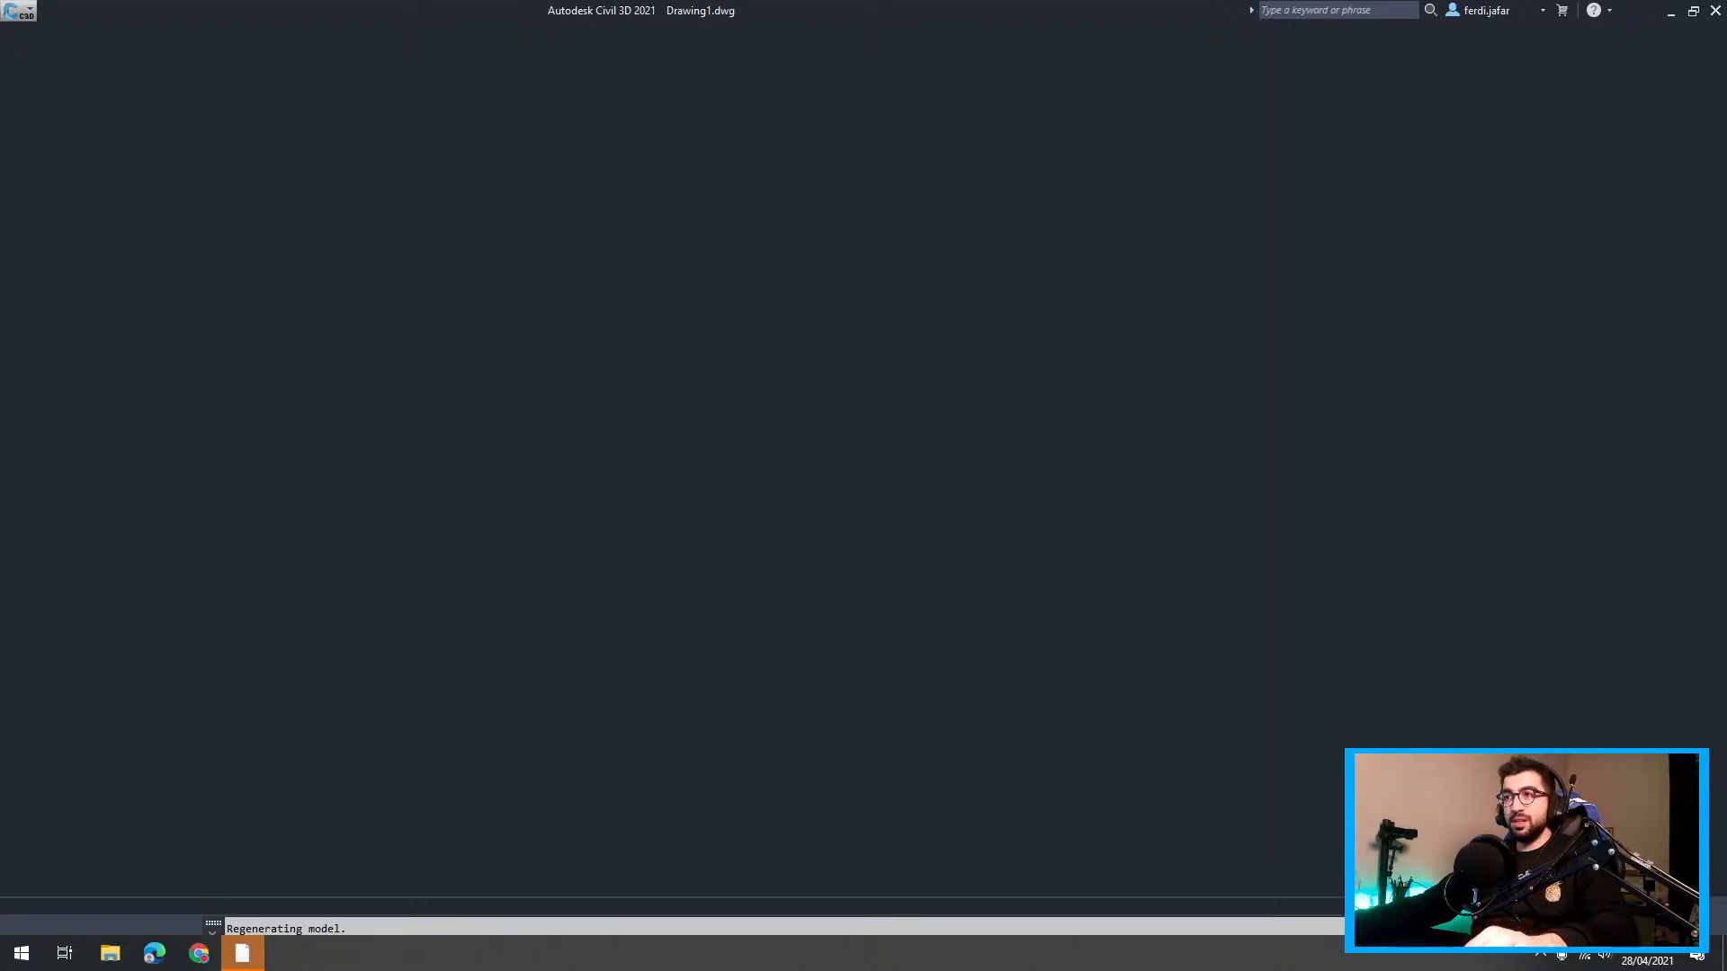
Search for 'lidar gov uk' and open the Defra Survey Data Download result
{"action": "key", "text": "alt+Tab"}
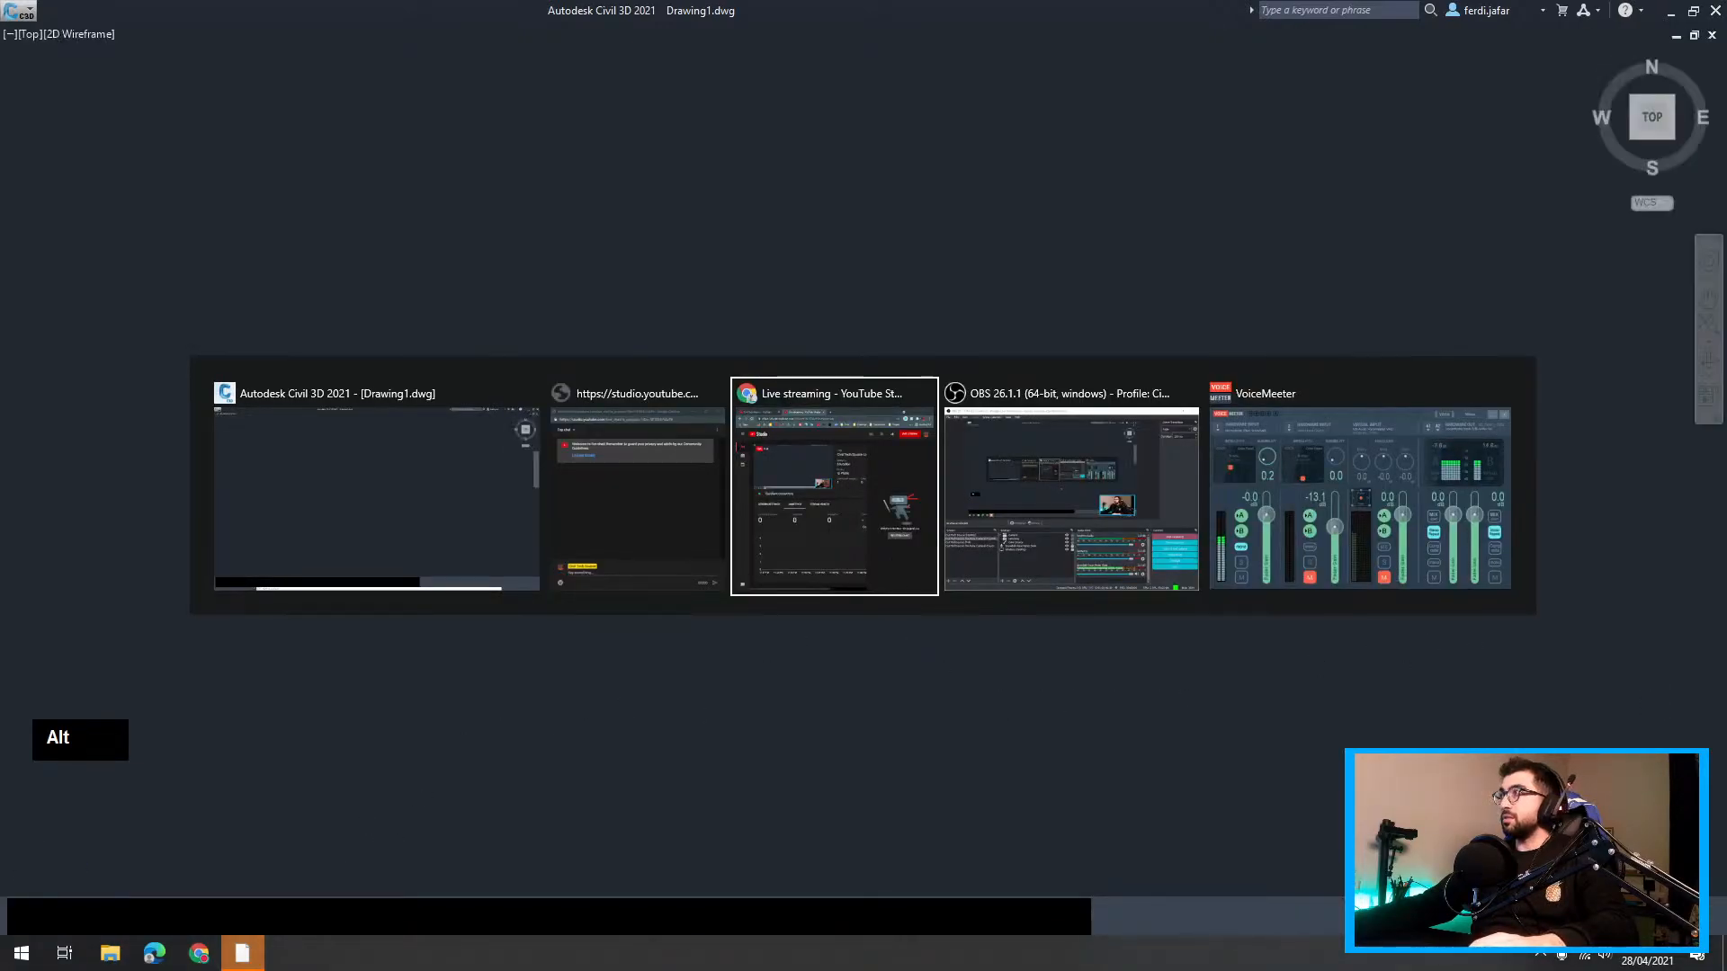
{"action": "key", "text": "Escape"}
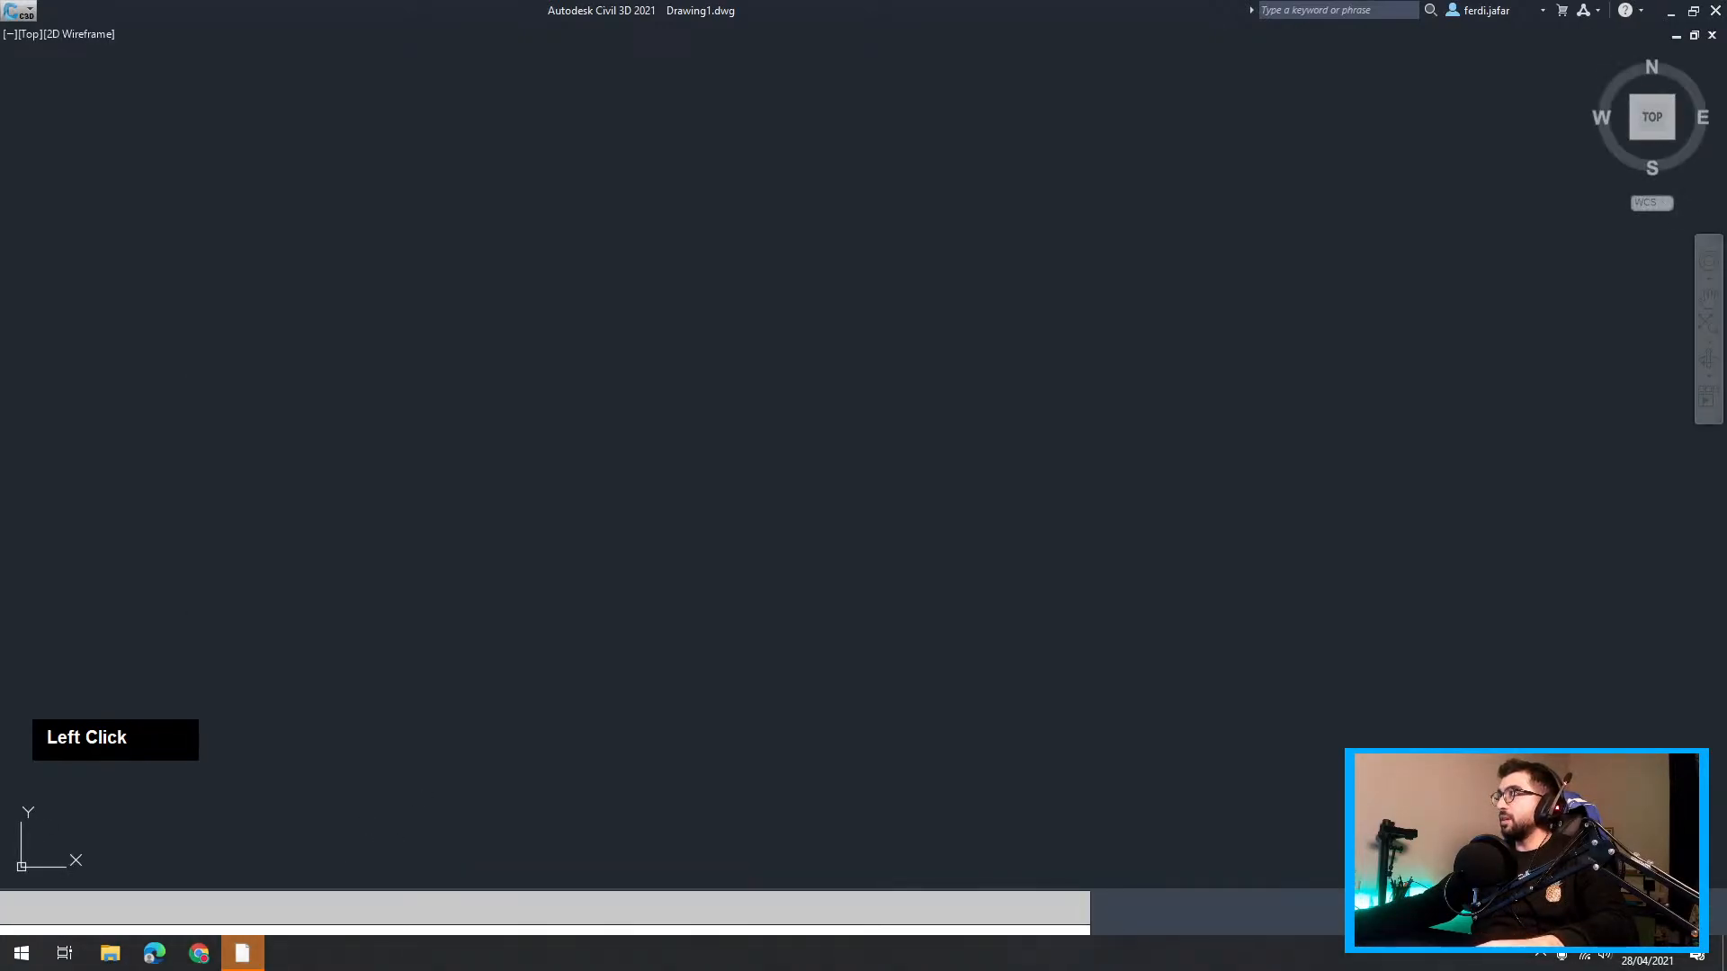
{"action": "left_click_drag", "start_coordinate": [1726, 270], "coordinate": [382, 0]}
{"action": "left_click", "coordinate": [299, 36]}
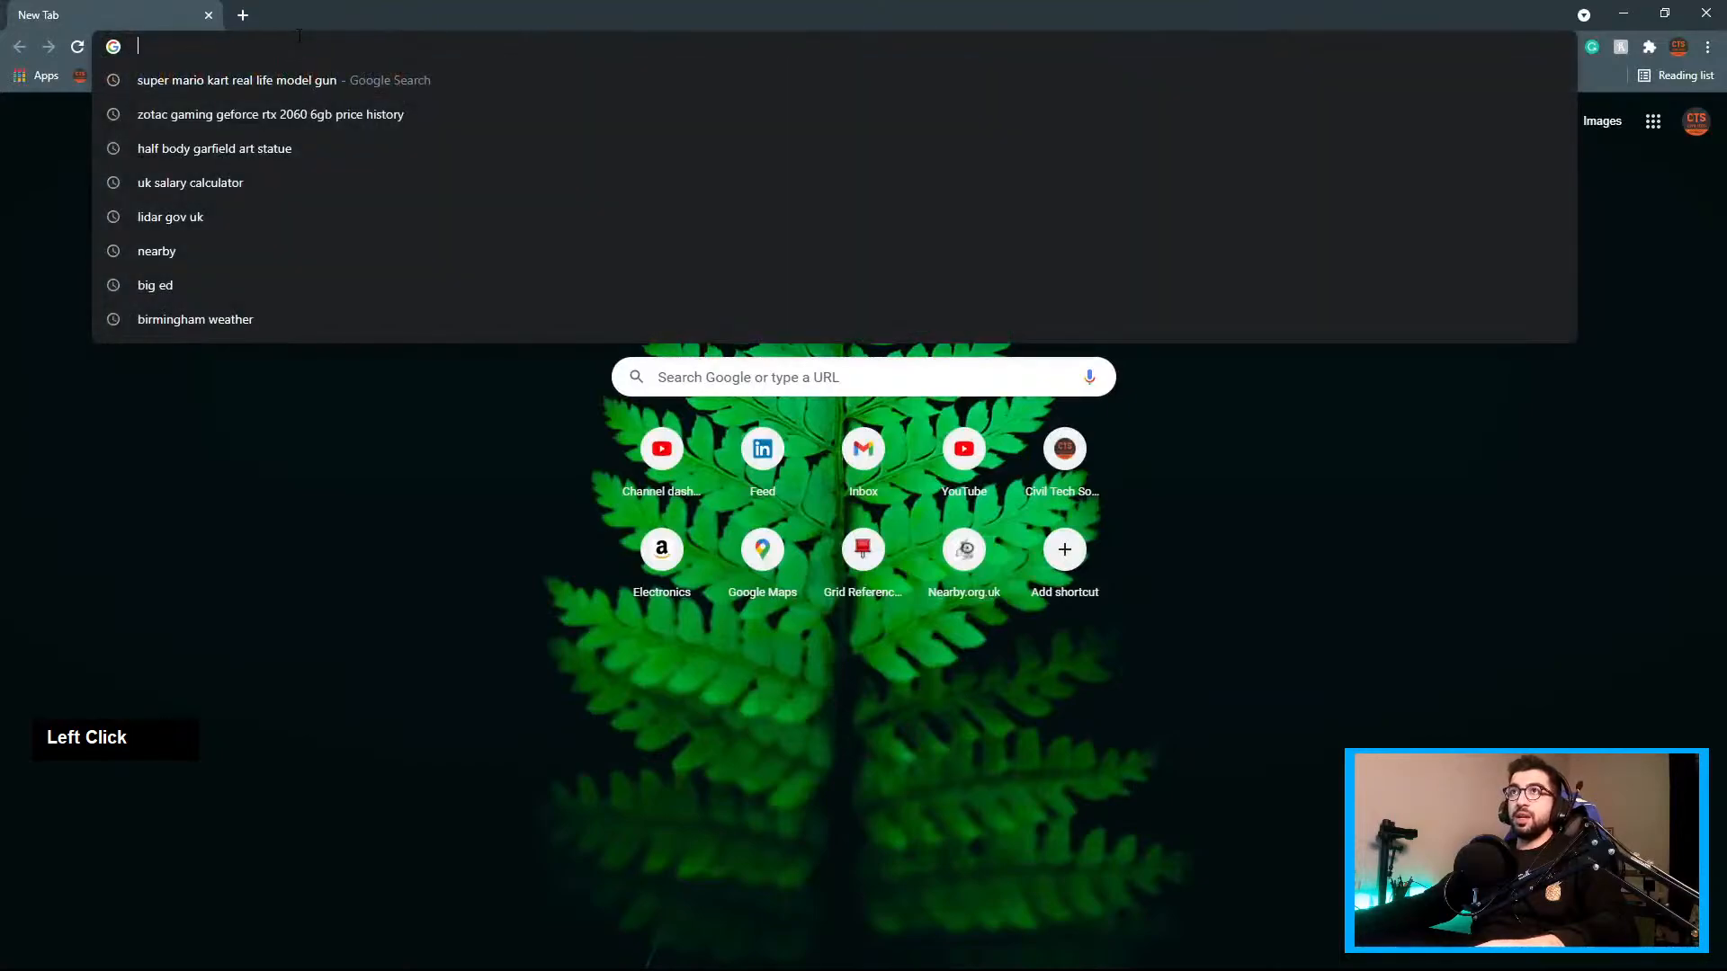
{"action": "double_click", "coordinate": [301, 22]}
{"action": "left_click", "coordinate": [128, 18]}
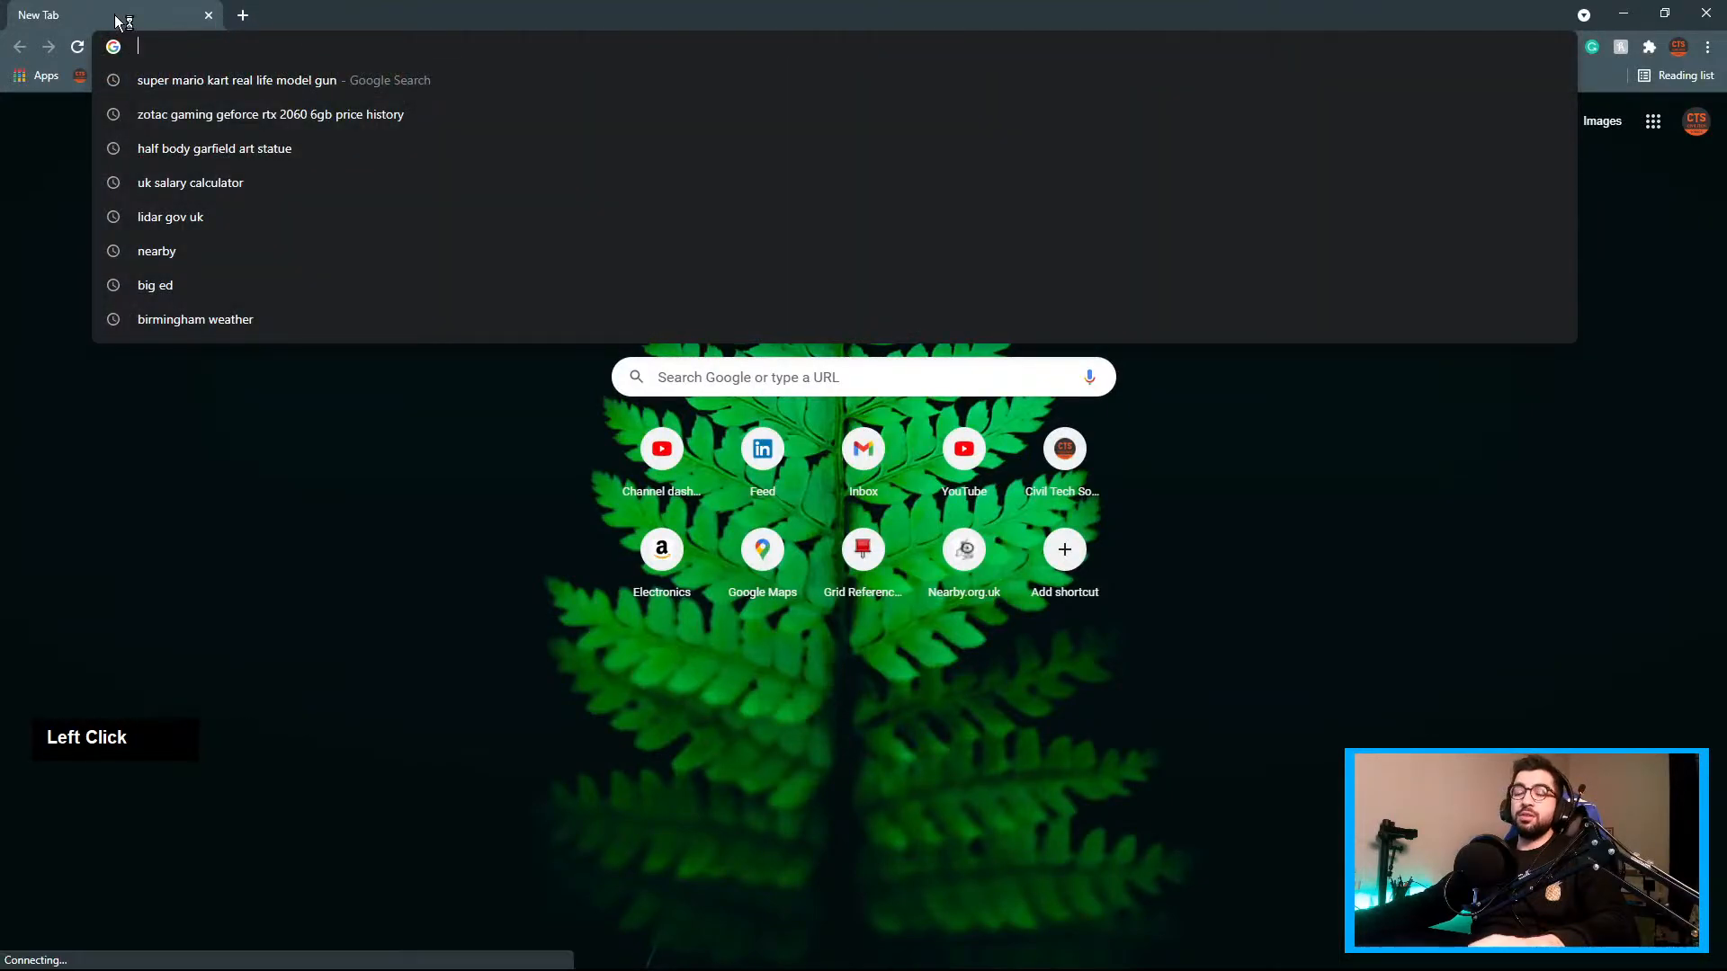
{"action": "type", "text": "lifra"}
{"action": "key", "text": "BackSpace"}
{"action": "key", "text": "BackSpace"}
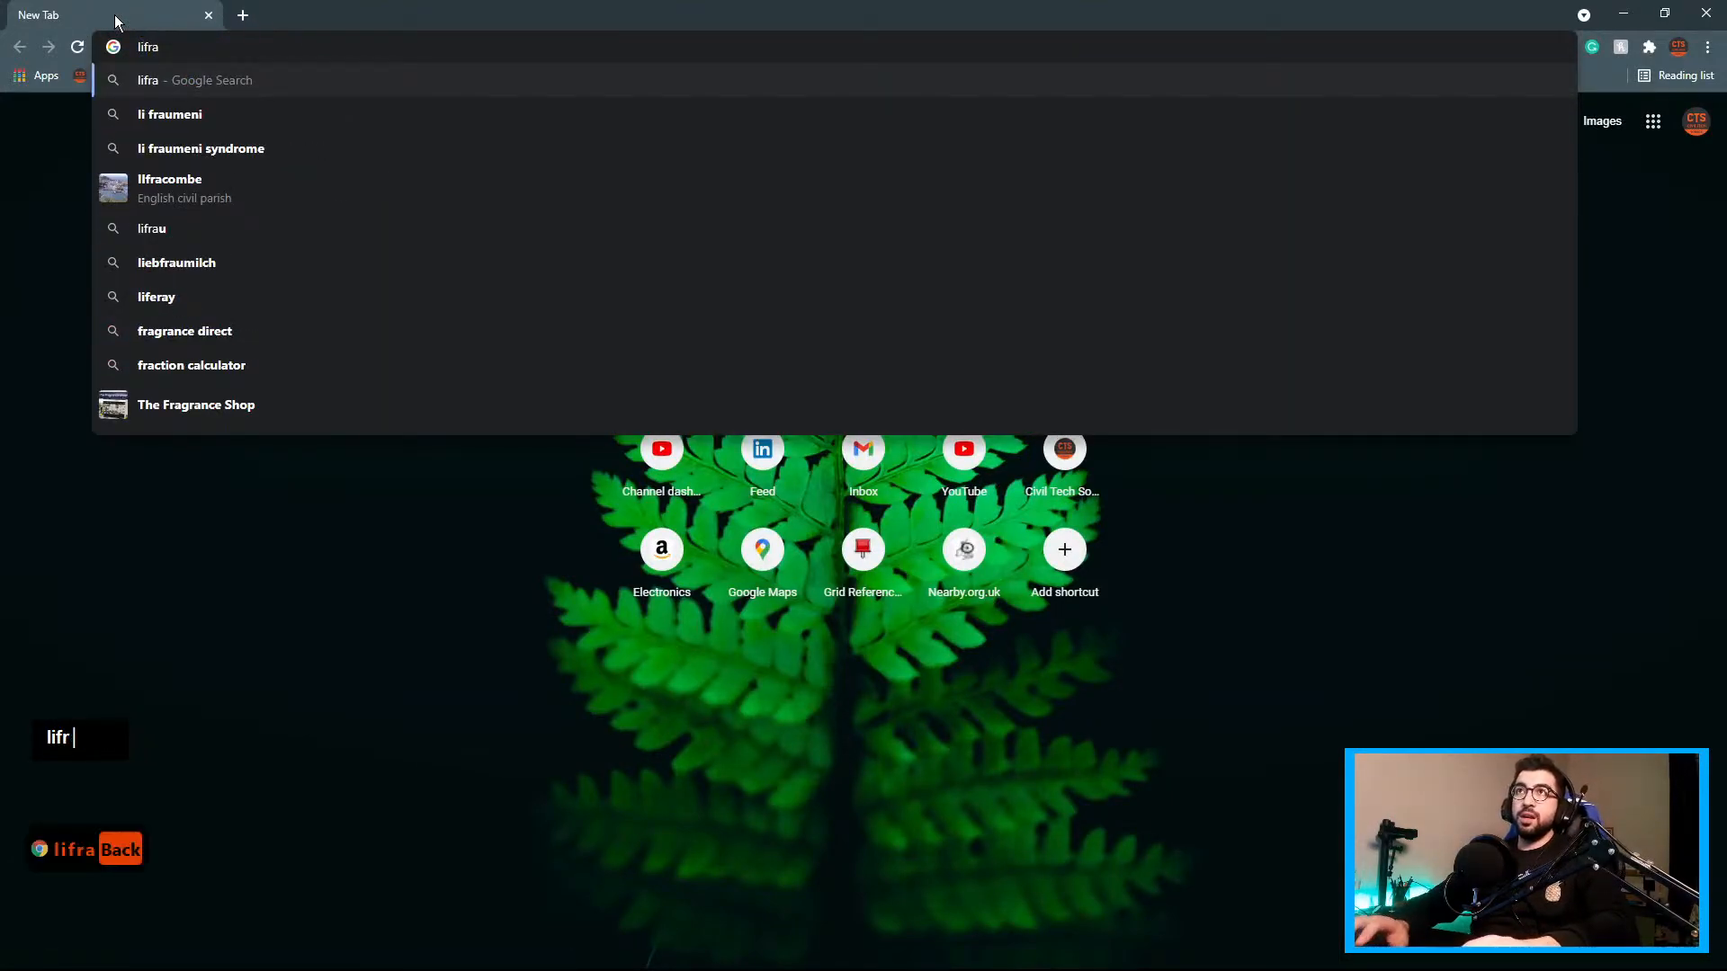
{"action": "key", "text": "BackSpace"}
{"action": "type", "text": "d"}
{"action": "key", "text": "Return"}
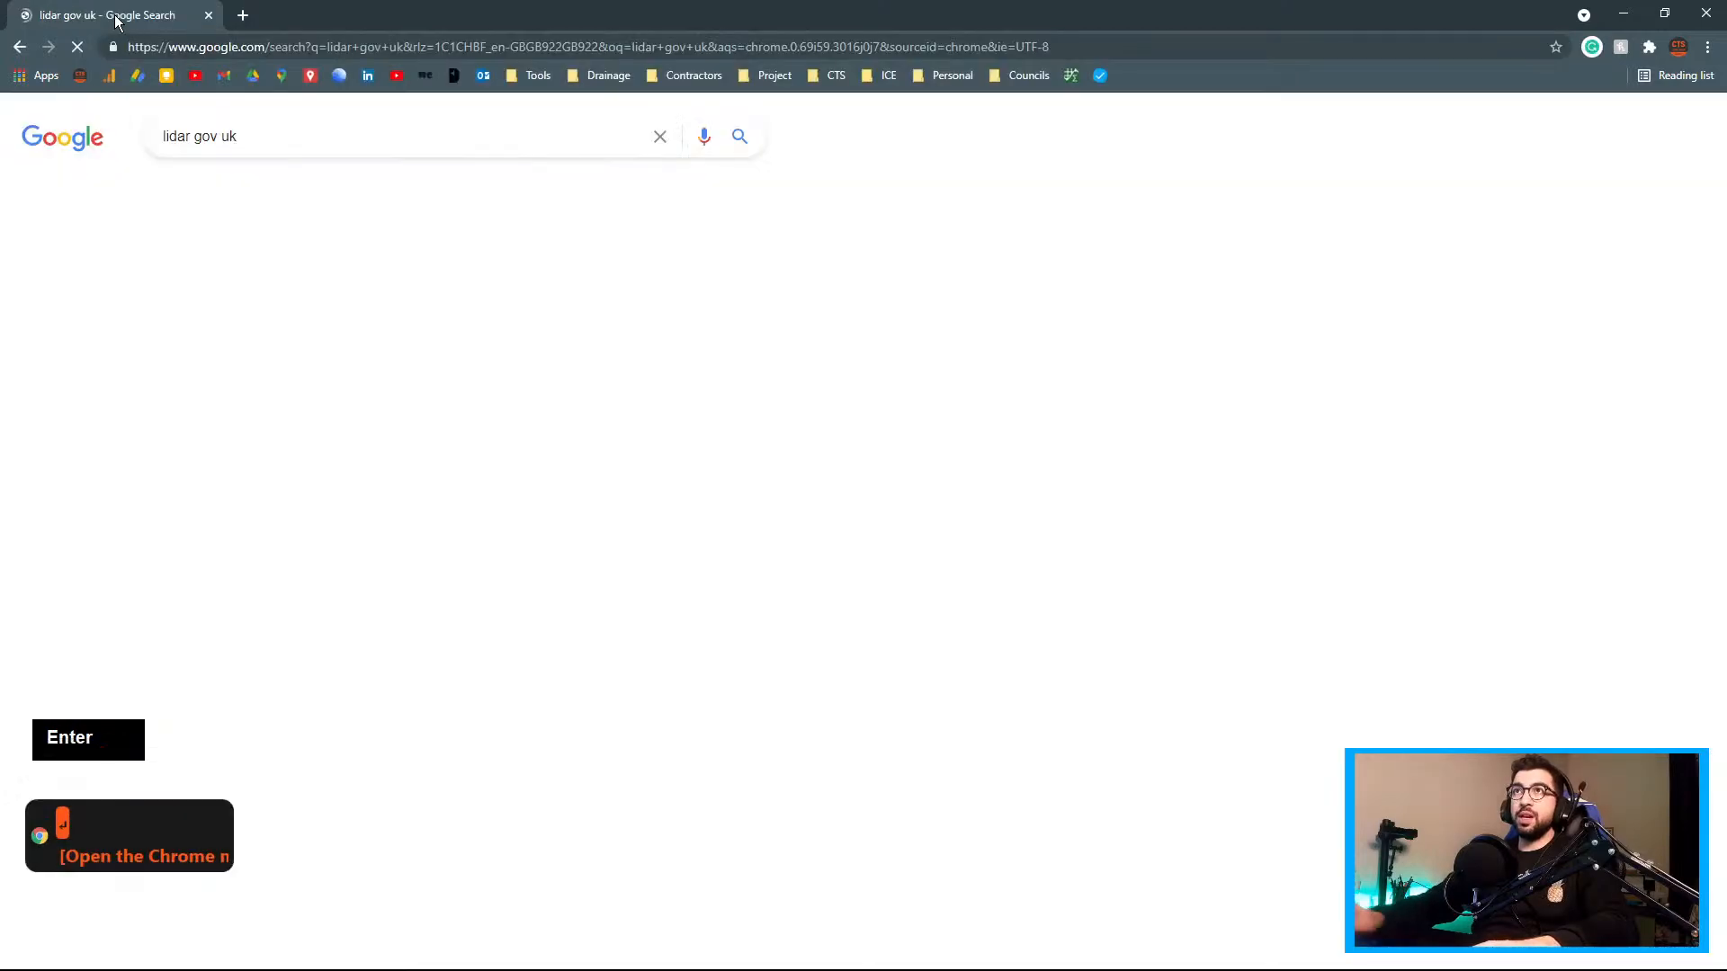
{"action": "left_click", "coordinate": [278, 290]}
Open Google Maps and gridreferencefinder.com in two new tabs
{"action": "left_click", "coordinate": [242, 15]}
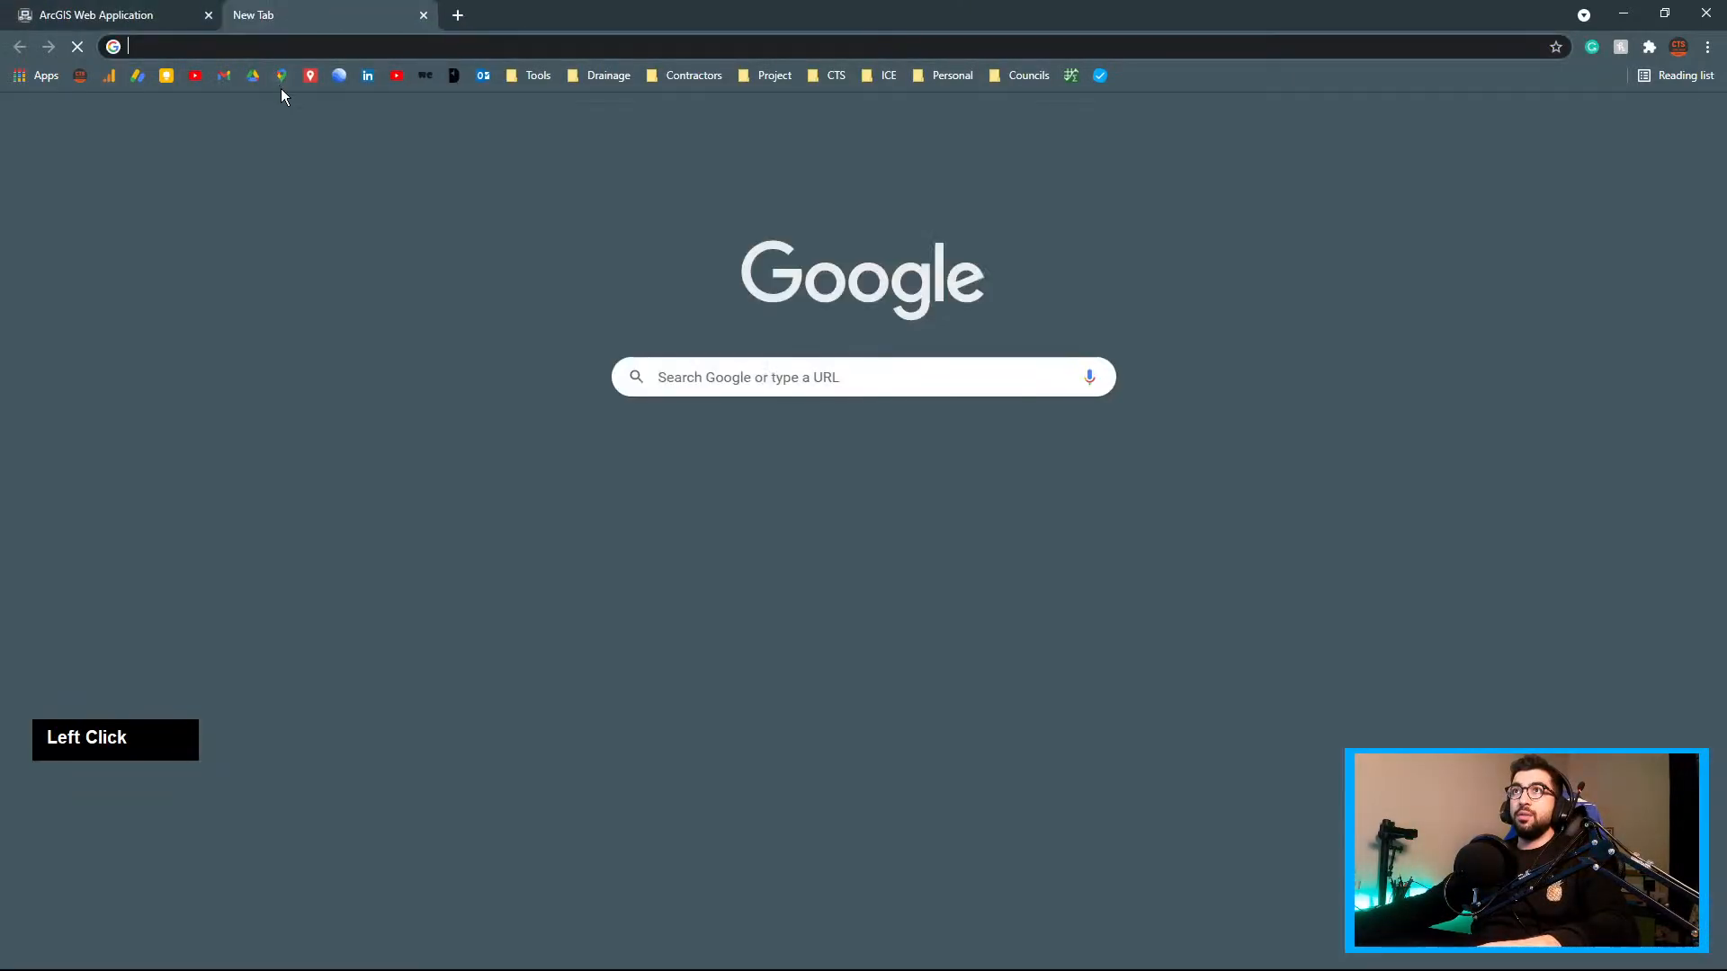
{"action": "left_click", "coordinate": [282, 76]}
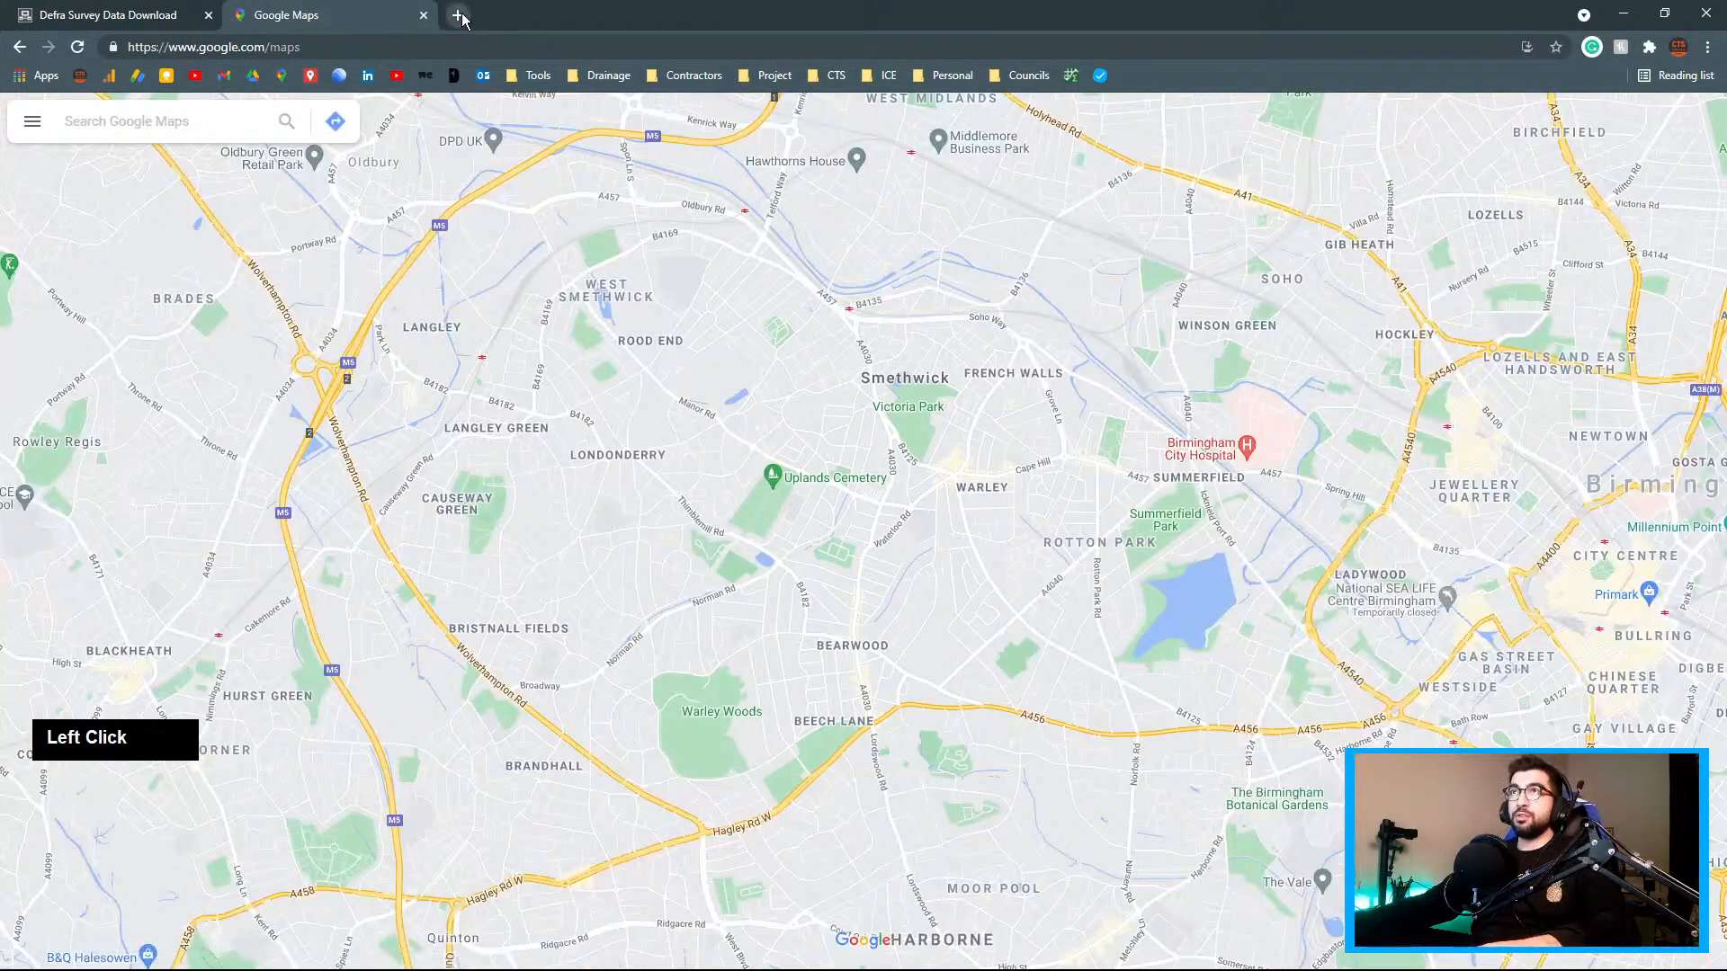
{"action": "left_click", "coordinate": [458, 15]}
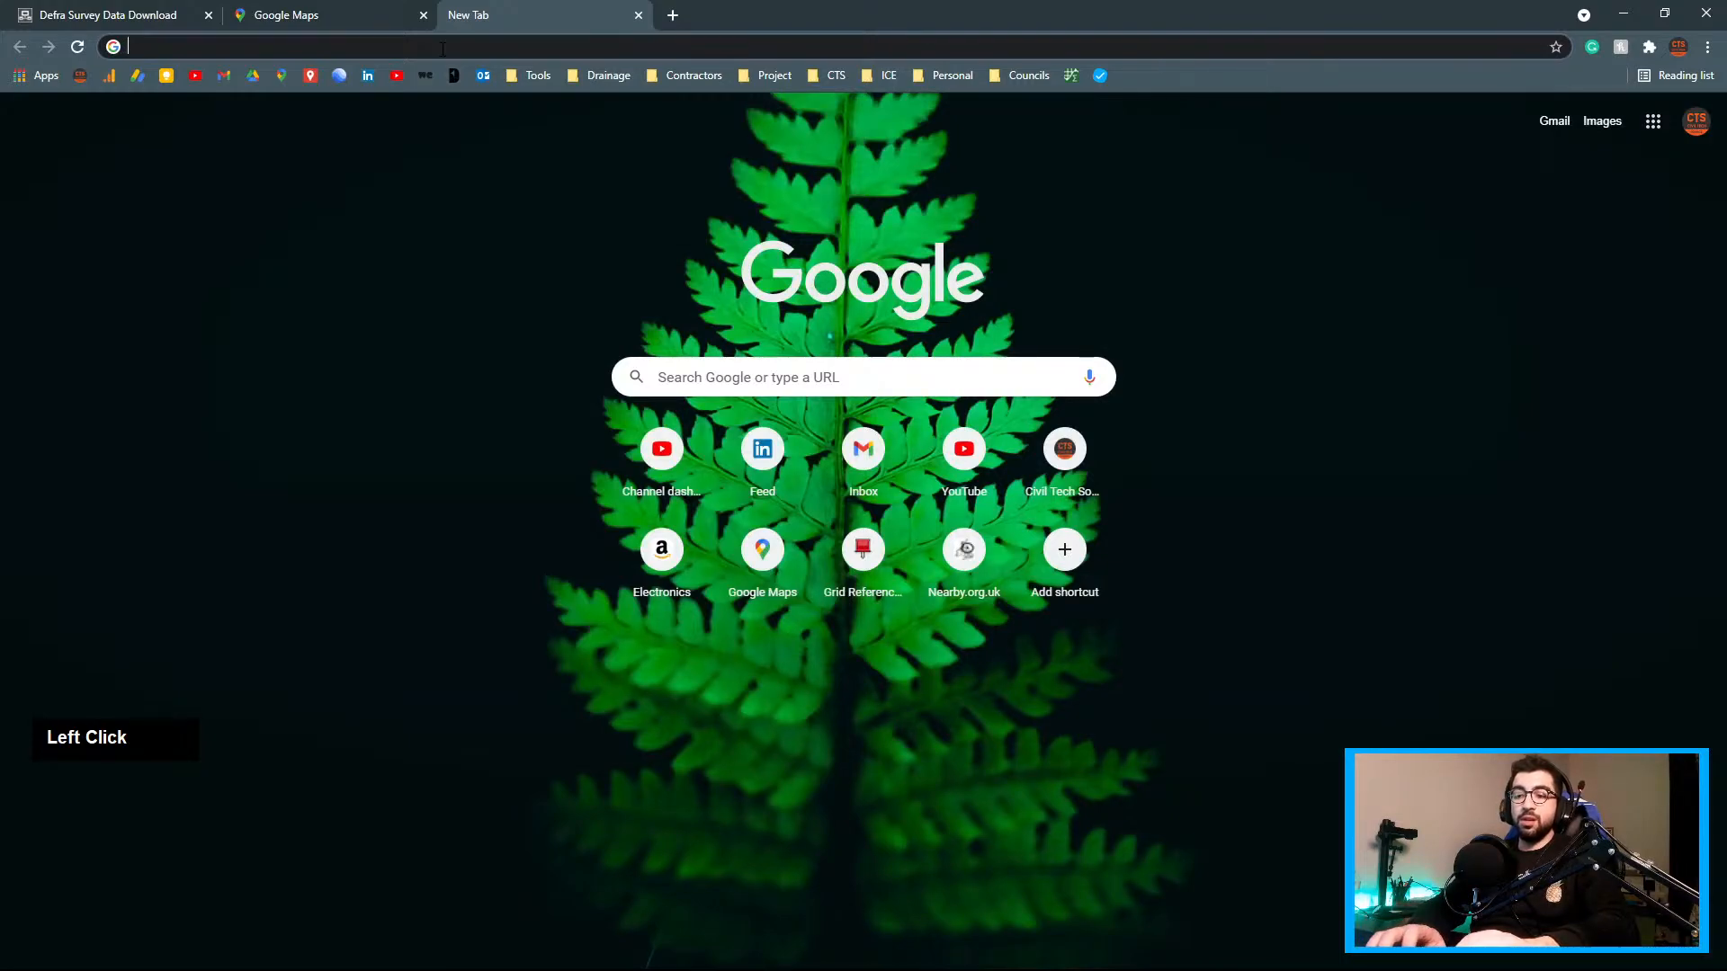
{"action": "type", "text": "gre"}
{"action": "key", "text": "BackSpace"}
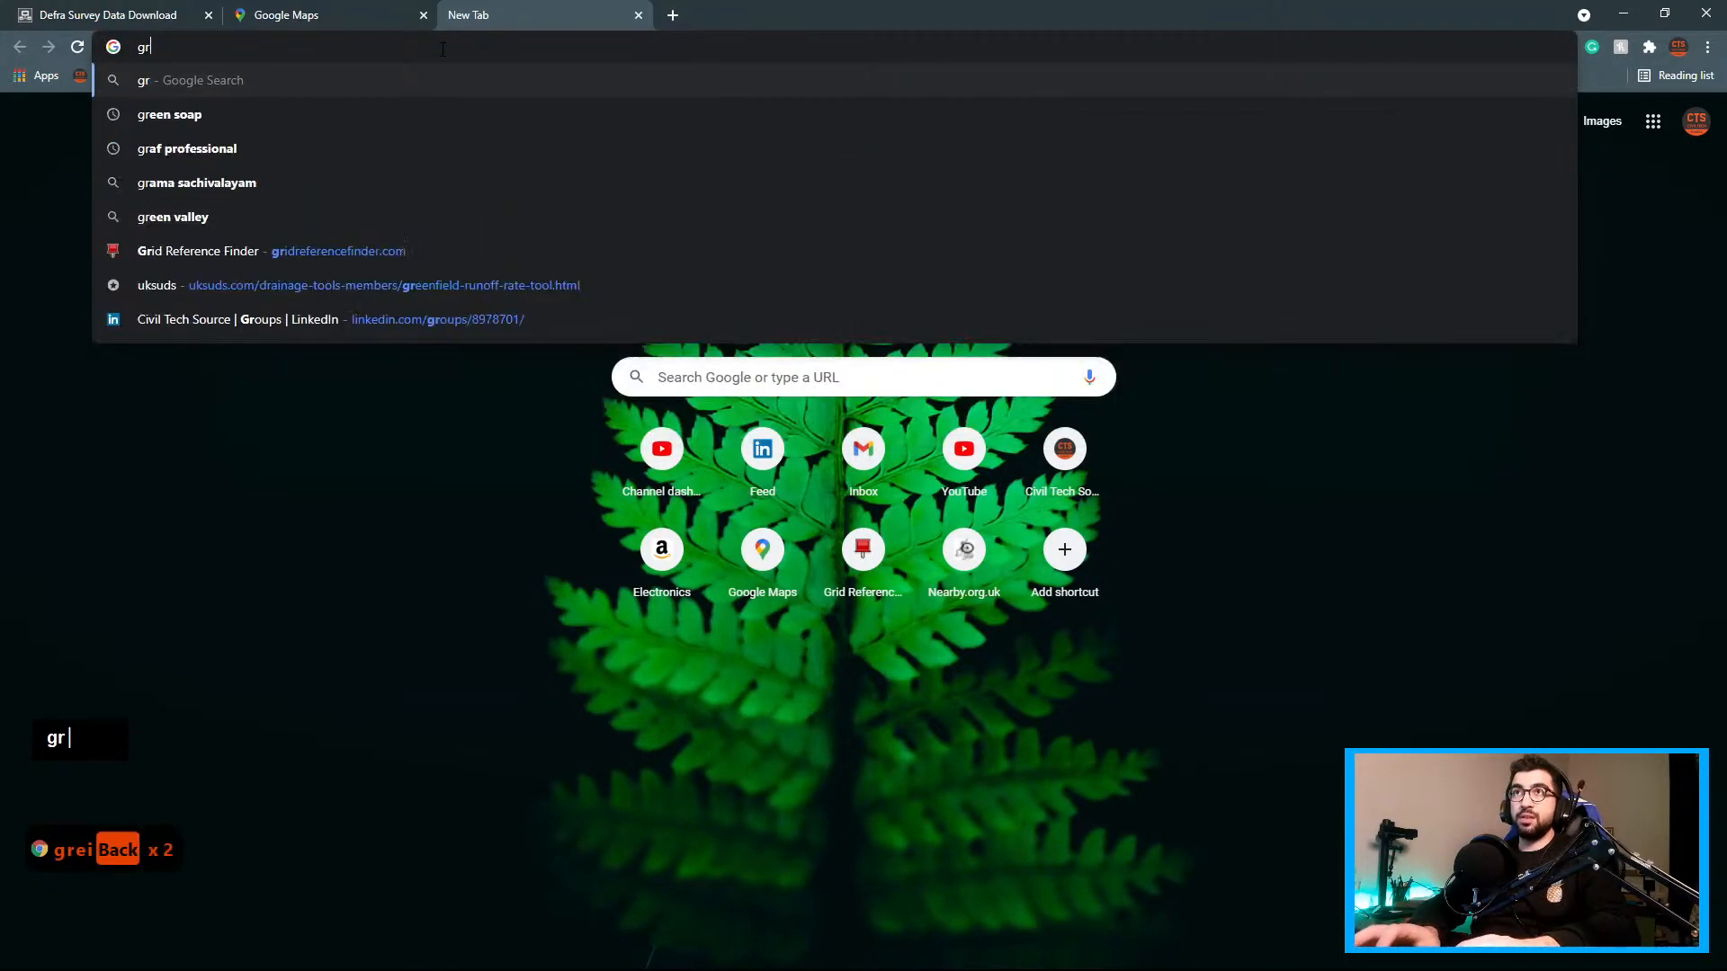
{"action": "type", "text": "id"}
{"action": "key", "text": "Down"}
{"action": "key", "text": "Up"}
{"action": "key", "text": "Return"}
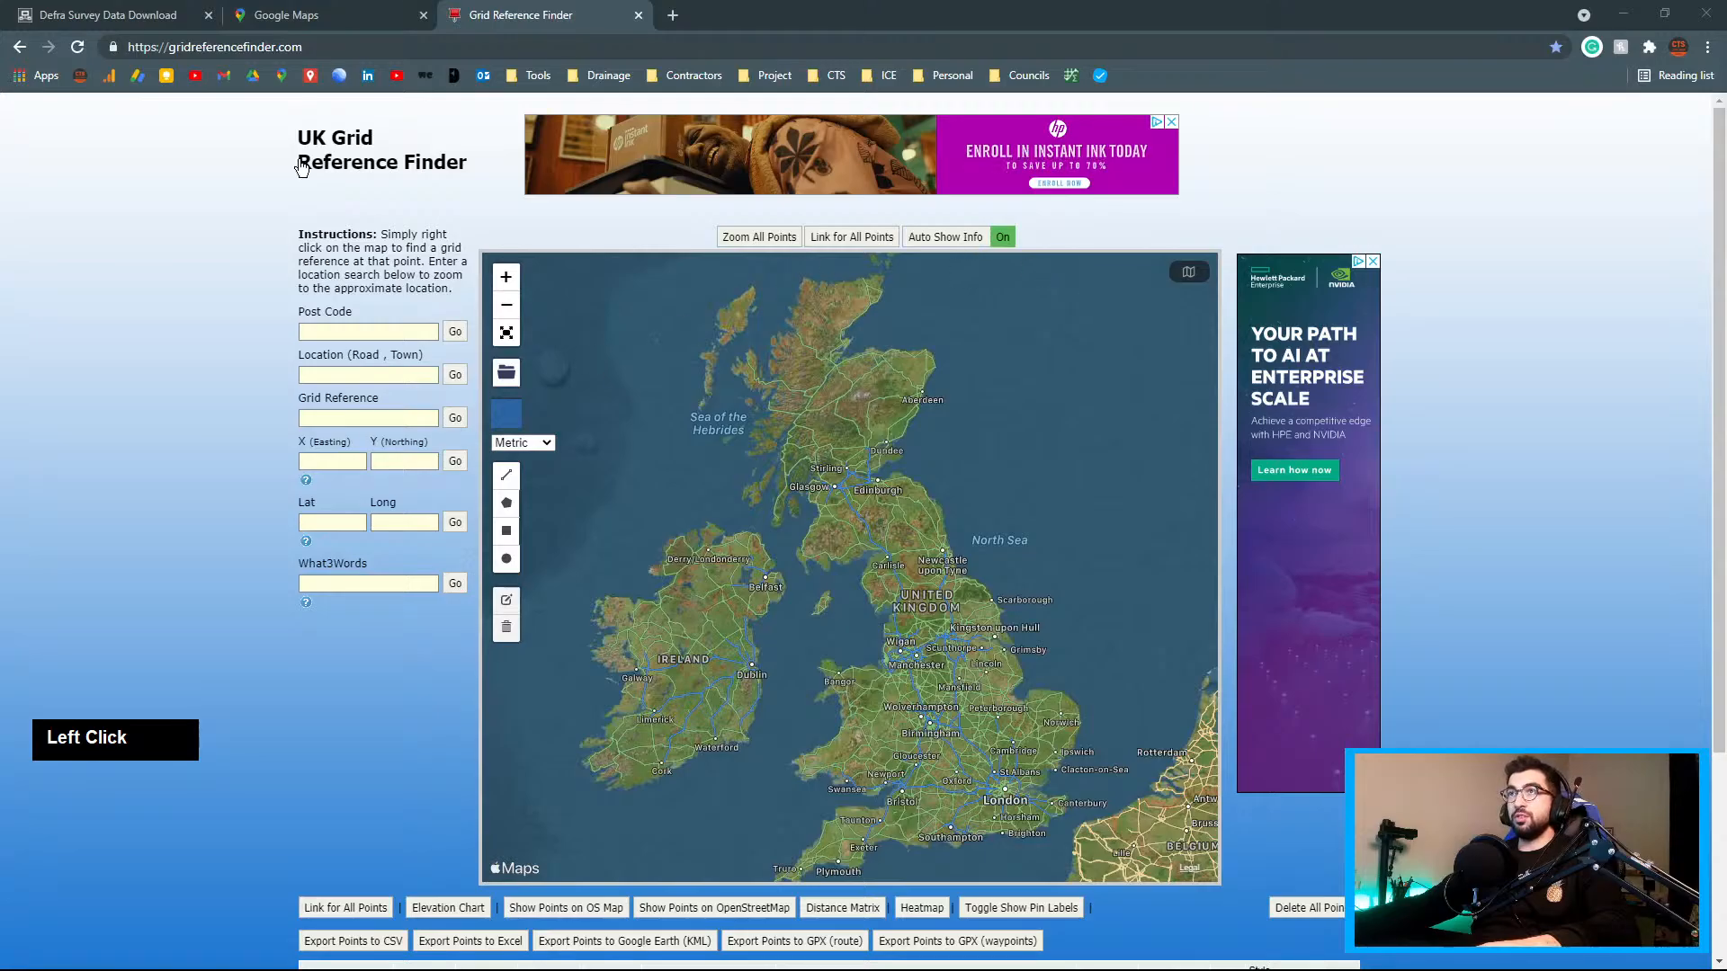
Pan and zoom the Google Maps satellite view across Birmingham to the bare brown Tyseley site
{"action": "left_click", "coordinate": [349, 18]}
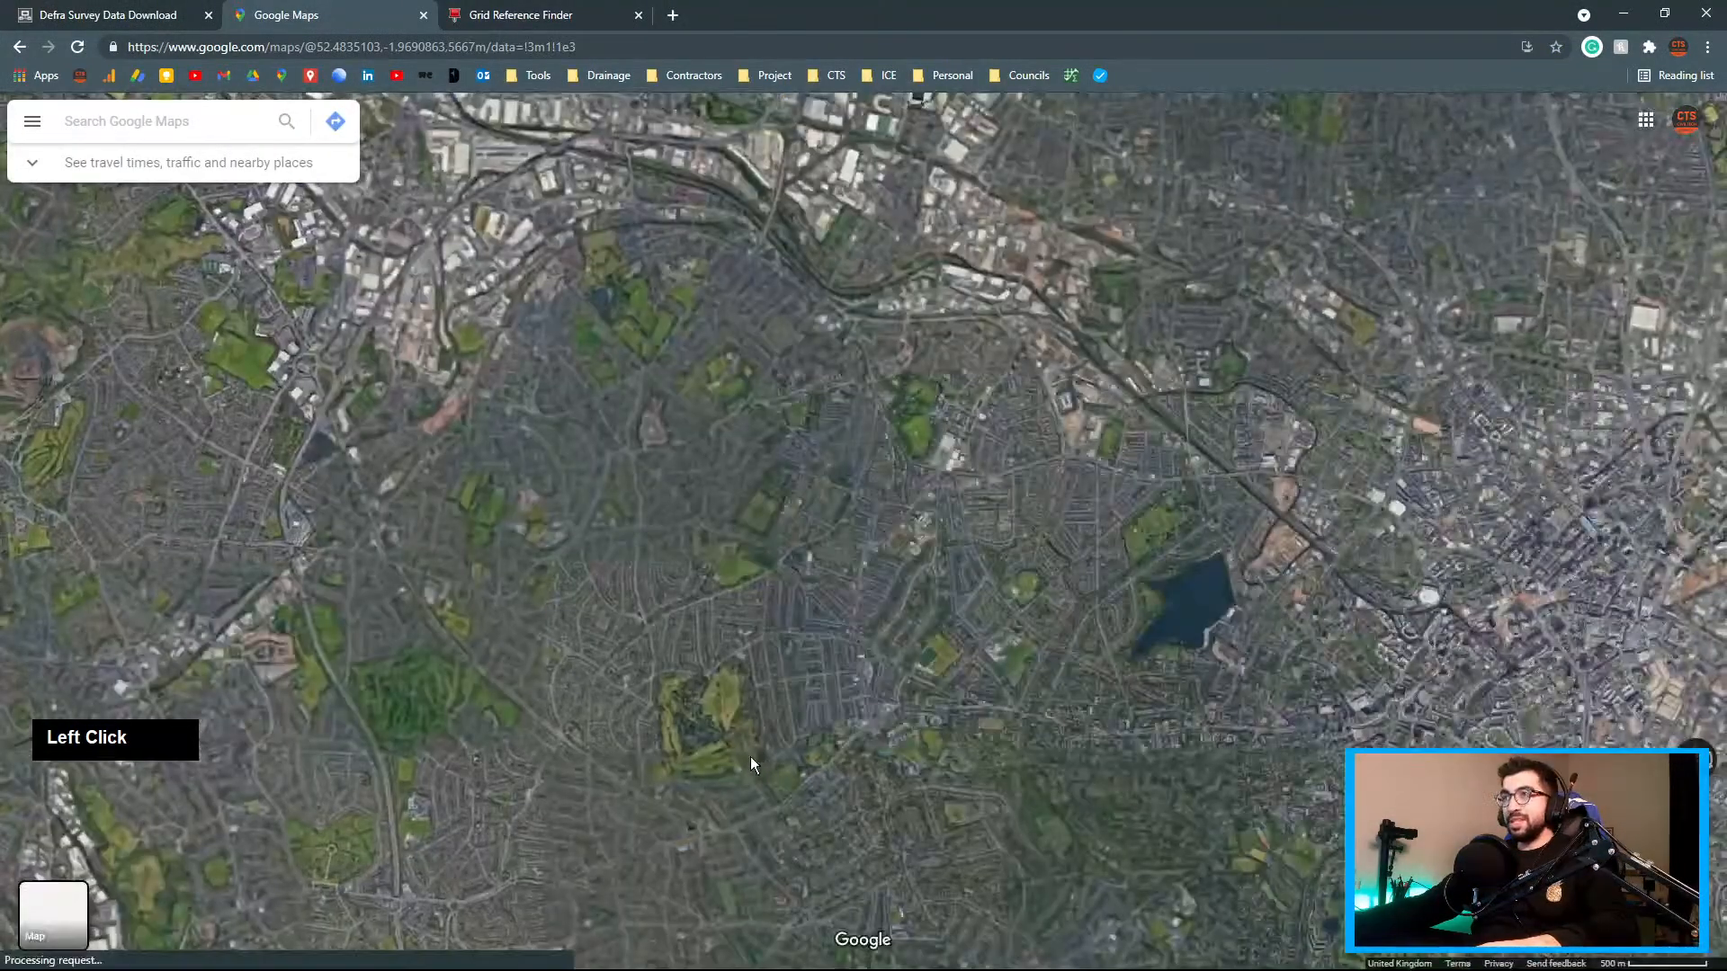
{"action": "left_click_drag", "start_coordinate": [655, 811], "coordinate": [1004, 506]}
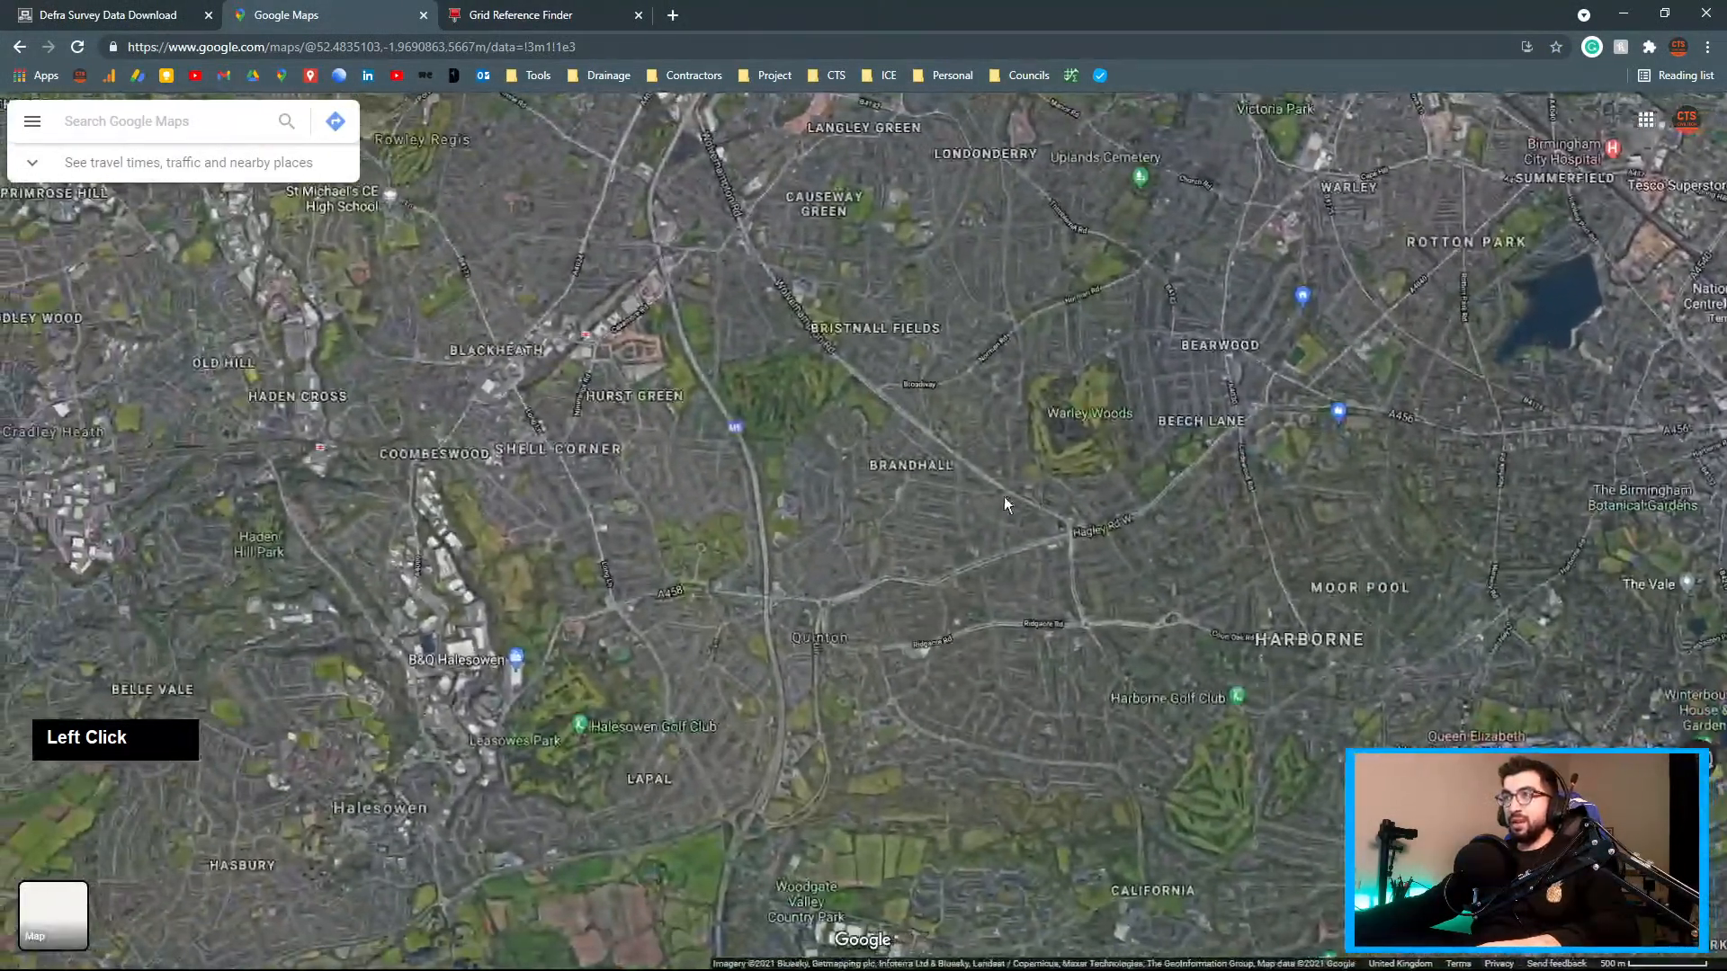
{"action": "left_click_drag", "start_coordinate": [1091, 781], "coordinate": [910, 501]}
{"action": "left_click_drag", "start_coordinate": [683, 792], "coordinate": [699, 571]}
{"action": "left_click_drag", "start_coordinate": [314, 728], "coordinate": [510, 627]}
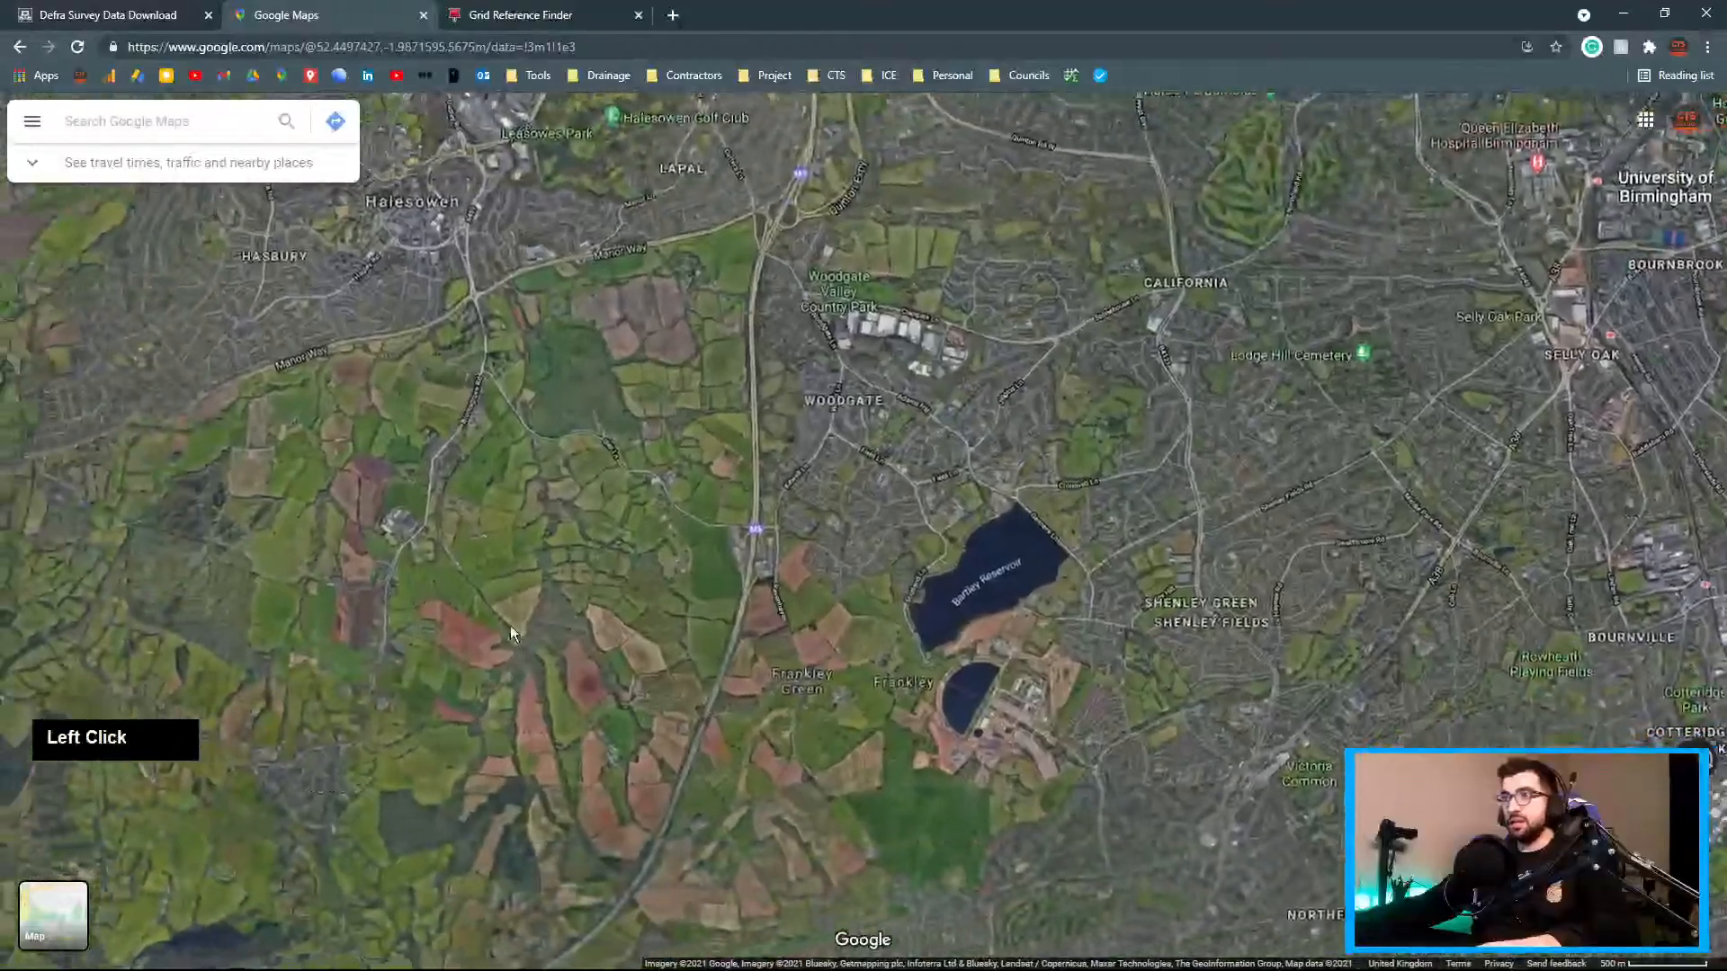
{"action": "scroll", "coordinate": [792, 375], "scroll_direction": "up", "scroll_amount": 4}
{"action": "scroll", "coordinate": [1304, 429], "scroll_direction": "down", "scroll_amount": 1}
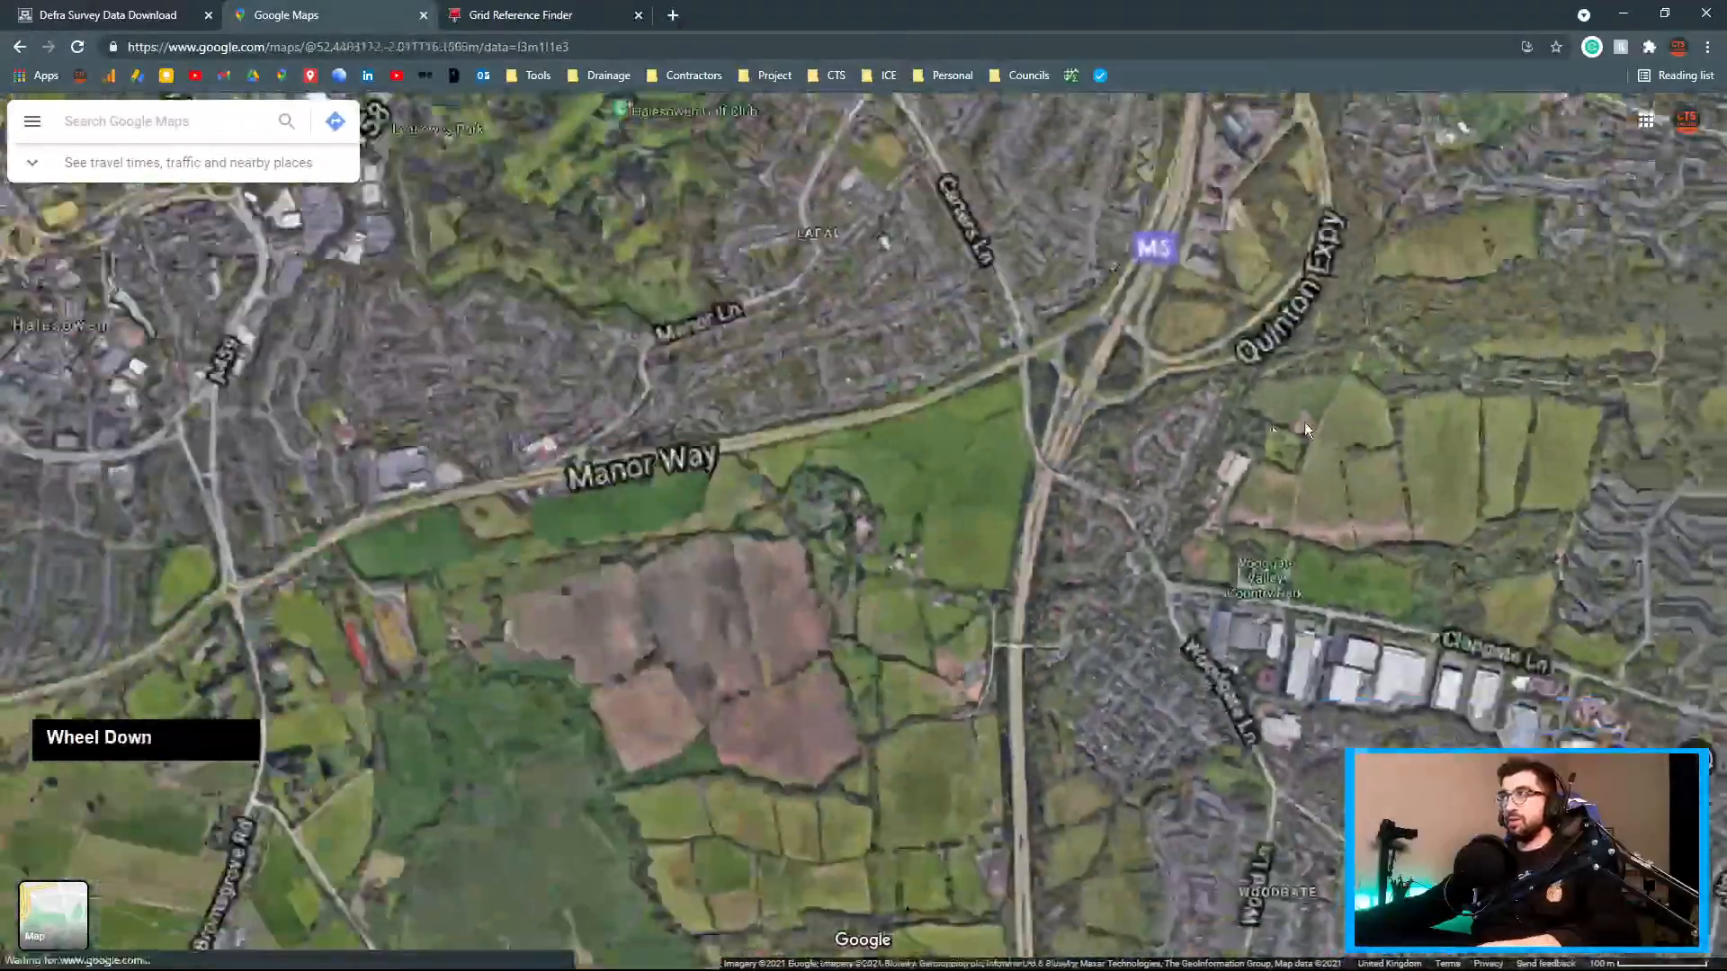
{"action": "left_click_drag", "start_coordinate": [1305, 429], "coordinate": [549, 637]}
{"action": "left_click_drag", "start_coordinate": [1268, 396], "coordinate": [597, 545]}
{"action": "scroll", "coordinate": [1218, 598], "scroll_direction": "down", "scroll_amount": 2}
{"action": "left_click_drag", "start_coordinate": [1041, 622], "coordinate": [108, 742]}
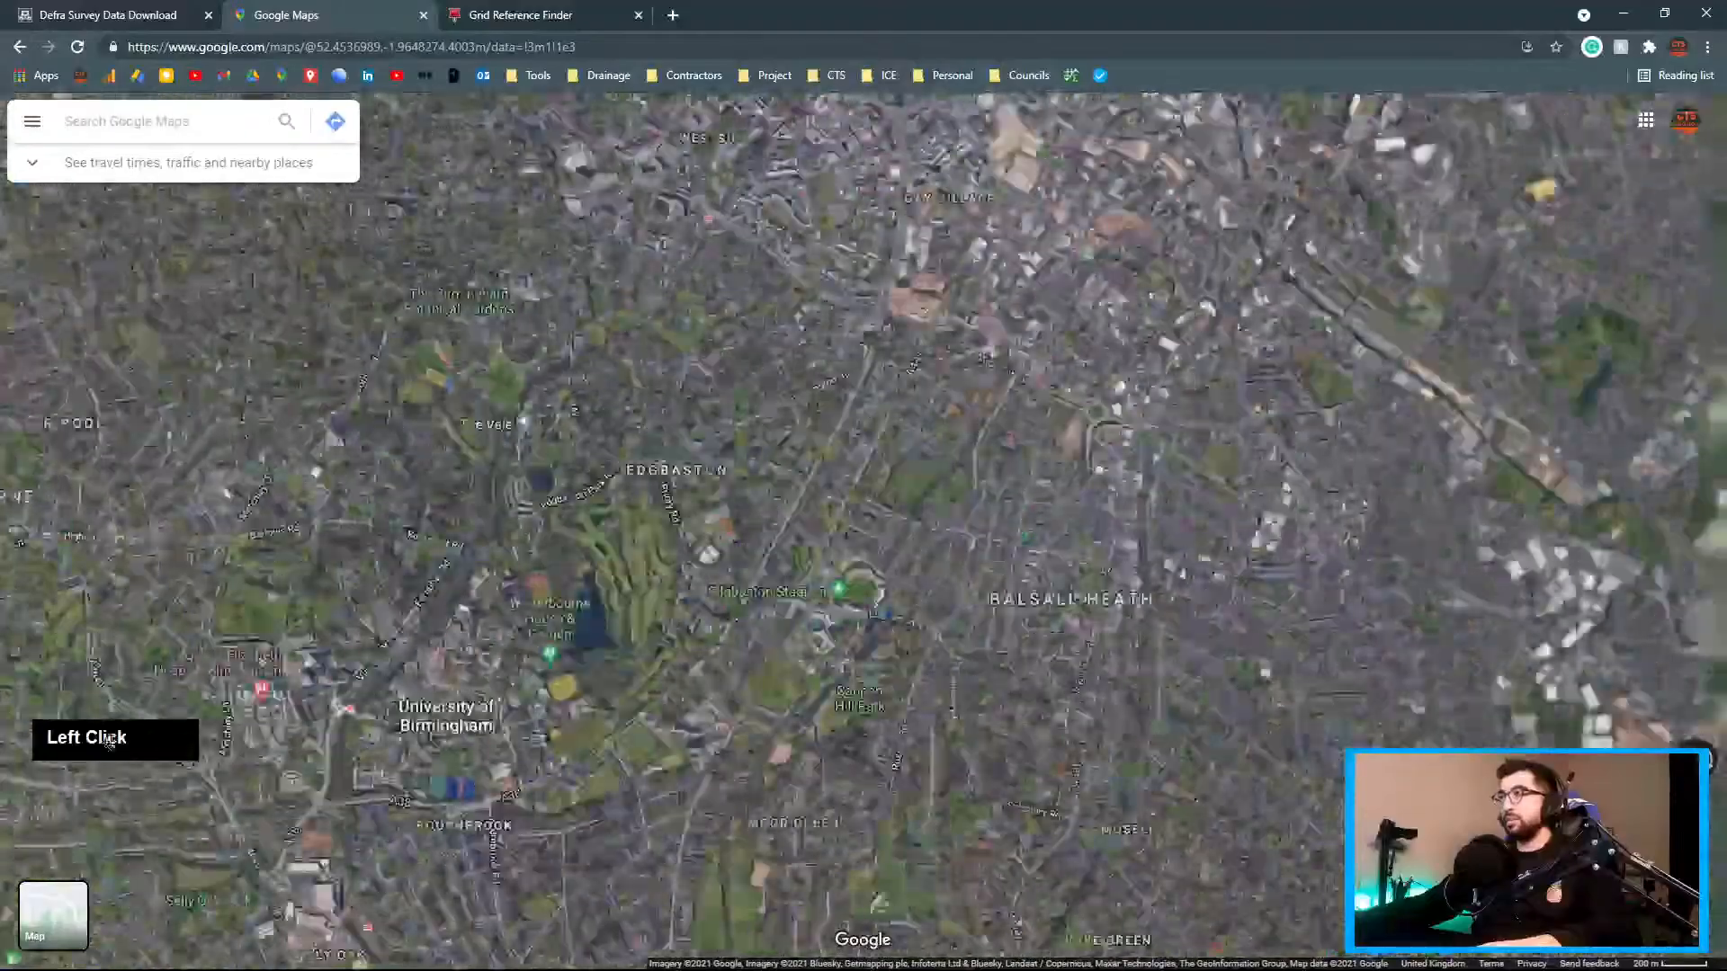
{"action": "left_click_drag", "start_coordinate": [1480, 931], "coordinate": [1319, 751]}
{"action": "scroll", "coordinate": [1318, 752], "scroll_direction": "up", "scroll_amount": 2}
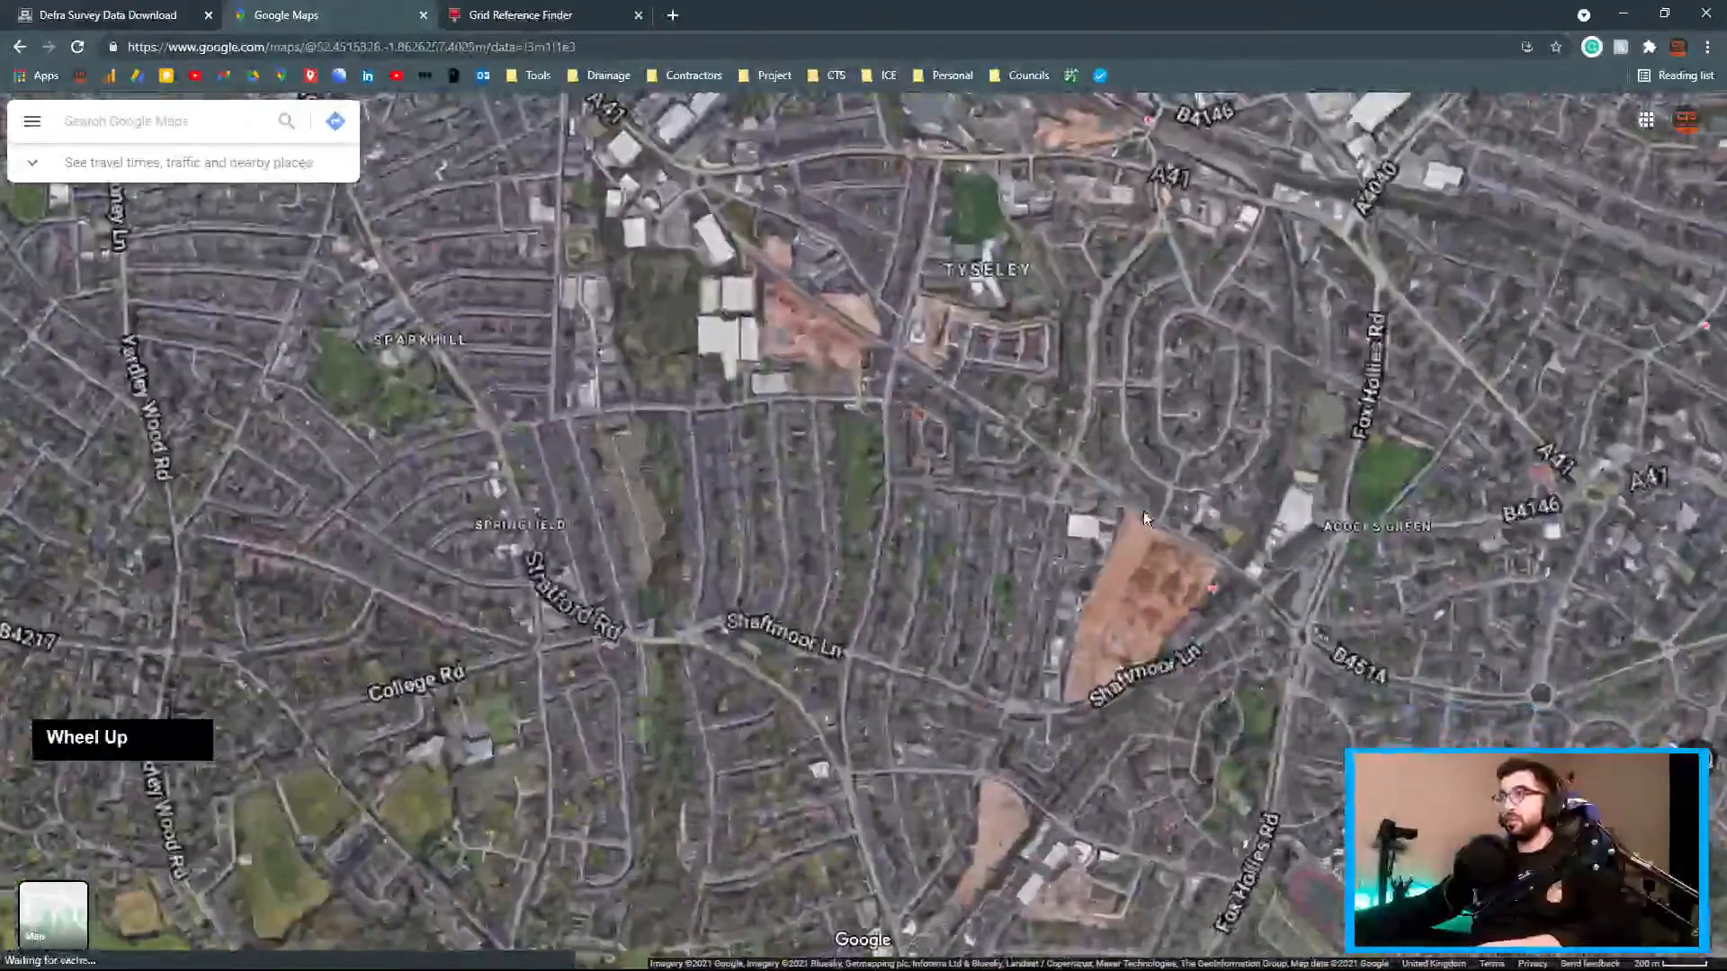
{"action": "scroll", "coordinate": [1169, 594], "scroll_direction": "up", "scroll_amount": 1}
{"action": "left_click_drag", "start_coordinate": [1177, 614], "coordinate": [1041, 480]}
Drop a pin on the site and copy its coordinates 52.444051, -1.838523
{"action": "left_click", "coordinate": [997, 454]}
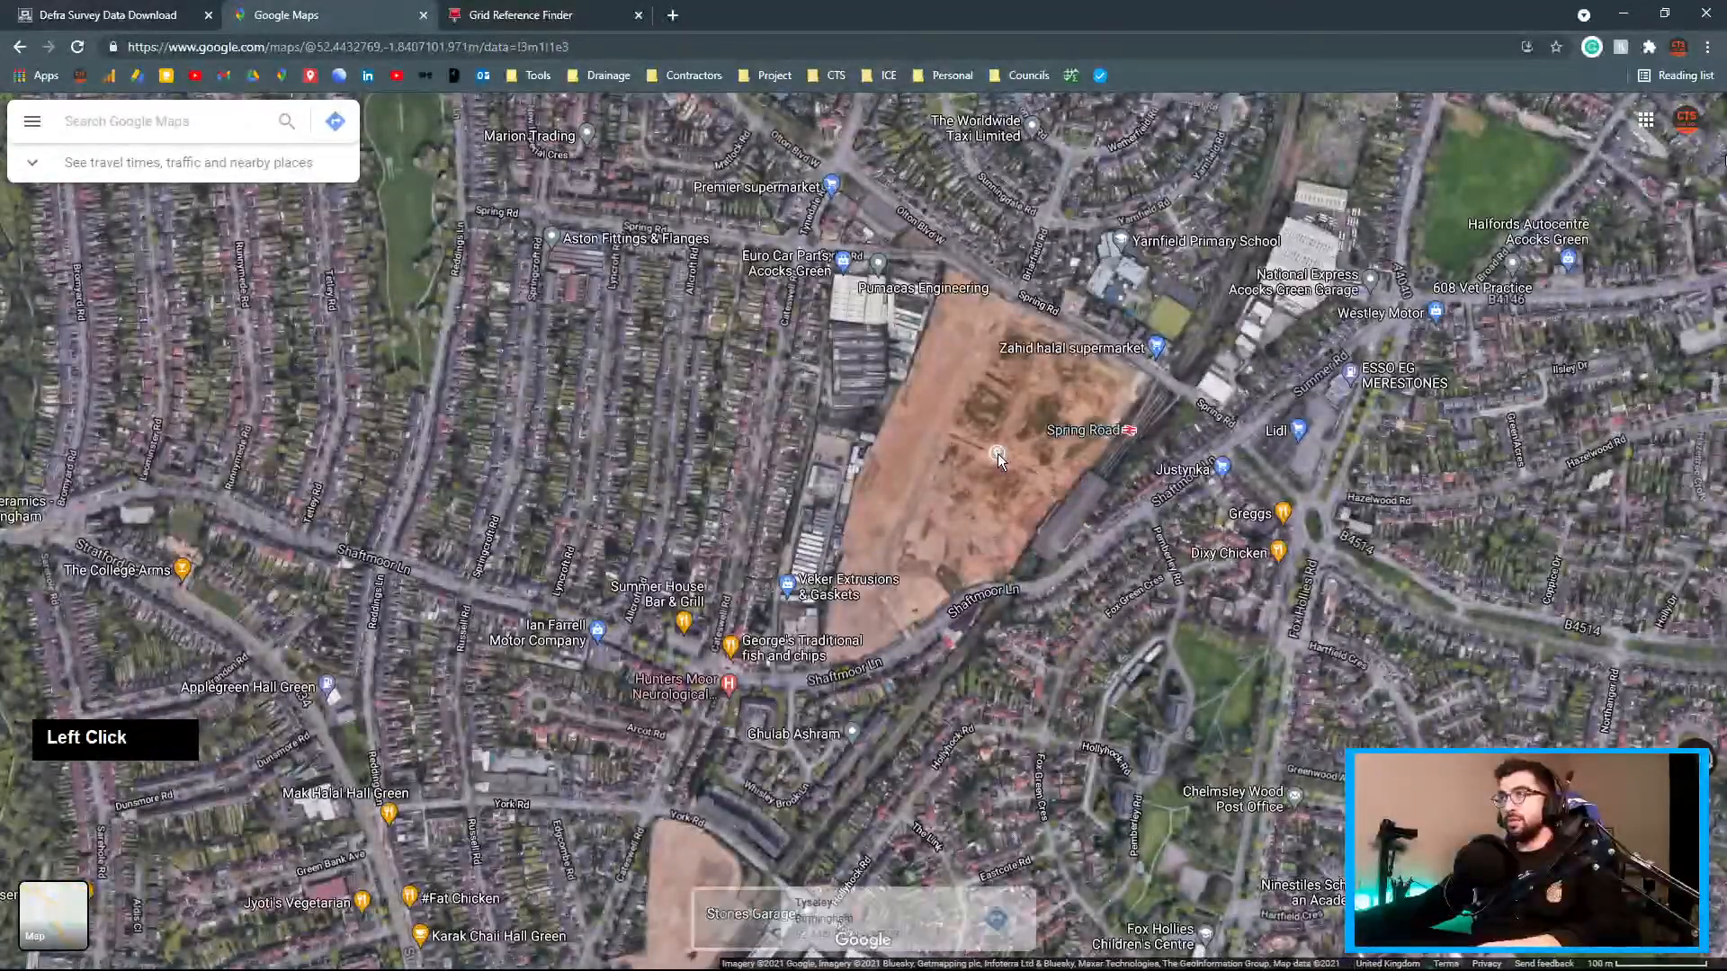
{"action": "left_click", "coordinate": [814, 911]}
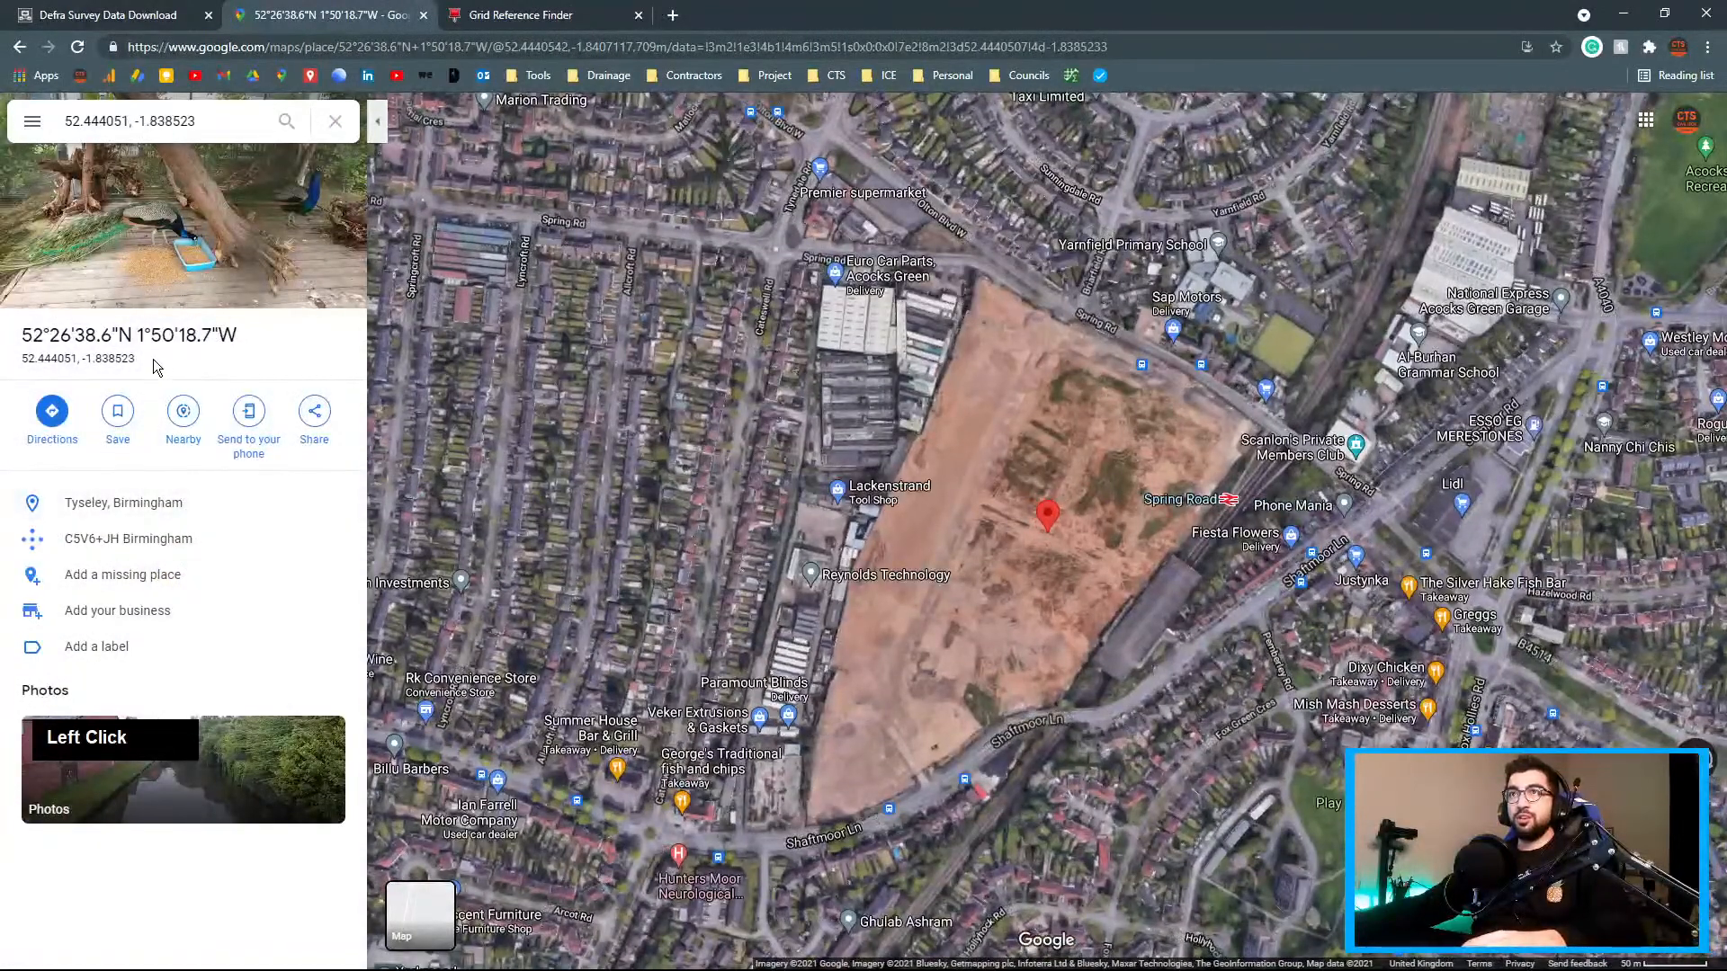
{"action": "left_click_drag", "start_coordinate": [155, 365], "coordinate": [19, 357]}
{"action": "key", "text": "ctrl+c"}
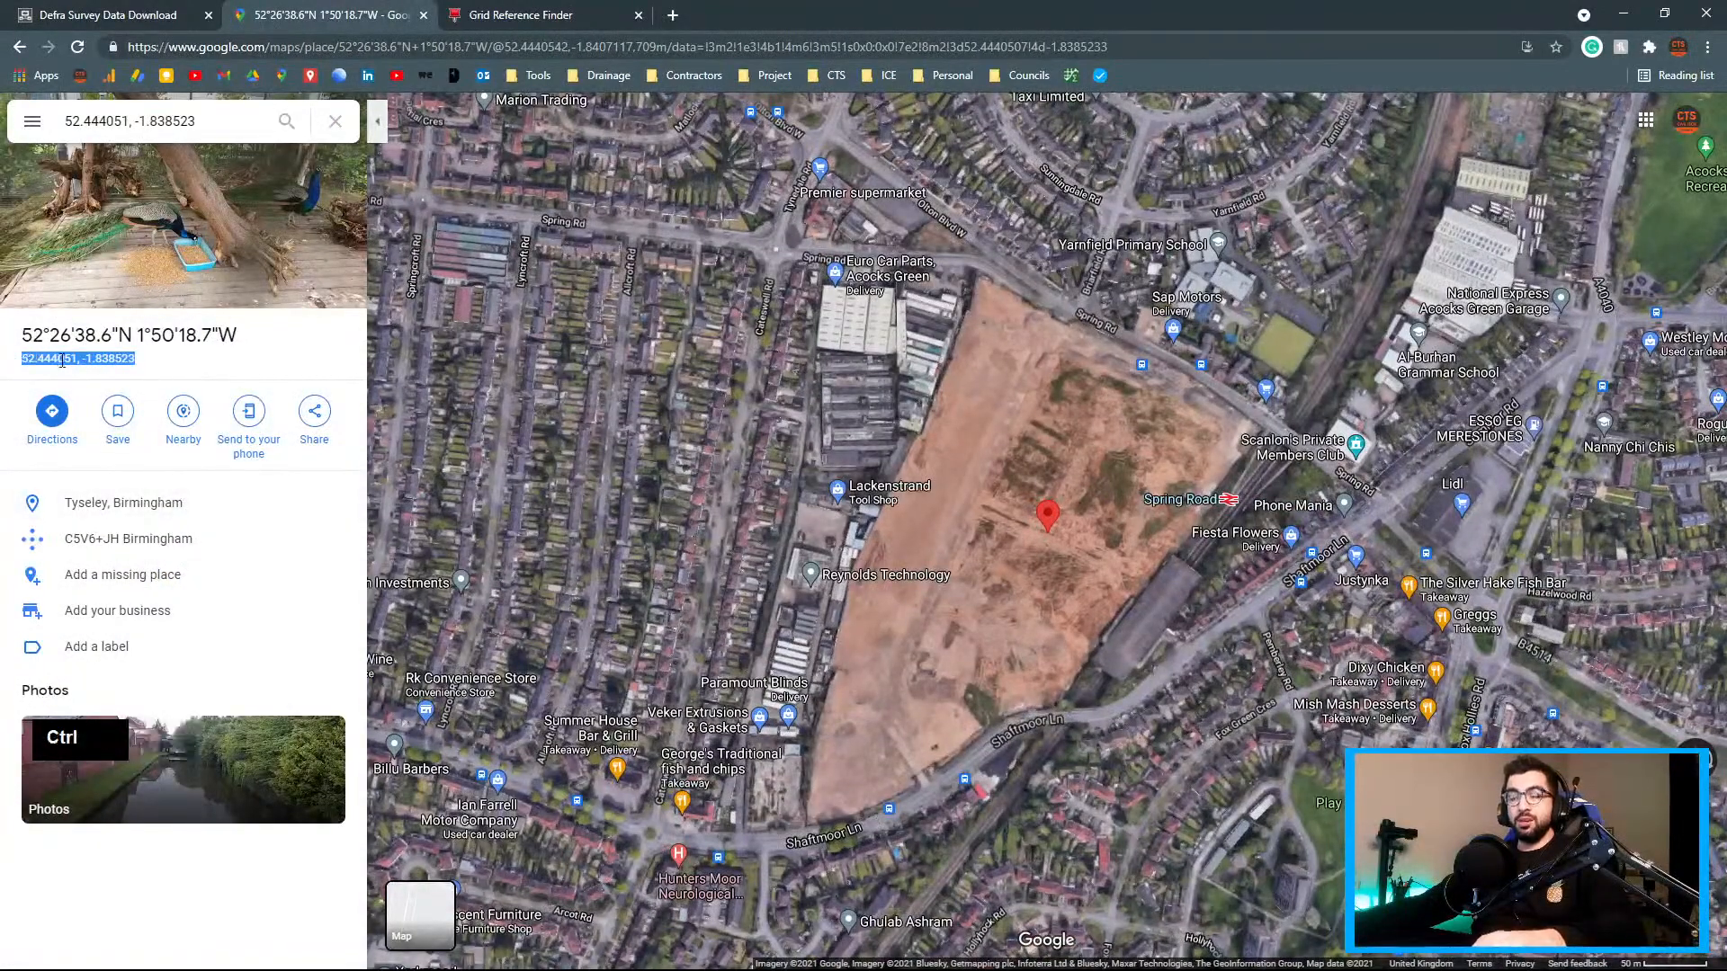
{"action": "left_click", "coordinate": [506, 13]}
Locate latitude 52.444051, longitude -1.838523 in UK Grid Reference Finder
{"action": "left_click", "coordinate": [329, 376]}
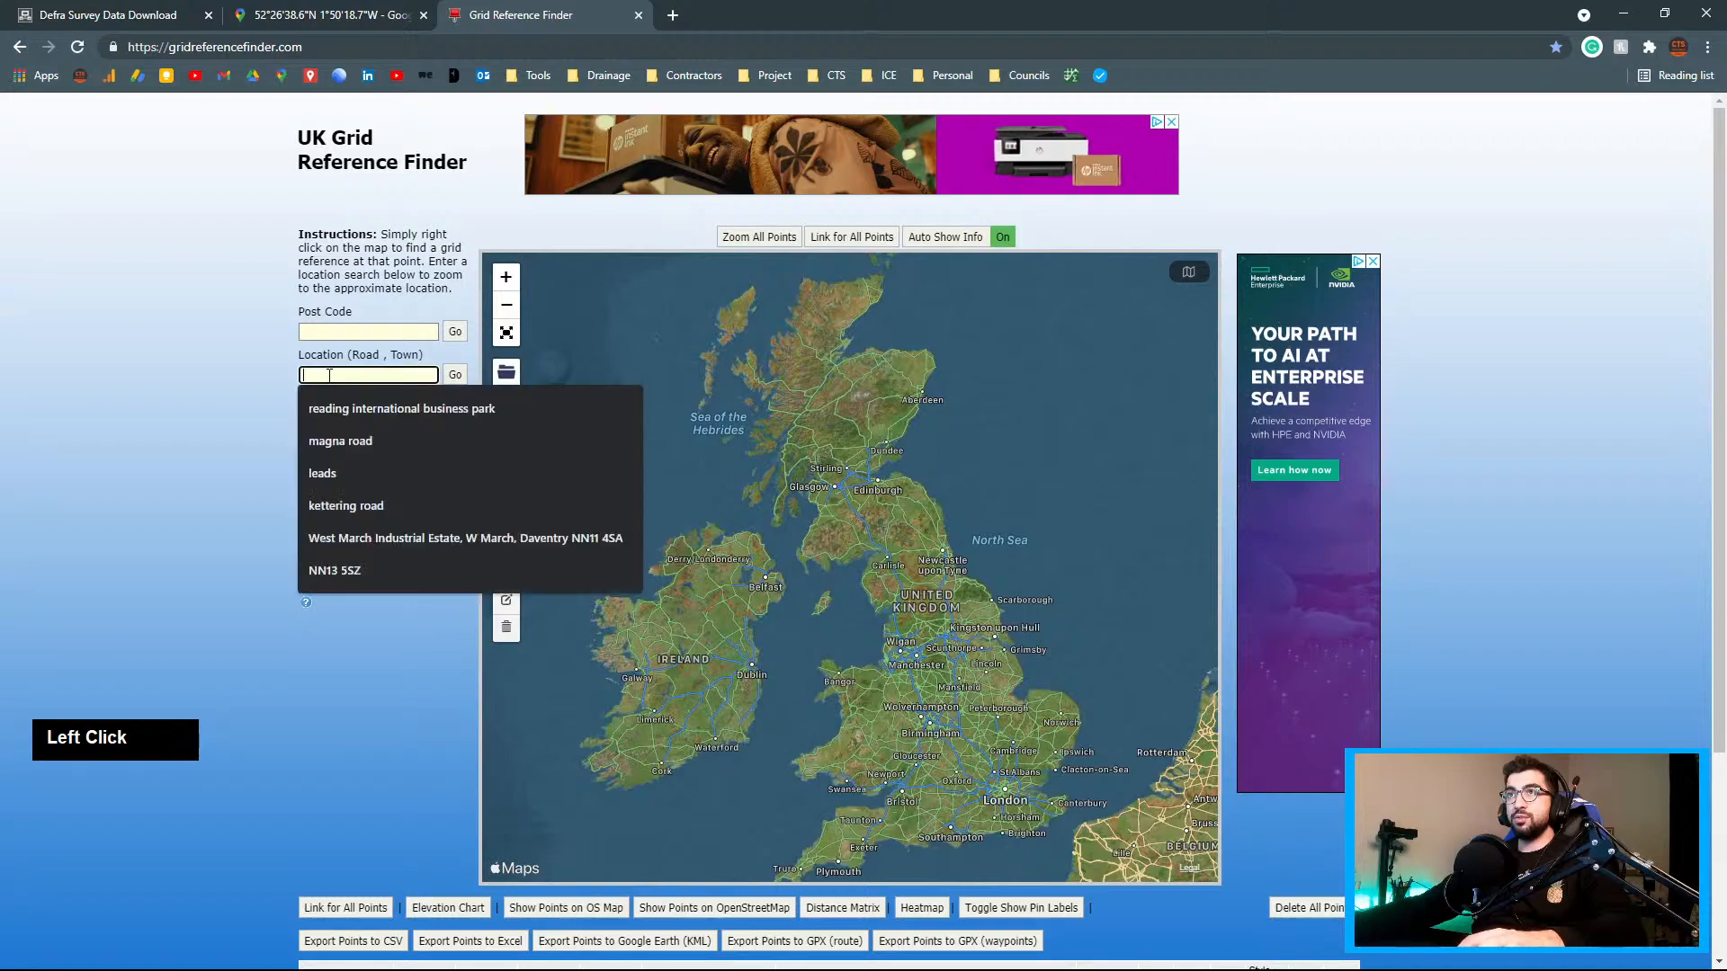
{"action": "left_click", "coordinate": [330, 335]}
{"action": "key", "text": "ctrl+v"}
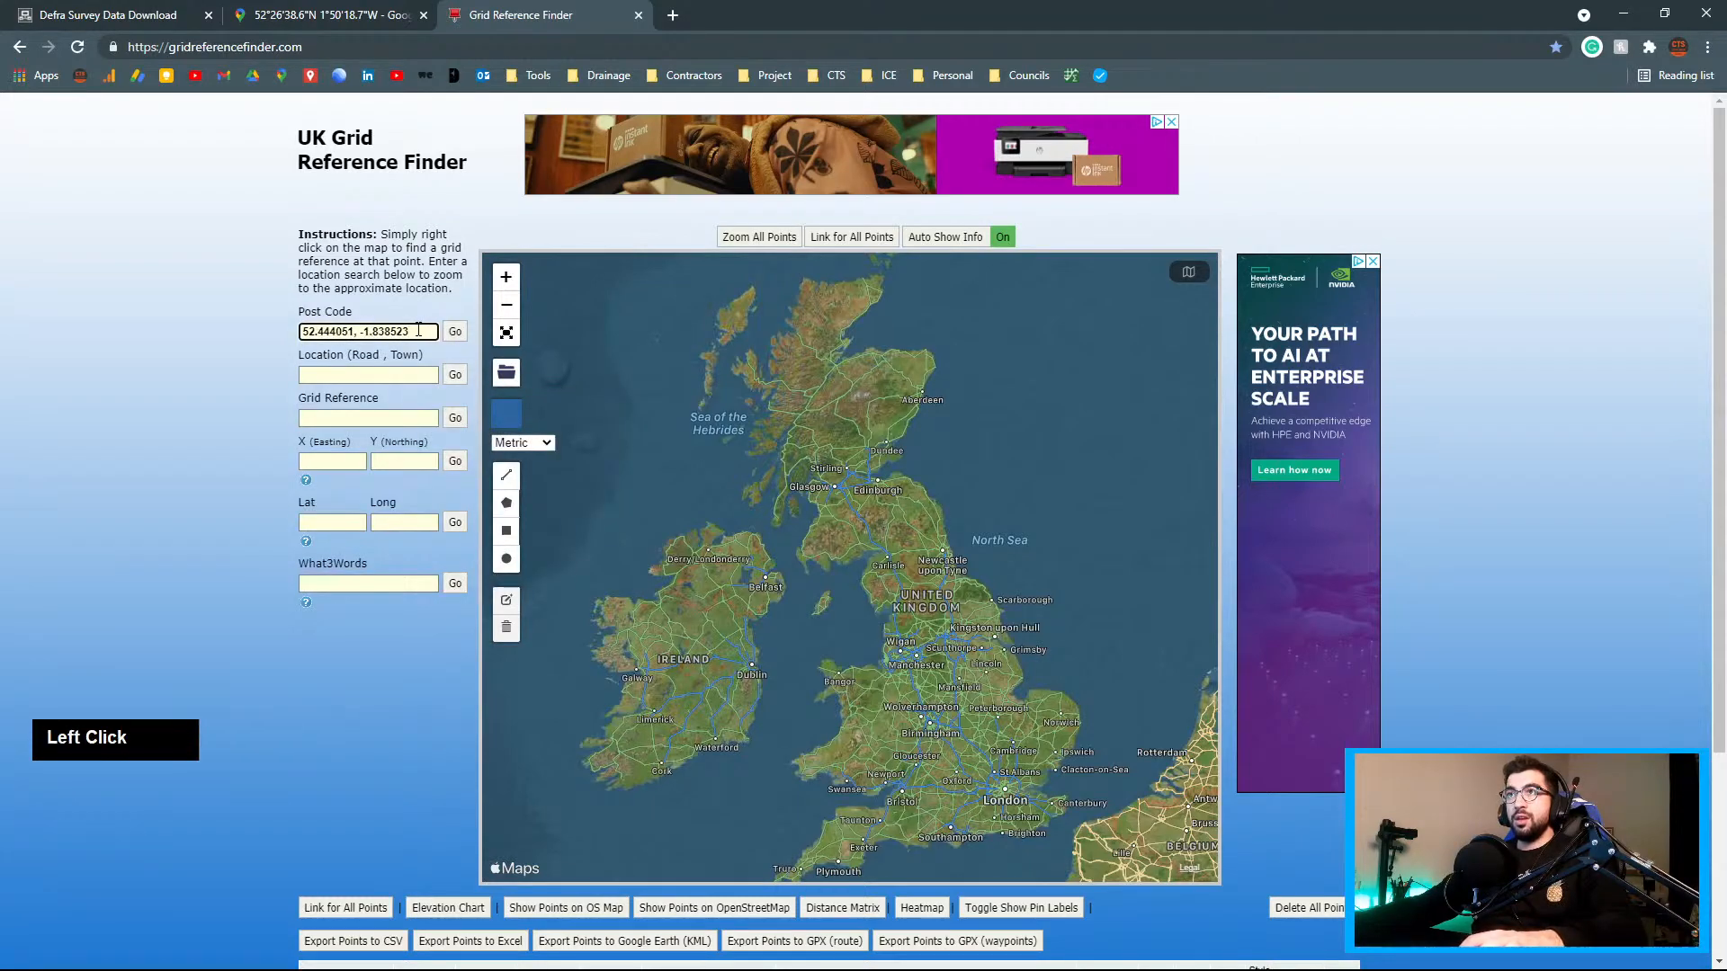
{"action": "key", "text": "ctrl+c"}
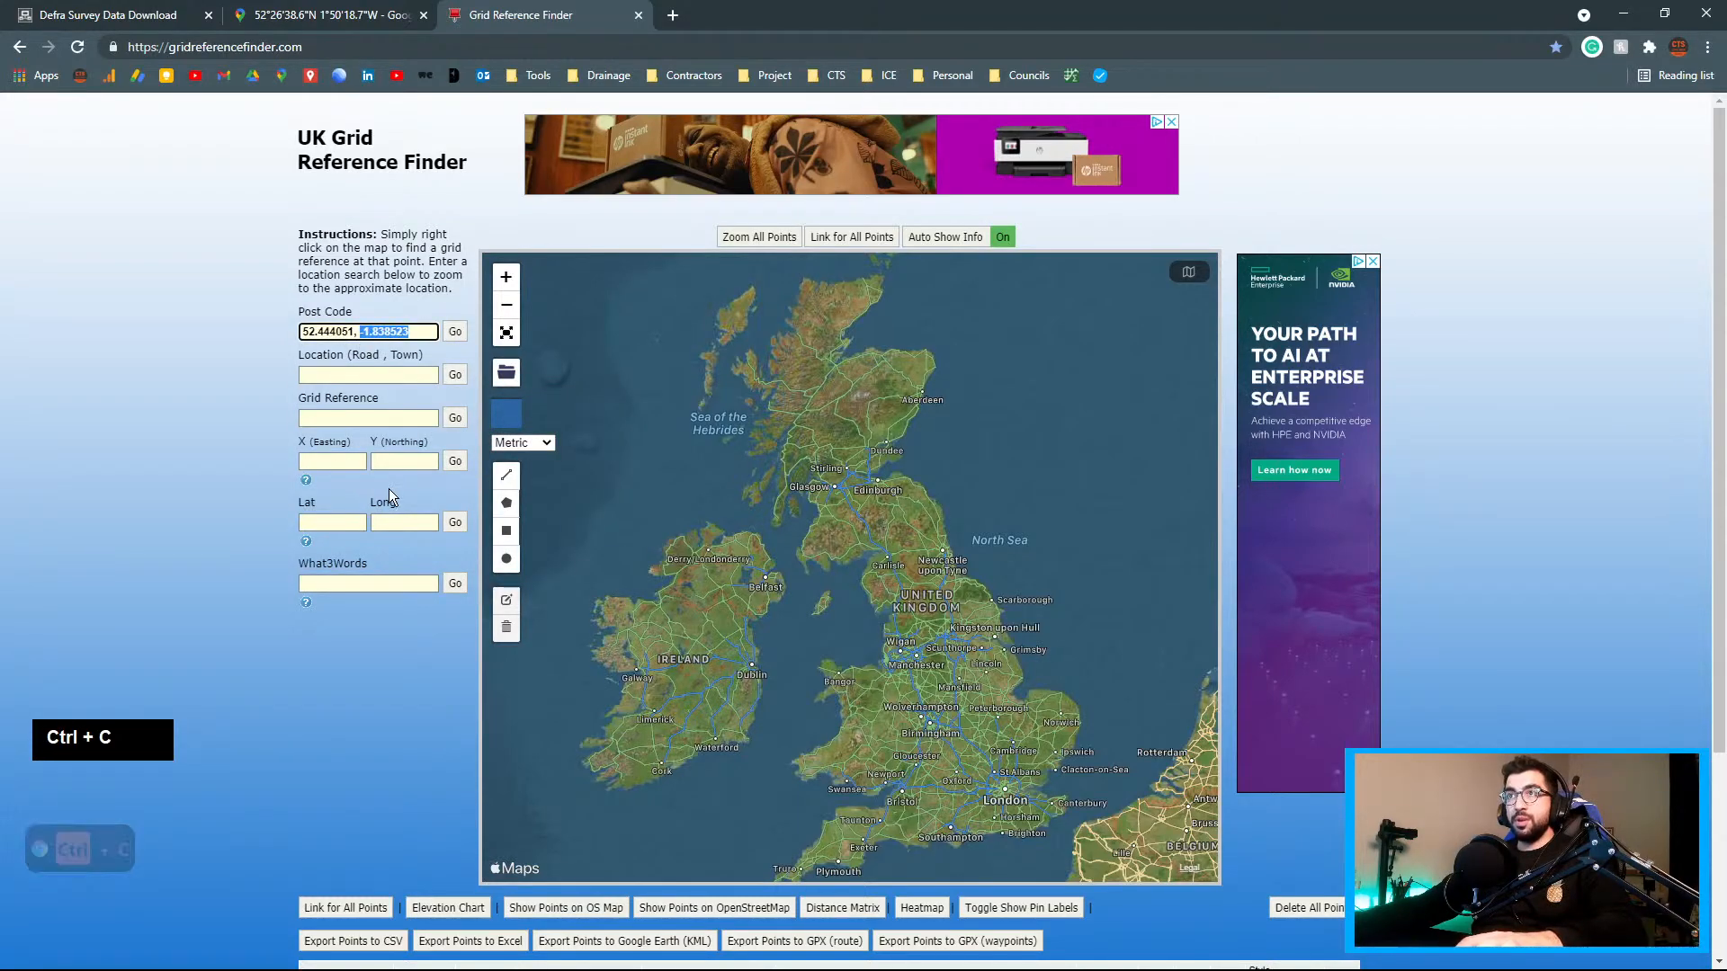
{"action": "left_click", "coordinate": [396, 522]}
{"action": "key", "text": "ctrl+v"}
{"action": "left_click_drag", "start_coordinate": [351, 332], "coordinate": [255, 346]}
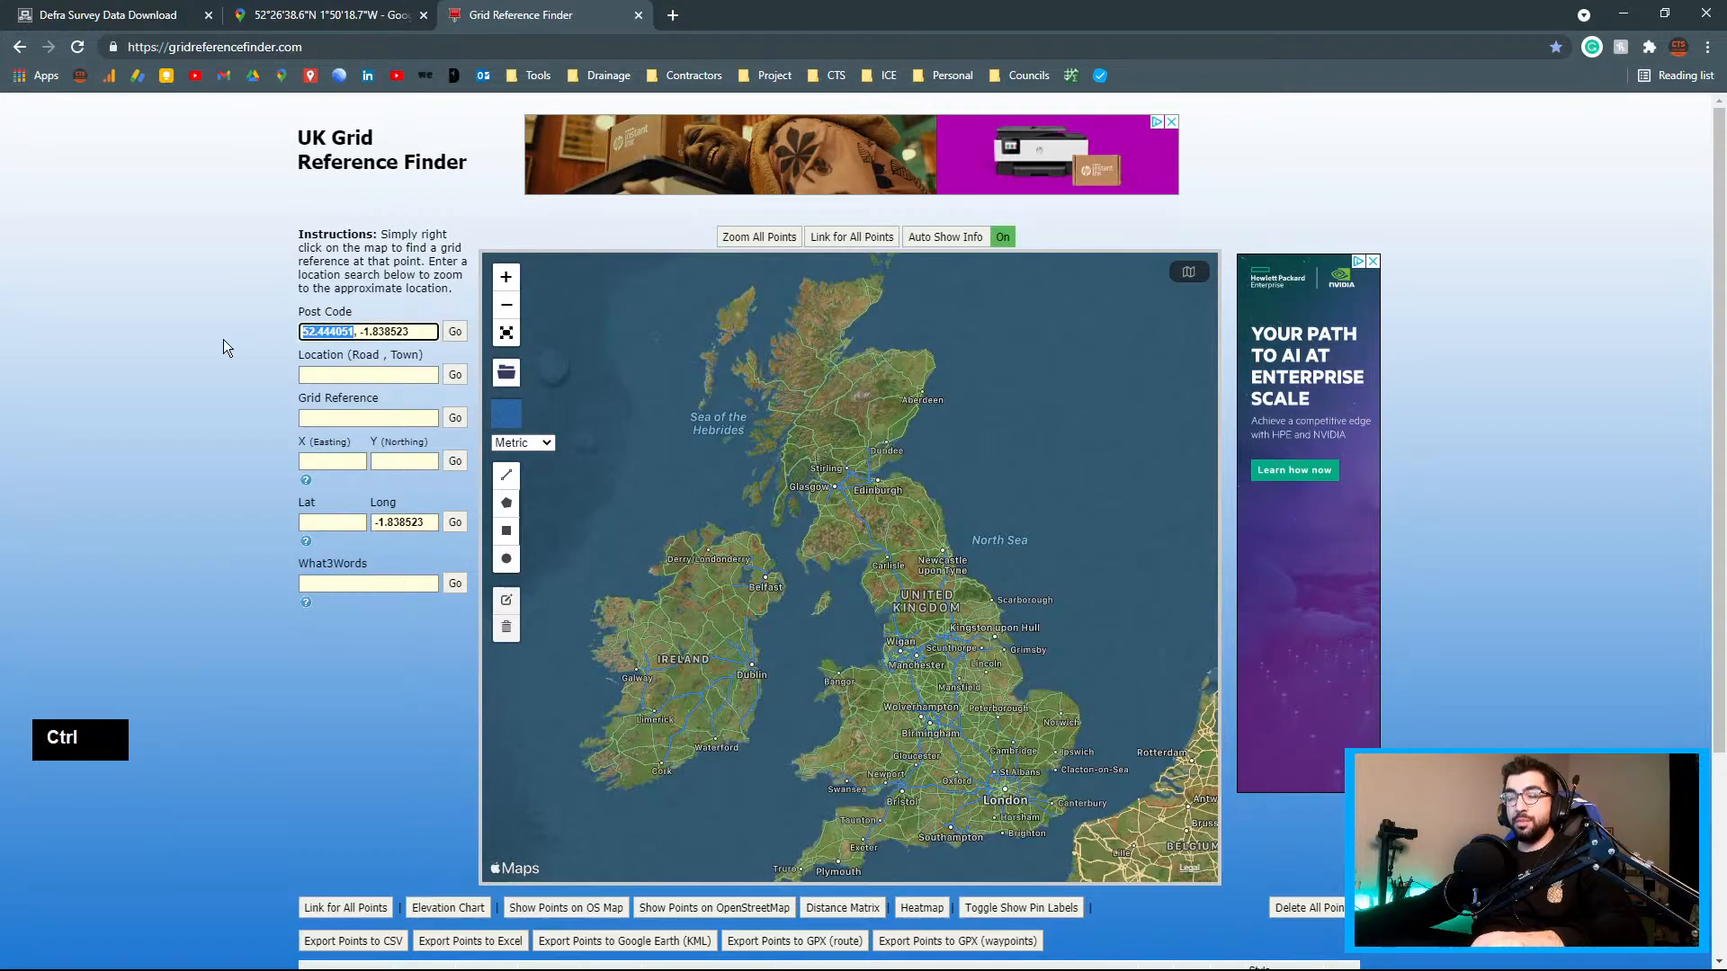
{"action": "key", "text": "ctrl+c"}
{"action": "left_click", "coordinate": [339, 520]}
{"action": "key", "text": "ctrl+v"}
{"action": "left_click", "coordinate": [455, 522]}
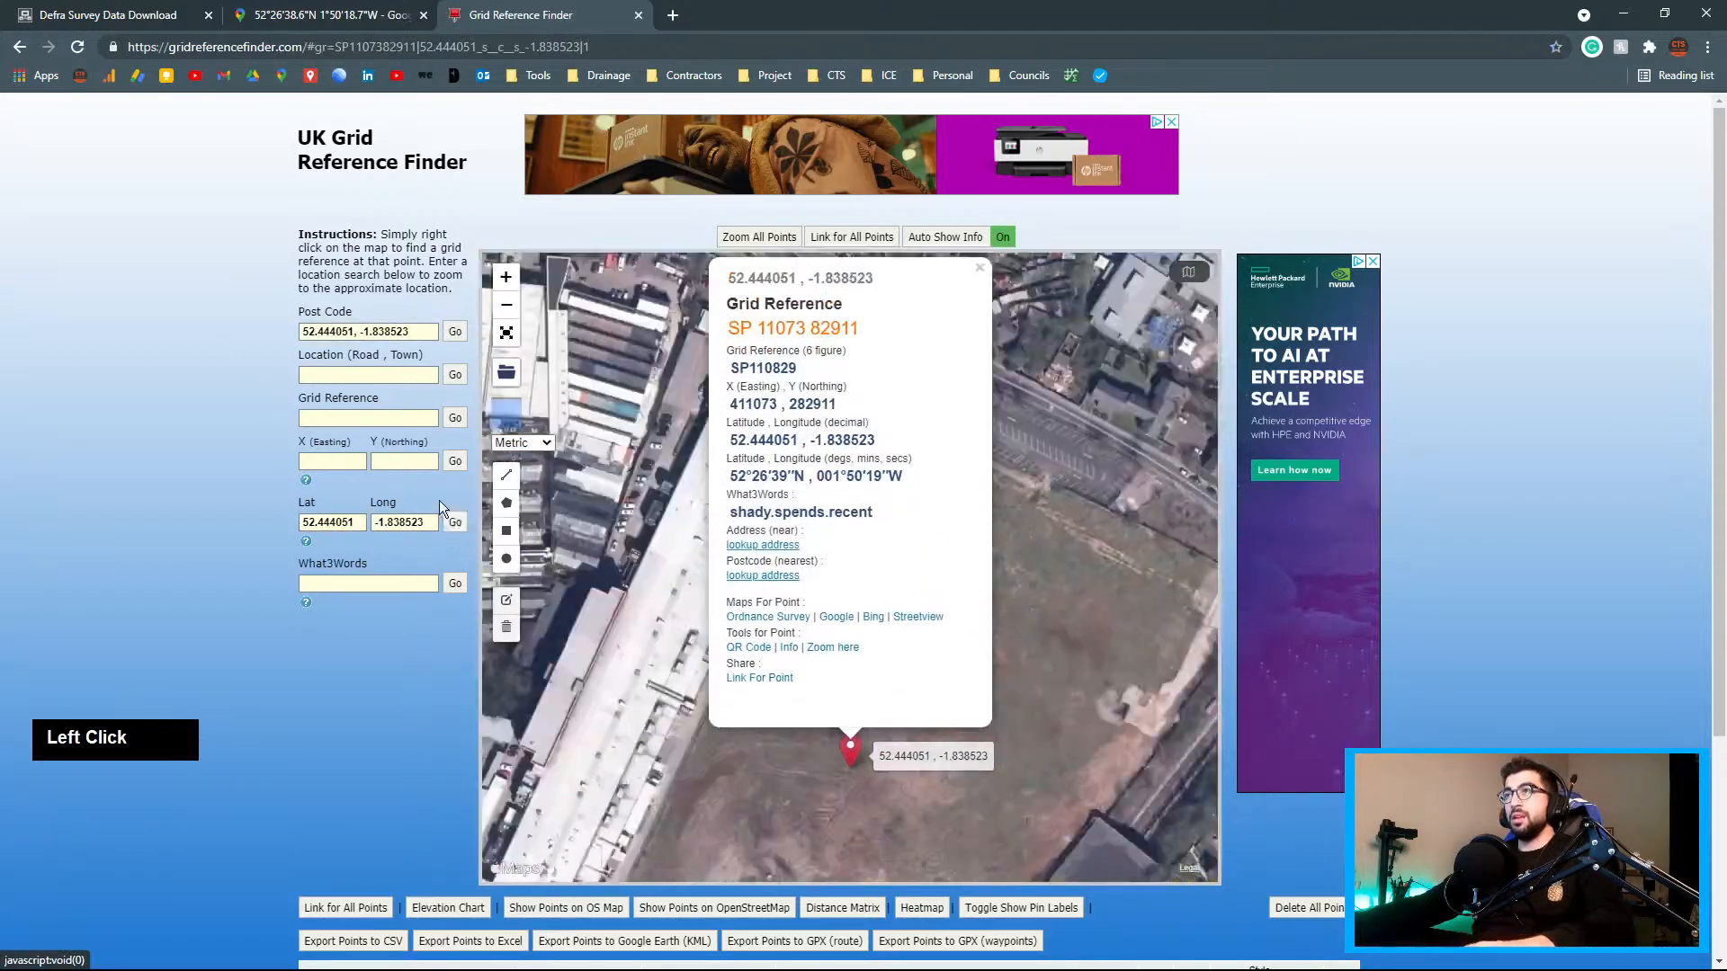
{"action": "left_click", "coordinate": [800, 330]}
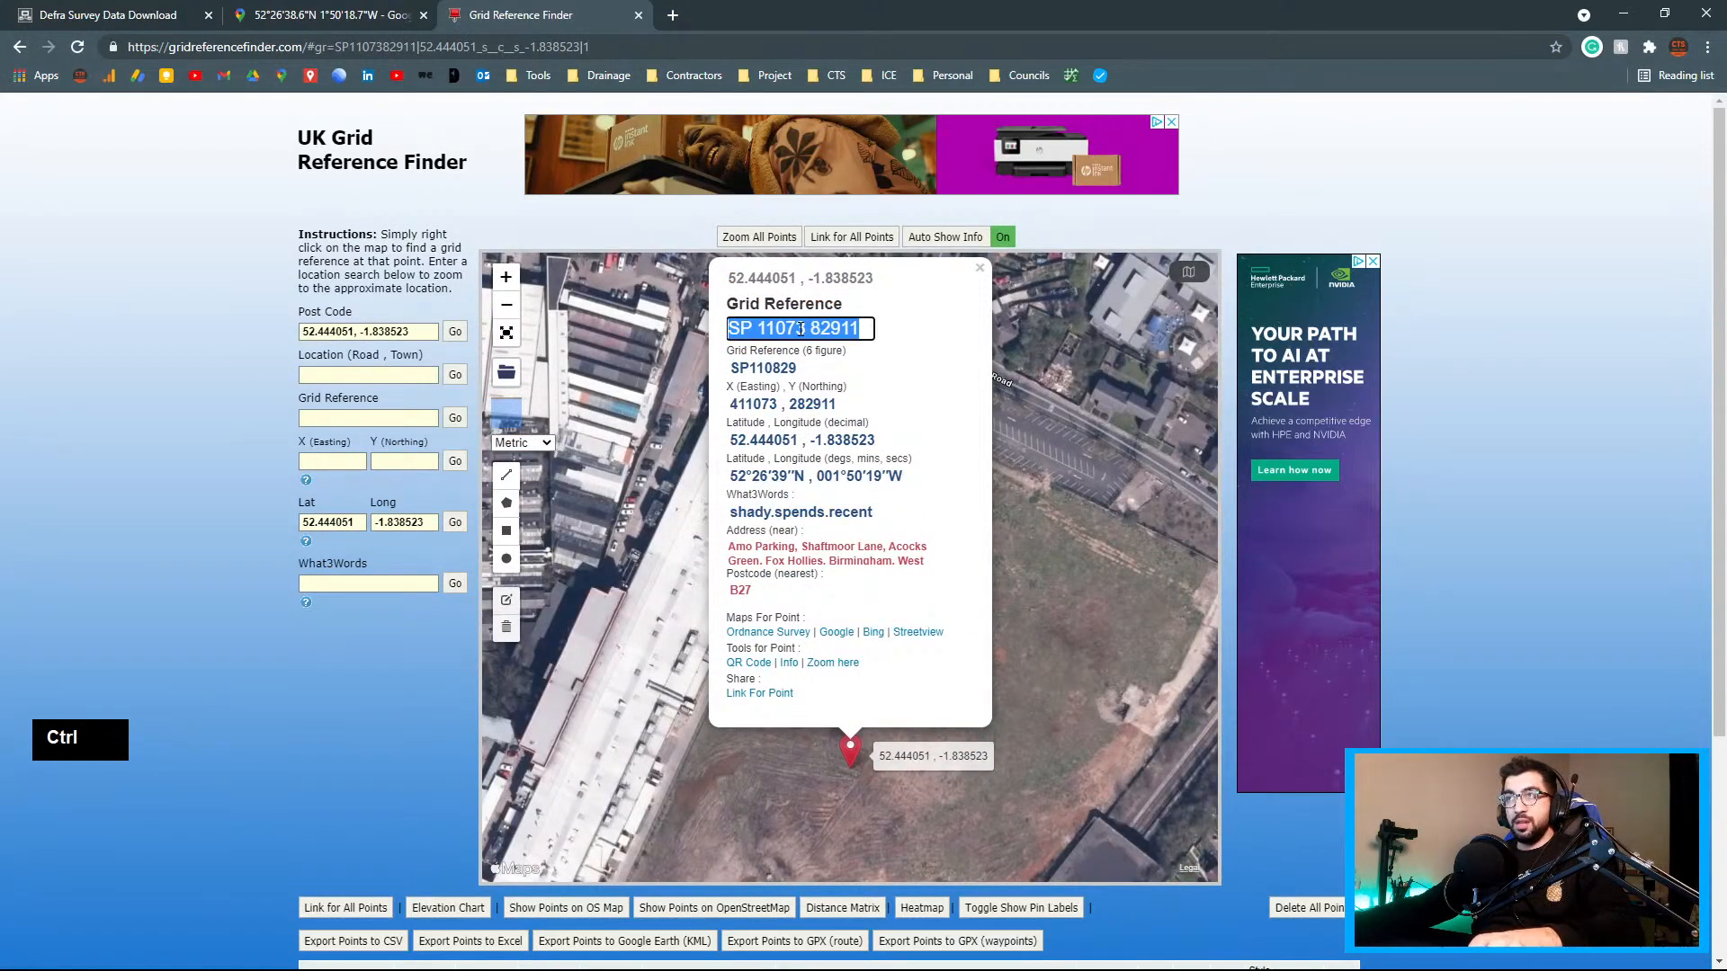
{"action": "left_click", "coordinate": [771, 444]}
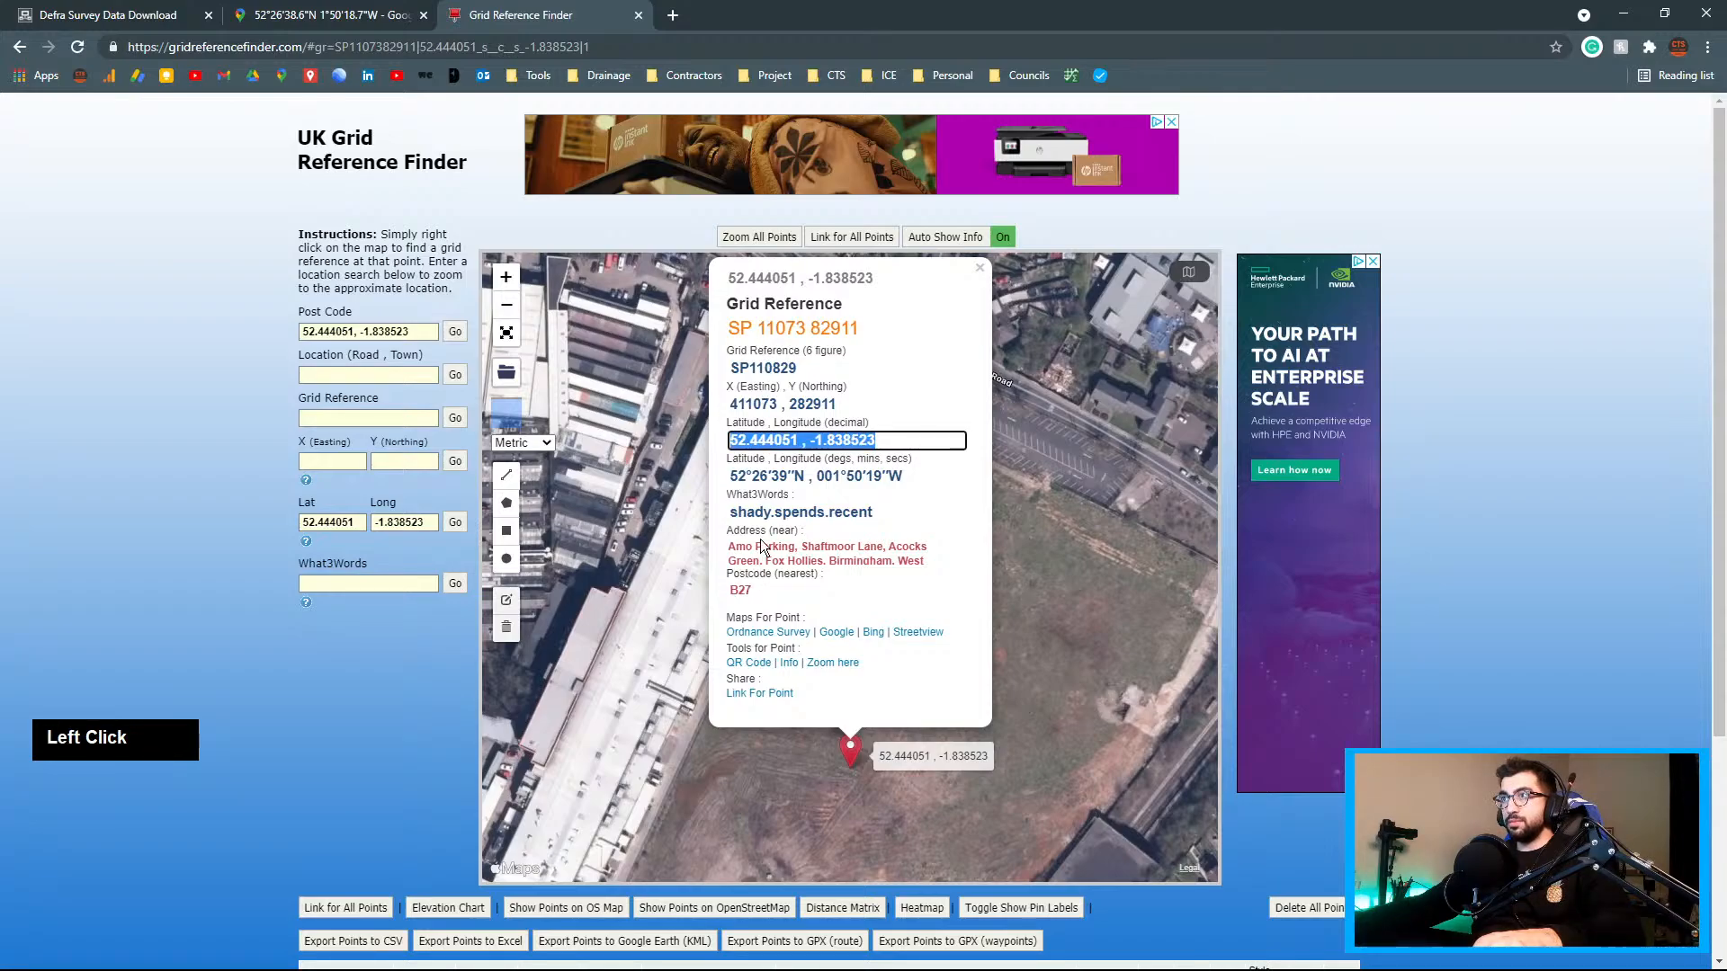
{"action": "left_click", "coordinate": [789, 329]}
{"action": "key", "text": "ctrl+c"}
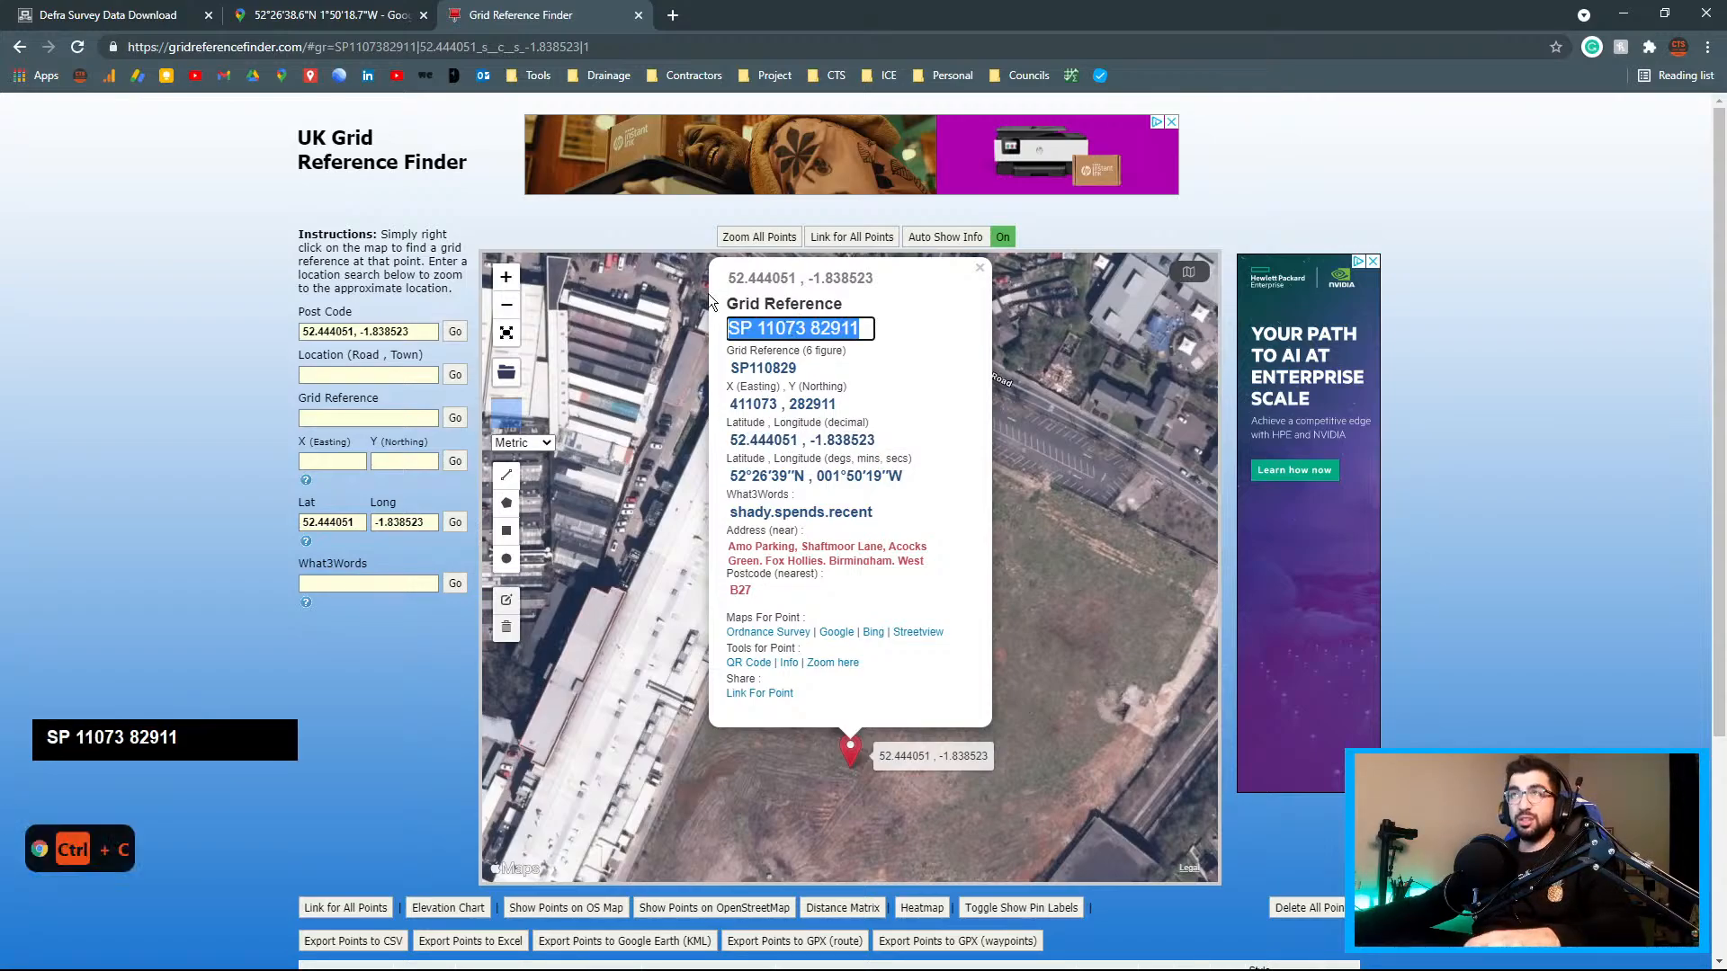
{"action": "left_click", "coordinate": [117, 15]}
{"action": "key", "text": "ctrl+v"}
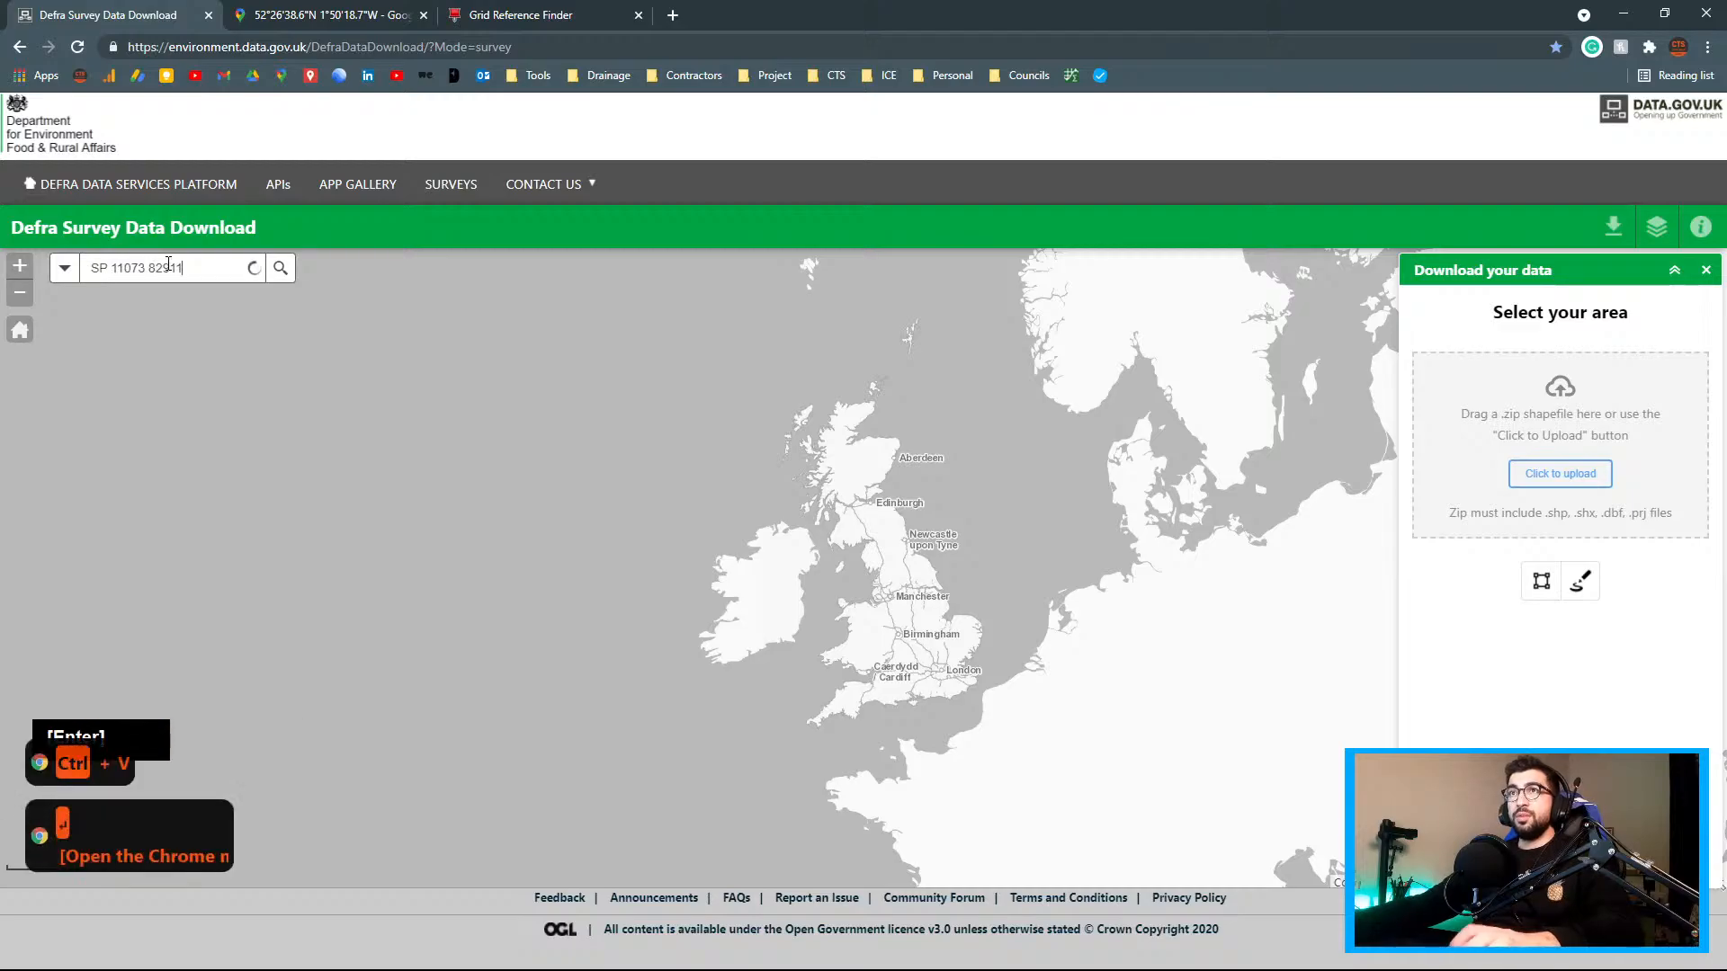
{"action": "key", "text": "Return"}
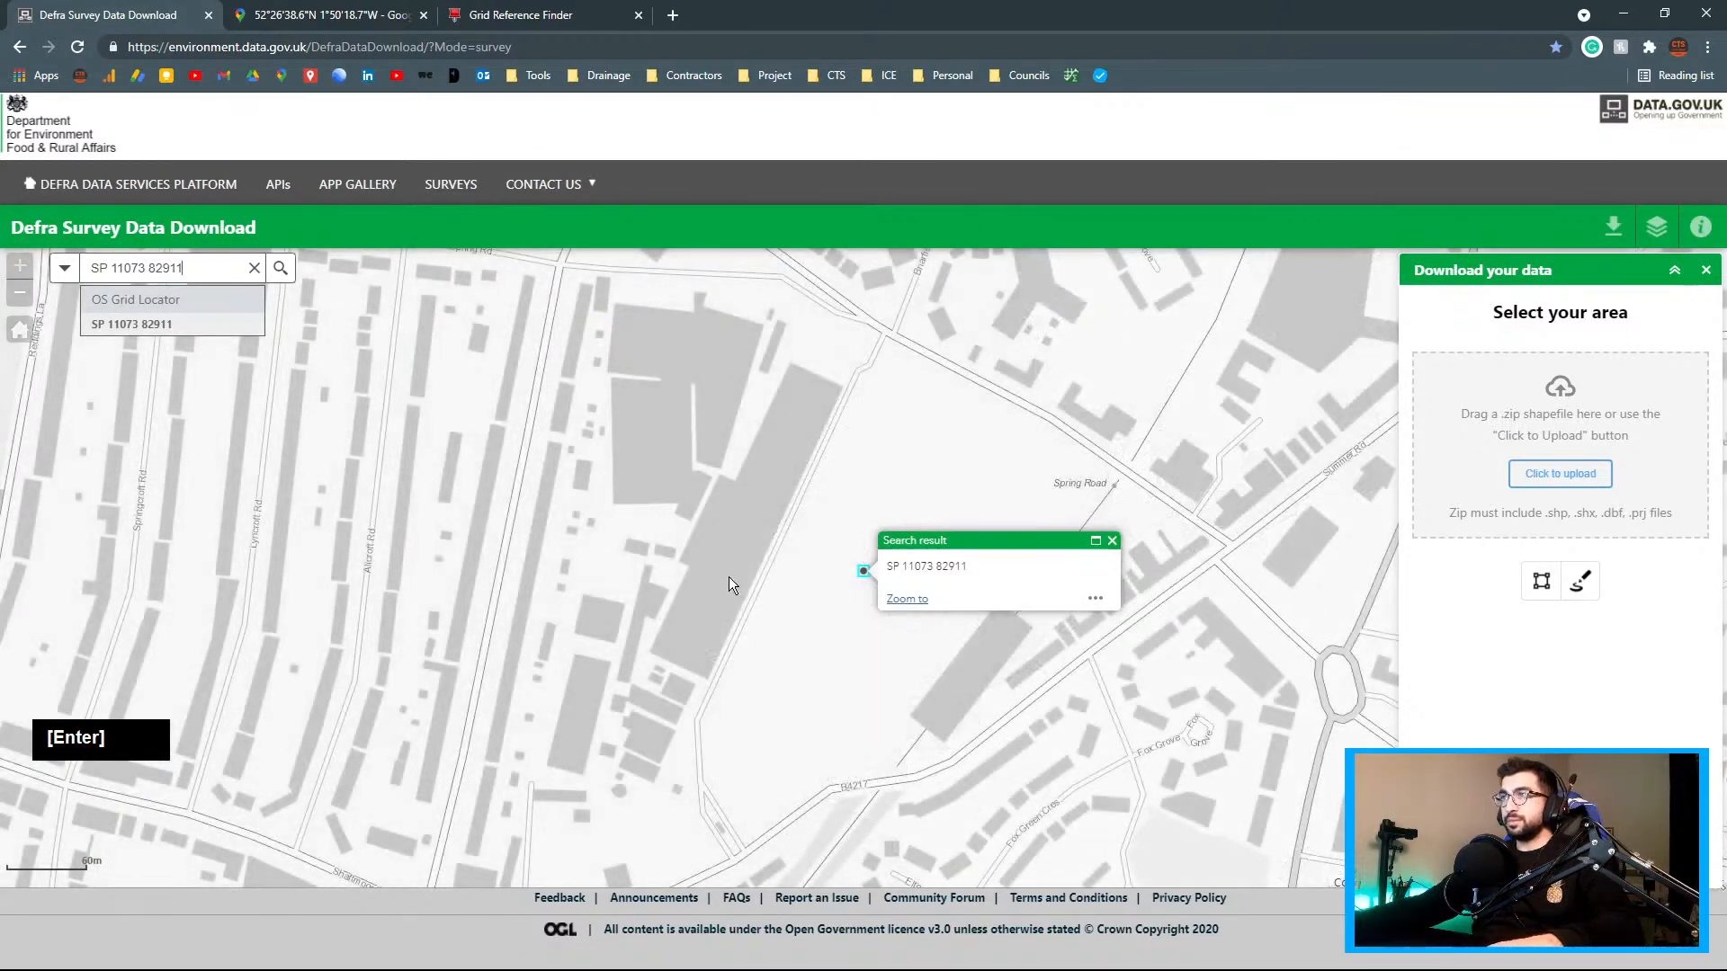
{"action": "scroll", "coordinate": [762, 611], "scroll_direction": "down", "scroll_amount": 4}
{"action": "scroll", "coordinate": [815, 688], "scroll_direction": "down", "scroll_amount": 2}
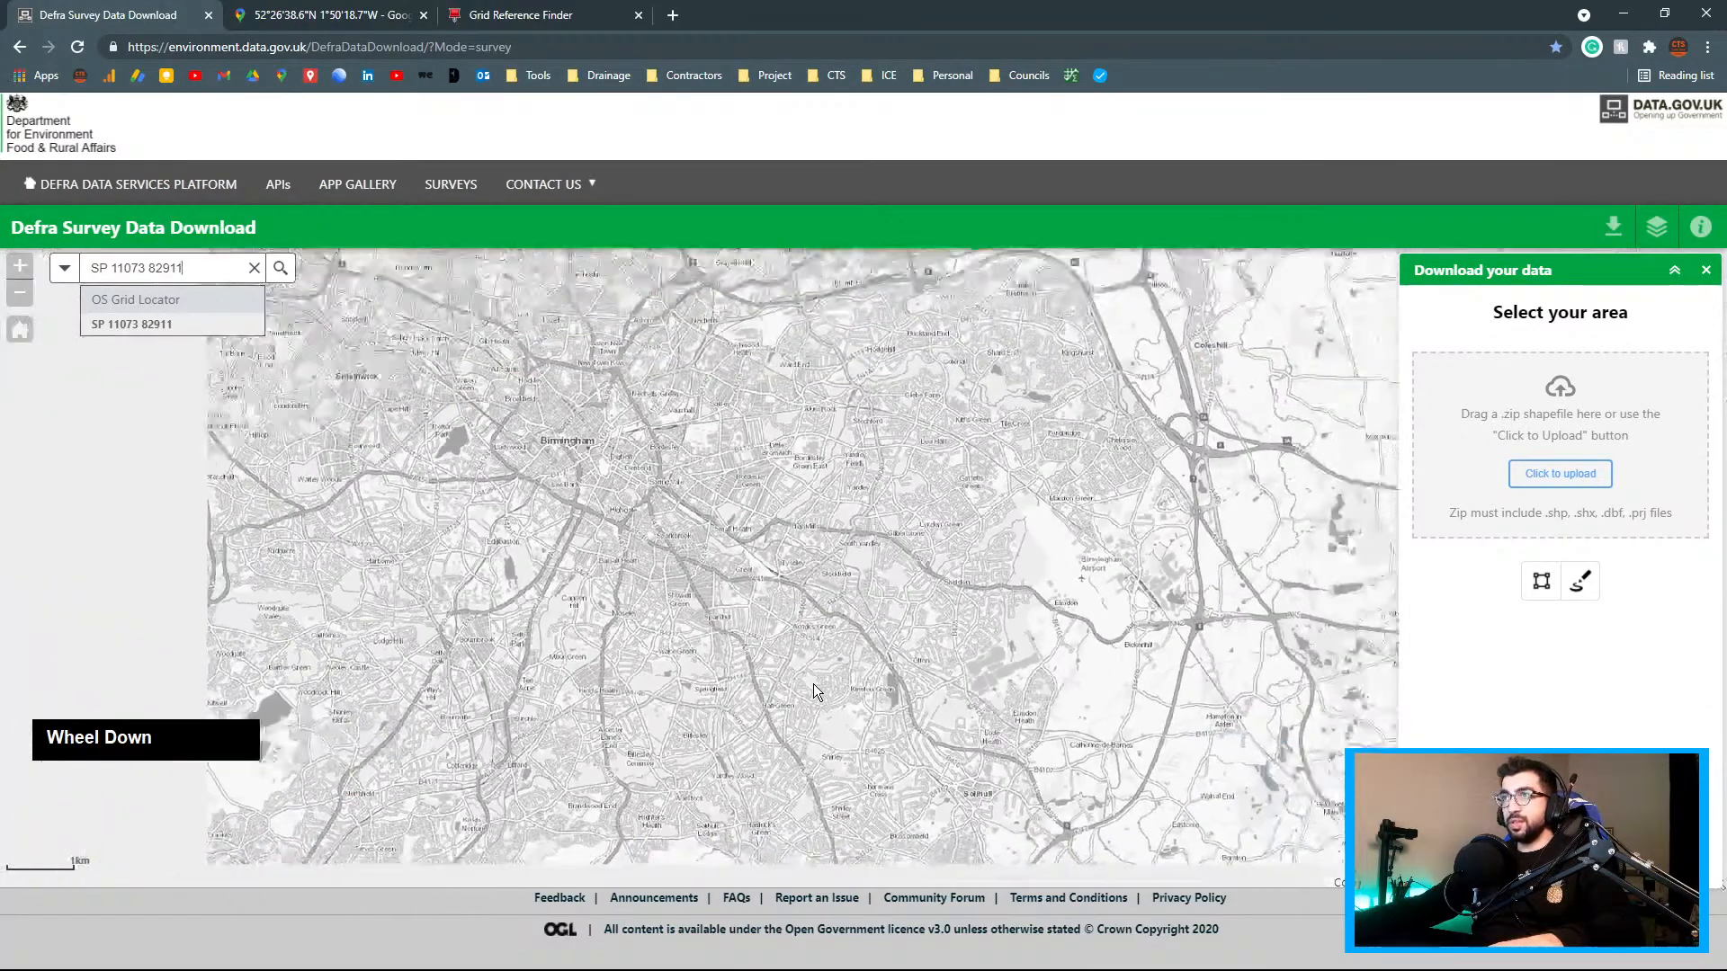
{"action": "scroll", "coordinate": [813, 686], "scroll_direction": "up", "scroll_amount": 3}
{"action": "left_click_drag", "start_coordinate": [820, 699], "coordinate": [720, 498]}
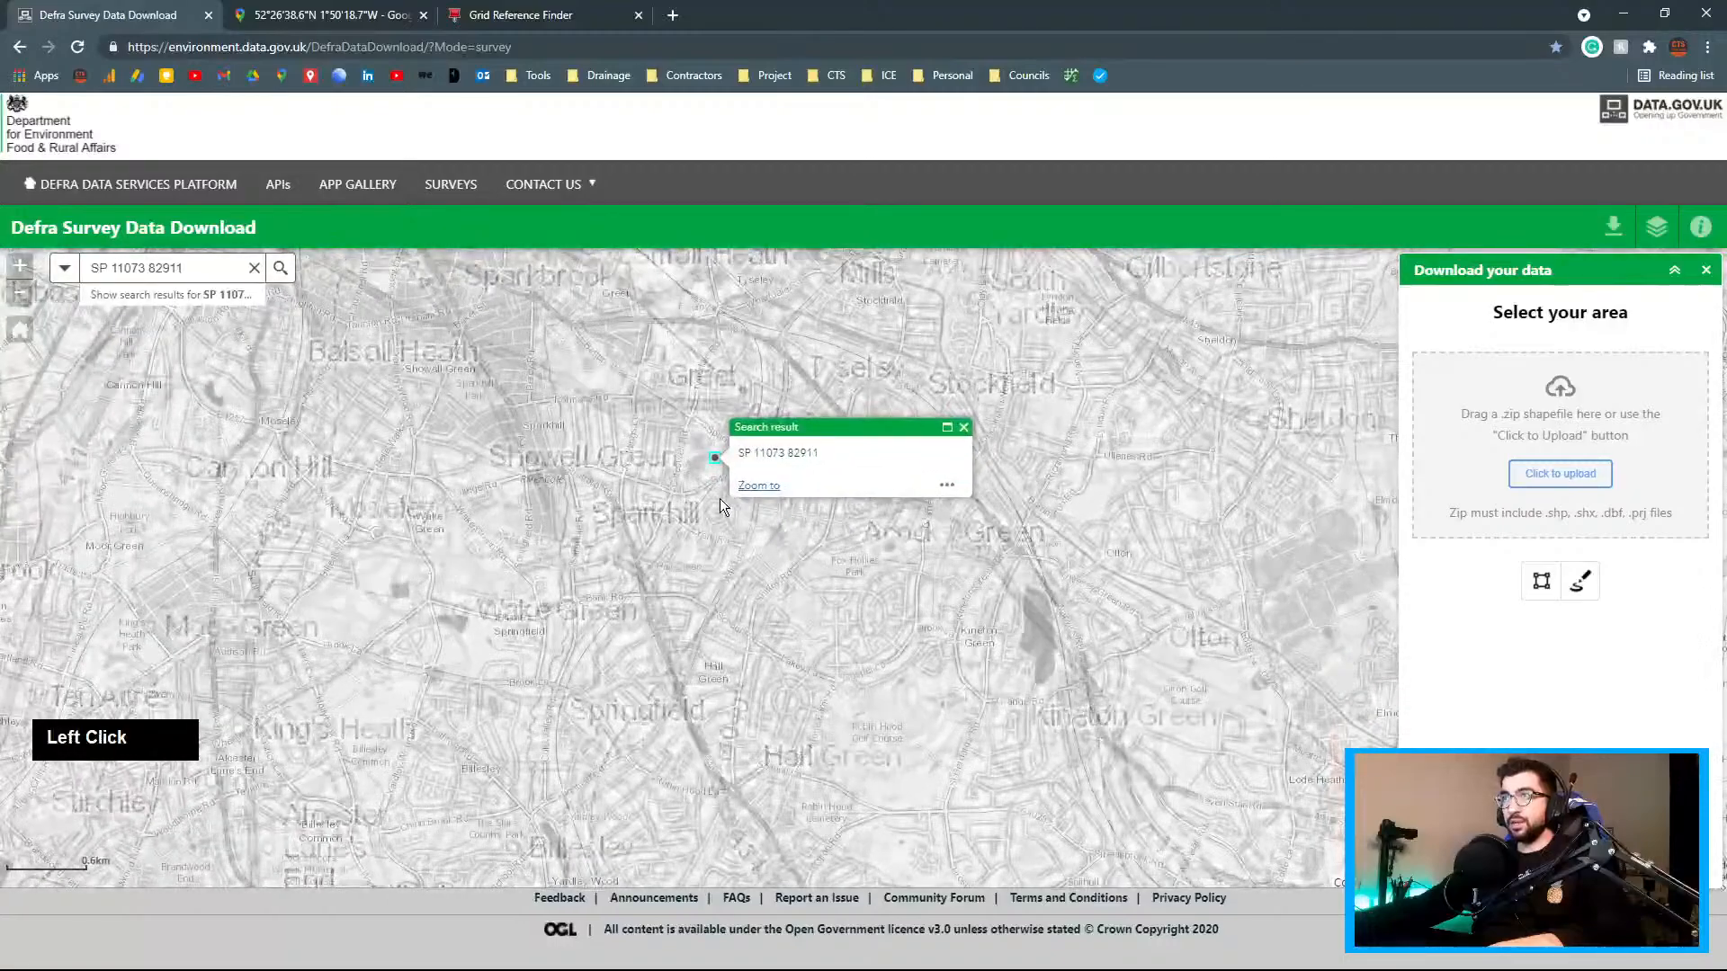
{"action": "scroll", "coordinate": [720, 435], "scroll_direction": "up", "scroll_amount": 4}
{"action": "scroll", "coordinate": [1181, 471], "scroll_direction": "down", "scroll_amount": 1}
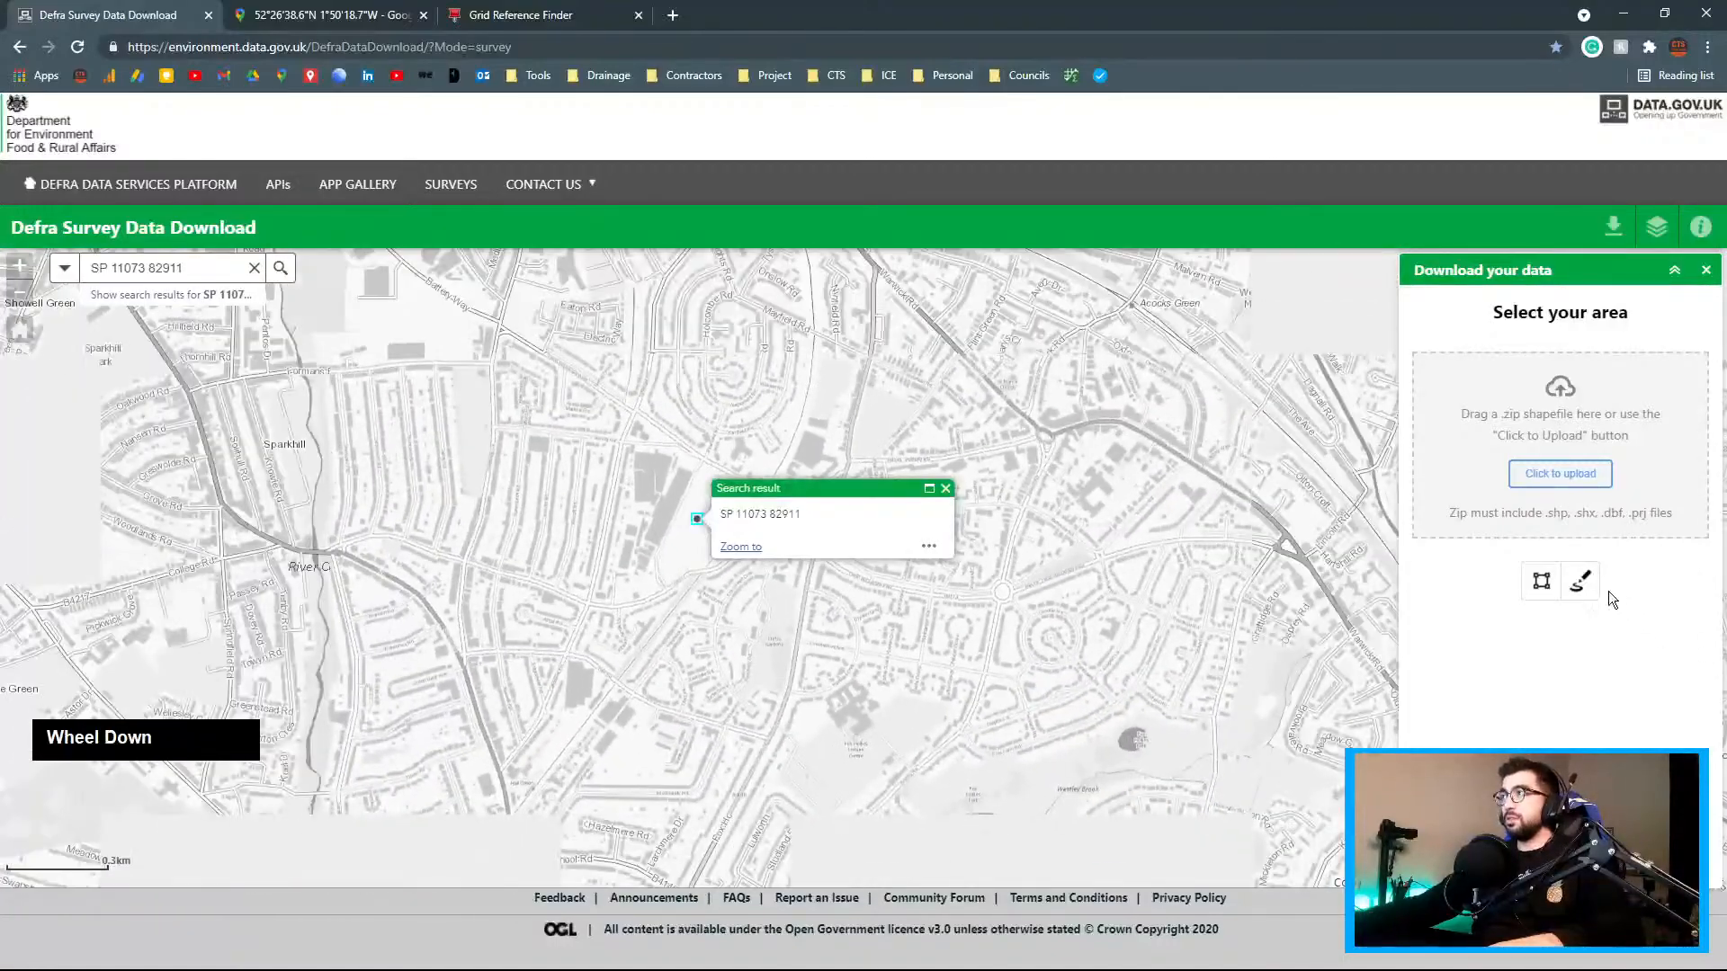
Sketch a freehand area around Spring Road and request its available tiles, SP08SE and SP18SW
{"action": "left_click", "coordinate": [1580, 581]}
{"action": "mouse_move", "coordinate": [652, 618]}
{"action": "left_mouse_down"}
{"action": "mouse_move", "coordinate": [551, 493]}
{"action": "mouse_move", "coordinate": [613, 624]}
{"action": "left_mouse_up"}
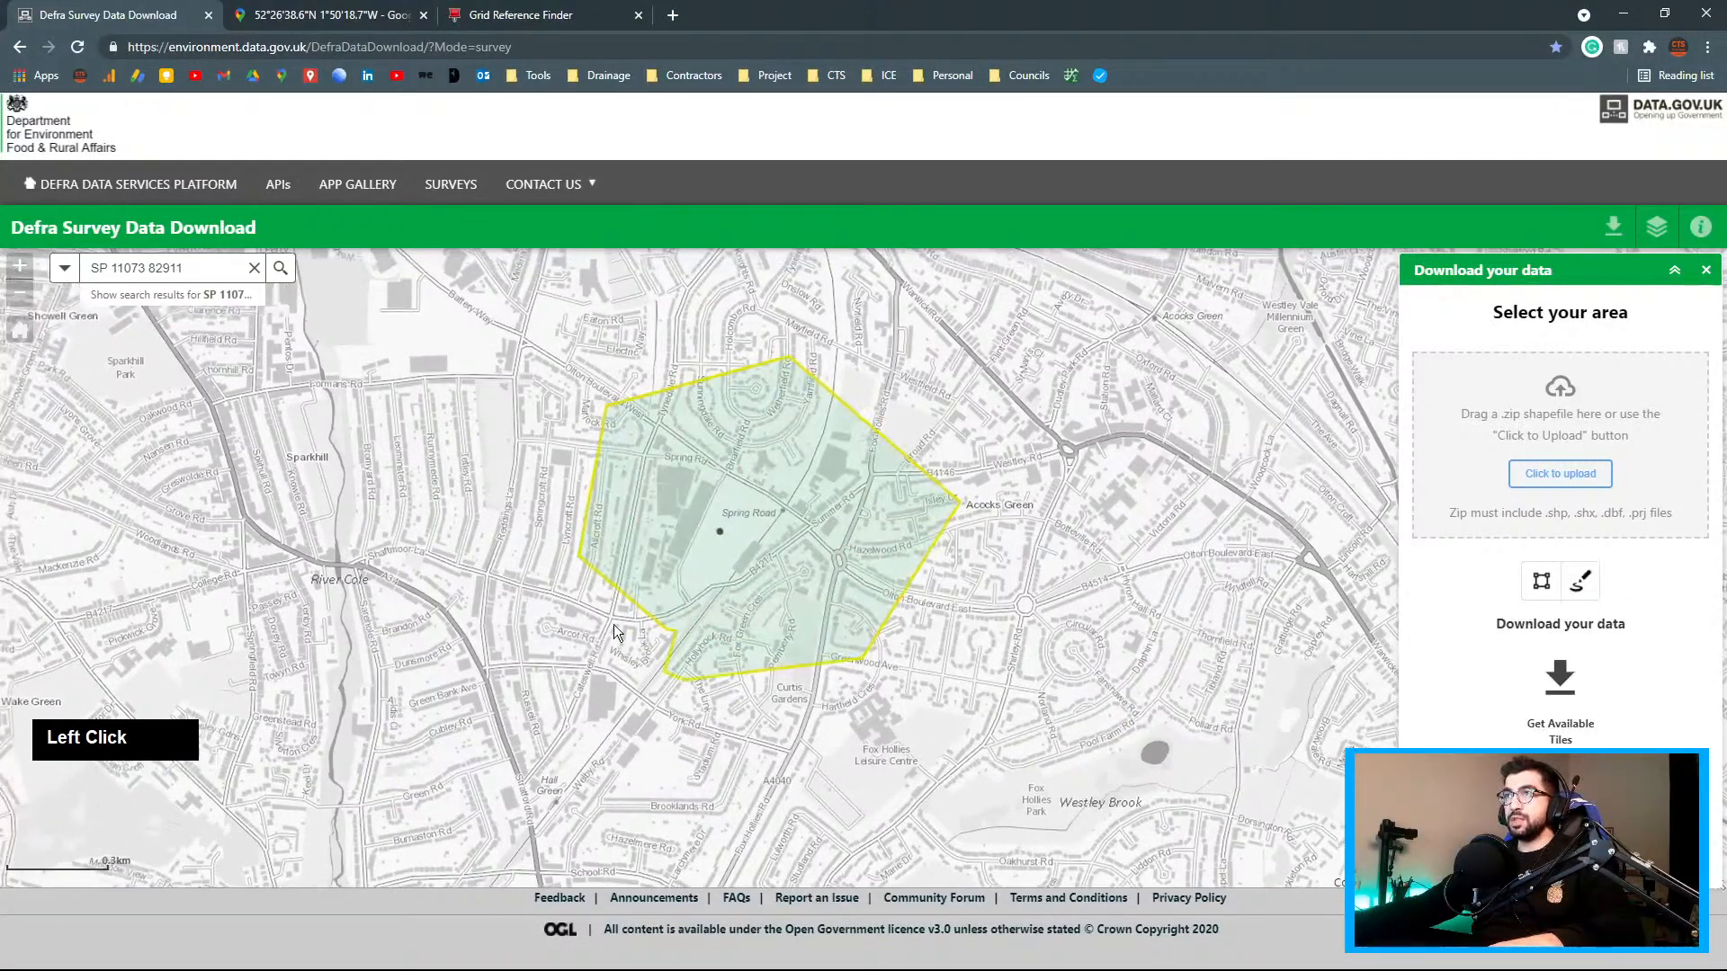
{"action": "left_click", "coordinate": [1560, 692]}
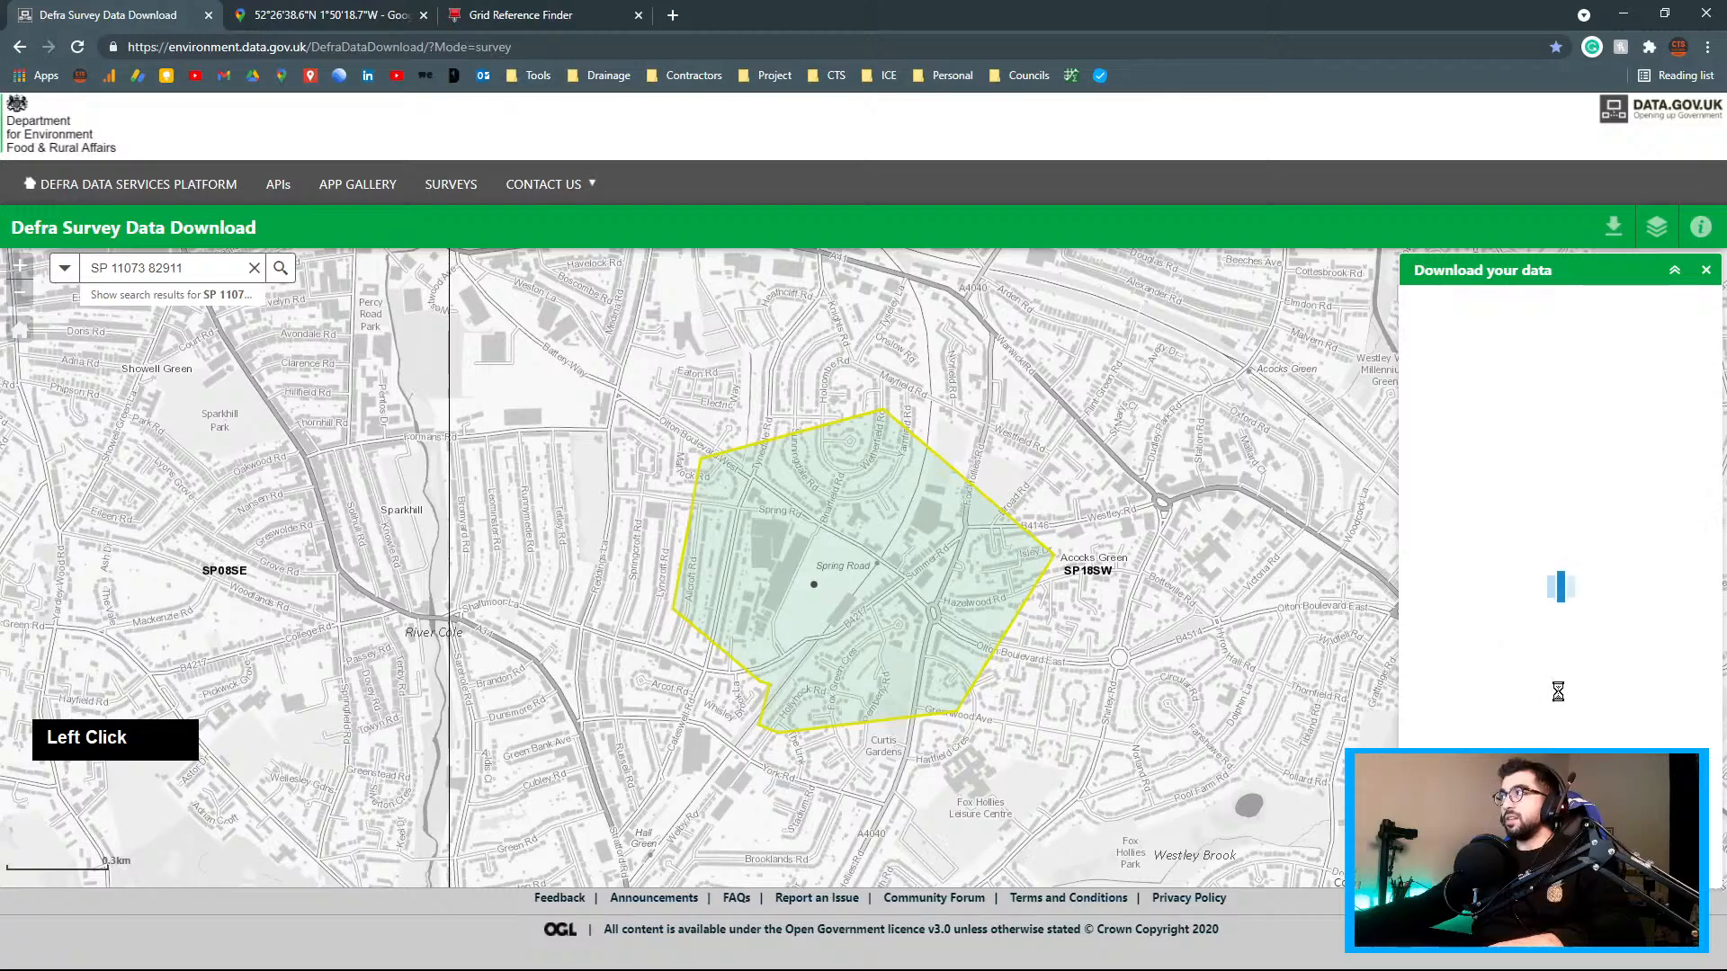
{"action": "key", "text": "alt+Tab"}
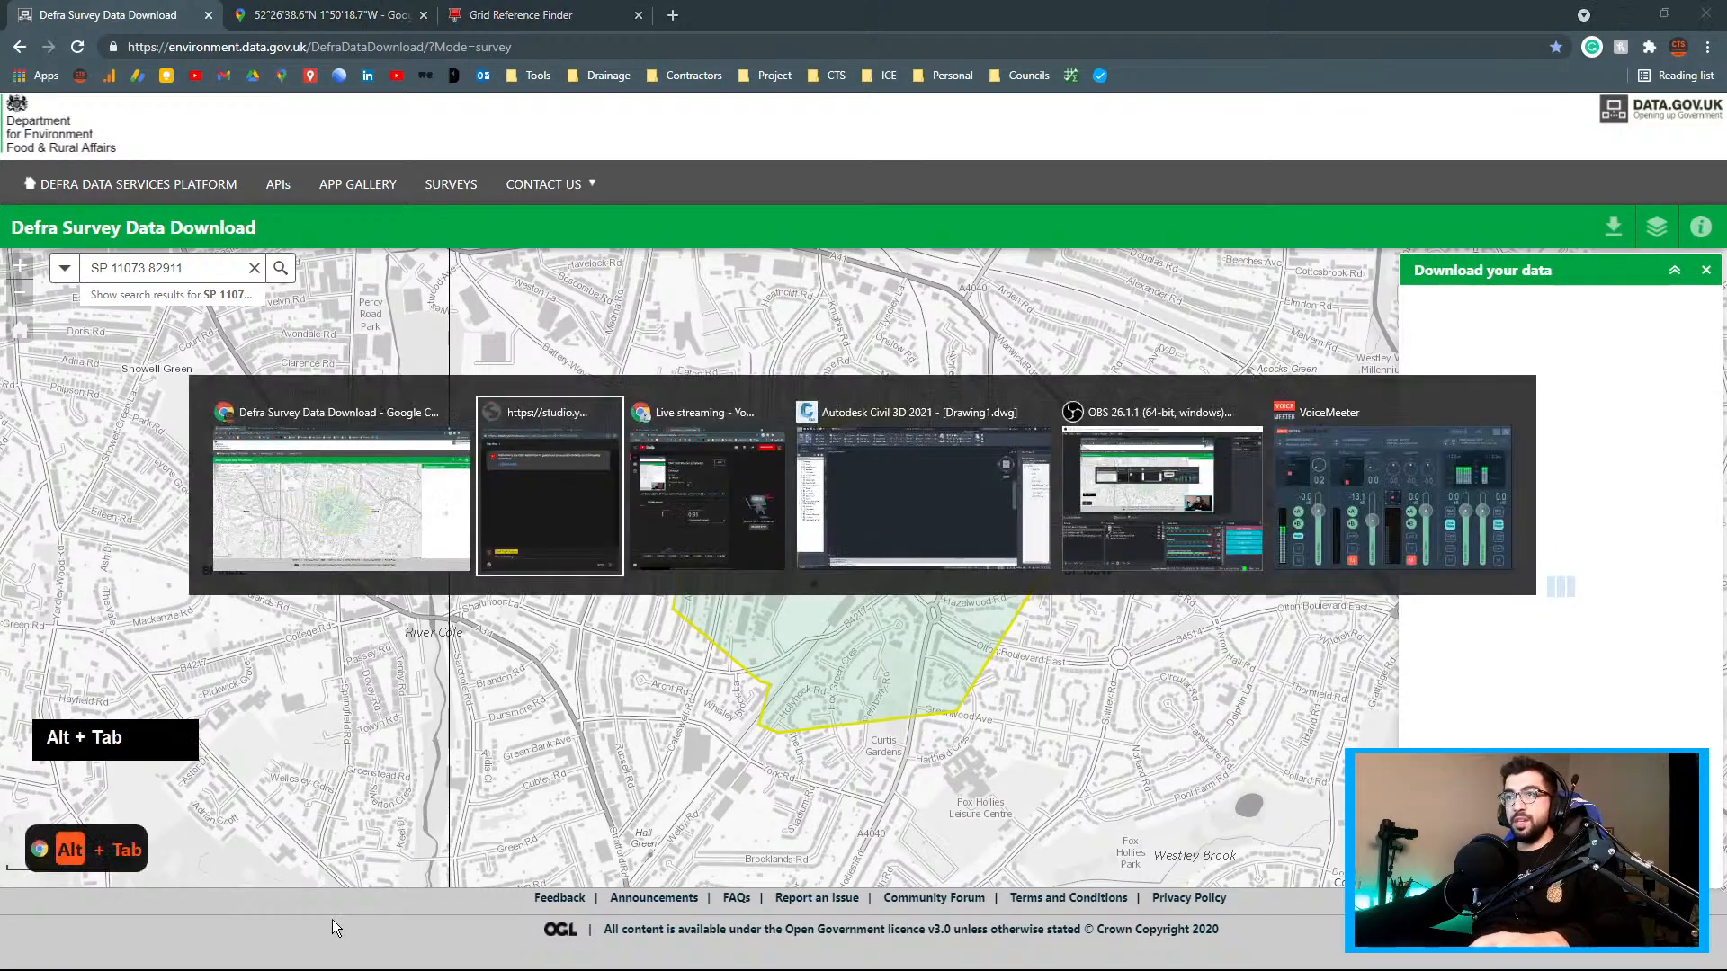
{"action": "left_click", "coordinate": [560, 746], "text": "alt"}
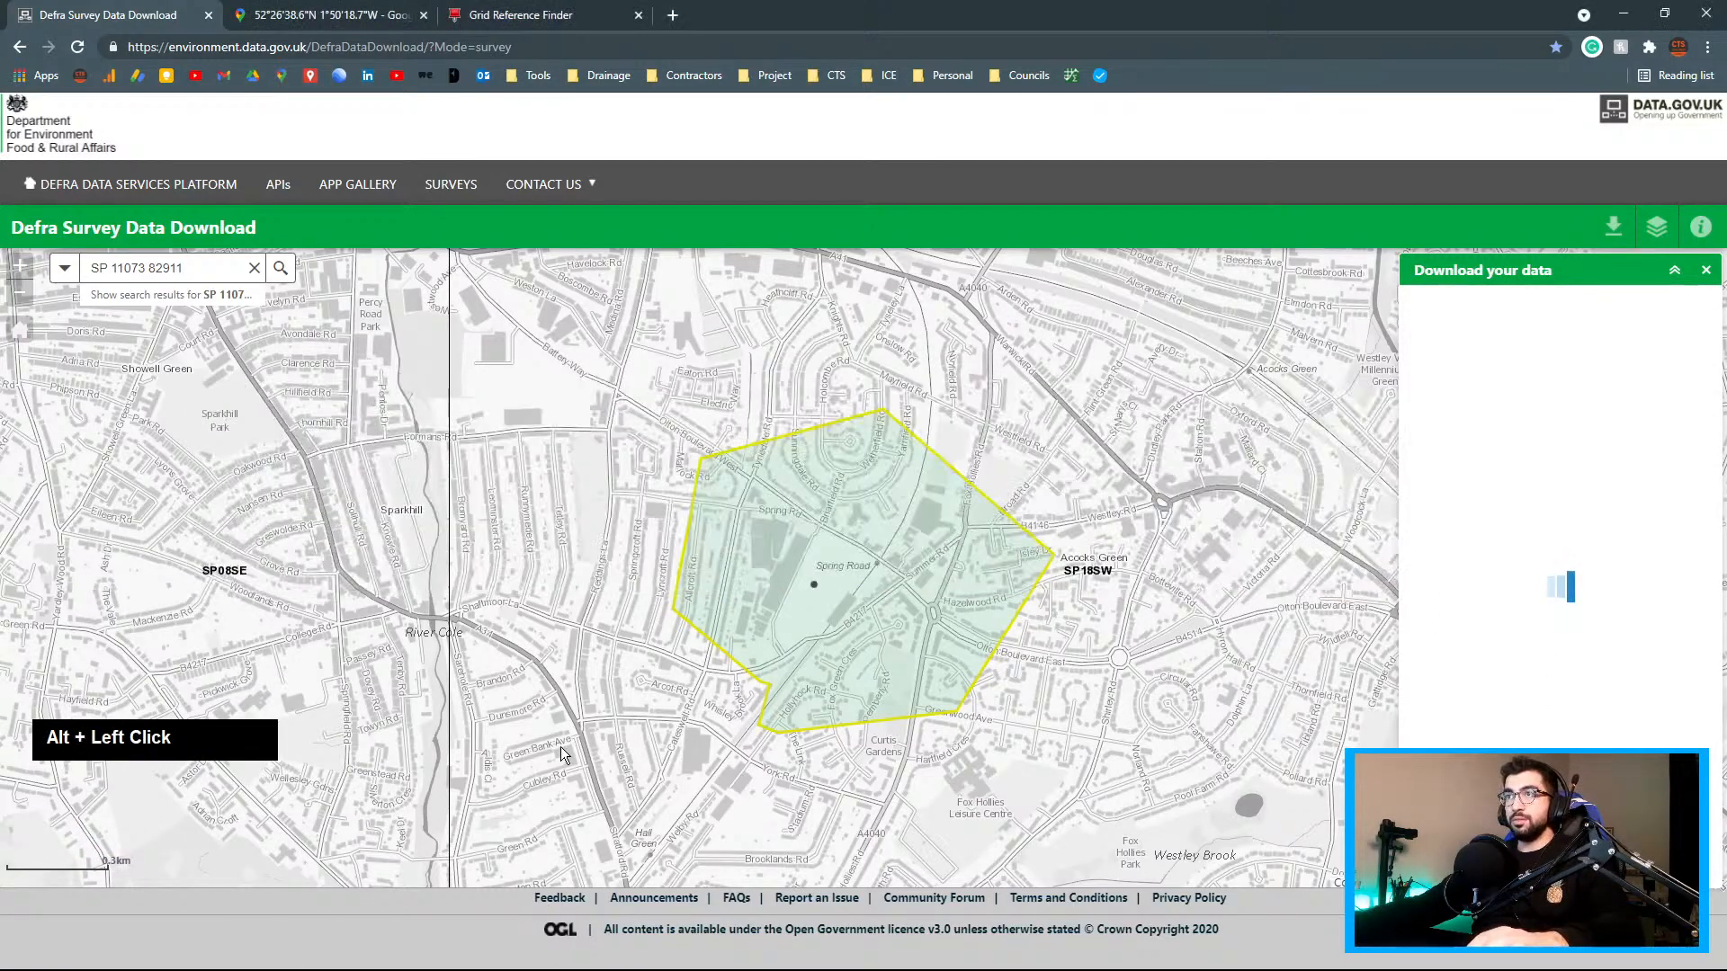
{"action": "key", "text": "super+e"}
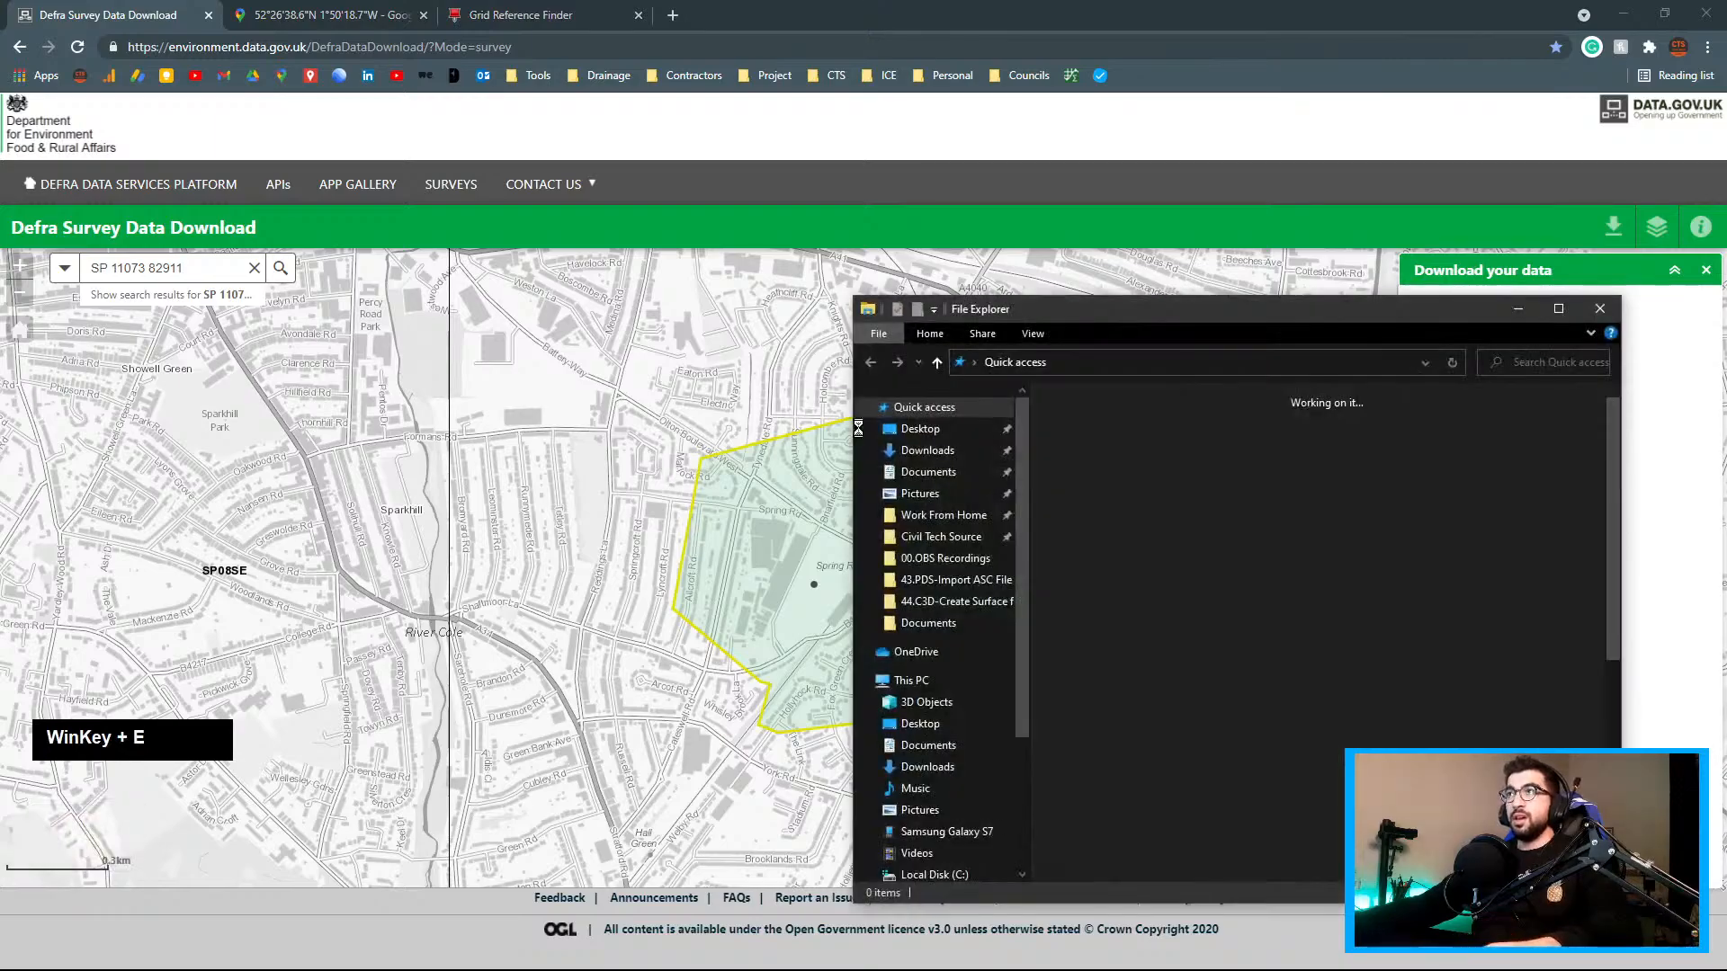
Permanently delete the old LIDAR folder and zip from Civil Tech Source > Tutorials > TY0015-Civil3D_DTM
{"action": "left_click", "coordinate": [940, 537]}
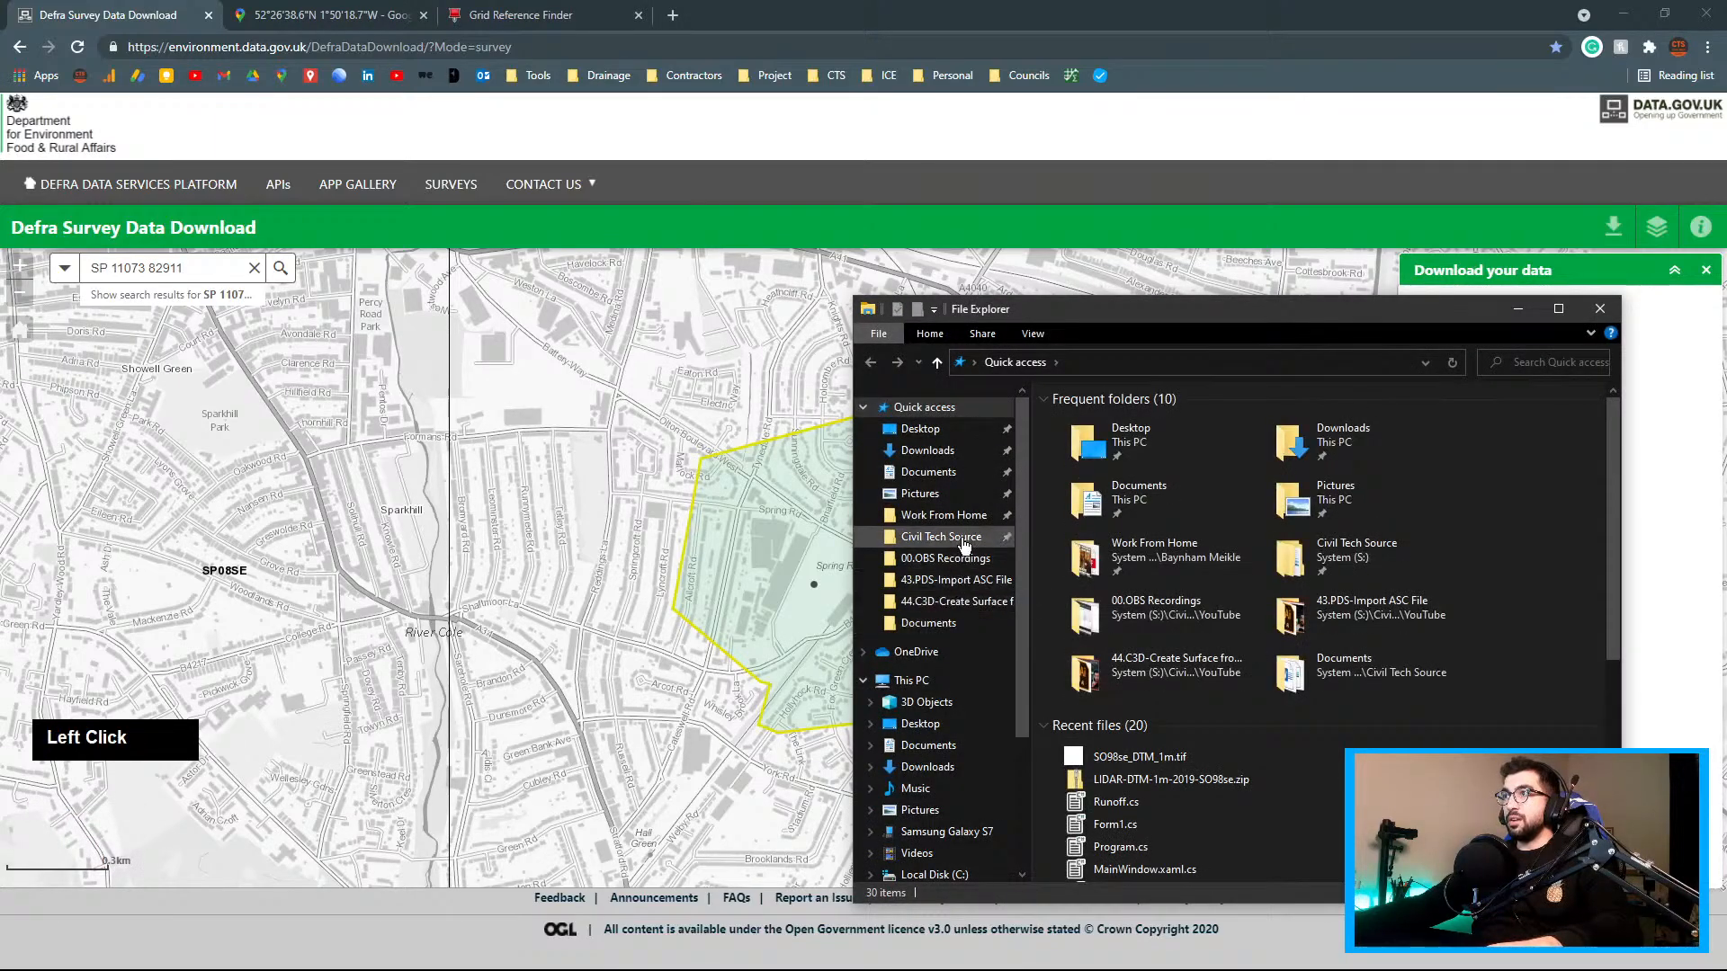
{"action": "double_click", "coordinate": [1123, 499]}
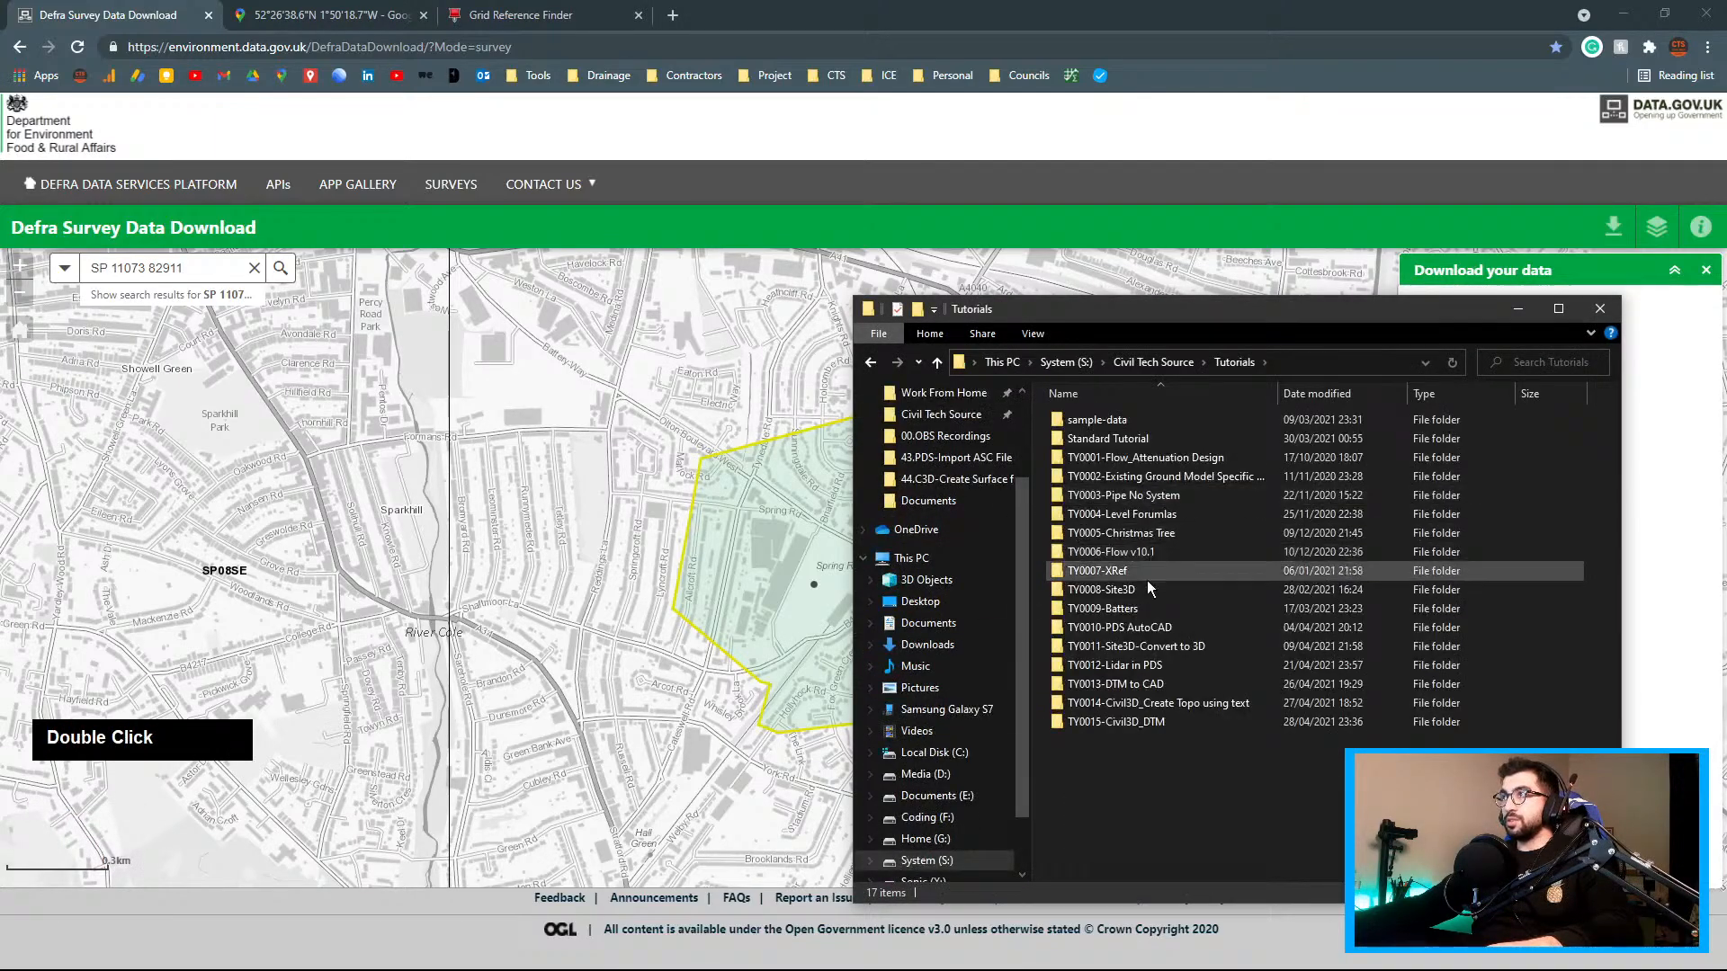
{"action": "double_click", "coordinate": [1136, 721]}
{"action": "left_click_drag", "start_coordinate": [1165, 731], "coordinate": [1086, 423]}
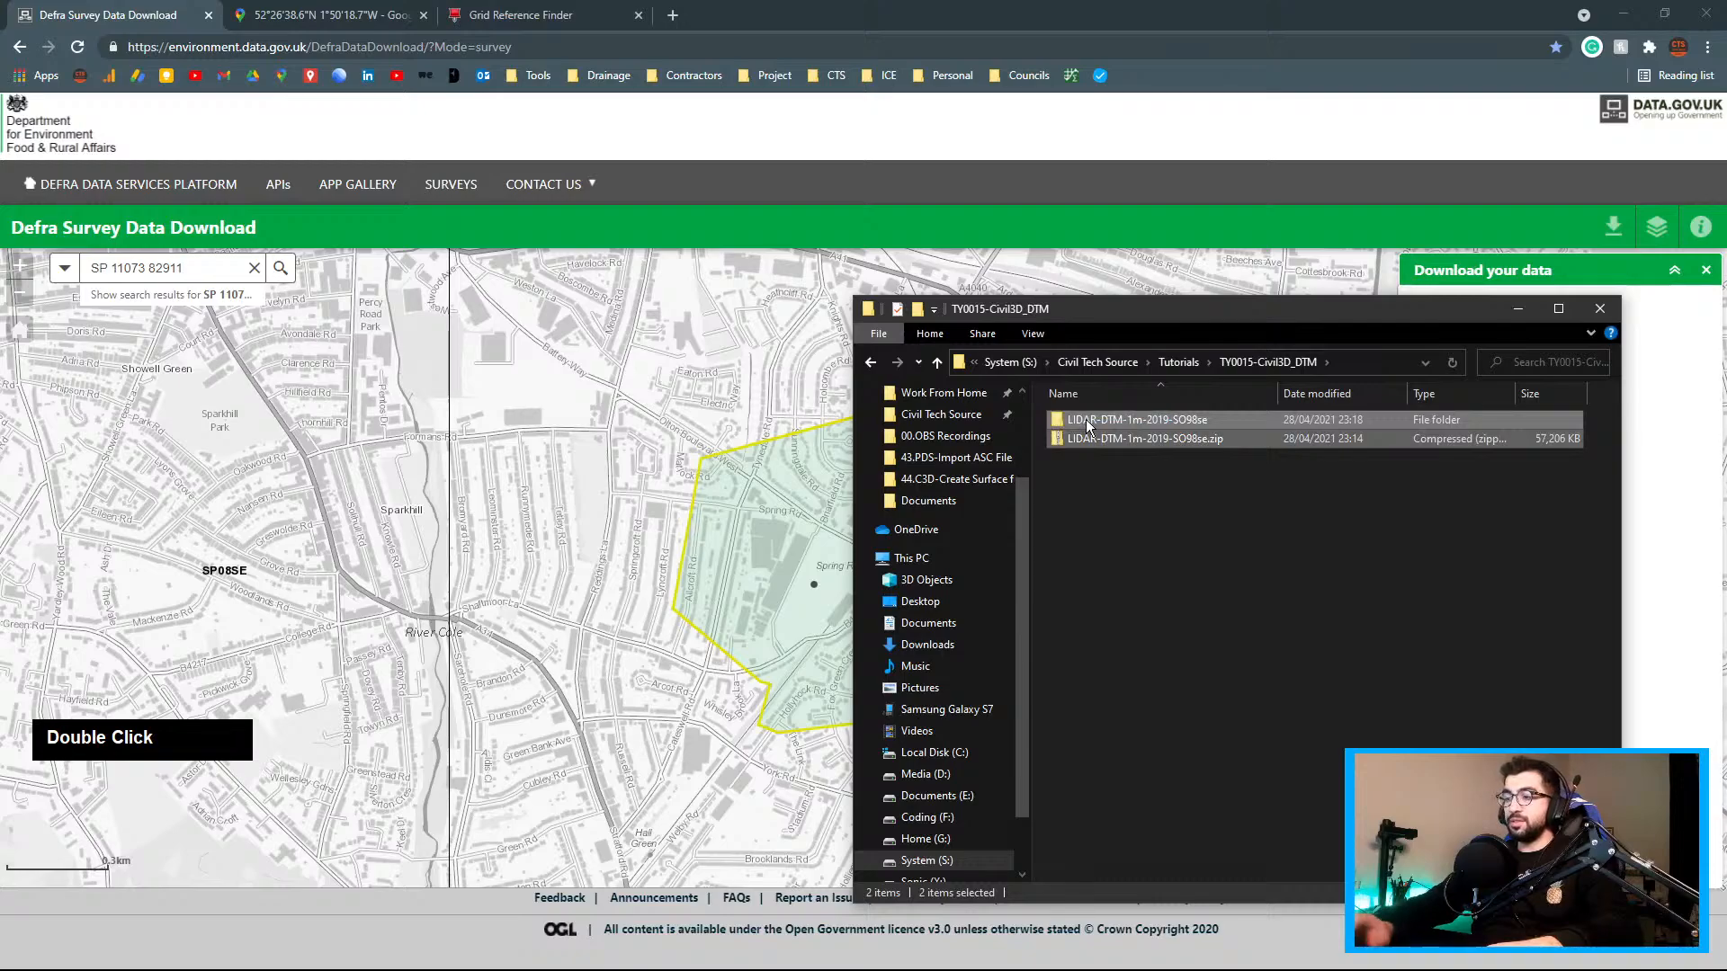
{"action": "key", "text": "shift+Delete"}
{"action": "key", "text": "Return"}
{"action": "left_click", "coordinate": [574, 470]}
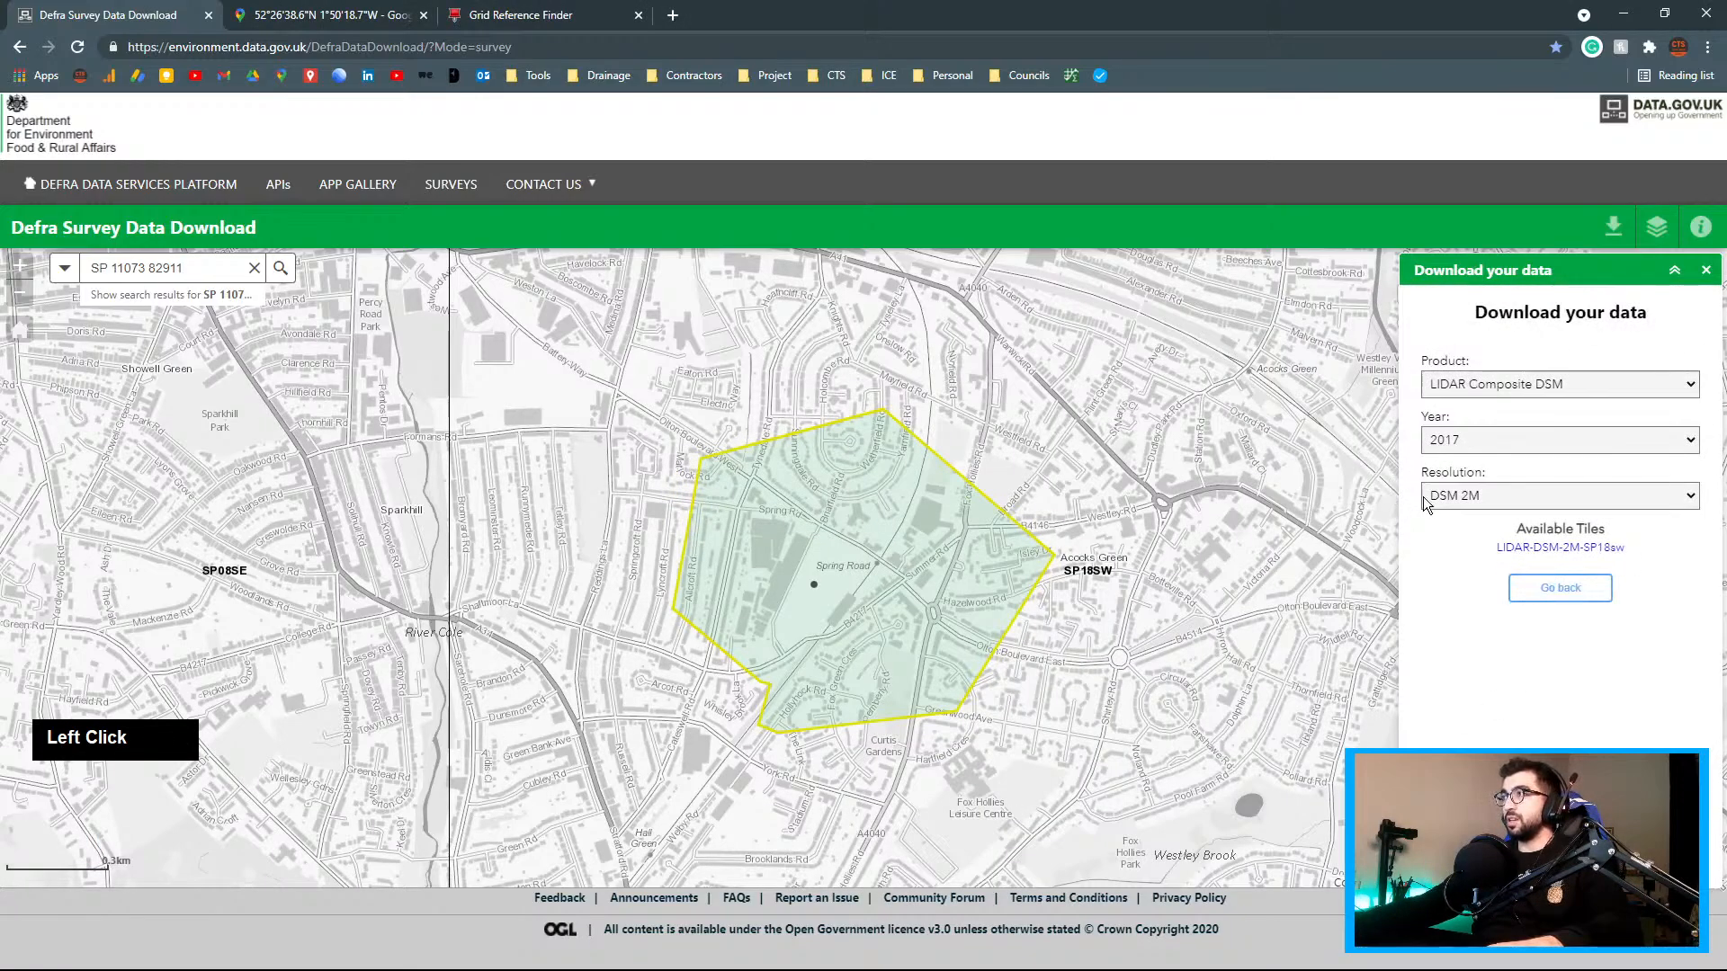
{"action": "left_click", "coordinate": [1497, 493]}
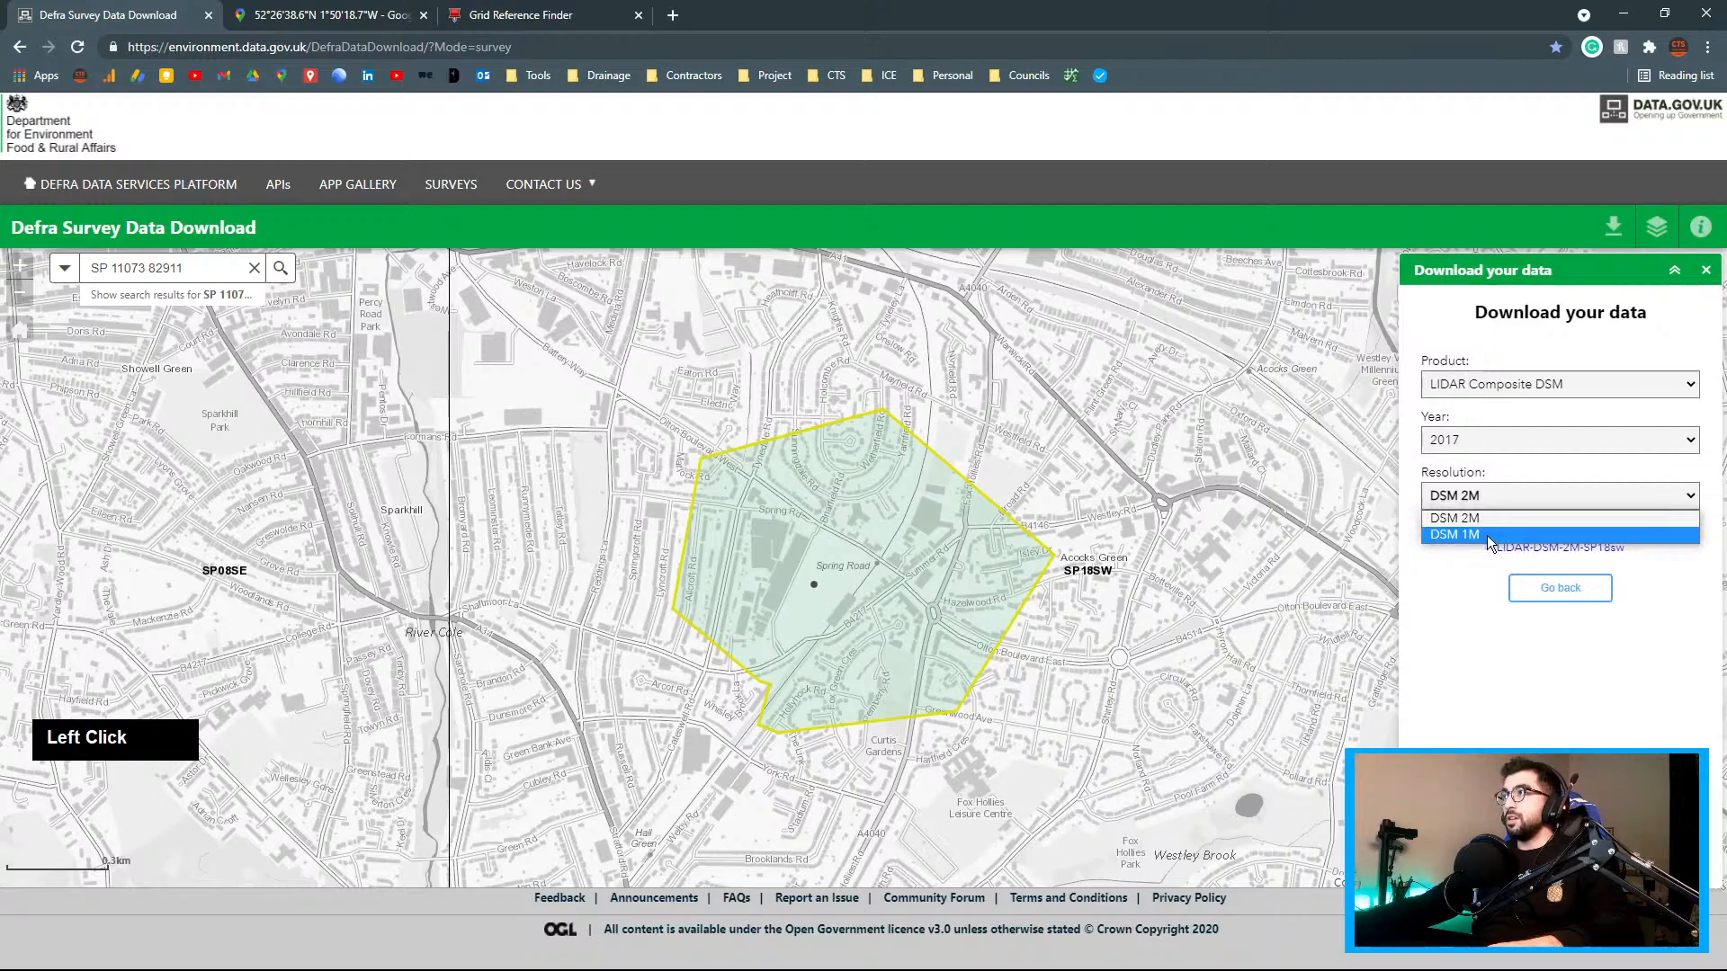
Set the Defra download to product LIDAR Composite DTM at DTM 1M resolution
{"action": "left_click", "coordinate": [1488, 536]}
{"action": "left_click", "coordinate": [1486, 386]}
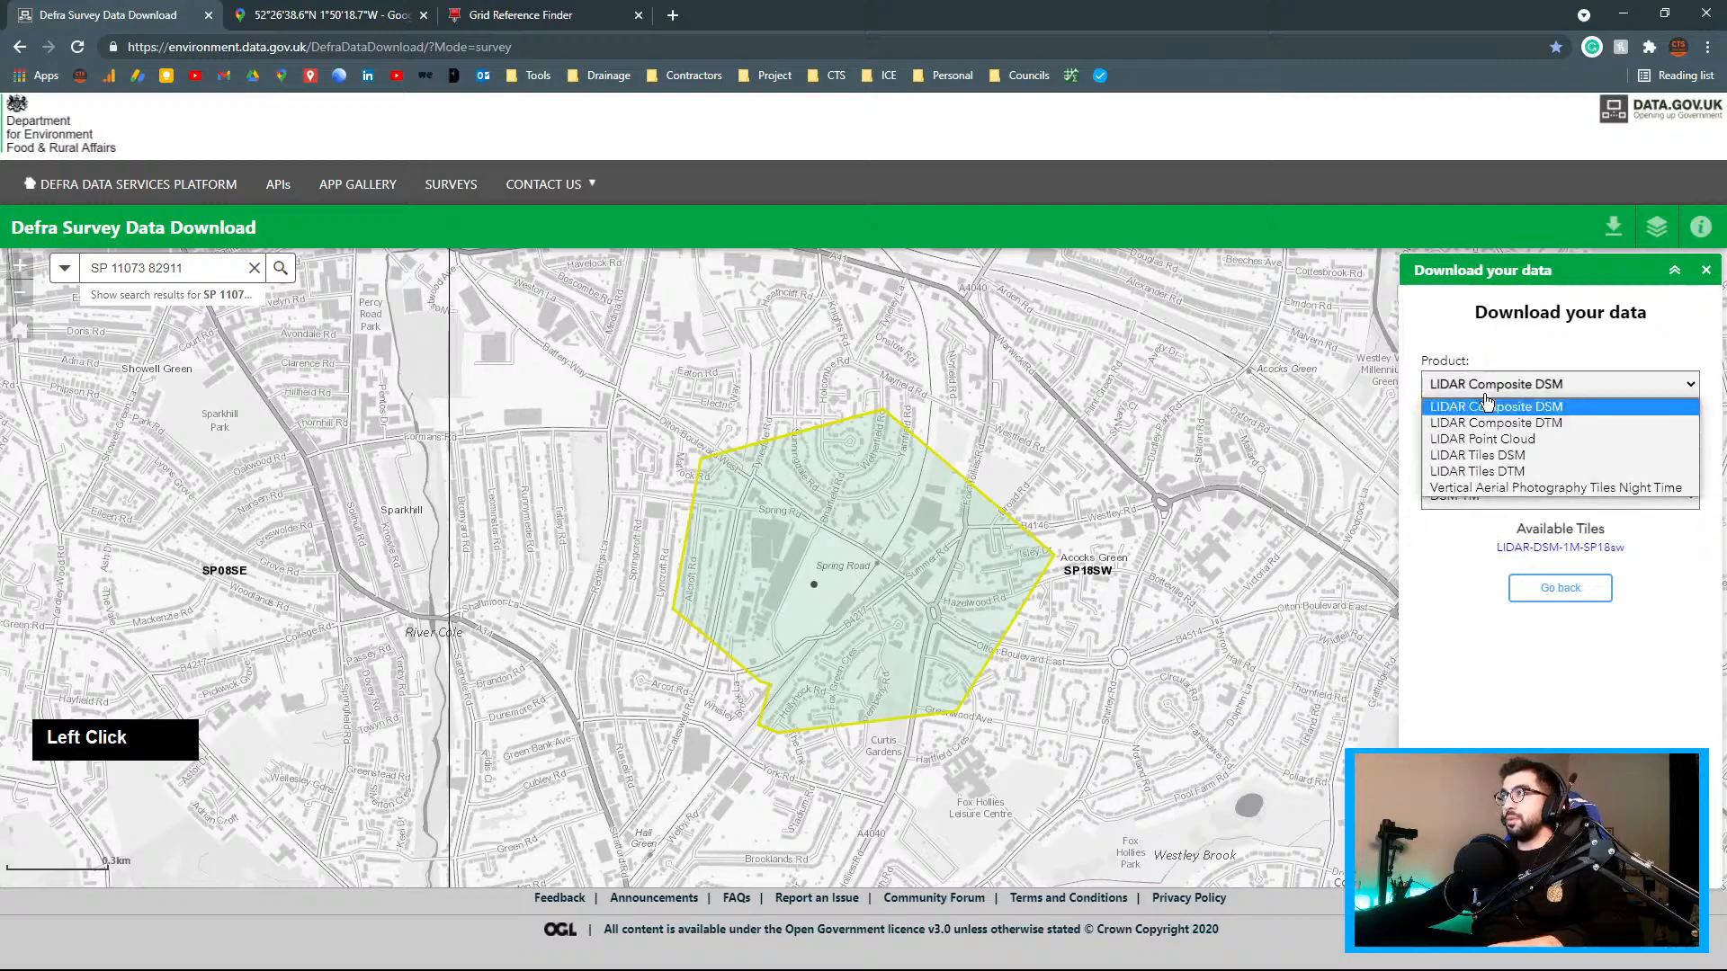
{"action": "left_click", "coordinate": [1545, 425]}
{"action": "left_click", "coordinate": [1475, 495]}
{"action": "left_click", "coordinate": [1478, 531]}
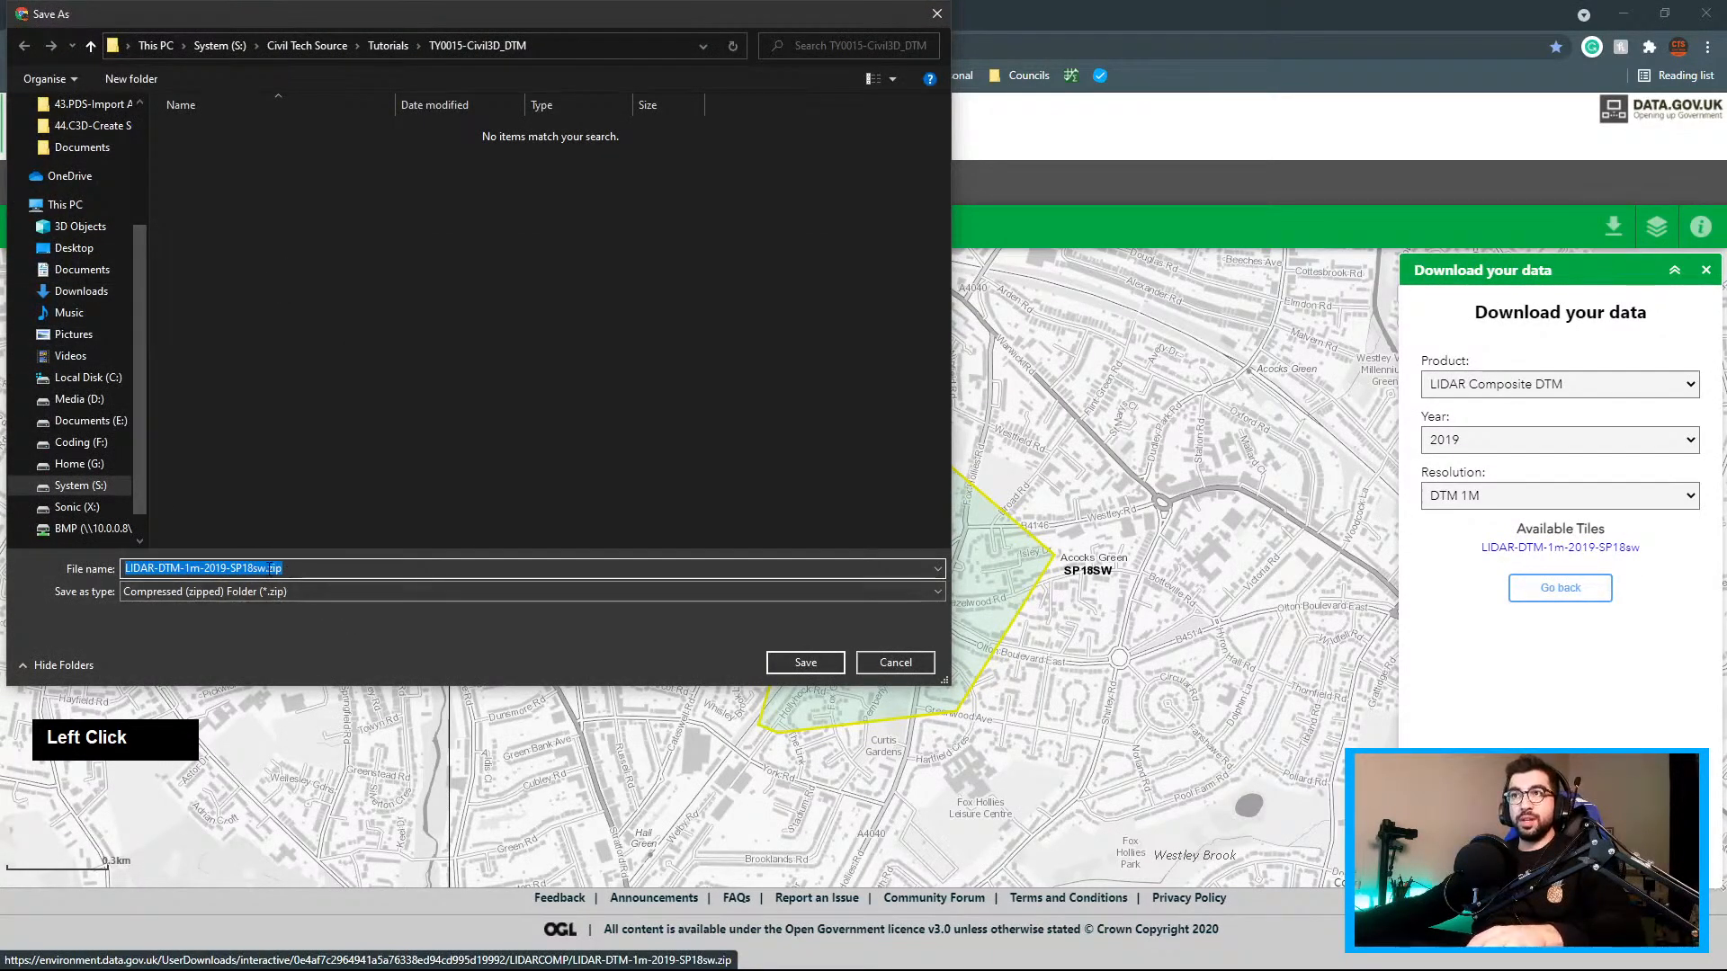
Copy the file name LIDAR-DTM-1m-2019-SP18sw and save the zip to TY0015-Civil3D_DTM
{"action": "left_click", "coordinate": [268, 568]}
{"action": "left_click_drag", "start_coordinate": [268, 568], "coordinate": [9, 573]}
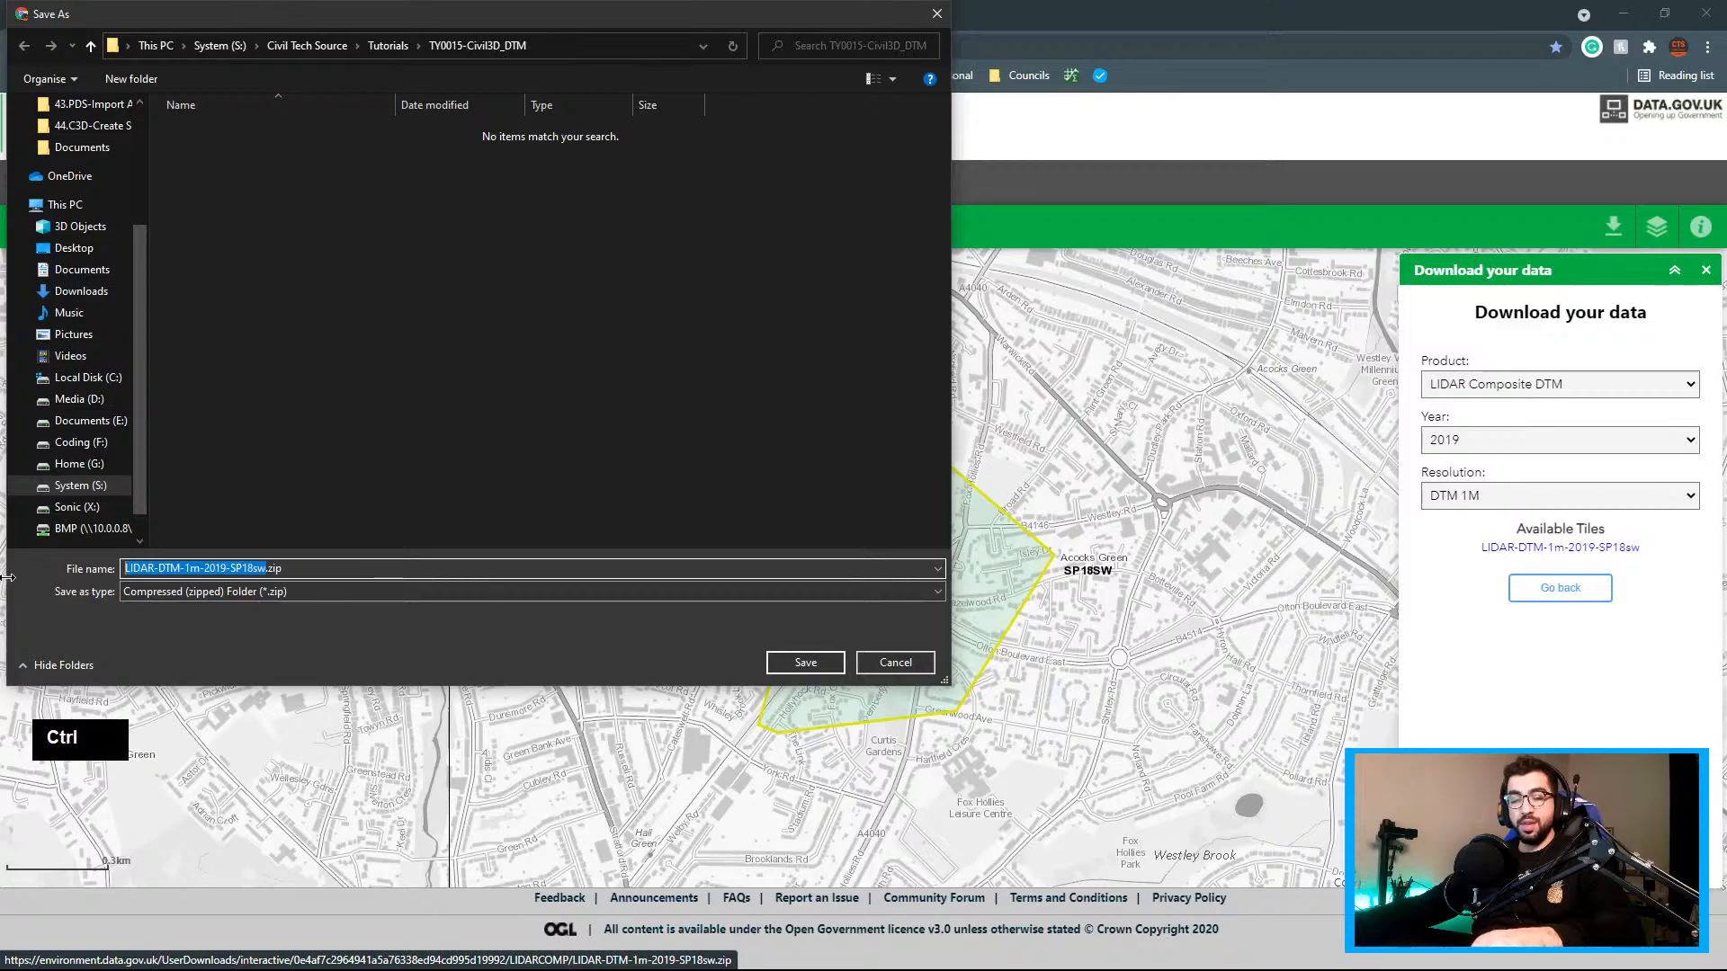
{"action": "key", "text": "ctrl+c"}
{"action": "left_click", "coordinate": [353, 567]}
{"action": "left_click", "coordinate": [814, 667]}
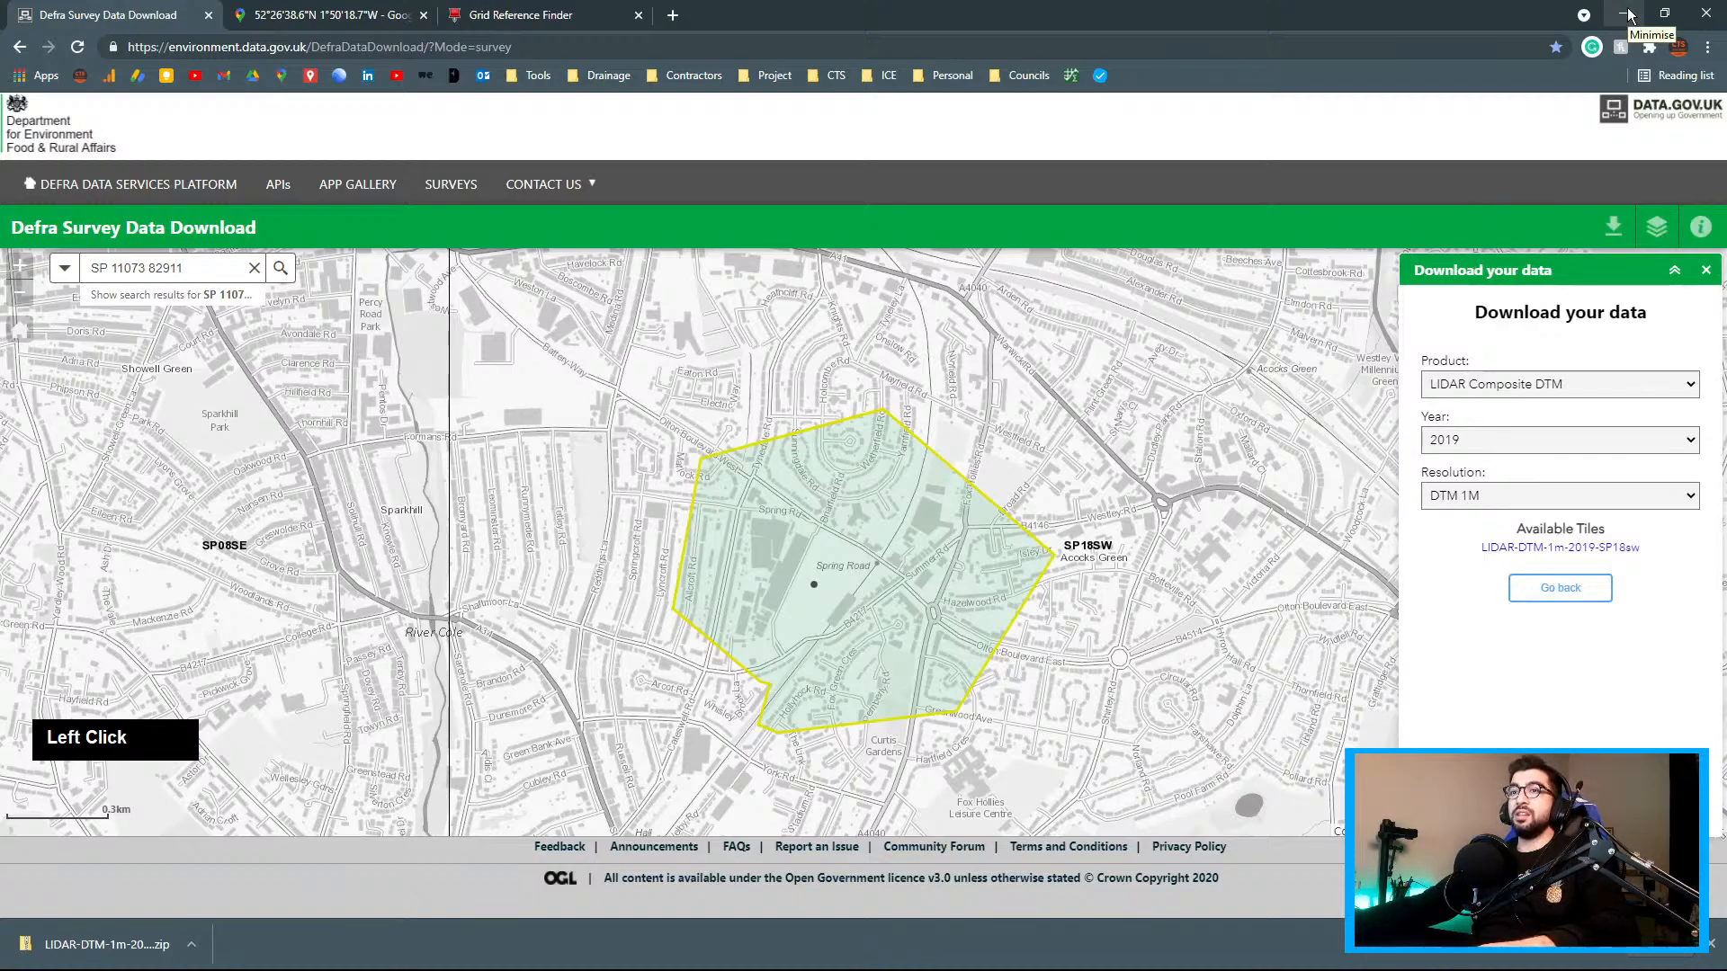
Extract the downloaded zip into folder LIDAR-DTM-1m-2019-SP18sw holding SP18sw_DTM_1m.tif and its TFW
{"action": "right_click", "coordinate": [133, 942]}
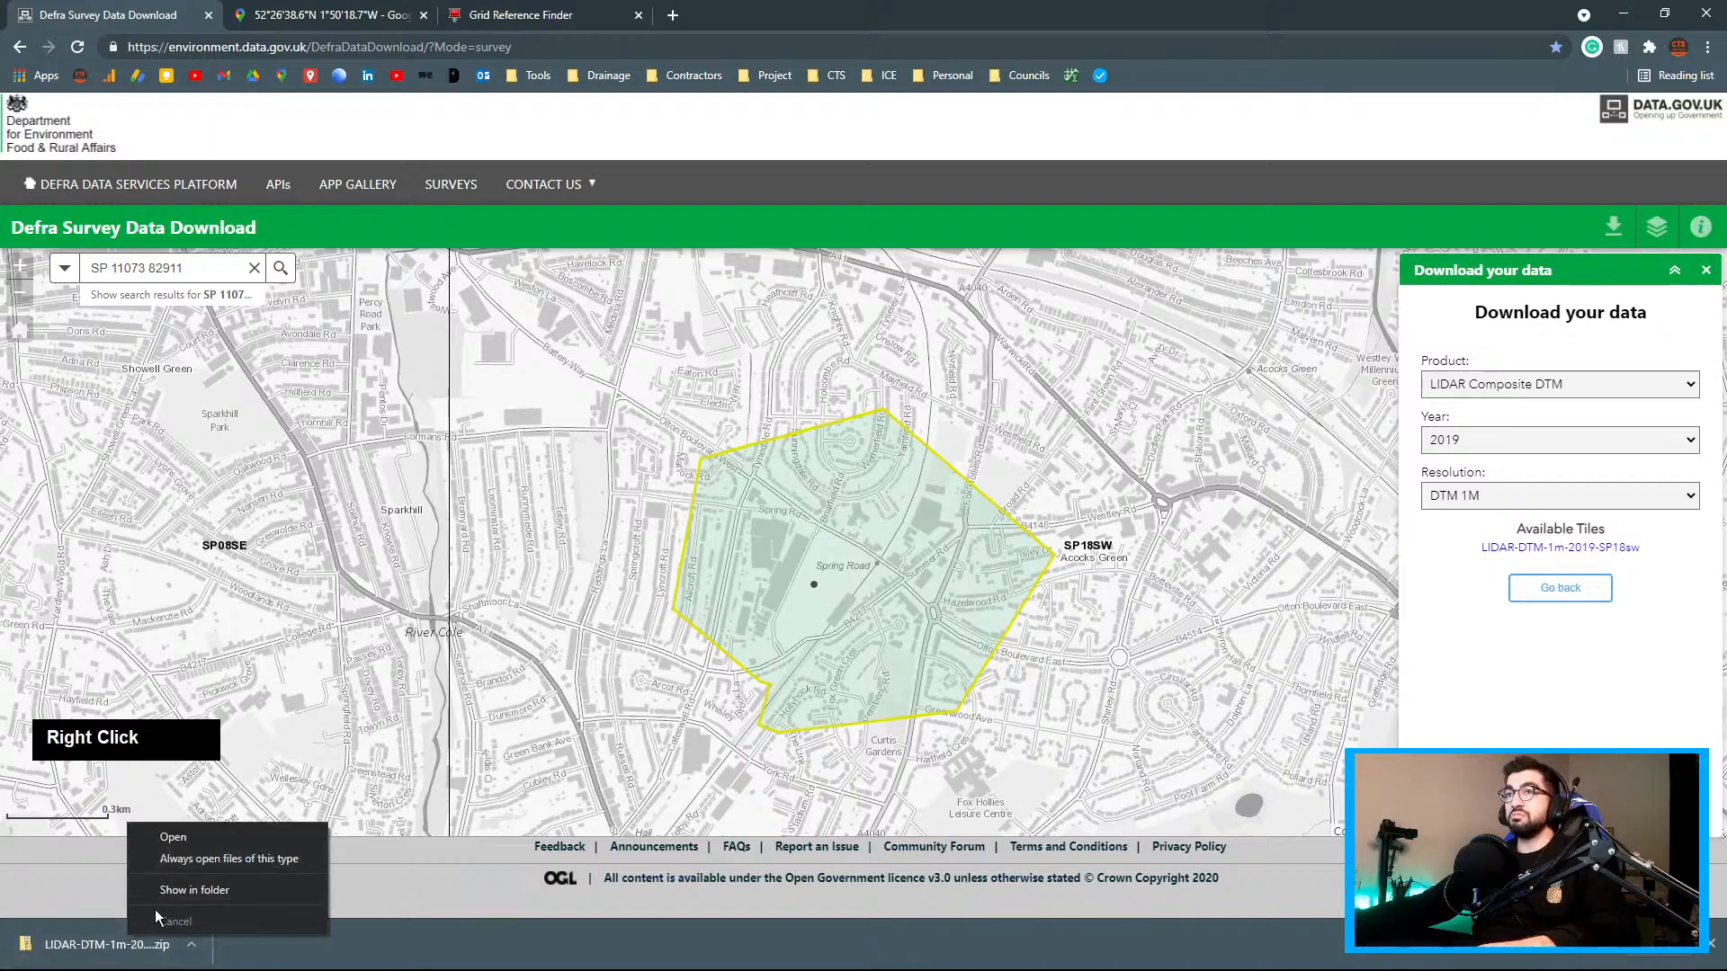
{"action": "left_click", "coordinate": [189, 886]}
{"action": "right_click", "coordinate": [1142, 424]}
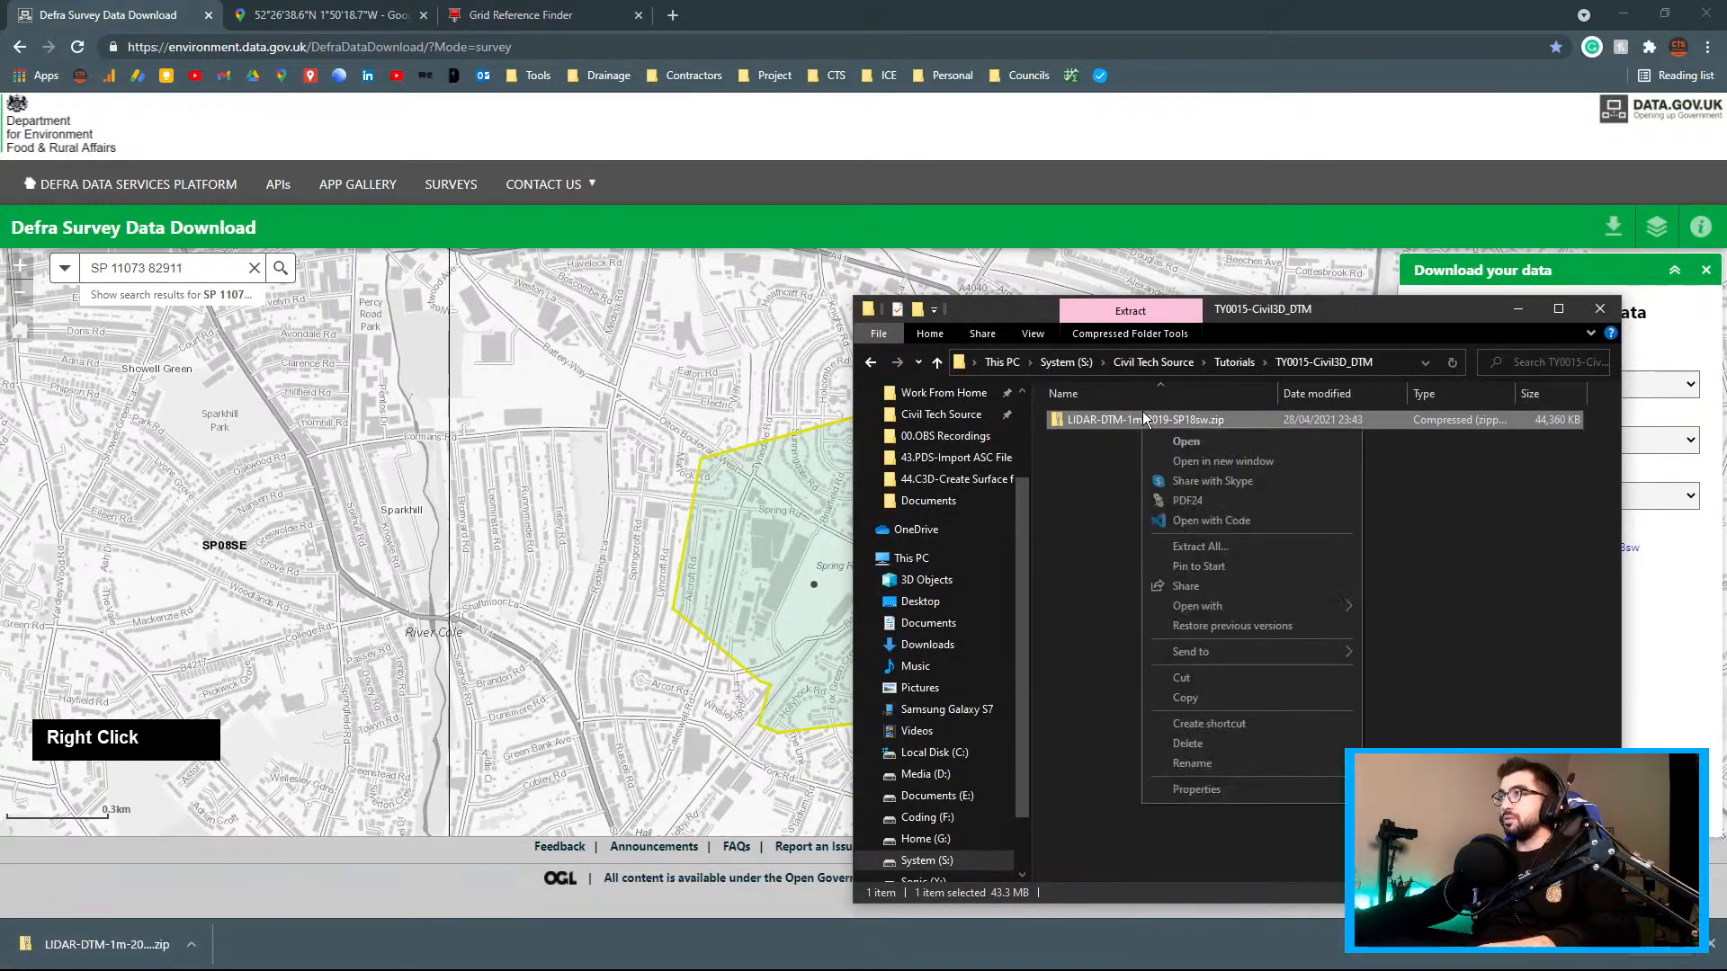
{"action": "left_click", "coordinate": [1210, 547]}
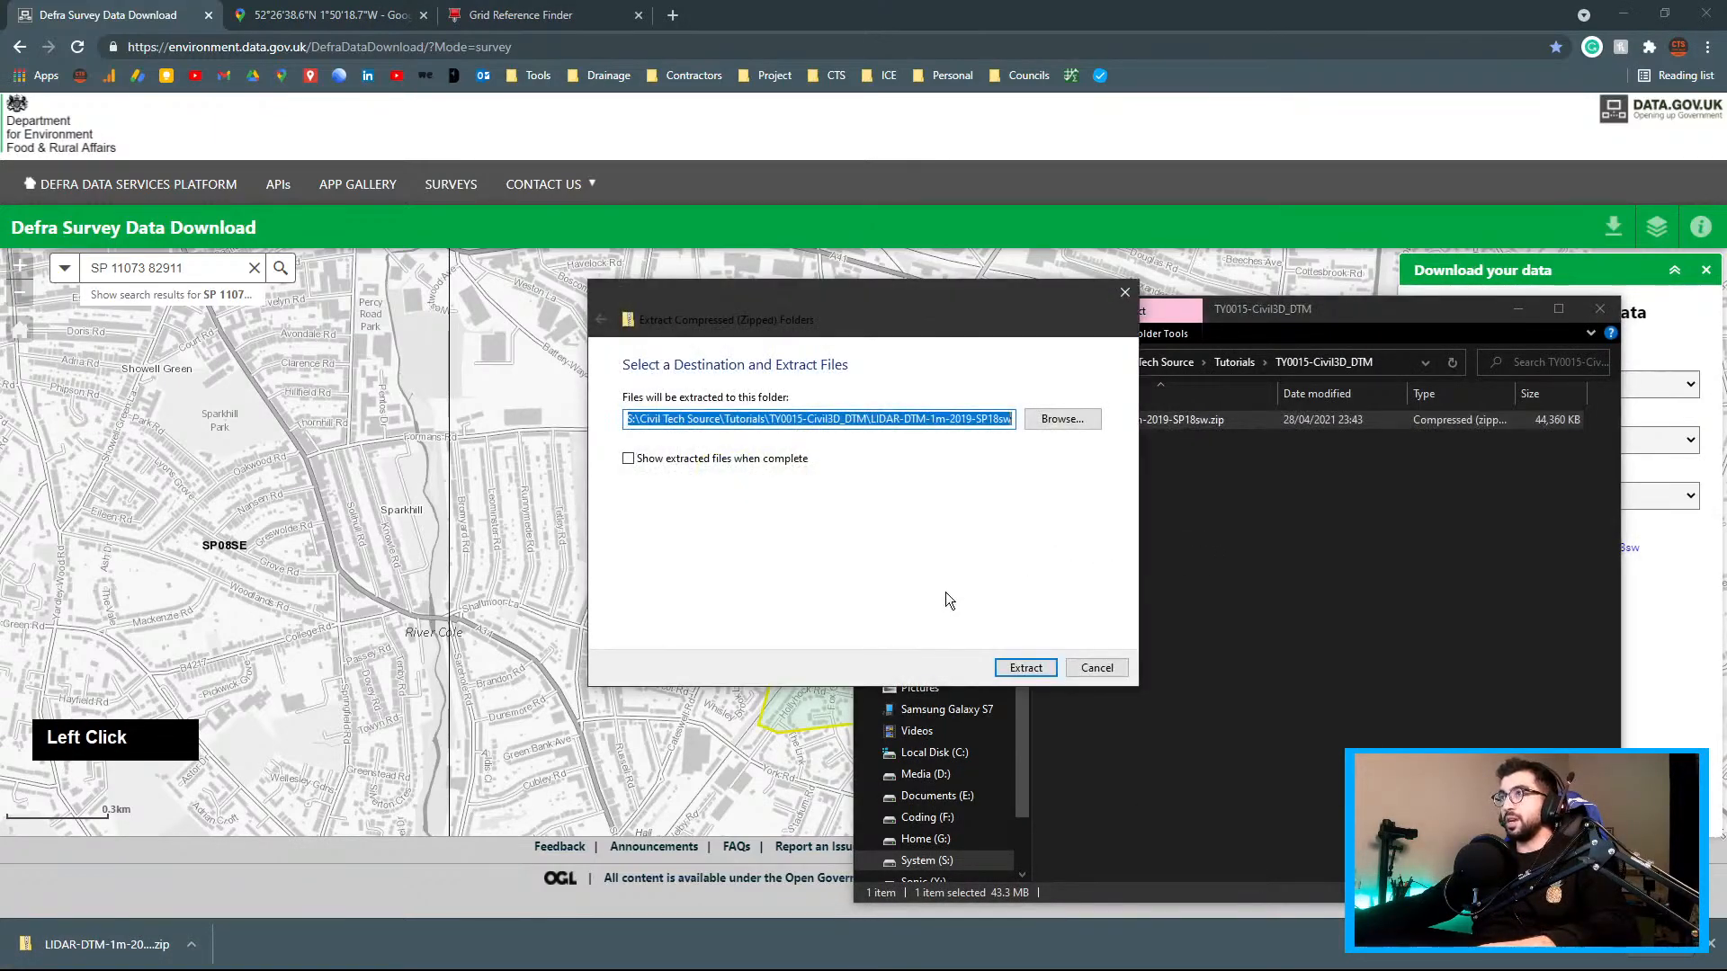
{"action": "left_click", "coordinate": [1012, 667]}
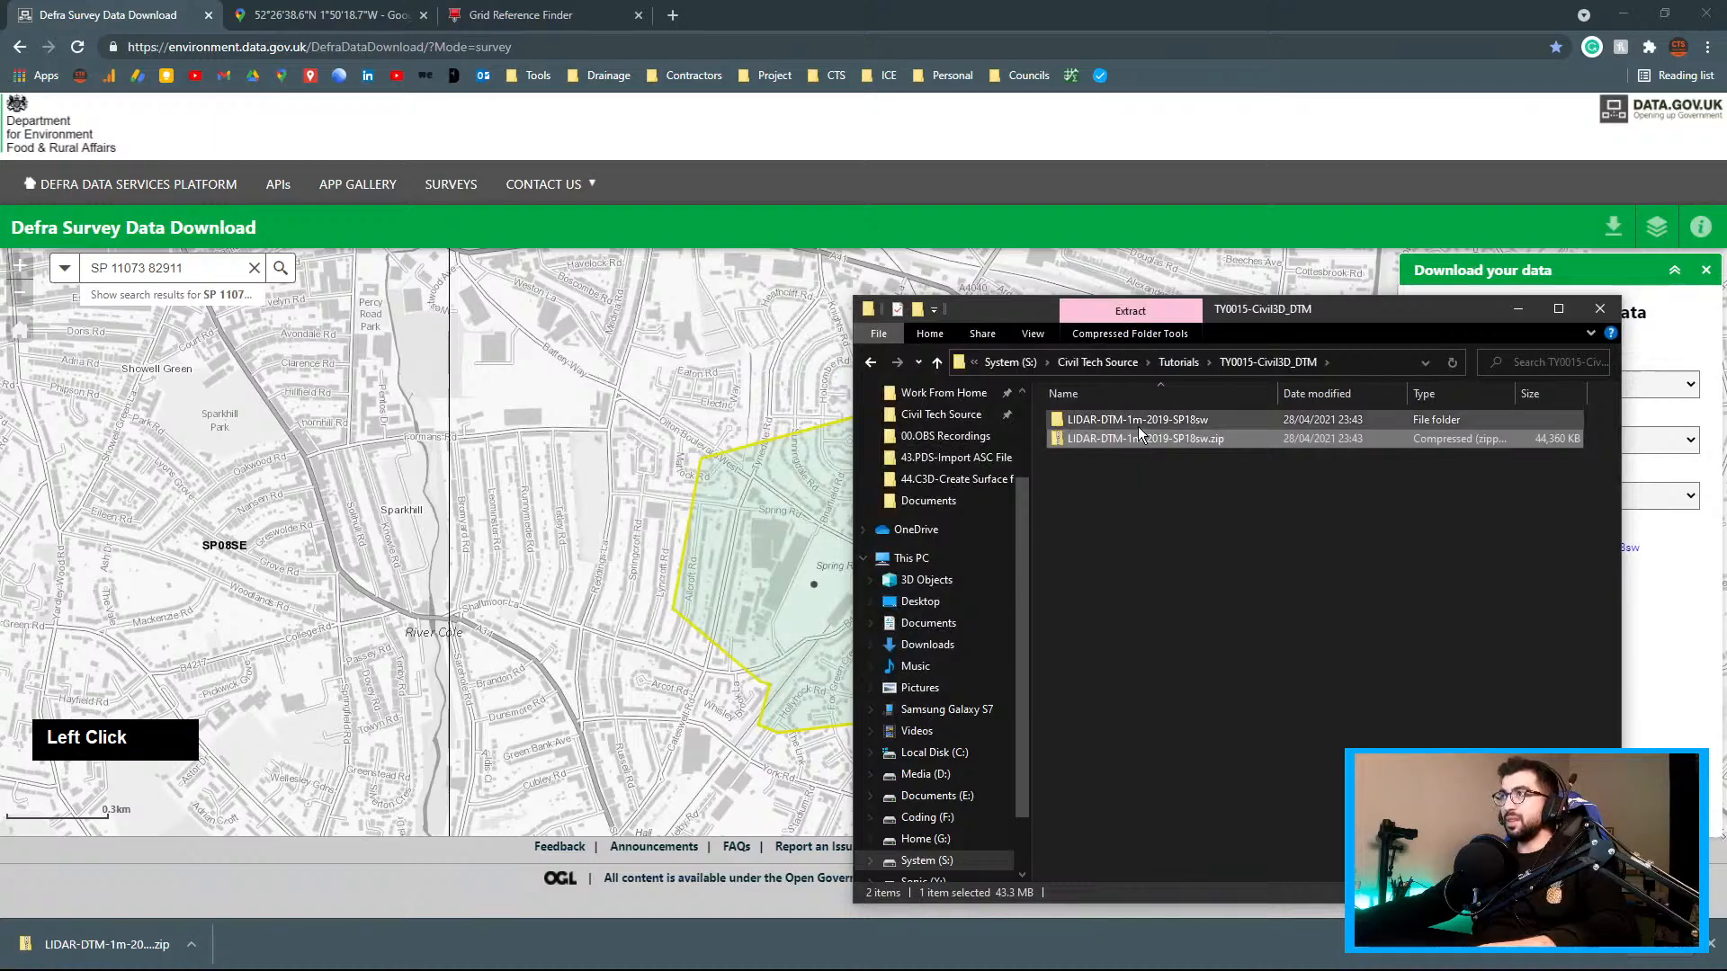
{"action": "double_click", "coordinate": [1137, 423]}
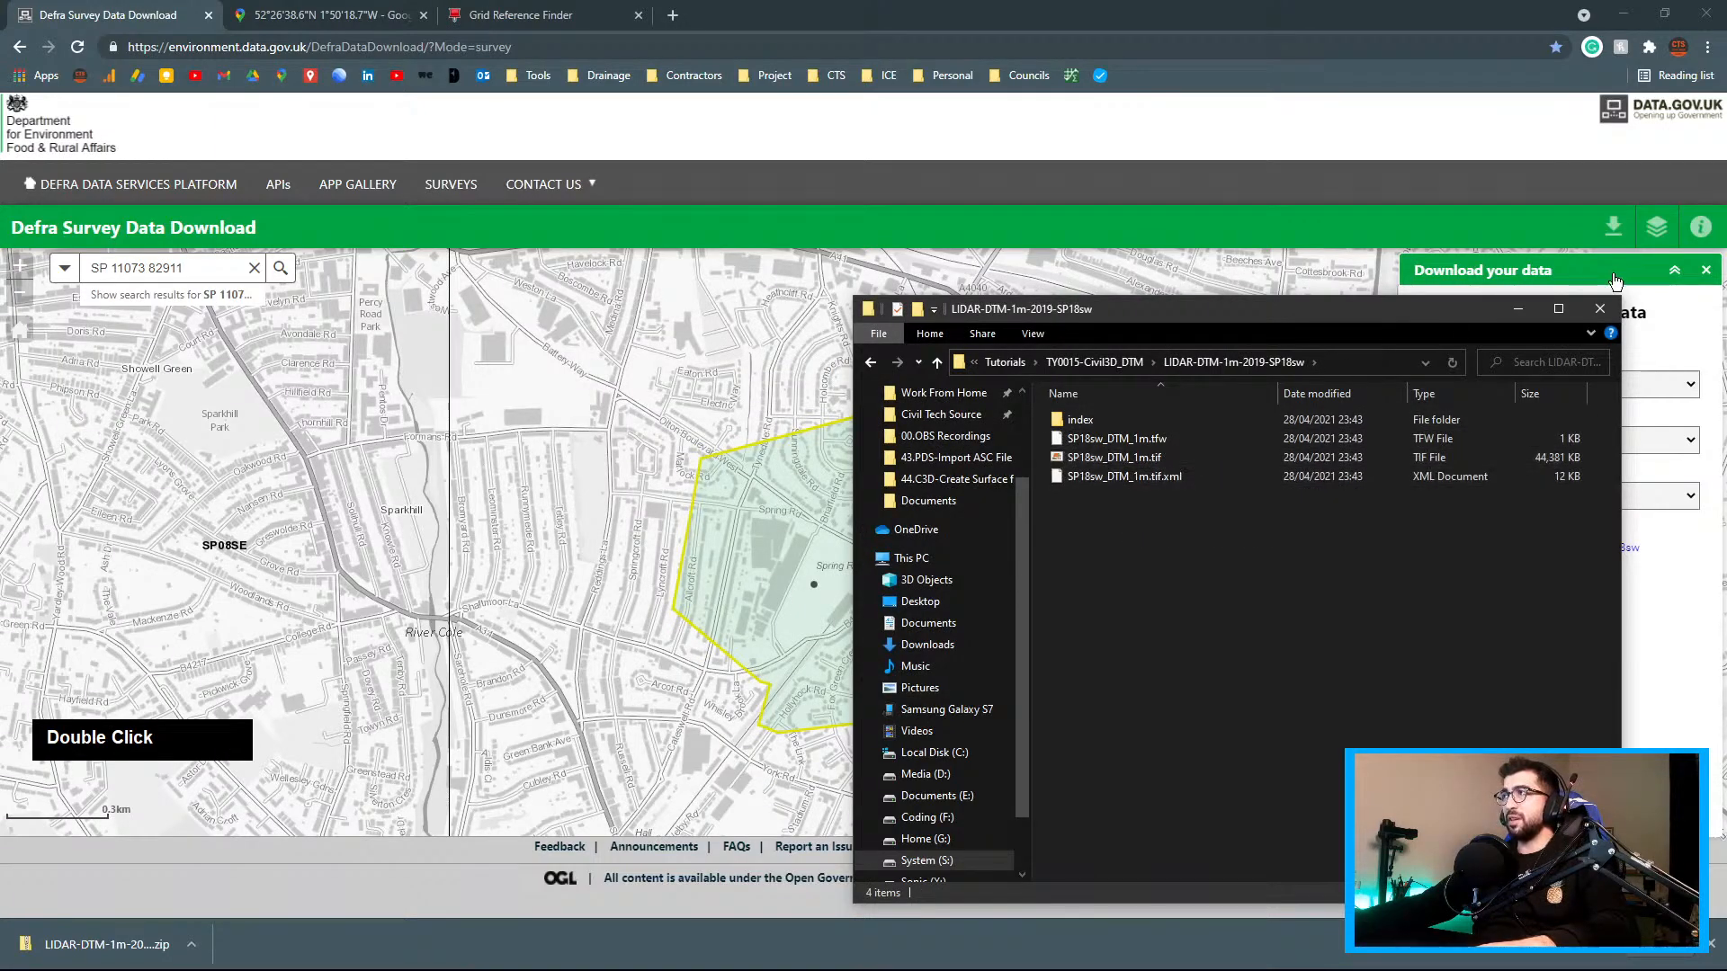
{"action": "left_click", "coordinate": [1519, 308]}
{"action": "left_click", "coordinate": [1630, 14]}
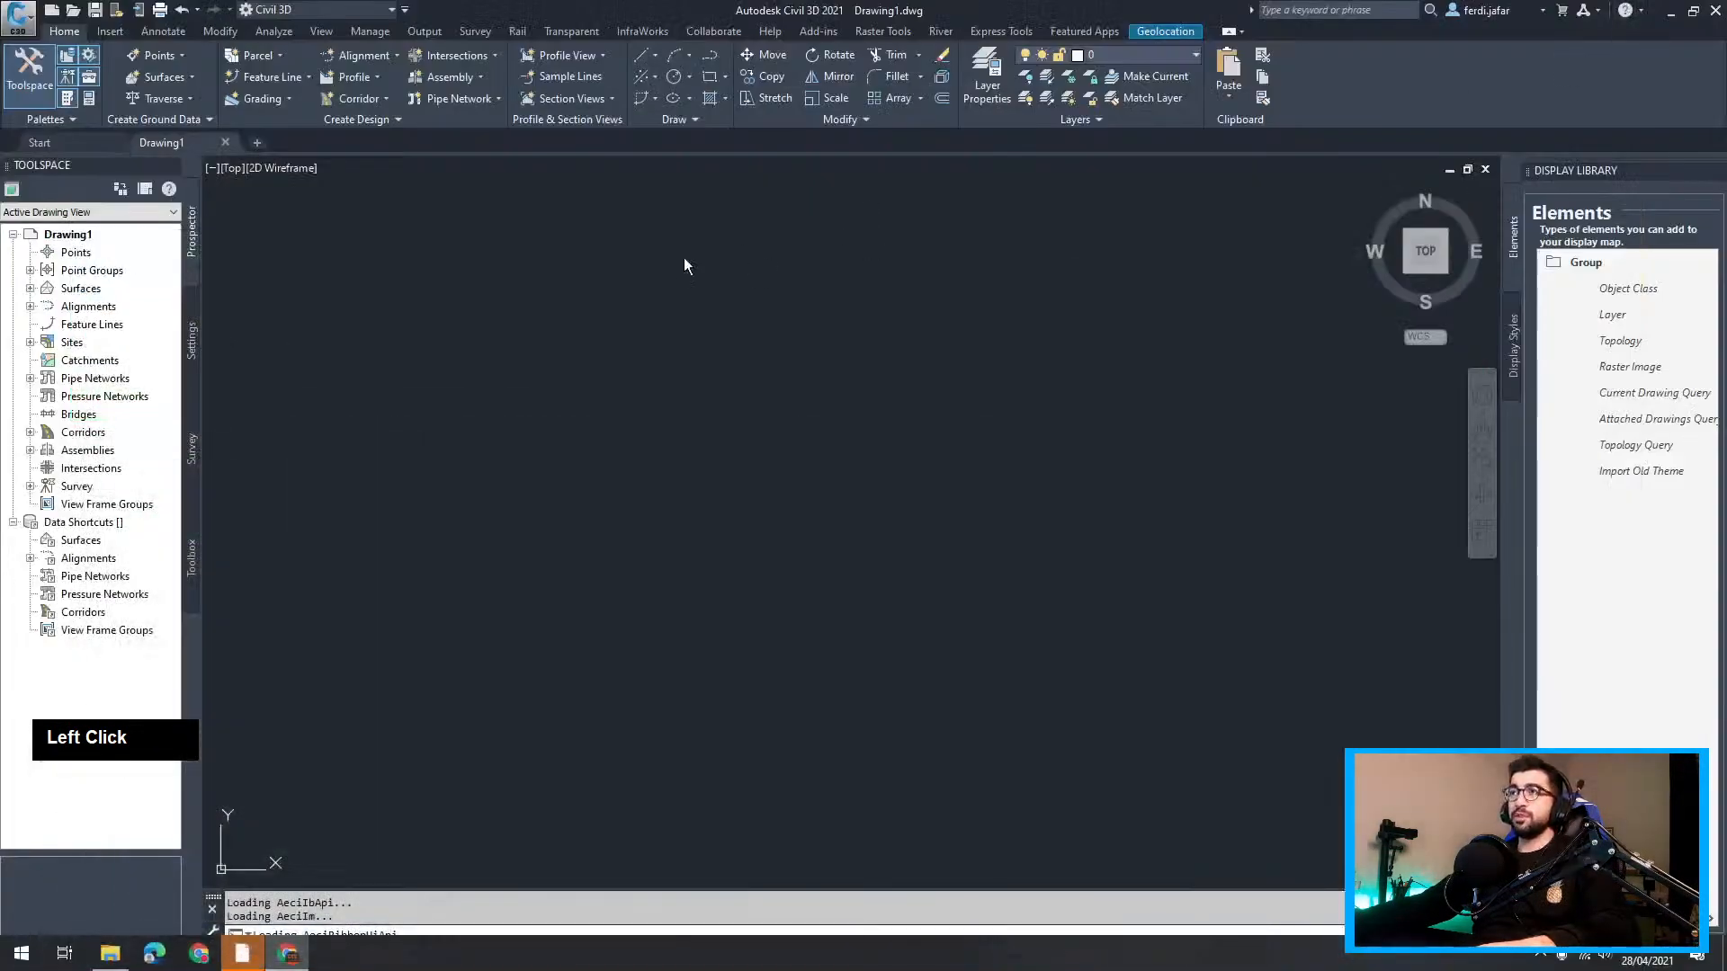
Close the Display Library palette and turn the Map Task Pane on with MAPWSPACE
{"action": "left_click", "coordinate": [1700, 172]}
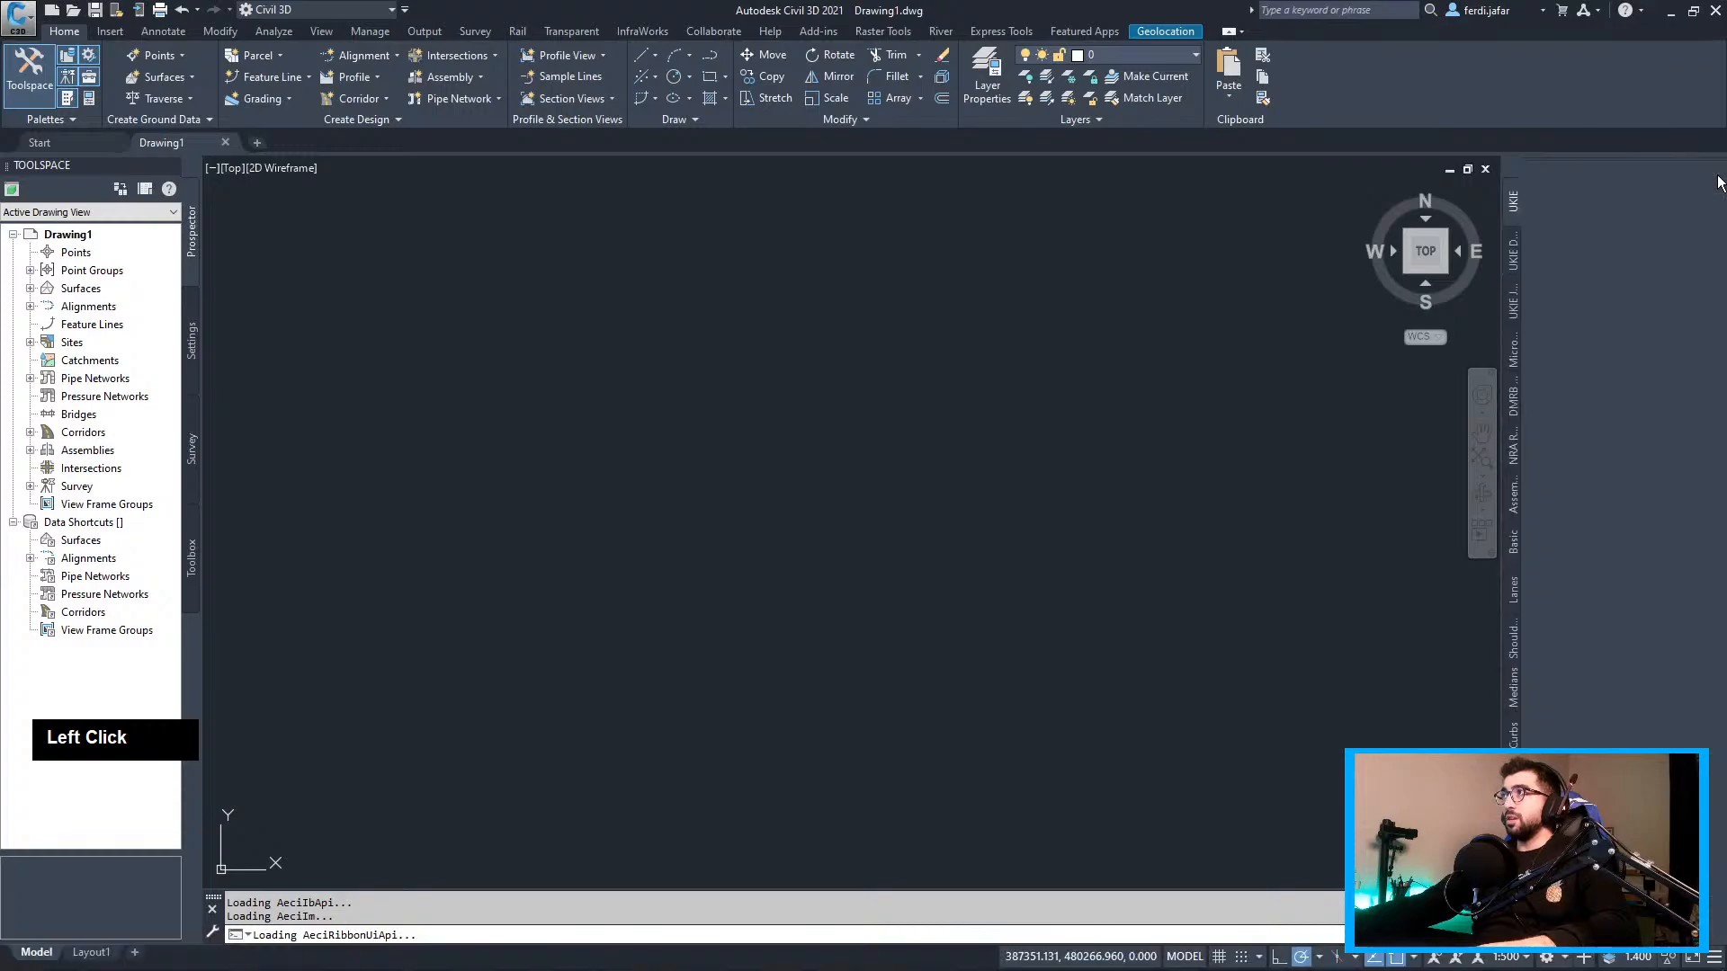
{"action": "type", "text": "mapwas"}
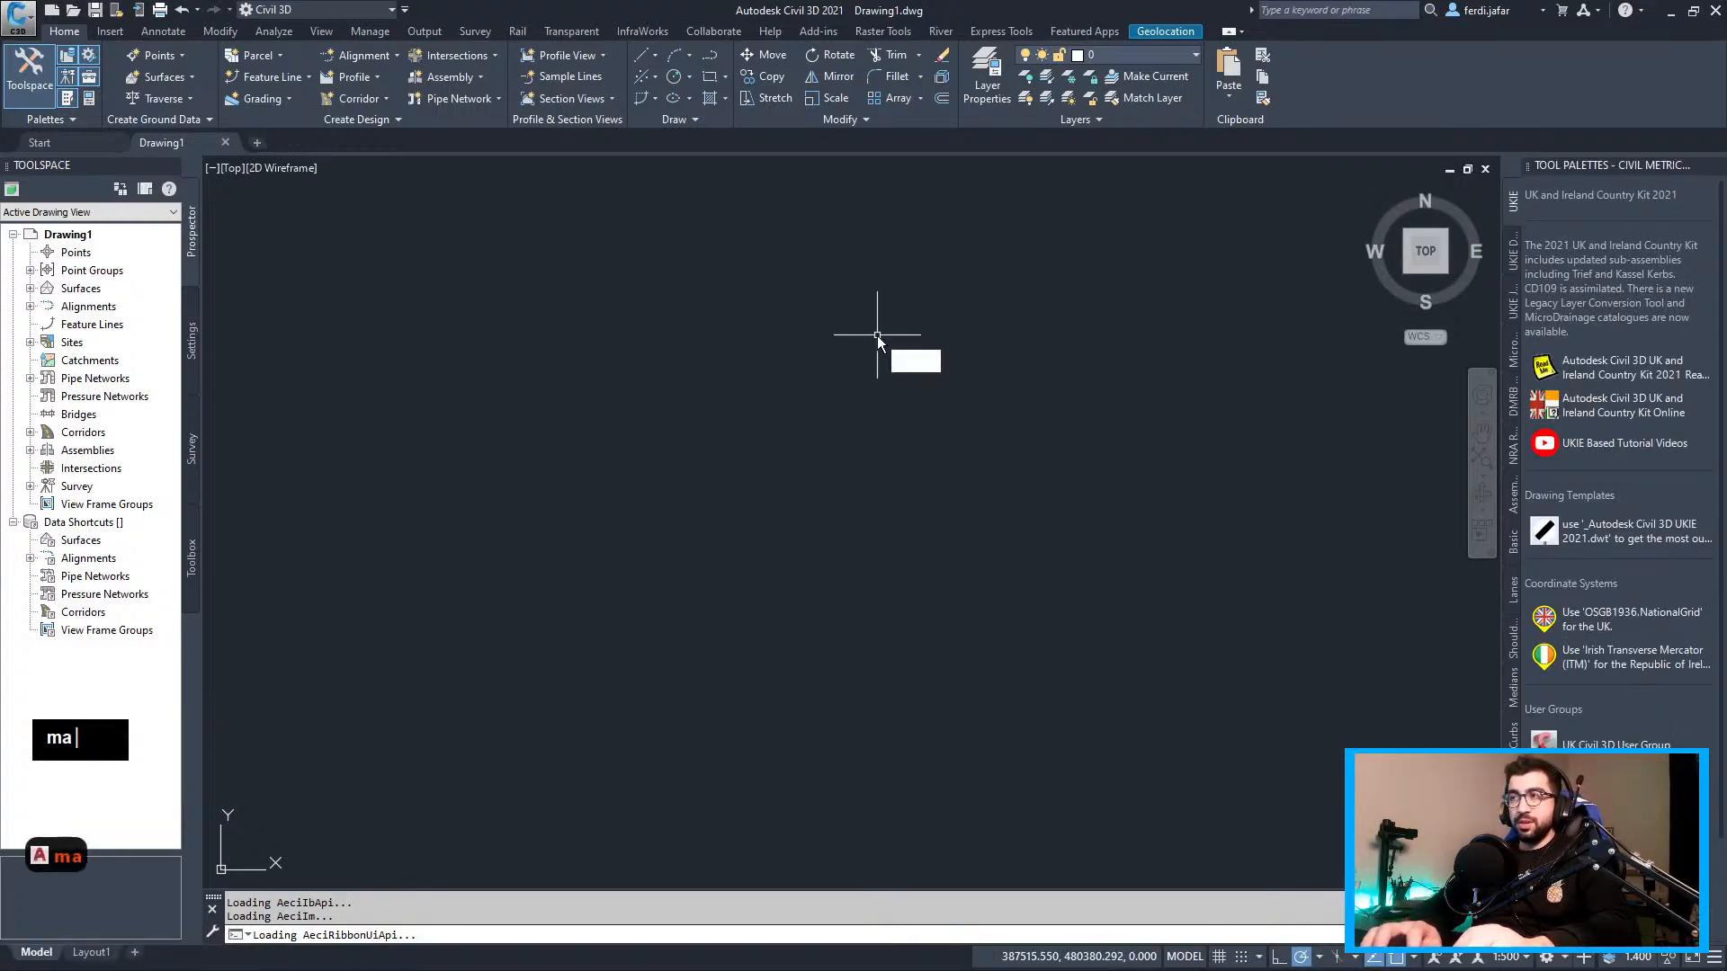
{"action": "key", "text": "BackSpace"}
{"action": "key", "text": "BackSpace"}
{"action": "type", "text": "s"}
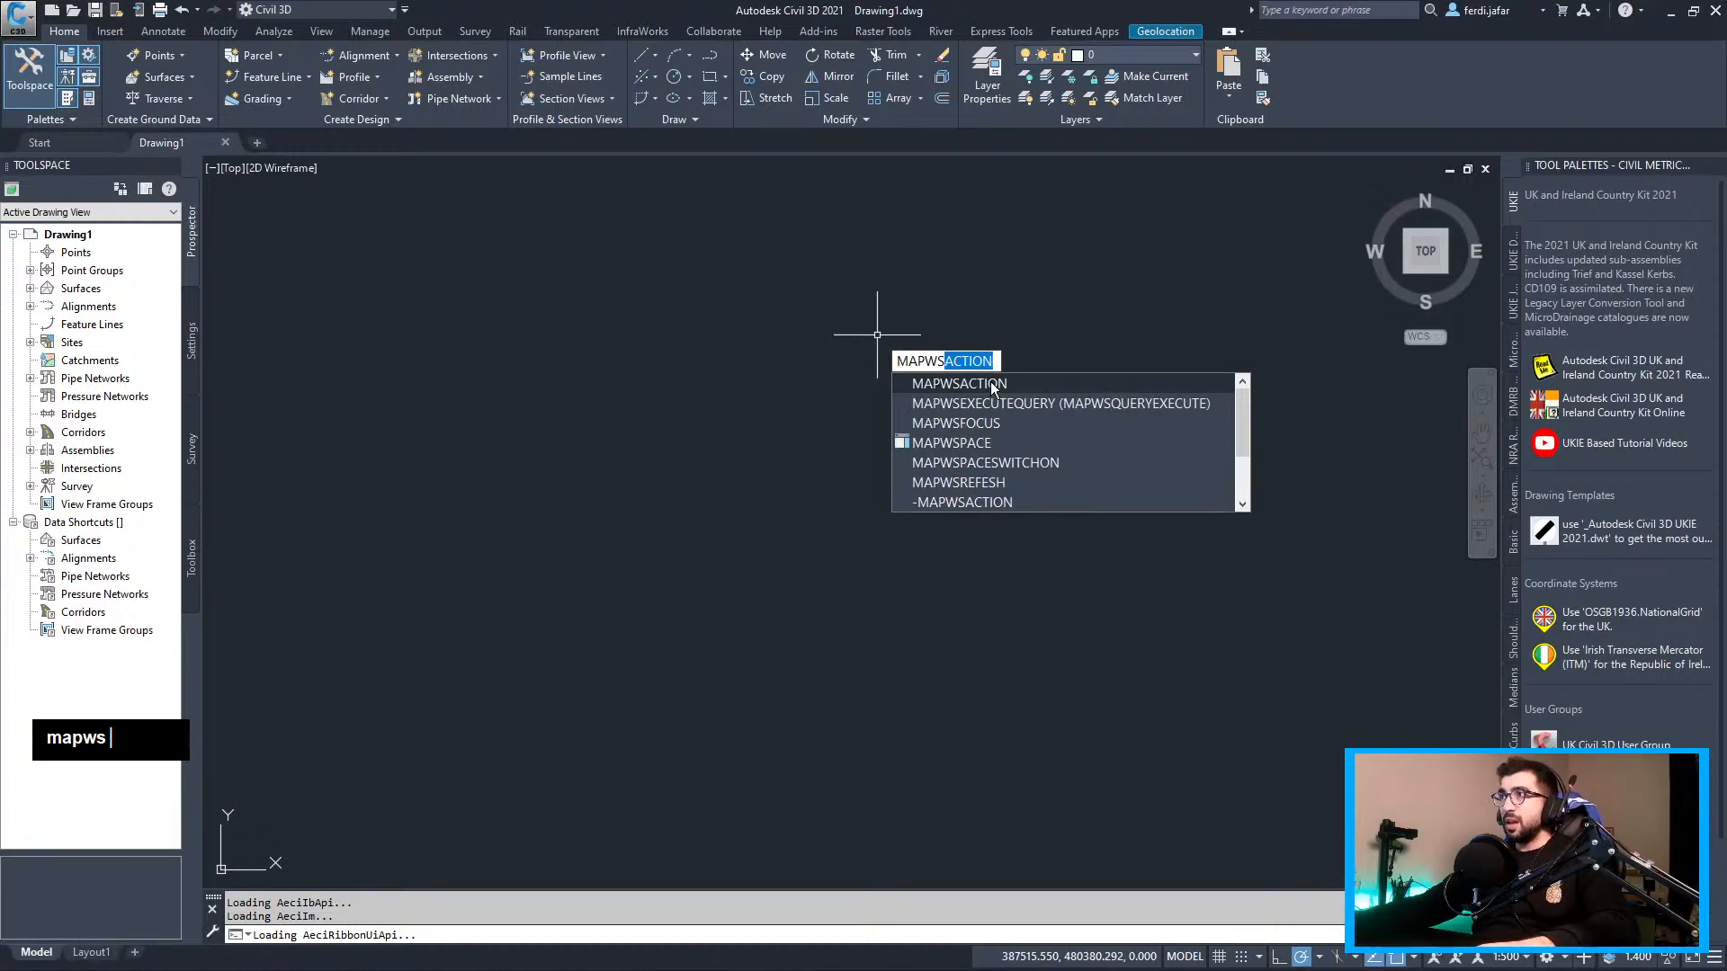
{"action": "left_click", "coordinate": [963, 444]}
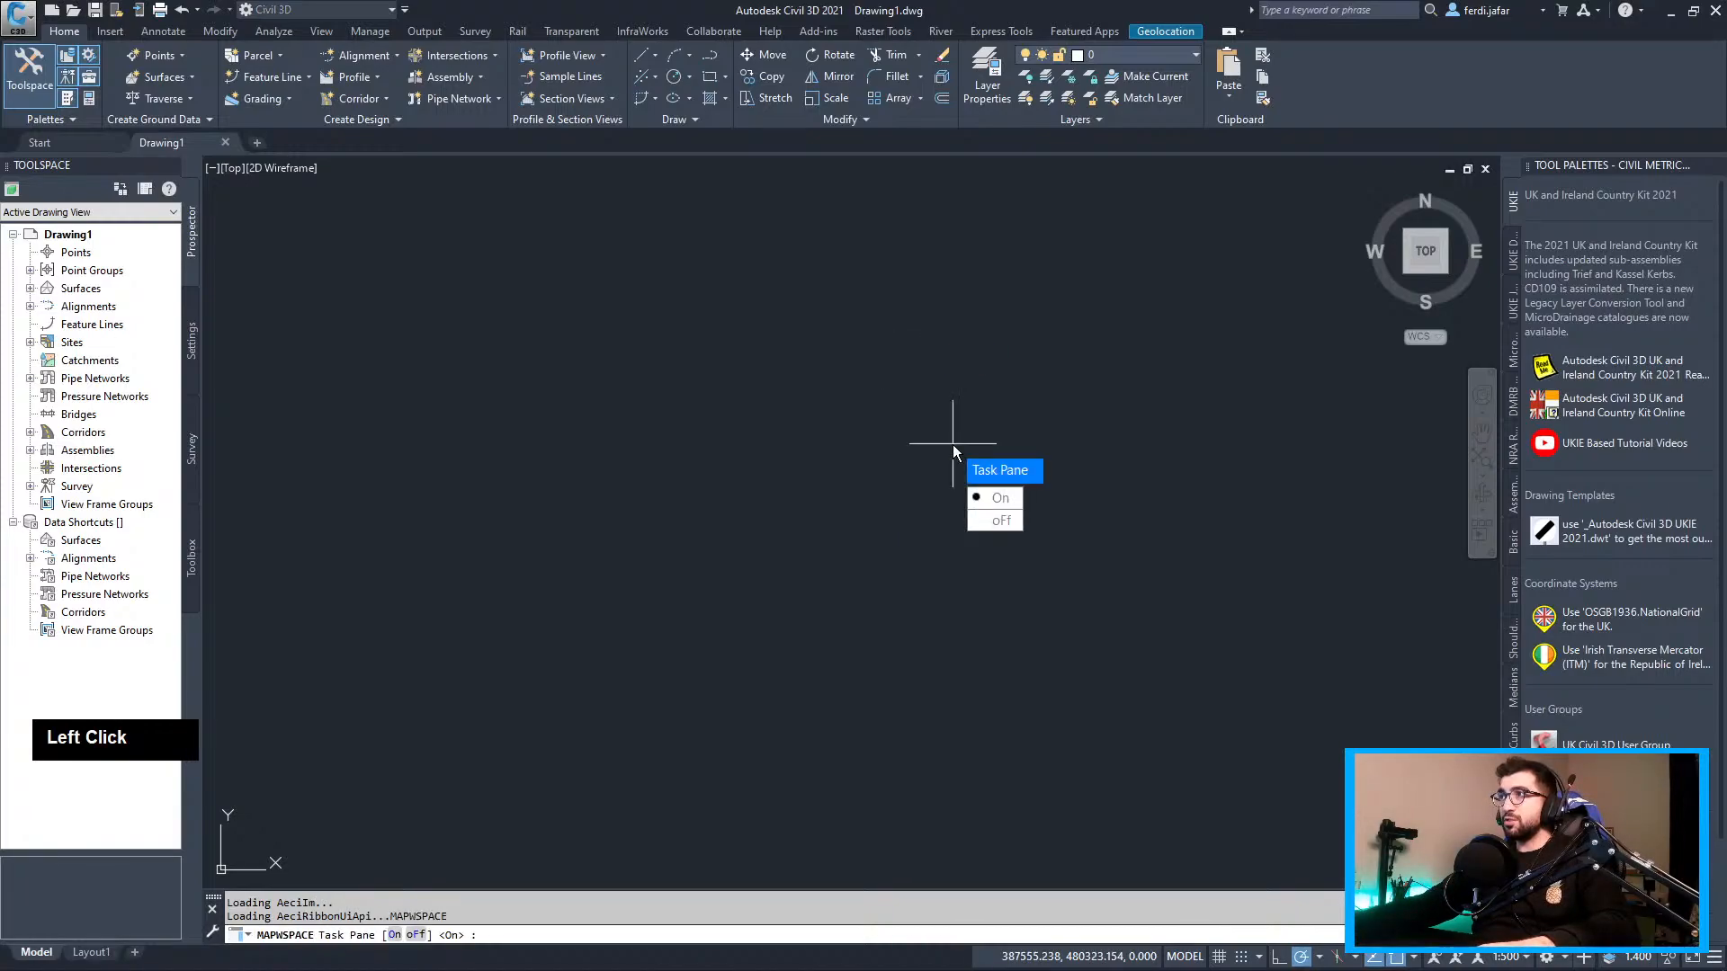
{"action": "left_click", "coordinate": [993, 500]}
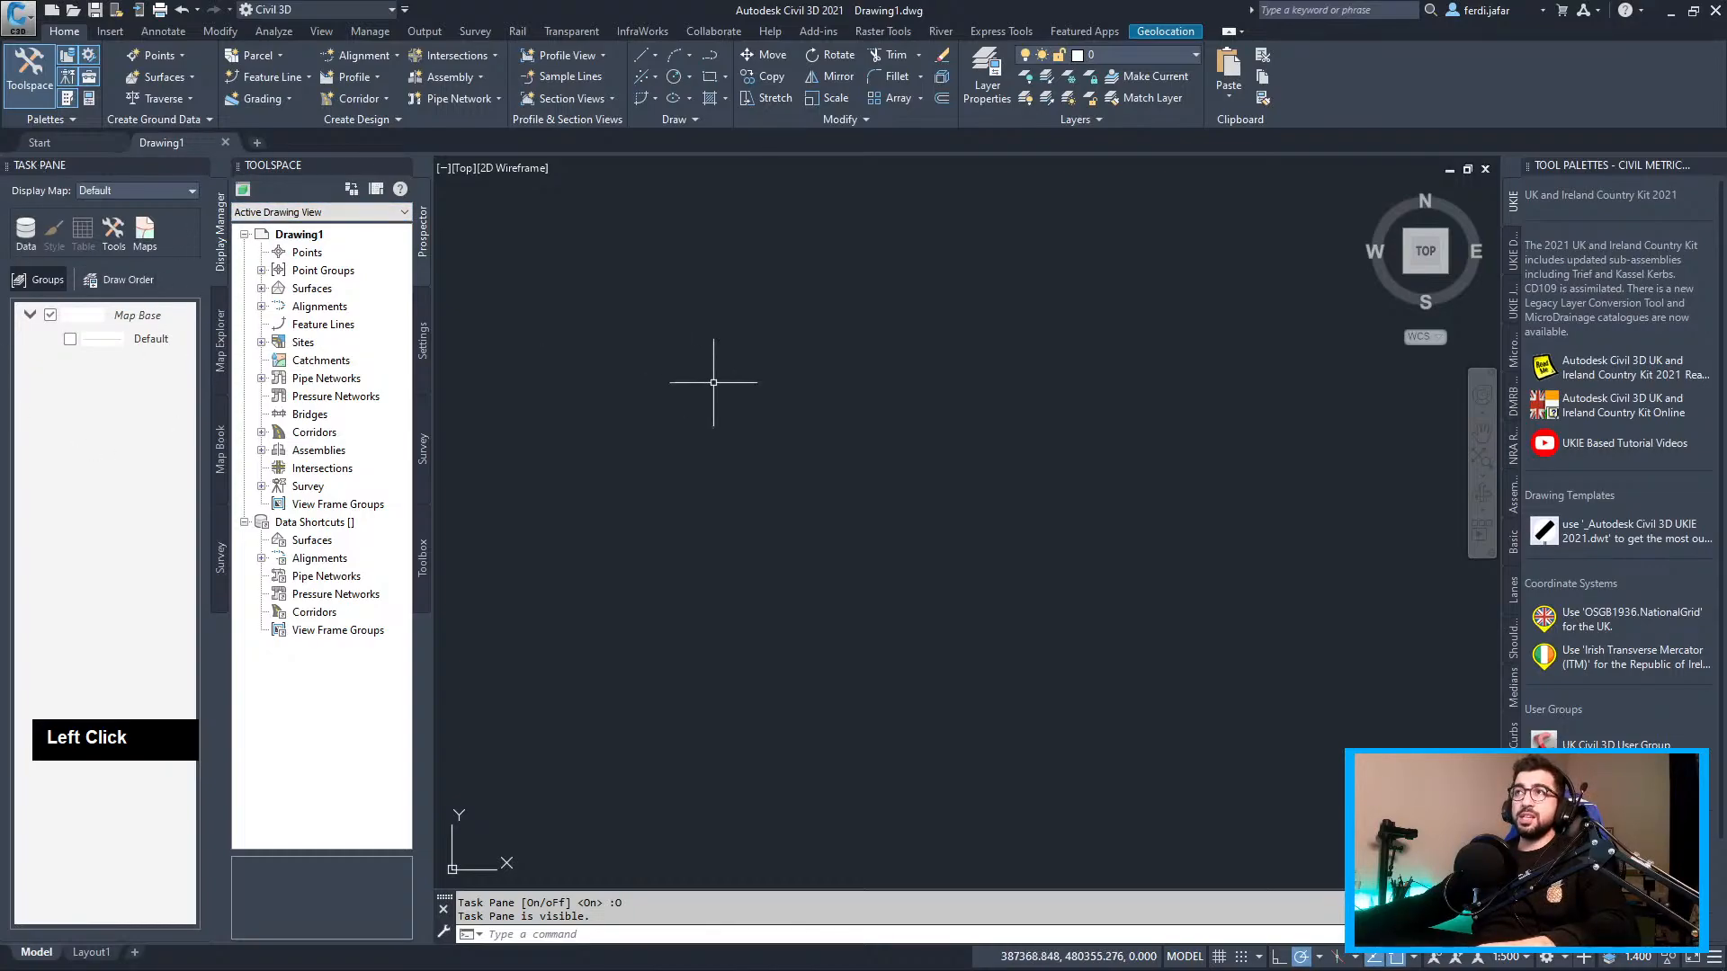
{"action": "type", "text": "map"}
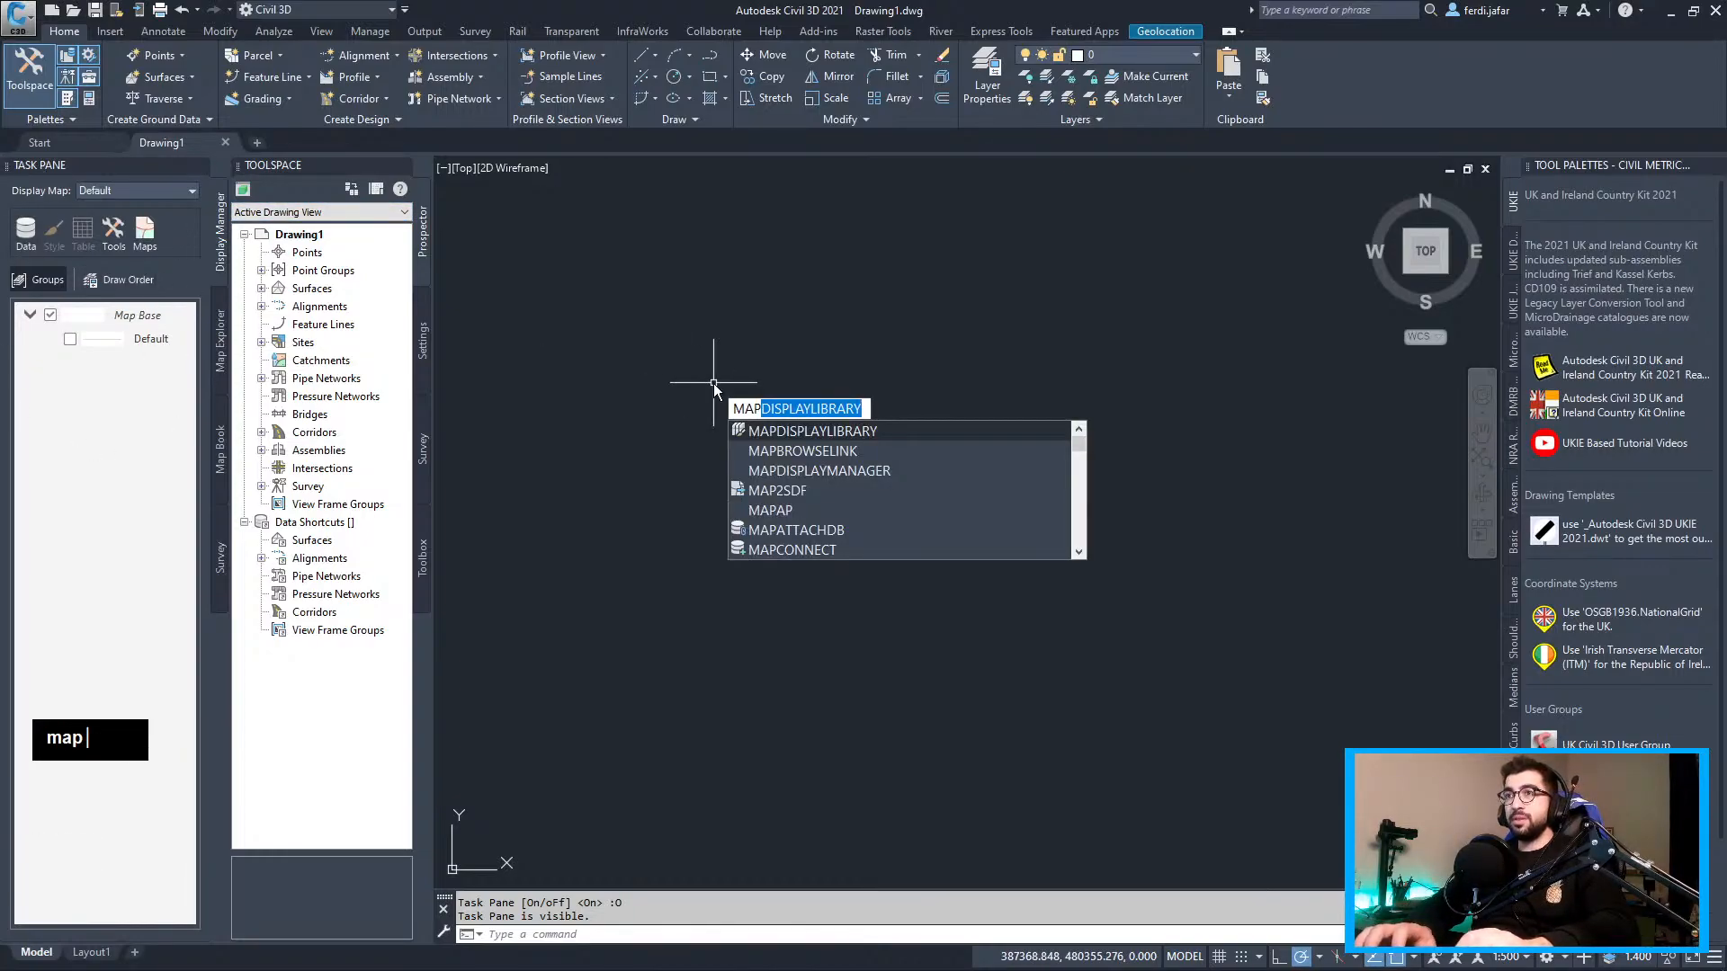
{"action": "type", "text": "ws"}
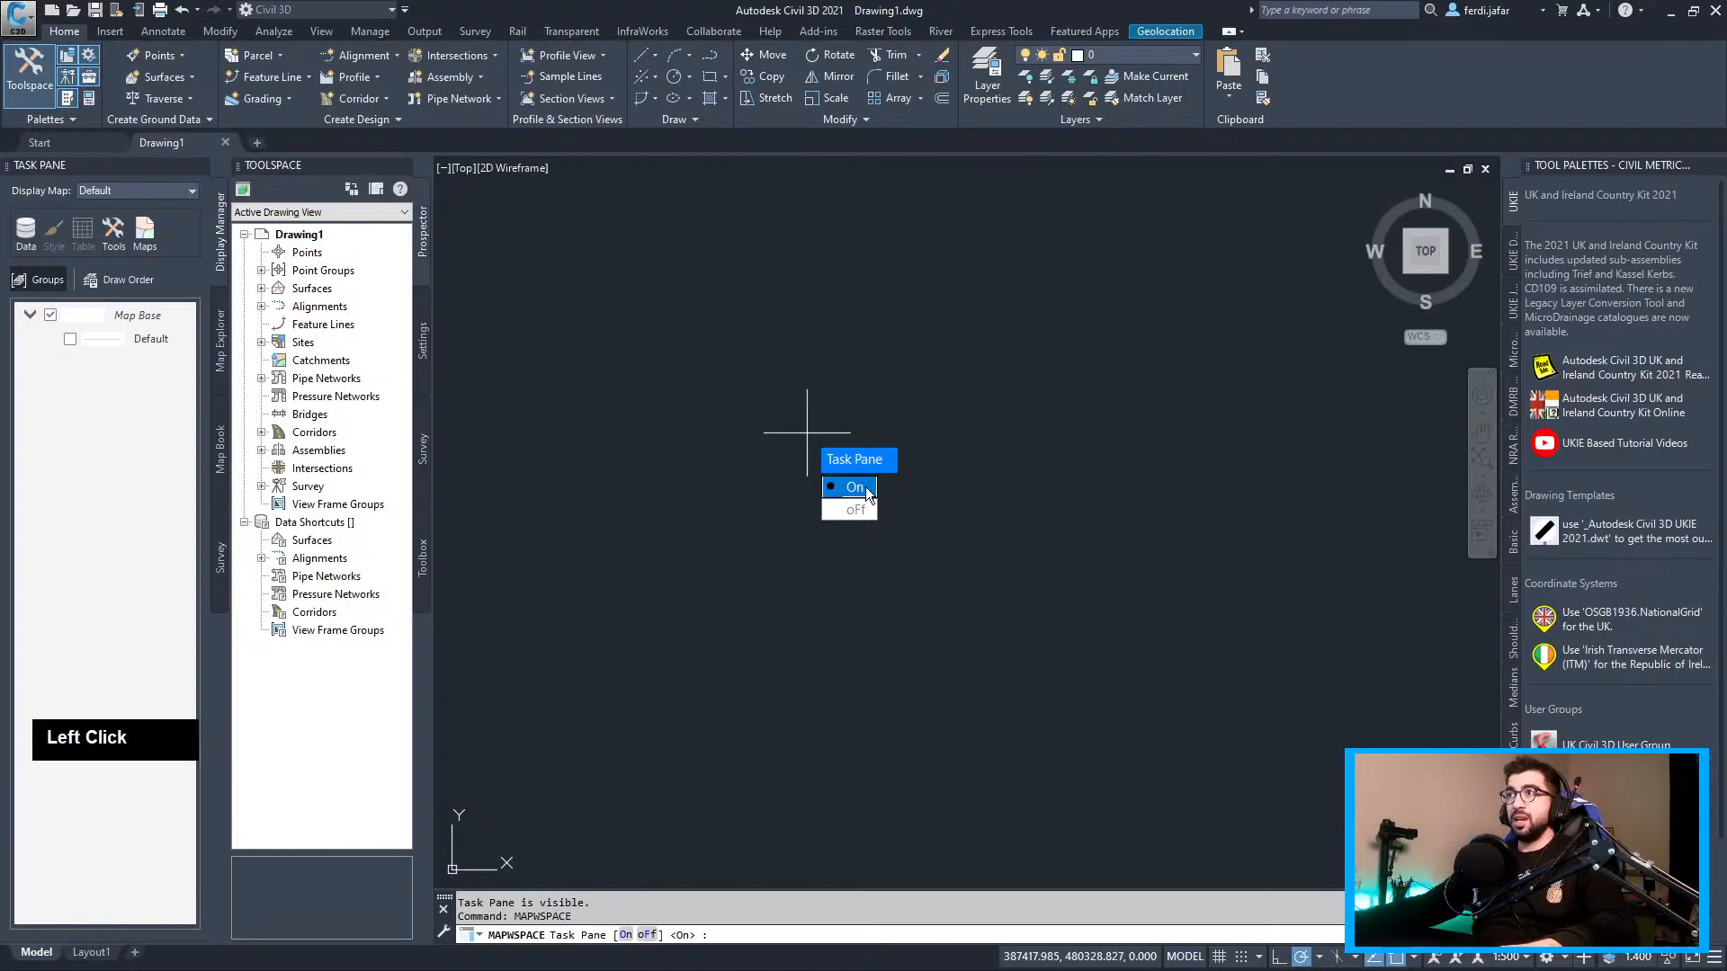
{"action": "left_click", "coordinate": [855, 487]}
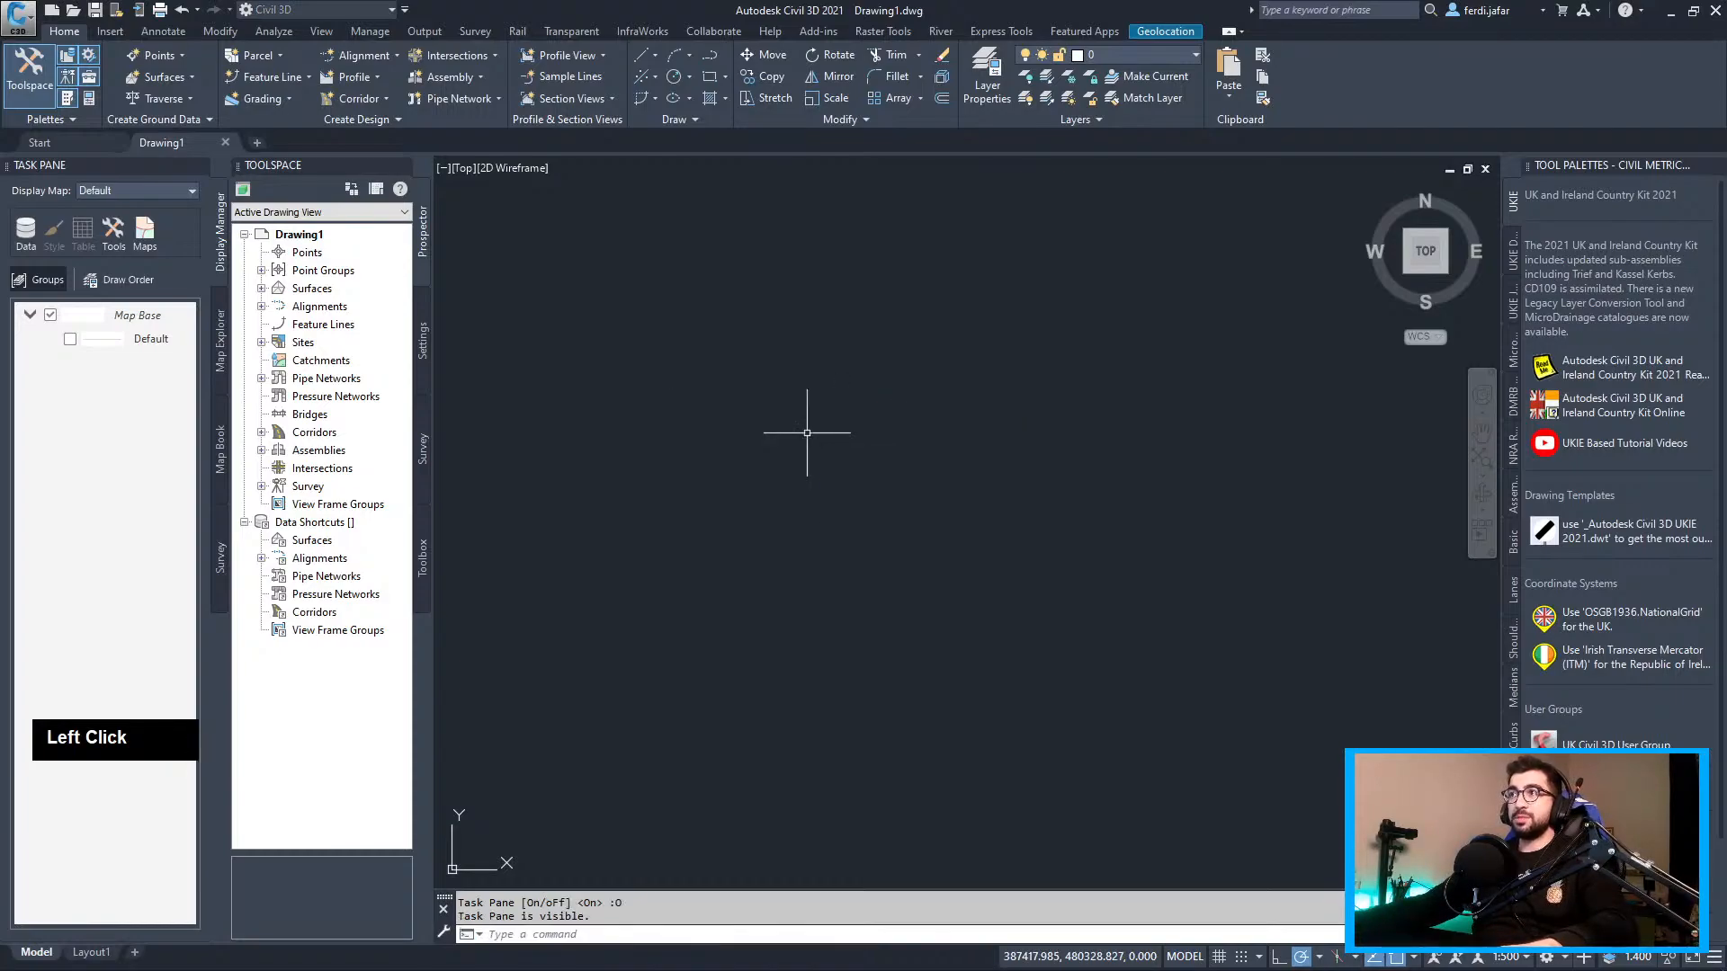
Connect SP18sw_DTM_1m.tif as raster connection LIDAR-DTM-1m-2019-SP18sw and add it to the map
{"action": "left_click", "coordinate": [25, 236]}
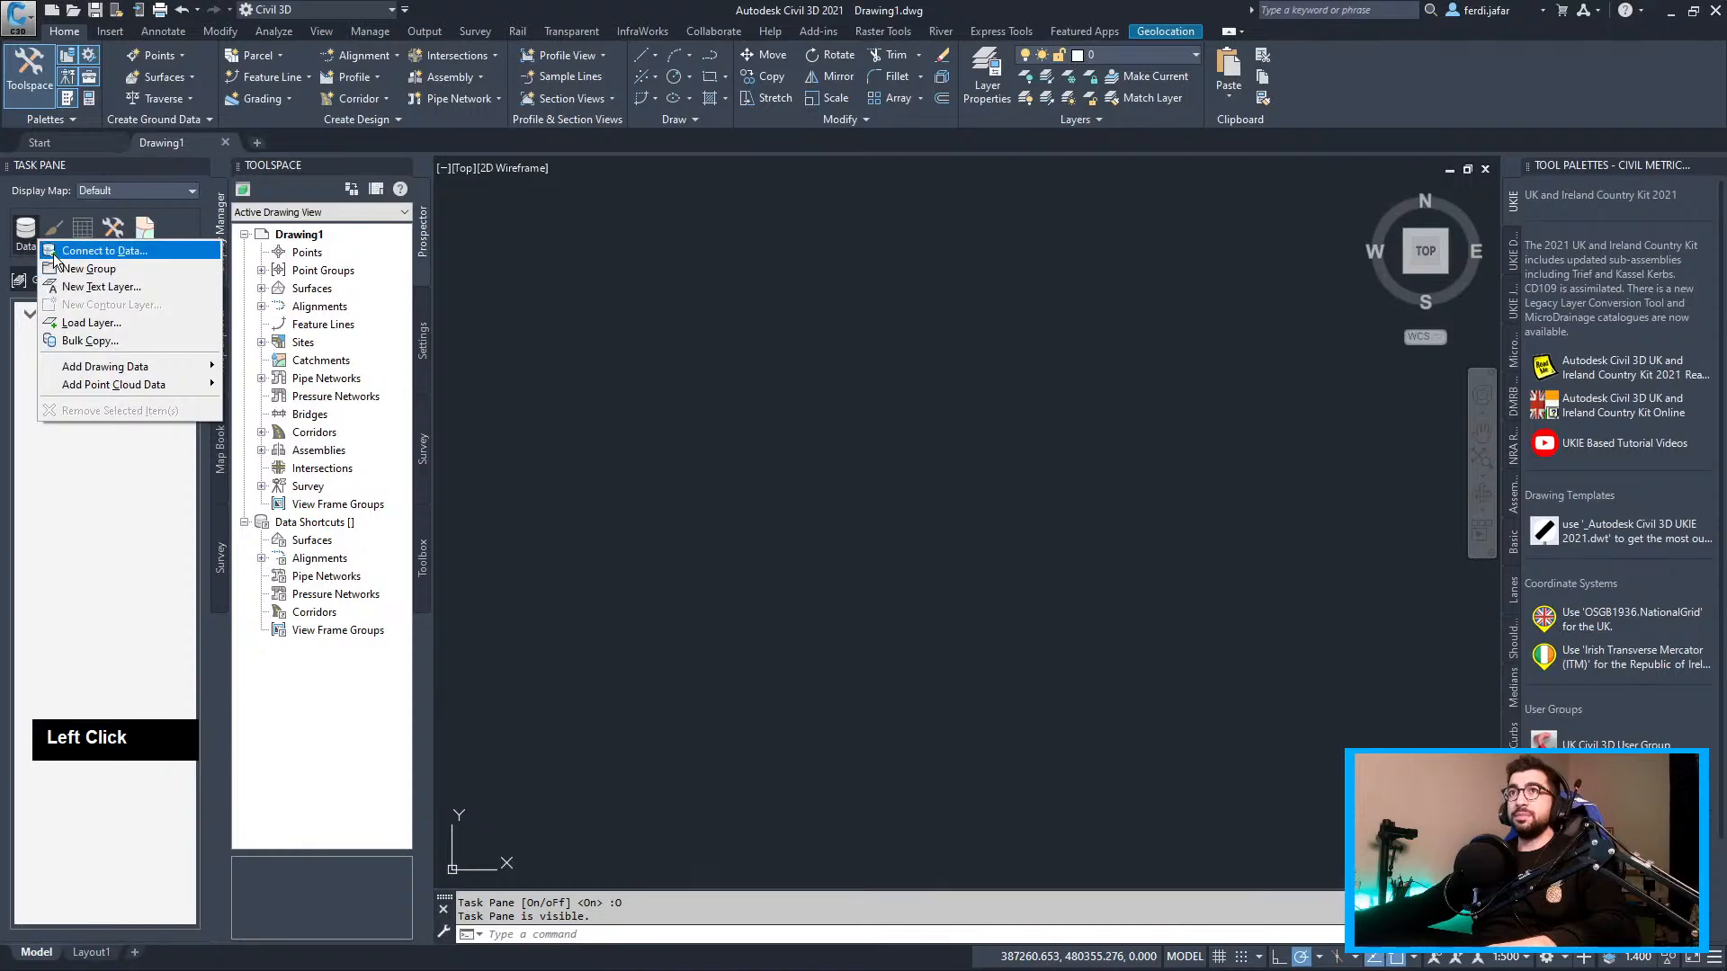
{"action": "left_click", "coordinate": [99, 251]}
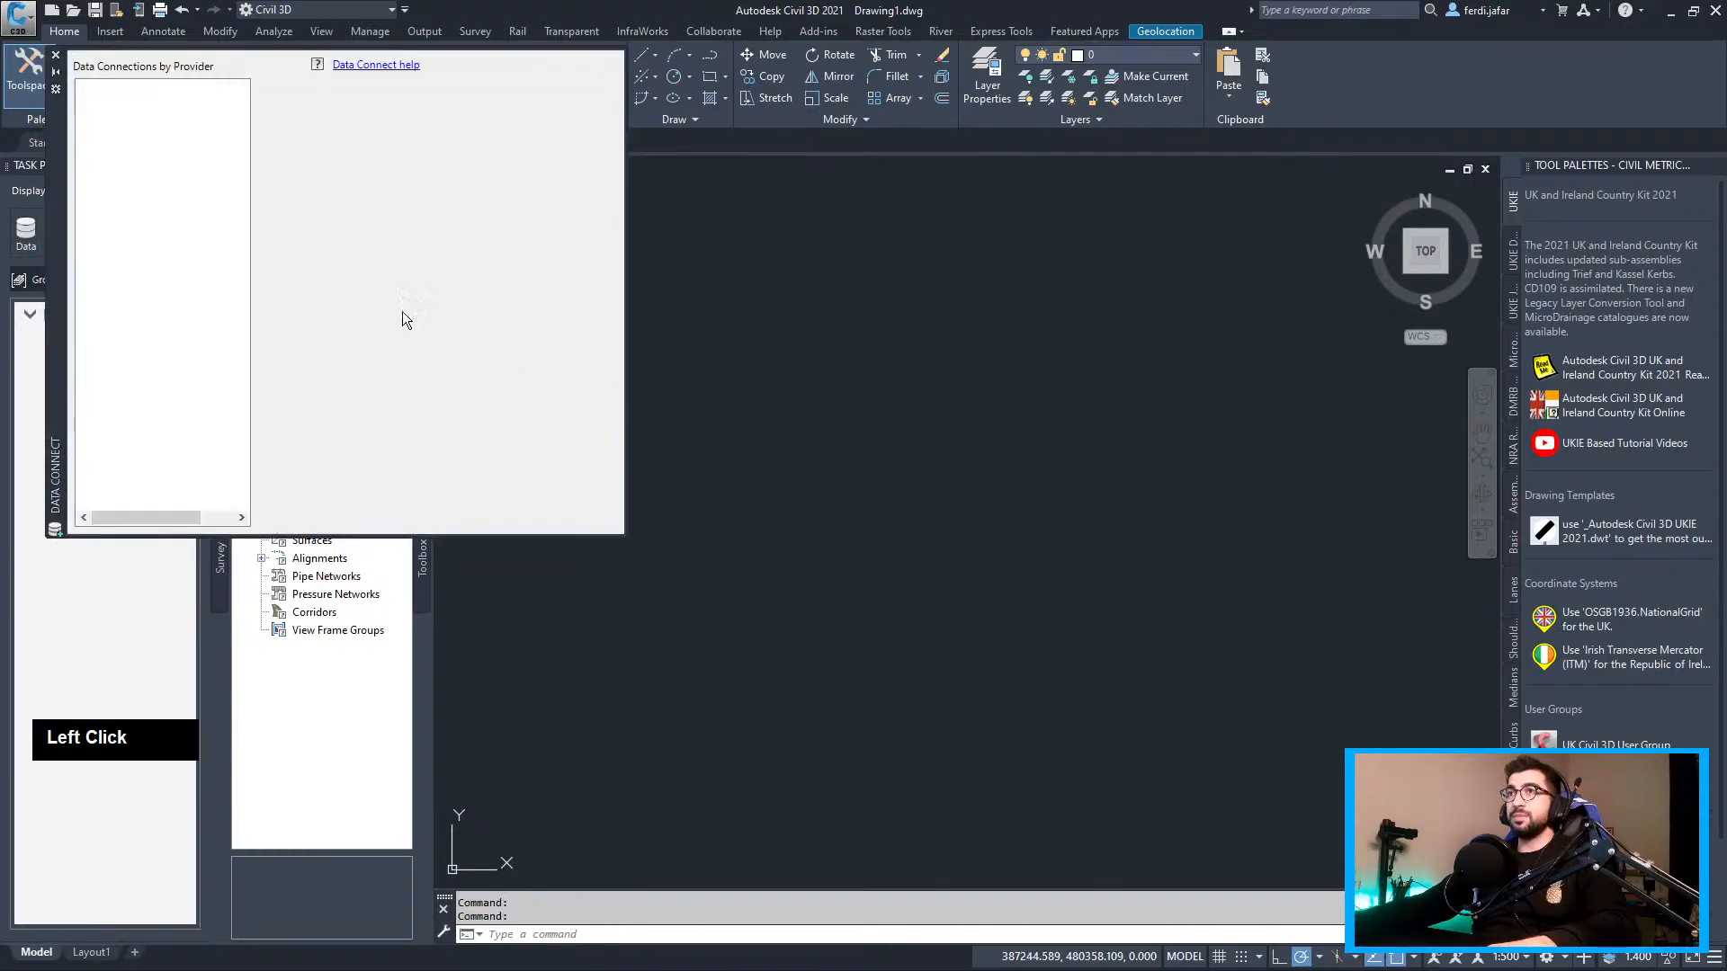
{"action": "left_click", "coordinate": [135, 201]}
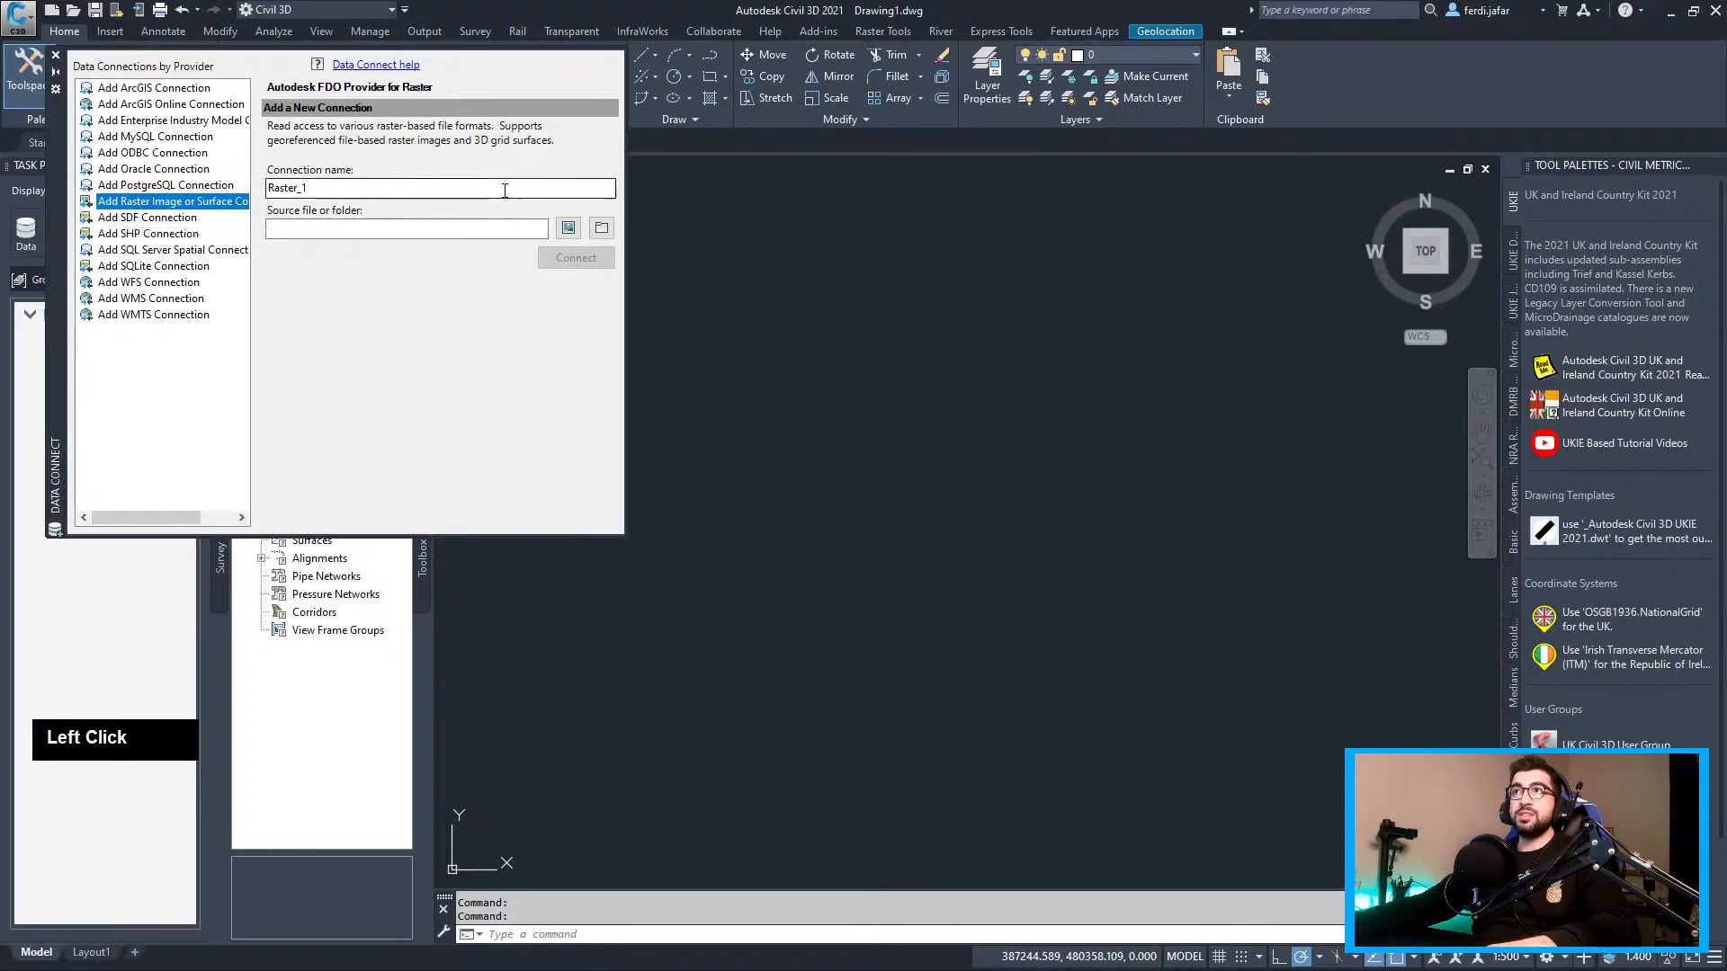
{"action": "double_click", "coordinate": [288, 187]}
{"action": "type", "text": "LIDAR-DTM-1m-2019-SP18sw"}
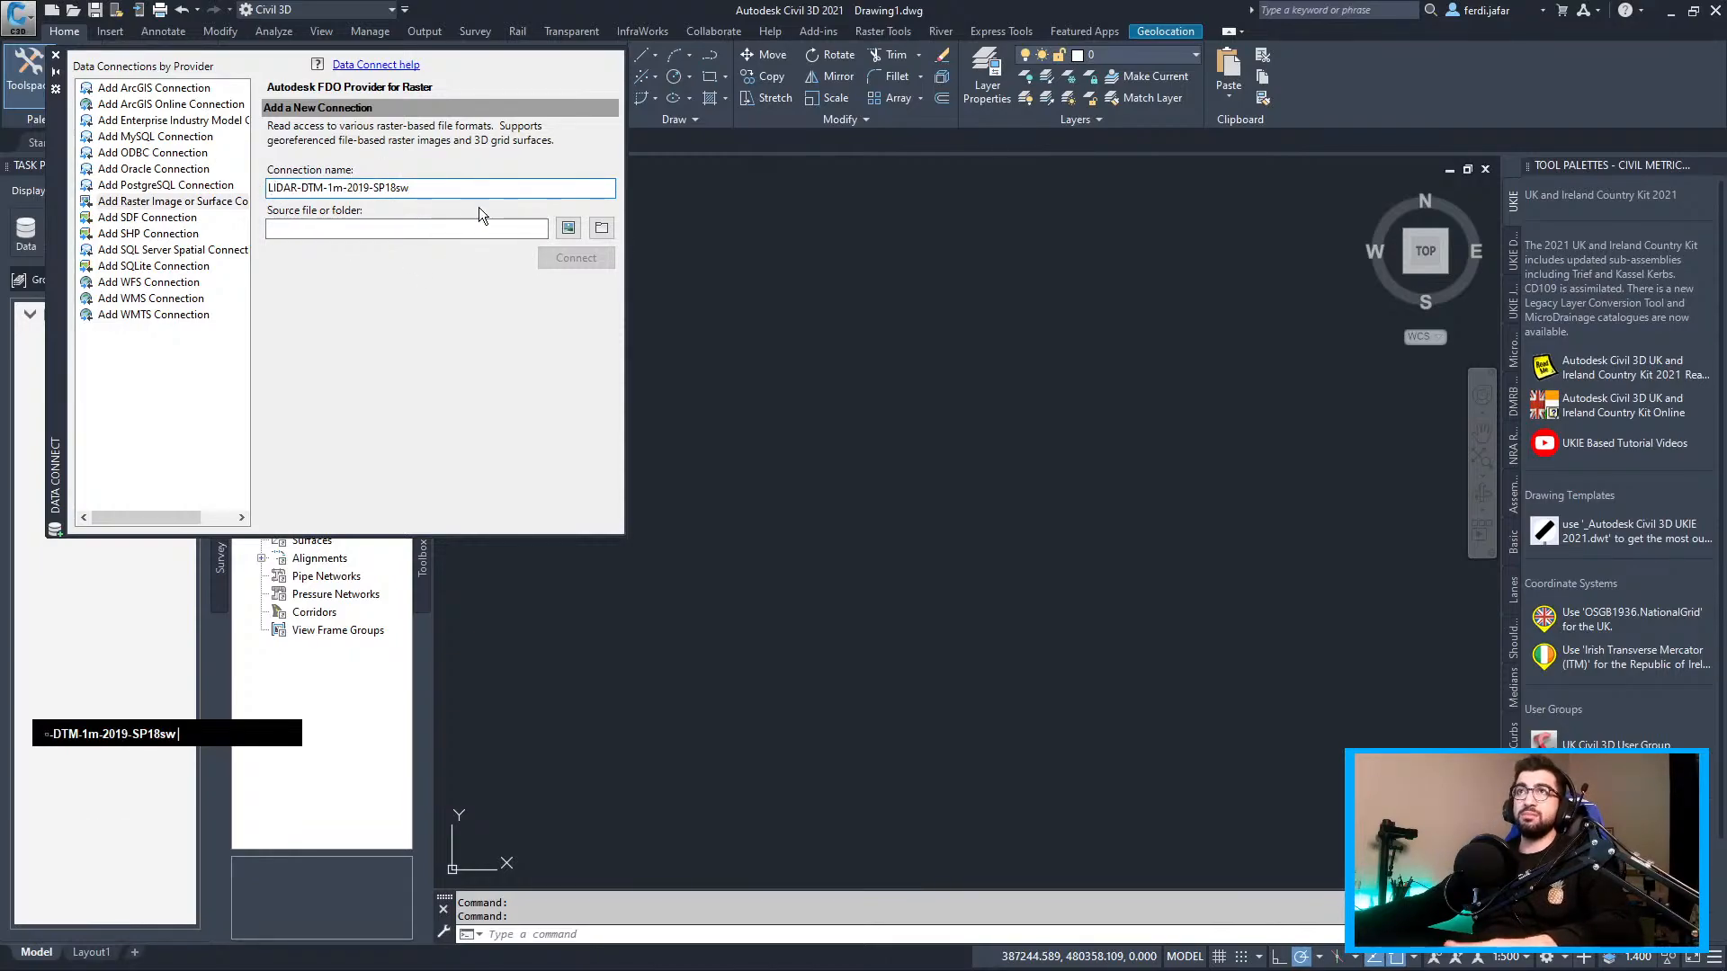
{"action": "left_click", "coordinate": [568, 229]}
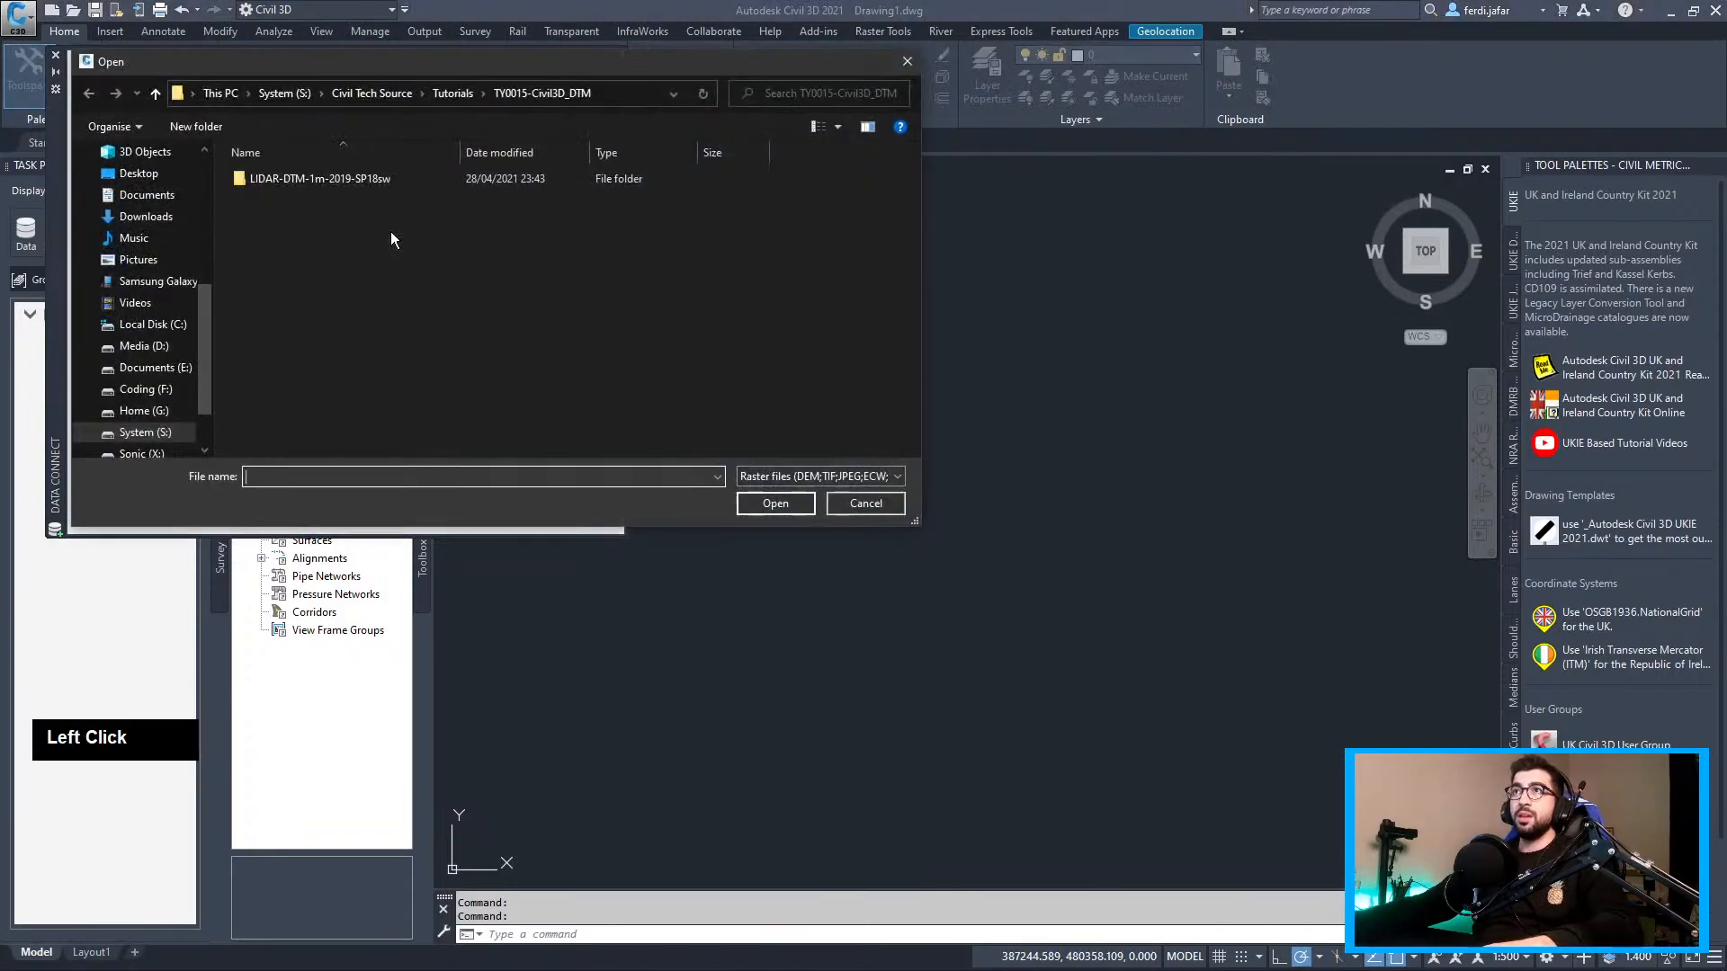
{"action": "double_click", "coordinate": [312, 184]}
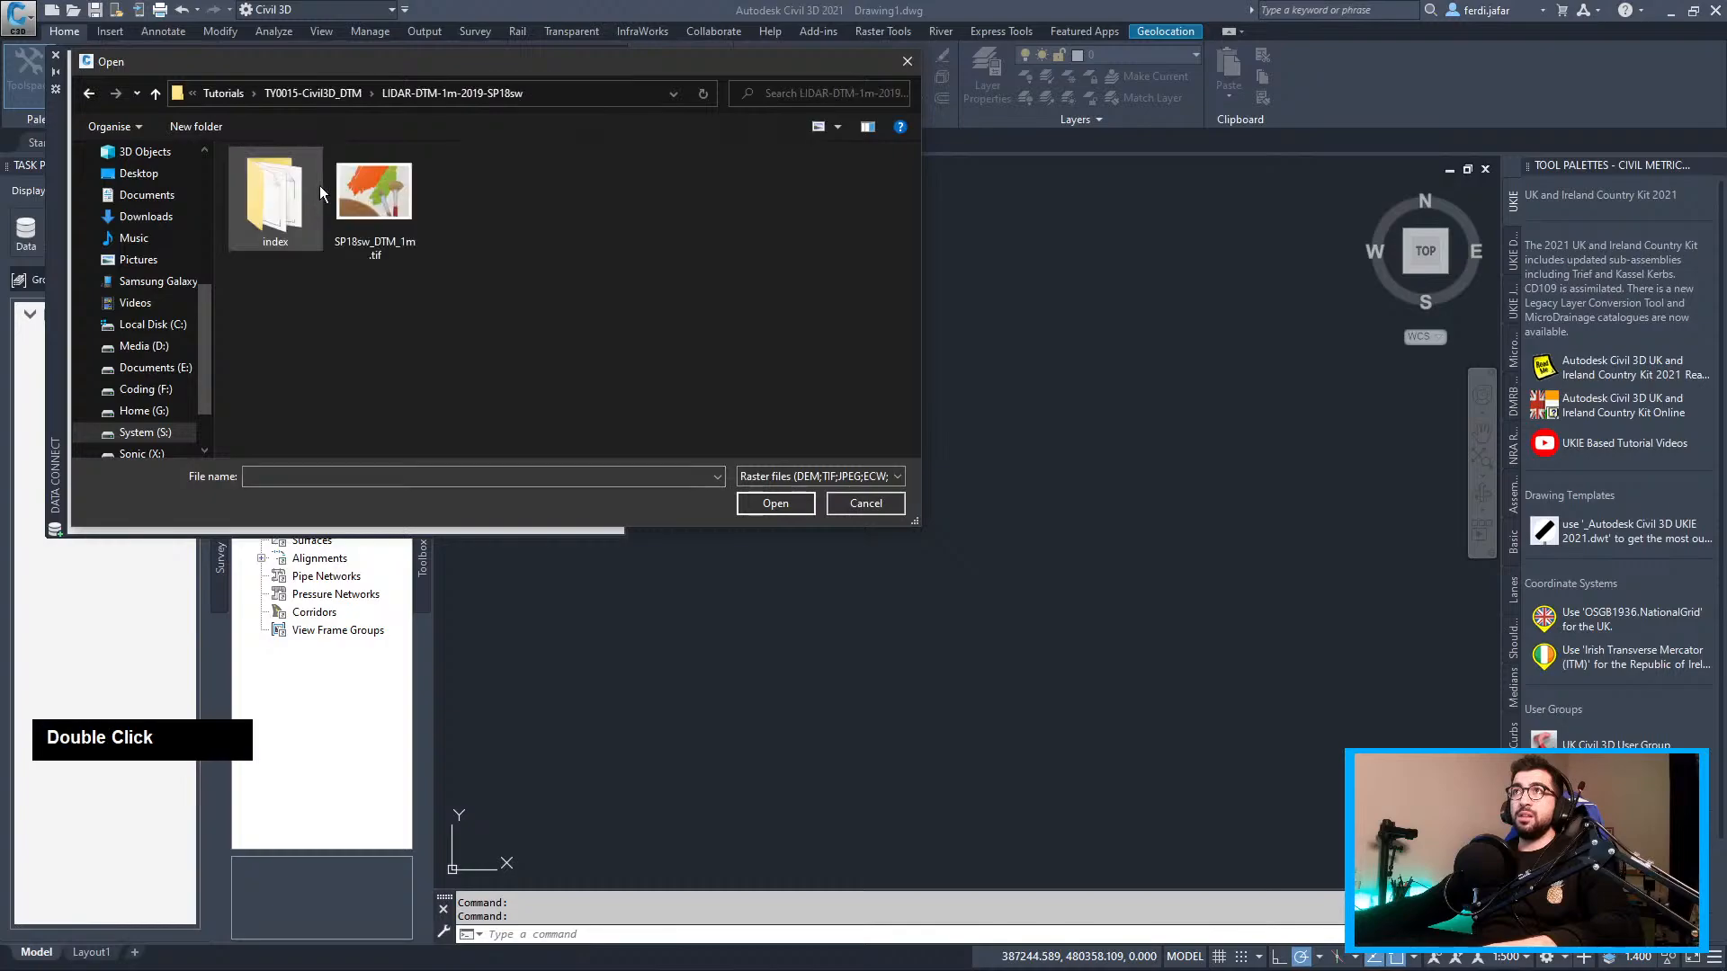
{"action": "left_click", "coordinate": [373, 197]}
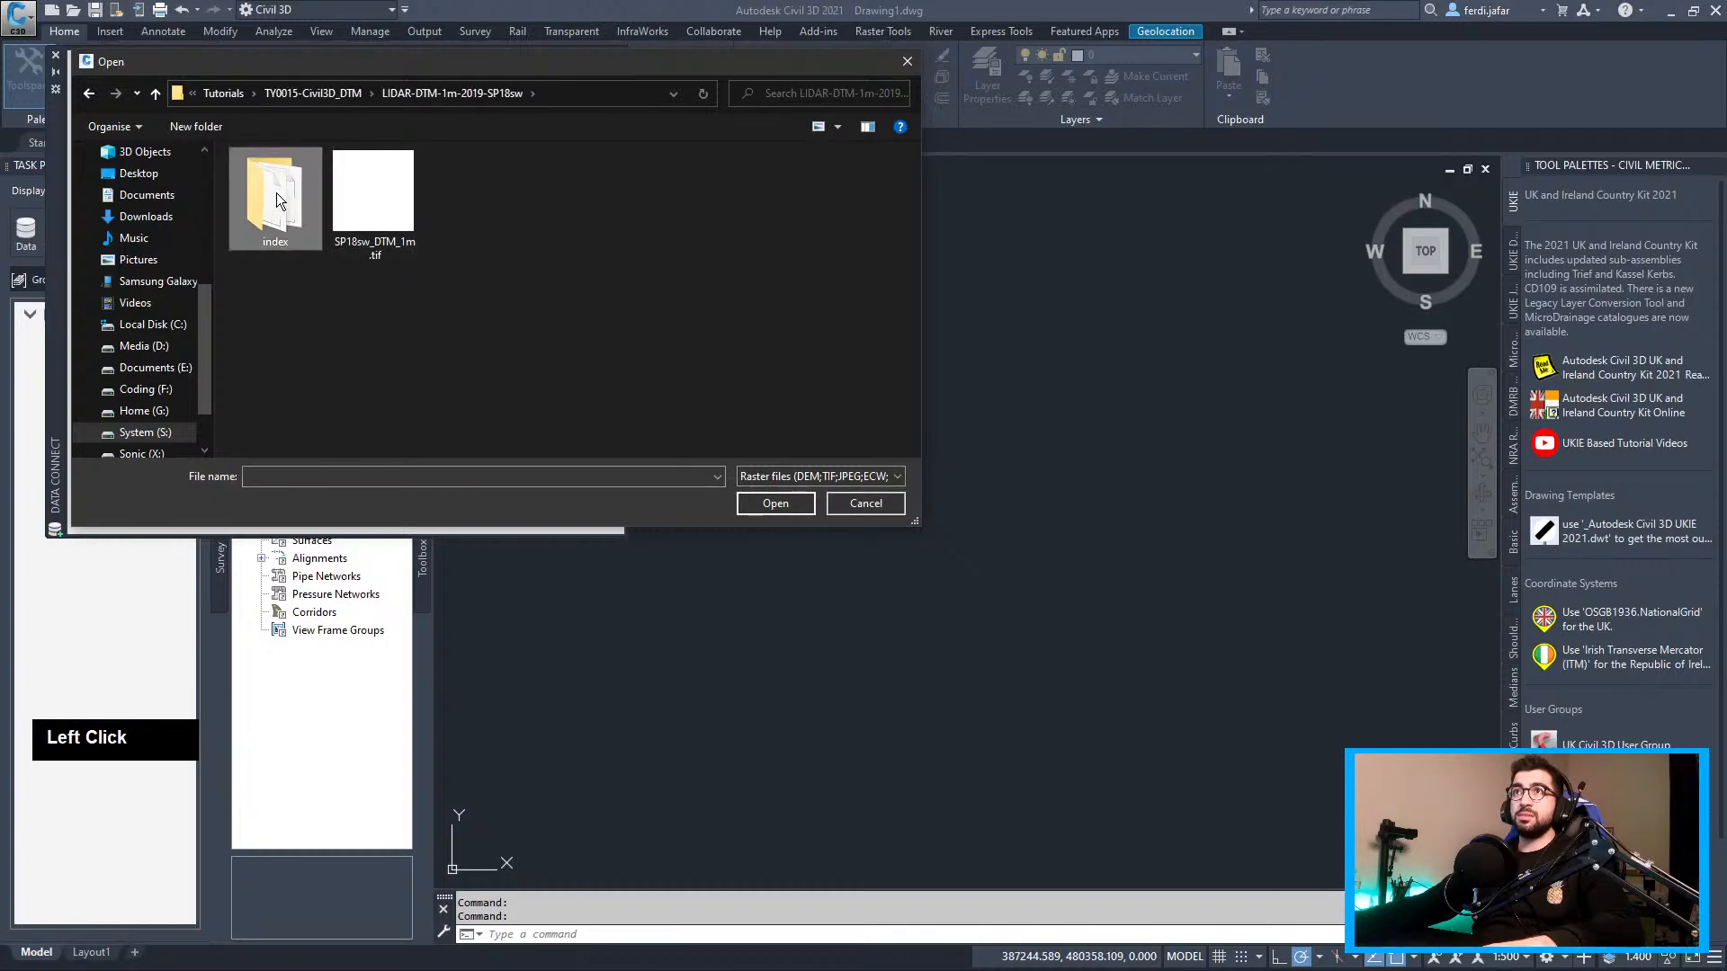
{"action": "left_click", "coordinate": [775, 503]}
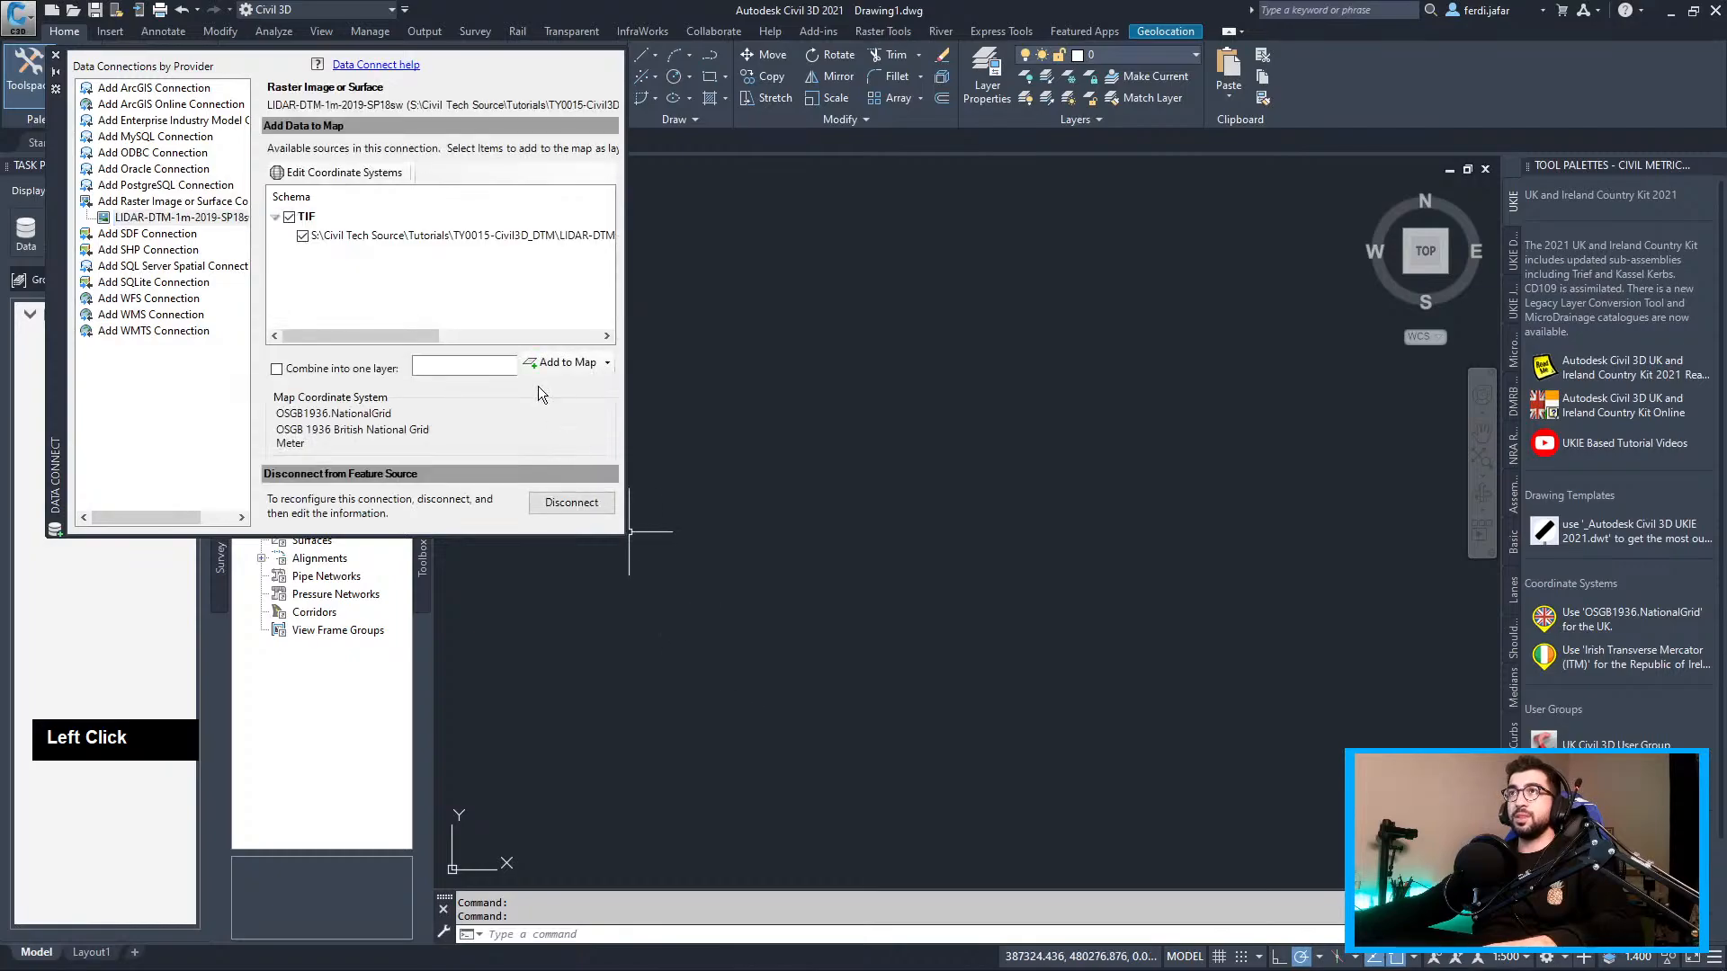
{"action": "left_click", "coordinate": [561, 363]}
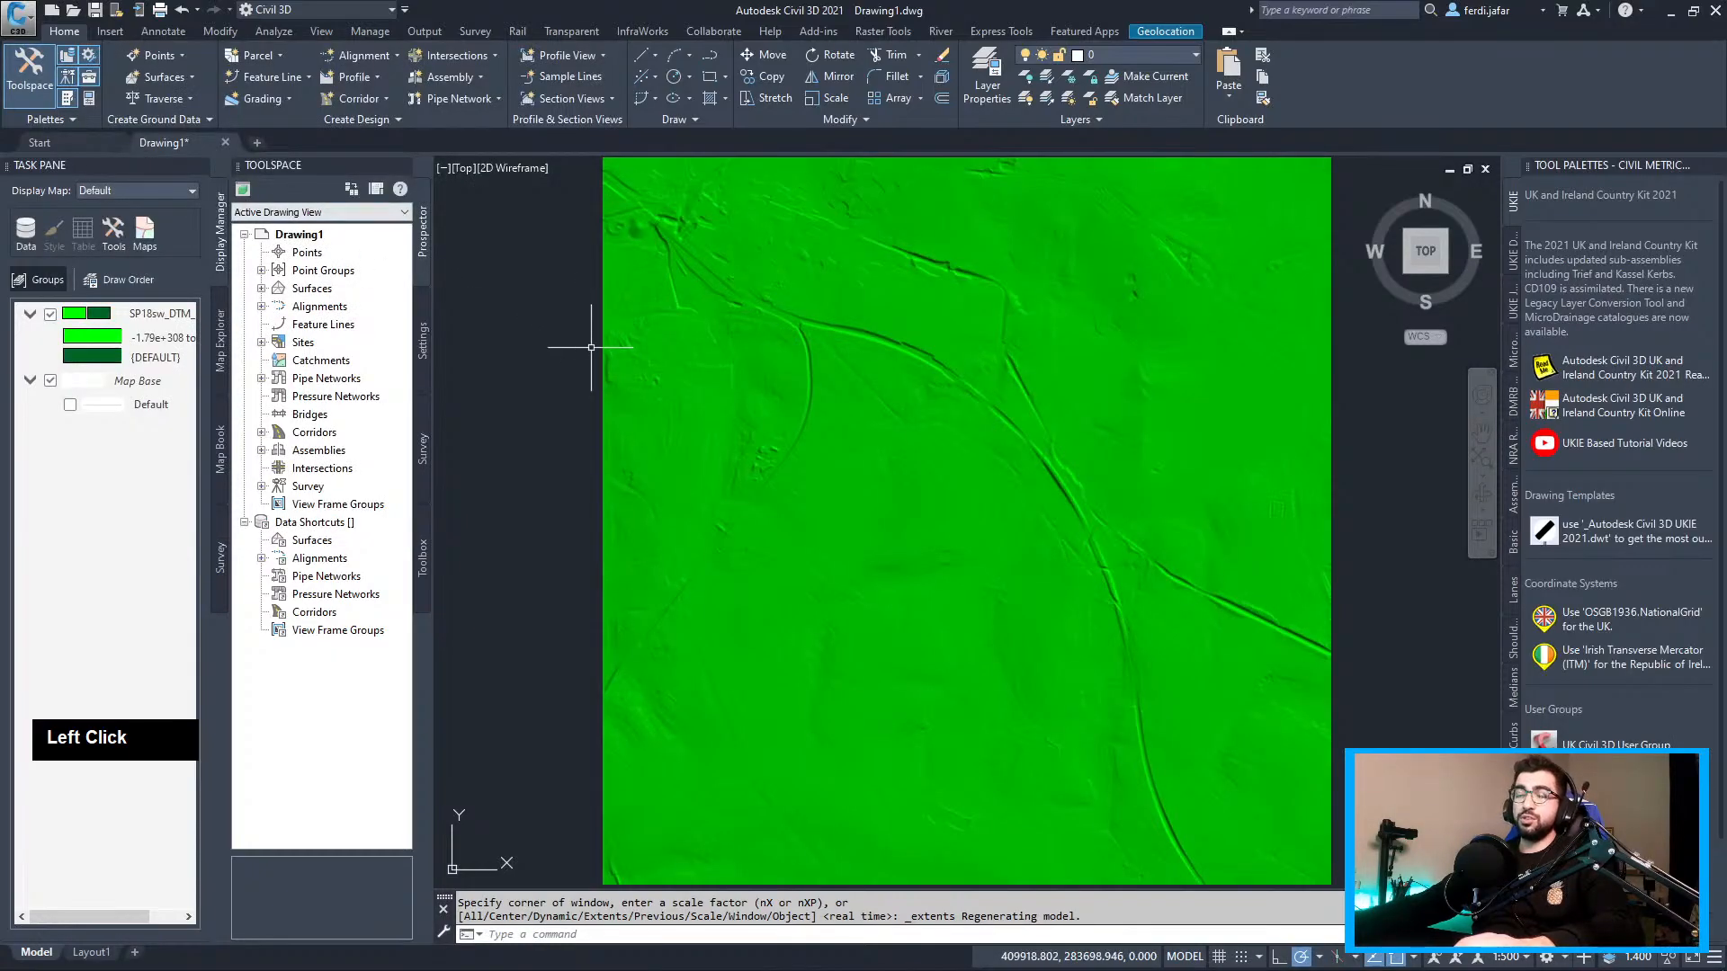
Check the drawing units, then zoom to show the whole green LiDAR raster tile
{"action": "type", "text": "units"}
{"action": "key", "text": "Return"}
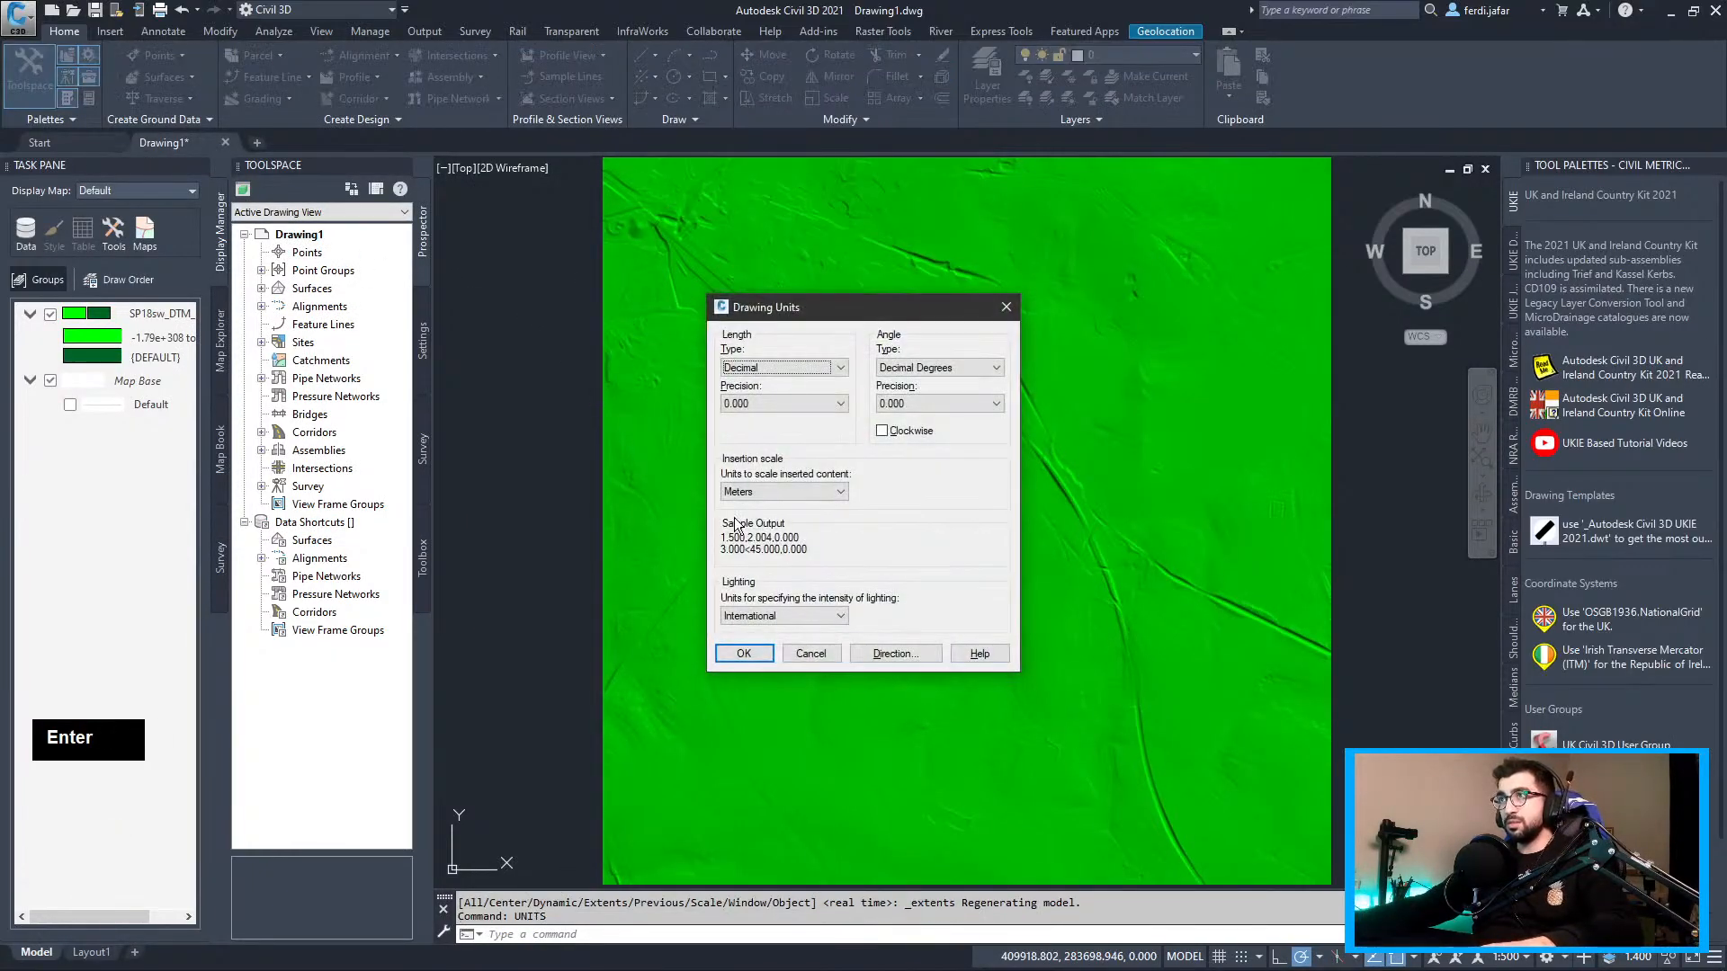
{"action": "key", "text": "Escape"}
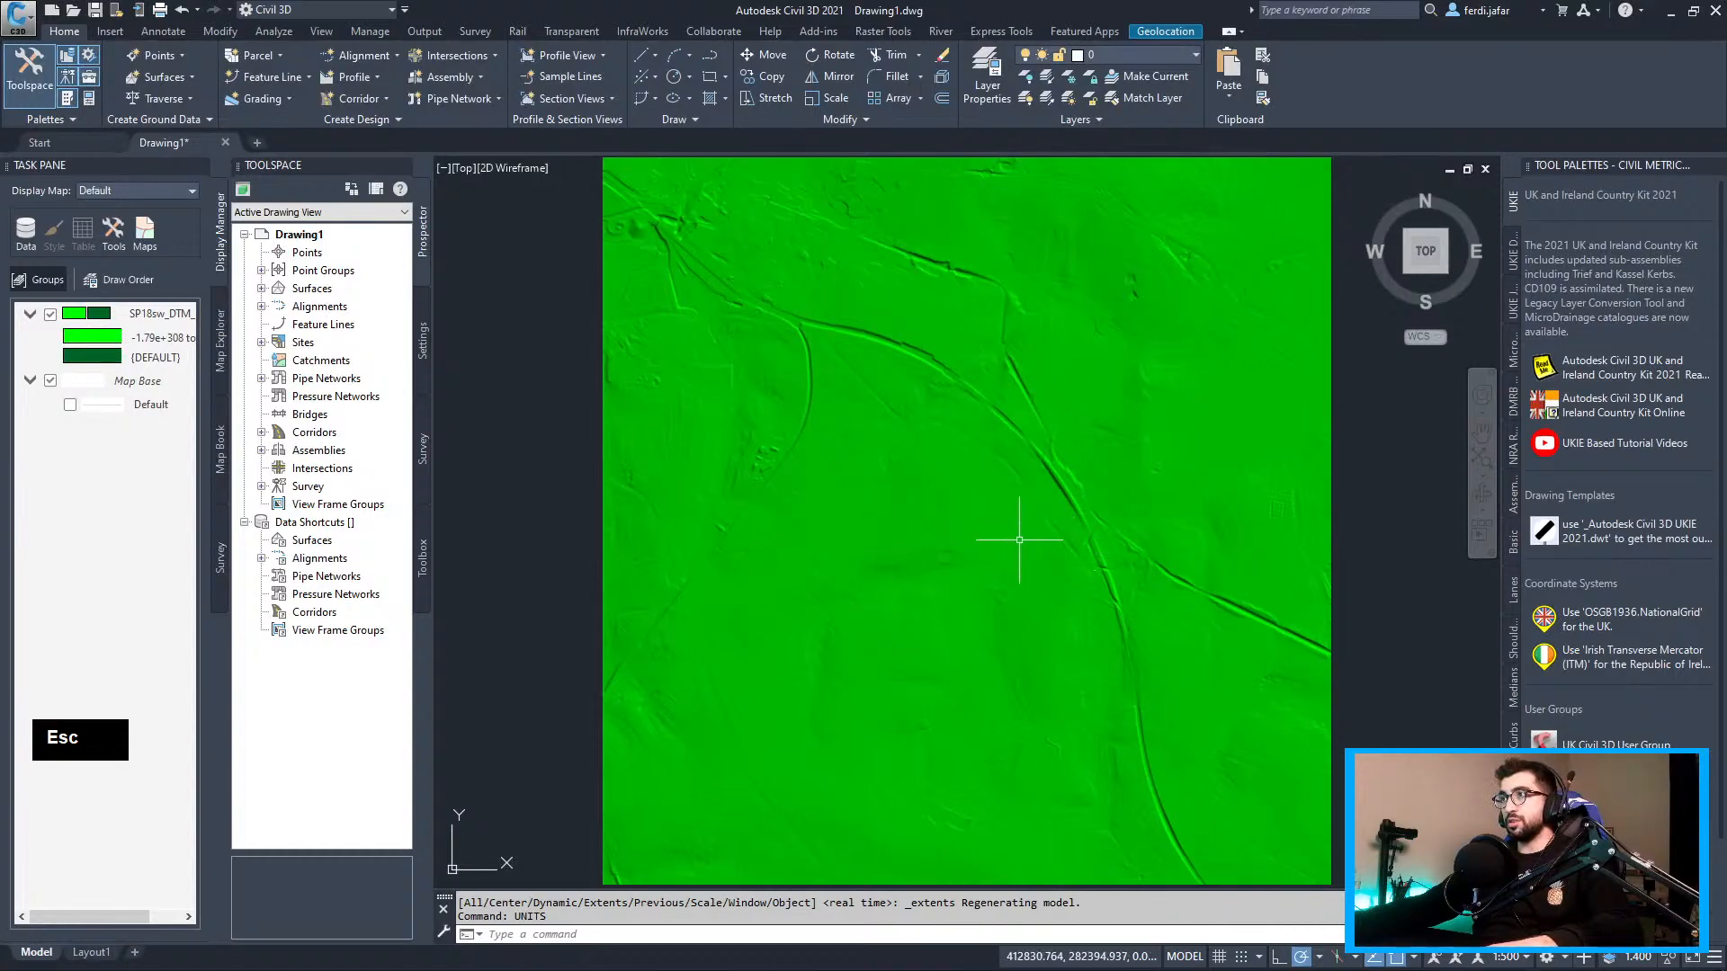
{"action": "scroll", "coordinate": [1126, 540], "scroll_direction": "up", "scroll_amount": 3}
{"action": "scroll", "coordinate": [997, 501], "scroll_direction": "down", "scroll_amount": 3}
{"action": "middle_click_drag", "start_coordinate": [997, 500], "coordinate": [997, 500]}
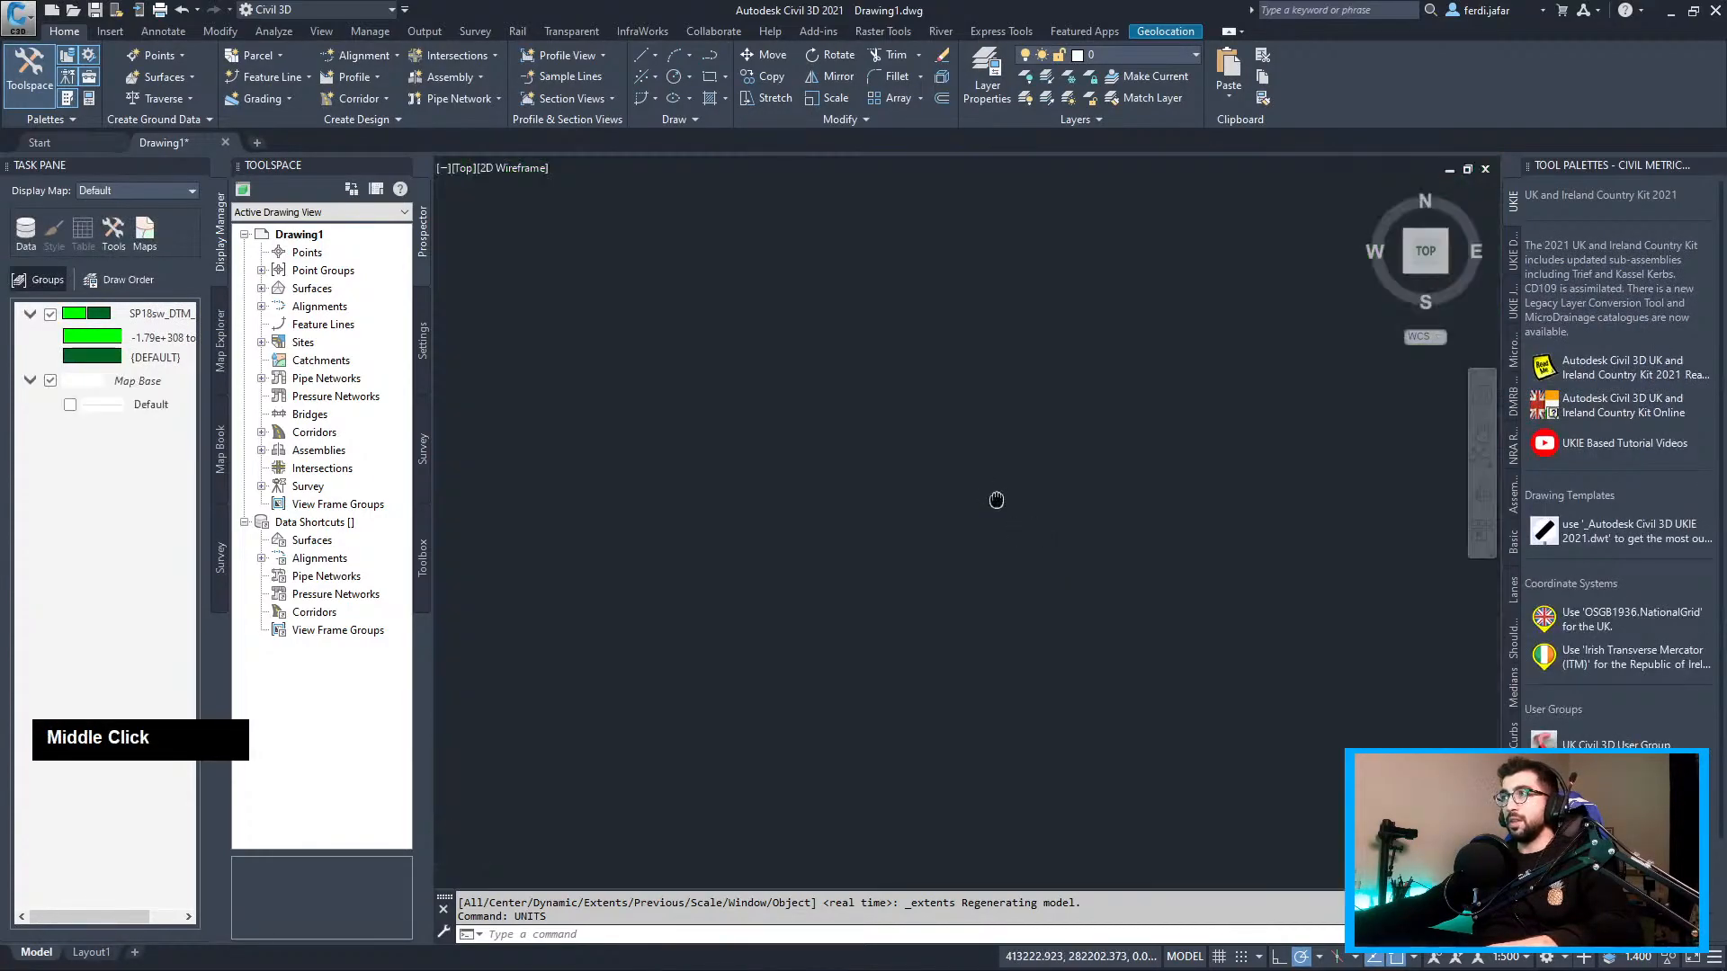
{"action": "middle_click_drag", "start_coordinate": [742, 312], "coordinate": [742, 312]}
{"action": "scroll", "coordinate": [742, 312], "scroll_direction": "down", "scroll_amount": 4}
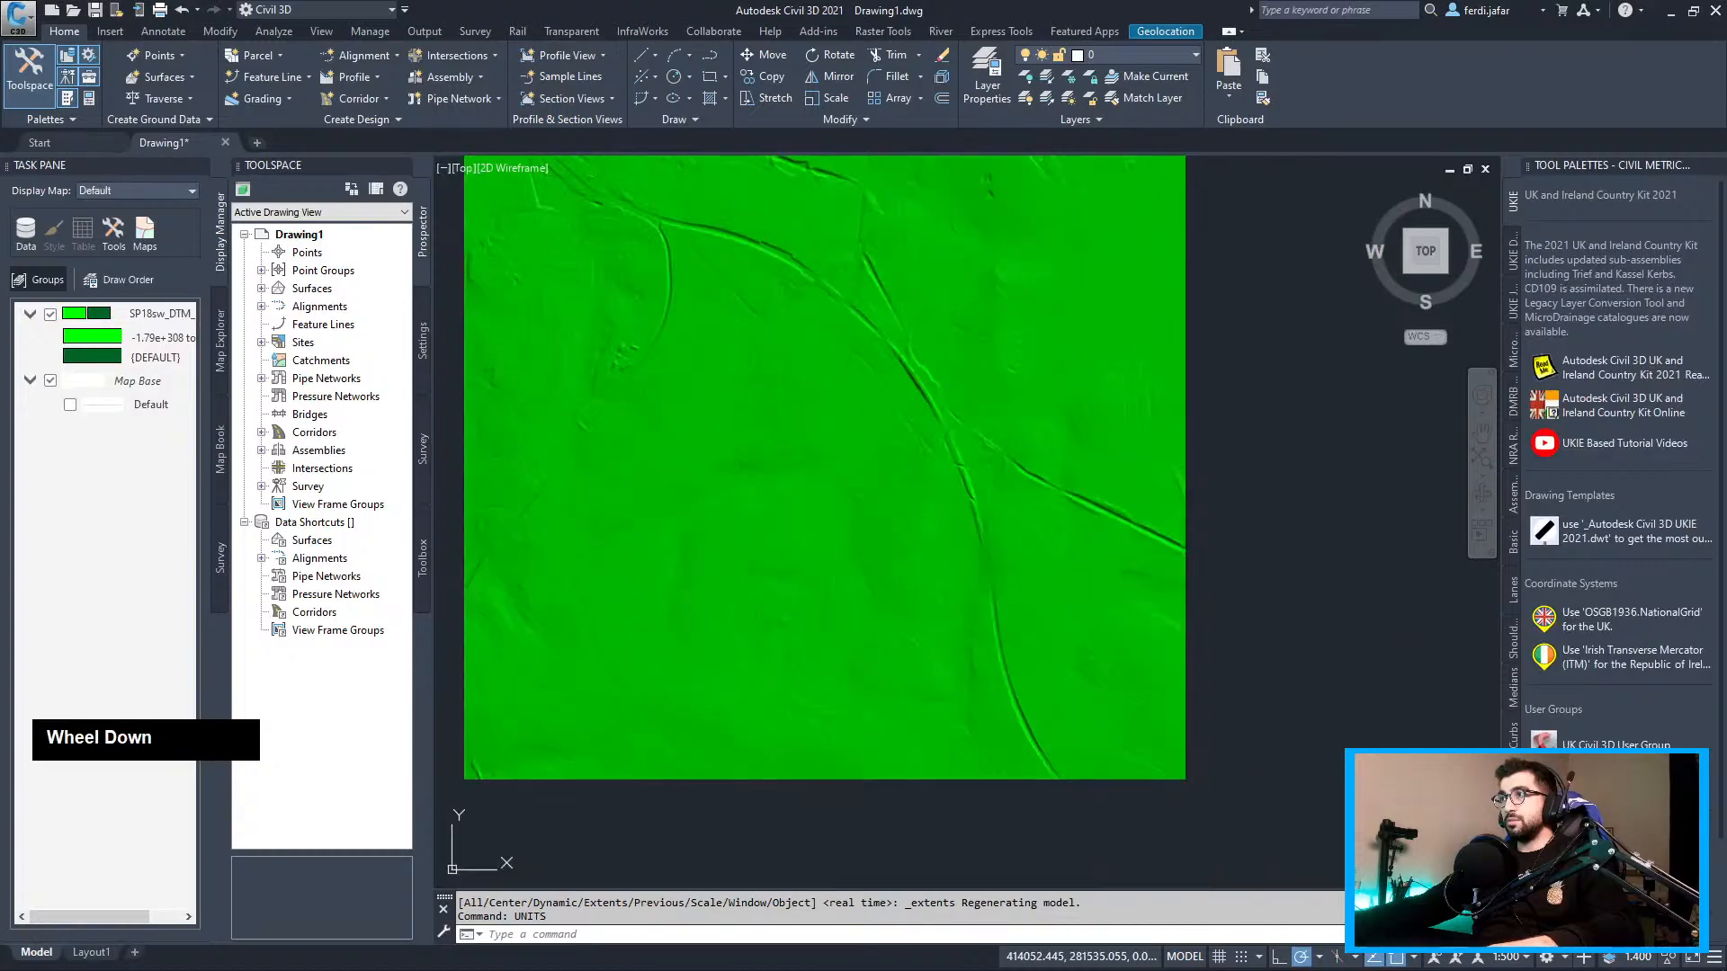
Copy the site's easting and northing 411073, 282911 from UK Grid Reference Finder
{"action": "key", "text": "alt+Tab"}
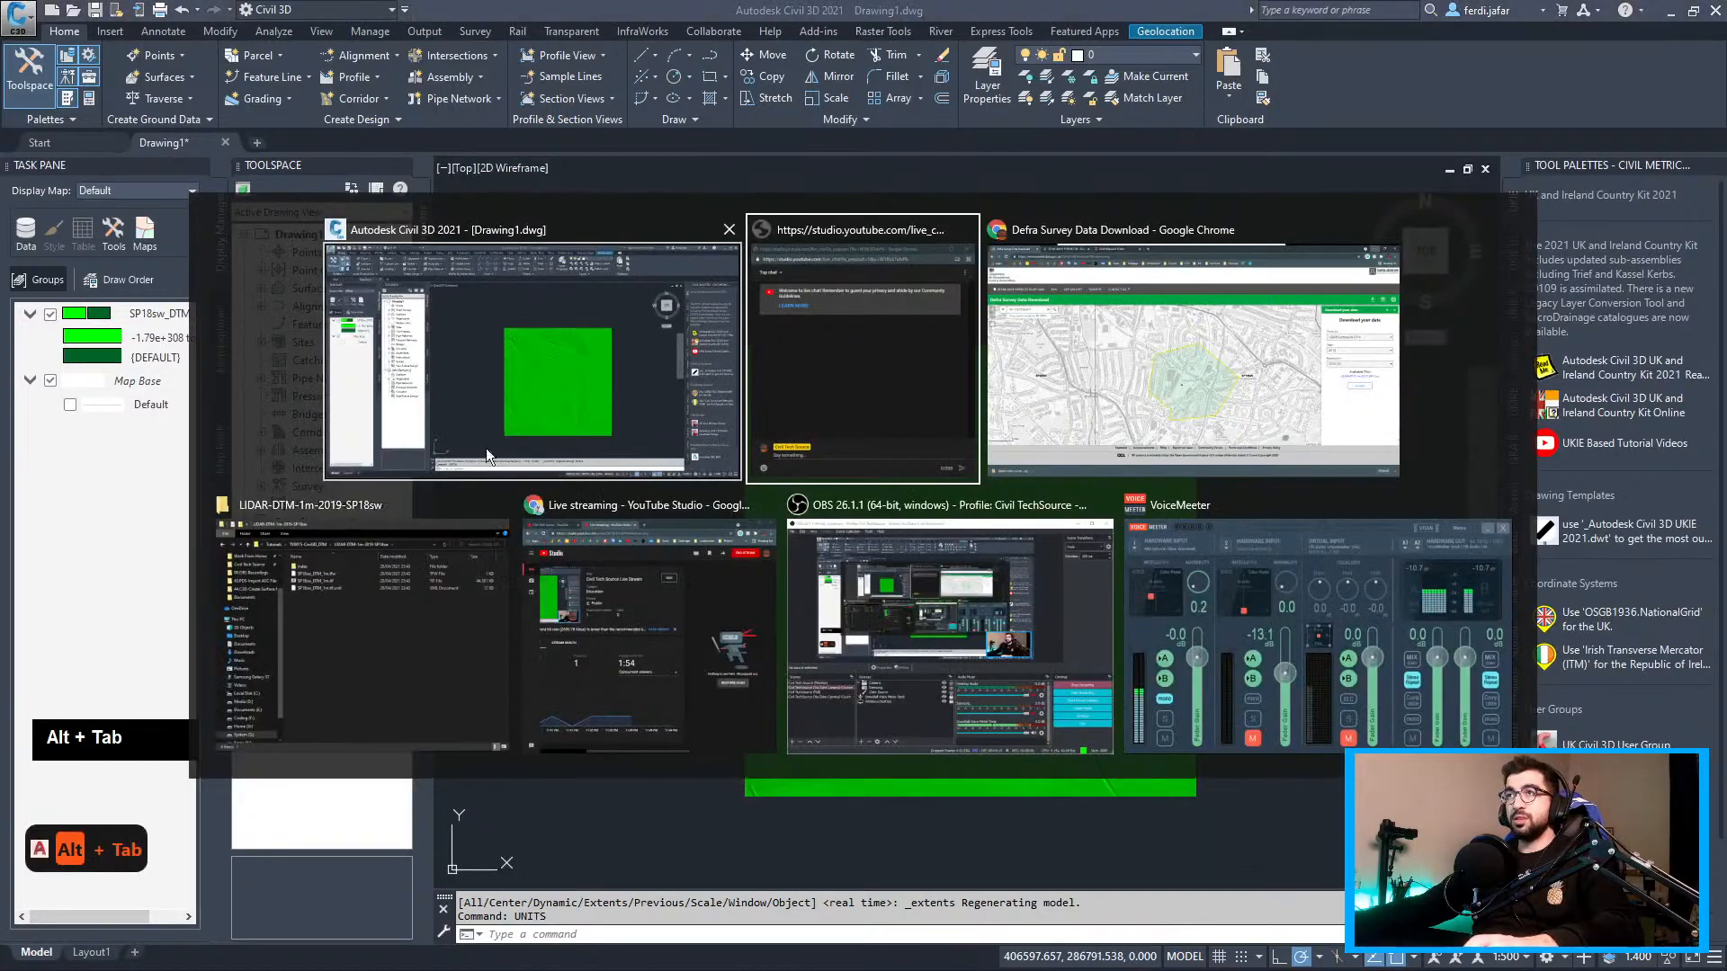
{"action": "left_click", "coordinate": [1209, 394], "text": "alt"}
{"action": "left_click", "coordinate": [323, 14]}
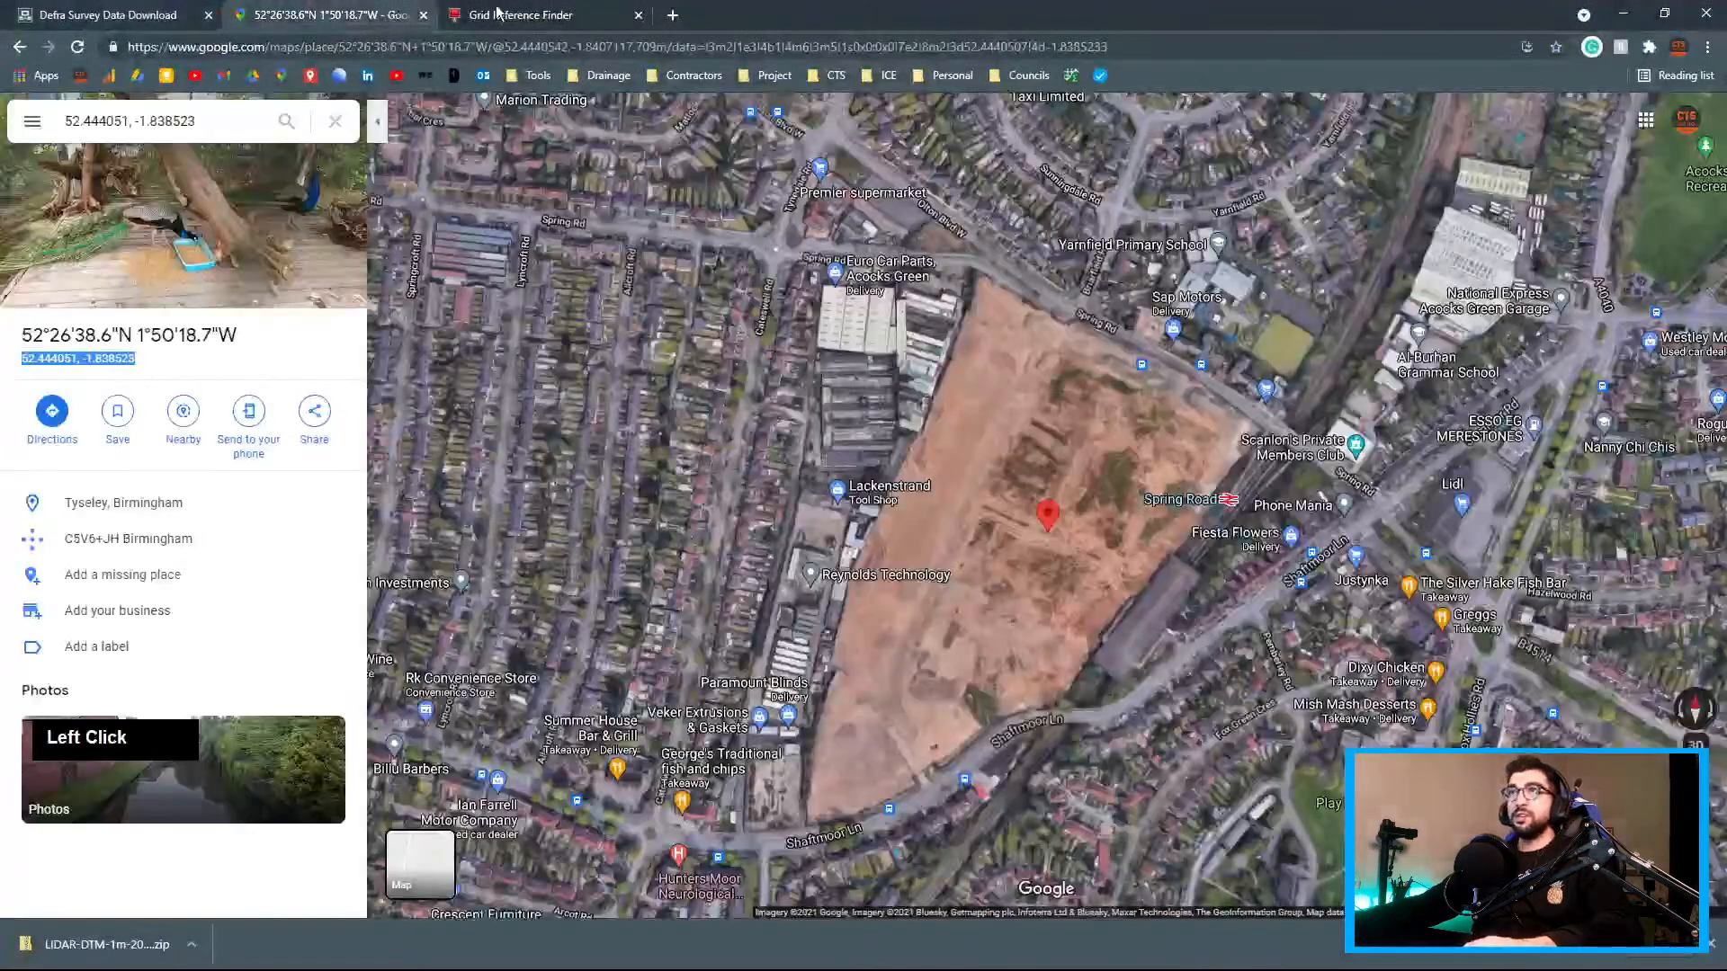
{"action": "double_click", "coordinate": [791, 329]}
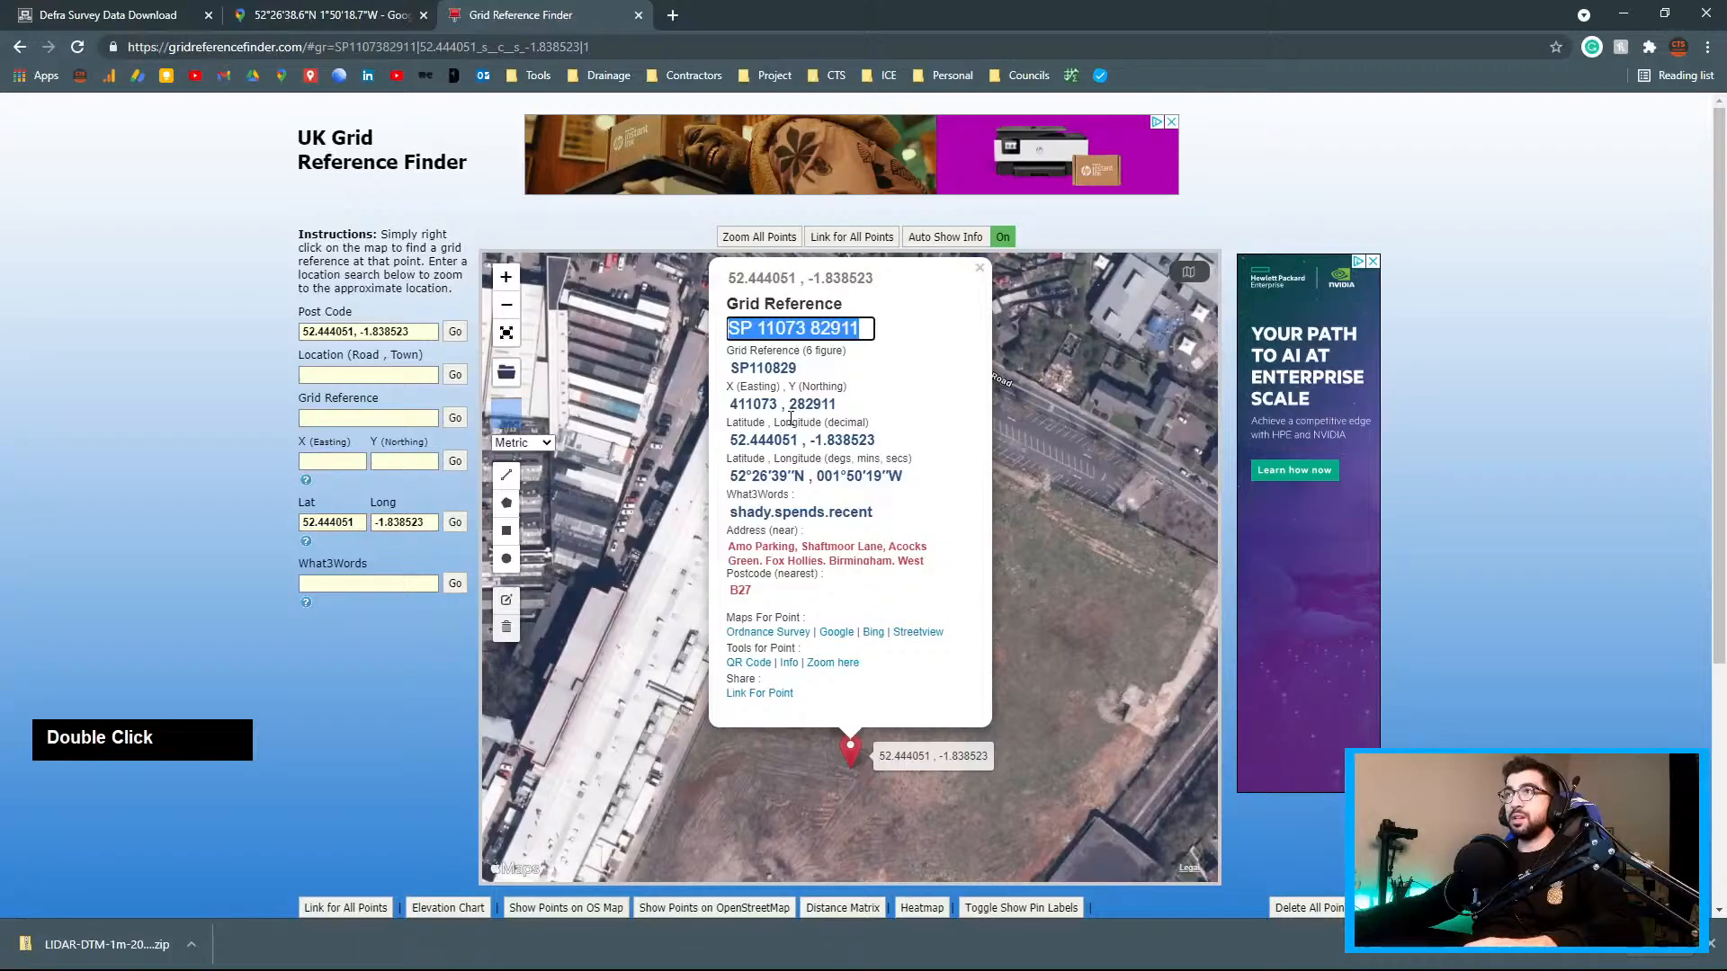
{"action": "left_click", "coordinate": [790, 407]}
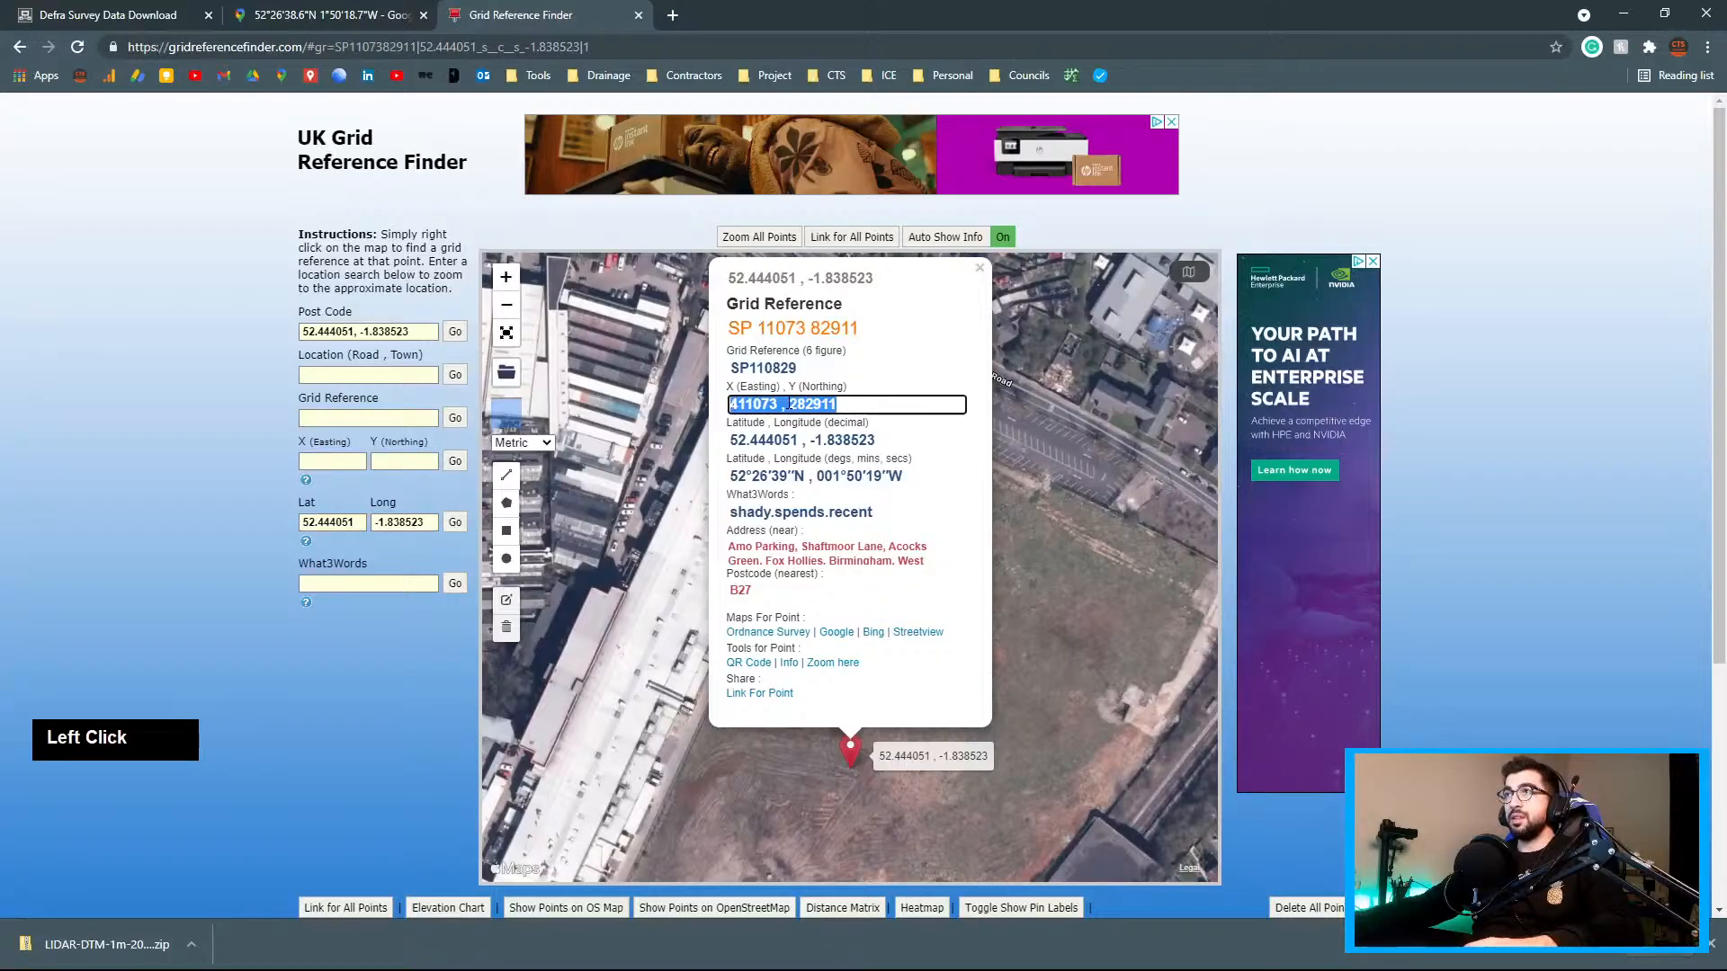
{"action": "key", "text": "ctrl+c"}
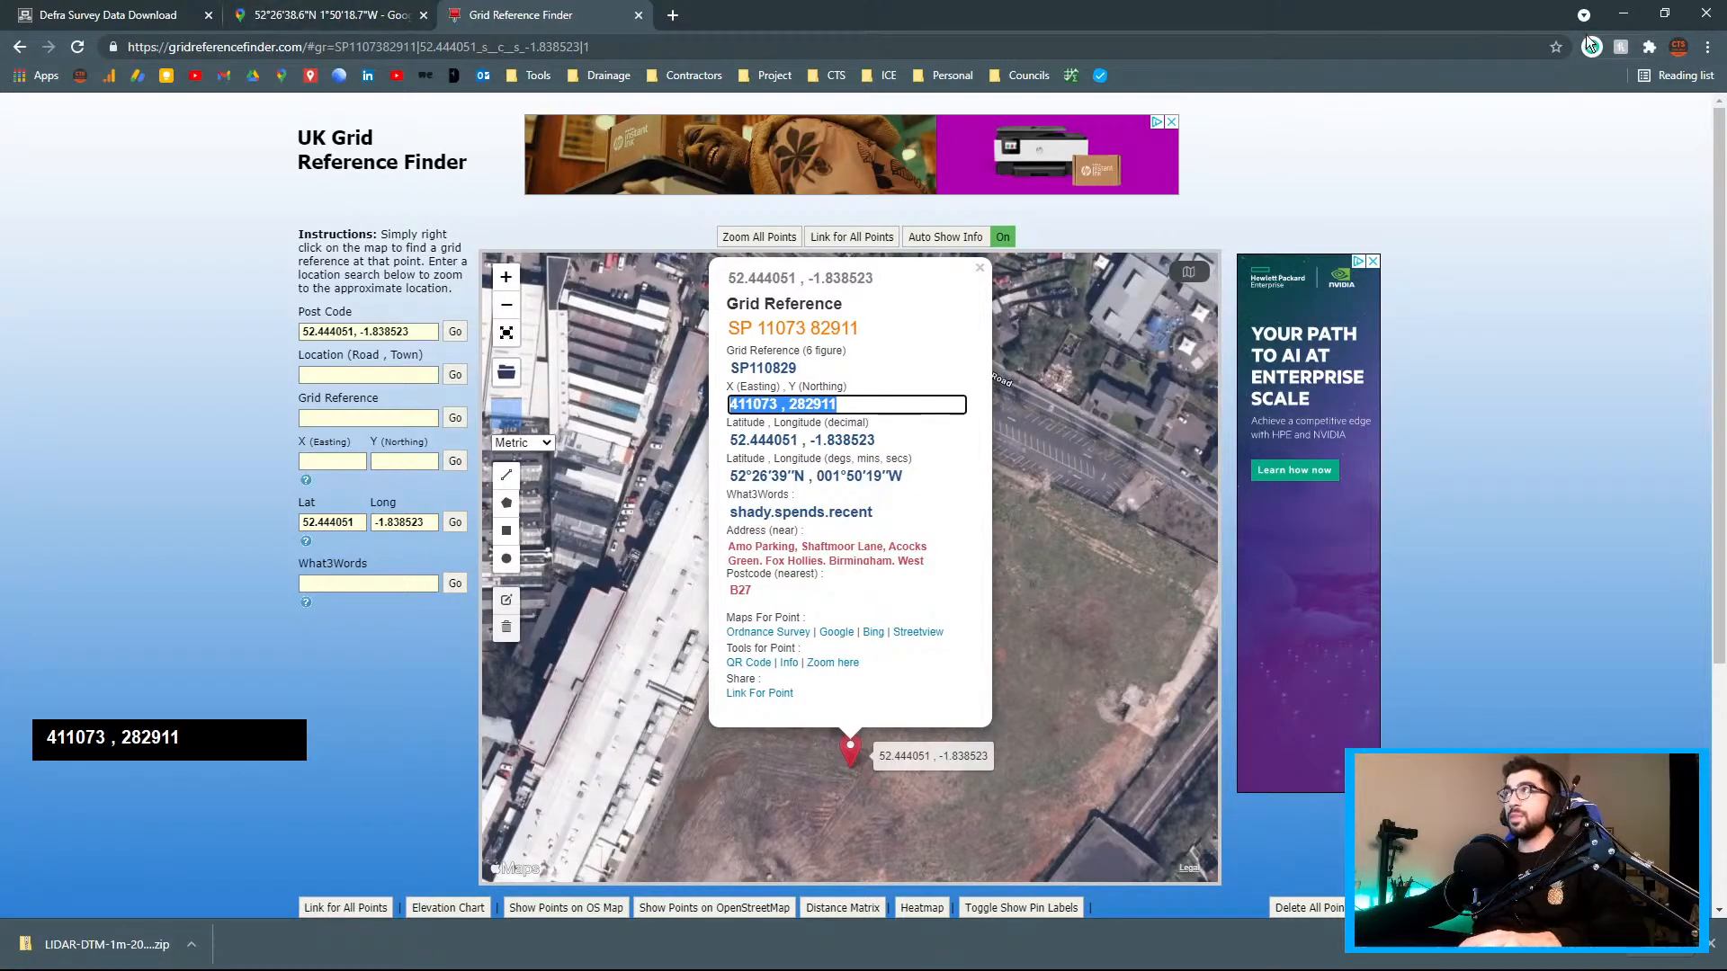
{"action": "left_click", "coordinate": [1622, 20]}
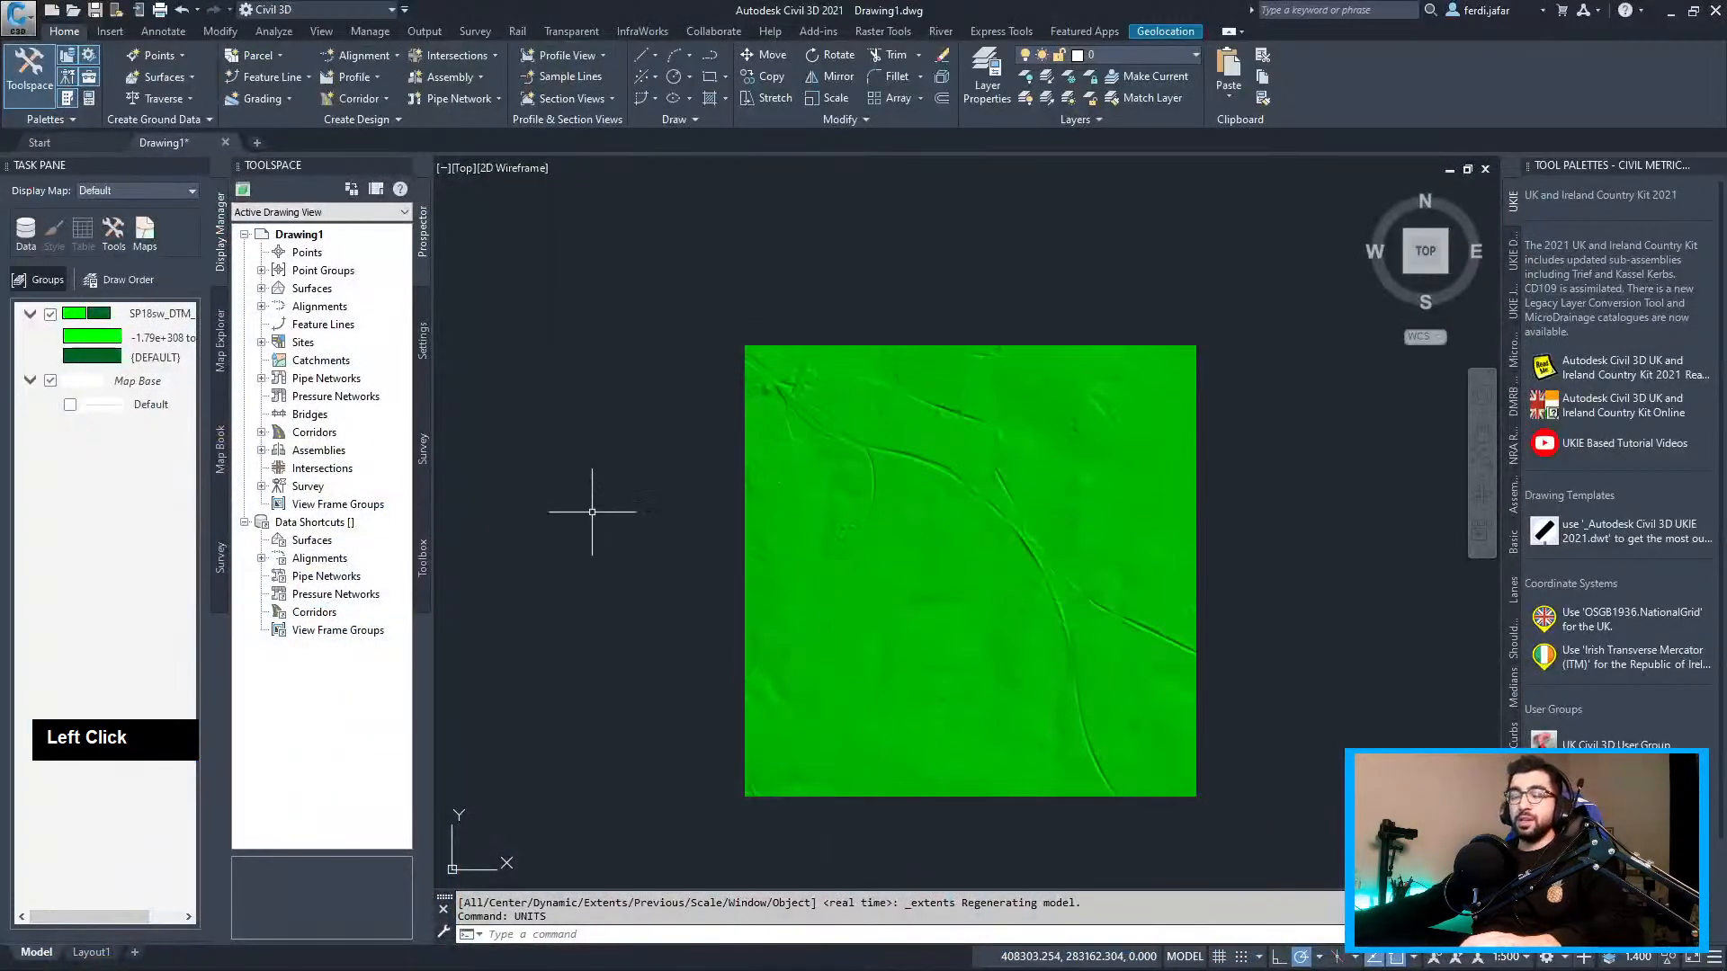
Place a point at easting 411073, northing 282911 with the POINT command
{"action": "type", "text": "point"}
{"action": "key", "text": "Return"}
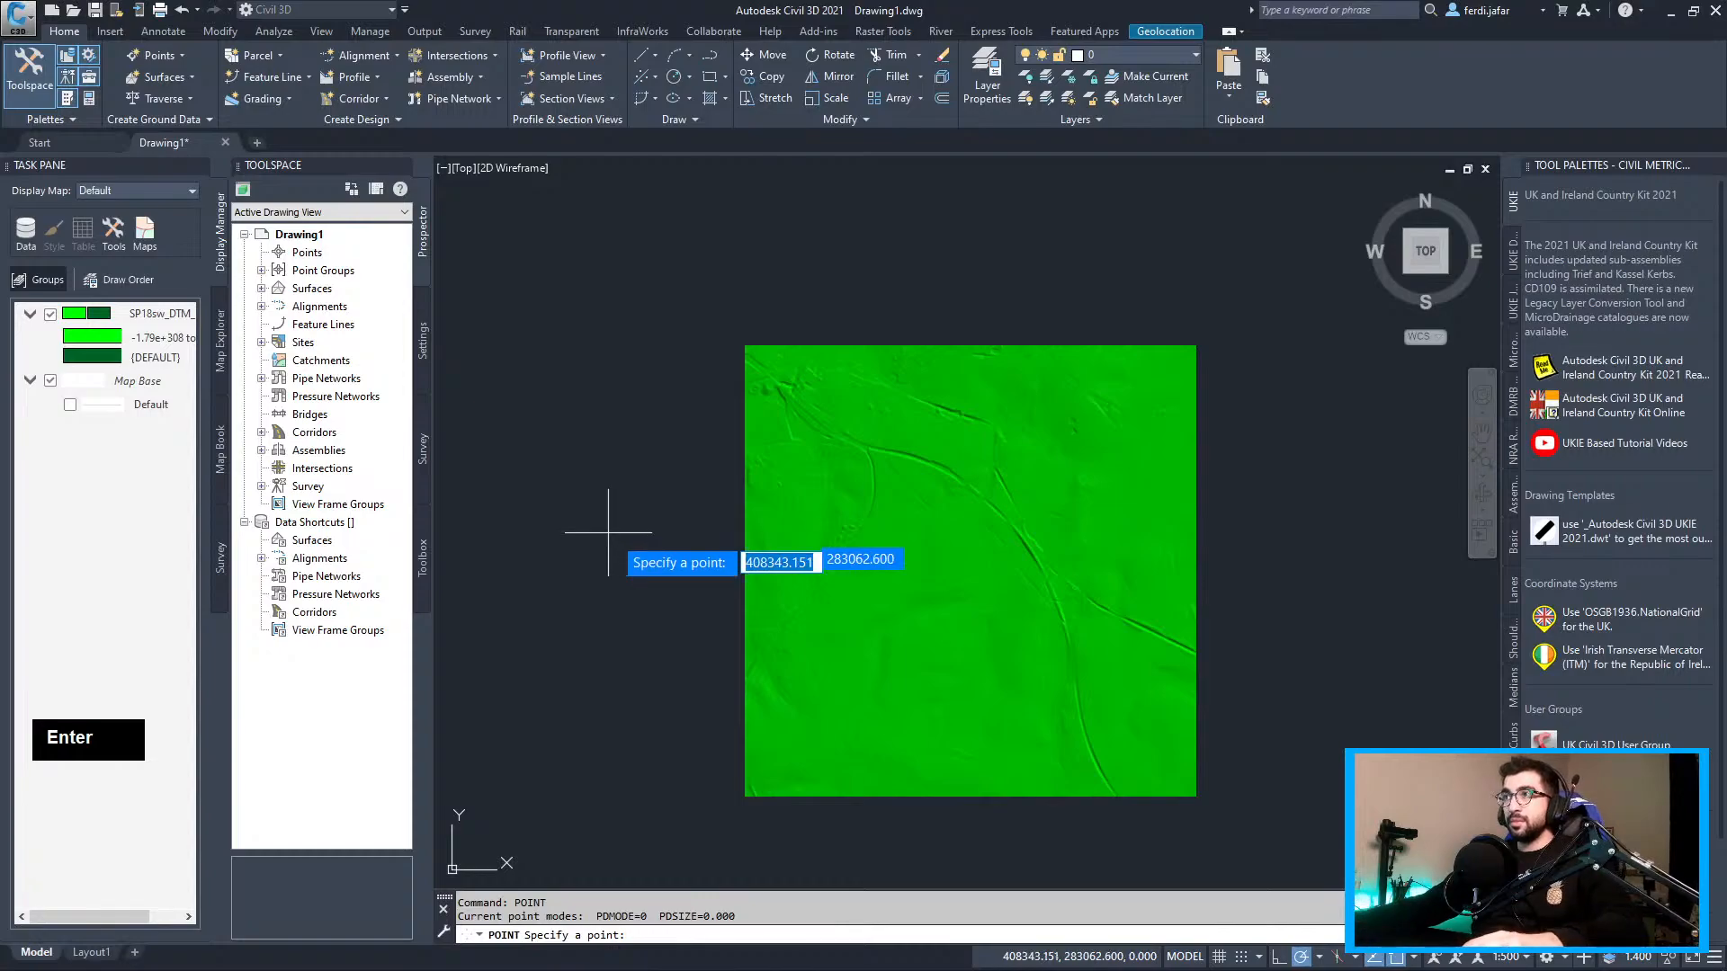
{"action": "type", "text": "411073 , 282911"}
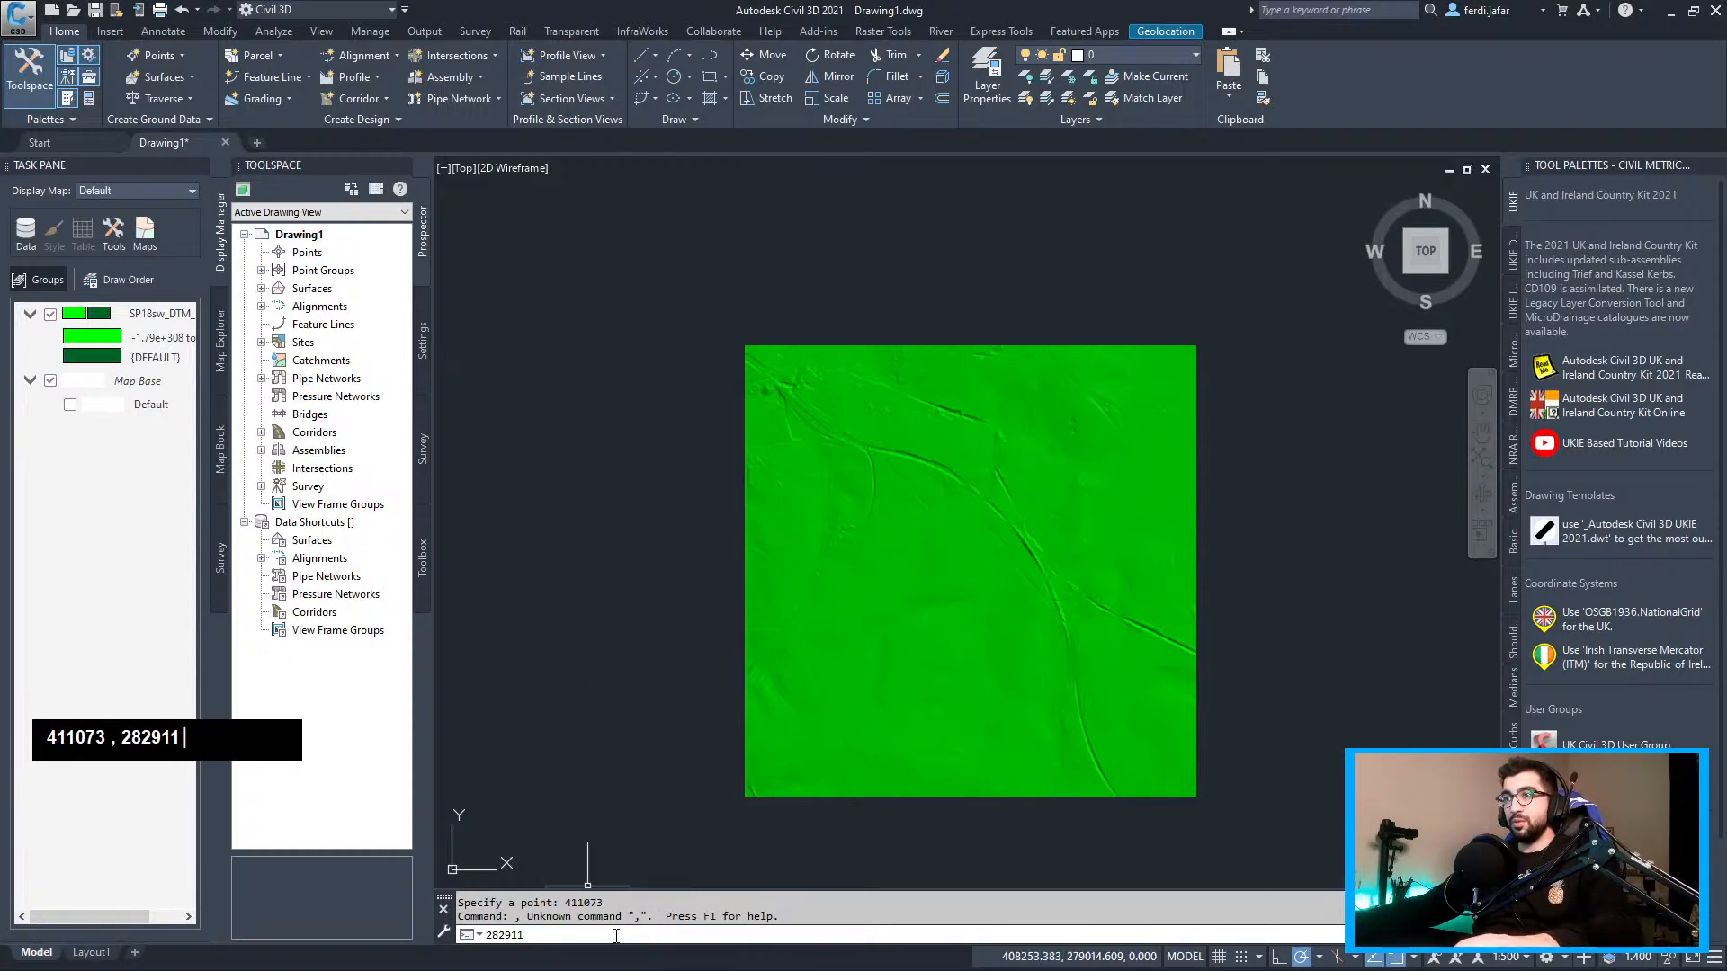
{"action": "key", "text": "F2"}
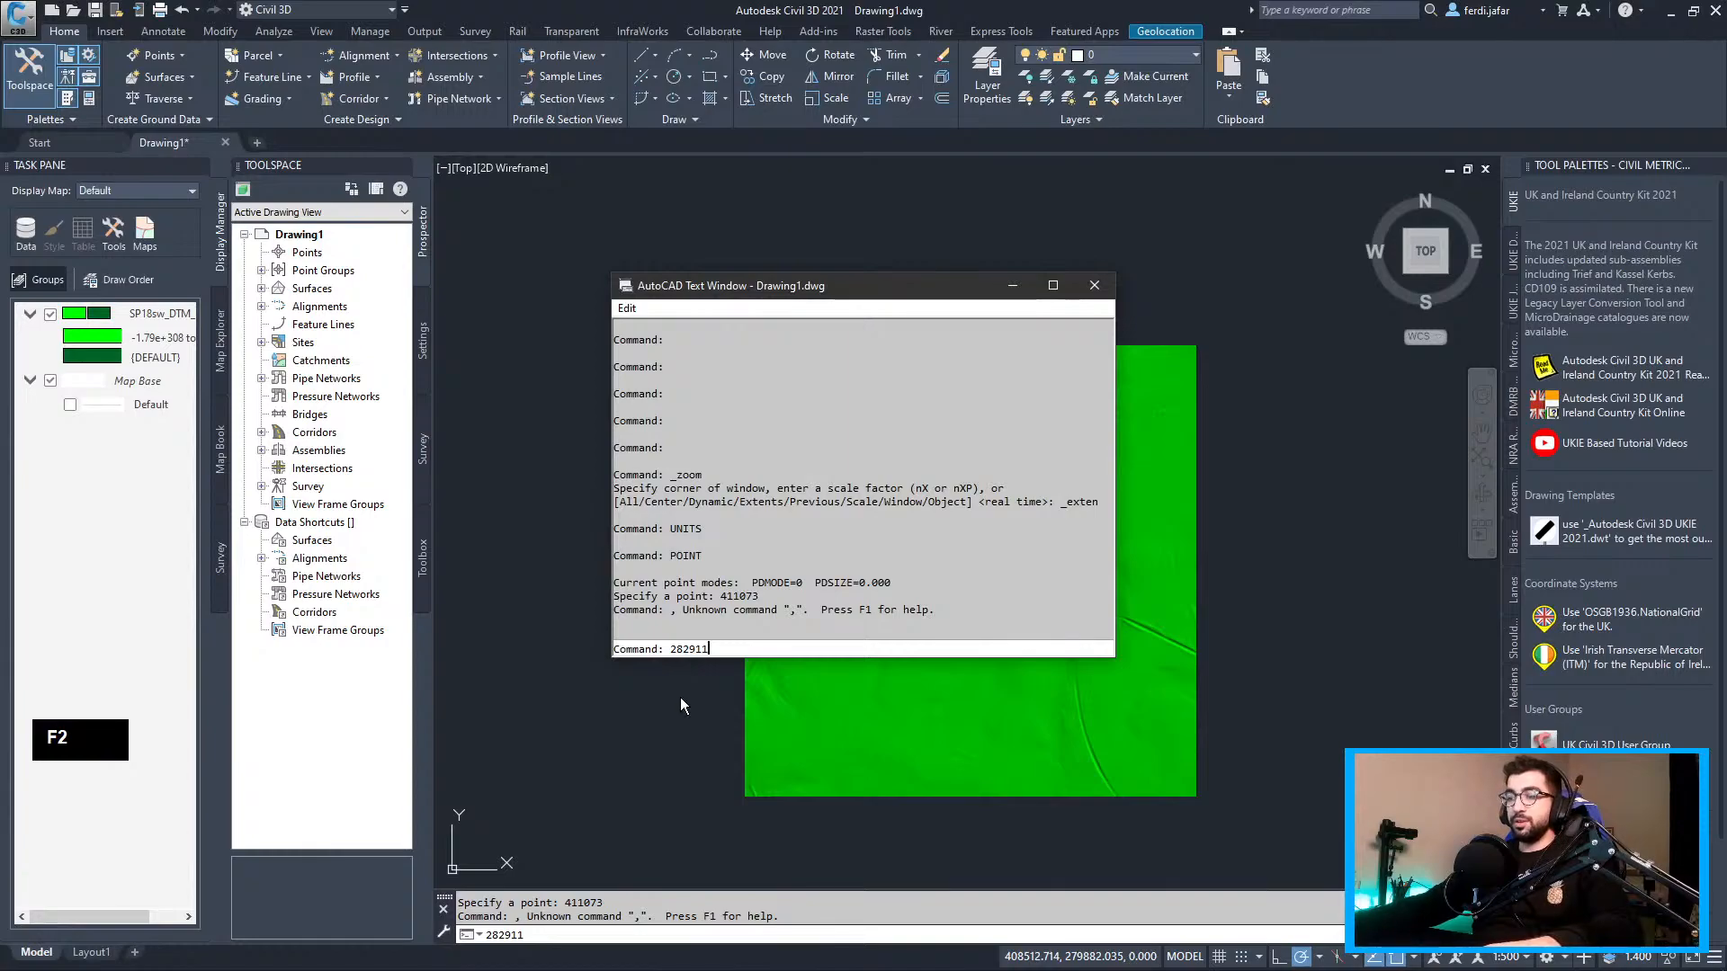
{"action": "key", "text": "BackSpace"}
{"action": "key", "text": "BackSpace"}
{"action": "key", "text": "BackSpace"}
{"action": "key", "text": "BackSpace"}
{"action": "key", "text": "BackSpace"}
{"action": "key", "text": "BackSpace"}
{"action": "key", "text": "BackSpace"}
{"action": "key", "text": "BackSpace"}
{"action": "key", "text": "BackSpace"}
{"action": "key", "text": "BackSpace"}
{"action": "key", "text": "ctrl+v"}
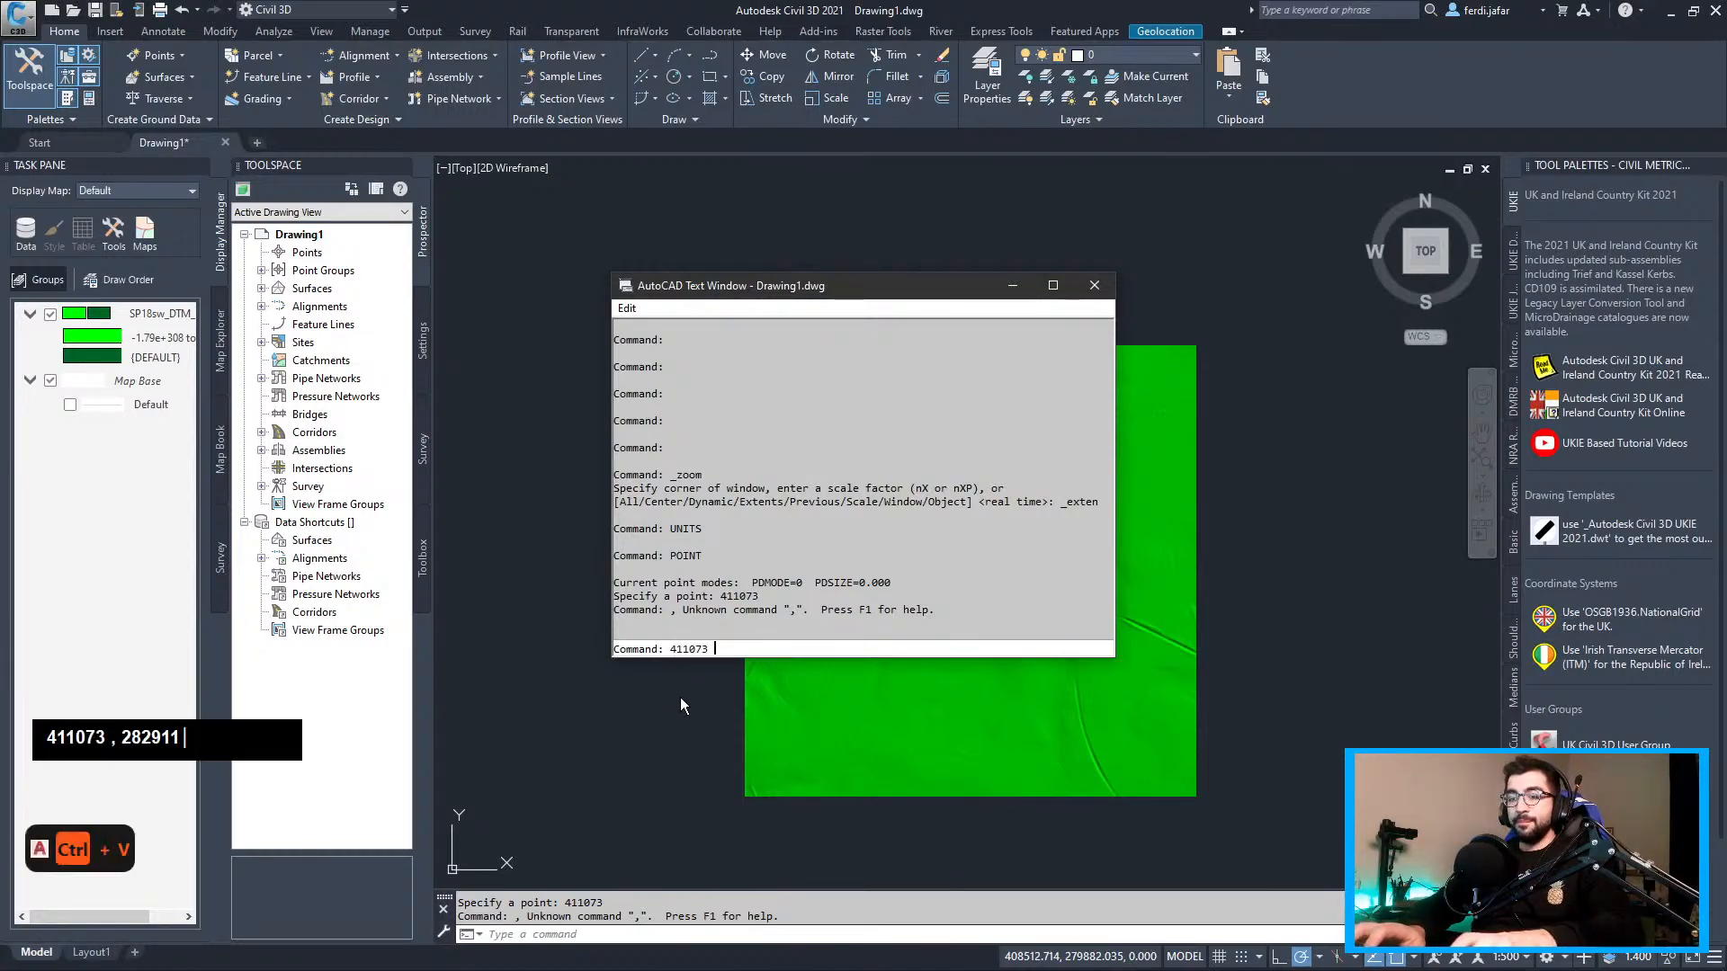
{"action": "key", "text": "Return"}
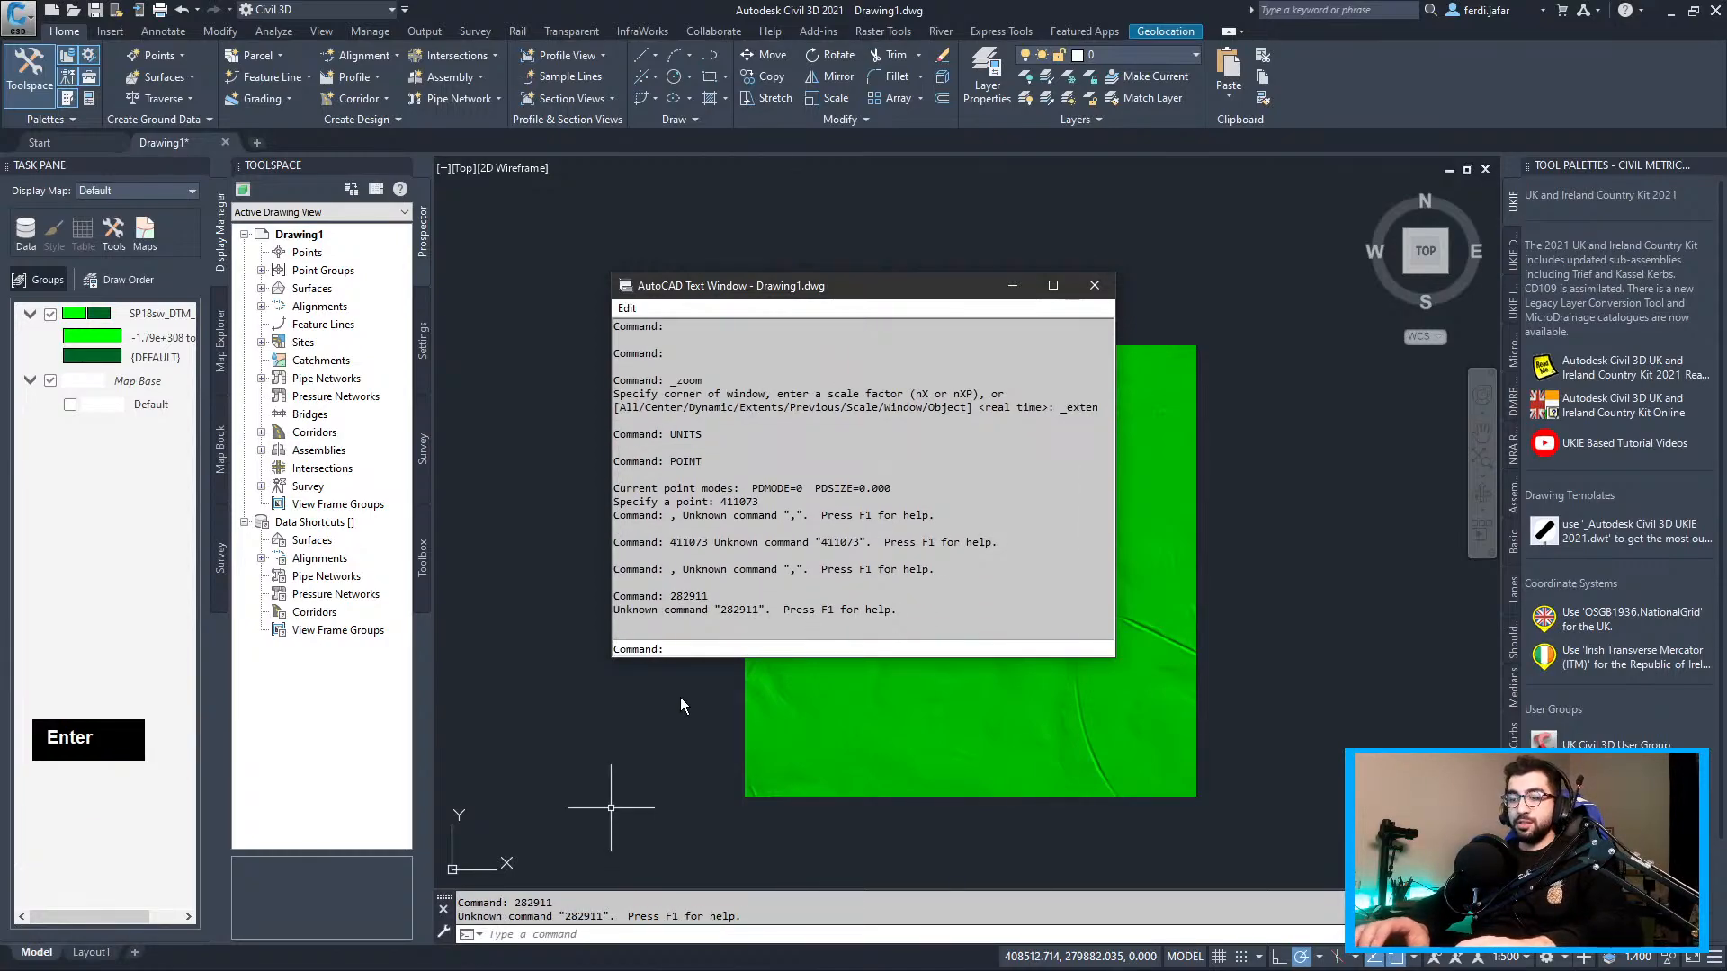
{"action": "type", "text": "point"}
{"action": "key", "text": "Return"}
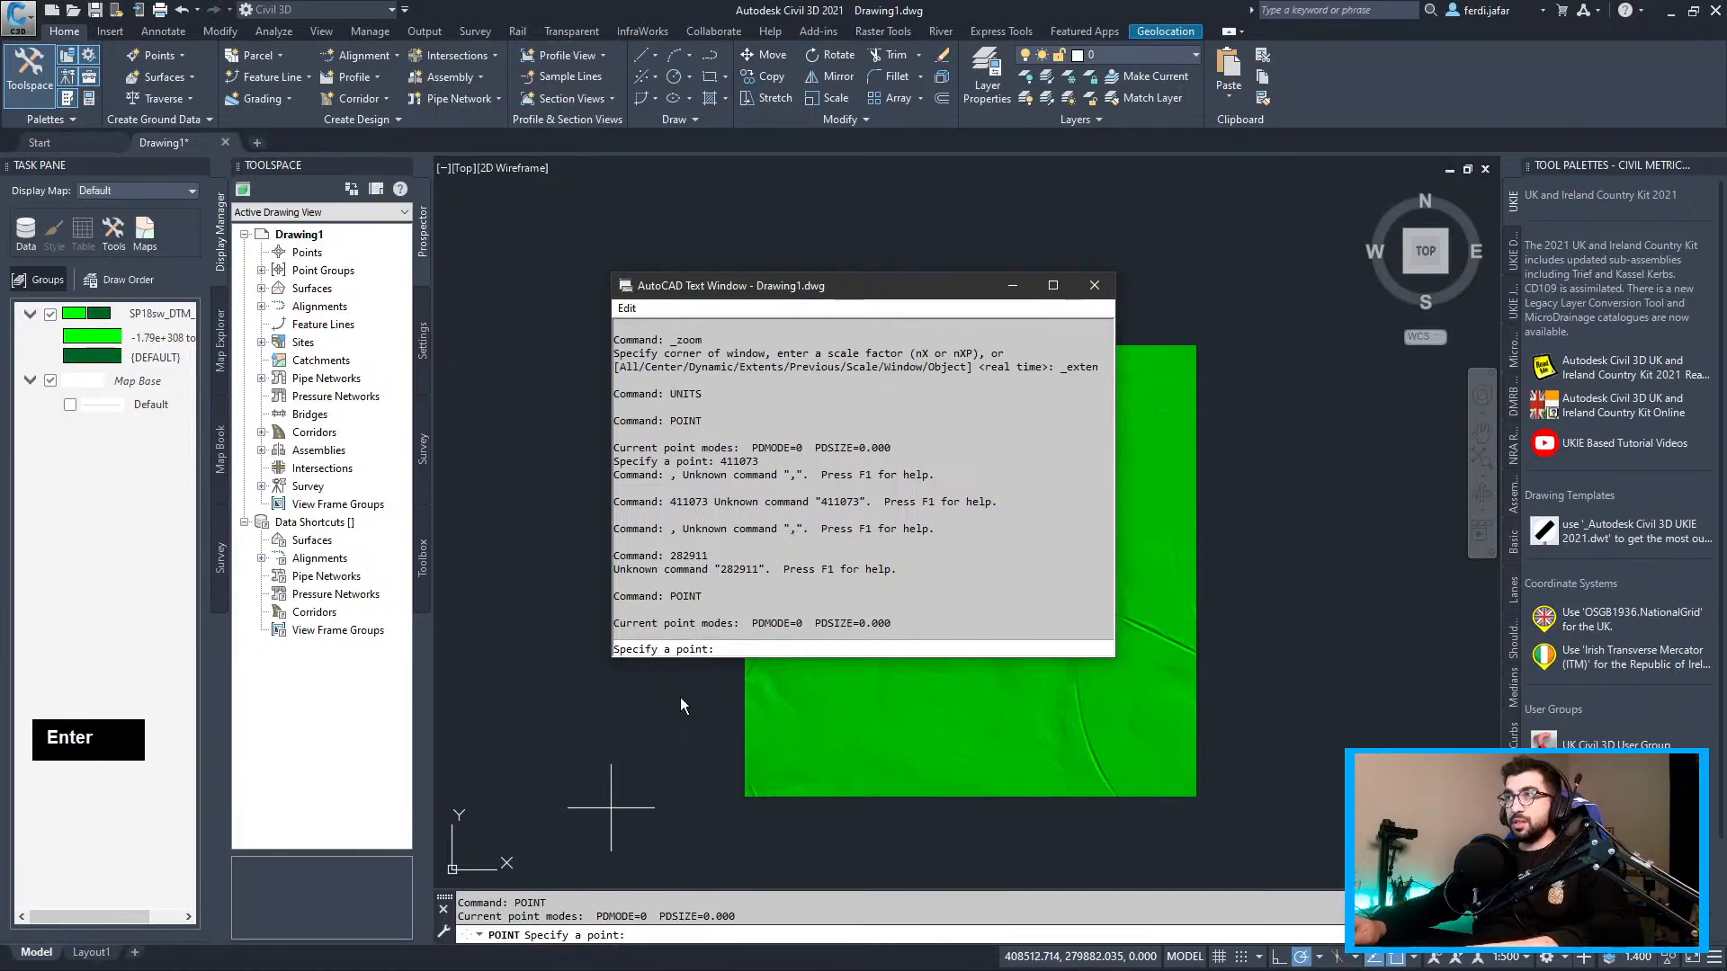
{"action": "type", "text": "411073"}
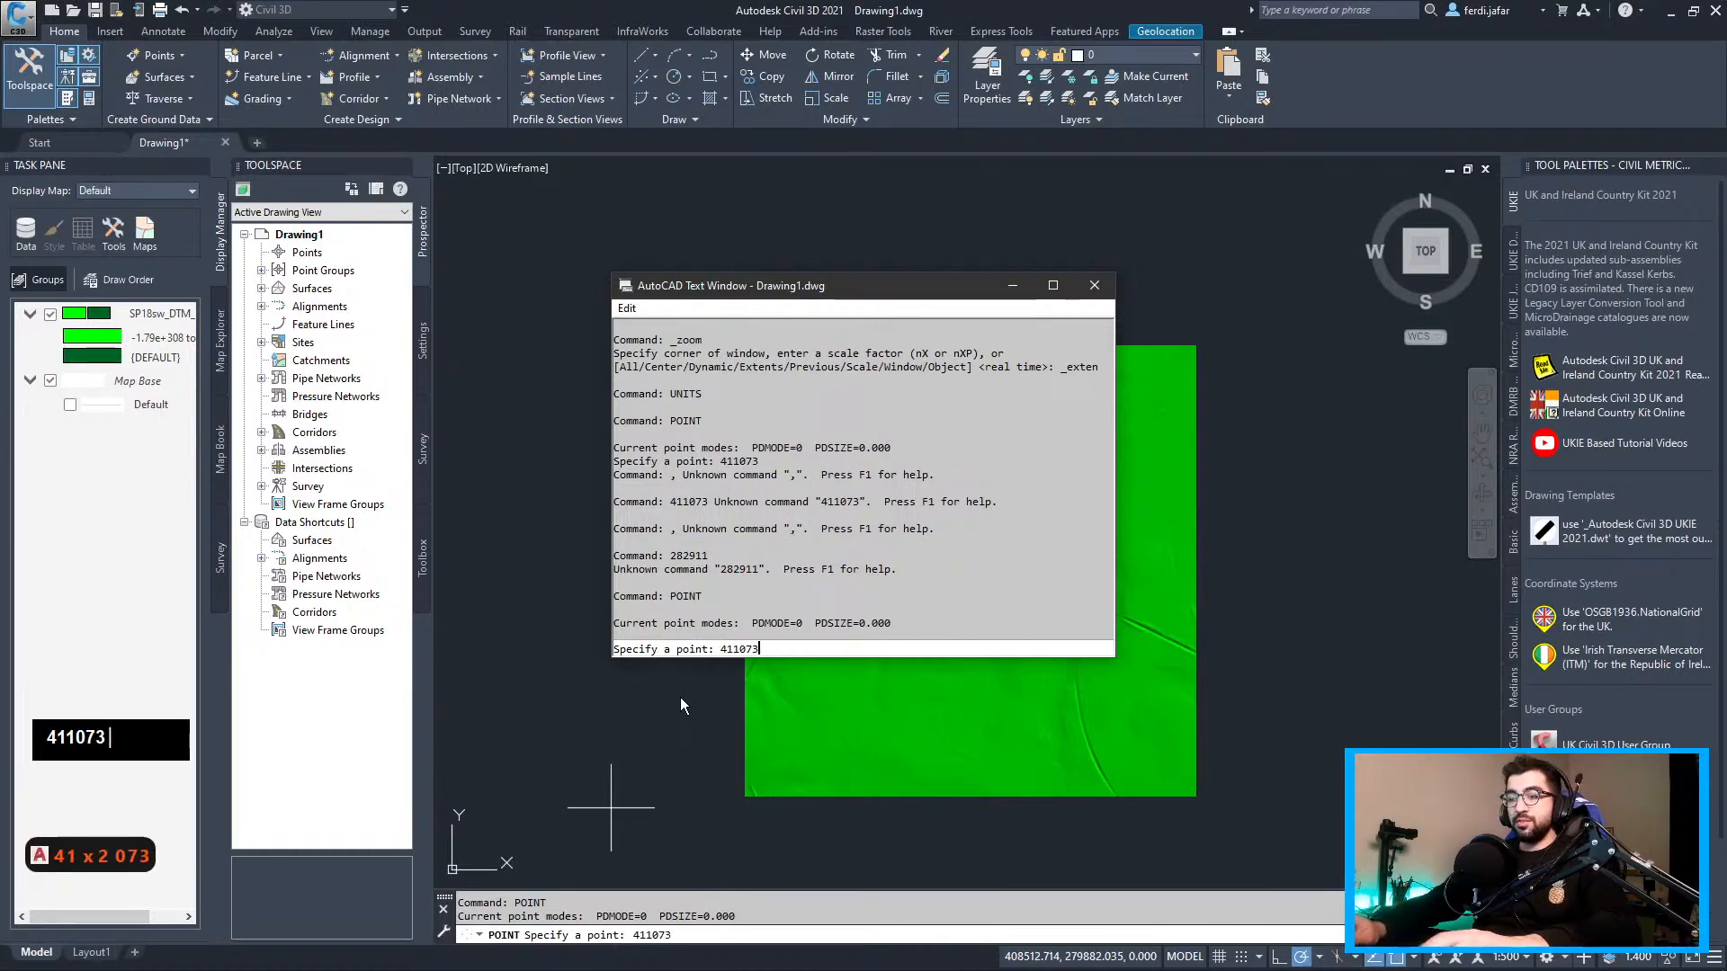
{"action": "type", "text": ",282911"}
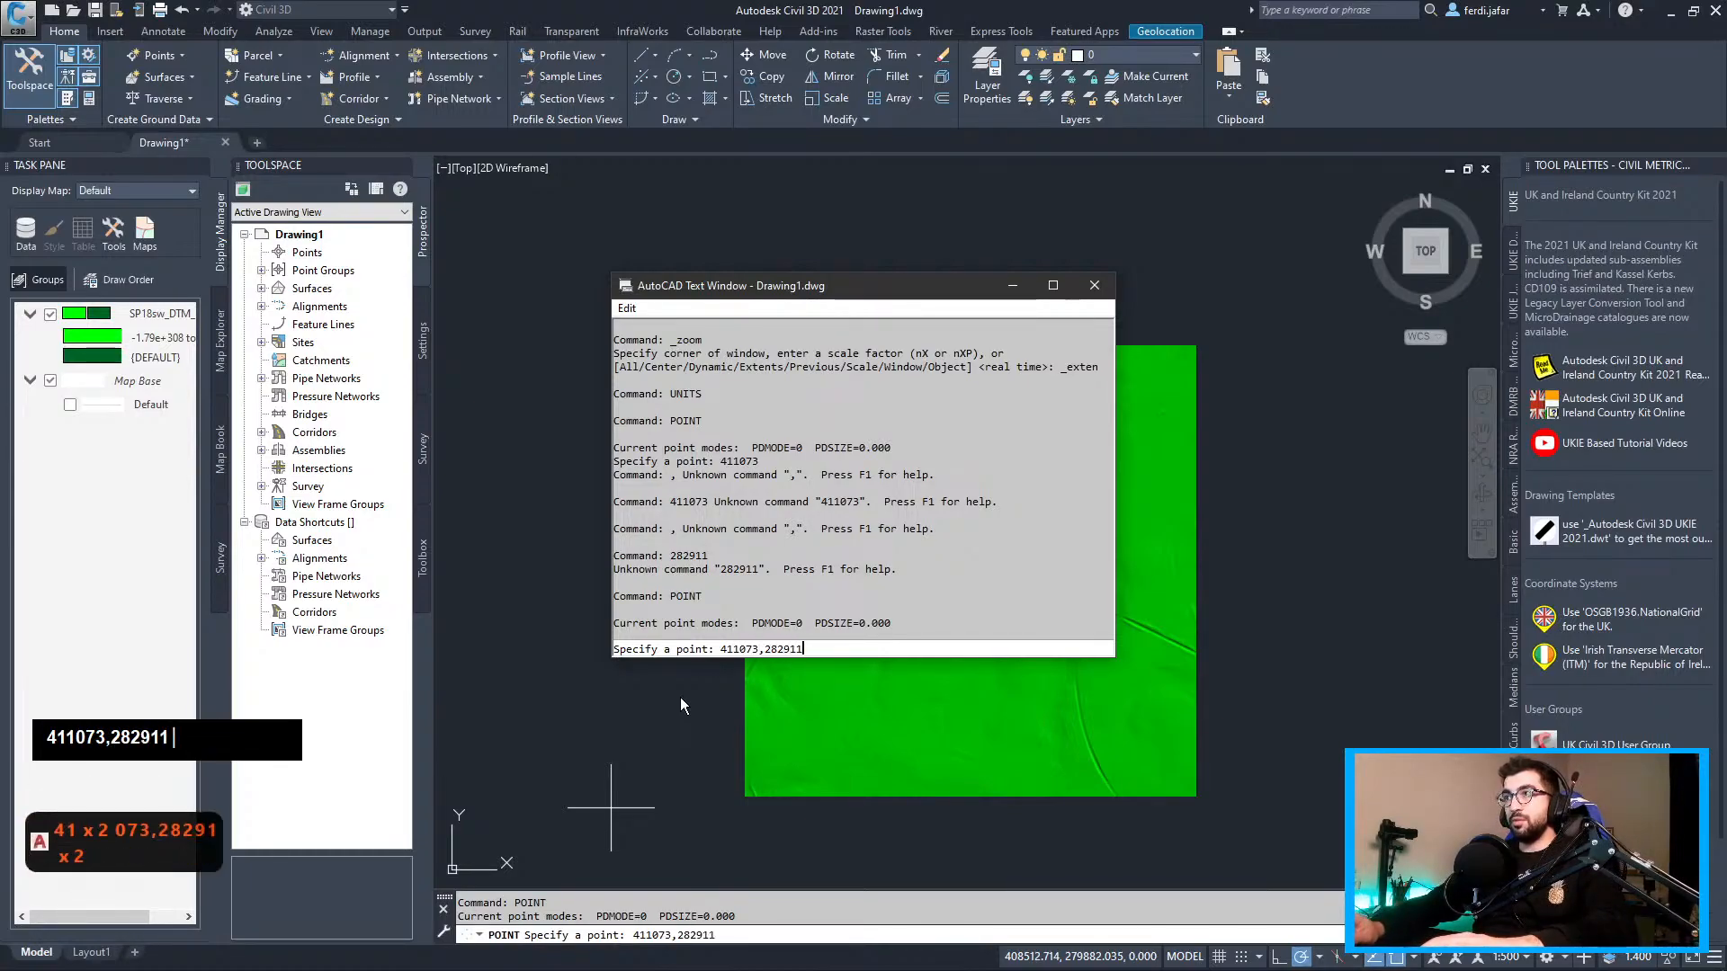
{"action": "key", "text": "Return"}
Select the new point, zoom in around it, and start PTYPE for its marker style
{"action": "left_click", "coordinate": [1094, 286]}
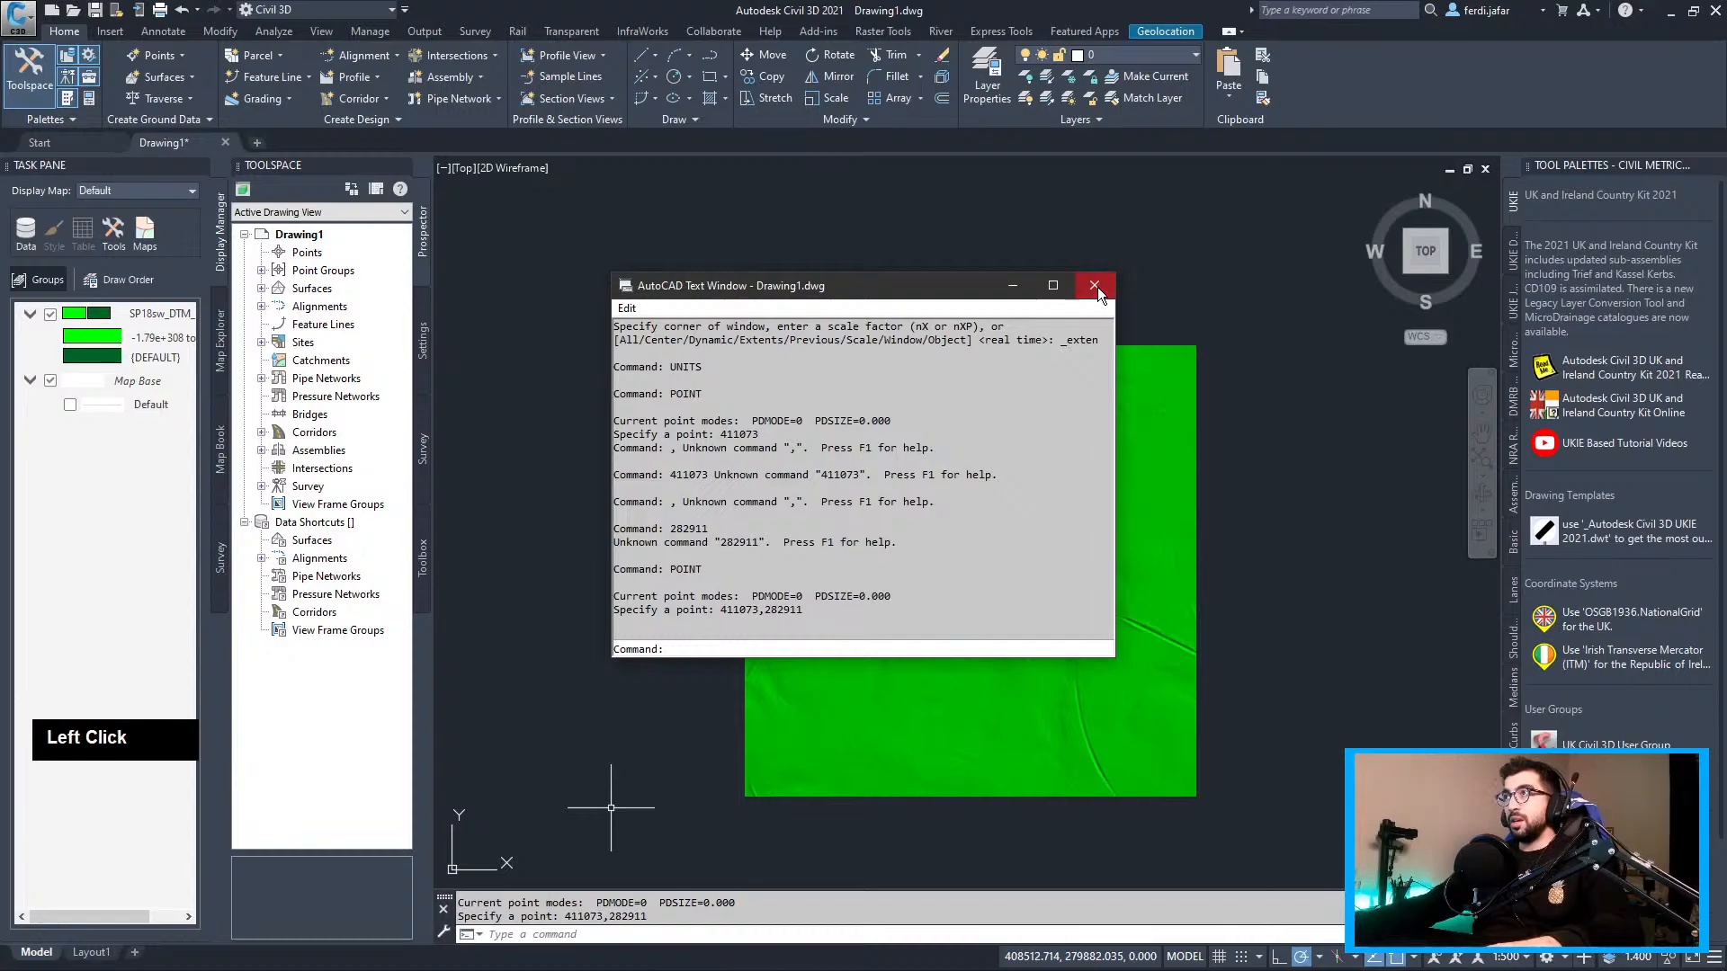
{"action": "left_click", "coordinate": [664, 423]}
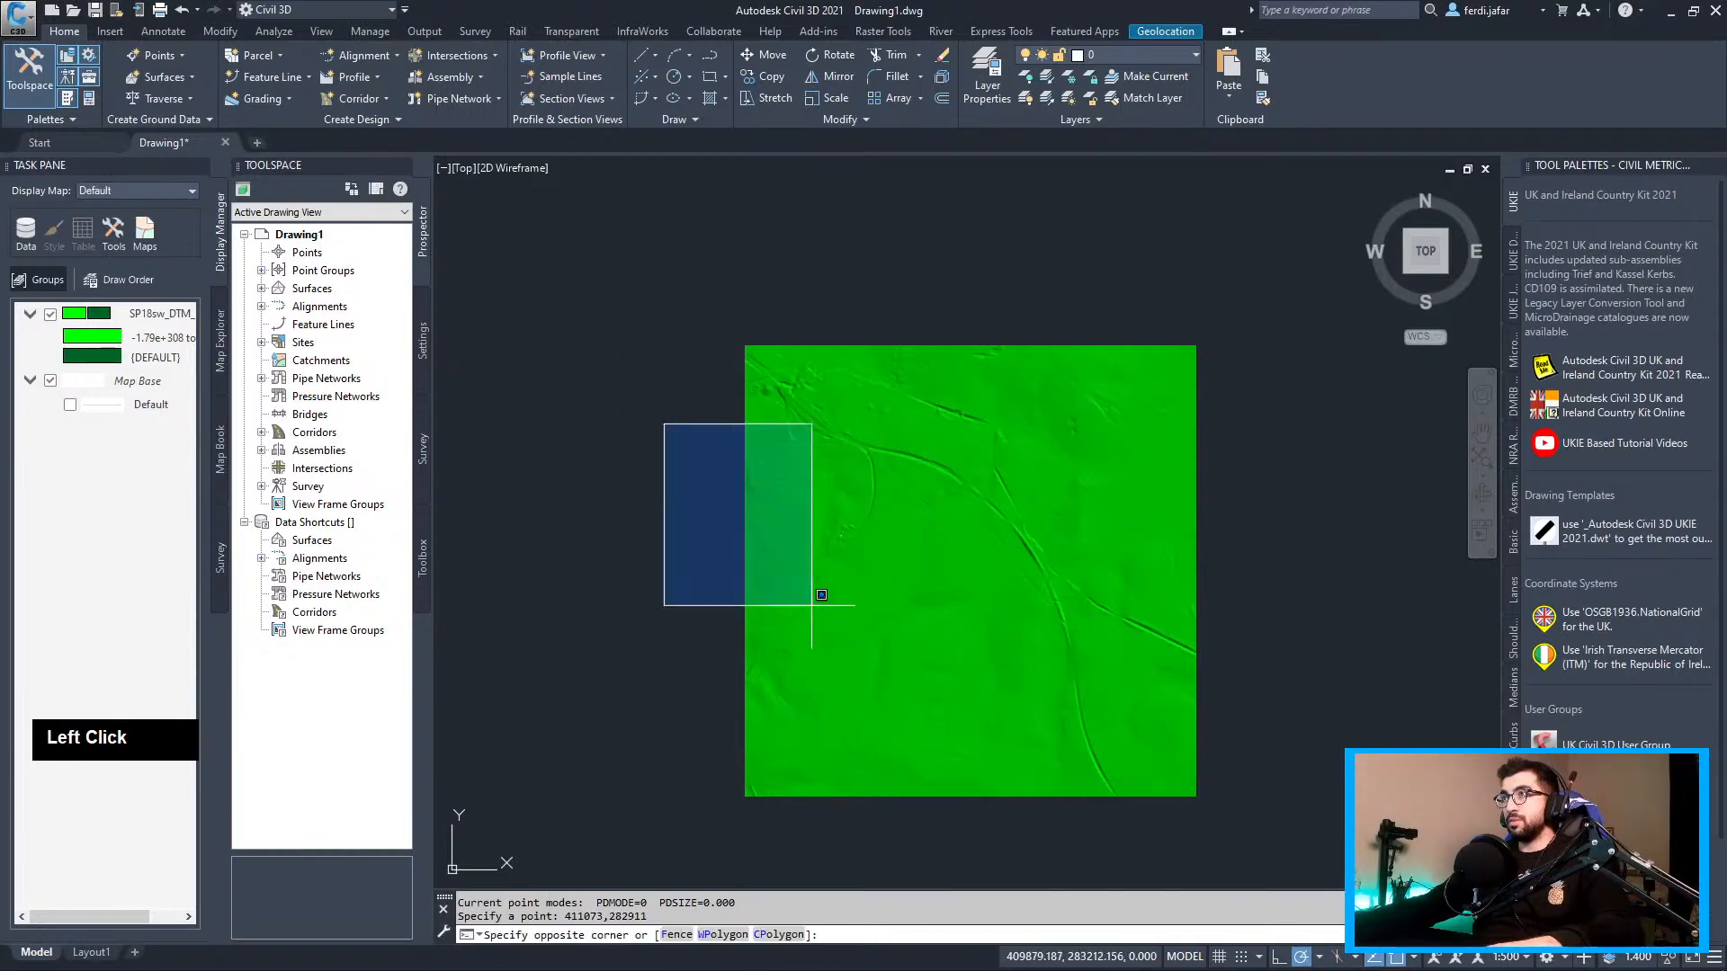
{"action": "left_click", "coordinate": [1246, 838]}
{"action": "scroll", "coordinate": [845, 540], "scroll_direction": "up", "scroll_amount": 5}
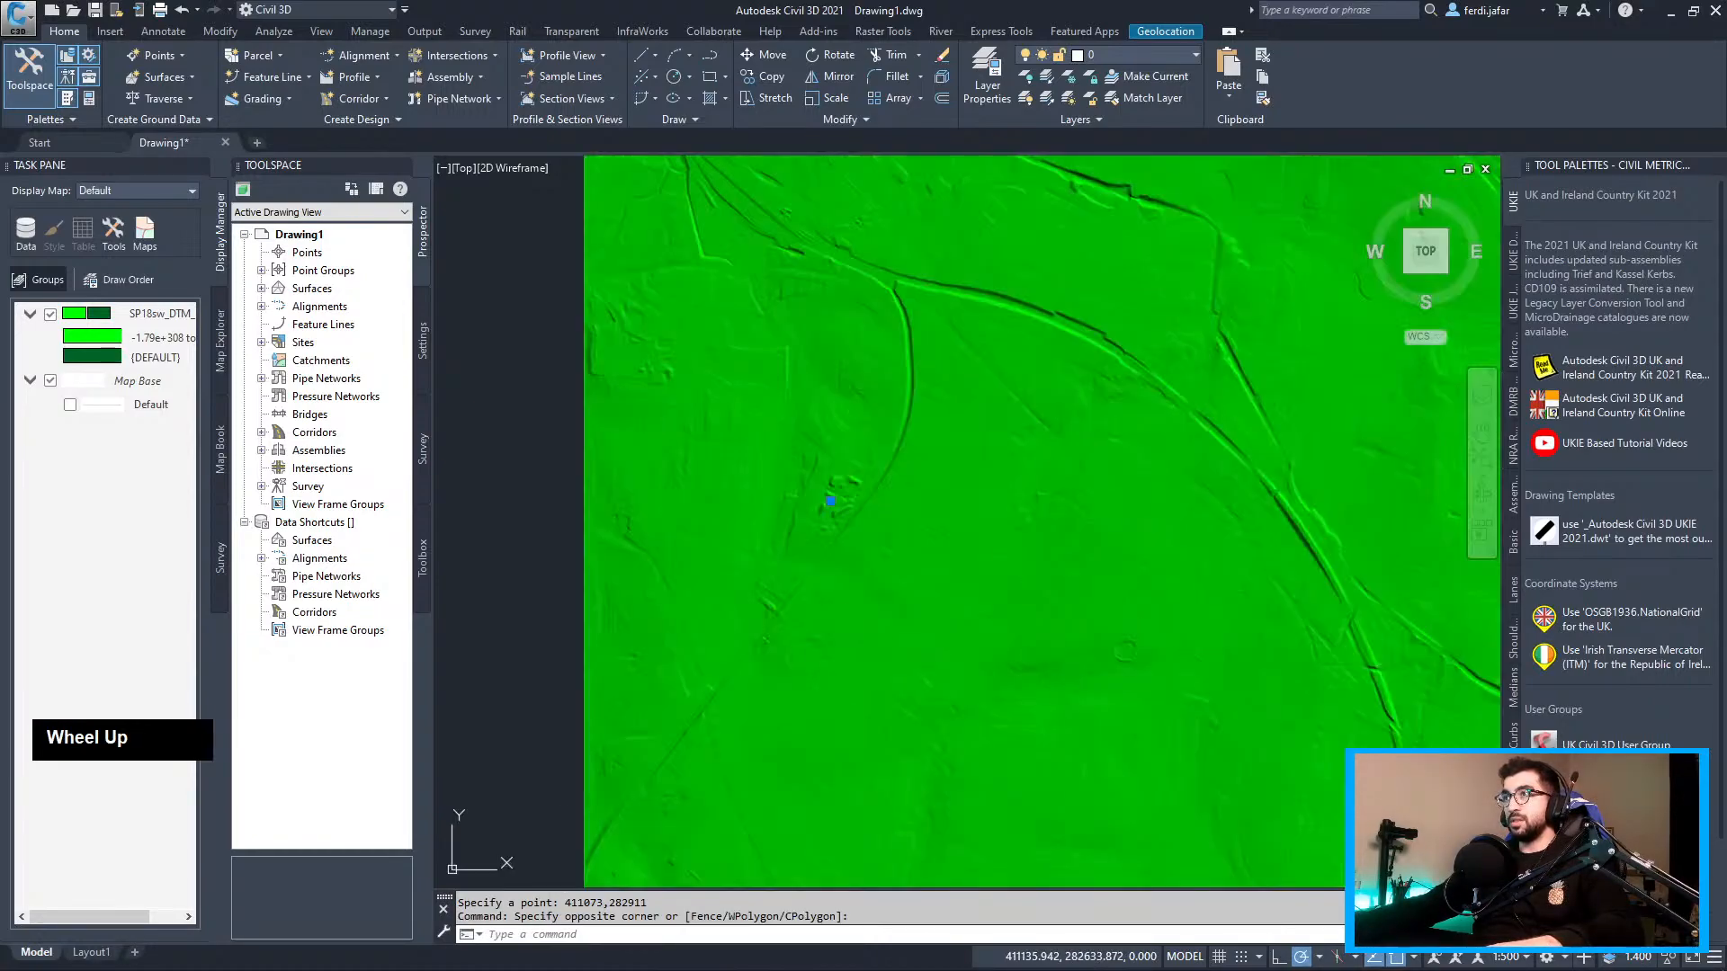
{"action": "scroll", "coordinate": [868, 450], "scroll_direction": "down", "scroll_amount": 1}
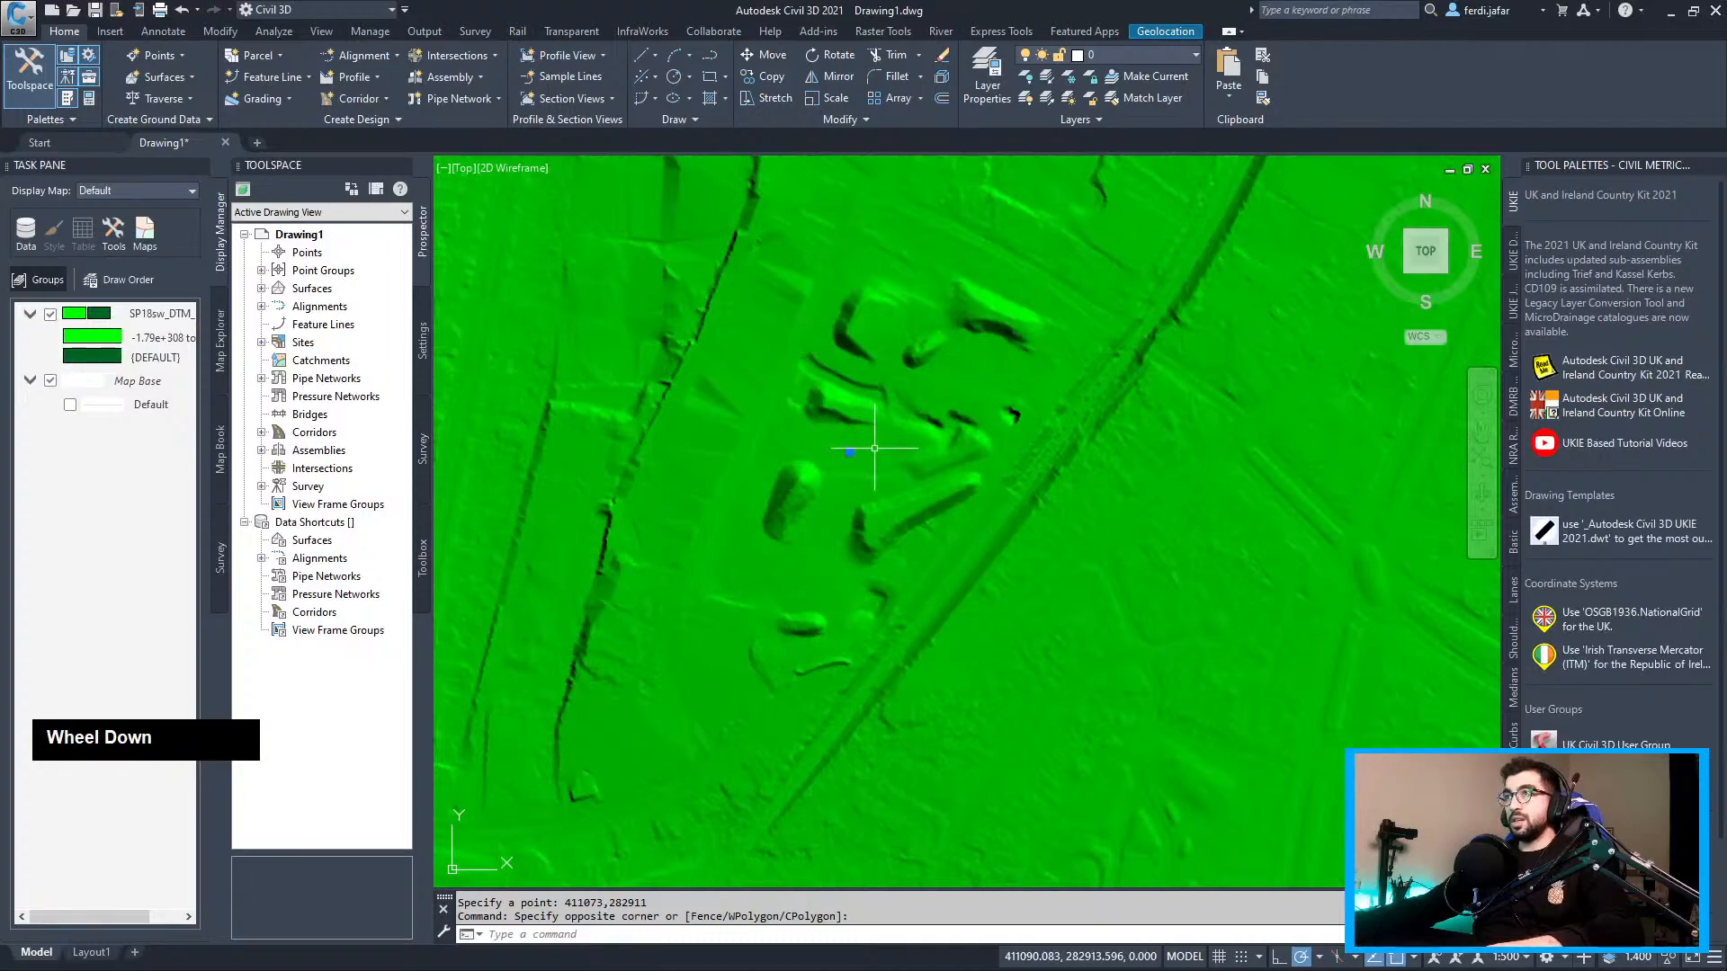
{"action": "type", "text": "ptype"}
{"action": "key", "text": "Return"}
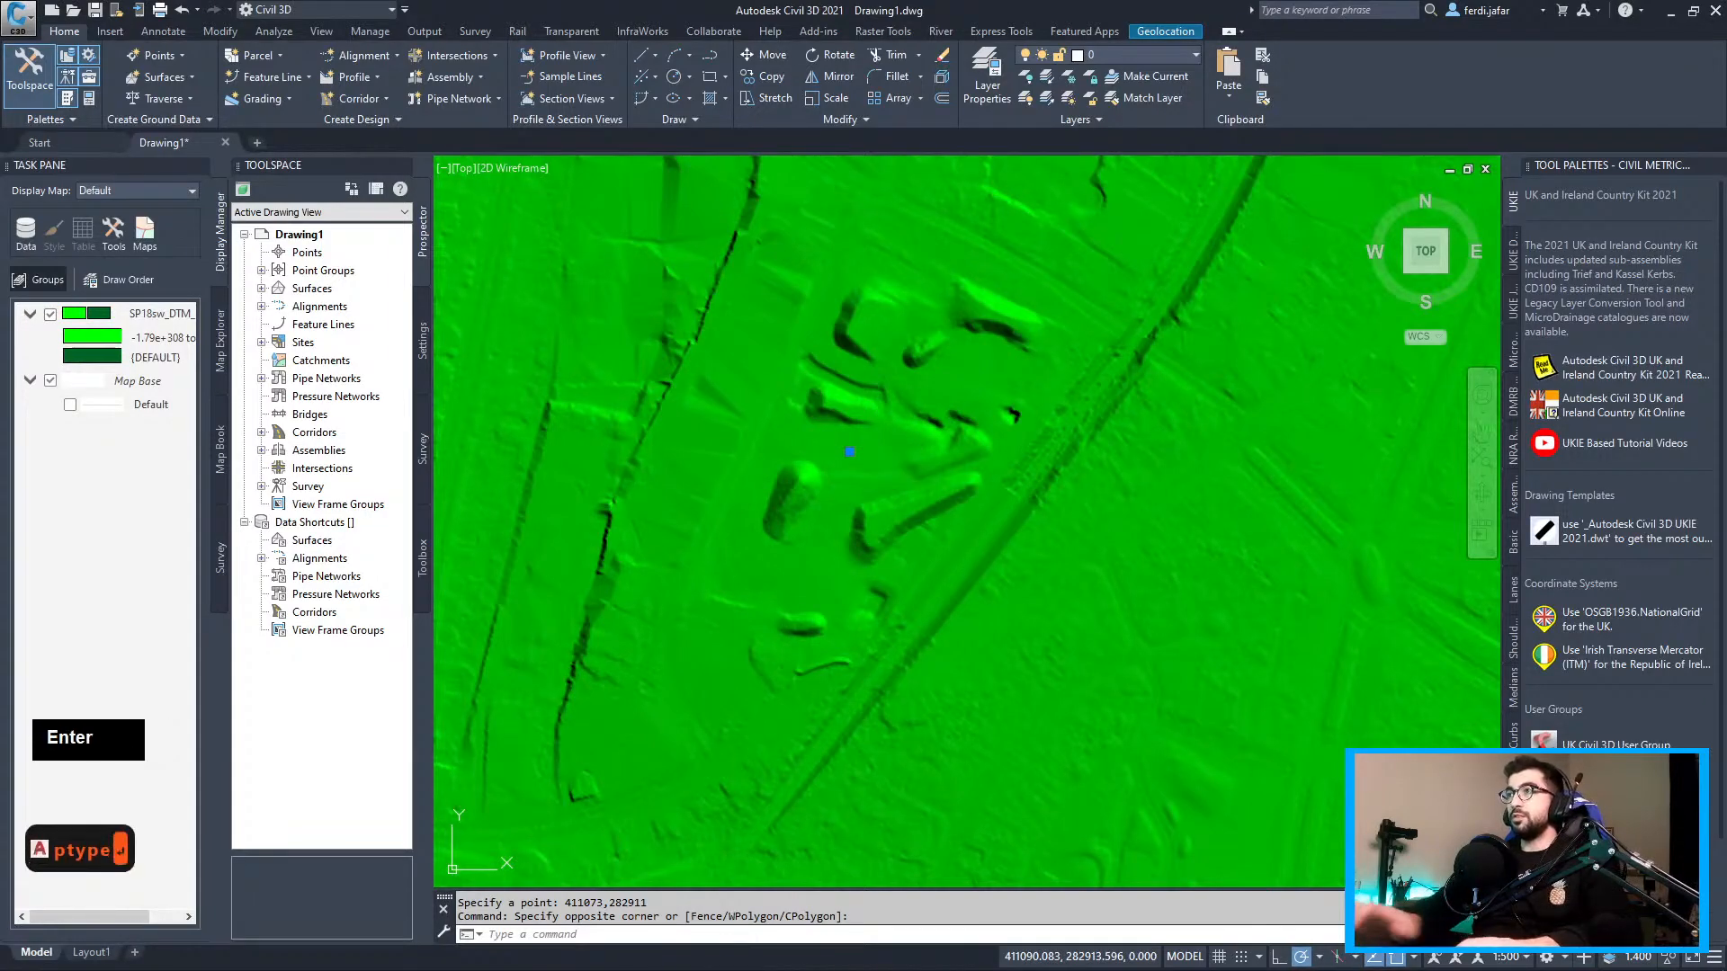
Set the point marker to the circled-cross style at size 10
{"action": "double_click", "coordinate": [870, 533]}
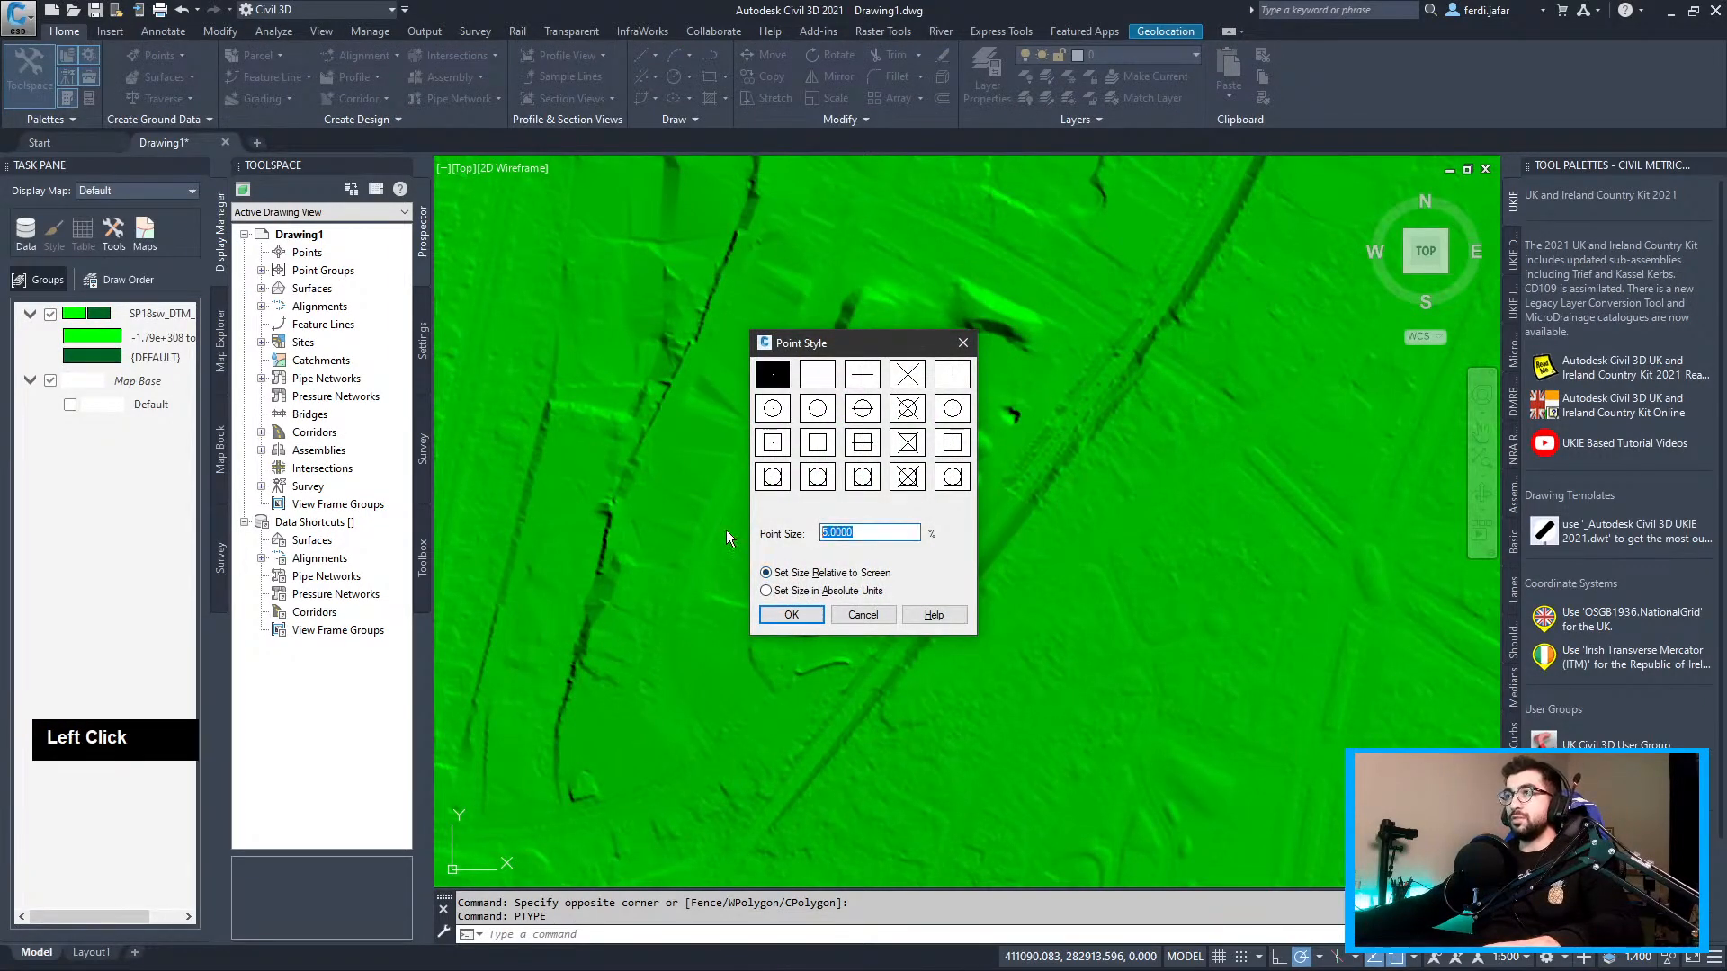
{"action": "type", "text": "10"}
{"action": "left_click", "coordinate": [863, 376]}
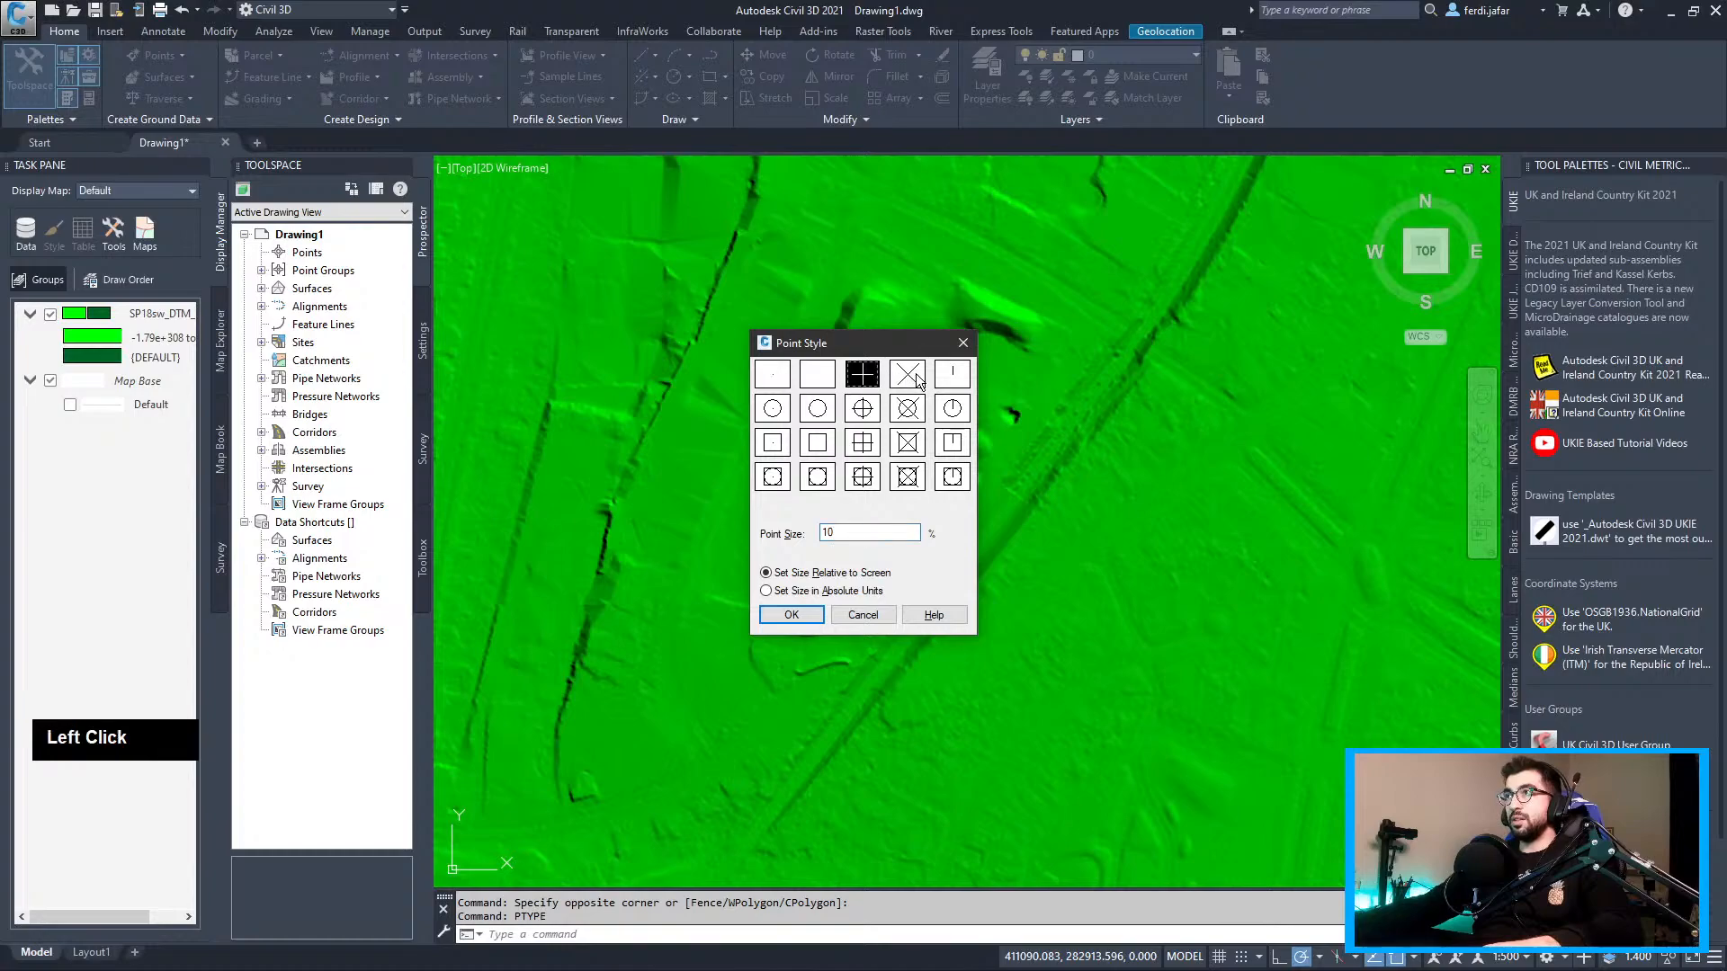
{"action": "double_click", "coordinate": [907, 410]}
{"action": "left_click", "coordinate": [790, 615]}
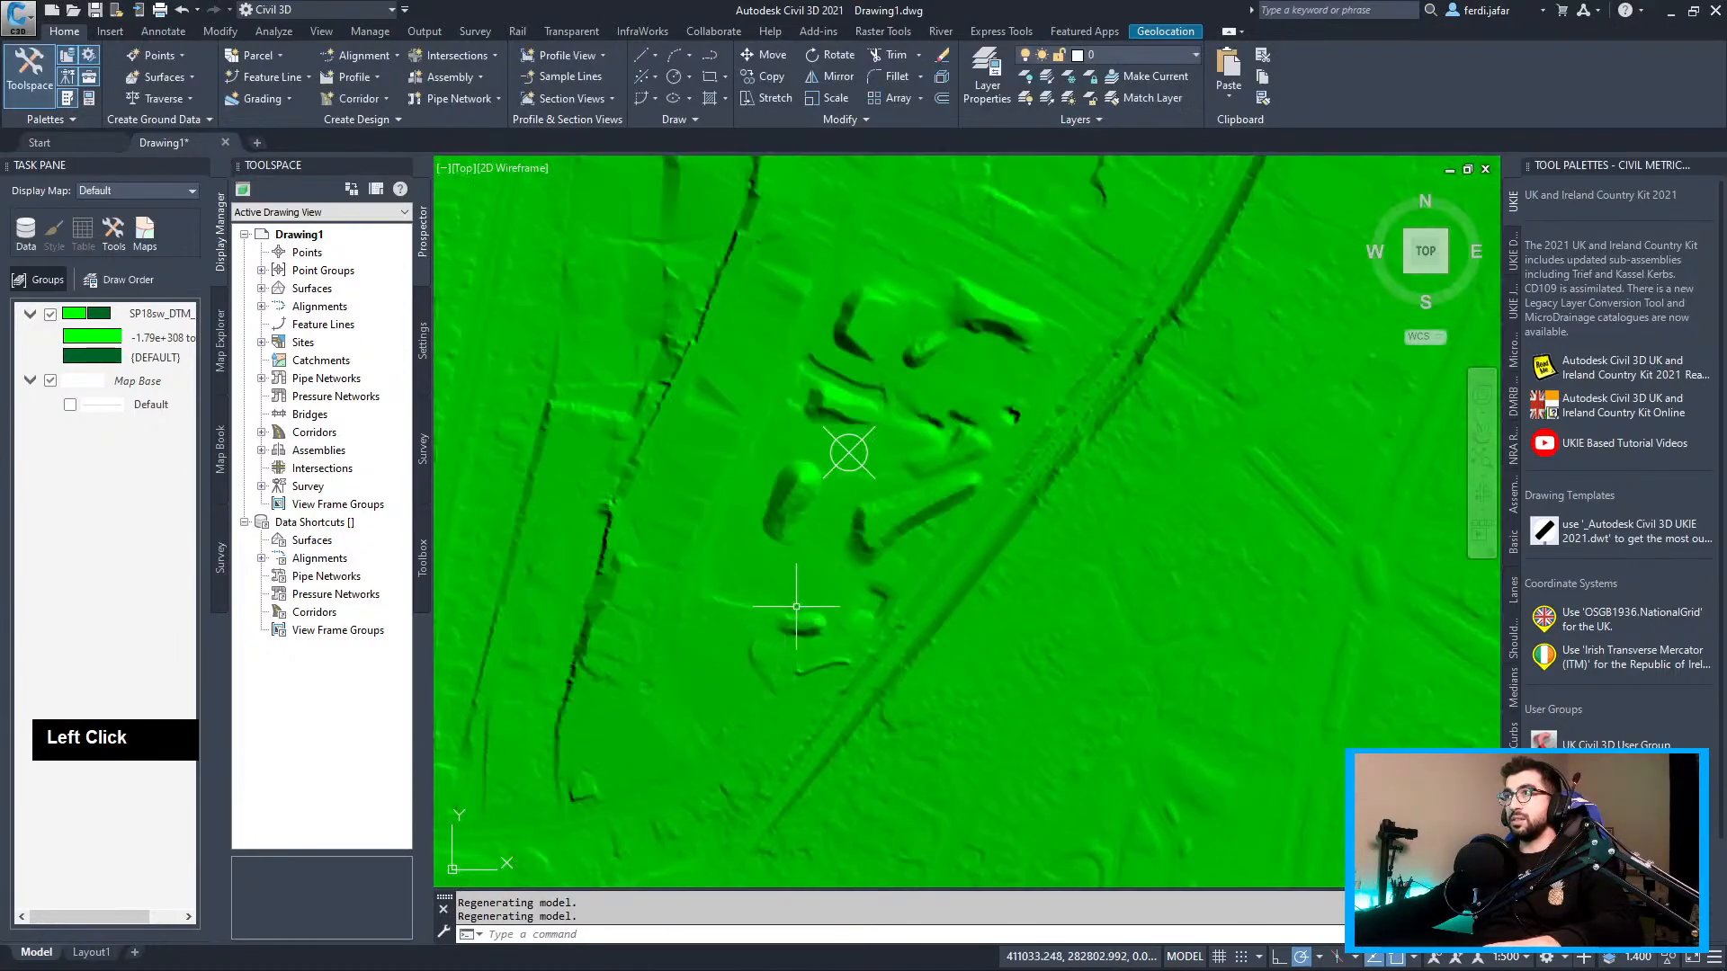
Regenerate the drawing and select the SP18sw_DTM layer in the Display Manager
{"action": "scroll", "coordinate": [850, 405], "scroll_direction": "down", "scroll_amount": 2}
{"action": "scroll", "coordinate": [890, 504], "scroll_direction": "down", "scroll_amount": 2}
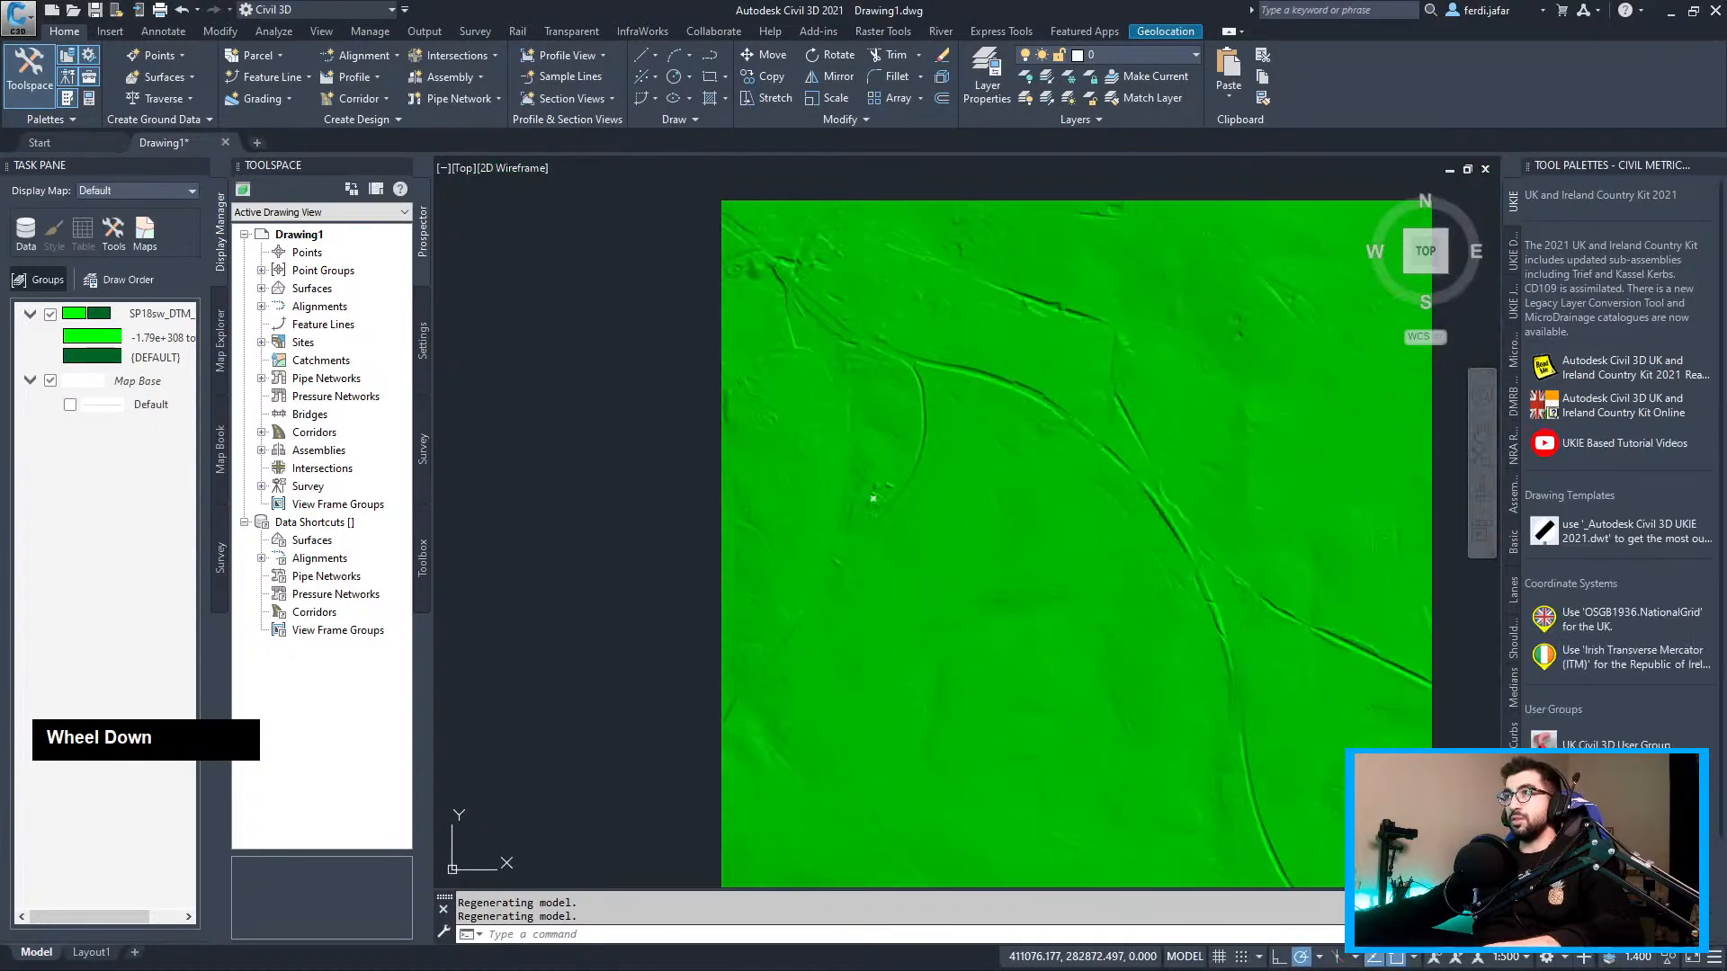
{"action": "type", "text": "regen"}
{"action": "key", "text": "Return"}
{"action": "scroll", "coordinate": [870, 499], "scroll_direction": "up", "scroll_amount": 2}
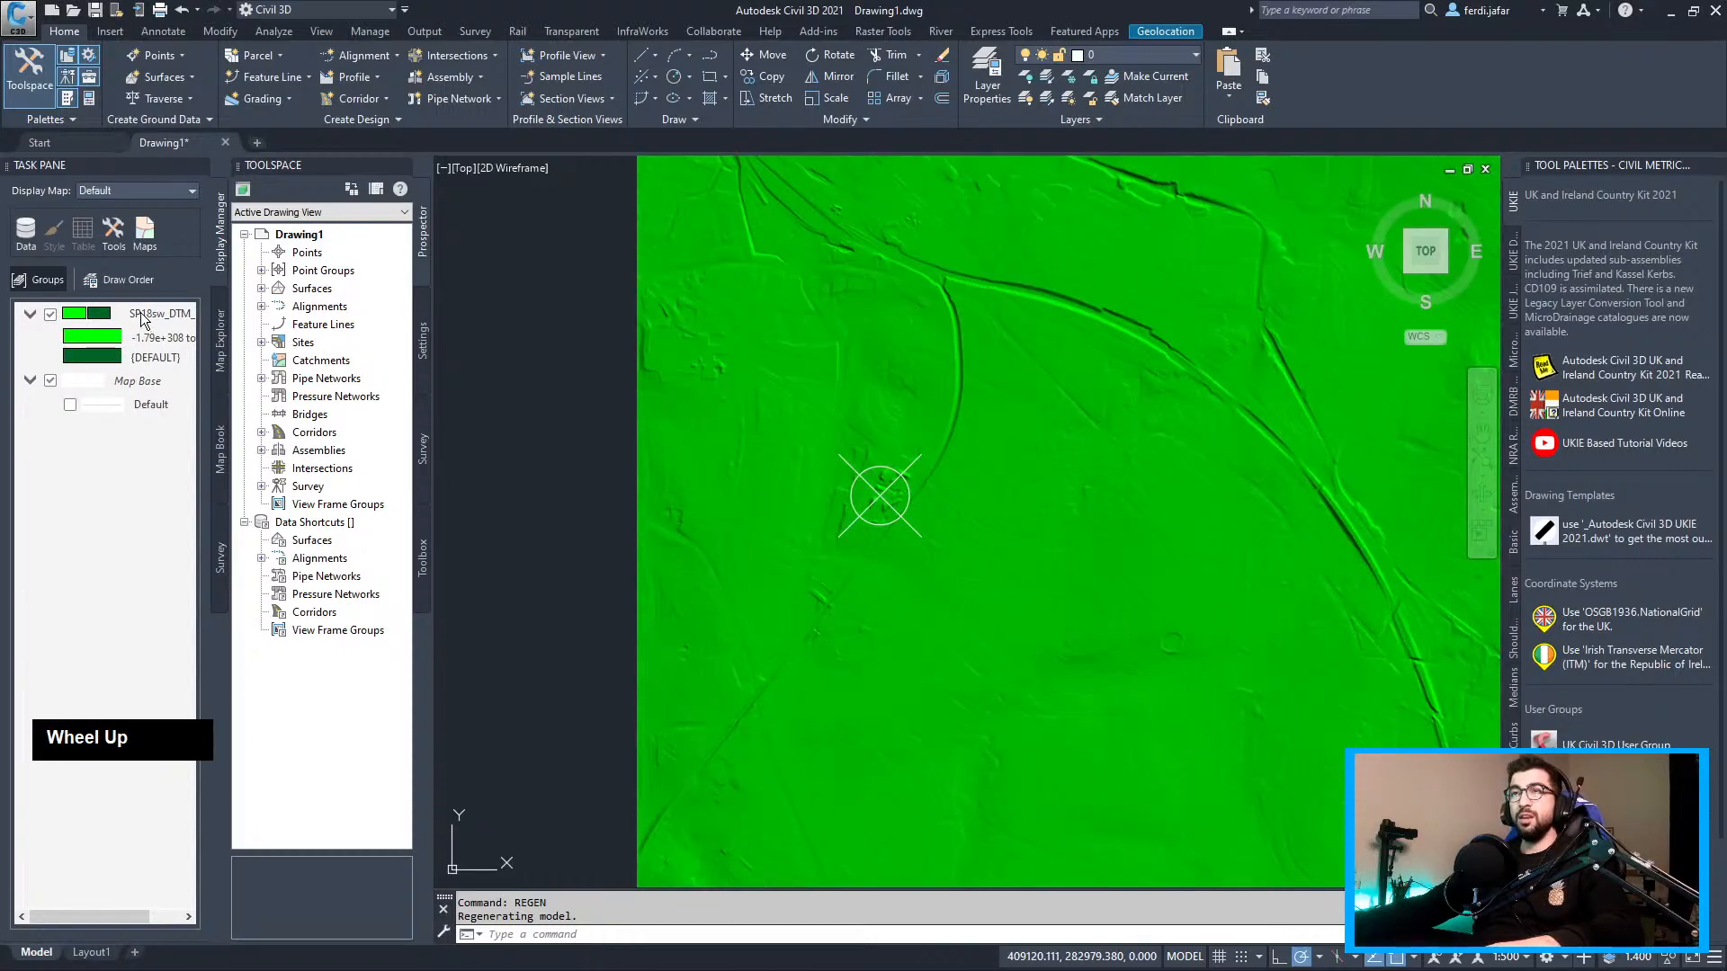
{"action": "left_click", "coordinate": [141, 320]}
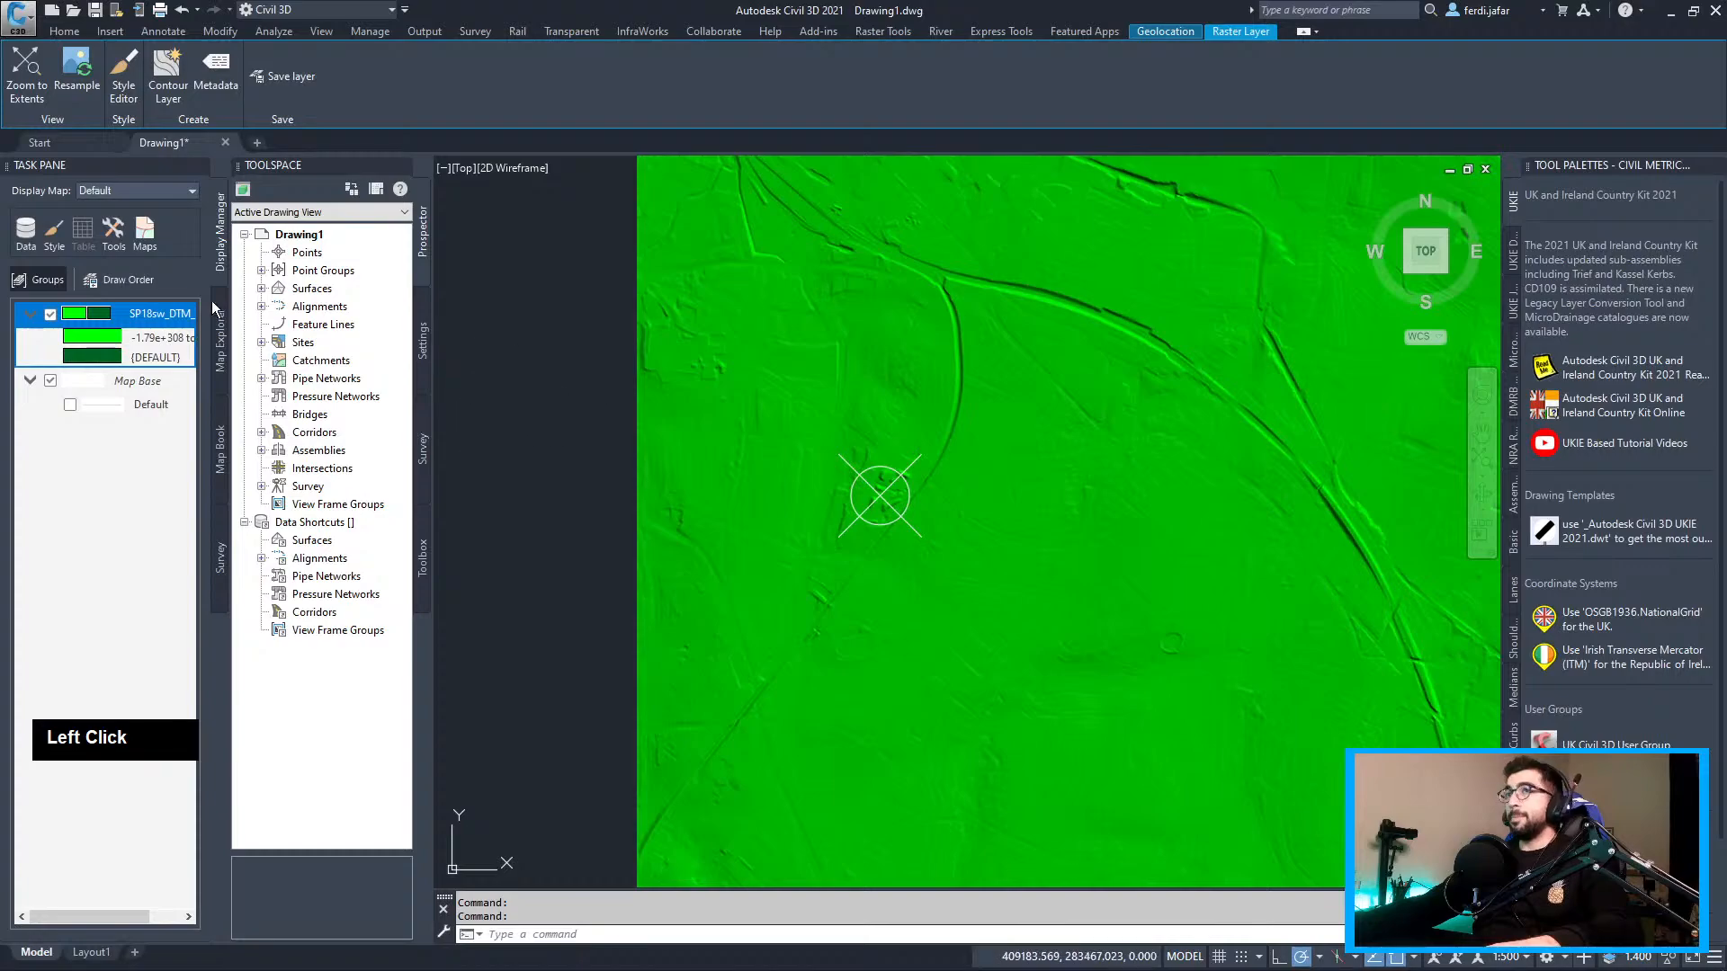
Set band 1 of the DTM raster's style to a height Theme with default rules
{"action": "double_click", "coordinate": [131, 319]}
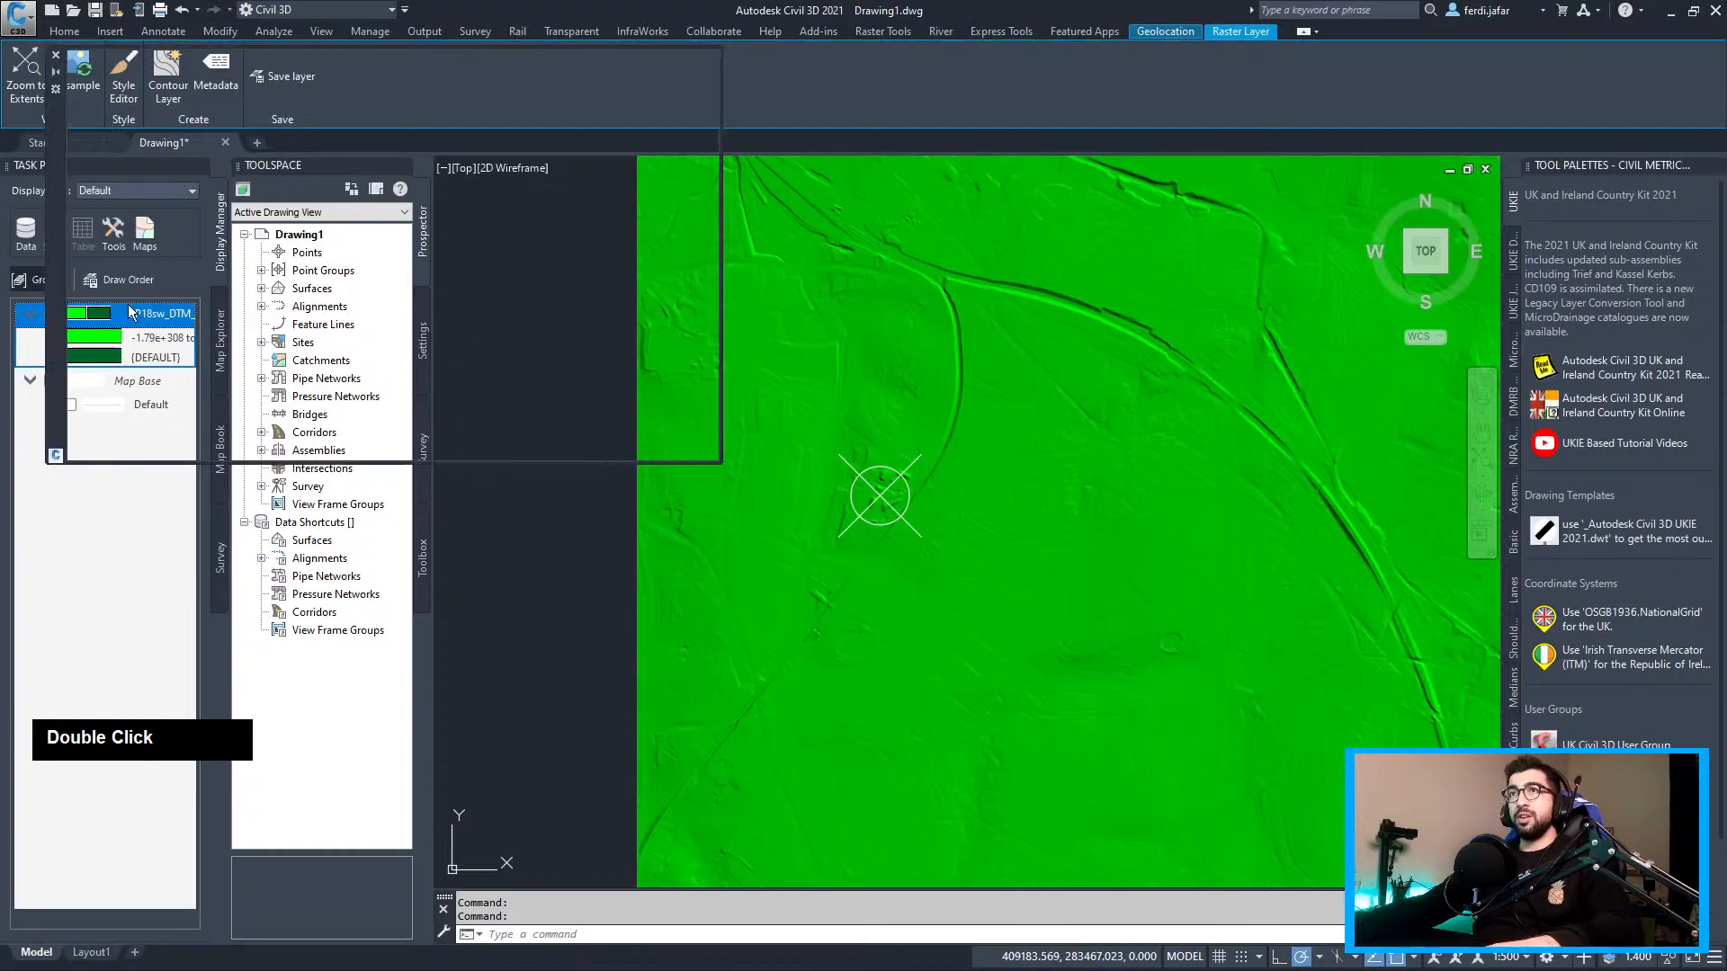
{"action": "left_click", "coordinate": [392, 285]}
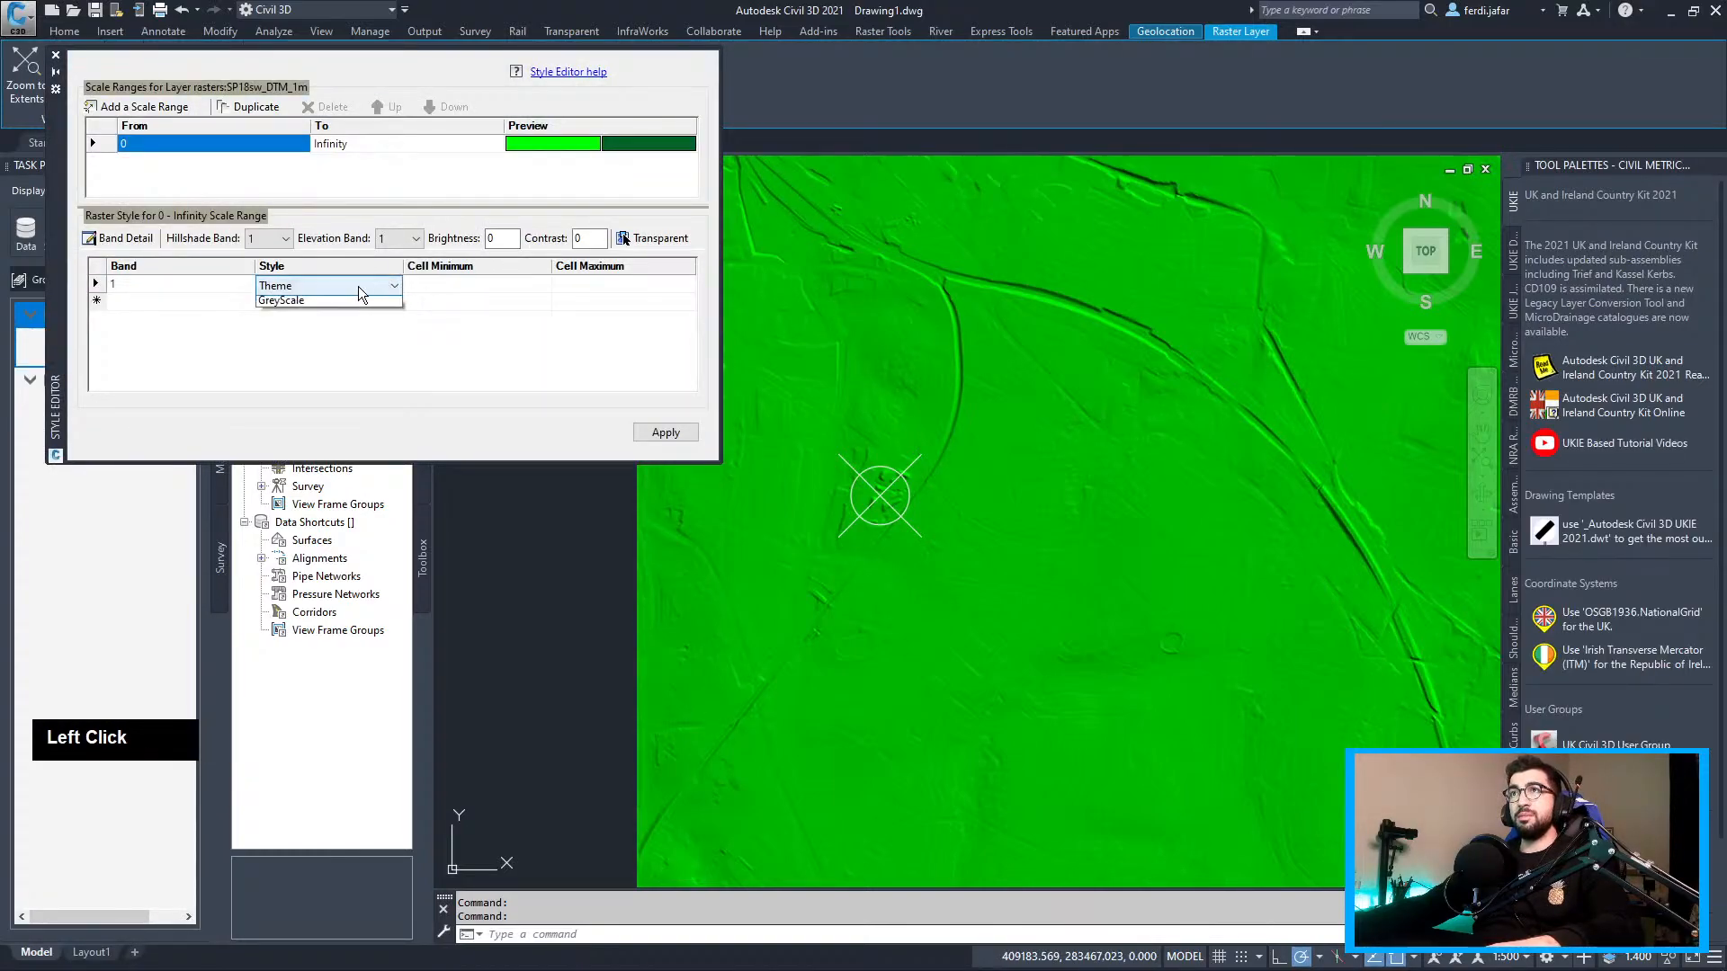
{"action": "left_click", "coordinate": [303, 304]}
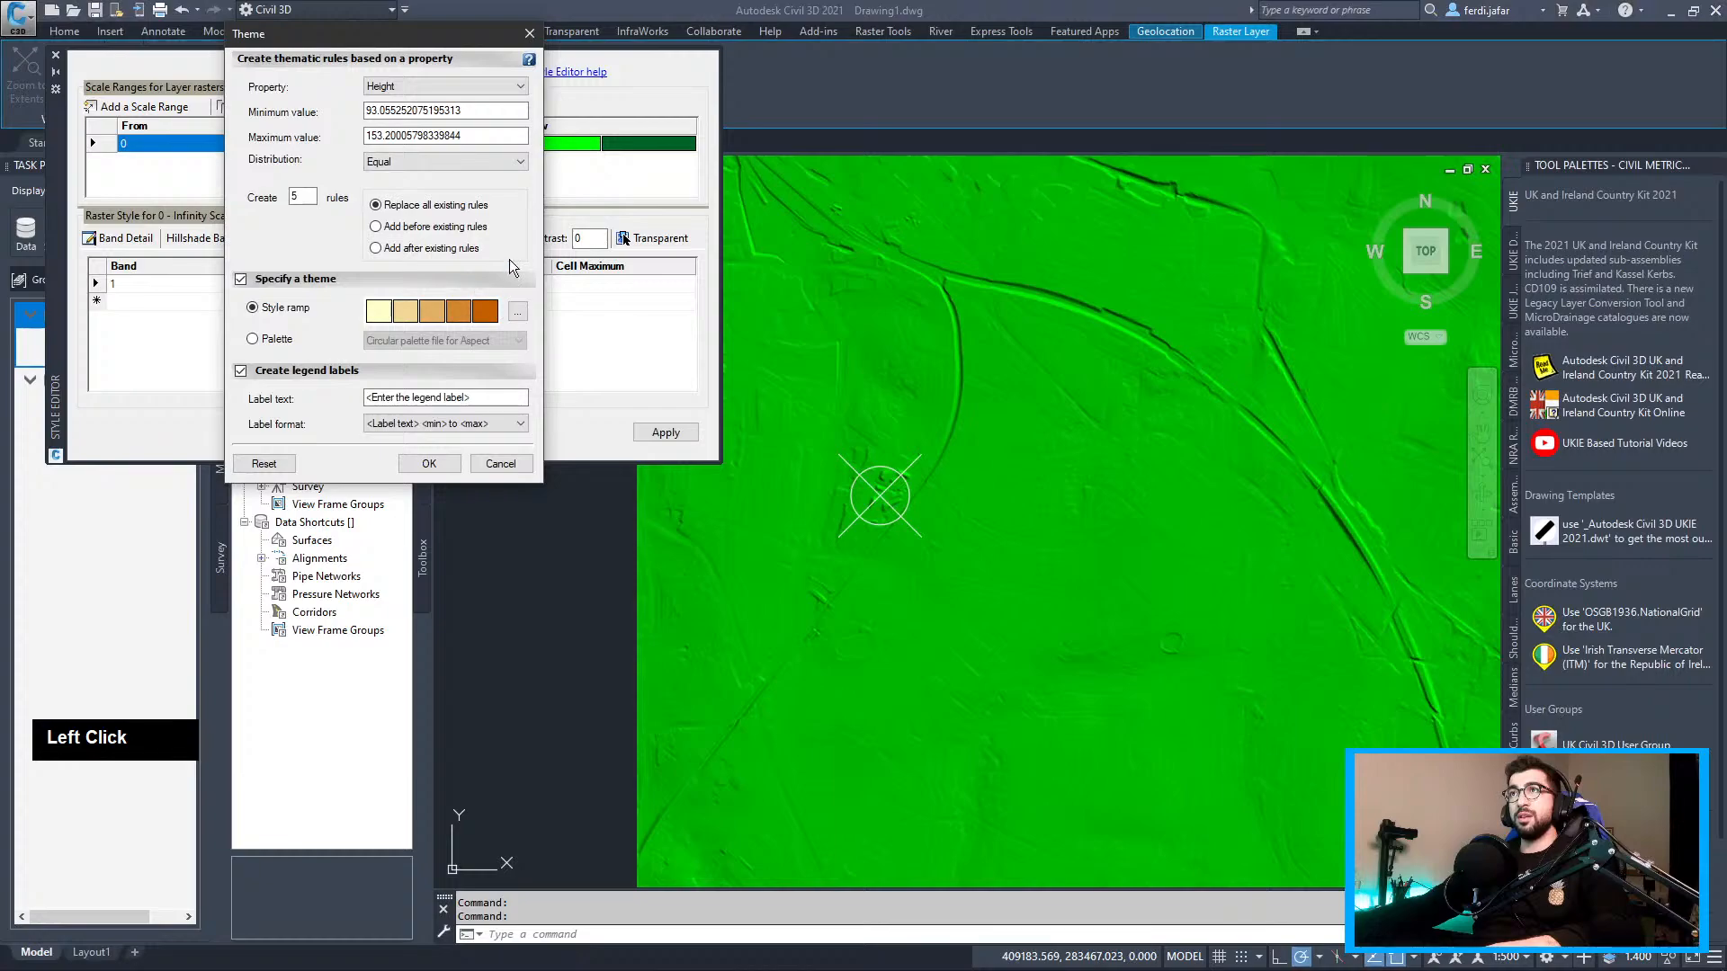
{"action": "left_click", "coordinate": [437, 463]}
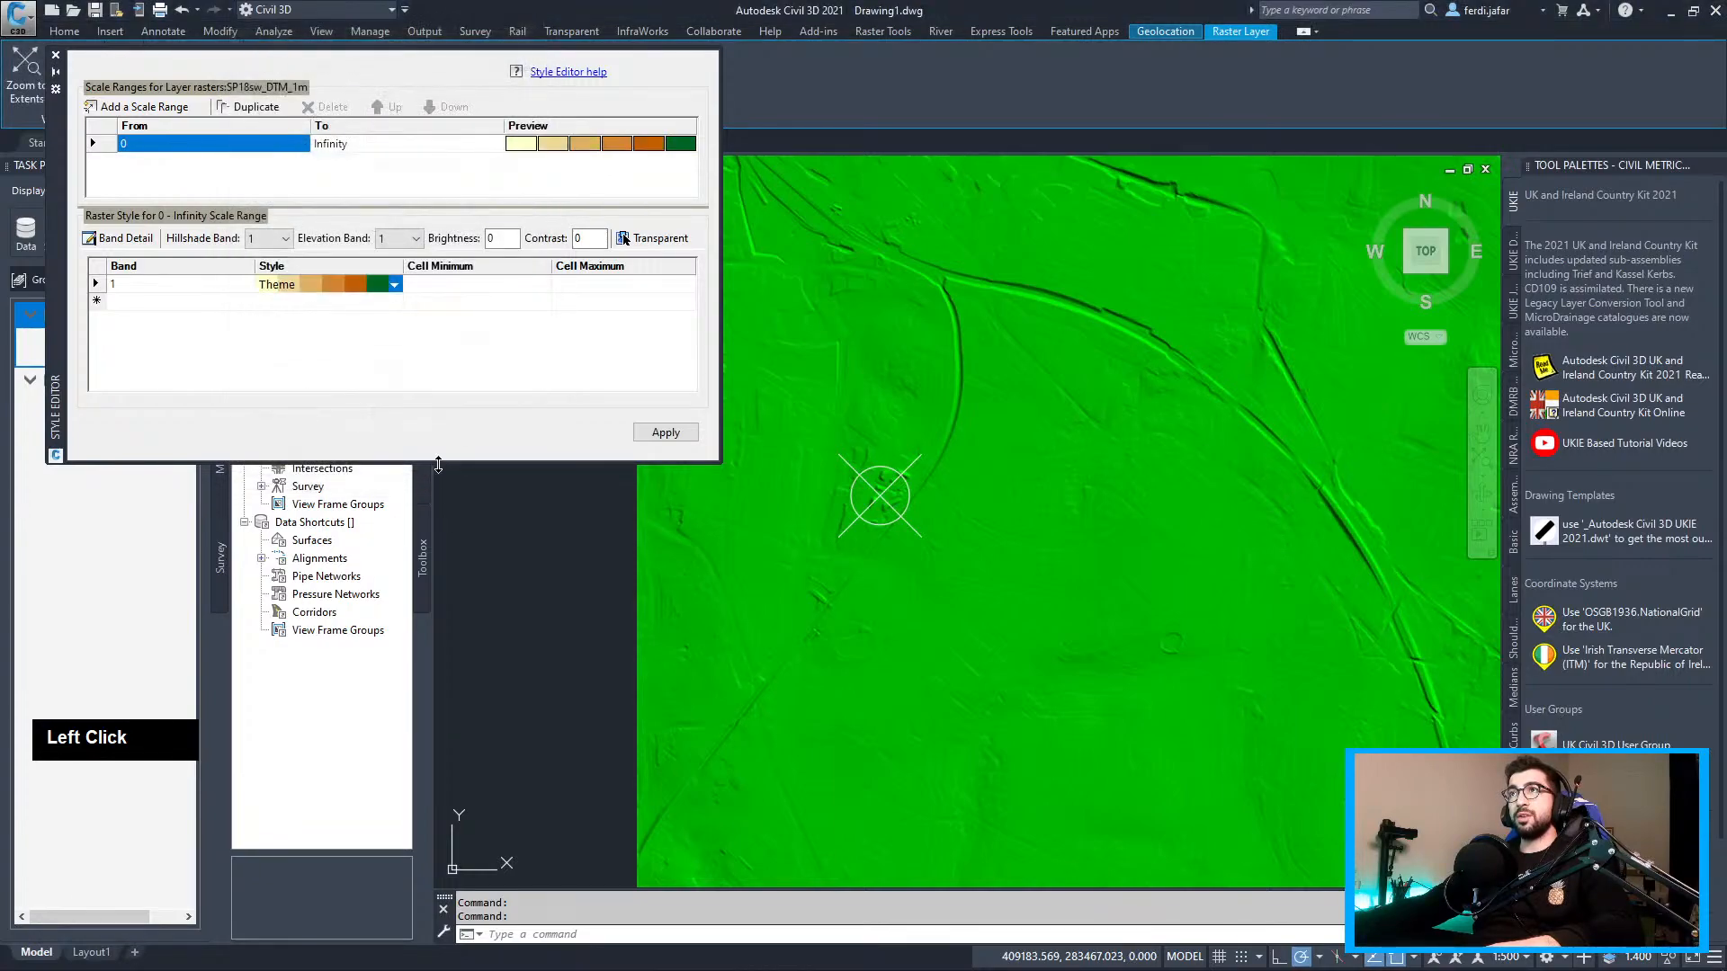
Try the Depth 1 and Depth 3 palettes for the height theme
{"action": "left_click", "coordinate": [394, 284]}
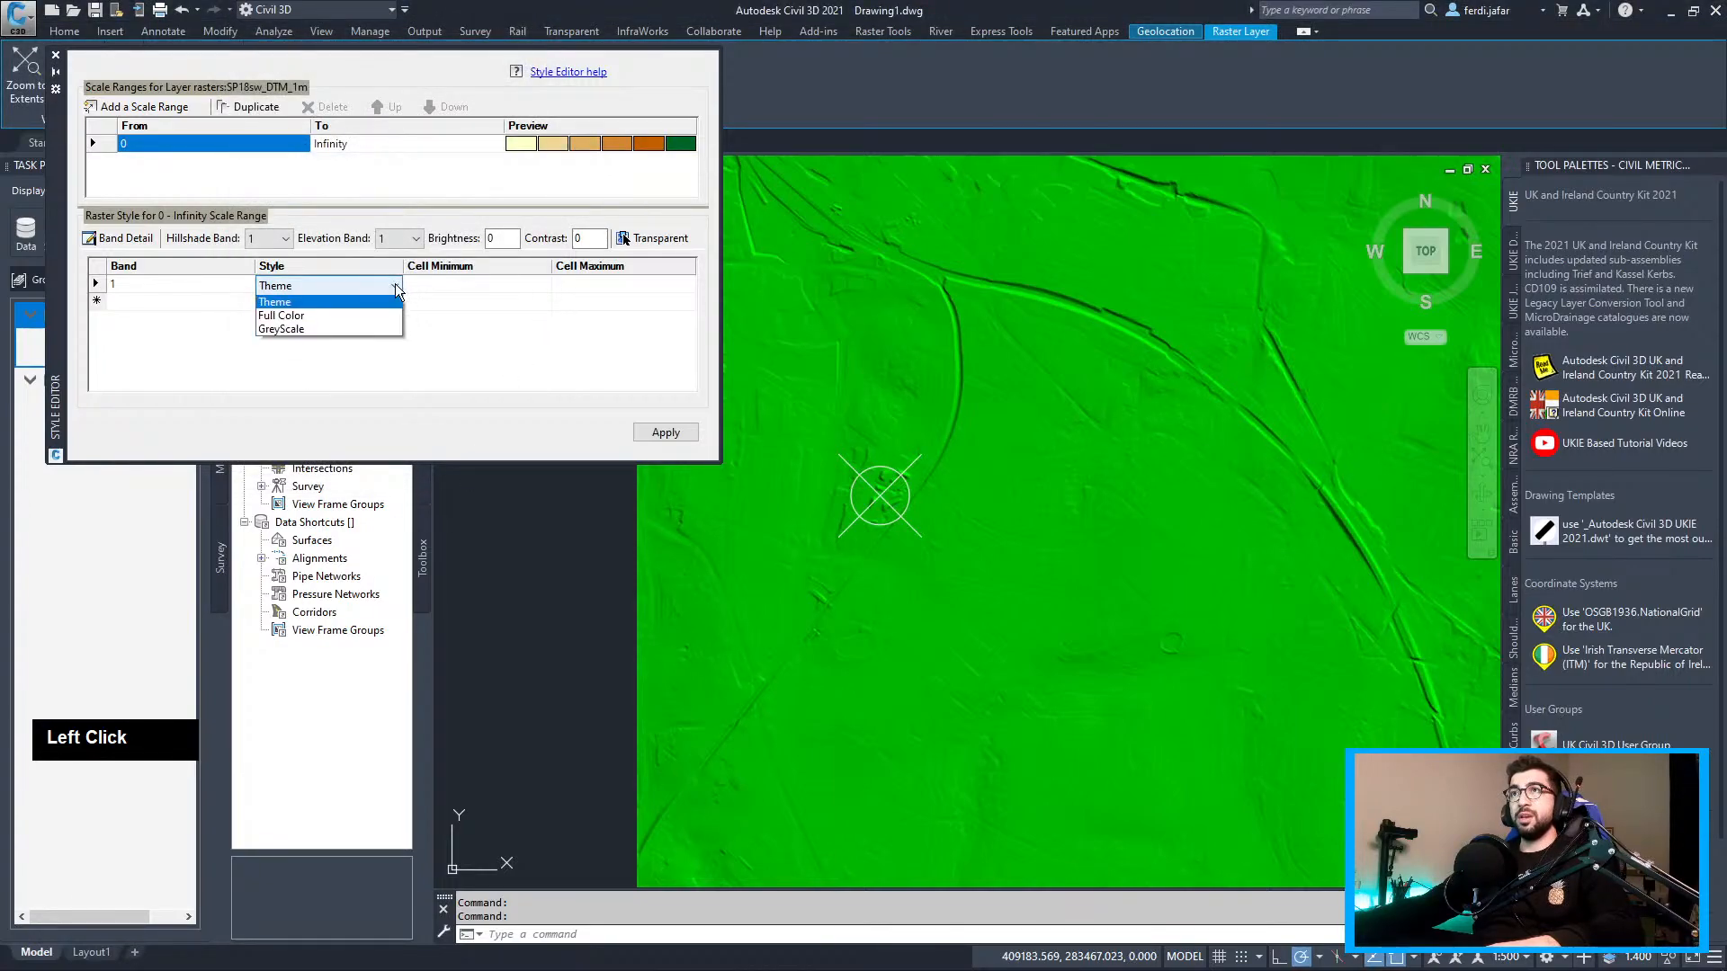
{"action": "left_click", "coordinate": [332, 303]}
{"action": "left_click", "coordinate": [270, 339]}
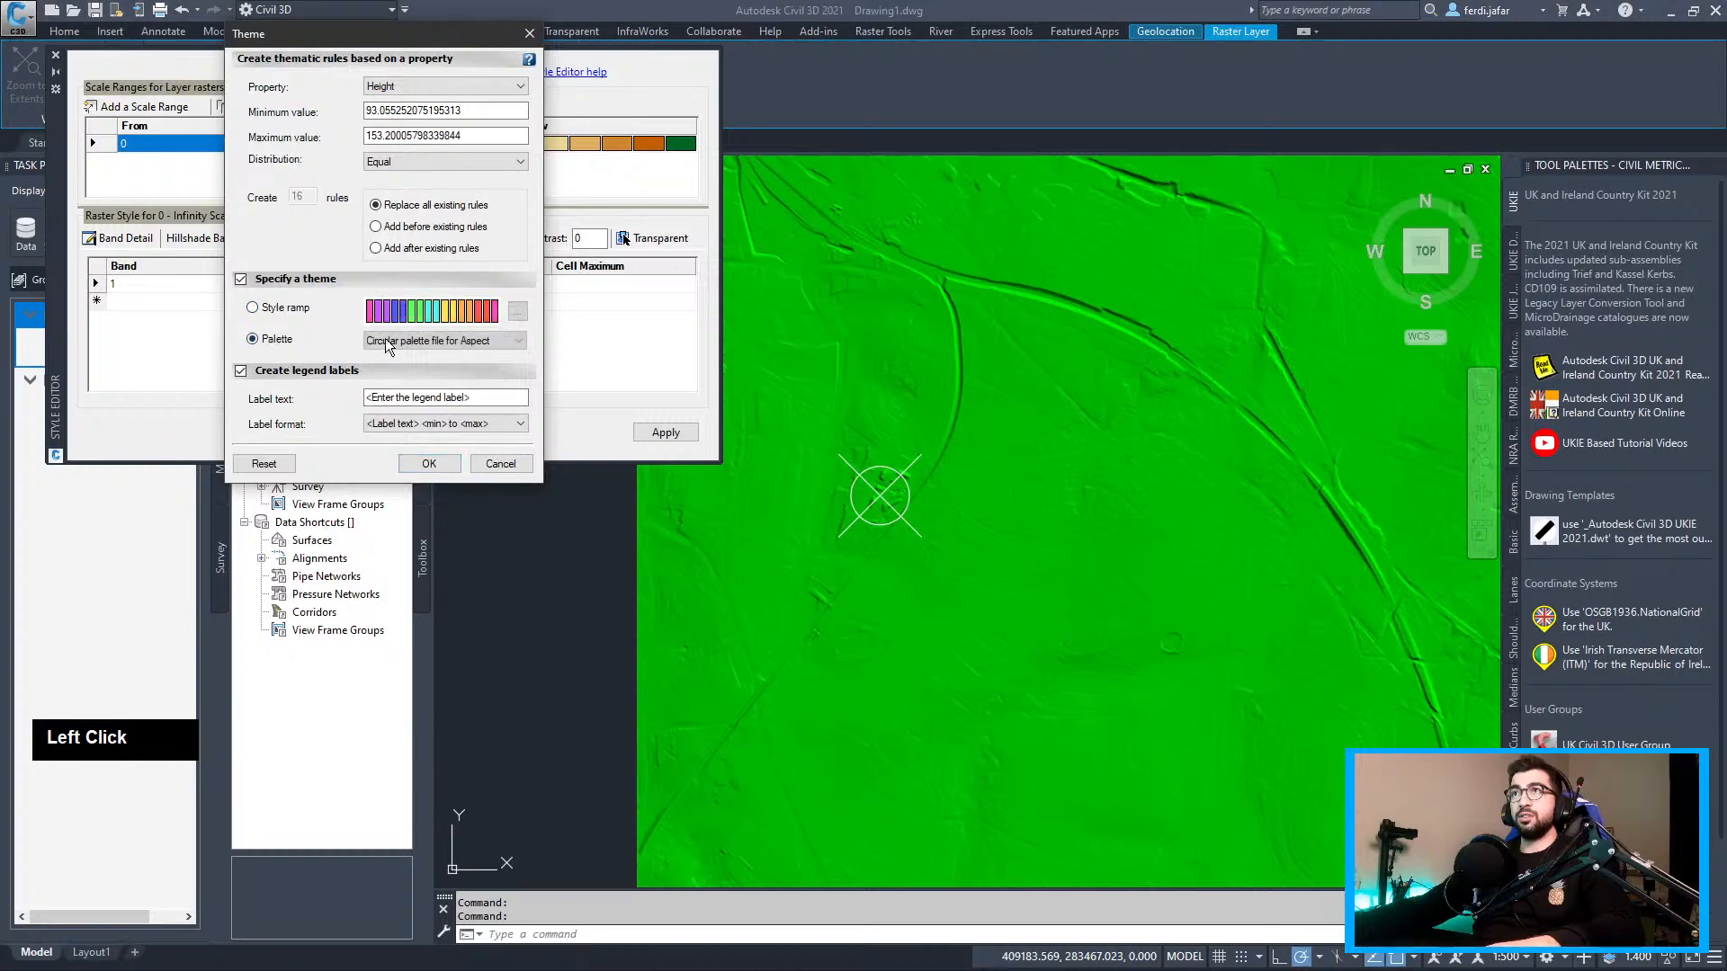
{"action": "left_click", "coordinate": [415, 341]}
{"action": "left_click", "coordinate": [416, 344]}
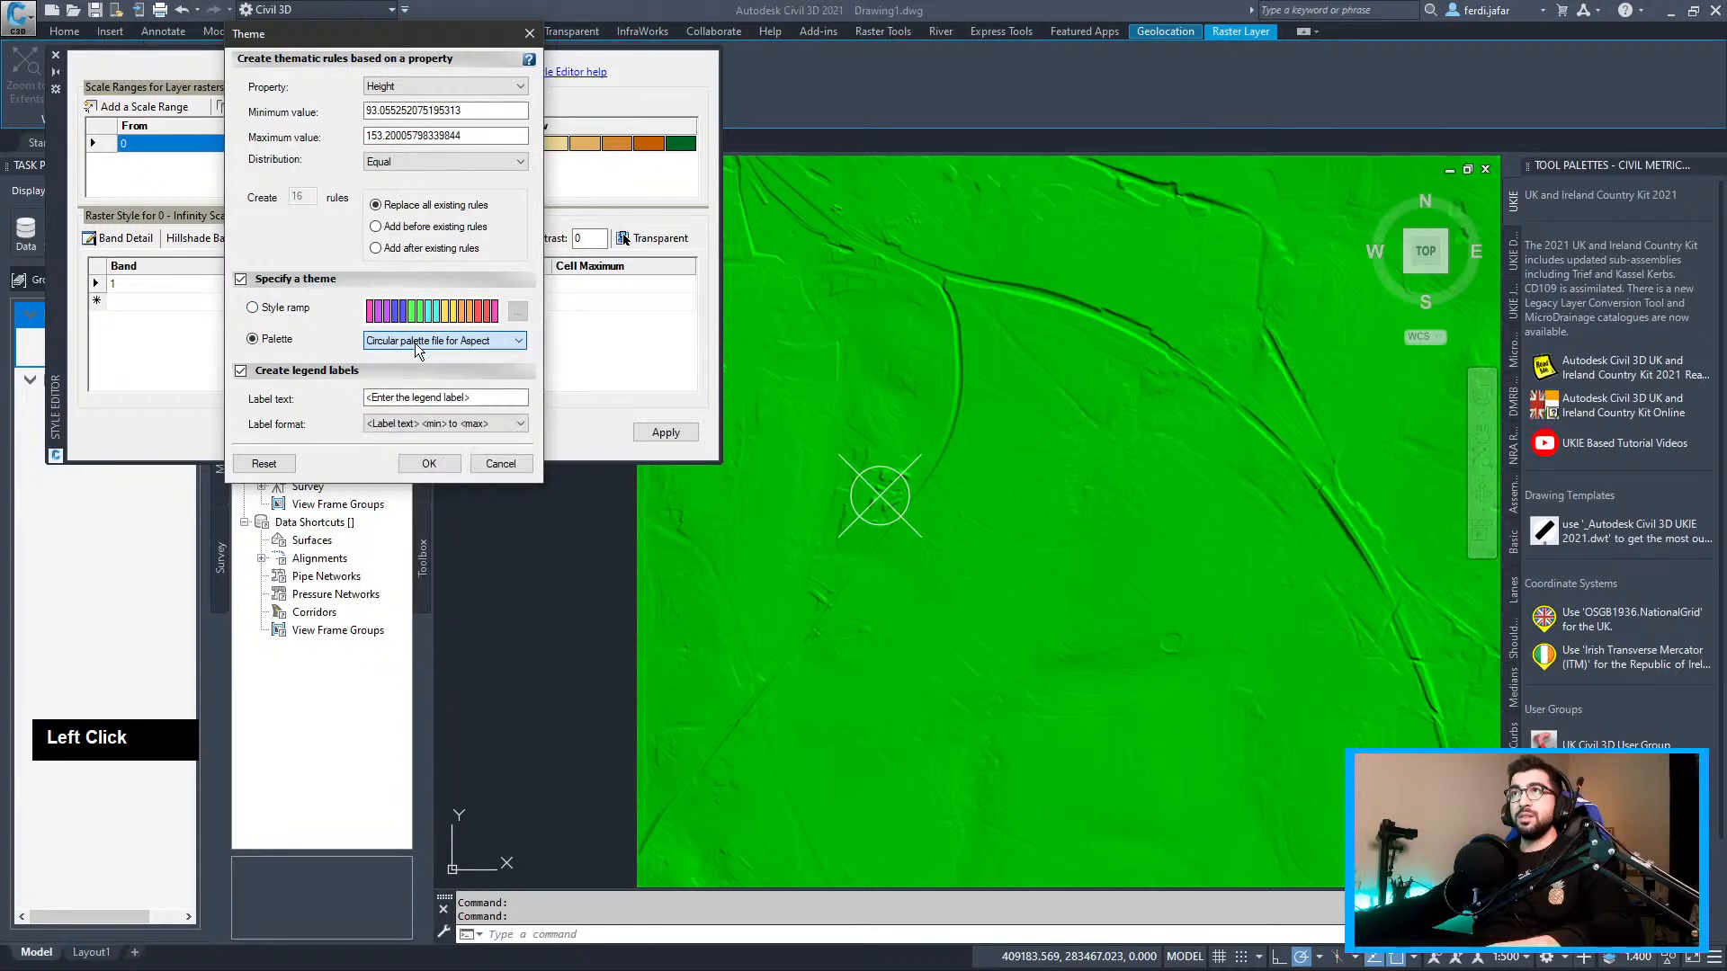
{"action": "left_click", "coordinate": [416, 342]}
{"action": "left_click", "coordinate": [416, 439]}
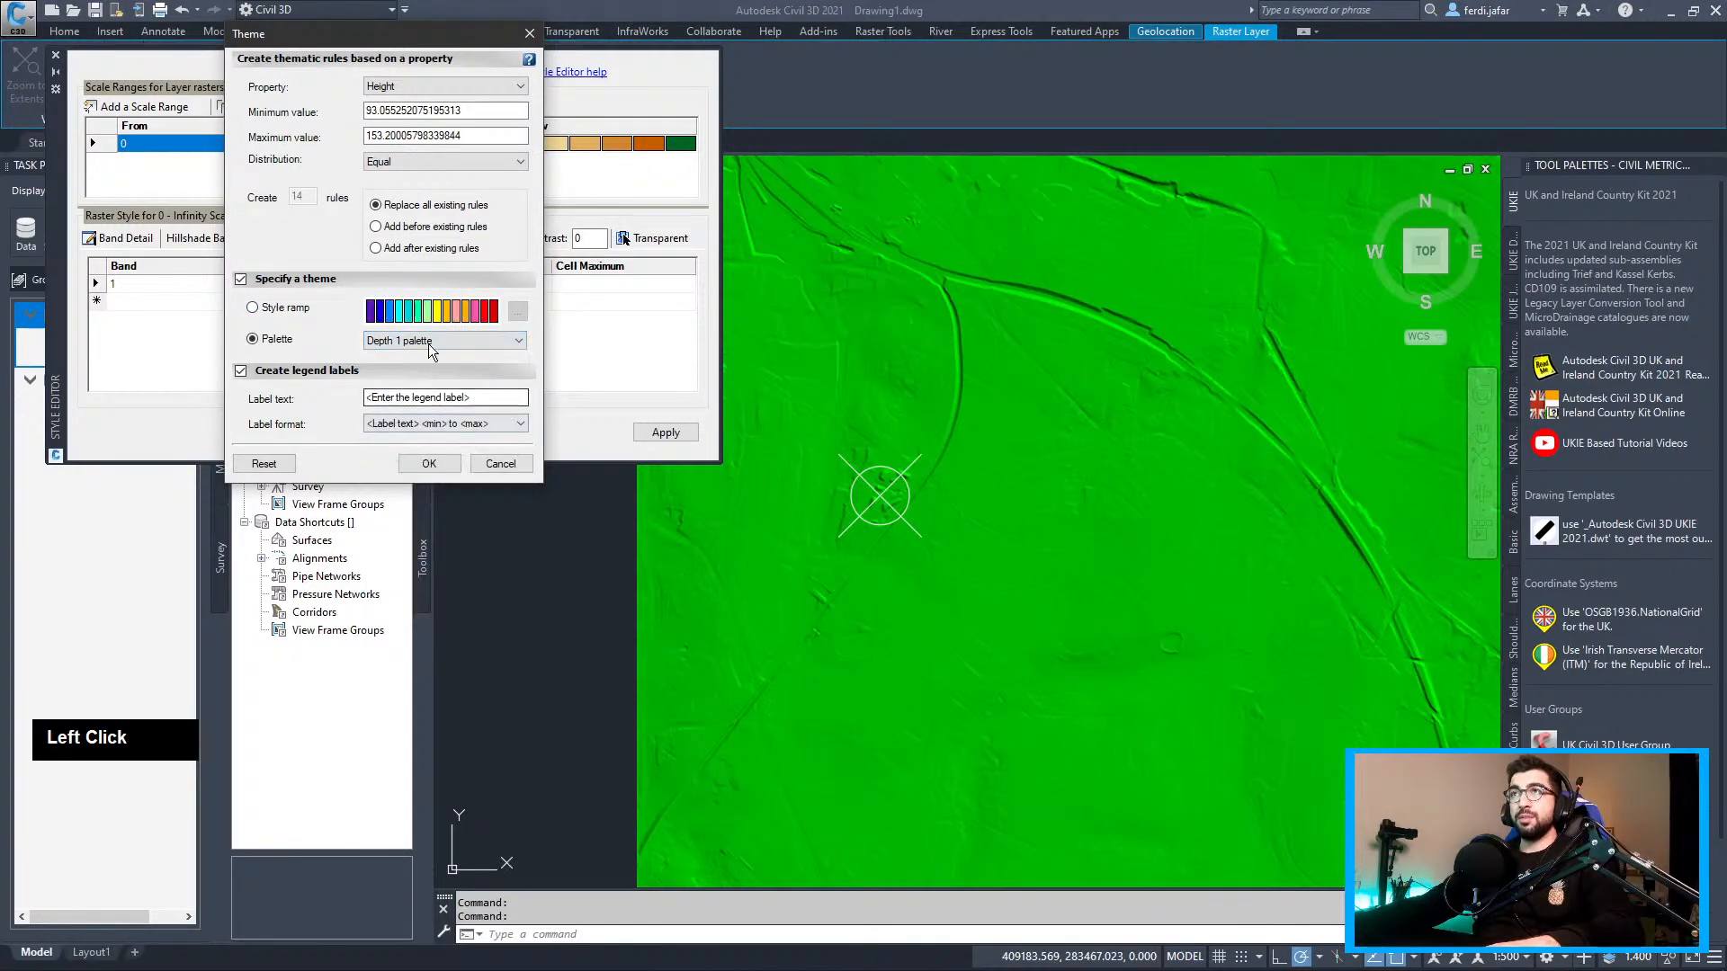
{"action": "left_click", "coordinate": [433, 346]}
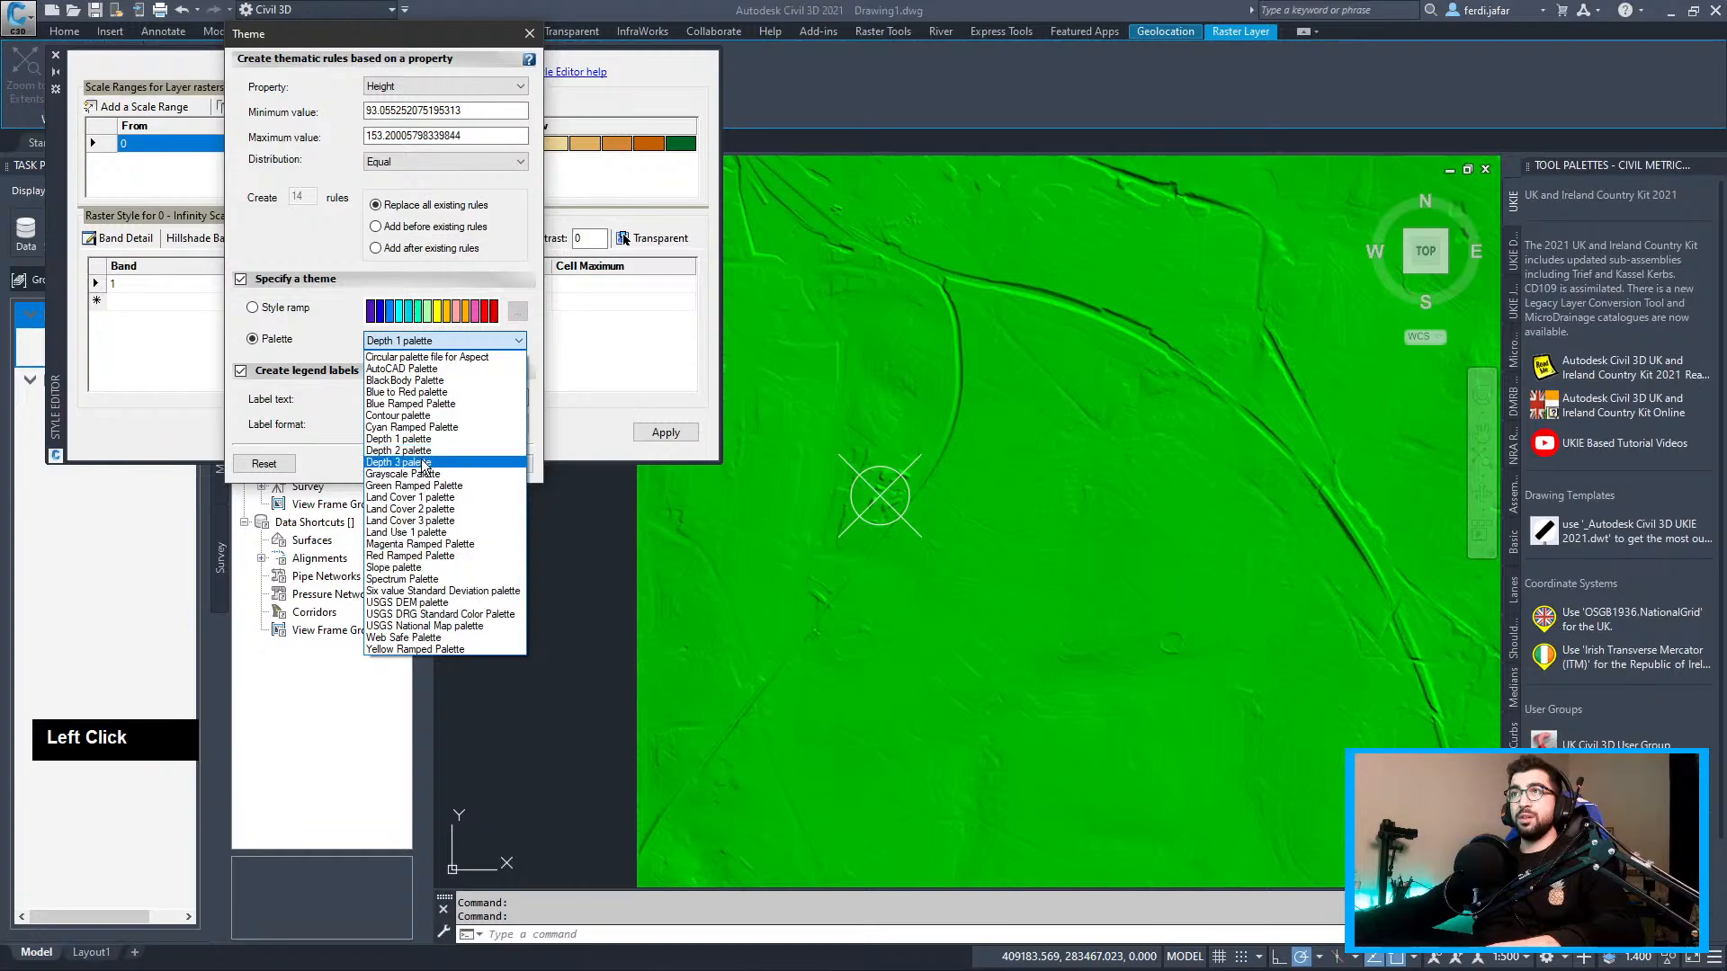
{"action": "left_click", "coordinate": [418, 463]}
{"action": "left_click", "coordinate": [423, 342]}
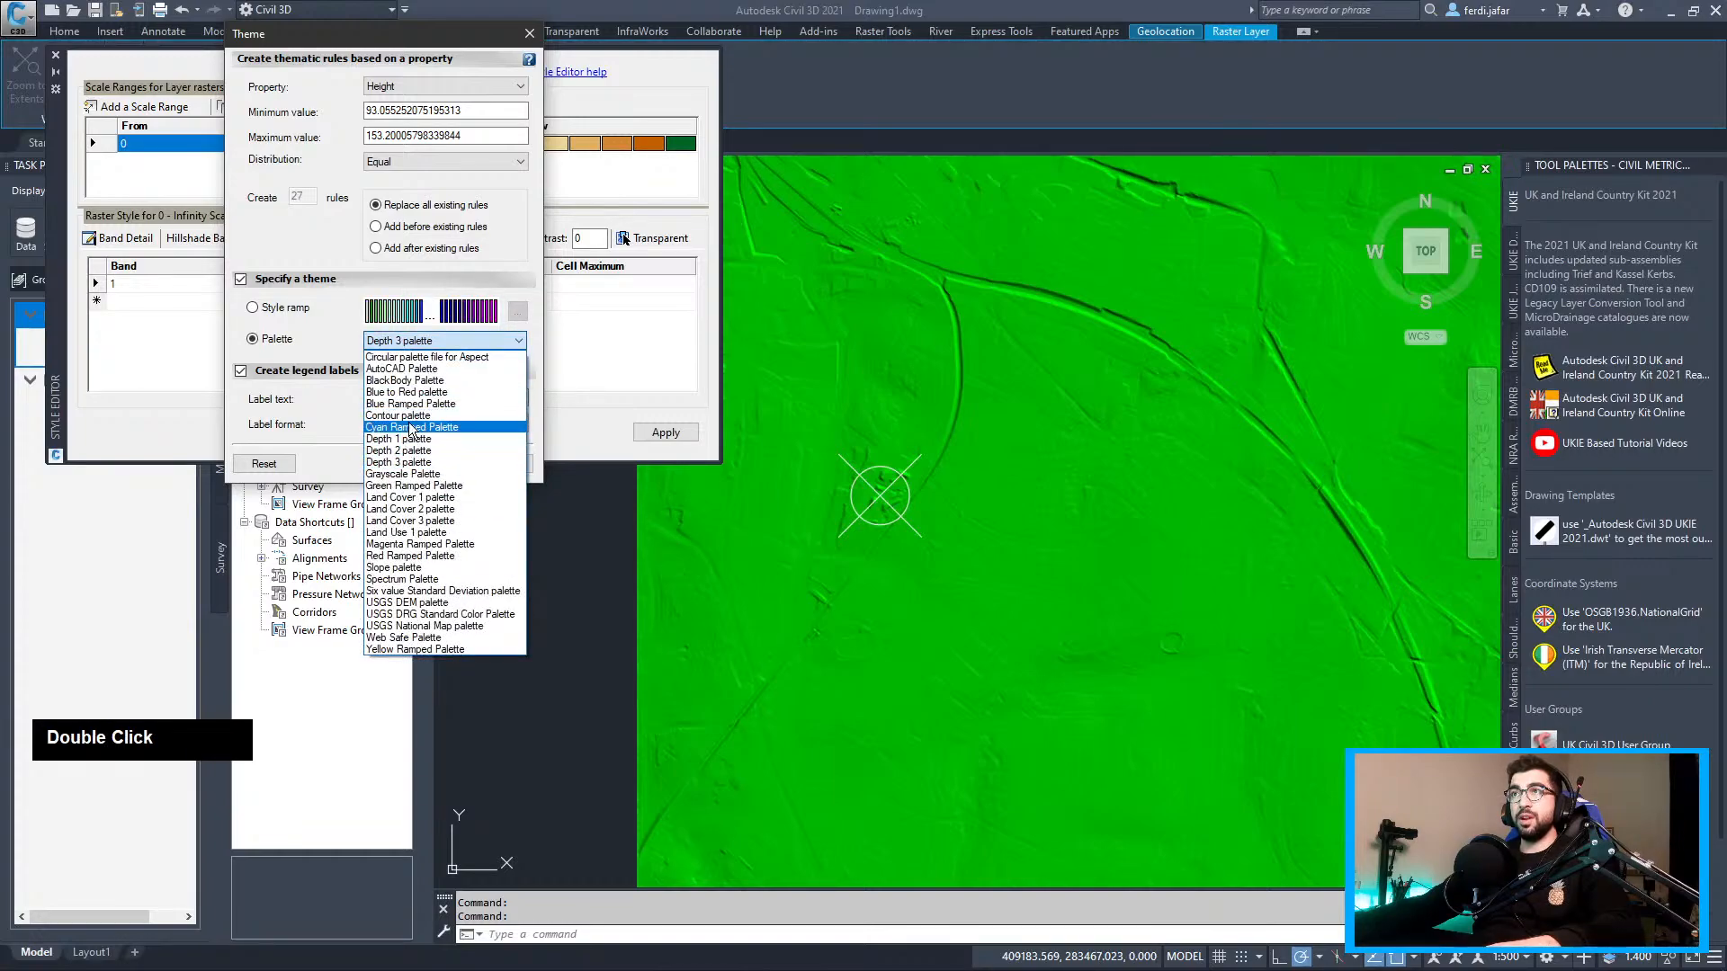
{"action": "left_click", "coordinate": [297, 304]}
Compare Circular, AutoCAD and Land Cover 1 palettes, then confirm the 13-rule light-to-orange ramp
{"action": "left_click", "coordinate": [297, 304]}
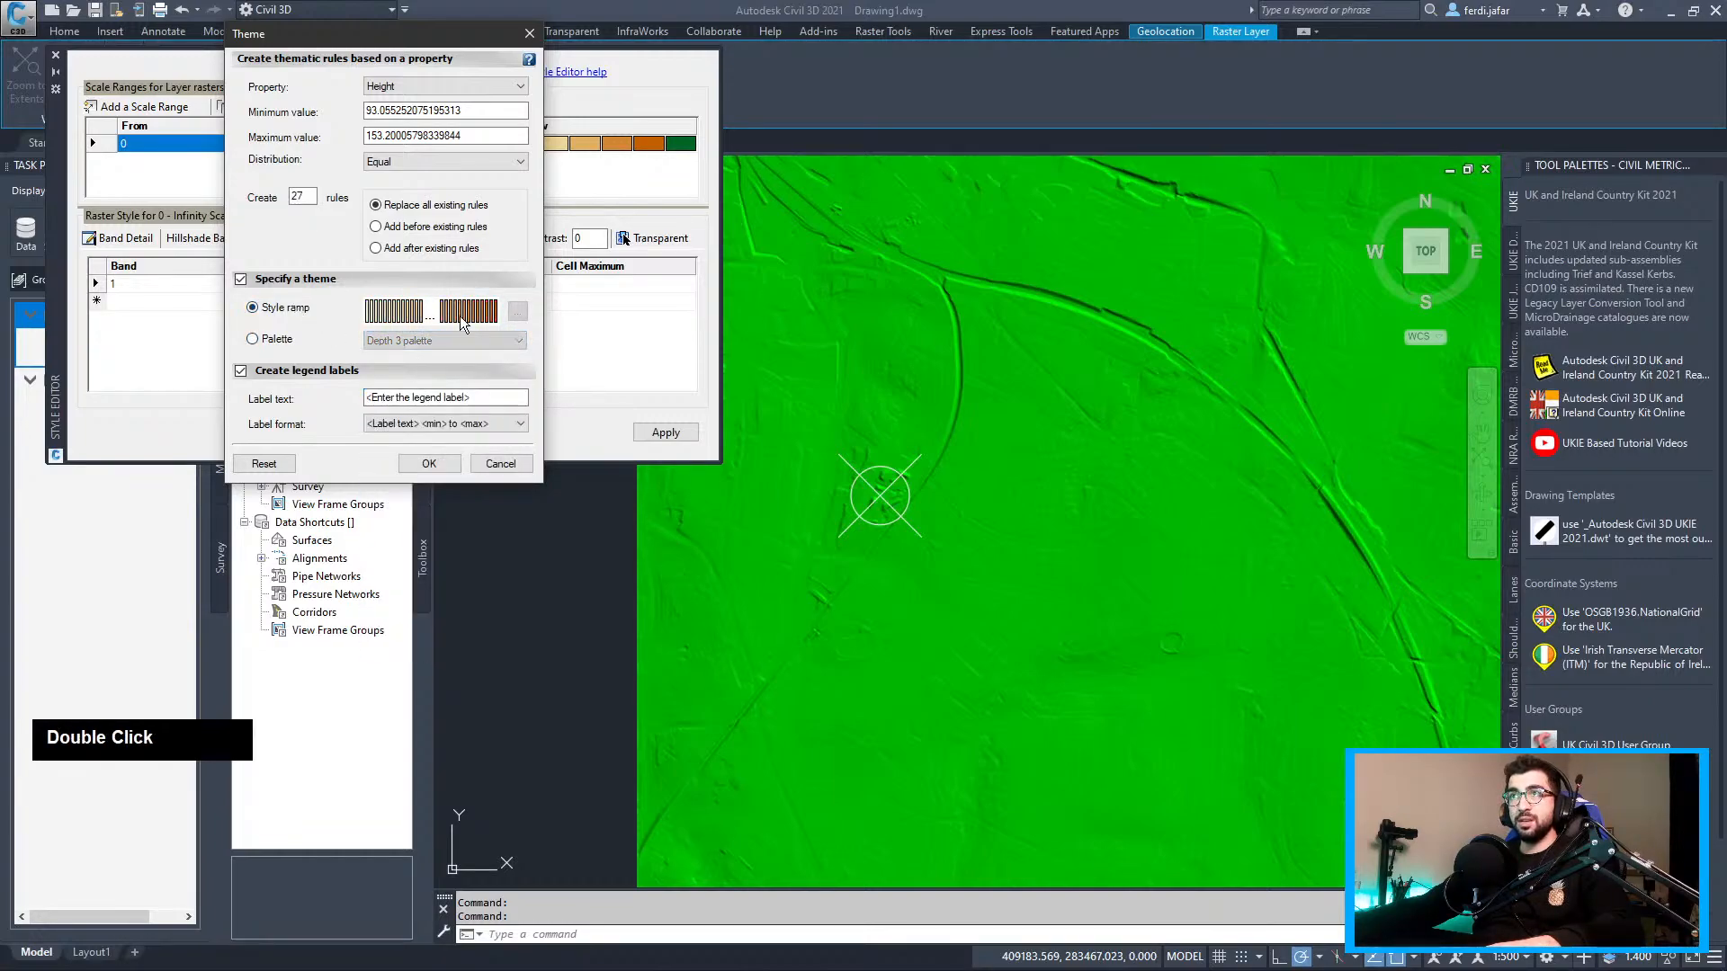
{"action": "left_click", "coordinate": [517, 313]}
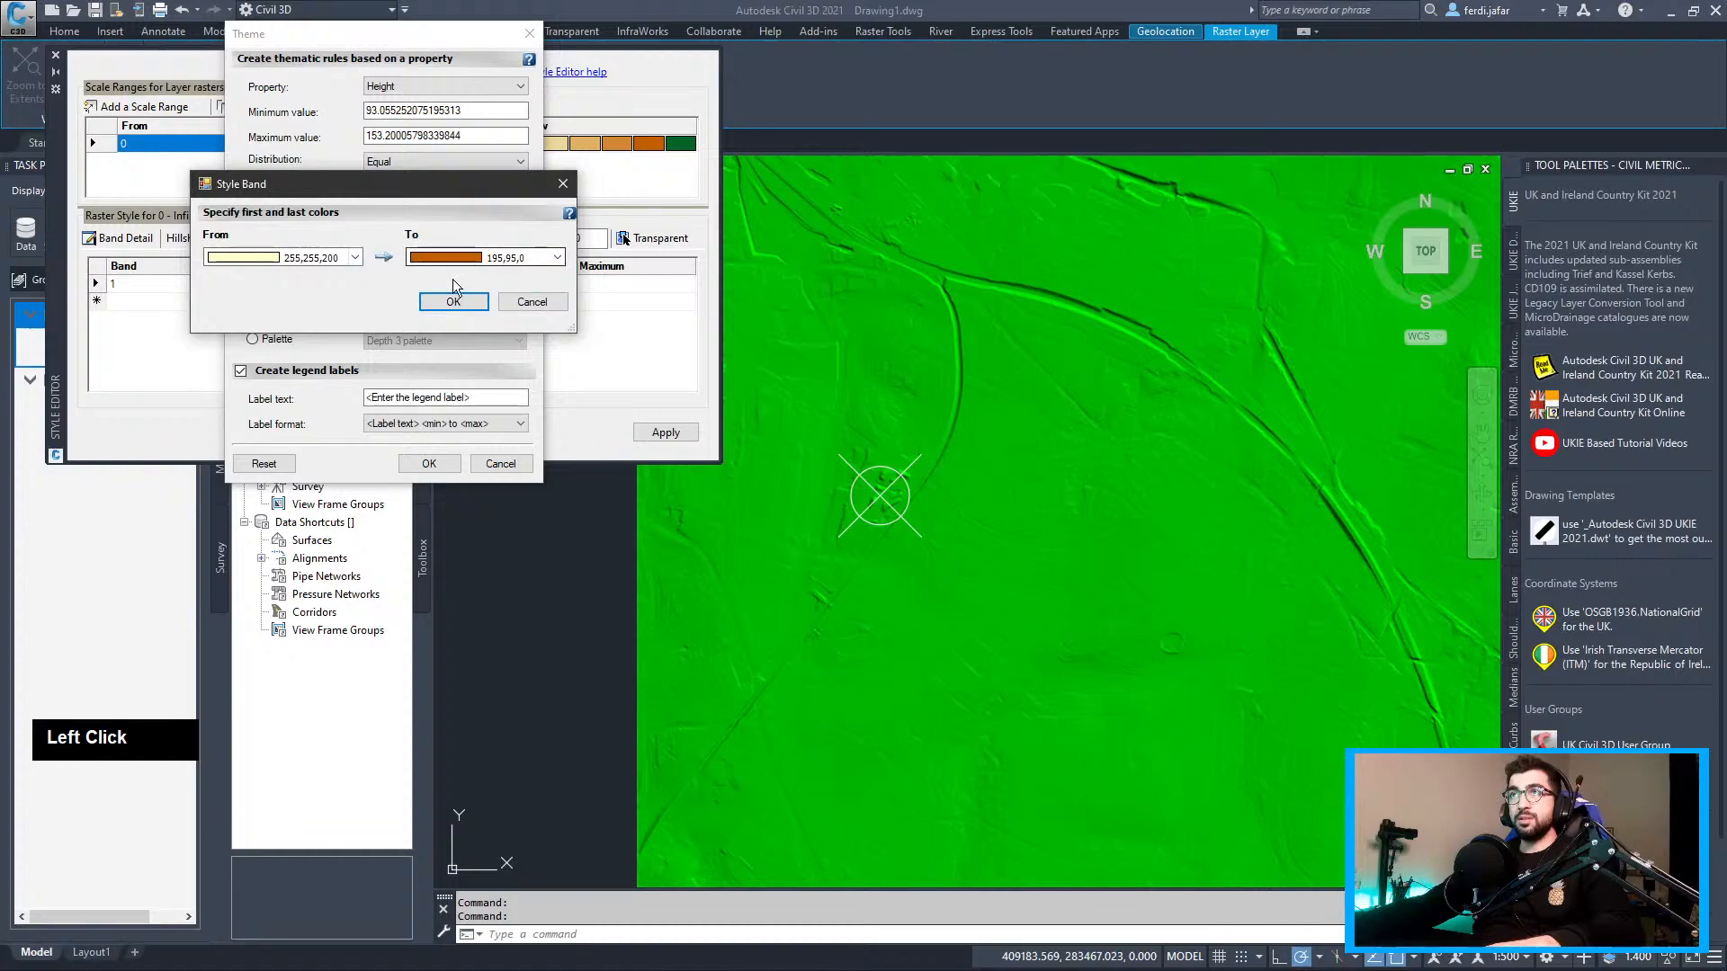
{"action": "left_click", "coordinate": [454, 301]}
{"action": "double_click", "coordinate": [414, 341]}
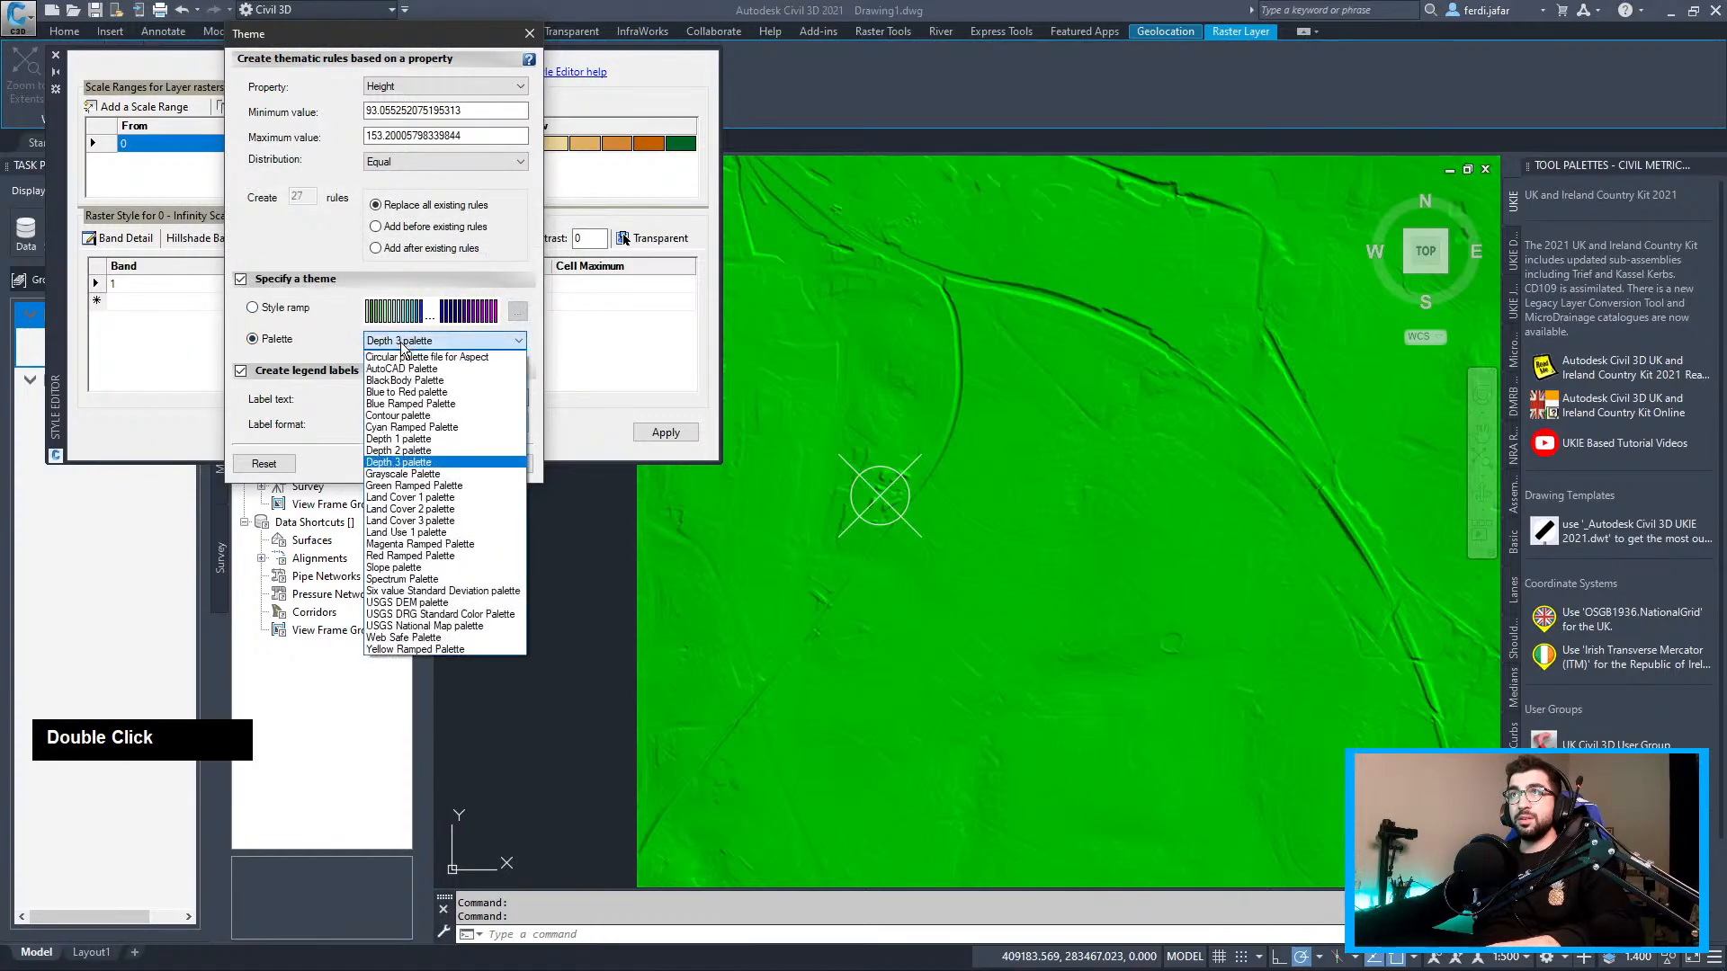
{"action": "left_click", "coordinate": [404, 357]}
{"action": "left_click", "coordinate": [410, 340]}
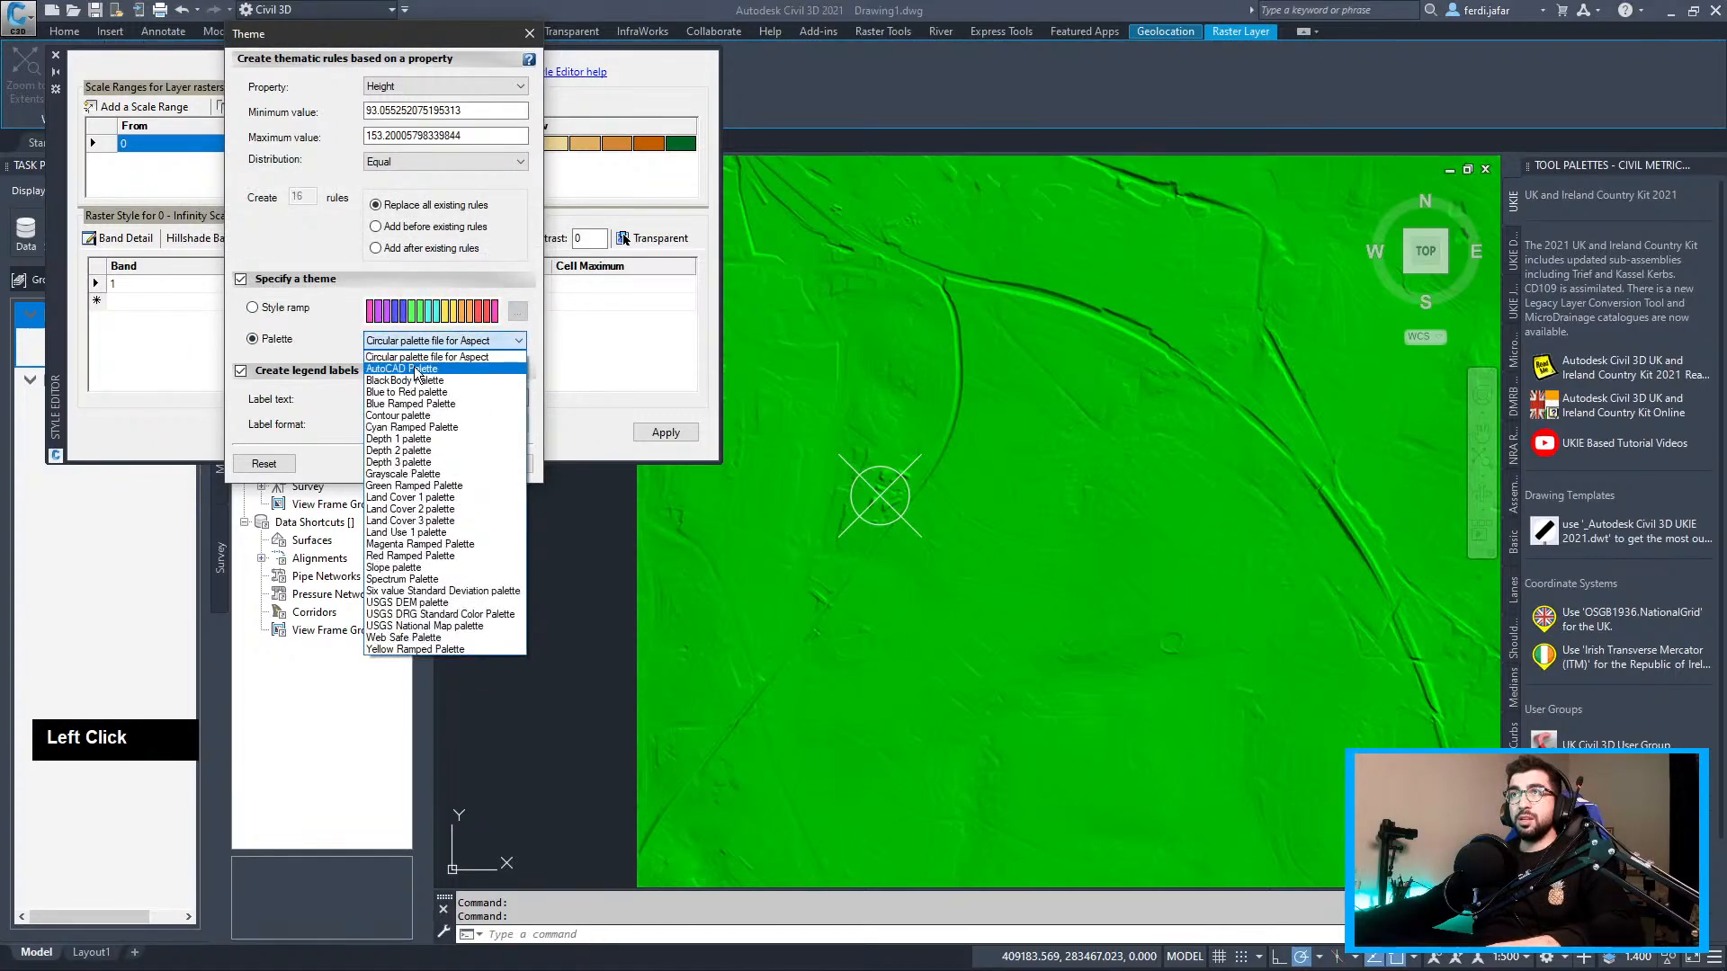
{"action": "left_click", "coordinate": [416, 369]}
{"action": "double_click", "coordinate": [418, 344]}
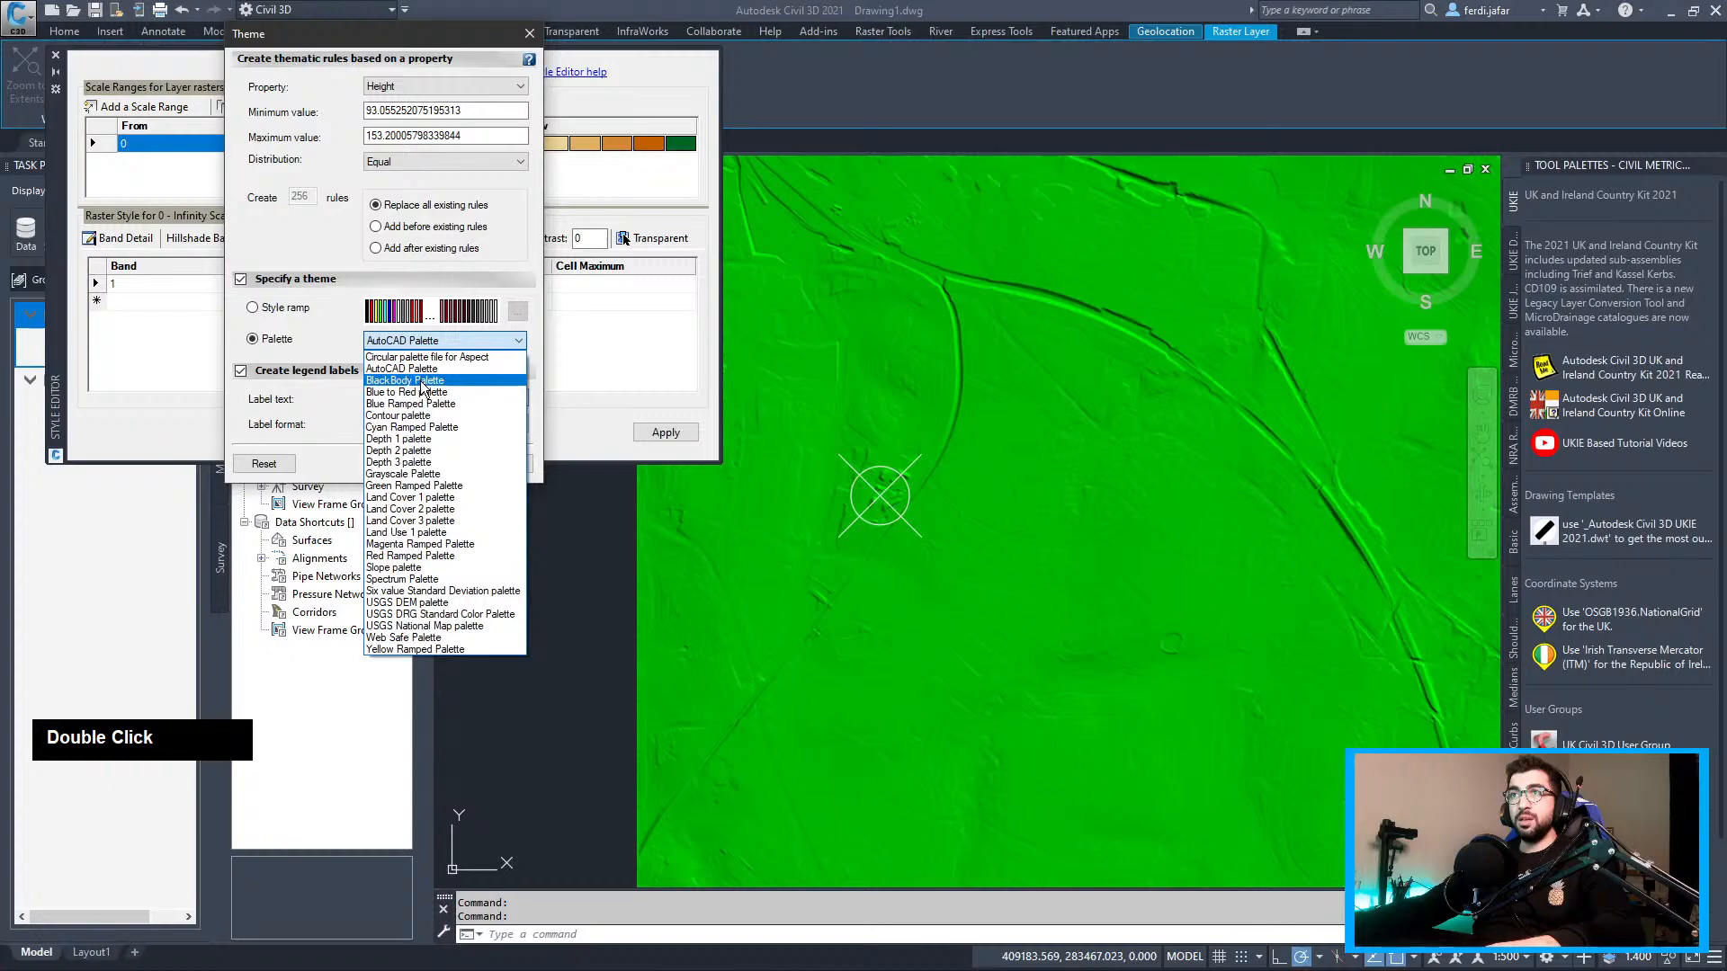
{"action": "left_click", "coordinate": [430, 496]}
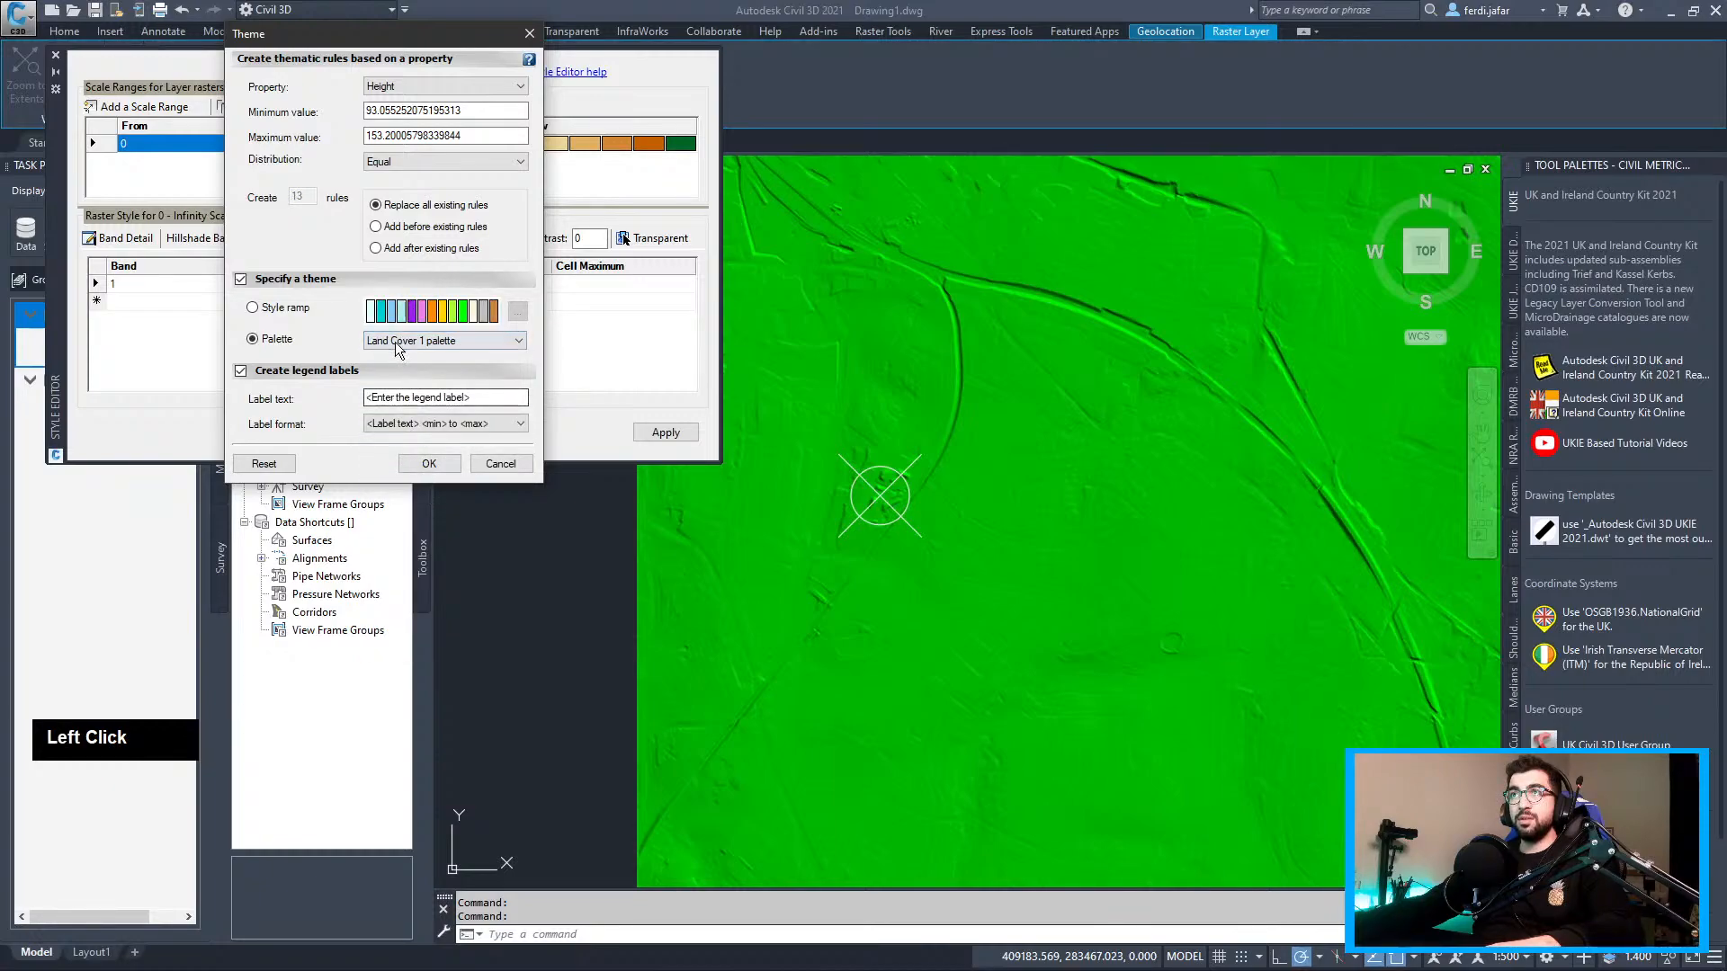
{"action": "left_click", "coordinate": [268, 311]}
{"action": "left_click", "coordinate": [444, 461]}
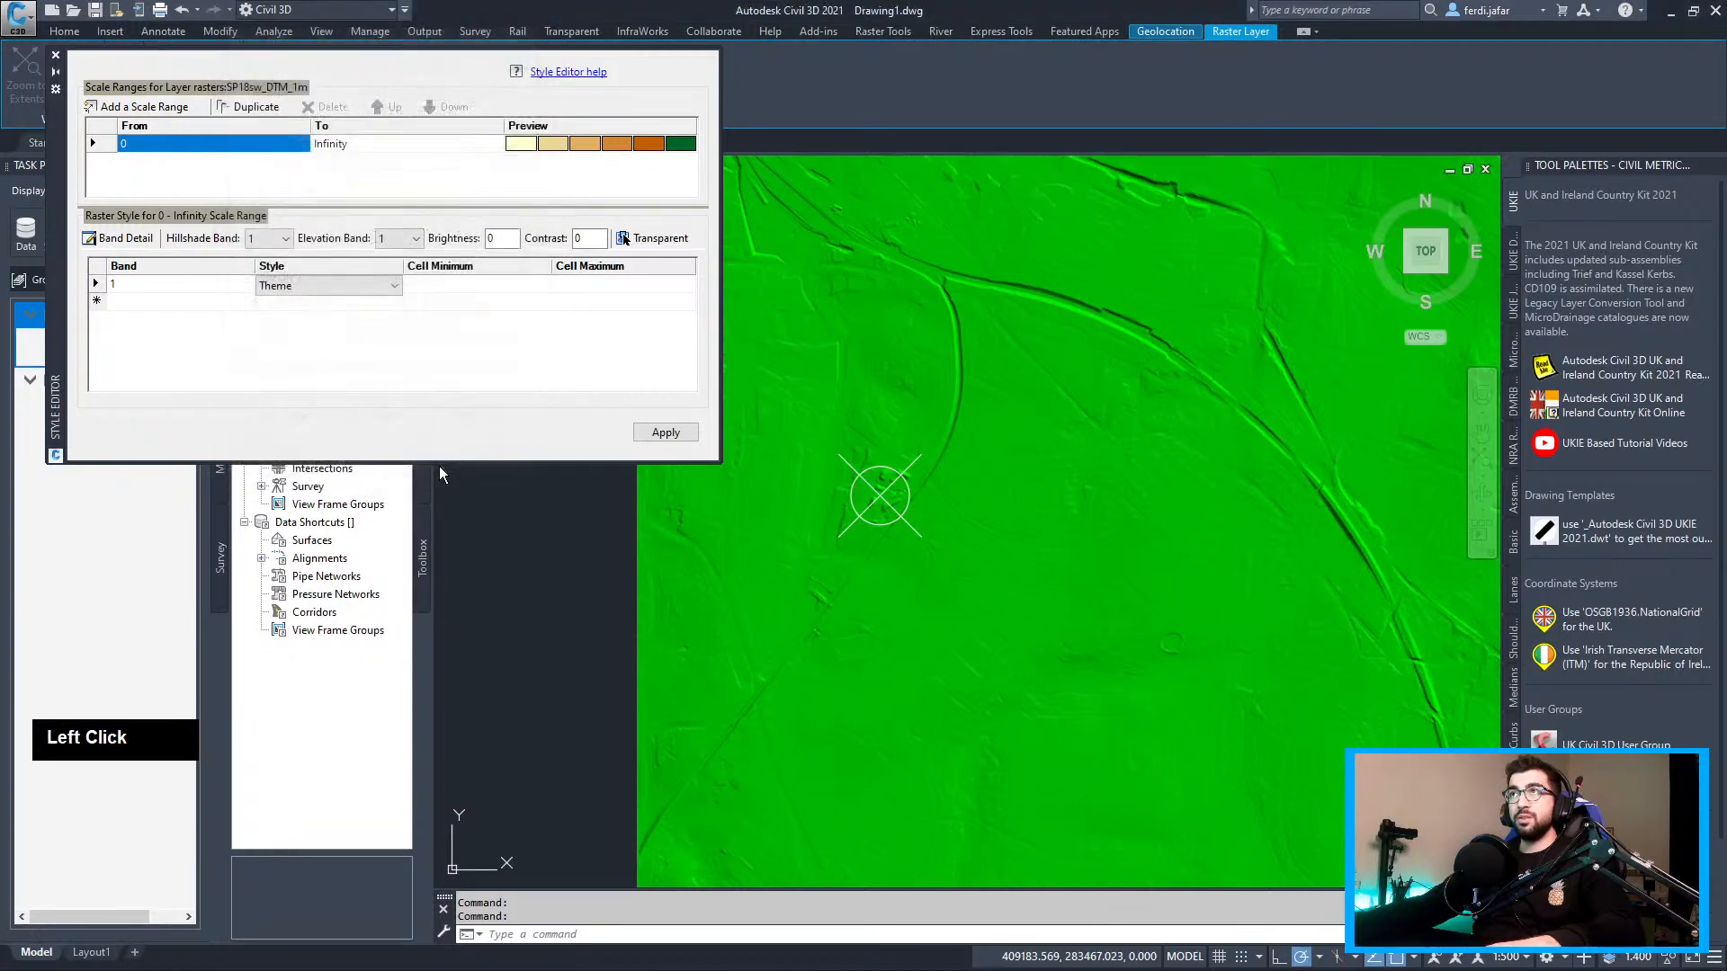
Reconfirm the light-to-orange height theme and apply it to the DTM raster
{"action": "left_click", "coordinate": [696, 145]}
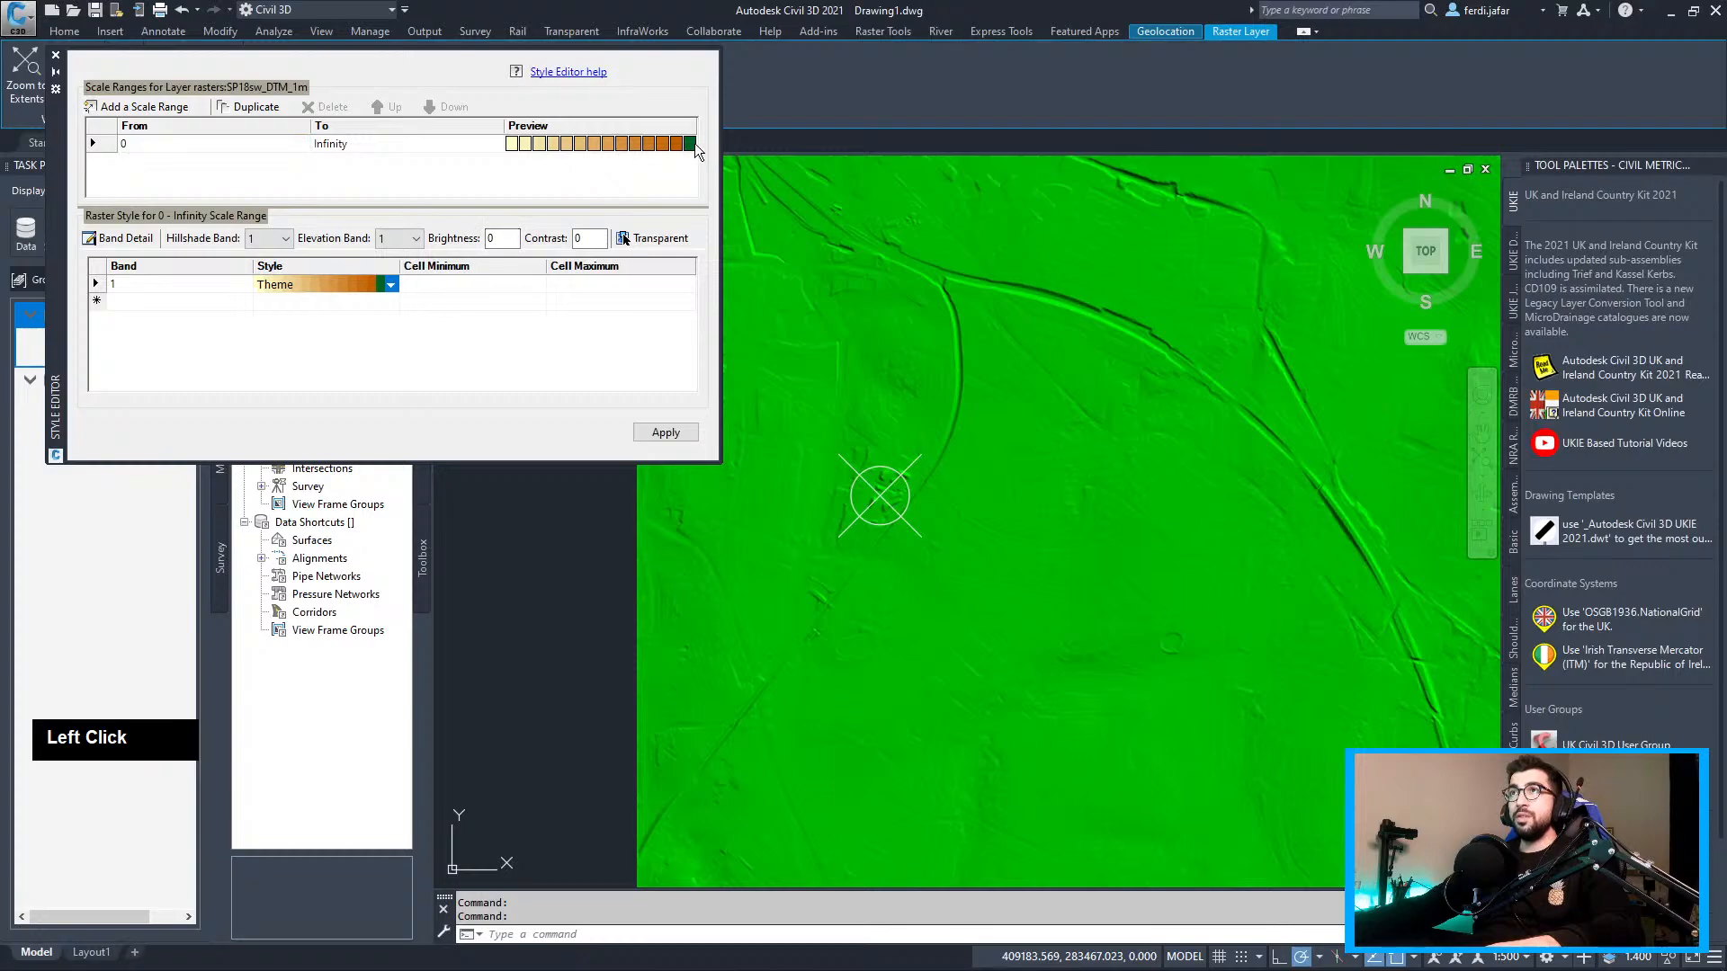
{"action": "left_click", "coordinate": [378, 284]}
{"action": "double_click", "coordinate": [299, 302]}
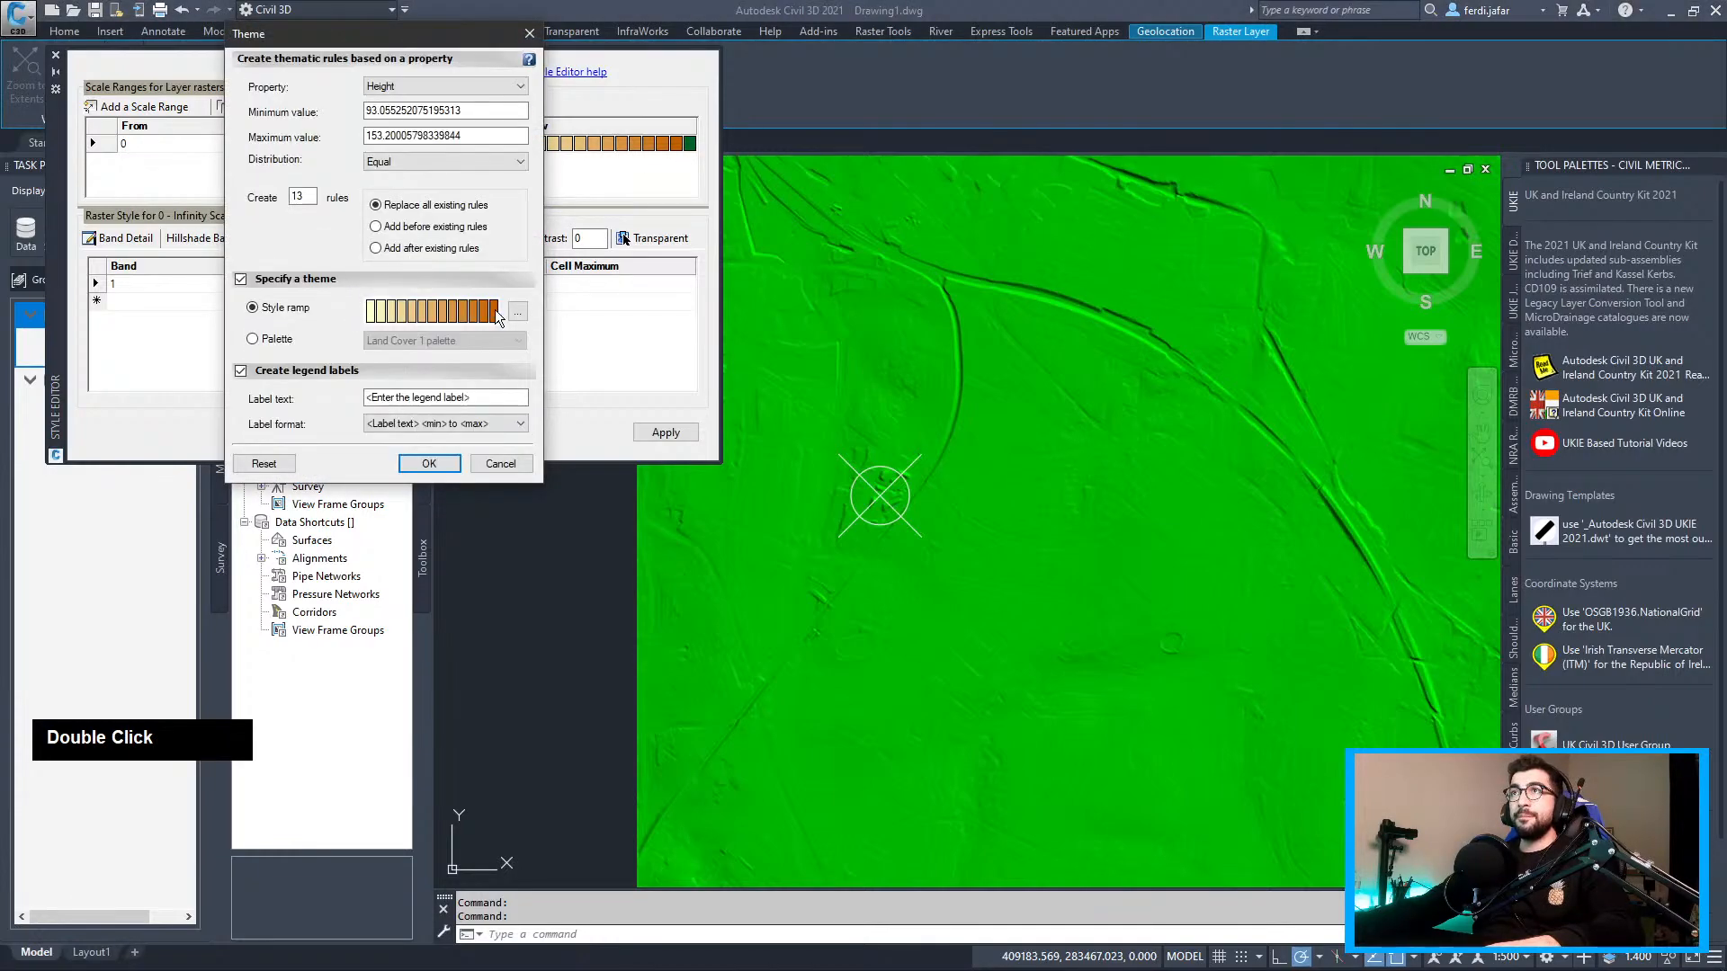
{"action": "left_click", "coordinate": [429, 461]}
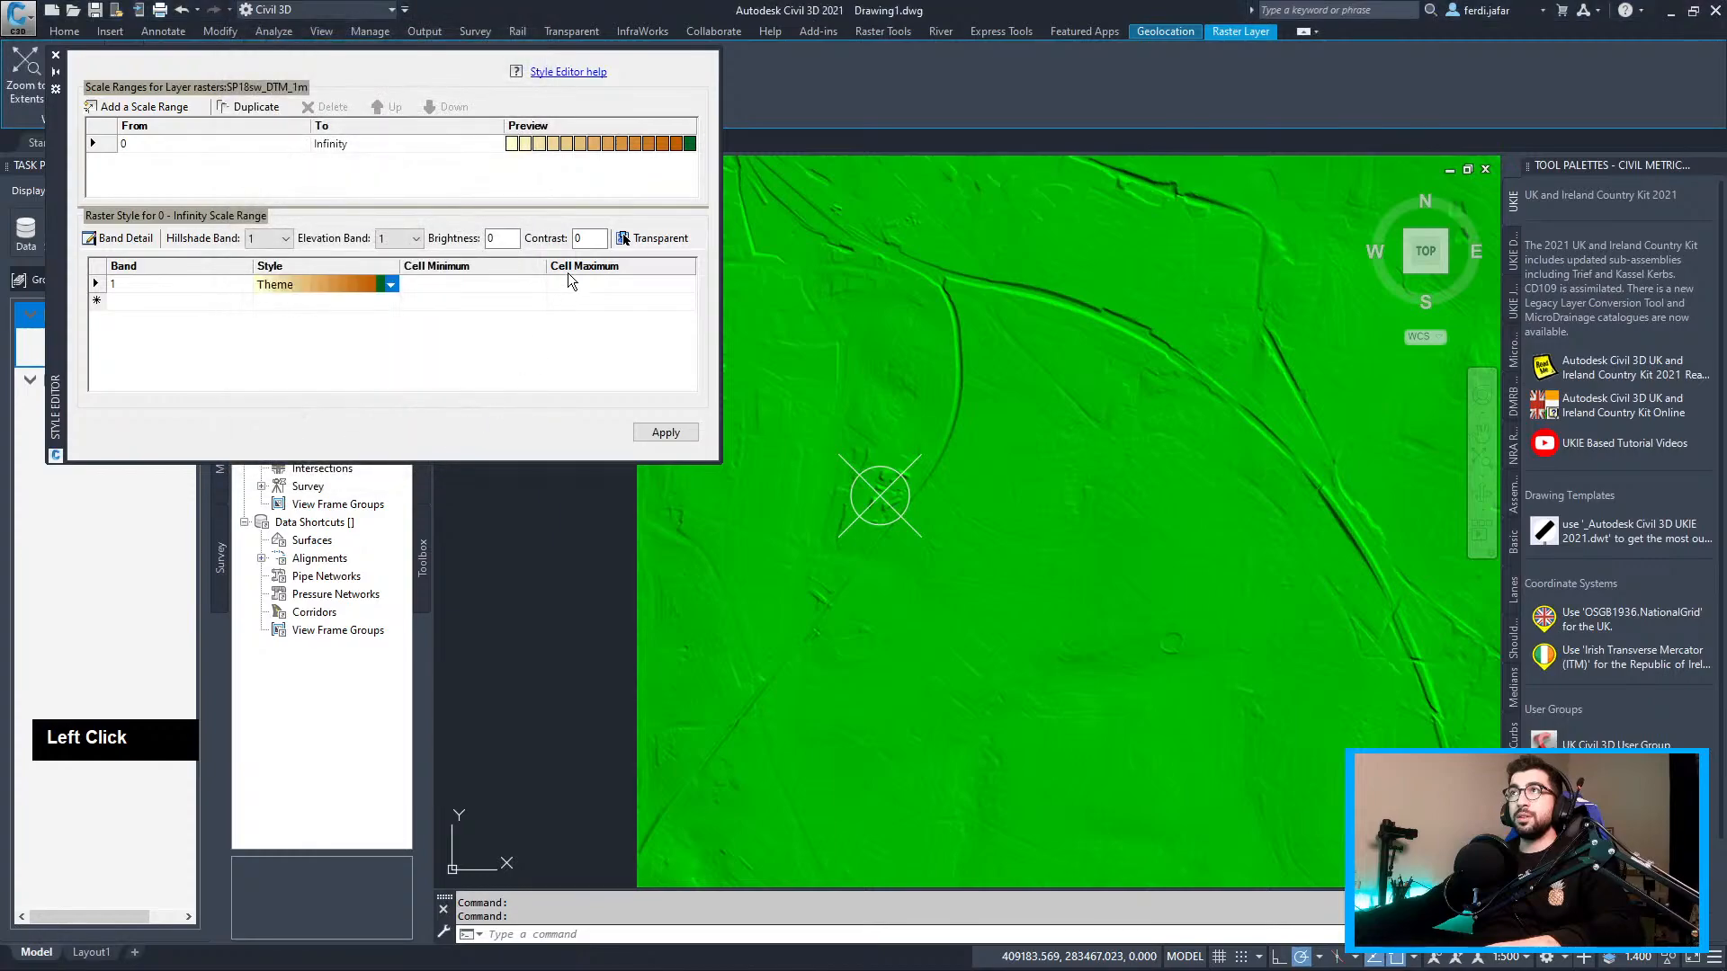
{"action": "double_click", "coordinate": [394, 283]}
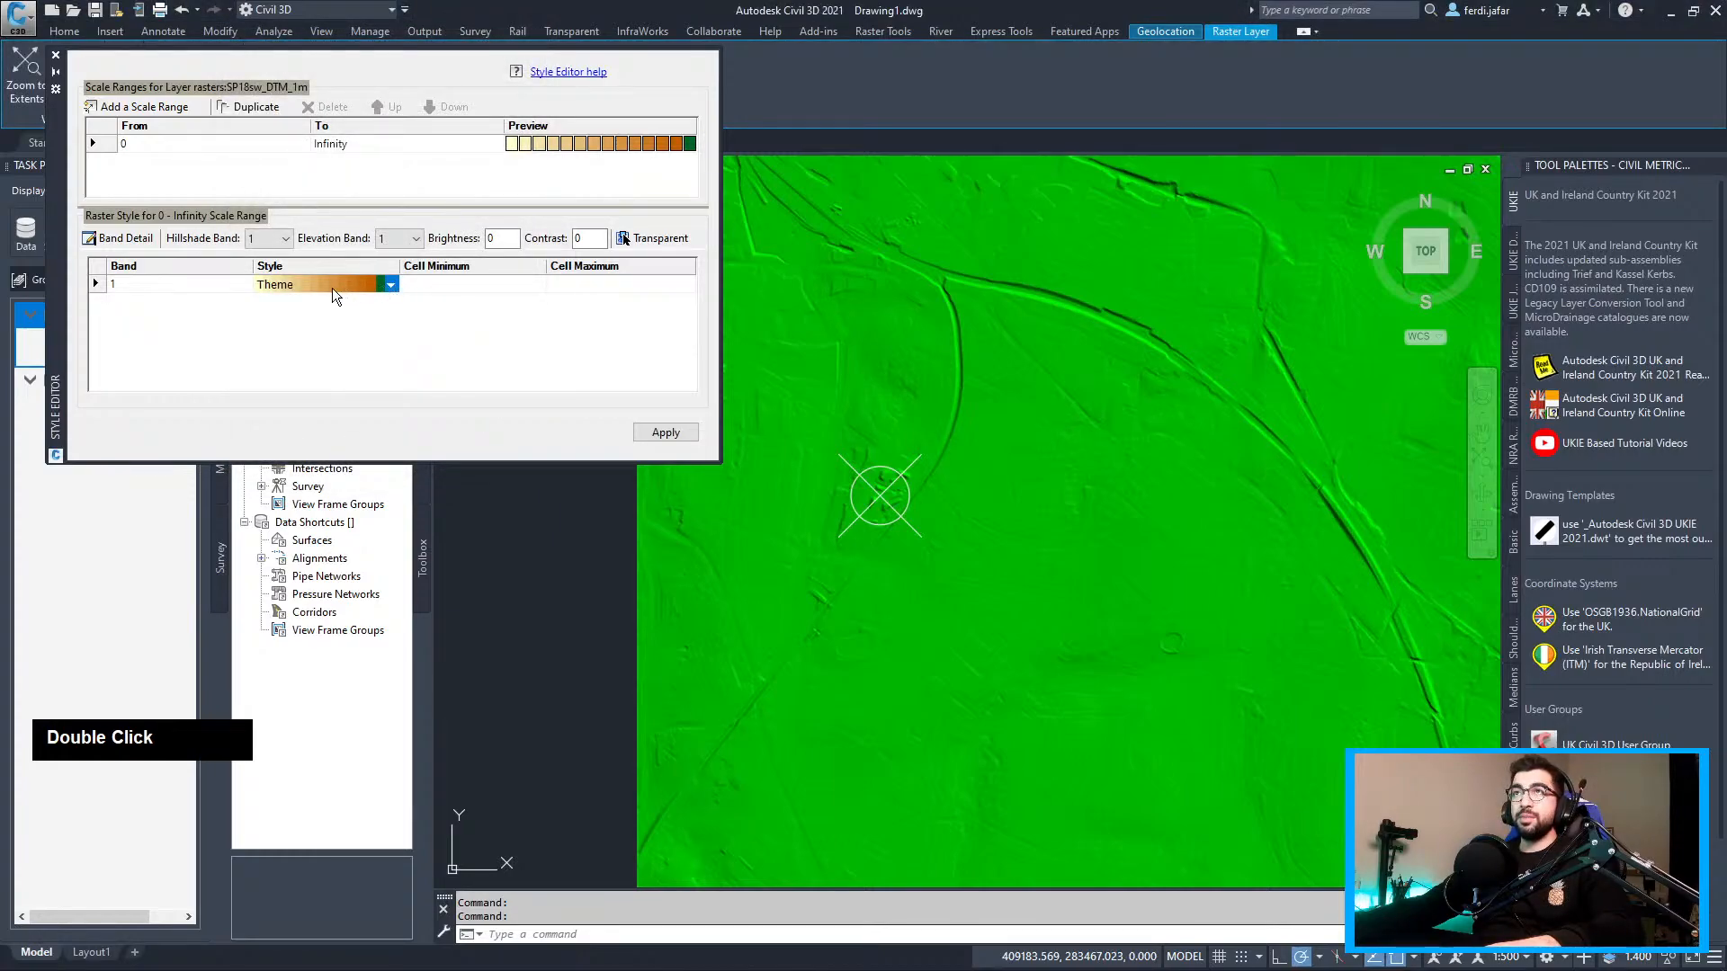
{"action": "left_click", "coordinate": [393, 284]}
{"action": "double_click", "coordinate": [357, 322]}
{"action": "left_click", "coordinate": [389, 284]}
{"action": "left_click", "coordinate": [627, 429]}
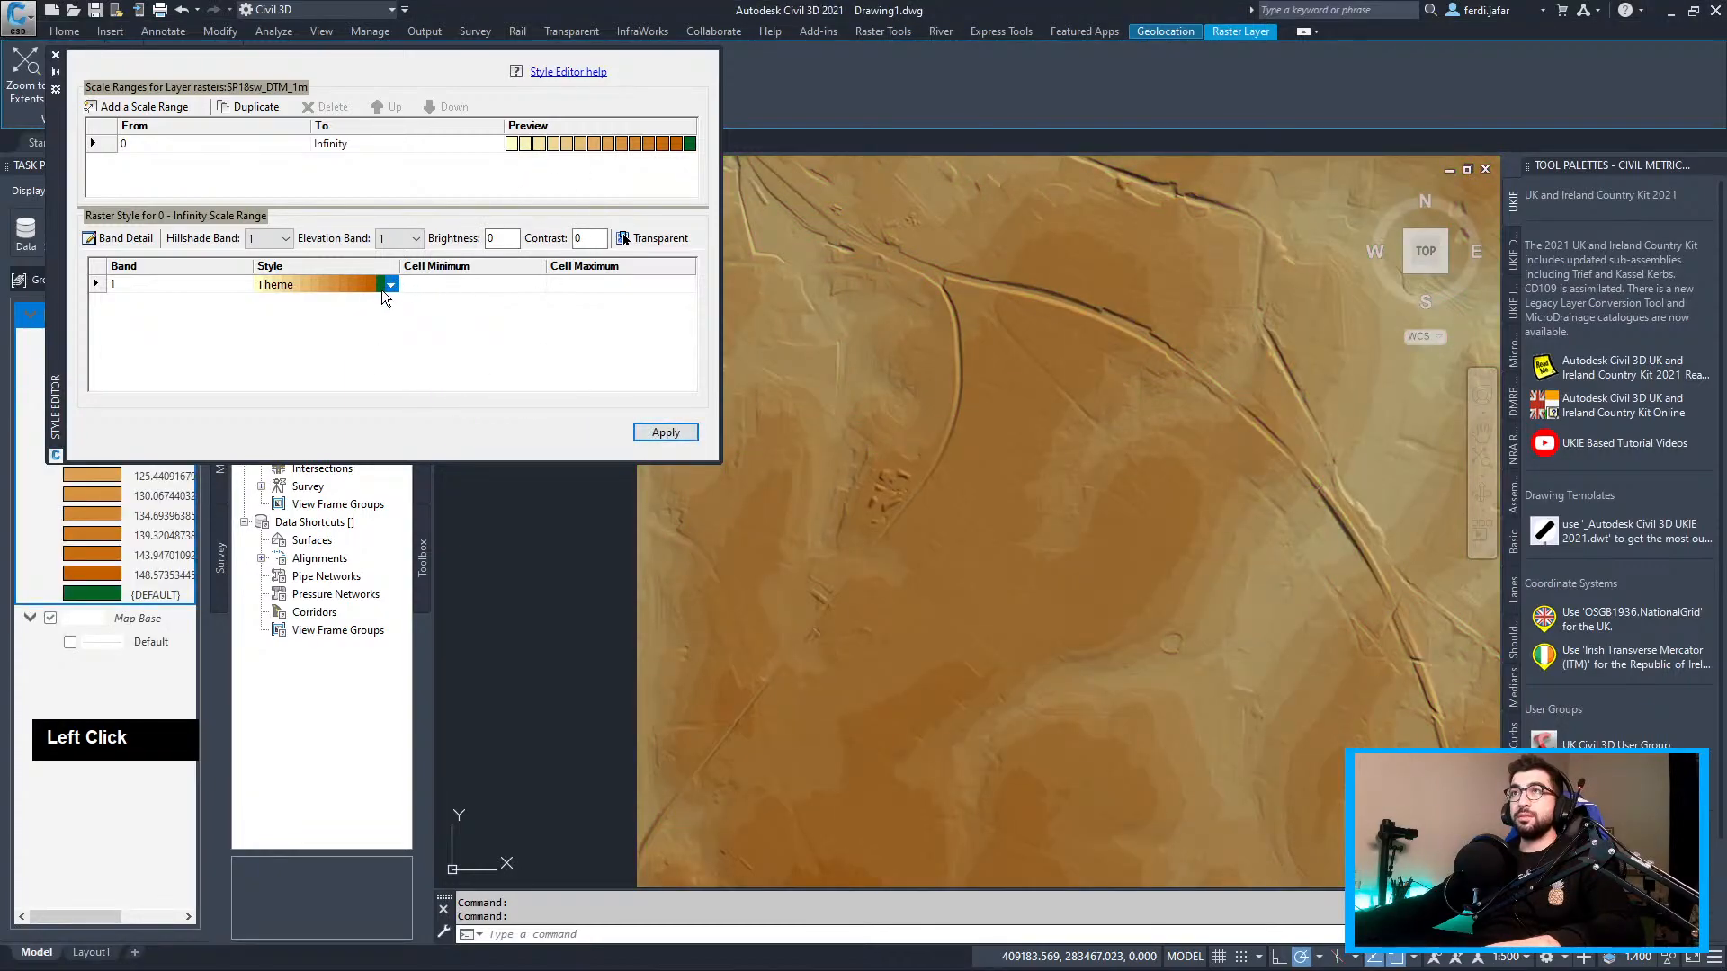
Reopen the height theme and review the style ramp's start and end colours
{"action": "double_click", "coordinate": [376, 293]}
{"action": "left_click", "coordinate": [391, 285]}
{"action": "left_click", "coordinate": [391, 284]}
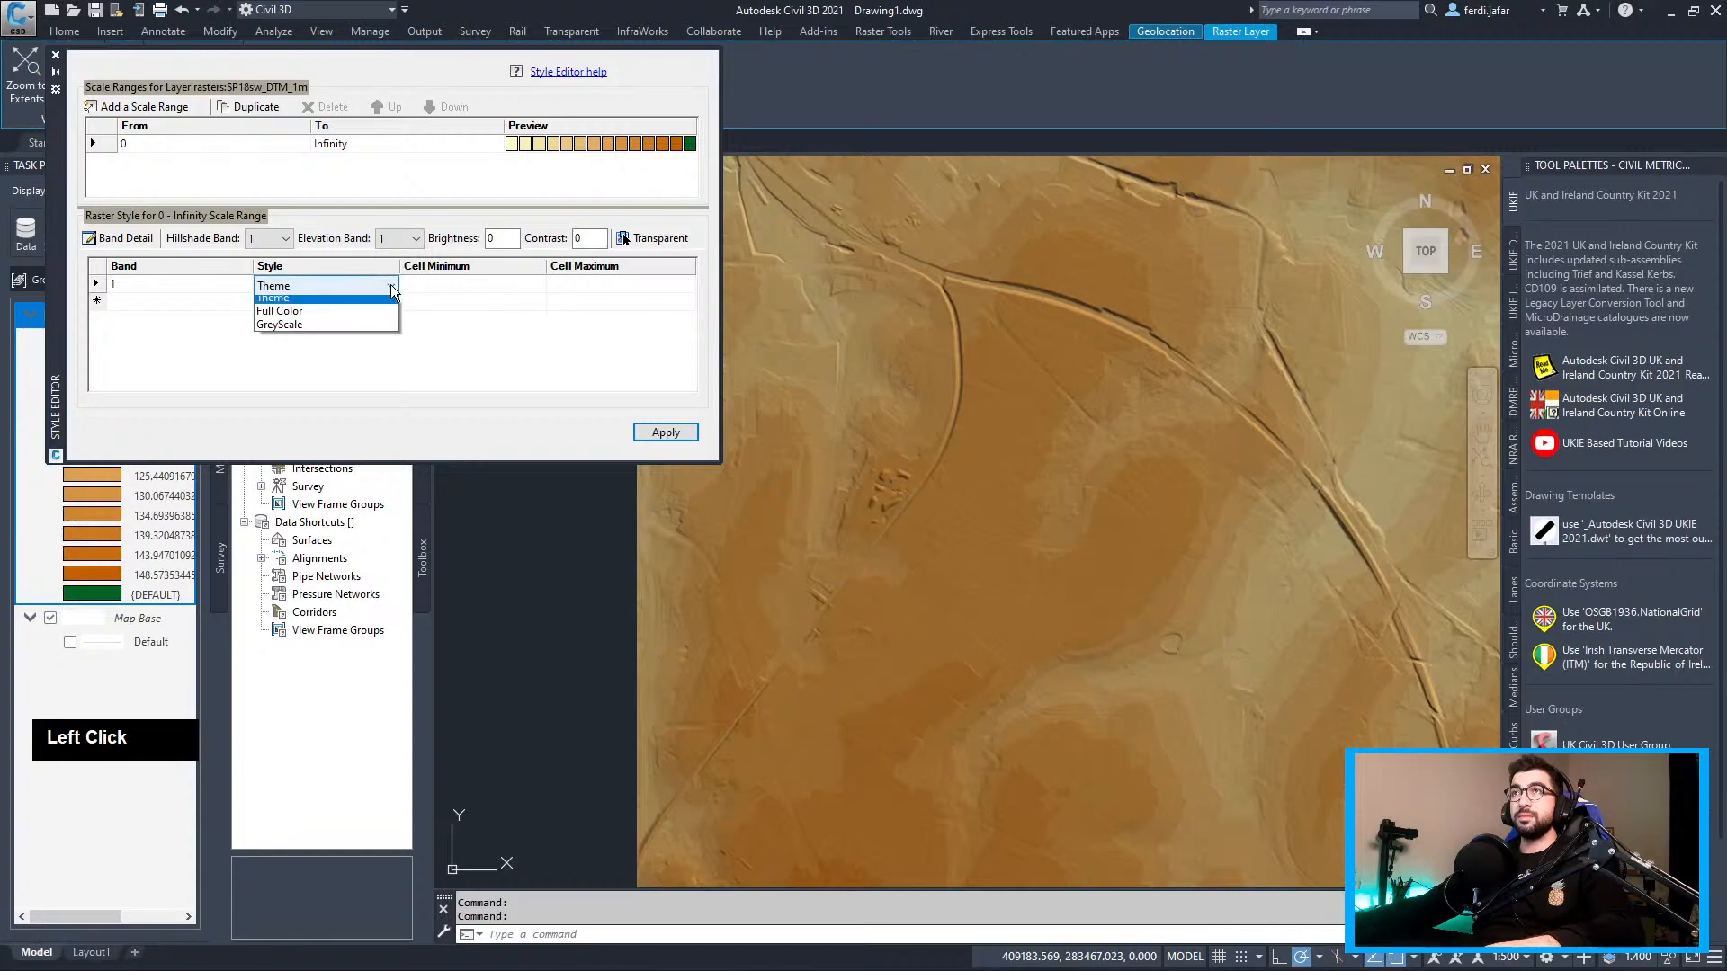
{"action": "left_click", "coordinate": [338, 302]}
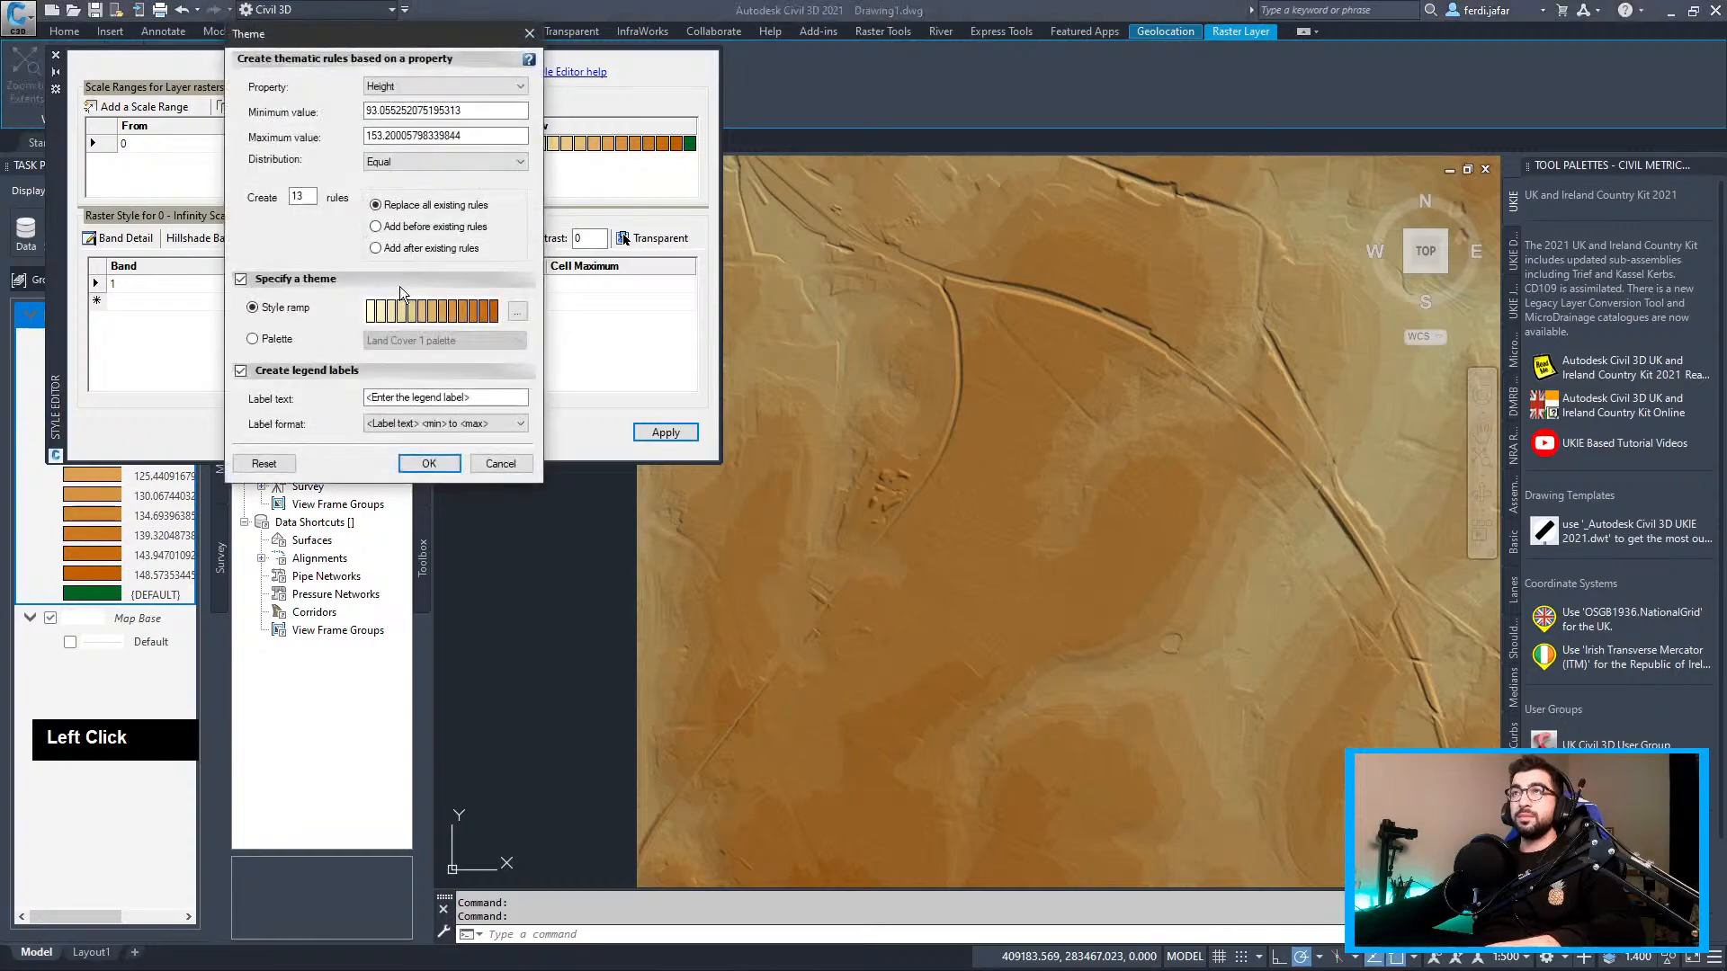
{"action": "left_click", "coordinate": [516, 312]}
{"action": "left_click", "coordinate": [467, 256]}
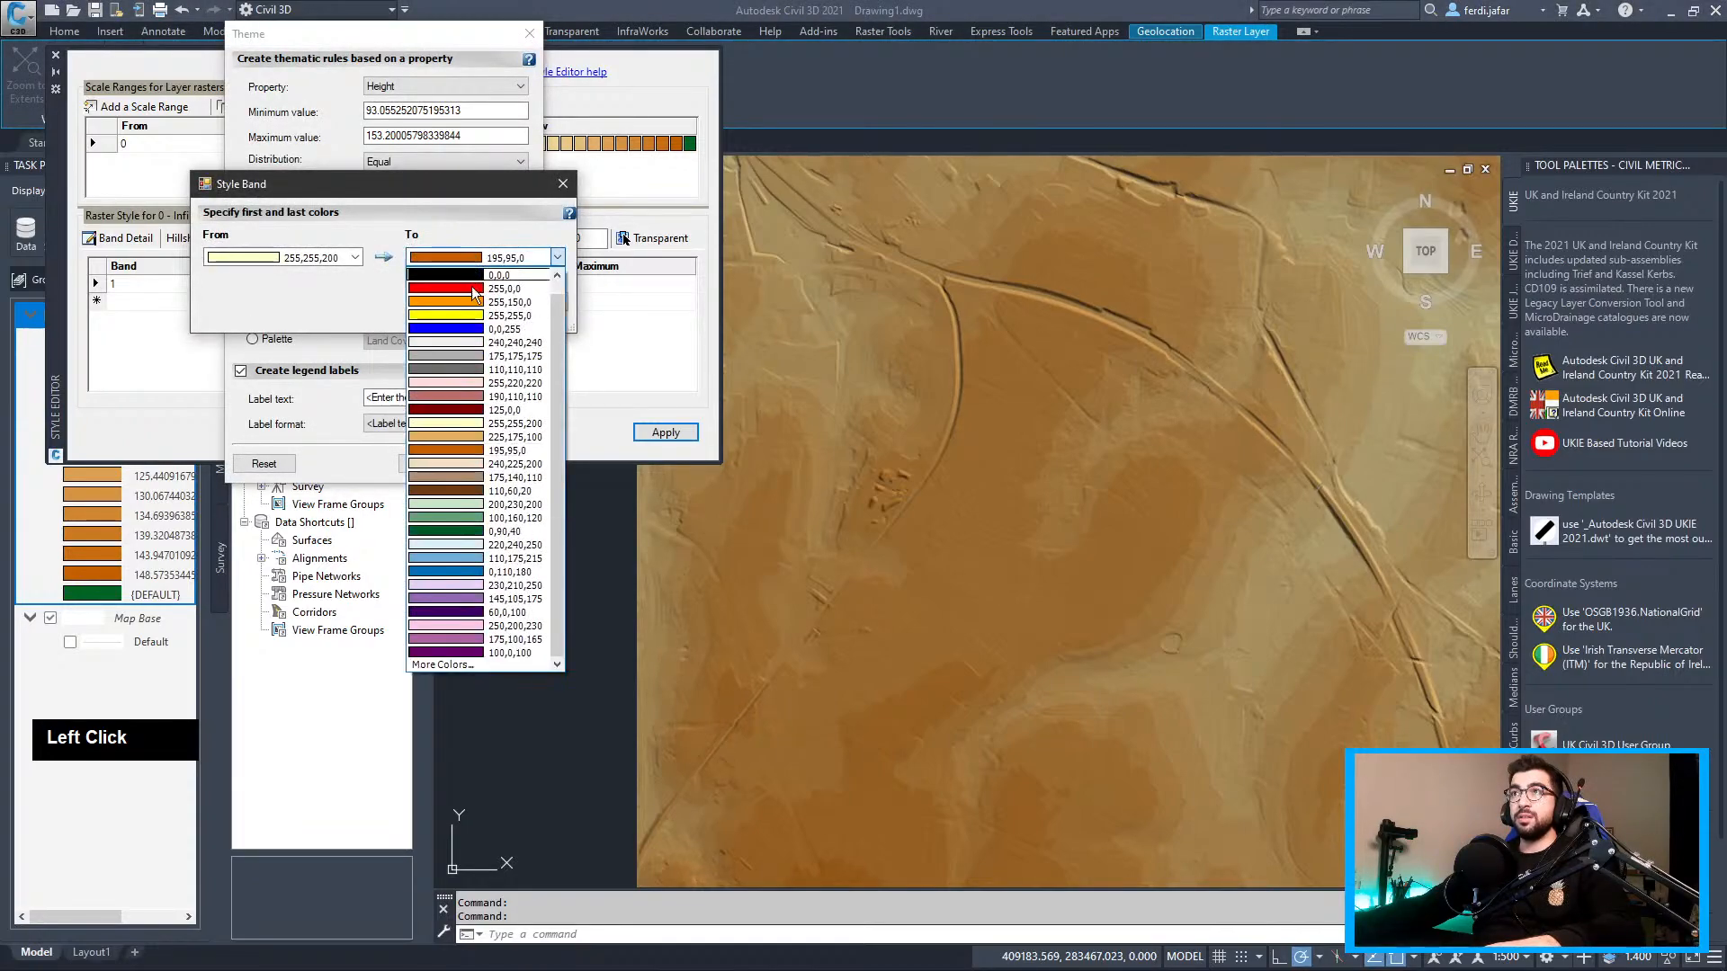
{"action": "left_click", "coordinate": [472, 450]}
{"action": "left_click", "coordinate": [463, 303]}
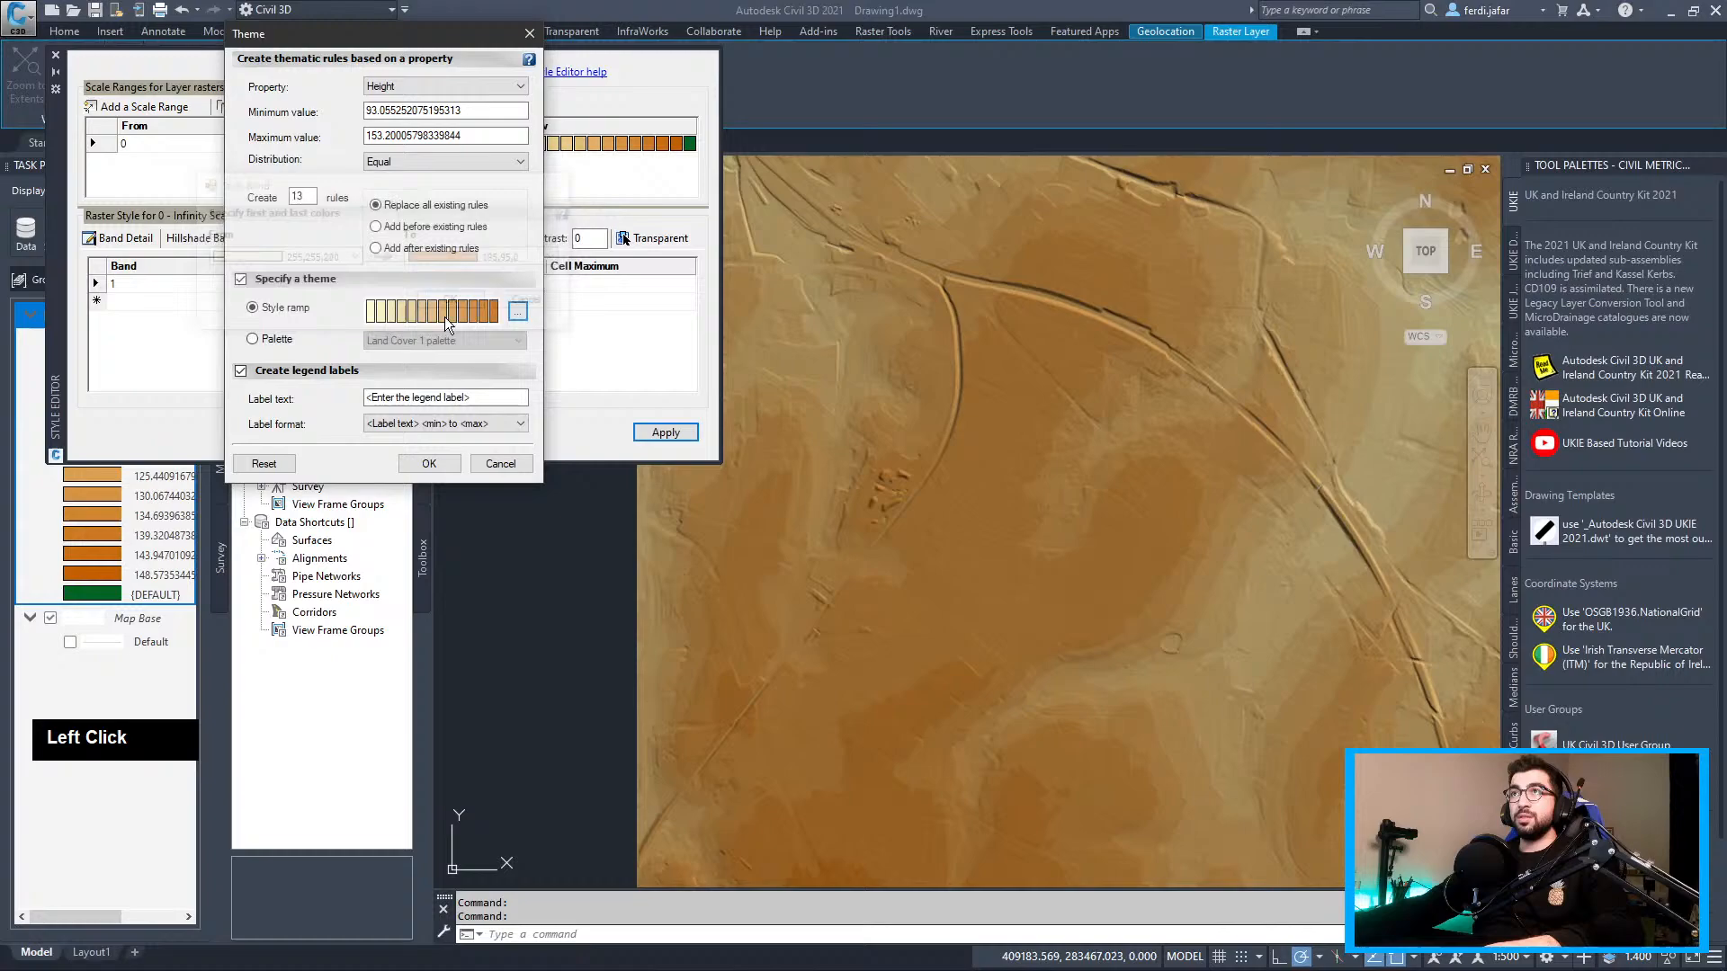
{"action": "left_click", "coordinate": [432, 464]}
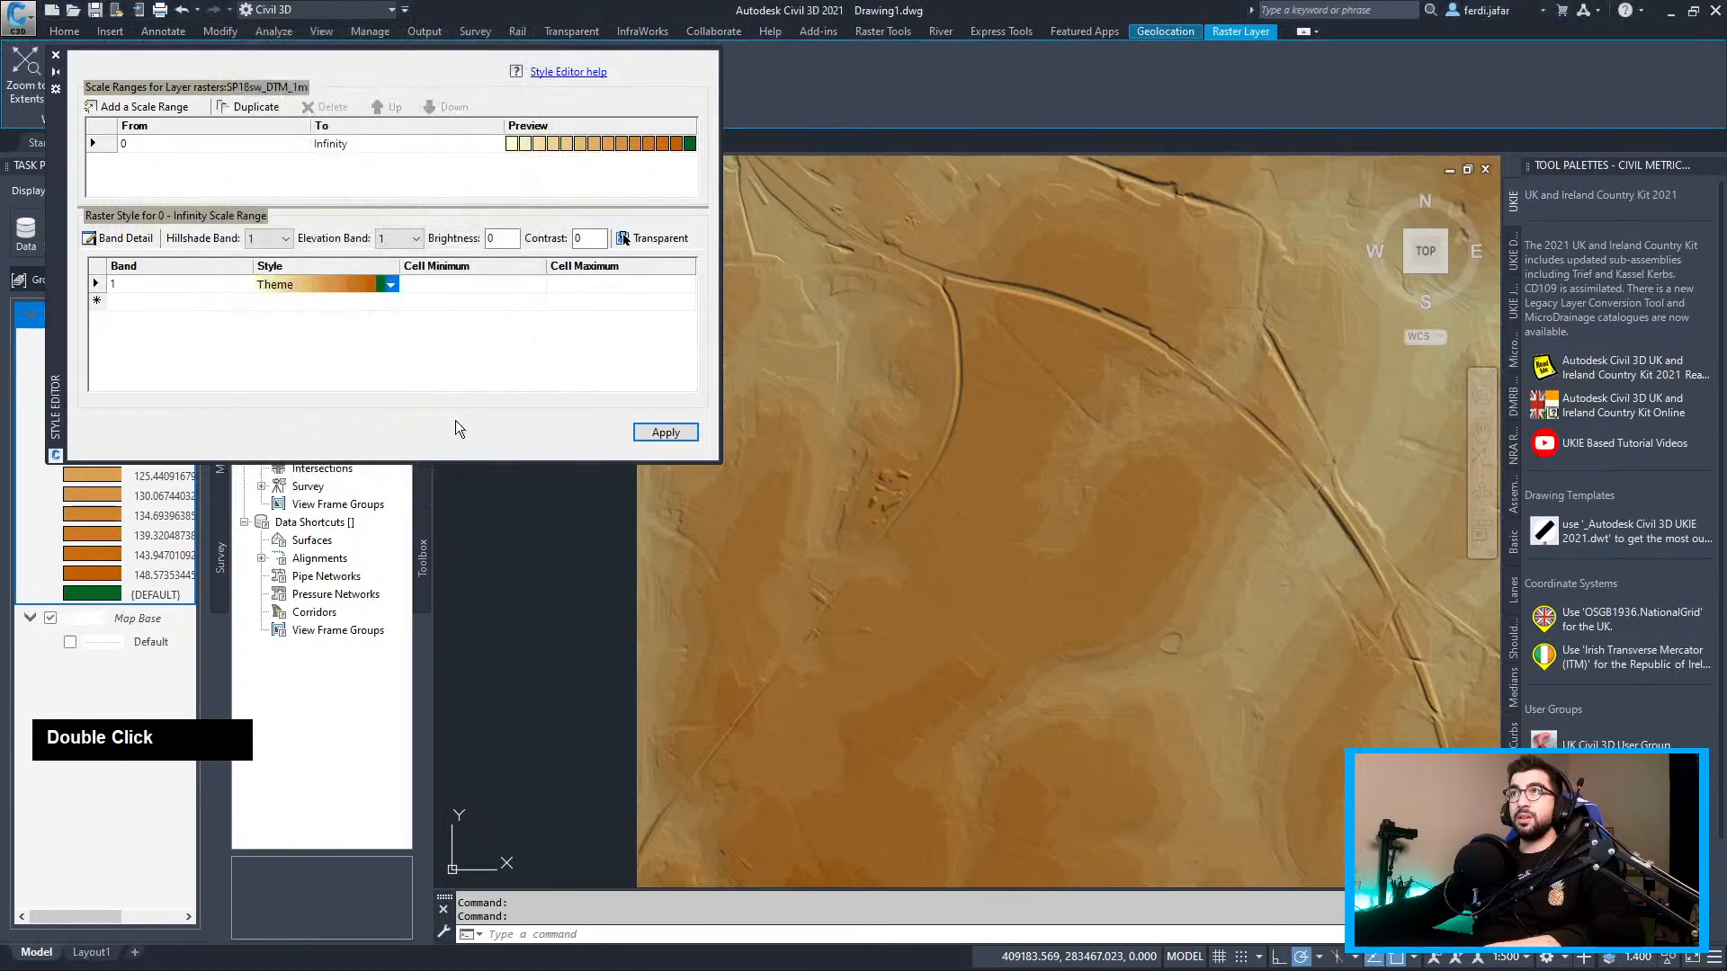
Preview band 1 in full colour and greyscale, then return to full colour
{"action": "left_click", "coordinate": [395, 283]}
{"action": "left_click", "coordinate": [310, 317]}
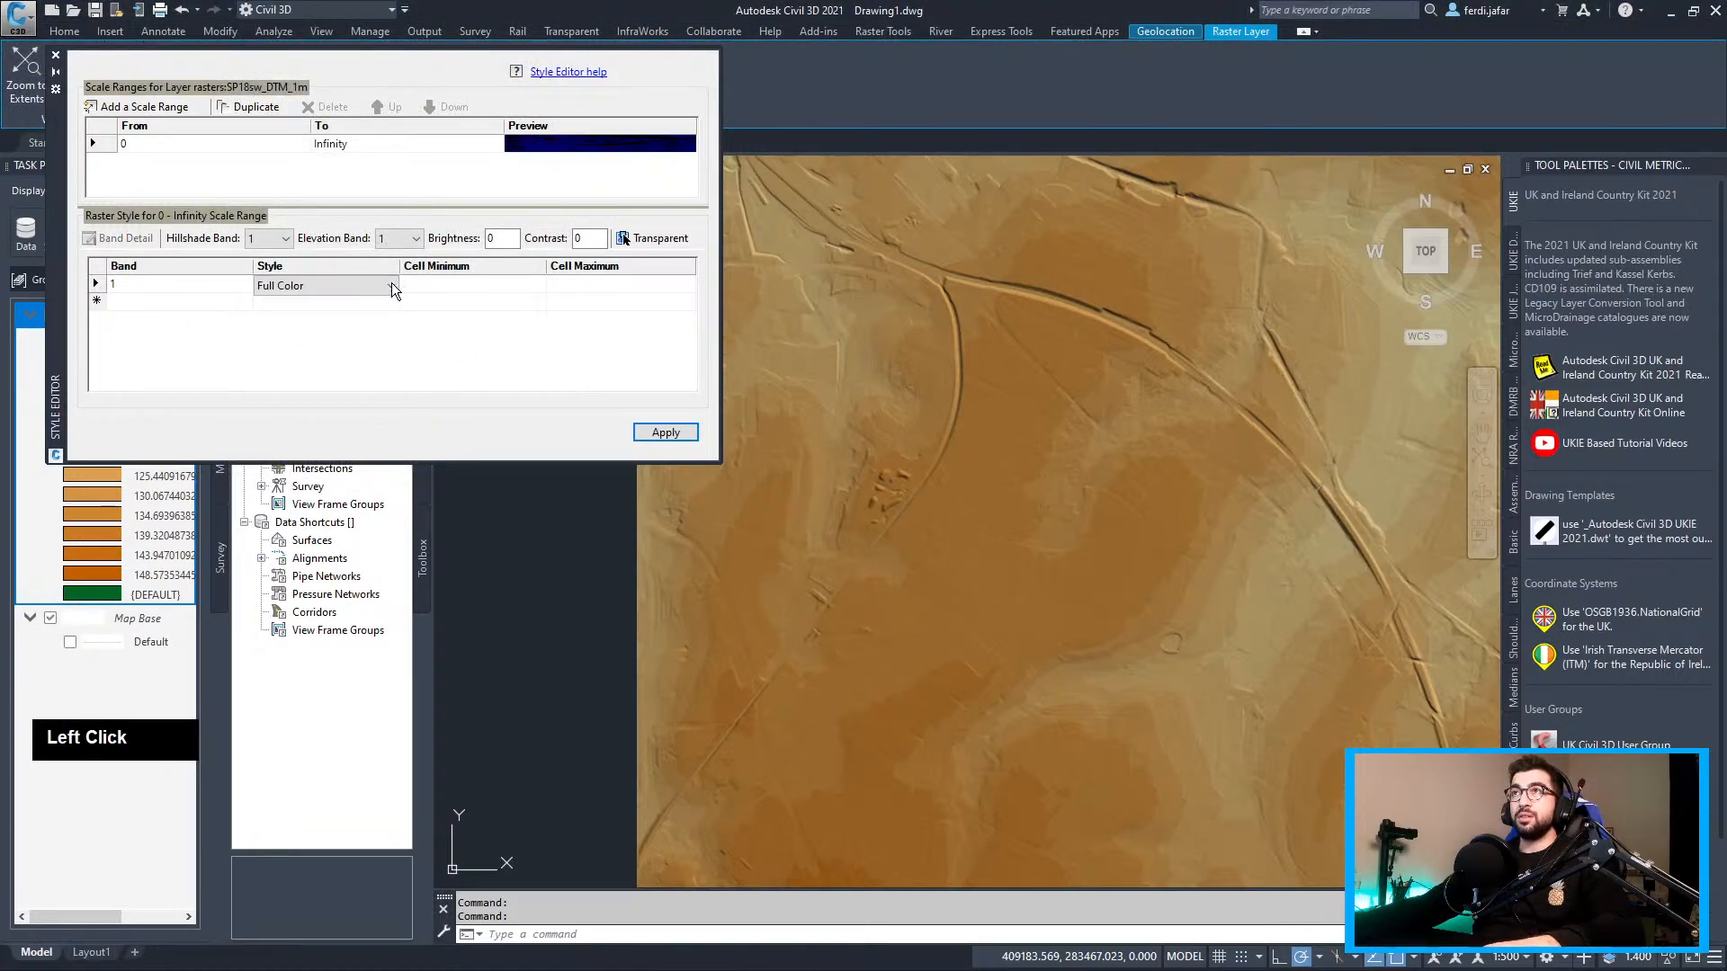
{"action": "double_click", "coordinate": [381, 283]}
{"action": "left_click", "coordinate": [311, 316]}
{"action": "double_click", "coordinate": [381, 283]}
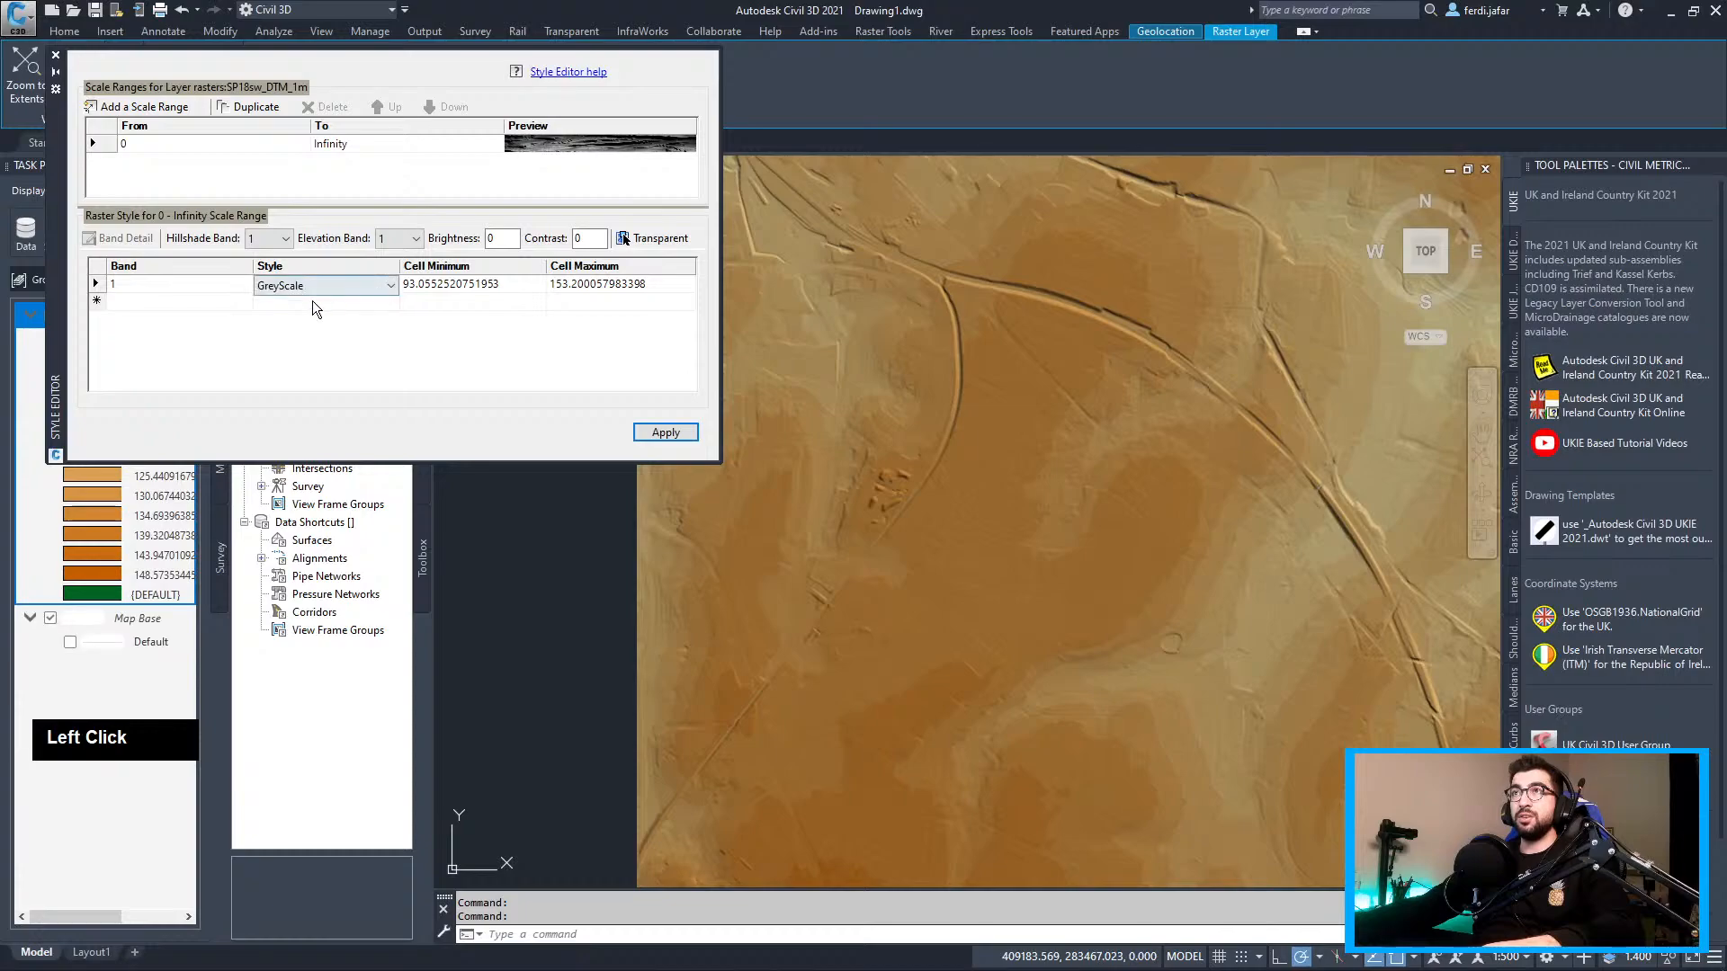
{"action": "left_click", "coordinate": [292, 316]}
Set band 1 to a palette height theme using the five-colour Depth 2 palette
{"action": "left_click", "coordinate": [296, 285]}
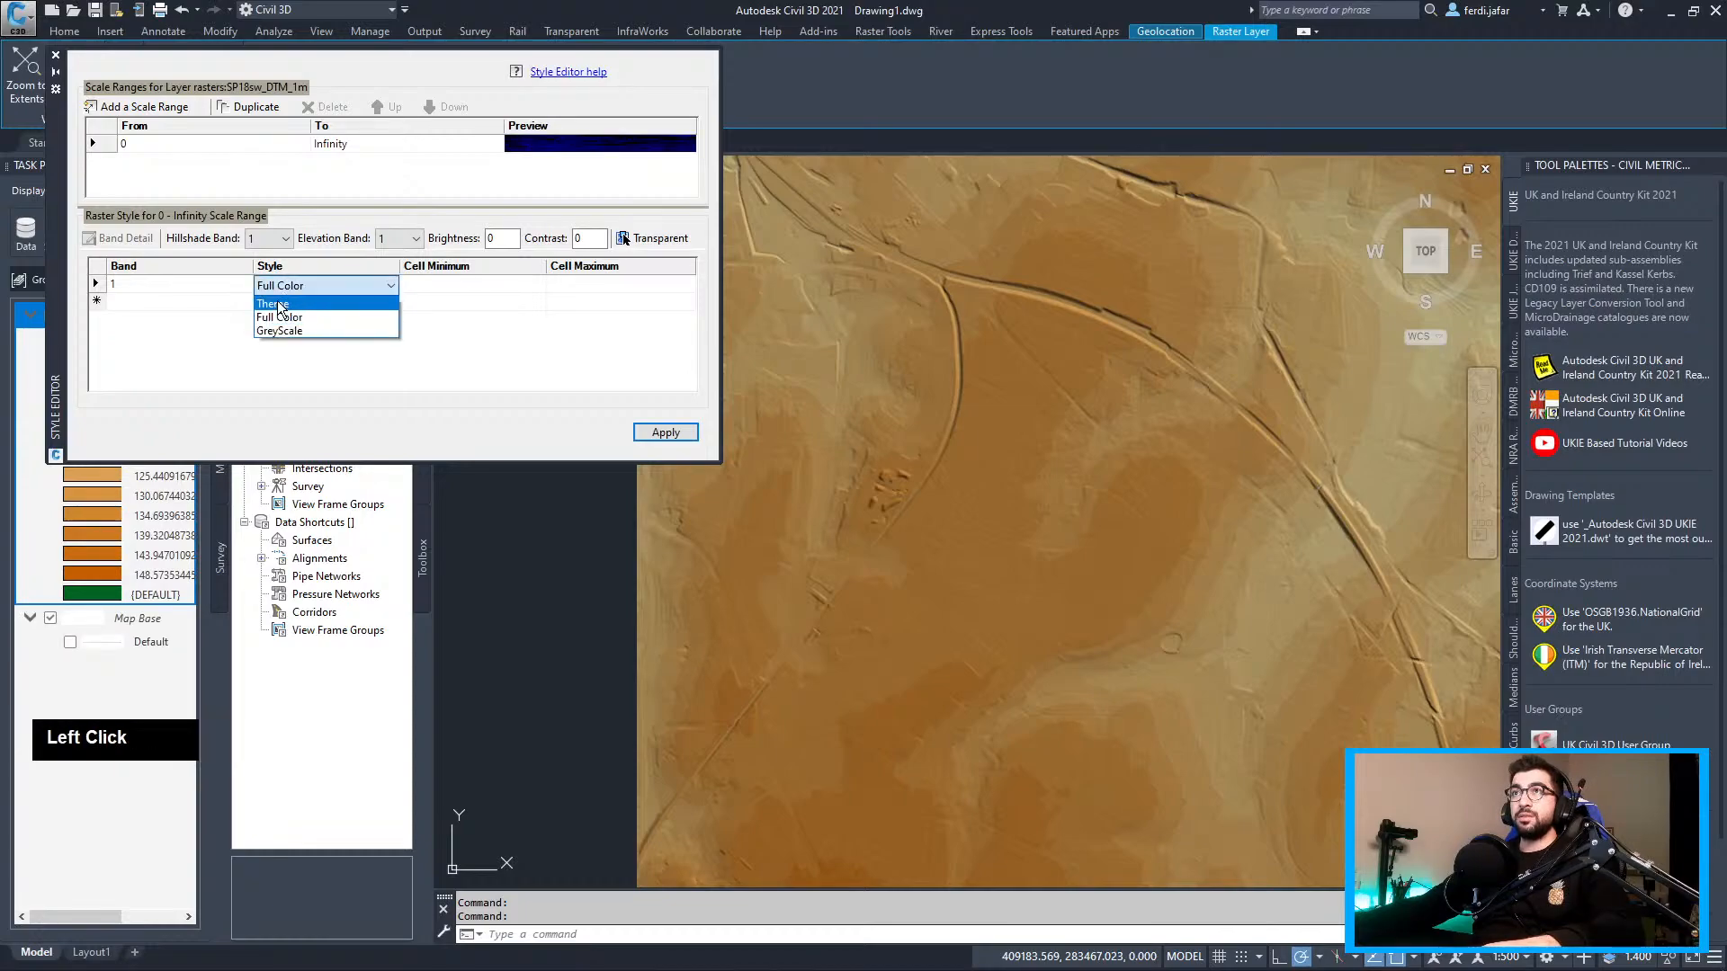
{"action": "left_click", "coordinate": [297, 329]}
{"action": "left_click", "coordinate": [279, 342]}
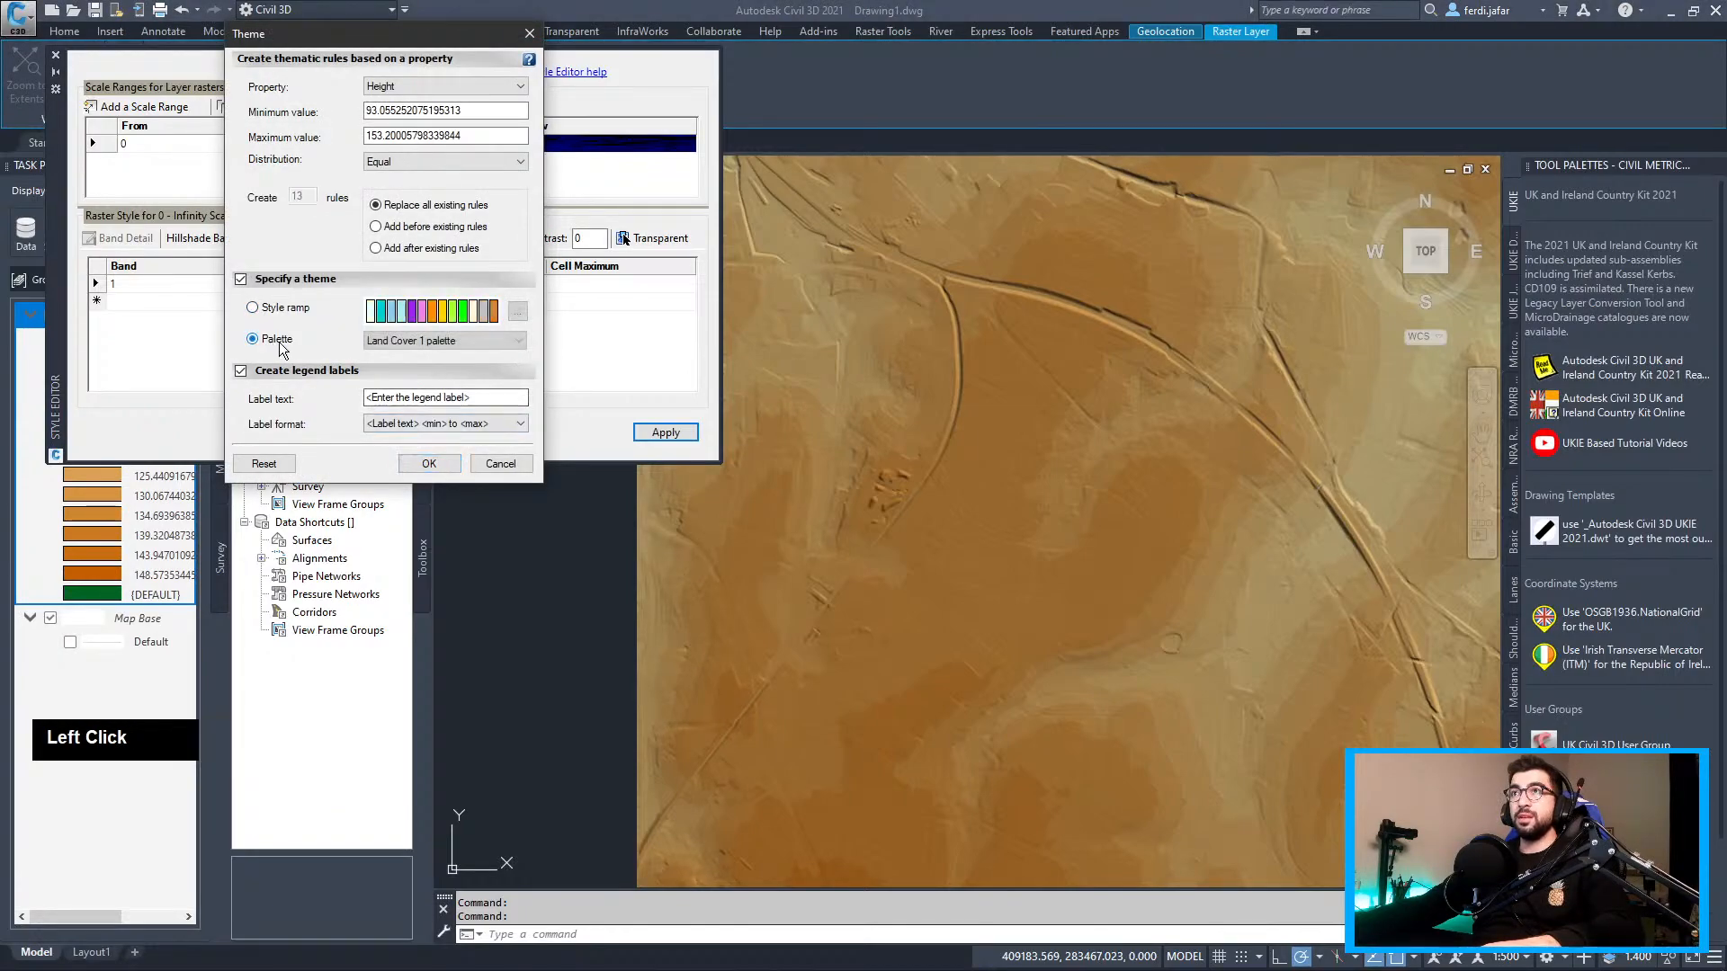
{"action": "left_click", "coordinate": [463, 340]}
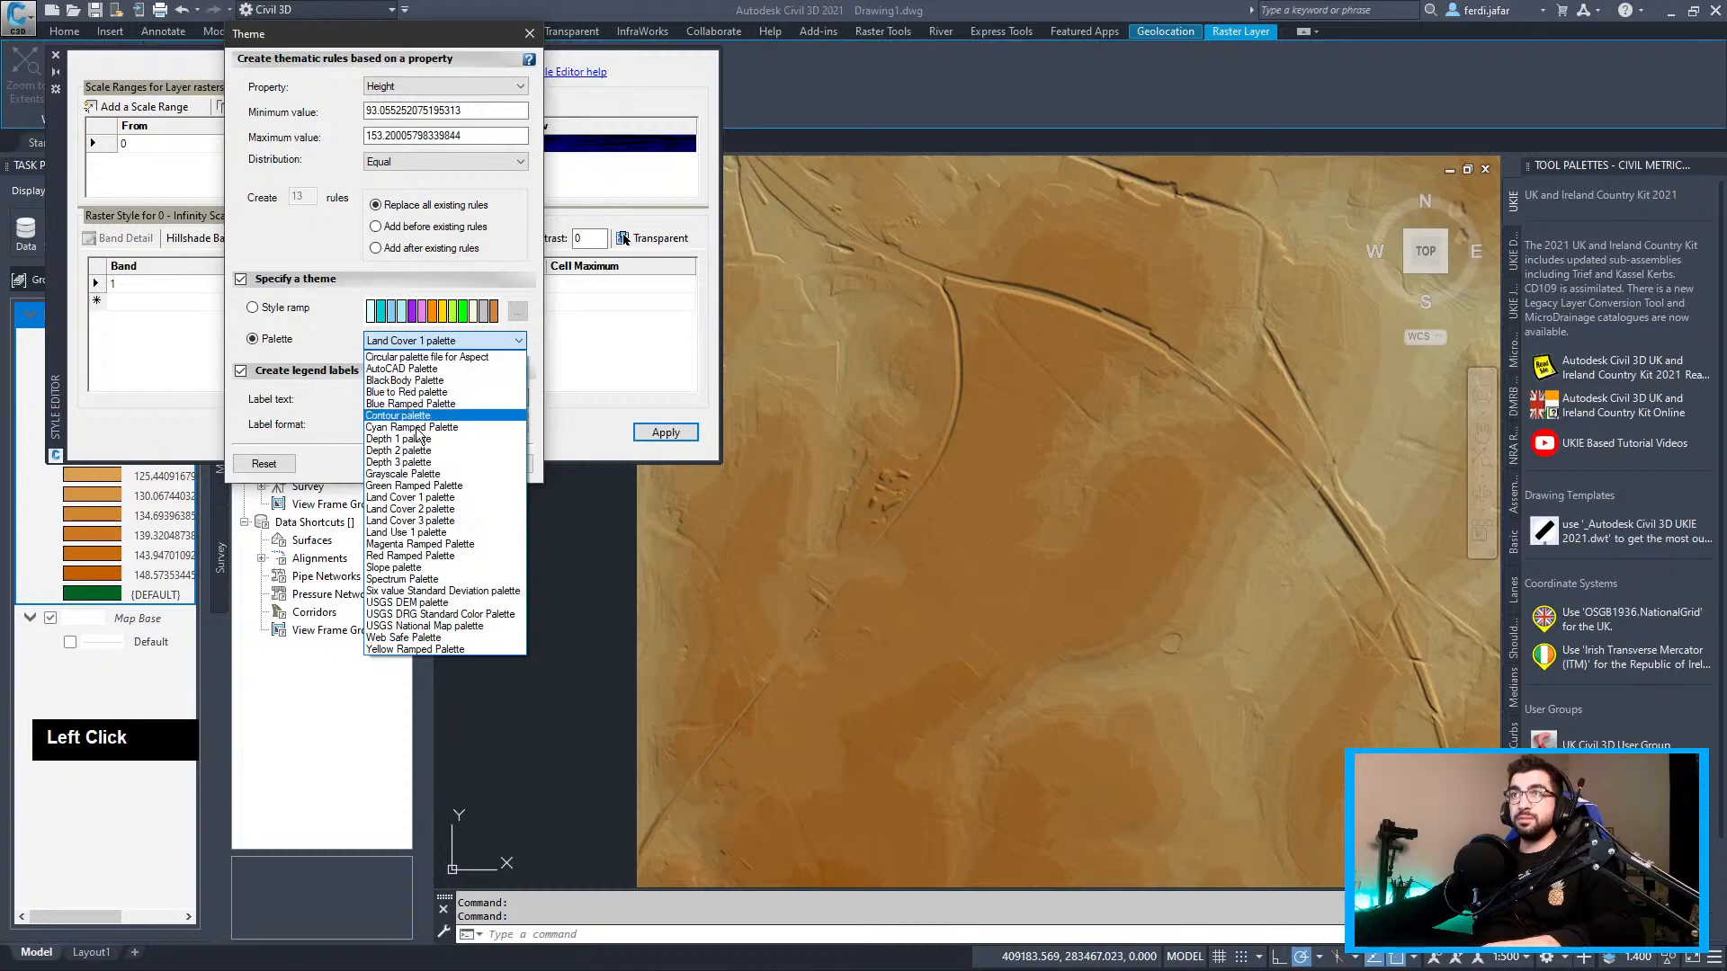
{"action": "left_click", "coordinate": [436, 485]}
{"action": "left_click", "coordinate": [412, 343]}
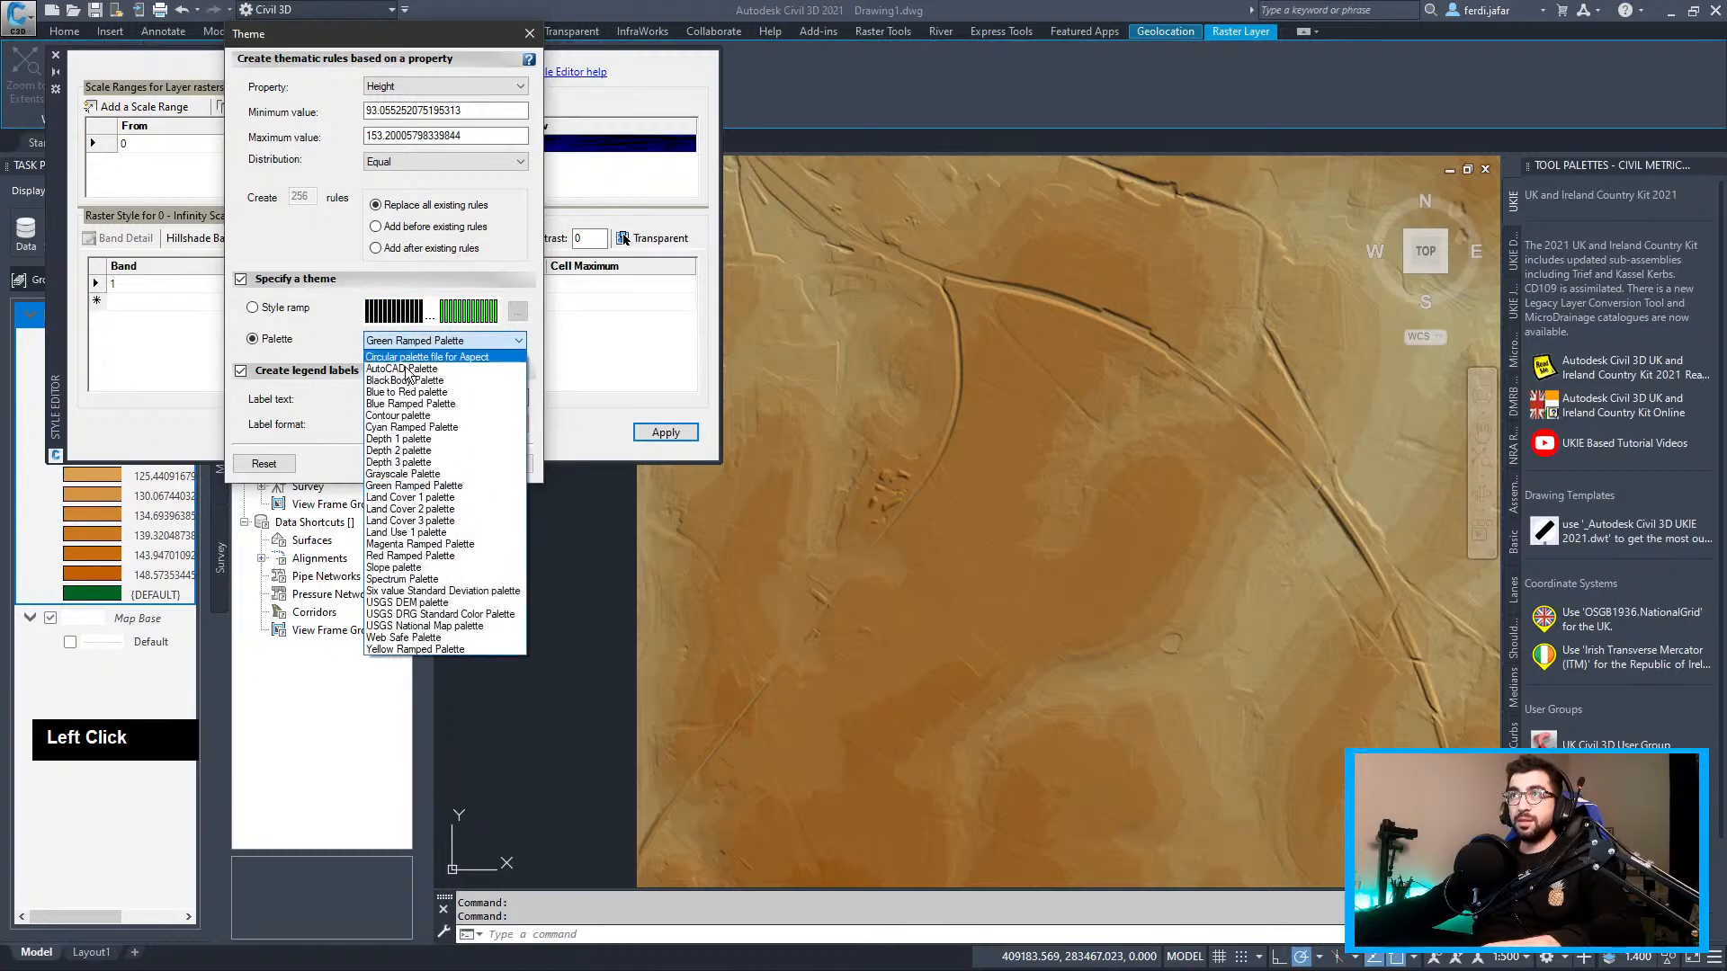
{"action": "left_click", "coordinate": [418, 366]}
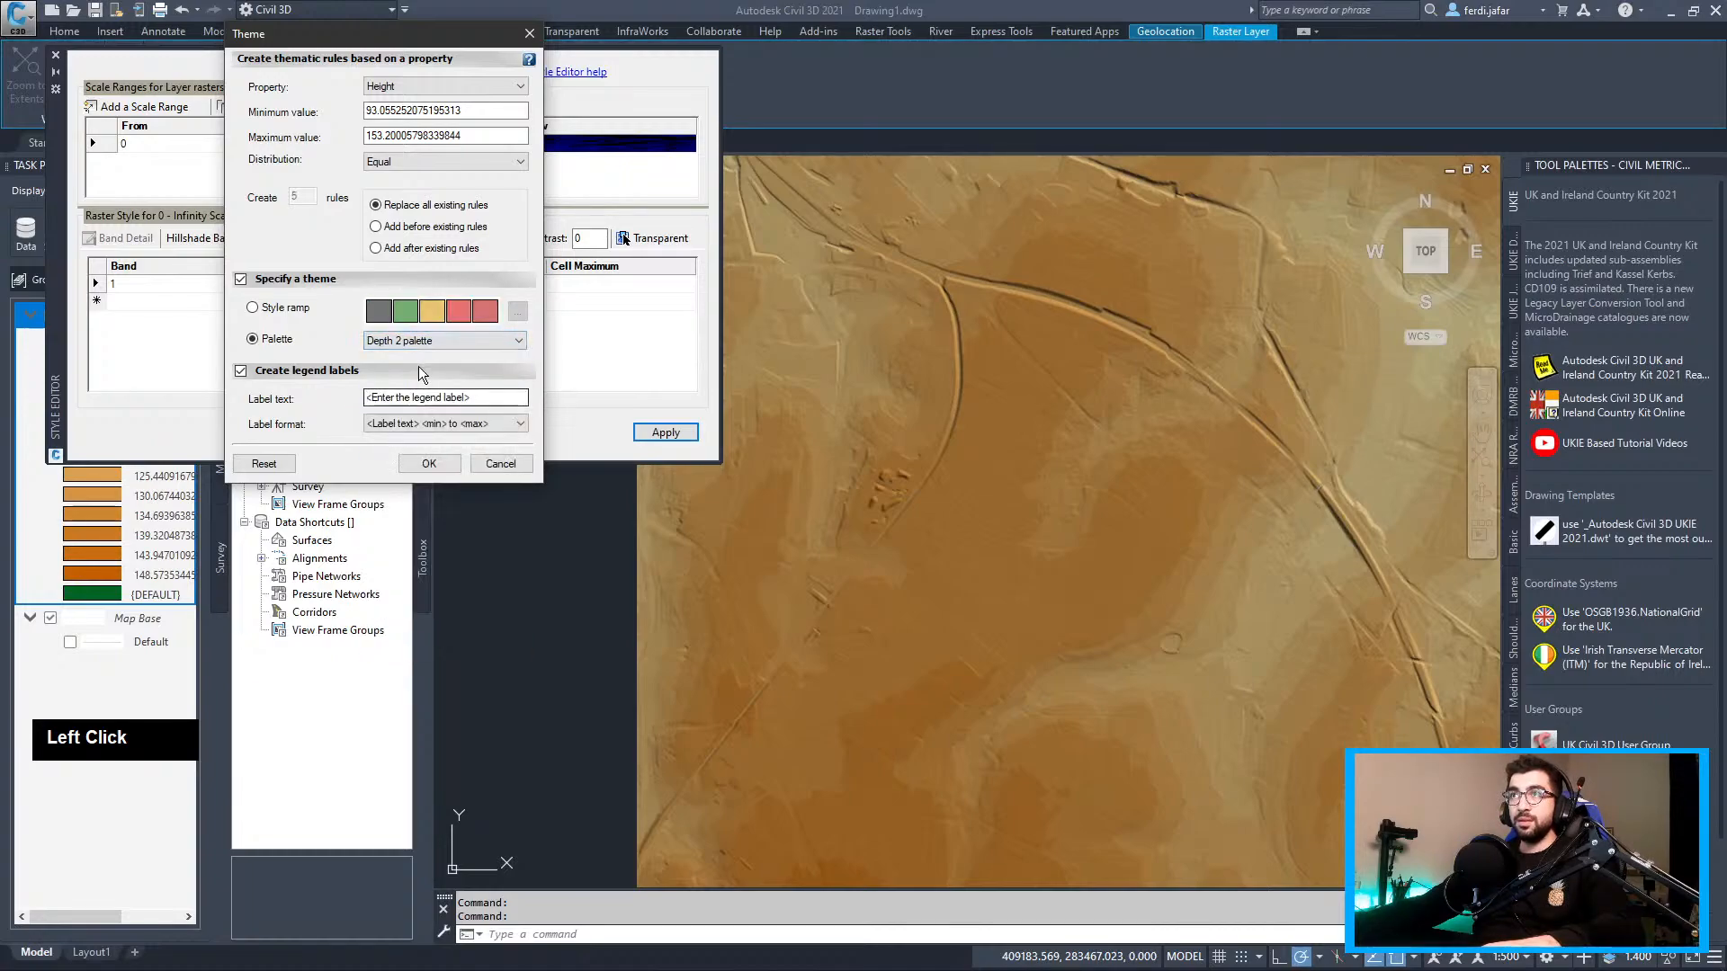
{"action": "left_click", "coordinate": [429, 463]}
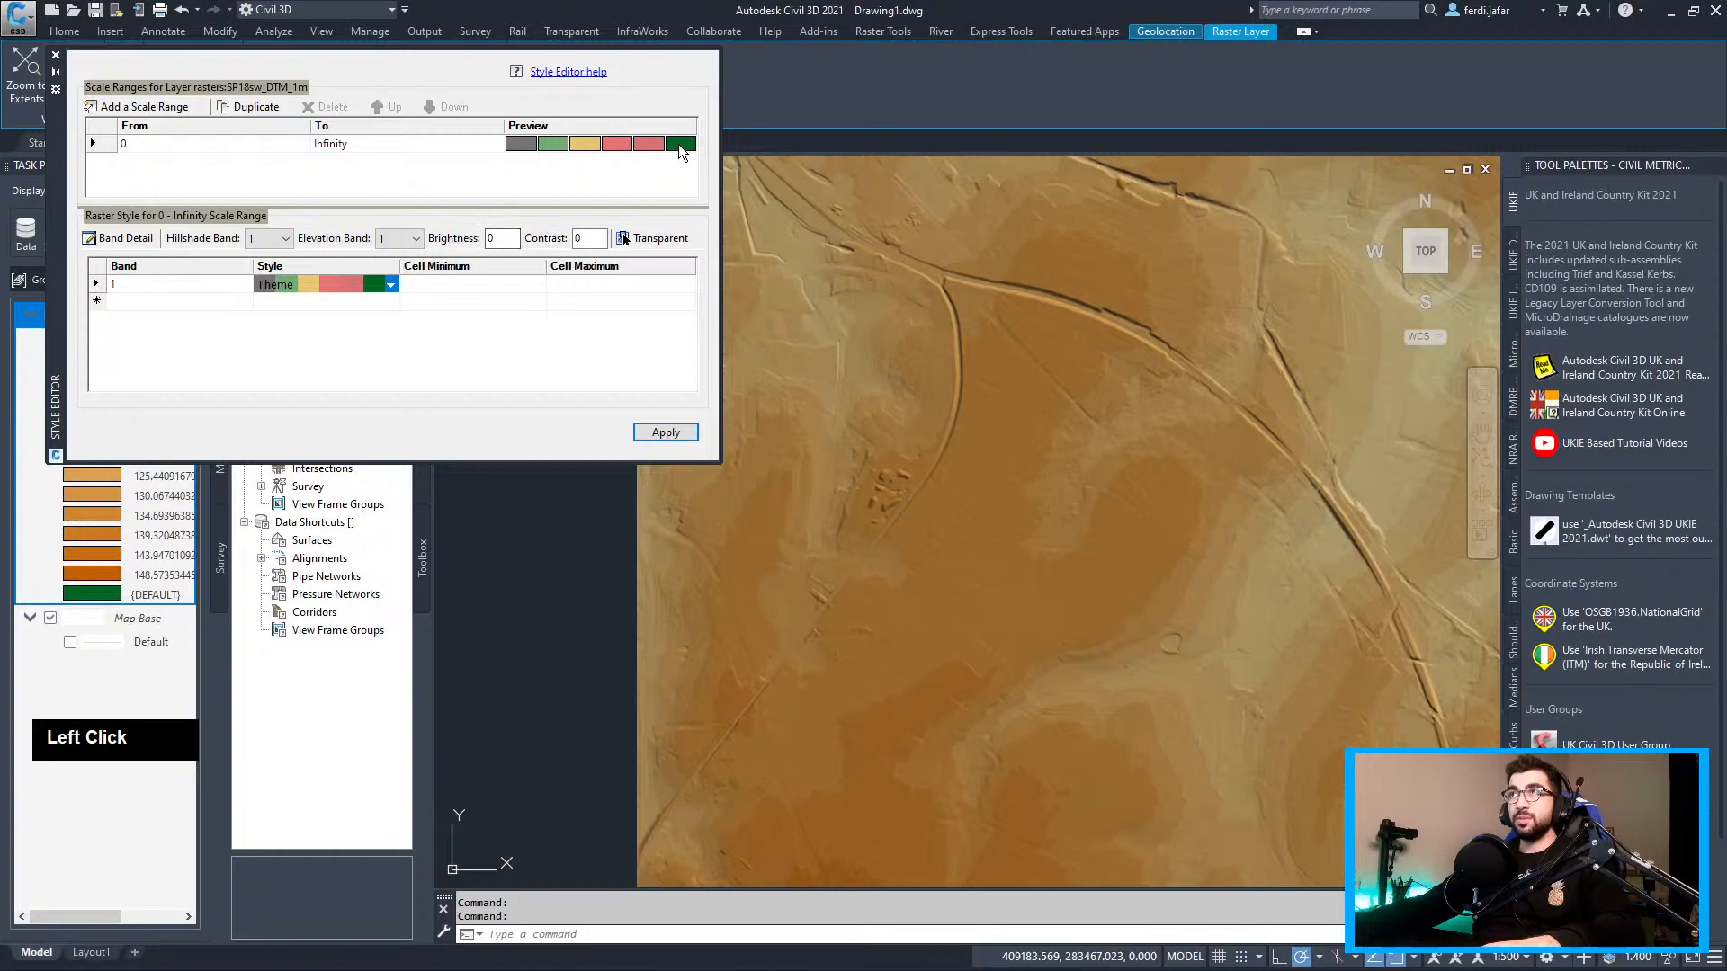
Recheck the theme options, keep the Depth 2 palette, and apply it to the raster
{"action": "double_click", "coordinate": [677, 143]}
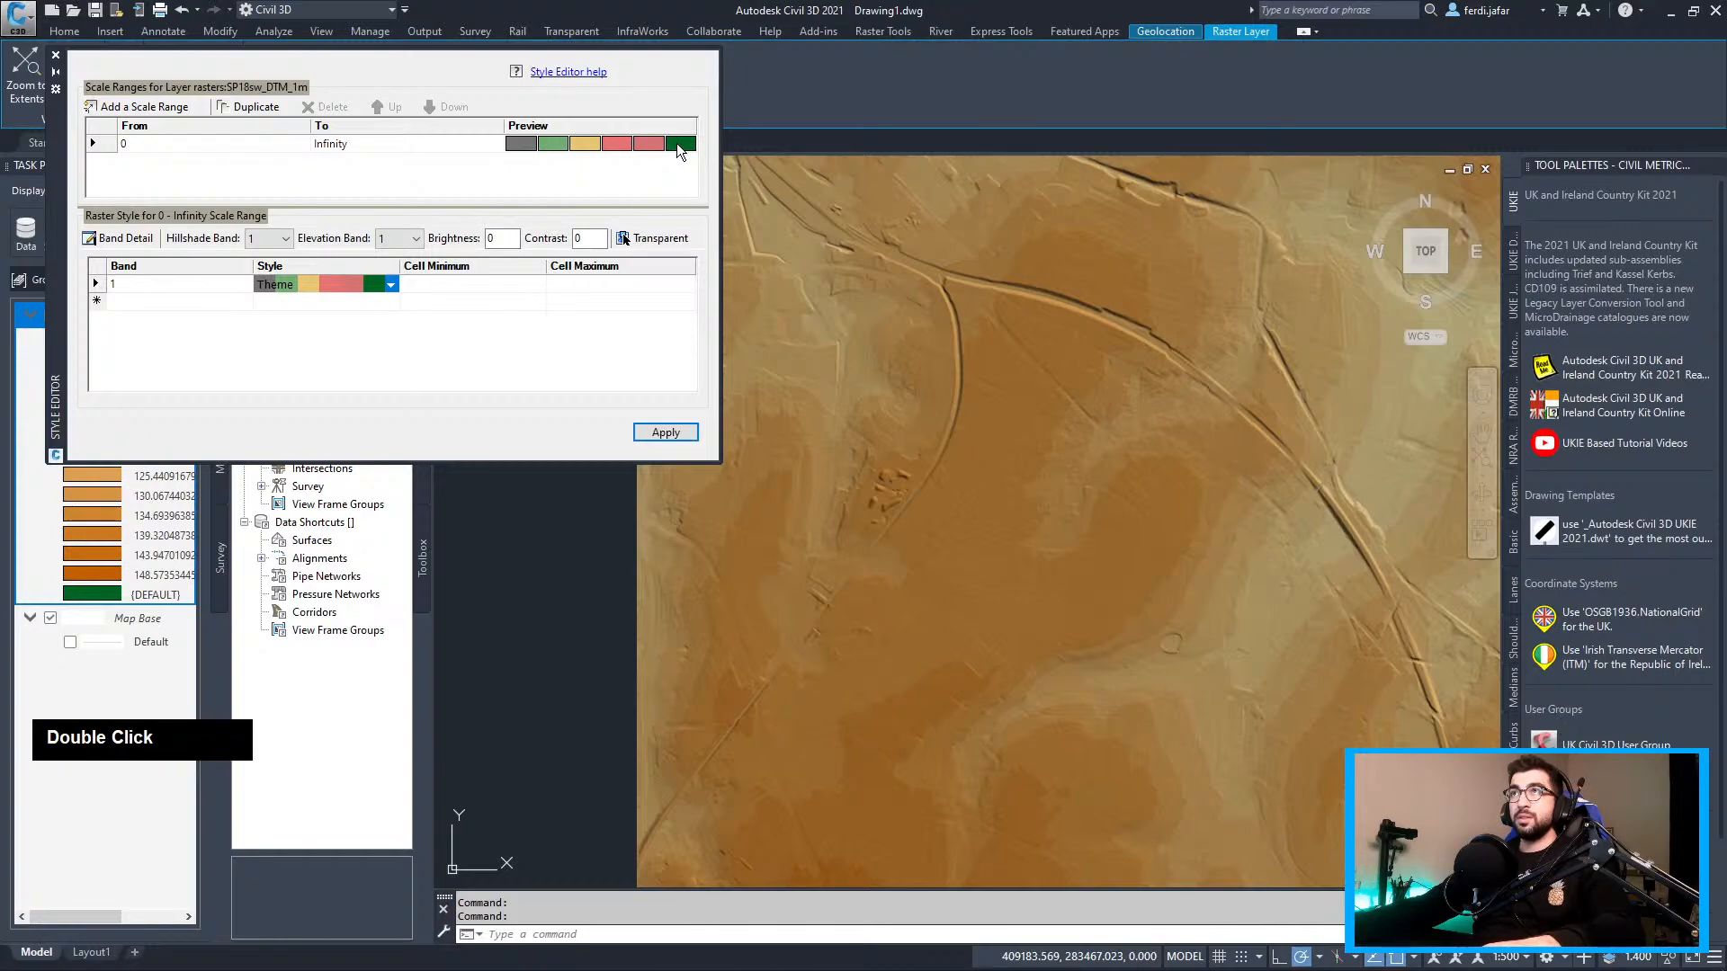
{"action": "left_click", "coordinate": [381, 285]}
{"action": "double_click", "coordinate": [380, 283]}
{"action": "left_click", "coordinate": [309, 300]}
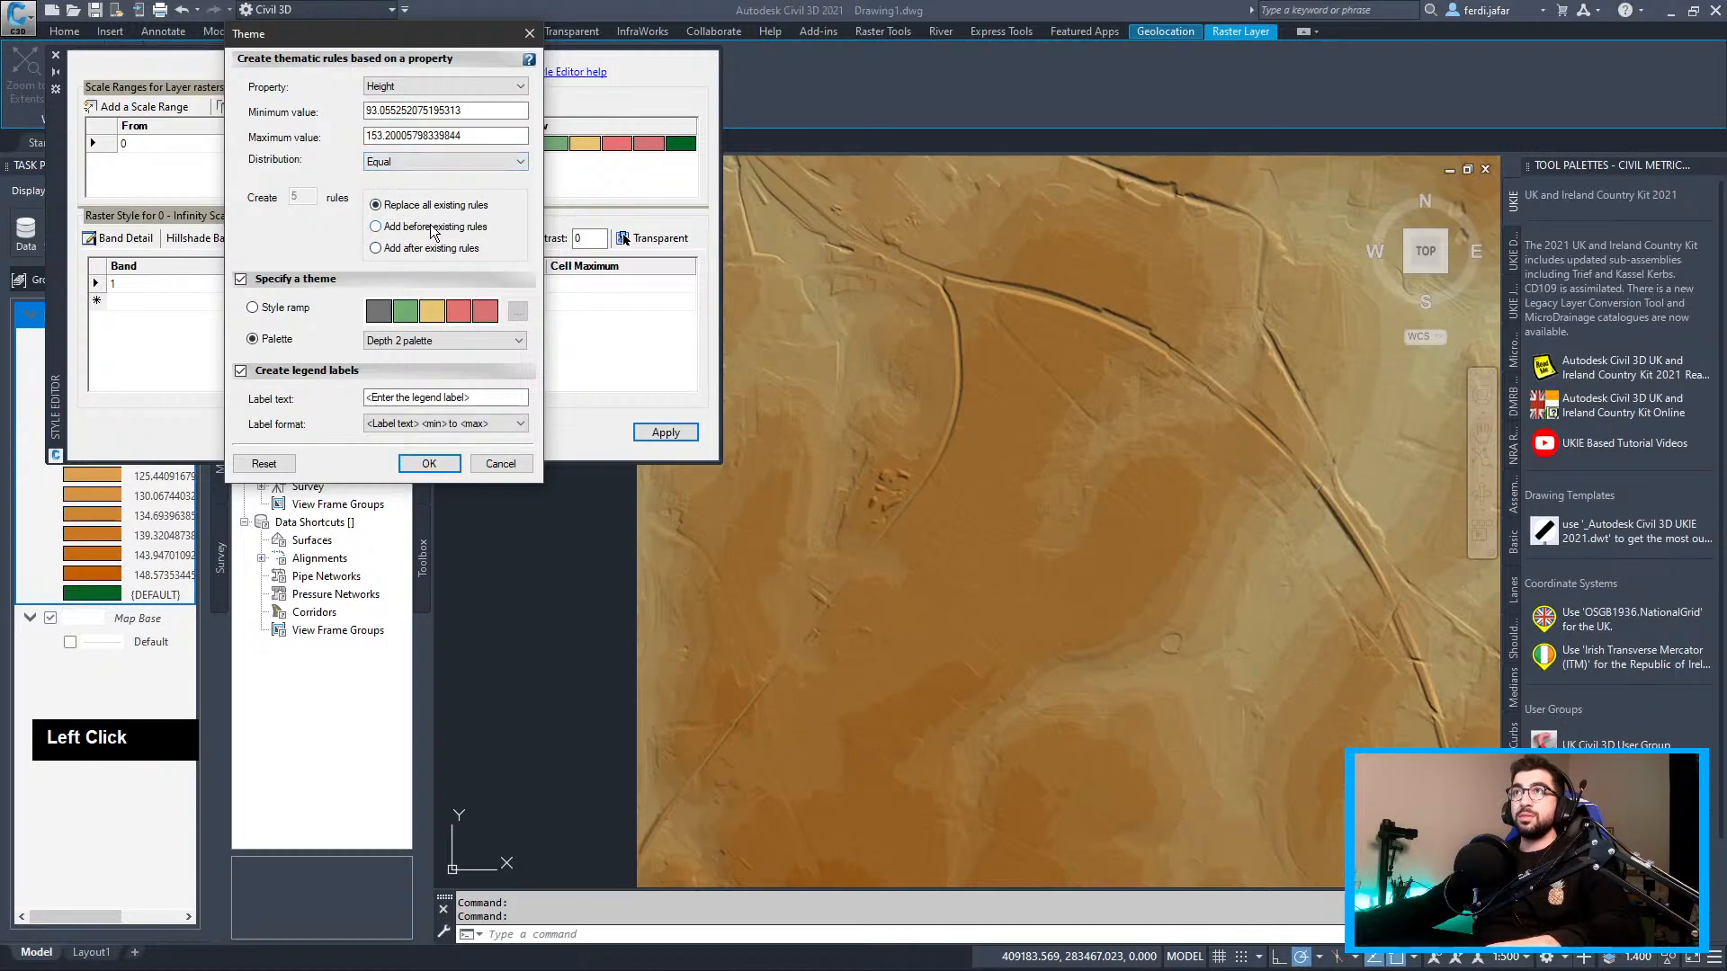
{"action": "left_click", "coordinate": [270, 312]}
{"action": "left_click", "coordinate": [300, 339]}
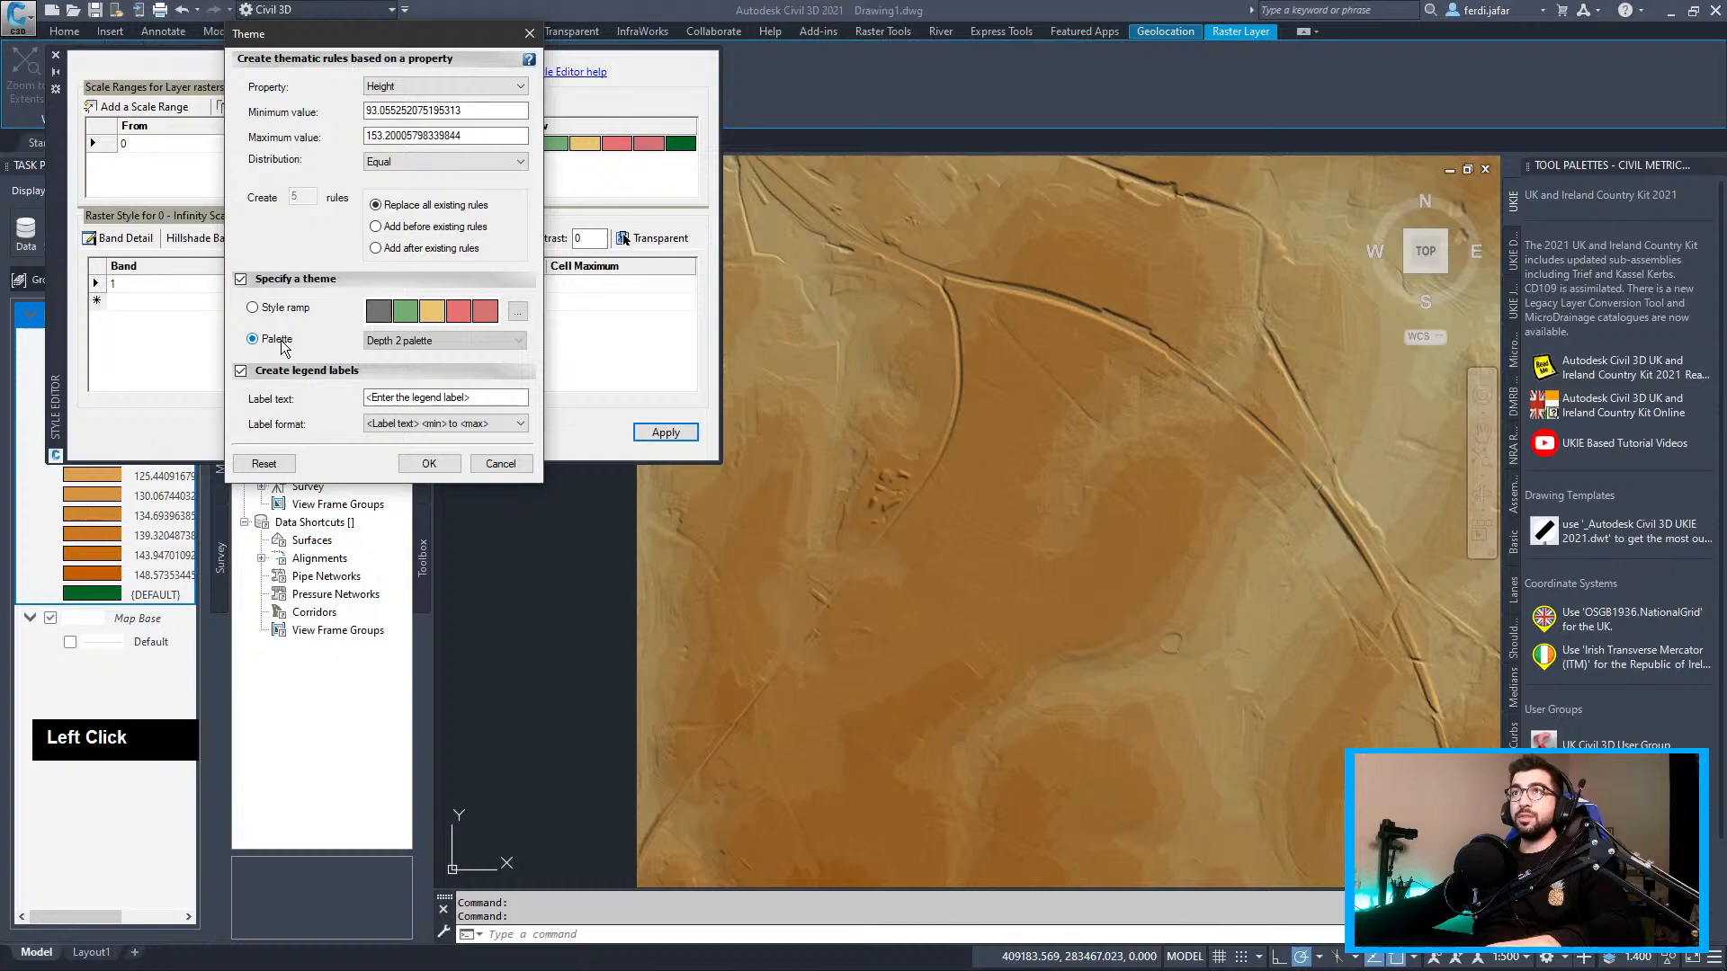
{"action": "double_click", "coordinate": [434, 343]}
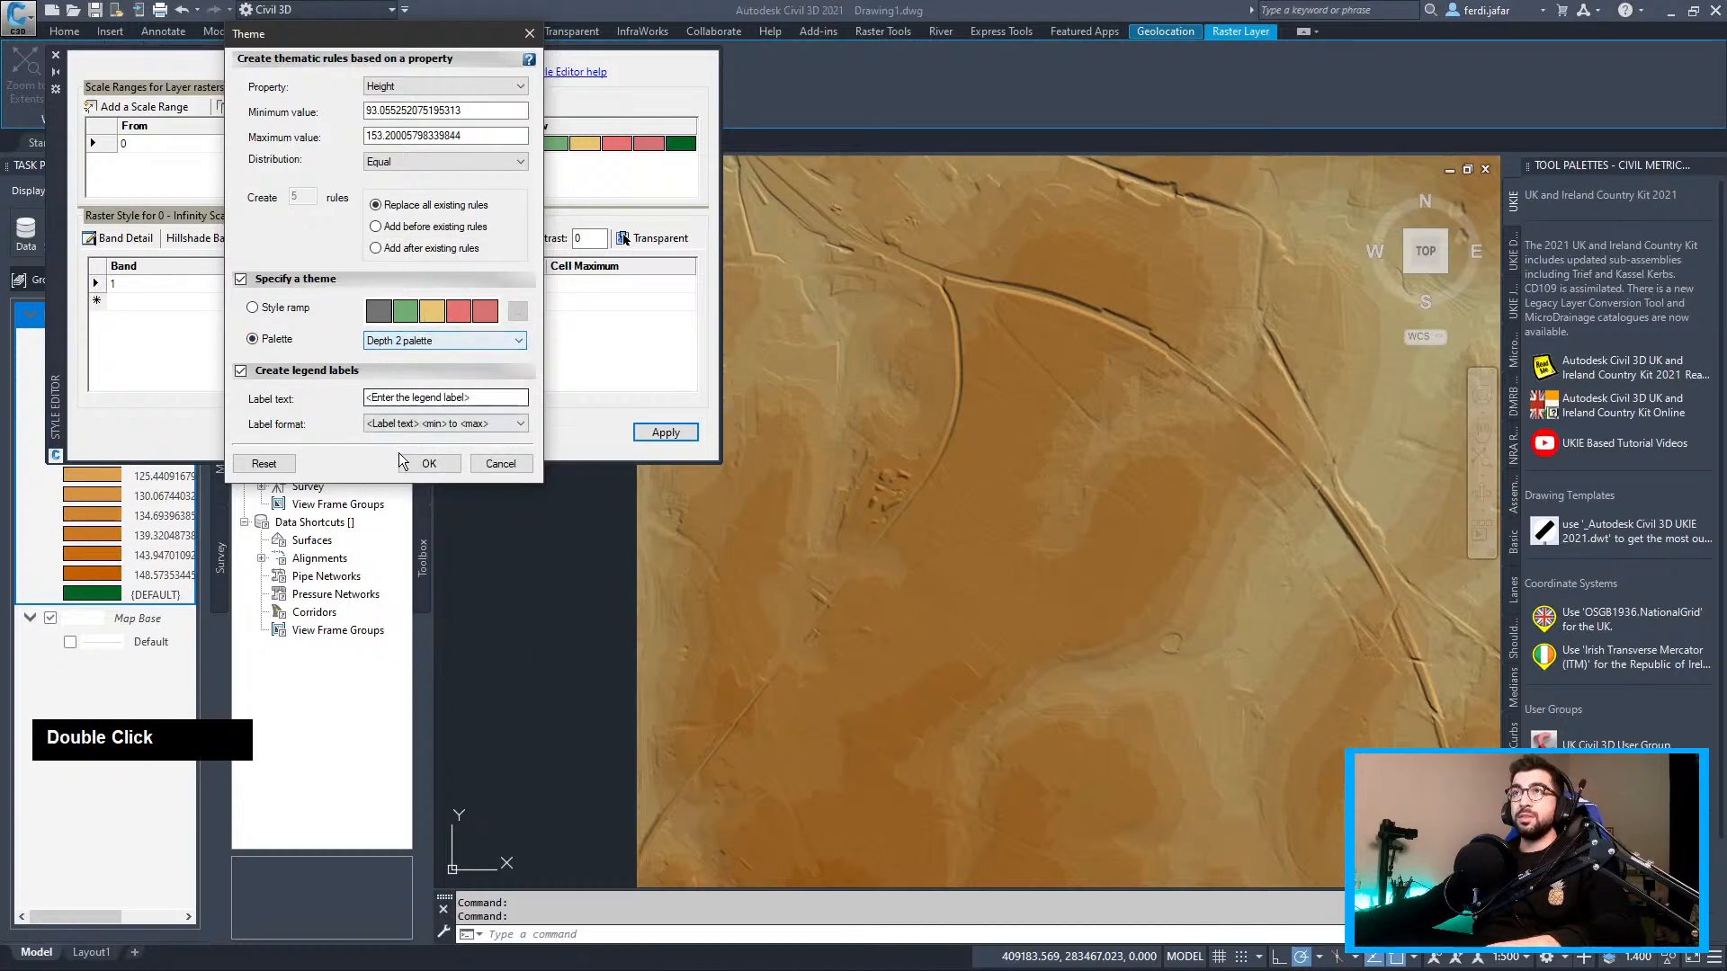
{"action": "left_click", "coordinate": [263, 464]}
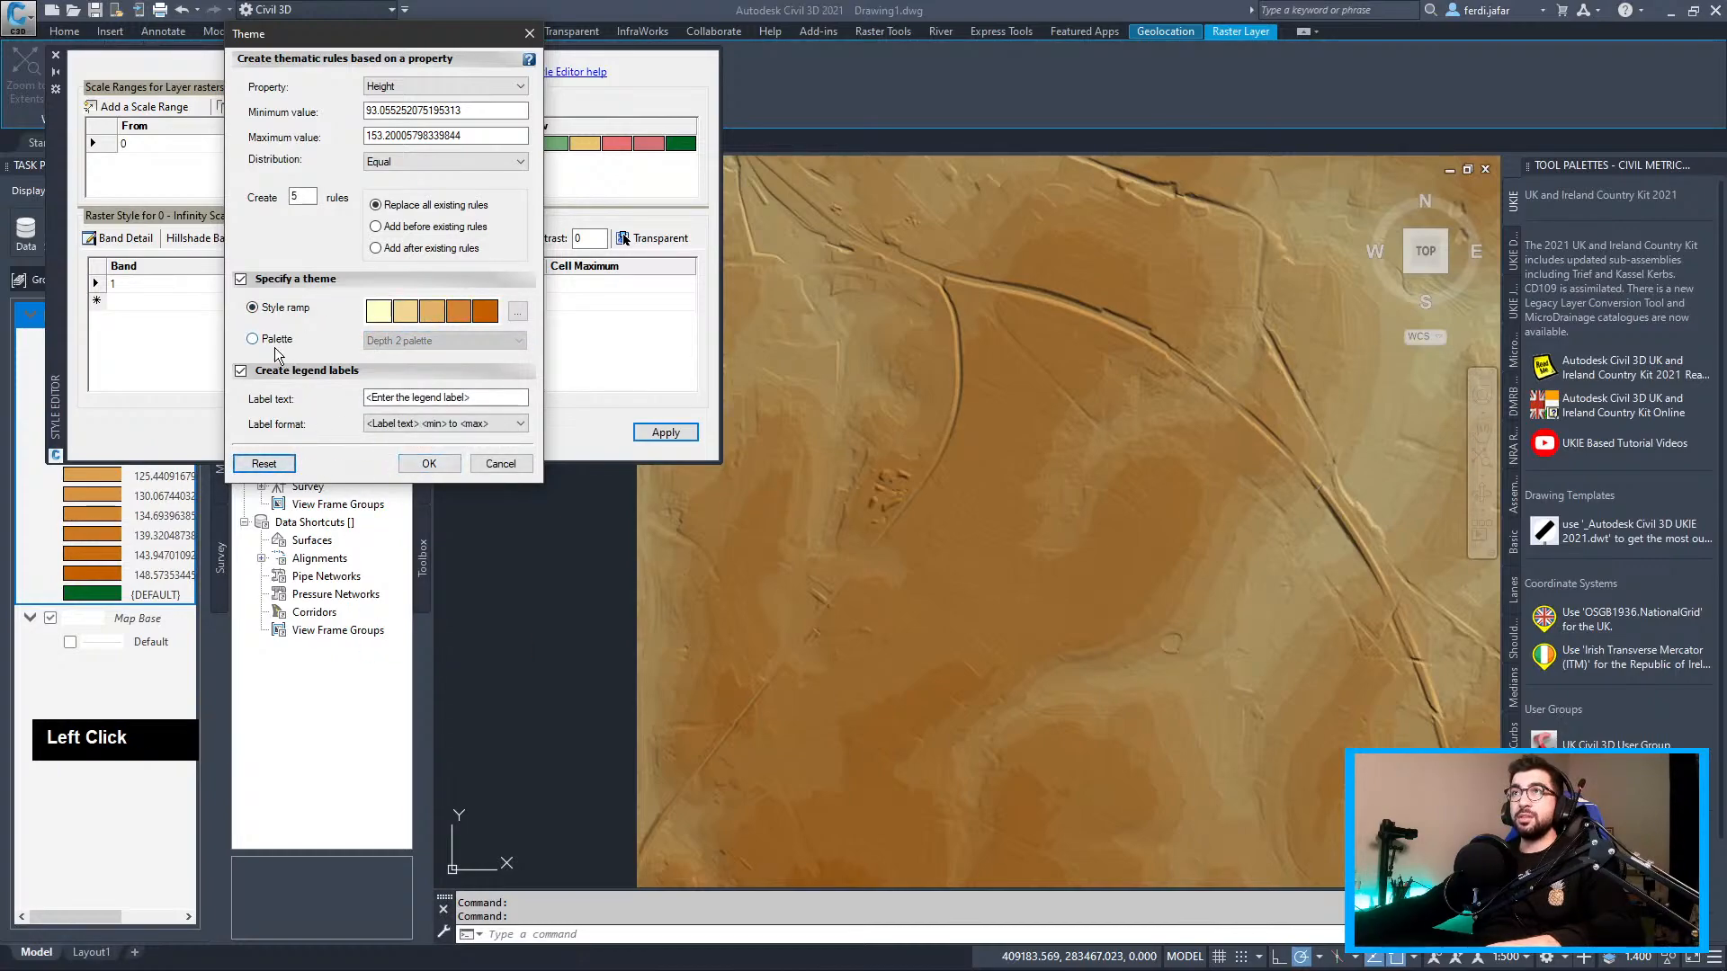
{"action": "left_click", "coordinate": [253, 339]}
{"action": "left_click", "coordinate": [427, 464]}
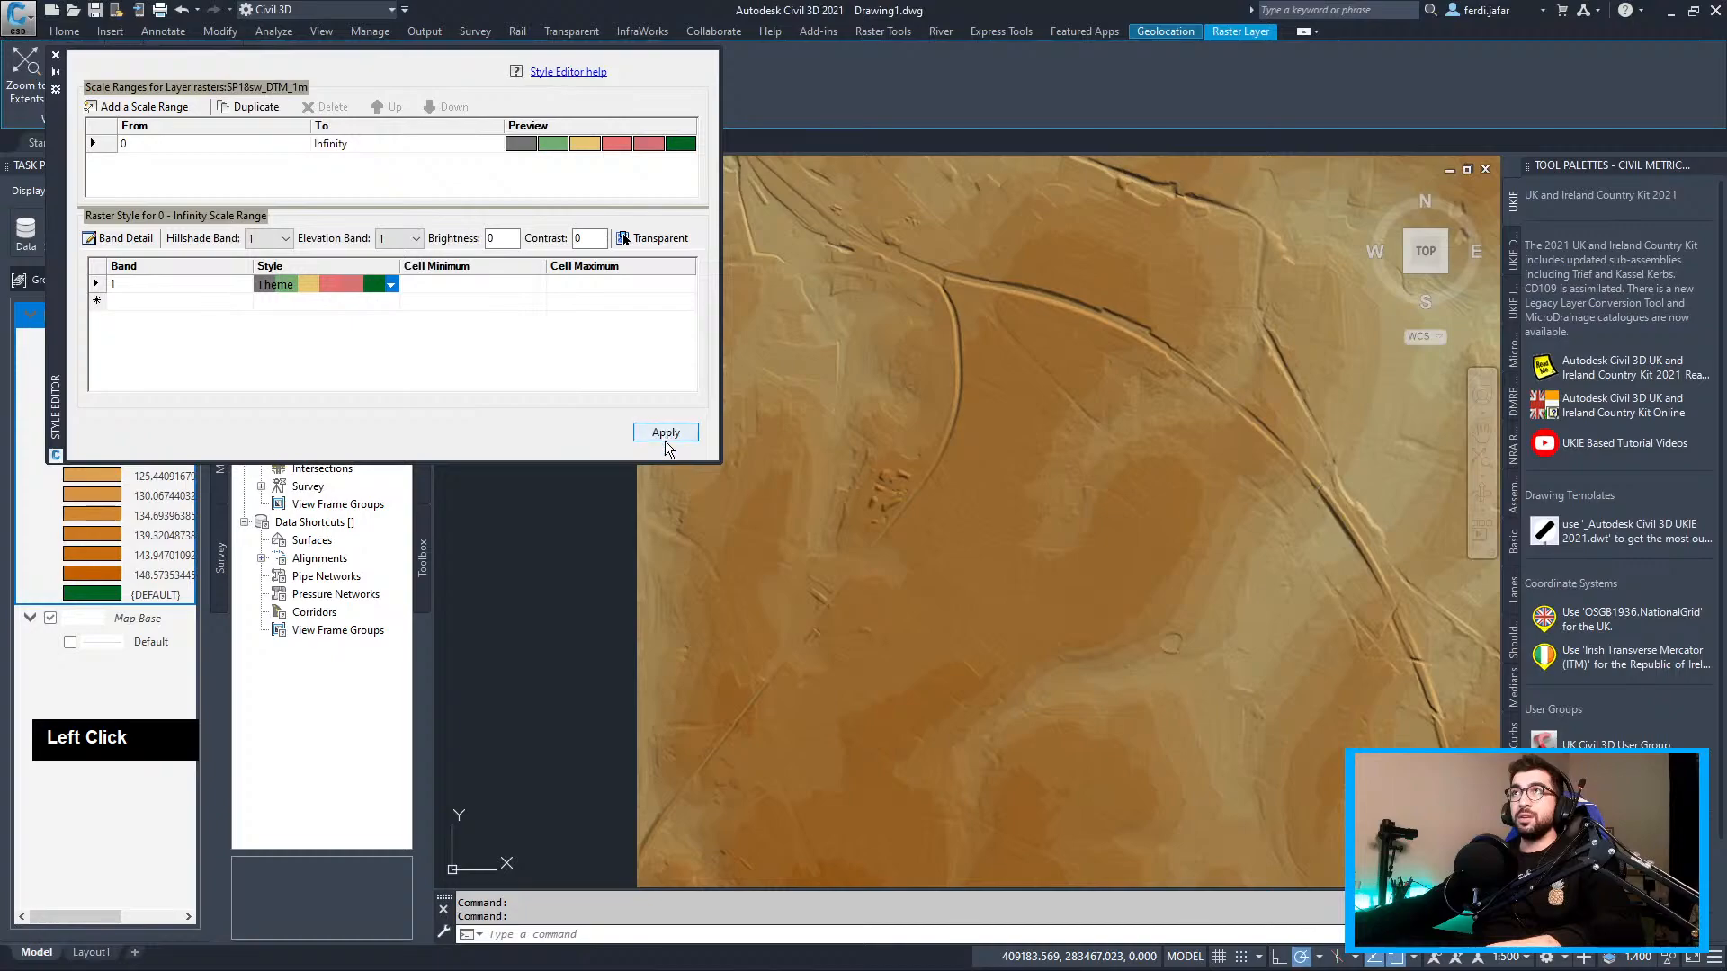
{"action": "left_click", "coordinate": [666, 433]}
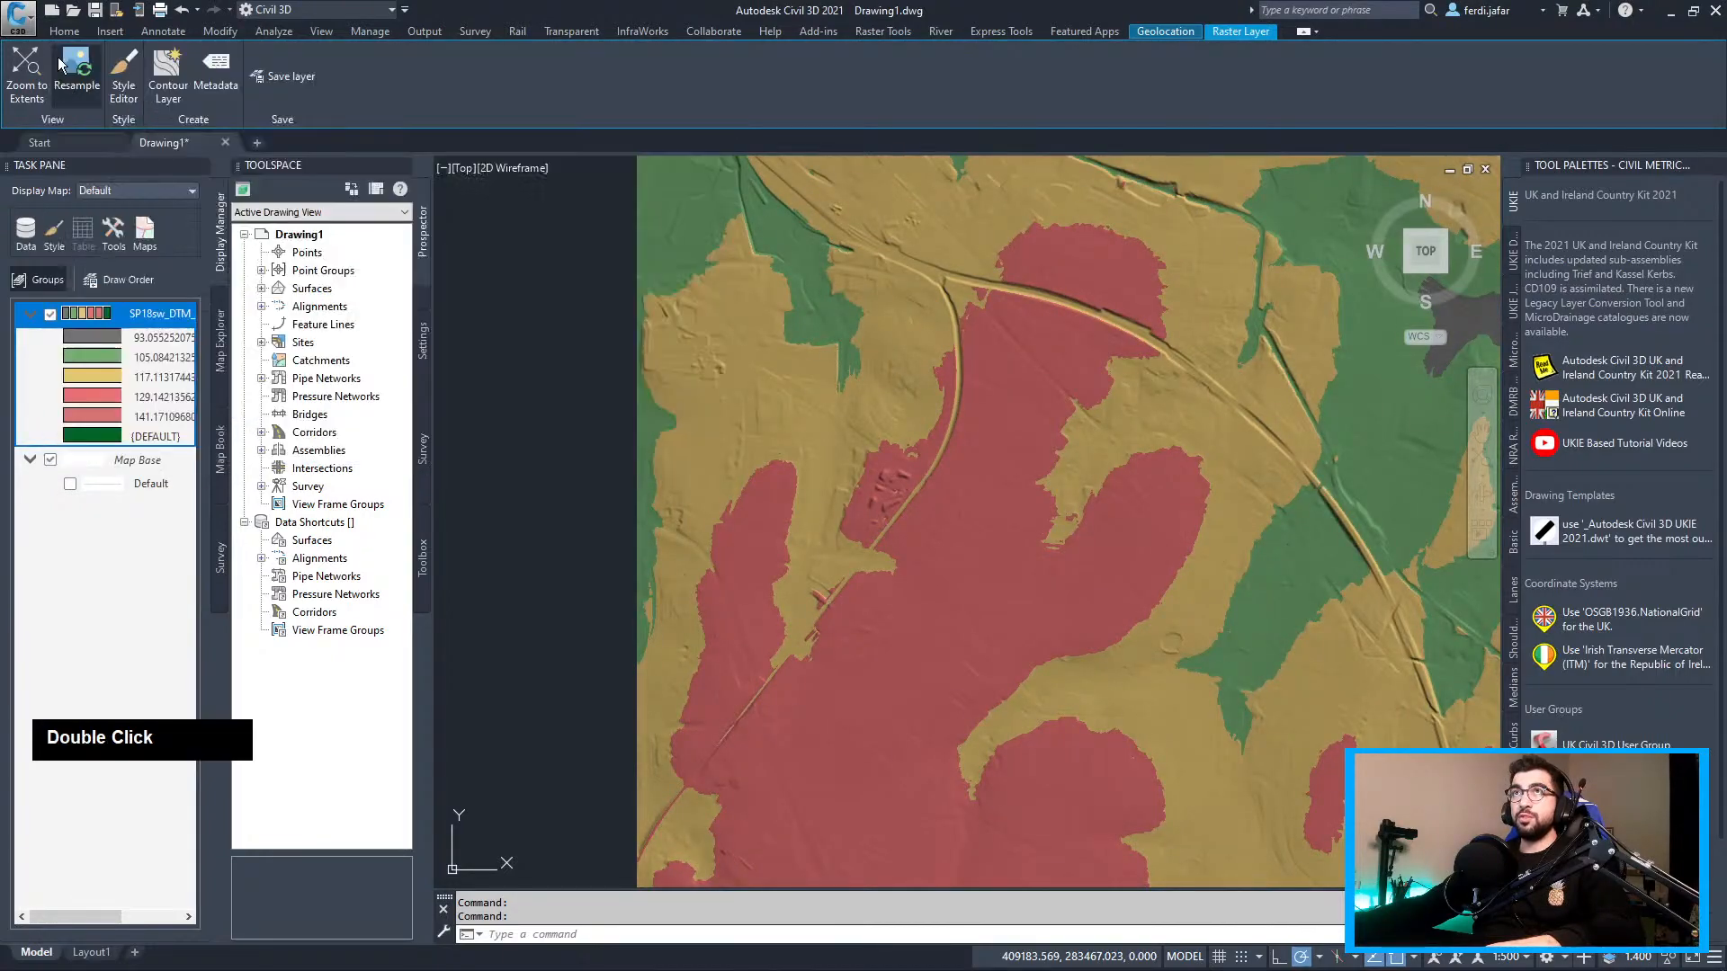
{"action": "double_click", "coordinate": [83, 322]}
{"action": "left_click", "coordinate": [389, 284]}
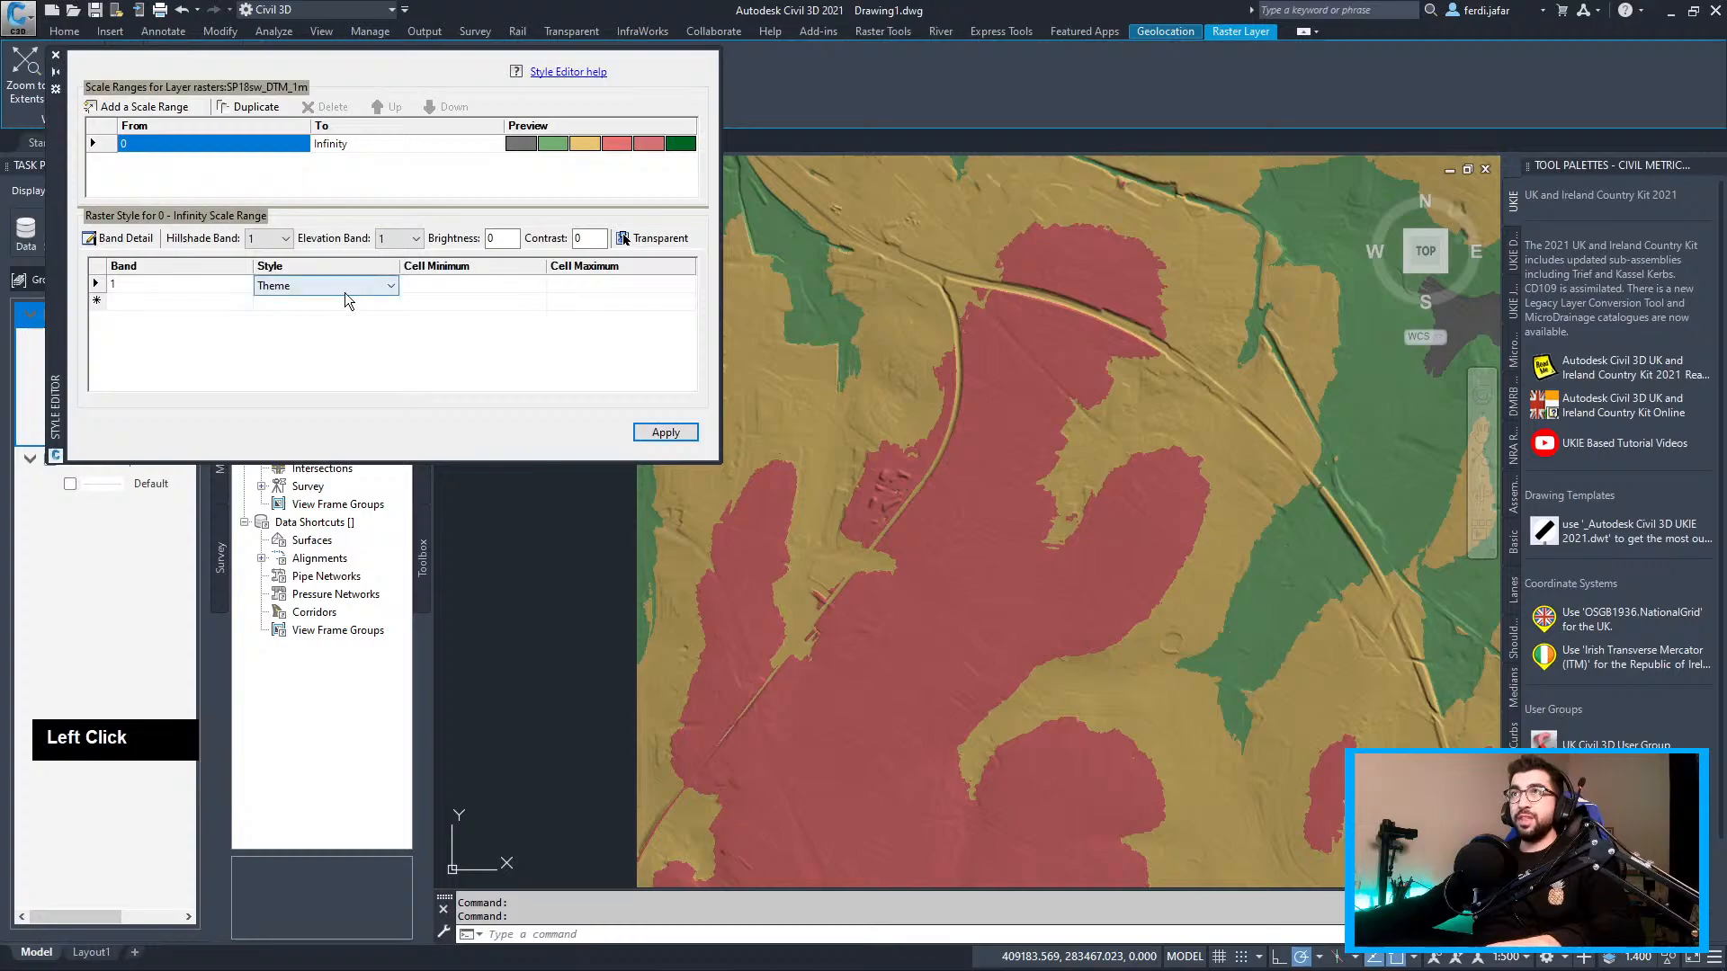
{"action": "left_click", "coordinate": [395, 304]}
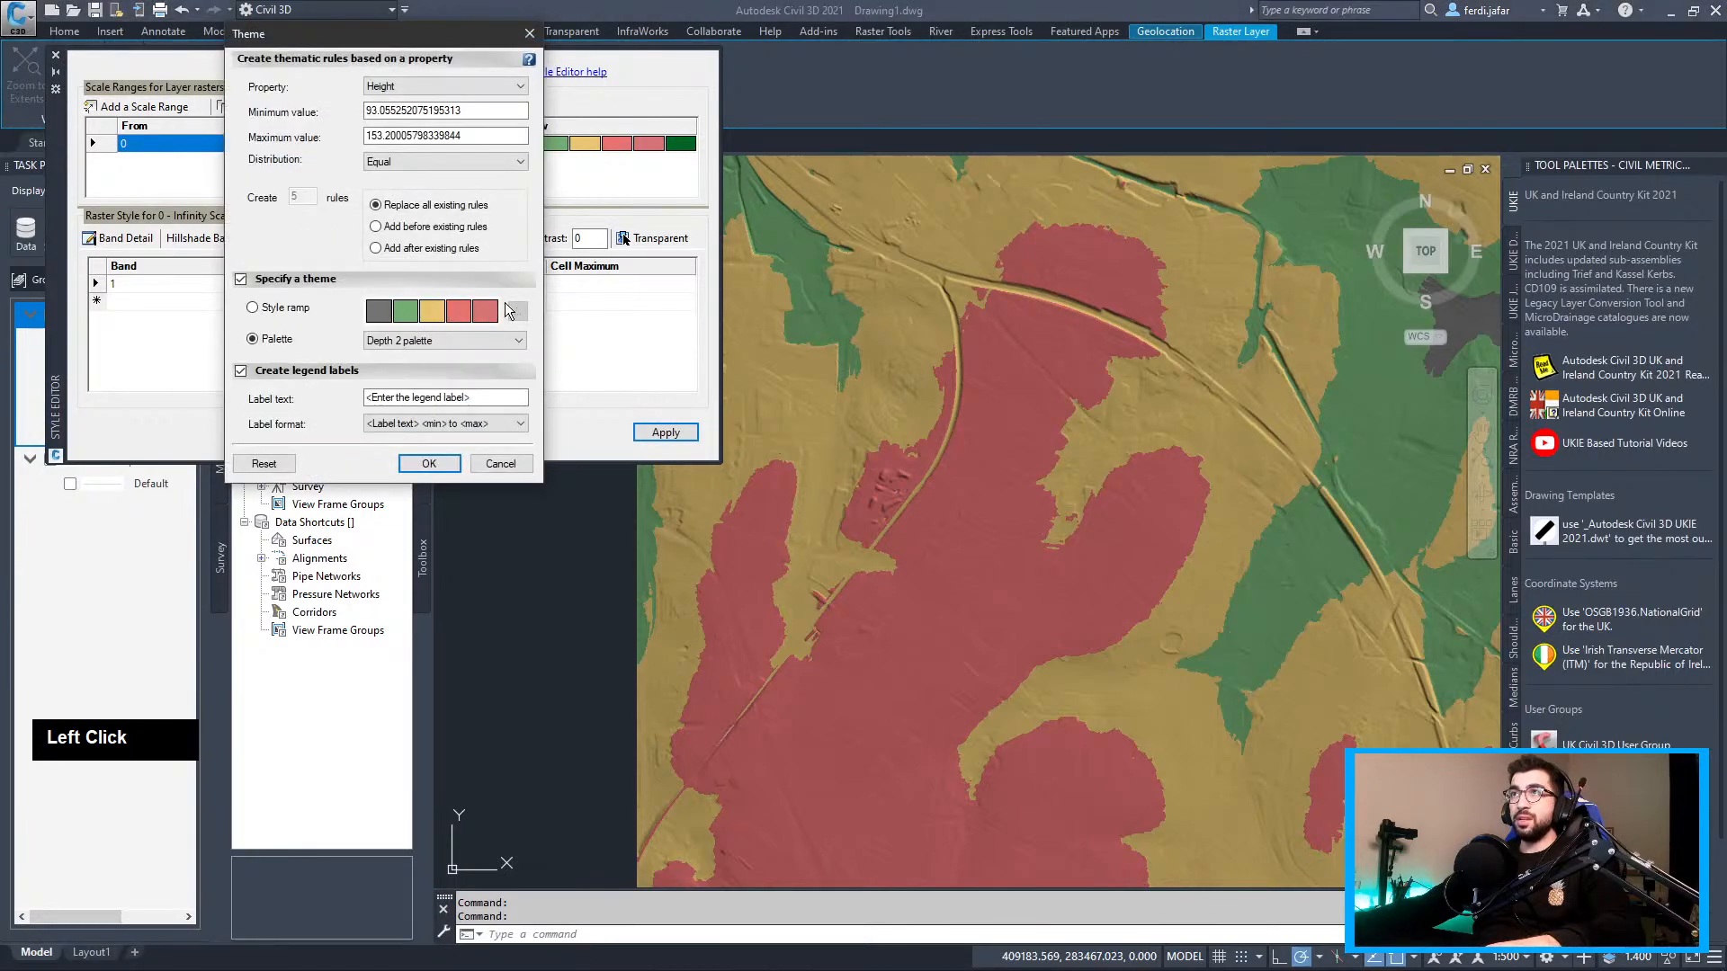
{"action": "left_click", "coordinate": [429, 463]}
{"action": "left_click", "coordinate": [671, 140]}
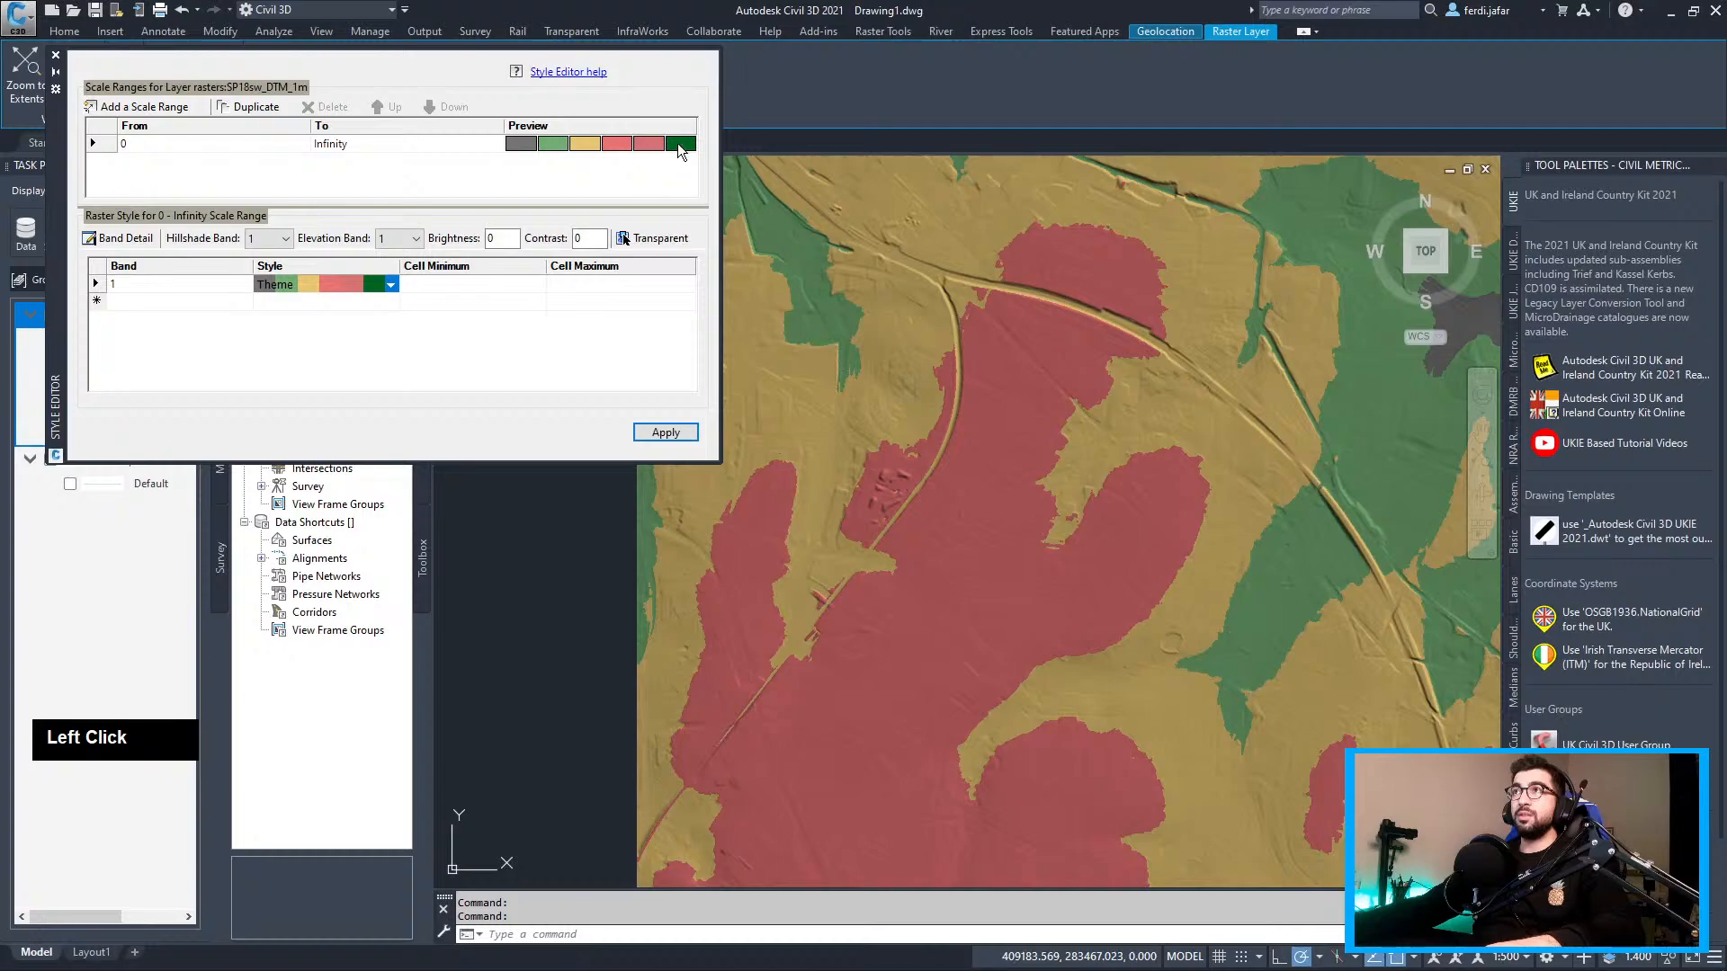
{"action": "left_click", "coordinate": [285, 240]}
{"action": "left_click", "coordinate": [287, 239]}
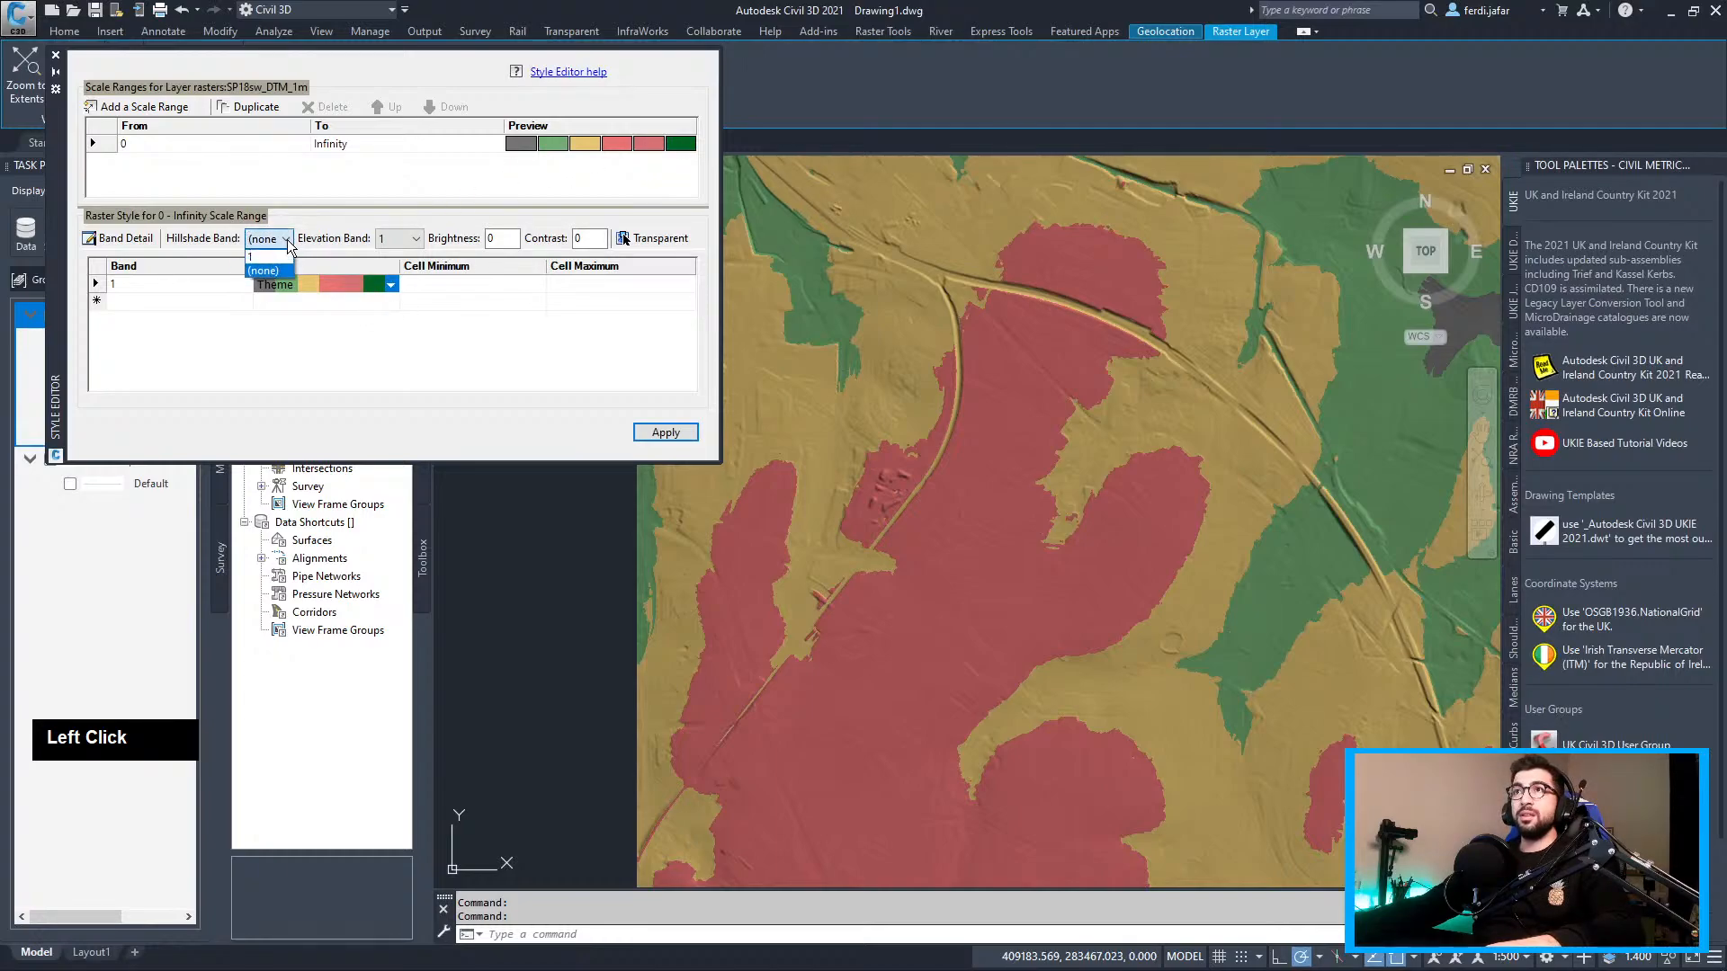
{"action": "left_click", "coordinate": [262, 255]}
{"action": "left_click", "coordinate": [262, 240]}
{"action": "left_click", "coordinate": [270, 256]}
{"action": "left_click", "coordinate": [303, 282]}
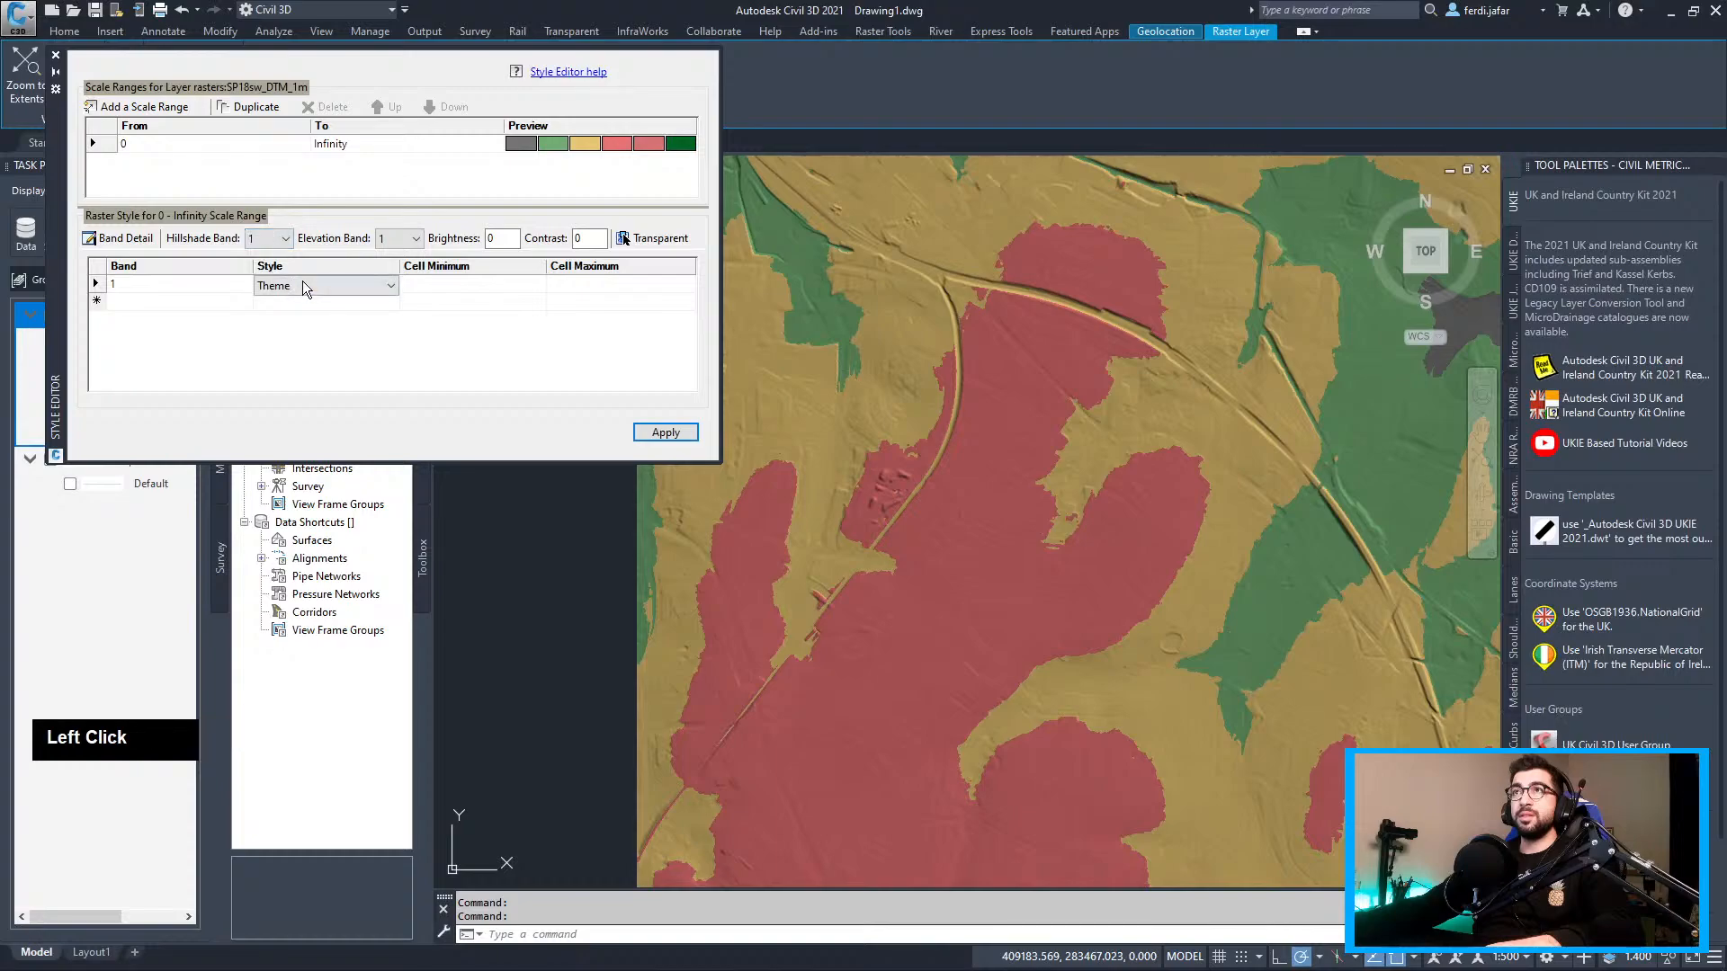
{"action": "double_click", "coordinate": [302, 282]}
{"action": "left_click", "coordinate": [288, 306]}
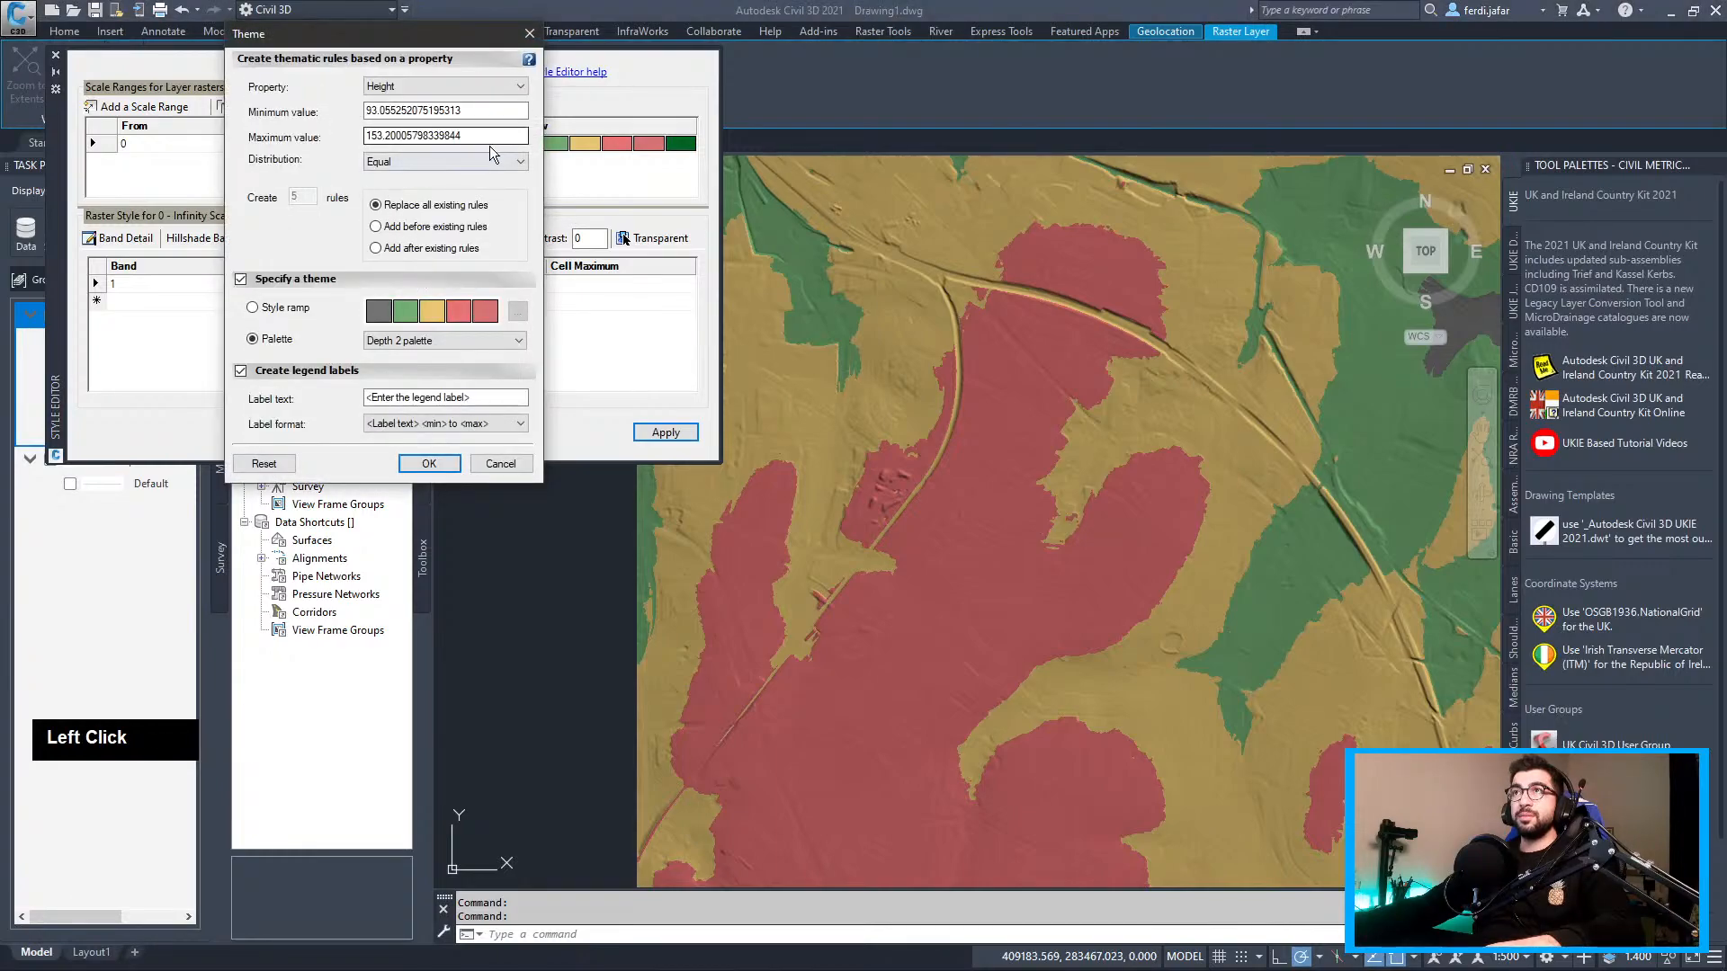
{"action": "left_click", "coordinate": [453, 161]}
{"action": "left_click", "coordinate": [444, 162]}
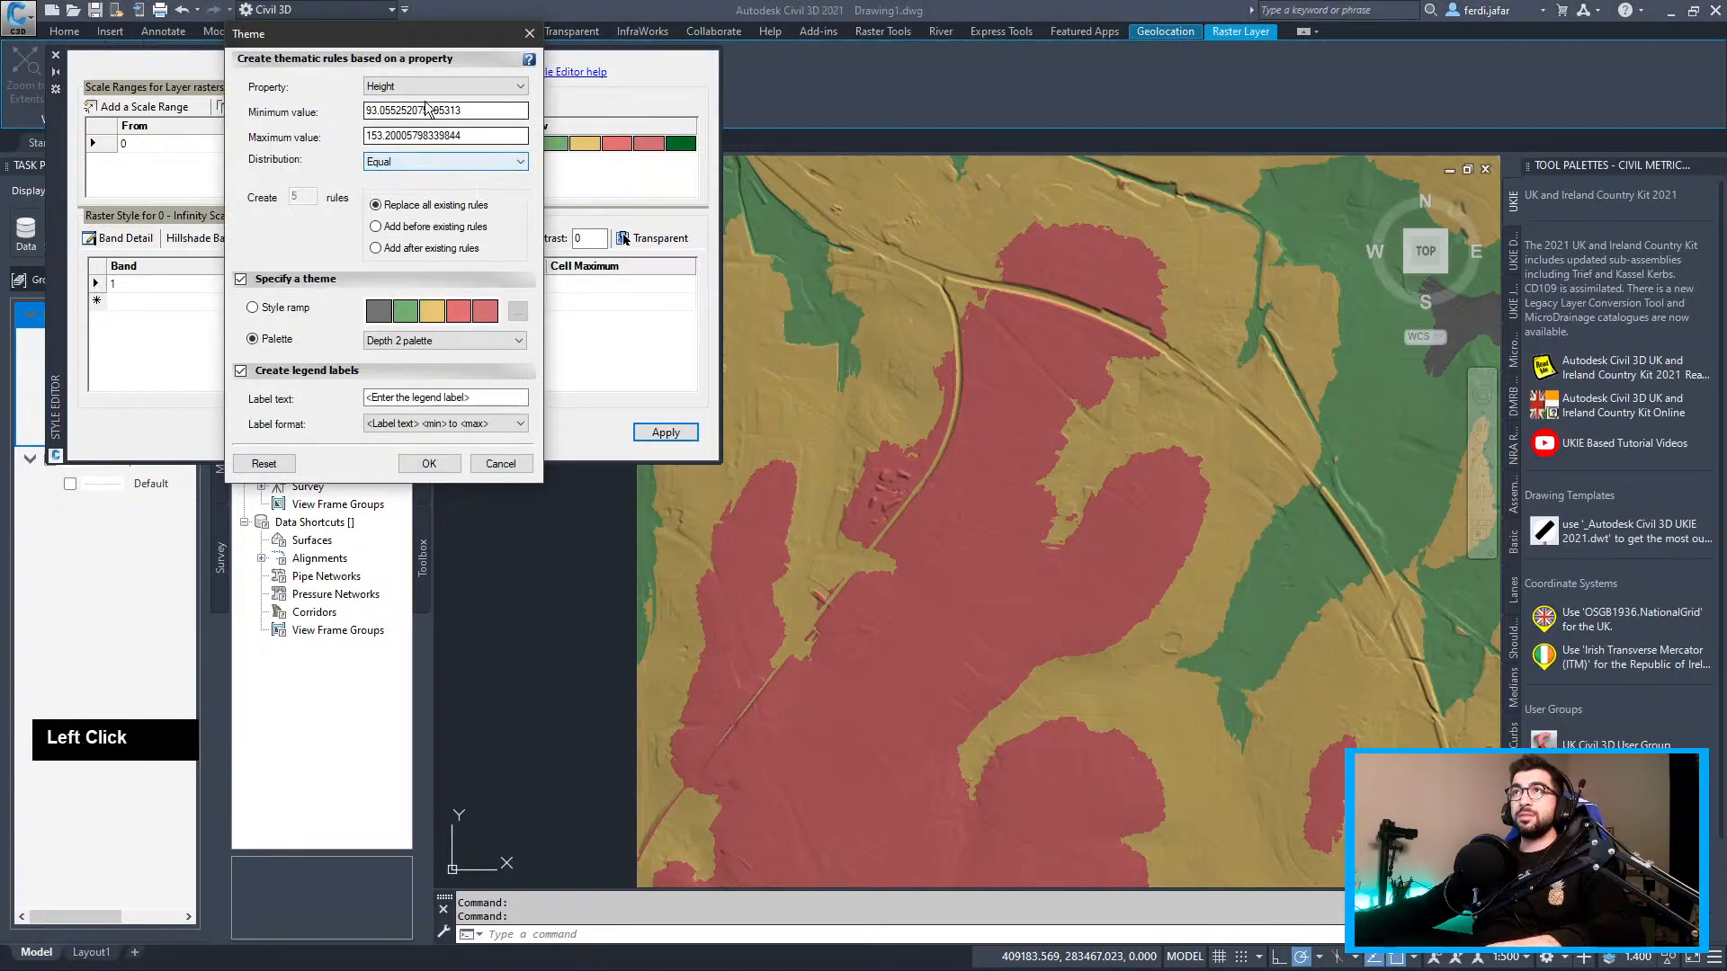
{"action": "left_click", "coordinate": [429, 464]}
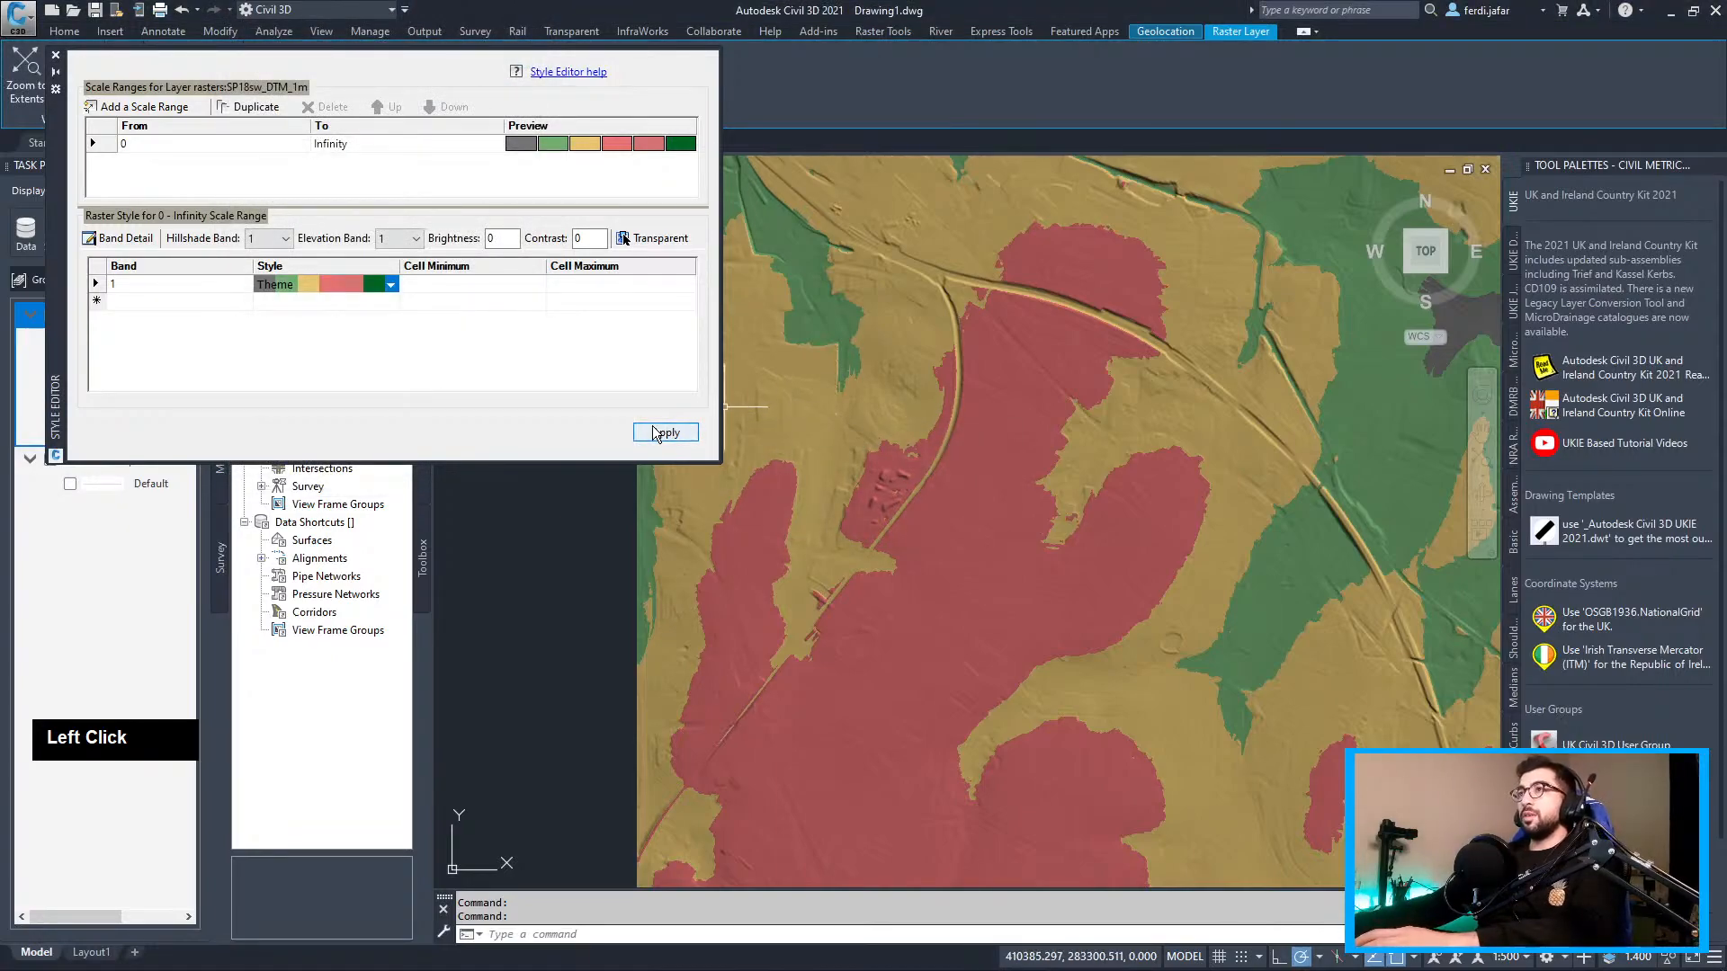
{"action": "left_click", "coordinate": [58, 57]}
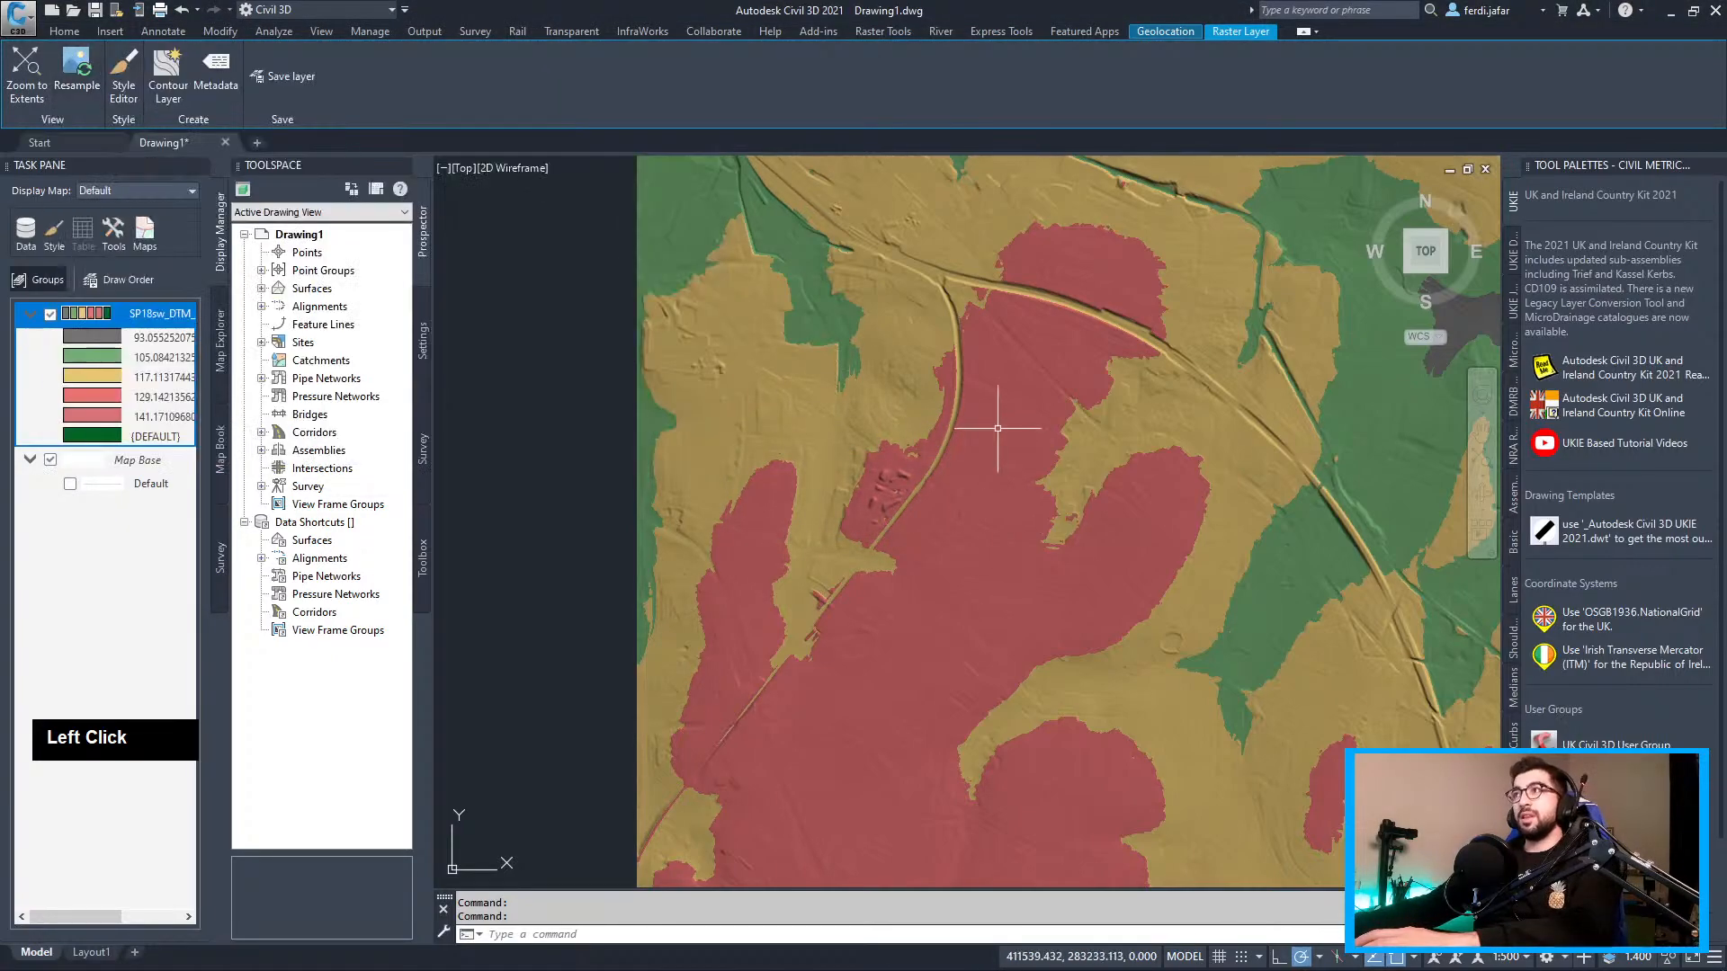
Zoom out and pan over the whole raster, then bring up the DTM layer's Style Editor
{"action": "middle_click", "coordinate": [997, 429]}
{"action": "middle_click", "coordinate": [996, 429]}
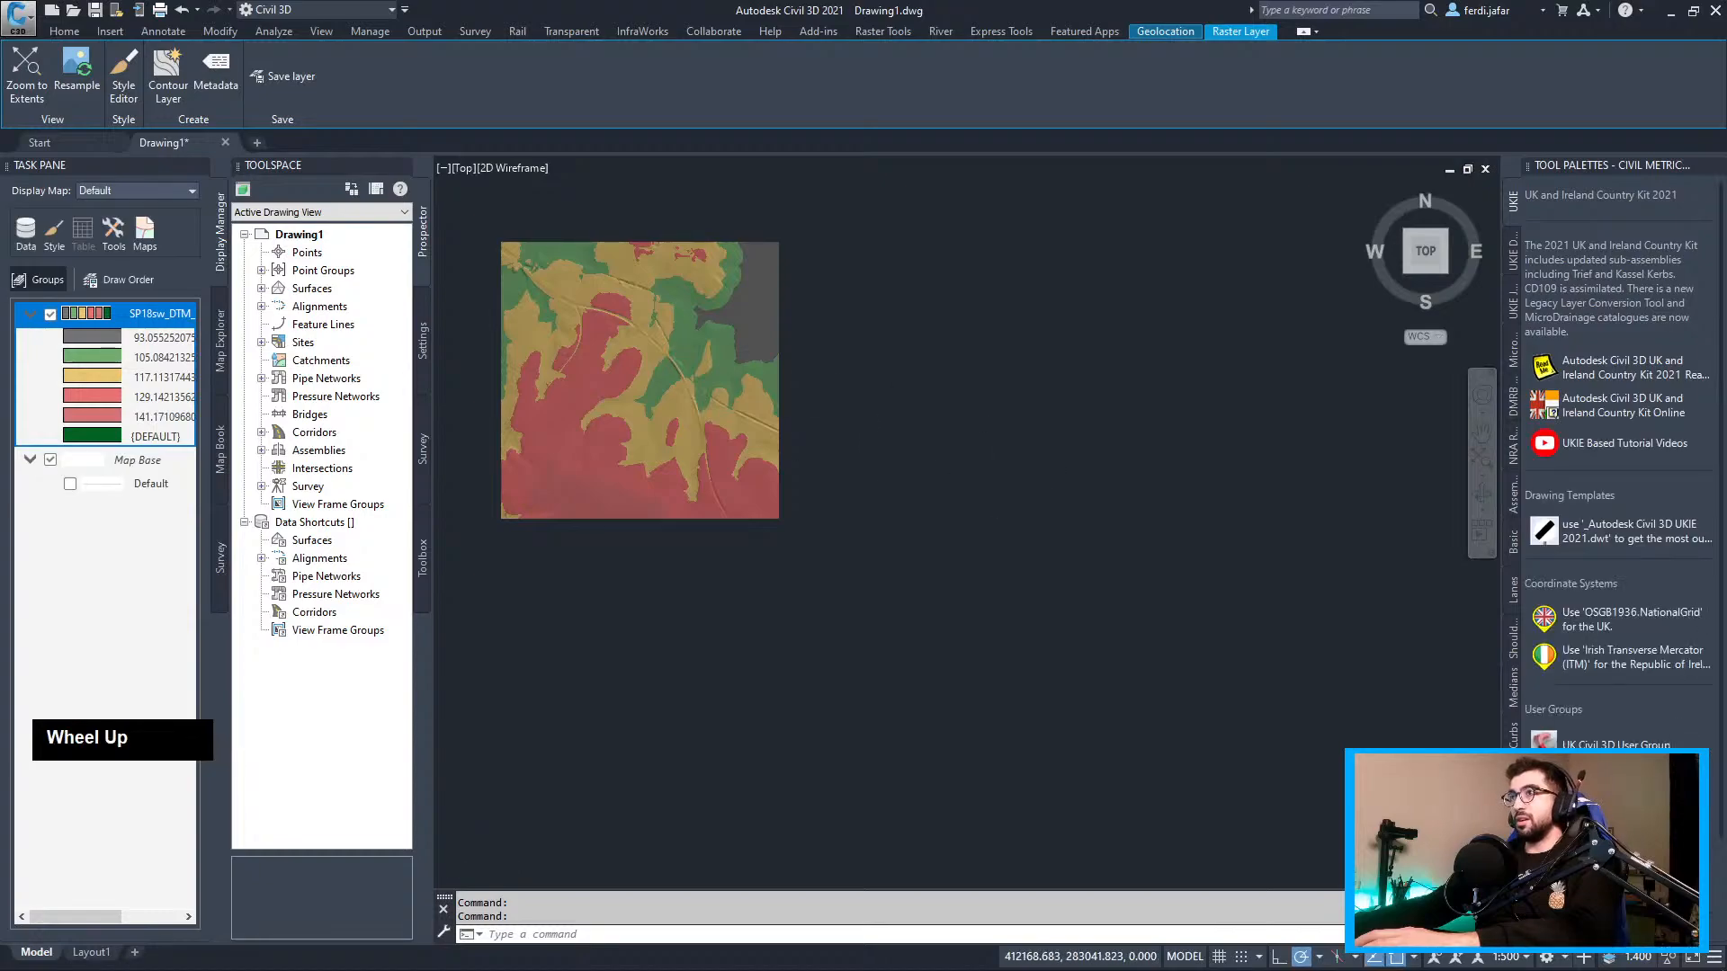
{"action": "scroll", "coordinate": [675, 324], "scroll_direction": "up", "scroll_amount": 5}
{"action": "middle_click", "coordinate": [828, 399]}
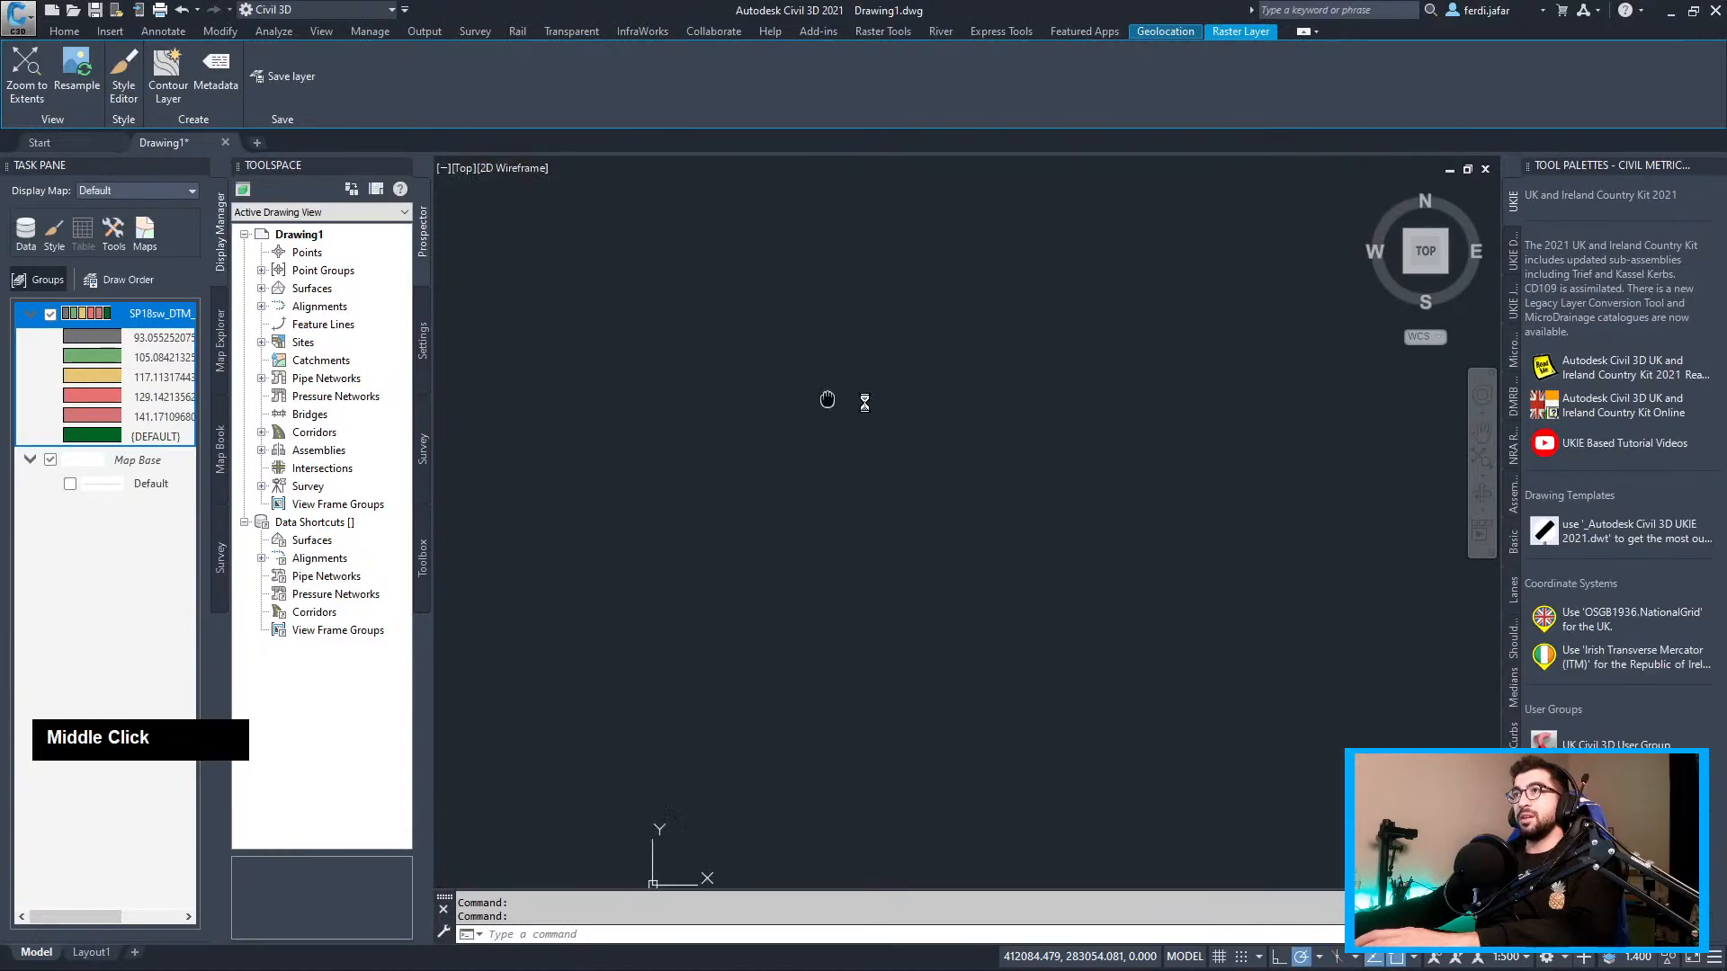
{"action": "middle_click_drag", "start_coordinate": [965, 412], "coordinate": [442, 443]}
{"action": "left_click", "coordinate": [90, 317]}
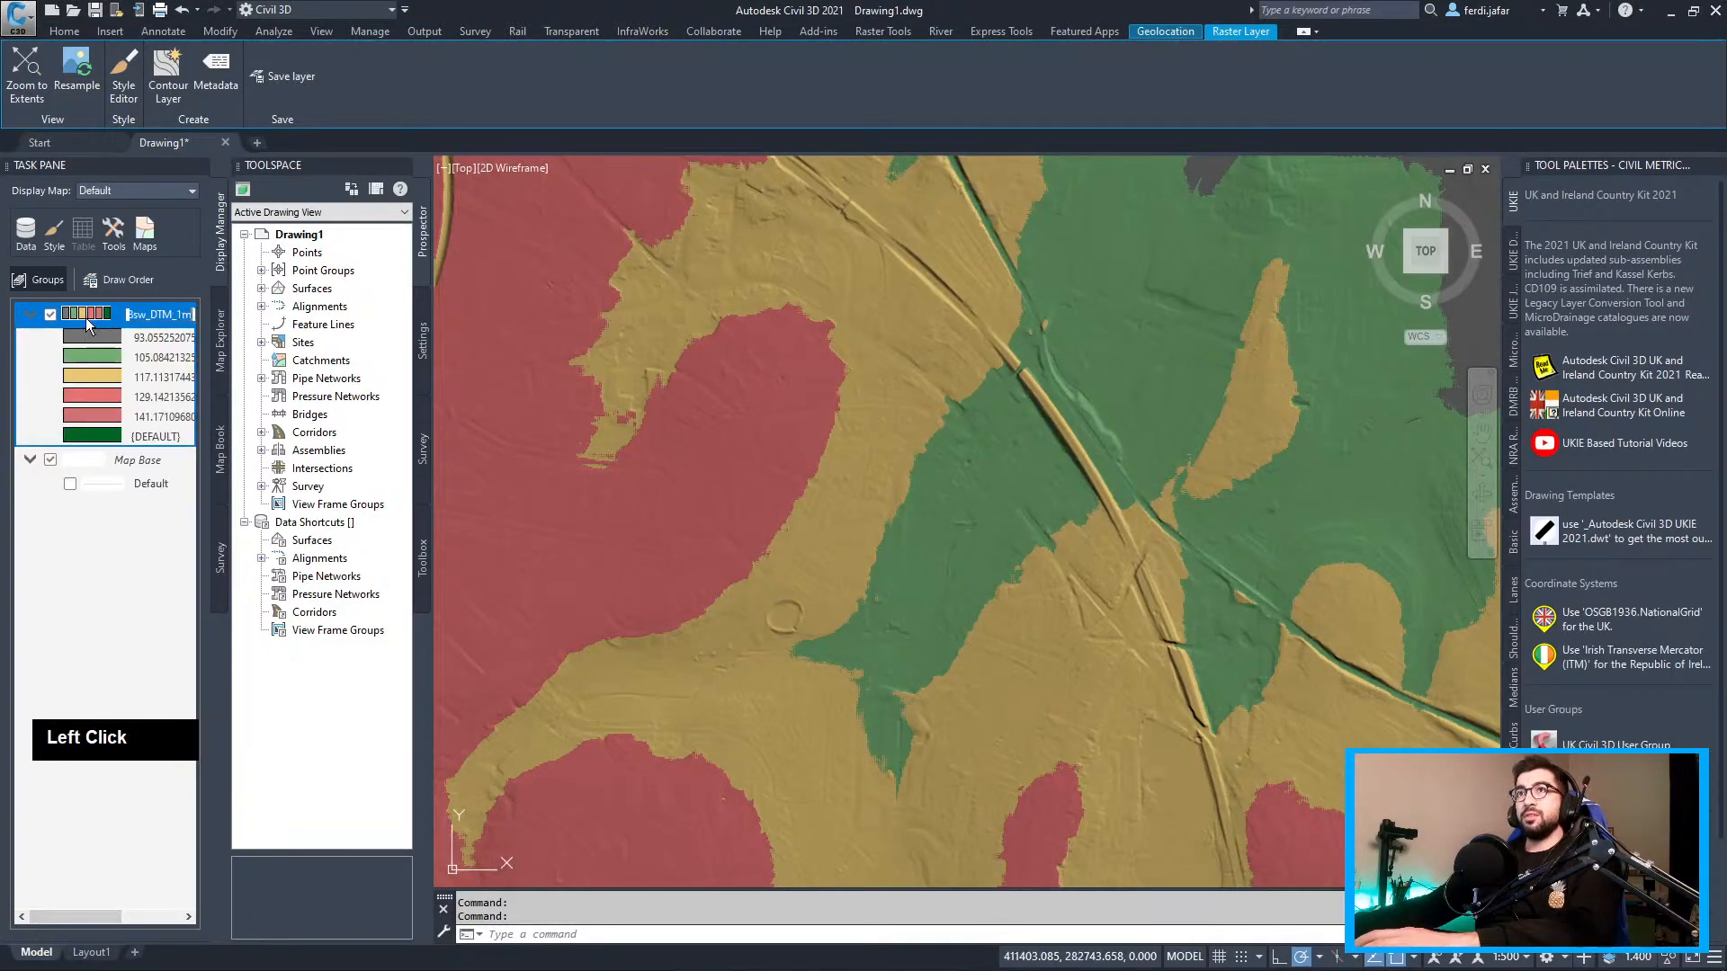
{"action": "double_click", "coordinate": [89, 317]}
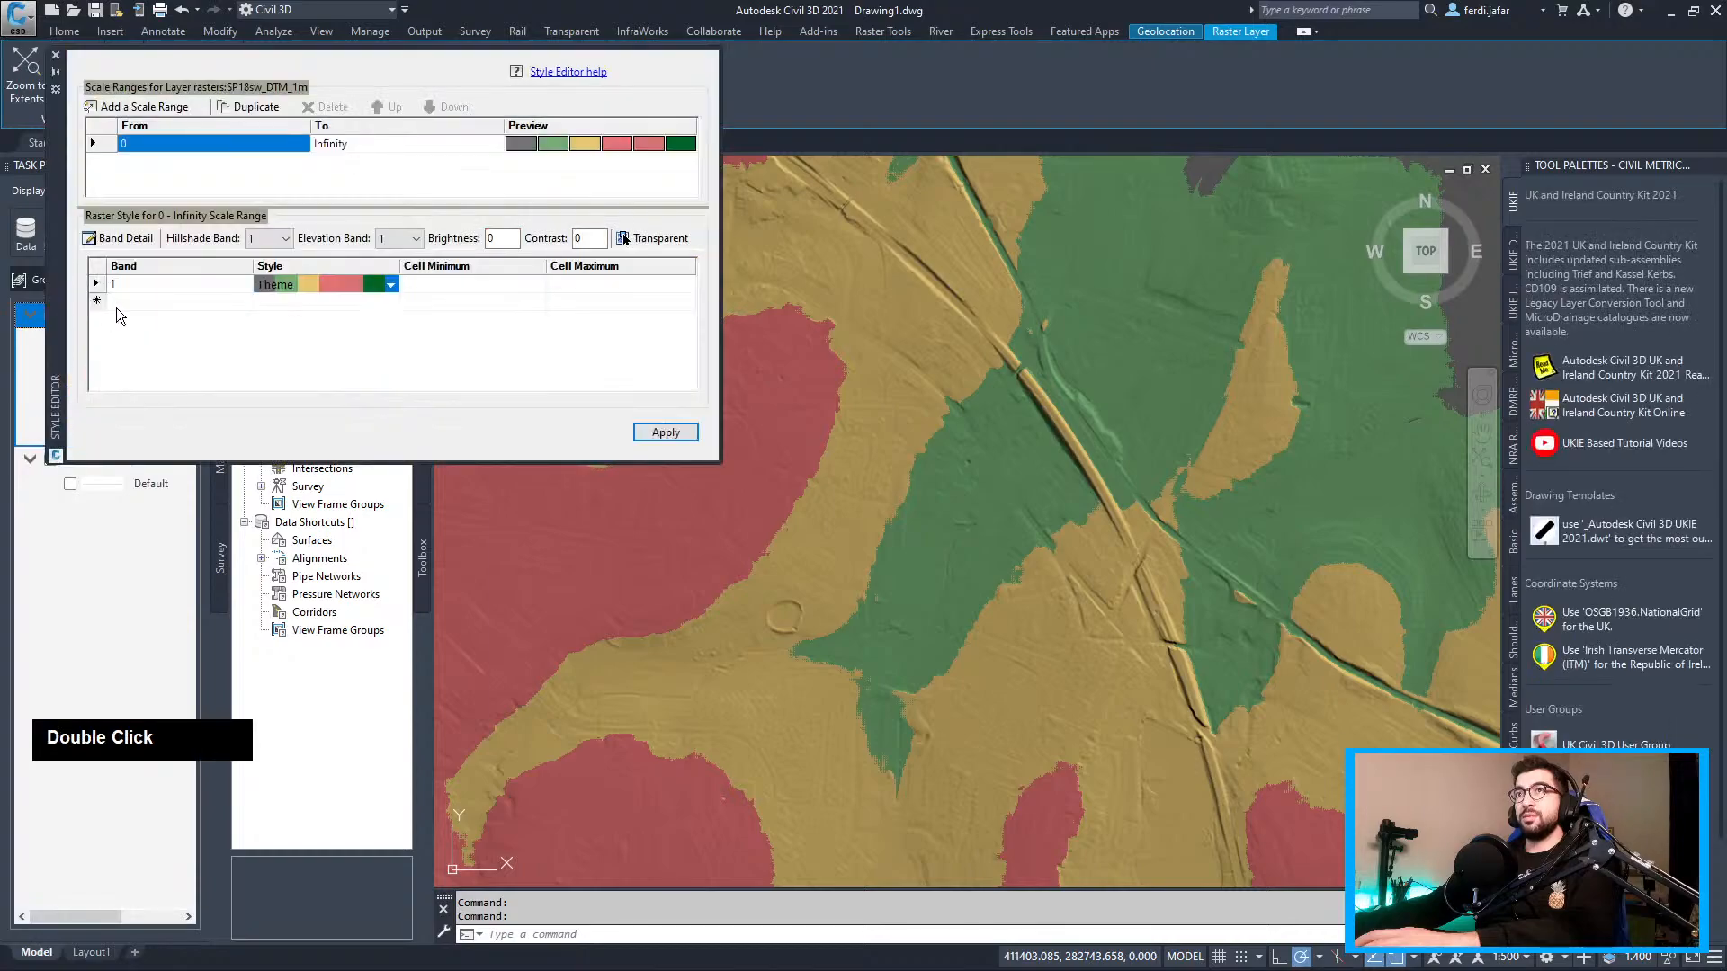
Switch the height theme to the 14-colour Depth 1 palette and apply it
{"action": "left_click", "coordinate": [379, 286]}
{"action": "double_click", "coordinate": [282, 299]}
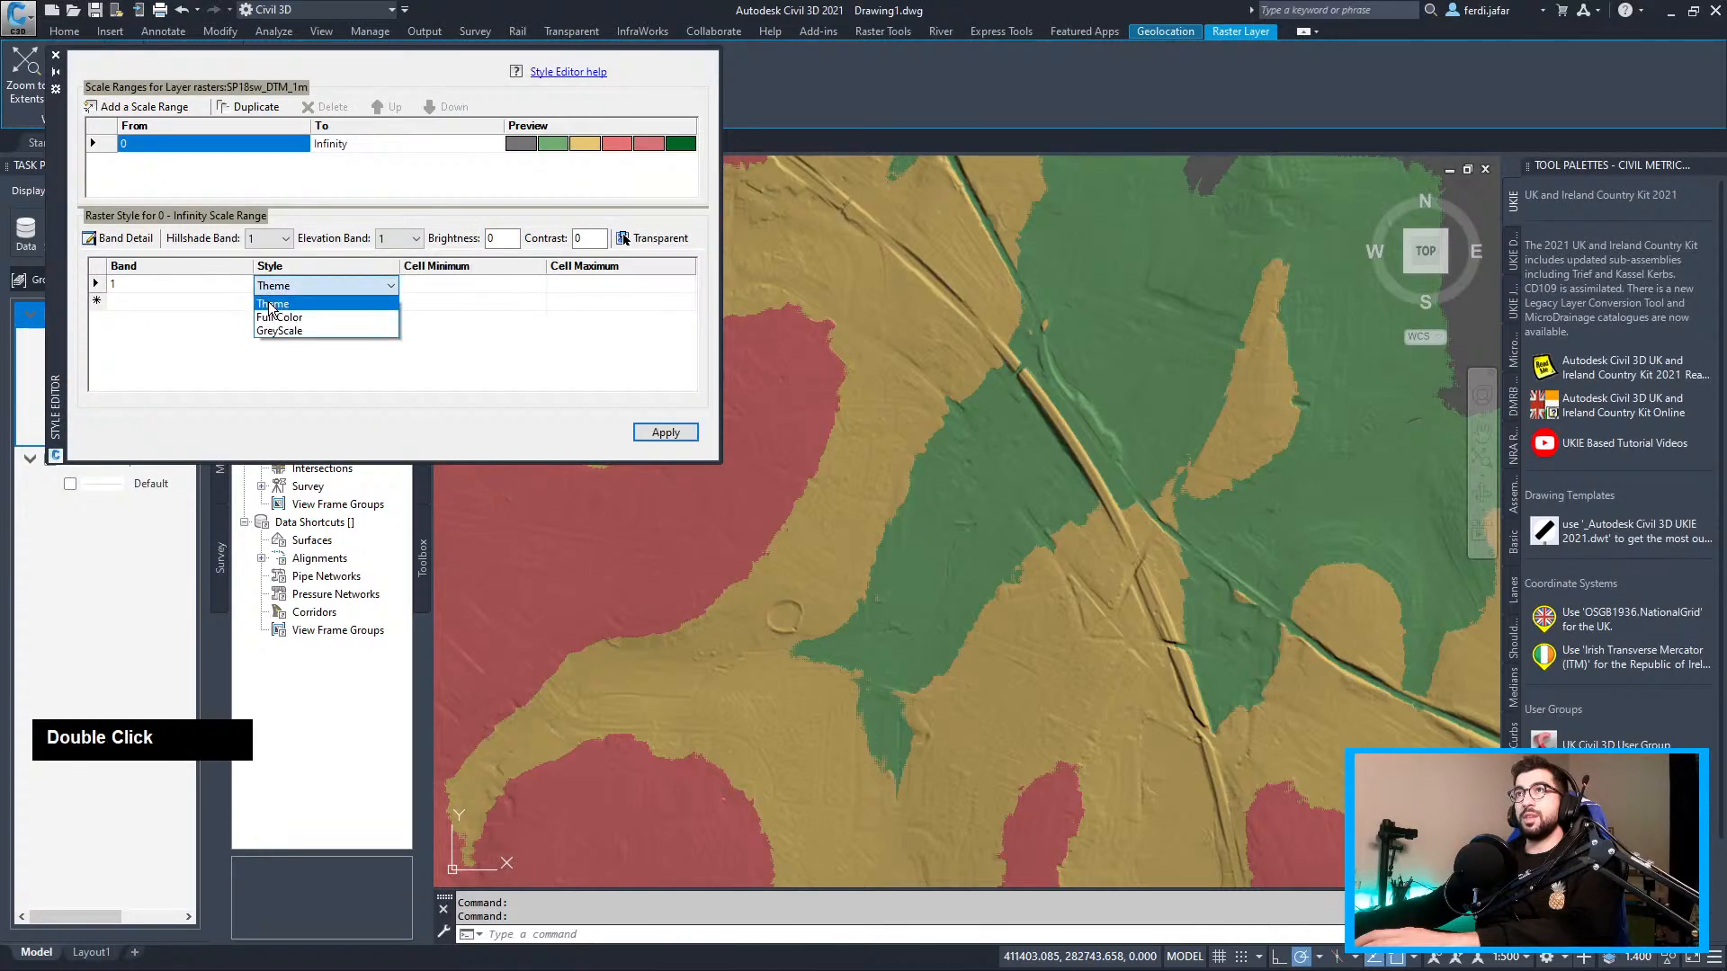
{"action": "left_click", "coordinate": [499, 340]}
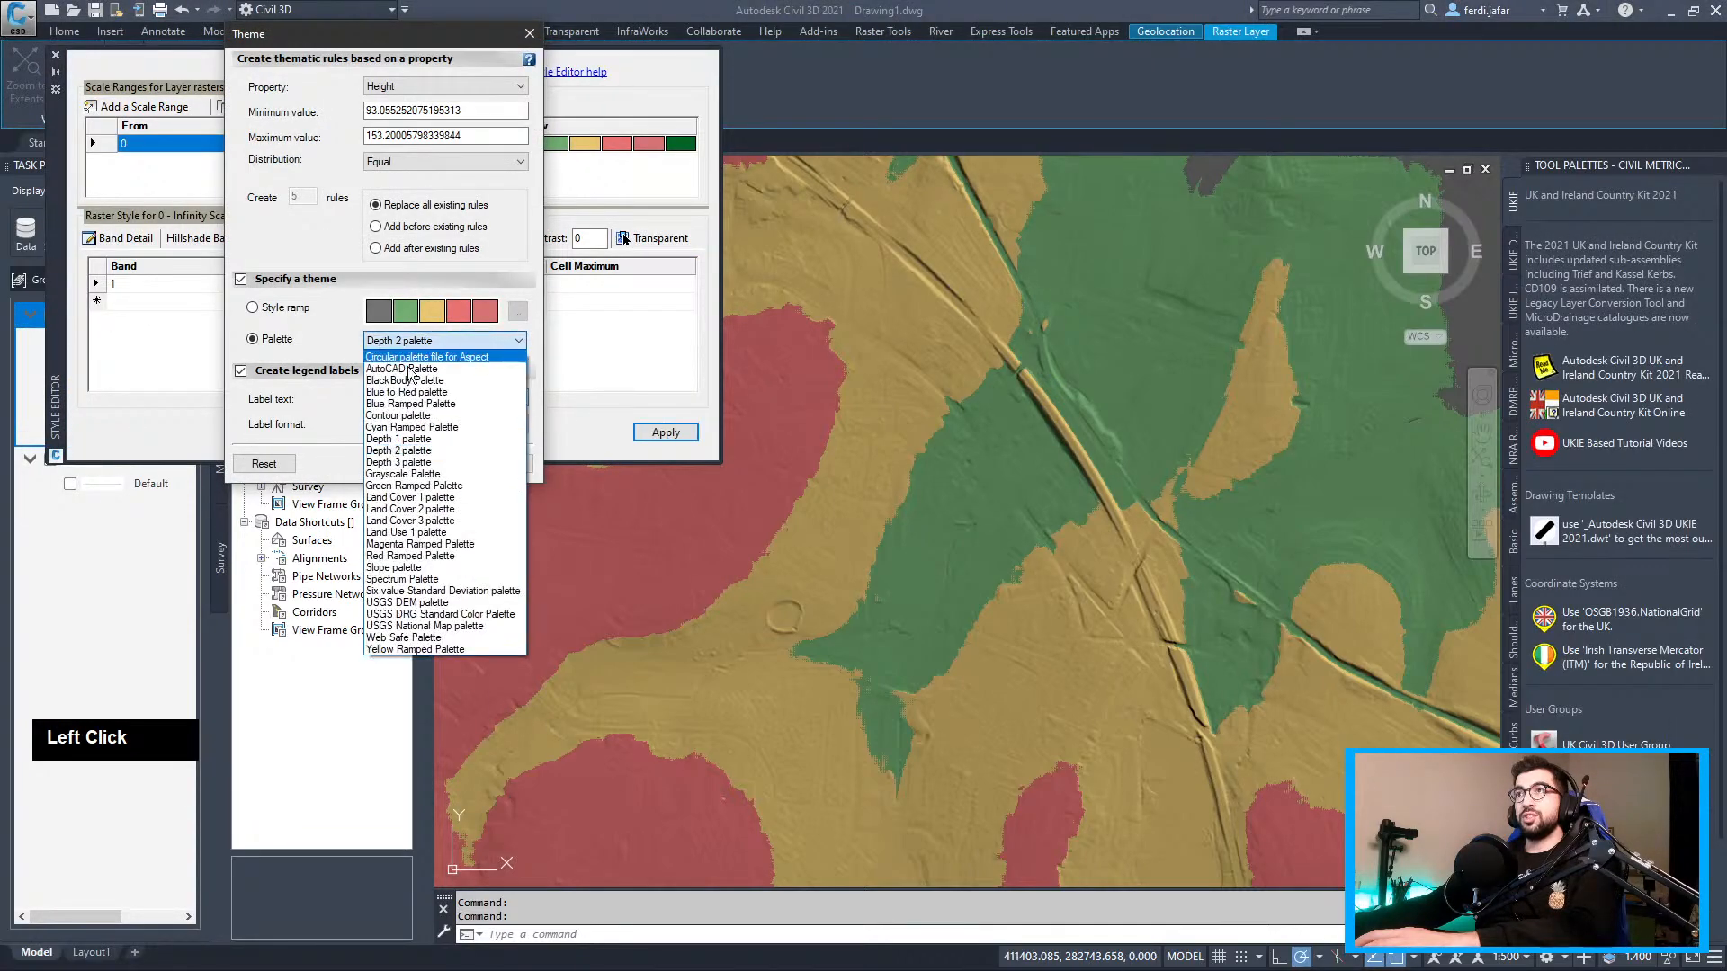
{"action": "left_click", "coordinate": [450, 354]}
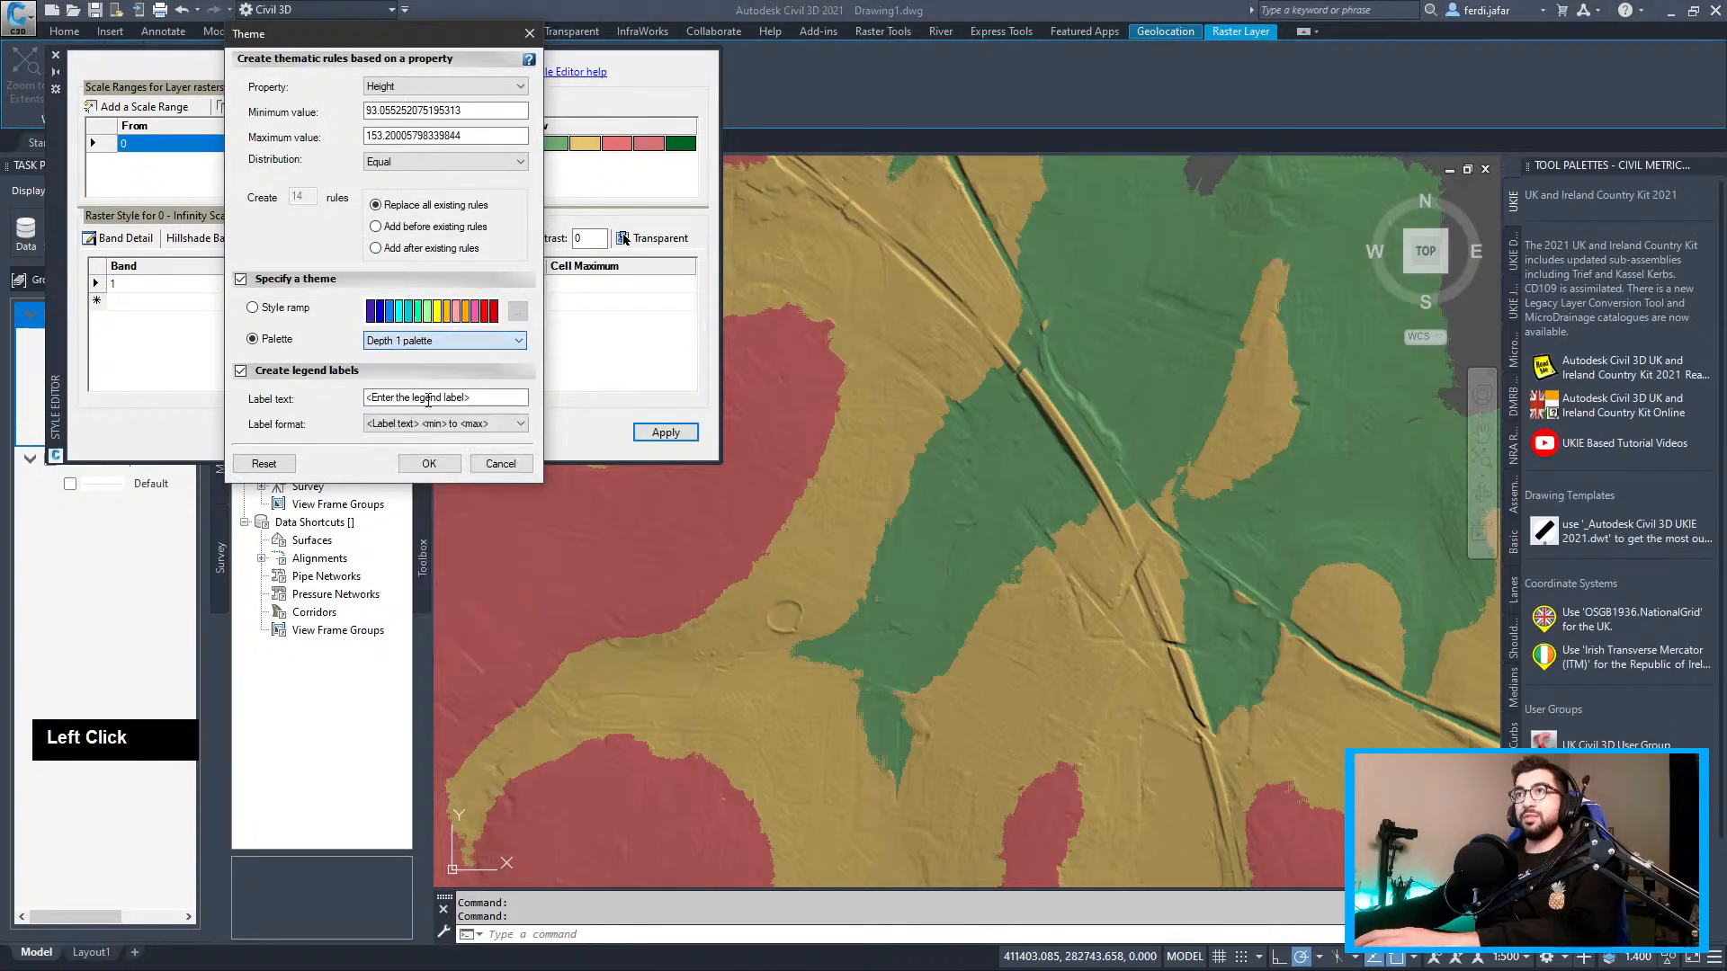
{"action": "left_click", "coordinate": [429, 463]}
{"action": "left_click", "coordinate": [666, 433]}
Close the Style Editor and collapse the raster layer's colour legend
{"action": "scroll", "coordinate": [967, 522], "scroll_direction": "down", "scroll_amount": 1}
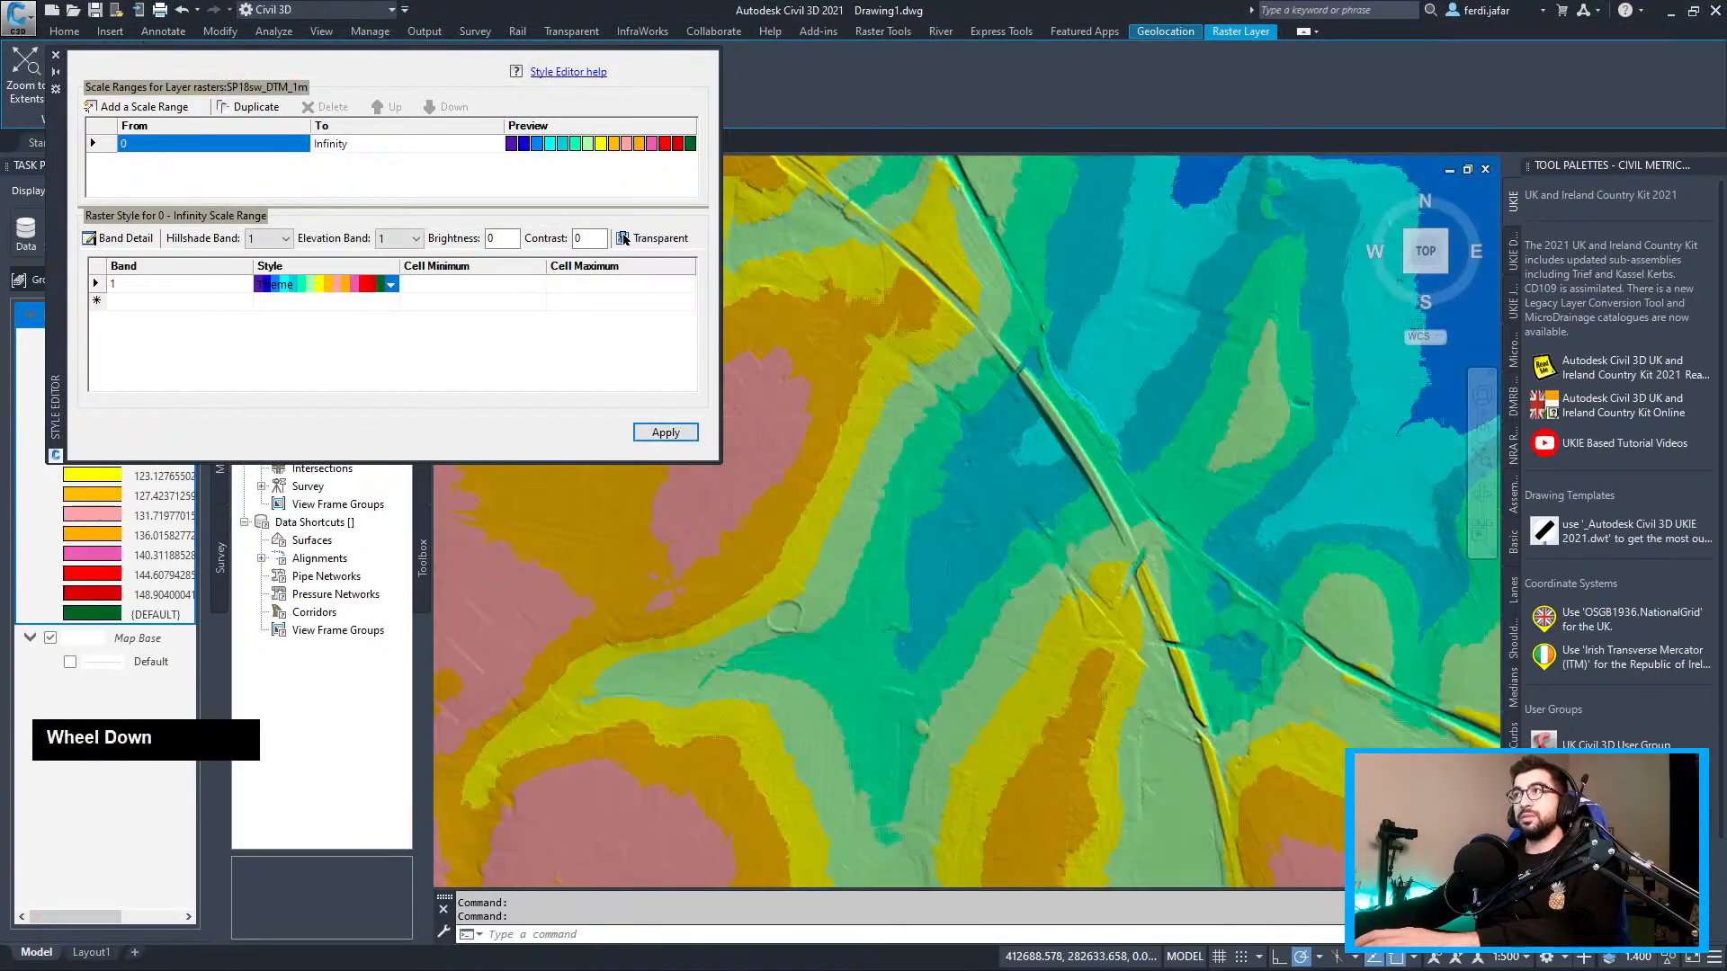
{"action": "scroll", "coordinate": [890, 477], "scroll_direction": "down", "scroll_amount": 3}
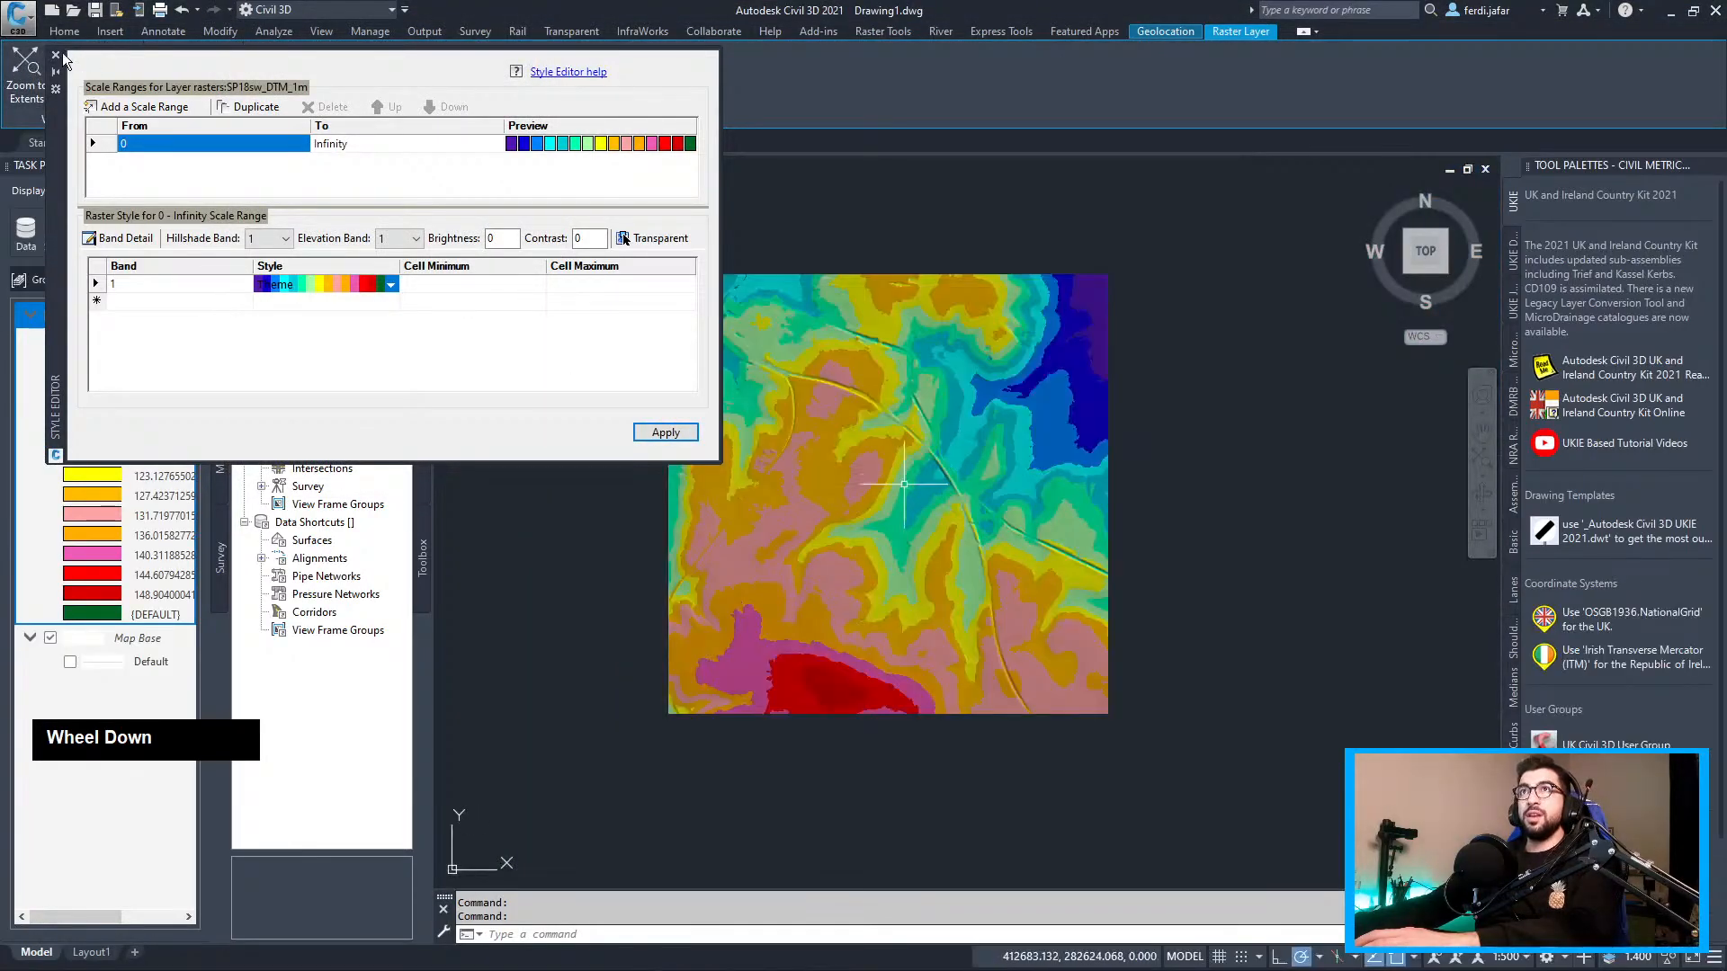
{"action": "left_click", "coordinate": [55, 55]}
{"action": "left_click", "coordinate": [32, 315]}
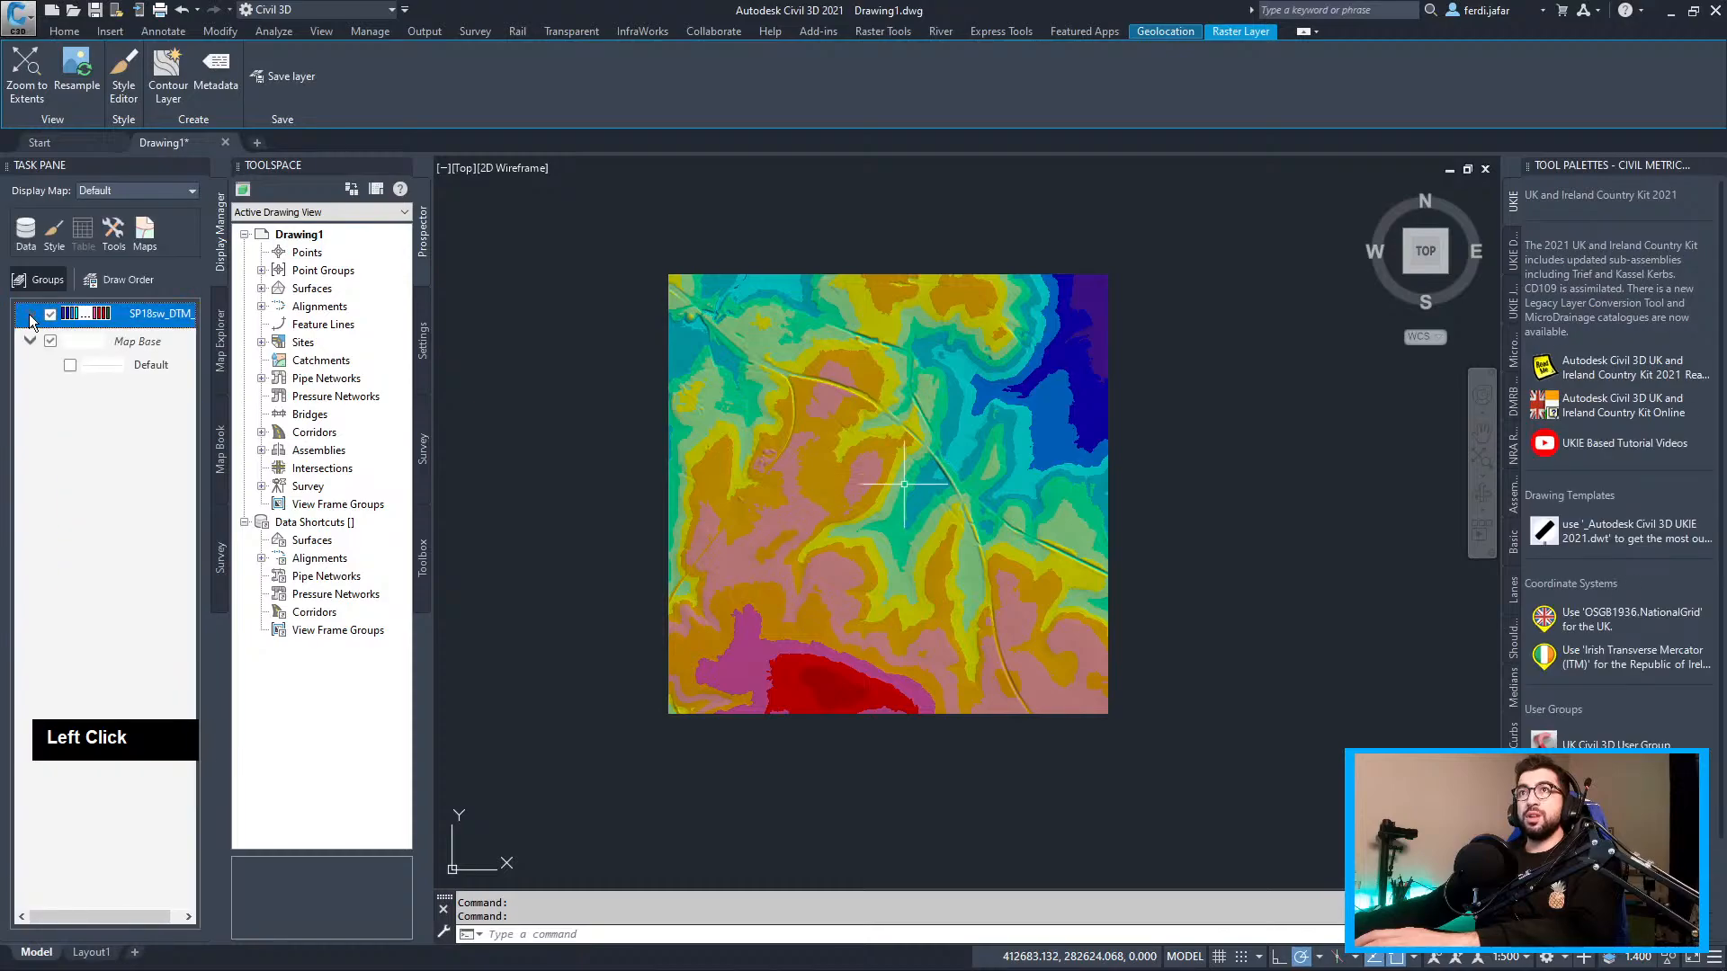
Create a contour layer from the DTM raster with 1 m interval and major every 10
{"action": "right_click", "coordinate": [144, 314]}
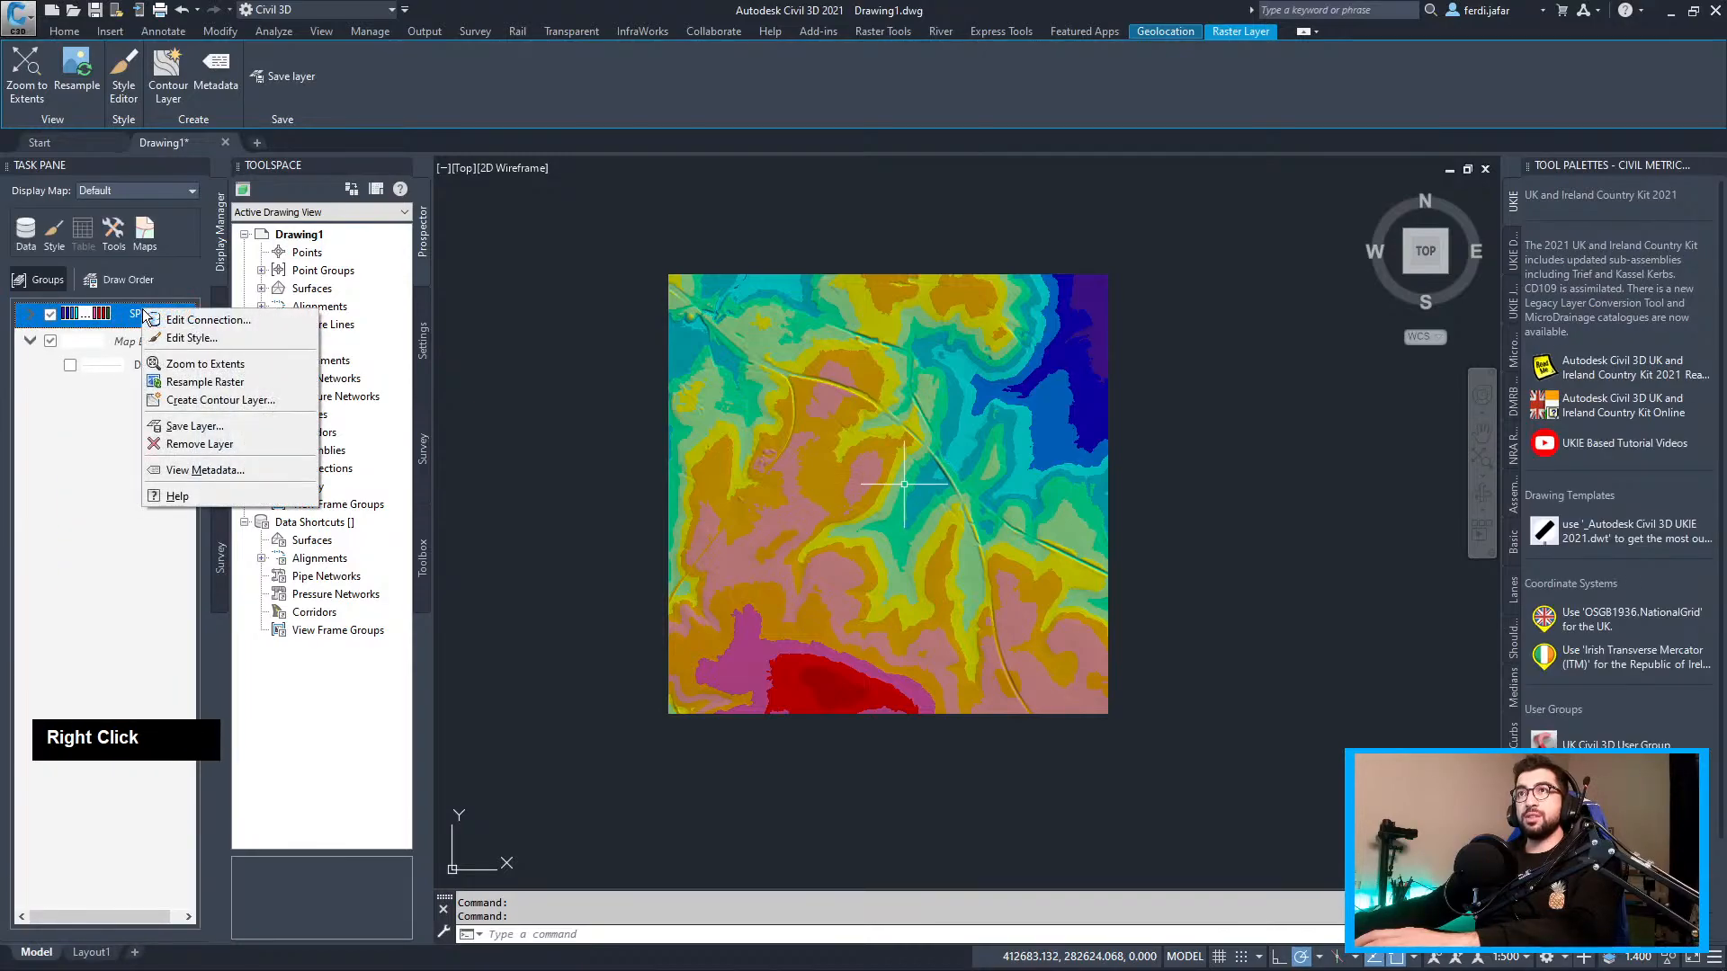
{"action": "left_click", "coordinate": [203, 409]}
{"action": "double_click", "coordinate": [725, 448]}
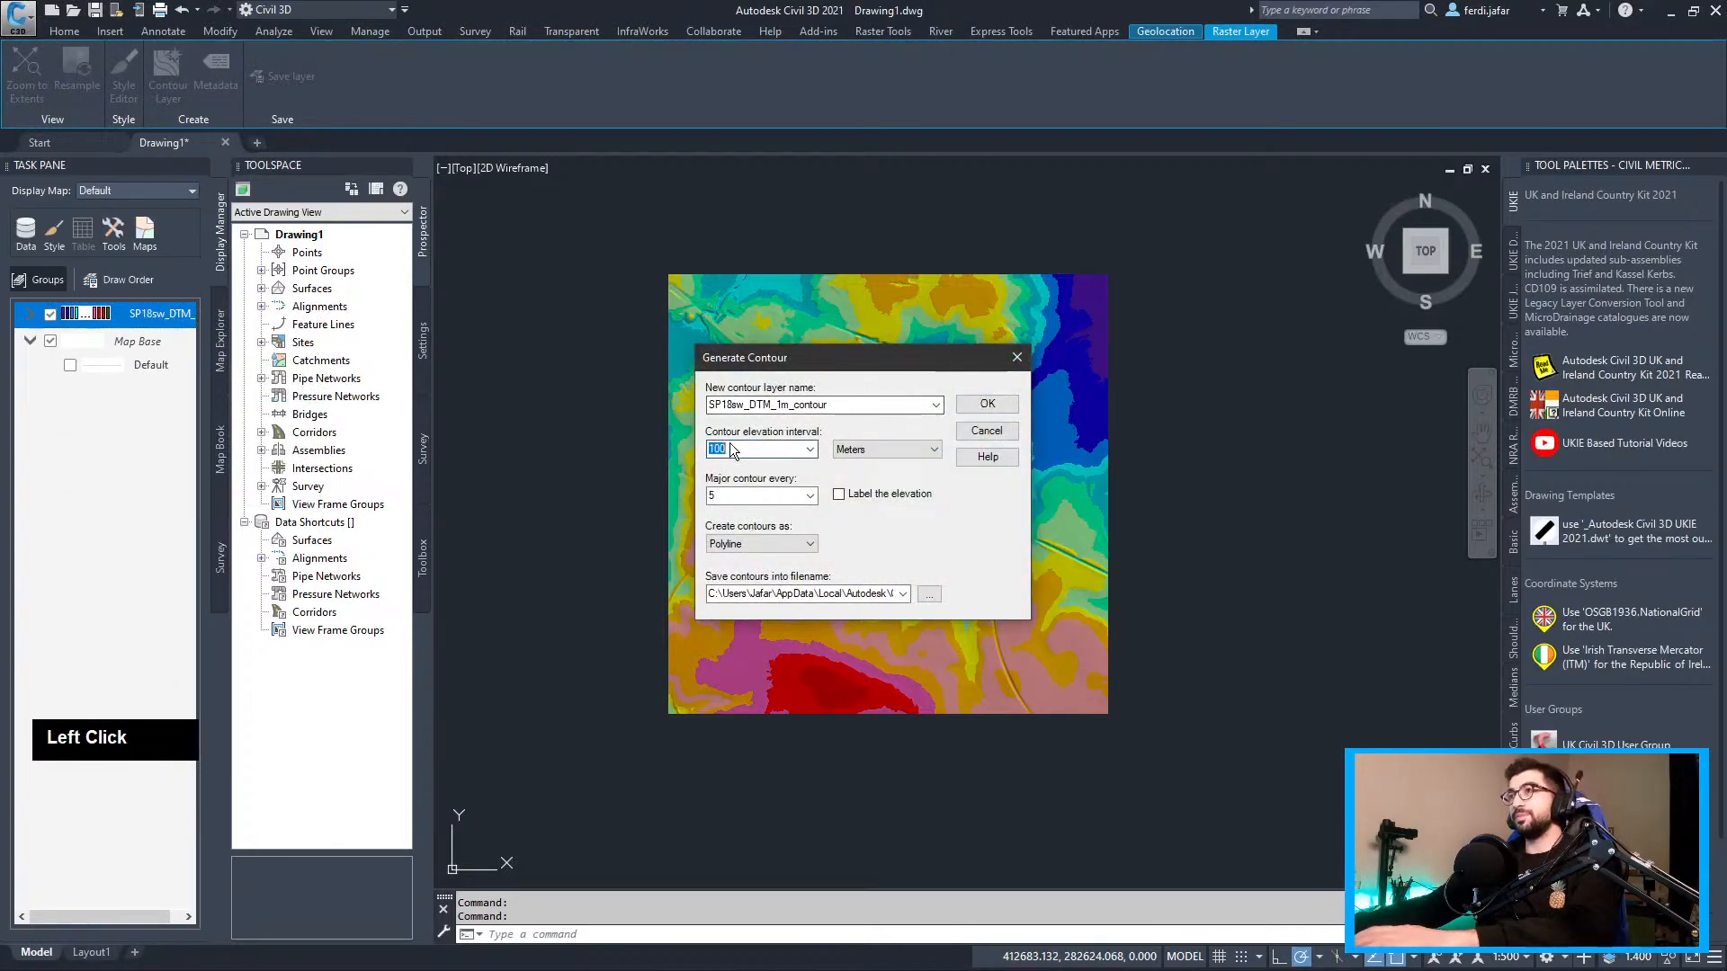
{"action": "type", "text": "1"}
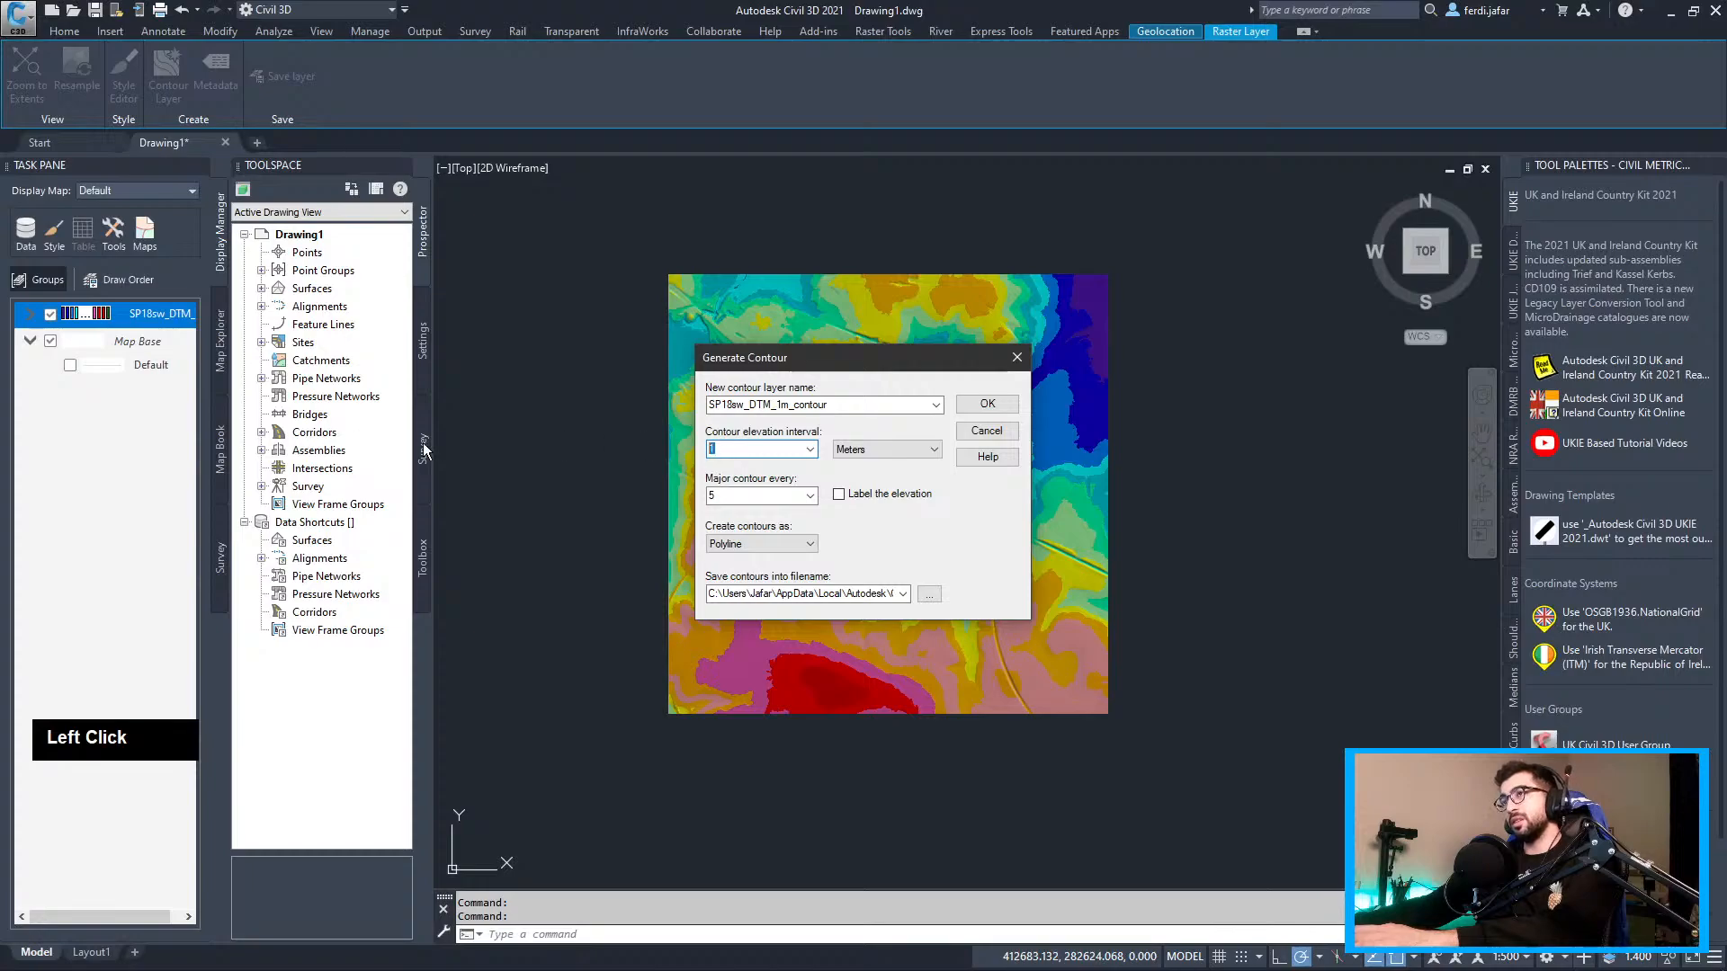
{"action": "type", "text": "0"}
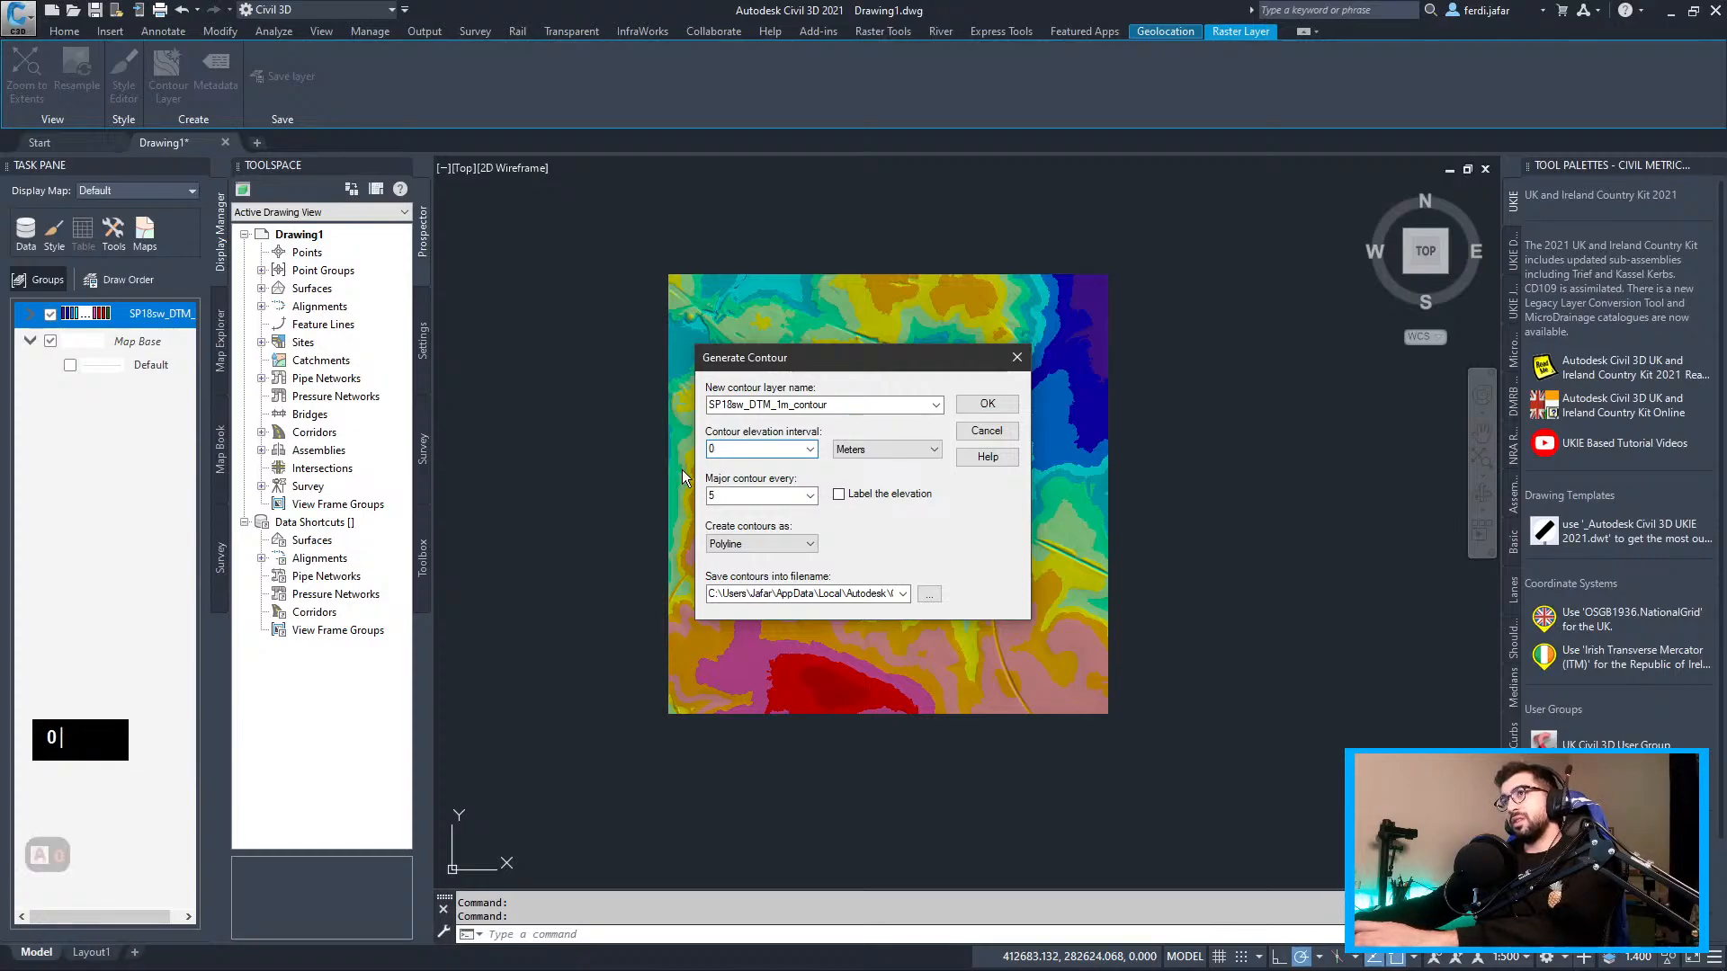
{"action": "type", "text": ".5"}
{"action": "left_click", "coordinate": [721, 449]}
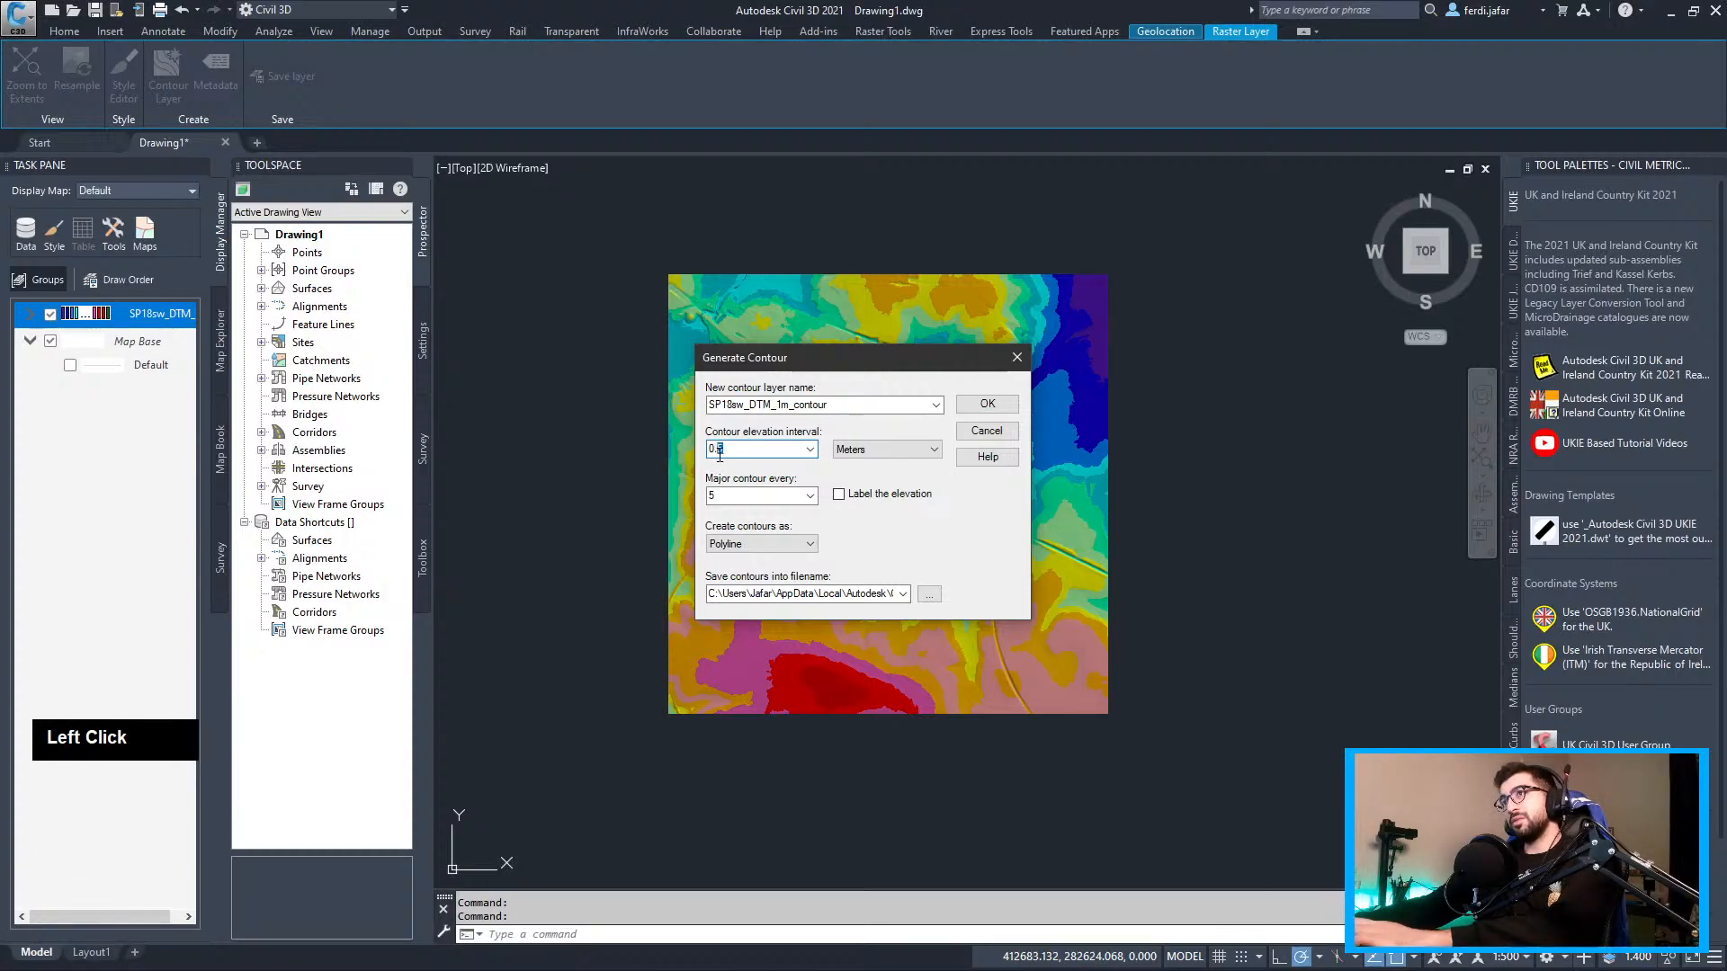
{"action": "left_click_drag", "start_coordinate": [744, 449], "coordinate": [620, 449]}
{"action": "type", "text": "1"}
{"action": "double_click", "coordinate": [717, 496]}
{"action": "type", "text": "10"}
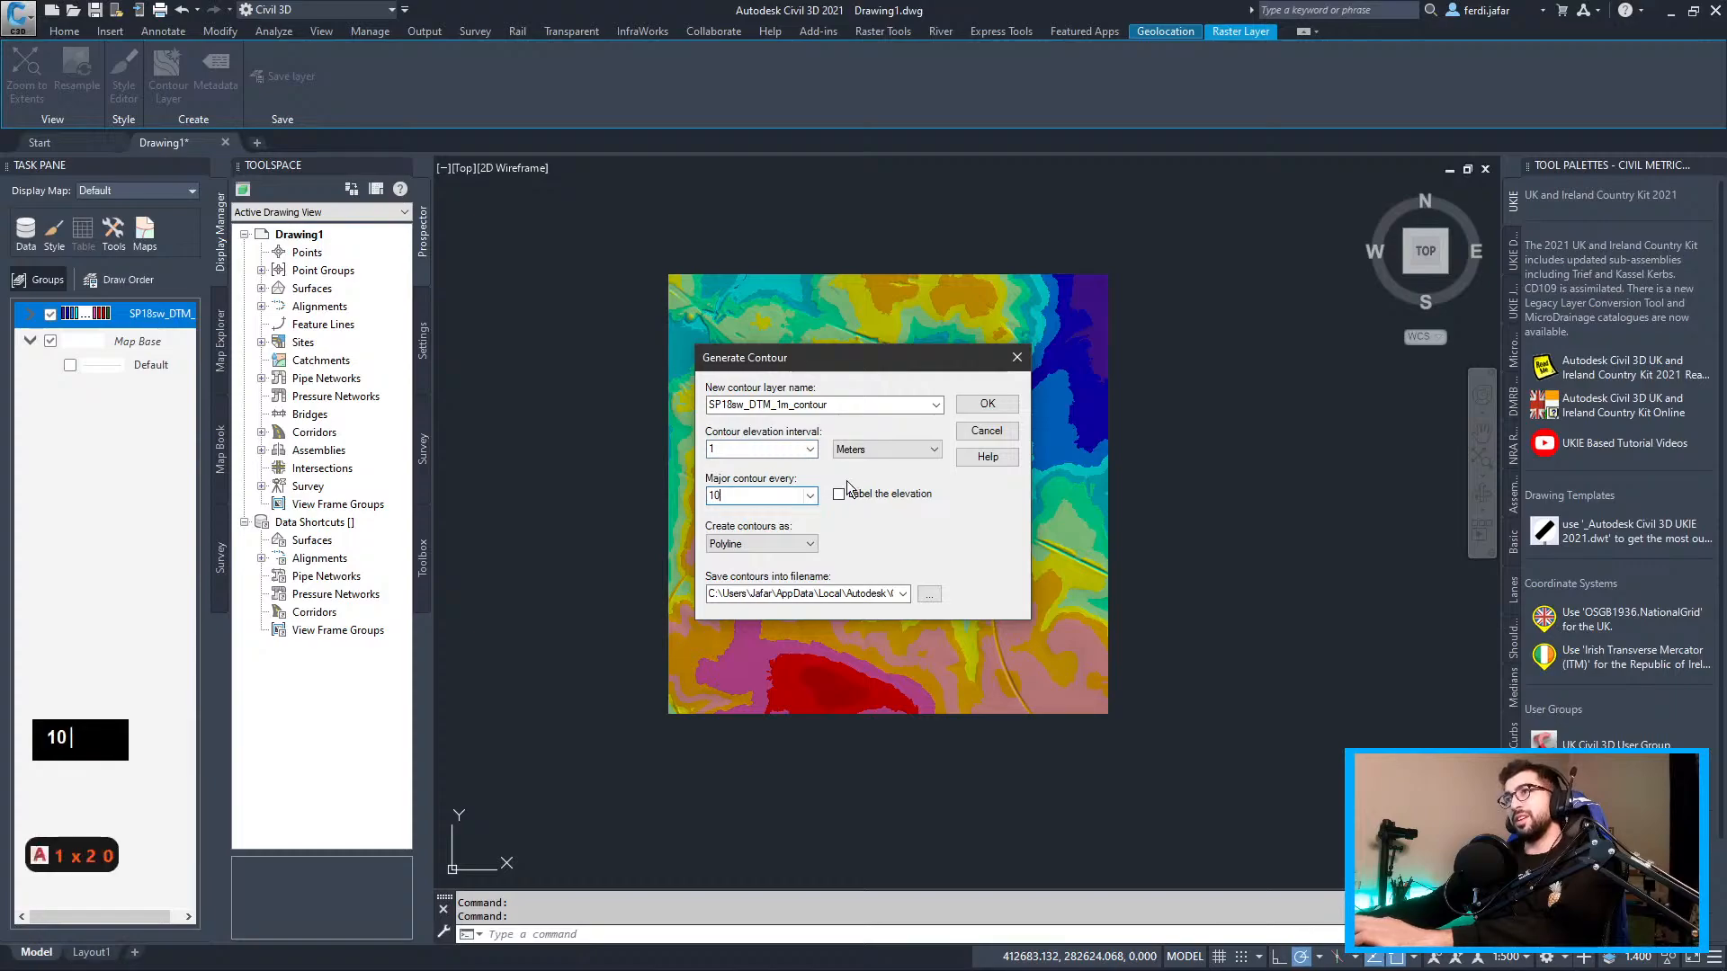
Save the contours as Contours.sdf in the TY0015-Civil3D_DTM folder and generate them
{"action": "left_click", "coordinate": [929, 595]}
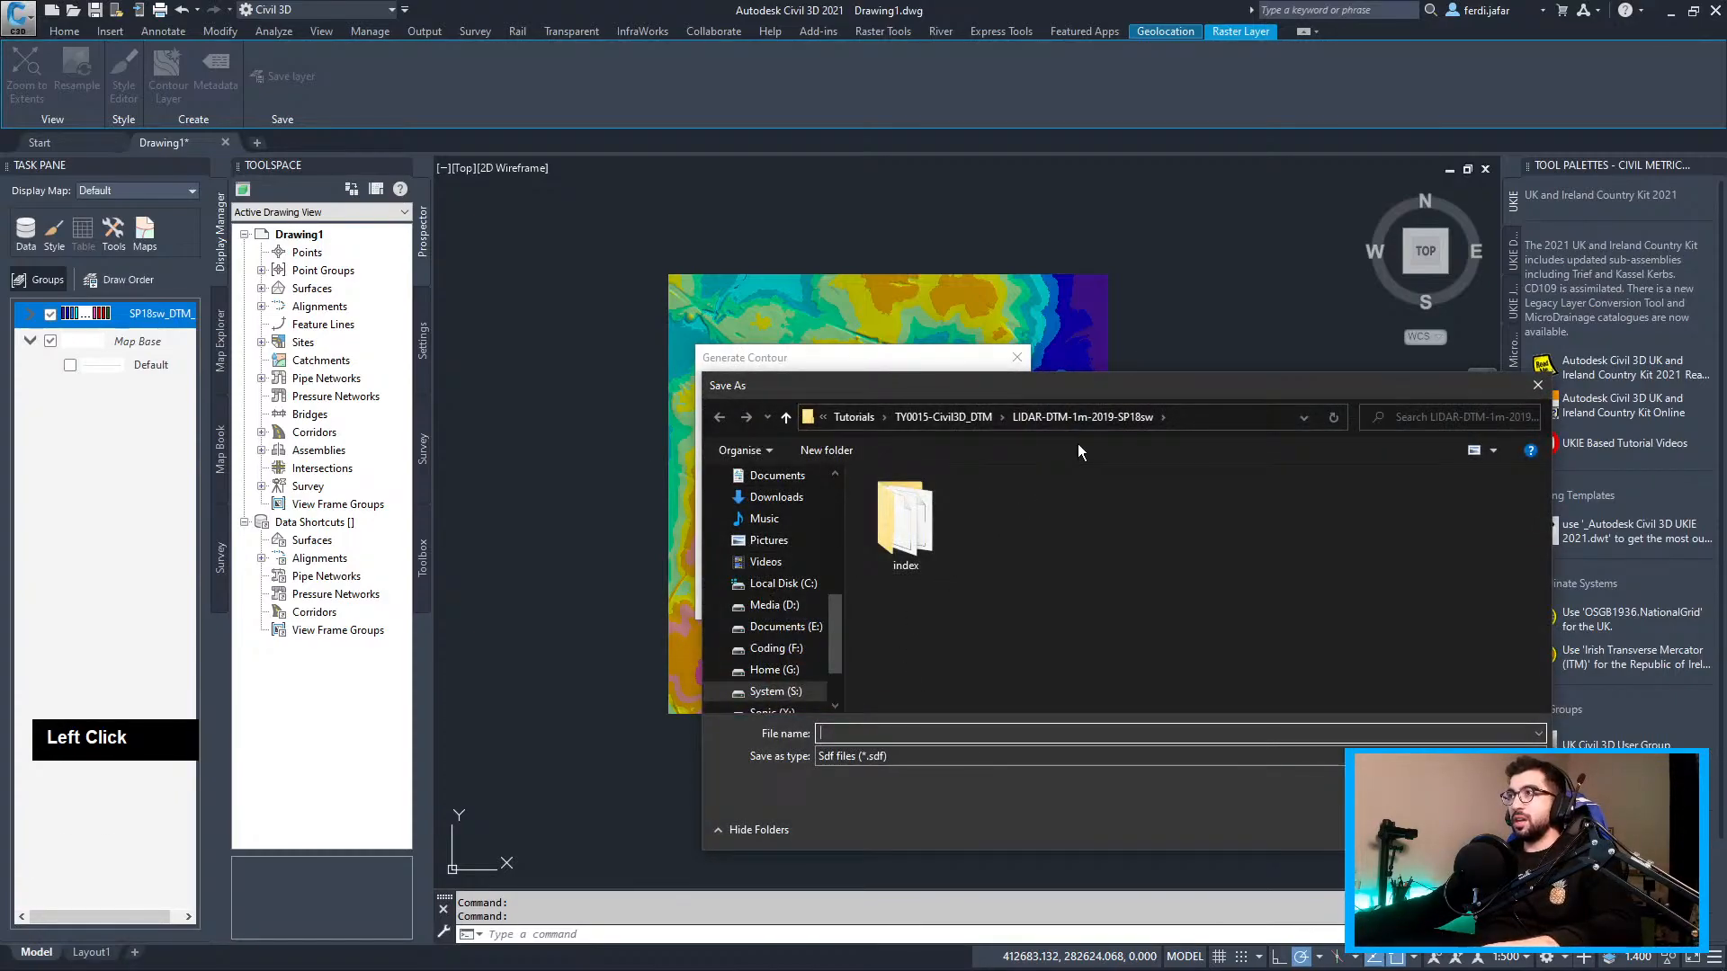
{"action": "left_click", "coordinate": [957, 417]}
{"action": "type", "text": "Contour"}
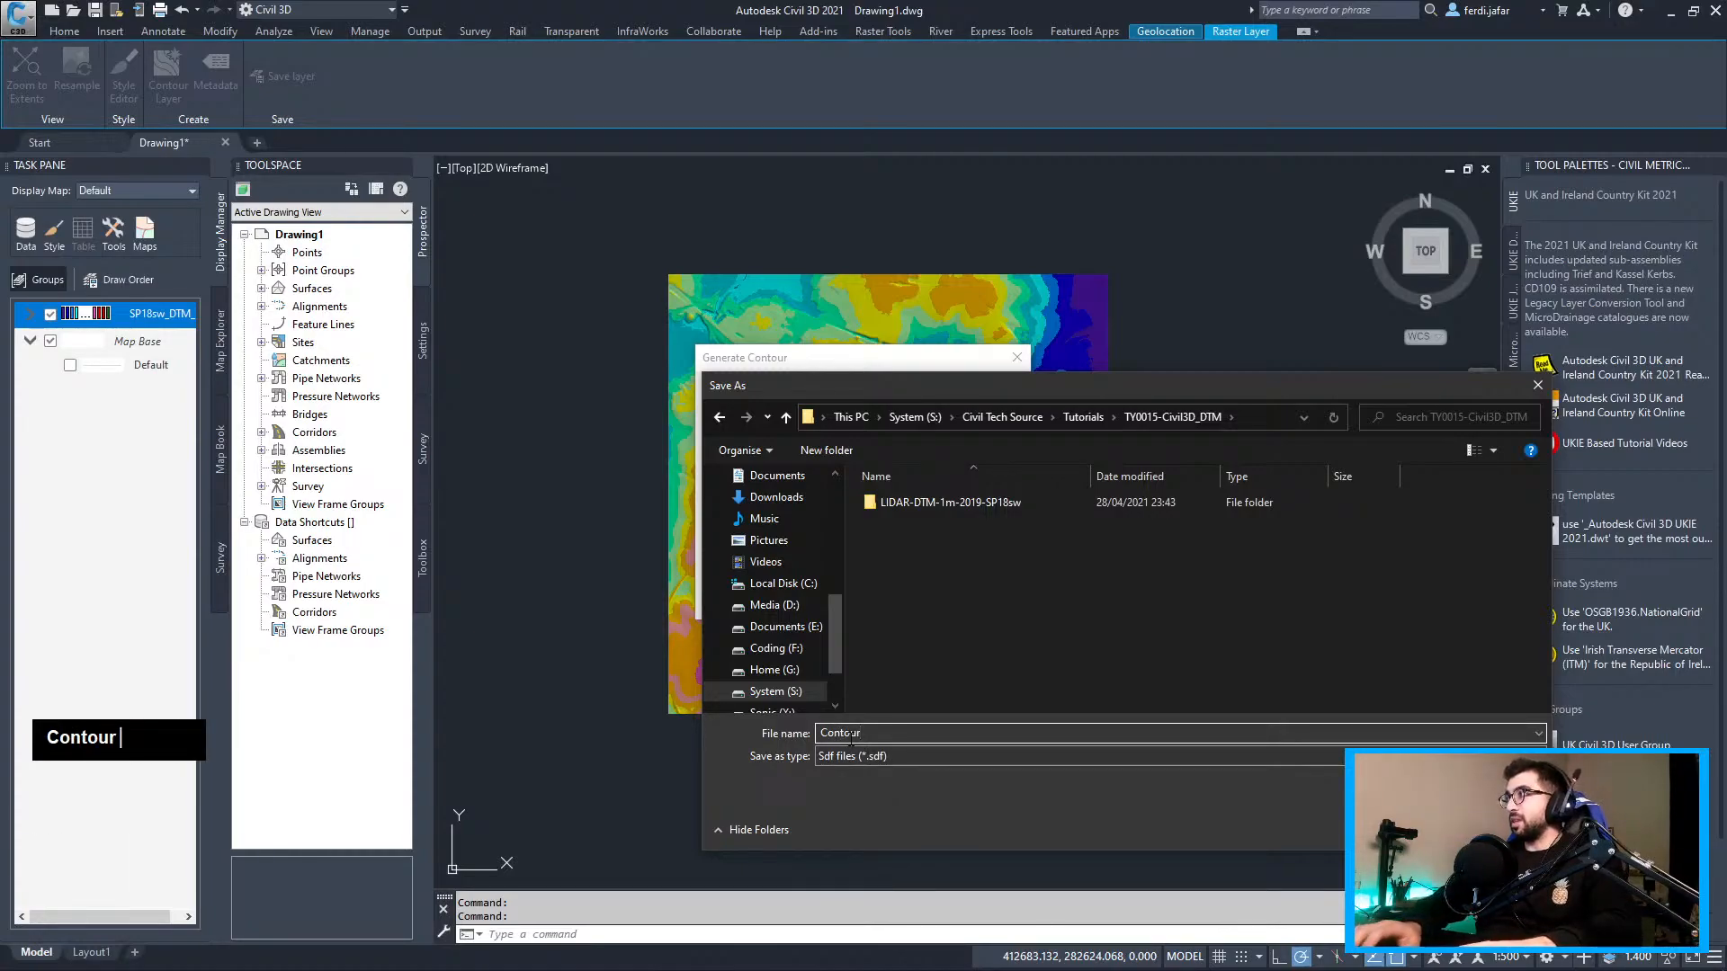
{"action": "type", "text": "s"}
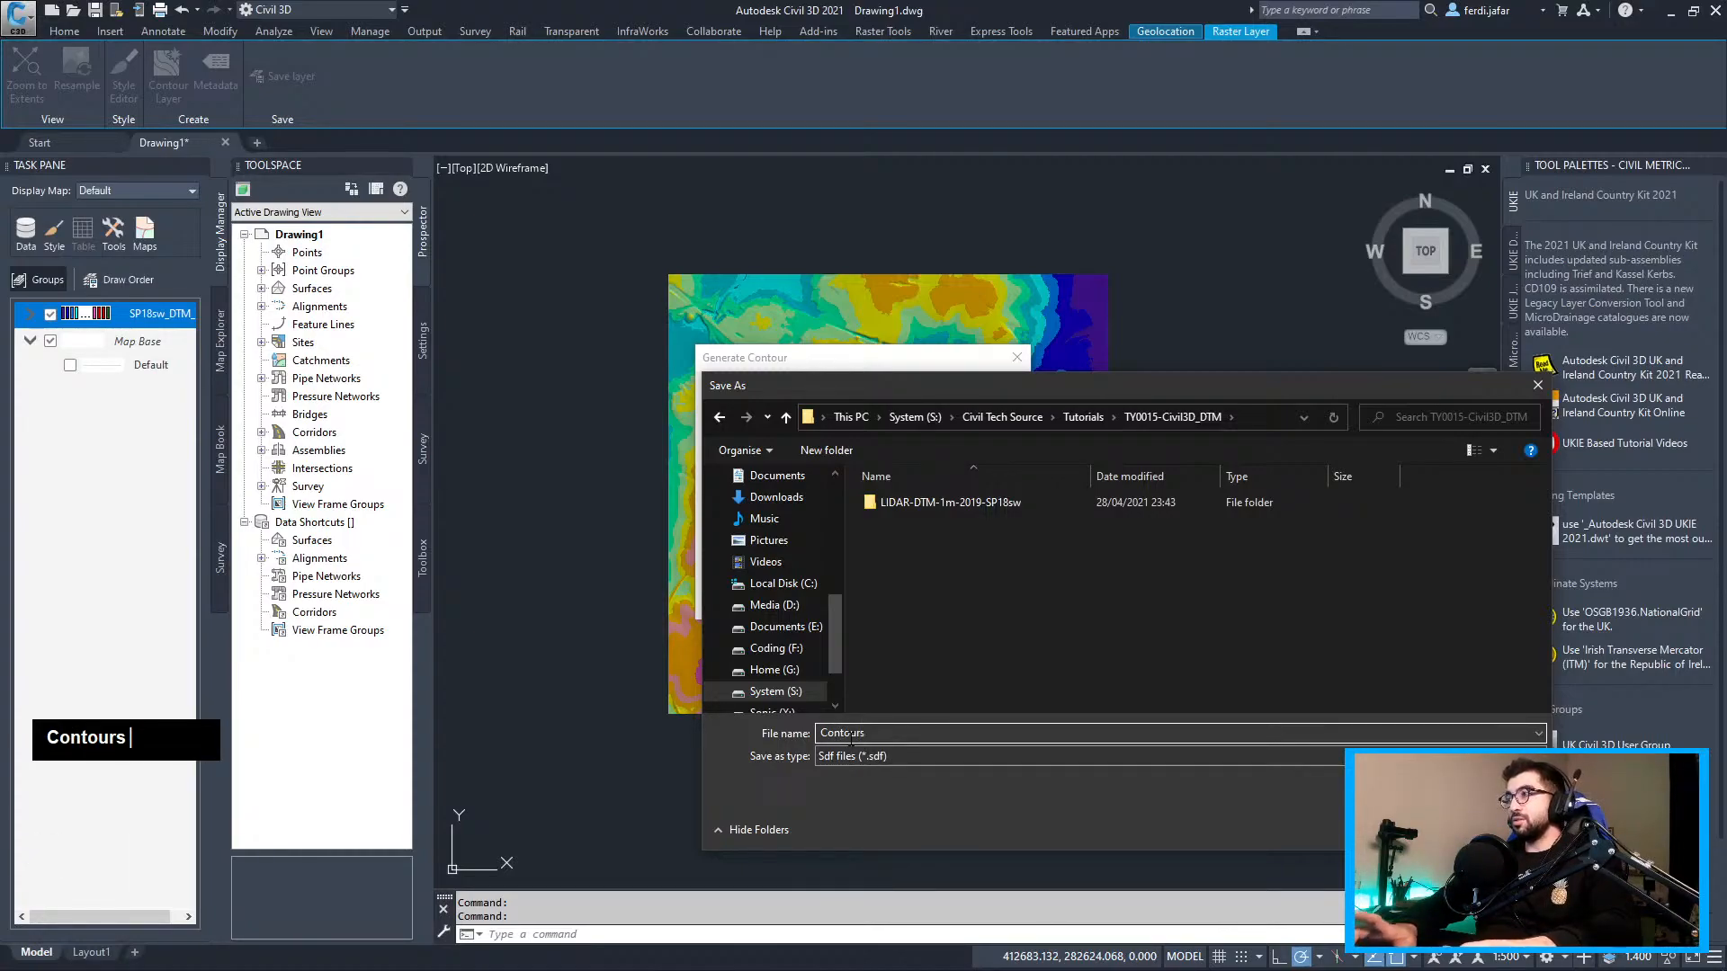
{"action": "key", "text": "Return"}
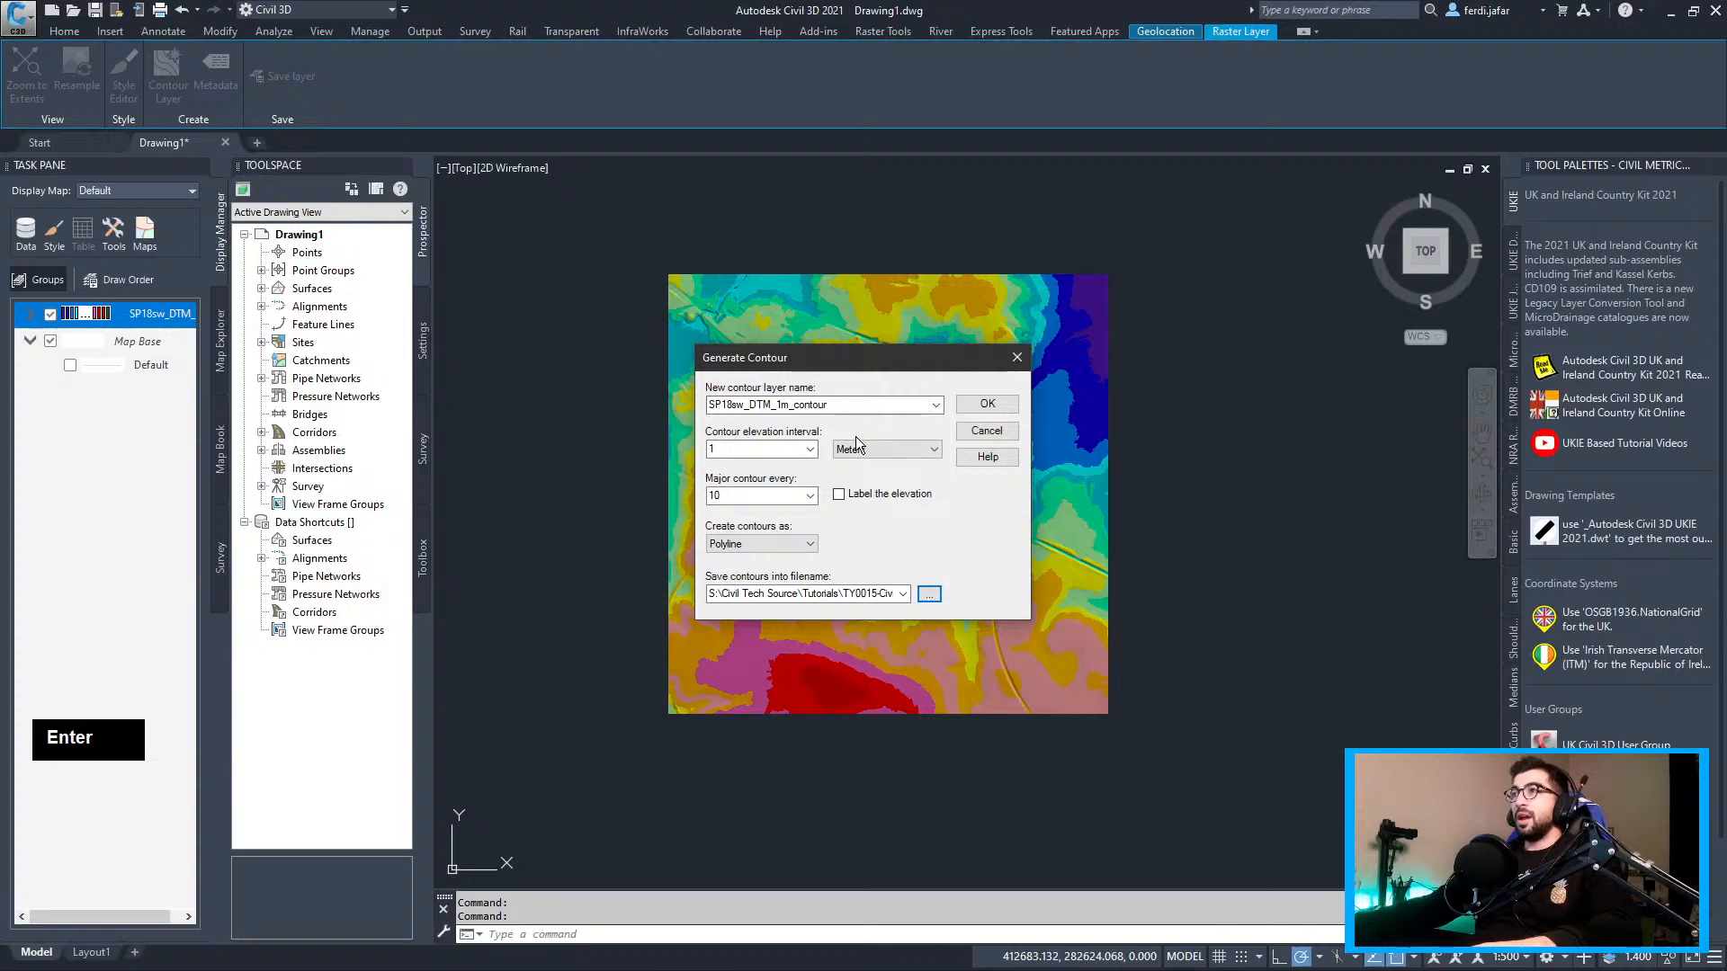
{"action": "left_click", "coordinate": [1001, 404]}
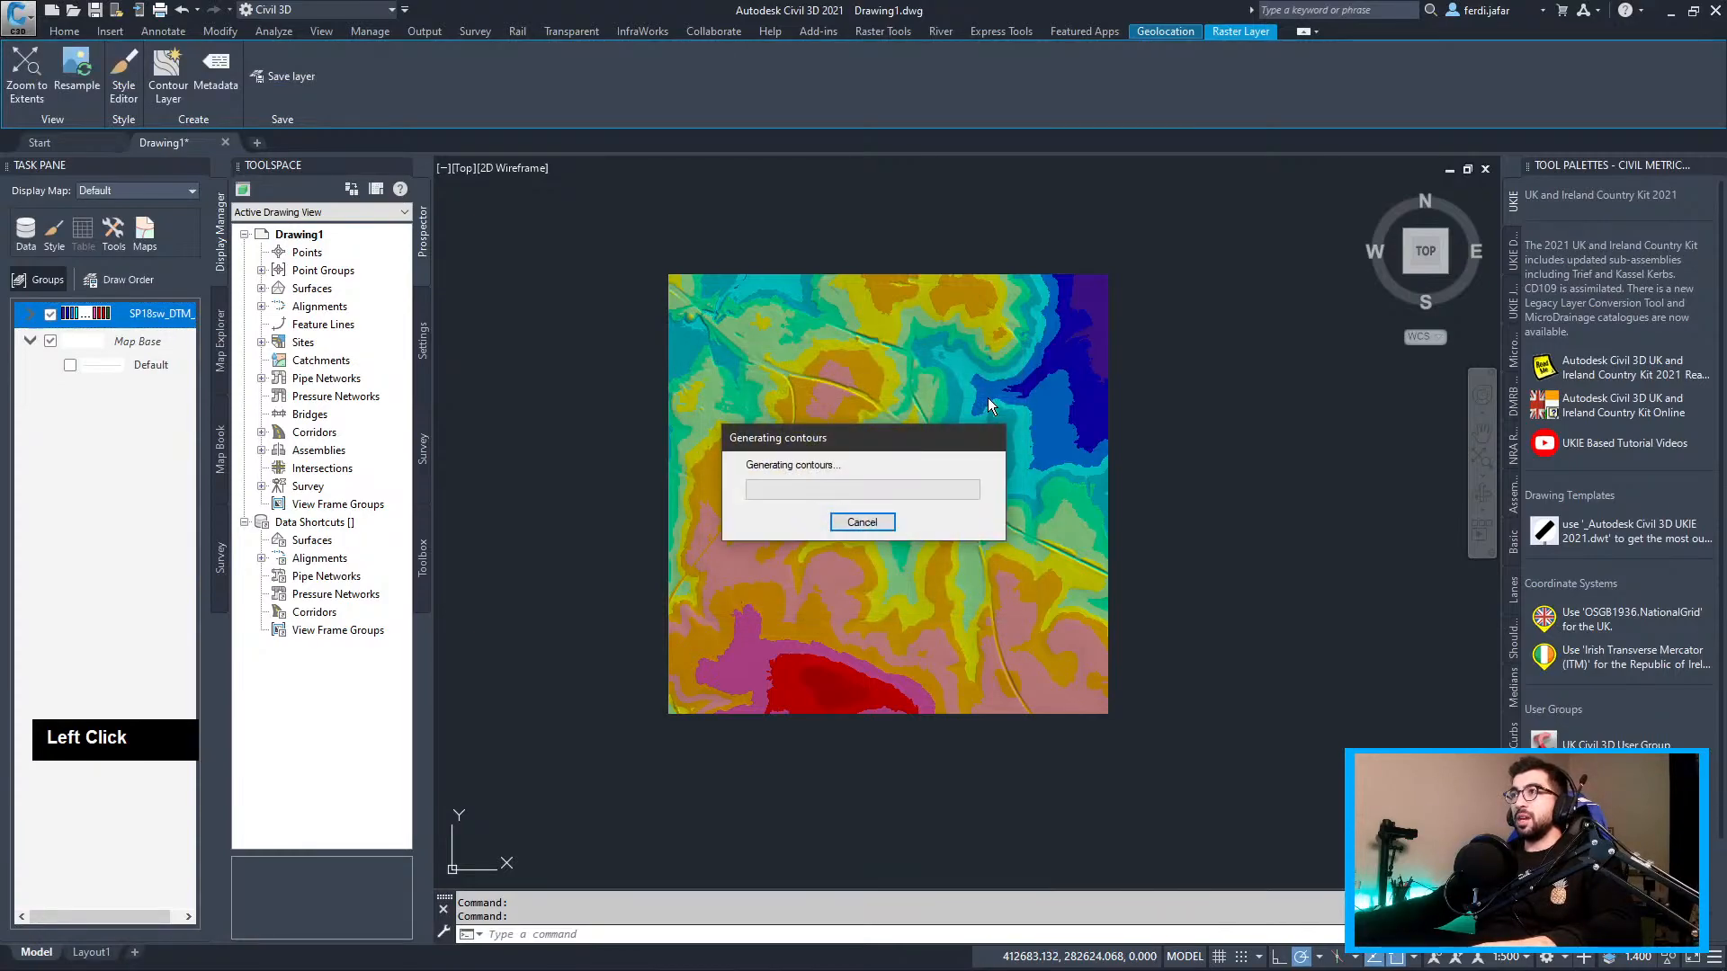
Hide both the new contour layer and the coloured DTM raster layer
{"action": "scroll", "coordinate": [970, 477], "scroll_direction": "up", "scroll_amount": 2}
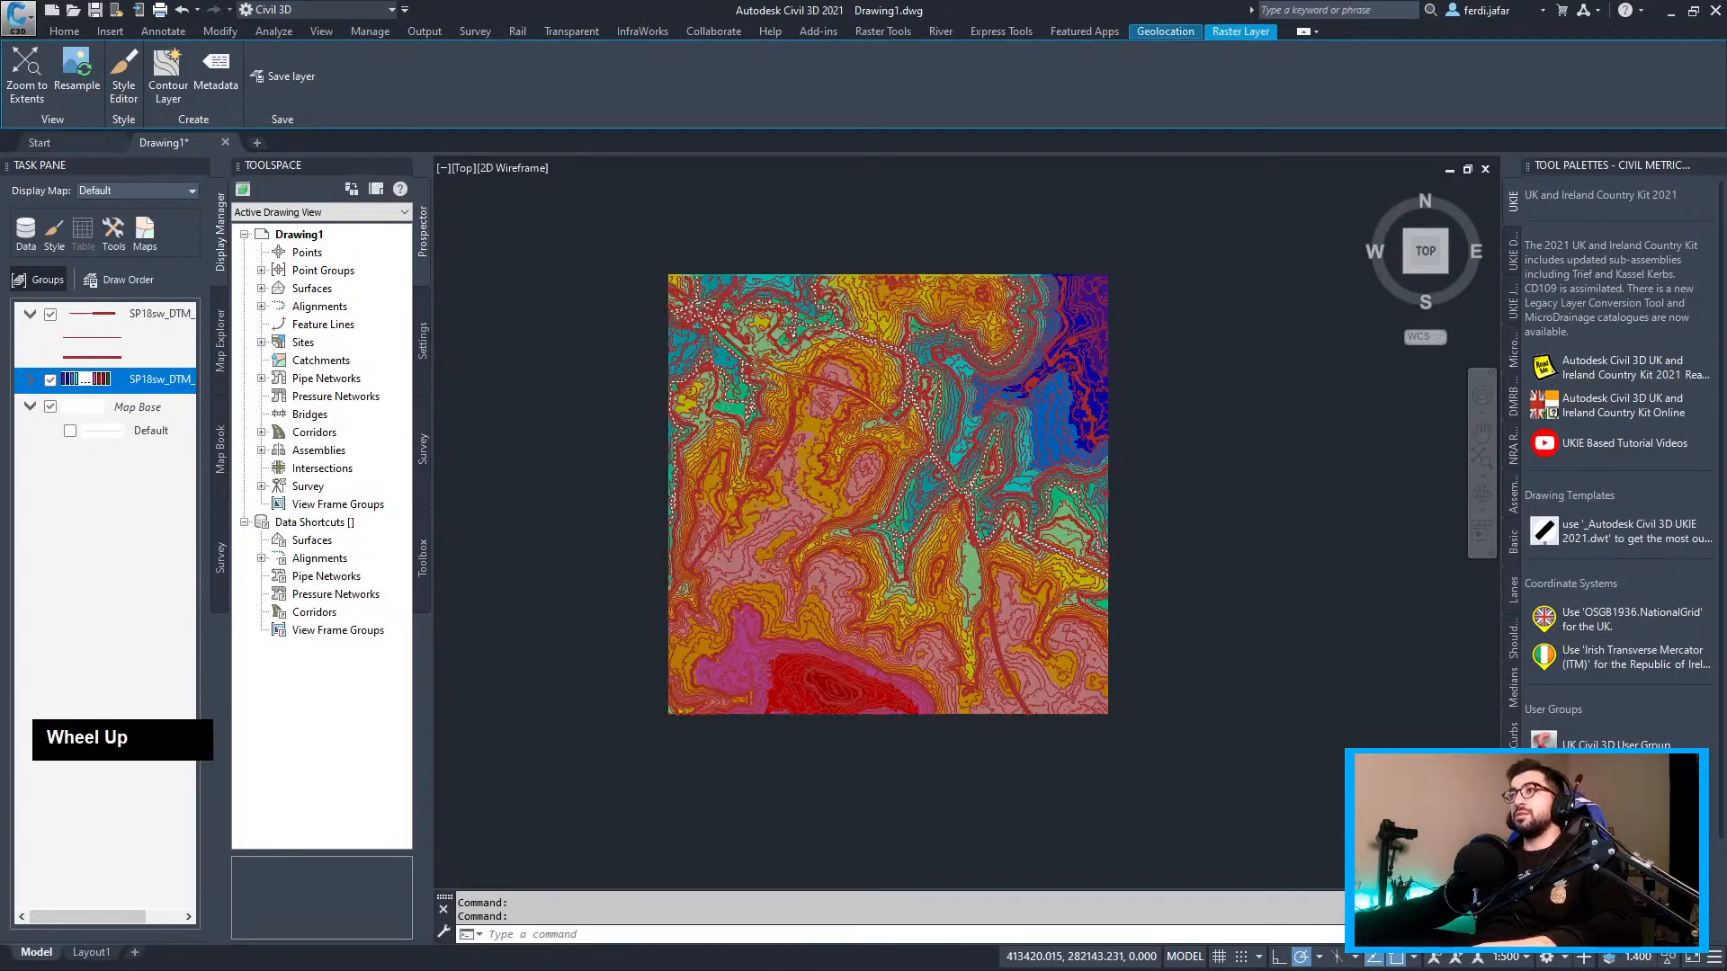
{"action": "scroll", "coordinate": [835, 397], "scroll_direction": "down", "scroll_amount": 1}
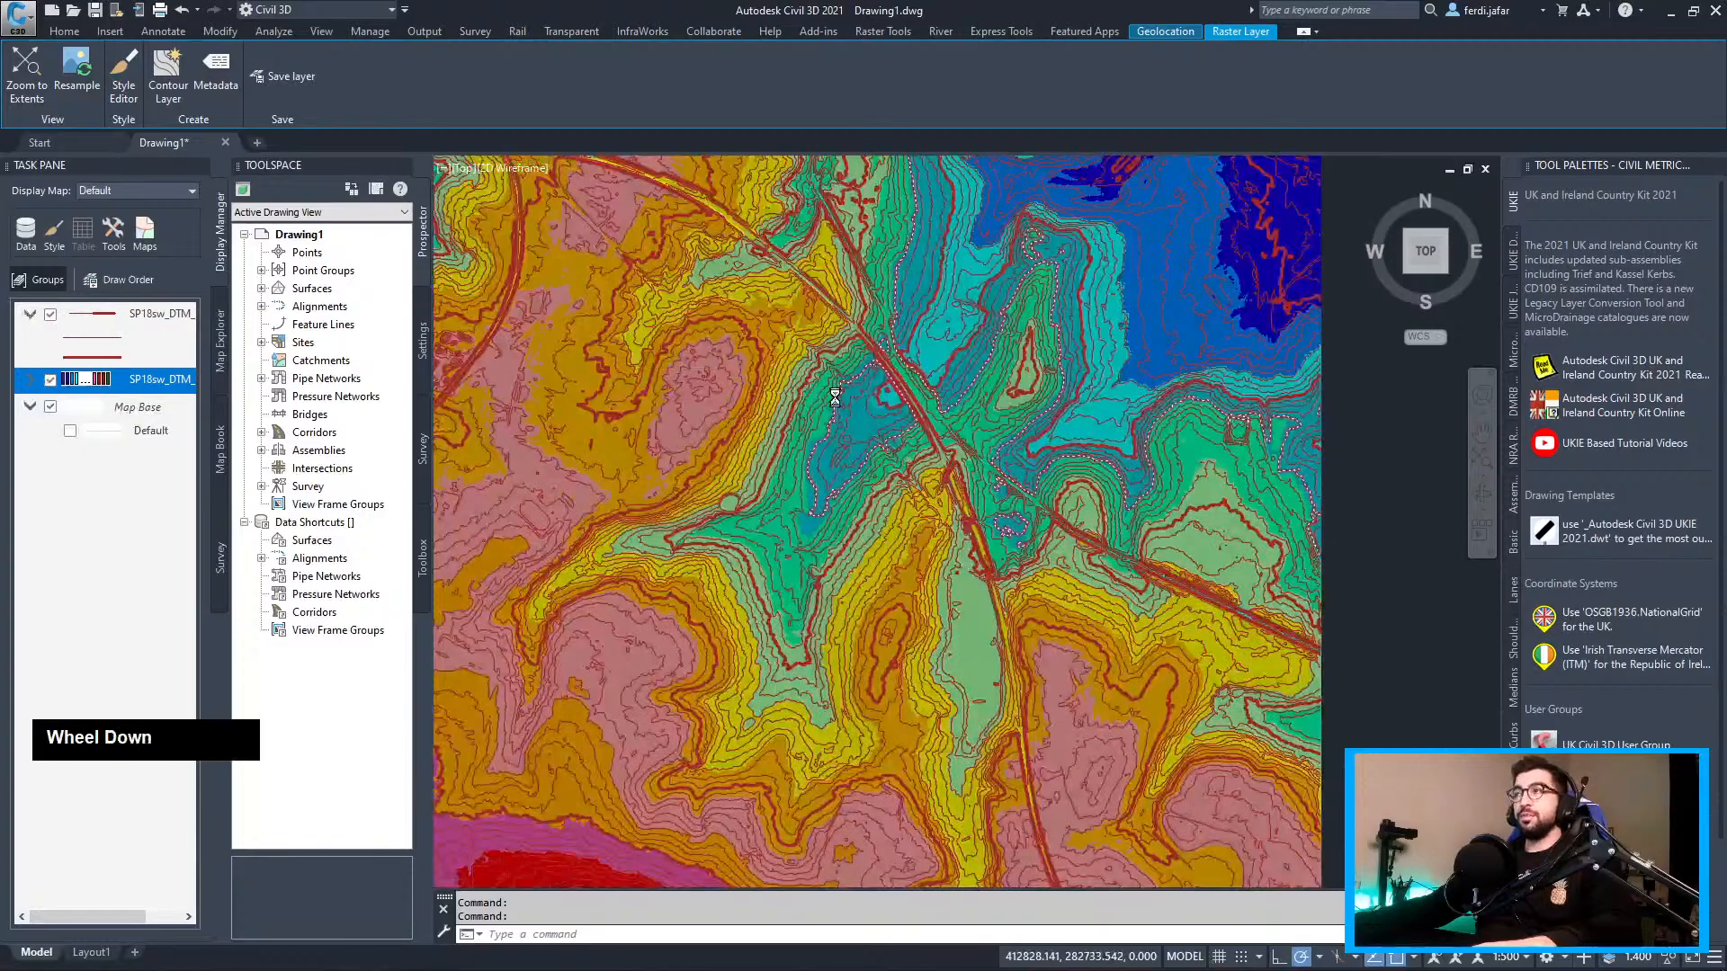
{"action": "scroll", "coordinate": [757, 432], "scroll_direction": "down", "scroll_amount": 3}
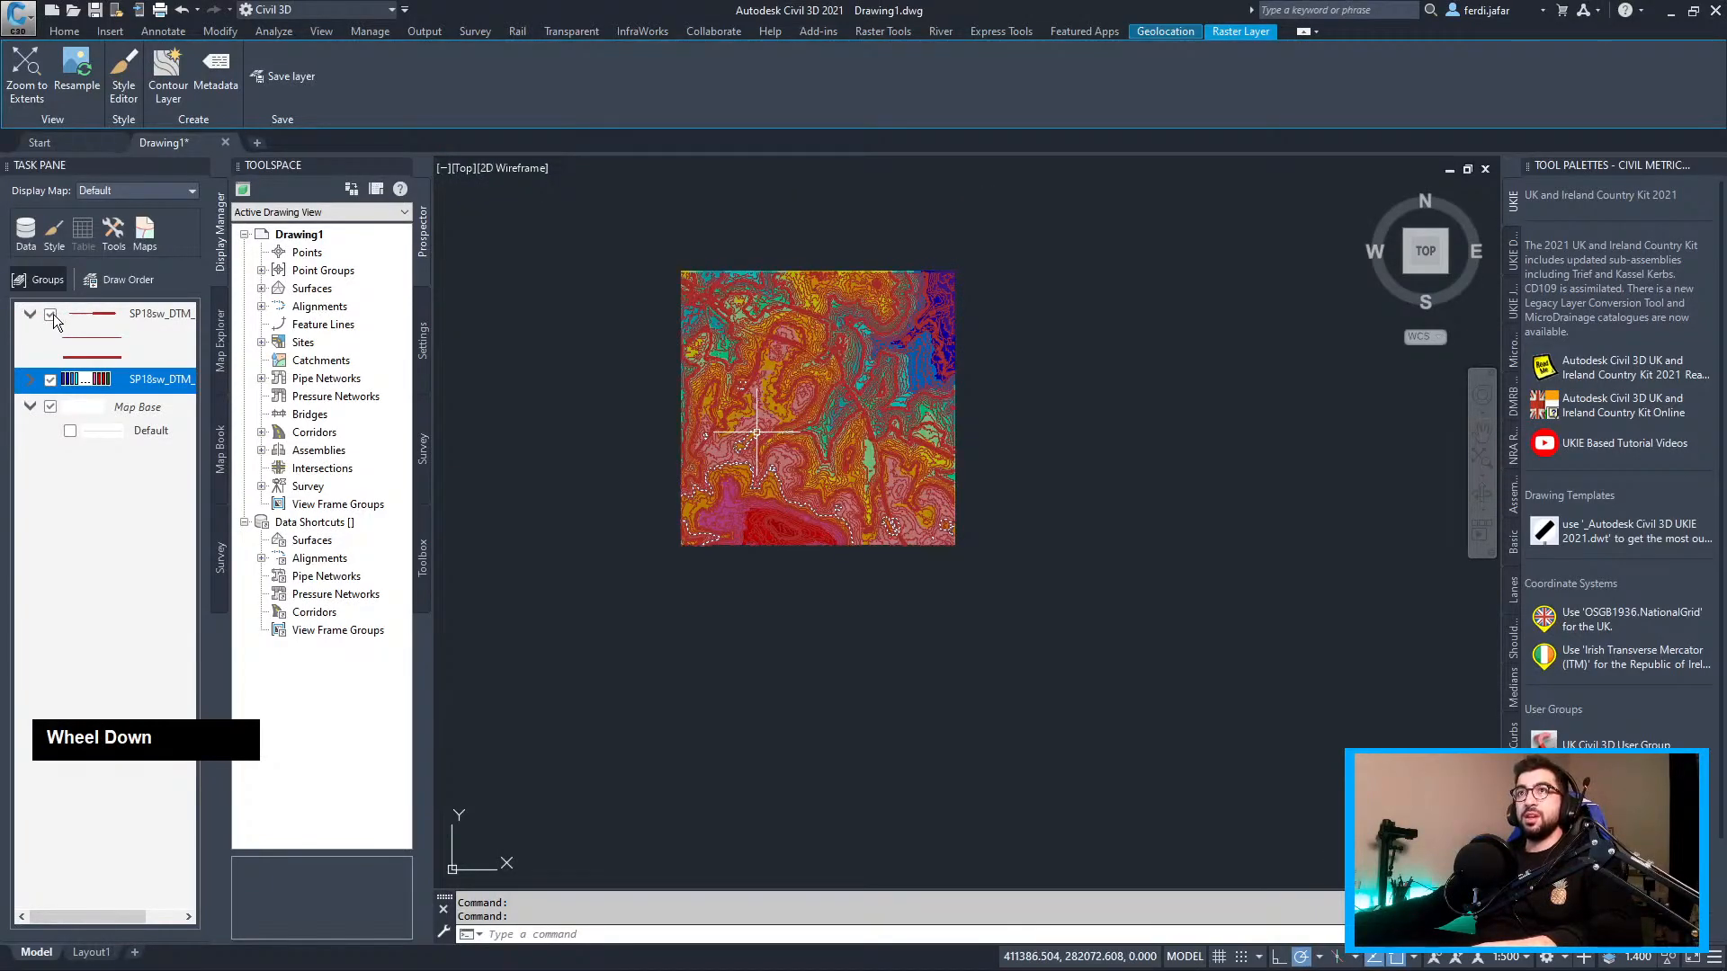
{"action": "left_click", "coordinate": [49, 351]}
{"action": "left_click", "coordinate": [51, 314]}
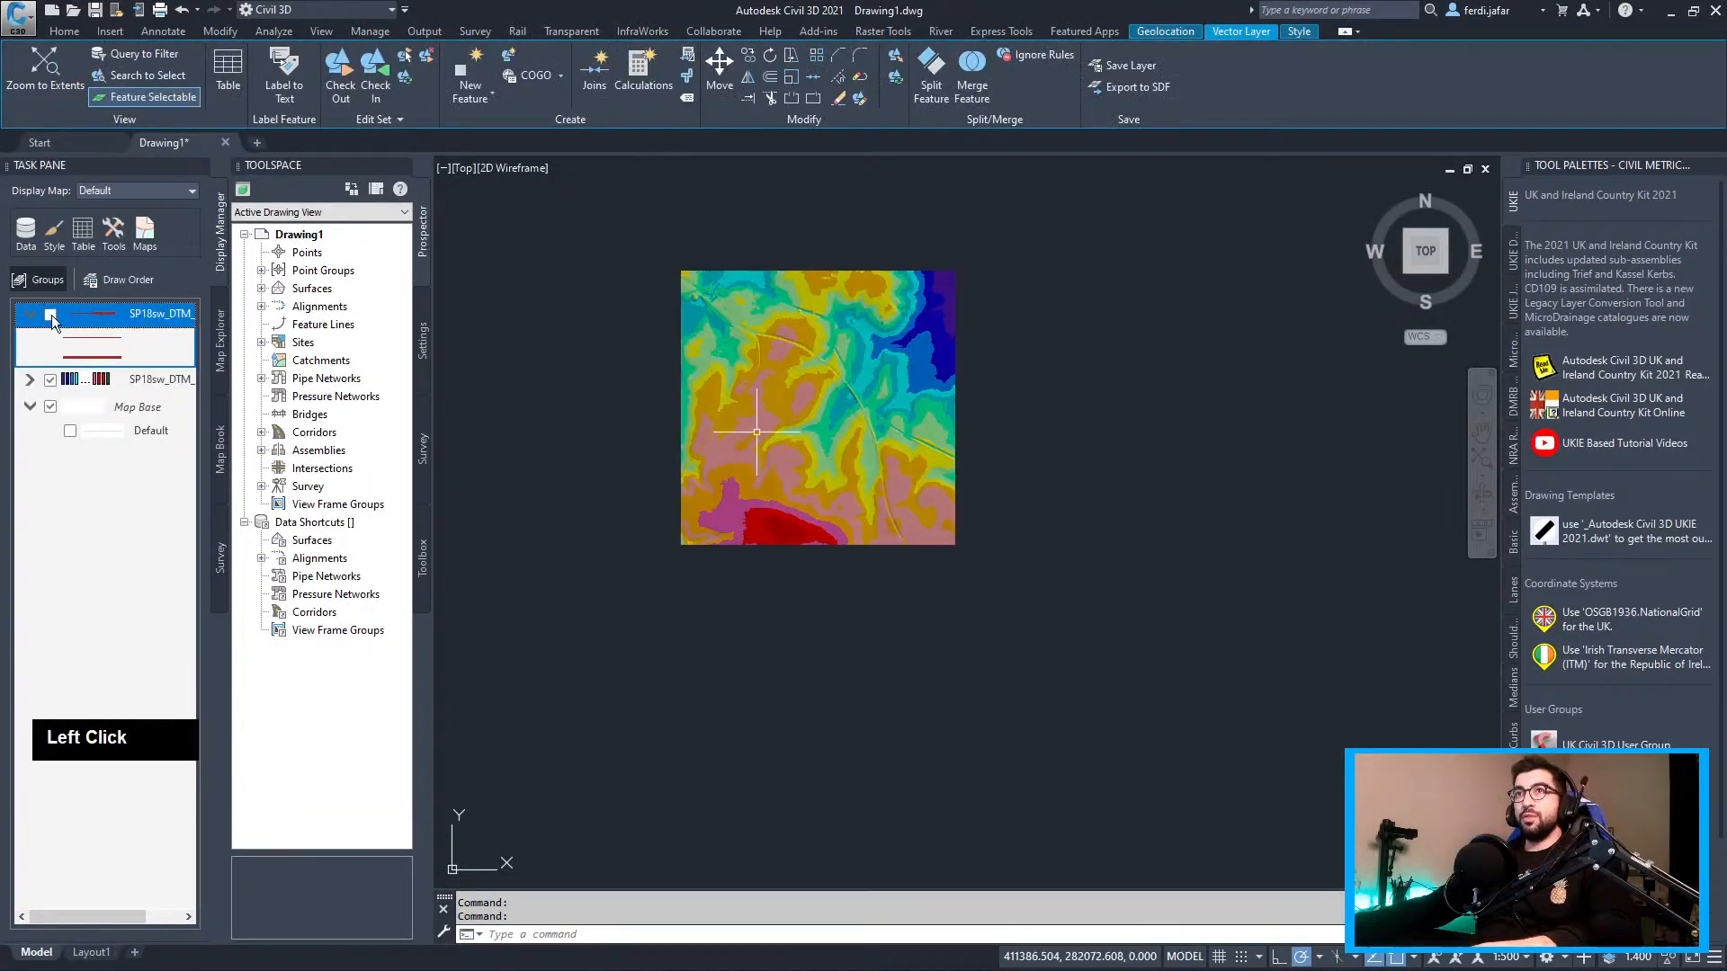
{"action": "left_click", "coordinate": [50, 380]}
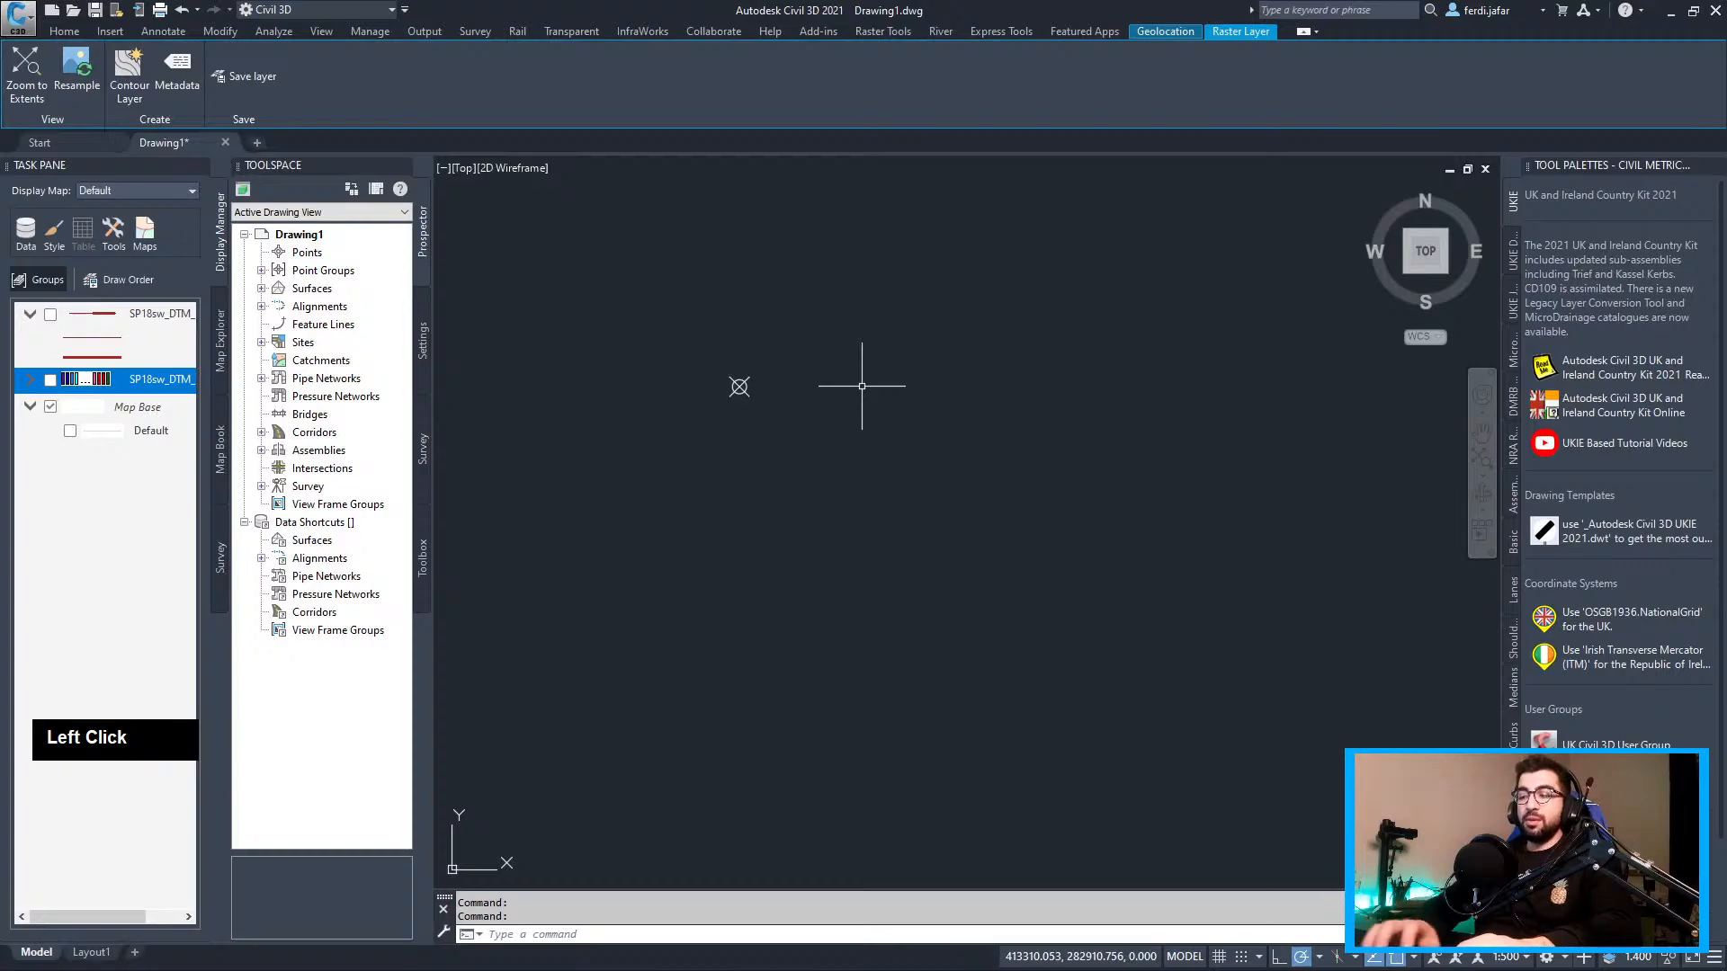
Start MAPIMPORT with the file list filtered to Autodesk SDF files
{"action": "type", "text": "mapimpo"}
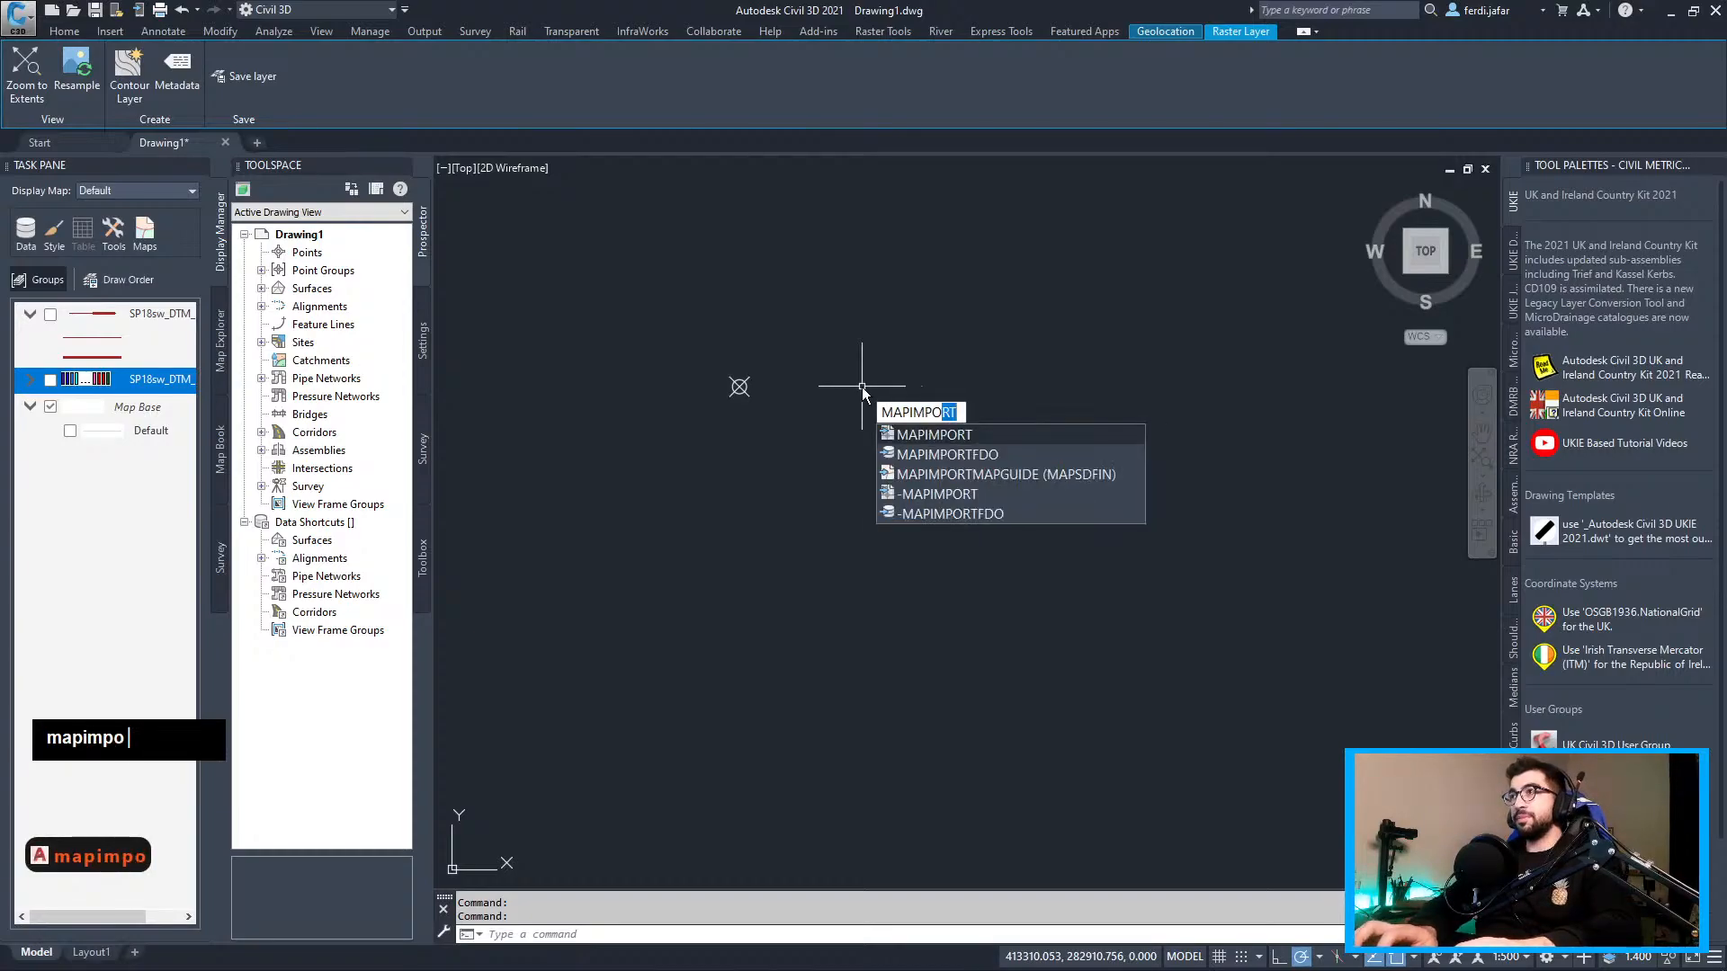
{"action": "type", "text": "rt"}
{"action": "key", "text": "Return"}
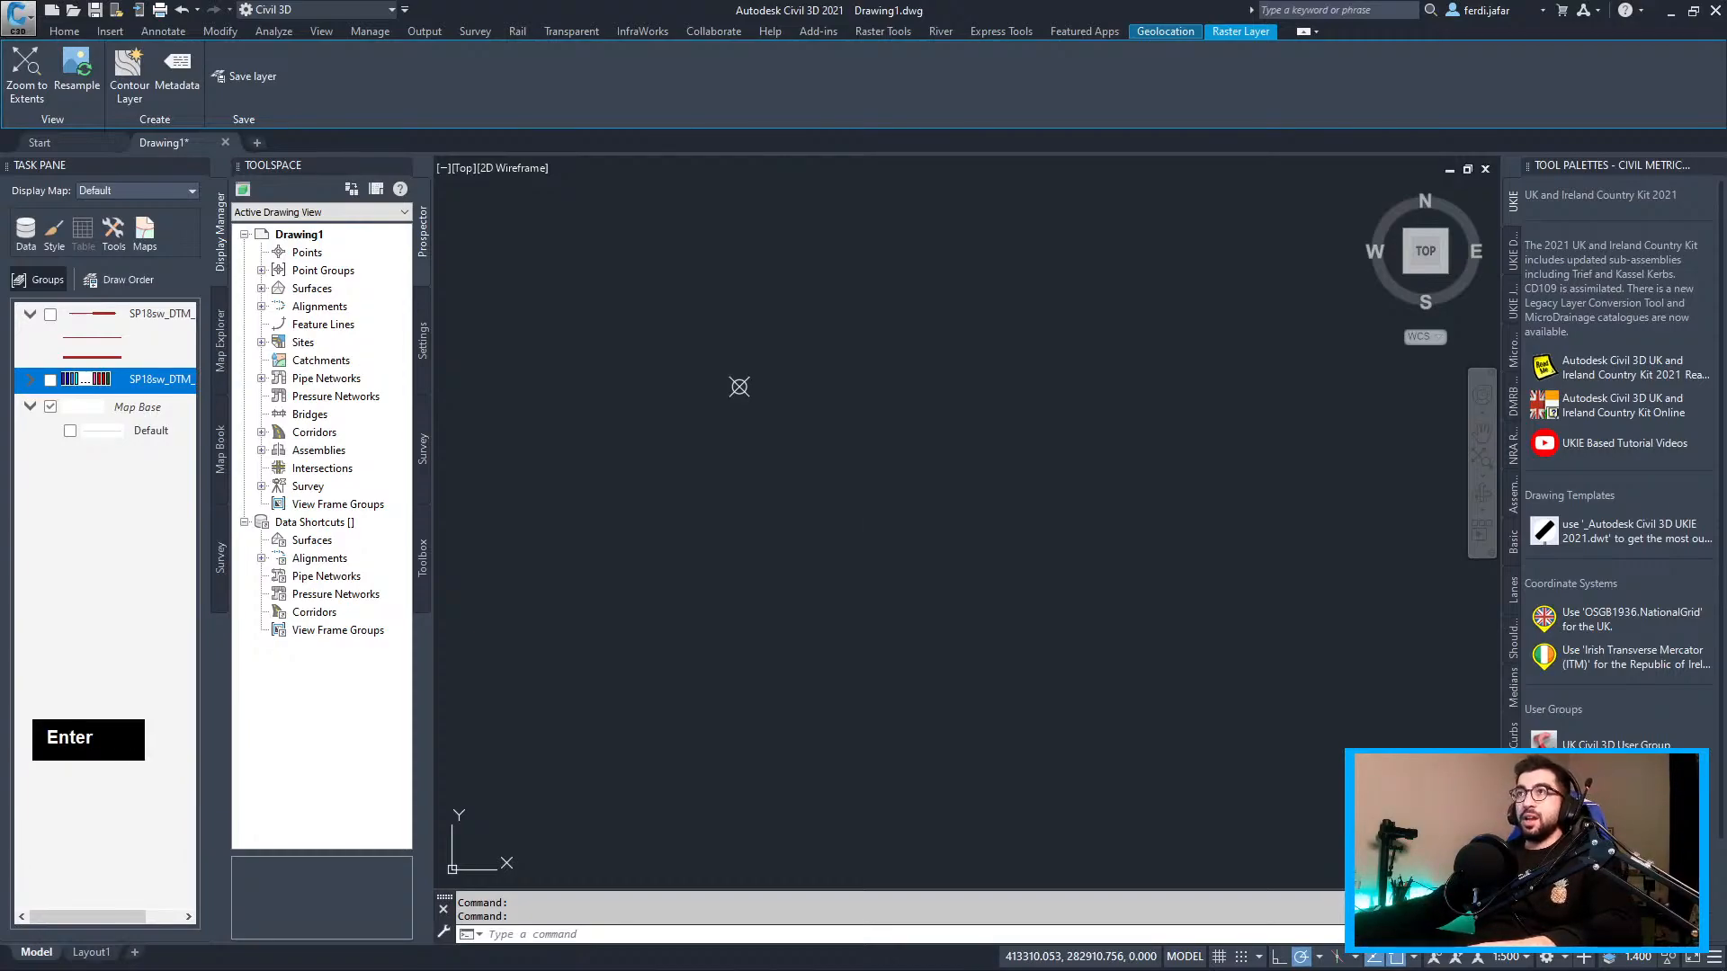
{"action": "left_click", "coordinate": [842, 635]}
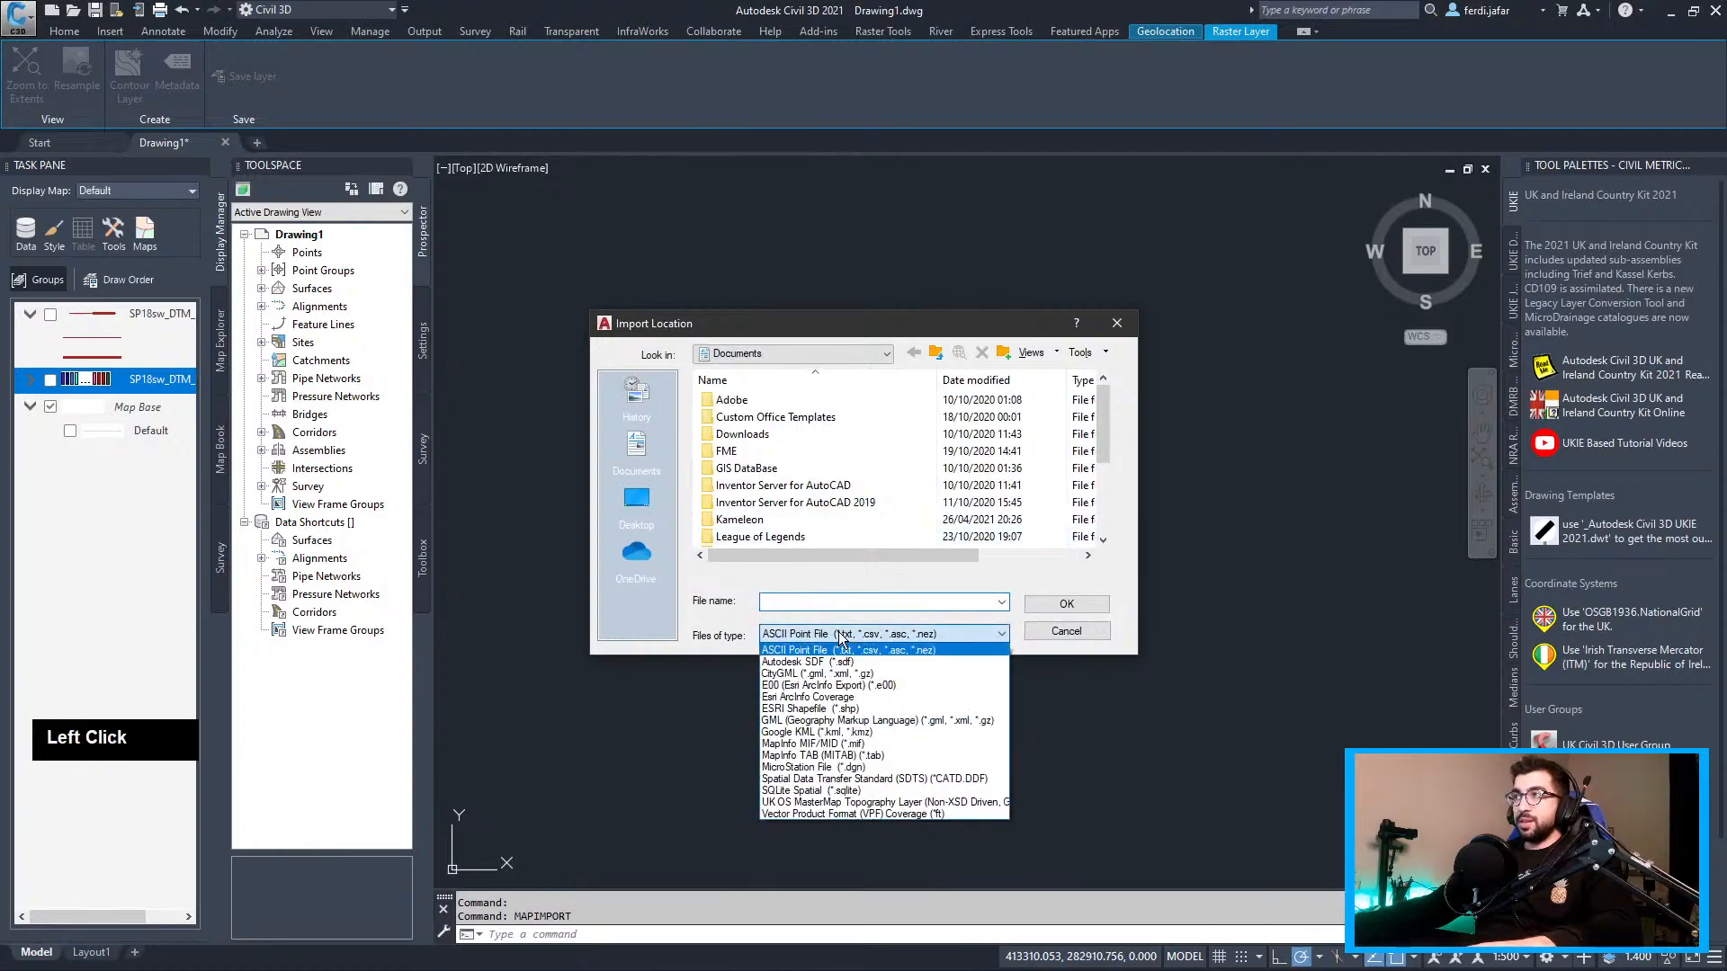
{"action": "left_click", "coordinate": [845, 662]}
Pick Contours.sdf from Desktop > Civil Tech Source > Tutorials > TY0015-Civil3D_DTM
{"action": "scroll", "coordinate": [781, 532], "scroll_direction": "down", "scroll_amount": 3}
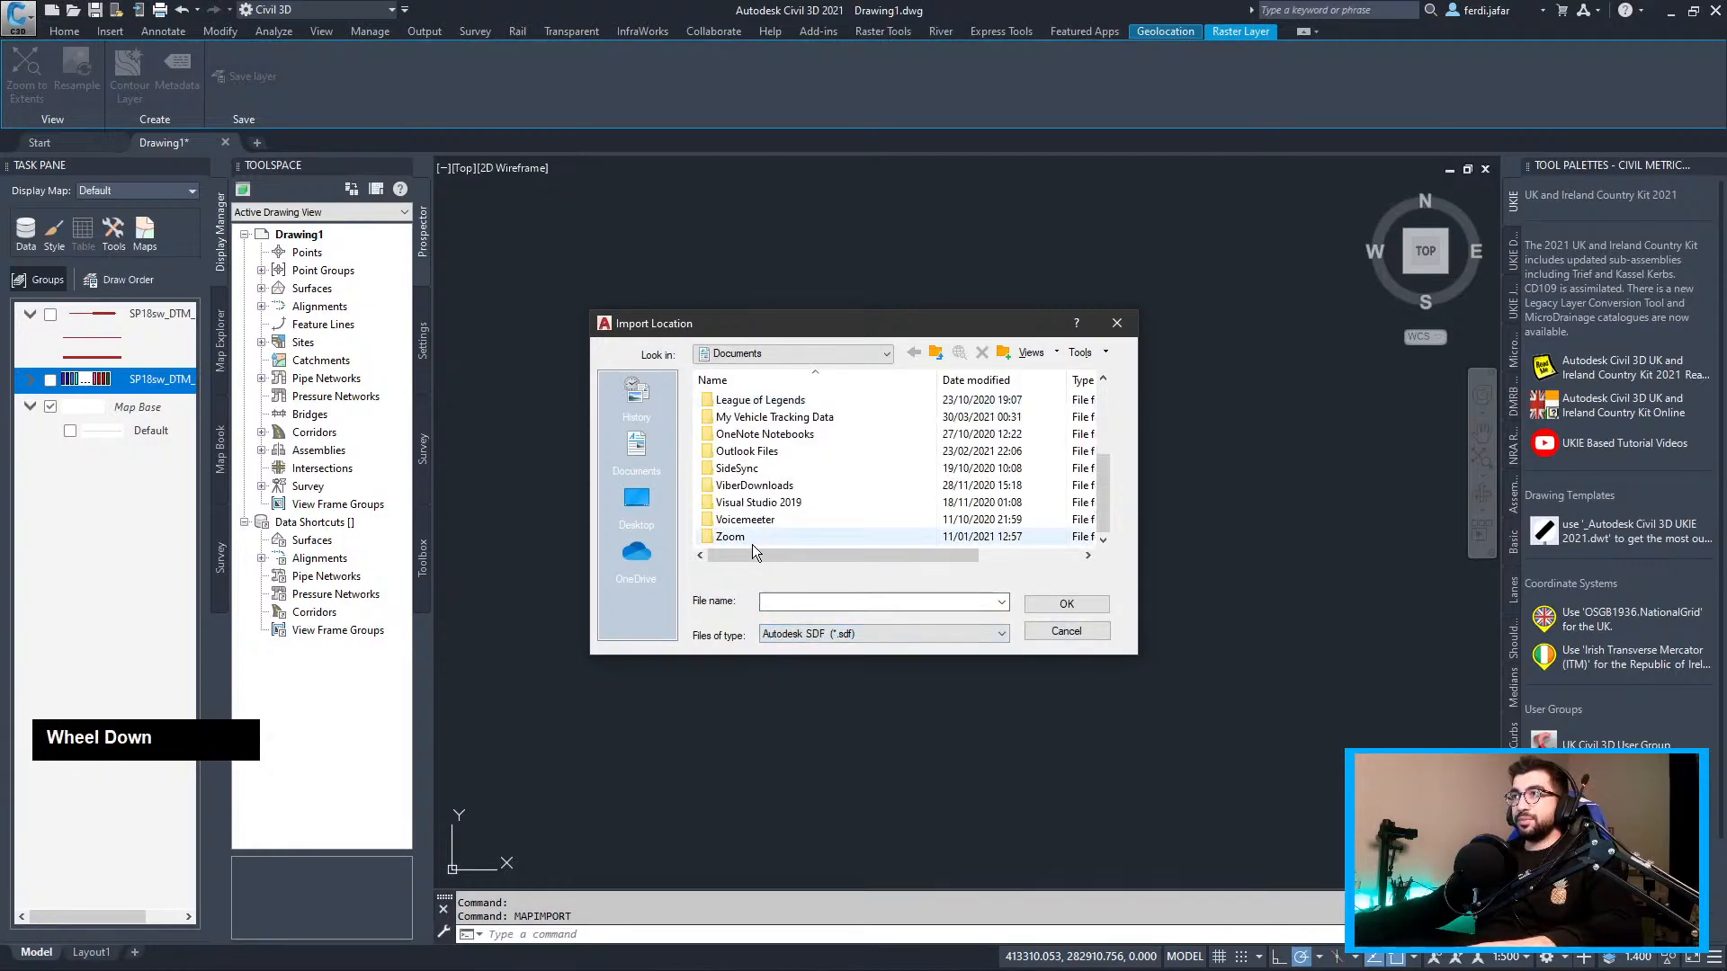
{"action": "left_click", "coordinate": [639, 504]}
{"action": "scroll", "coordinate": [746, 494], "scroll_direction": "down", "scroll_amount": 3}
{"action": "double_click", "coordinate": [736, 494]}
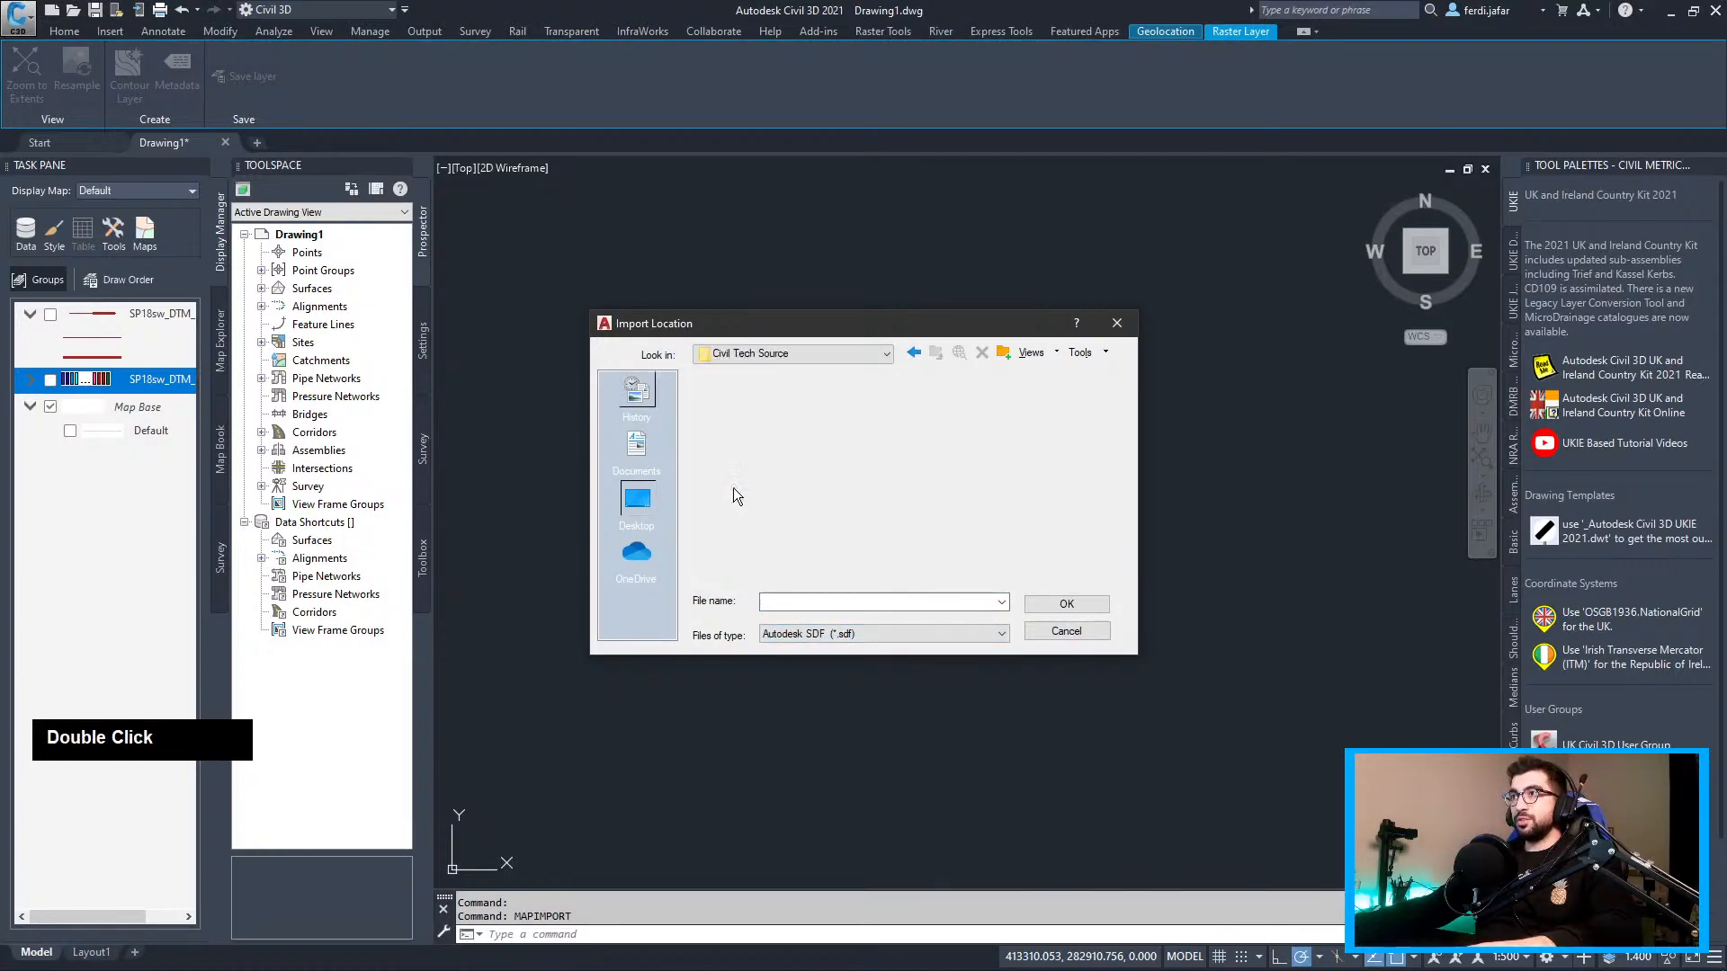
{"action": "double_click", "coordinate": [743, 468]}
{"action": "scroll", "coordinate": [755, 503], "scroll_direction": "down", "scroll_amount": 3}
{"action": "double_click", "coordinate": [754, 528]}
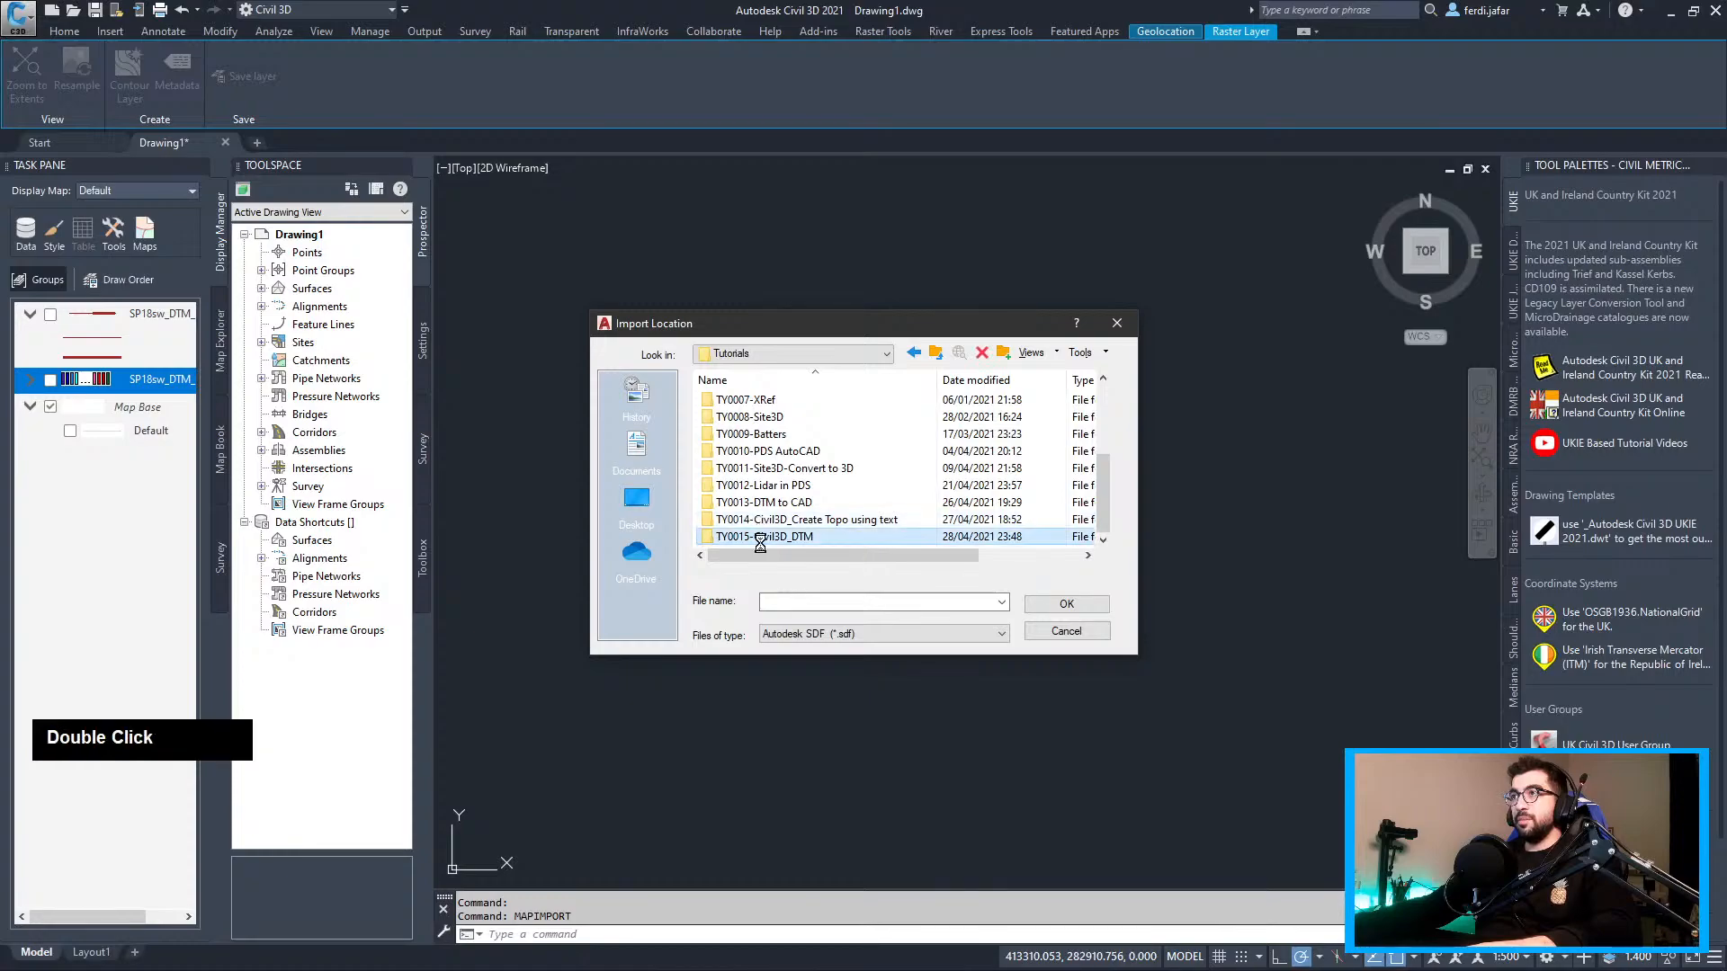
{"action": "left_click", "coordinate": [746, 418]}
{"action": "left_click", "coordinate": [1067, 603]}
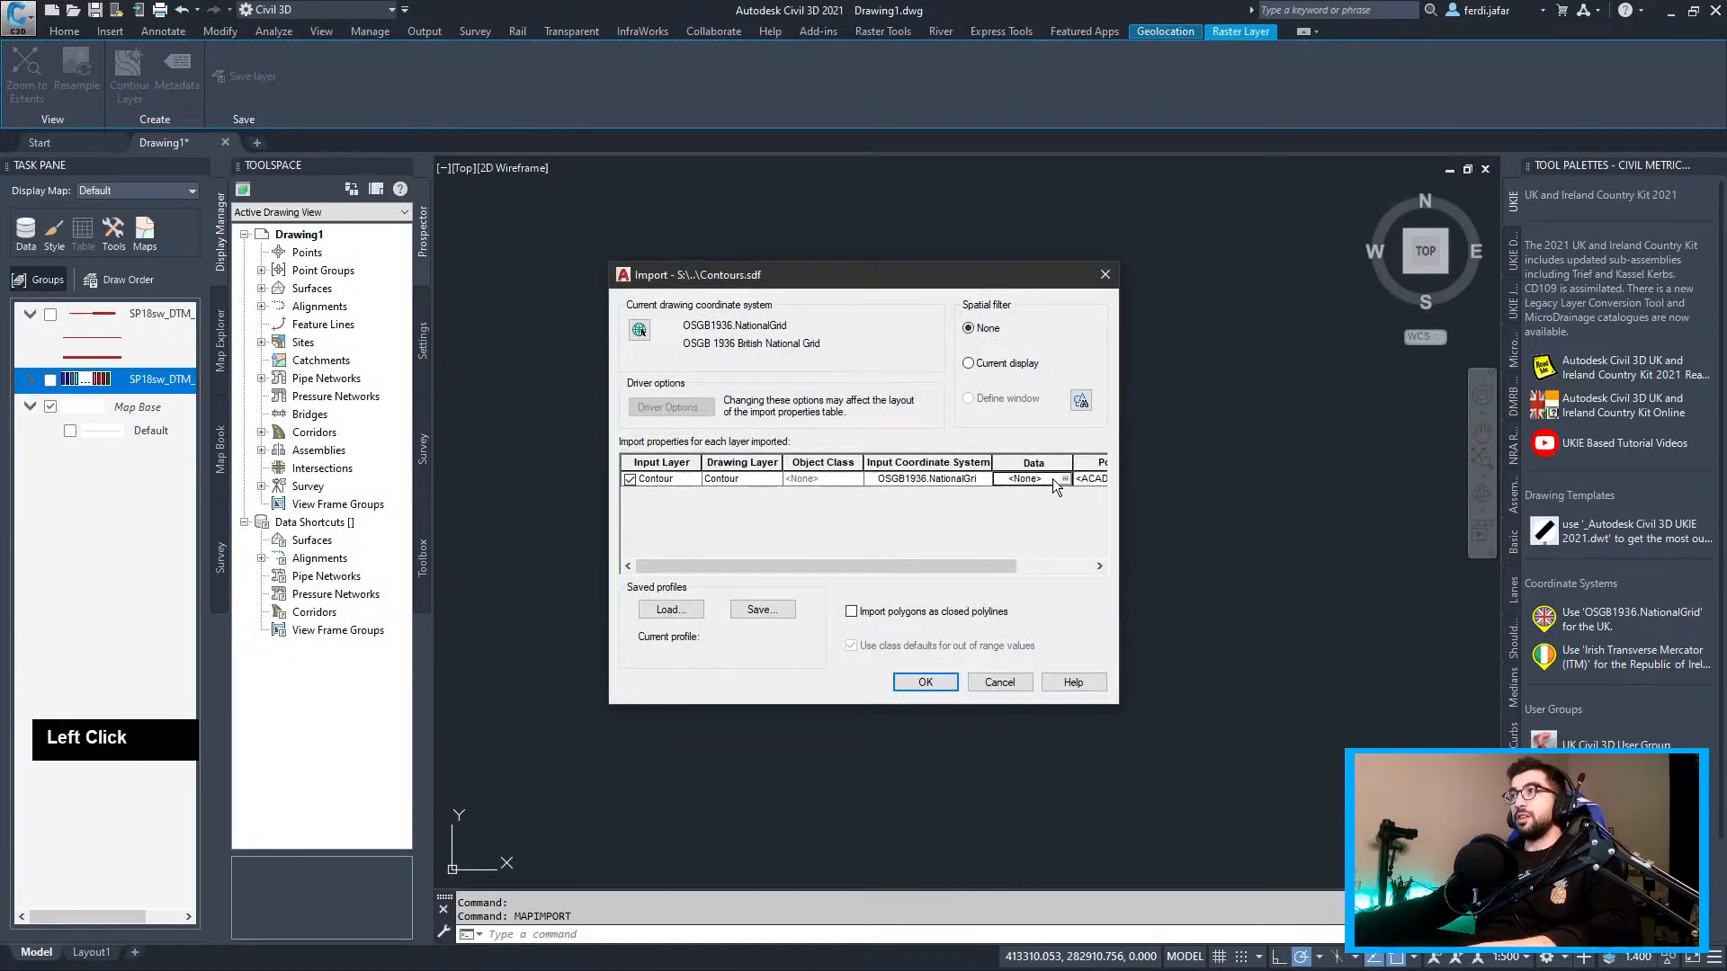
Import Contours.sdf as Contour object data with ElevationIndex, Elevation and IsMajor fields
{"action": "left_click", "coordinate": [1062, 479]}
{"action": "left_click", "coordinate": [736, 412]}
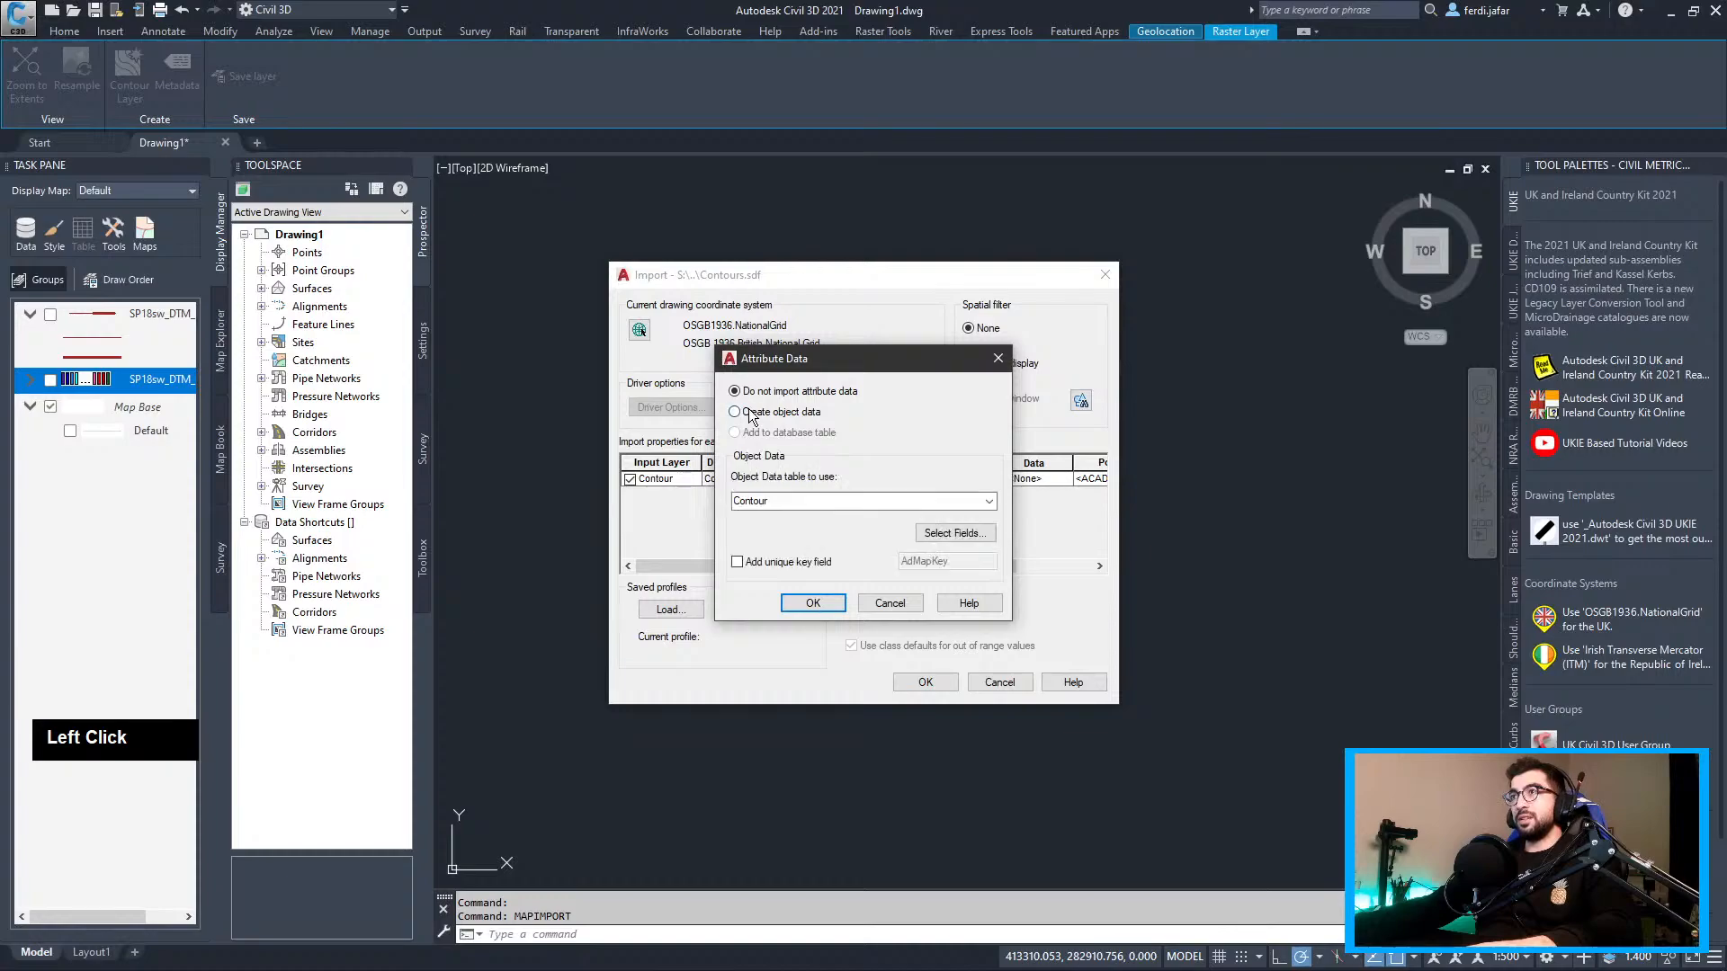
{"action": "double_click", "coordinate": [993, 502]}
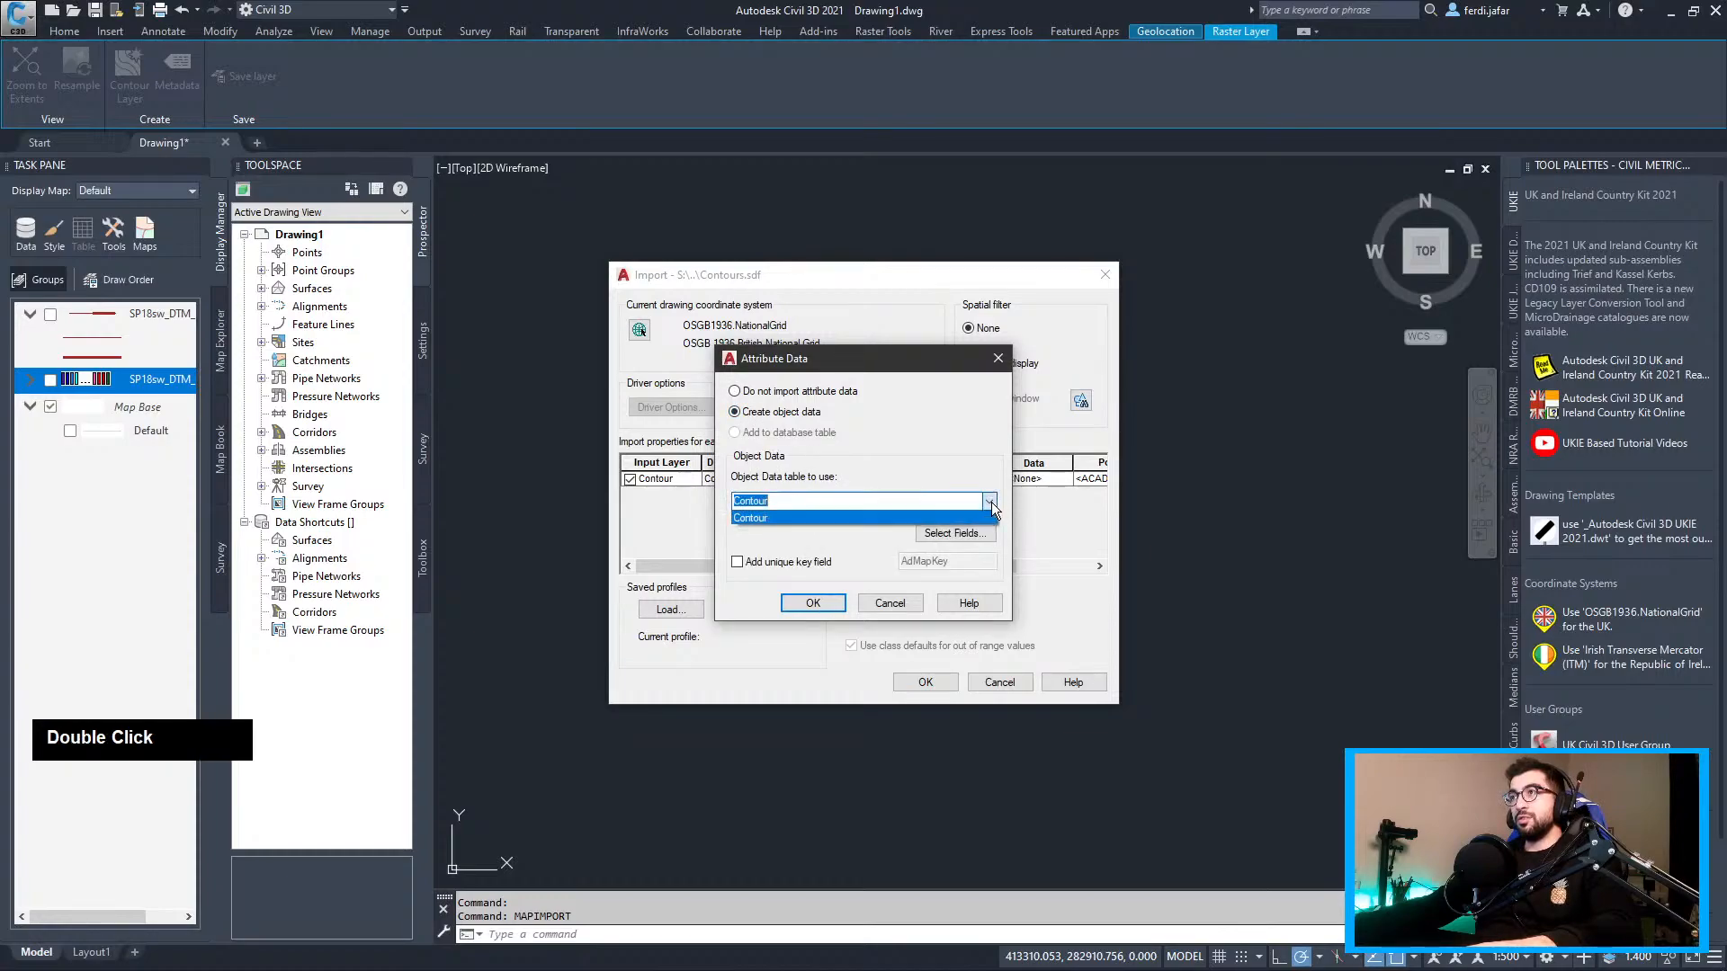
{"action": "left_click", "coordinate": [974, 534]}
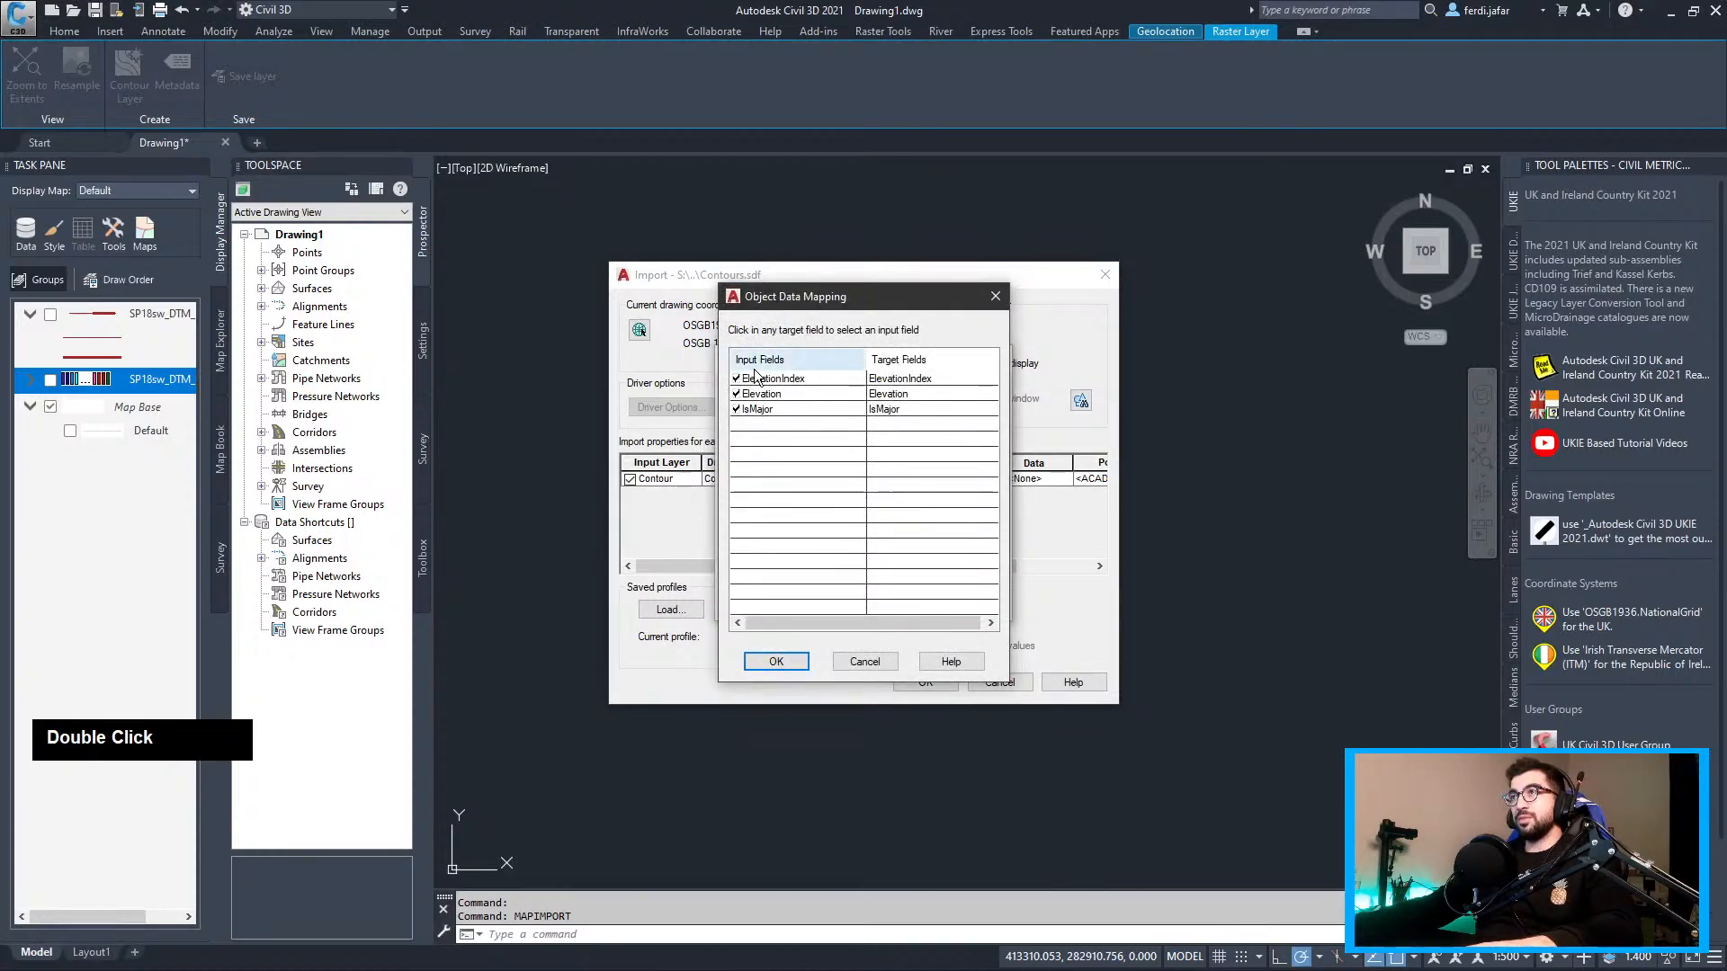
{"action": "left_click", "coordinate": [775, 663]}
{"action": "double_click", "coordinate": [795, 604]}
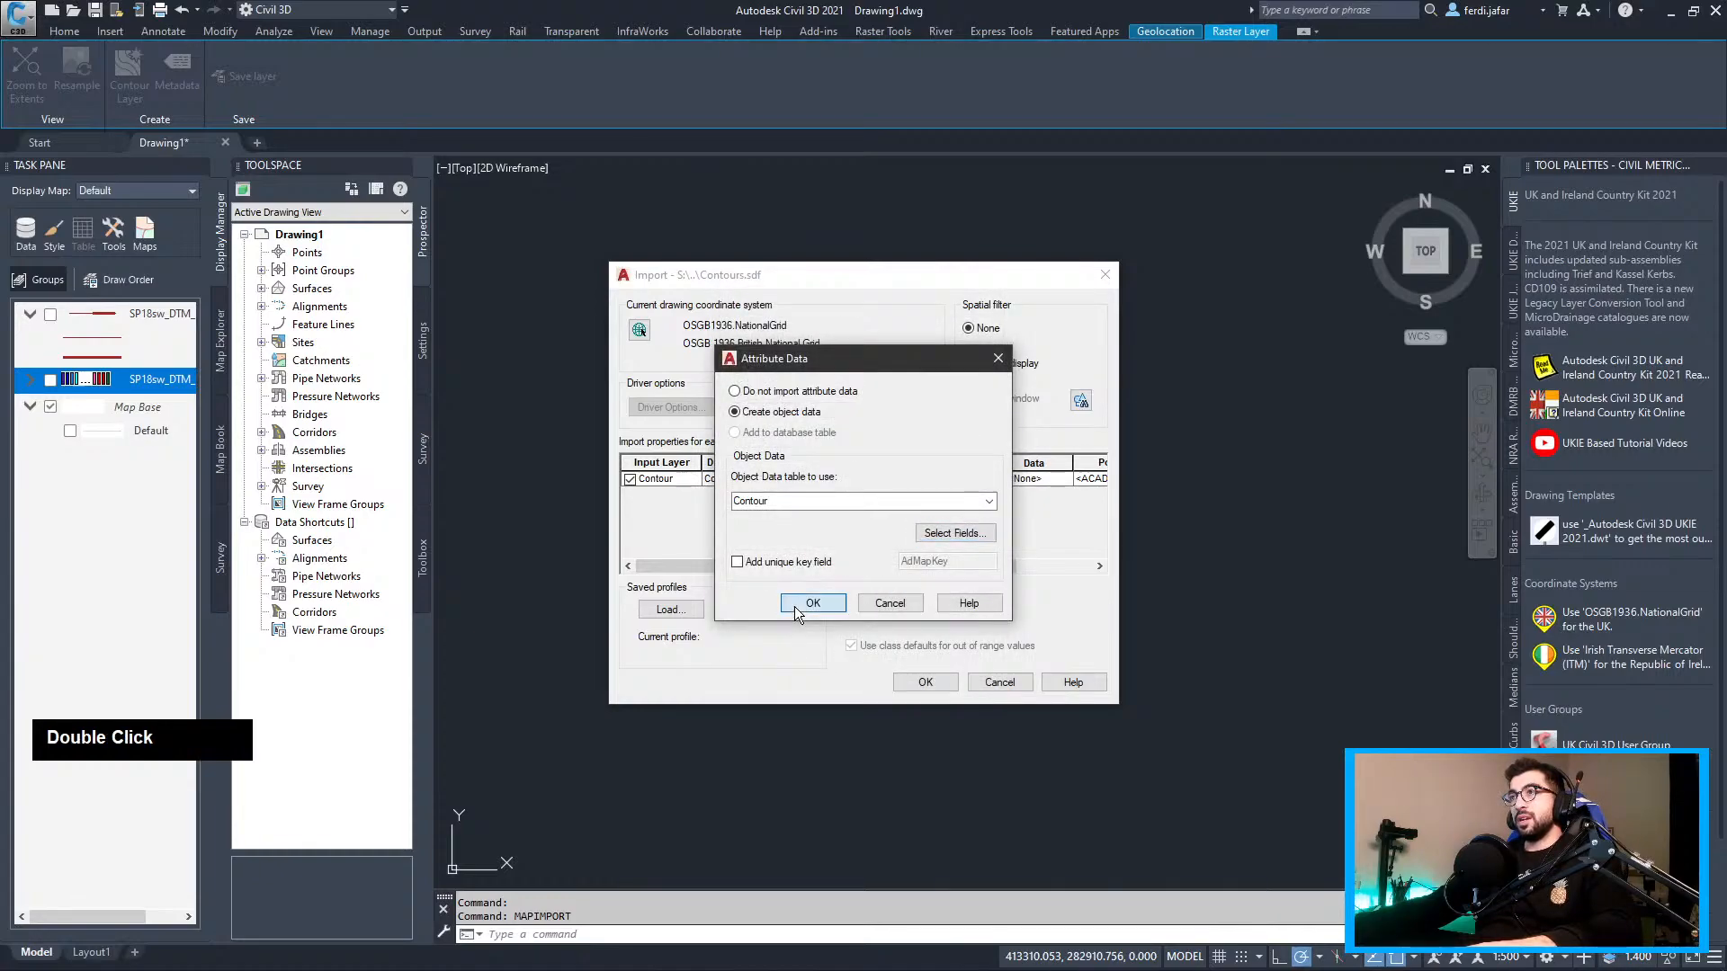
{"action": "left_click", "coordinate": [925, 681]}
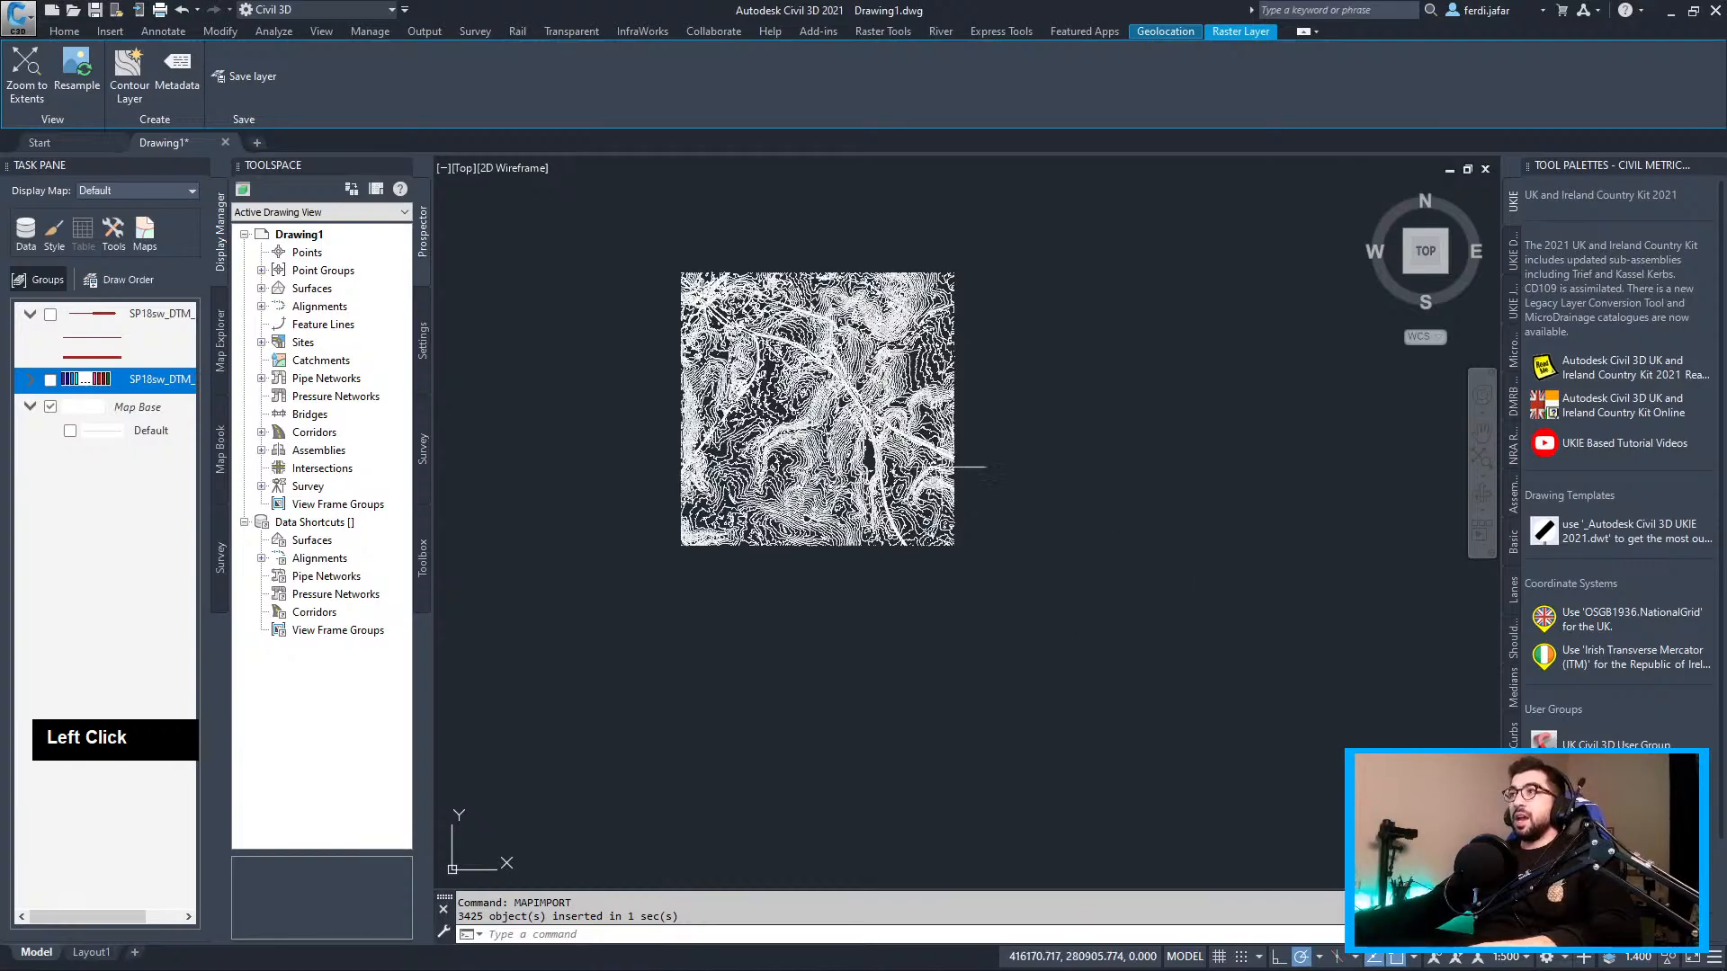
Show the Properties of one imported contour polyline
{"action": "scroll", "coordinate": [951, 470], "scroll_direction": "up", "scroll_amount": 5}
{"action": "middle_click_drag", "start_coordinate": [683, 386], "coordinate": [800, 449]}
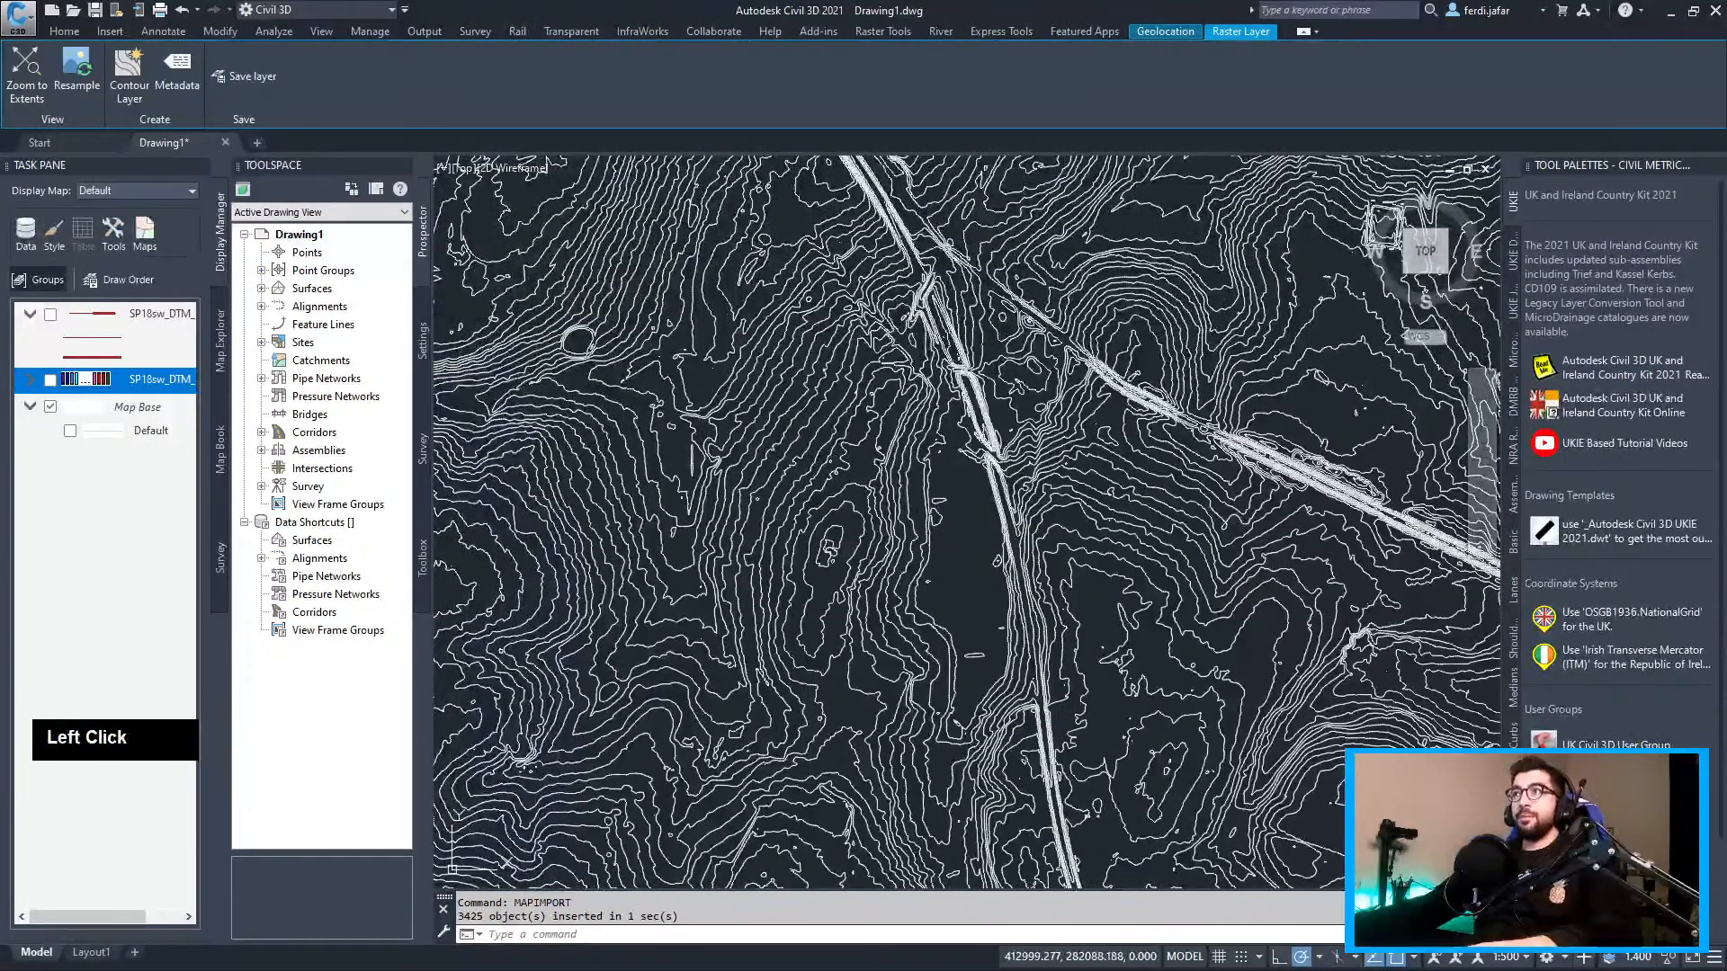
{"action": "left_click", "coordinate": [815, 395]}
{"action": "type", "text": "proper"}
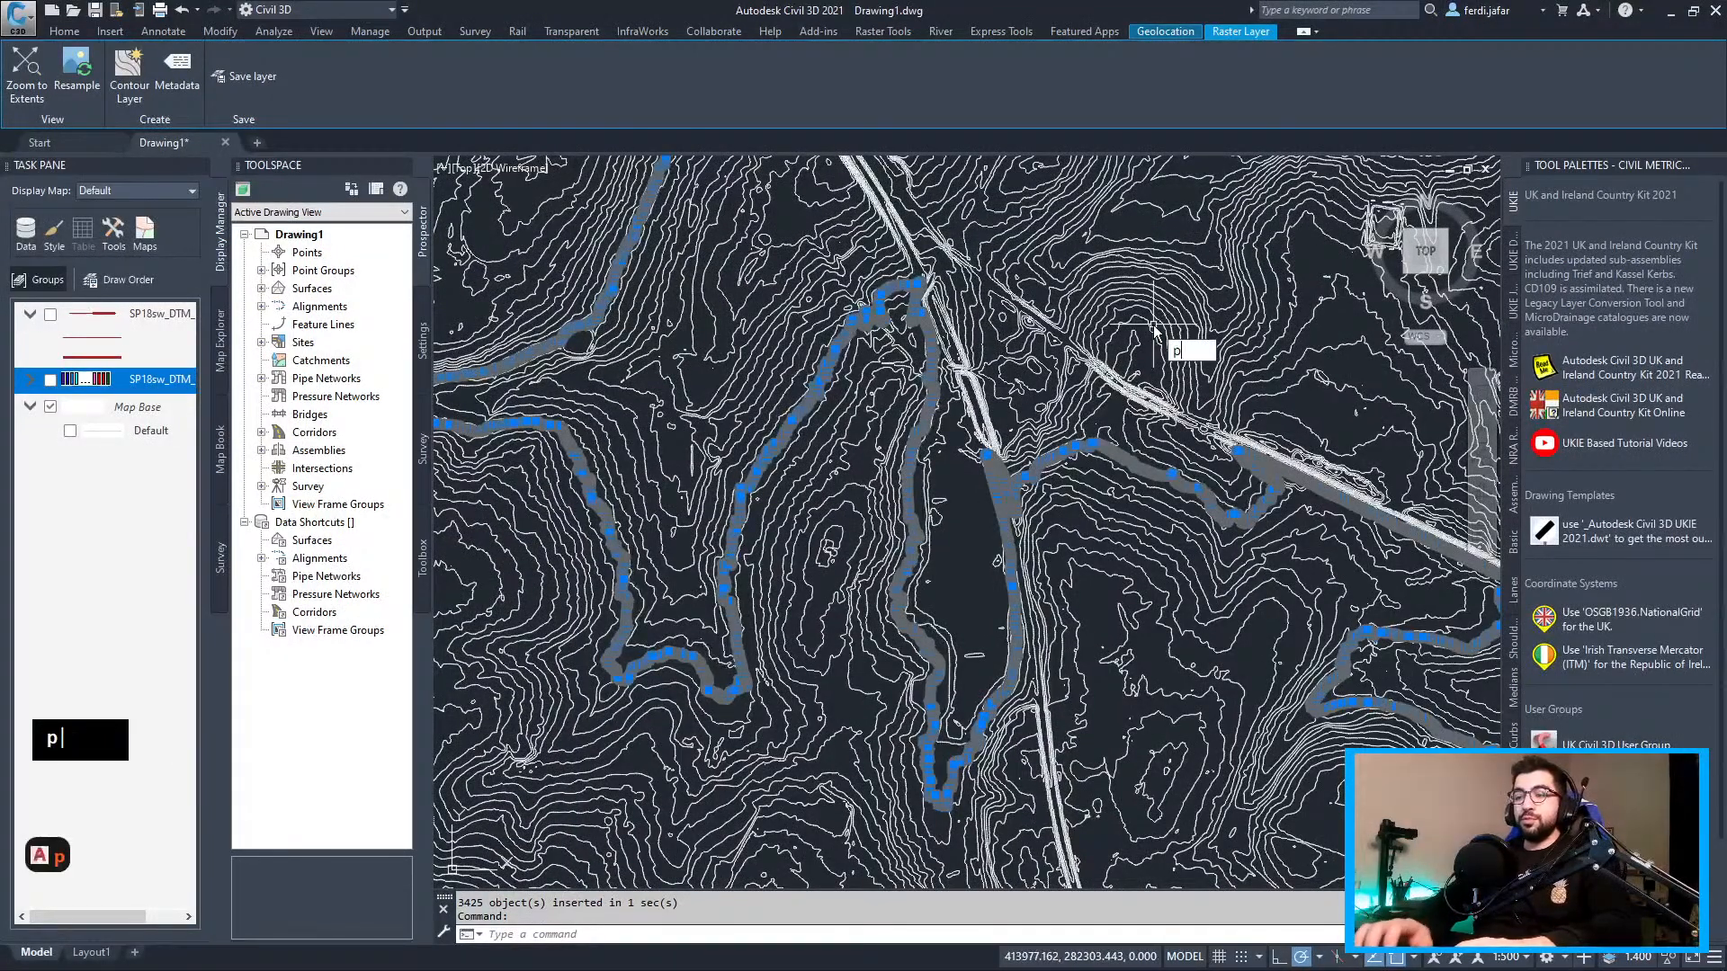
{"action": "key", "text": "Return"}
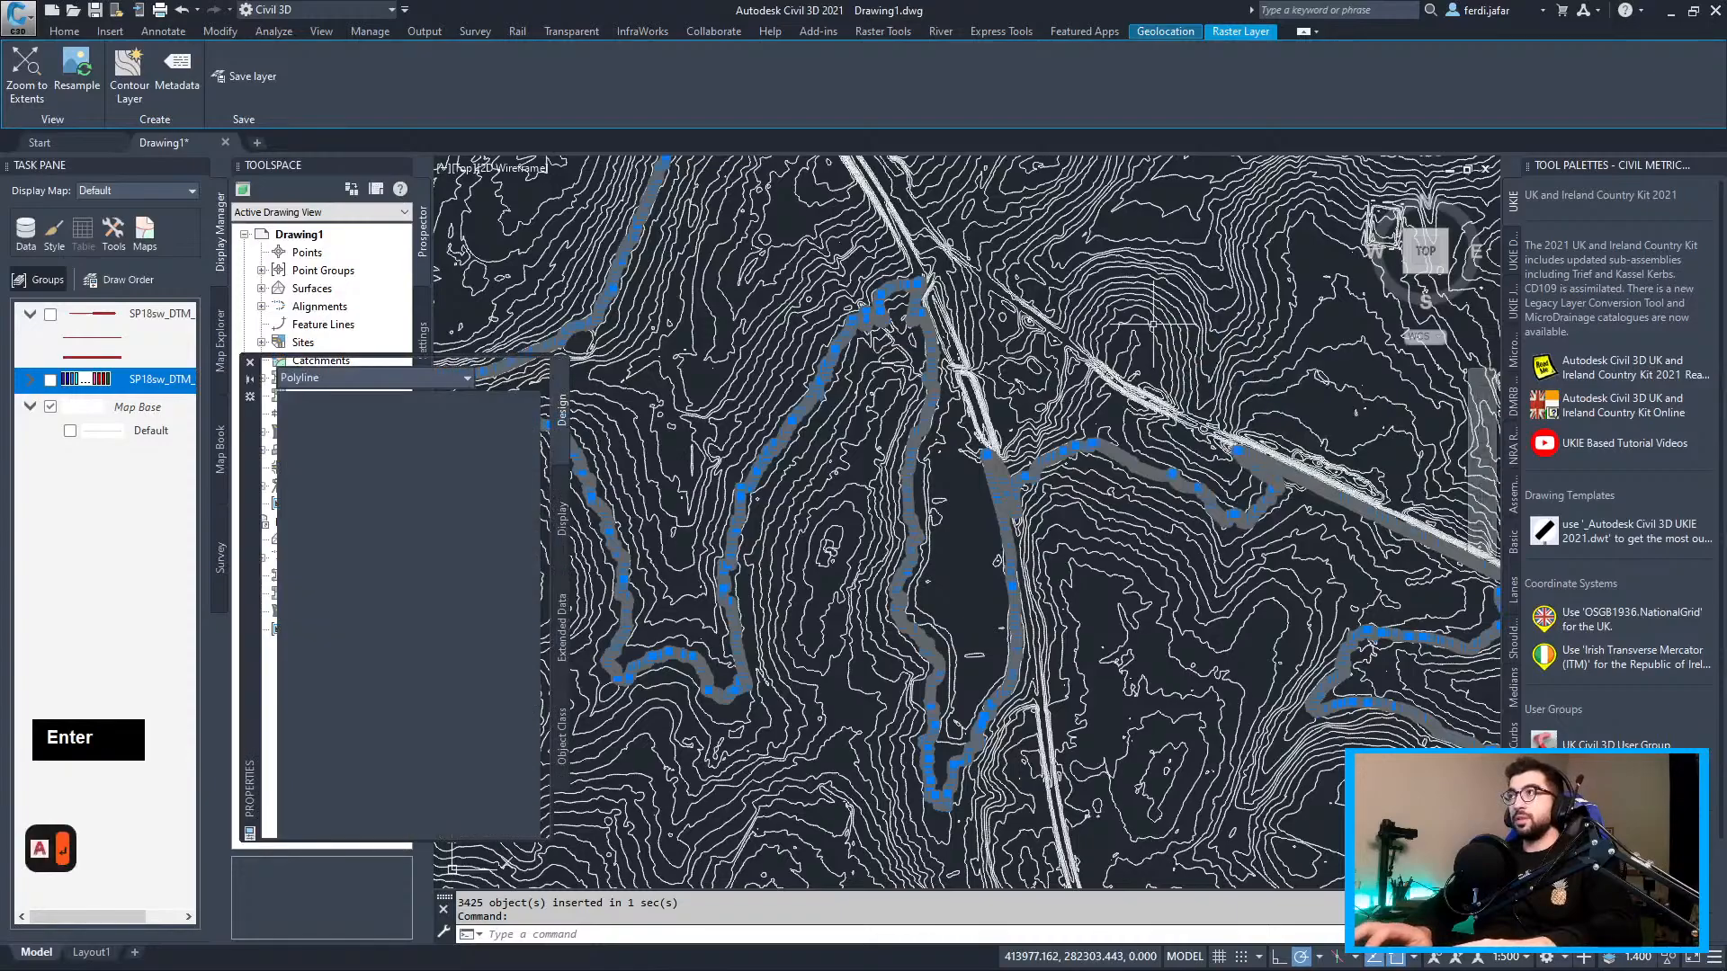
Close Properties, clear the selection and bring the whole SP18sw tile into view
{"action": "scroll", "coordinate": [292, 755], "scroll_direction": "down", "scroll_amount": 1}
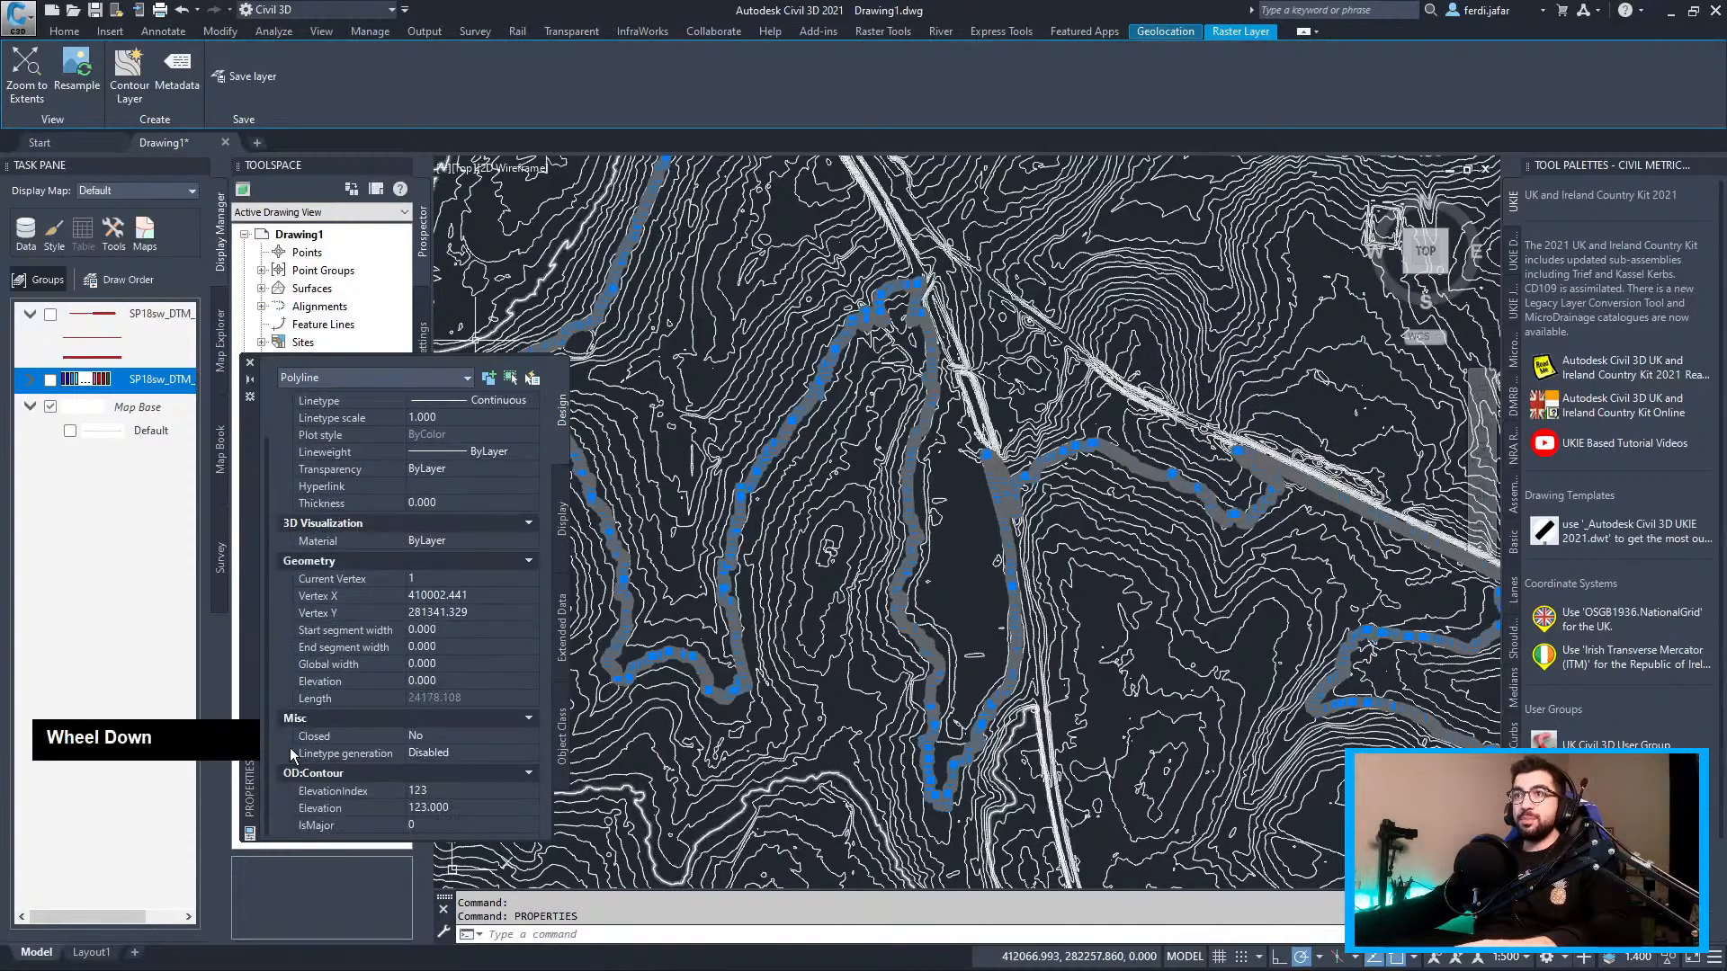
{"action": "left_click", "coordinate": [250, 364]}
{"action": "key", "text": "Escape"}
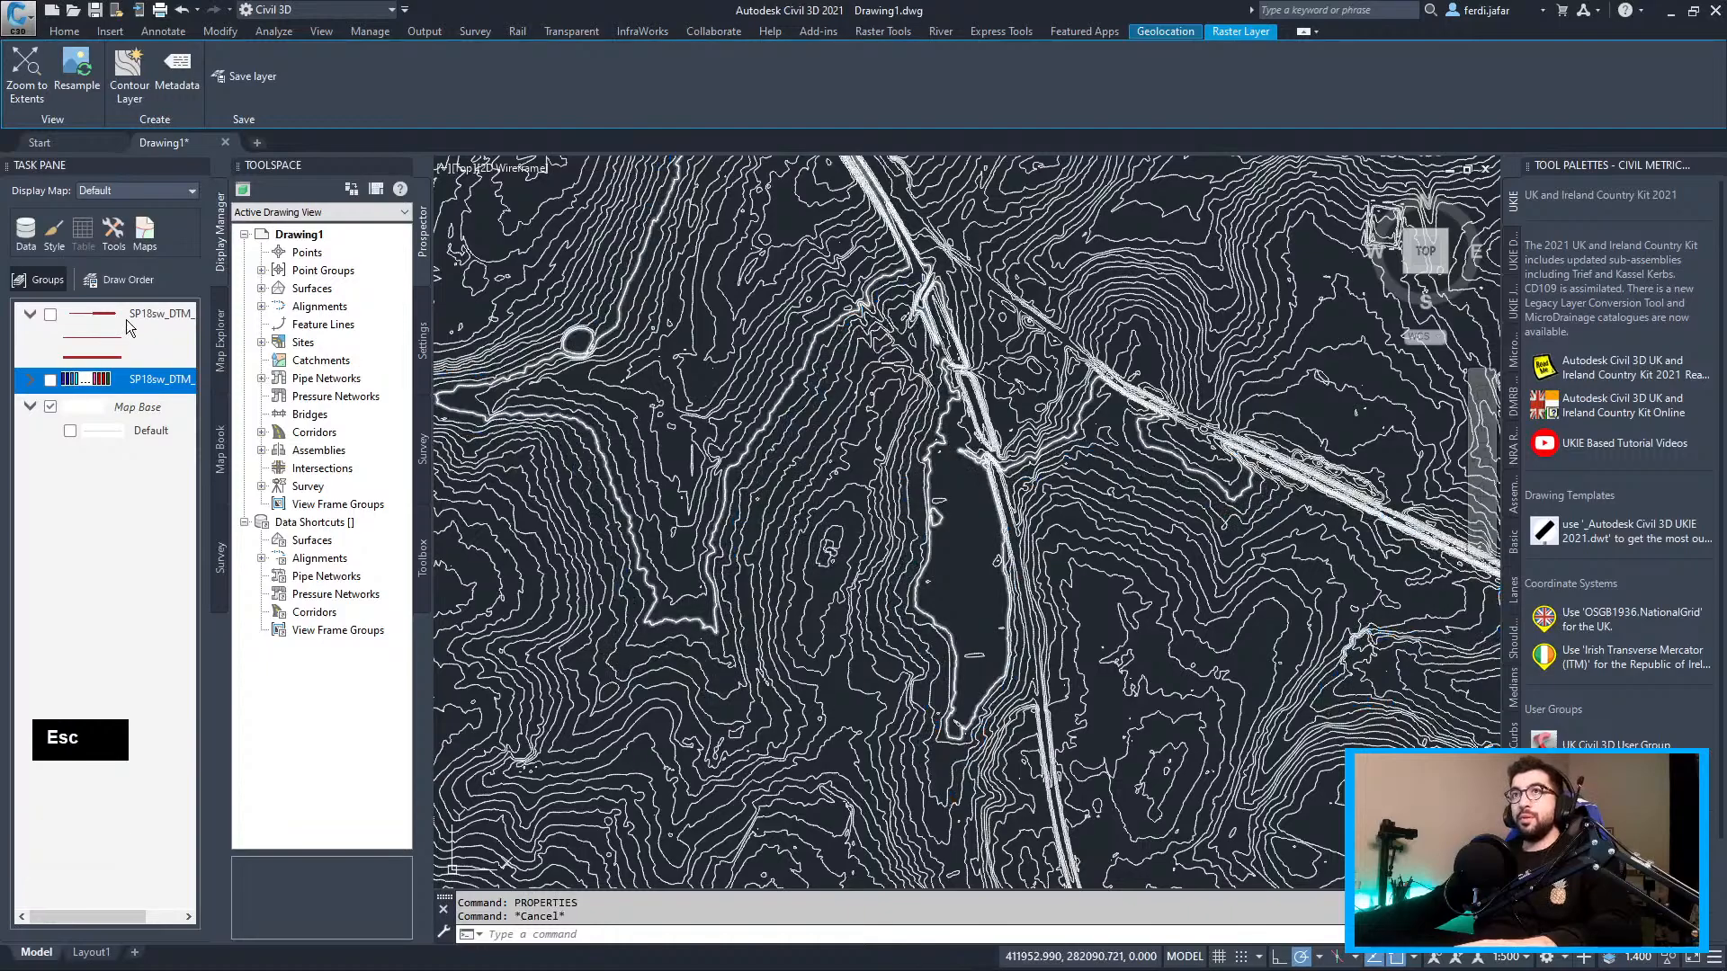
{"action": "scroll", "coordinate": [901, 392], "scroll_direction": "down", "scroll_amount": 4}
{"action": "mouse_move", "coordinate": [989, 457]}
{"action": "middle_mouse_down"}
{"action": "mouse_move", "coordinate": [963, 454]}
{"action": "mouse_move", "coordinate": [1053, 558]}
{"action": "middle_mouse_up"}
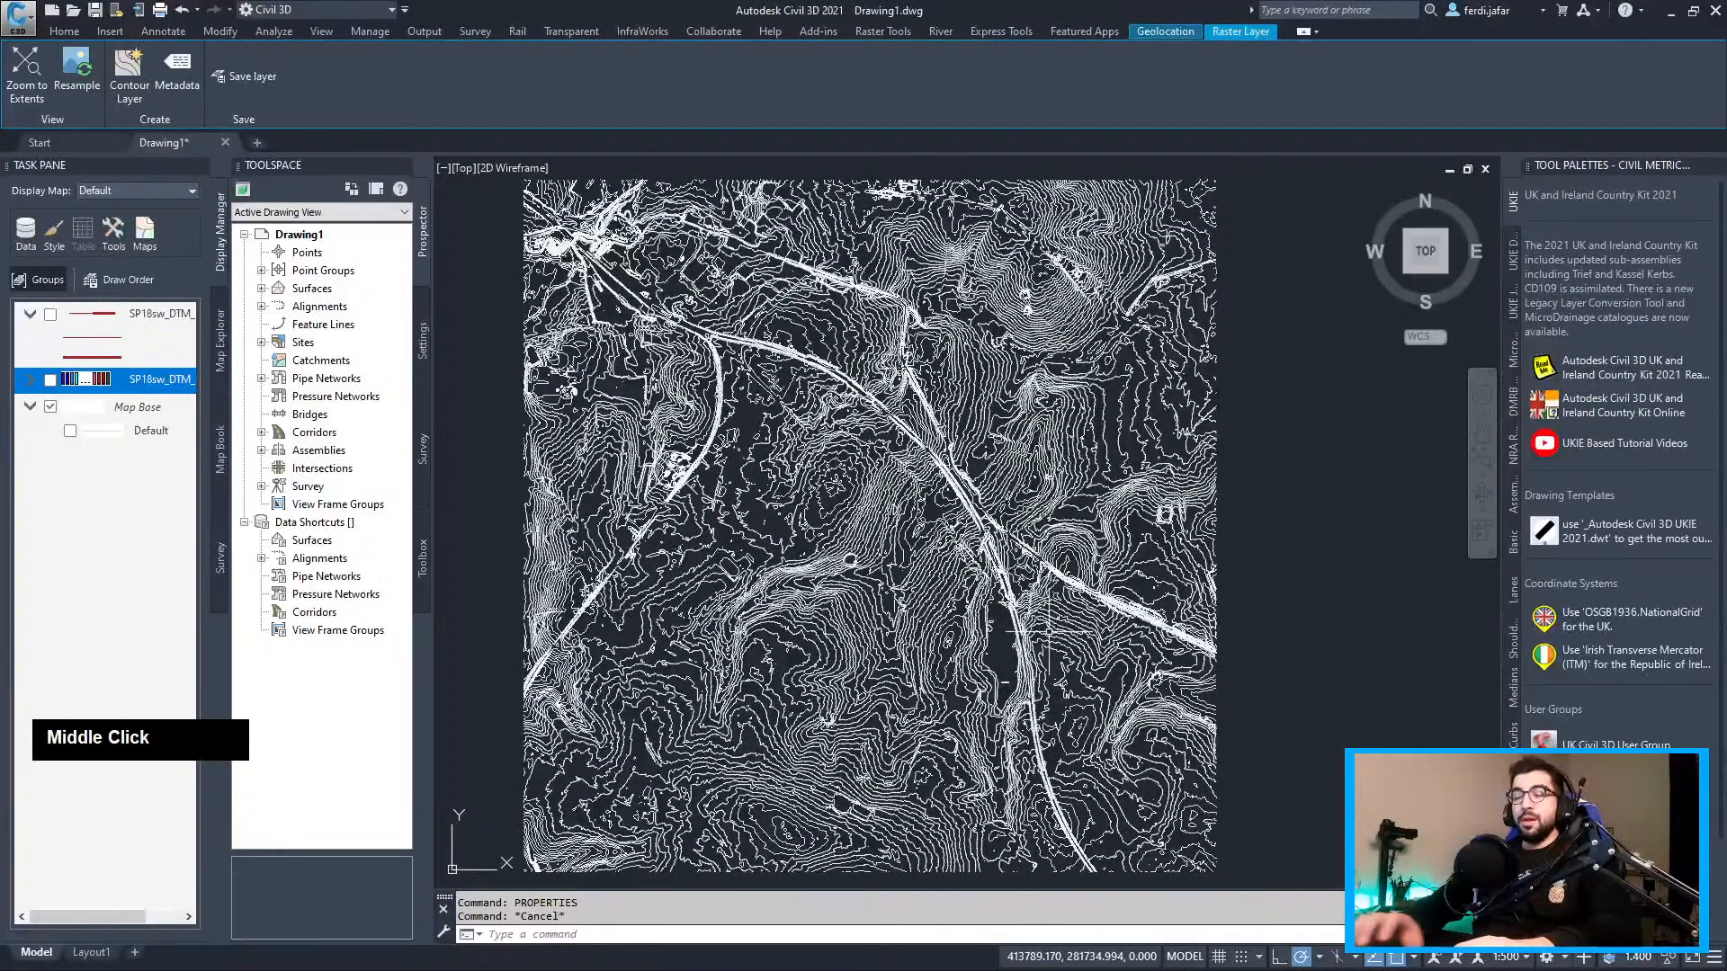
Start MAPEXPORT with ESRI Shapefile as the export format
{"action": "type", "text": "mapexpor"}
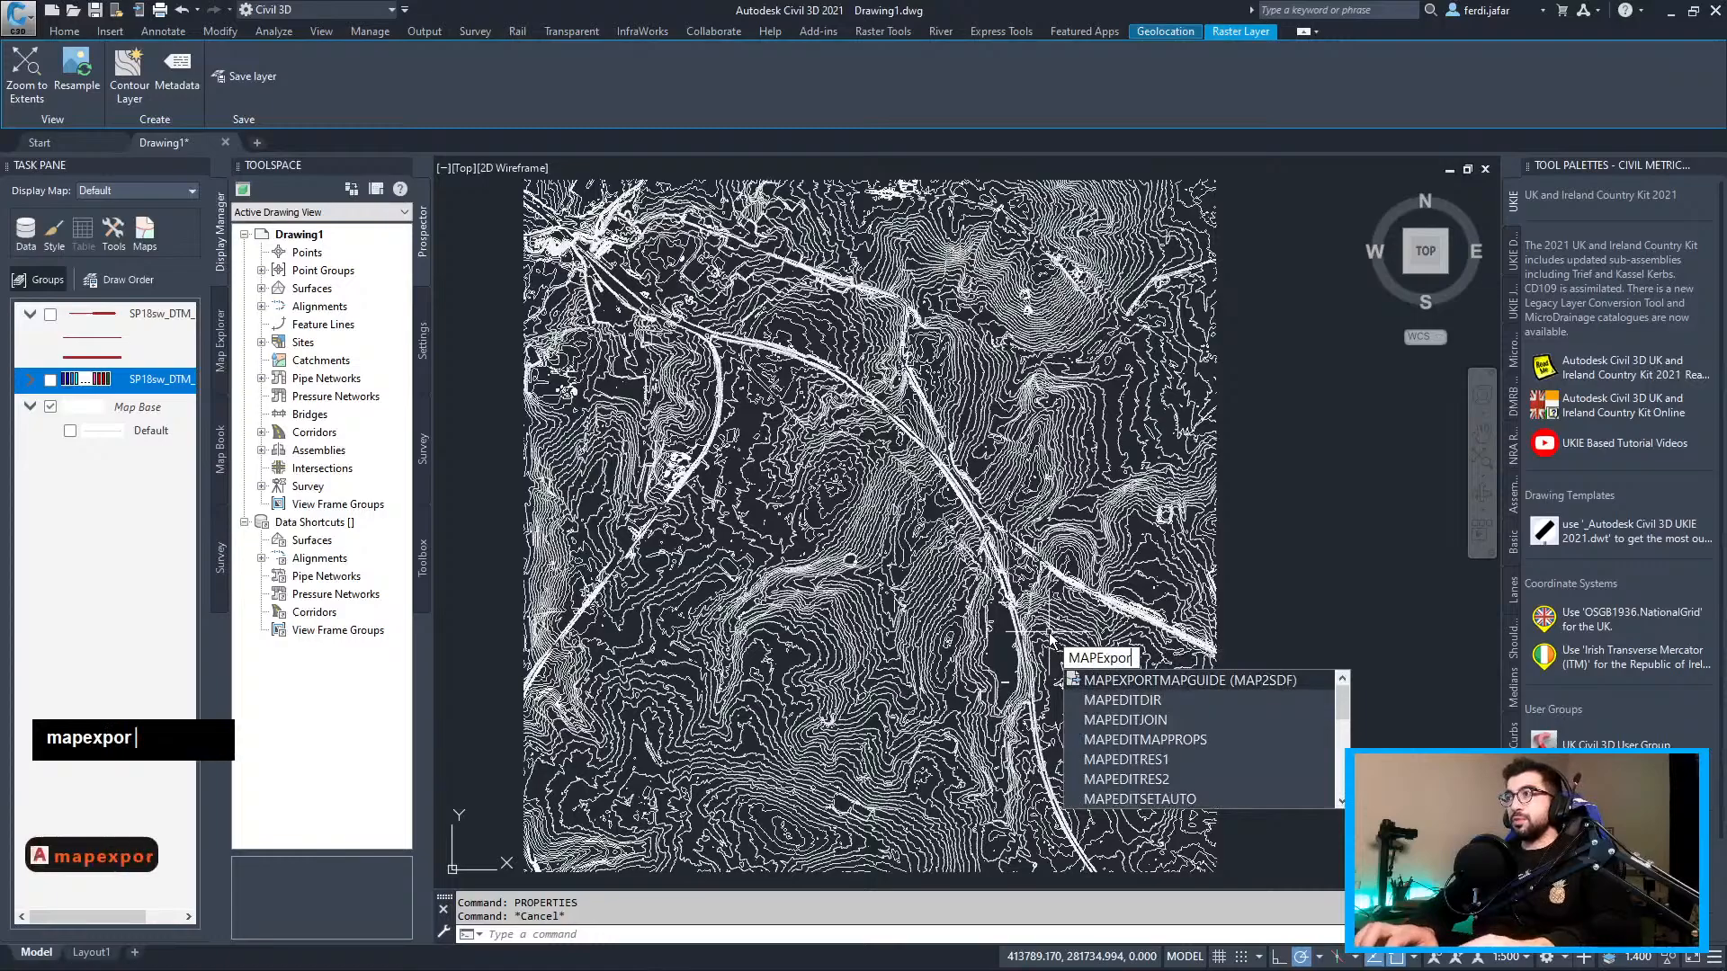
{"action": "type", "text": "t"}
{"action": "key", "text": "Return"}
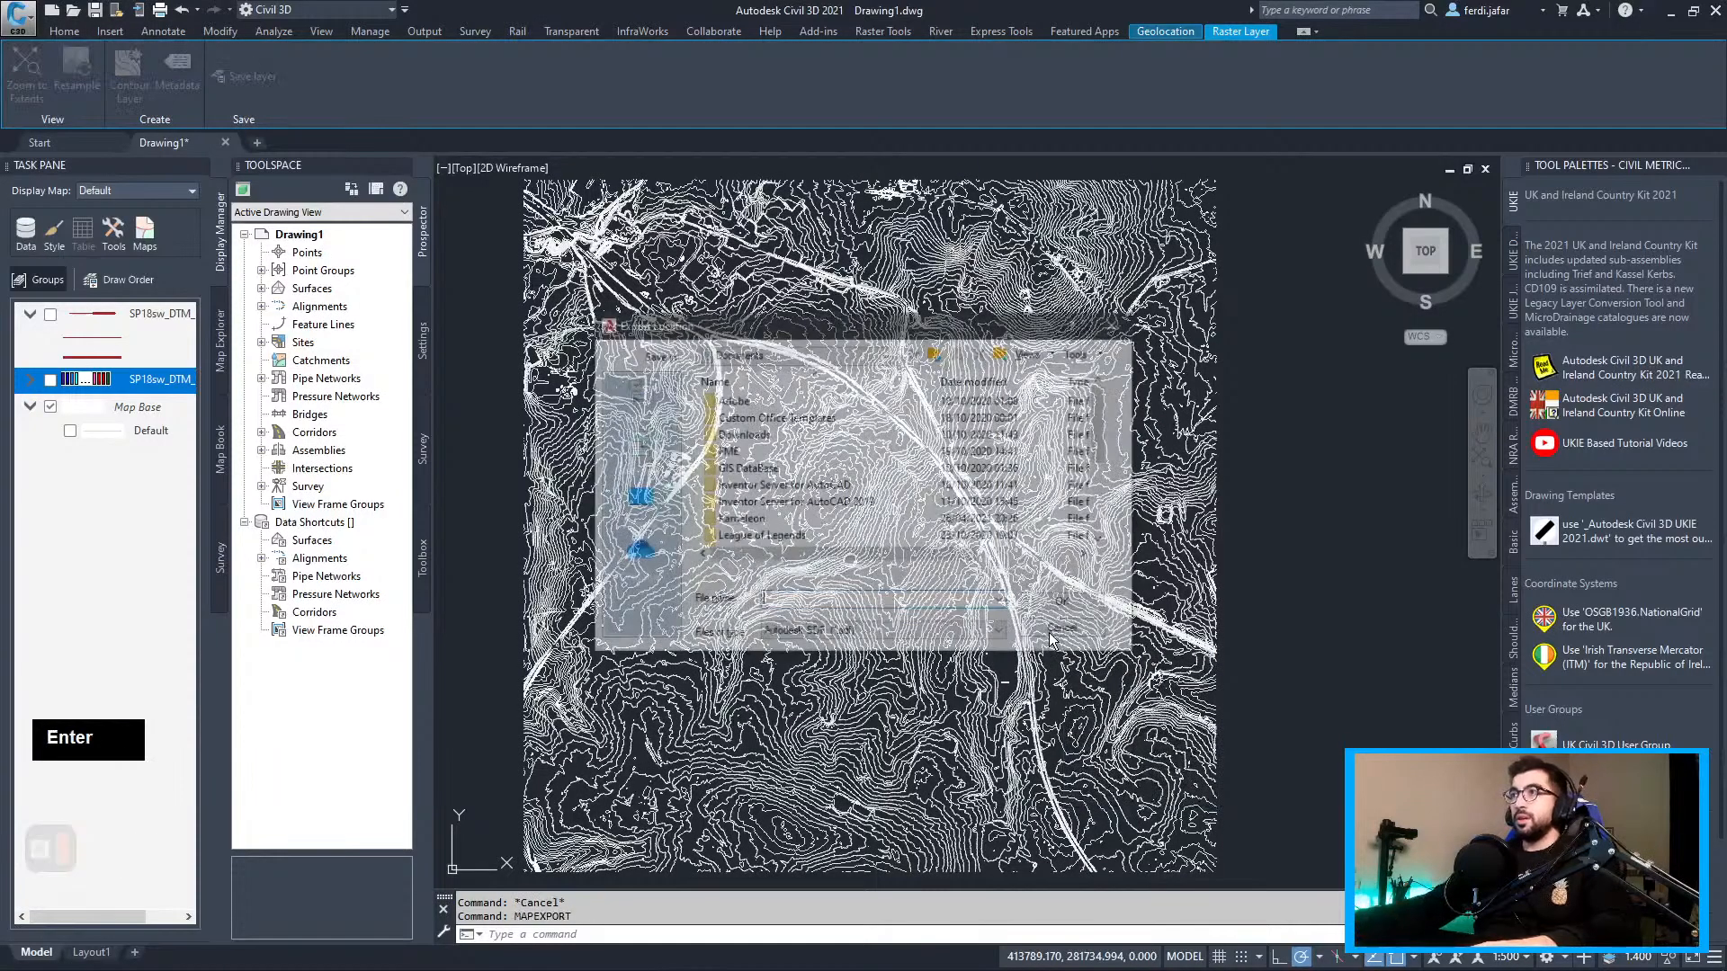
{"action": "left_click", "coordinate": [846, 633]}
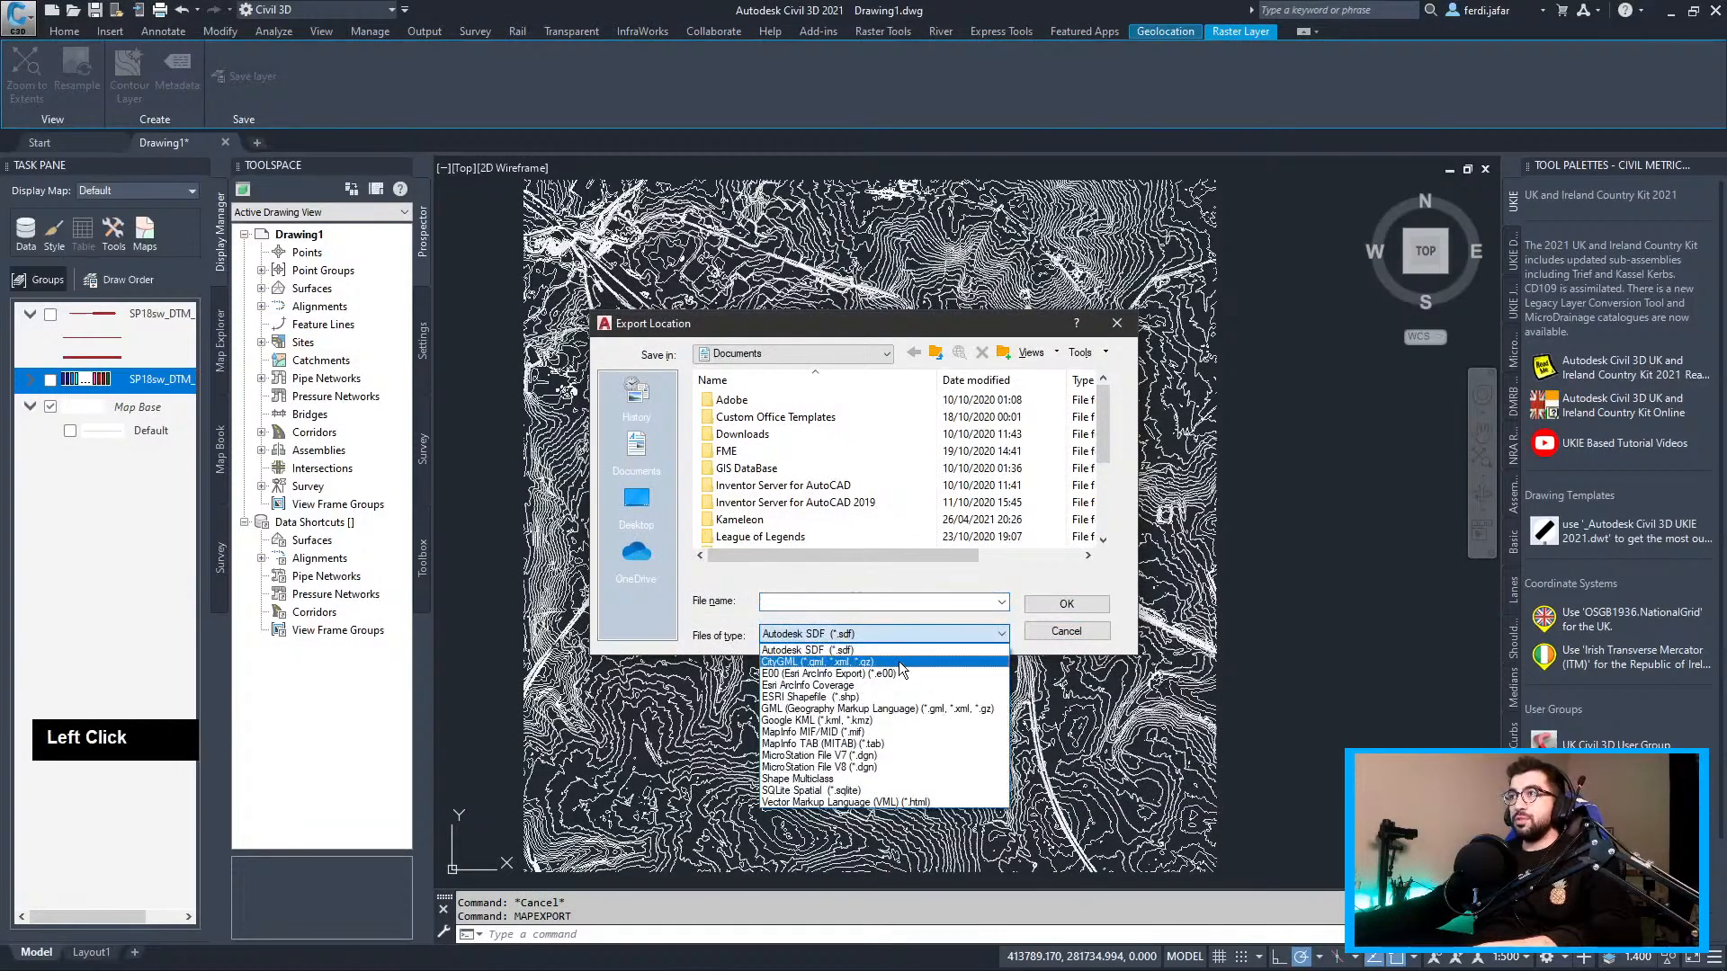
{"action": "left_click", "coordinate": [855, 697]}
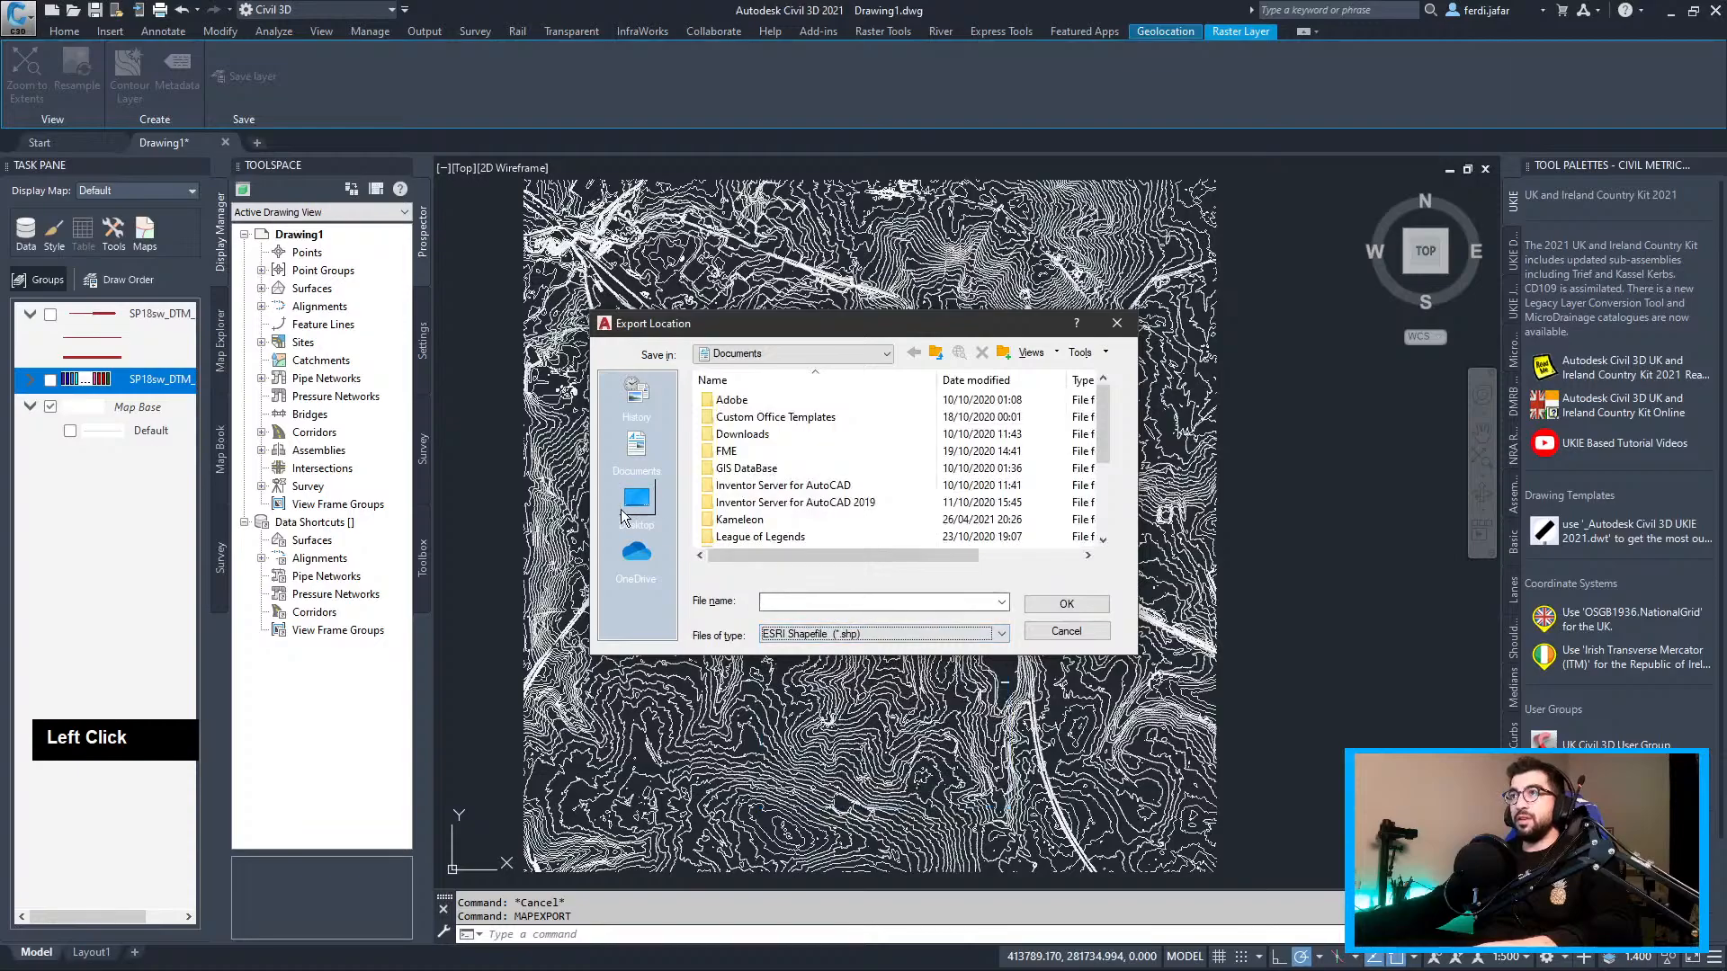
Name the export Contours in the Desktop > Civil Tech Source > Tutorials > TY0015-Civil3D_DTM folder
{"action": "left_click", "coordinate": [627, 502]}
{"action": "scroll", "coordinate": [751, 502], "scroll_direction": "down", "scroll_amount": 3}
{"action": "double_click", "coordinate": [743, 502]}
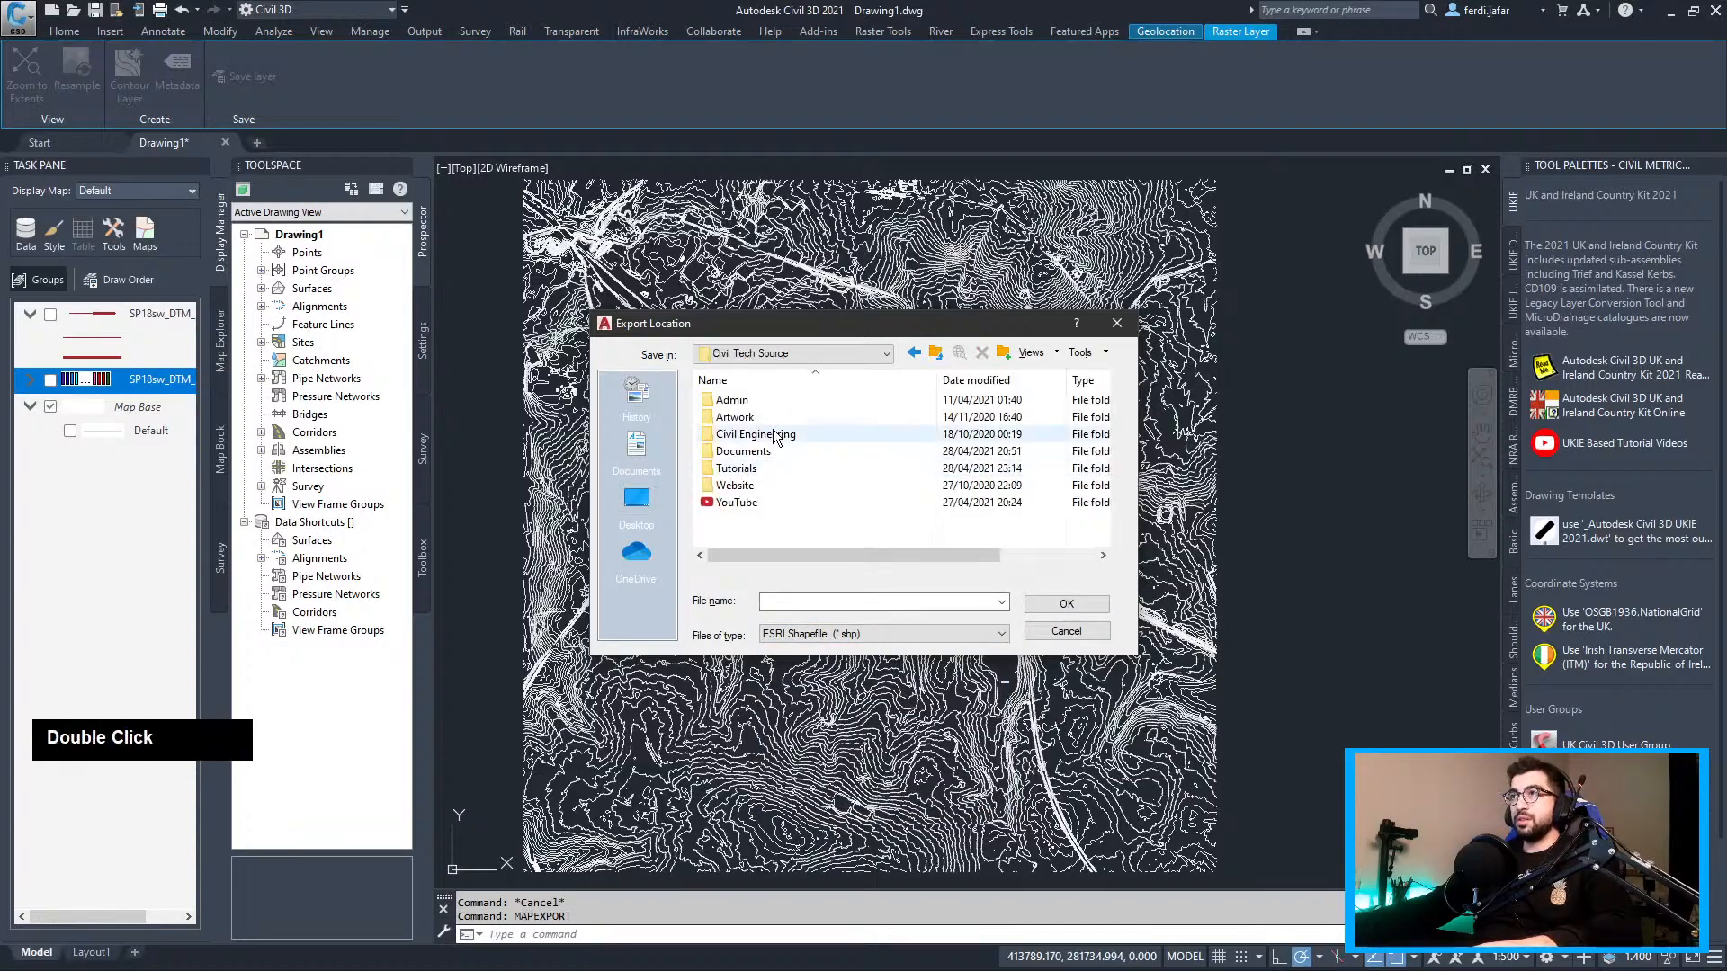
{"action": "double_click", "coordinate": [743, 471]}
{"action": "scroll", "coordinate": [751, 486], "scroll_direction": "down", "scroll_amount": 3}
{"action": "double_click", "coordinate": [764, 534]}
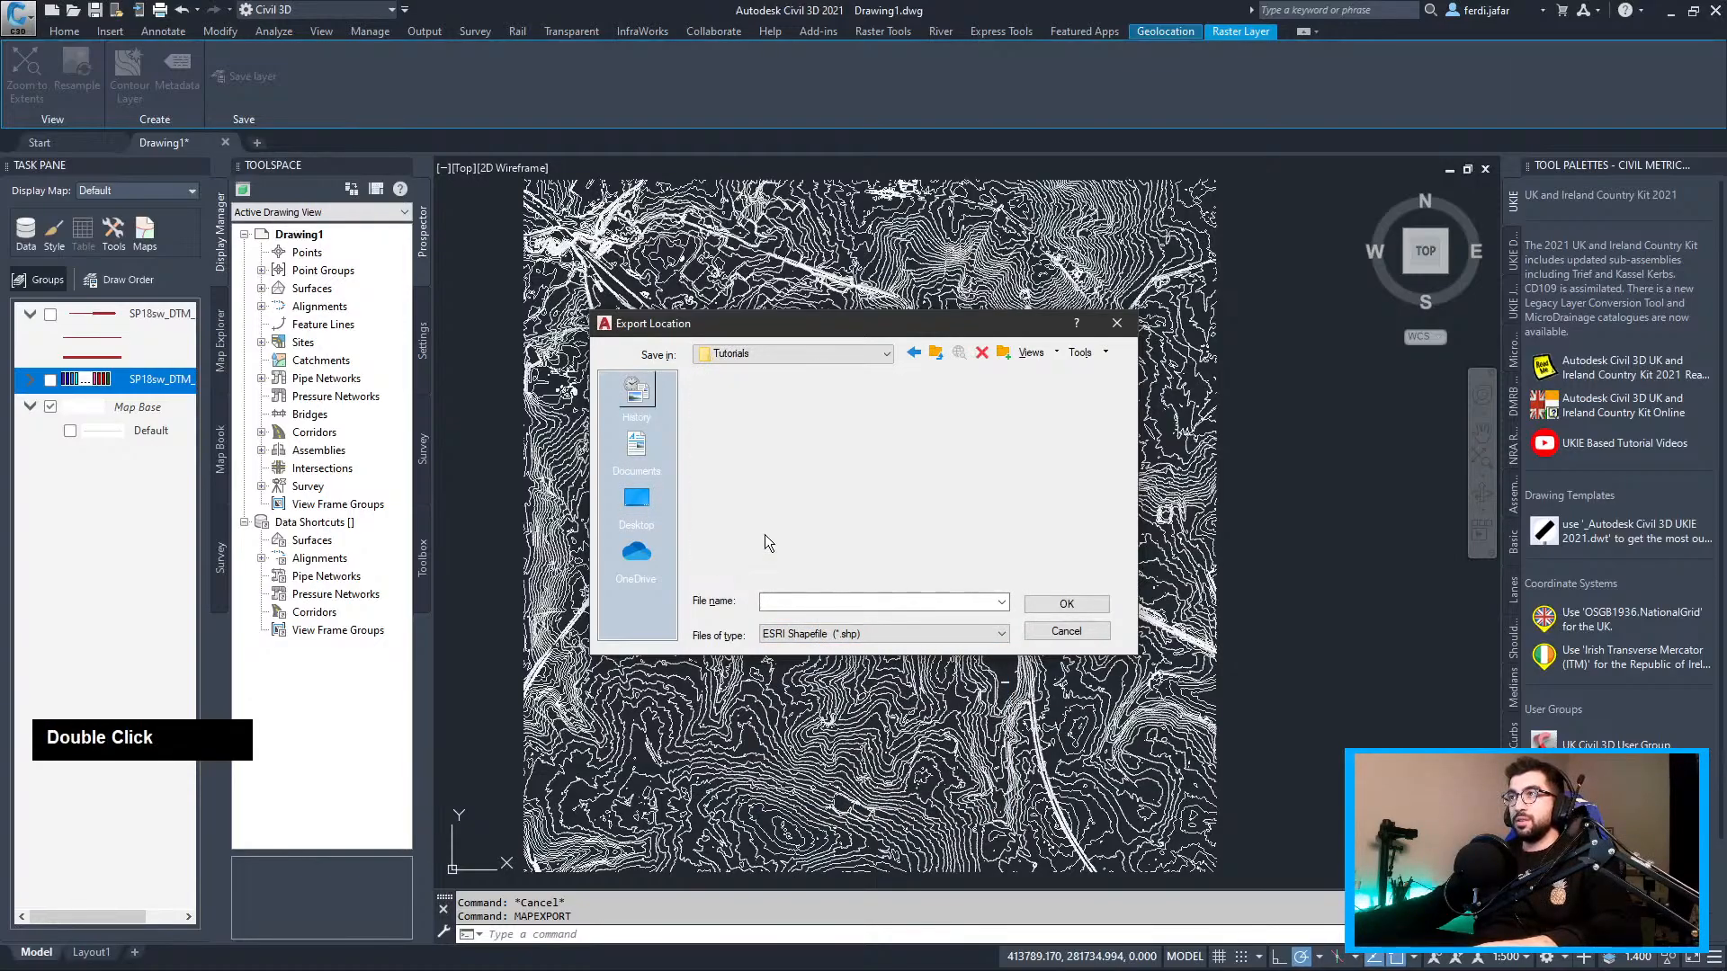
{"action": "type", "text": "Contours"}
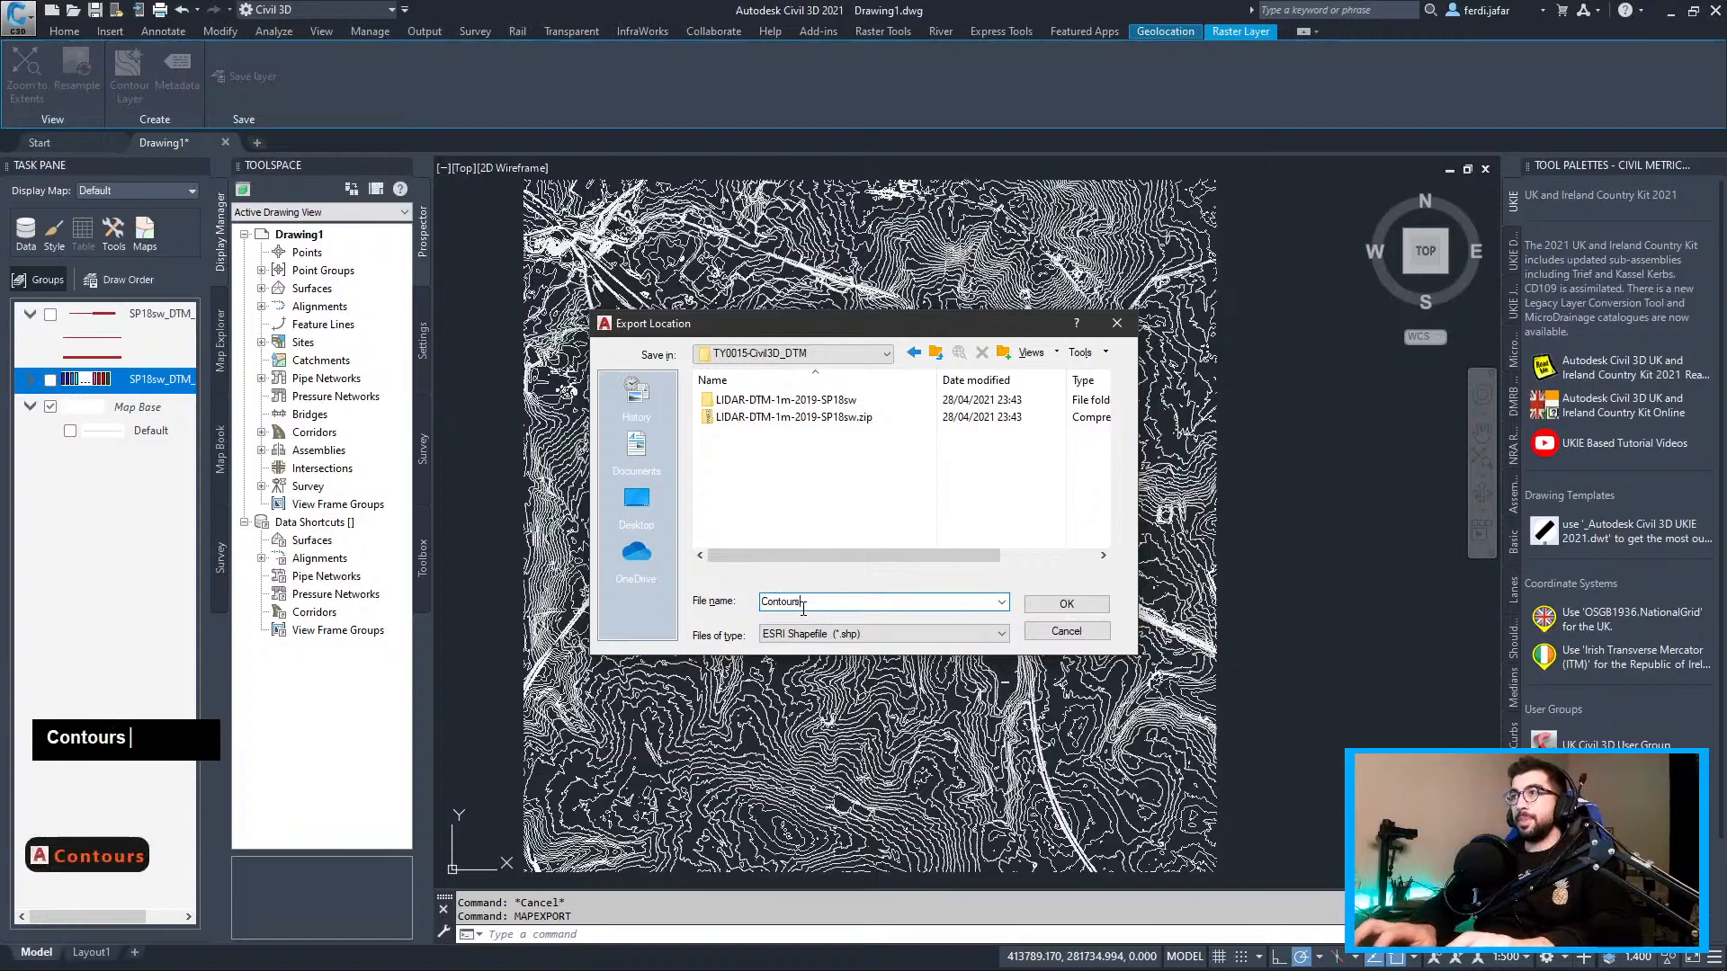
{"action": "left_click", "coordinate": [1066, 603]}
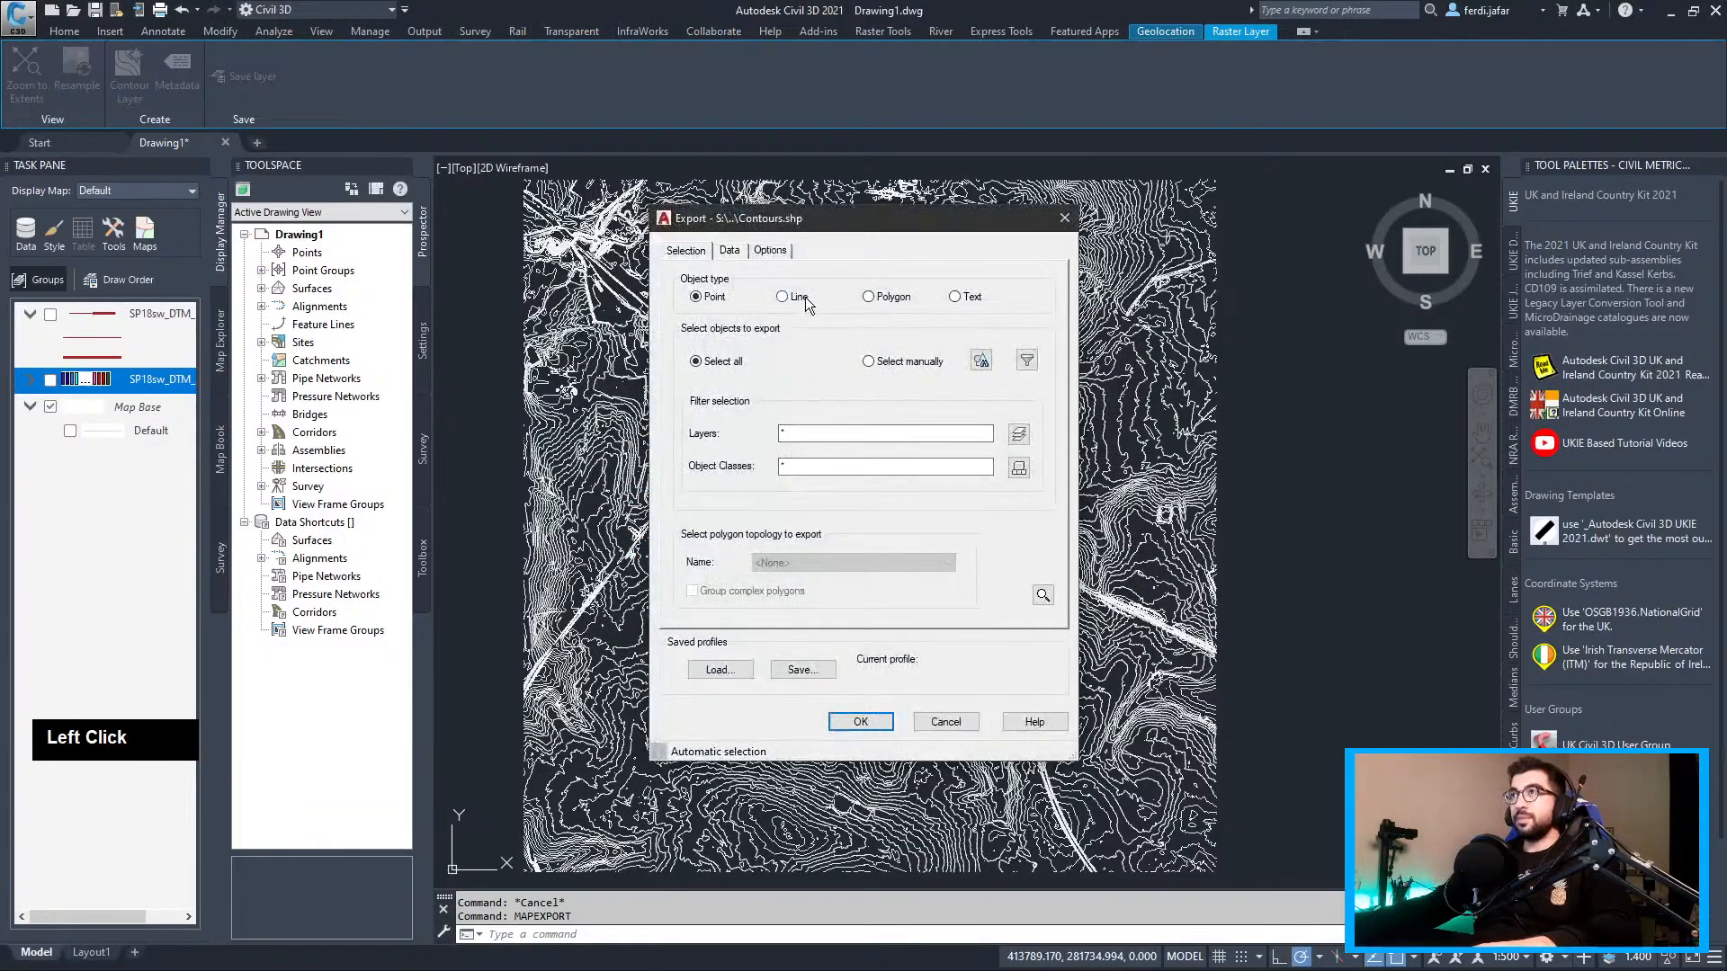
Export the 3425 contours to Contours.shp with Contour's ElevationIndex, Elevation and IsMajor fields
{"action": "left_click", "coordinate": [730, 250]}
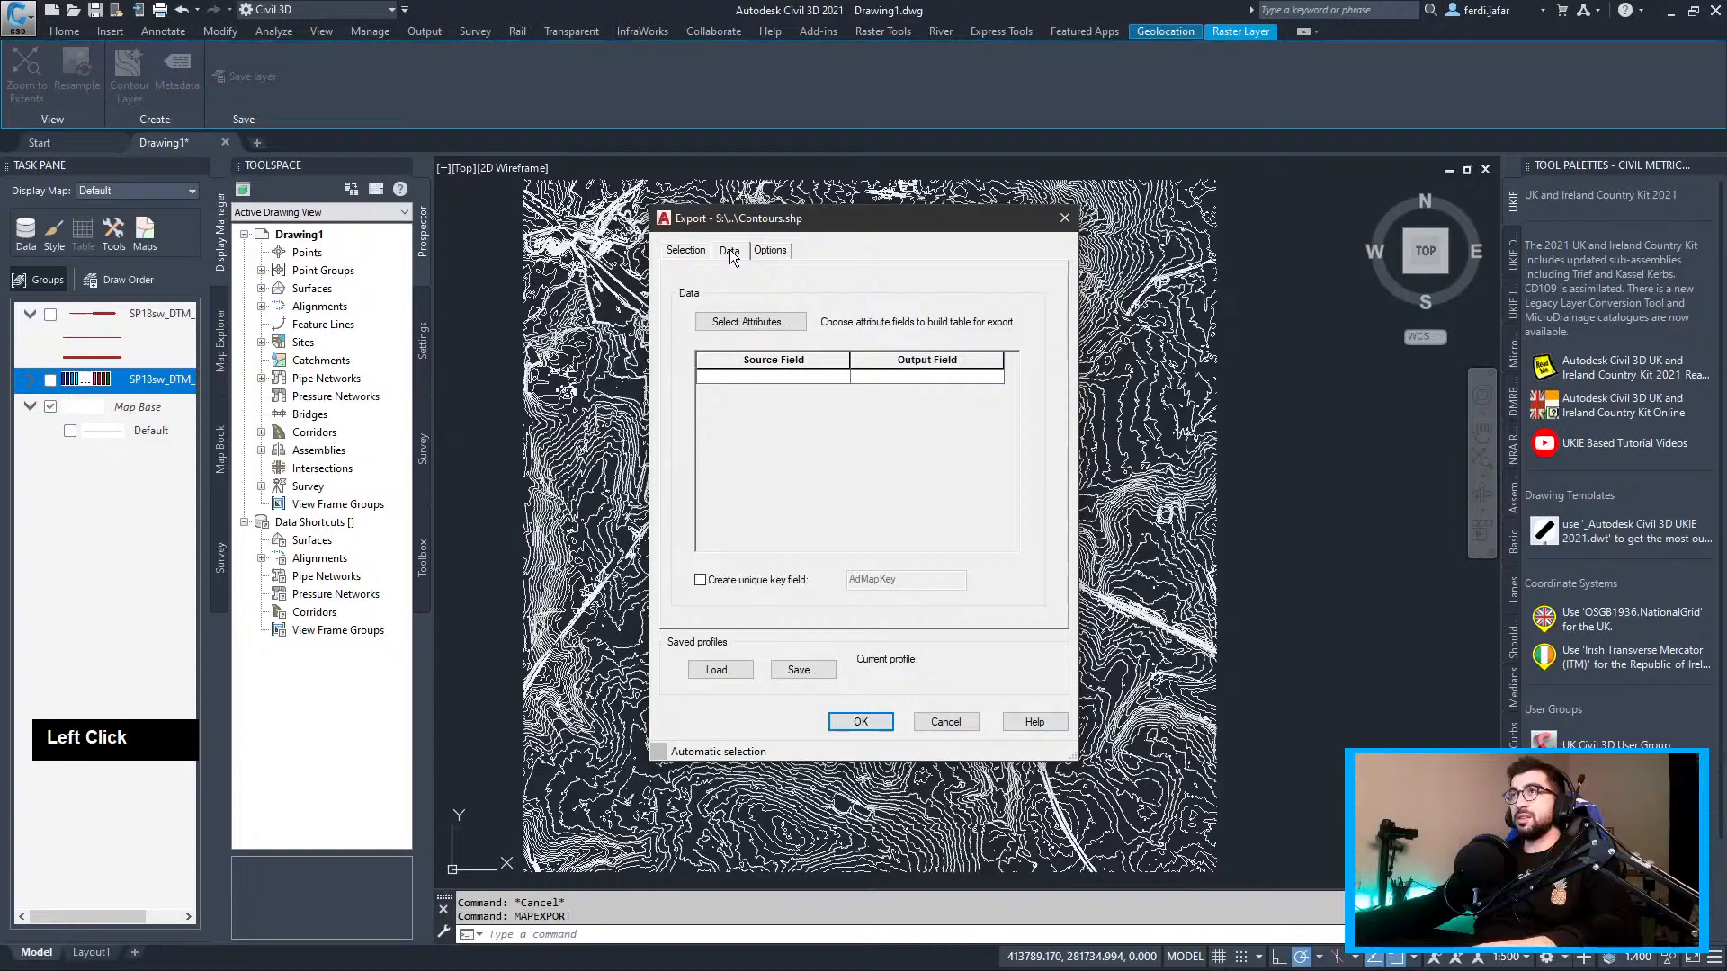
{"action": "left_click", "coordinate": [768, 320]}
{"action": "left_click", "coordinate": [718, 412]}
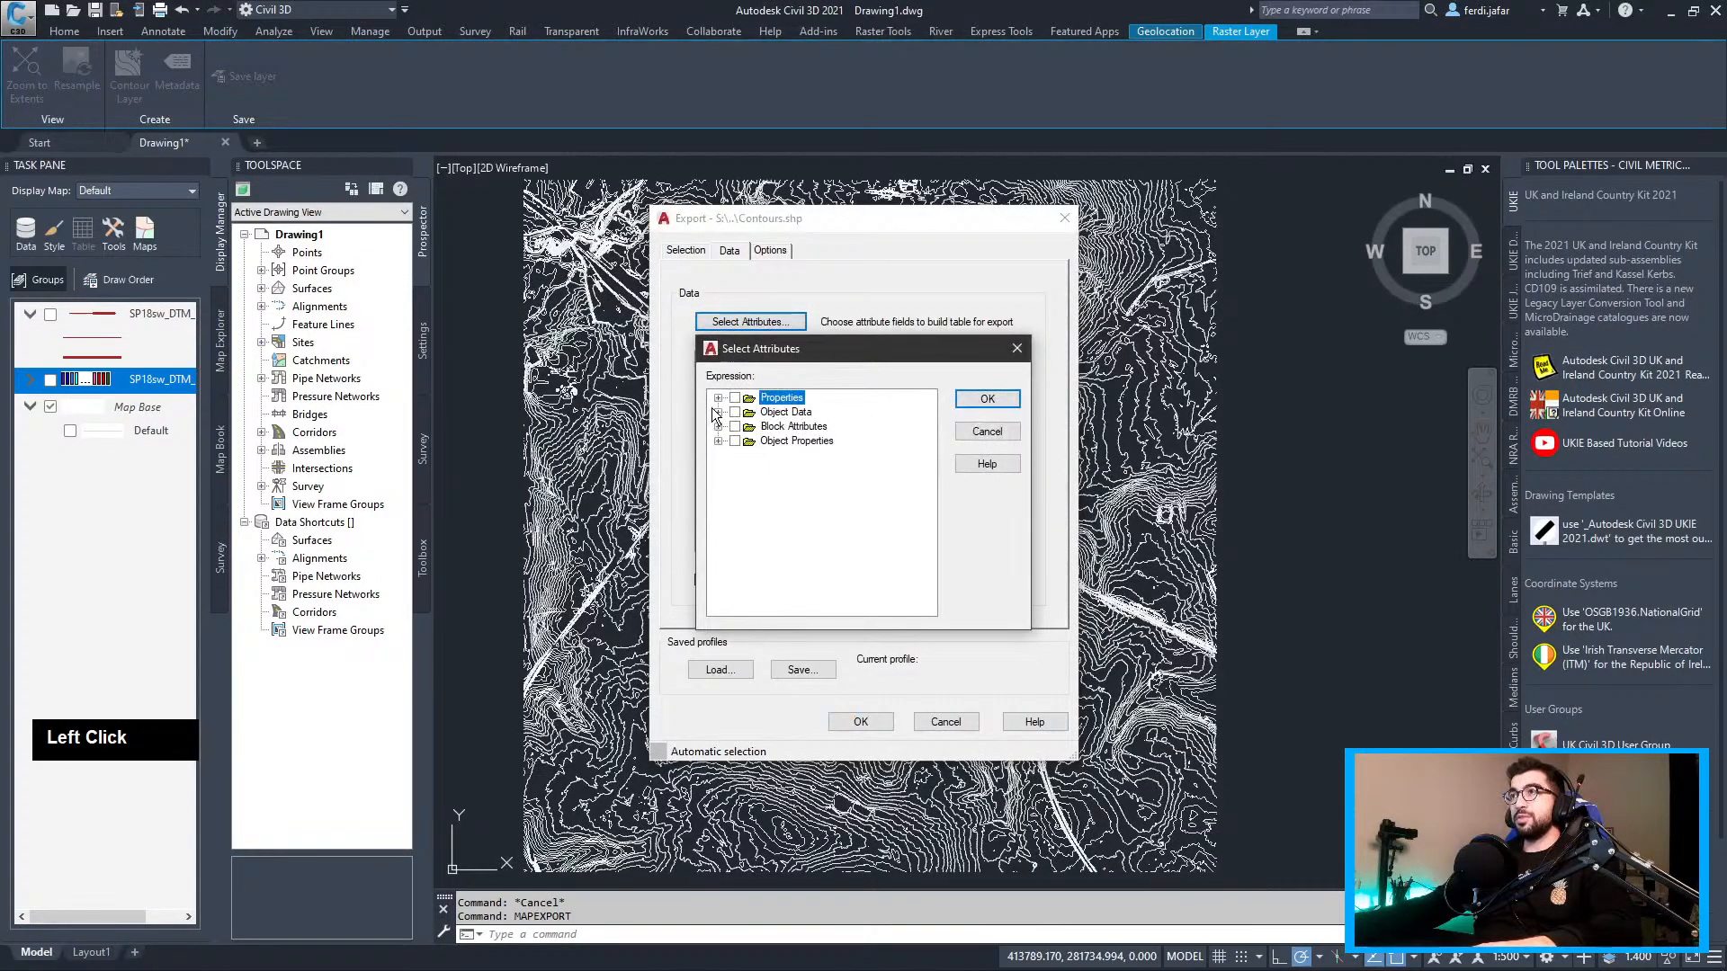
{"action": "left_click", "coordinate": [751, 426]}
{"action": "double_click", "coordinate": [740, 428]}
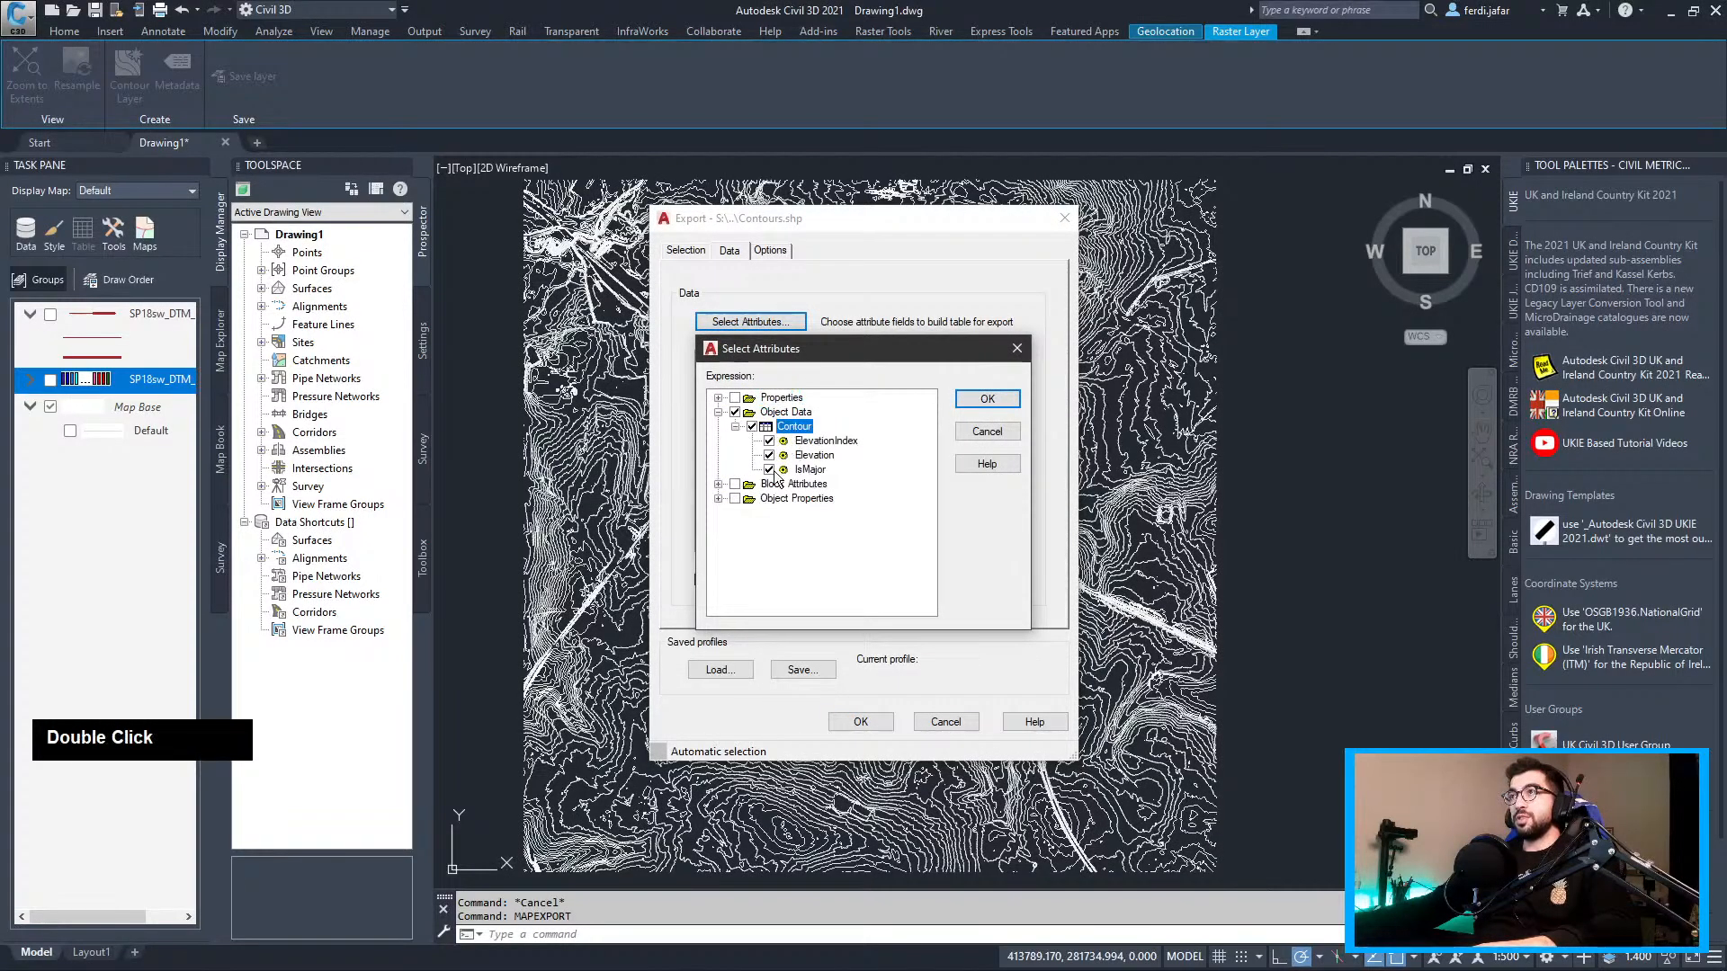
{"action": "left_click", "coordinate": [987, 399]}
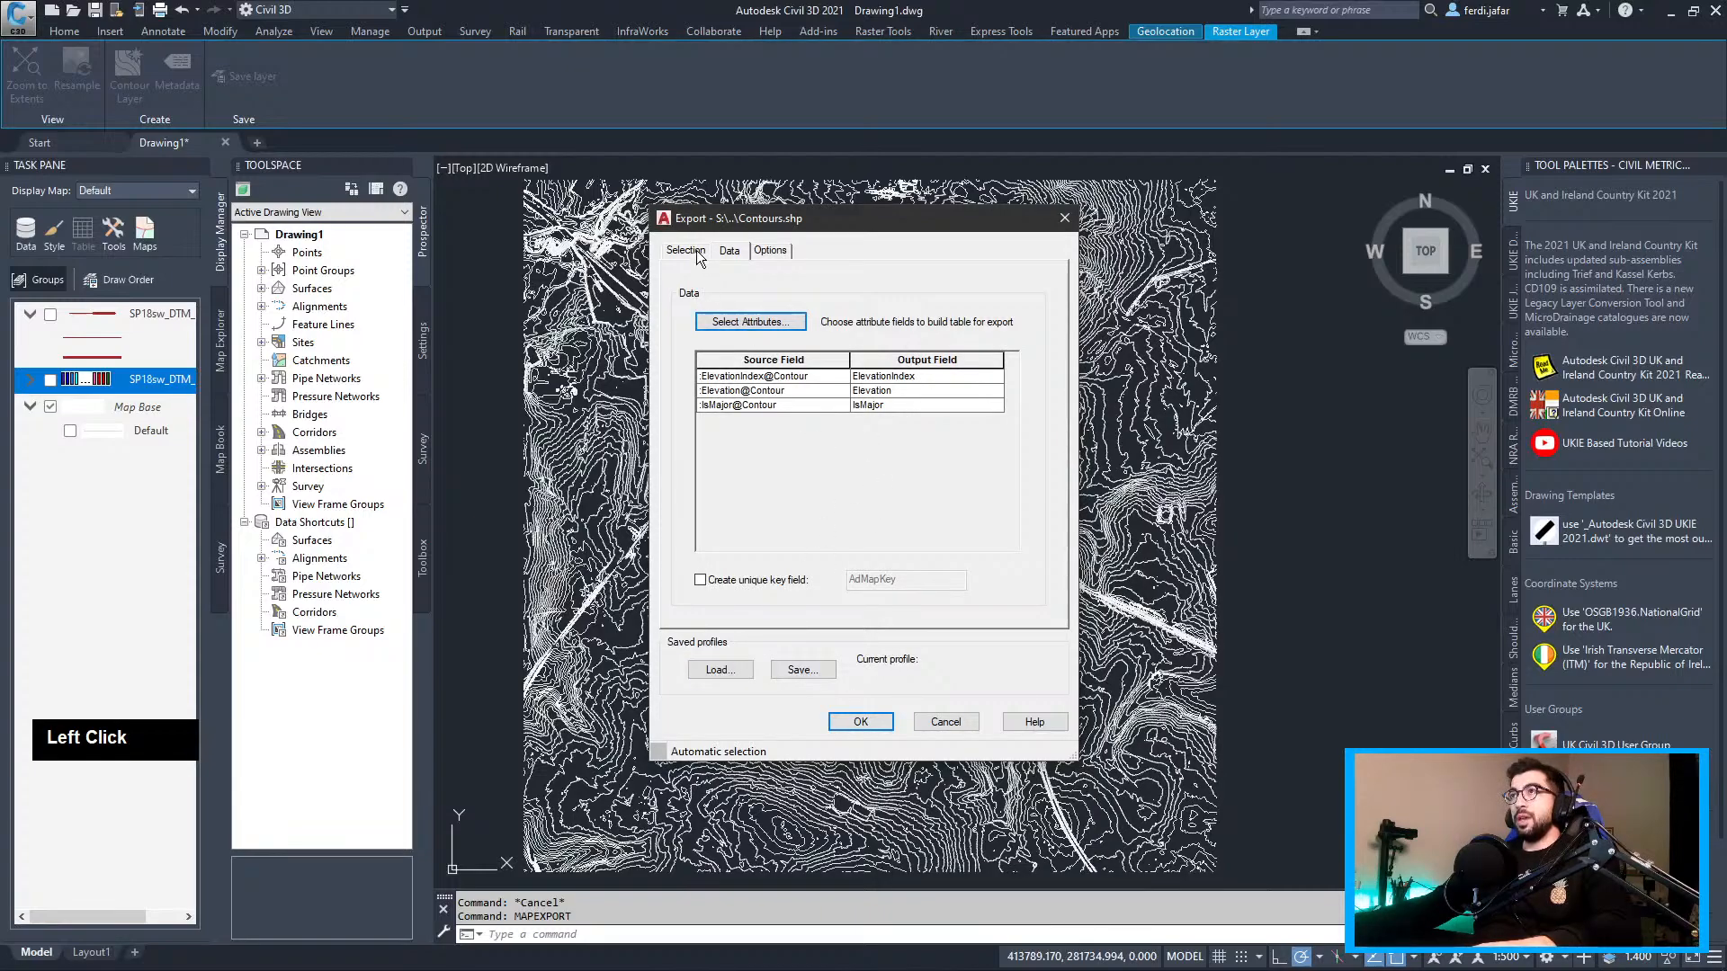
{"action": "left_click", "coordinate": [737, 322]}
{"action": "left_click", "coordinate": [990, 400]}
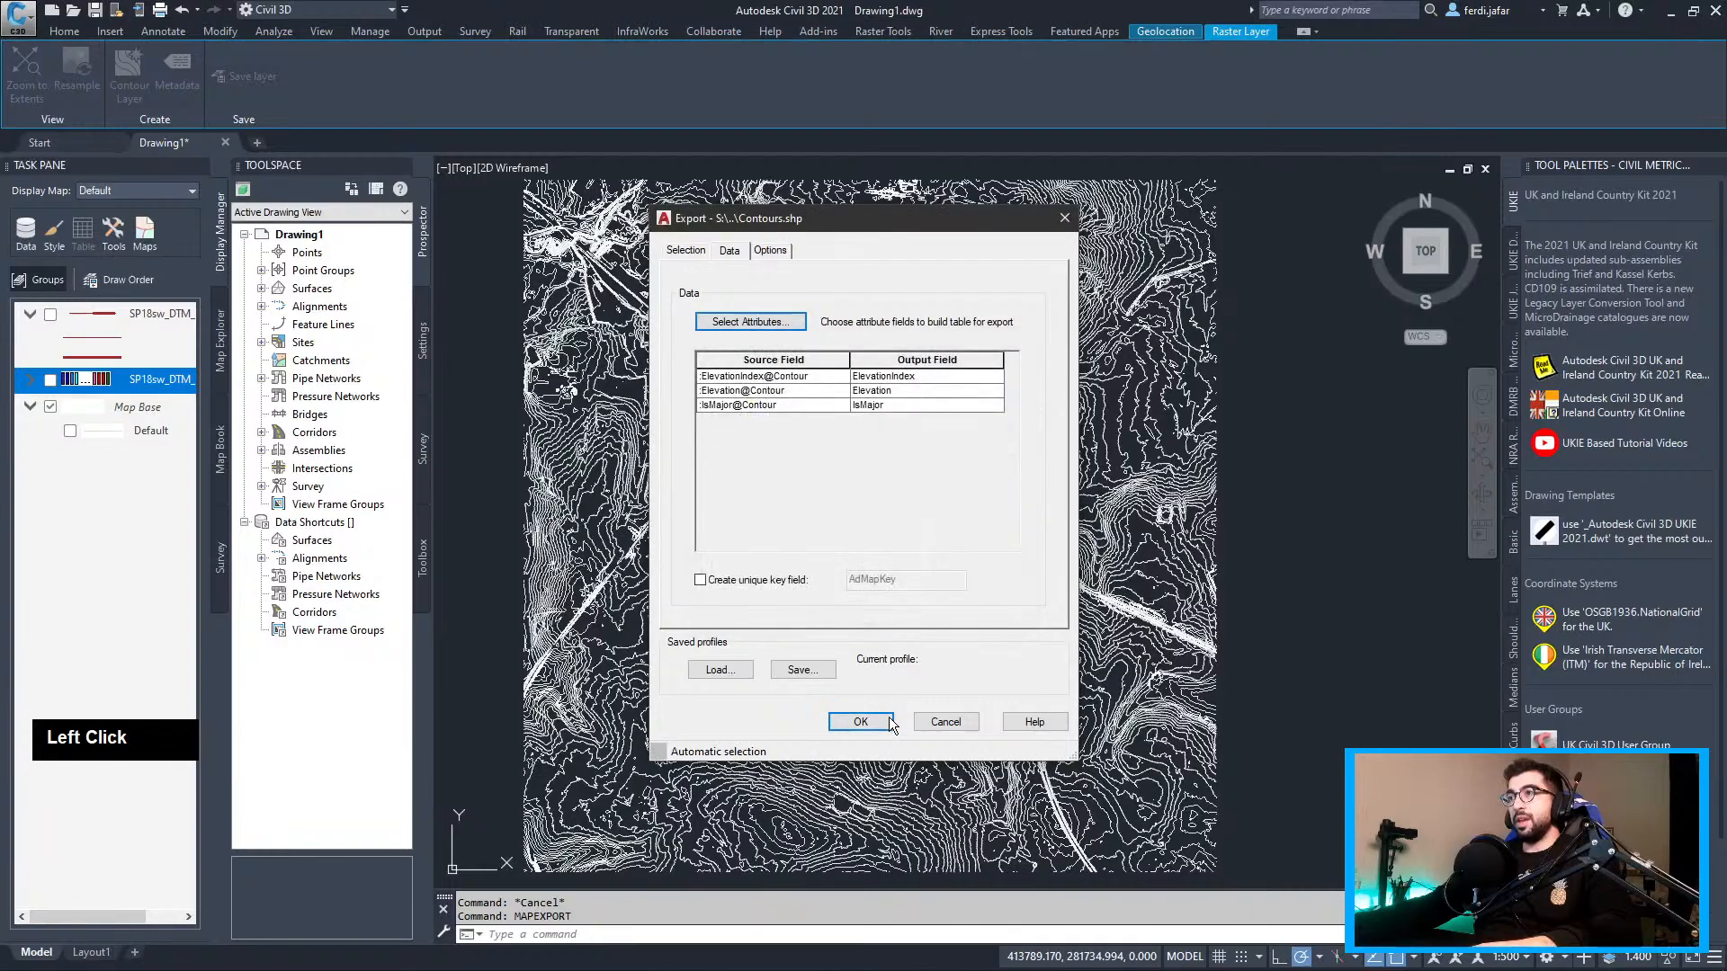
{"action": "left_click", "coordinate": [861, 723]}
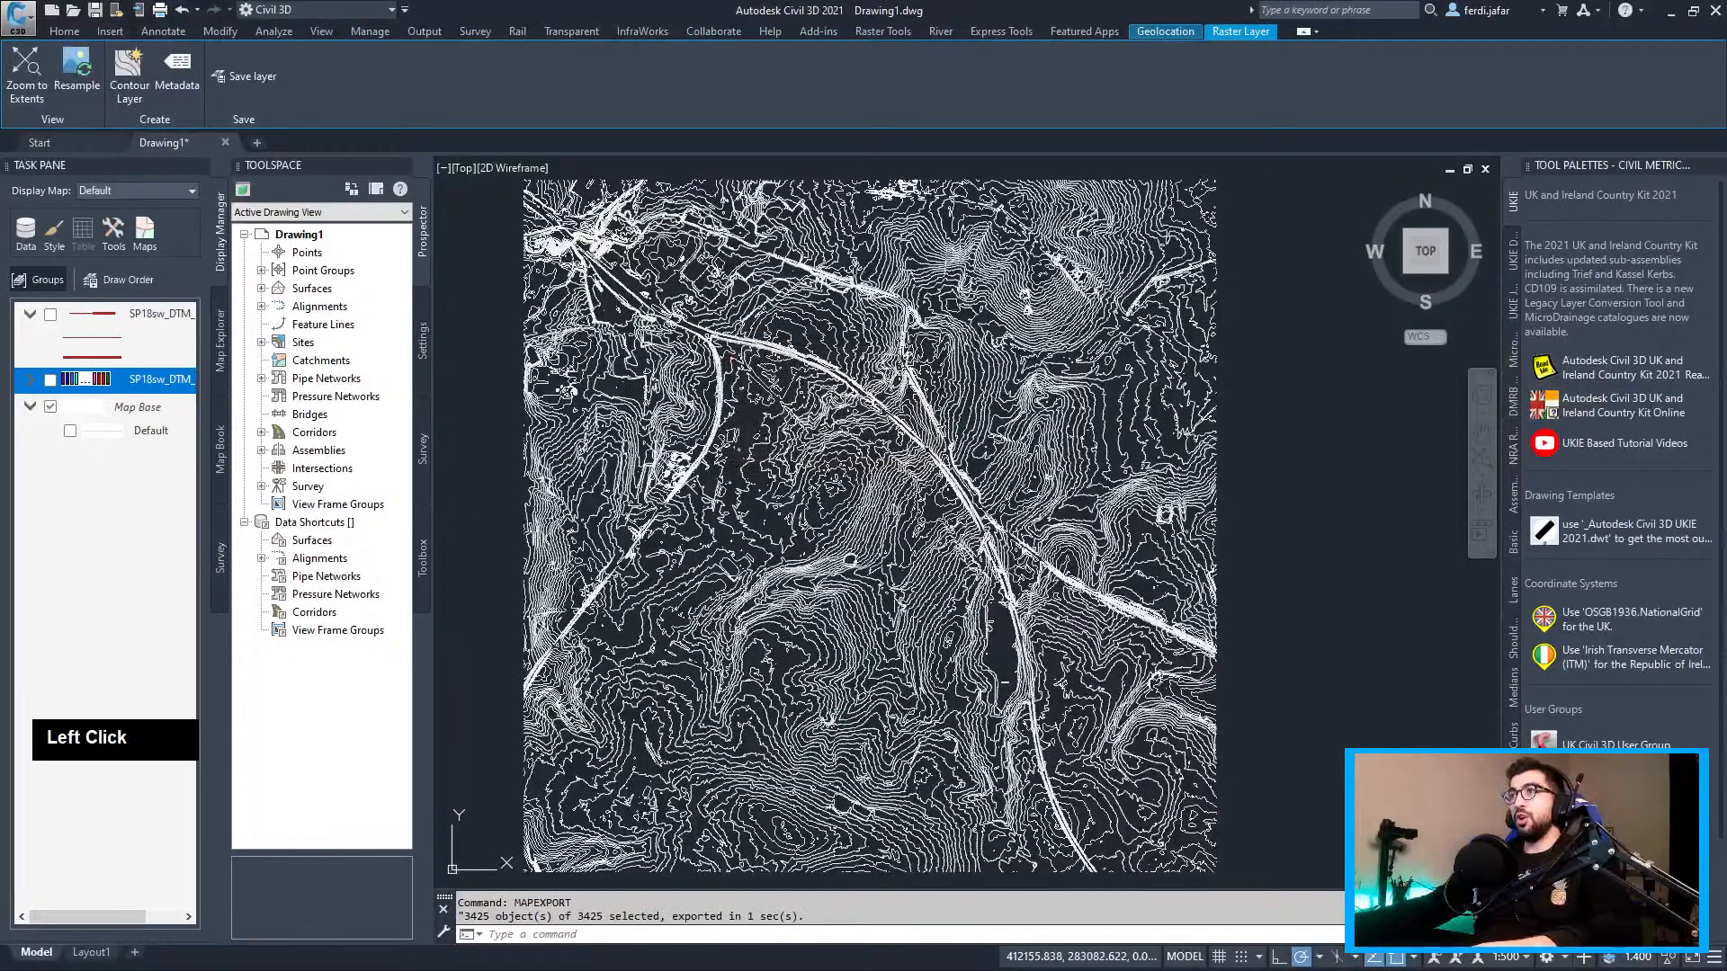
Clear the selection and undo back to the closer contour view
{"action": "key", "text": "Escape"}
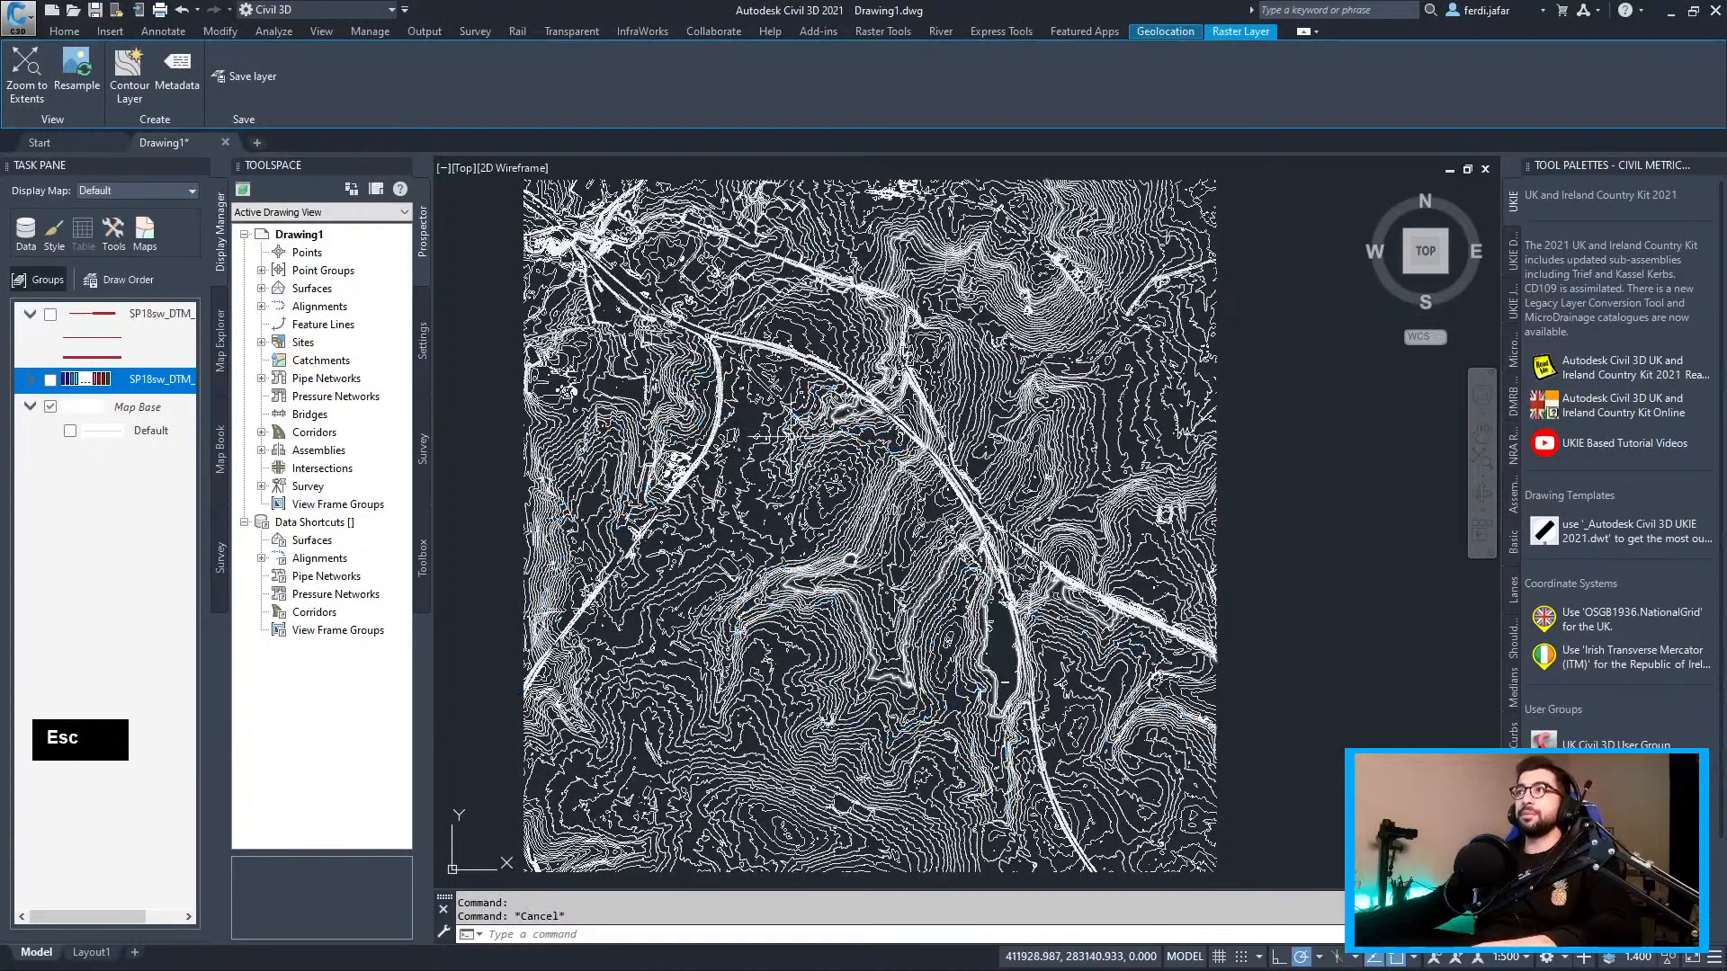
{"action": "key", "text": "ctrl+z"}
{"action": "middle_click_drag", "start_coordinate": [864, 539], "coordinate": [798, 360]}
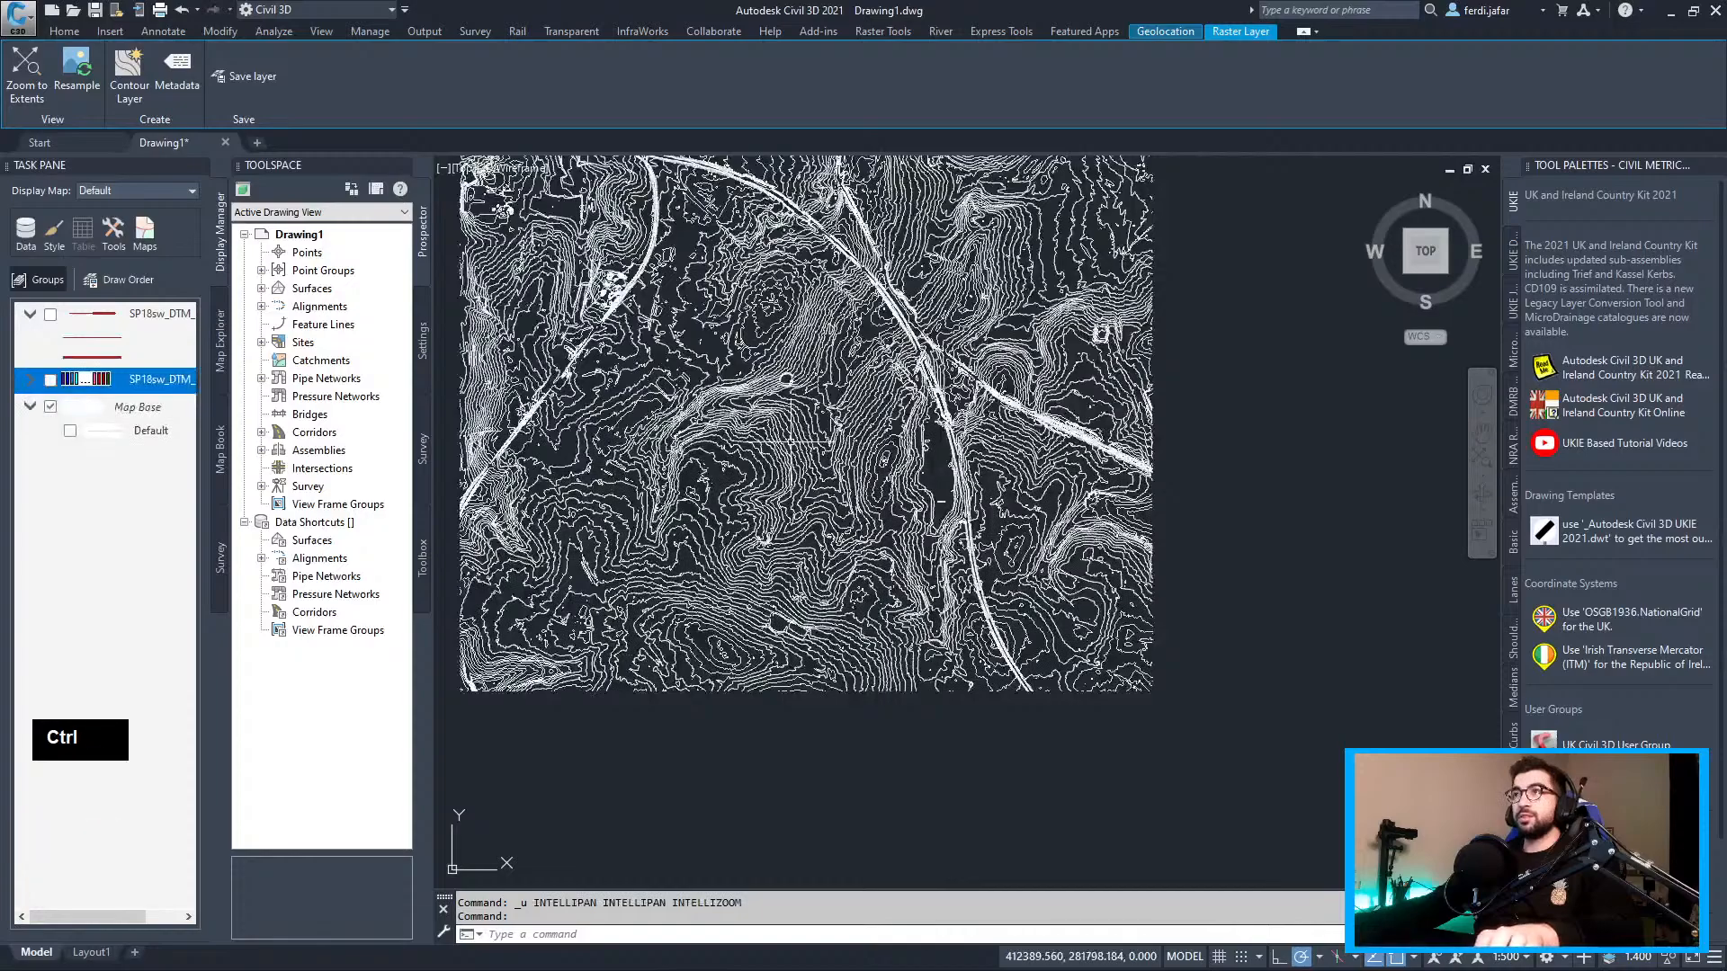
{"action": "key", "text": "ctrl+z"}
{"action": "key", "text": "ctrl+1"}
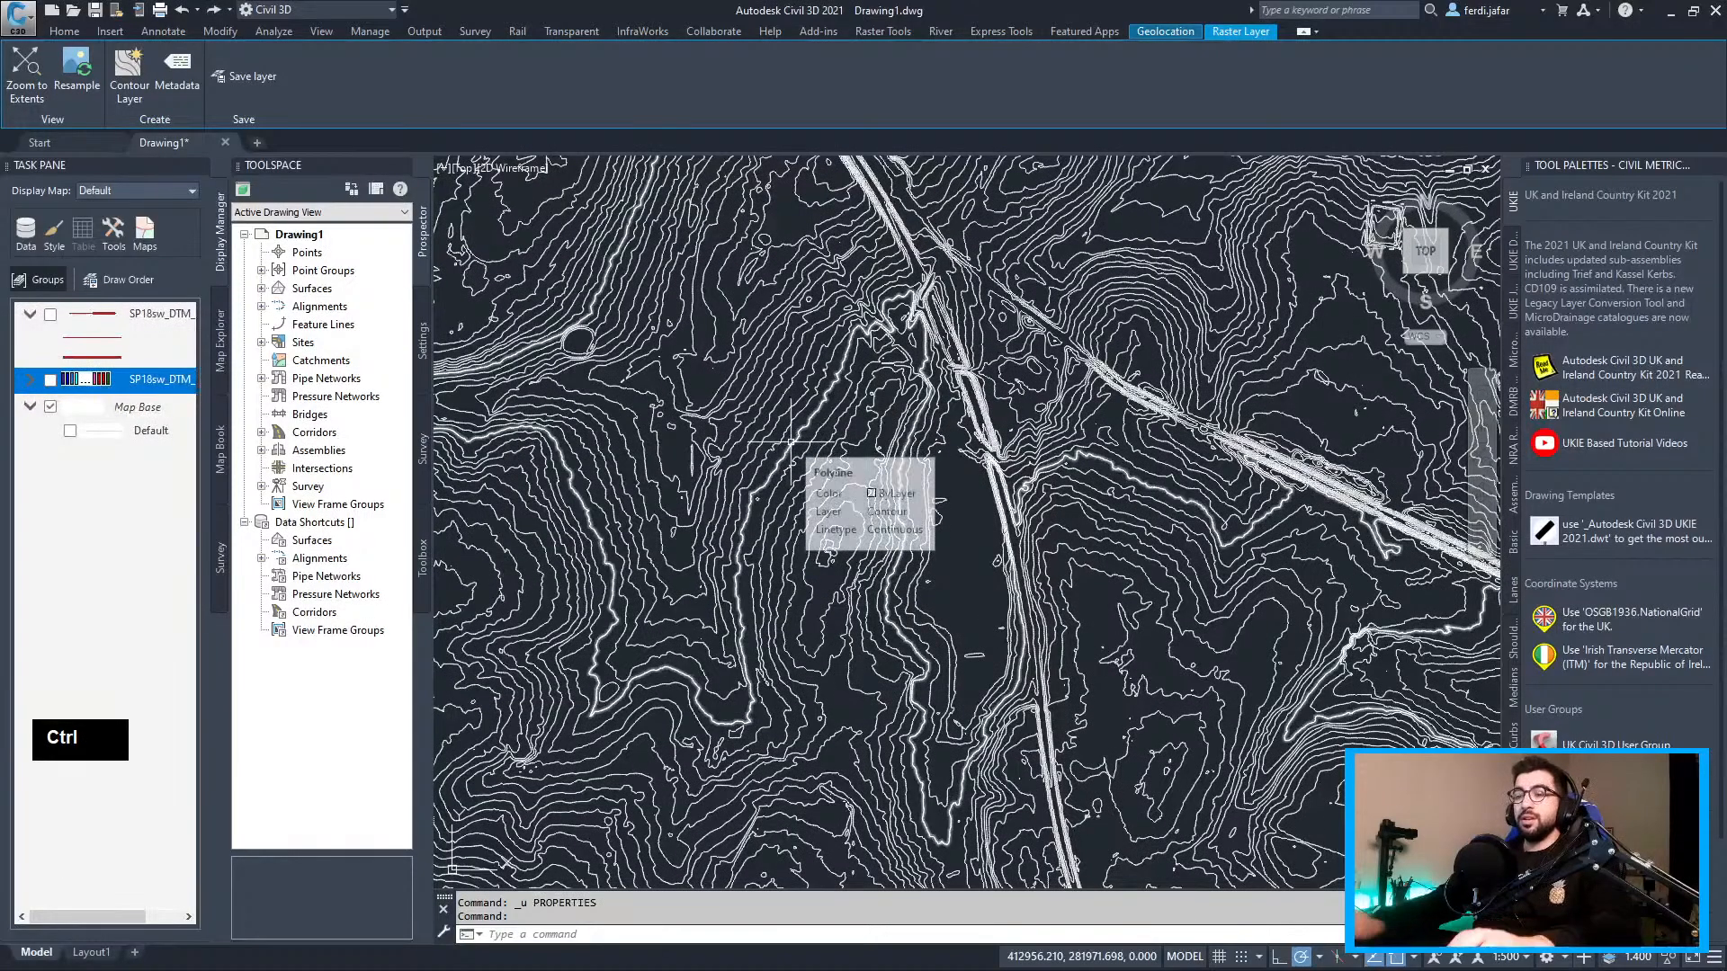
Rerun MAPEXPORT and choose to overwrite the existing Contours.shp
{"action": "type", "text": "mapexpo"}
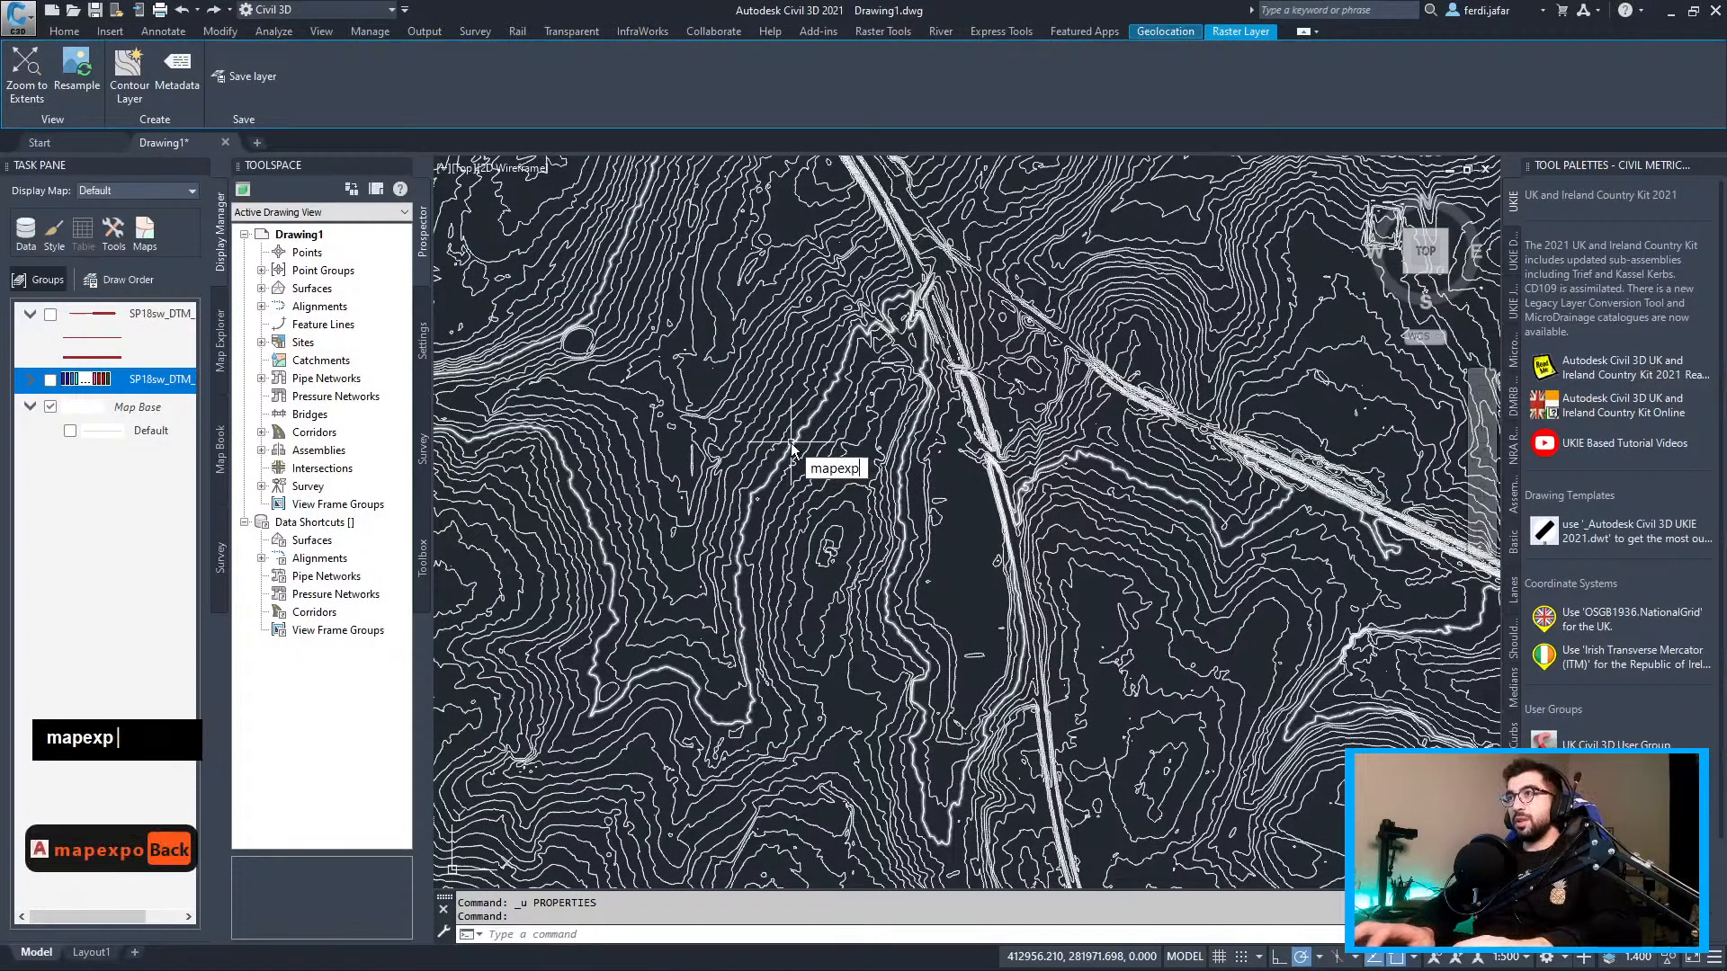
{"action": "key", "text": "BackSpace"}
{"action": "key", "text": "BackSpace"}
{"action": "key", "text": "Return"}
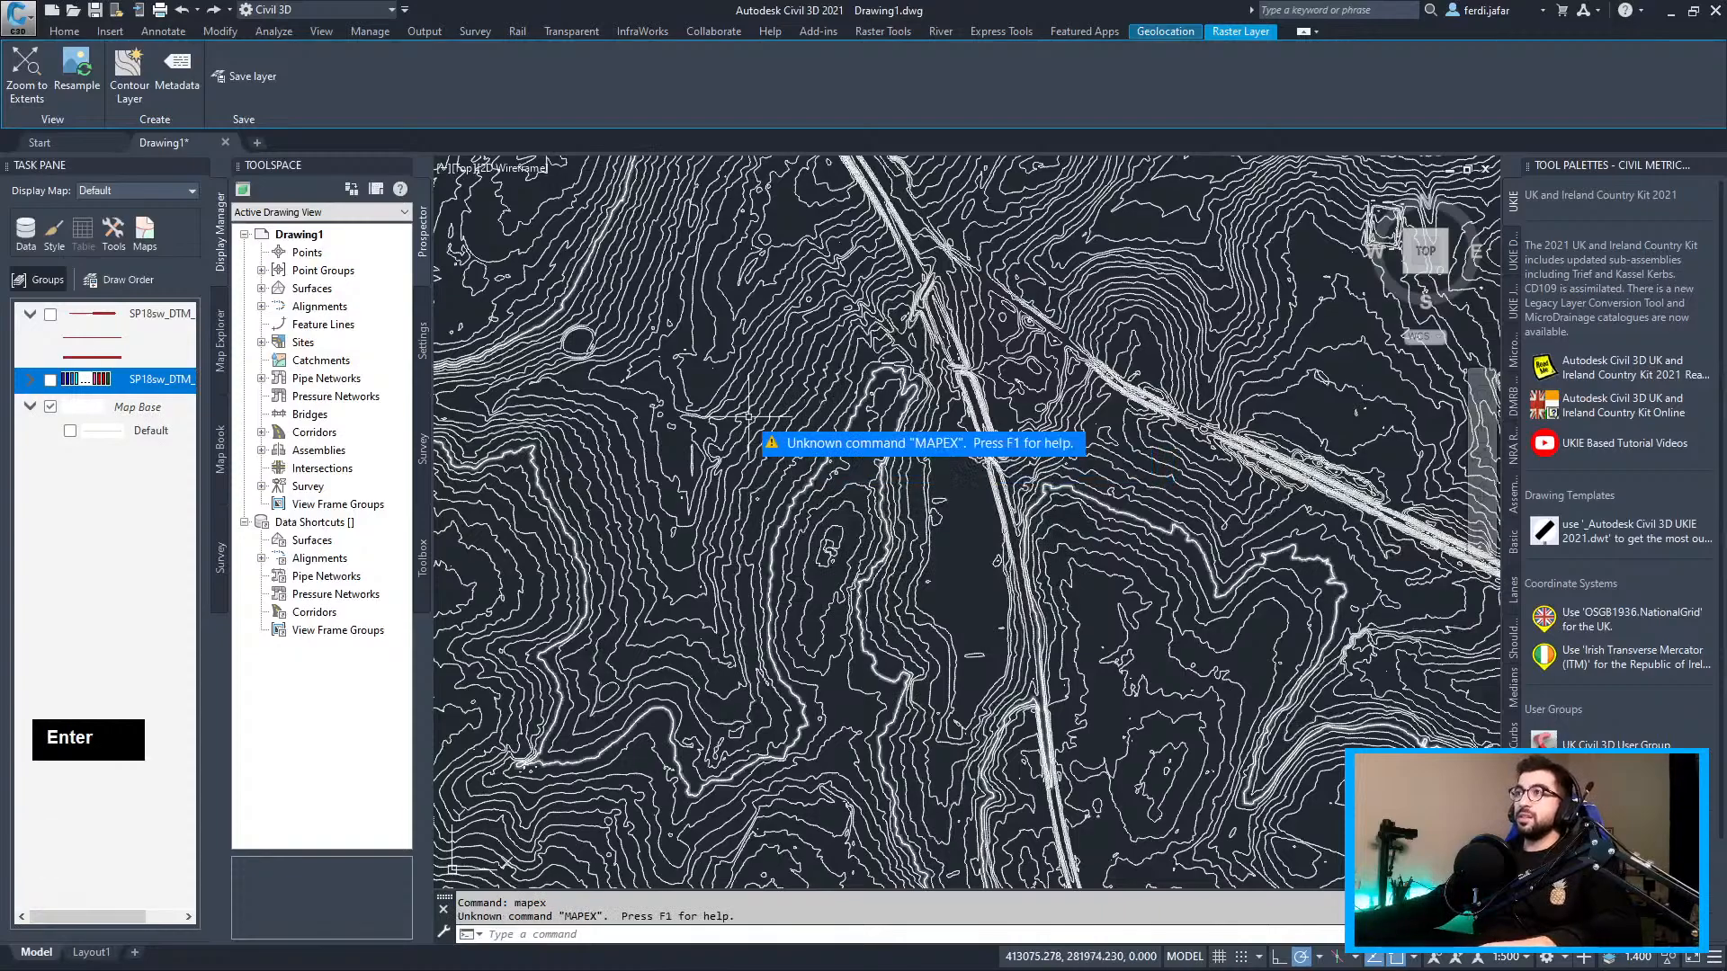
{"action": "key", "text": "Escape"}
{"action": "type", "text": "mapexport"}
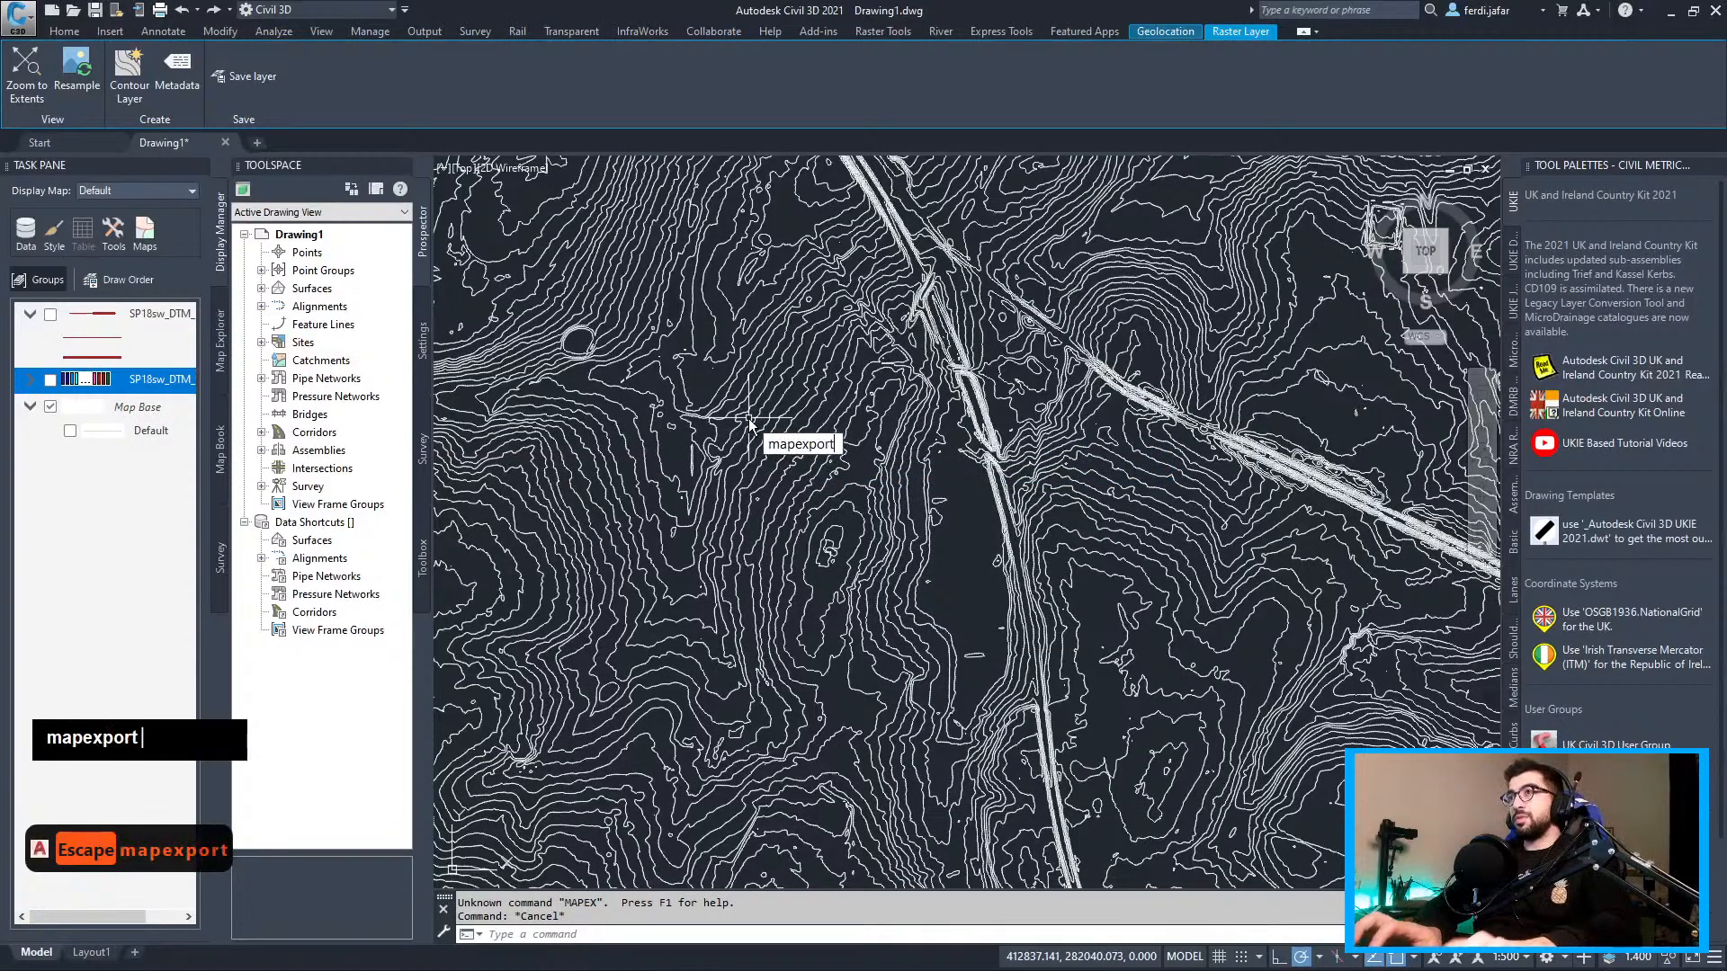
{"action": "key", "text": "Return"}
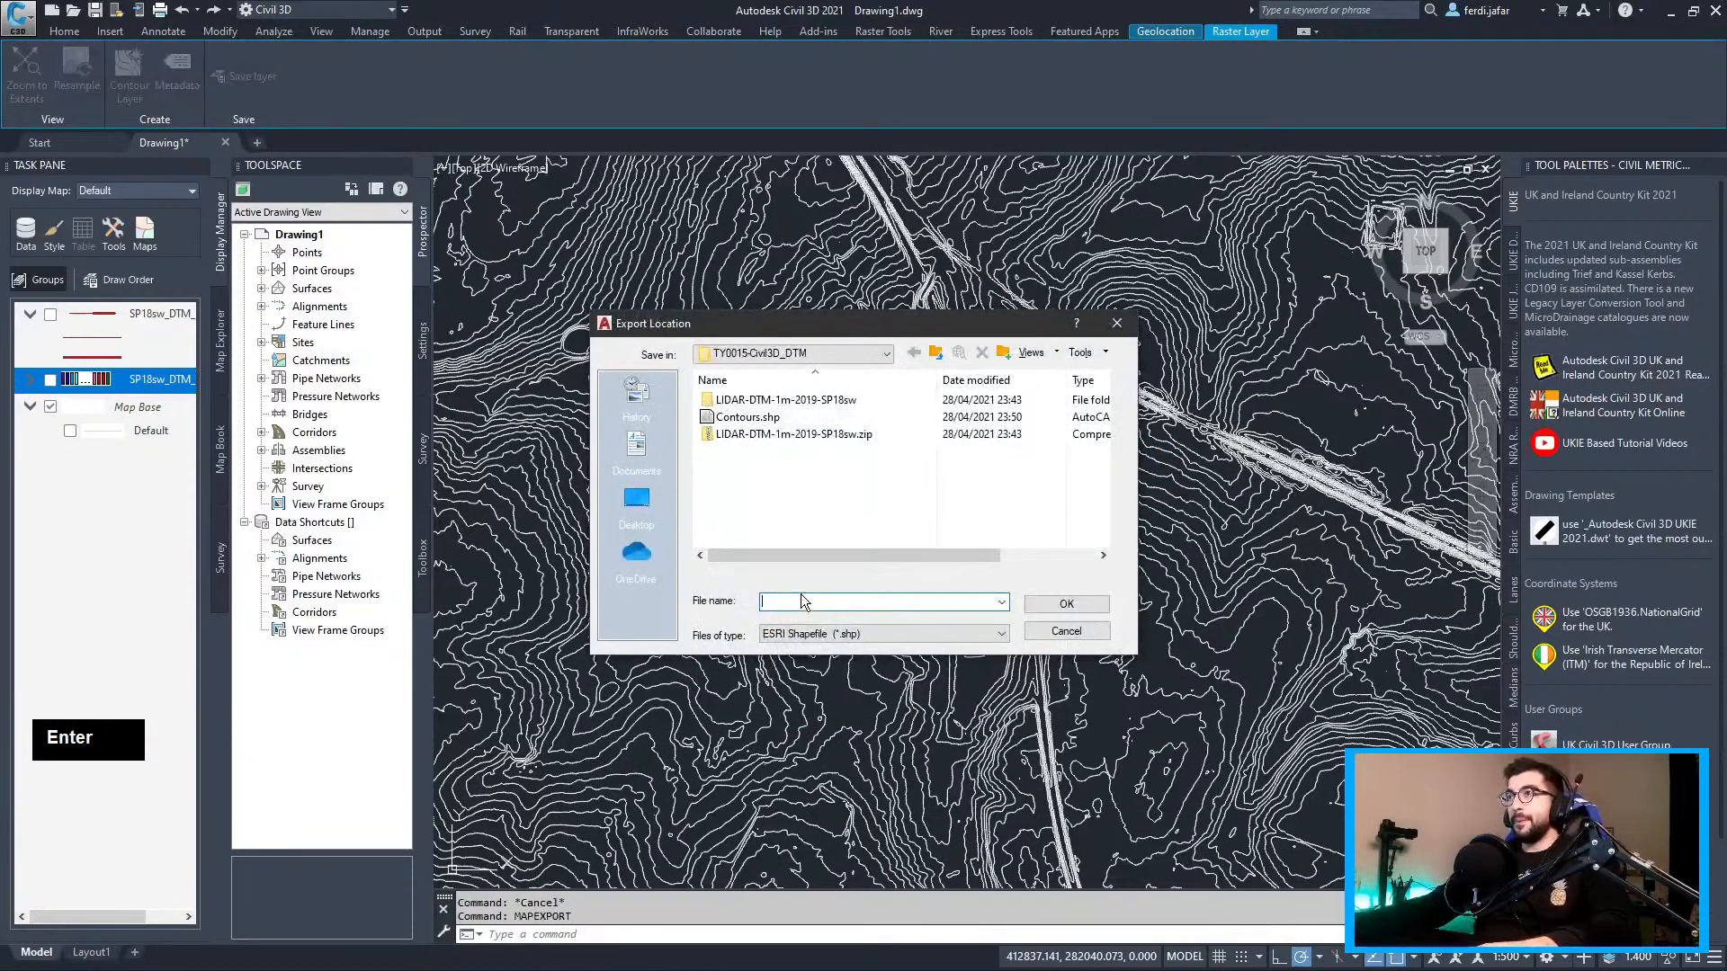
{"action": "left_click", "coordinate": [747, 416]}
{"action": "left_click", "coordinate": [1066, 603]}
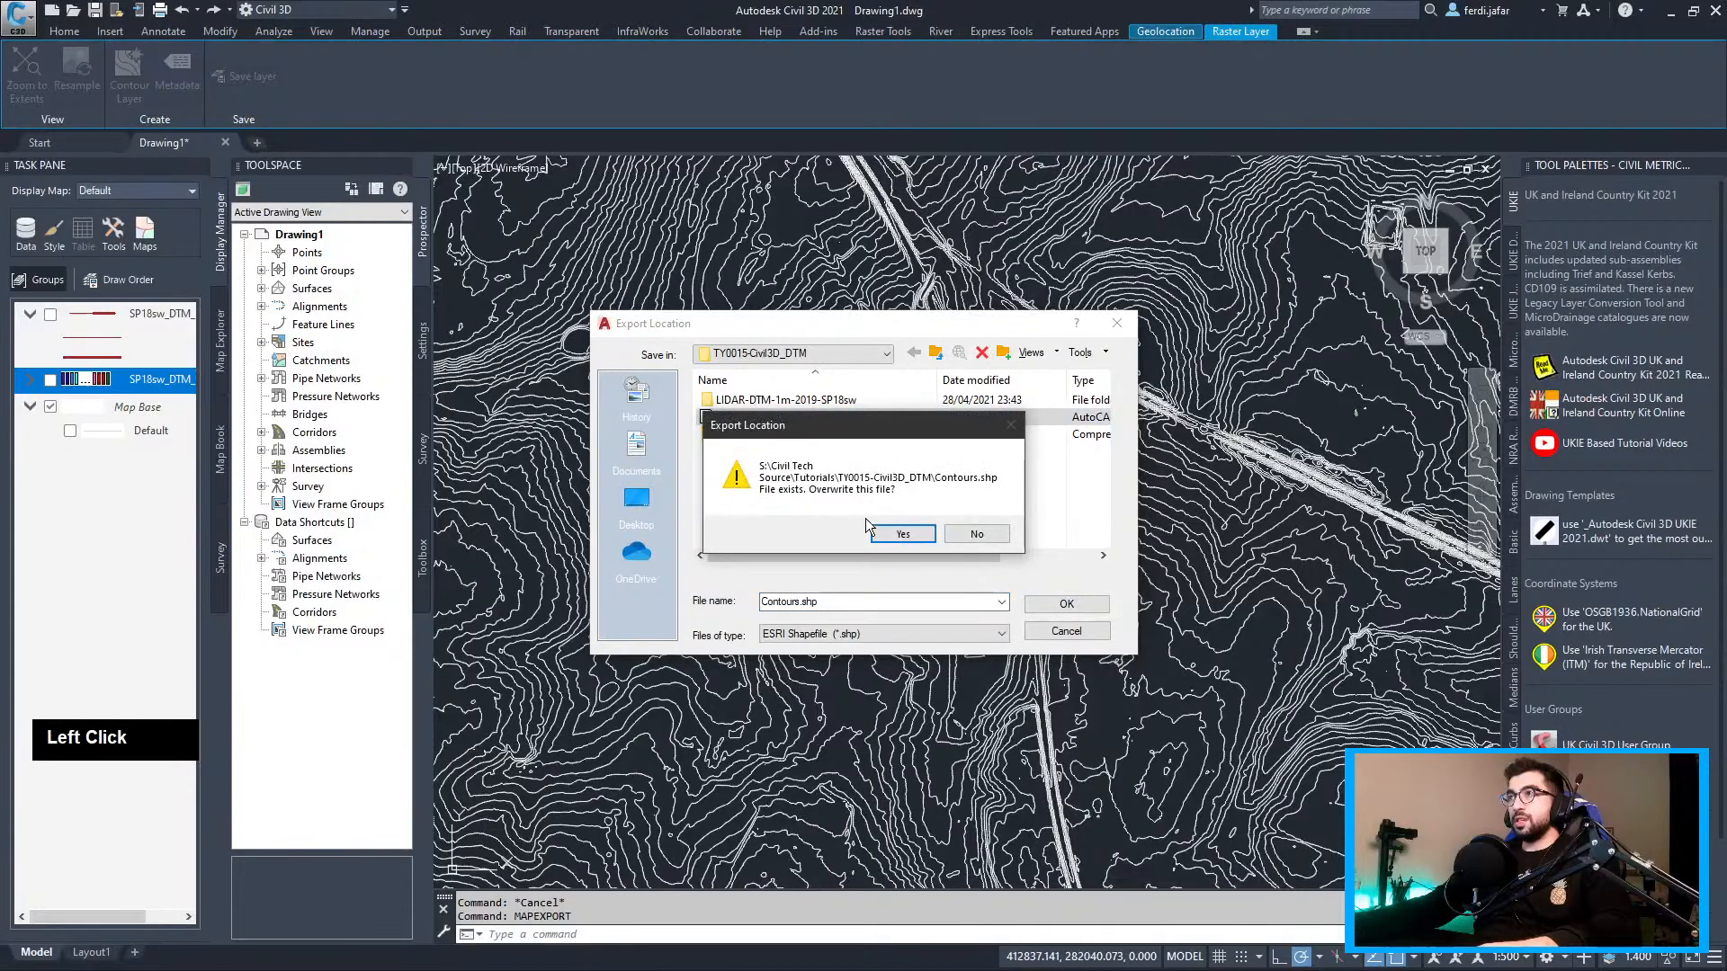
{"action": "left_click", "coordinate": [899, 532]}
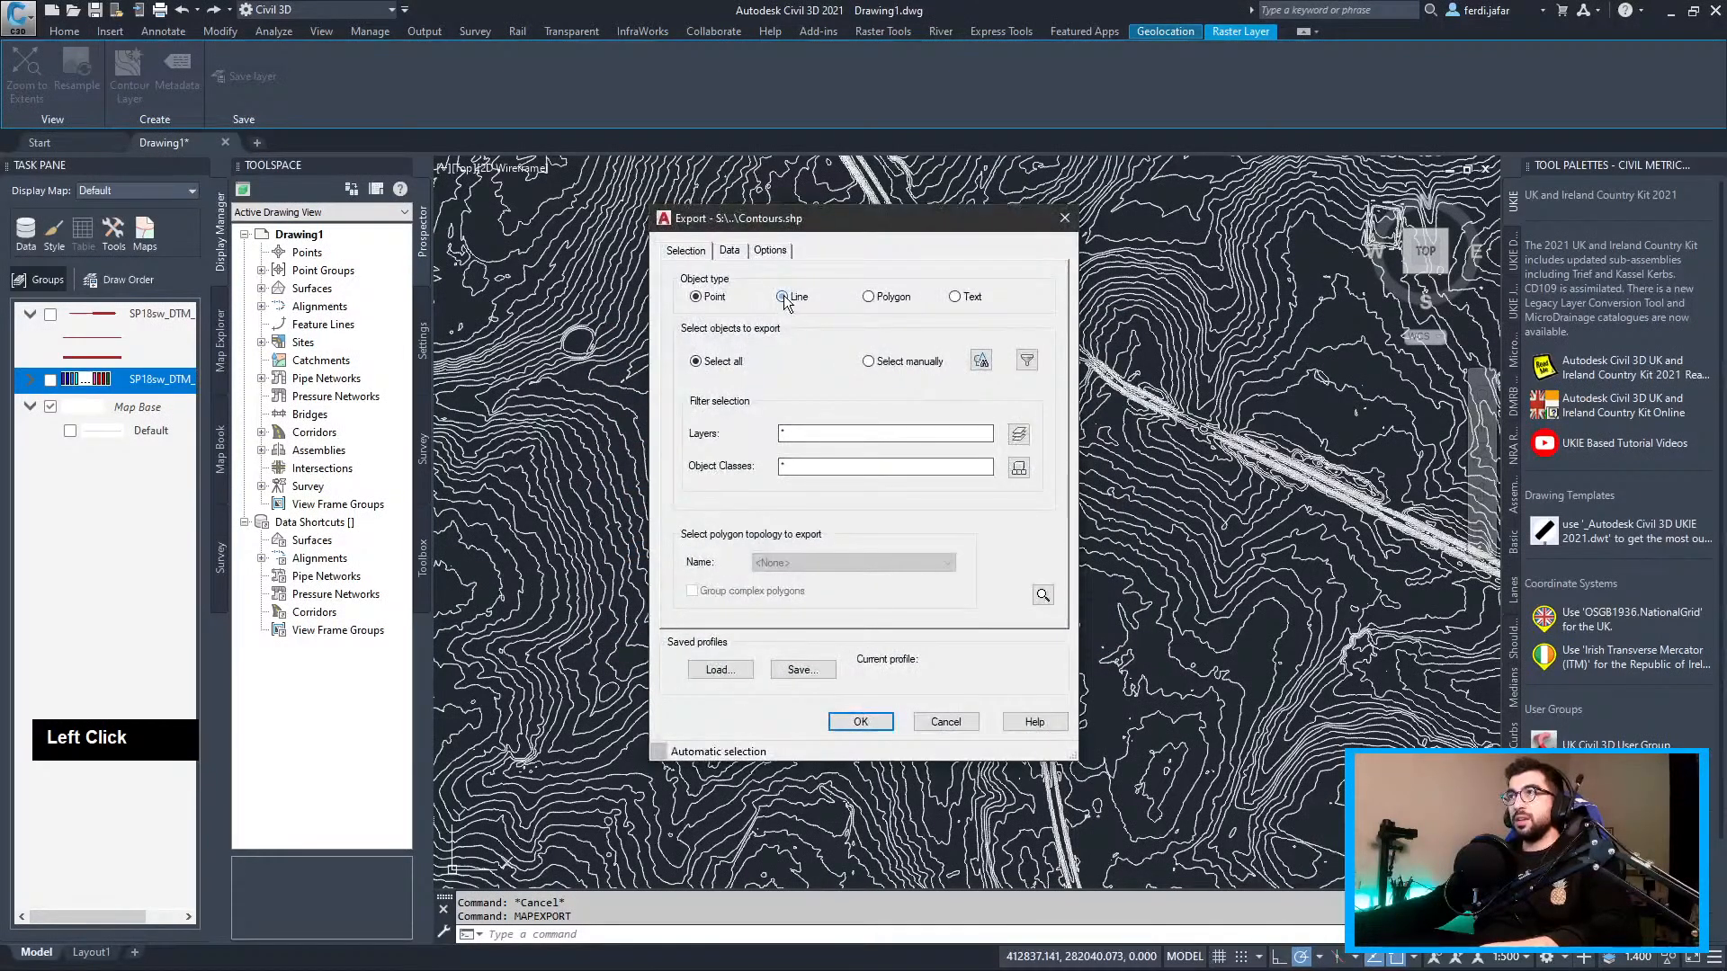
Export the 3425 contours as Line objects carrying ElevationIndex, Elevation and IsMajor
{"action": "left_click", "coordinate": [730, 252]}
{"action": "left_click", "coordinate": [774, 320]}
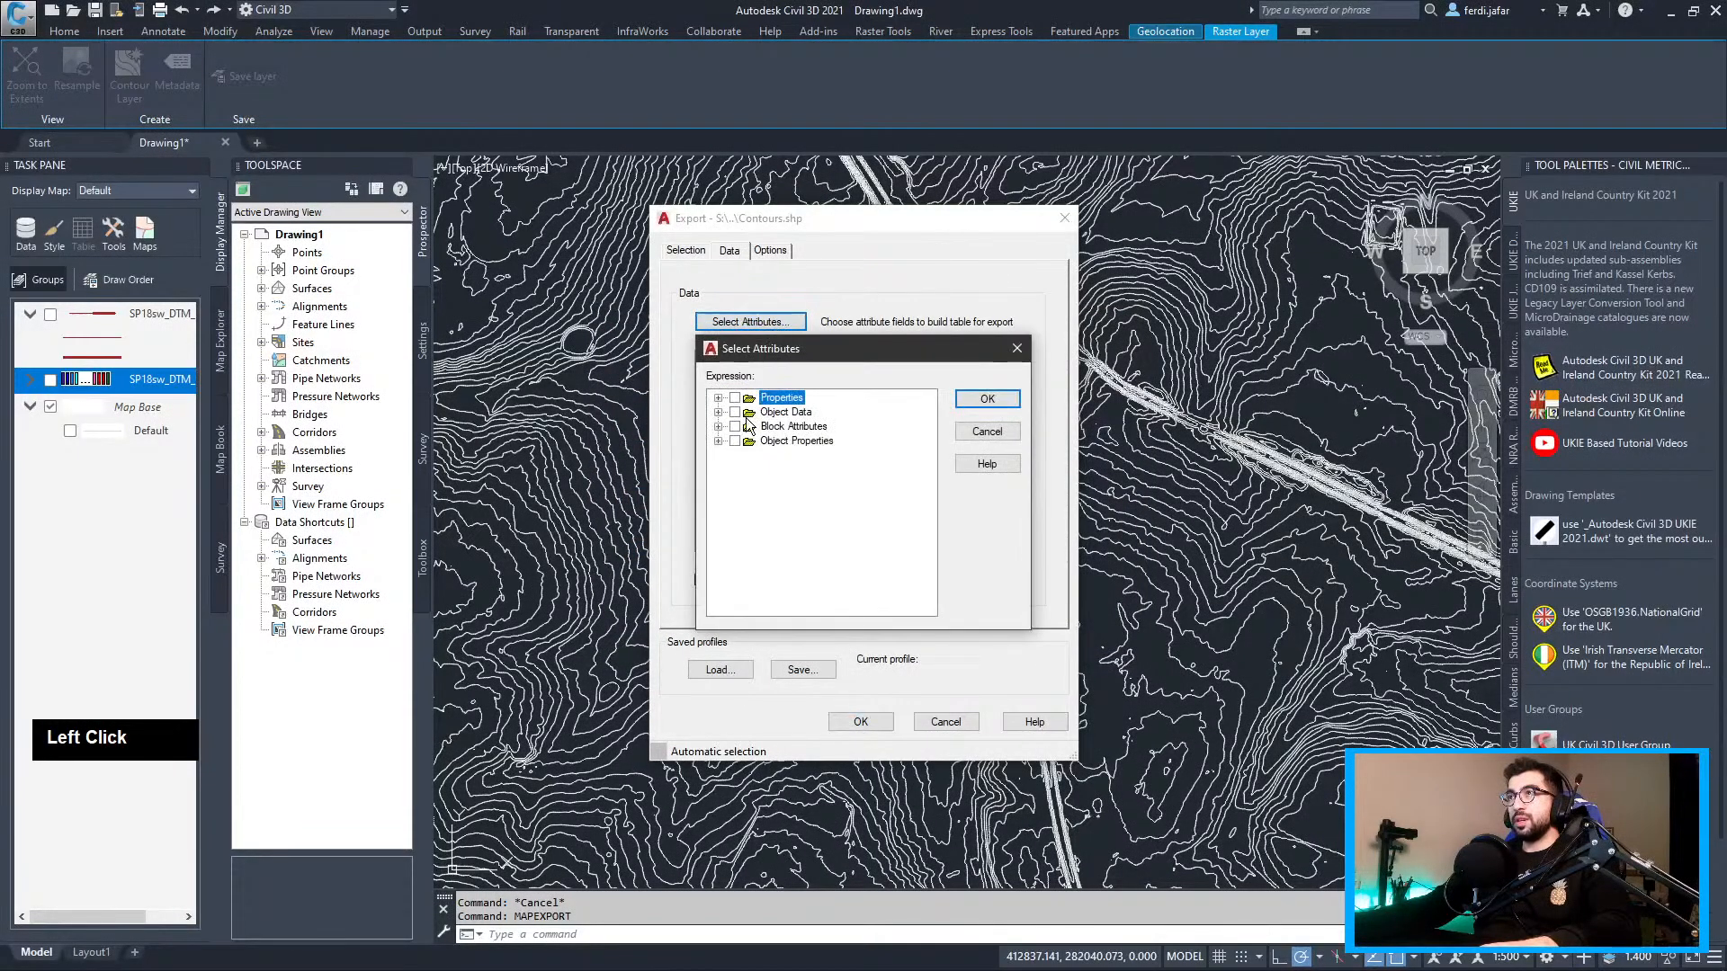
{"action": "left_click", "coordinate": [719, 412]}
{"action": "left_click", "coordinate": [736, 426]}
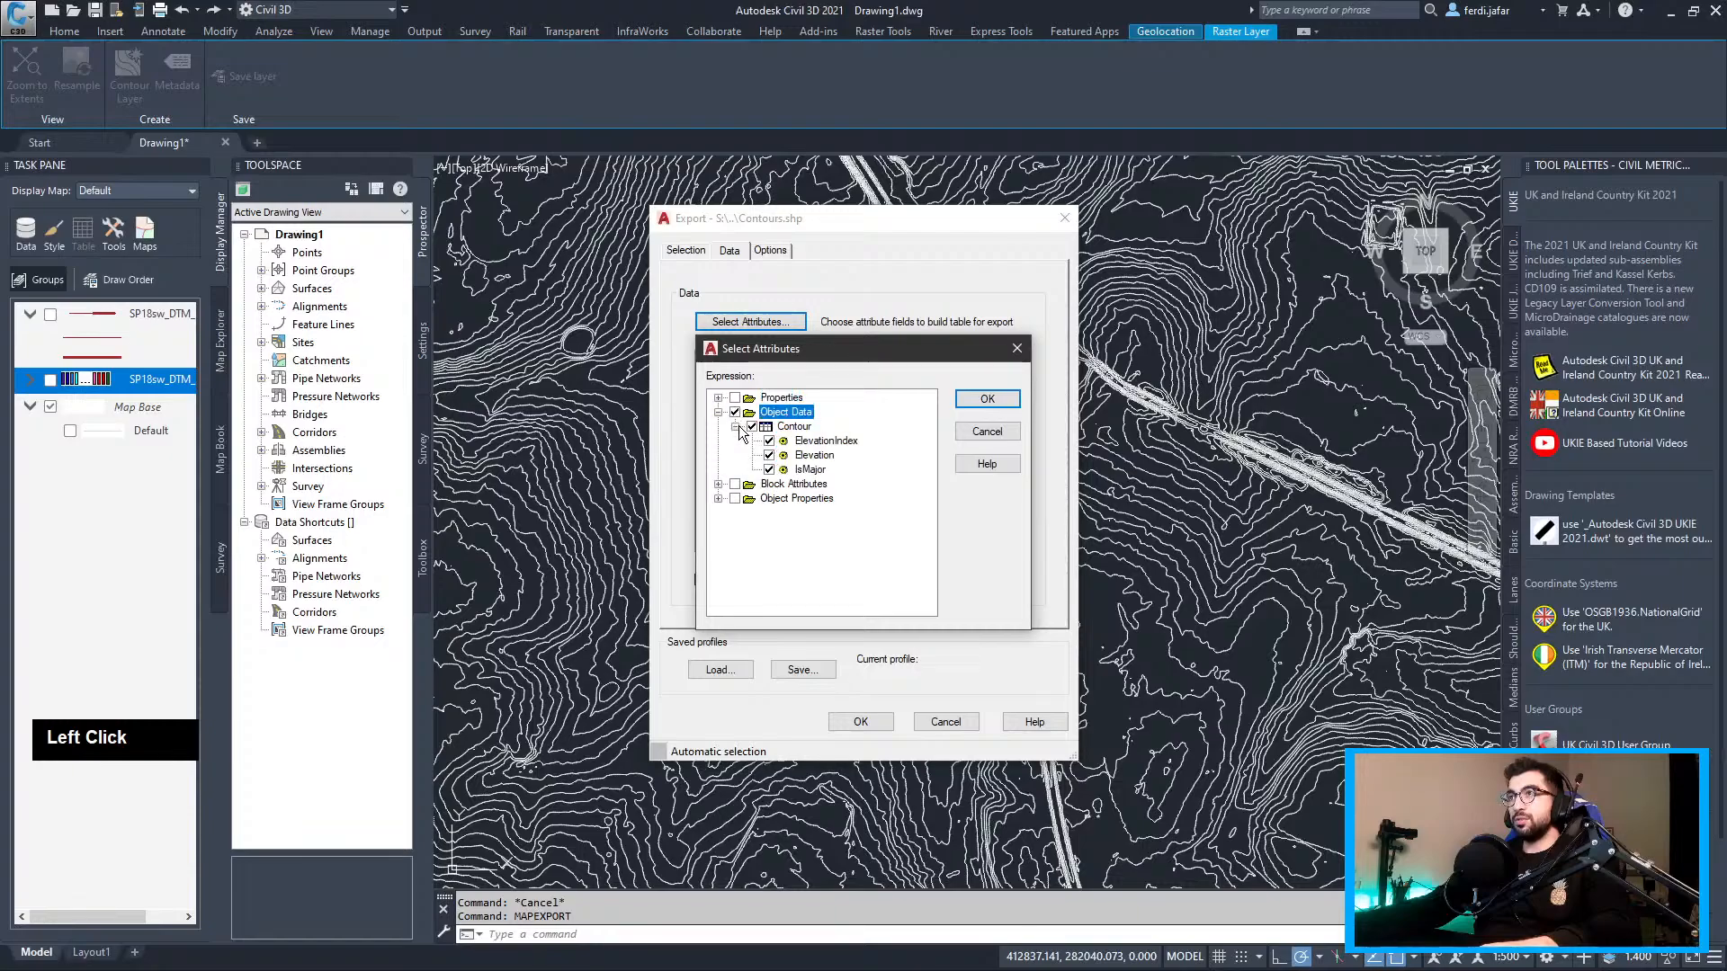
{"action": "left_click", "coordinate": [998, 401]}
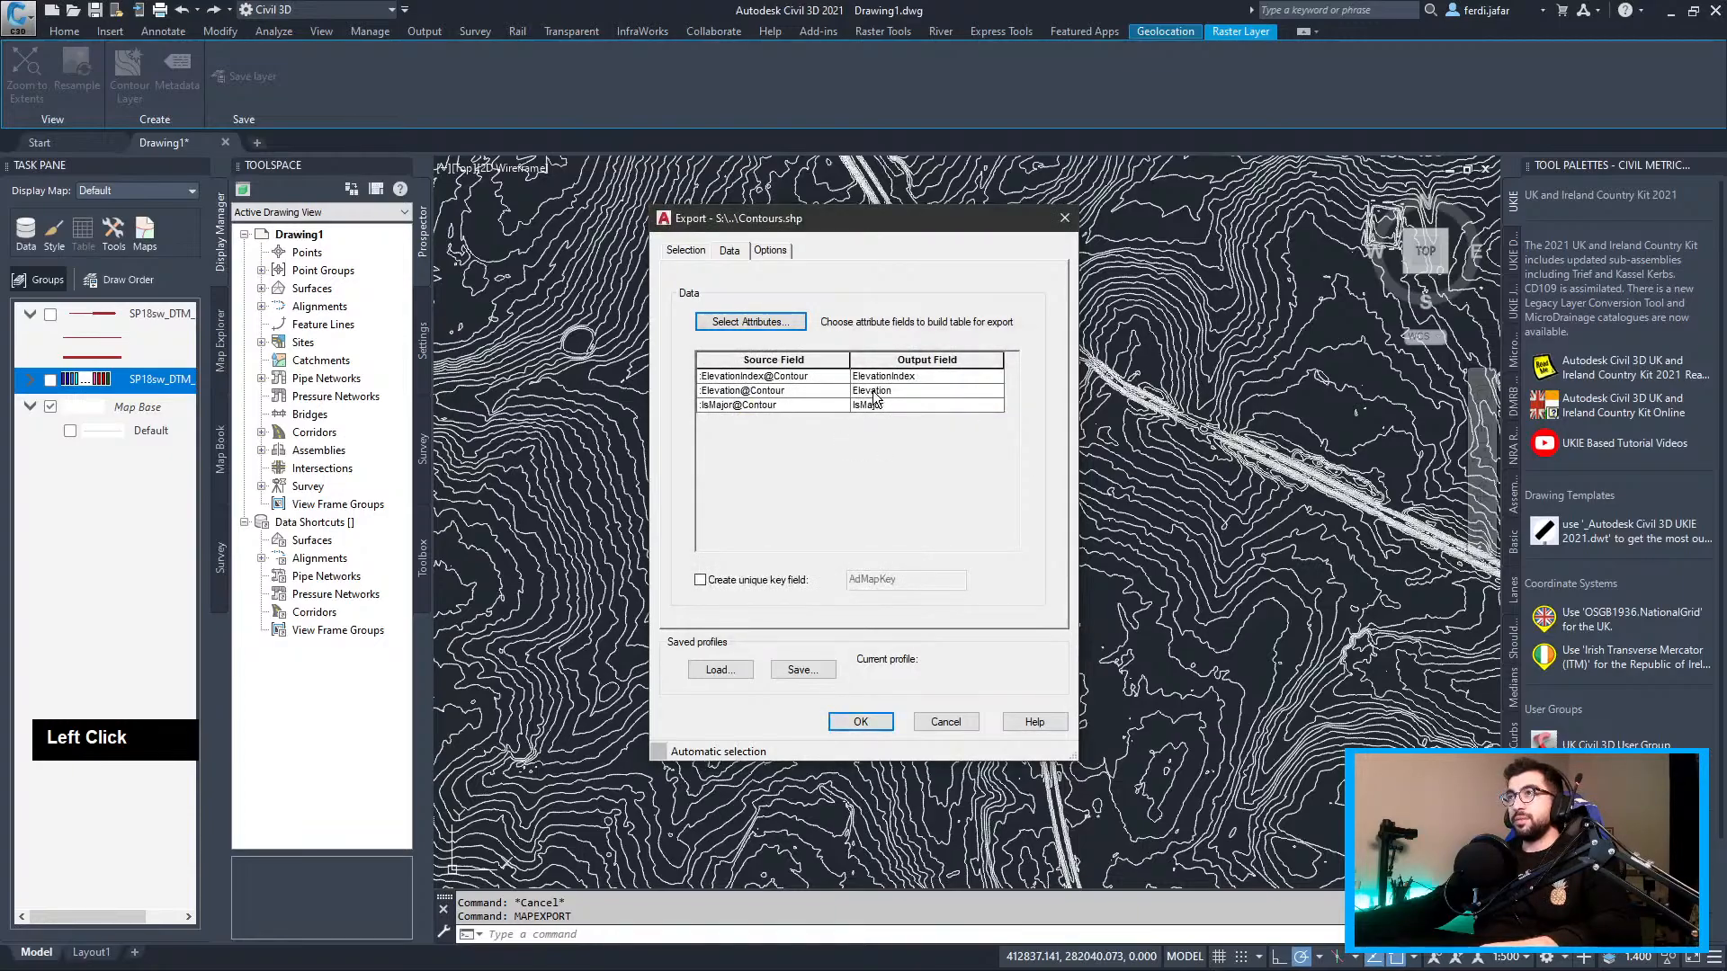
{"action": "double_click", "coordinate": [939, 390]}
{"action": "left_click", "coordinate": [792, 536]}
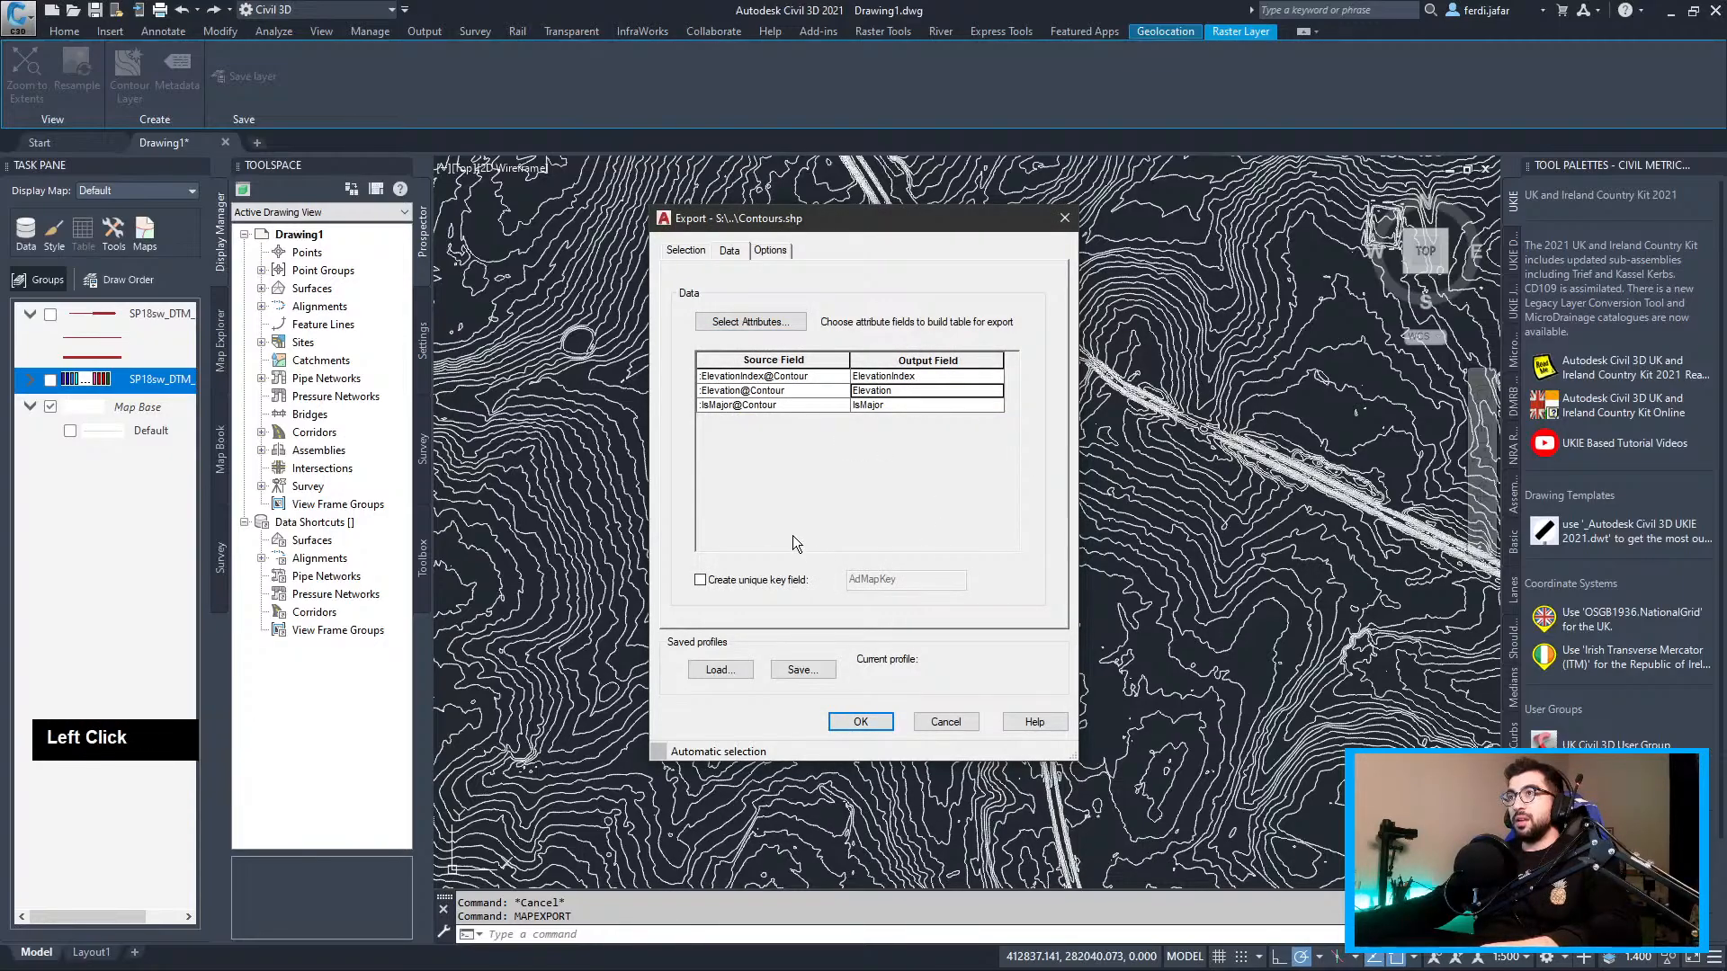
{"action": "left_click", "coordinate": [769, 250]}
{"action": "double_click", "coordinate": [688, 251]}
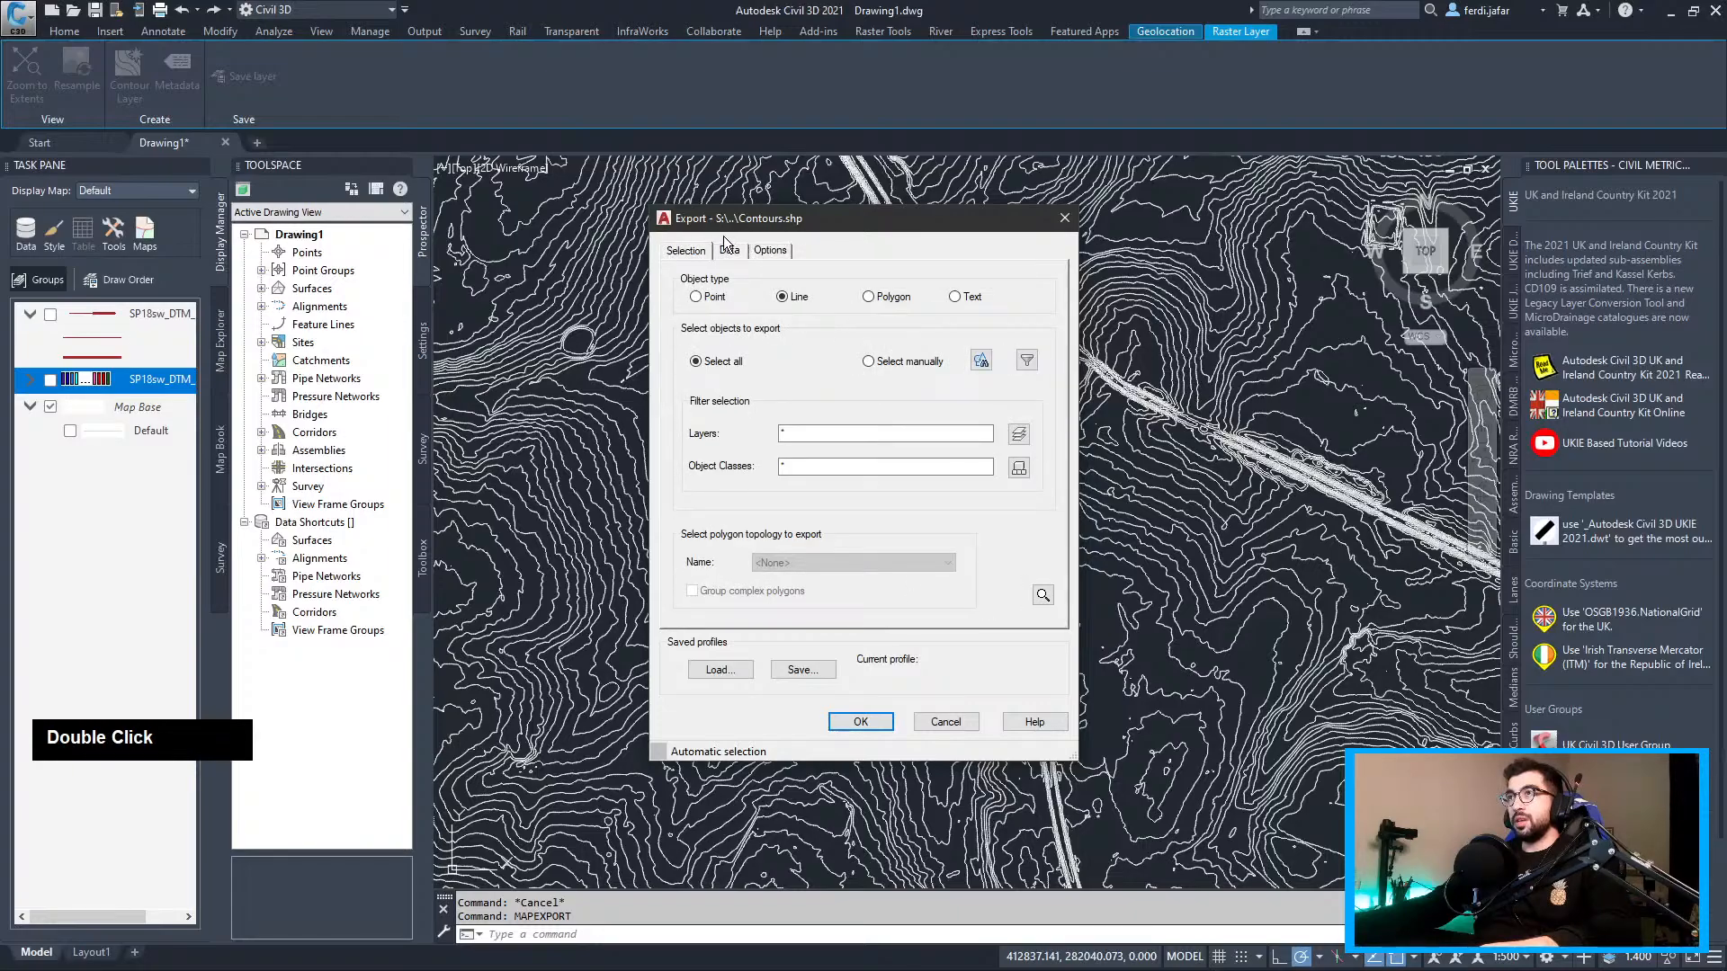
{"action": "left_click", "coordinate": [851, 722]}
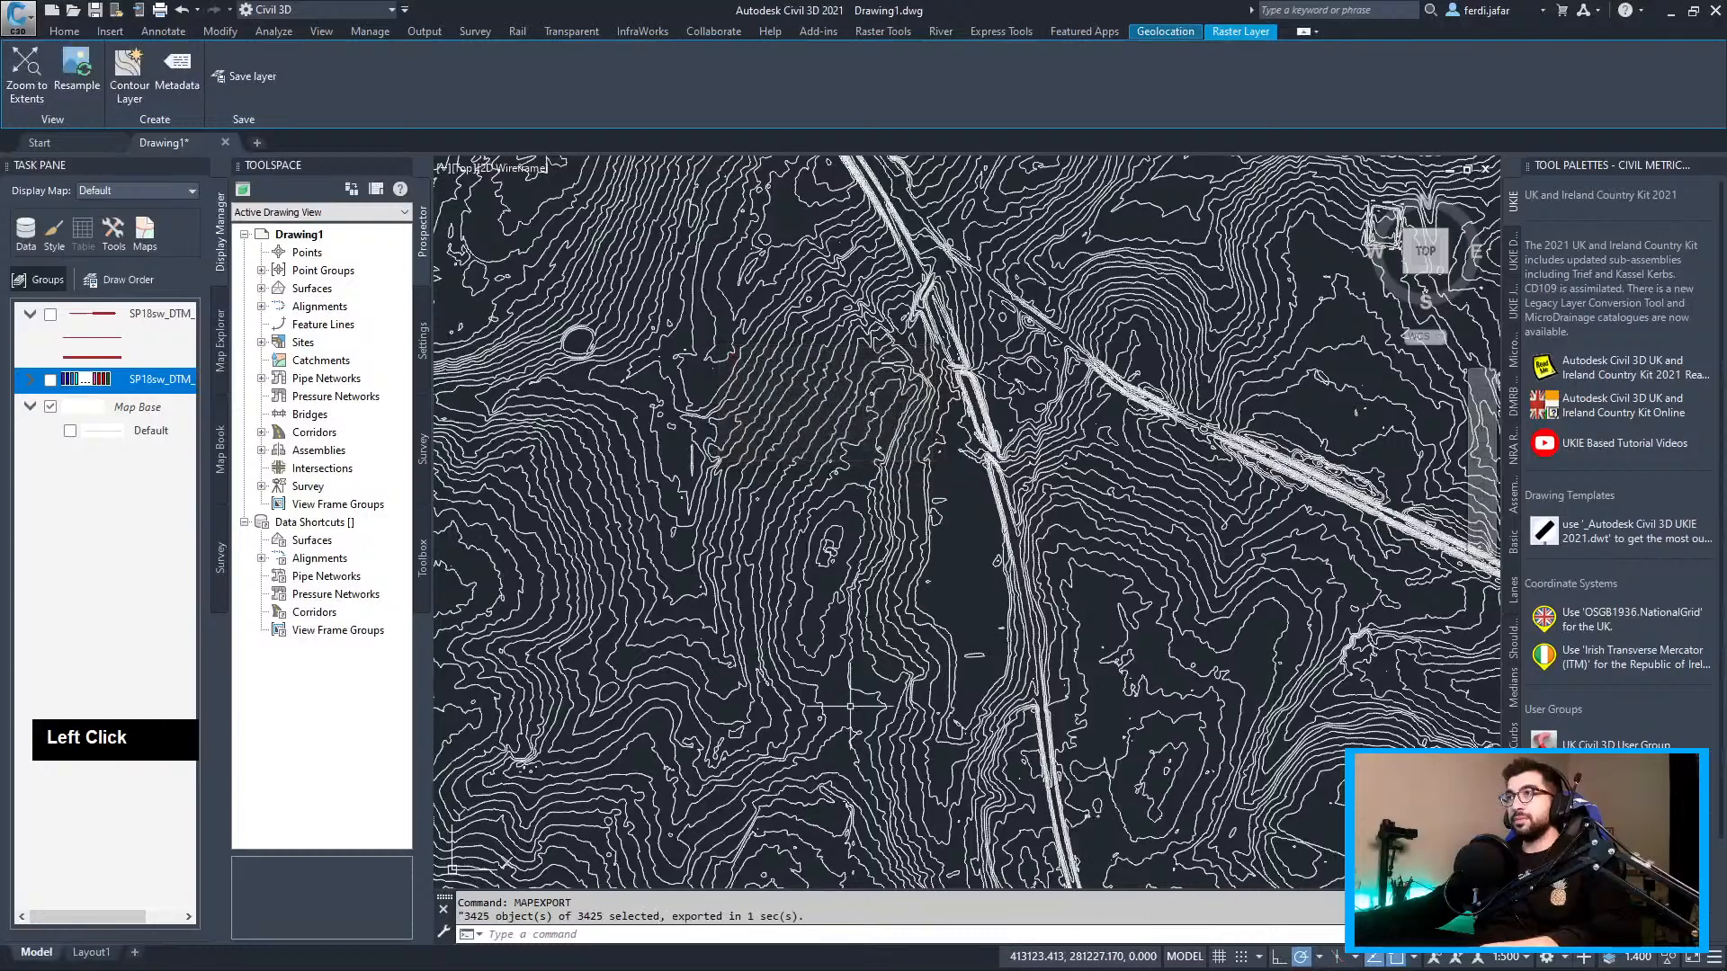
Window-select all the exported contour lines and delete them, leaving the drawing empty
{"action": "scroll", "coordinate": [849, 537], "scroll_direction": "down", "scroll_amount": 4}
{"action": "mouse_move", "coordinate": [982, 488]}
{"action": "middle_mouse_down"}
{"action": "mouse_move", "coordinate": [1082, 529]}
{"action": "mouse_move", "coordinate": [1057, 574]}
{"action": "middle_mouse_up"}
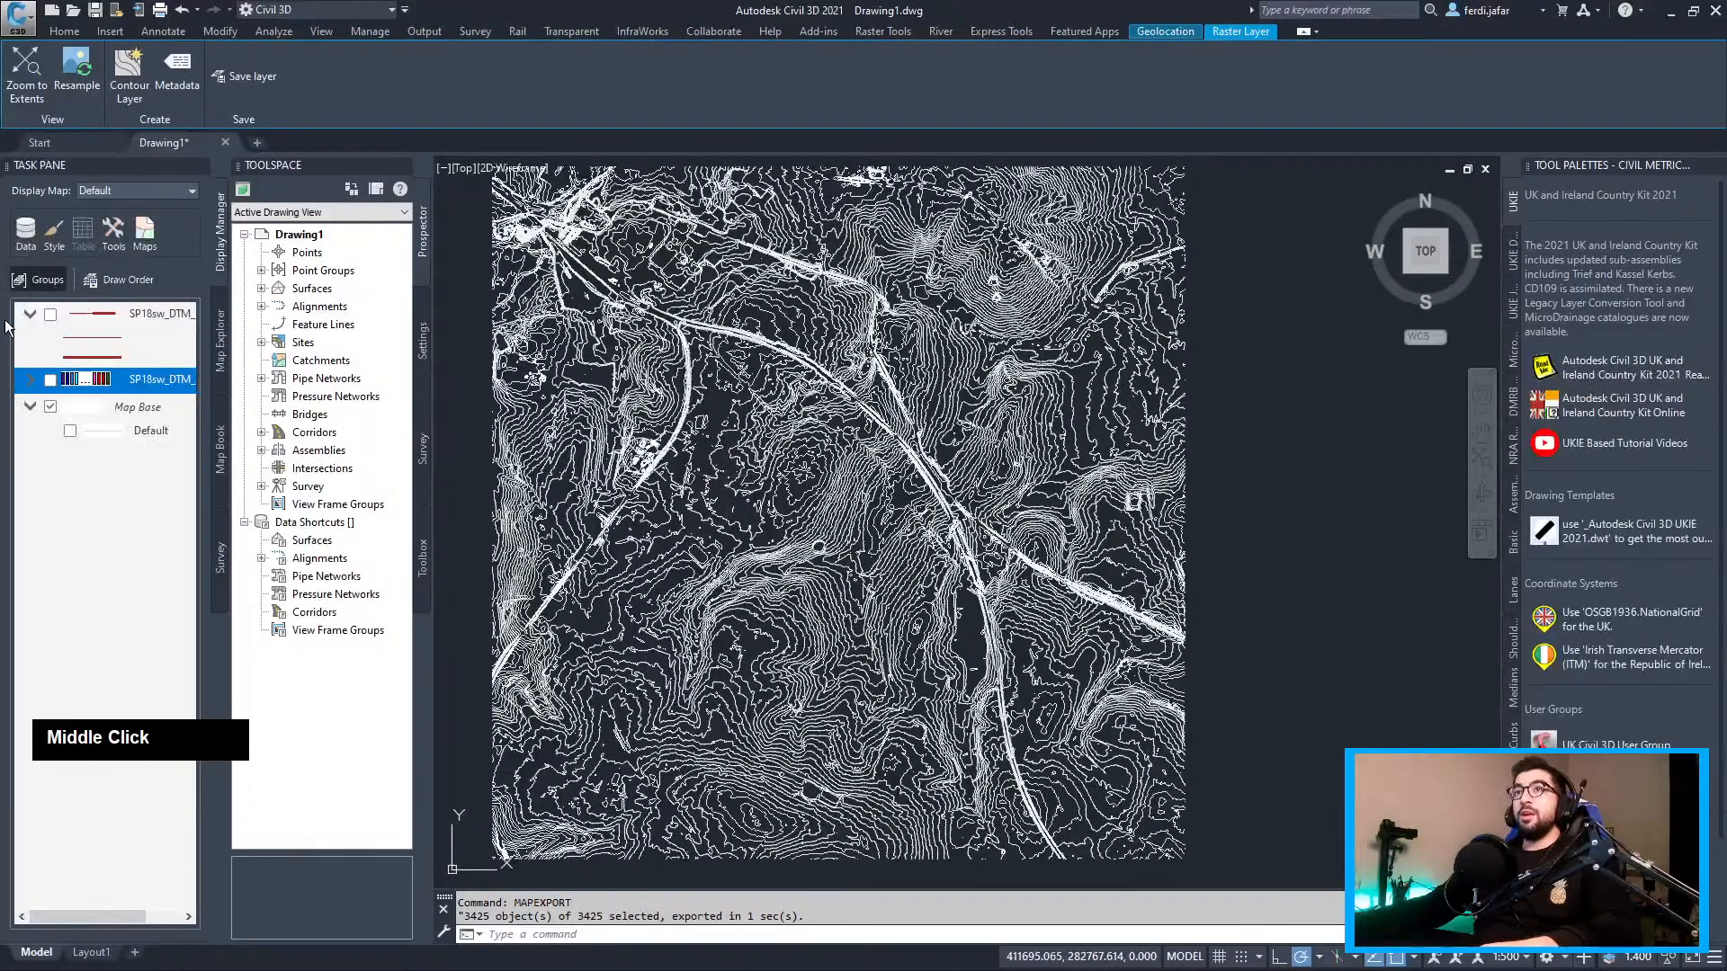
{"action": "scroll", "coordinate": [843, 366], "scroll_direction": "down", "scroll_amount": 2}
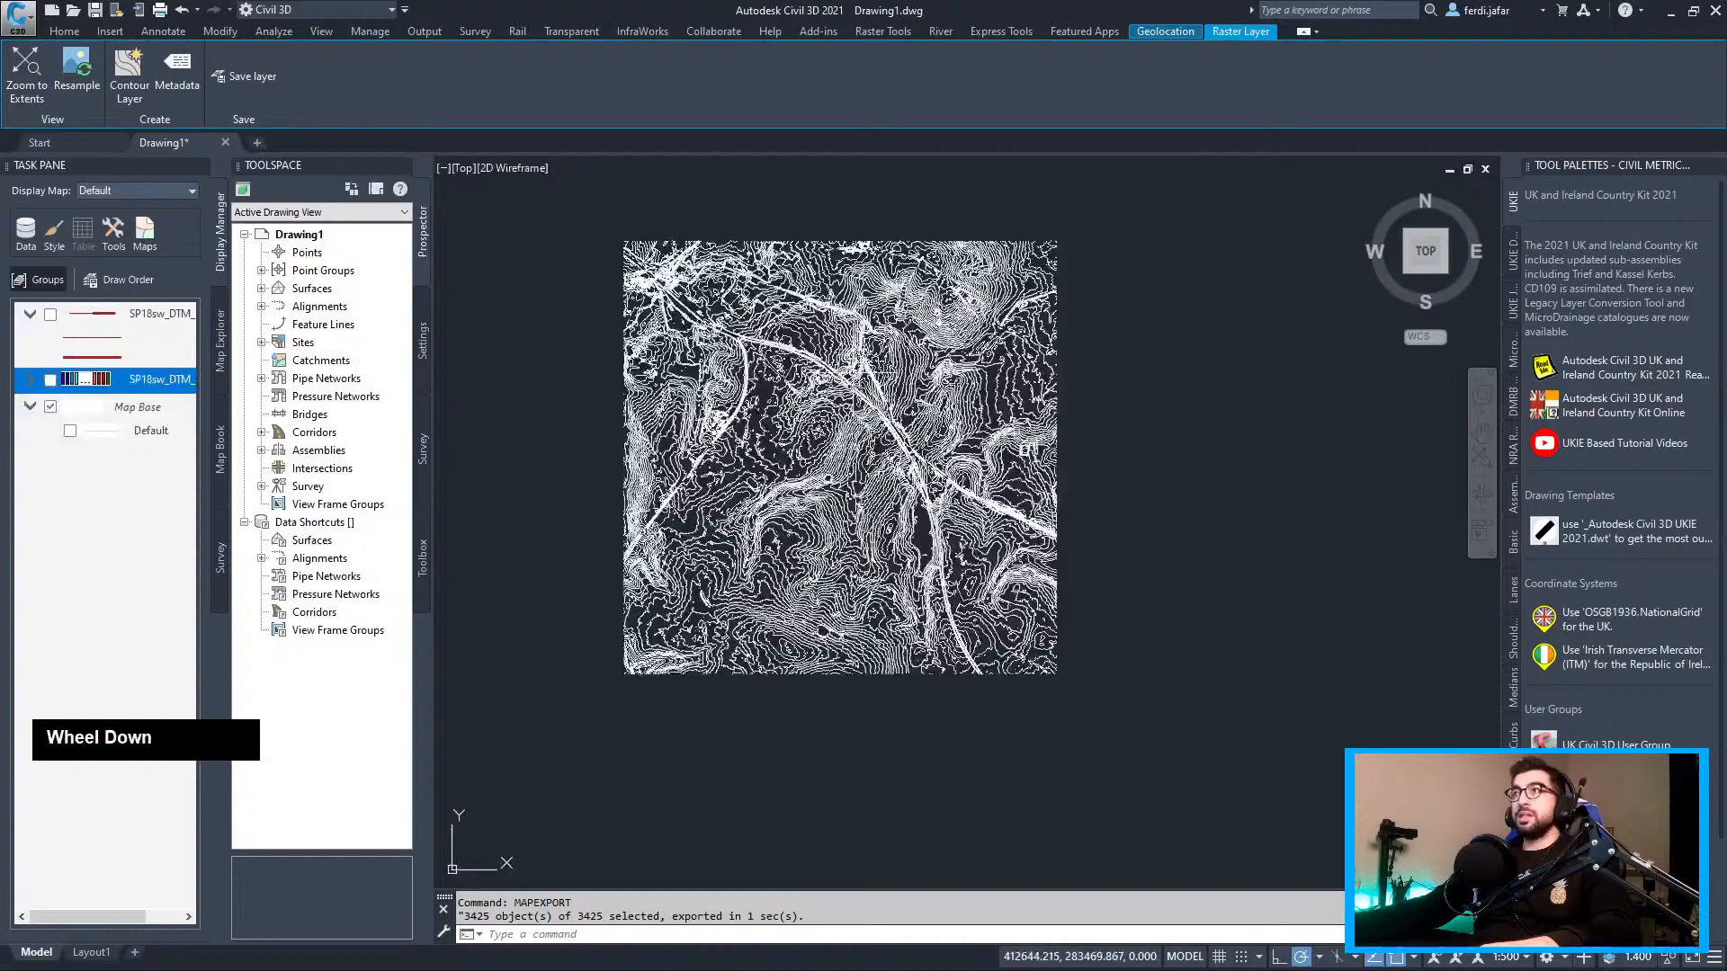
{"action": "left_click", "coordinate": [1099, 230]}
{"action": "left_click", "coordinate": [565, 745]}
{"action": "key", "text": "Delete"}
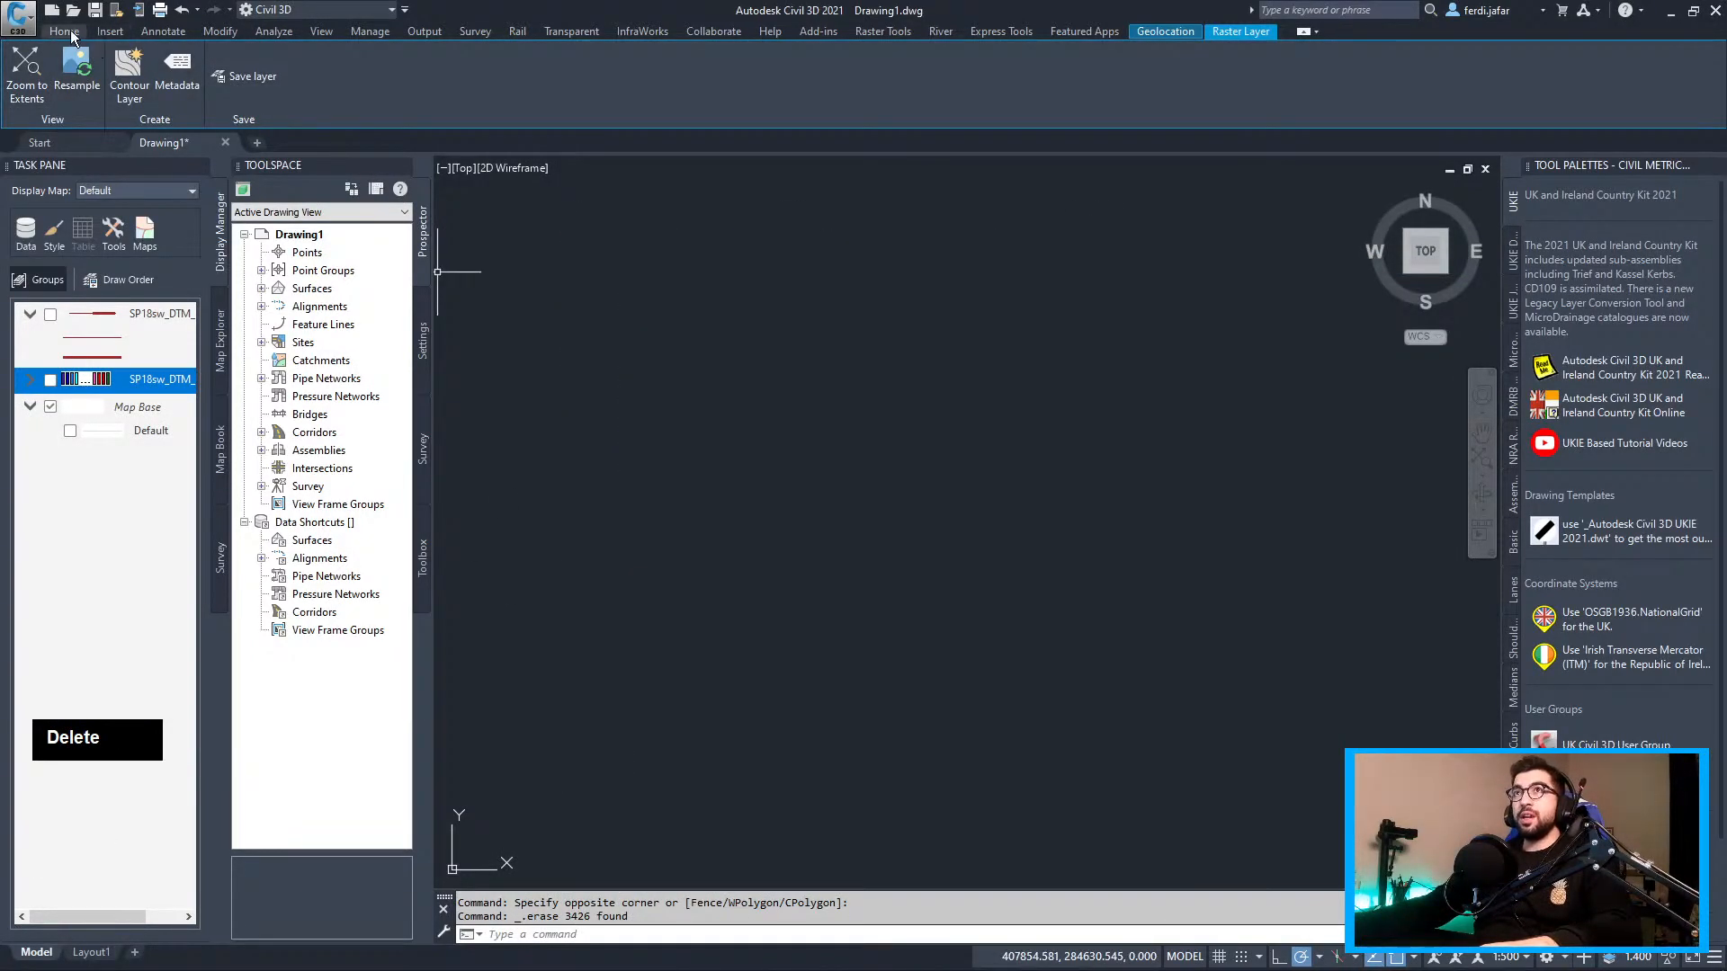
{"action": "left_click", "coordinate": [68, 31]}
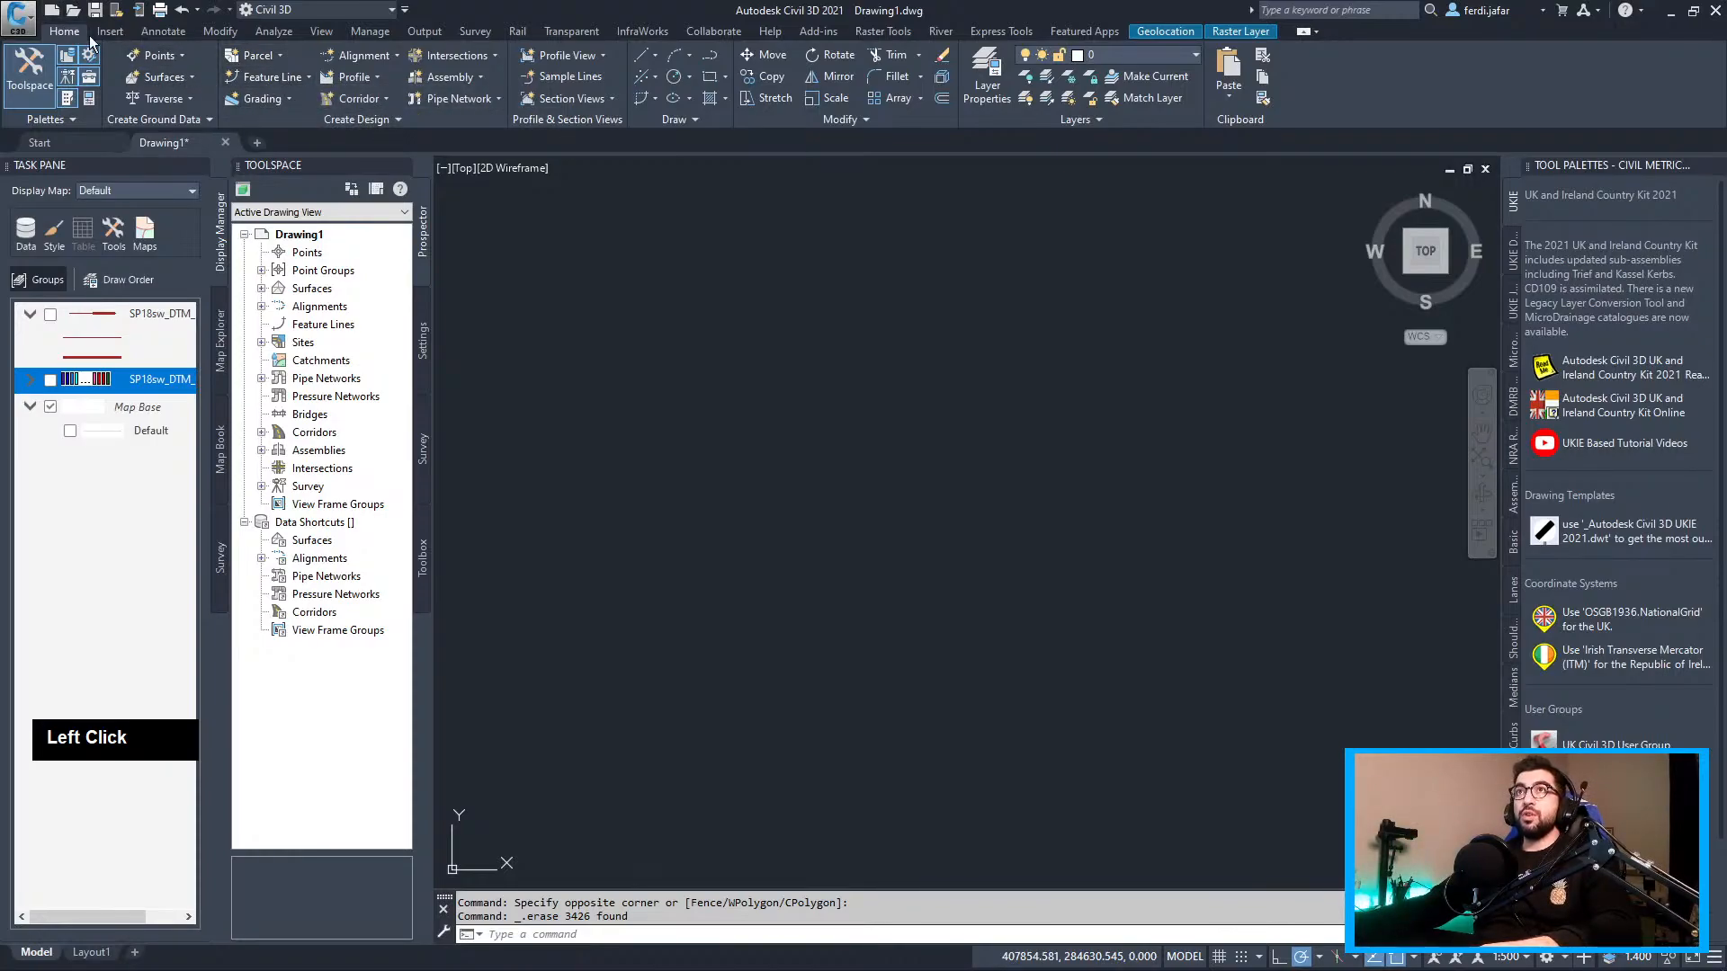
Start a surface from GIS data and select its default name for replacement
{"action": "left_click", "coordinate": [162, 77]}
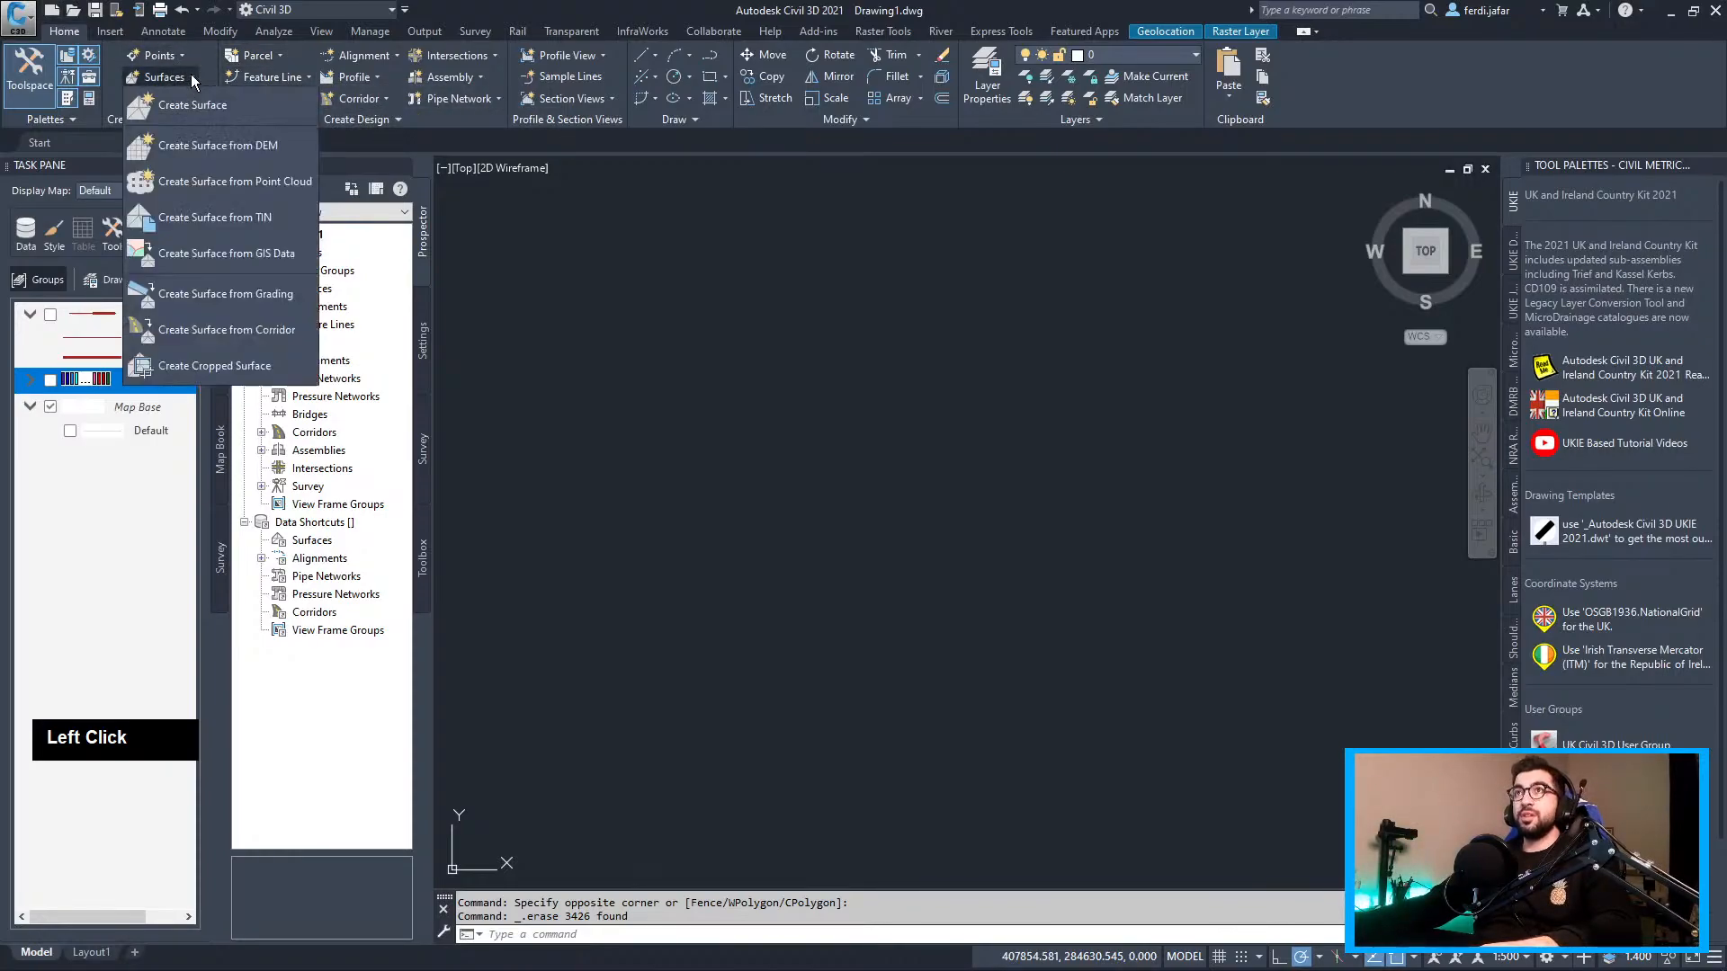
{"action": "left_click", "coordinate": [240, 253]}
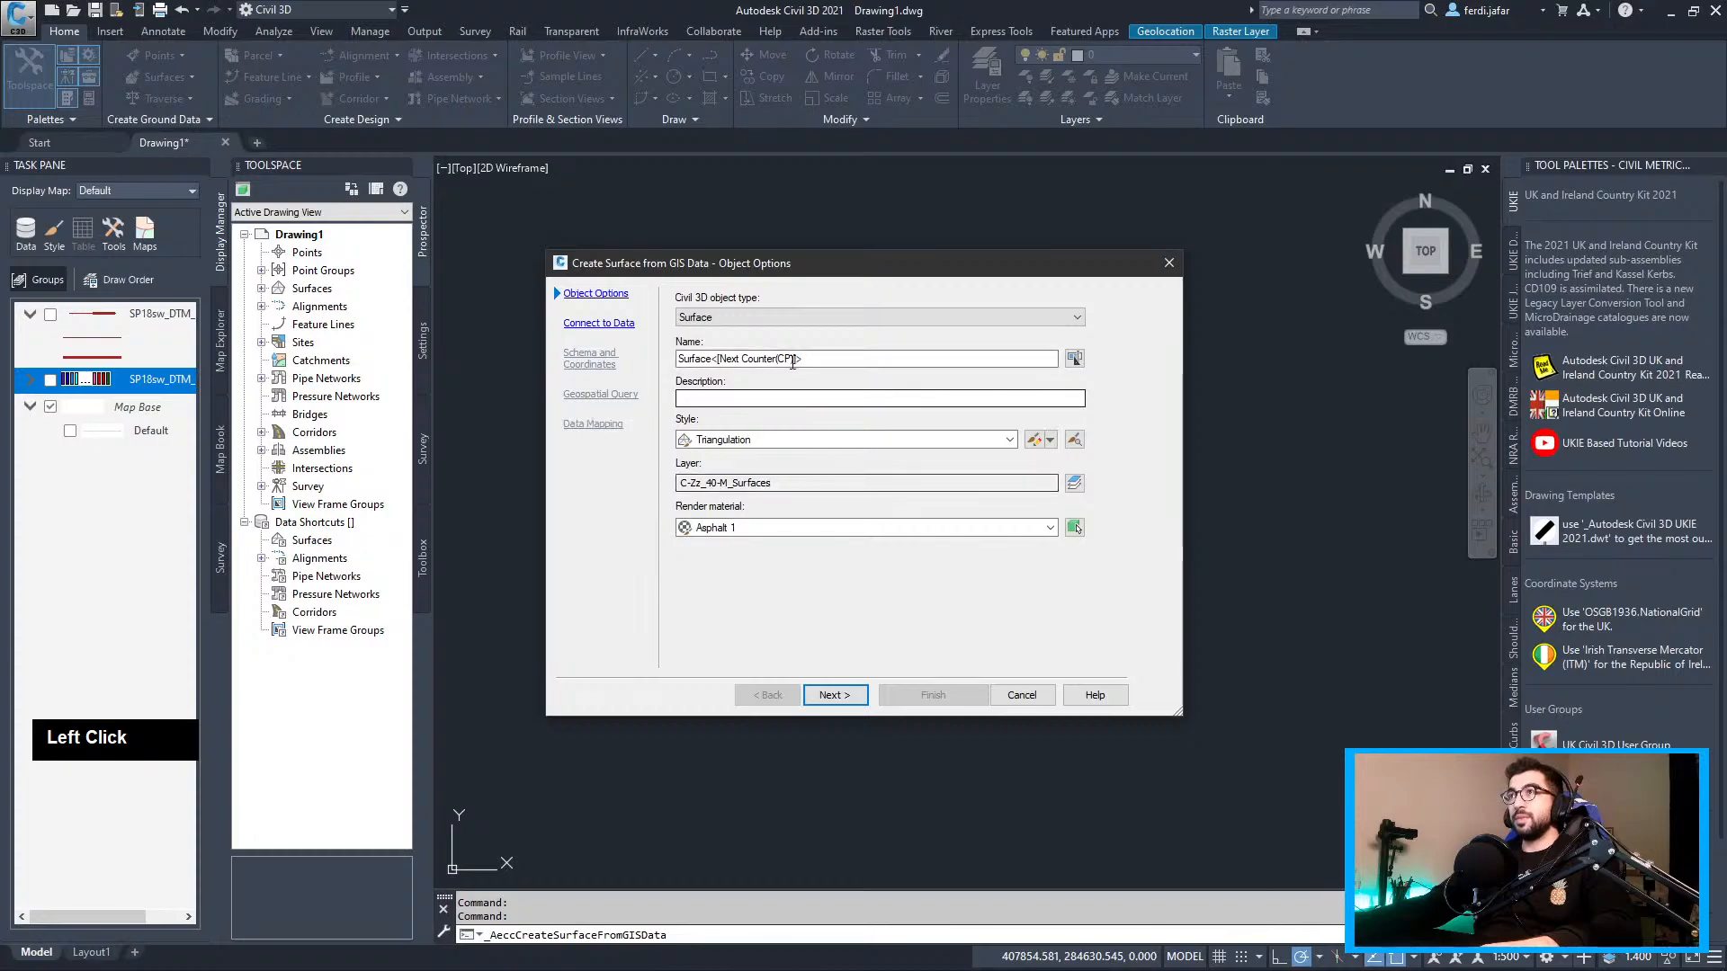
{"action": "left_click", "coordinate": [792, 360]}
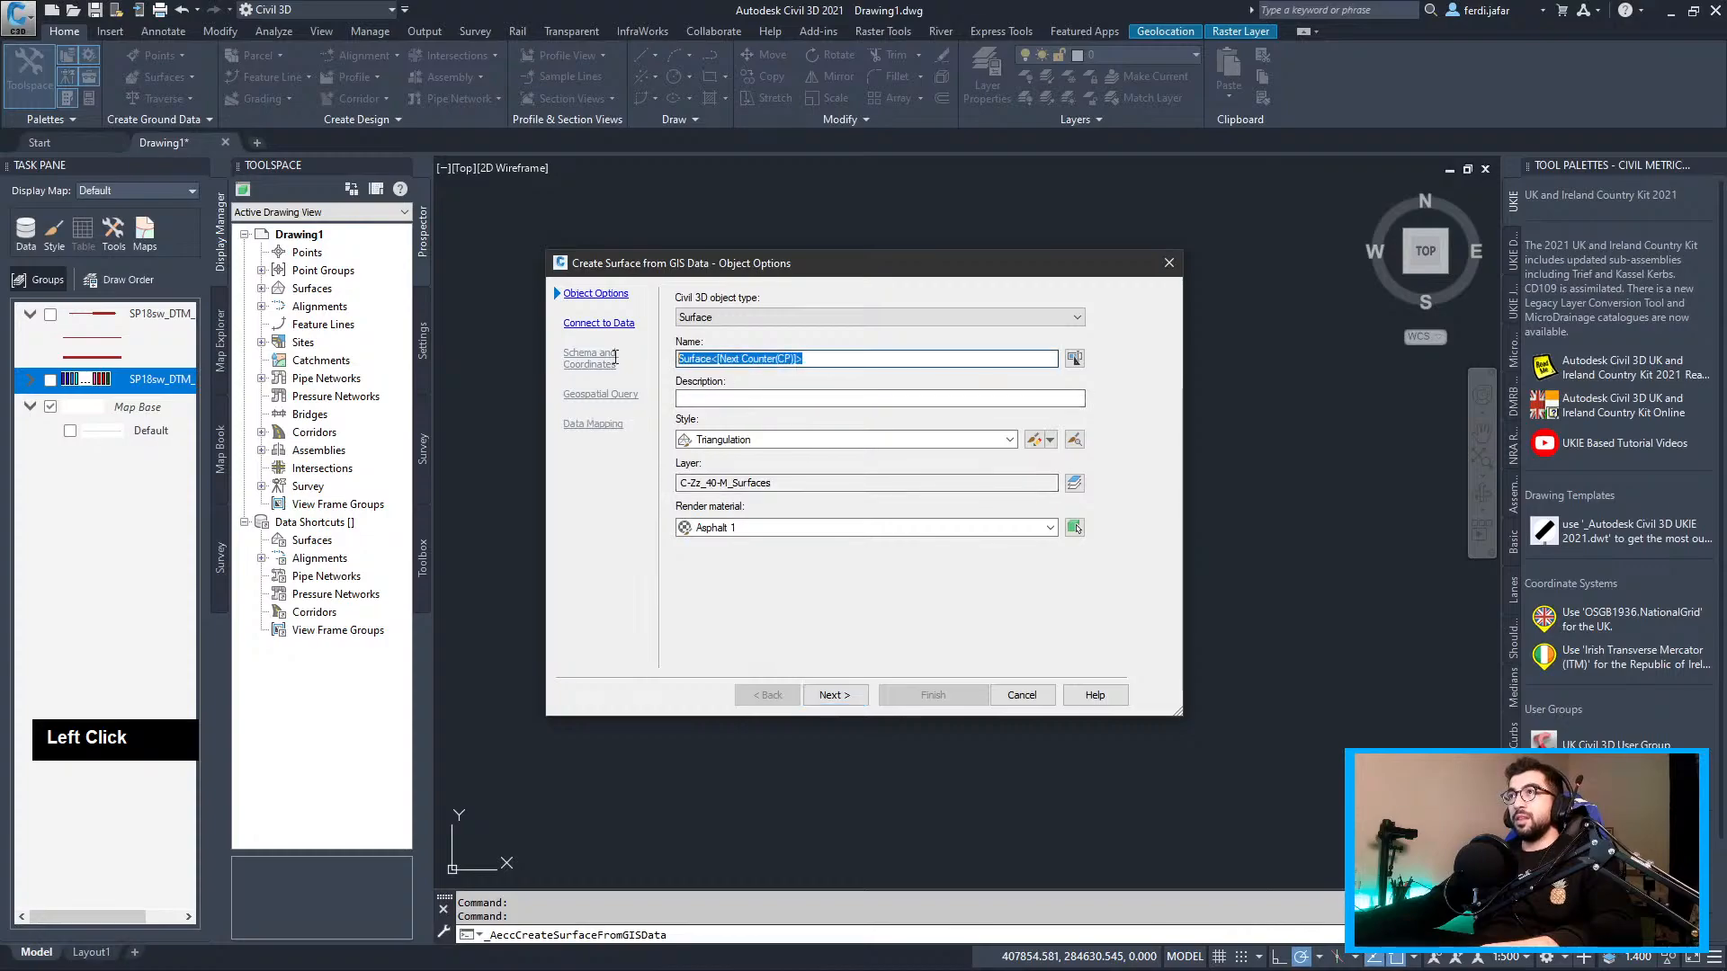
{"action": "left_click", "coordinate": [567, 360]}
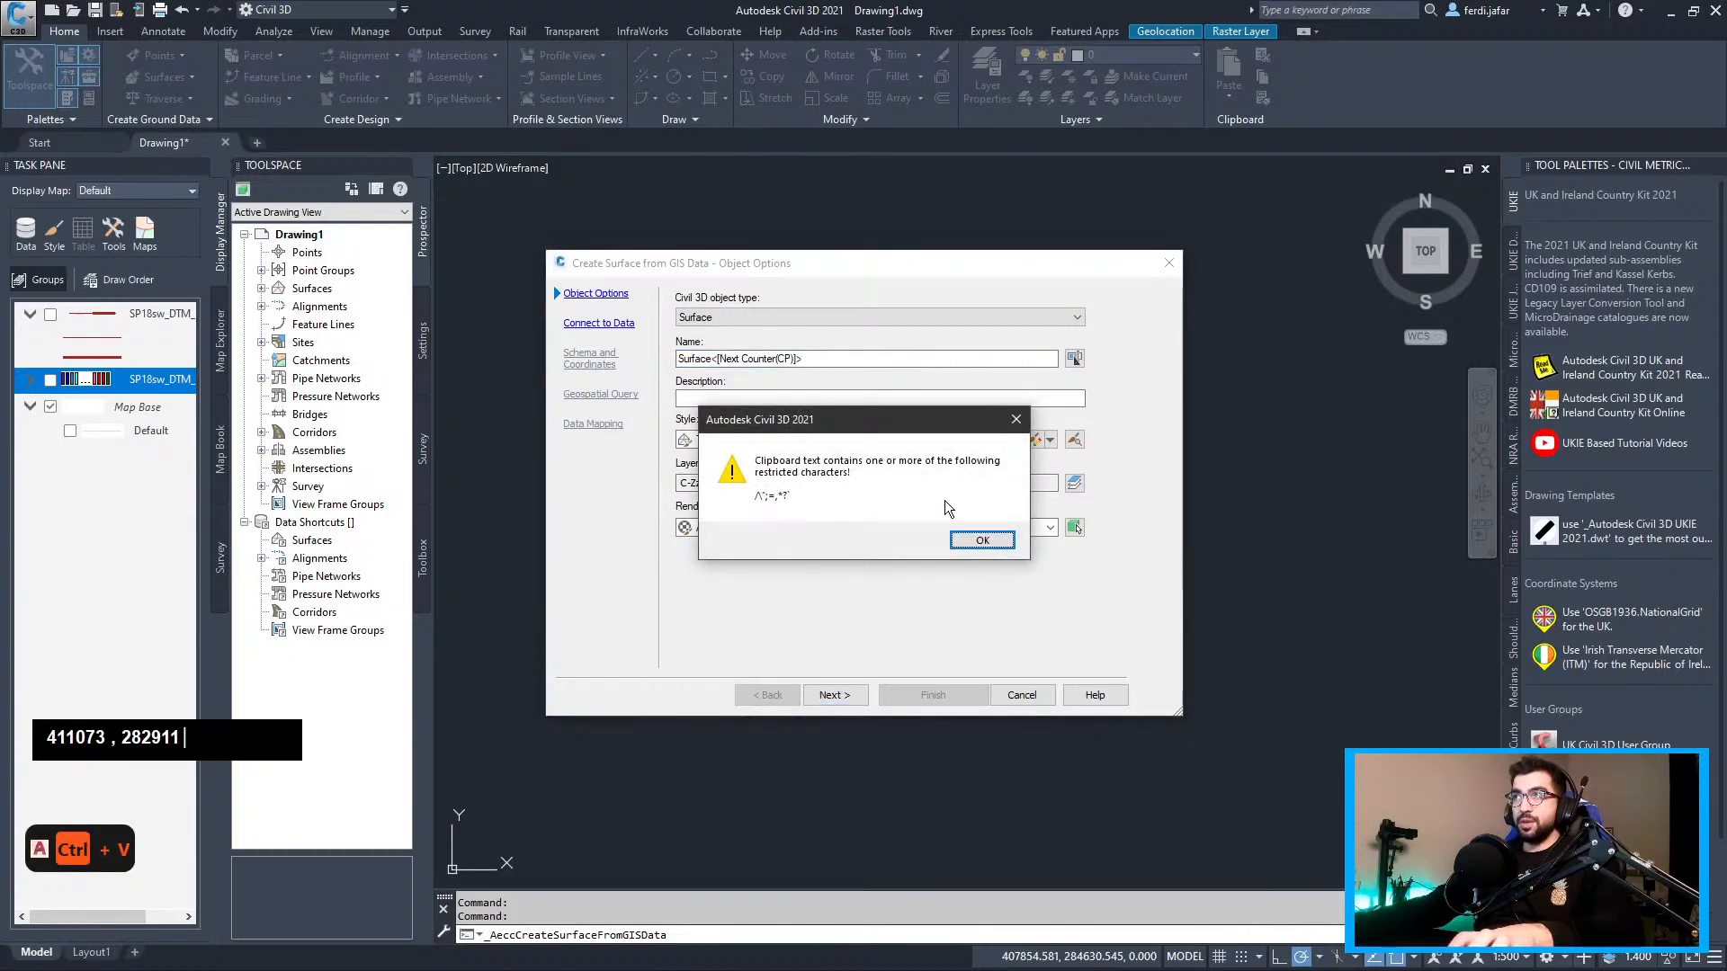
{"action": "left_click", "coordinate": [976, 535]}
Copy the LIDAR-DTM-1m-2019-SP18sw folder name from the project folder in Explorer
{"action": "key", "text": "alt+Tab"}
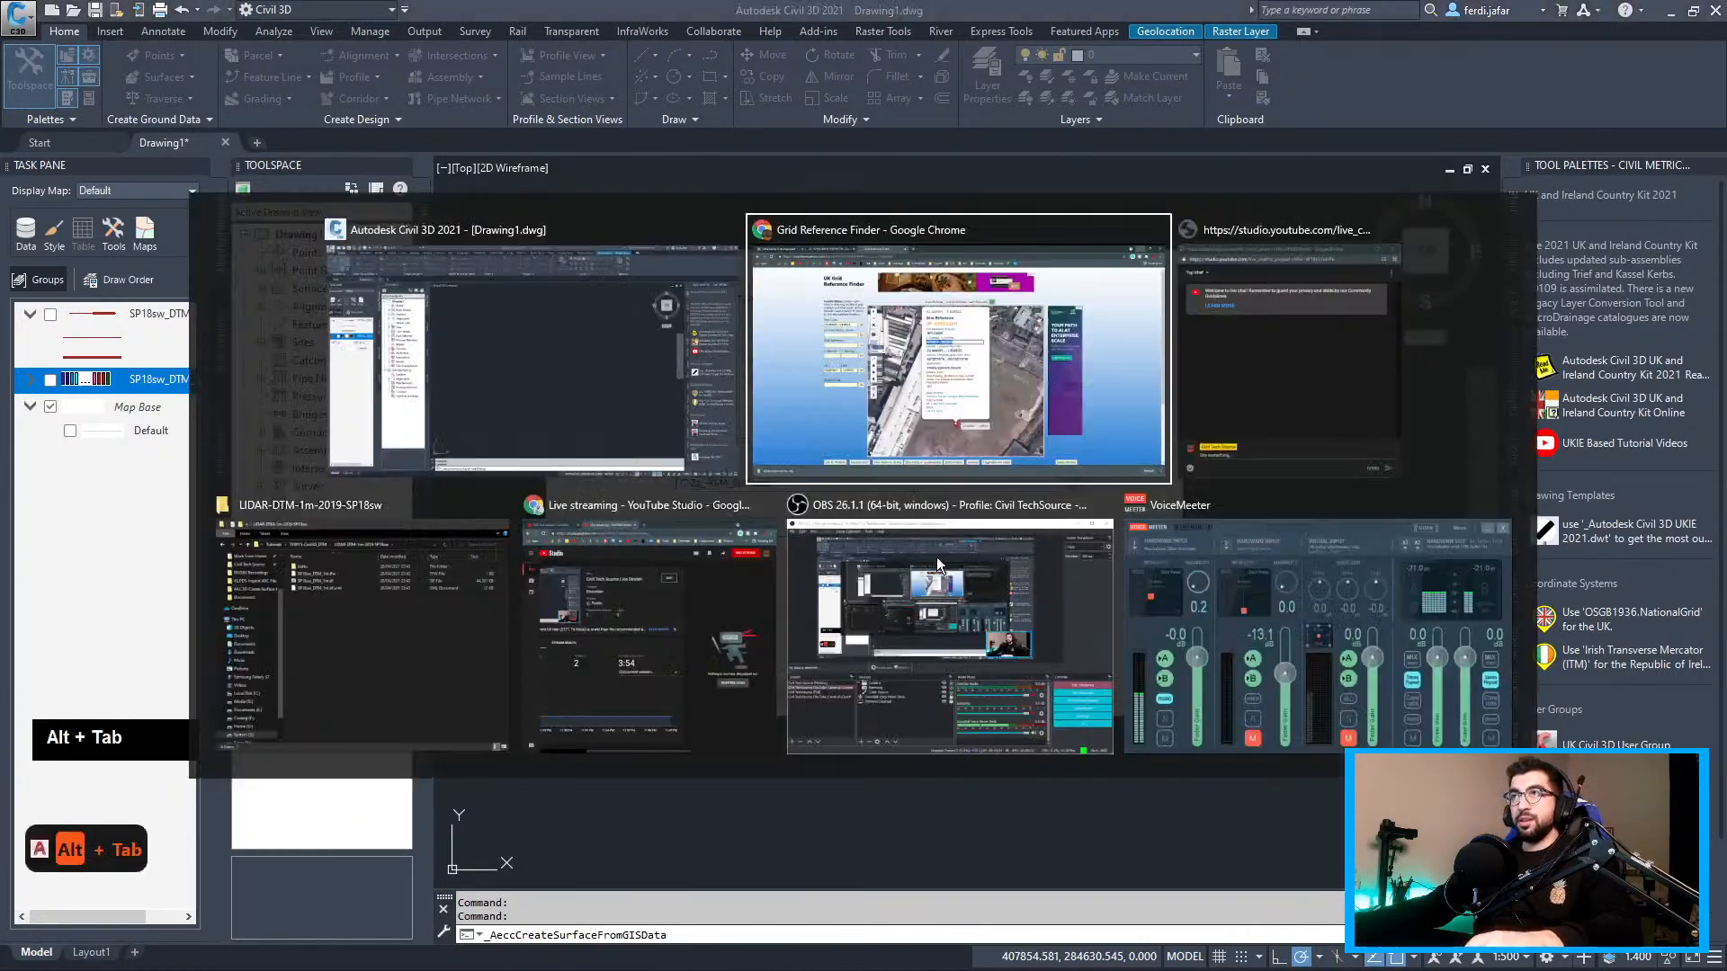
{"action": "left_click", "coordinate": [378, 594]}
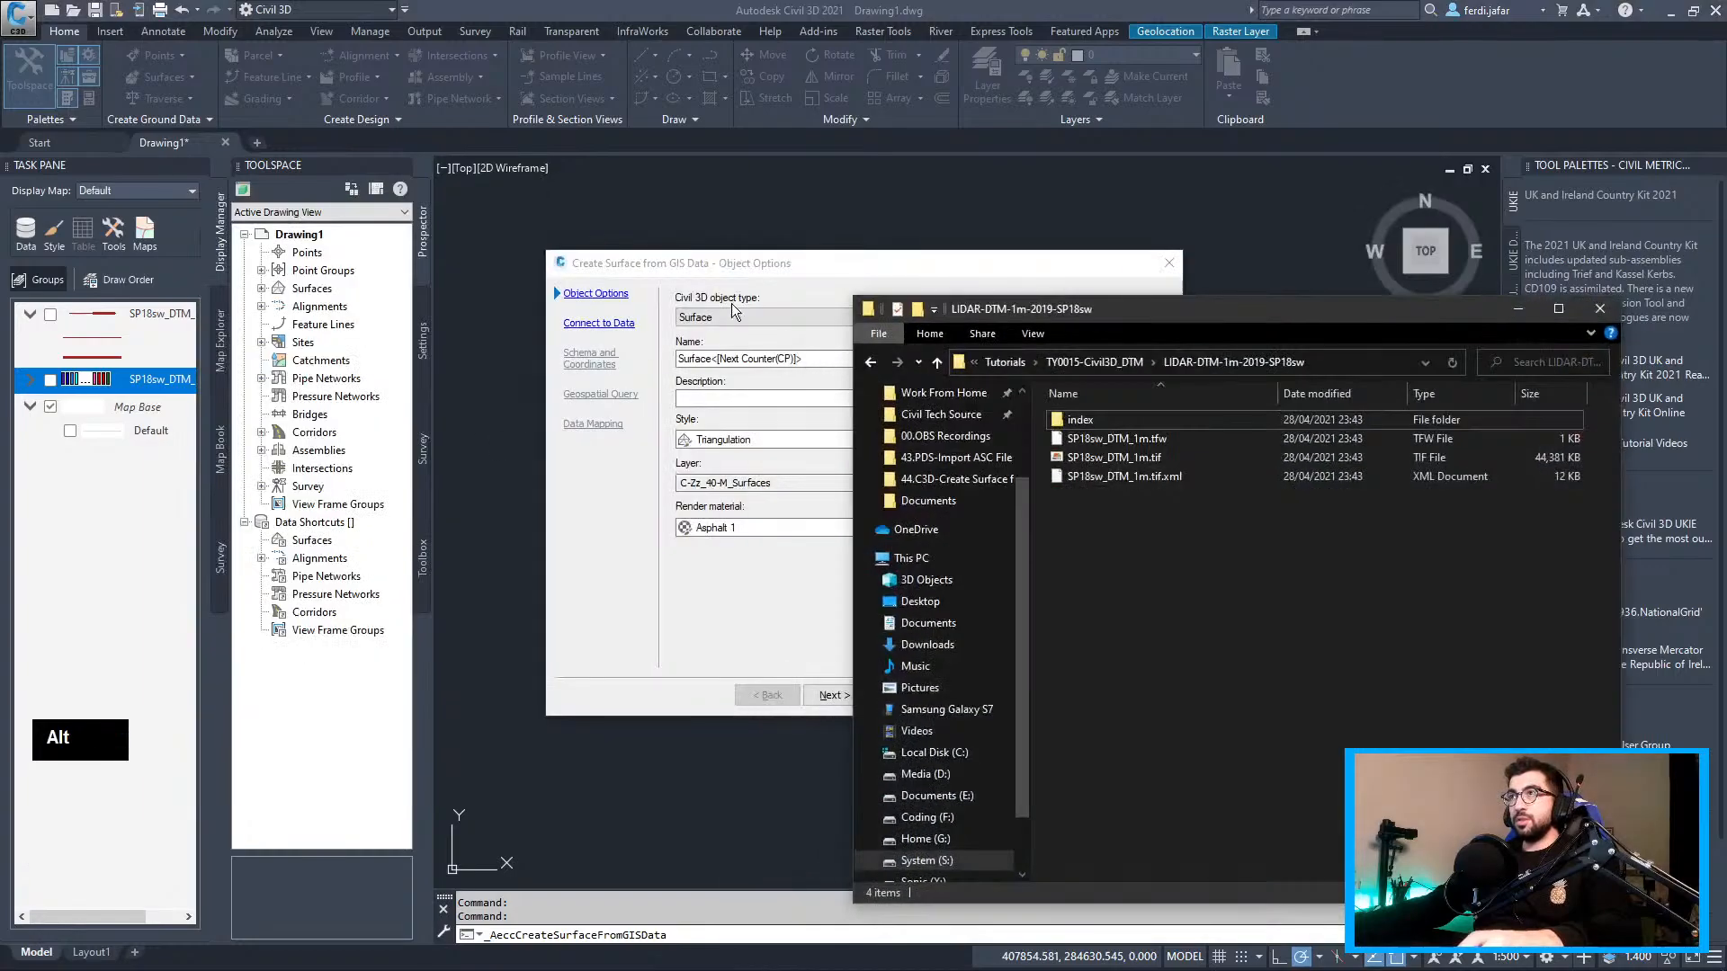
{"action": "left_click", "coordinate": [1110, 360]}
{"action": "left_click", "coordinate": [1152, 418]}
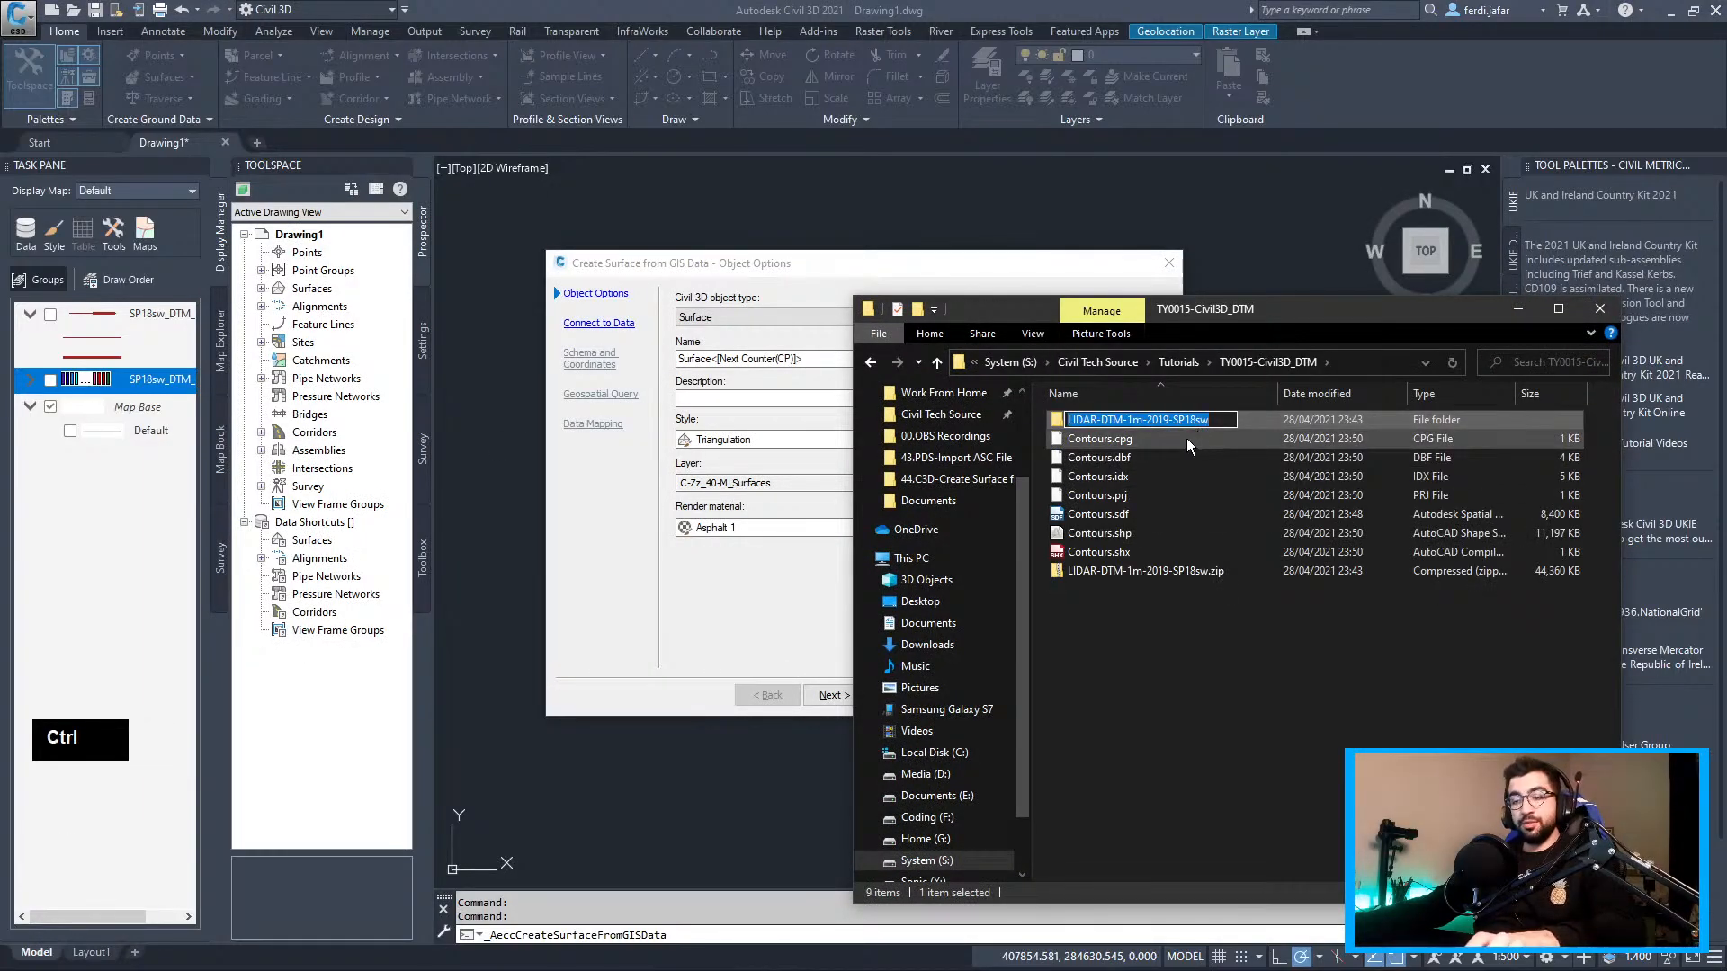
{"action": "key", "text": "ctrl+c"}
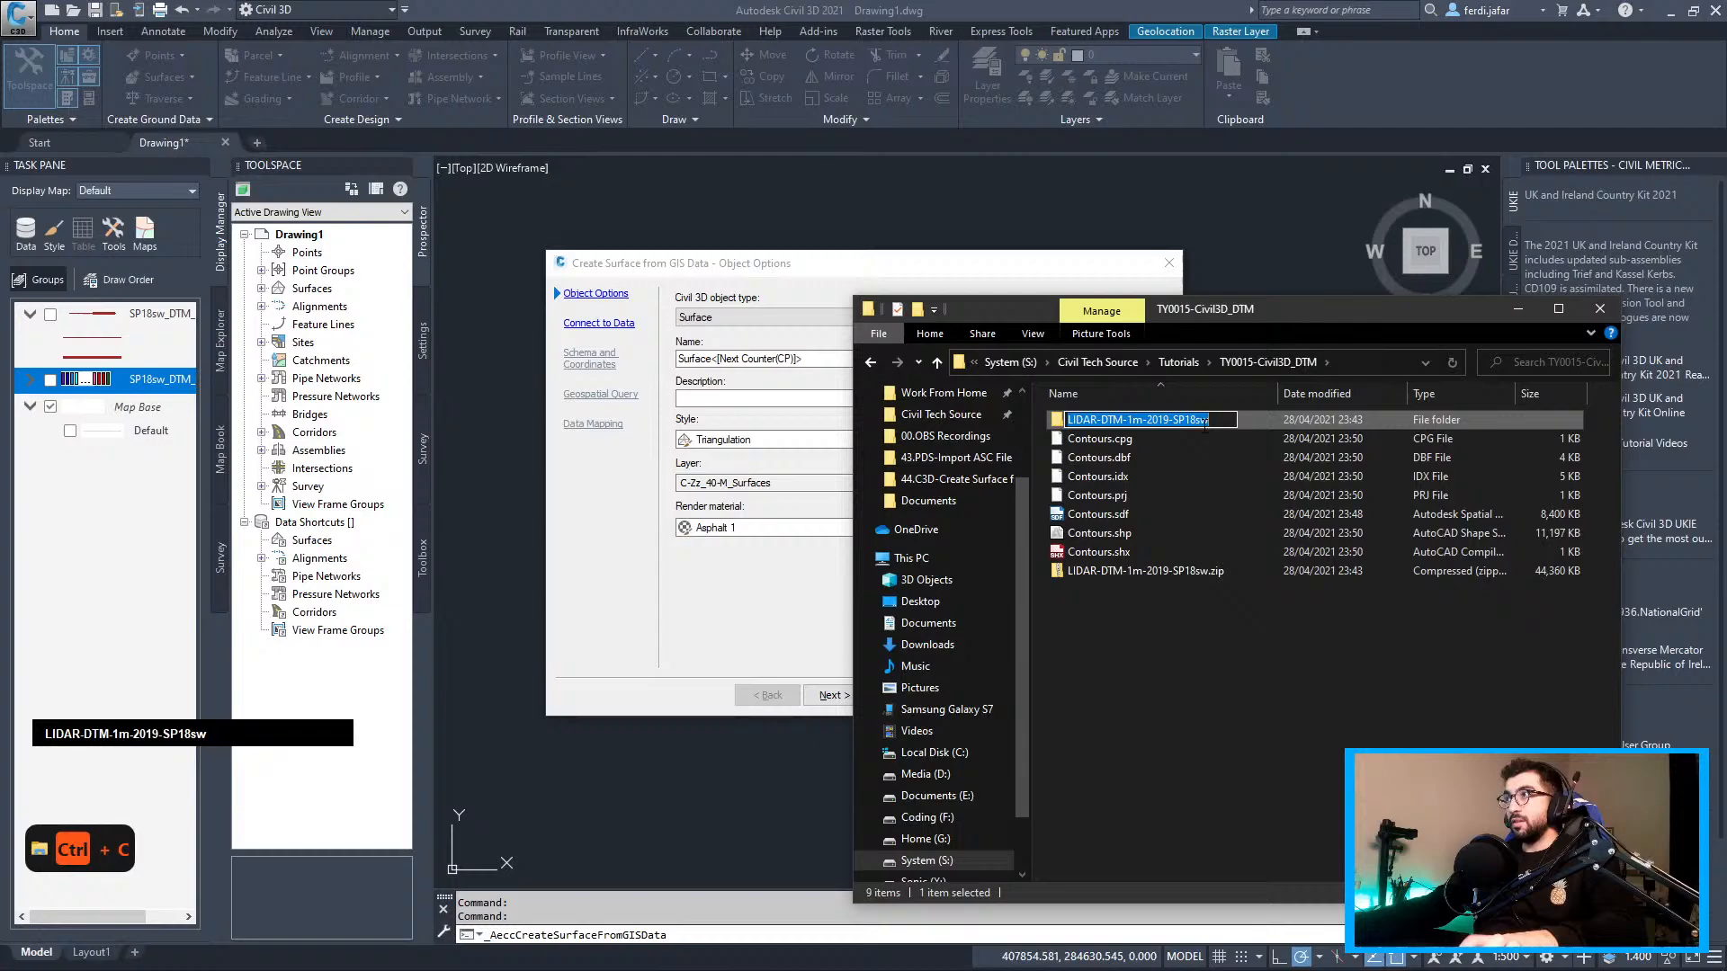
{"action": "left_click", "coordinate": [750, 396]}
Describe the surface 'Existing from - LIDAR-DTM-1m-2019-SP18sw' and style it Contours 1m and 5m
{"action": "type", "text": "Exis"}
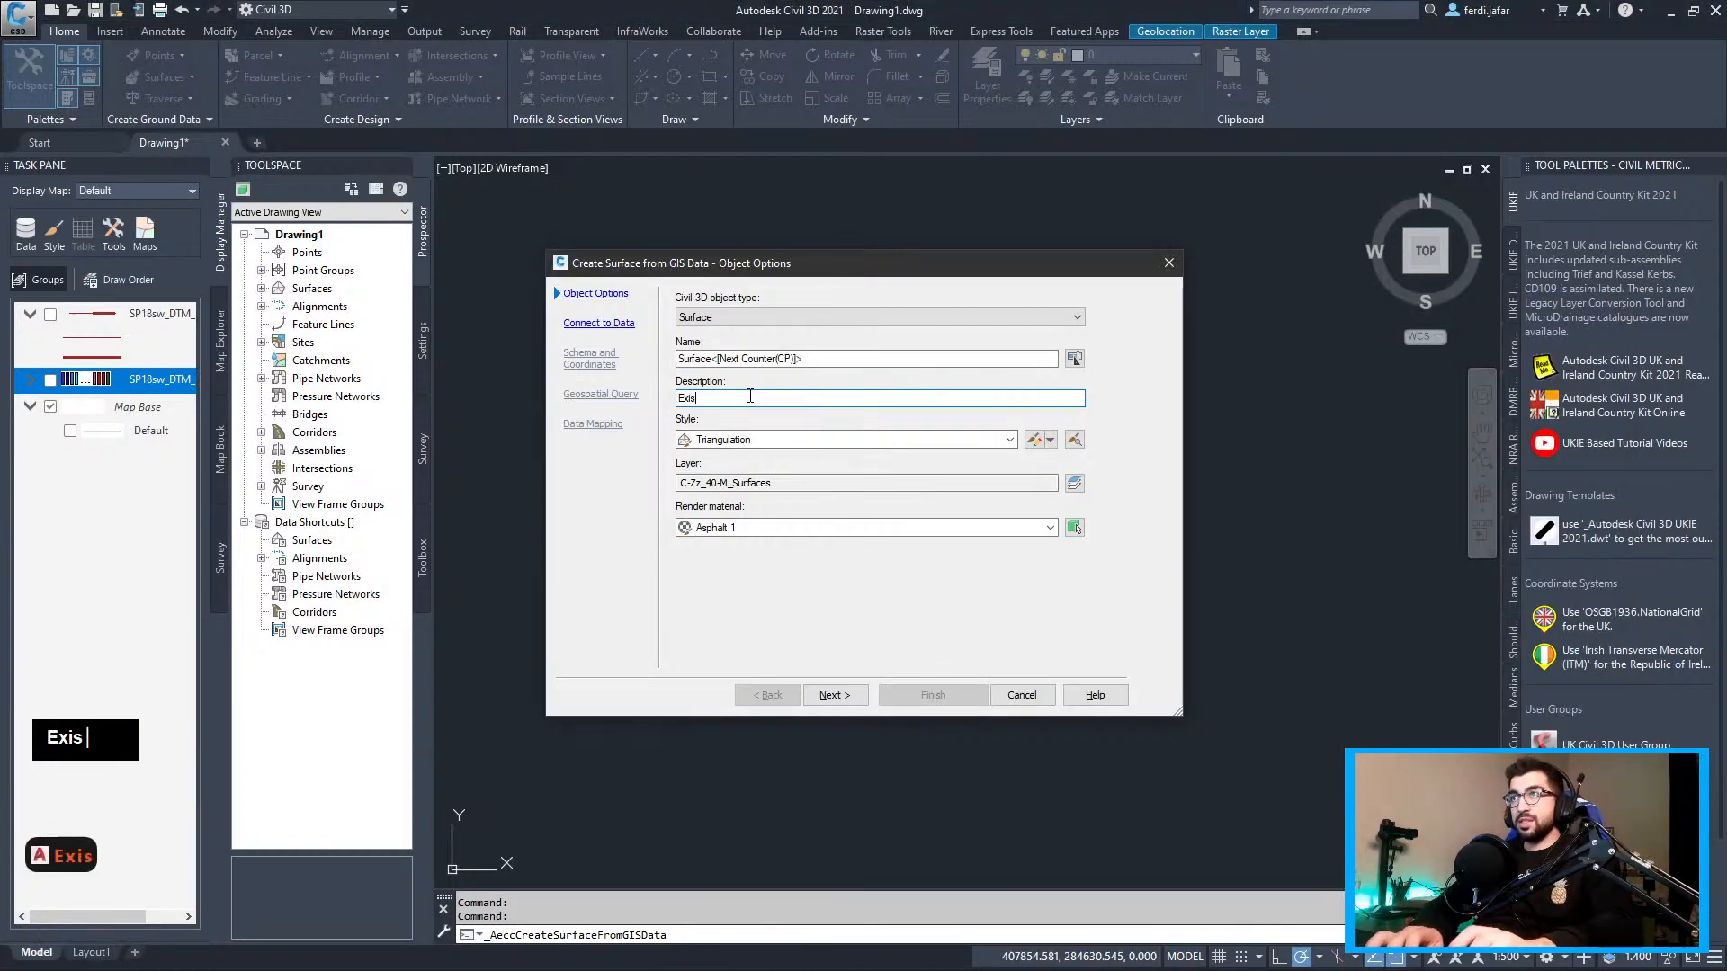
{"action": "type", "text": "ting from -"}
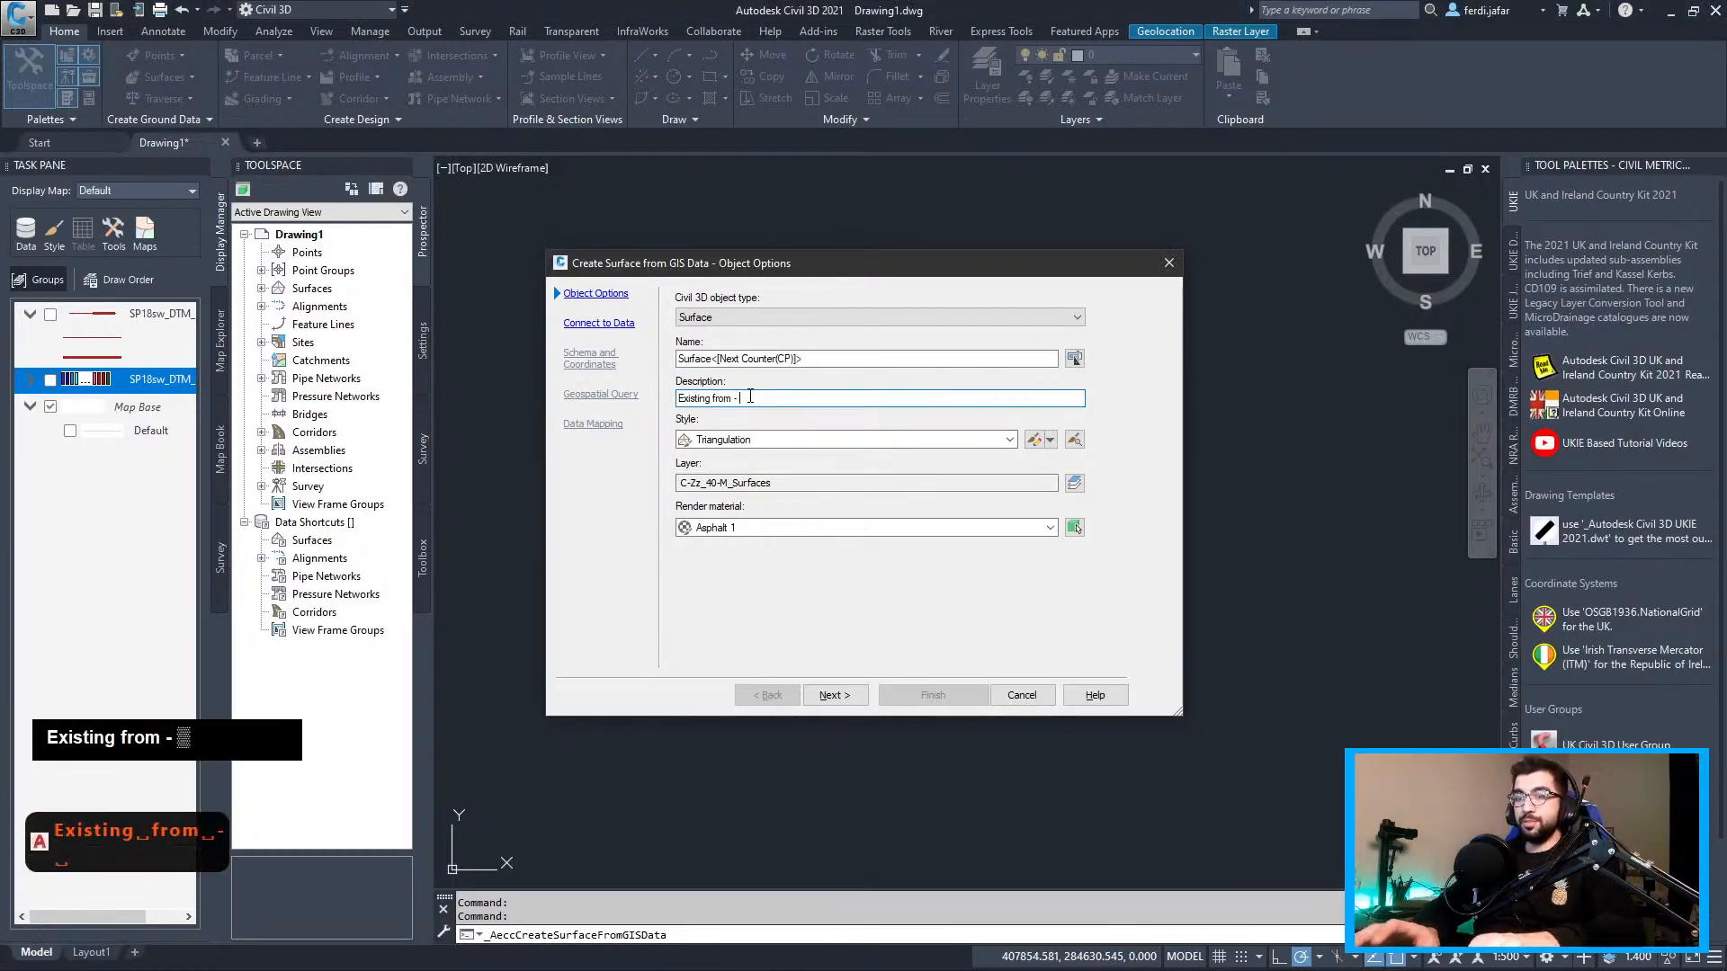
{"action": "key", "text": "ctrl+v"}
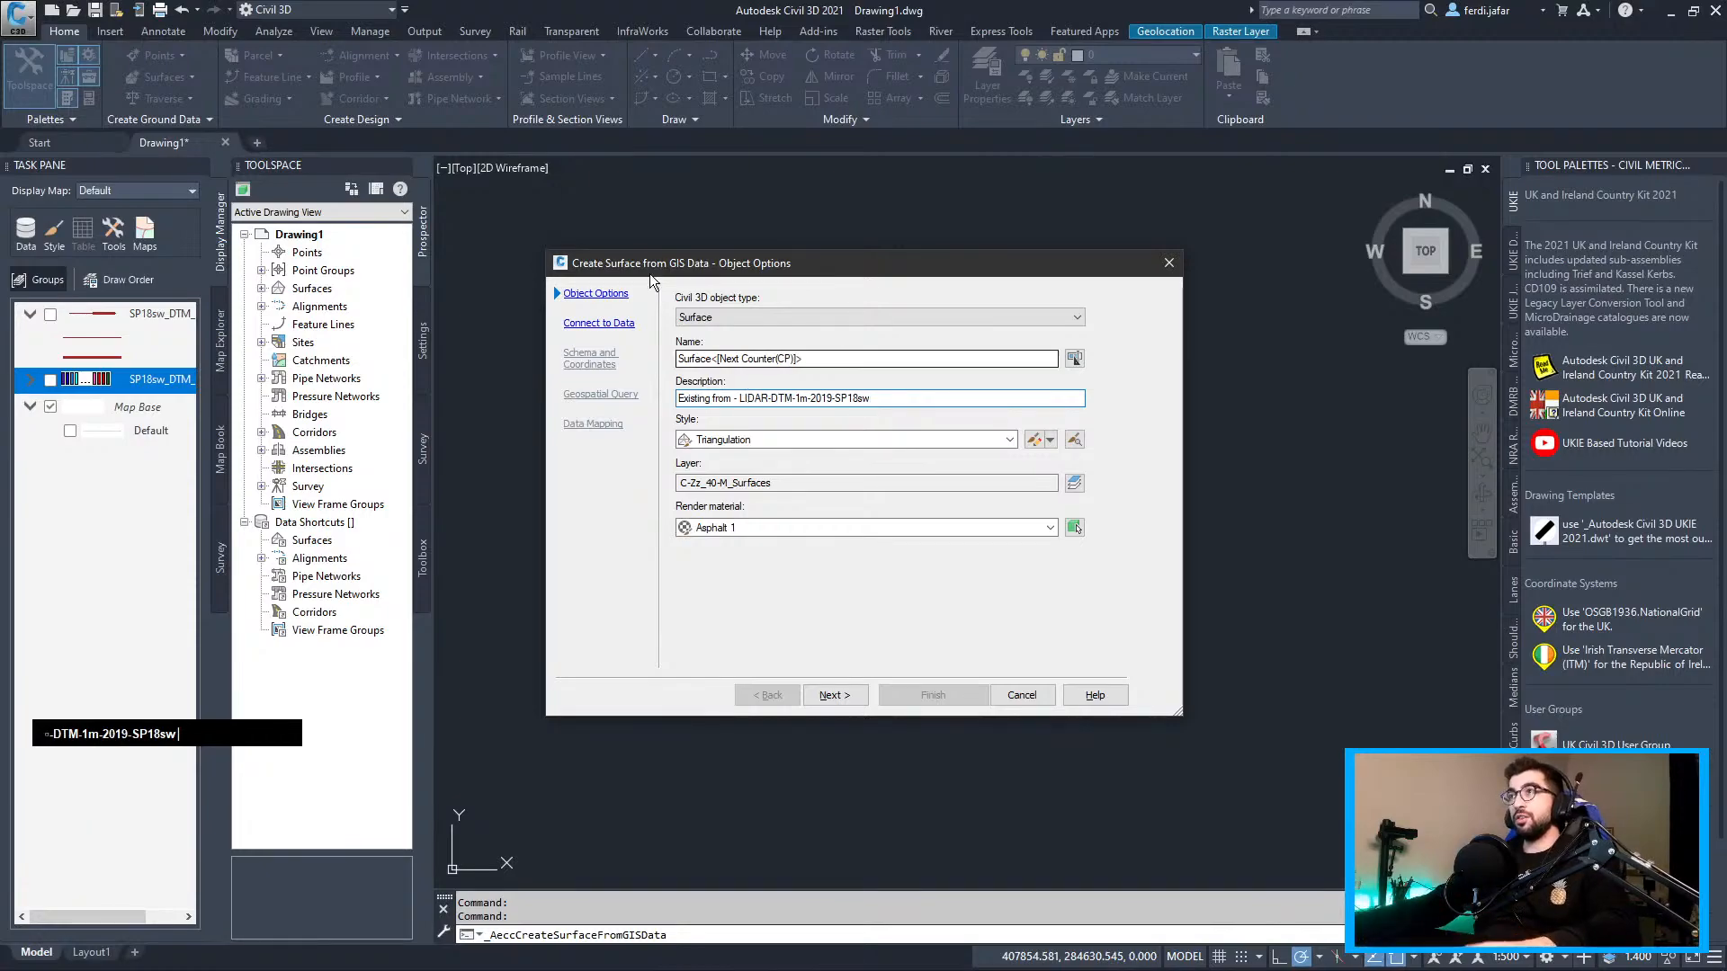
{"action": "double_click", "coordinate": [779, 439]}
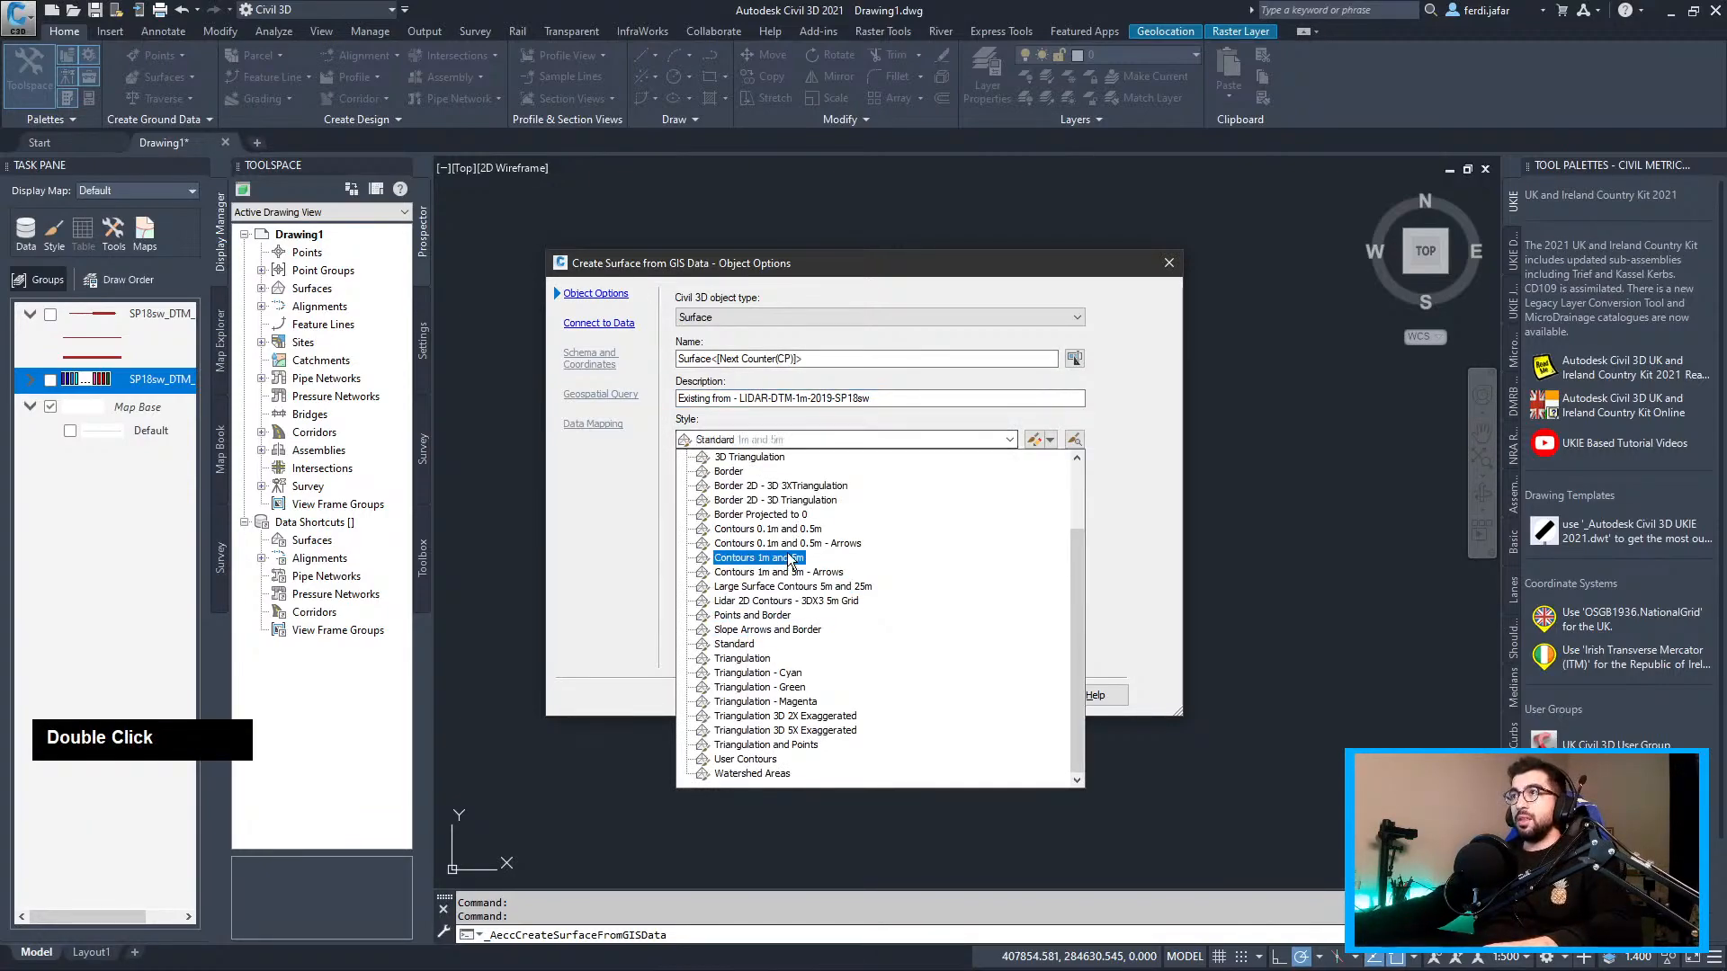
{"action": "left_click", "coordinate": [795, 558]}
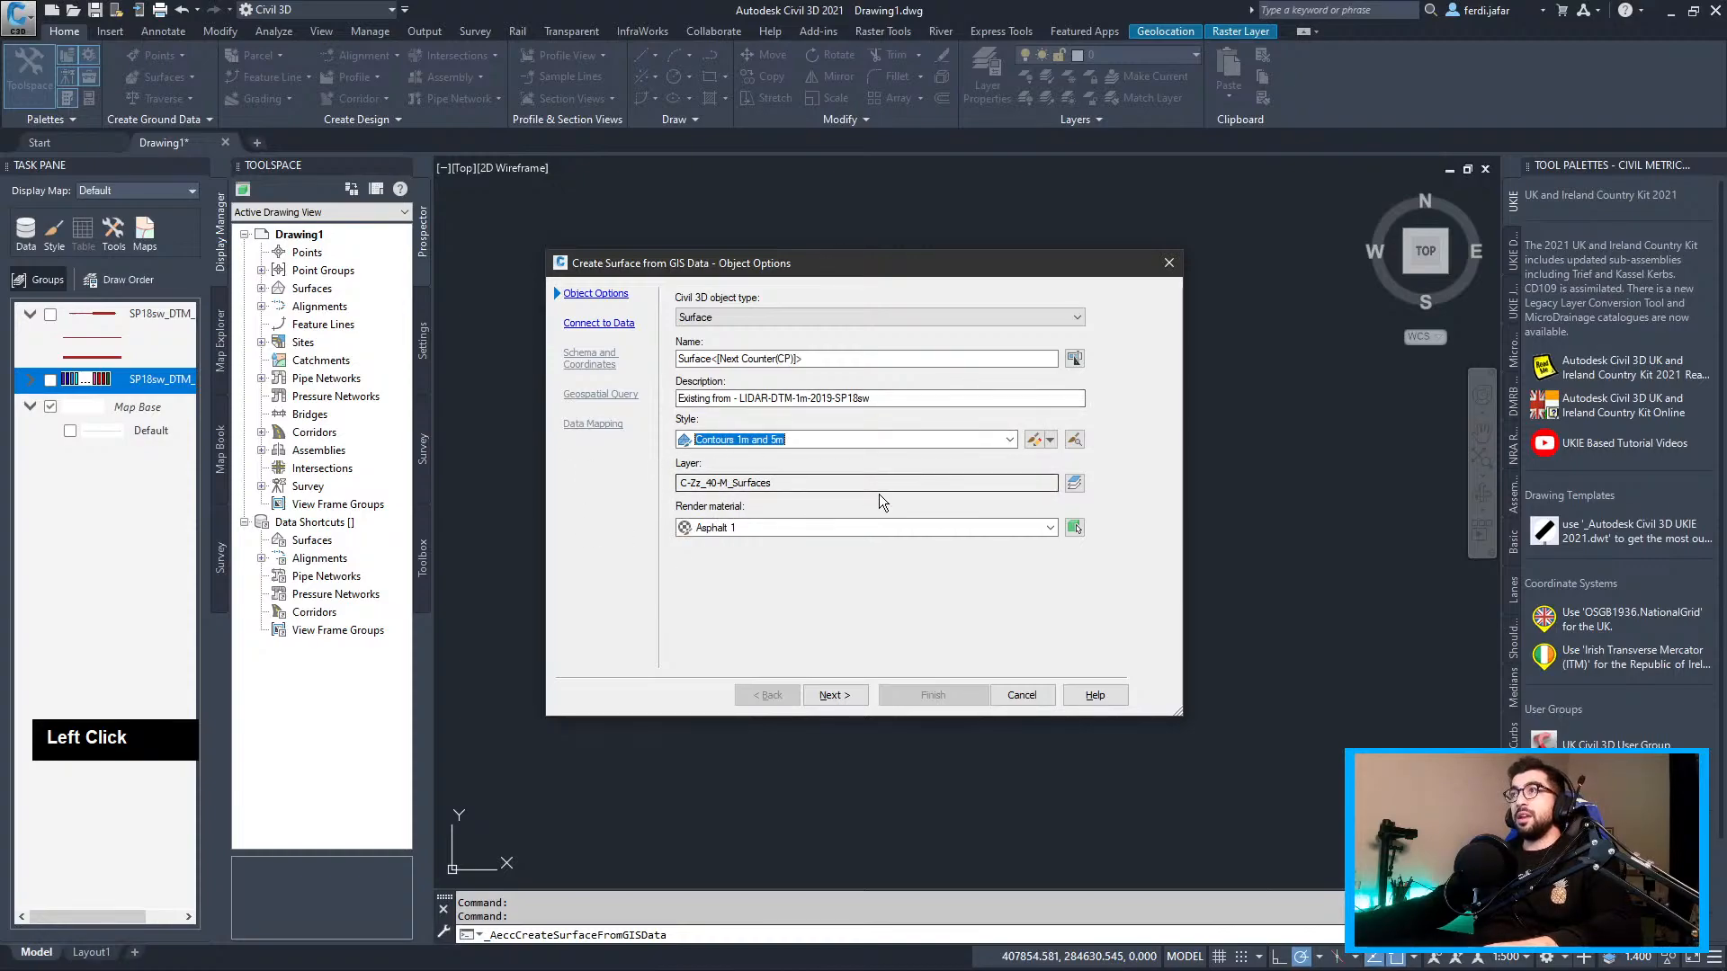
Set the render material to Orange and choose SHP as the data source
{"action": "left_click", "coordinate": [977, 528]}
{"action": "left_click", "coordinate": [741, 704]}
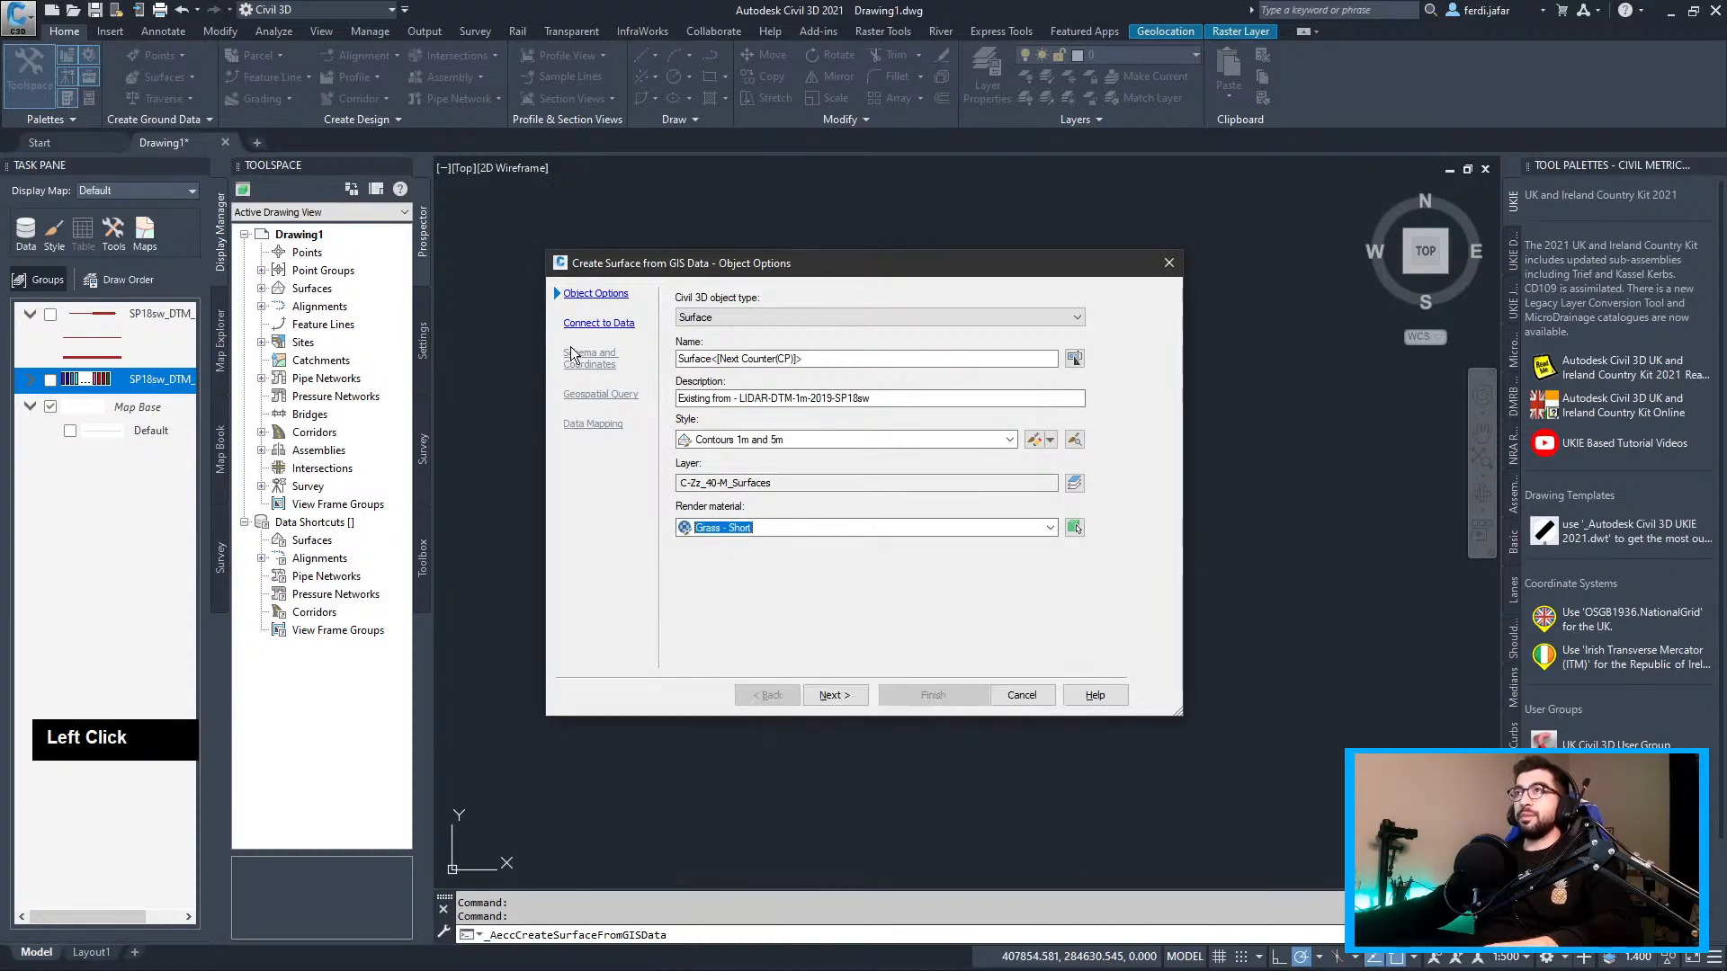
{"action": "left_click", "coordinate": [747, 528]}
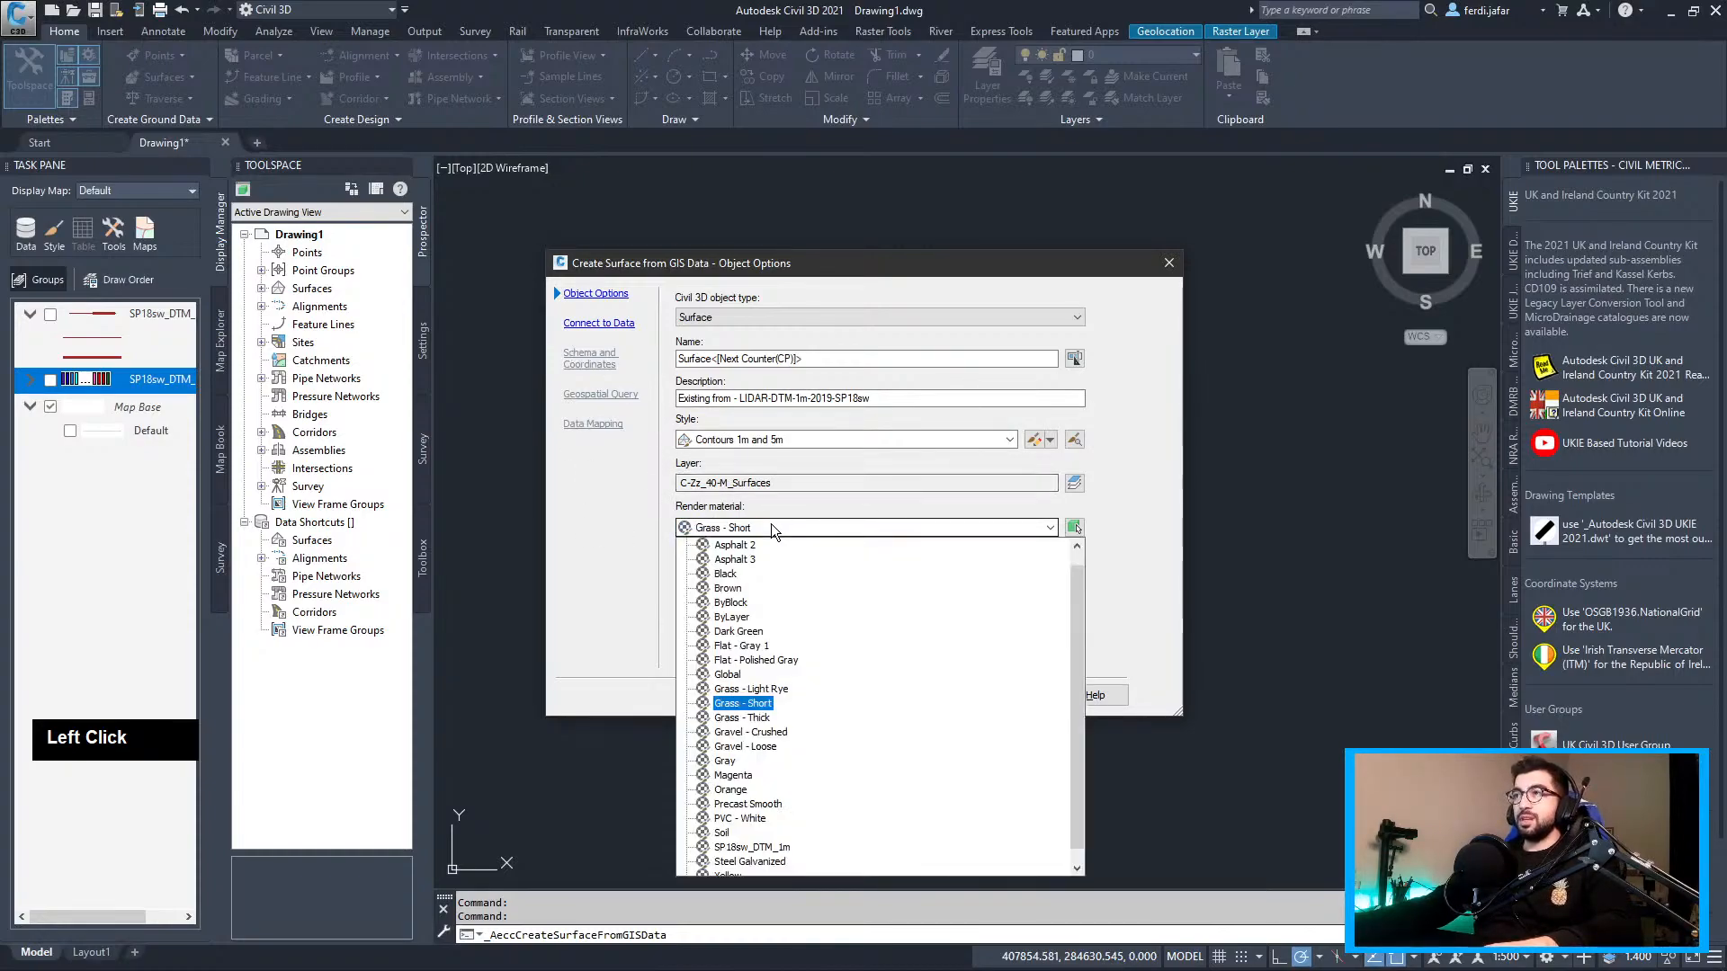
{"action": "left_click", "coordinate": [731, 790]}
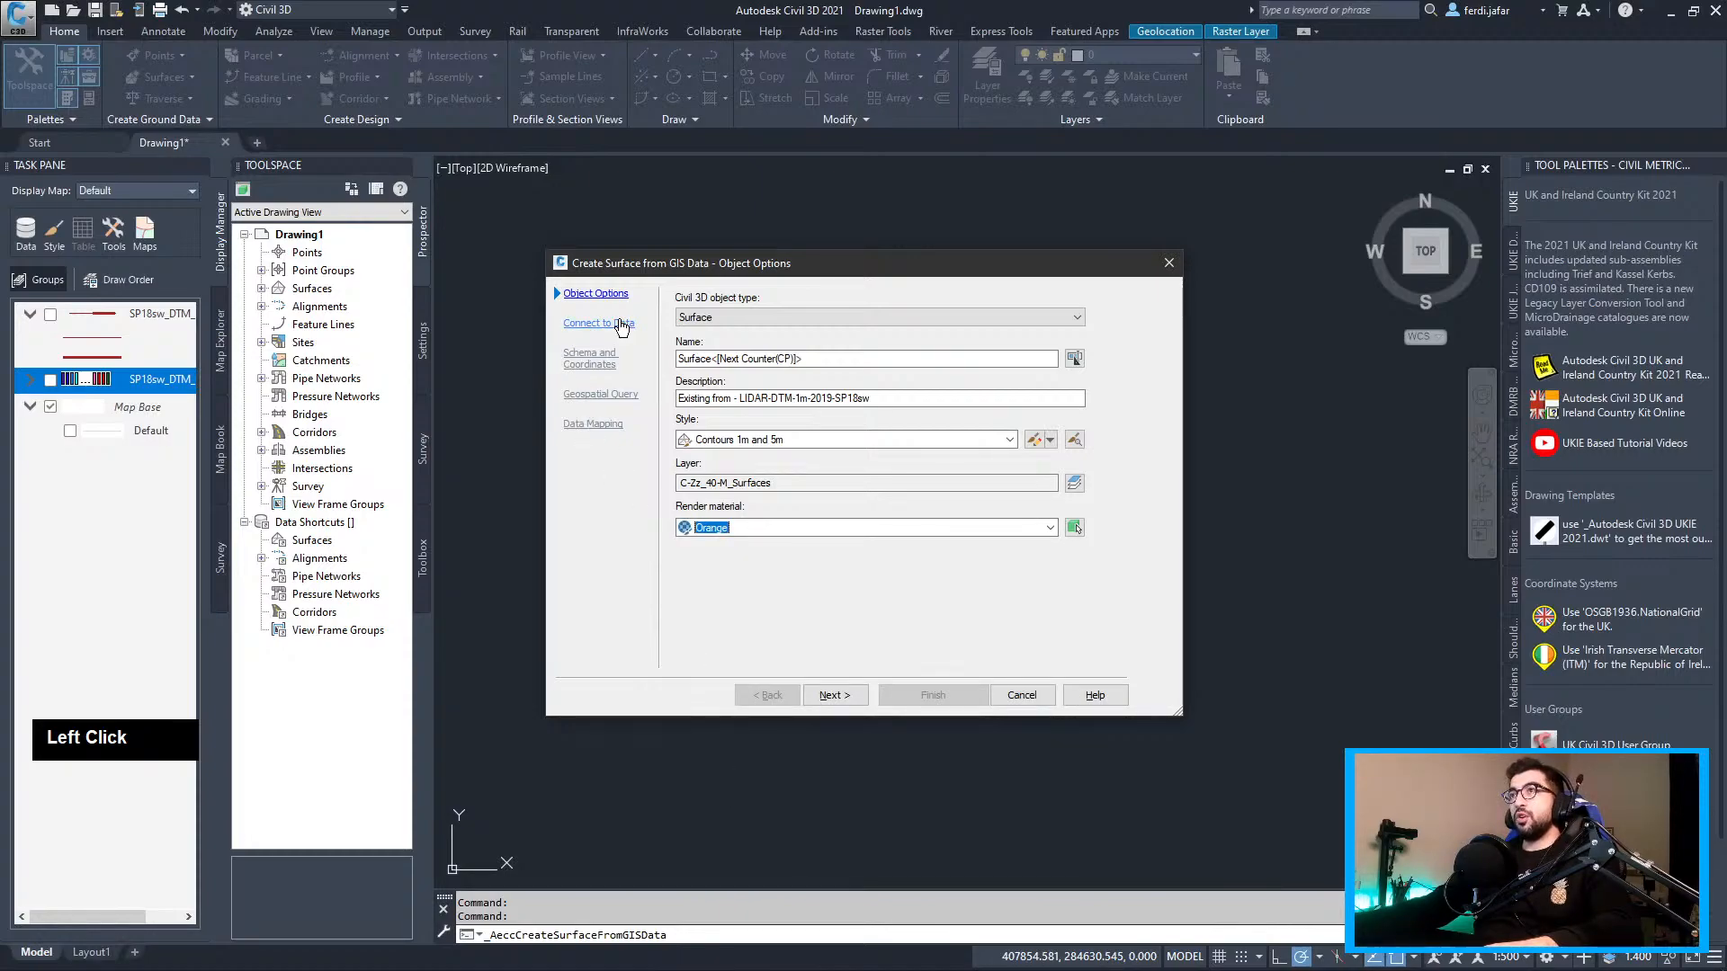
{"action": "left_click", "coordinate": [621, 325]}
{"action": "left_click", "coordinate": [716, 356]}
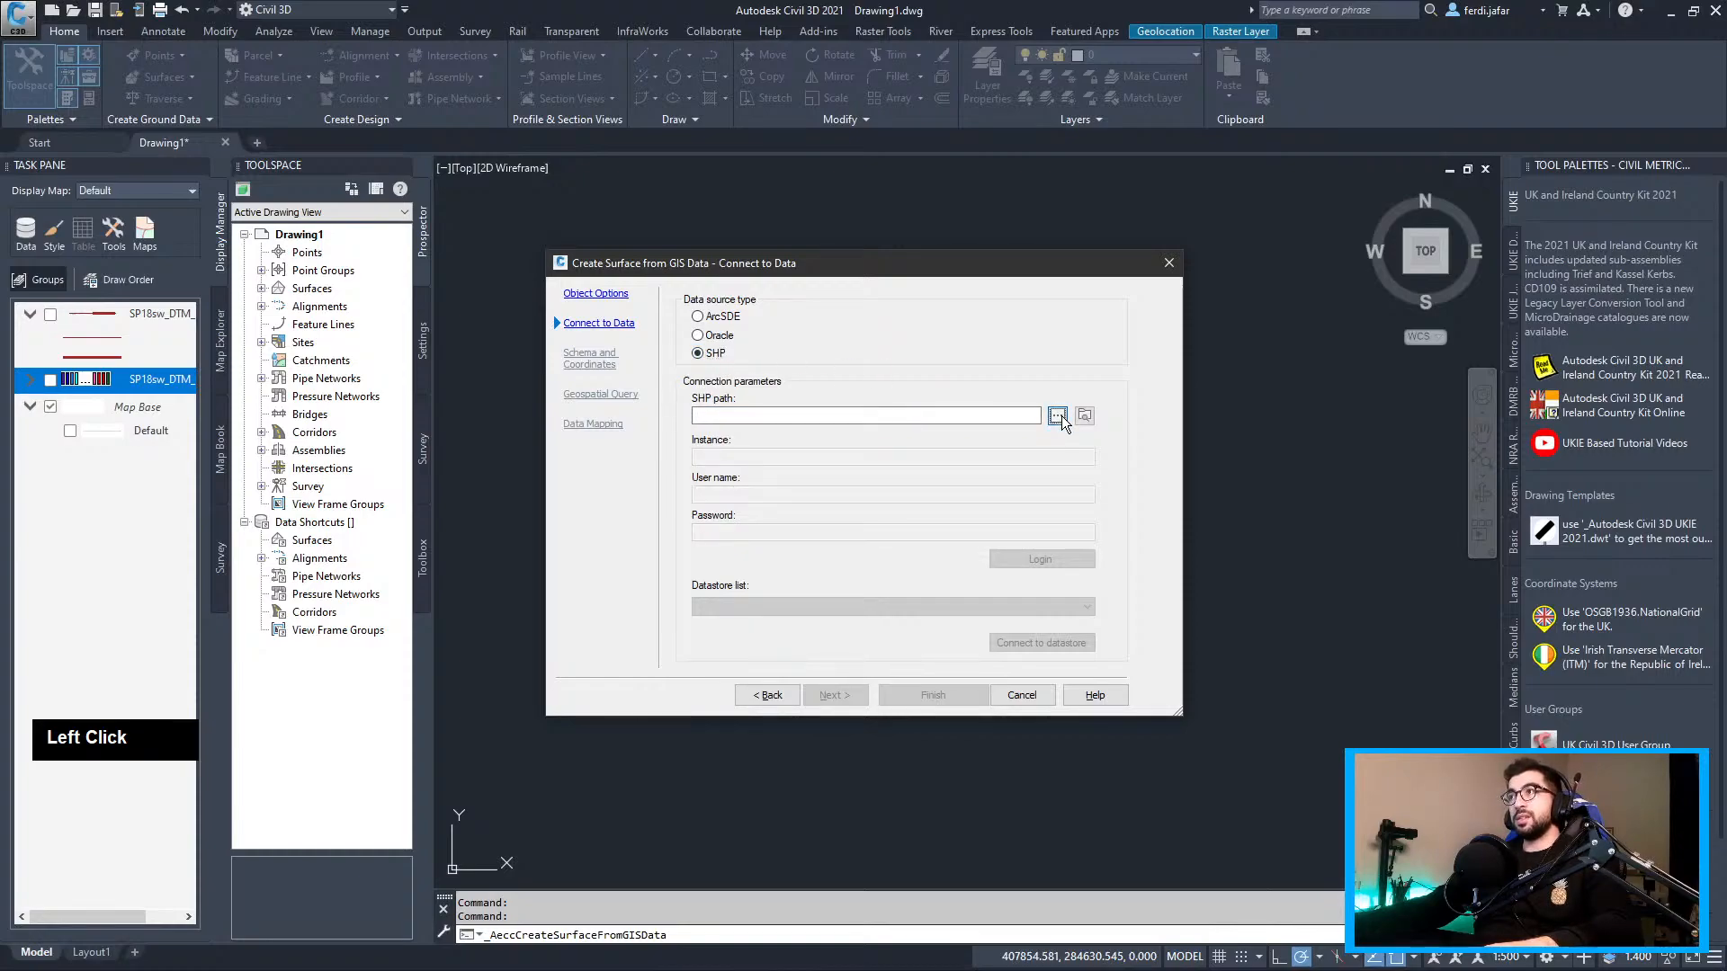
Connect to Contours.shp and include its Contours feature class
{"action": "left_click", "coordinate": [1058, 415]}
{"action": "left_click", "coordinate": [743, 363]}
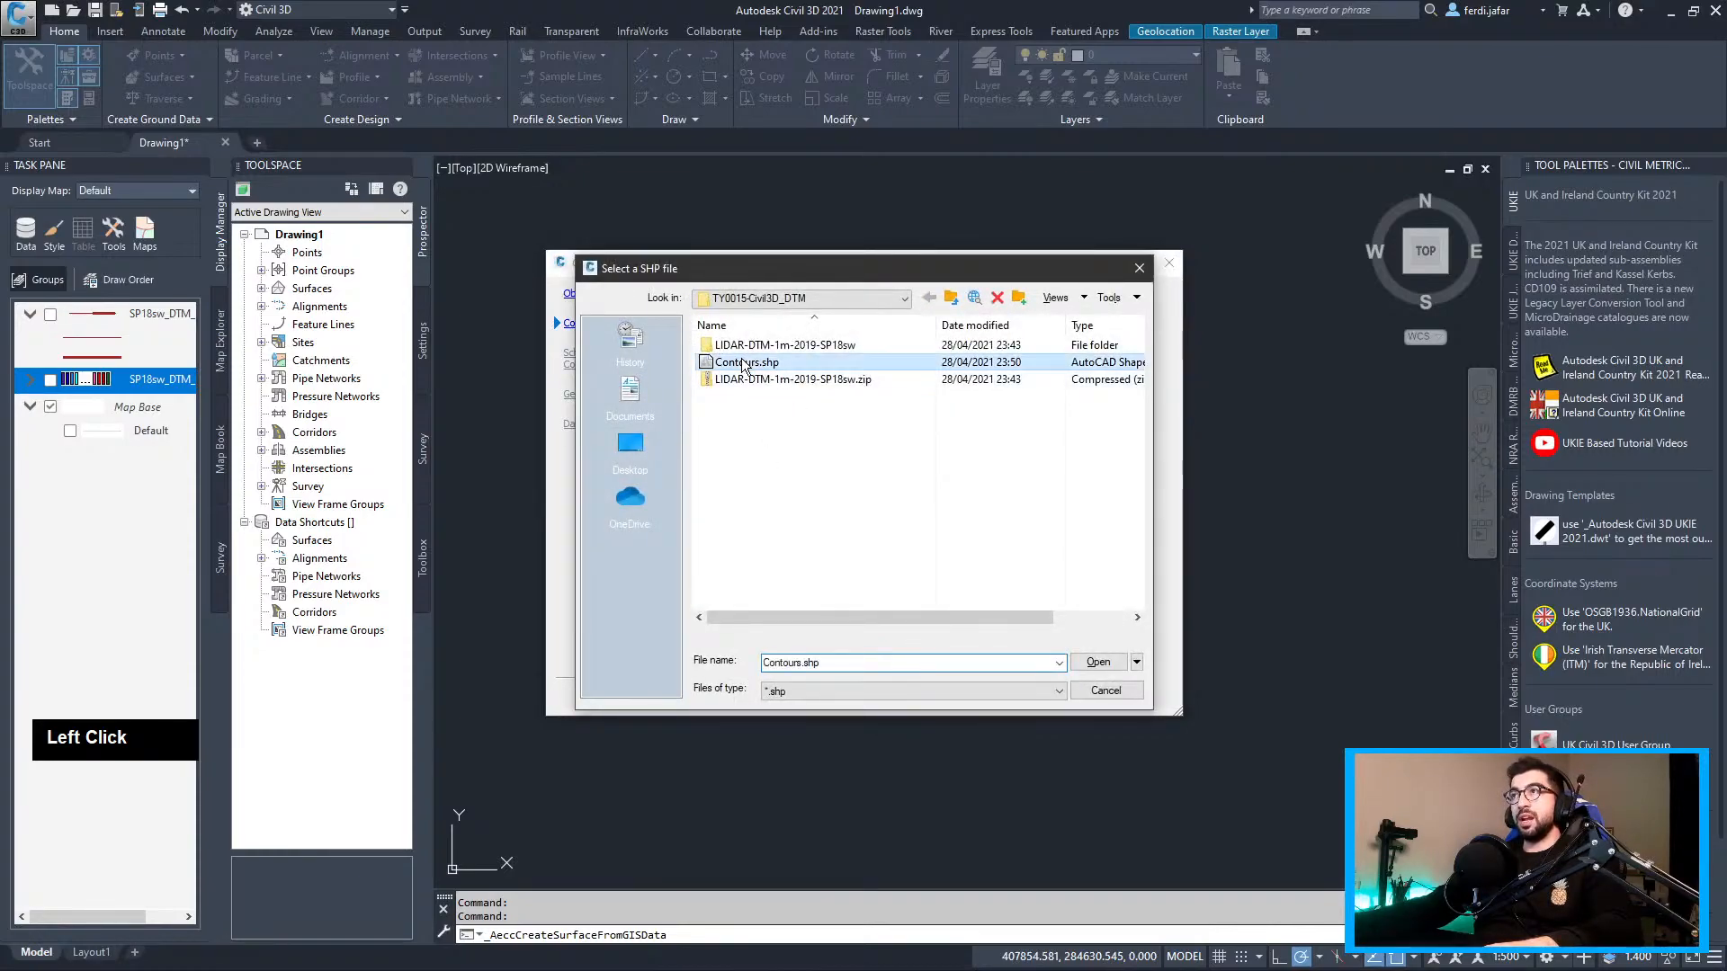
{"action": "left_click", "coordinate": [1097, 662]}
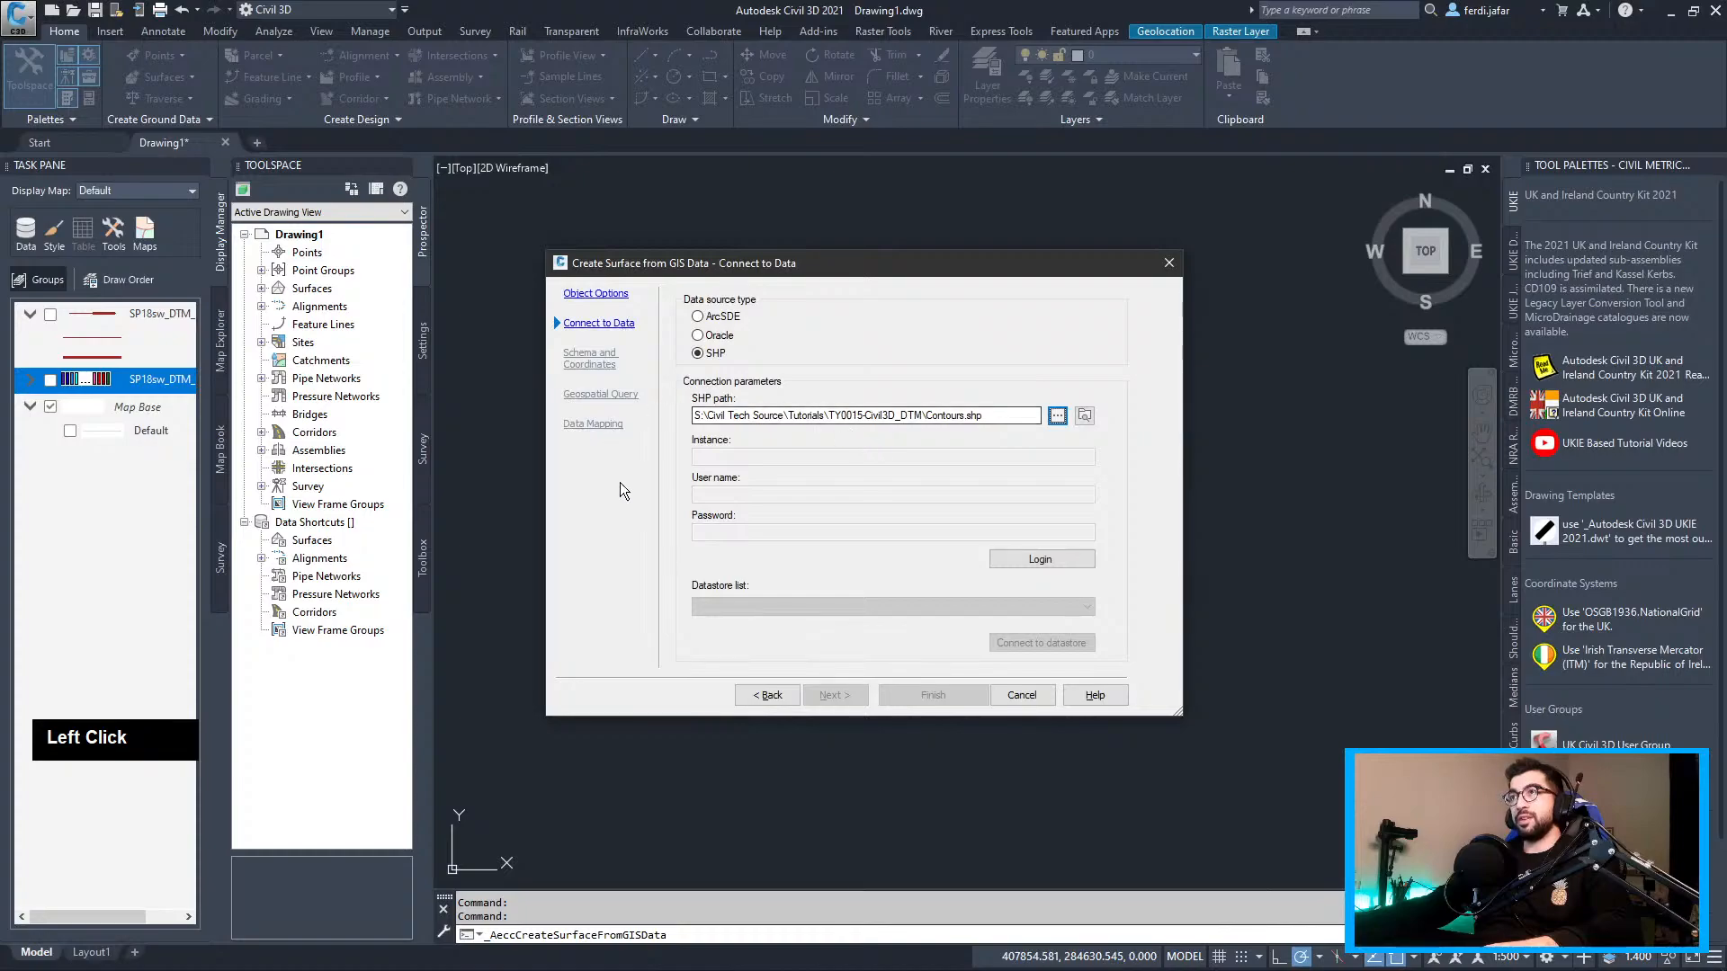
{"action": "left_click", "coordinate": [1054, 558]}
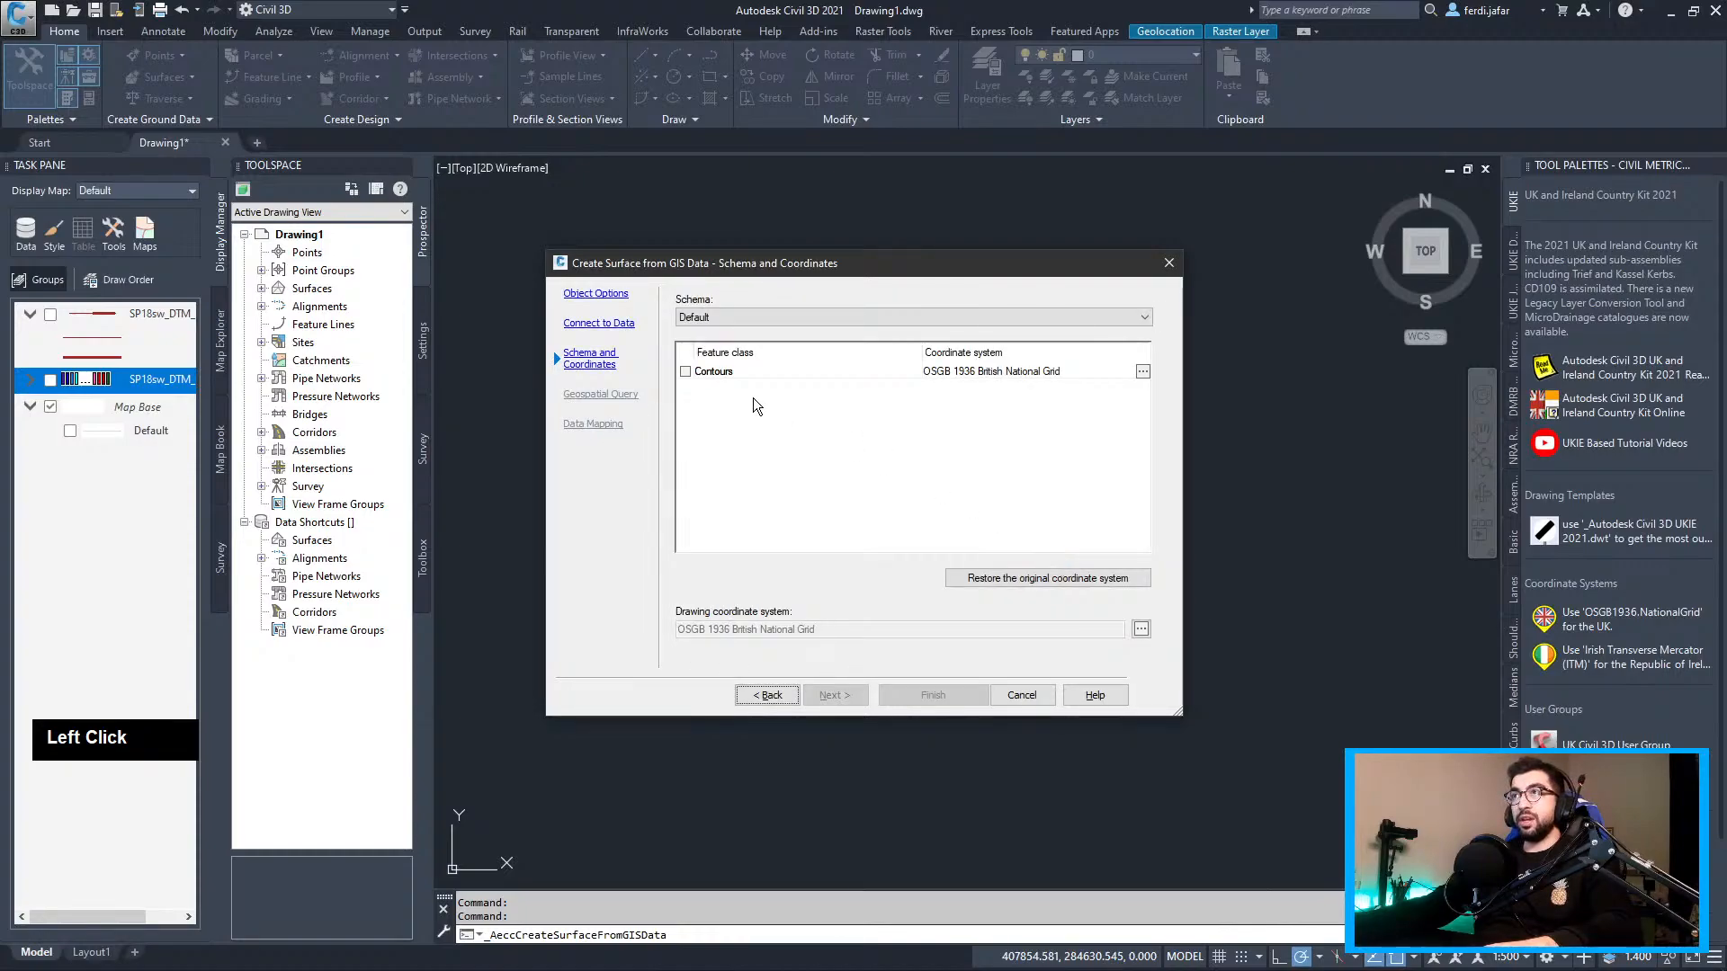
{"action": "left_click", "coordinate": [684, 372]}
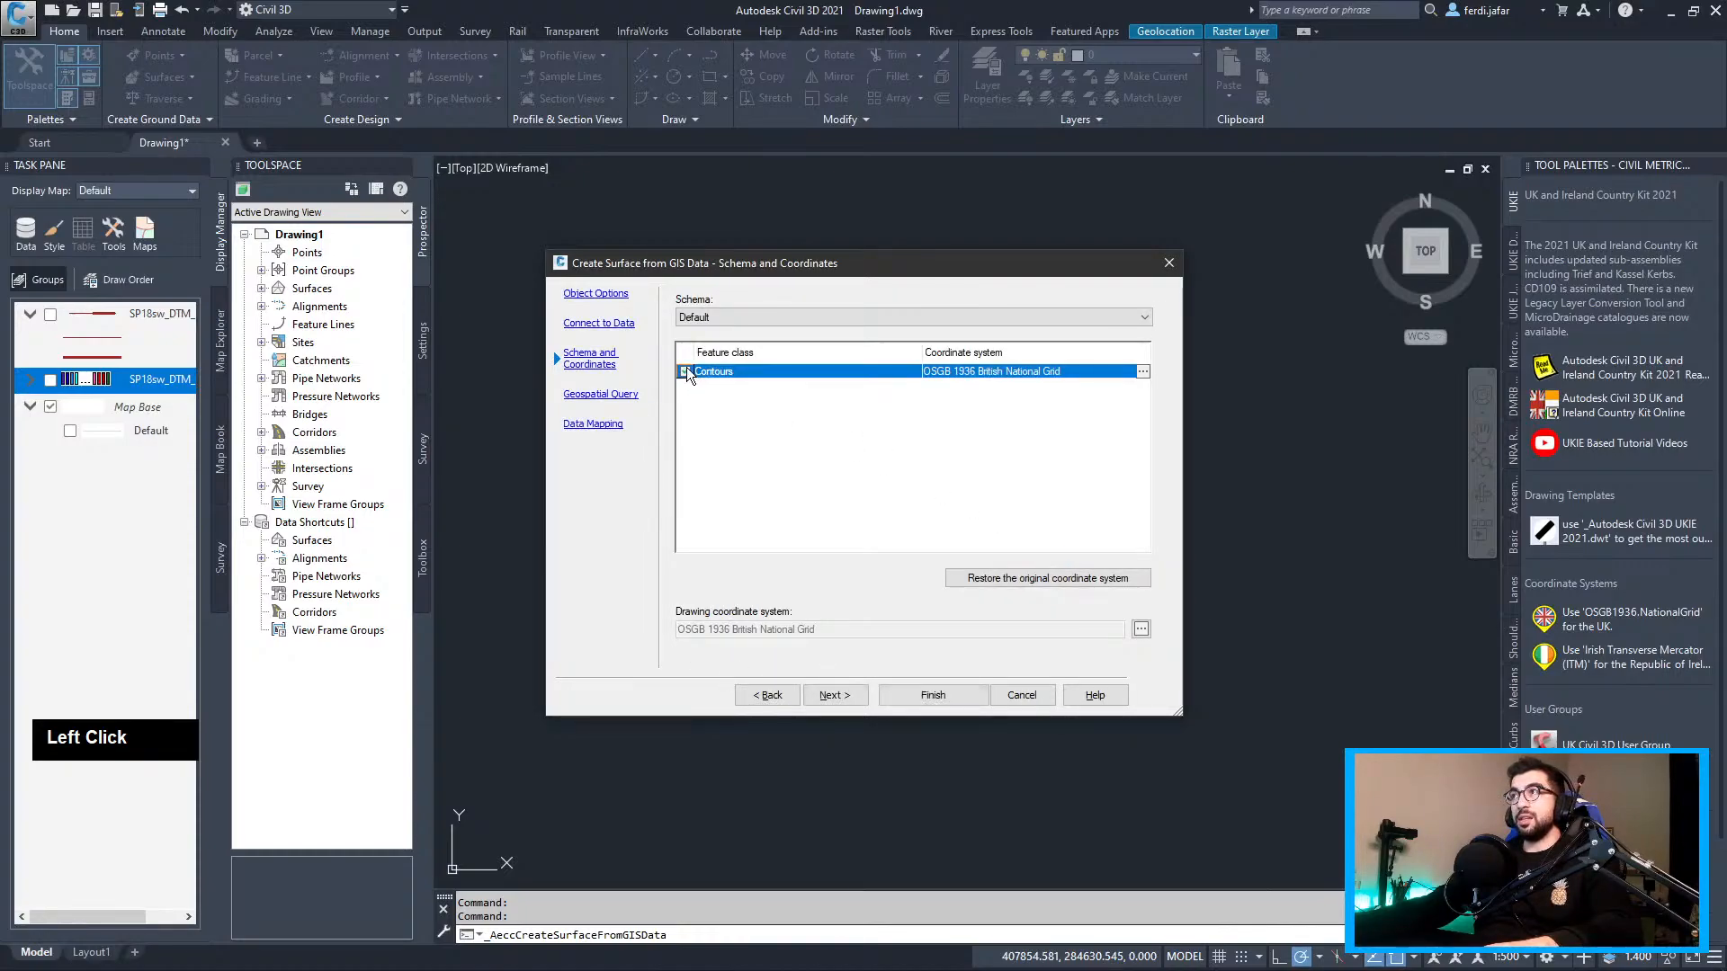
{"action": "left_click", "coordinate": [686, 370]}
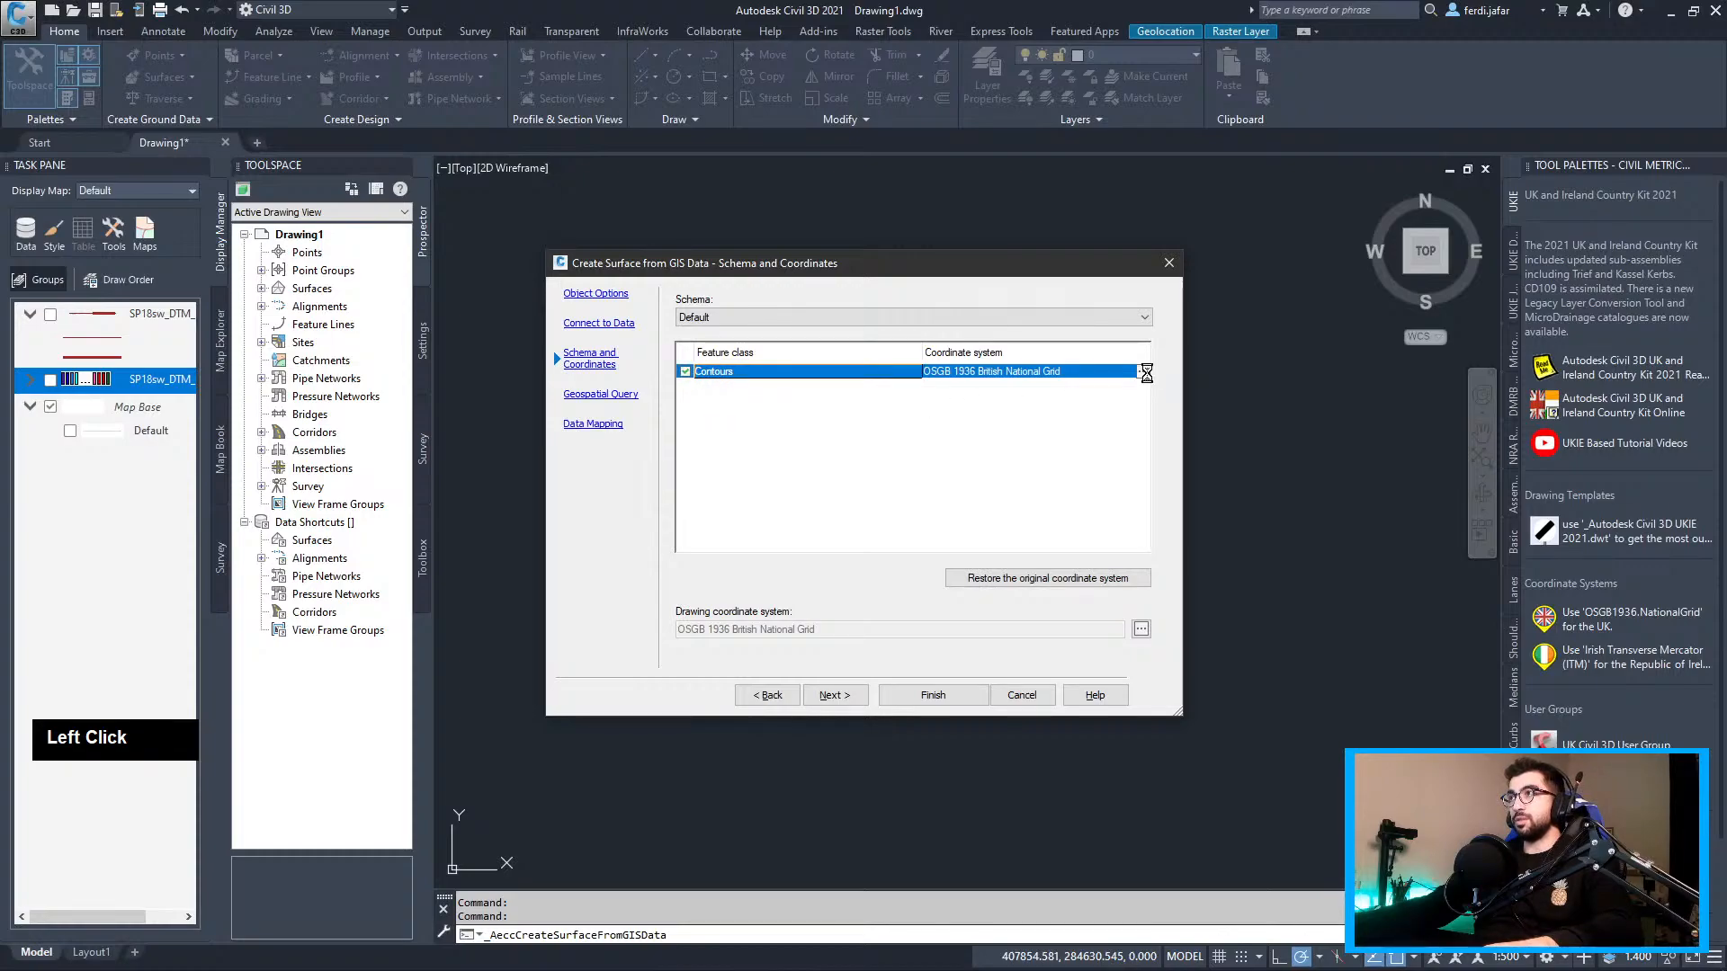
{"action": "left_click", "coordinate": [1023, 621]}
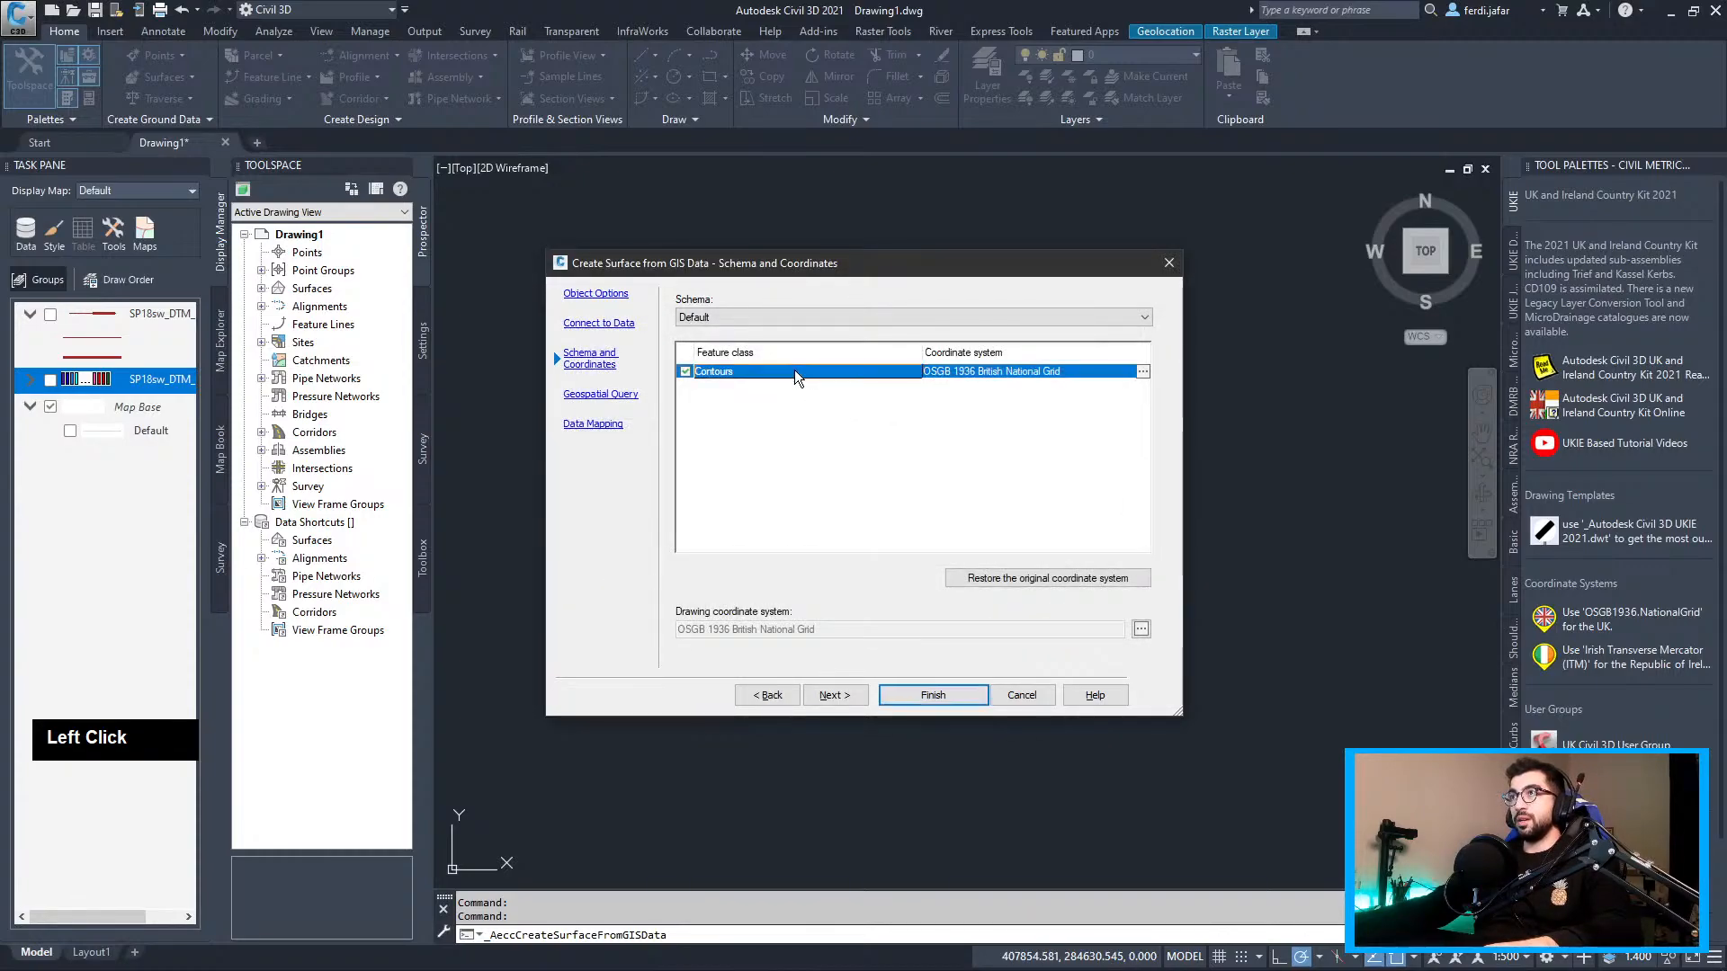
Drop the area-of-interest limit, map Elevation to surface elevation, and finish the surface
{"action": "left_click", "coordinate": [604, 395]}
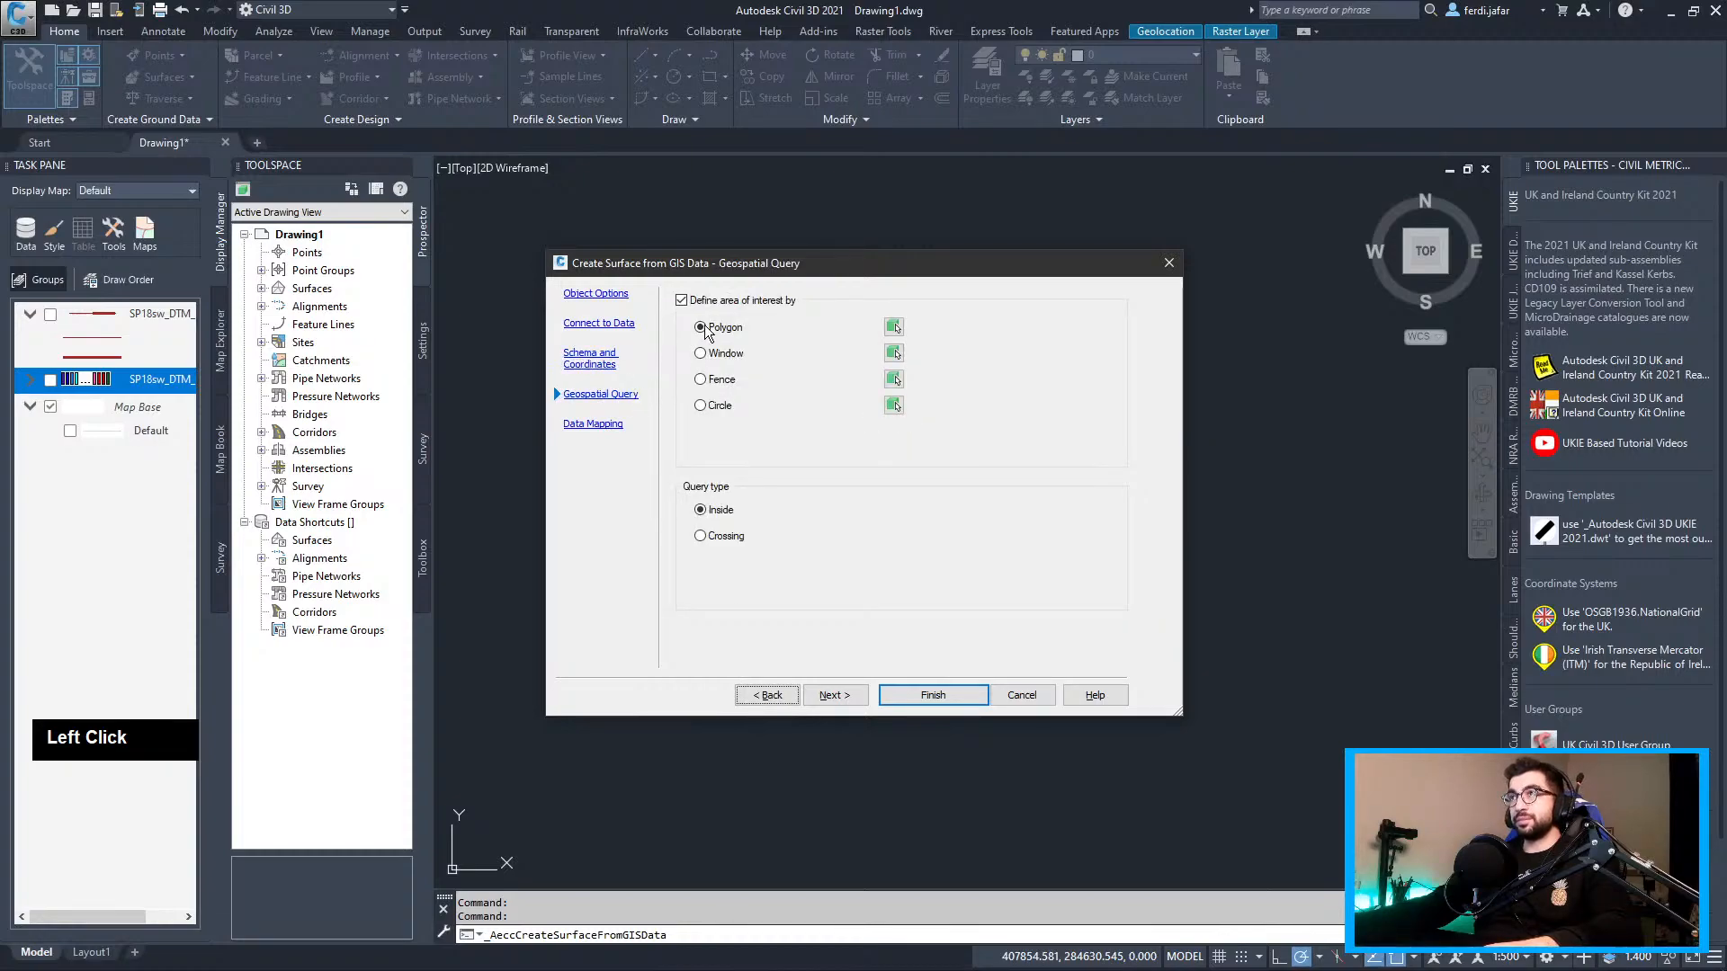
{"action": "left_click", "coordinate": [778, 302]}
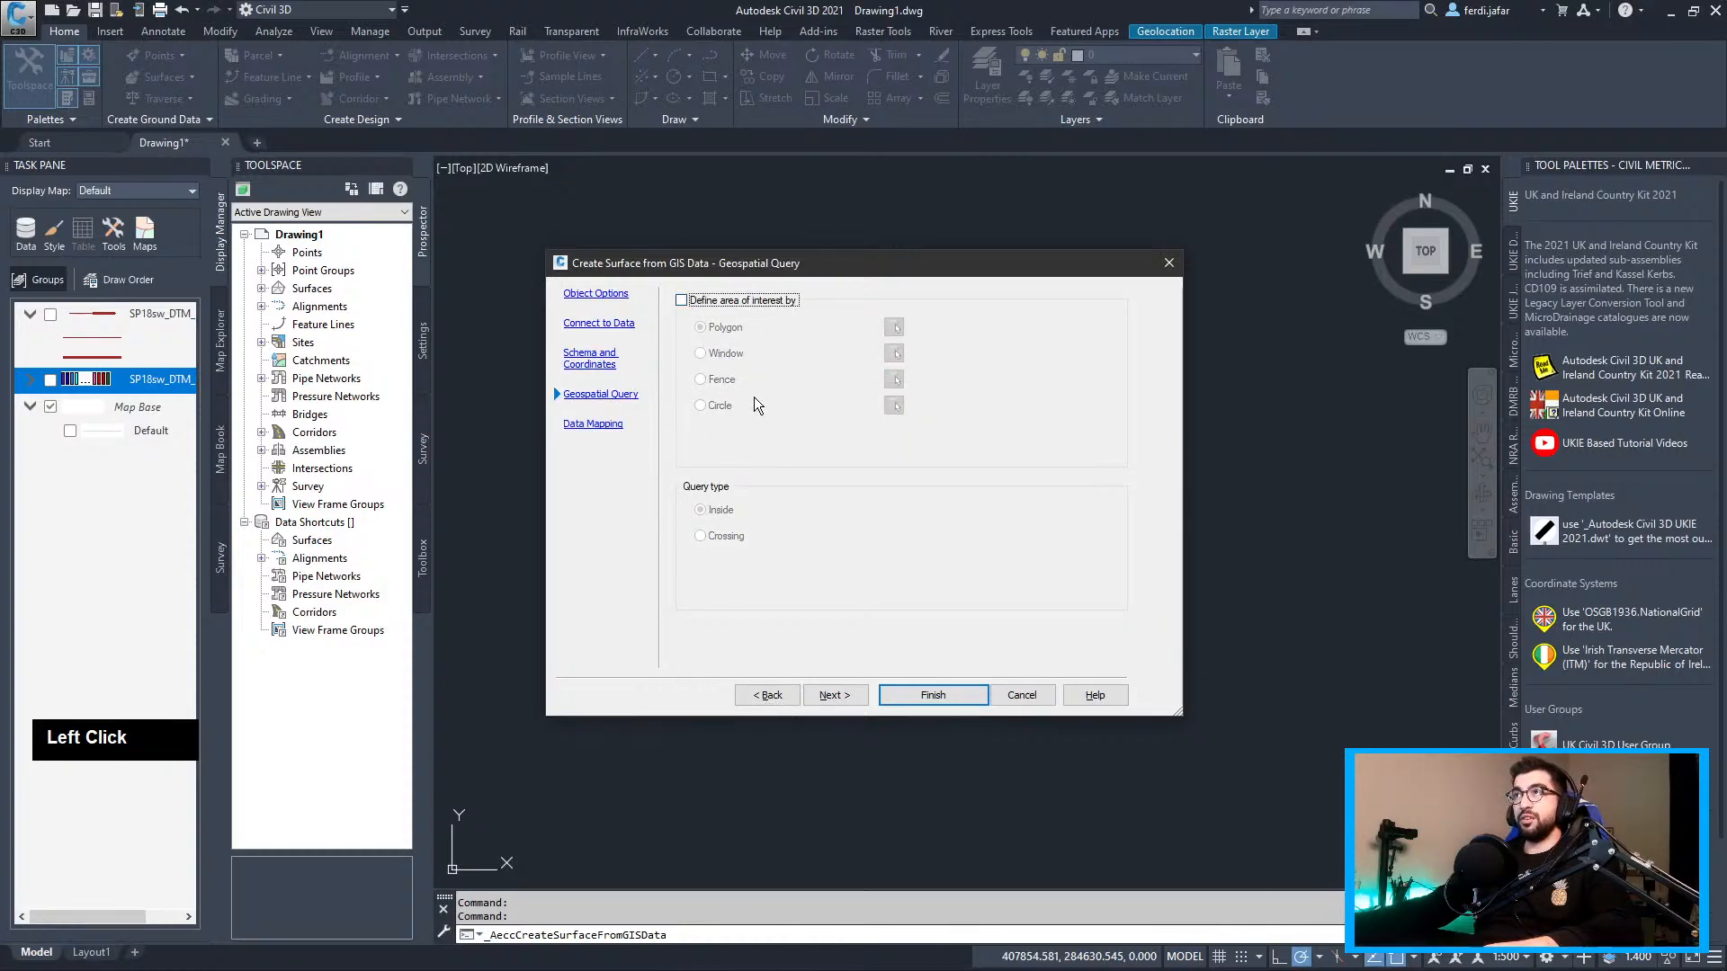
{"action": "left_click", "coordinate": [593, 423]}
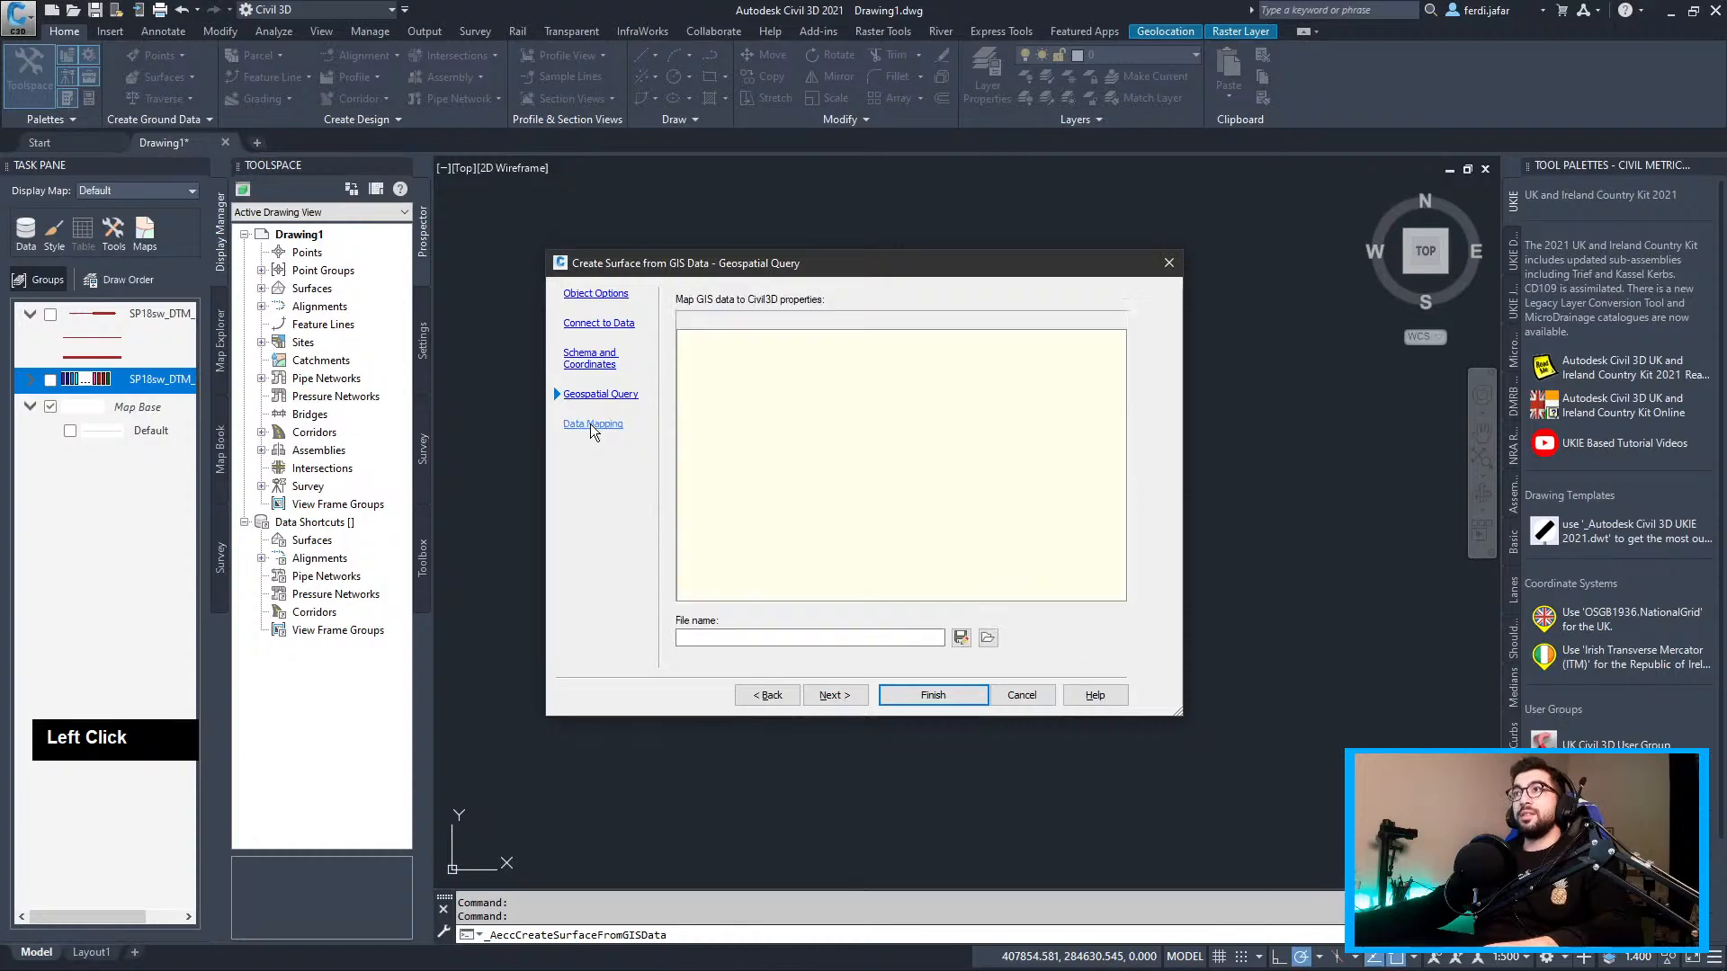
{"action": "left_click", "coordinate": [824, 376]}
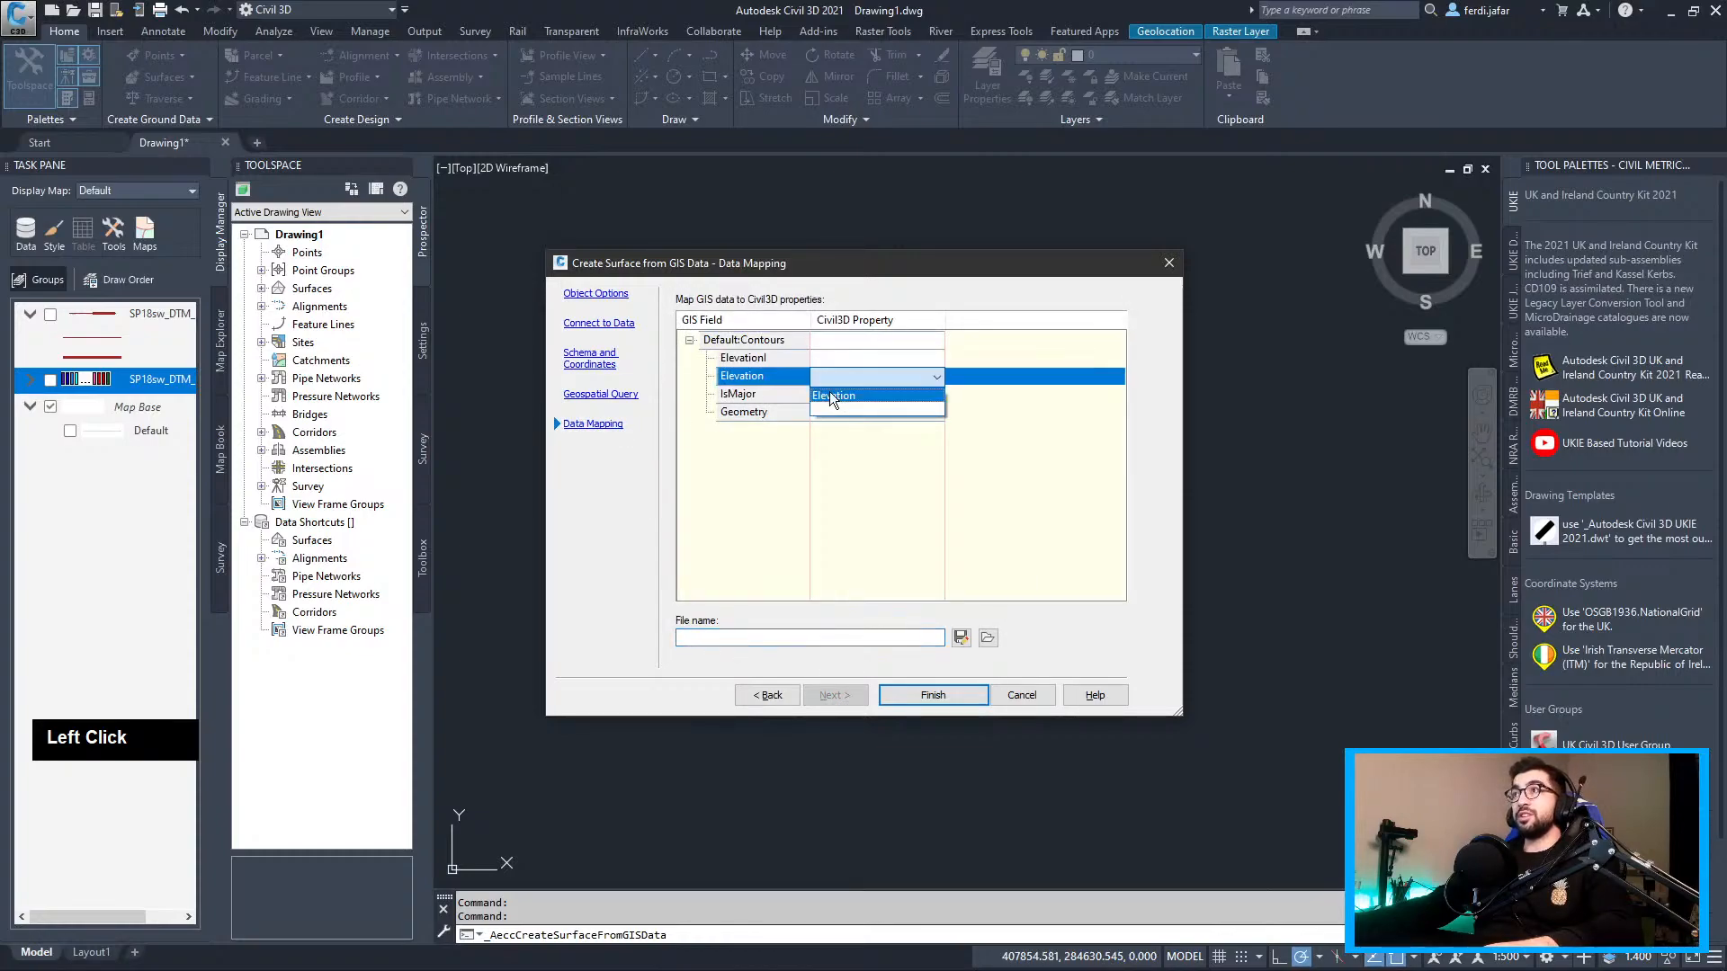
{"action": "left_click", "coordinate": [830, 394]}
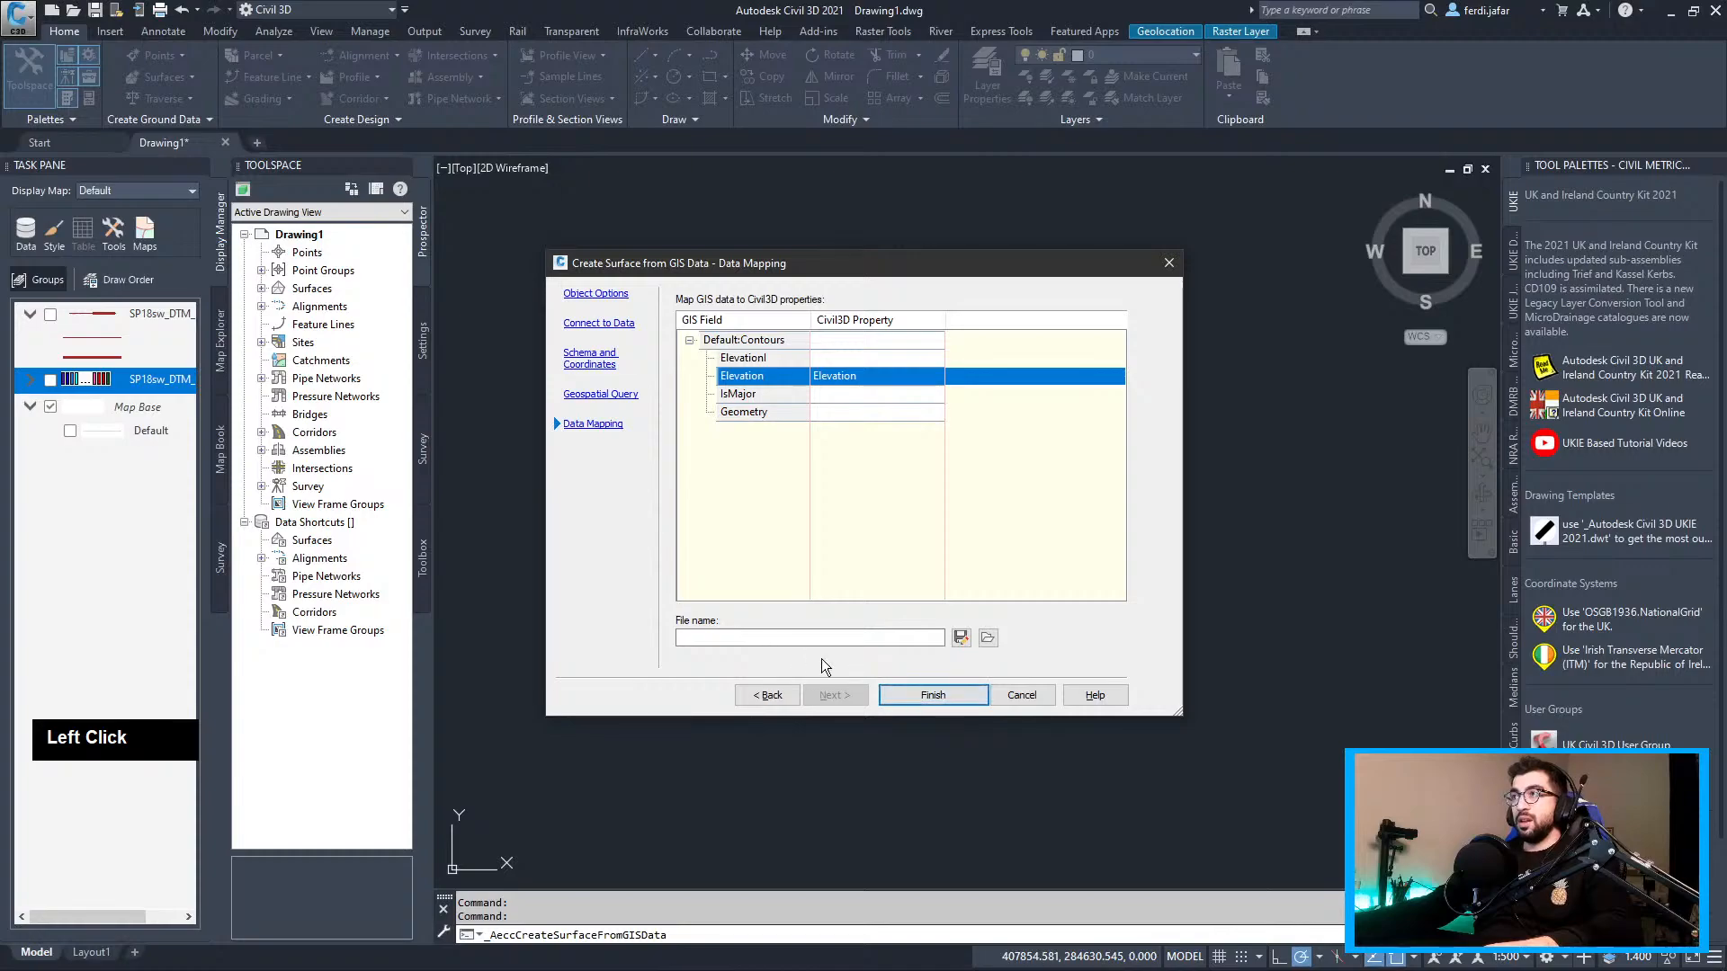
{"action": "left_click", "coordinate": [946, 706]}
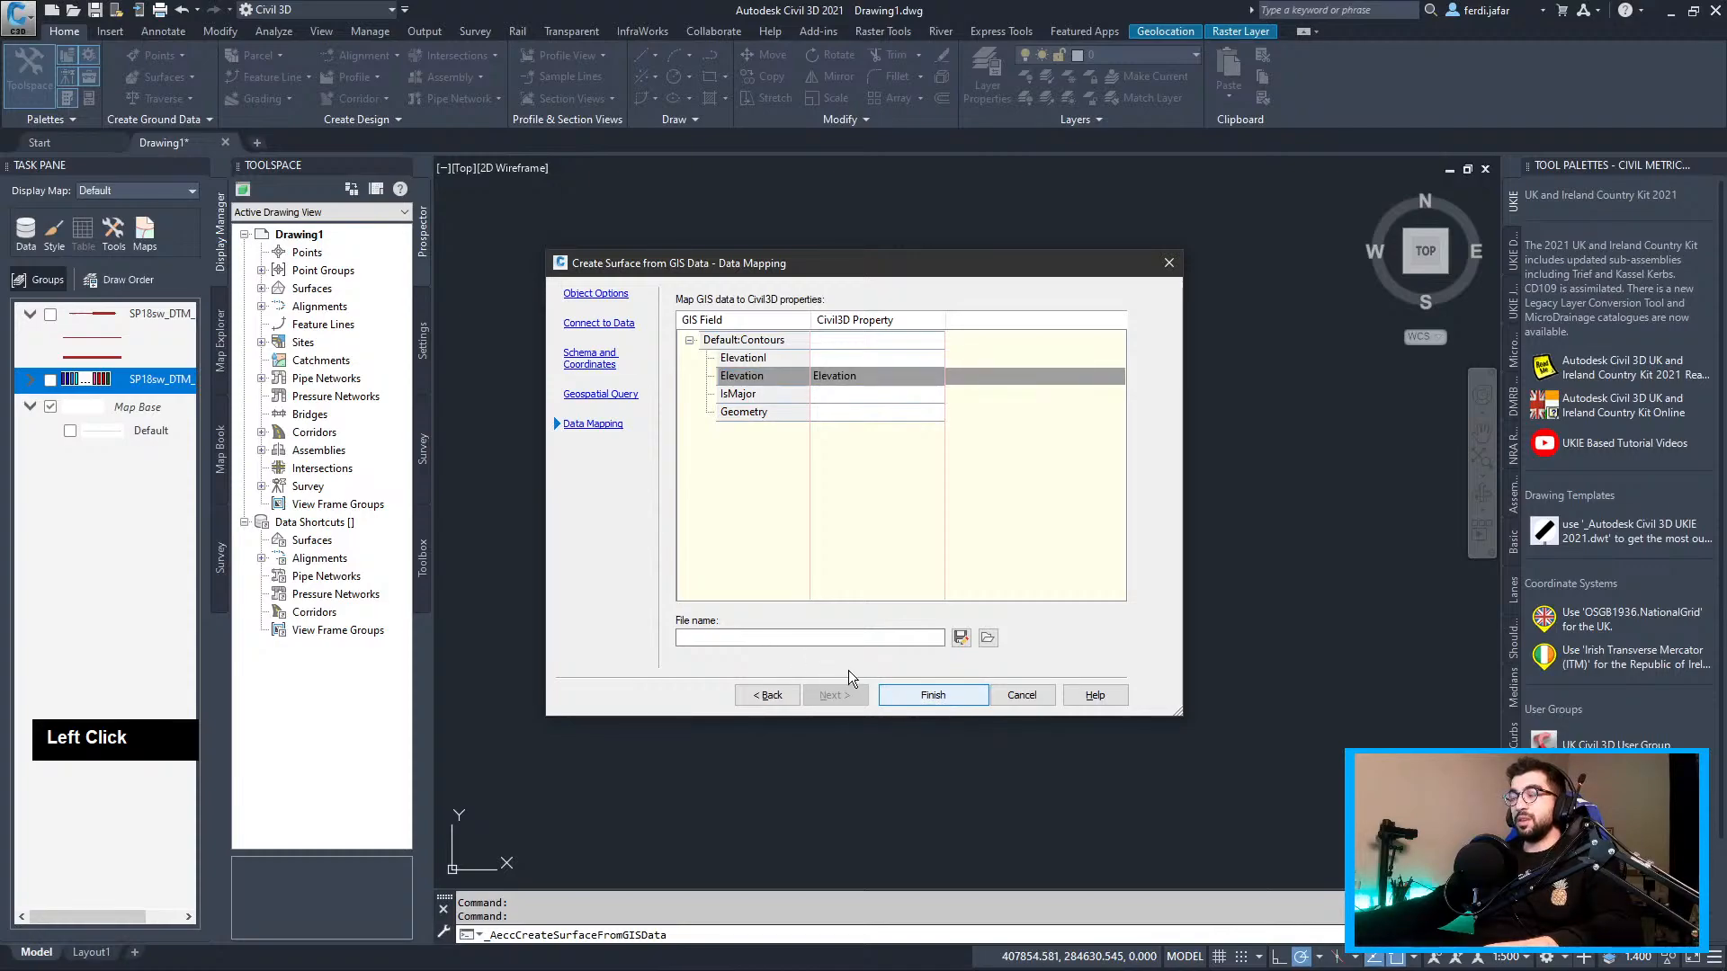
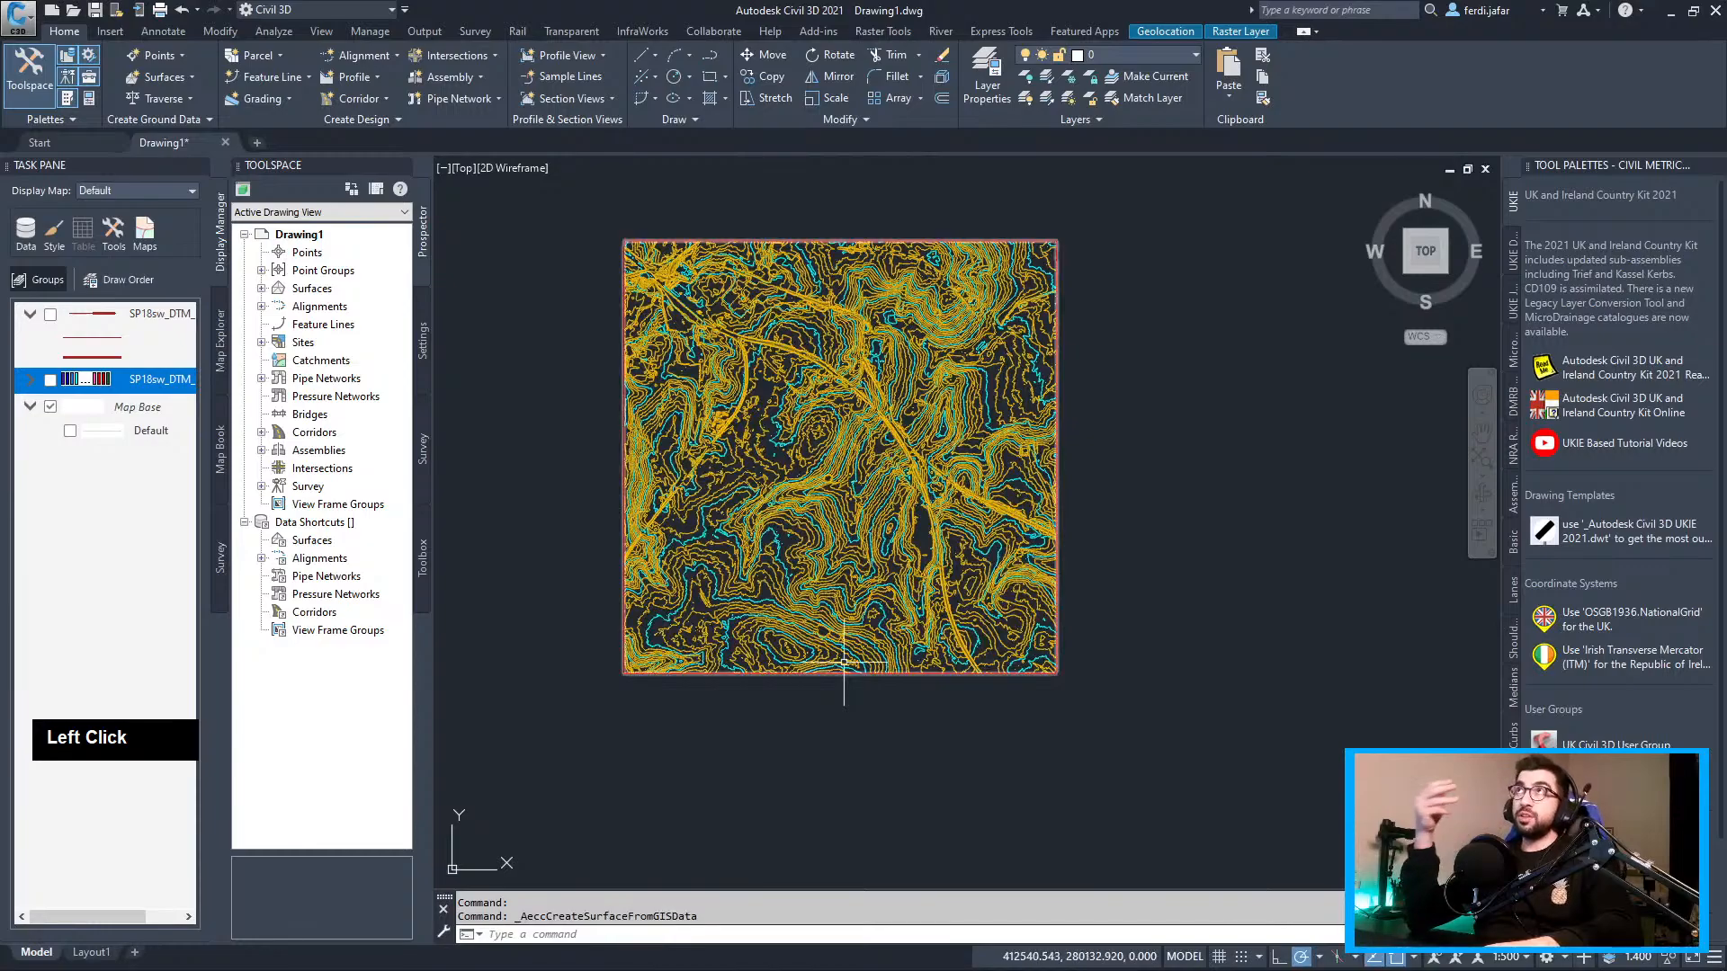
Inspect the LiDAR surface in the 3D object viewer from tilted and oblique angles
{"action": "mouse_move", "coordinate": [844, 662]}
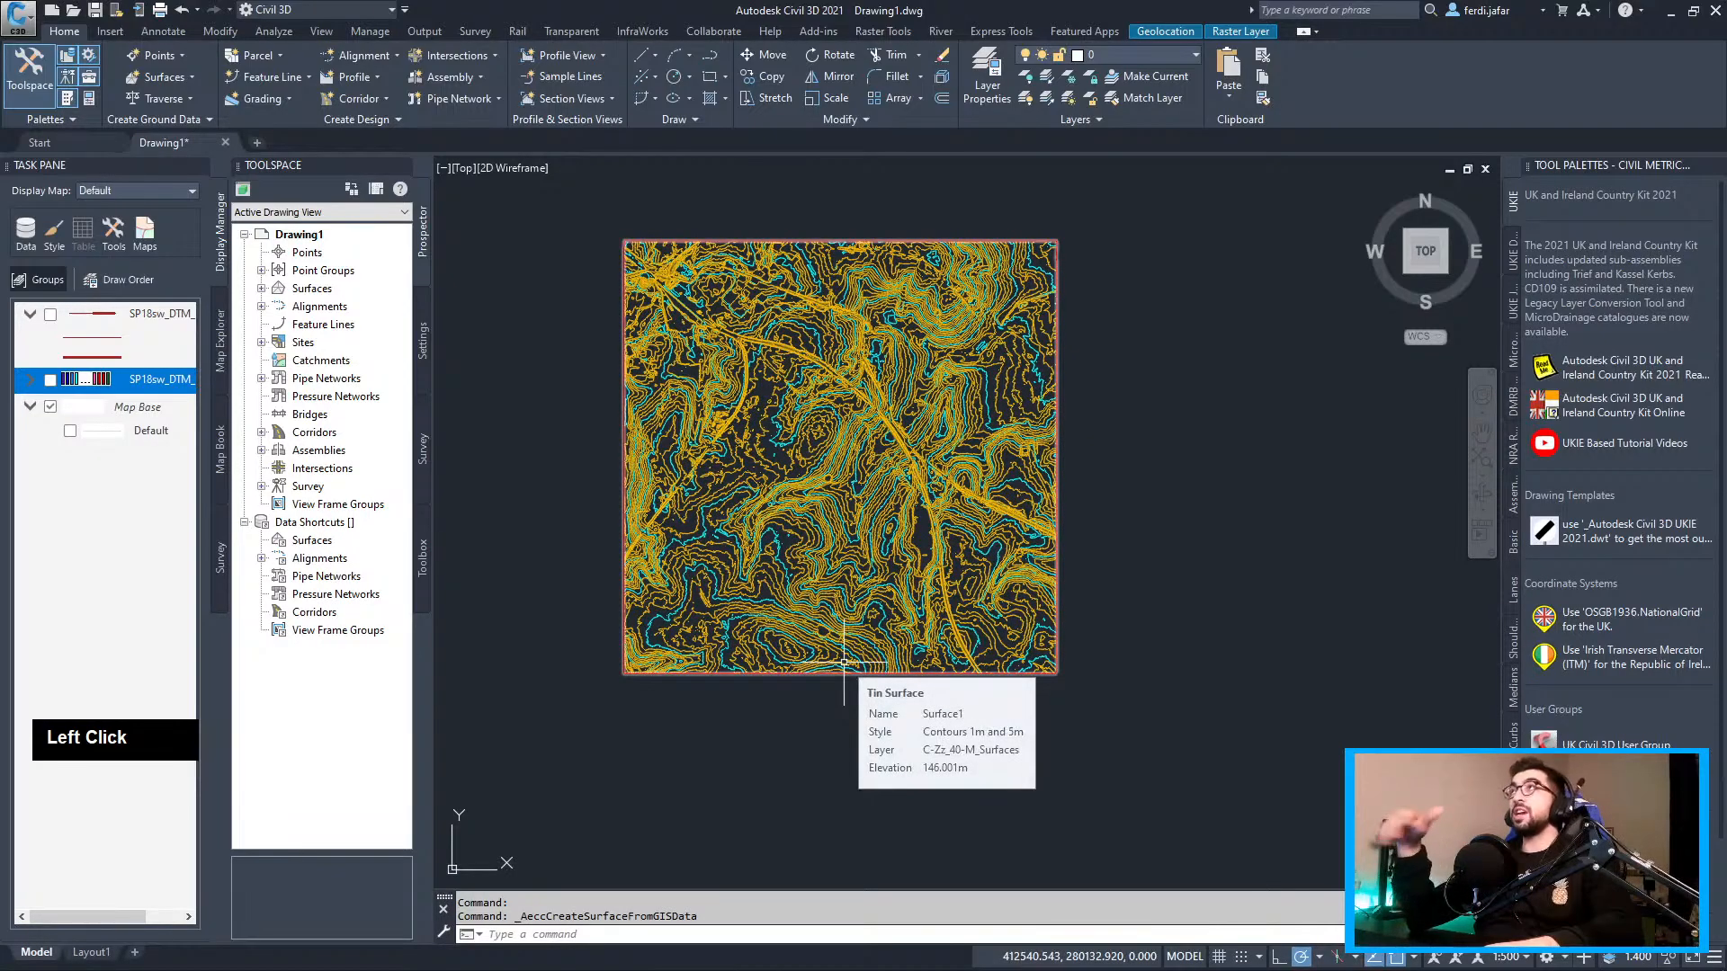
{"action": "scroll", "coordinate": [880, 387], "scroll_direction": "up", "scroll_amount": 3}
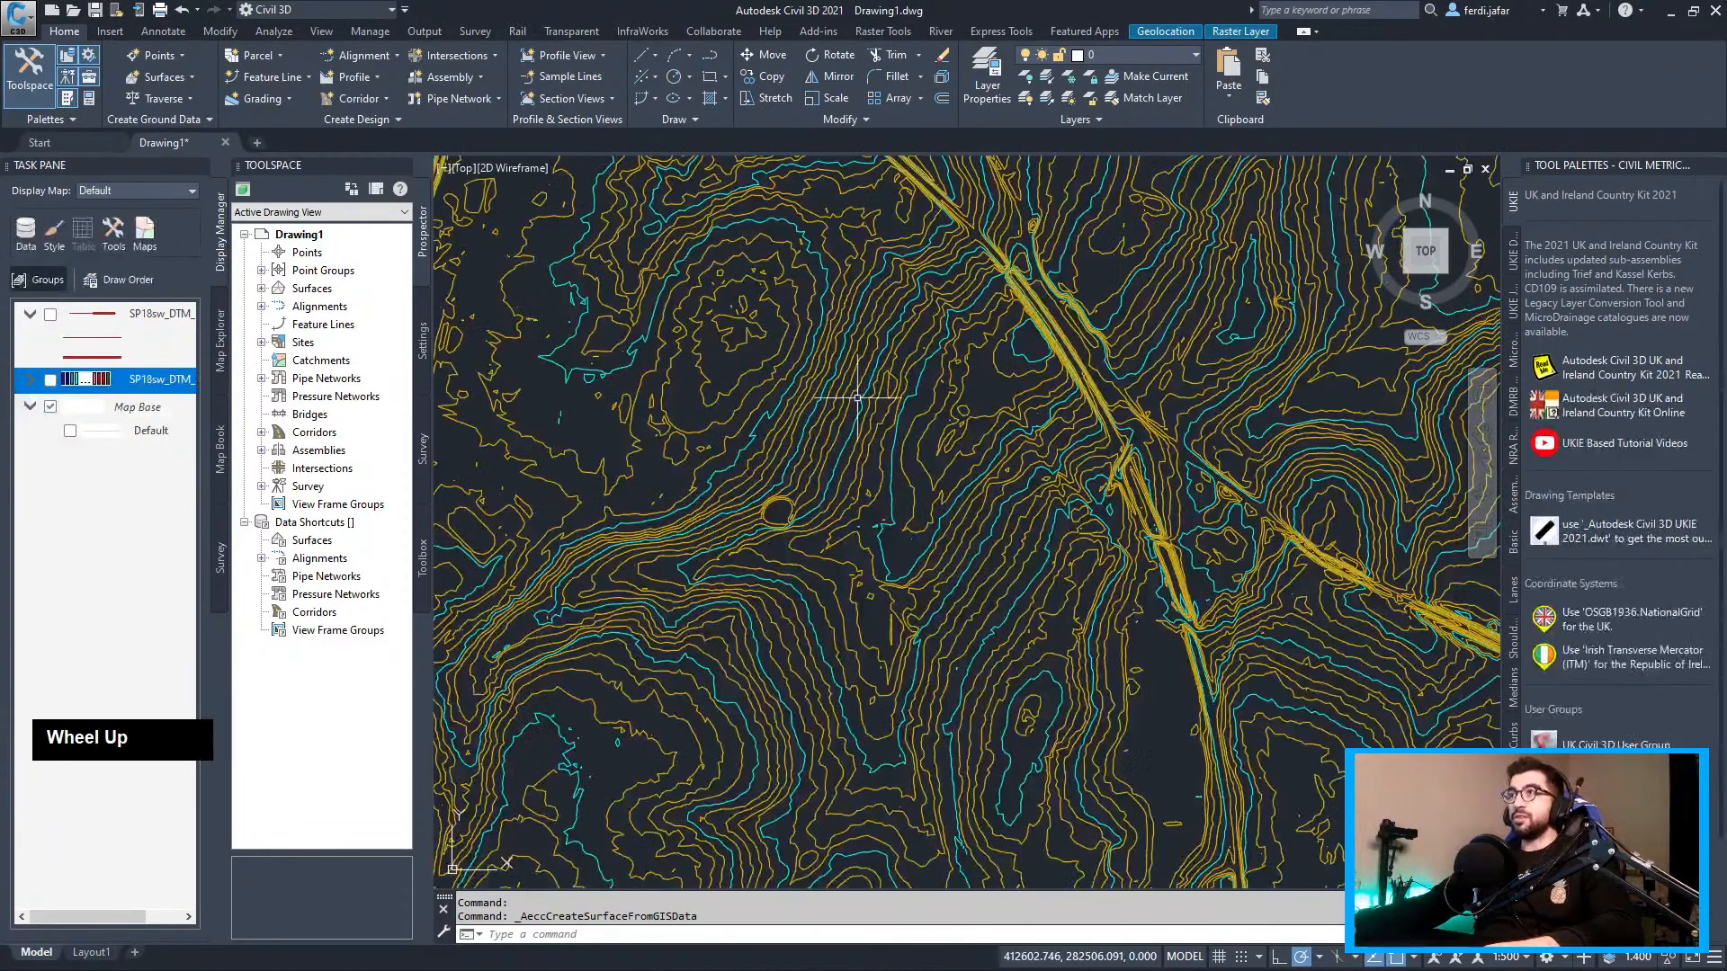
{"action": "scroll", "coordinate": [880, 378], "scroll_direction": "down", "scroll_amount": 3}
{"action": "scroll", "coordinate": [877, 359], "scroll_direction": "up", "scroll_amount": 3}
{"action": "scroll", "coordinate": [1009, 511], "scroll_direction": "down", "scroll_amount": 3}
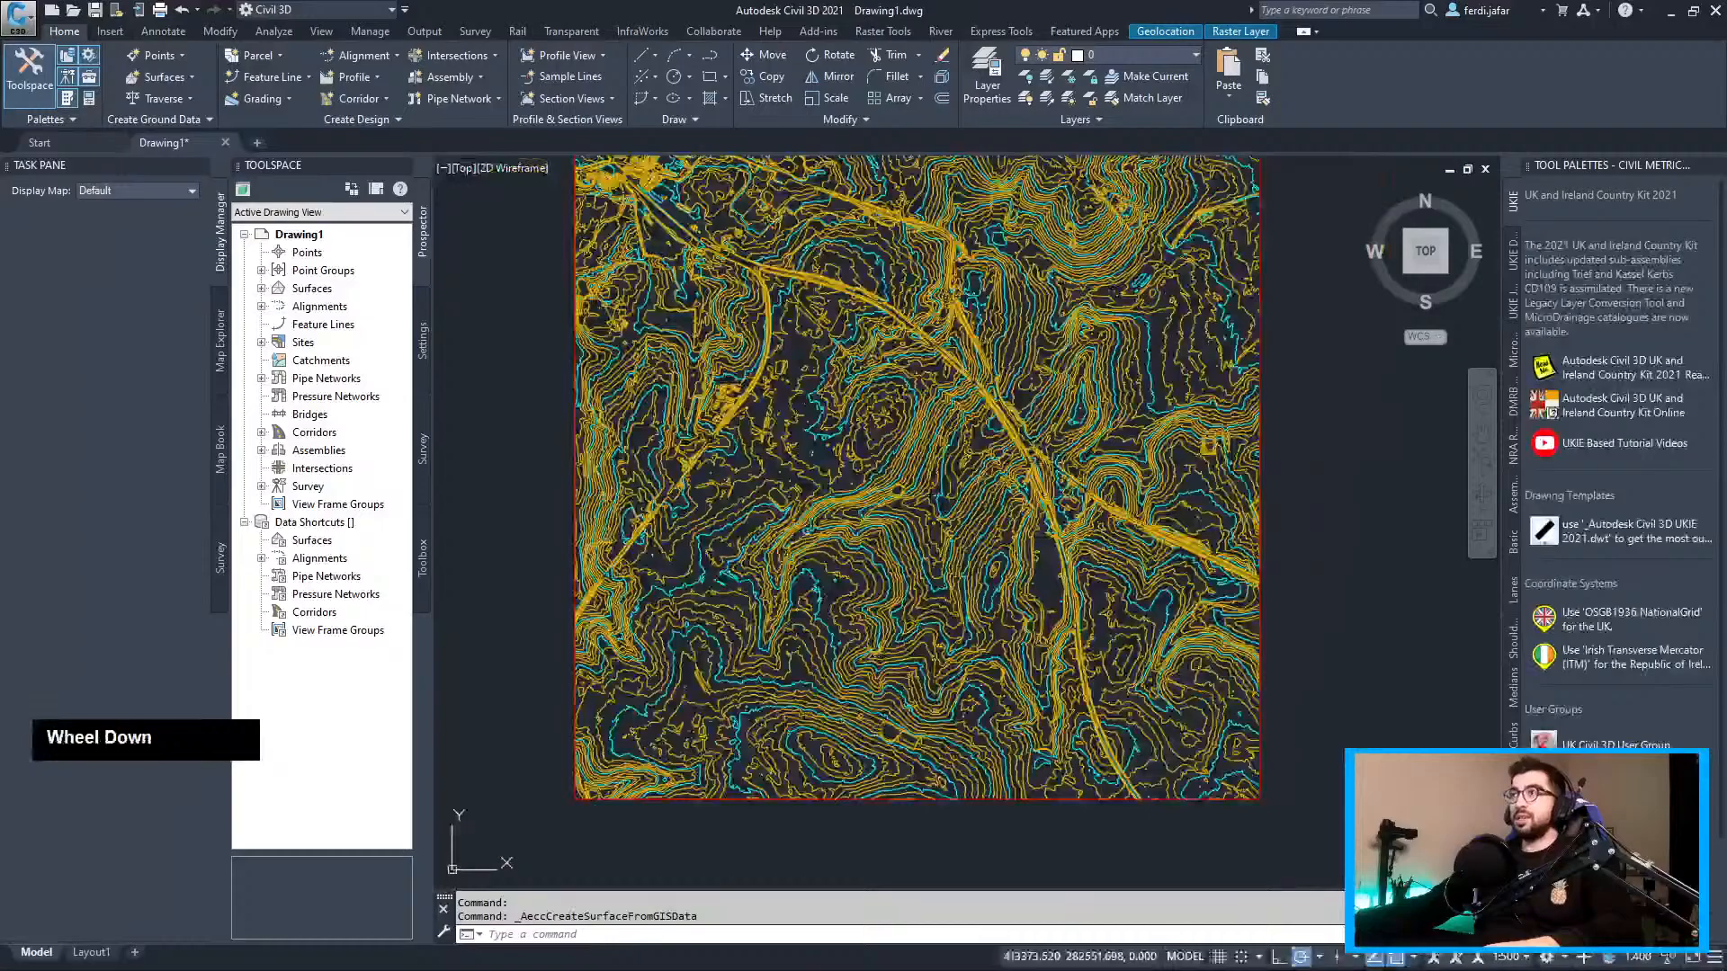
{"action": "left_click", "coordinate": [992, 425]}
{"action": "right_click", "coordinate": [991, 425]}
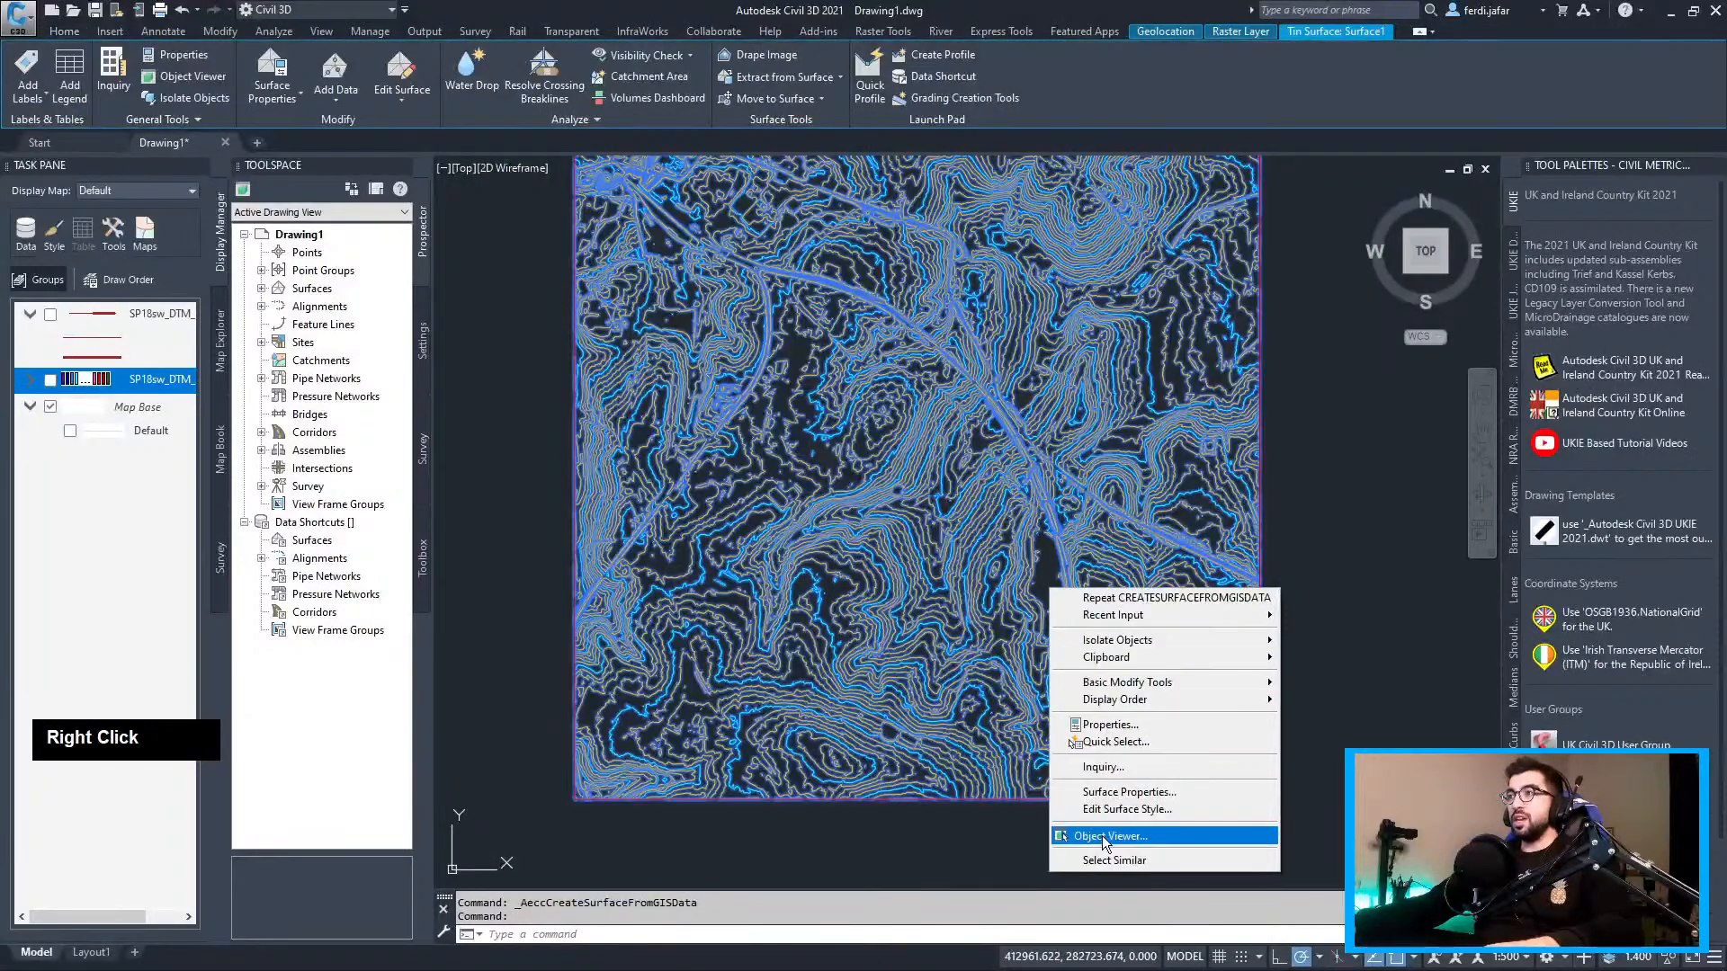
{"action": "left_click", "coordinate": [1099, 838]}
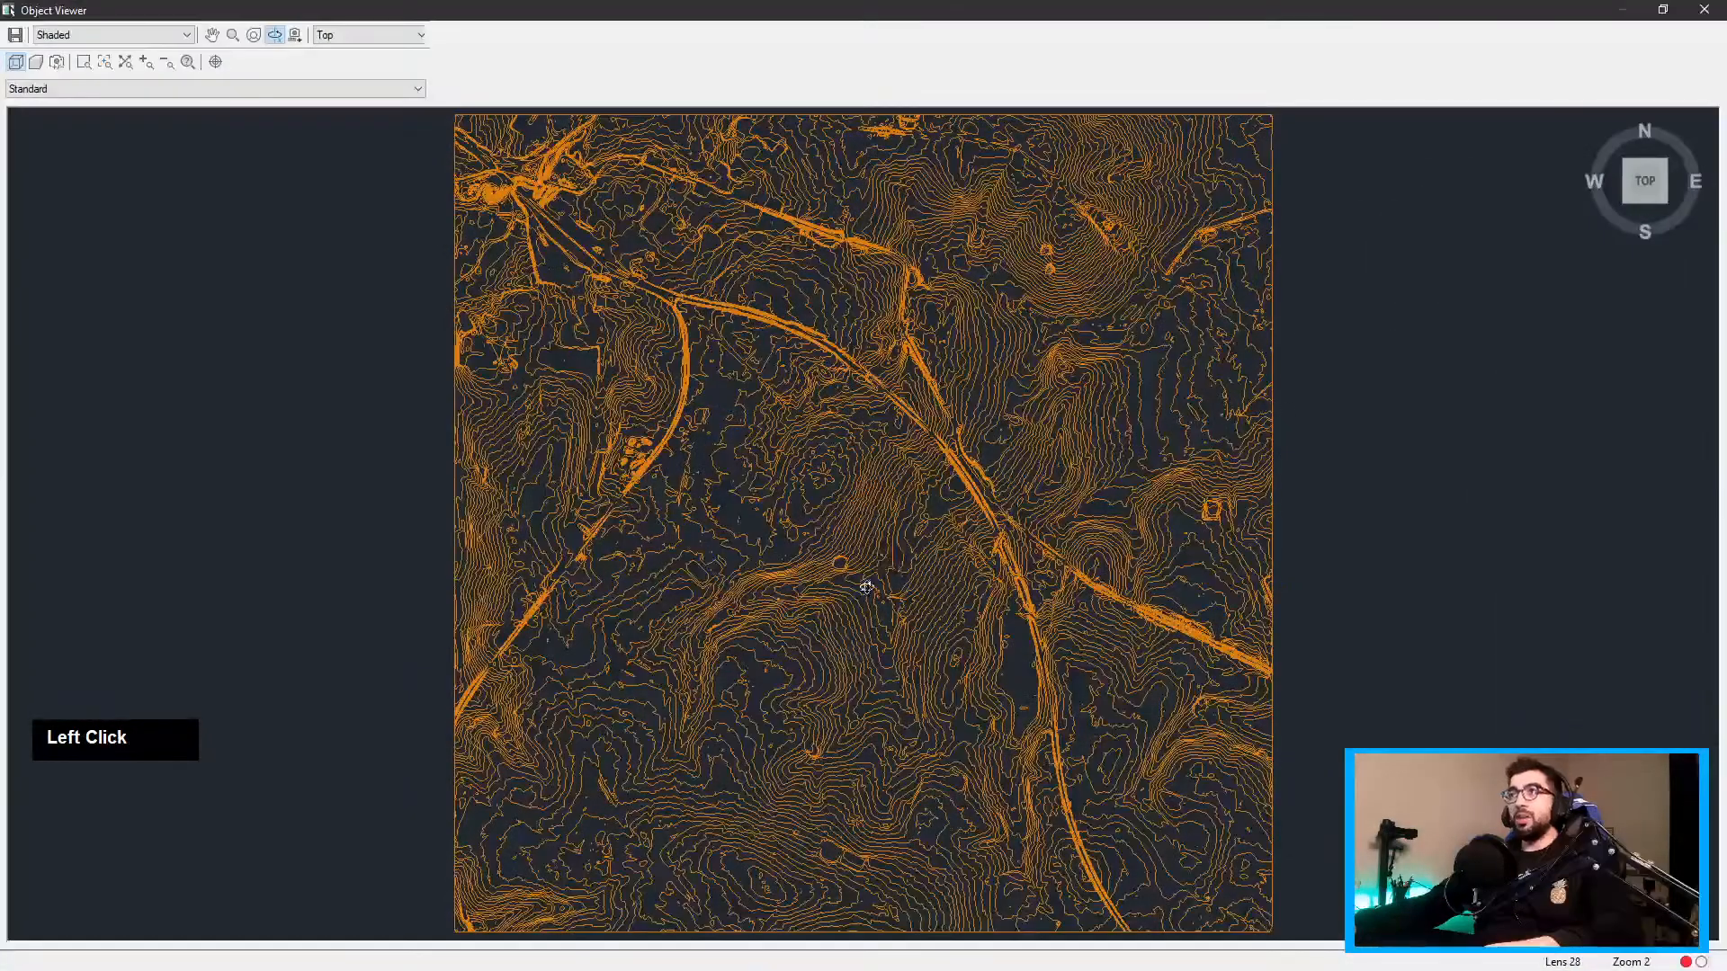
{"action": "left_click_drag", "start_coordinate": [866, 587], "coordinate": [859, 396]}
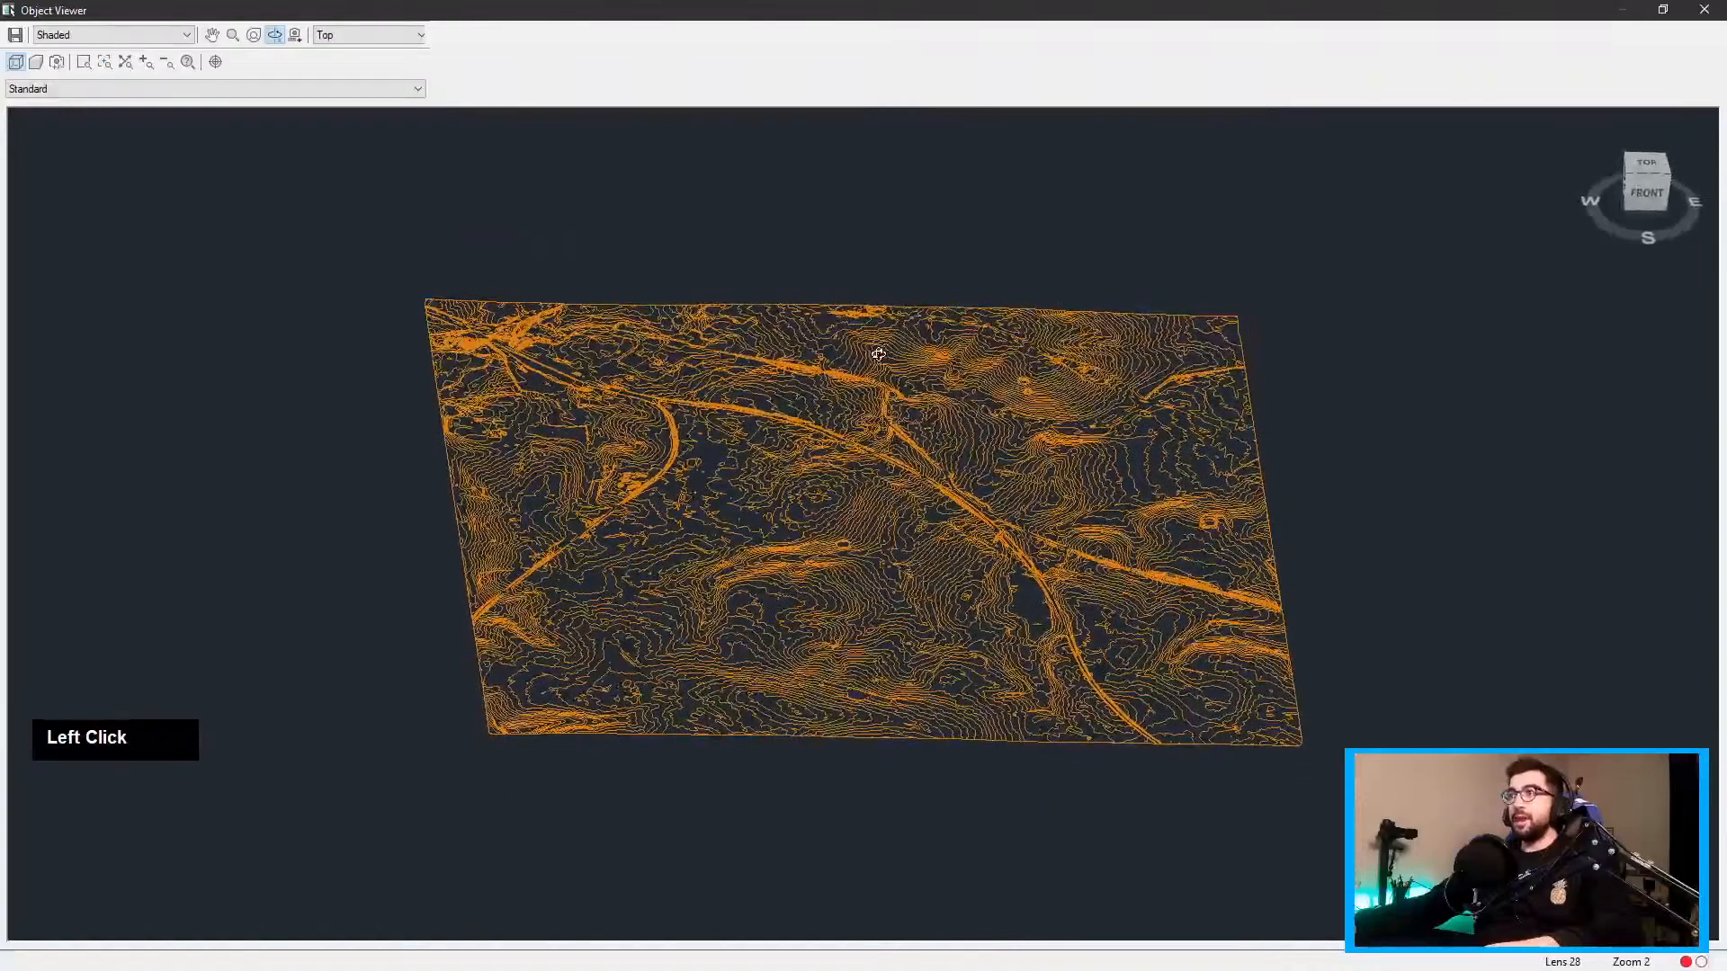
{"action": "left_click_drag", "start_coordinate": [882, 589], "coordinate": [925, 663]}
{"action": "scroll", "coordinate": [995, 543], "scroll_direction": "up", "scroll_amount": 5}
{"action": "scroll", "coordinate": [956, 573], "scroll_direction": "down", "scroll_amount": 2}
{"action": "scroll", "coordinate": [957, 574], "scroll_direction": "down", "scroll_amount": 3}
{"action": "scroll", "coordinate": [1017, 520], "scroll_direction": "up", "scroll_amount": 5}
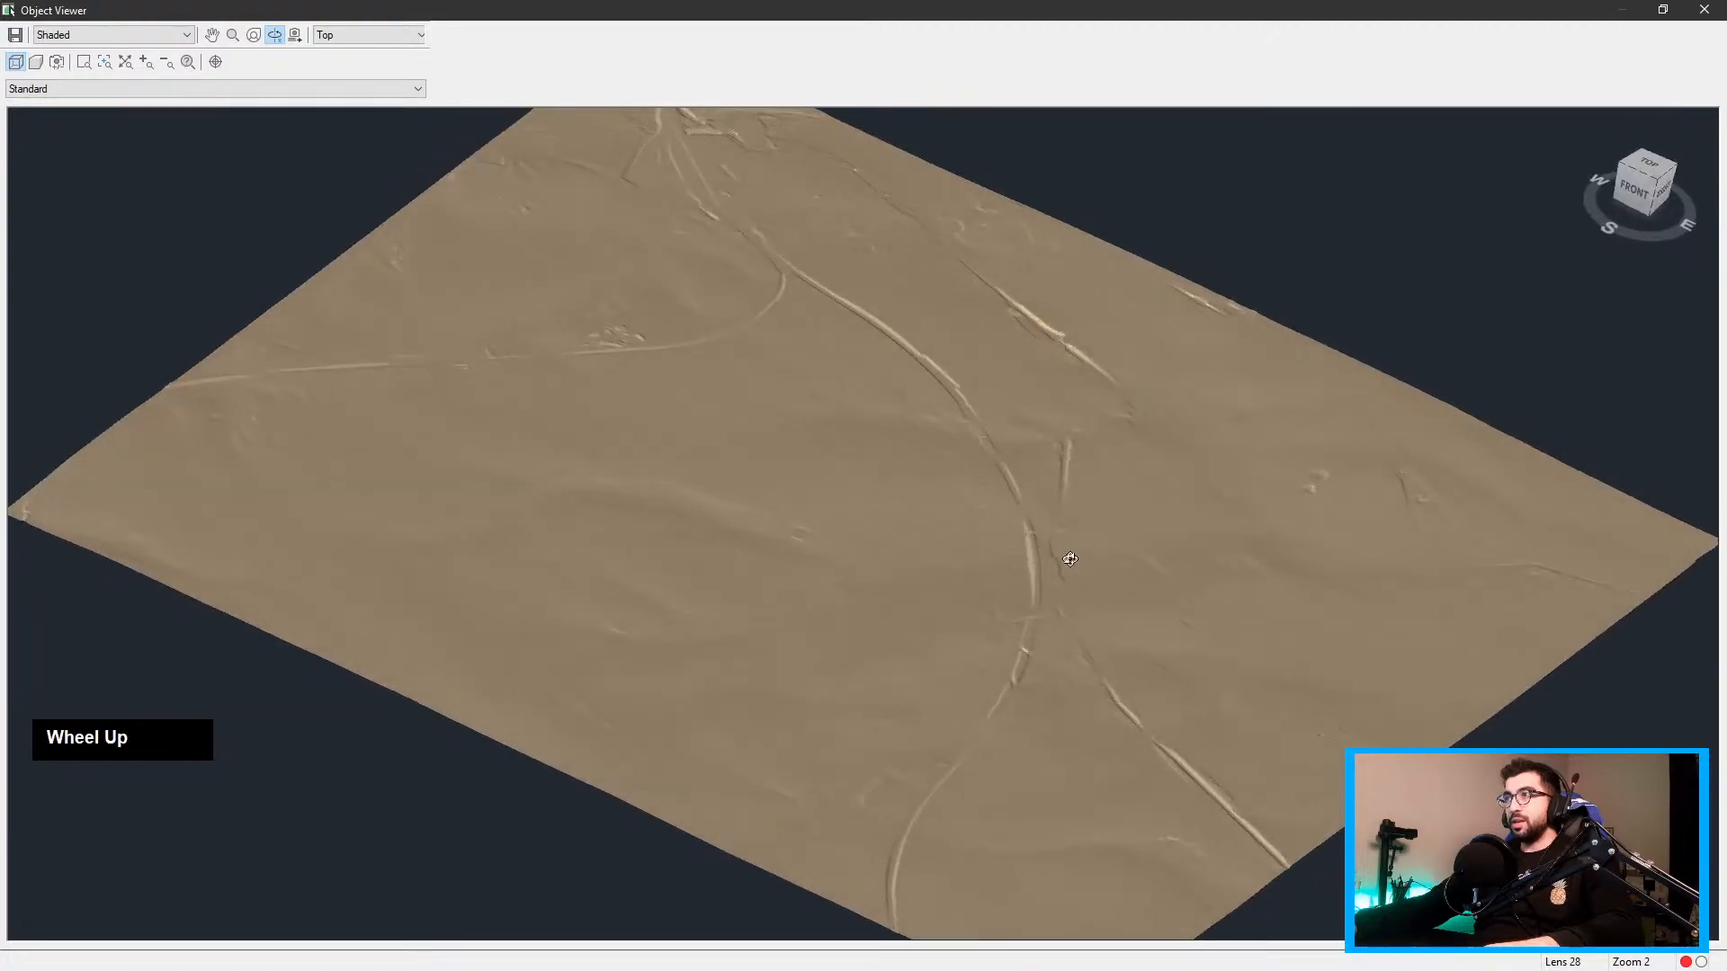
{"action": "left_click", "coordinate": [1707, 10]}
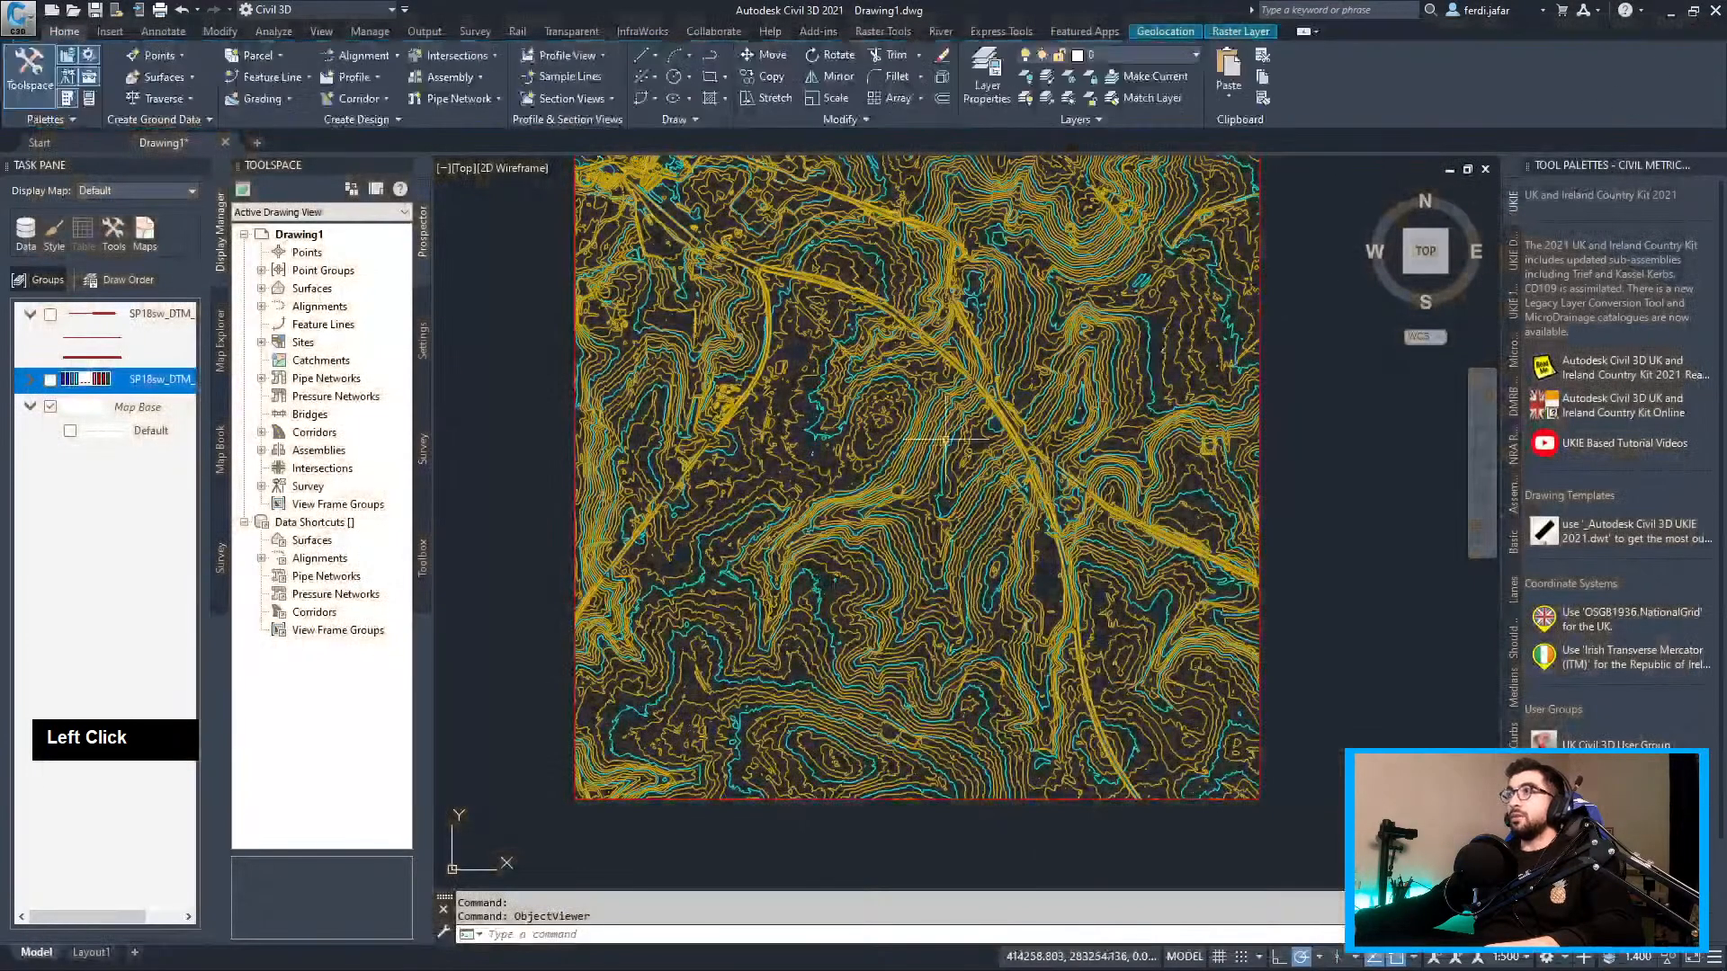
Regenerate the drawing with REGEN and pan over the contour drawing
{"action": "scroll", "coordinate": [692, 385], "scroll_direction": "up", "scroll_amount": 3}
{"action": "type", "text": "regen"}
{"action": "key", "text": "Return"}
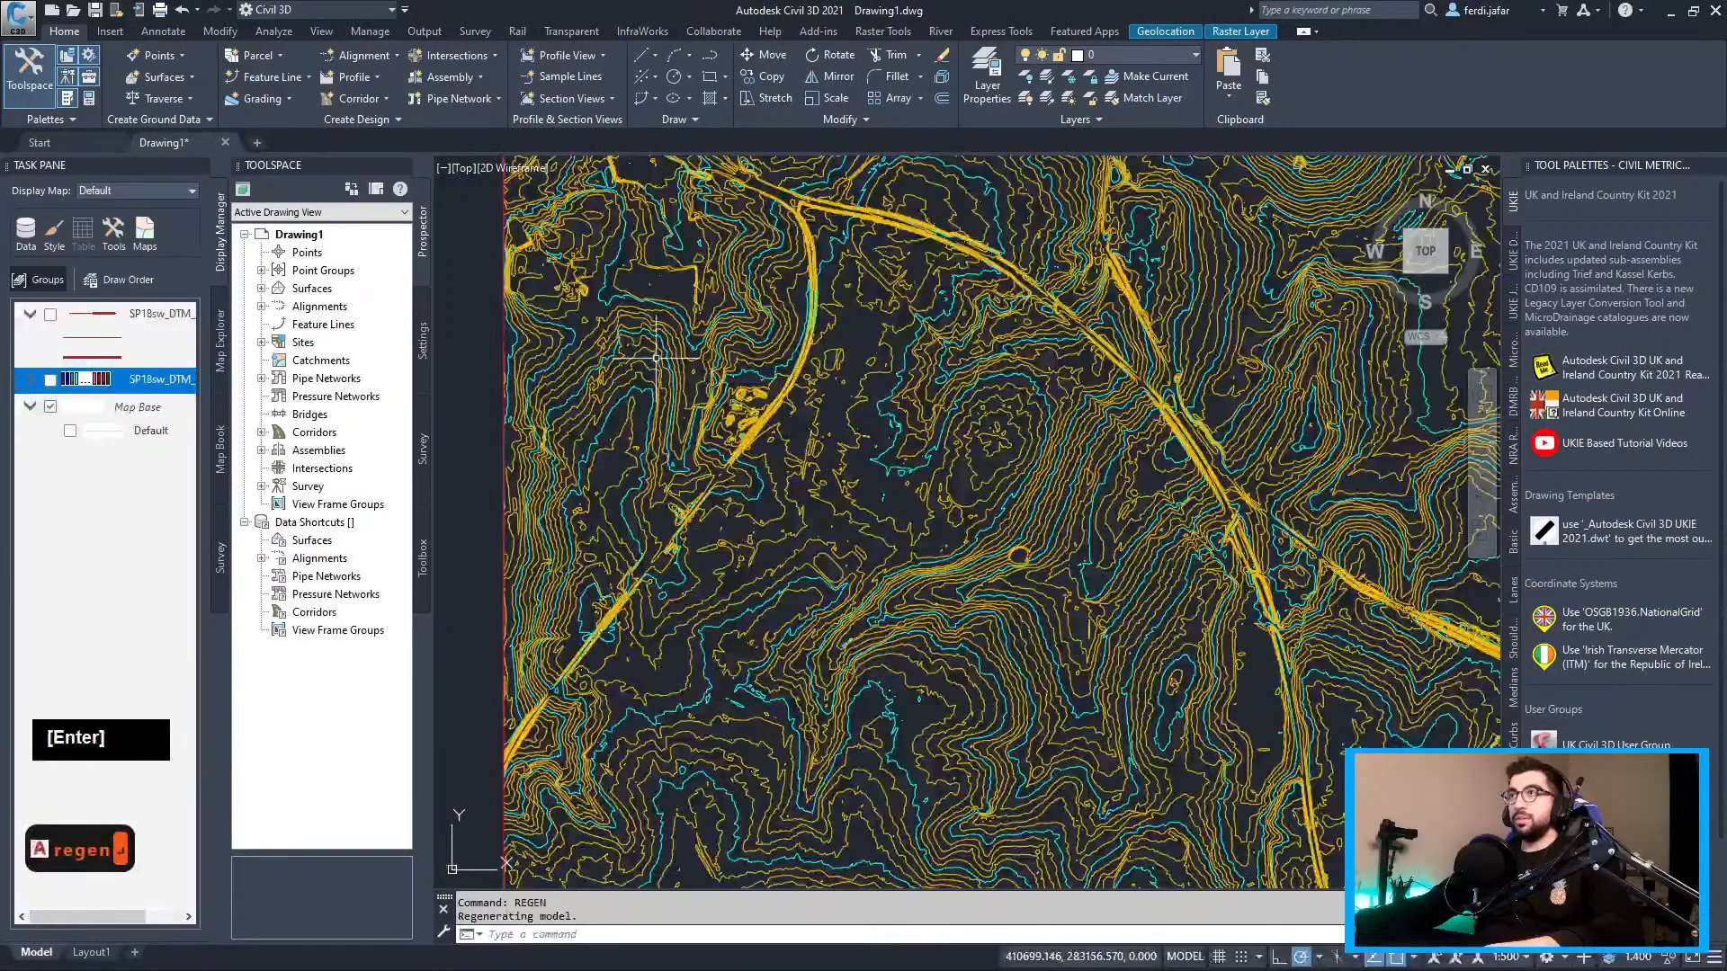
{"action": "middle_click_drag", "start_coordinate": [655, 358], "coordinate": [644, 634]}
{"action": "scroll", "coordinate": [644, 634], "scroll_direction": "up", "scroll_amount": 1}
{"action": "scroll", "coordinate": [719, 585], "scroll_direction": "down", "scroll_amount": 2}
{"action": "middle_click_drag", "start_coordinate": [720, 585], "coordinate": [739, 396]}
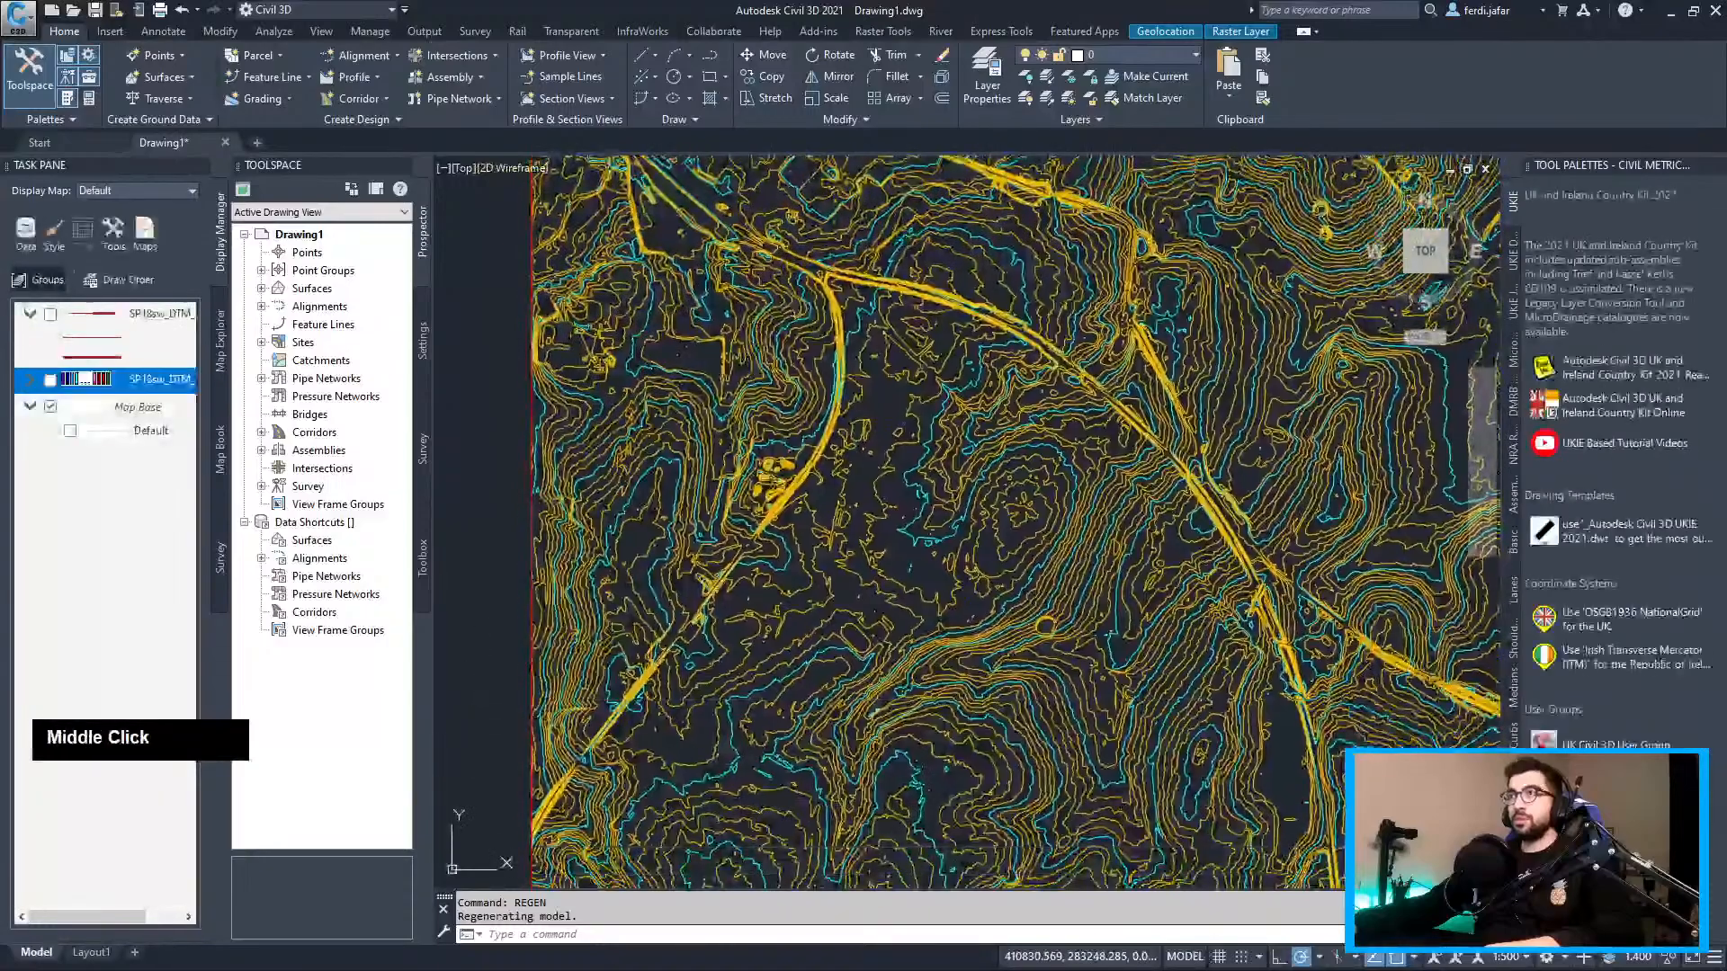
{"action": "middle_click_drag", "start_coordinate": [725, 627], "coordinate": [735, 447]}
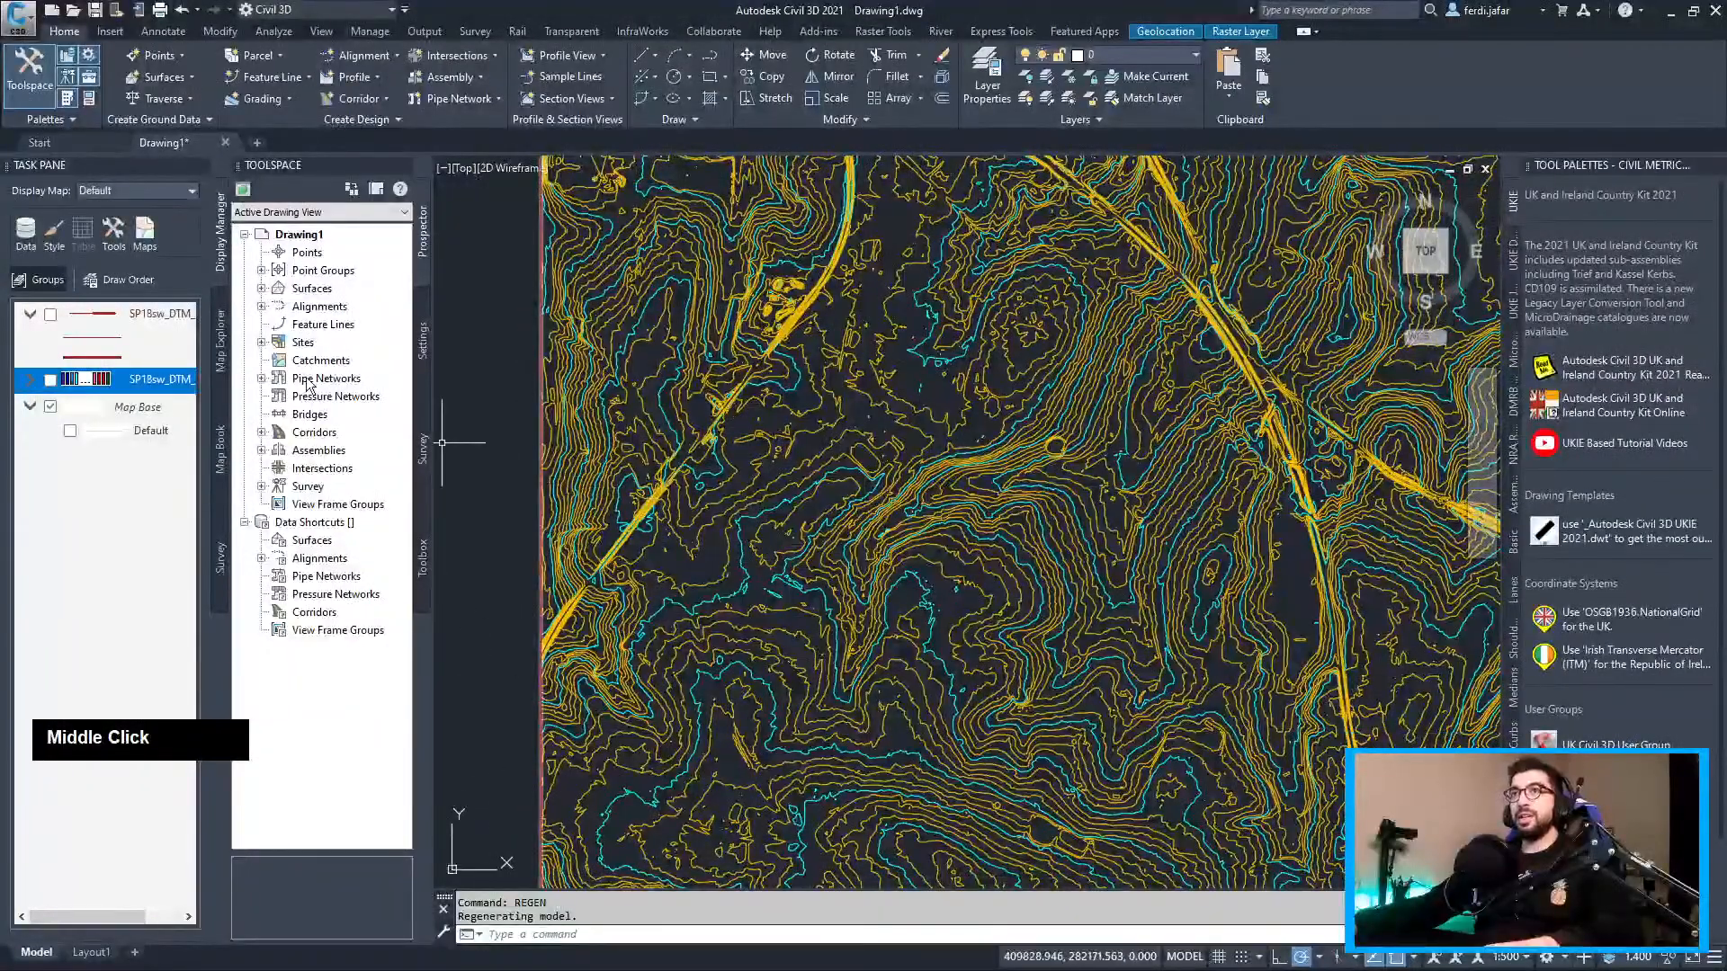
Copy the earlier coordinates 411073,282911 from the F2 command history
{"action": "key", "text": "F2"}
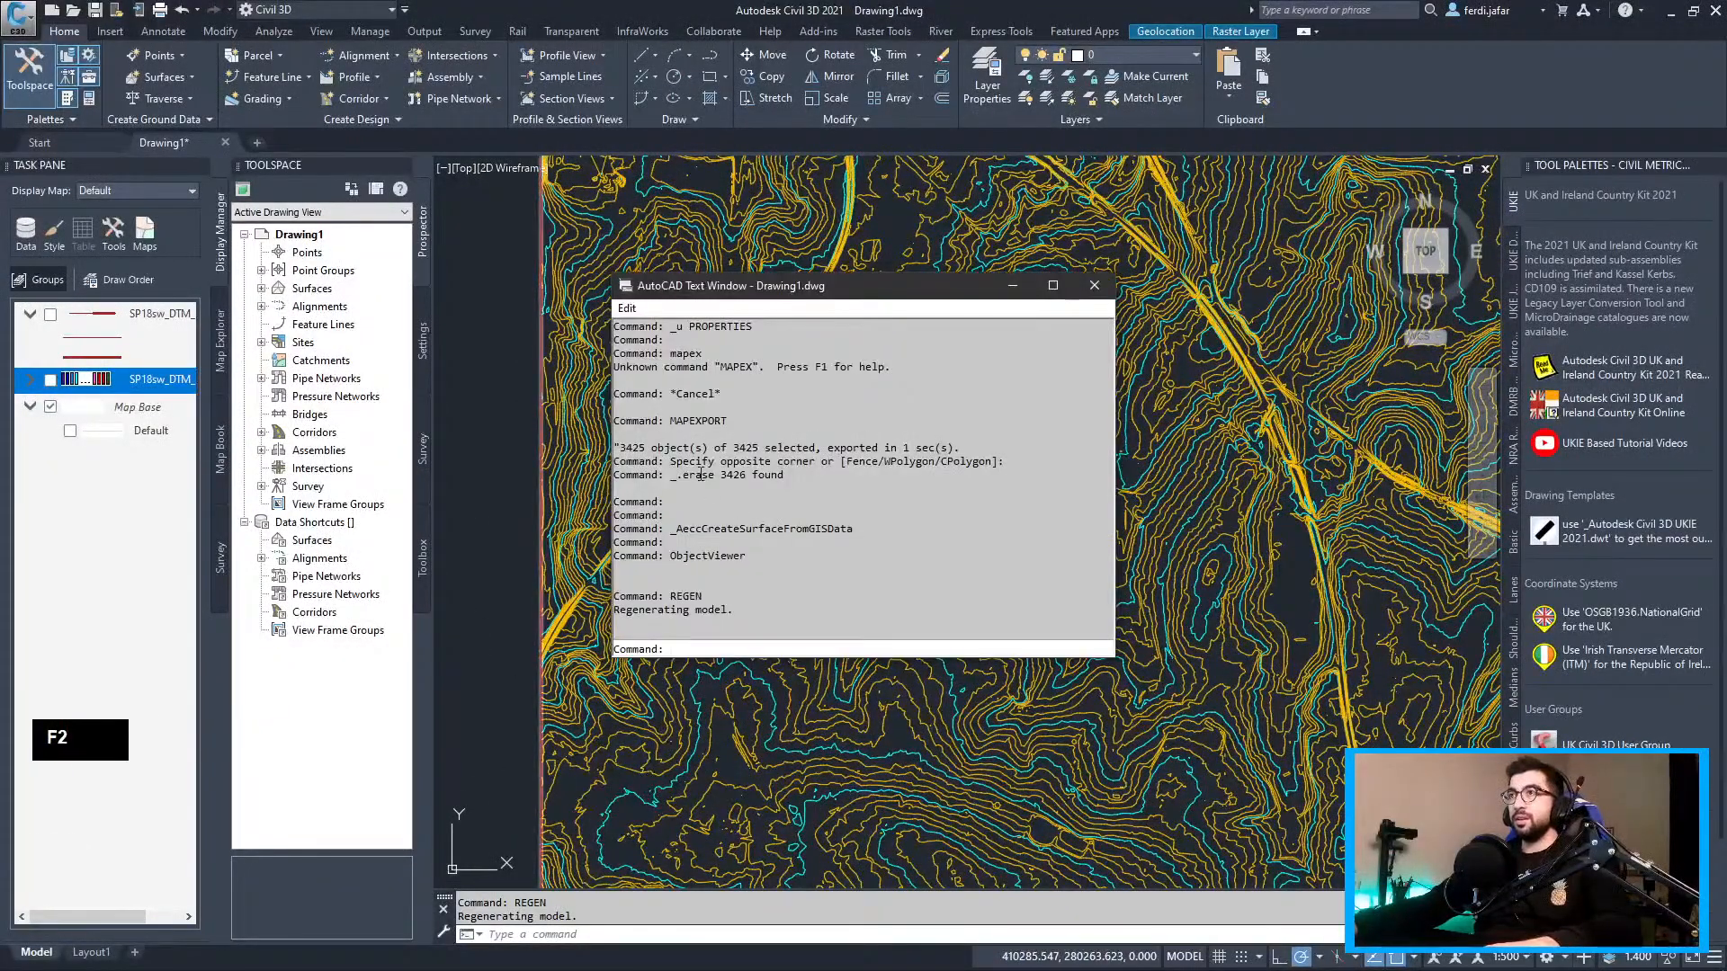
{"action": "scroll", "coordinate": [824, 531], "scroll_direction": "up", "scroll_amount": 10}
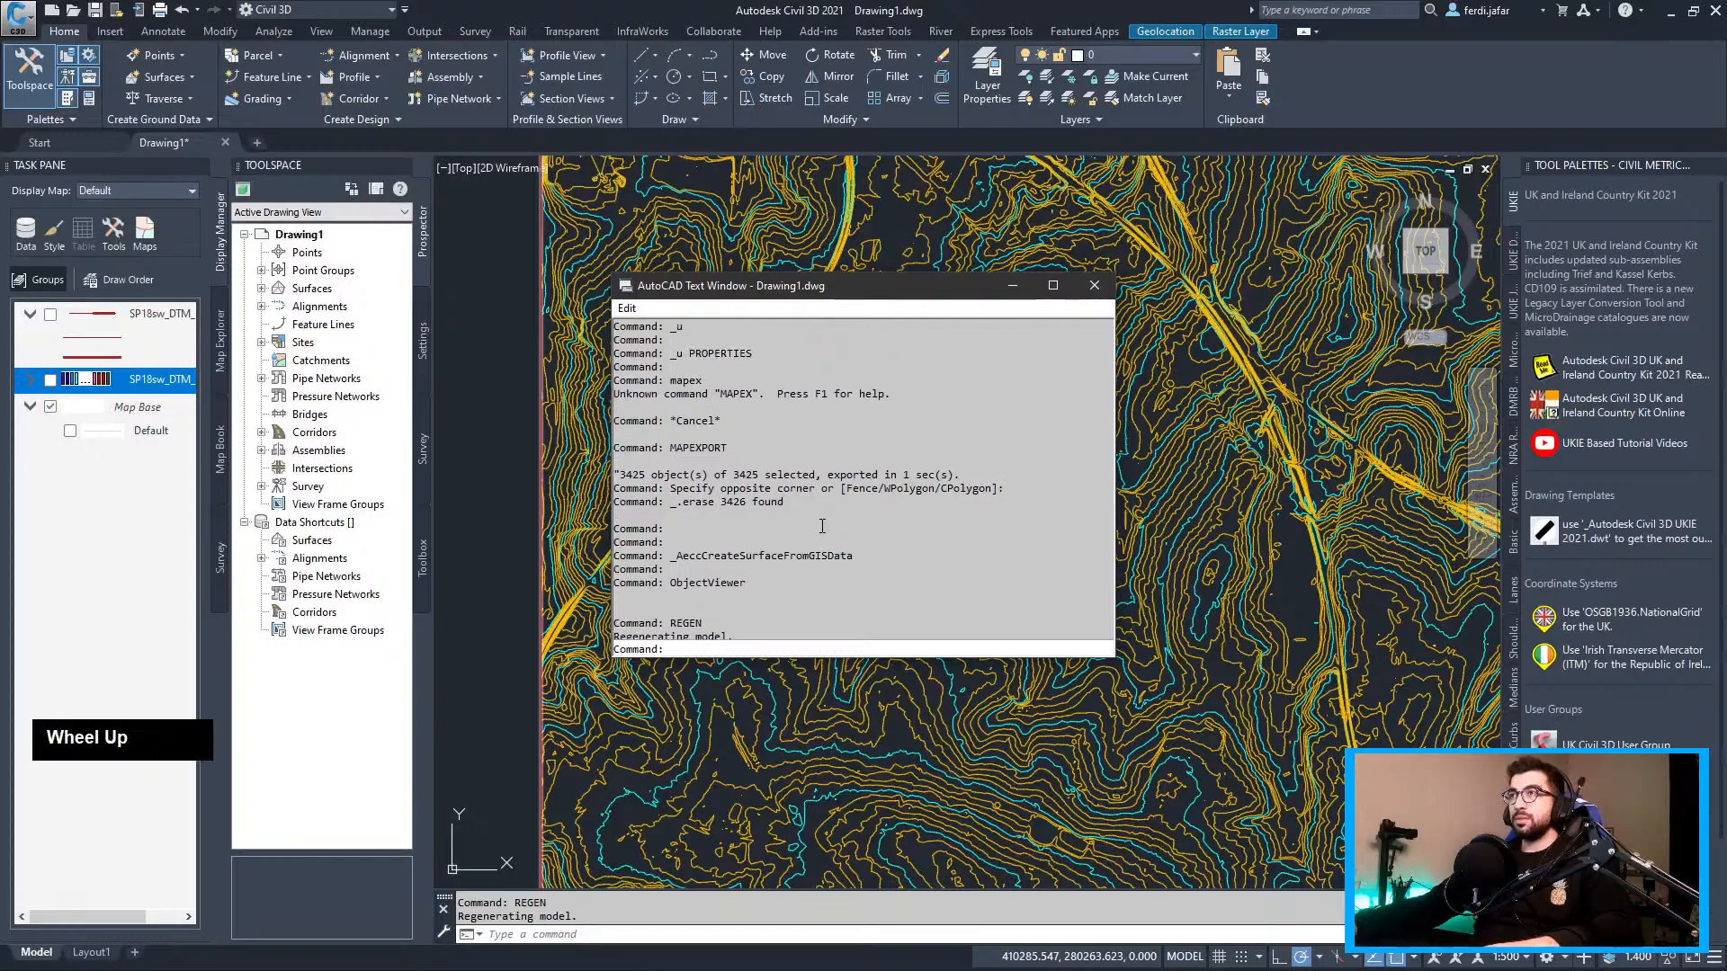
{"action": "scroll", "coordinate": [1087, 492], "scroll_direction": "up", "scroll_amount": 5}
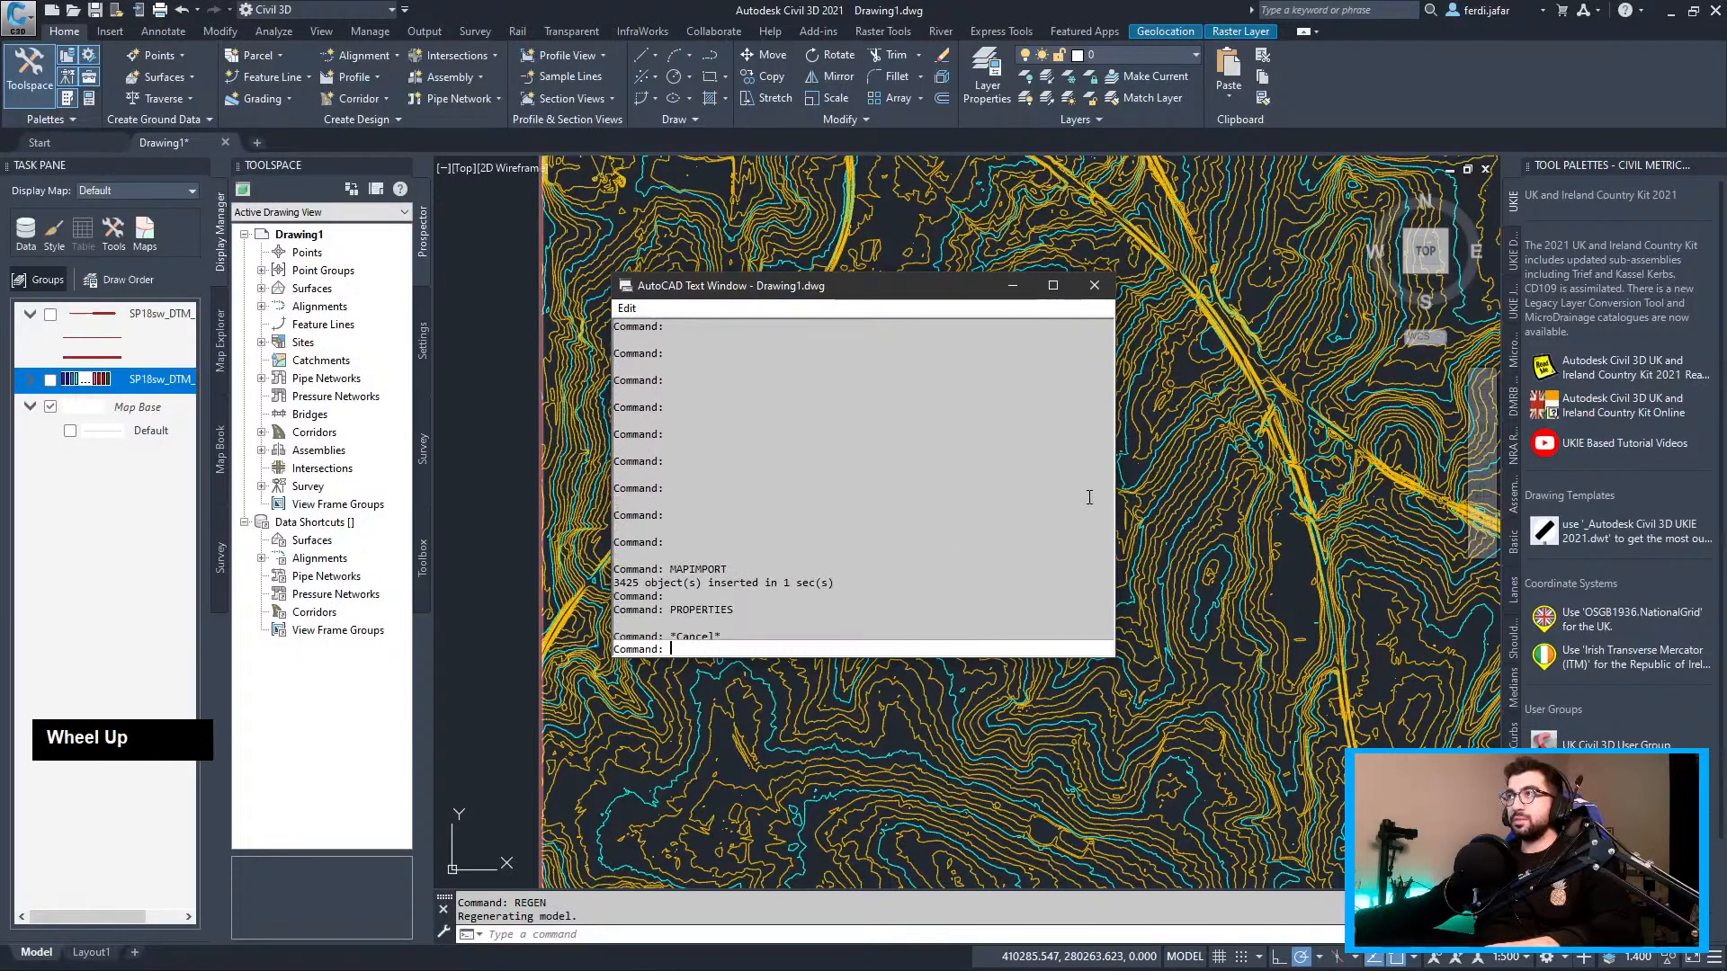
{"action": "middle_click", "coordinate": [1002, 436]}
{"action": "scroll", "coordinate": [1001, 445], "scroll_direction": "up", "scroll_amount": 5}
{"action": "scroll", "coordinate": [1000, 441], "scroll_direction": "up", "scroll_amount": 3}
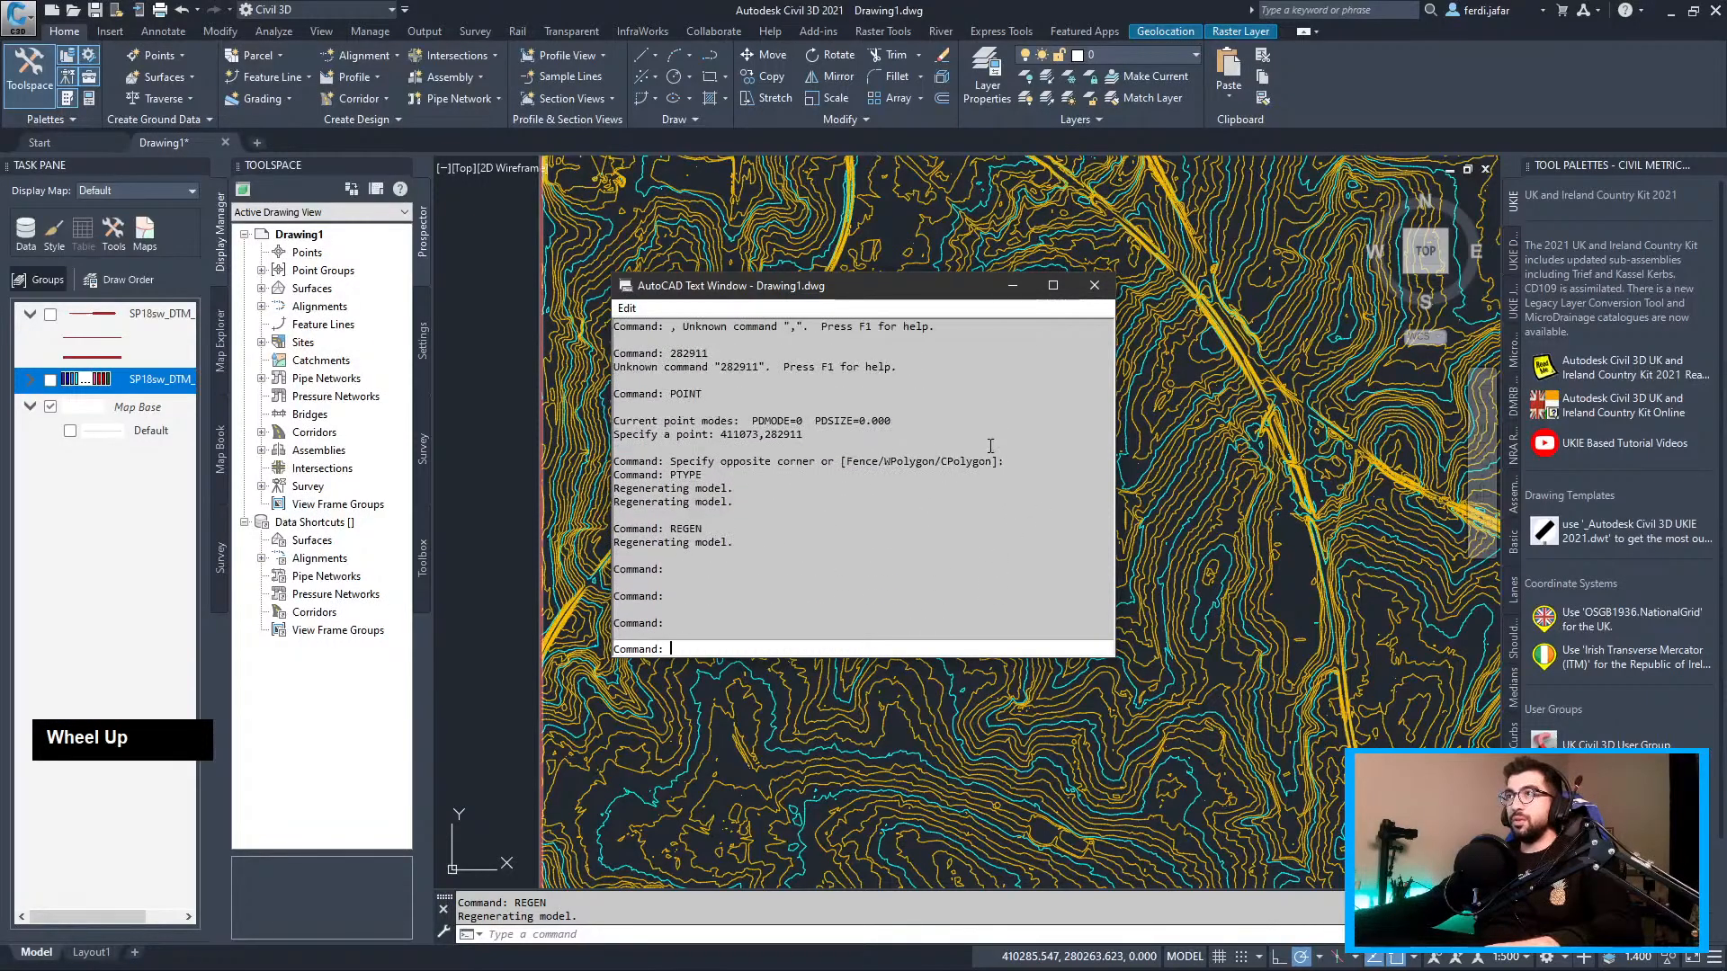
{"action": "left_click_drag", "start_coordinate": [809, 435], "coordinate": [721, 437]}
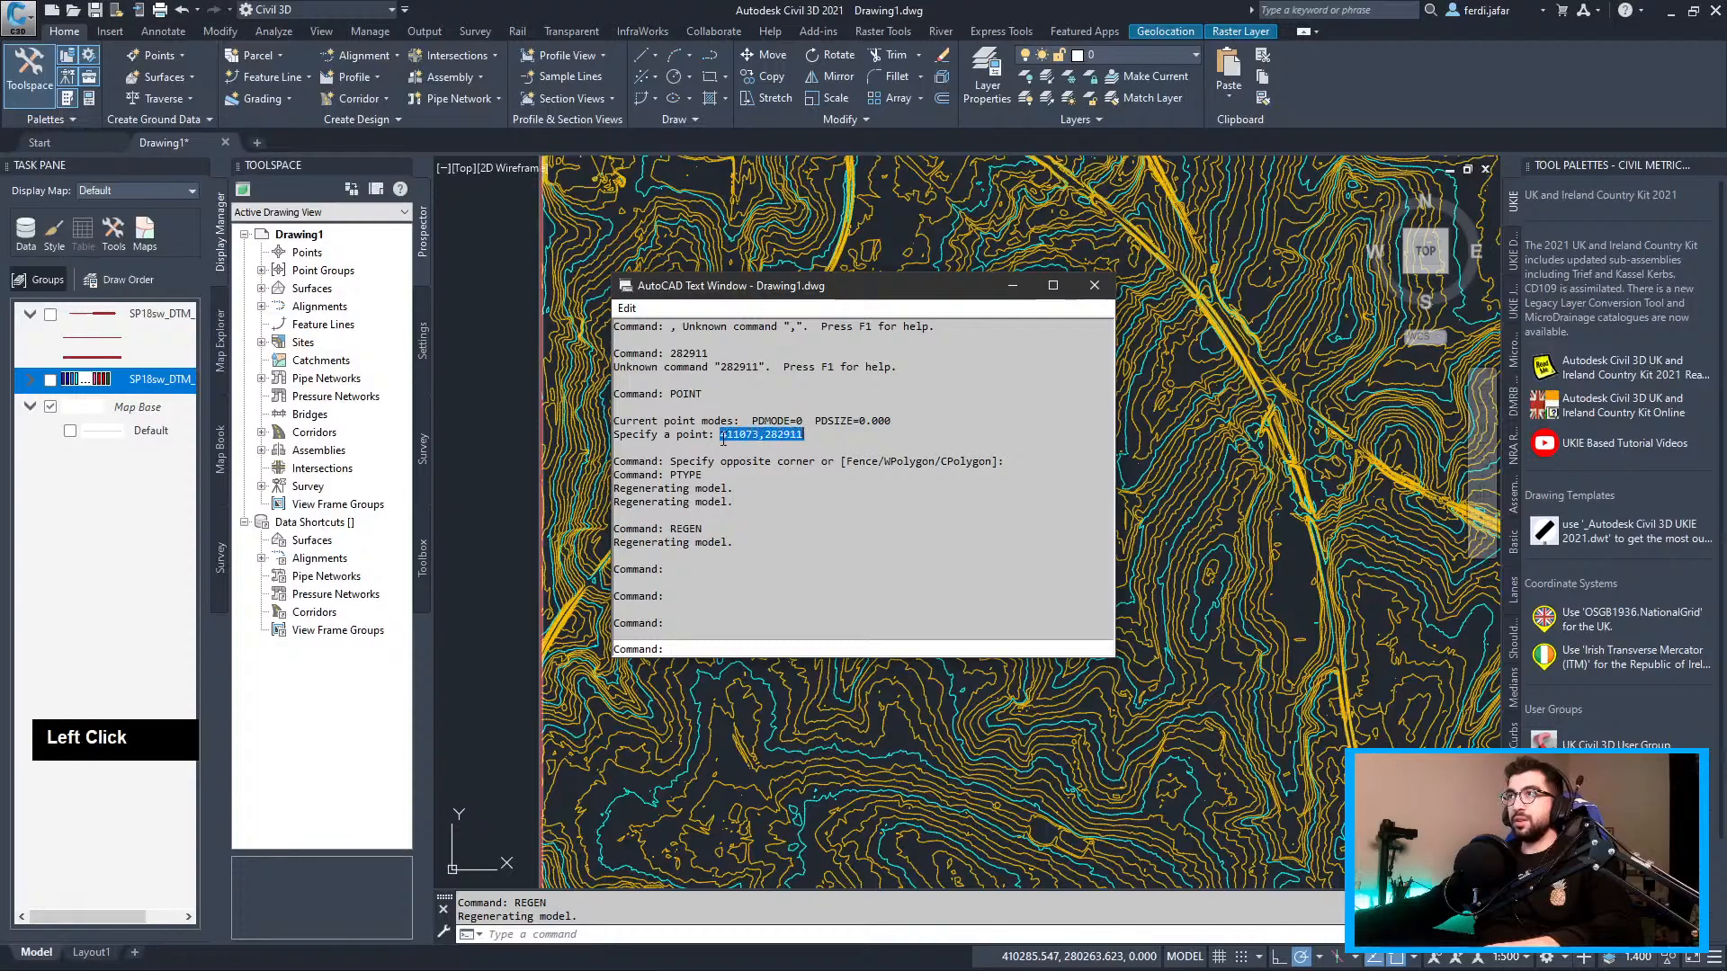
{"action": "key", "text": "ctrl+c"}
Place a POINT marker at the pasted coordinates 411073,282911
{"action": "left_click", "coordinate": [704, 644]}
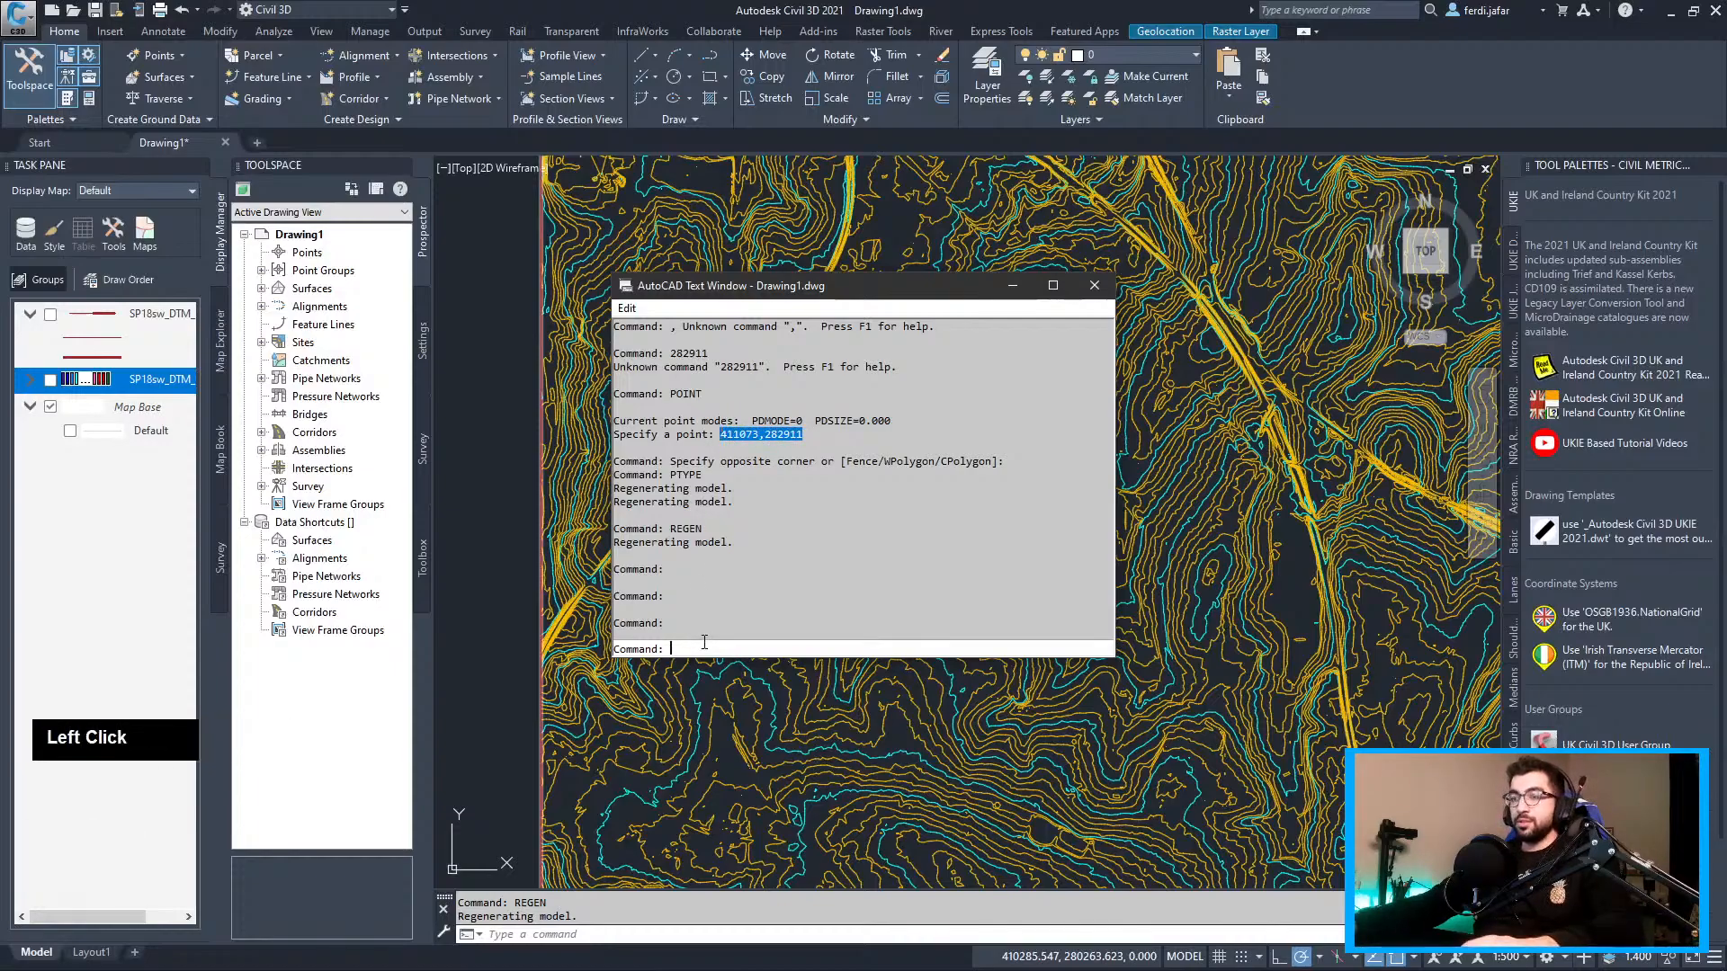
{"action": "type", "text": "point"}
{"action": "key", "text": "Return"}
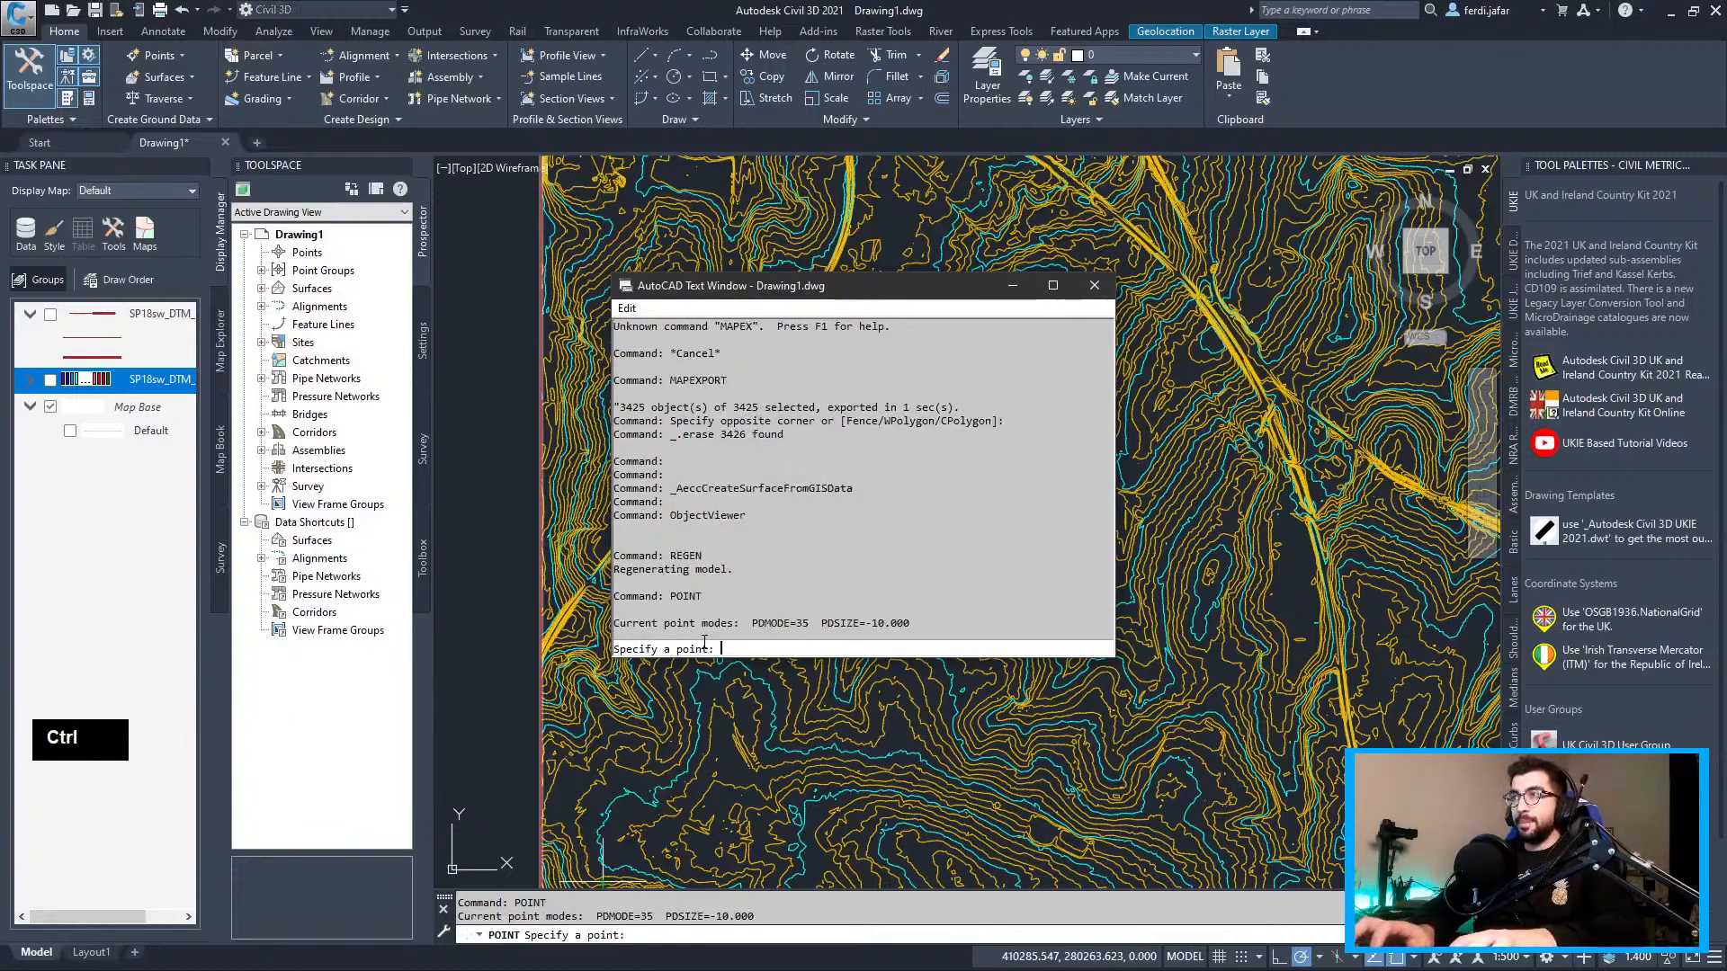
{"action": "key", "text": "ctrl+v"}
{"action": "key", "text": "Return"}
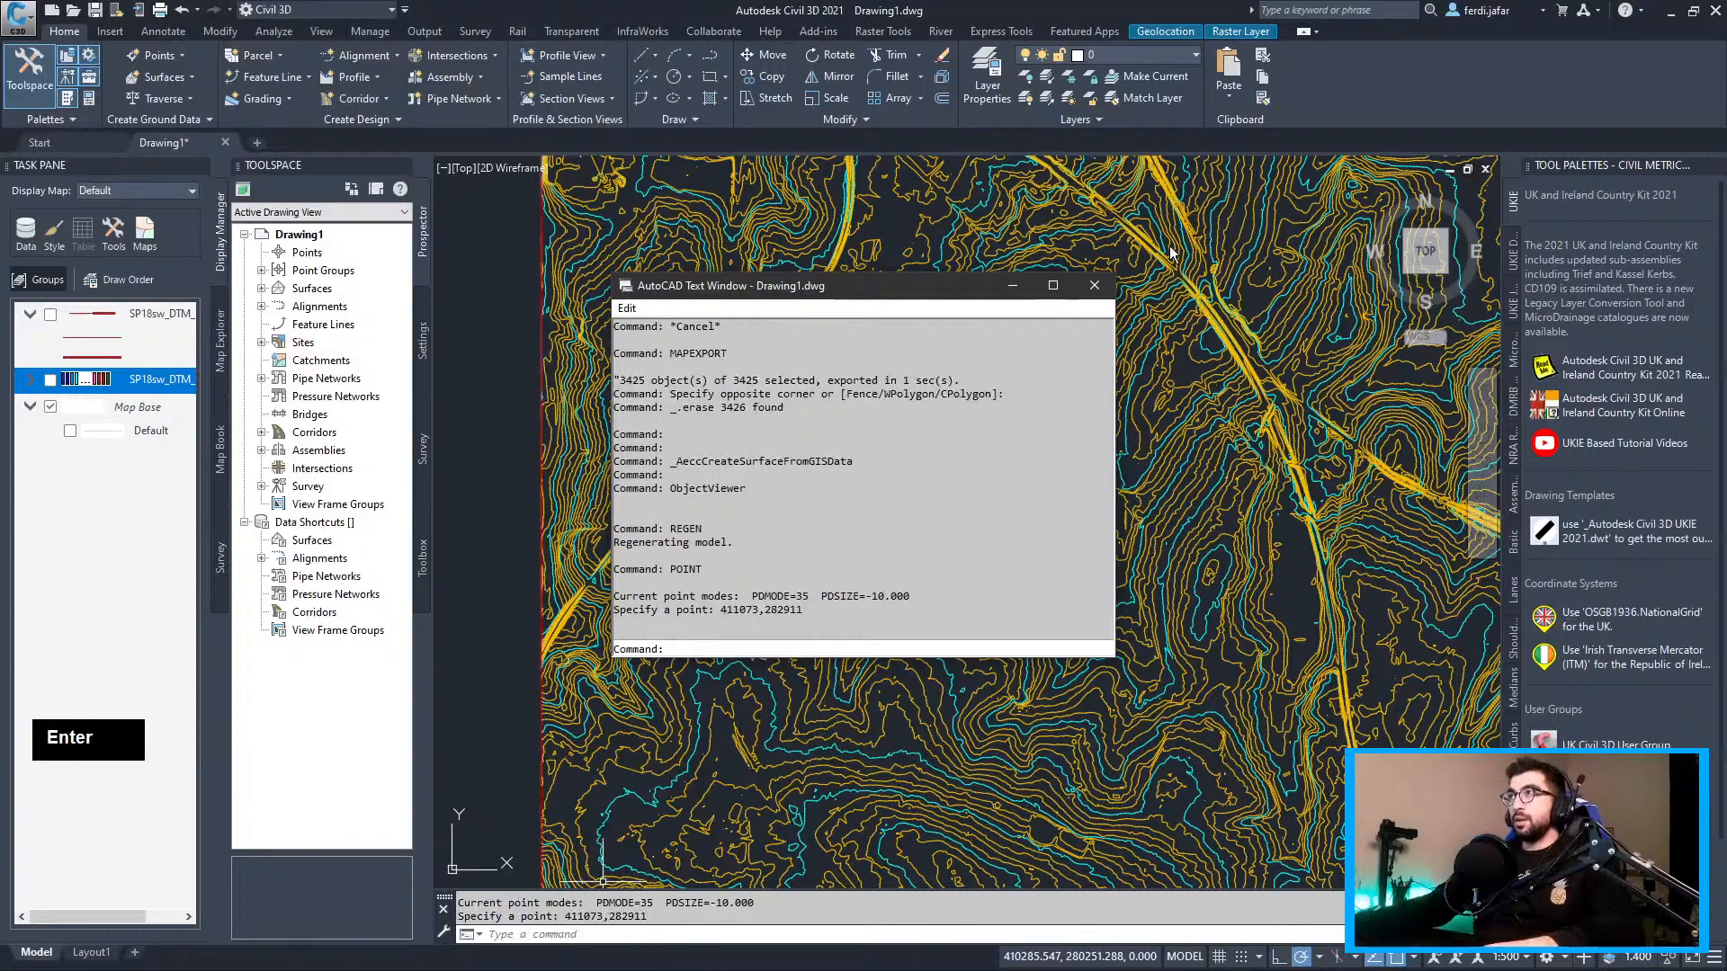
{"action": "left_click", "coordinate": [1092, 285]}
{"action": "scroll", "coordinate": [791, 324], "scroll_direction": "up", "scroll_amount": 5}
{"action": "scroll", "coordinate": [841, 377], "scroll_direction": "down", "scroll_amount": 2}
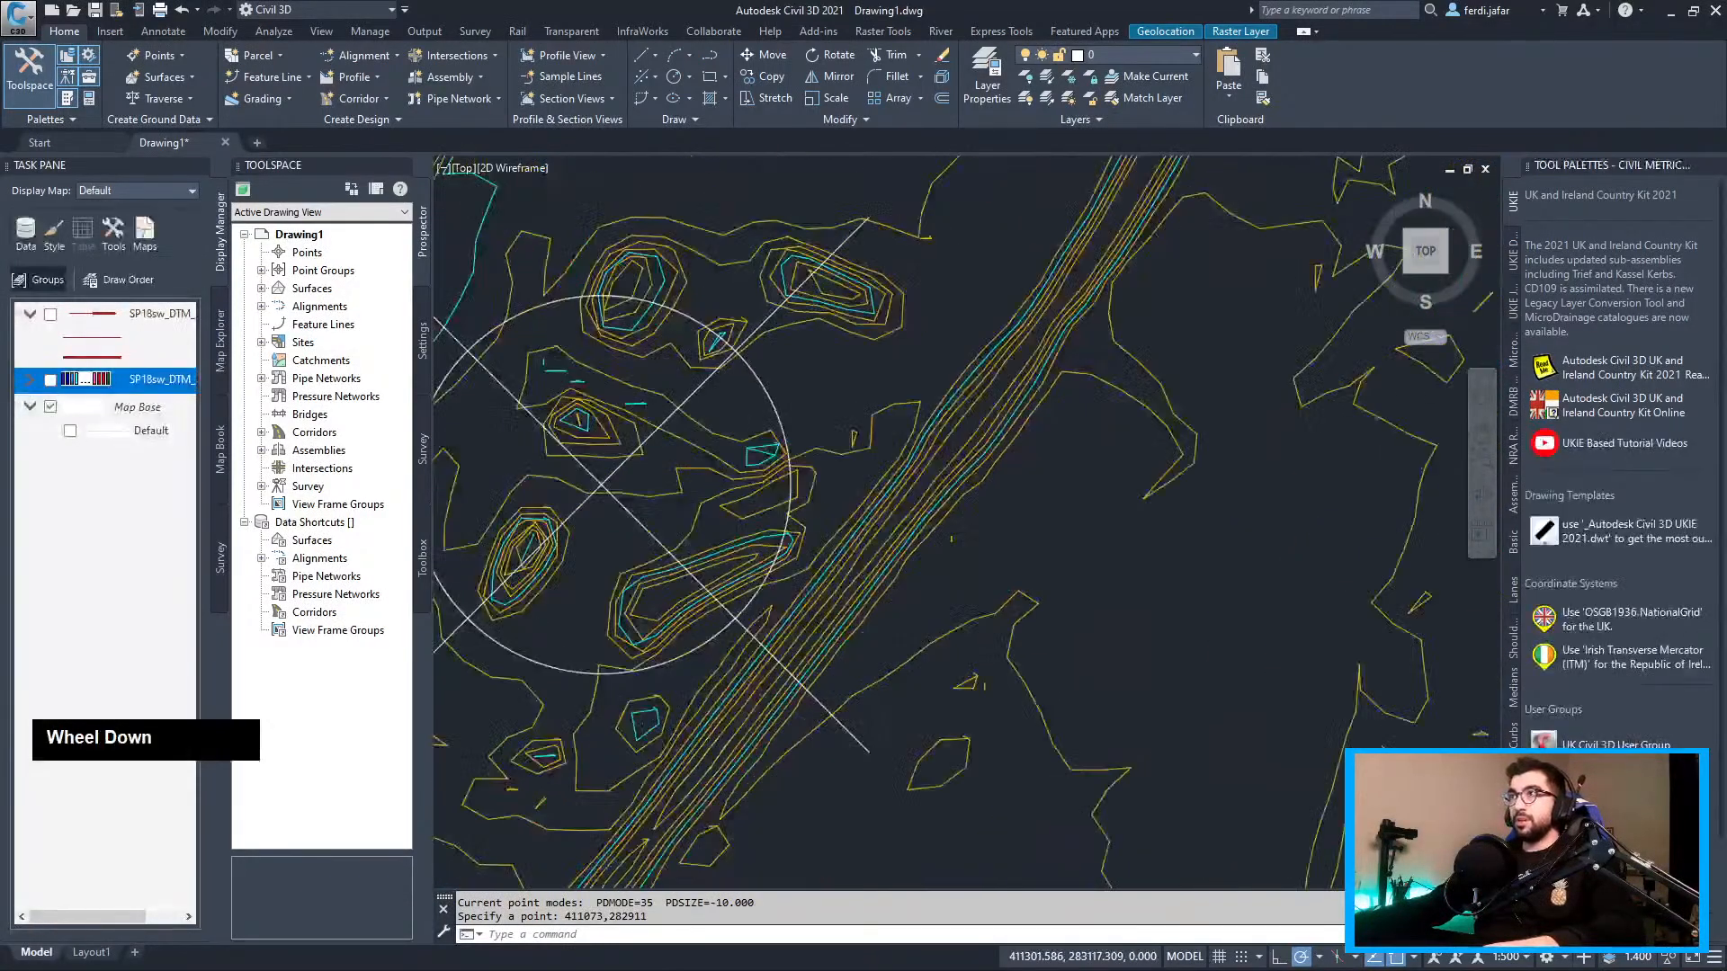
{"action": "scroll", "coordinate": [836, 382], "scroll_direction": "down", "scroll_amount": 3}
{"action": "middle_click_drag", "start_coordinate": [836, 382], "coordinate": [810, 399]}
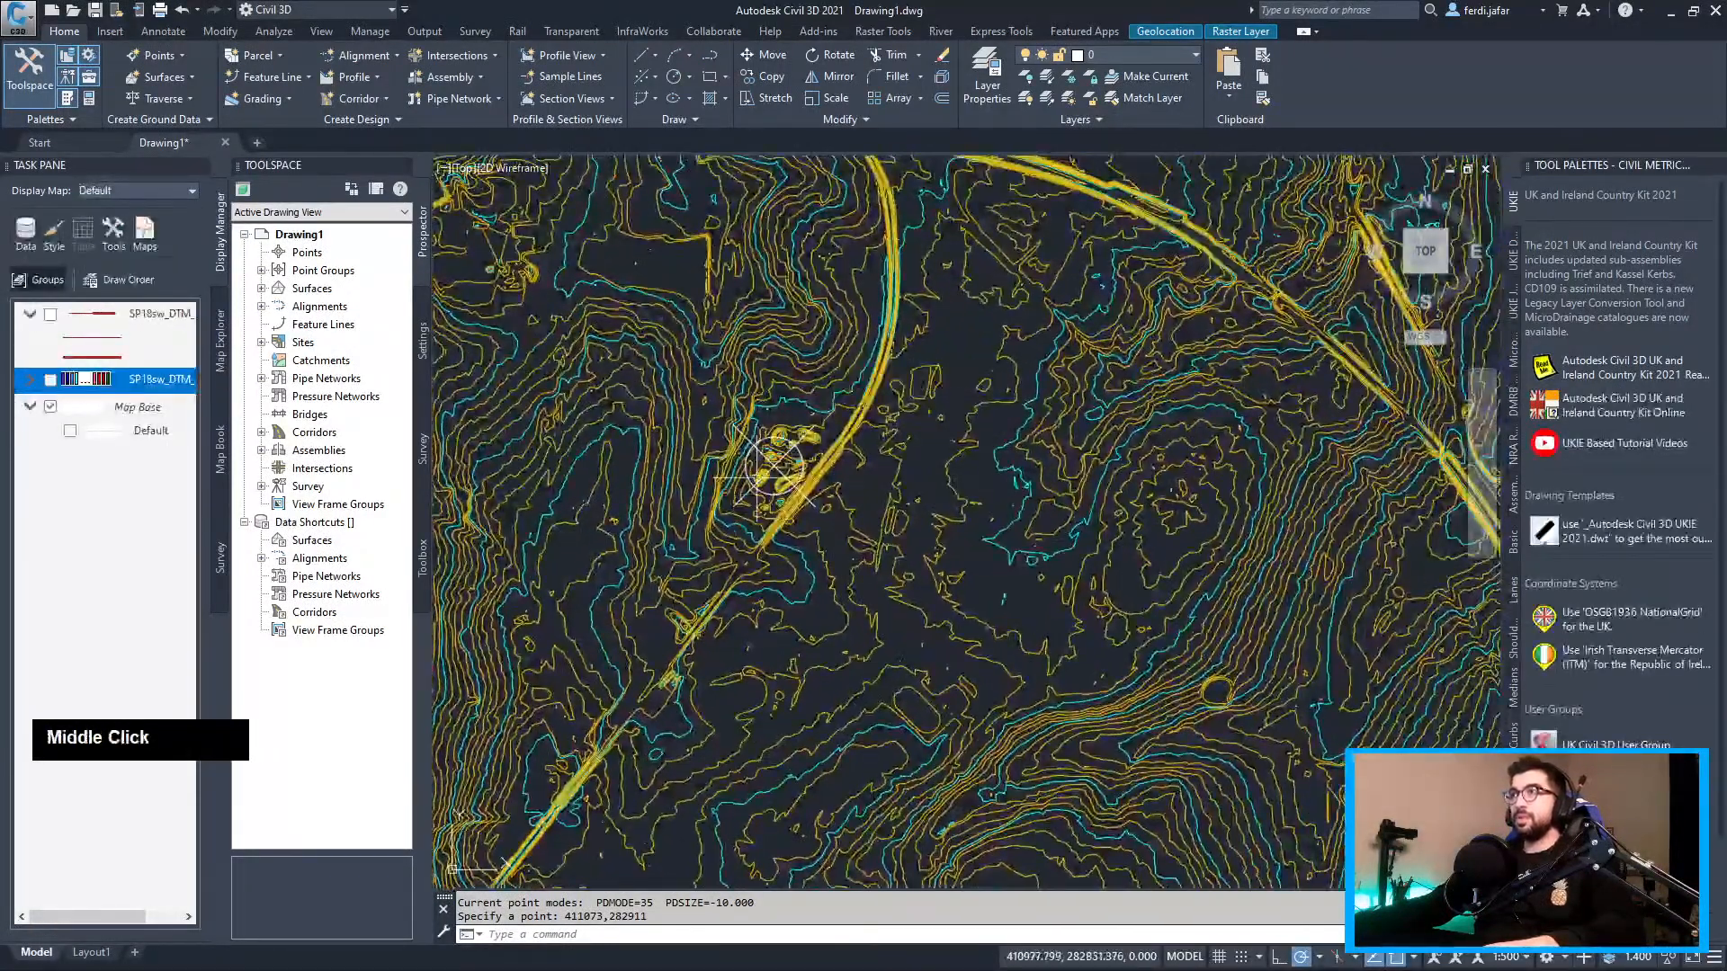
Copy the decimal latitude and longitude from the Grid Reference Finder page in Chrome
{"action": "key", "text": "alt+Tab"}
{"action": "left_click", "coordinate": [1252, 354], "text": "alt"}
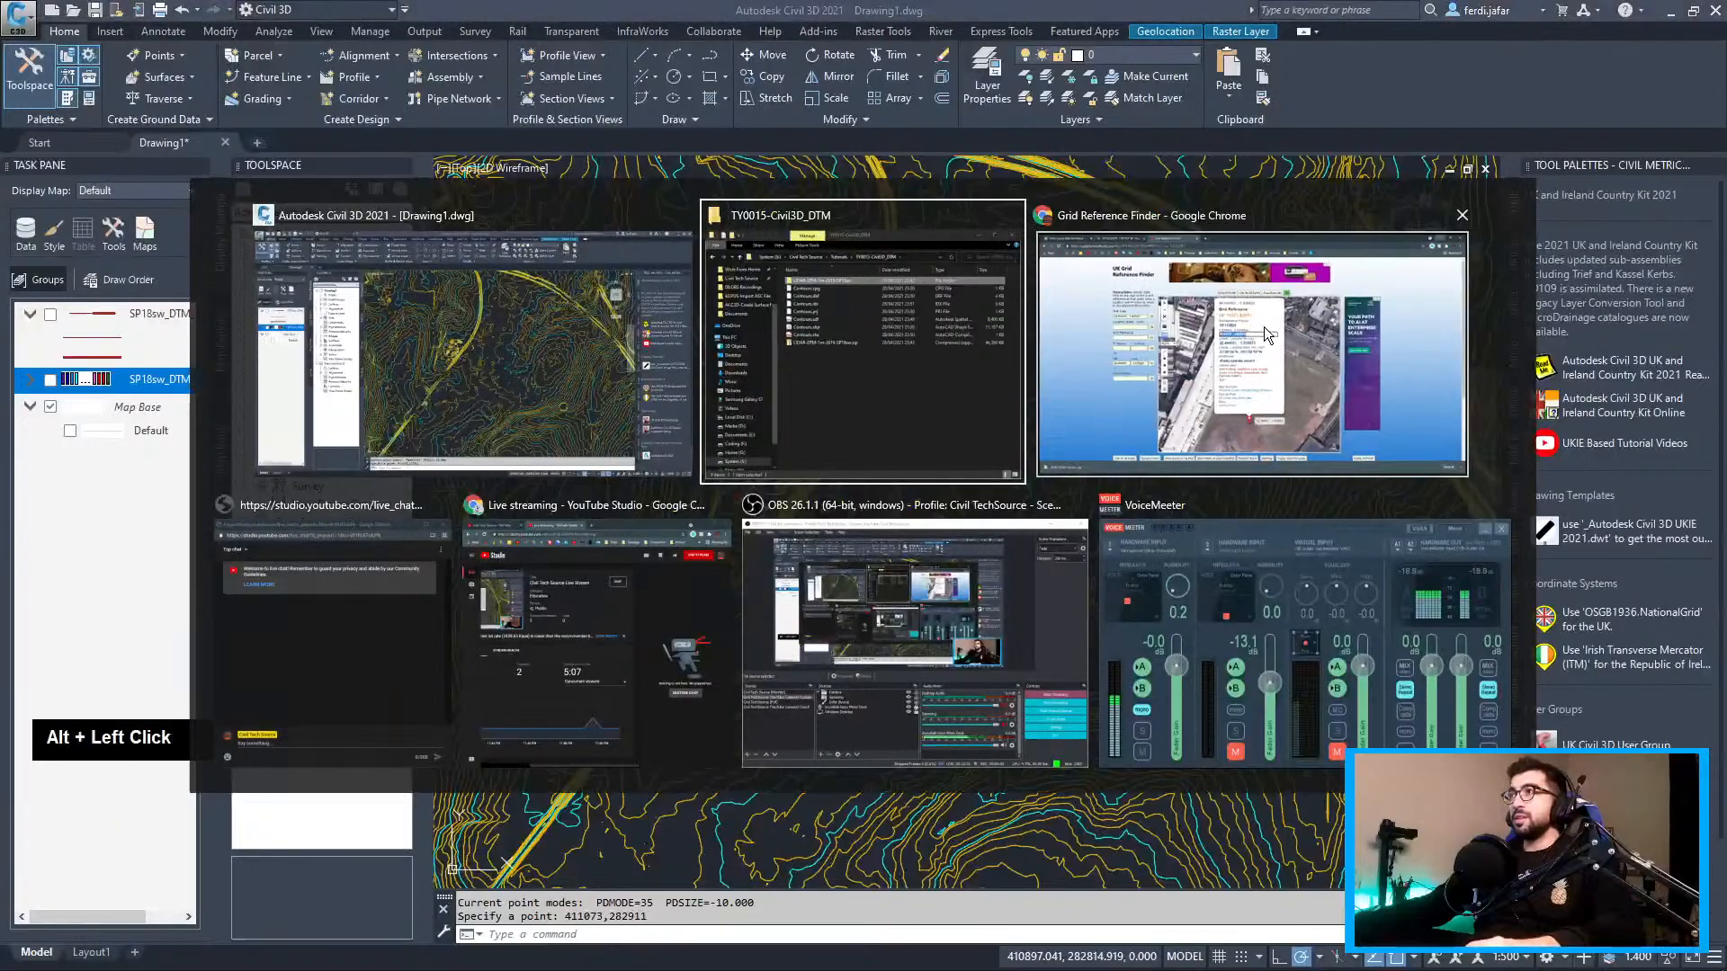
{"action": "left_click", "coordinate": [920, 441]}
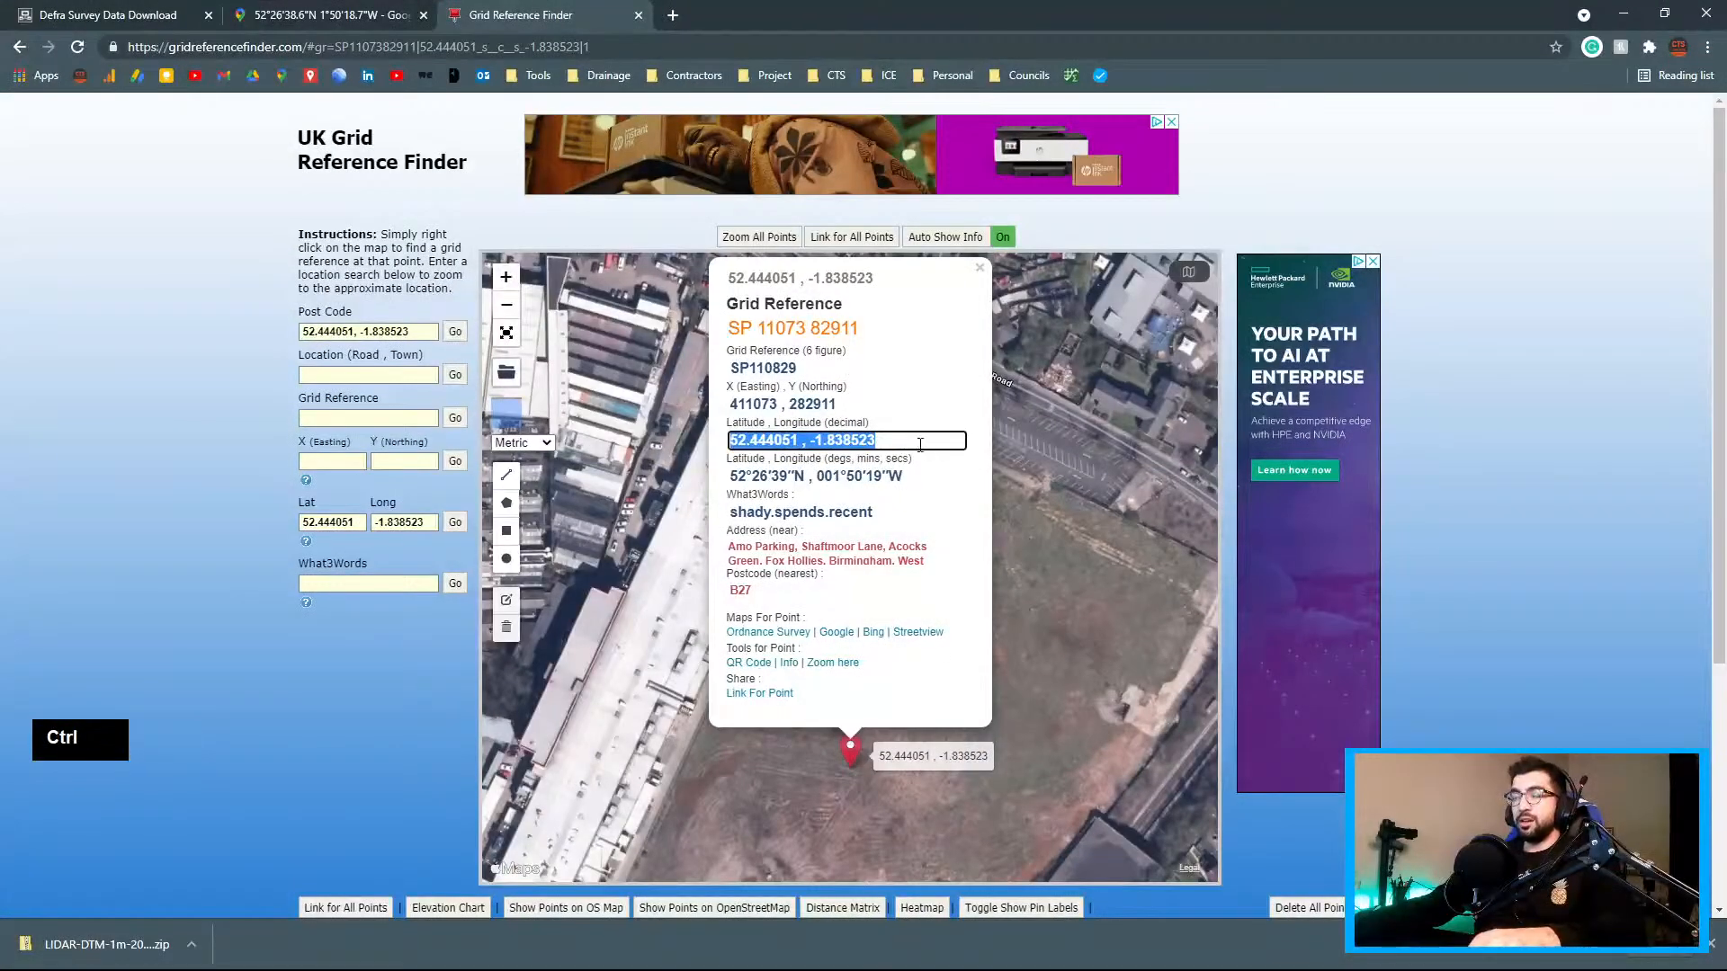
{"action": "key", "text": "ctrl+c"}
{"action": "key", "text": "alt+Tab"}
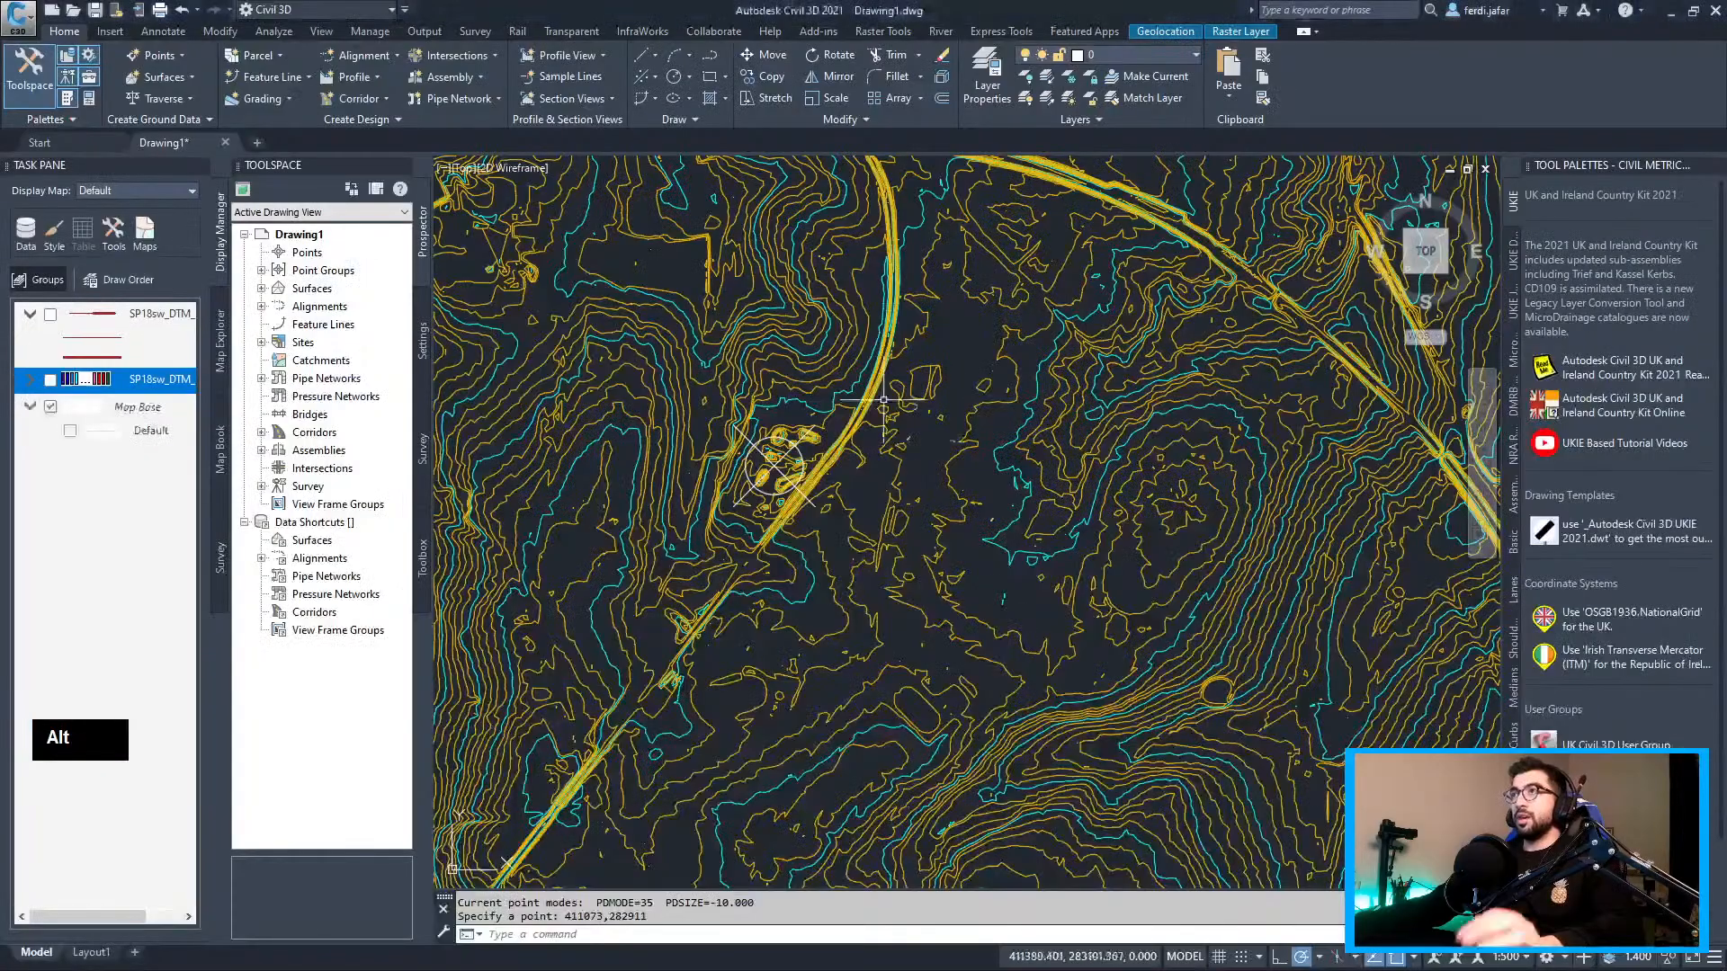
Set geographic location from the online map, searching the pasted latitude/longitude and marking the site
{"action": "left_click", "coordinate": [110, 30]}
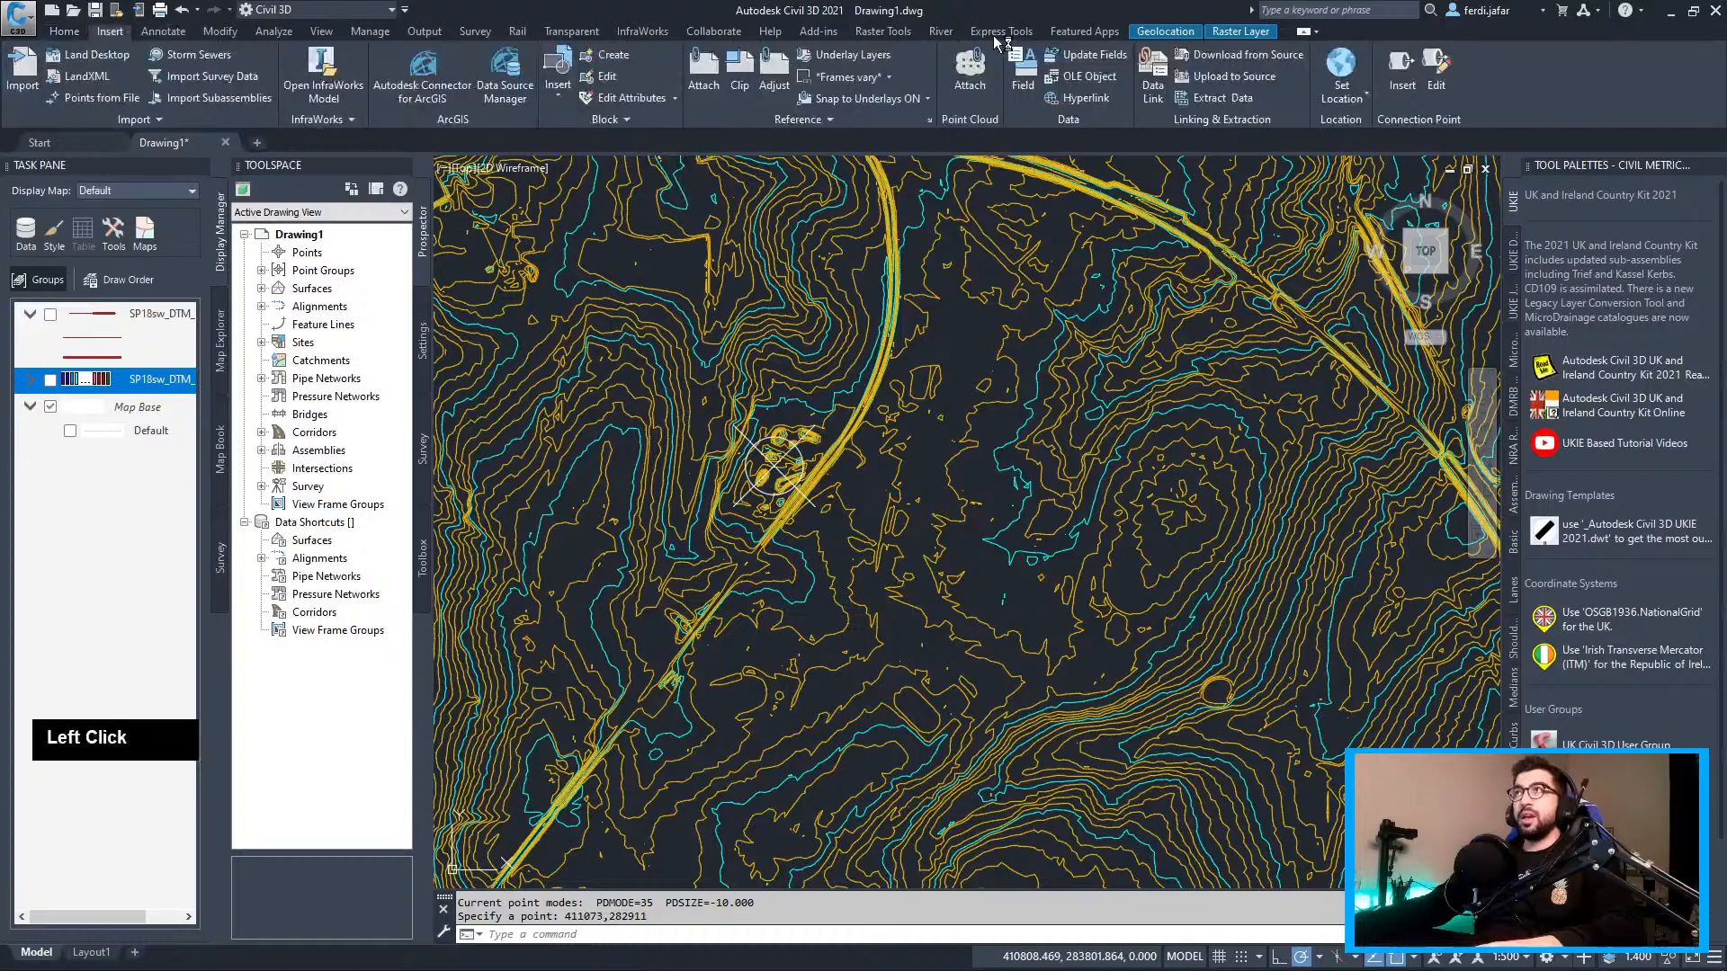
{"action": "left_click", "coordinate": [1353, 101]}
{"action": "left_click", "coordinate": [1369, 126]}
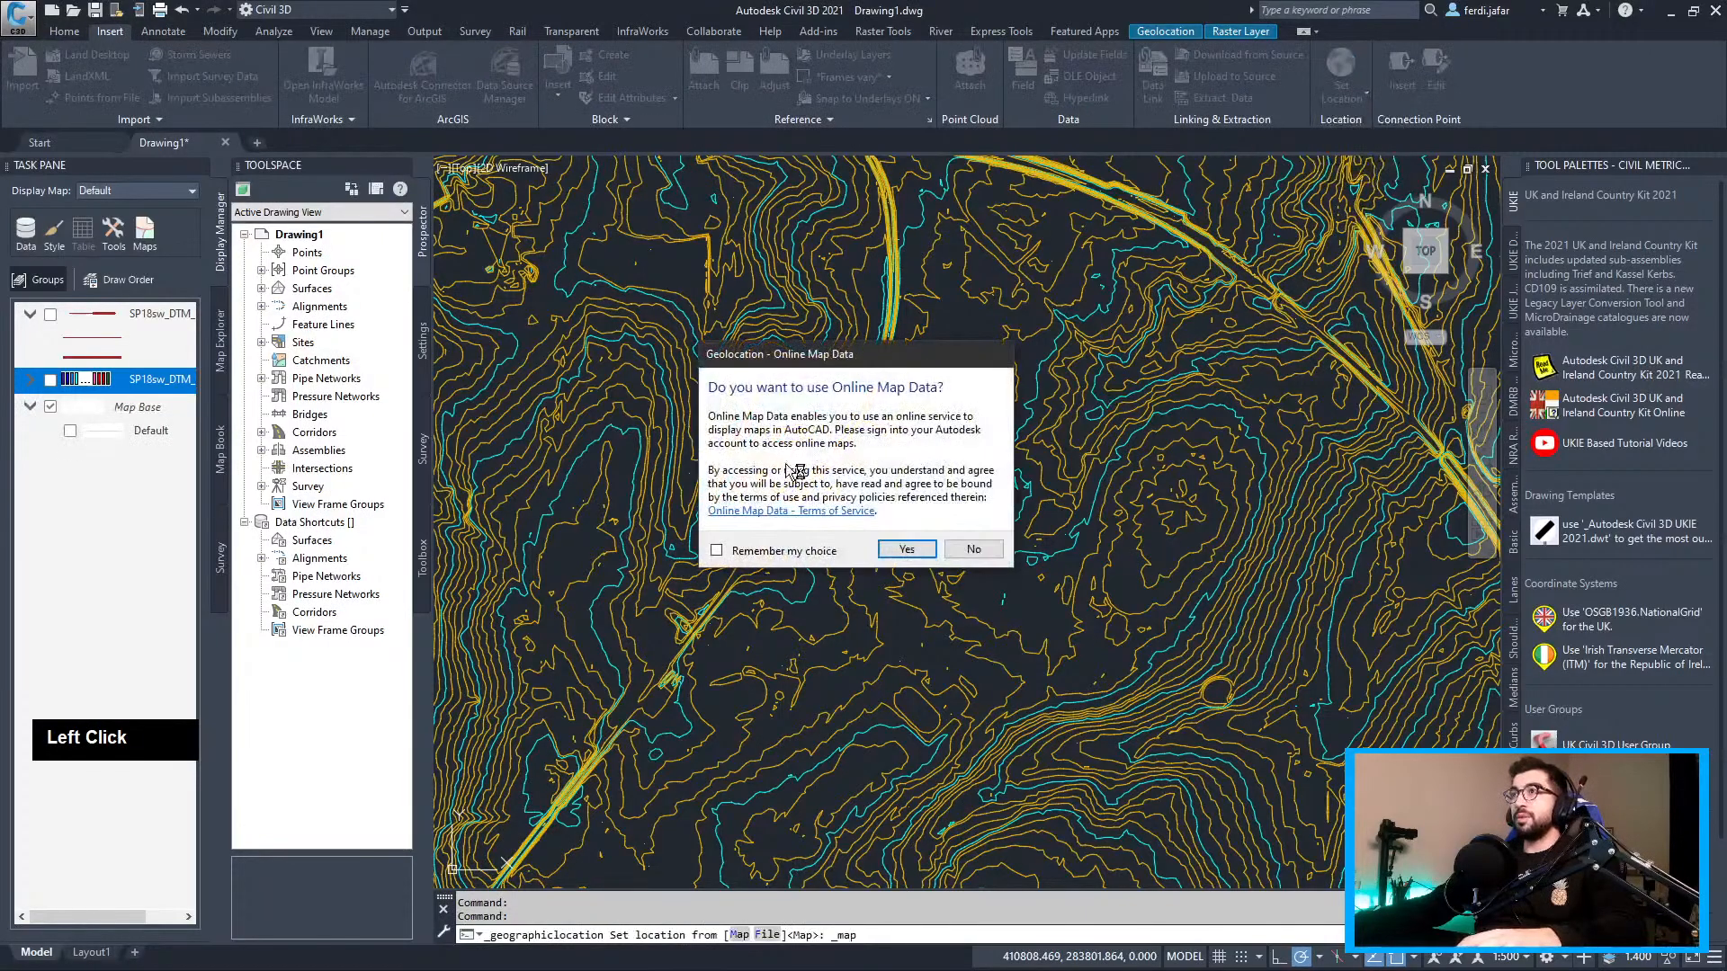
{"action": "left_click", "coordinate": [907, 548]}
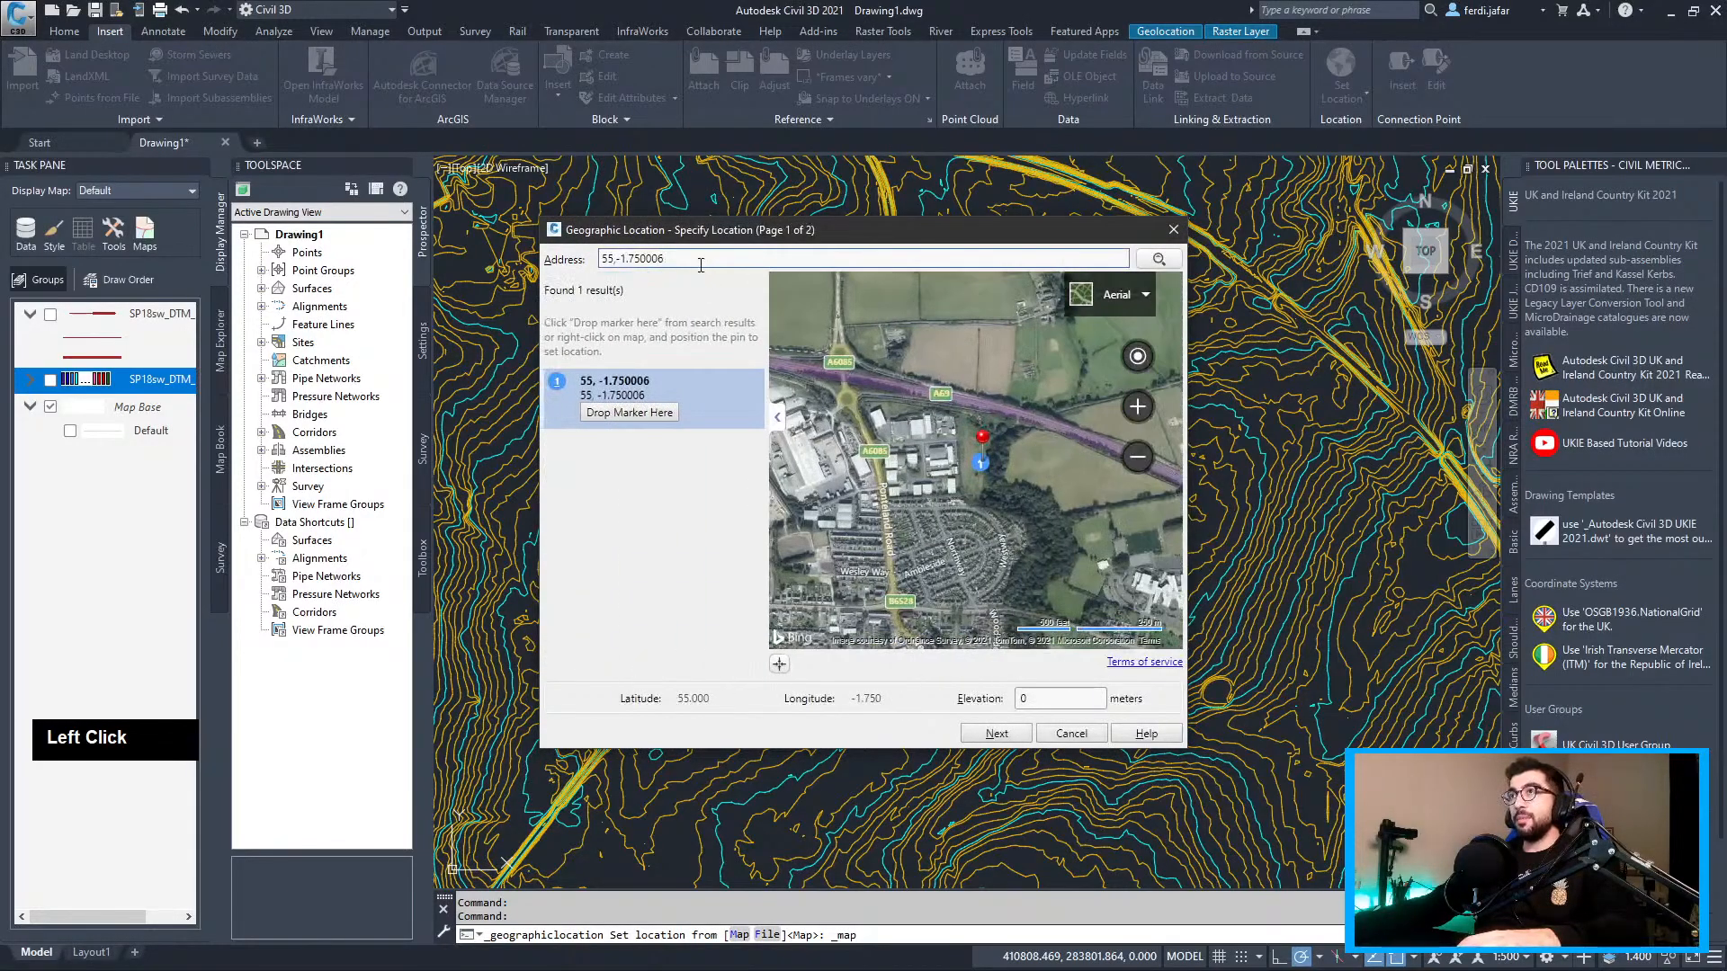
{"action": "key", "text": "ctrl+v"}
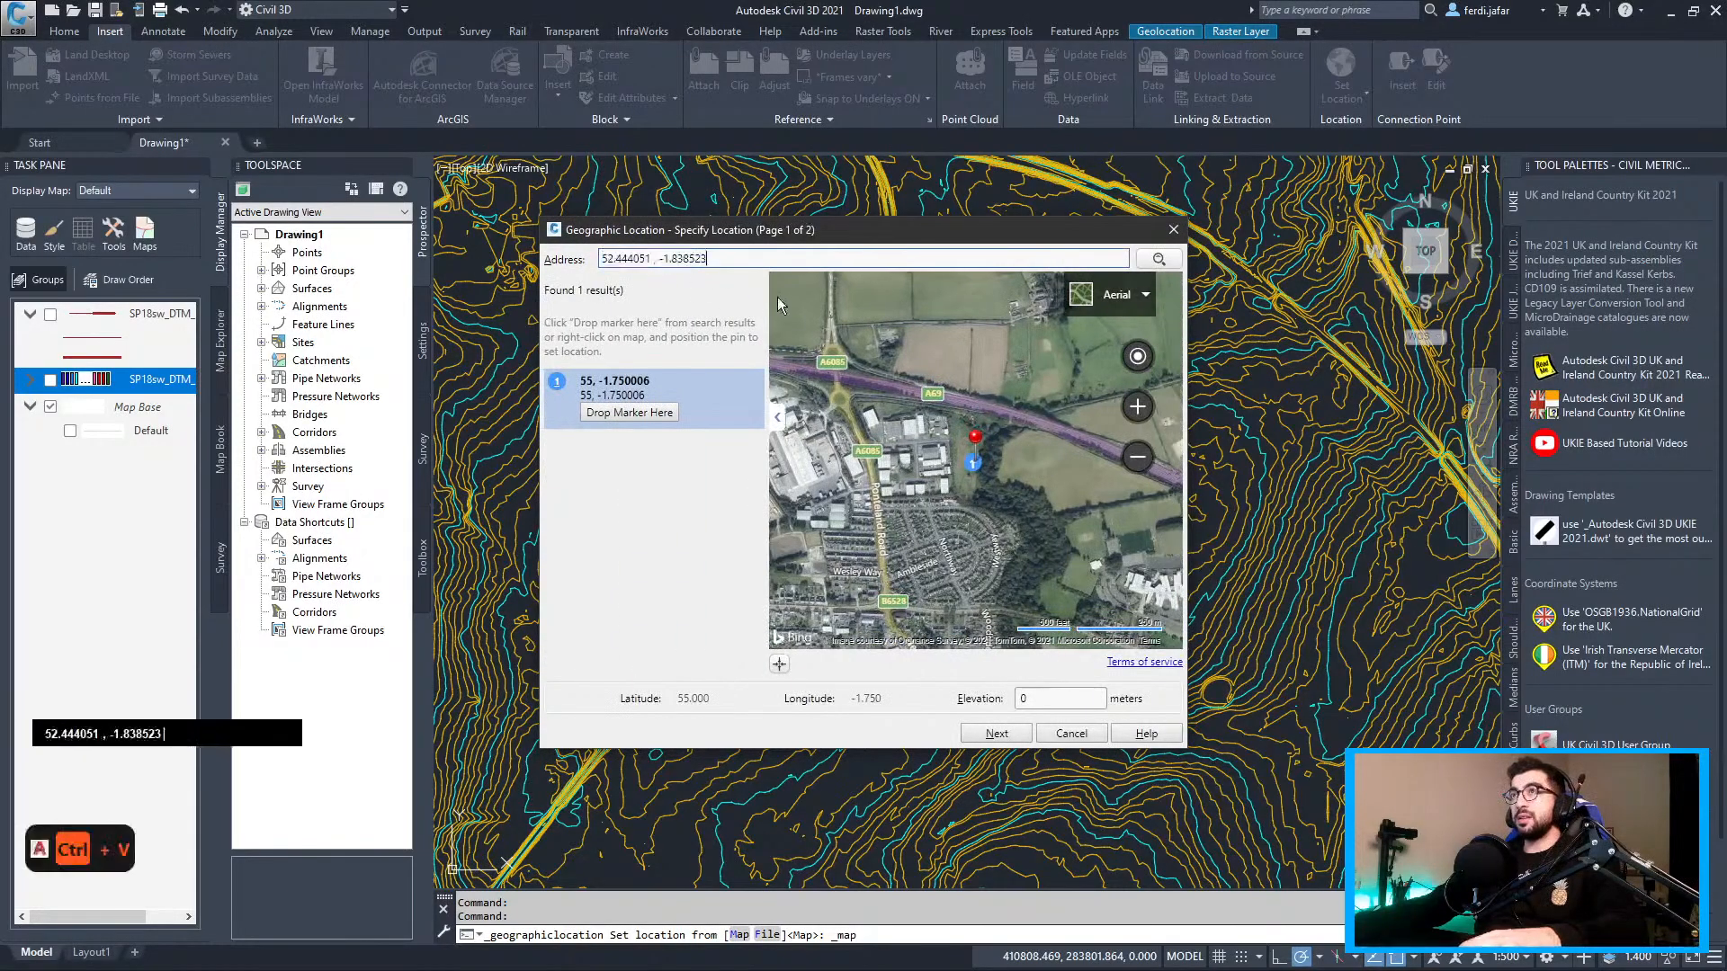
{"action": "left_click", "coordinate": [1170, 260]}
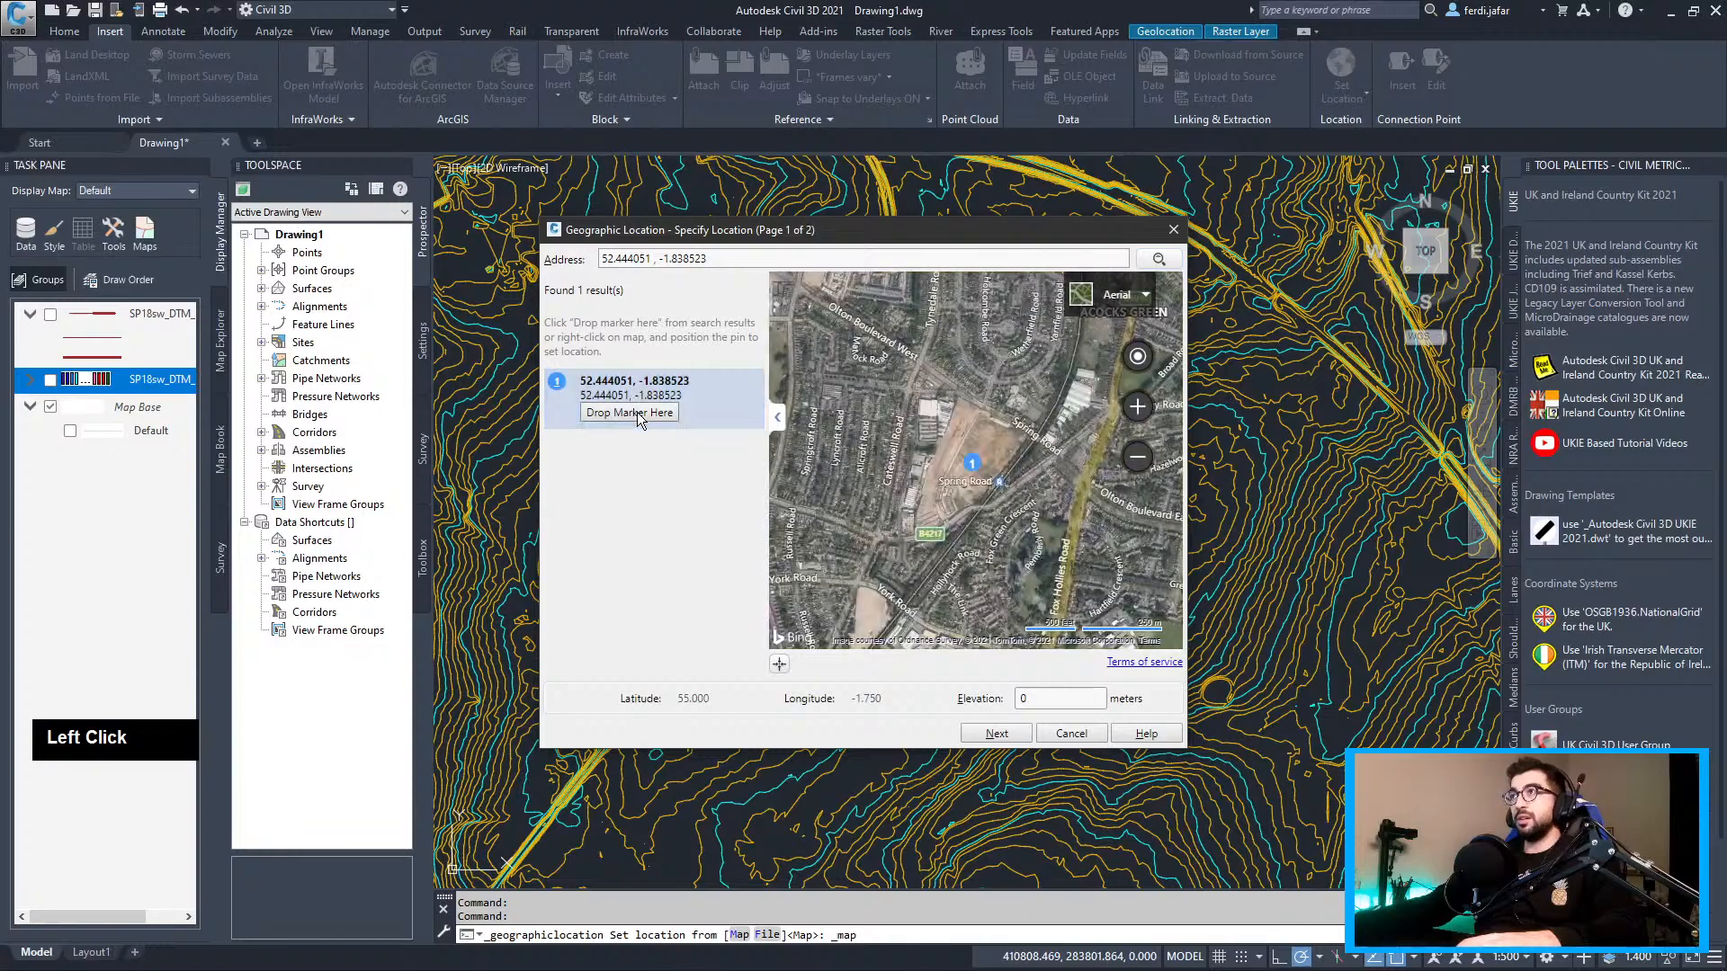
{"action": "left_click", "coordinate": [637, 412]}
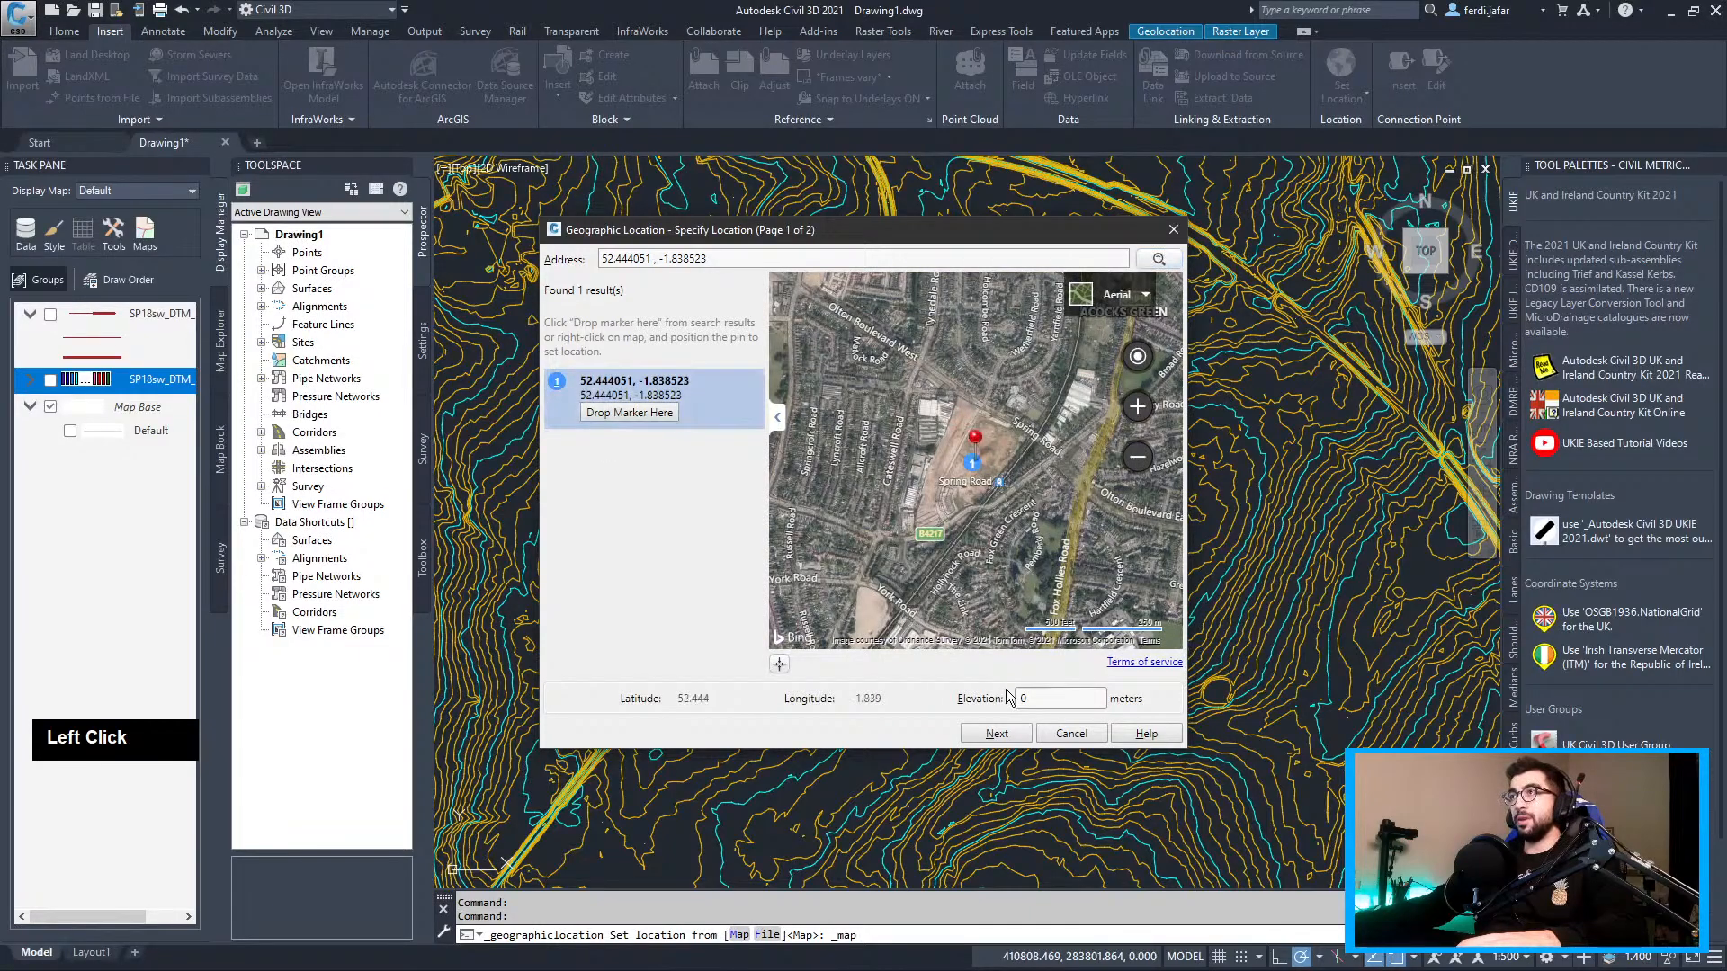
Choose OSGB1936.NationalGrid as the drawing's coordinate system
{"action": "left_click", "coordinate": [996, 734]}
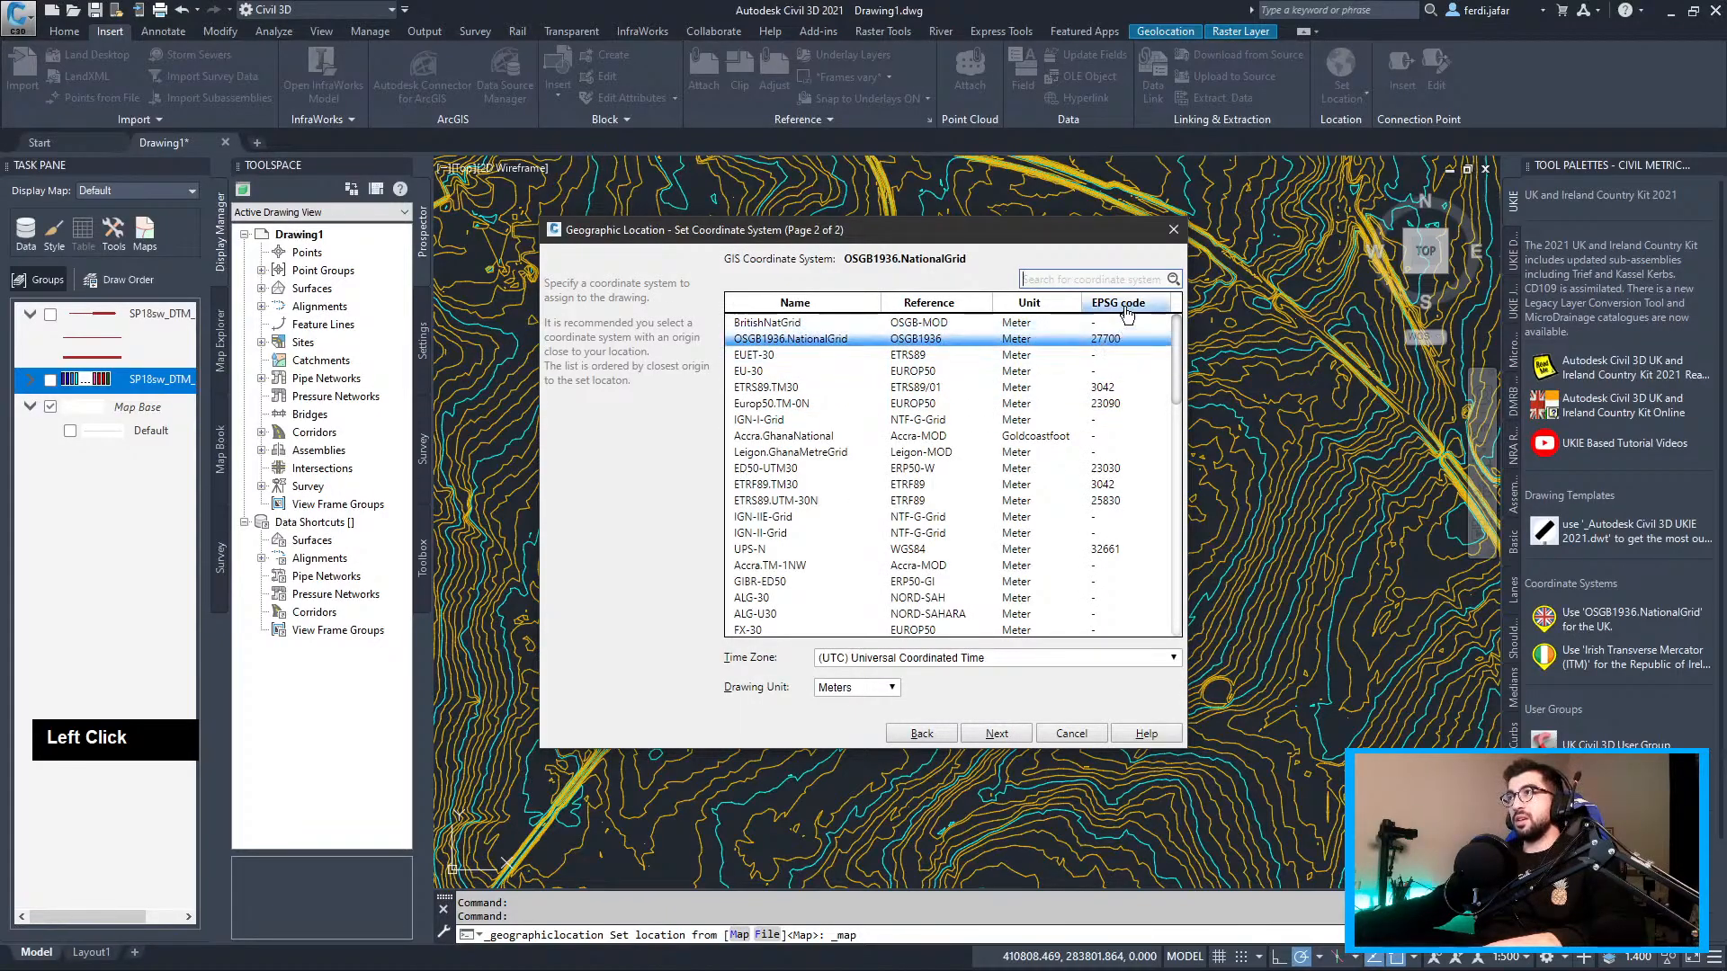
{"action": "left_click", "coordinate": [1113, 348]}
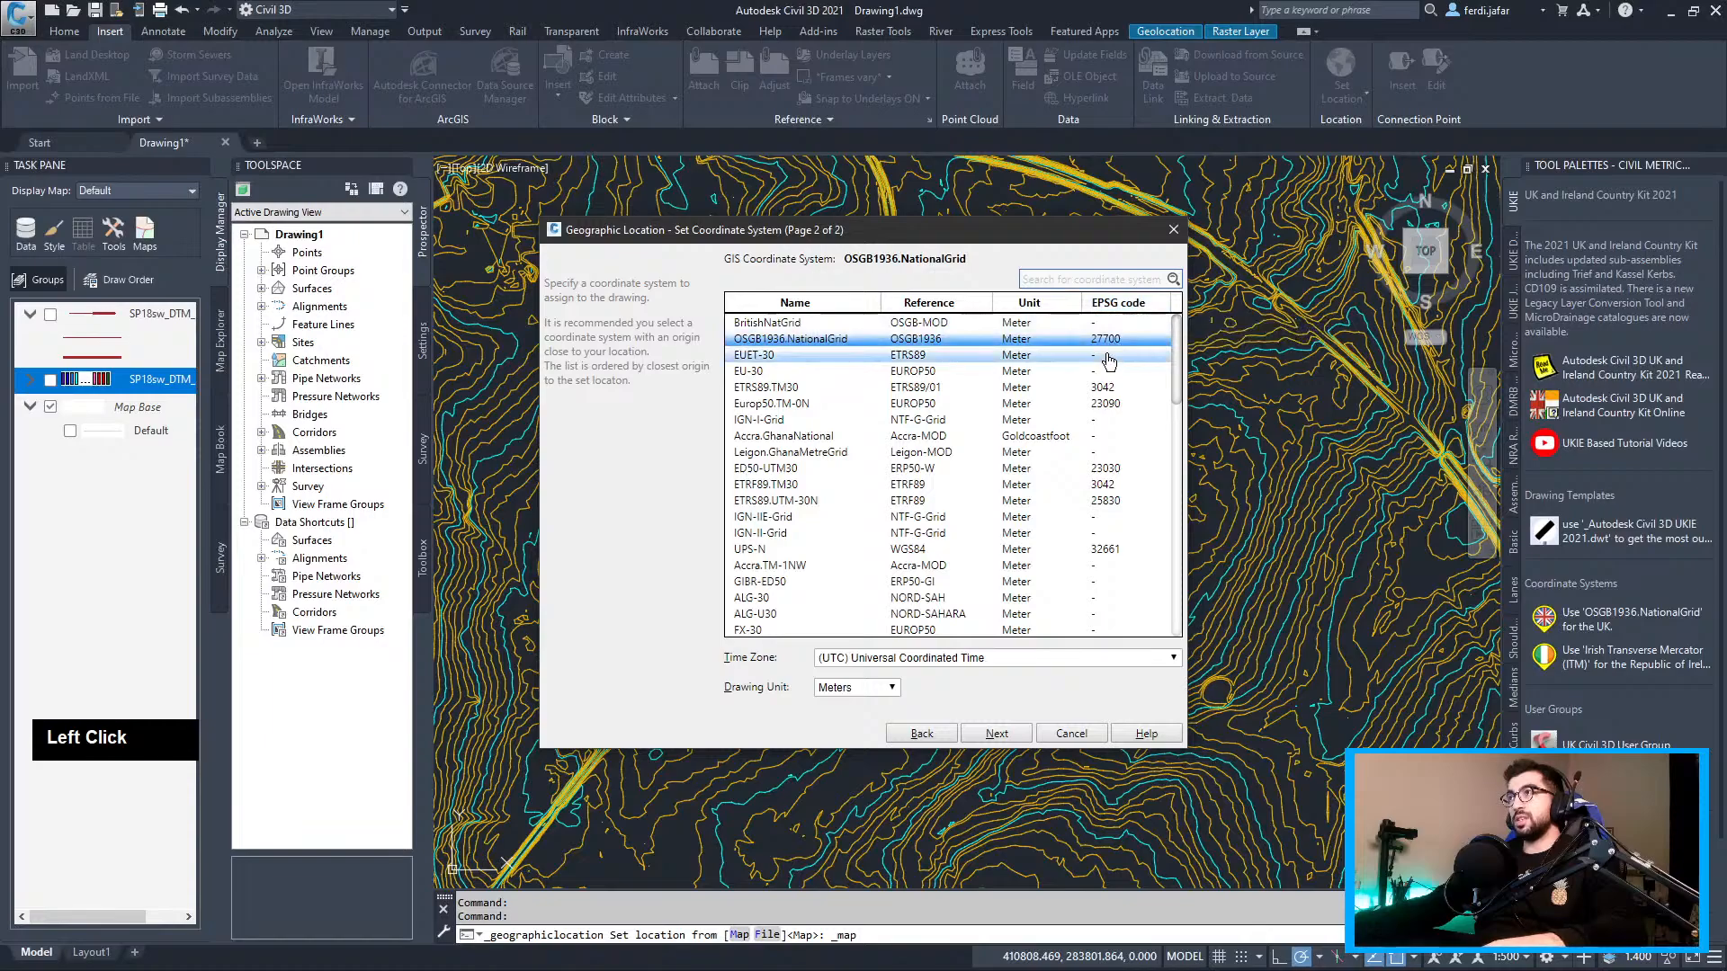
{"action": "left_click", "coordinate": [997, 734]}
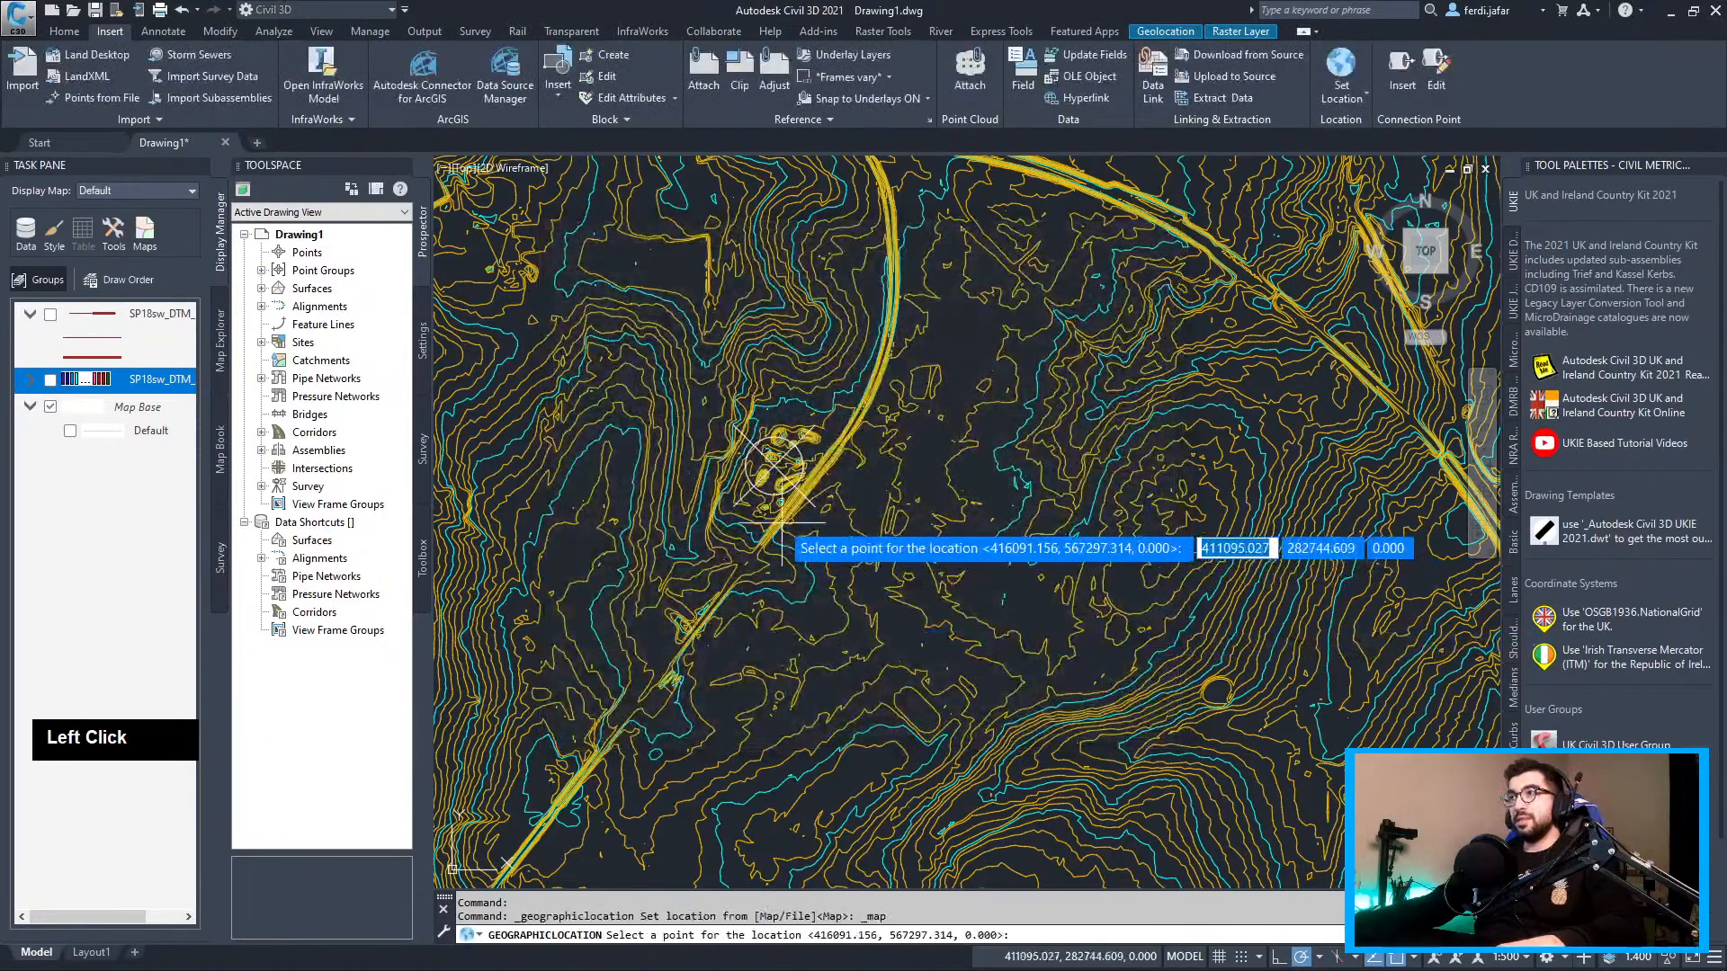
Enable Node snap and geolocate the drawing at the line intersection, keeping the default north direction
{"action": "scroll", "coordinate": [775, 479], "scroll_direction": "up", "scroll_amount": 5}
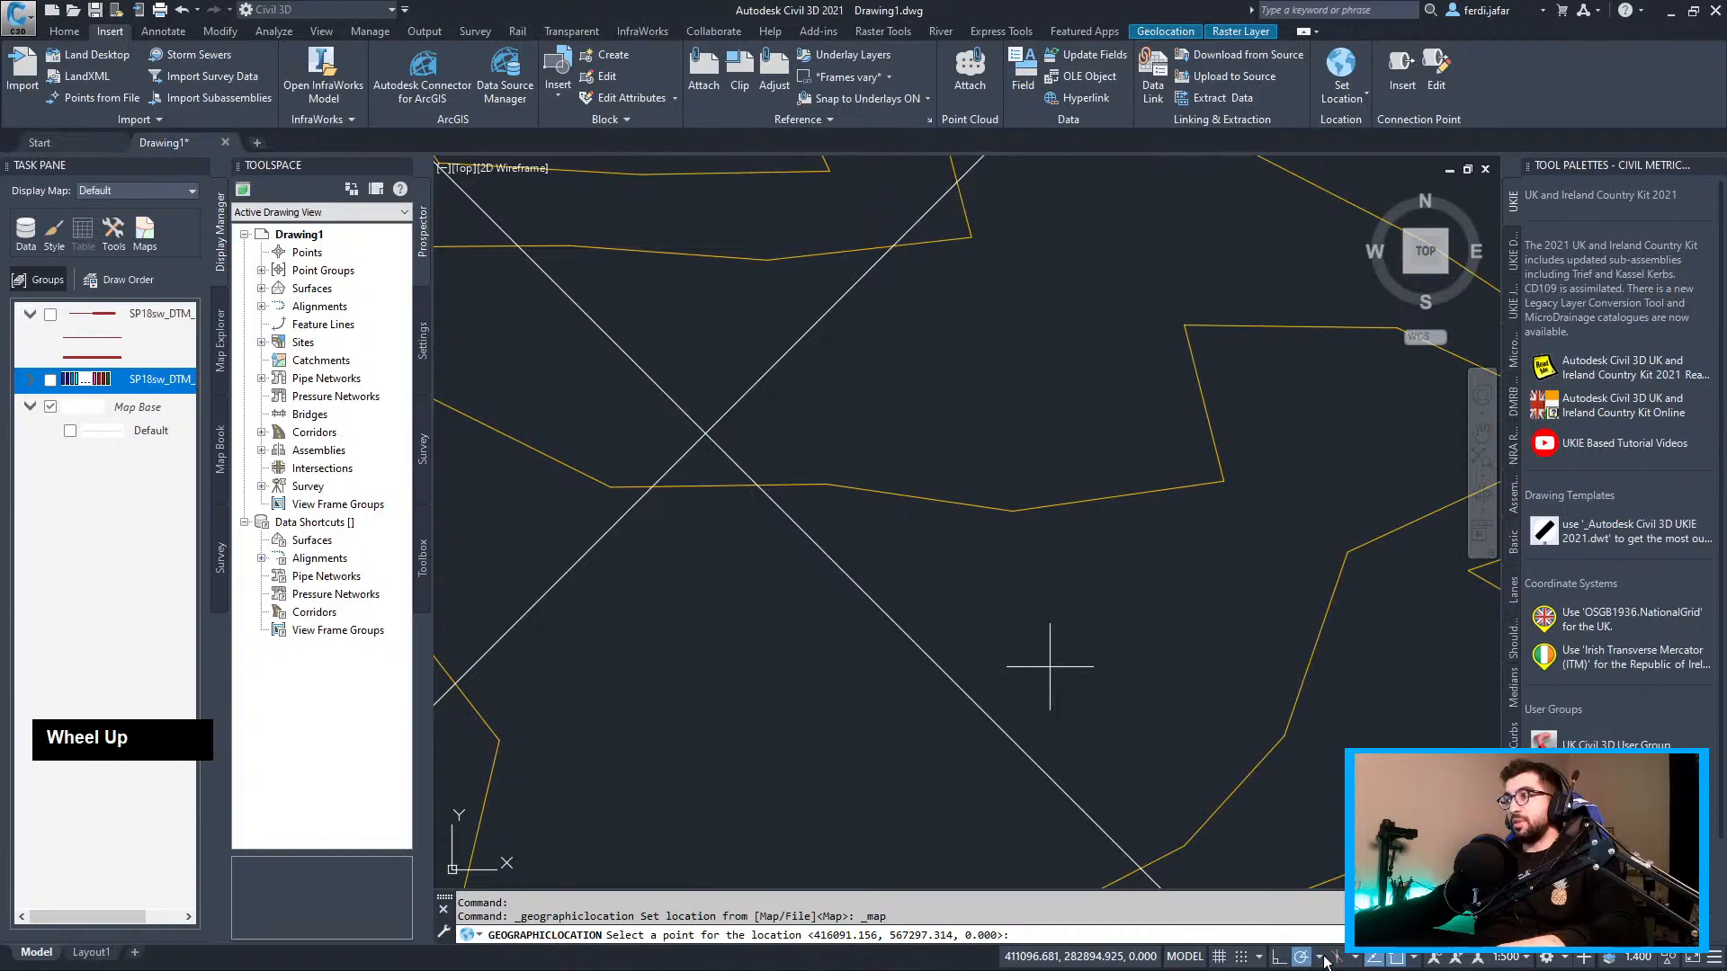
{"action": "left_click", "coordinate": [1416, 958]}
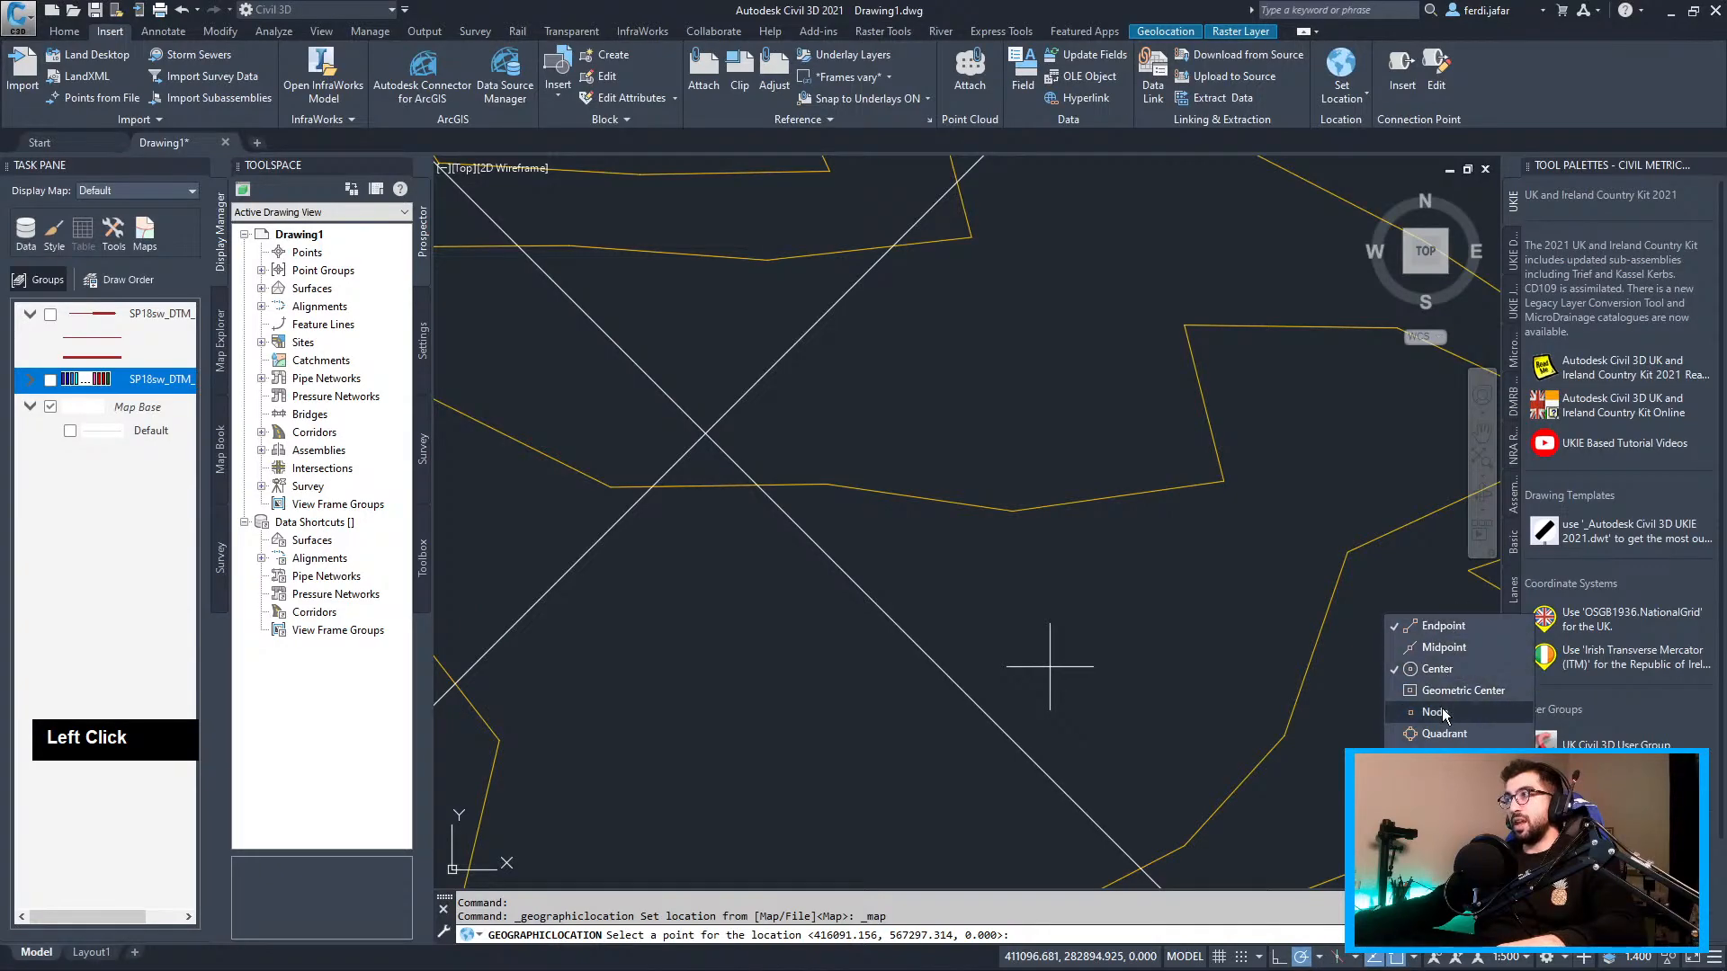
{"action": "left_click", "coordinate": [1009, 440]}
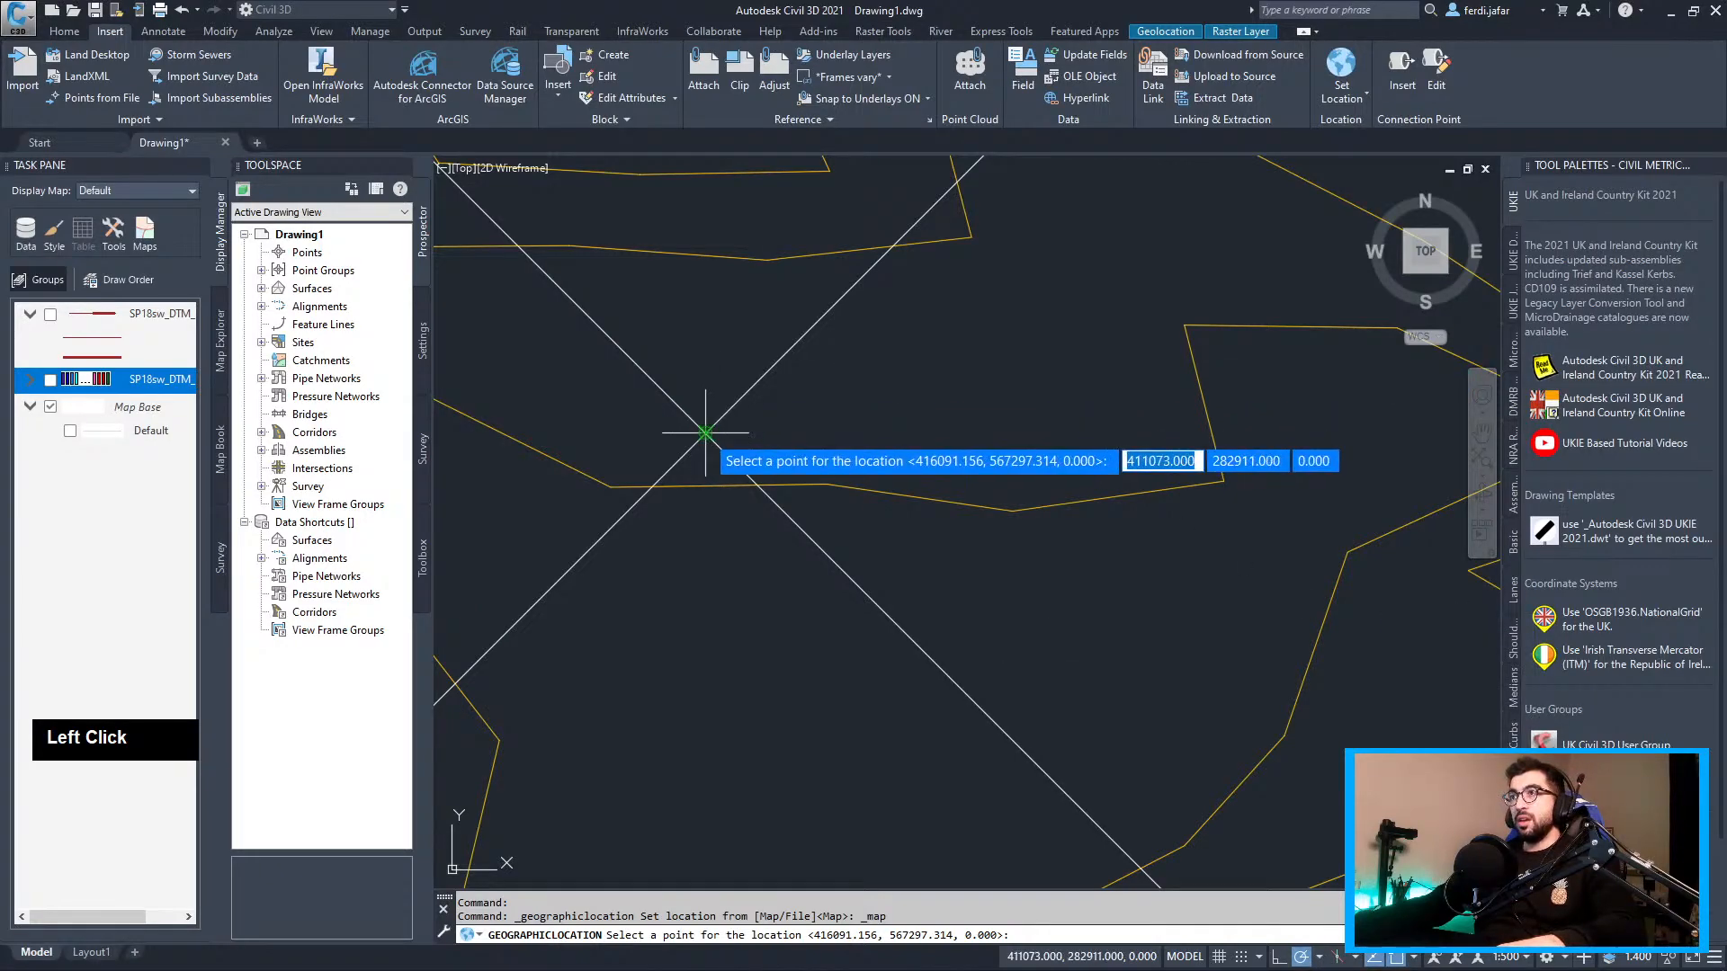
{"action": "left_click", "coordinate": [707, 433]}
{"action": "key", "text": "Return"}
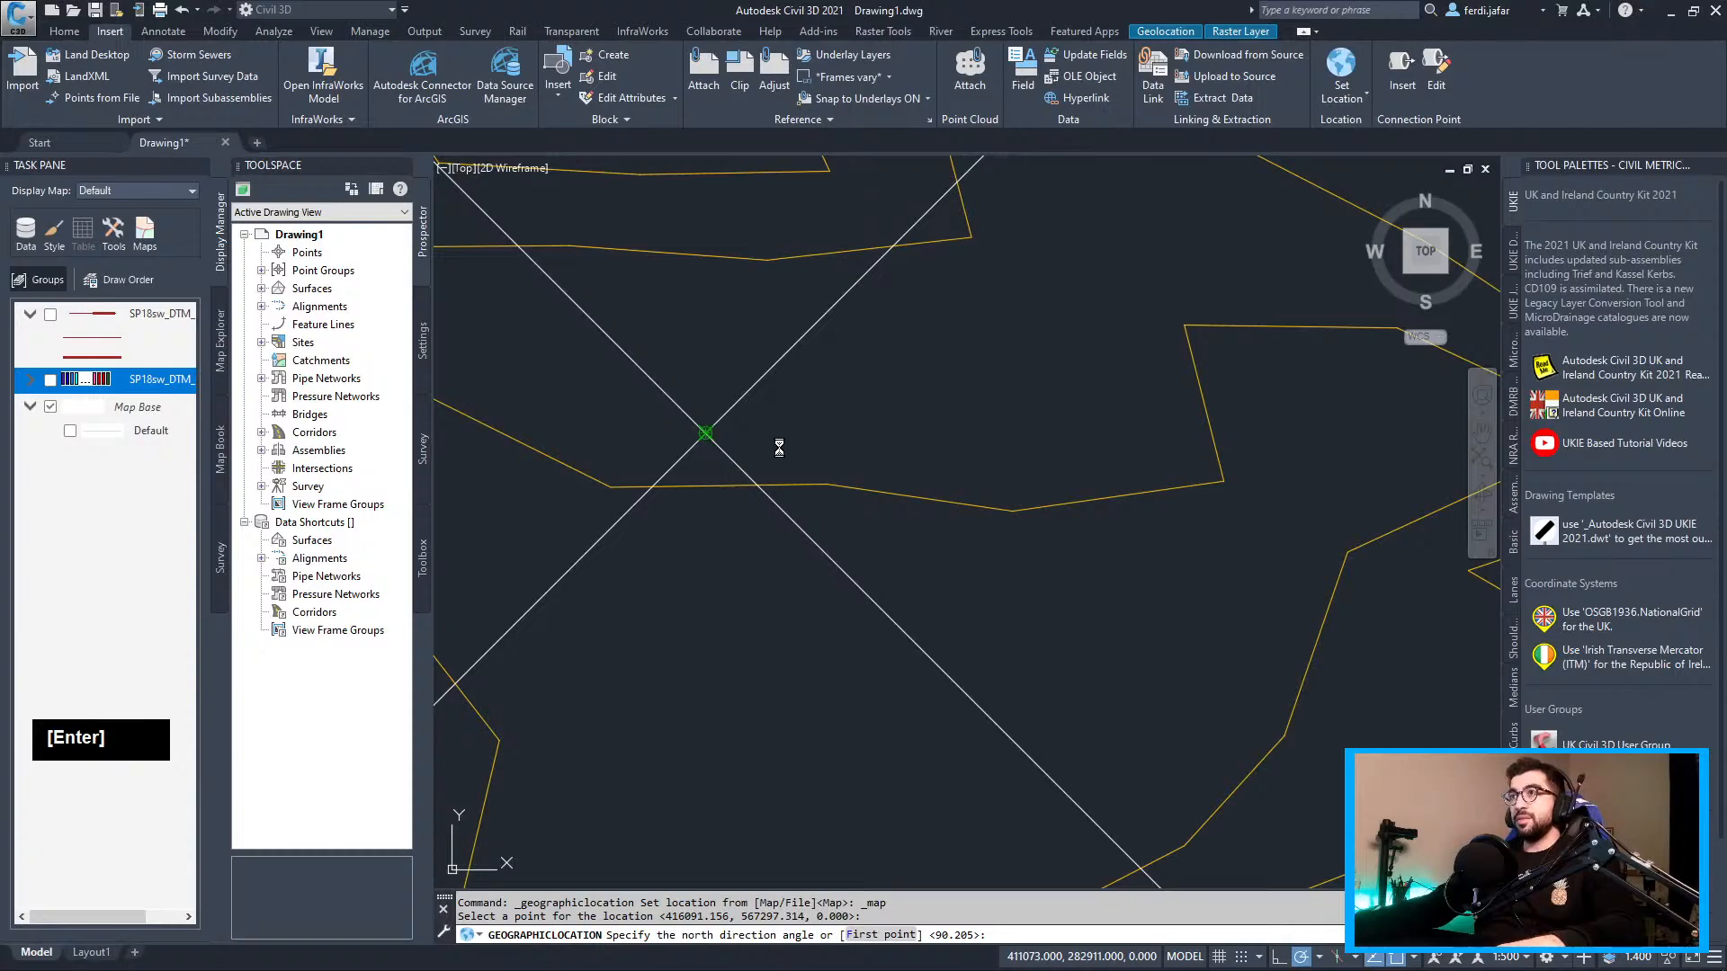
{"action": "scroll", "coordinate": [783, 450], "scroll_direction": "down", "scroll_amount": 1}
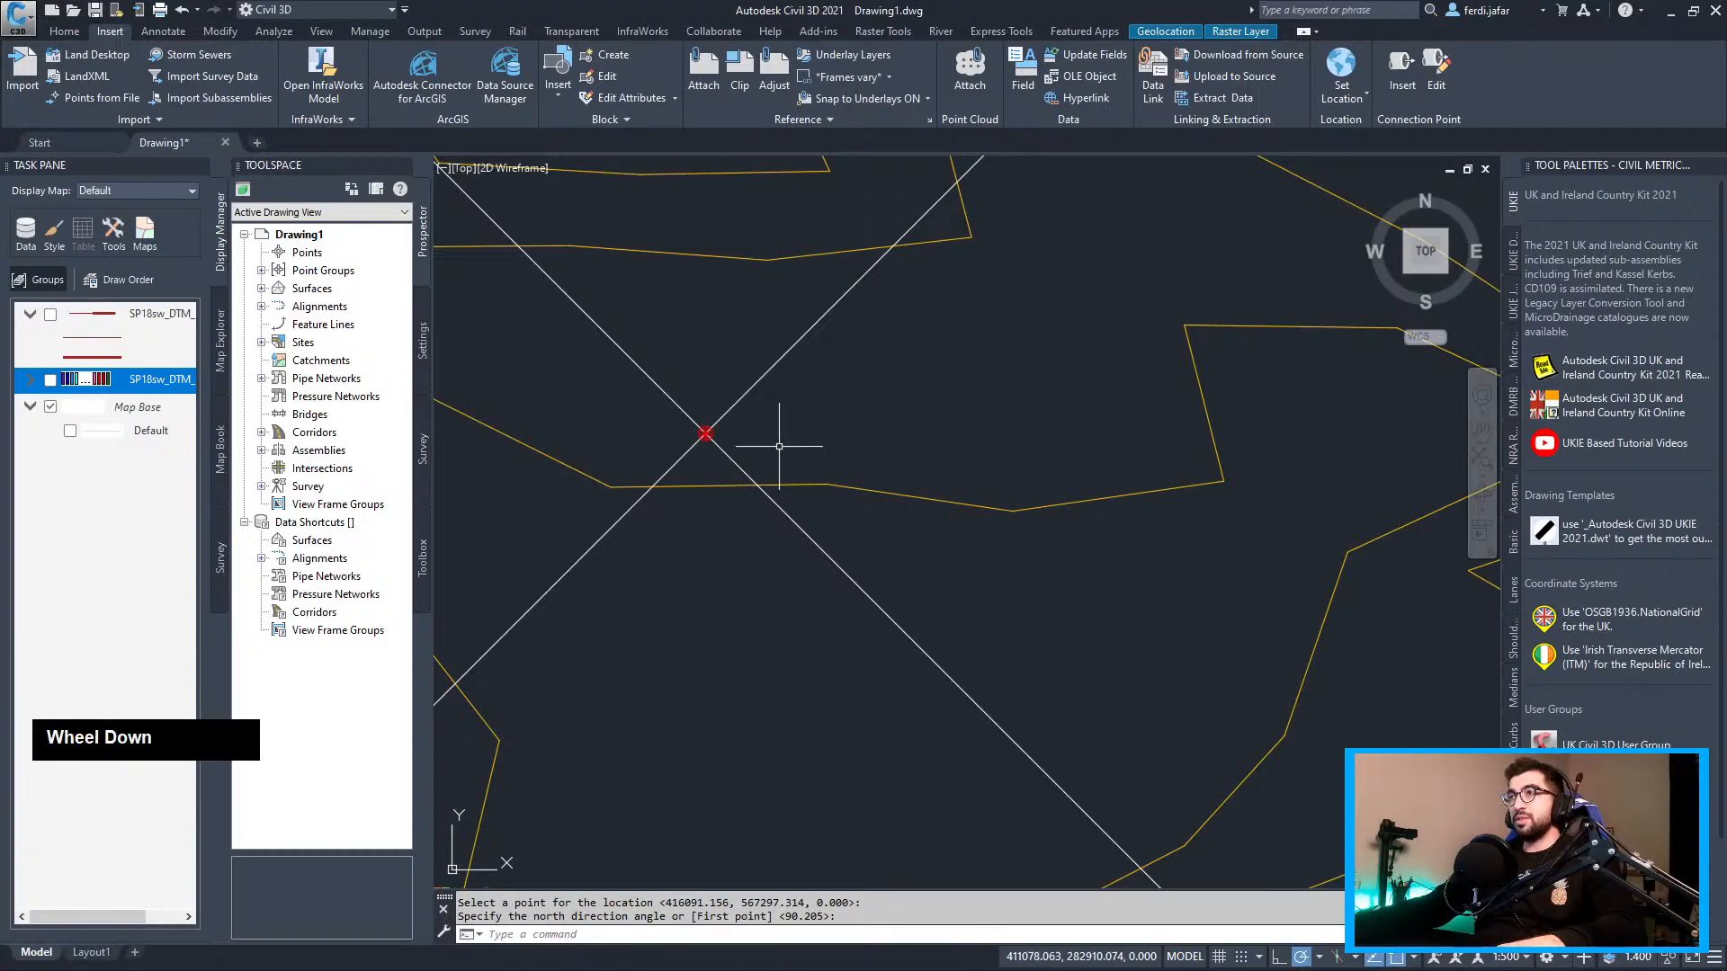
{"action": "scroll", "coordinate": [859, 447], "scroll_direction": "down", "scroll_amount": 5}
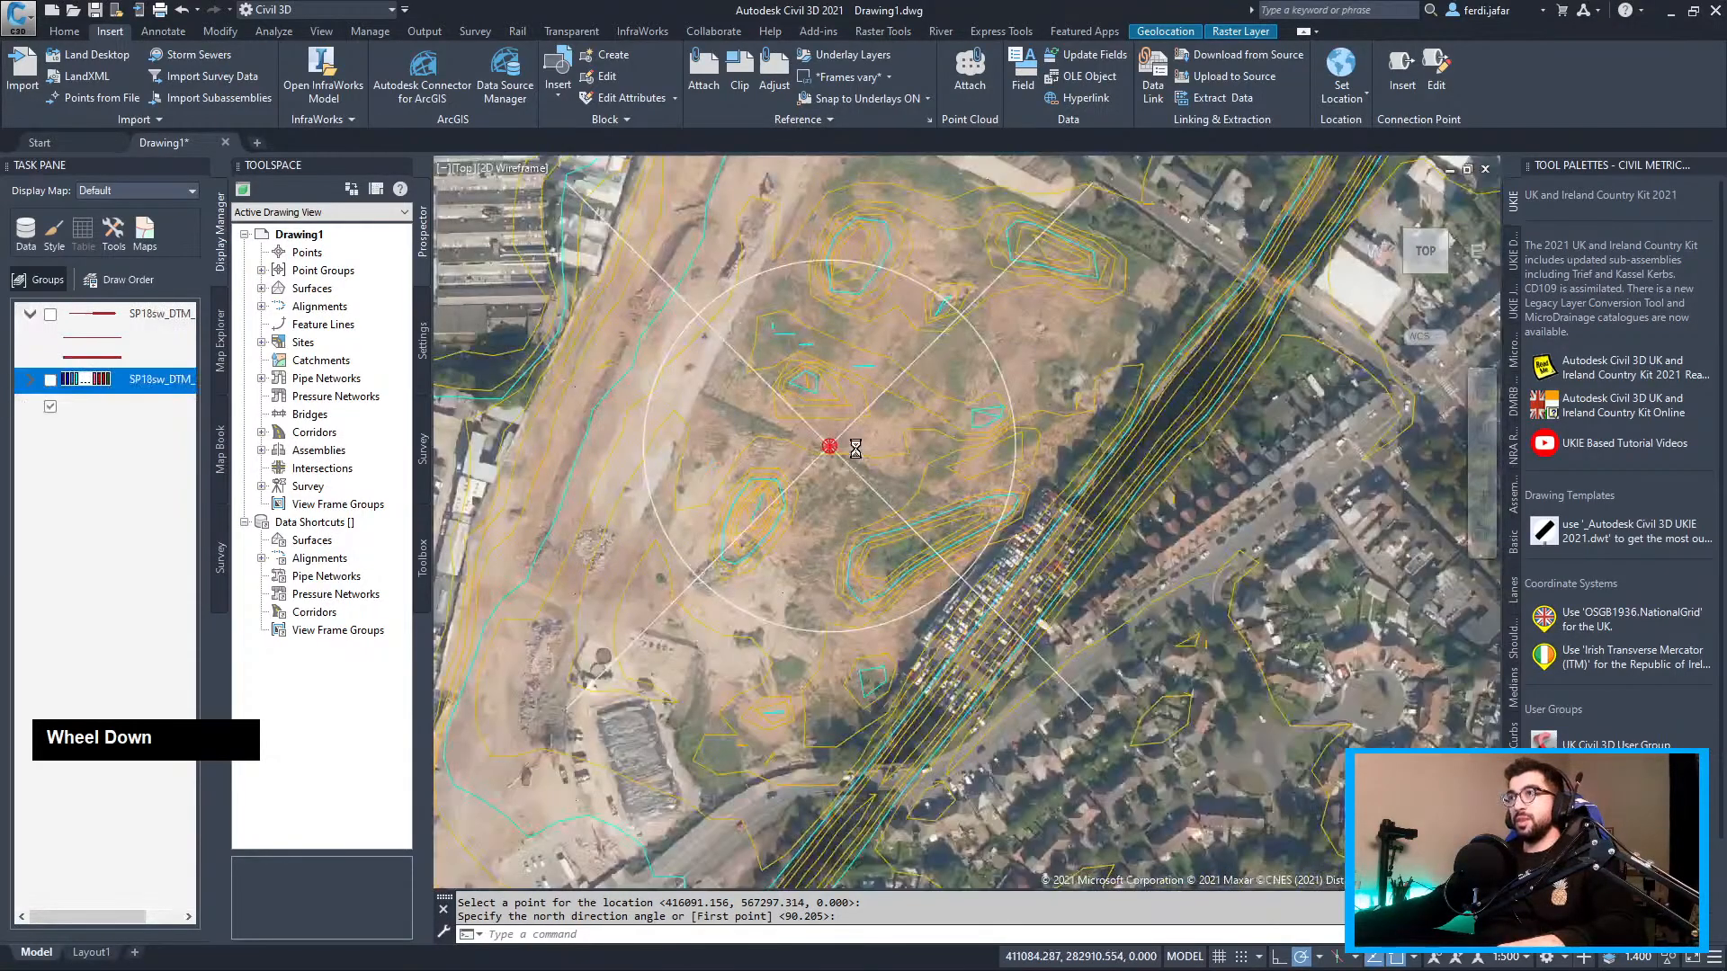
{"action": "scroll", "coordinate": [644, 634], "scroll_direction": "up", "scroll_amount": 5}
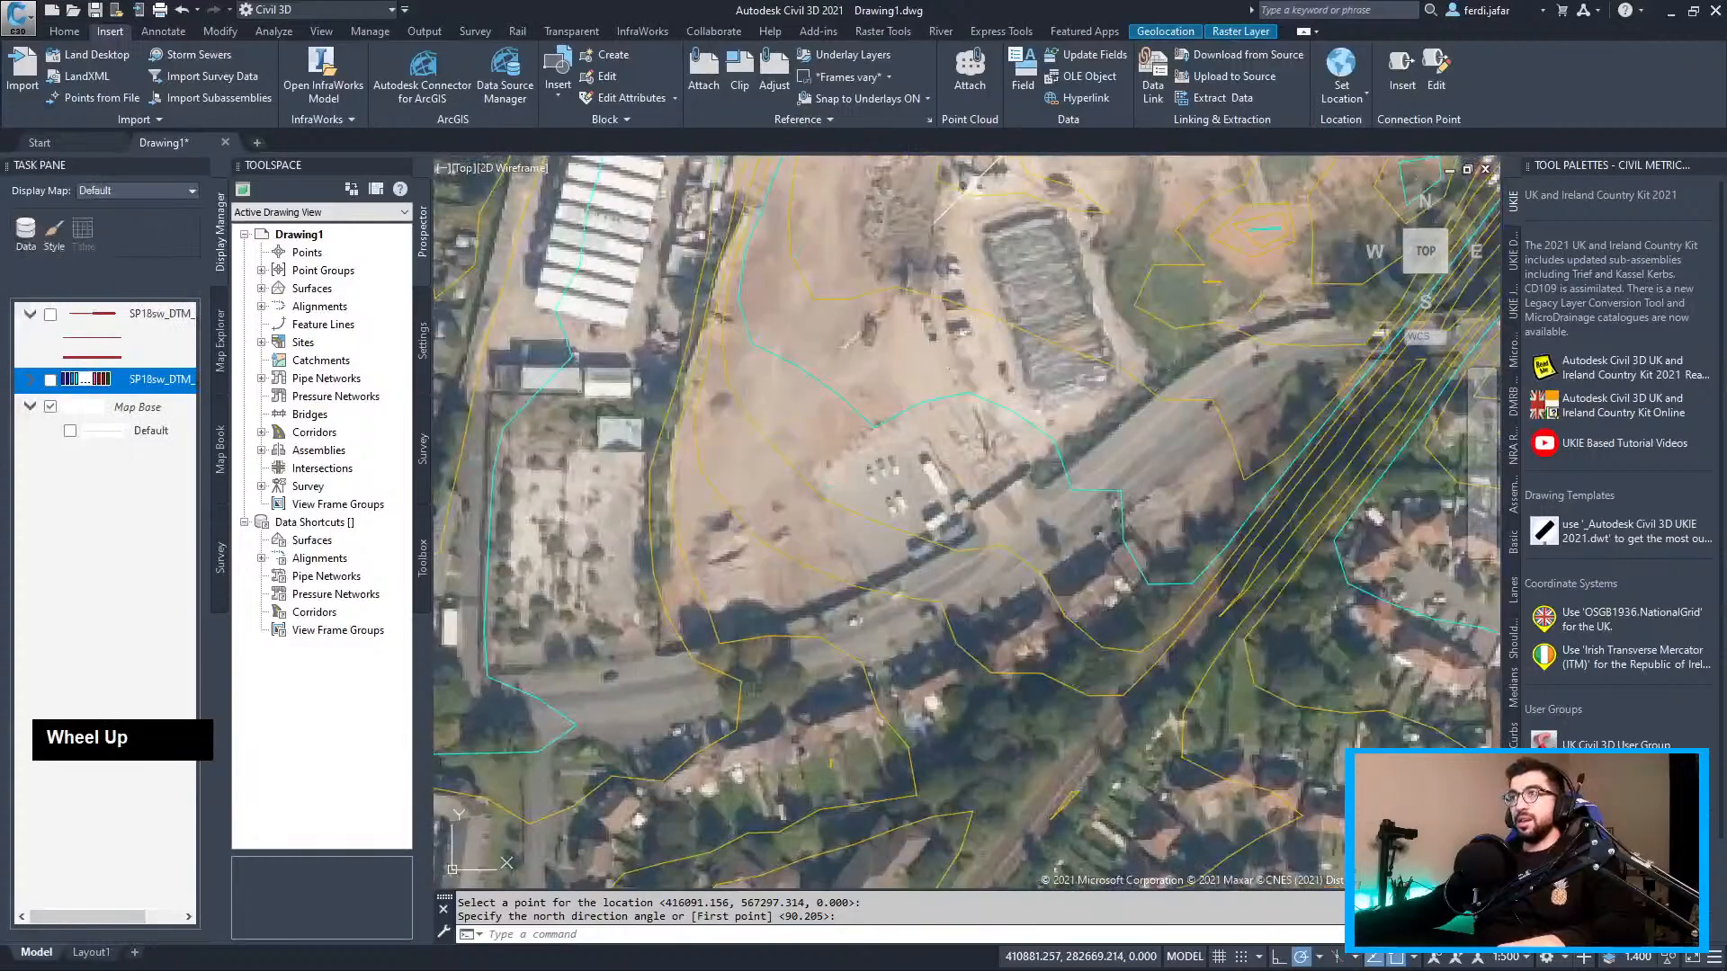
{"action": "key", "text": "Return"}
Trace the boundary polyline up the site's western edge to the north corner and northern road
{"action": "left_click", "coordinate": [642, 644]}
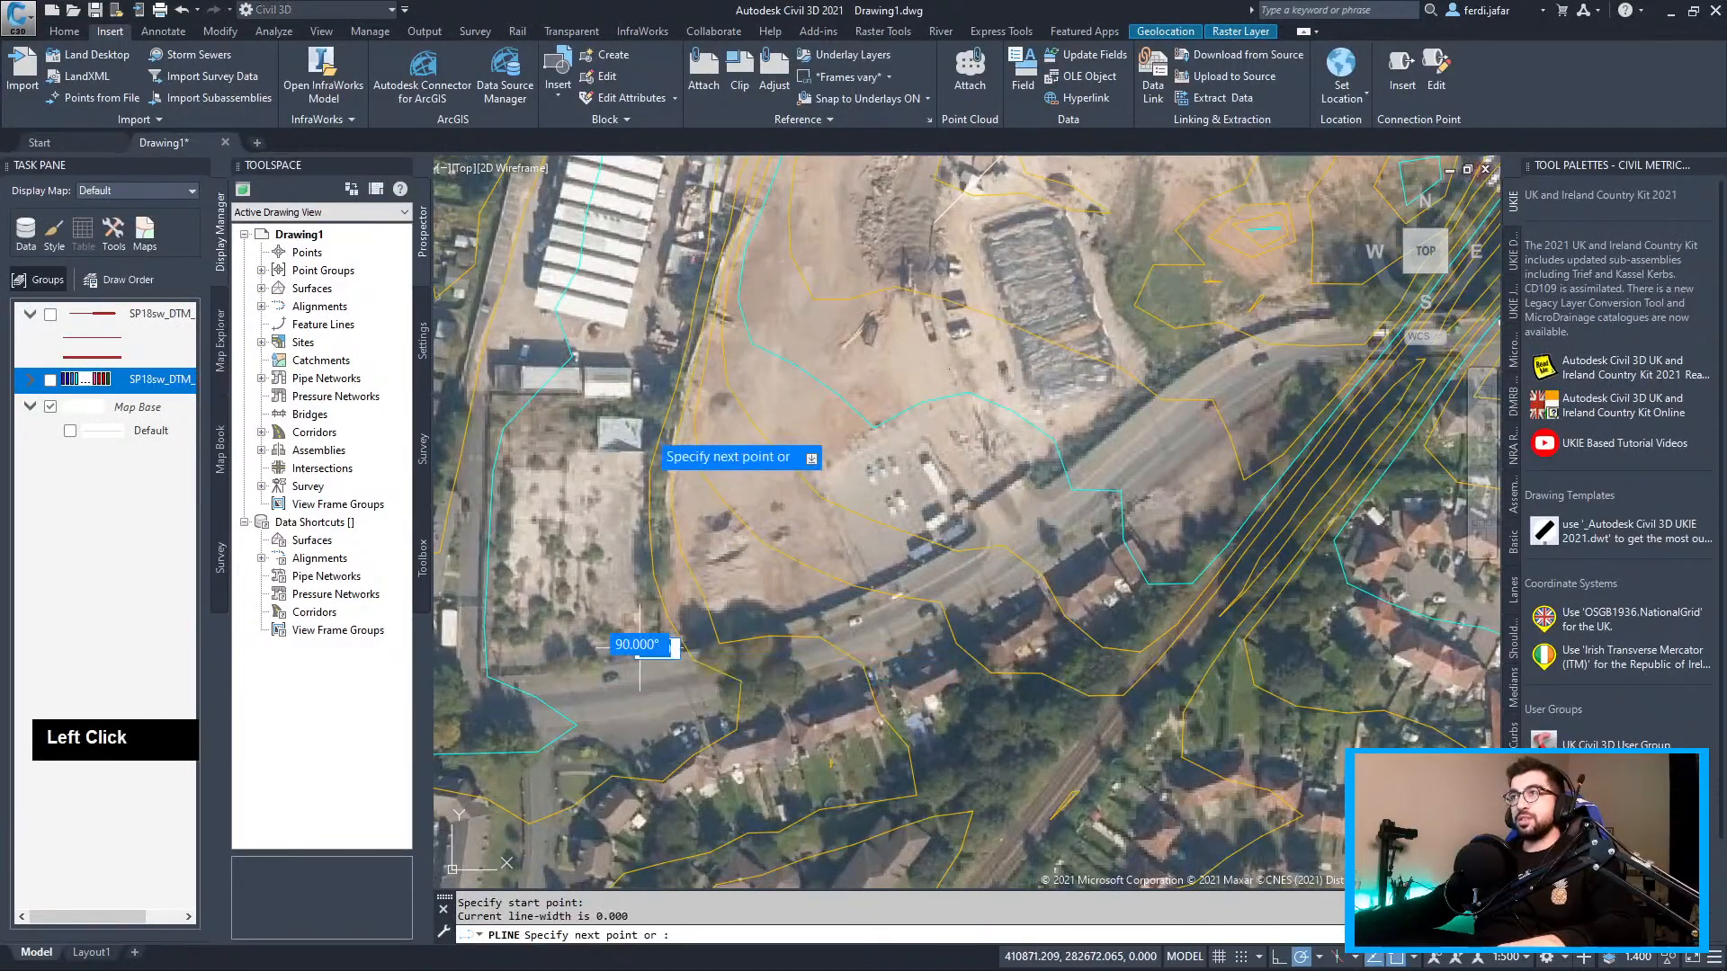
{"action": "left_click", "coordinate": [640, 451]}
{"action": "middle_click_drag", "start_coordinate": [709, 174], "coordinate": [632, 508]}
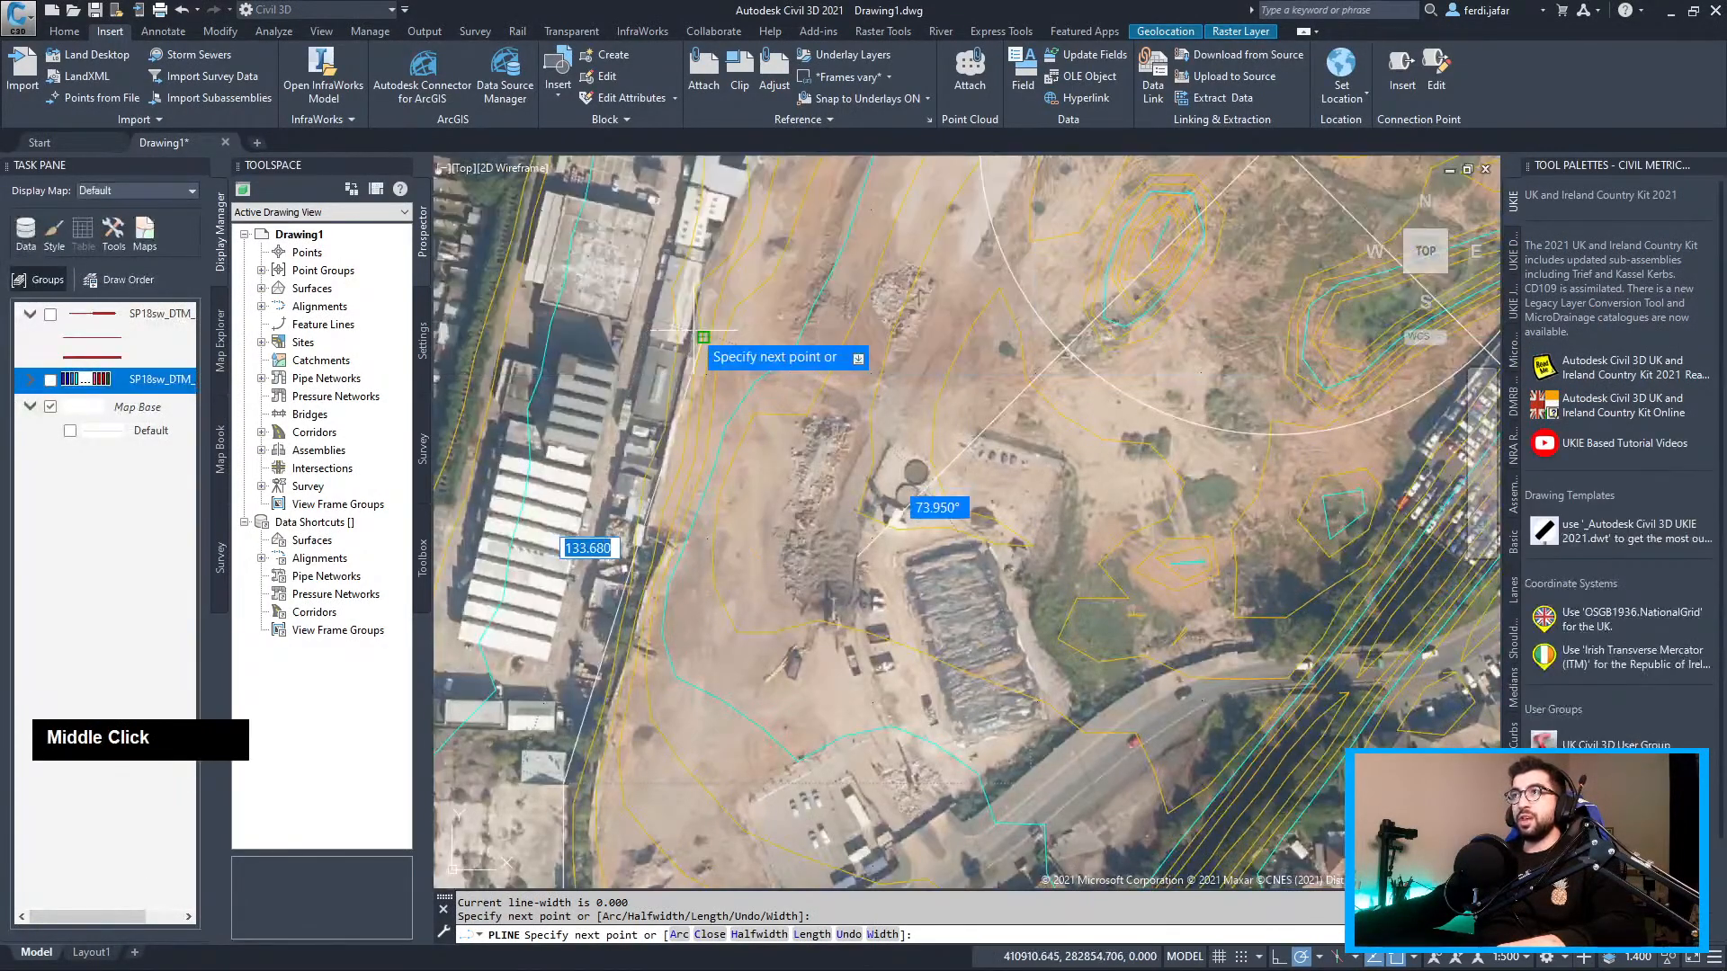
{"action": "middle_click_drag", "start_coordinate": [684, 307], "coordinate": [595, 584]}
{"action": "left_click", "coordinate": [656, 425]}
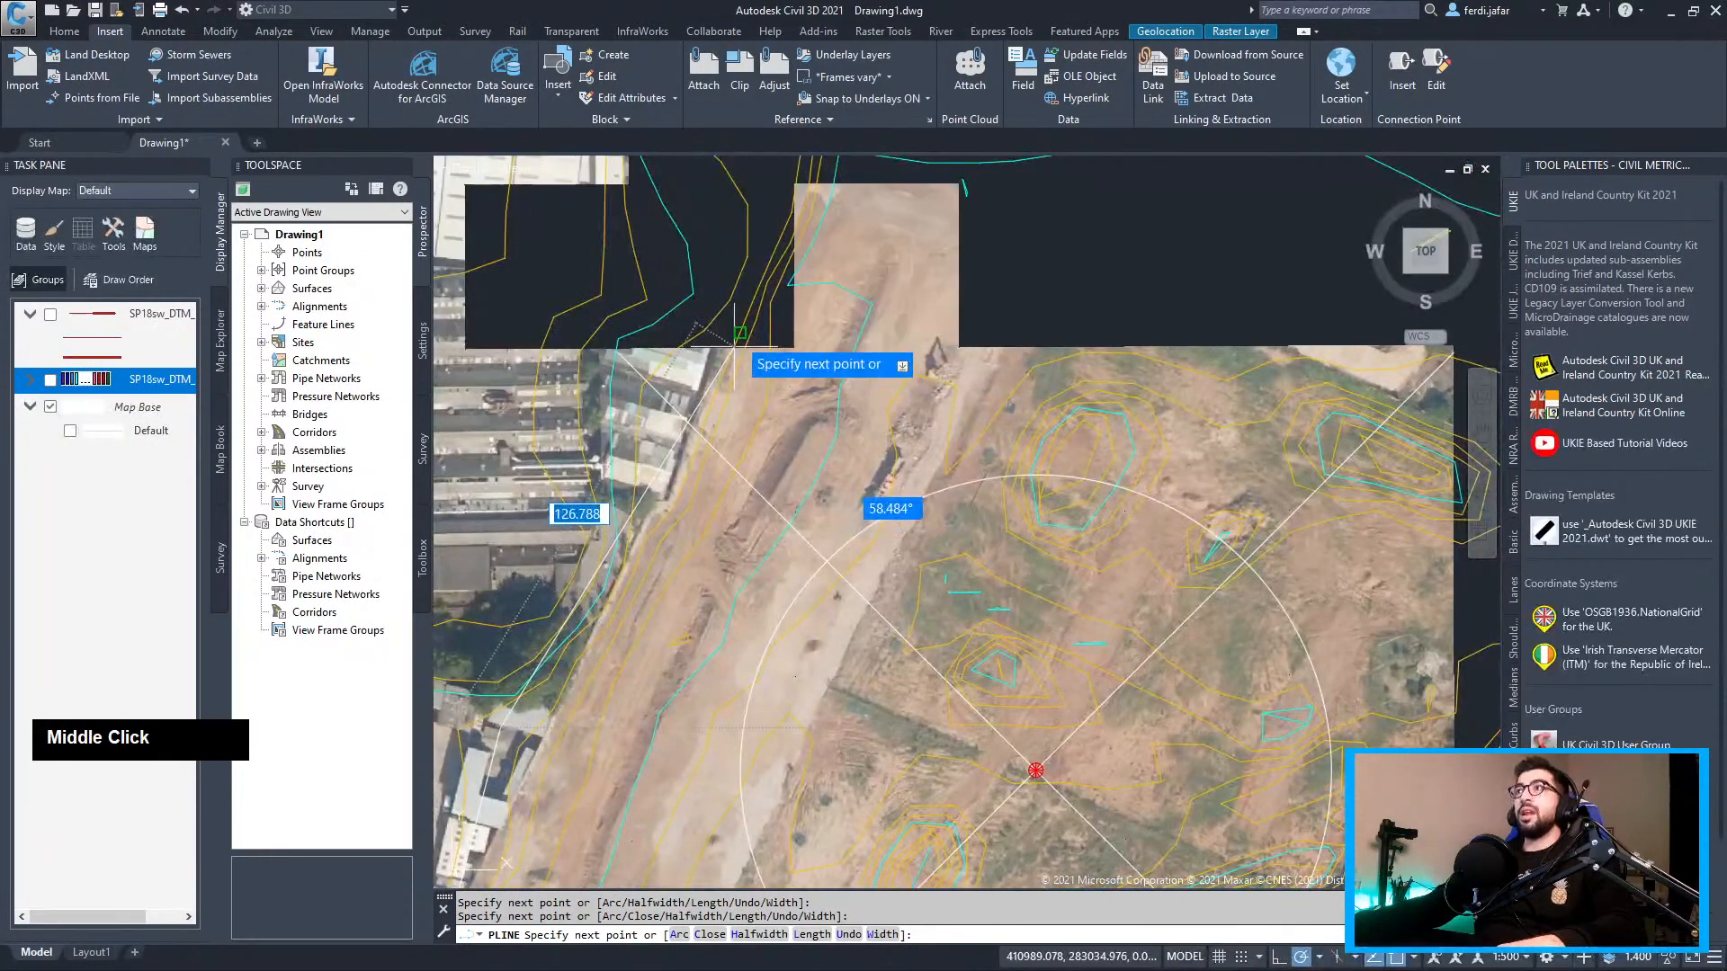
{"action": "middle_click_drag", "start_coordinate": [744, 315], "coordinate": [635, 554]}
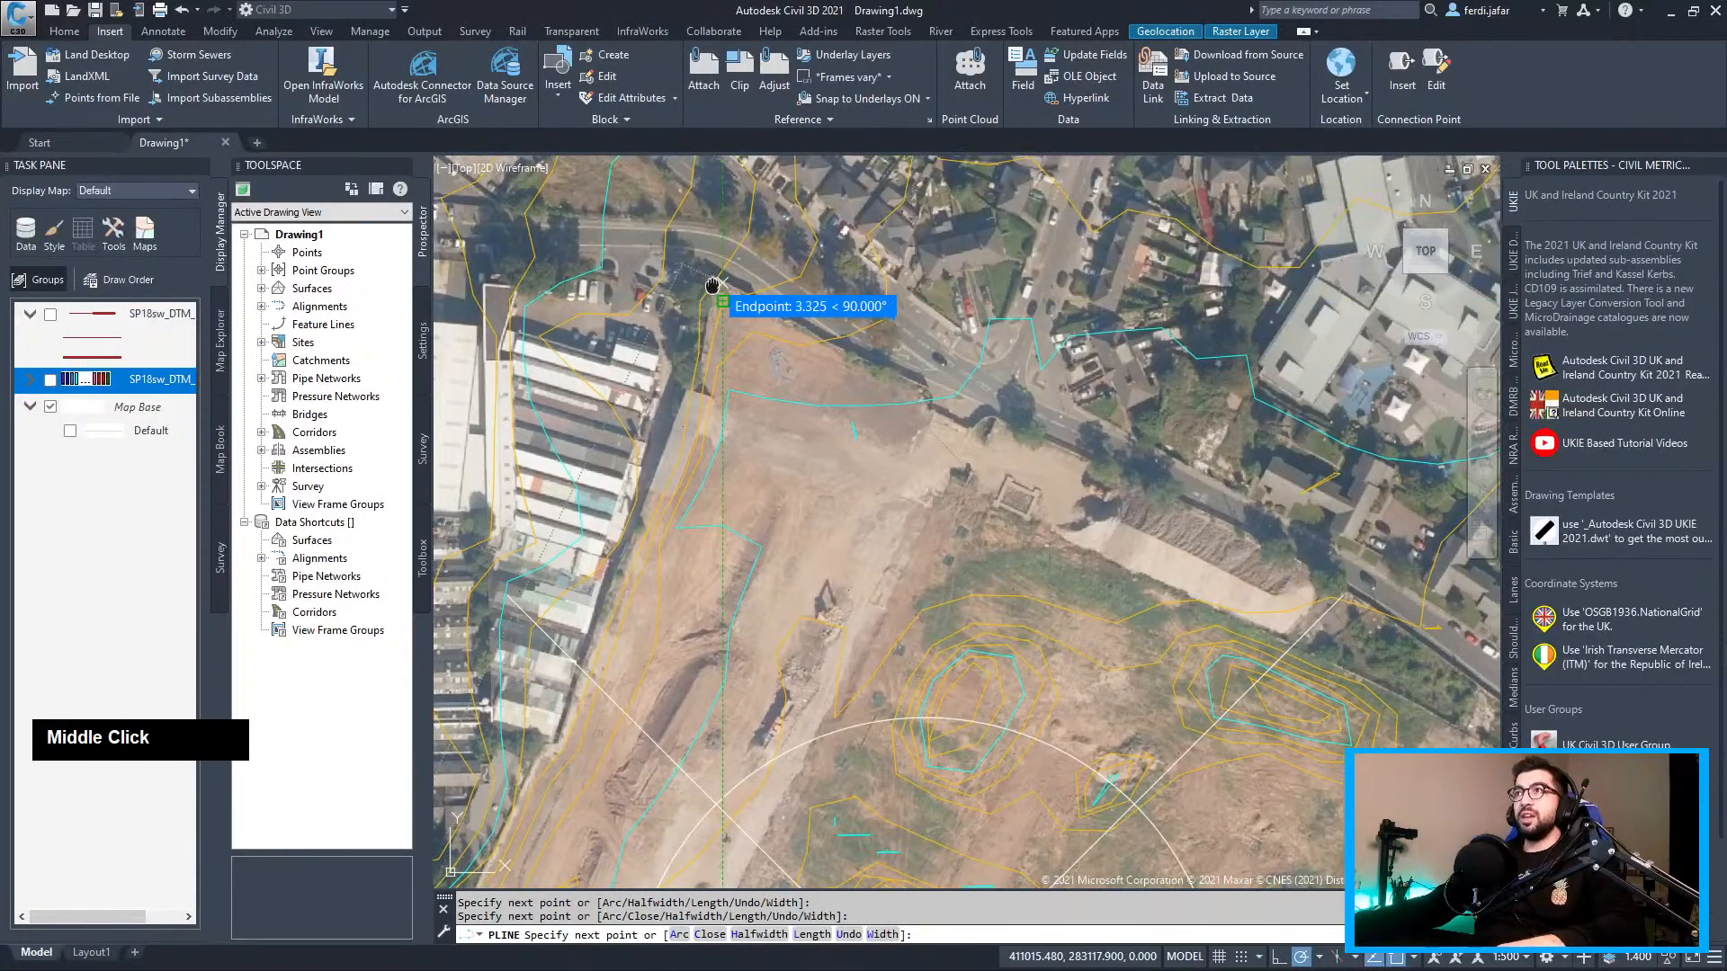
{"action": "scroll", "coordinate": [620, 270], "scroll_direction": "up", "scroll_amount": 3}
{"action": "left_click", "coordinate": [667, 358]}
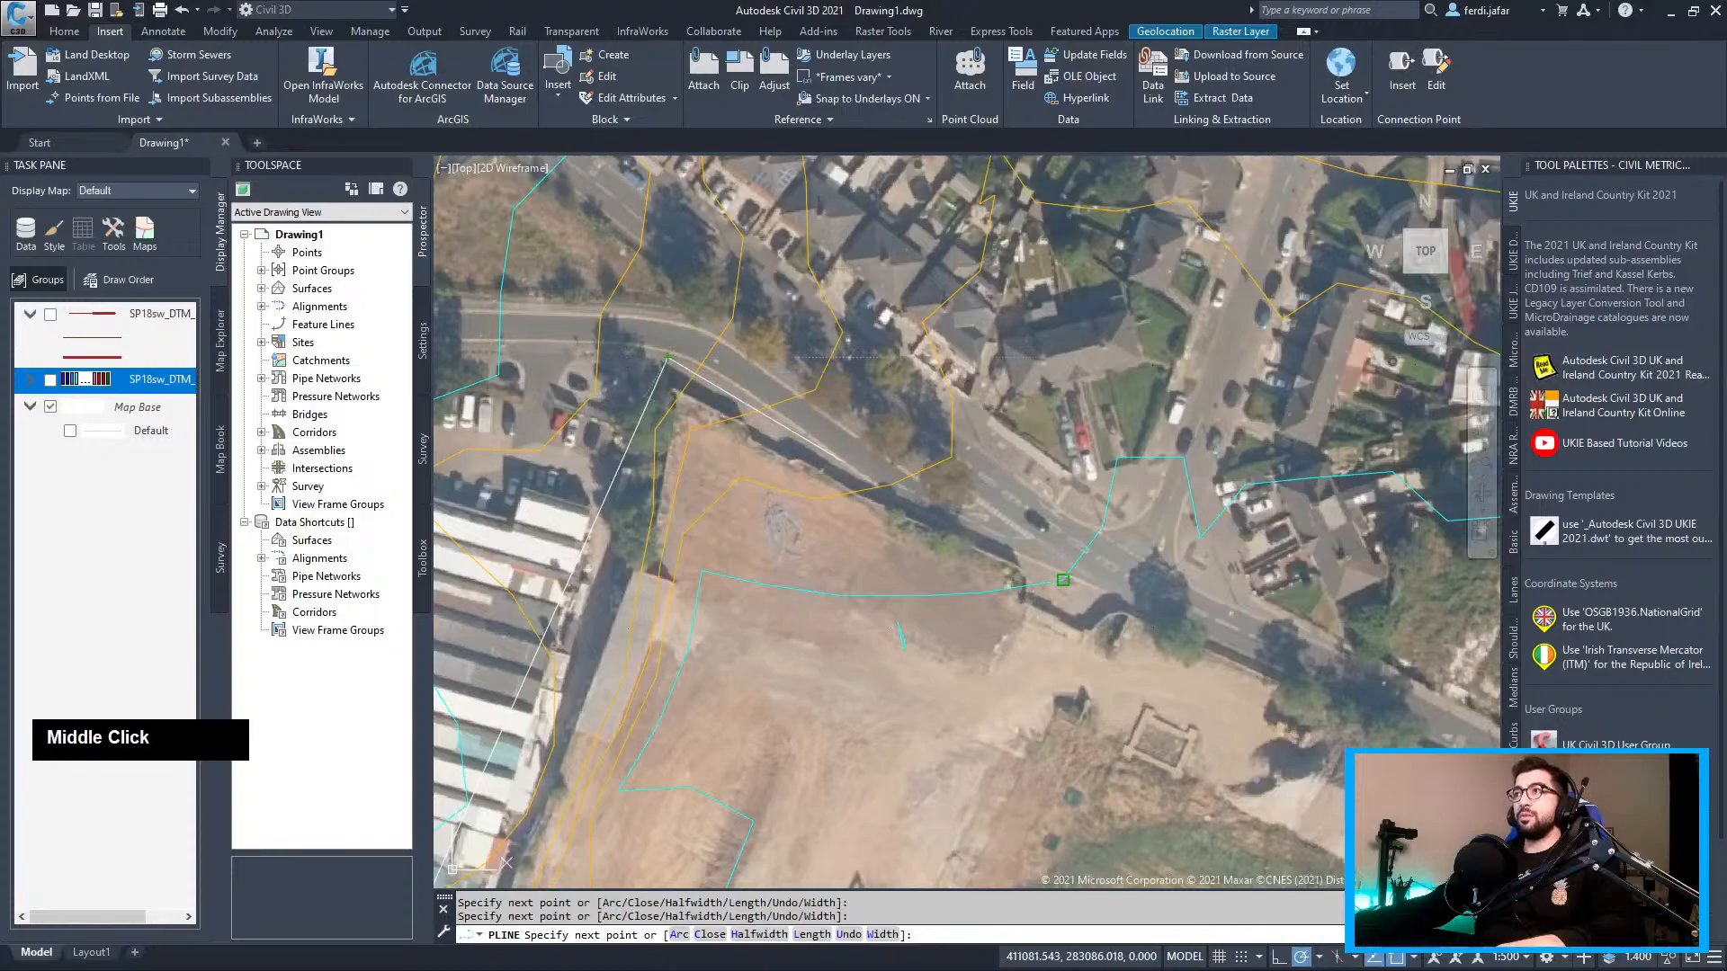
{"action": "middle_click_drag", "start_coordinate": [1062, 578], "coordinate": [680, 386]}
{"action": "middle_click_drag", "start_coordinate": [1057, 545], "coordinate": [782, 385]}
{"action": "scroll", "coordinate": [781, 384], "scroll_direction": "down", "scroll_amount": 2}
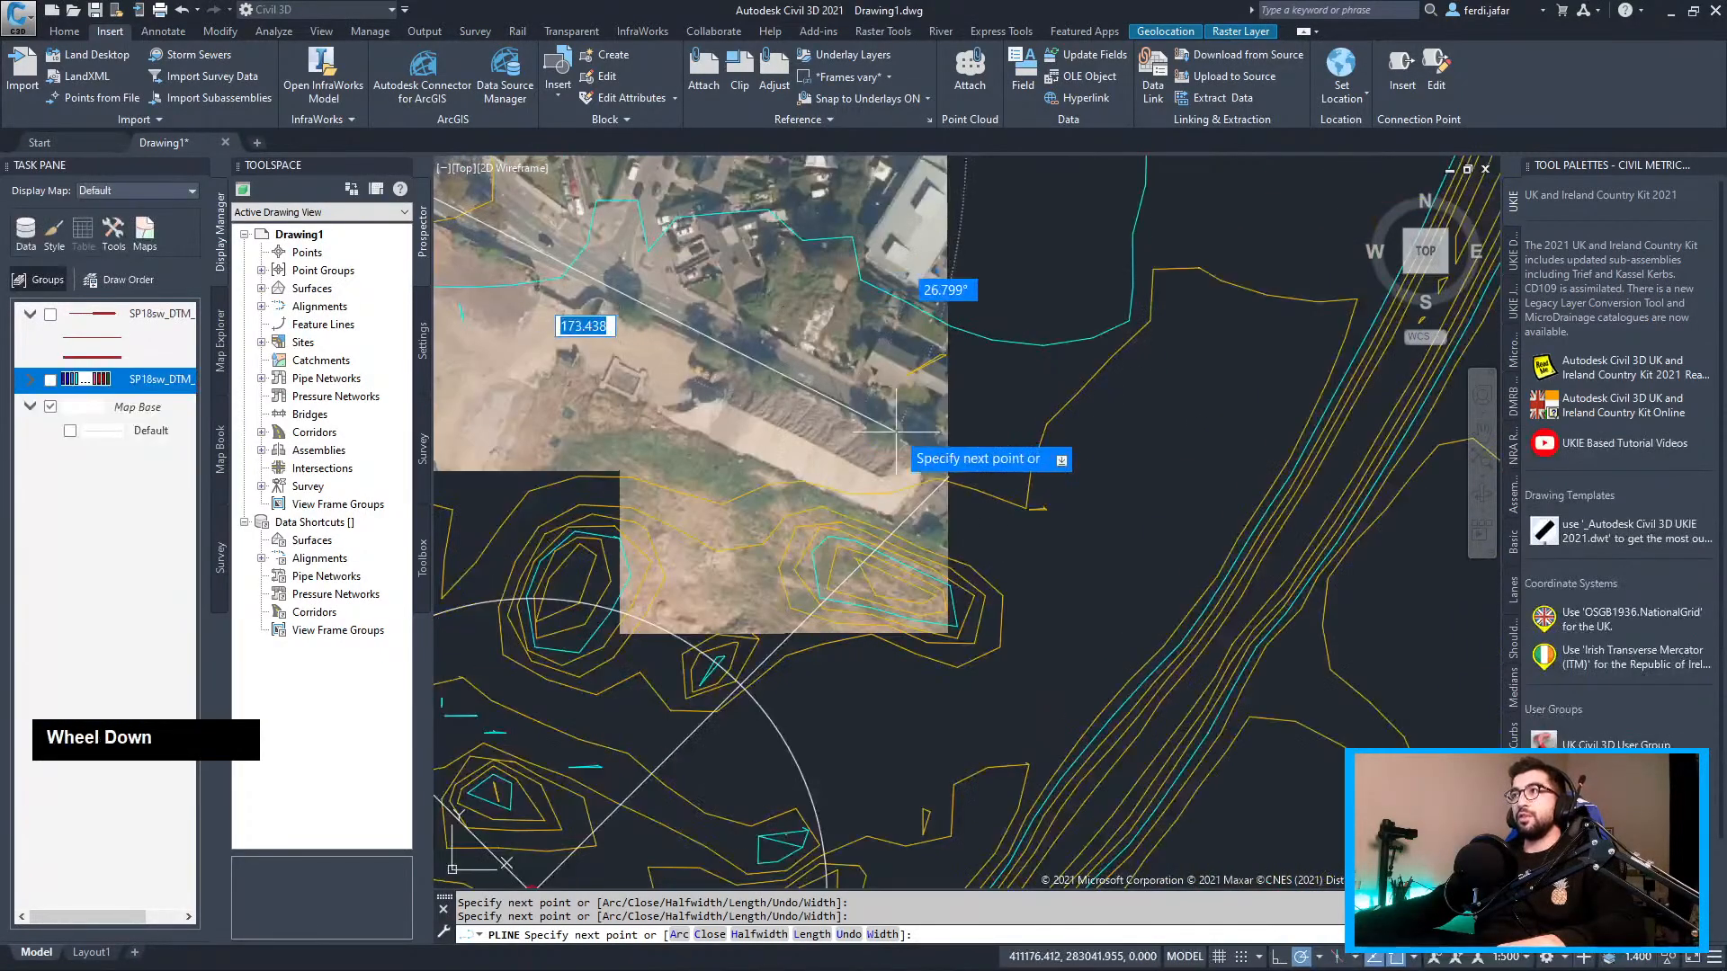
{"action": "left_click", "coordinate": [992, 471]}
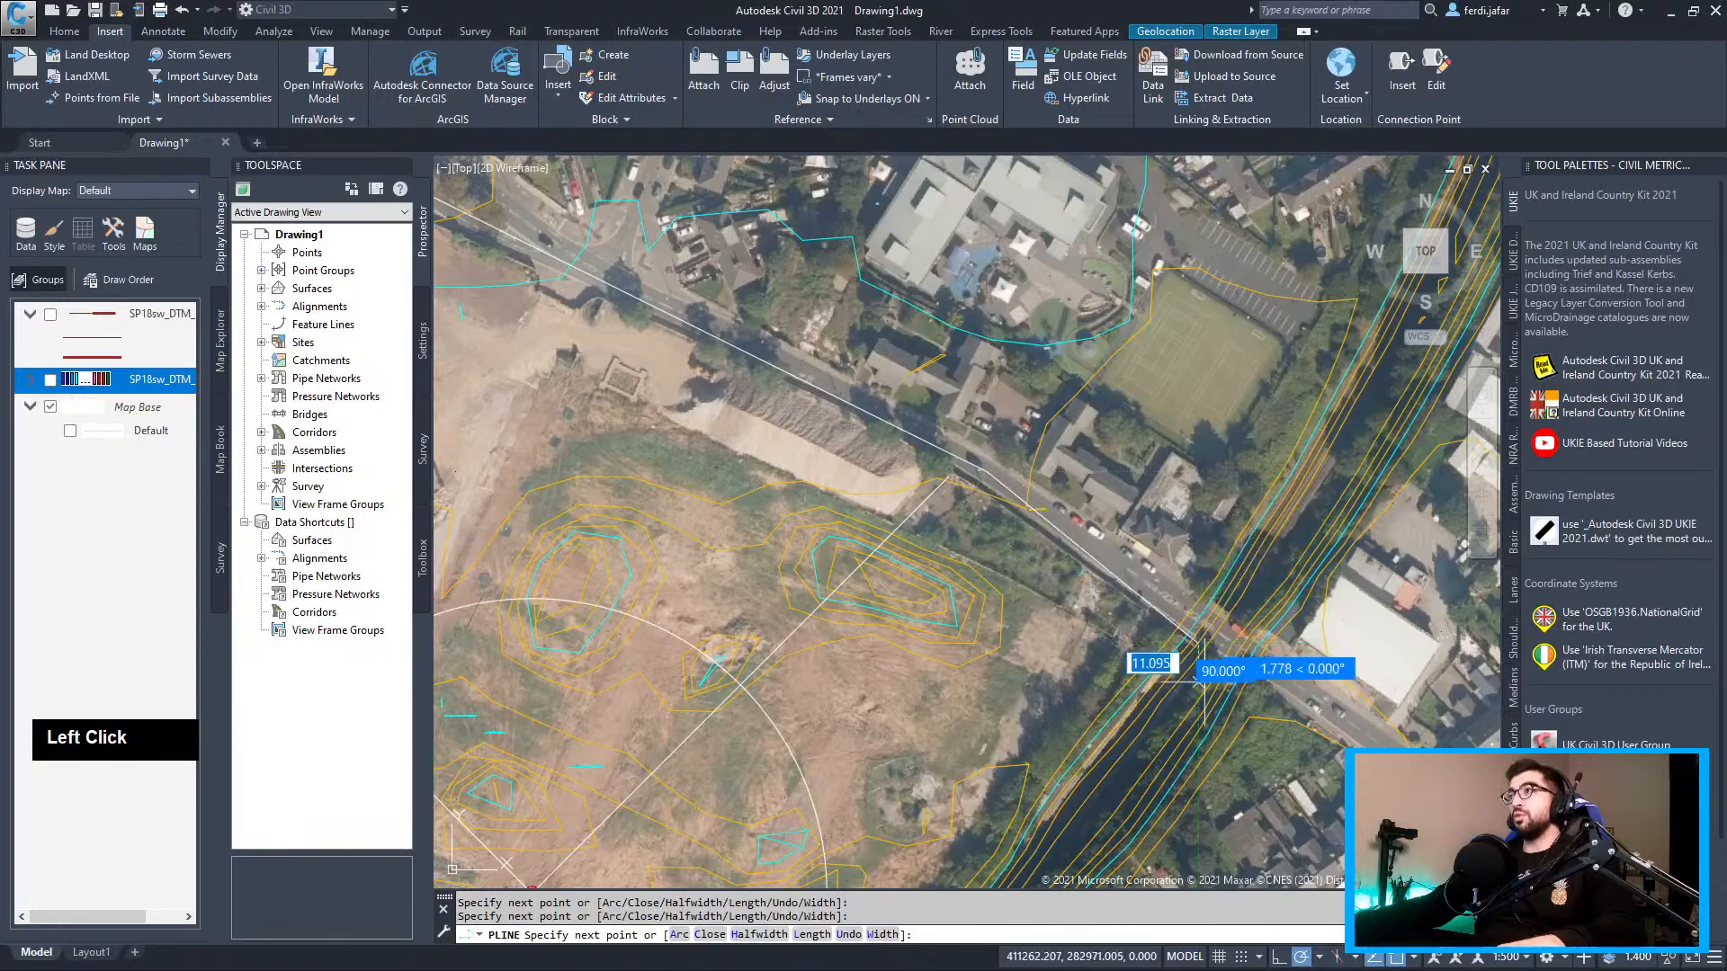
Continue the boundary down the railway and along the southern road, close it, and select it
{"action": "scroll", "coordinate": [1025, 630], "scroll_direction": "down", "scroll_amount": 4}
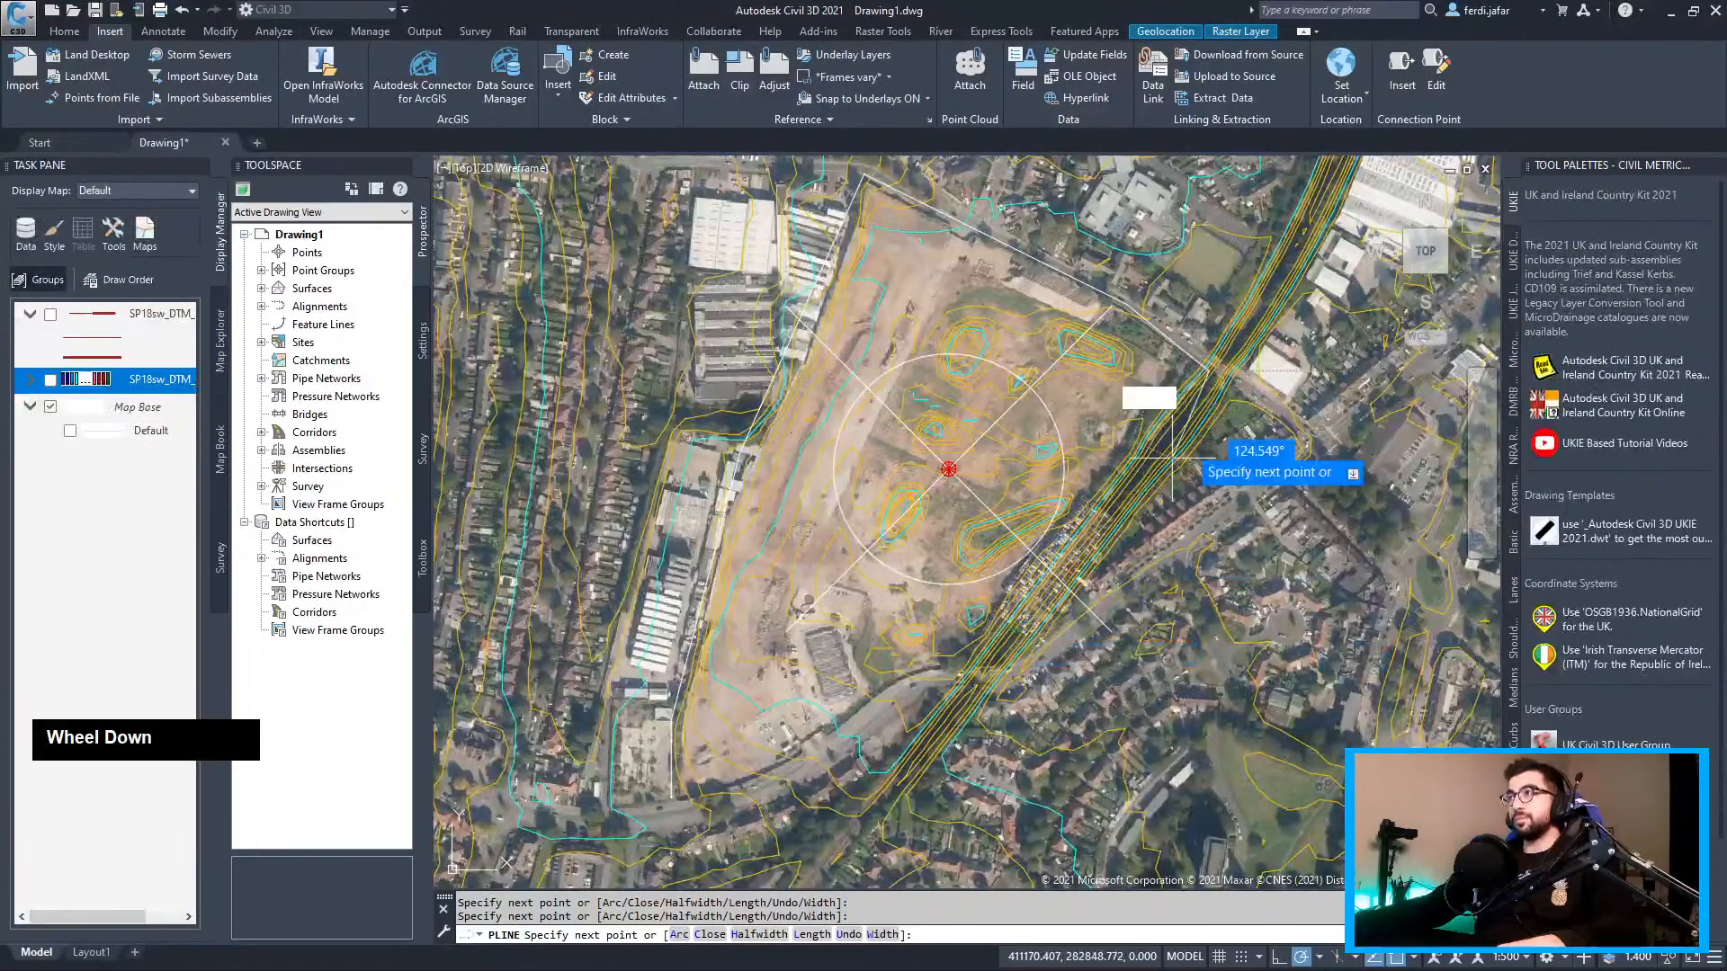
{"action": "scroll", "coordinate": [1259, 378], "scroll_direction": "up", "scroll_amount": 3}
{"action": "left_click", "coordinate": [1252, 313]}
{"action": "scroll", "coordinate": [1187, 414], "scroll_direction": "down", "scroll_amount": 3}
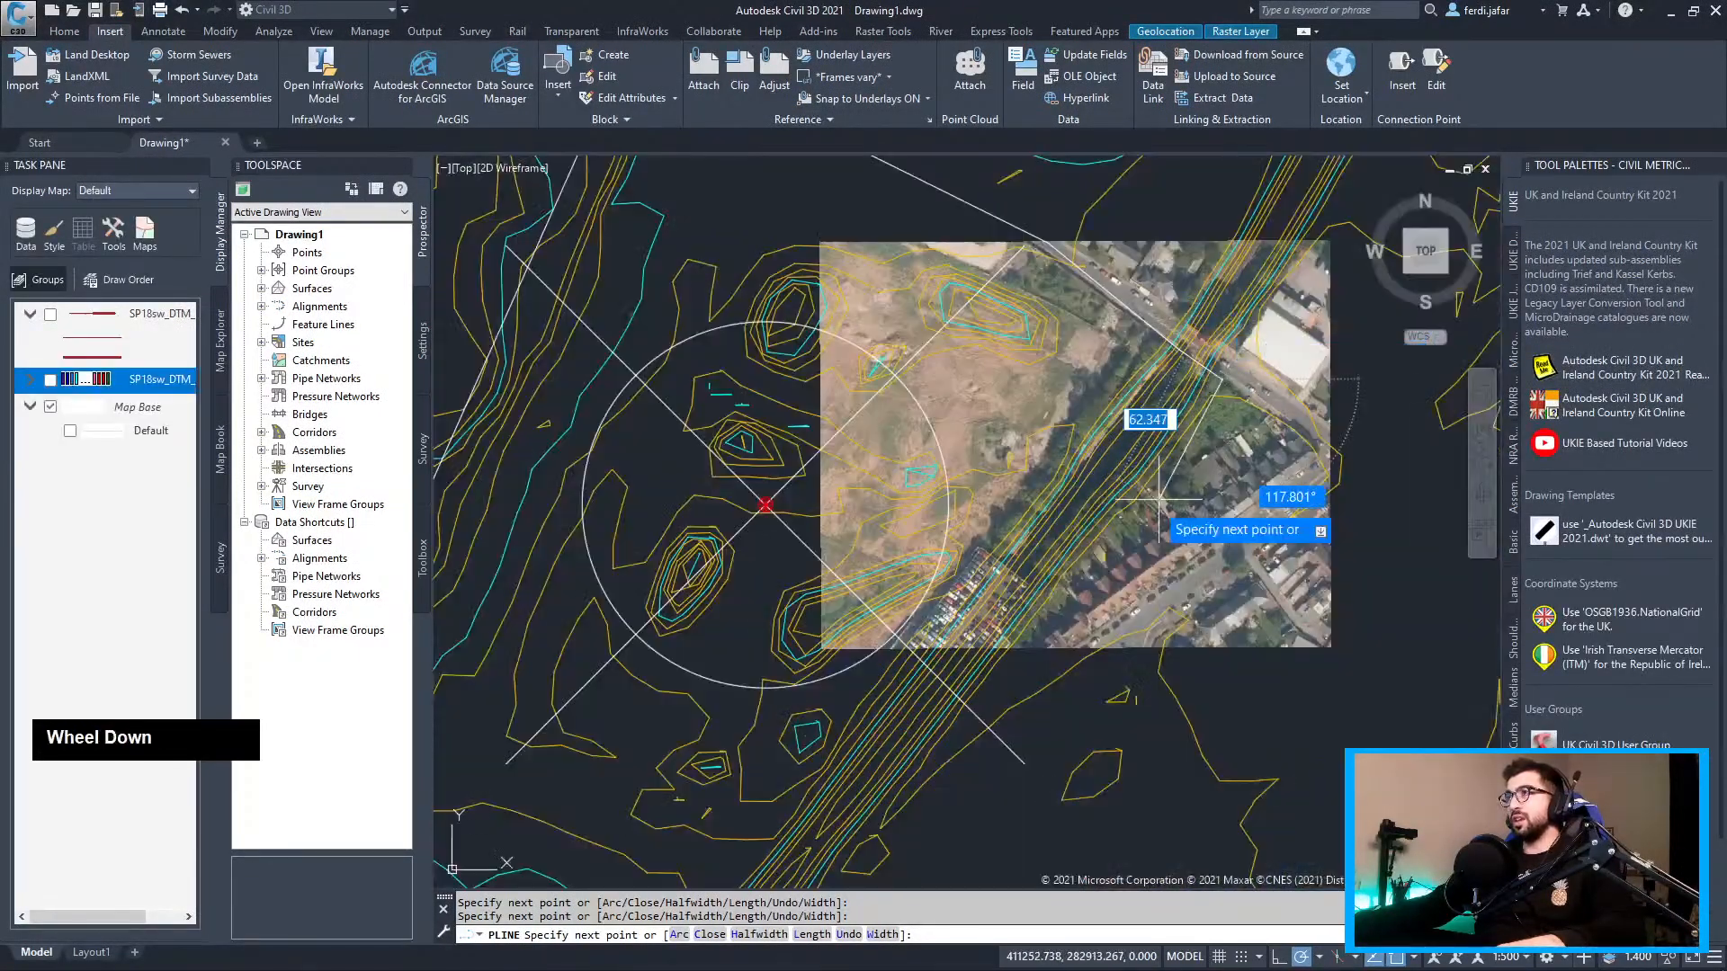
{"action": "middle_click_drag", "start_coordinate": [1169, 431], "coordinate": [1172, 421]}
{"action": "scroll", "coordinate": [1172, 421], "scroll_direction": "up", "scroll_amount": 4}
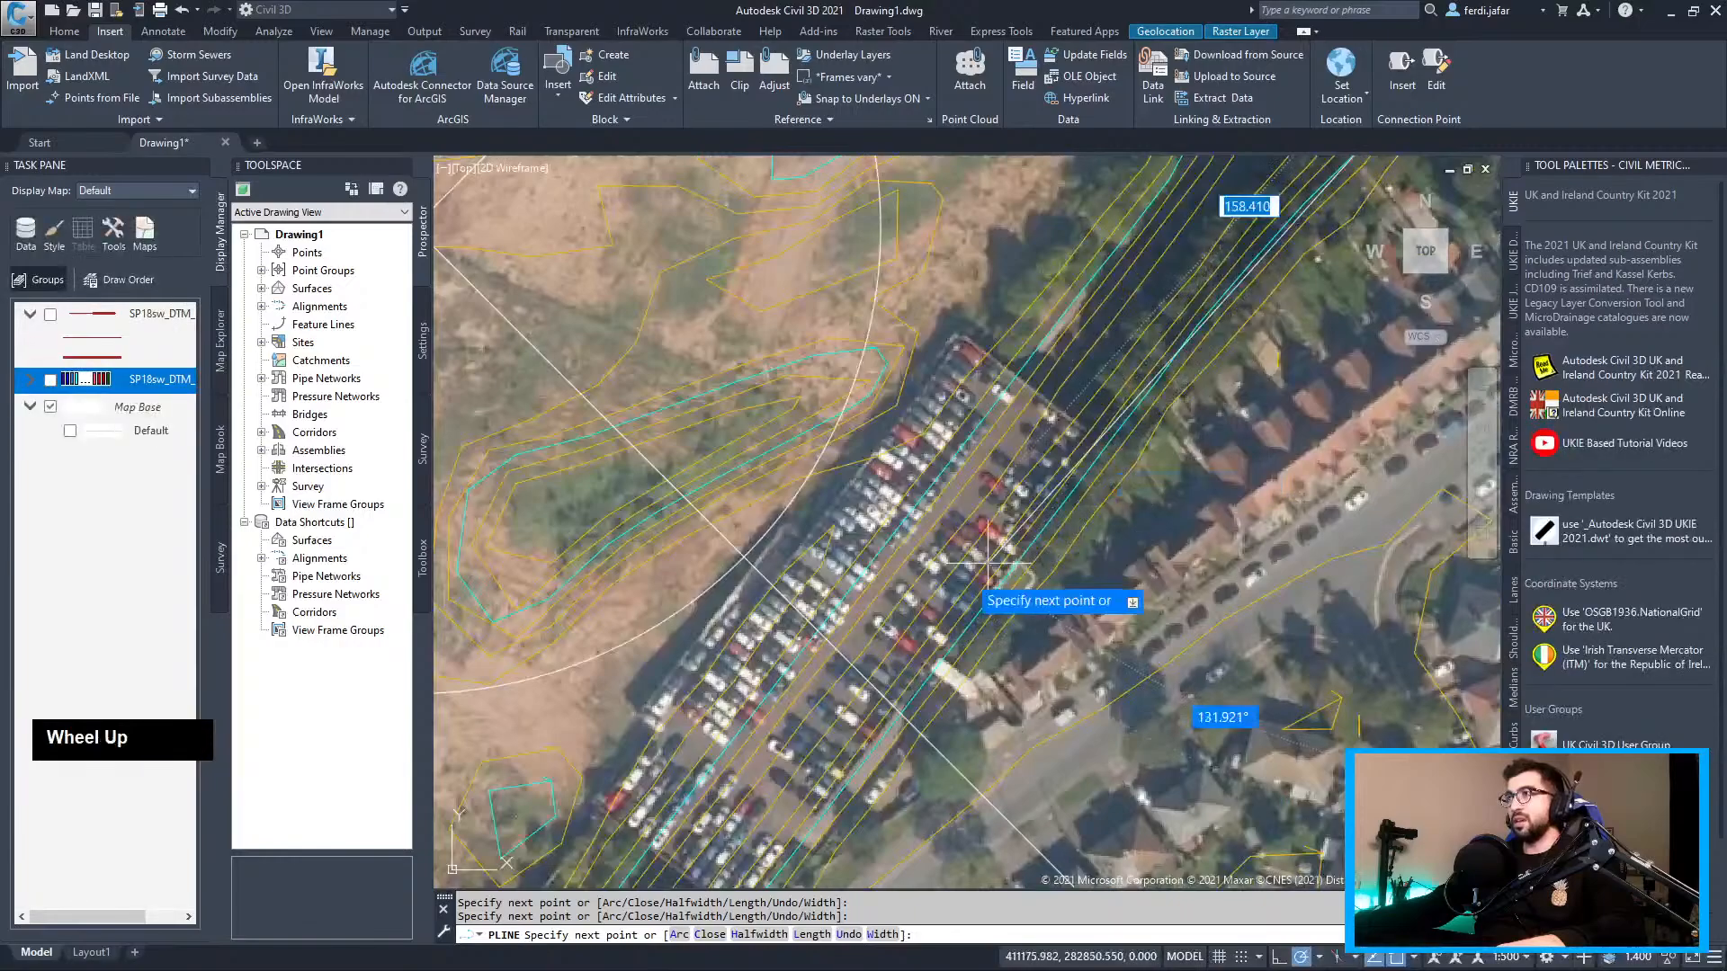
{"action": "middle_click_drag", "start_coordinate": [965, 565], "coordinate": [1149, 301]}
{"action": "scroll", "coordinate": [1149, 302], "scroll_direction": "down", "scroll_amount": 2}
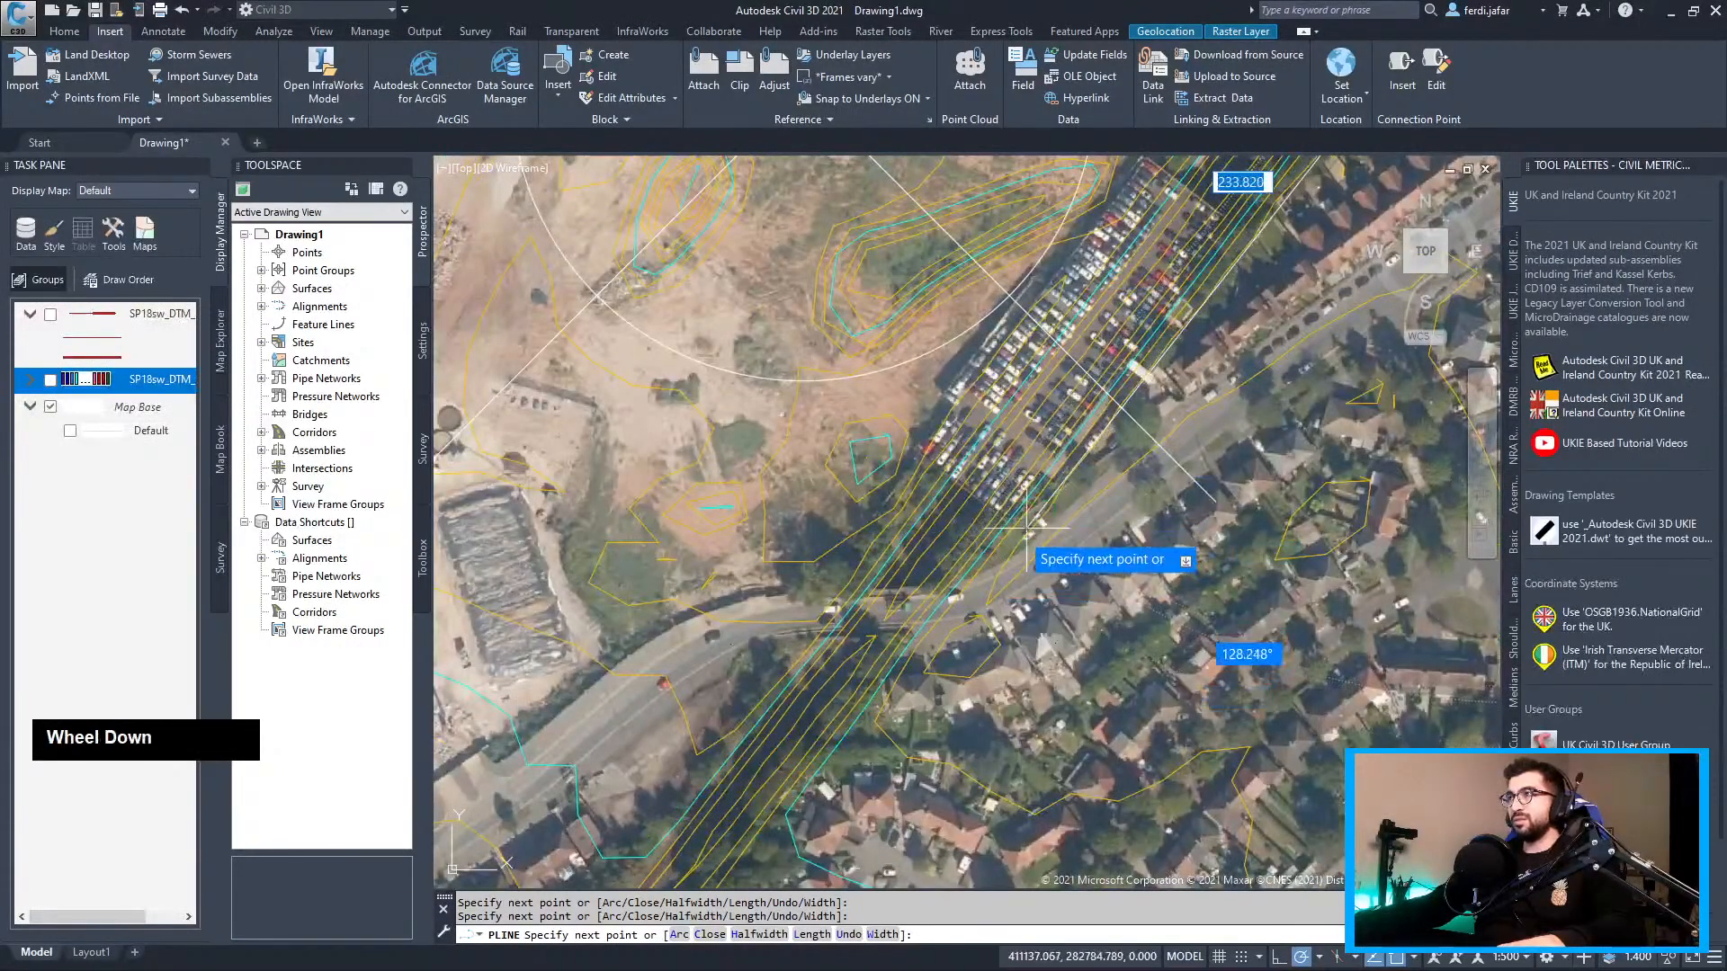
{"action": "left_click", "coordinate": [986, 565]}
{"action": "middle_click_drag", "start_coordinate": [719, 595], "coordinate": [1002, 446]}
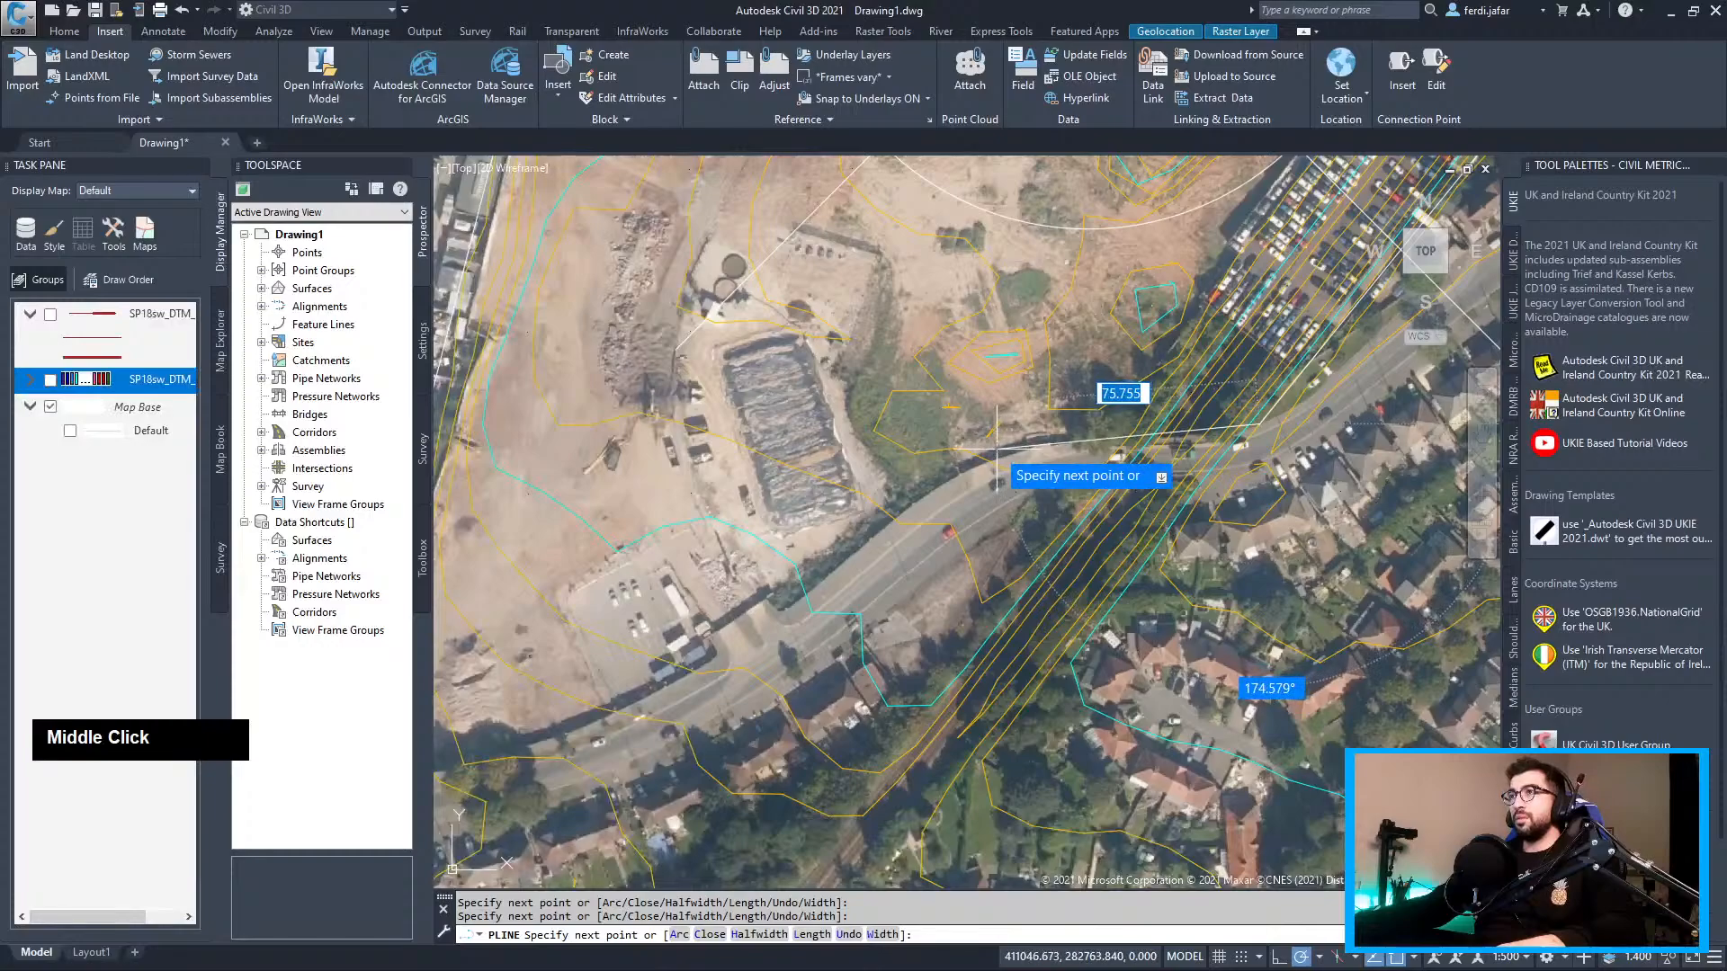
{"action": "left_click", "coordinate": [1002, 445]}
{"action": "scroll", "coordinate": [1002, 445], "scroll_direction": "down", "scroll_amount": 3}
{"action": "scroll", "coordinate": [751, 578], "scroll_direction": "up", "scroll_amount": 2}
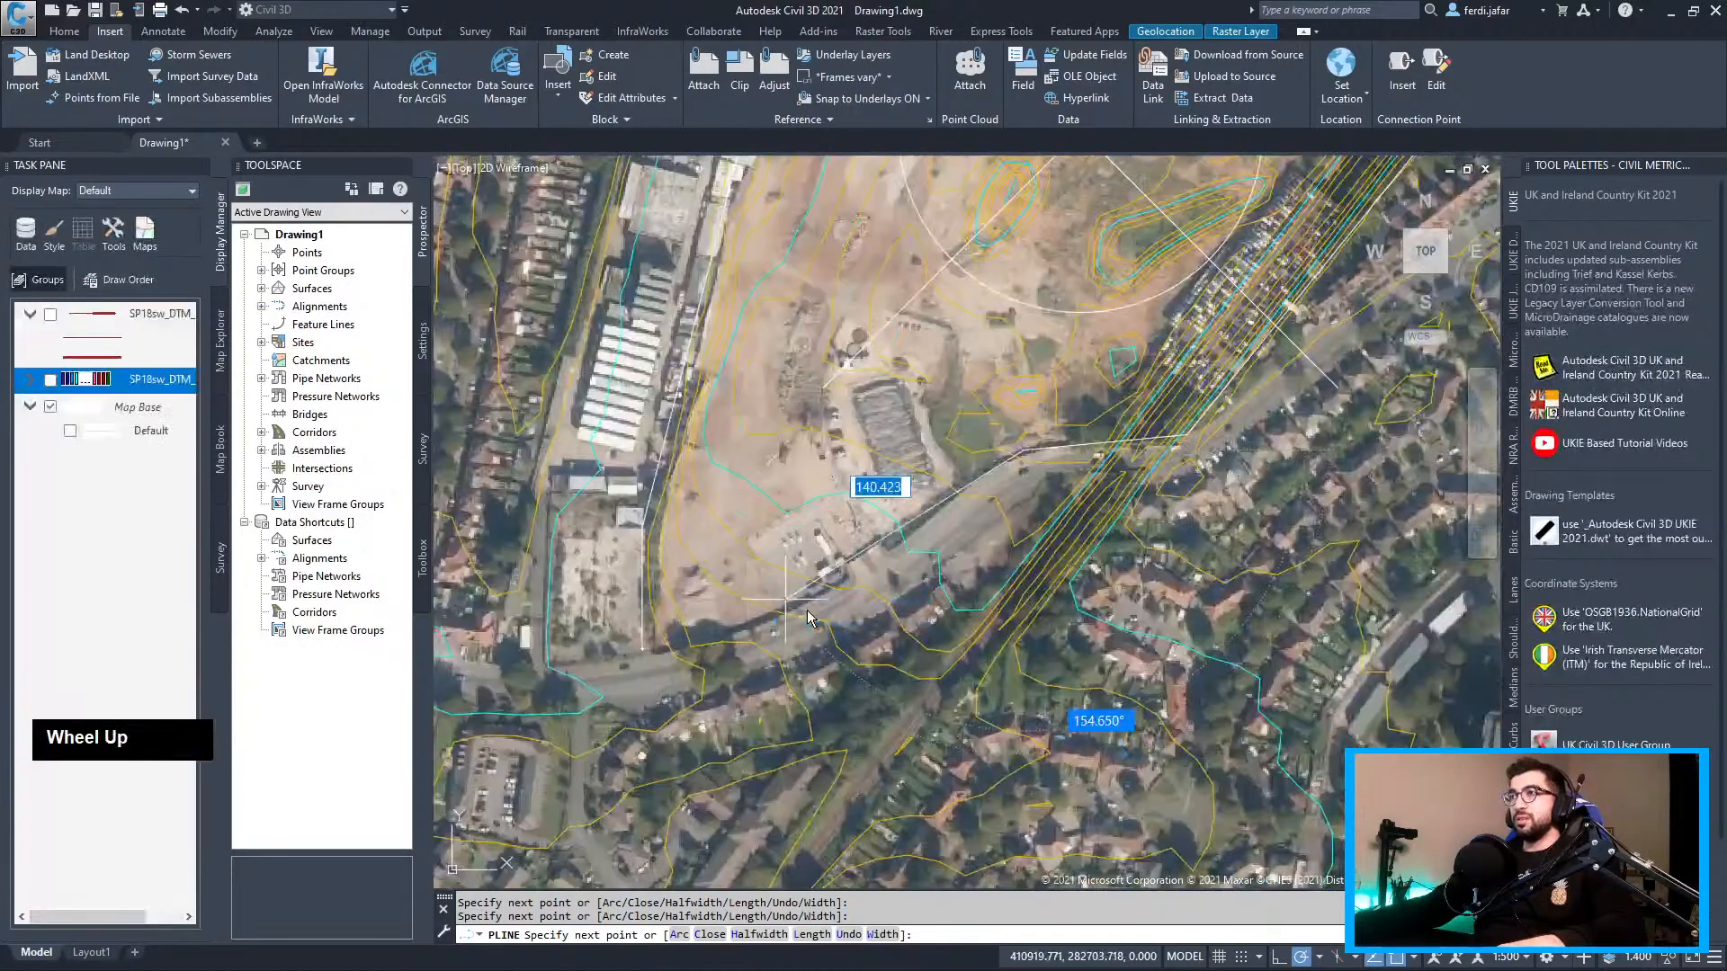
{"action": "left_click", "coordinate": [838, 589]}
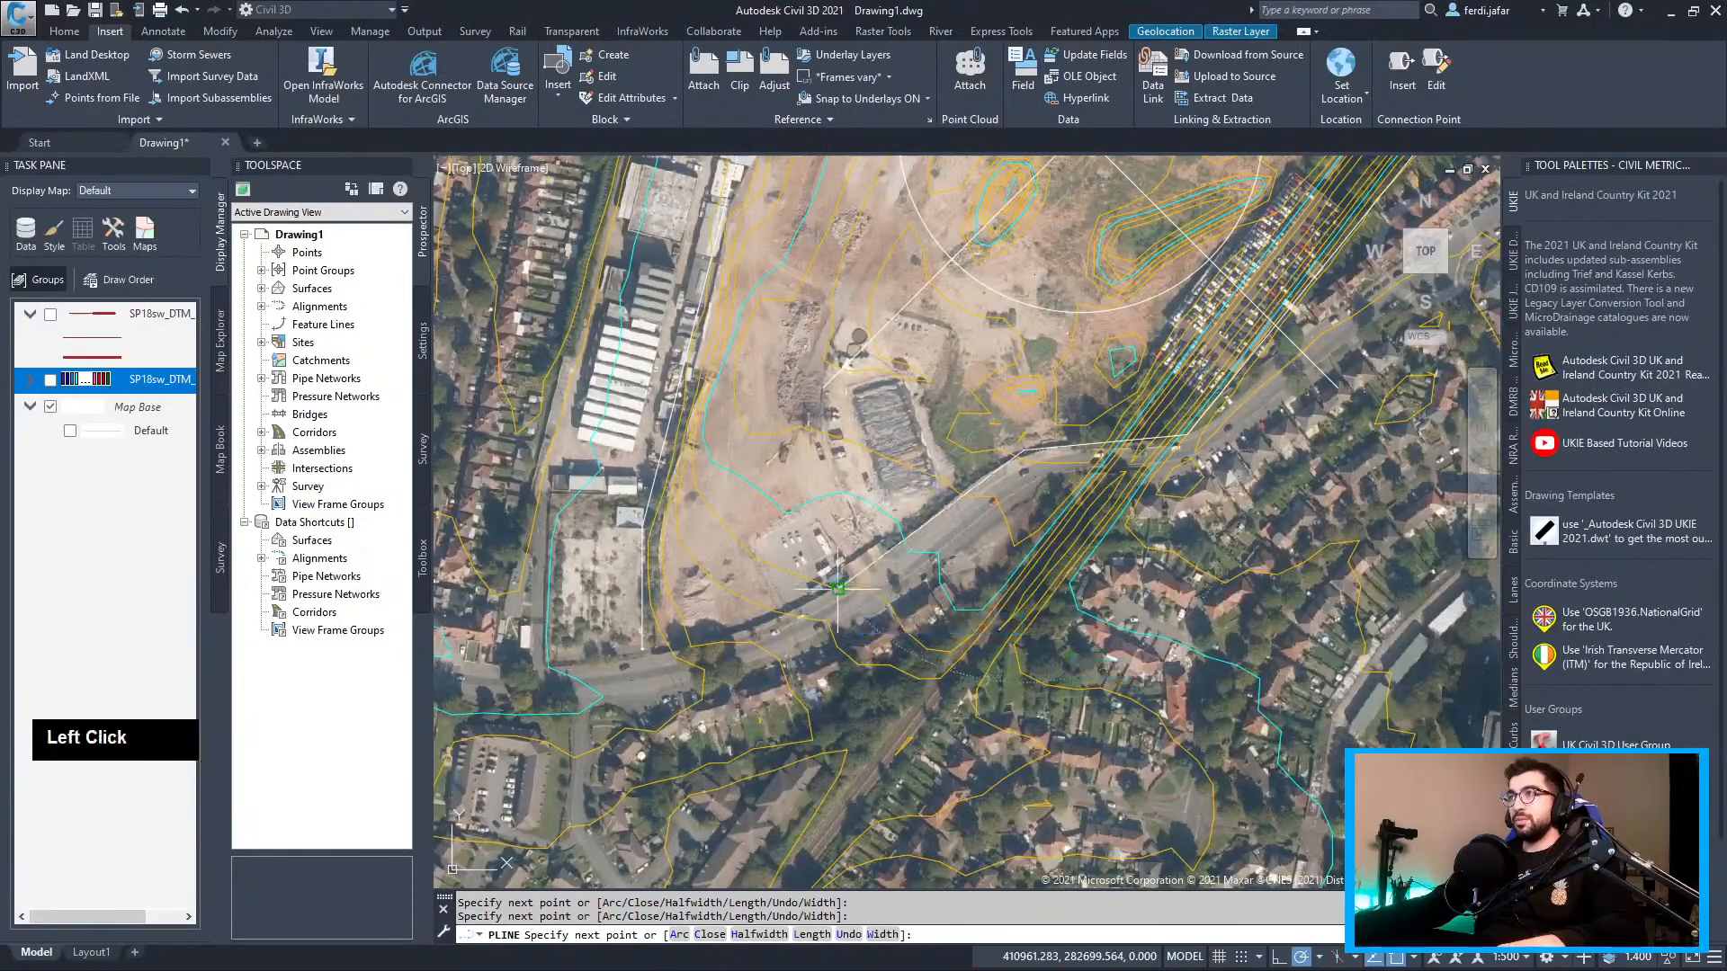
{"action": "left_click", "coordinate": [676, 656]}
{"action": "right_click", "coordinate": [657, 600]}
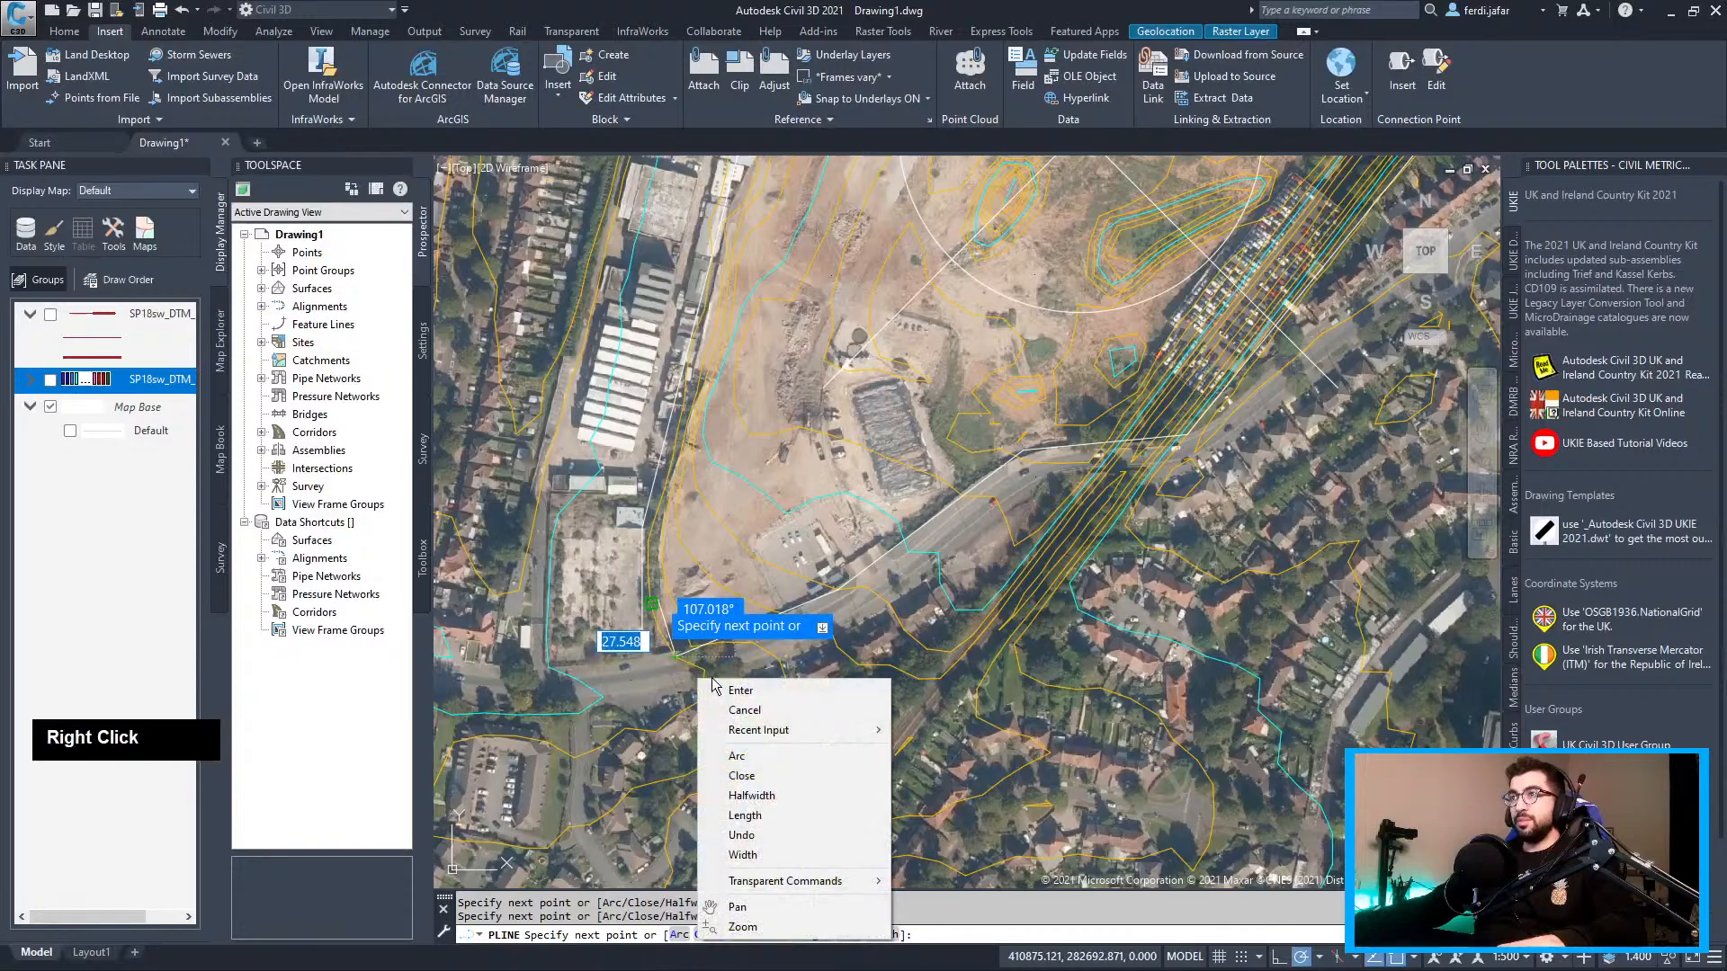
{"action": "left_click", "coordinate": [719, 774]}
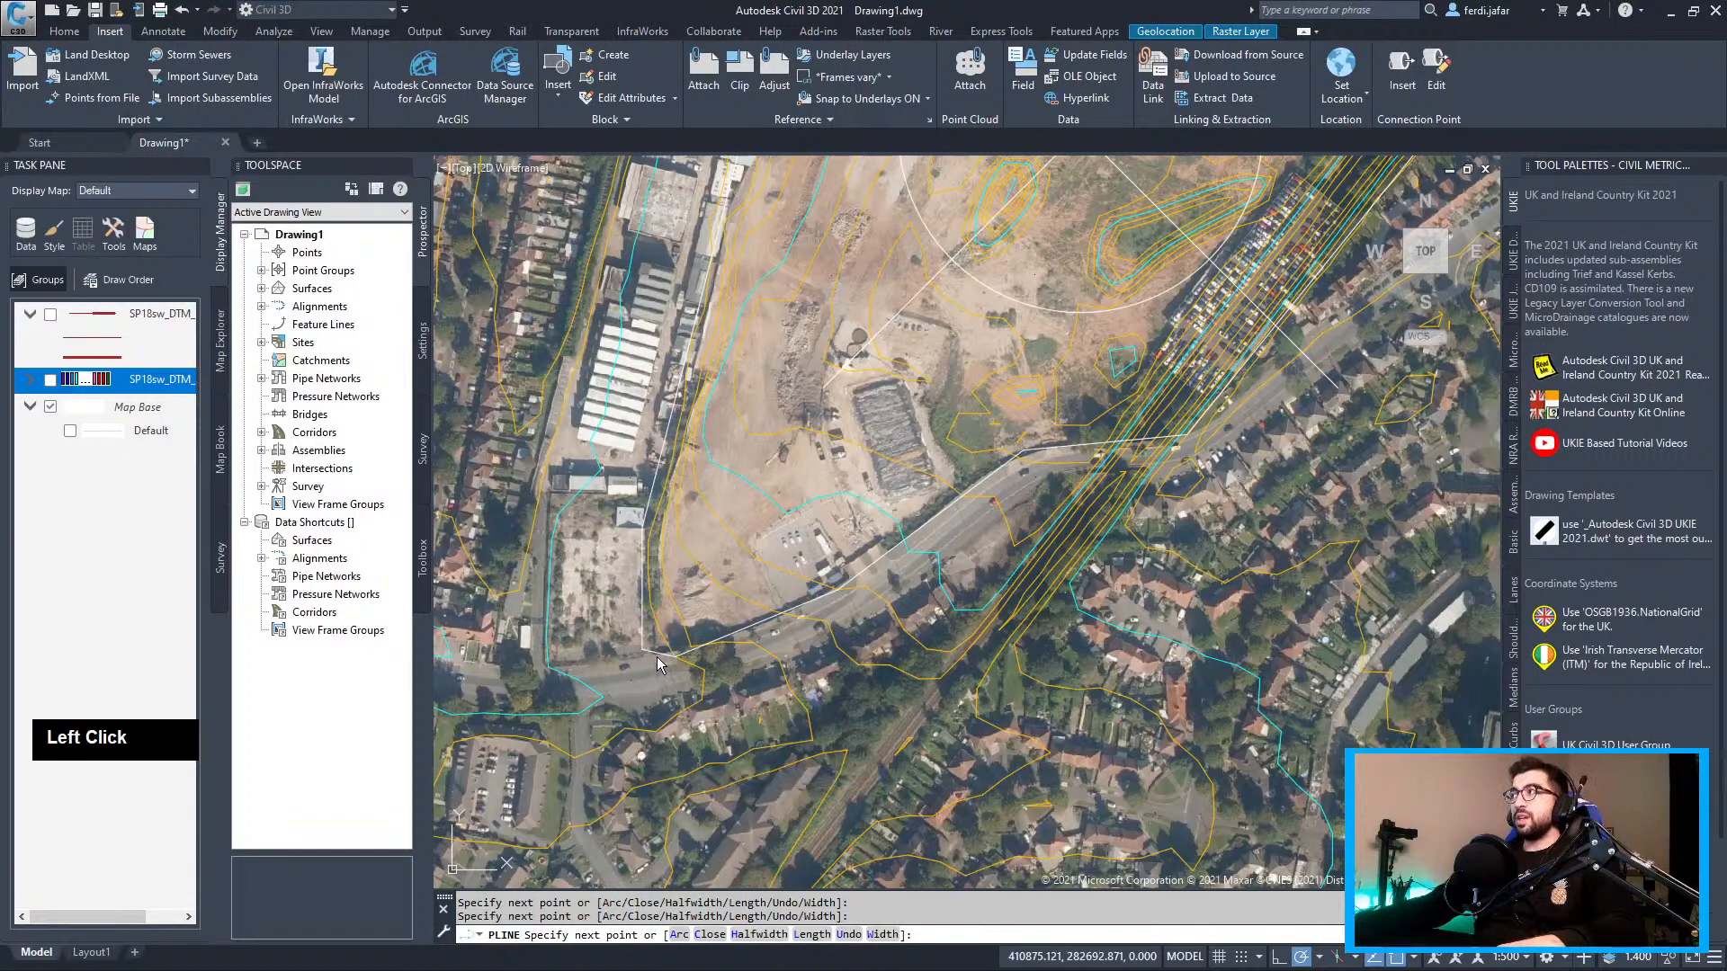
{"action": "left_click", "coordinate": [660, 653]}
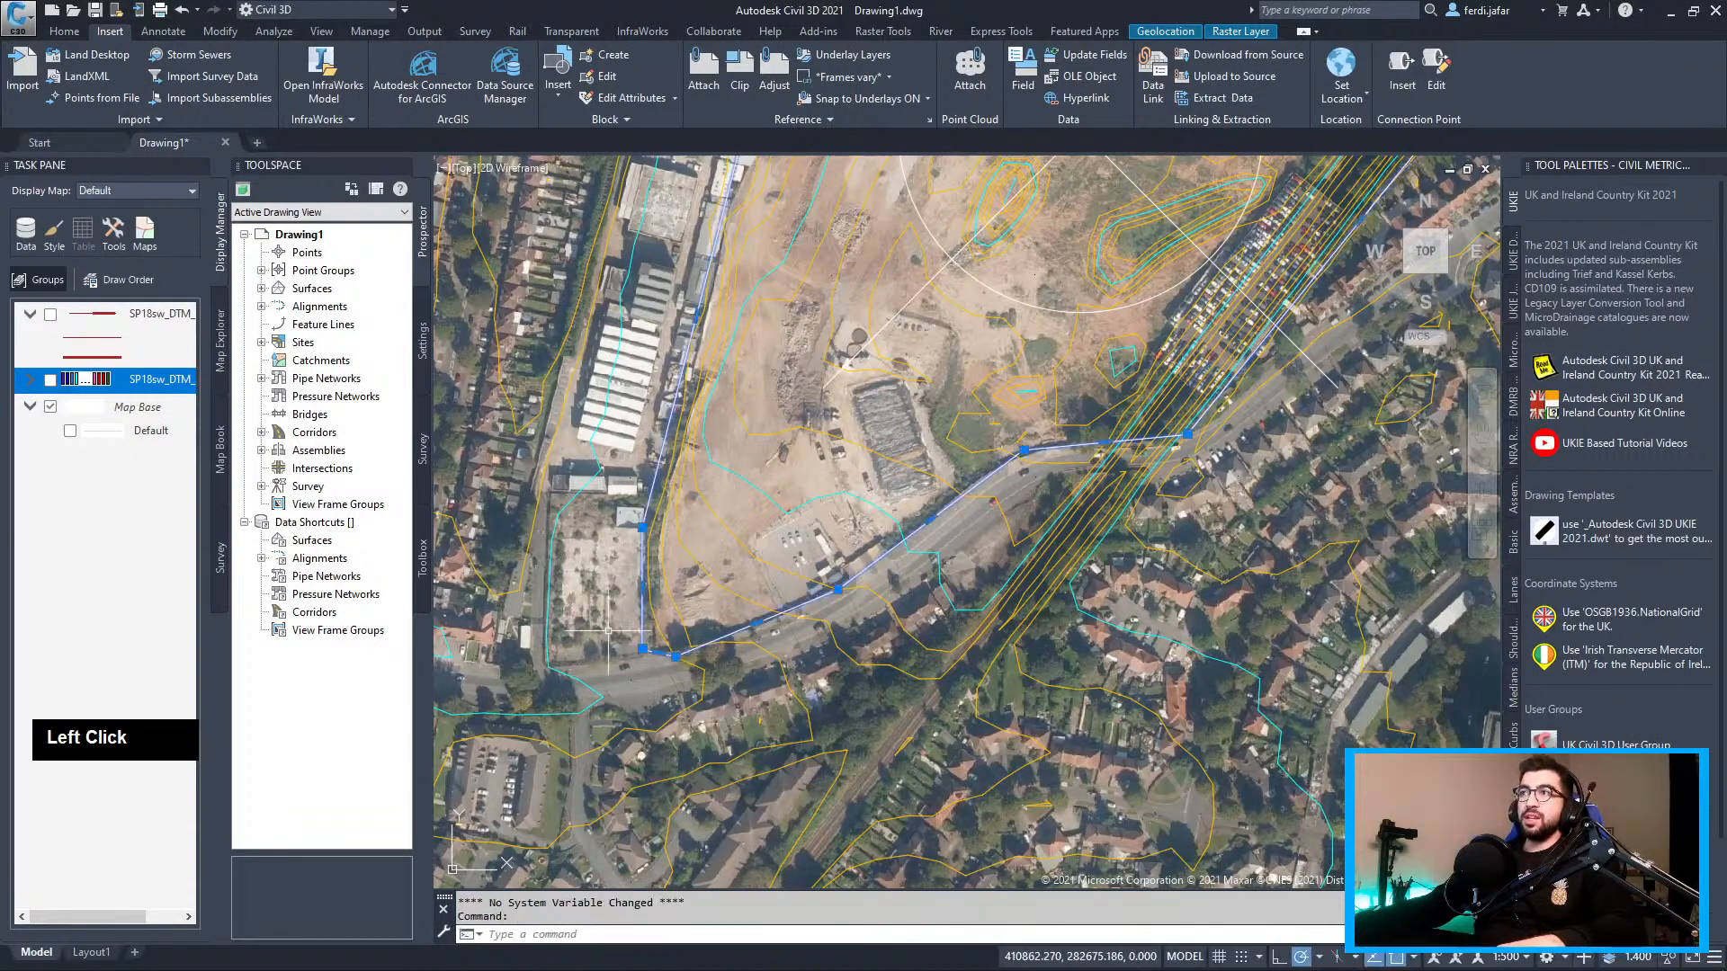
Offset the site boundary polyline by 10 and select the new copy
{"action": "scroll", "coordinate": [608, 630], "scroll_direction": "up", "scroll_amount": 5}
{"action": "scroll", "coordinate": [567, 511], "scroll_direction": "down", "scroll_amount": 2}
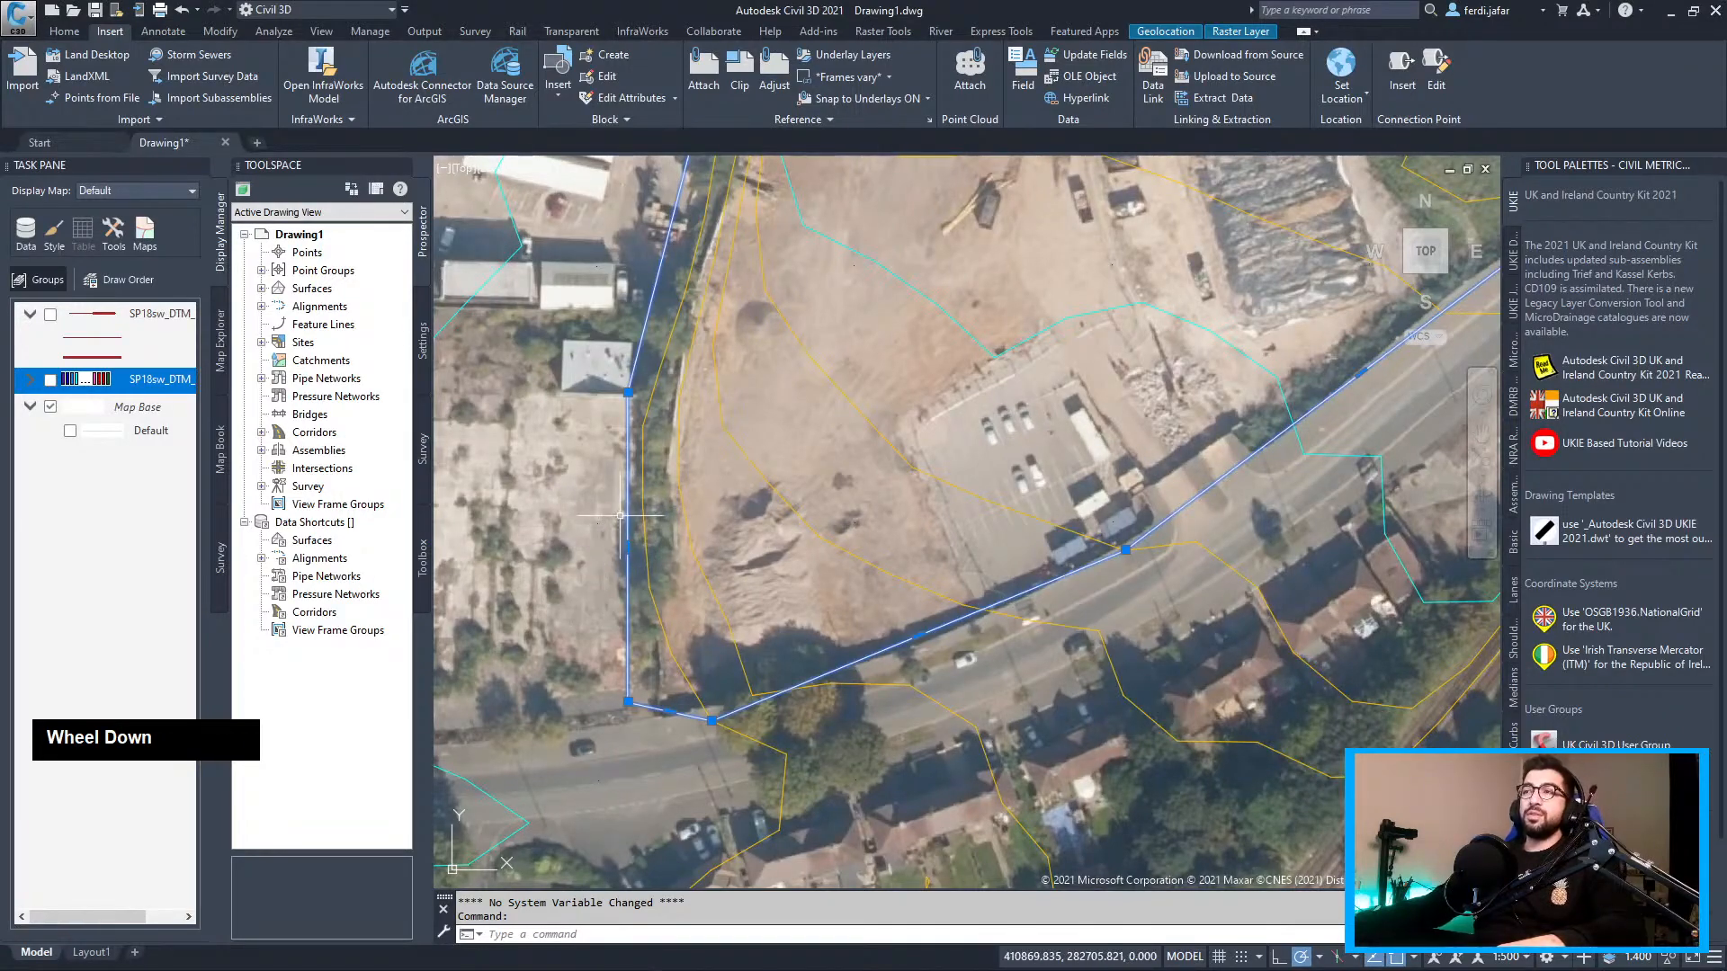
{"action": "type", "text": "offset"}
{"action": "key", "text": "Return"}
{"action": "type", "text": "10"}
{"action": "key", "text": "Return"}
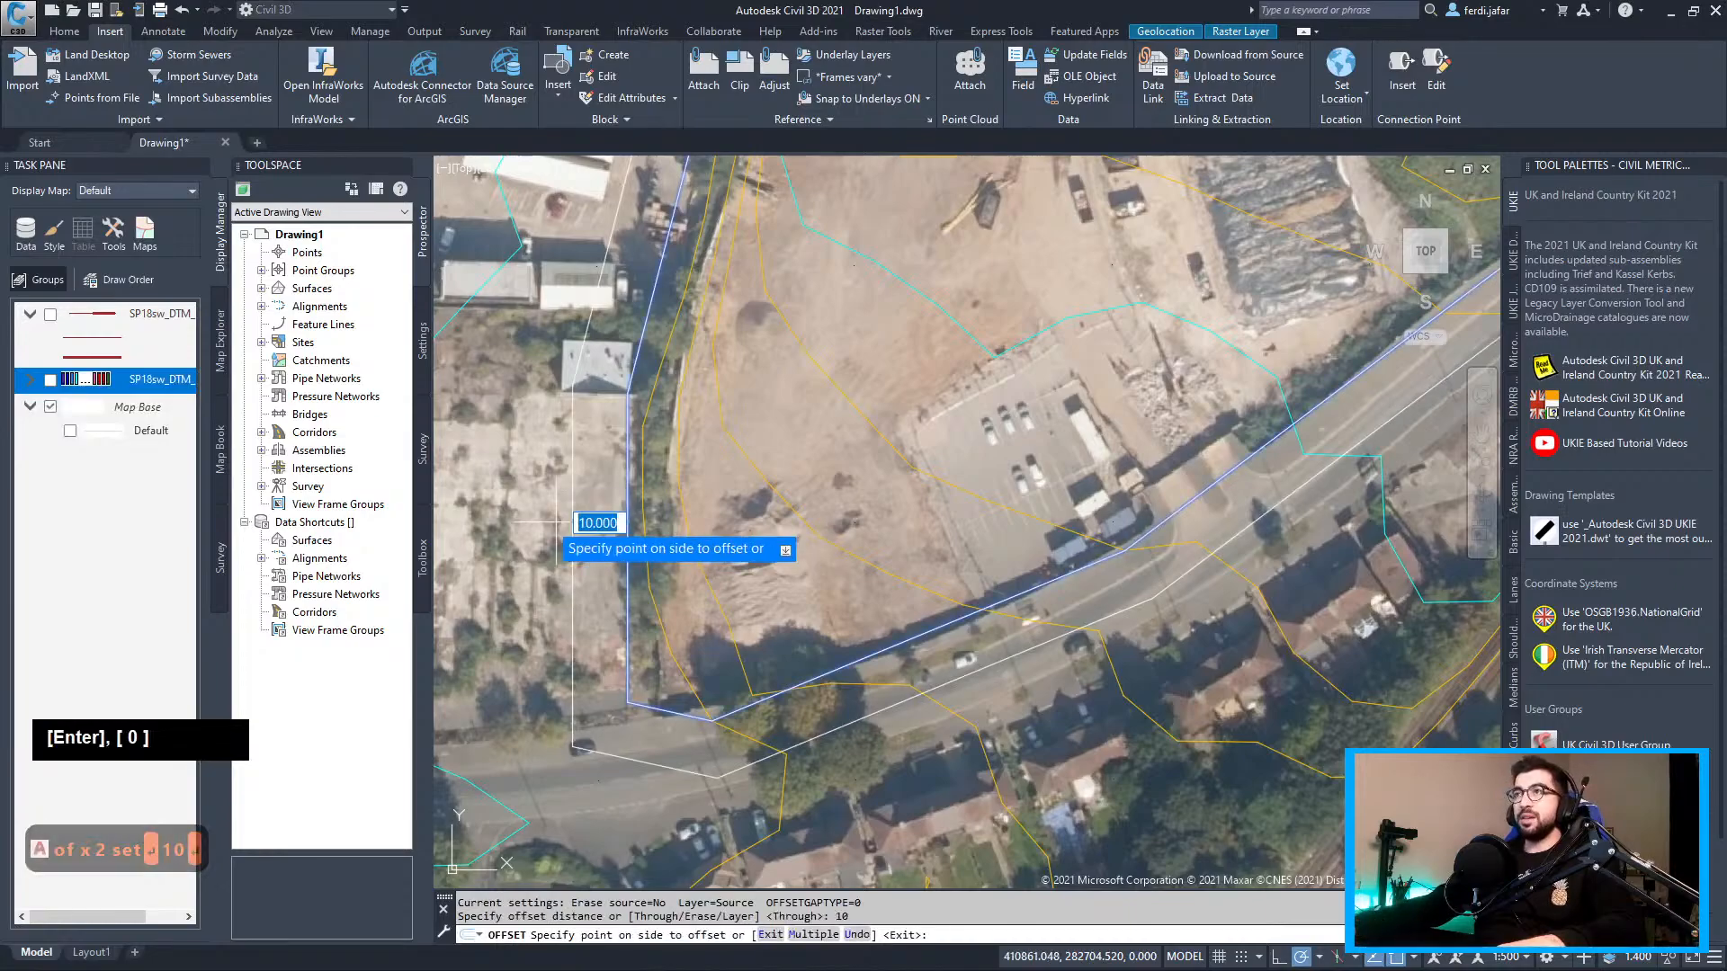
{"action": "left_click", "coordinate": [562, 523]}
{"action": "key", "text": "Escape"}
{"action": "left_click", "coordinate": [572, 531]}
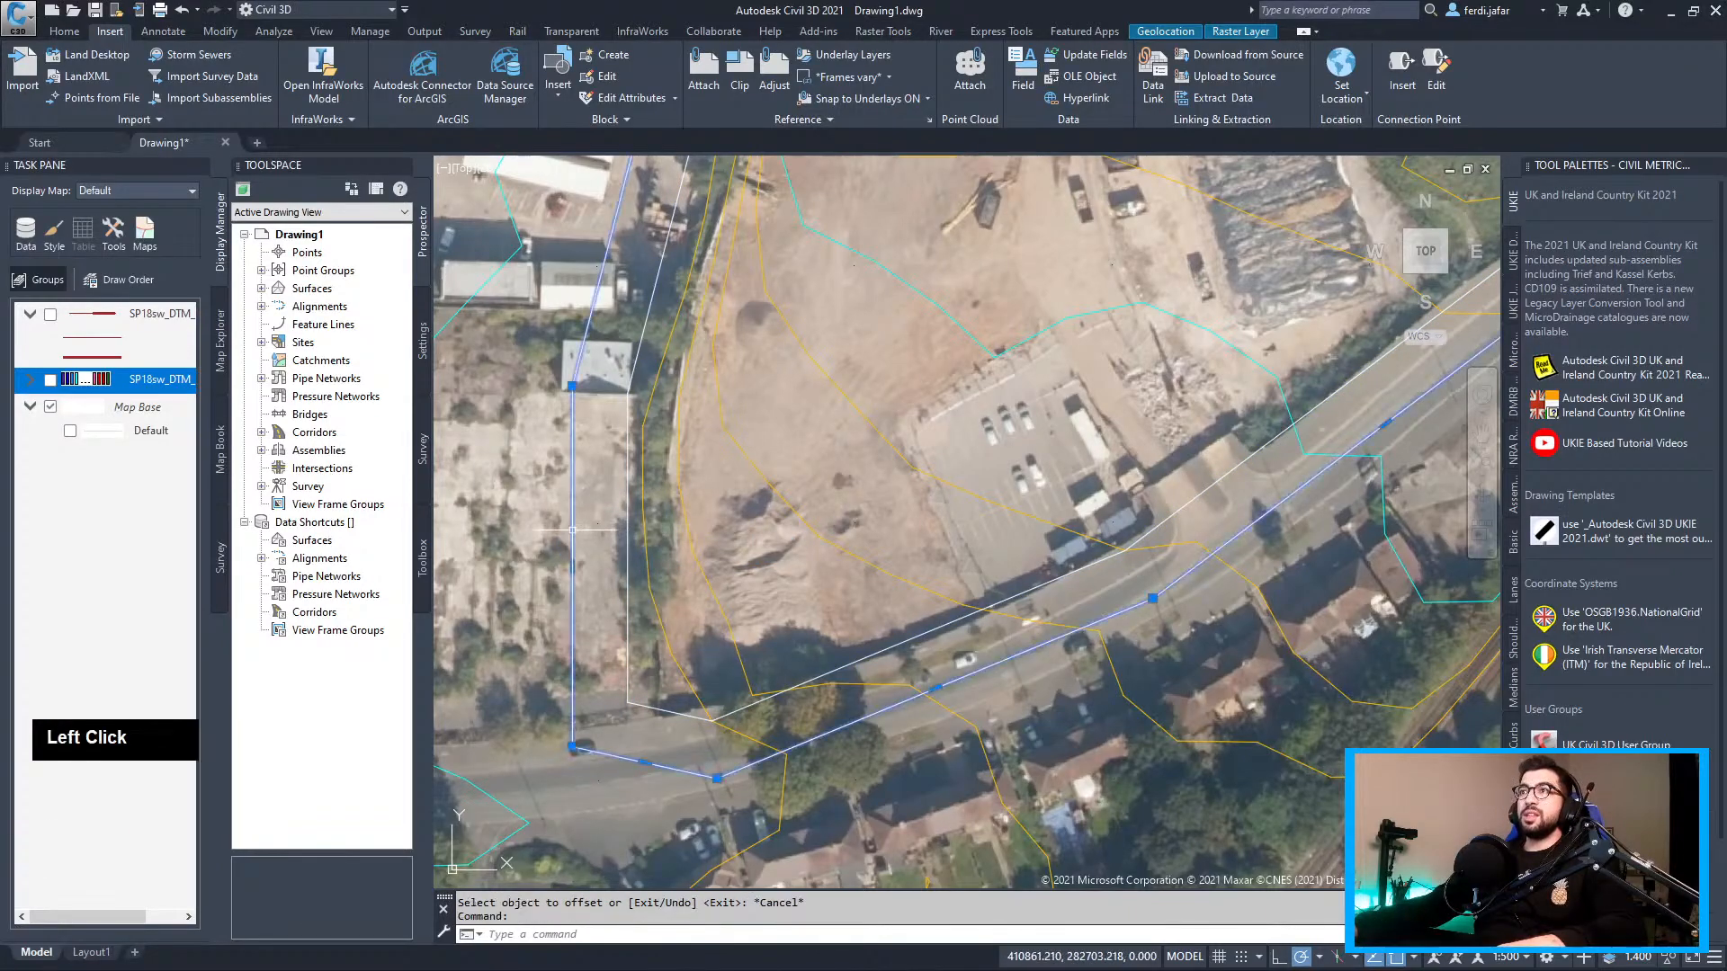
Make the offset polyline red with a 0.5 global width in Properties
{"action": "type", "text": "prope"}
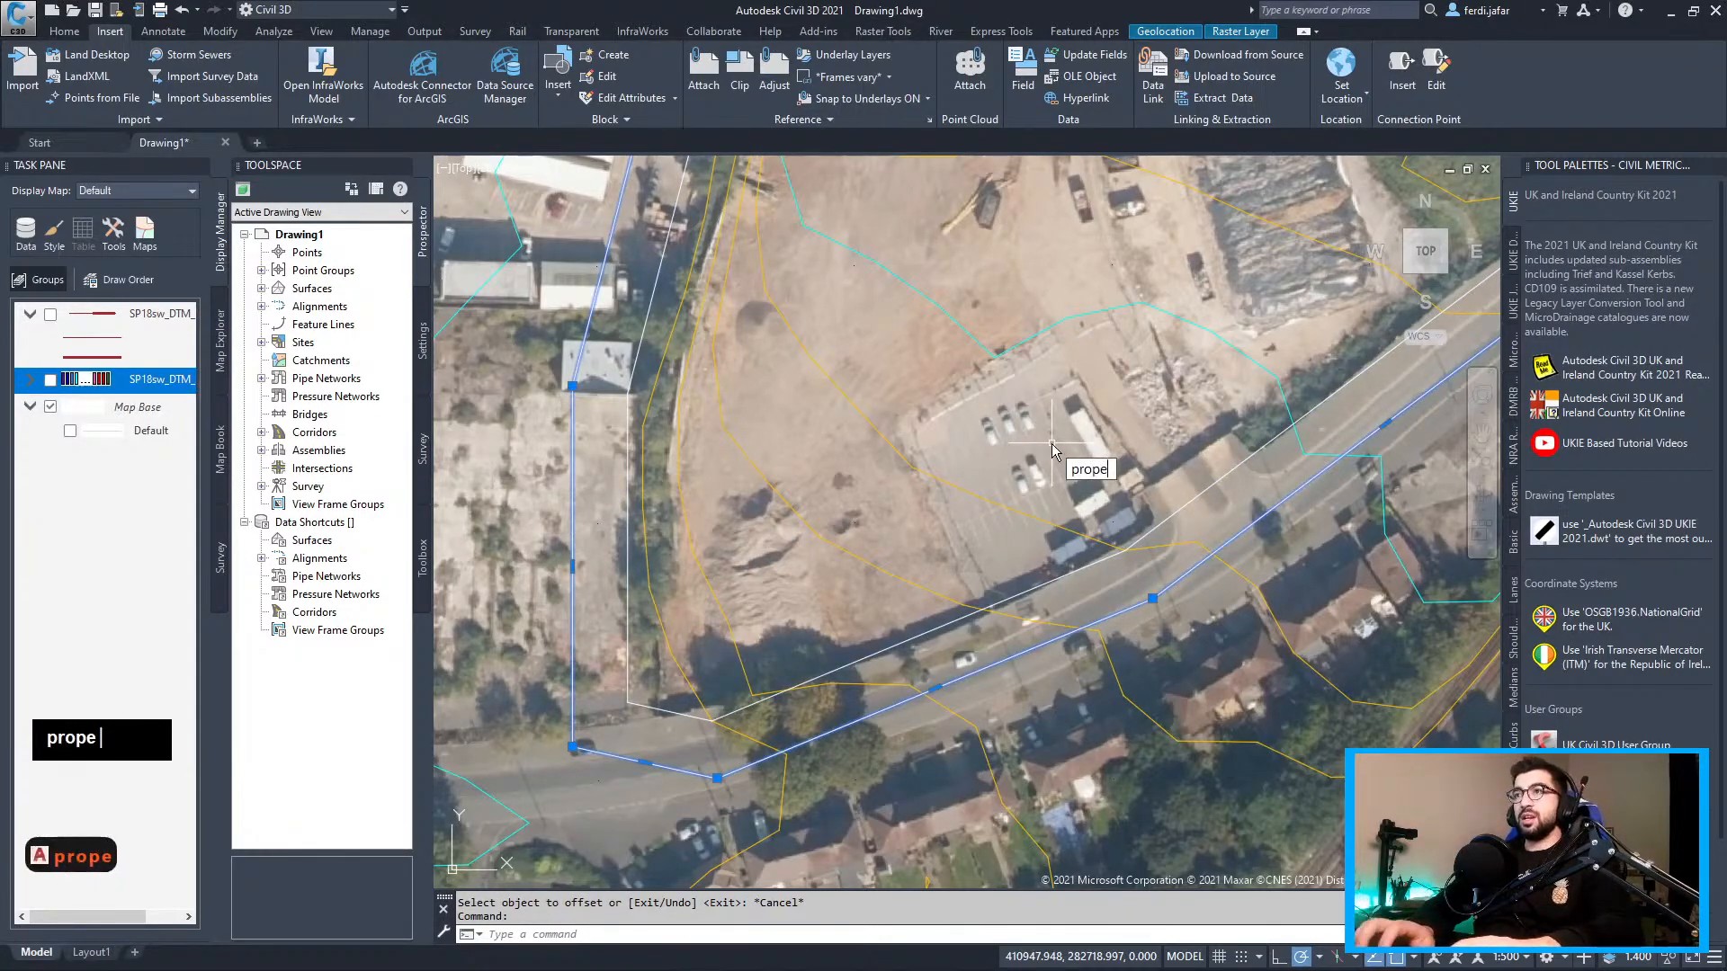
{"action": "key", "text": "Return"}
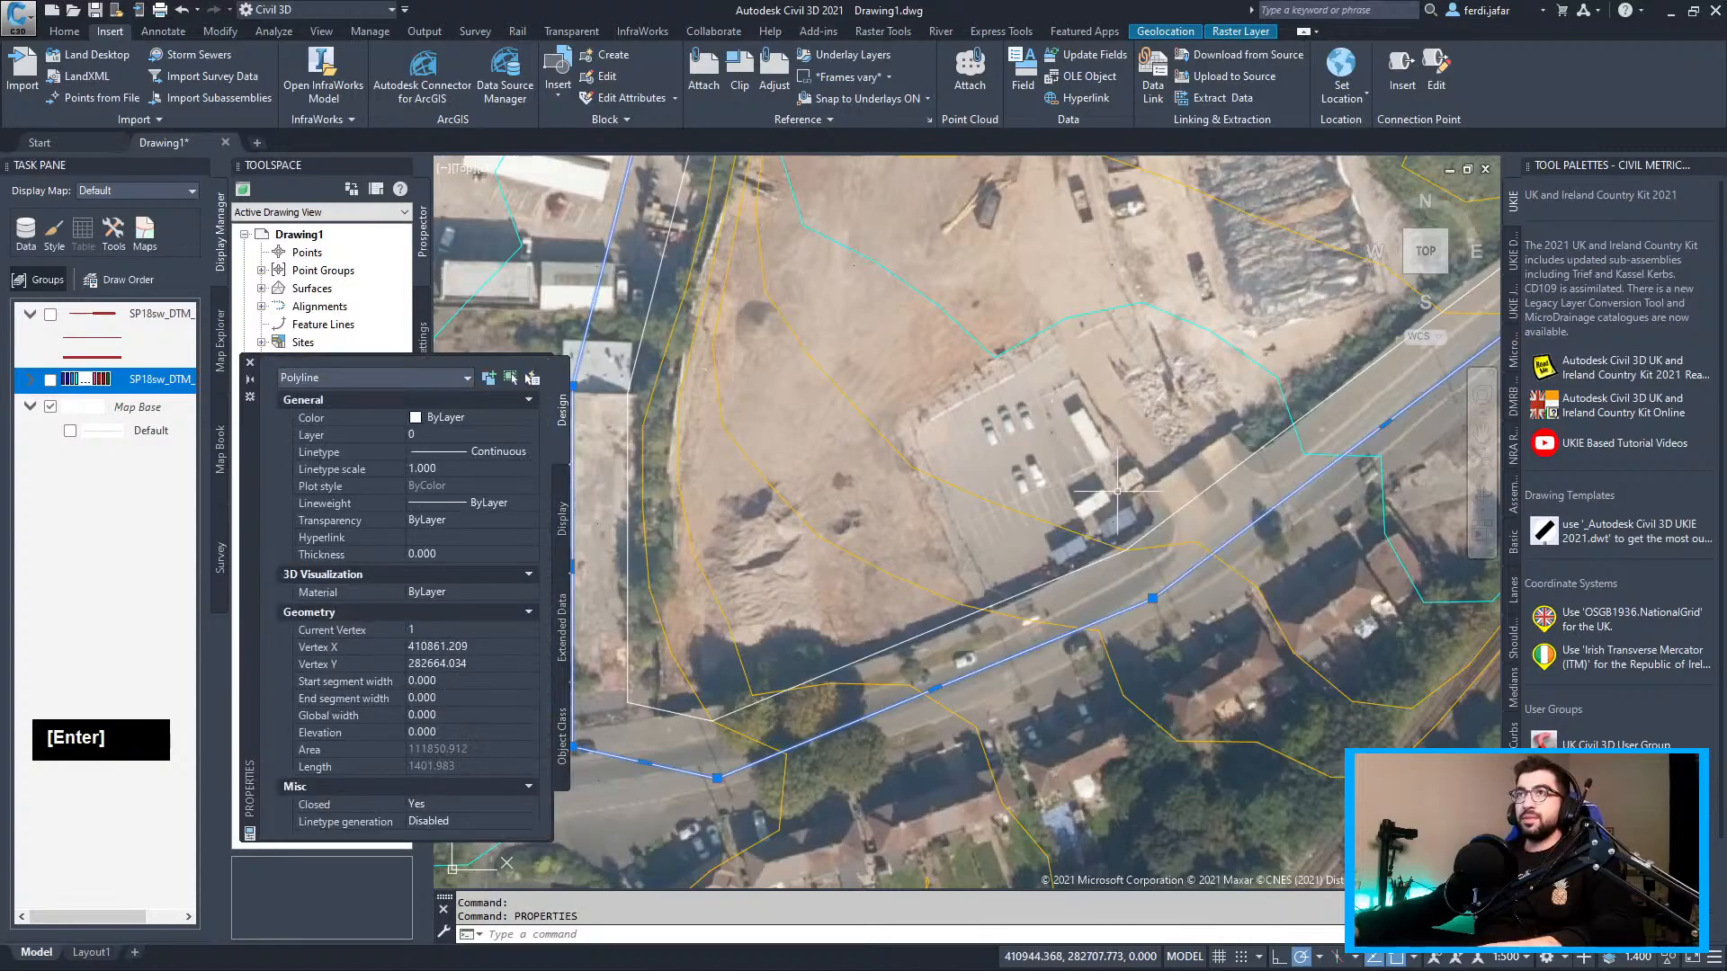
{"action": "double_click", "coordinate": [467, 421]}
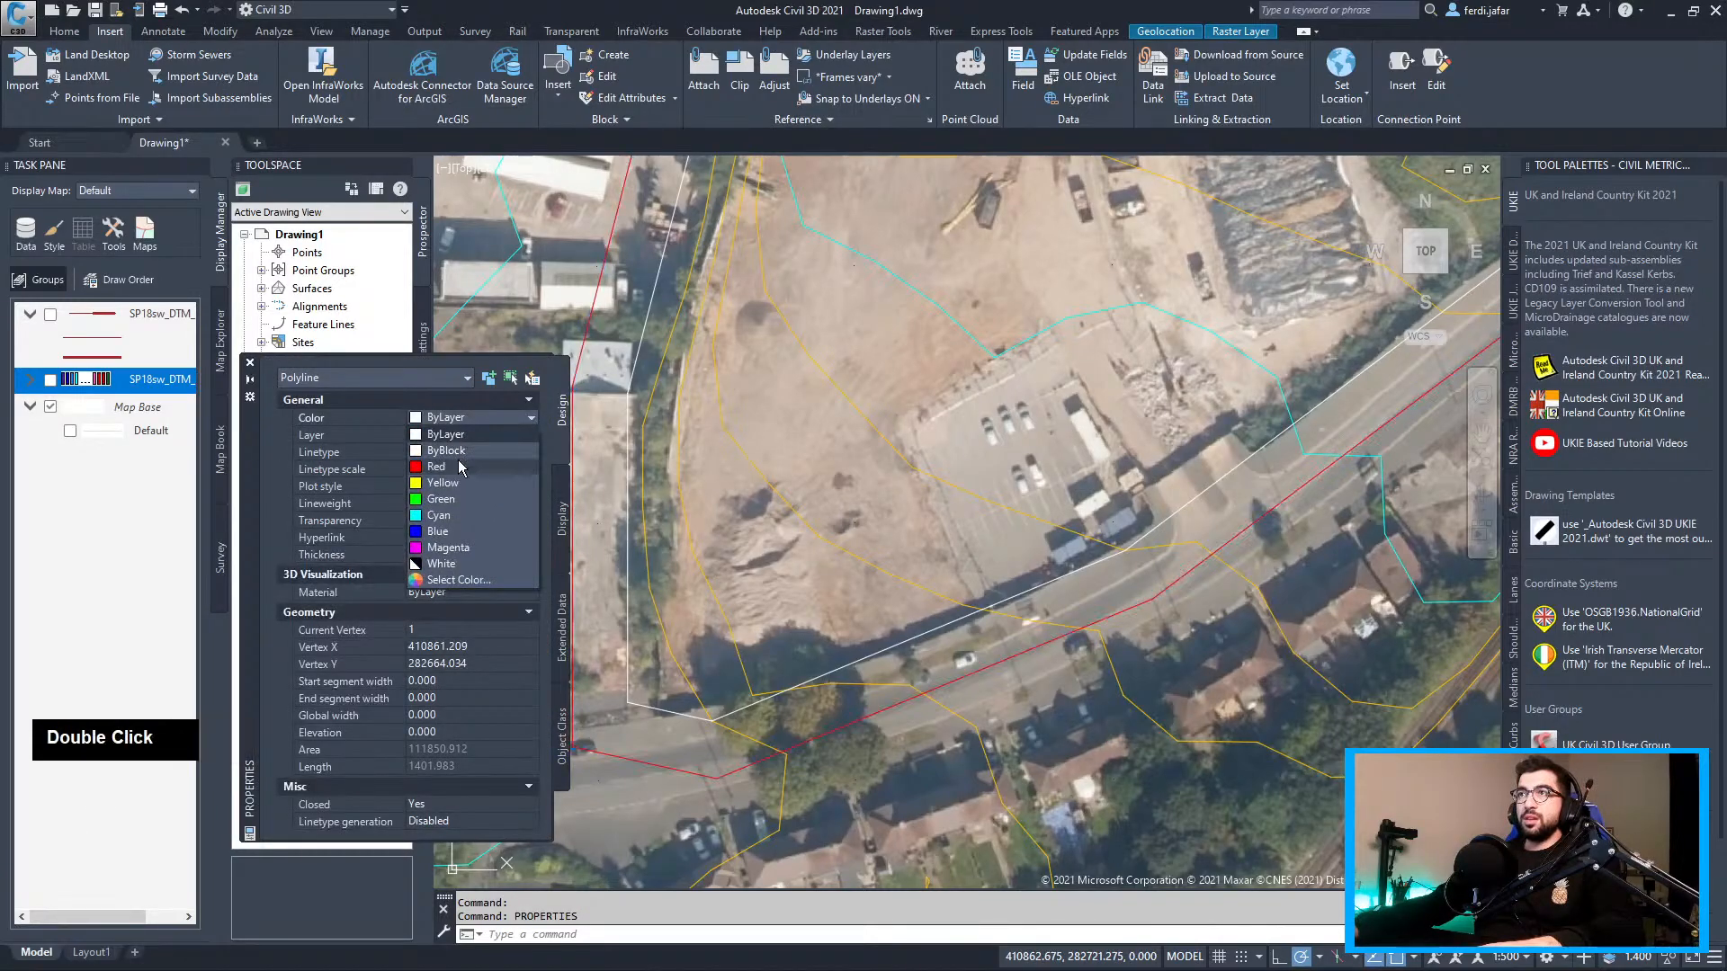
{"action": "left_click", "coordinate": [435, 474]}
{"action": "left_click", "coordinate": [452, 715]}
{"action": "type", "text": "0.5"}
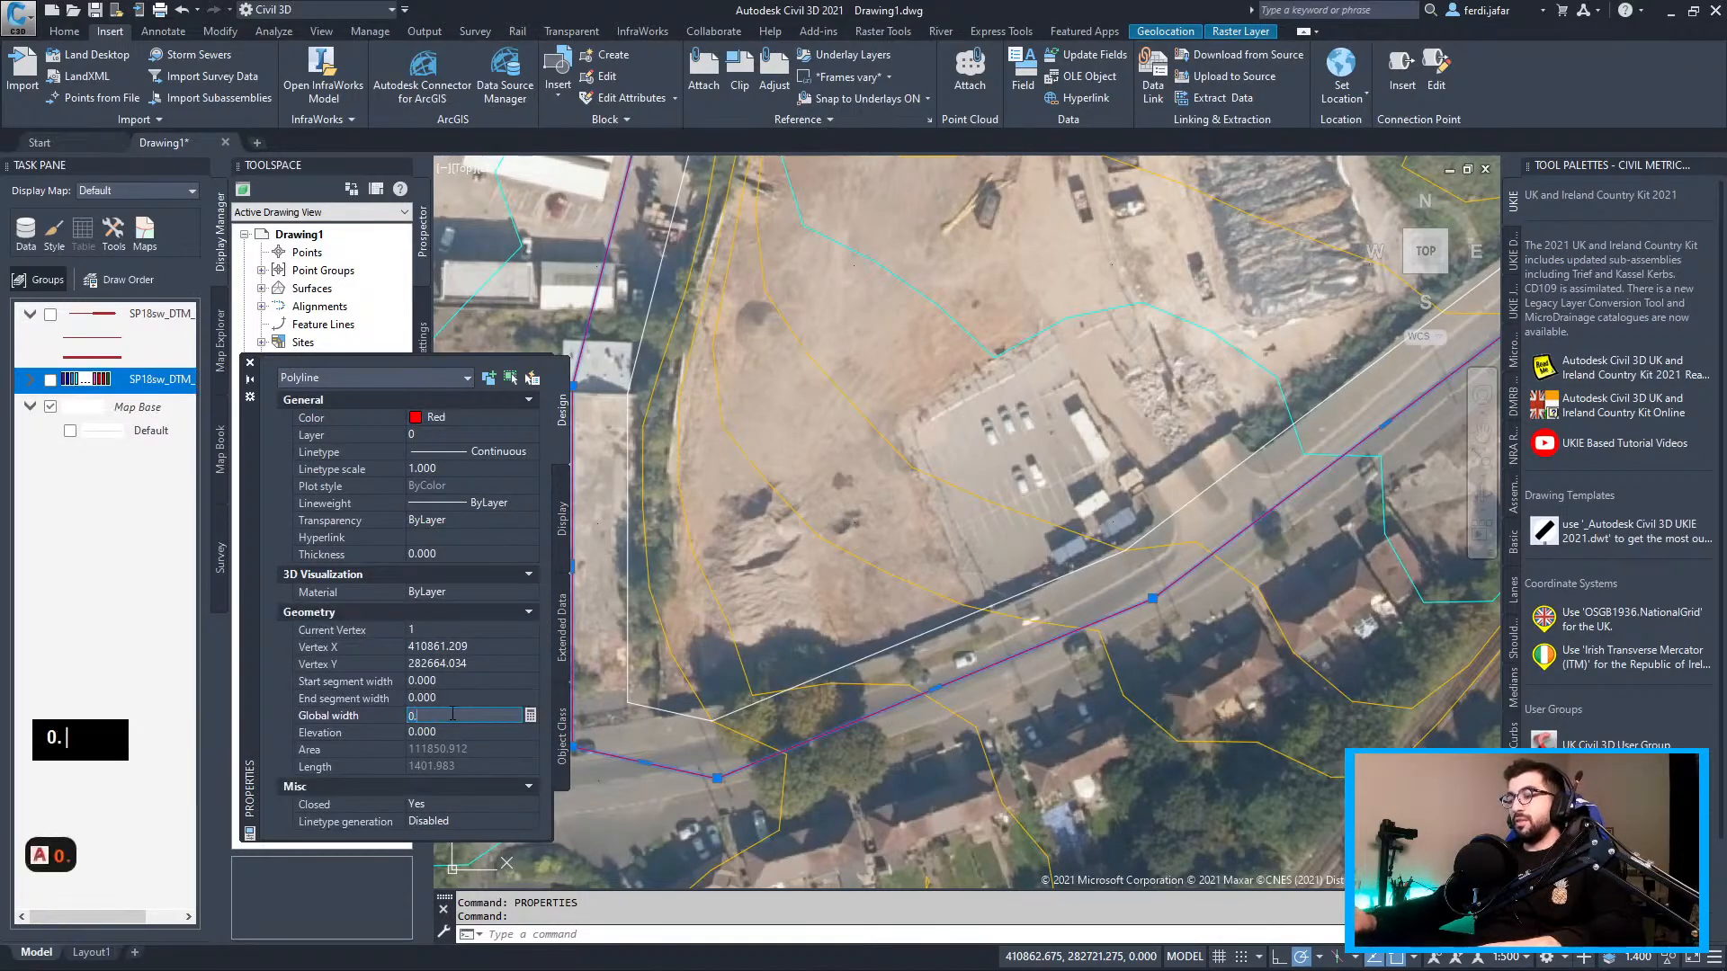
{"action": "key", "text": "Return"}
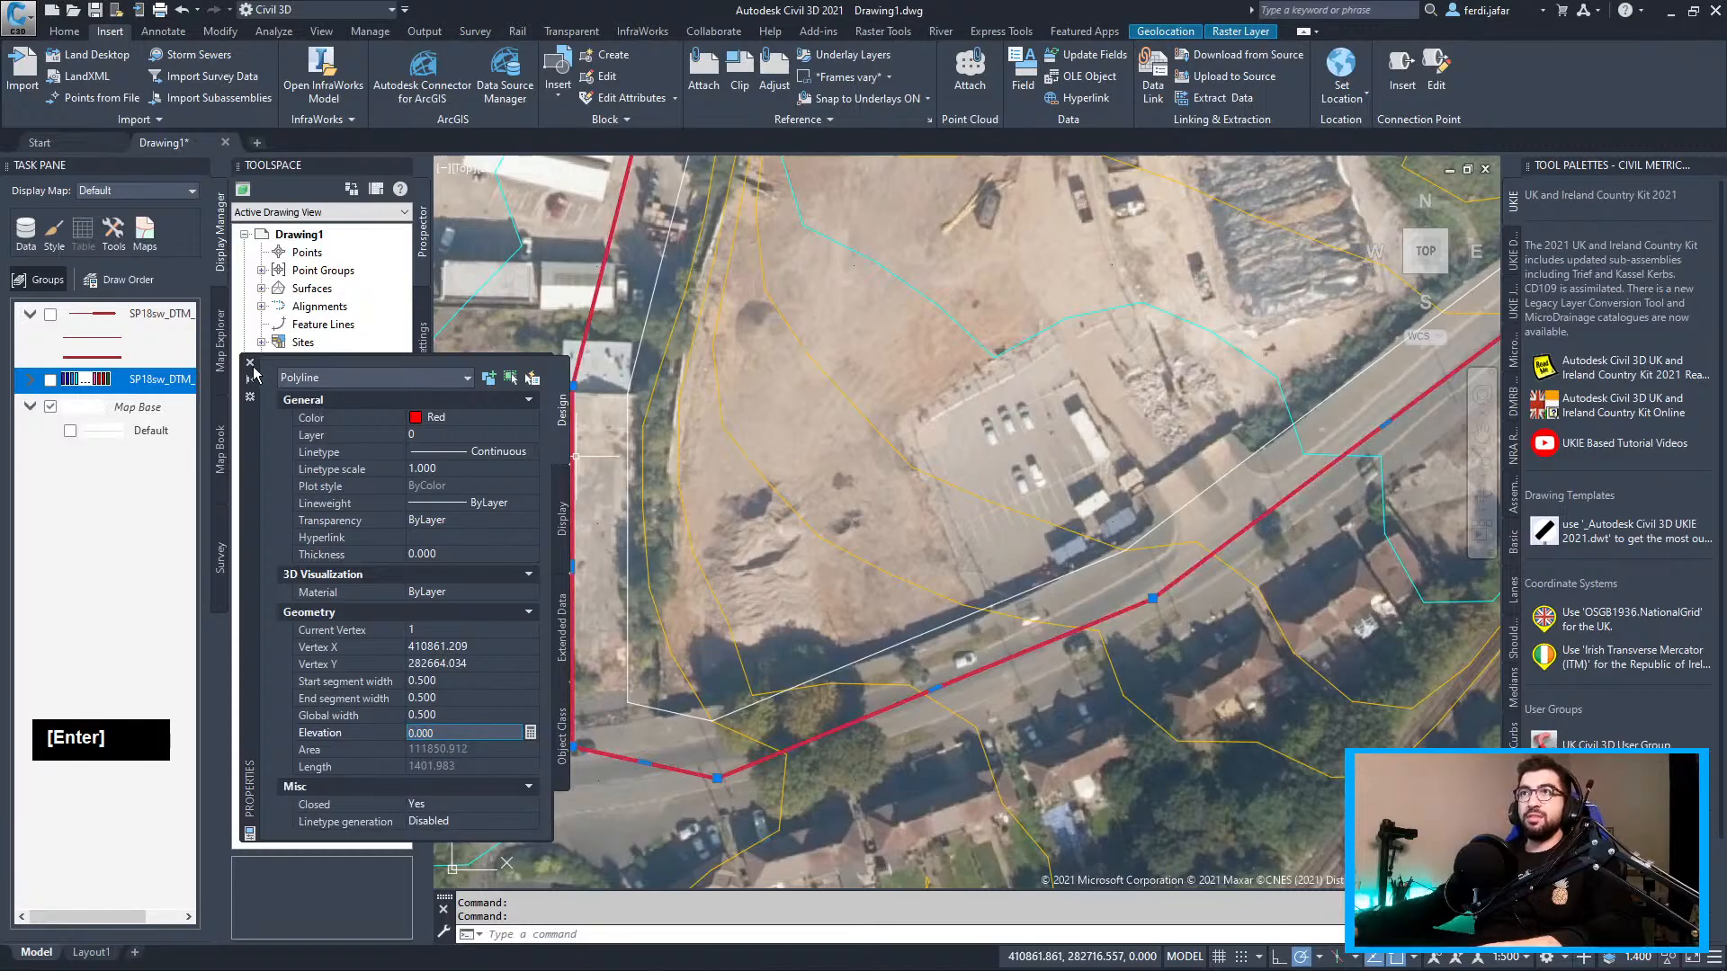
{"action": "left_click", "coordinate": [252, 364]}
{"action": "scroll", "coordinate": [630, 422], "scroll_direction": "down", "scroll_amount": 5}
{"action": "middle_click_drag", "start_coordinate": [639, 445], "coordinate": [591, 489]}
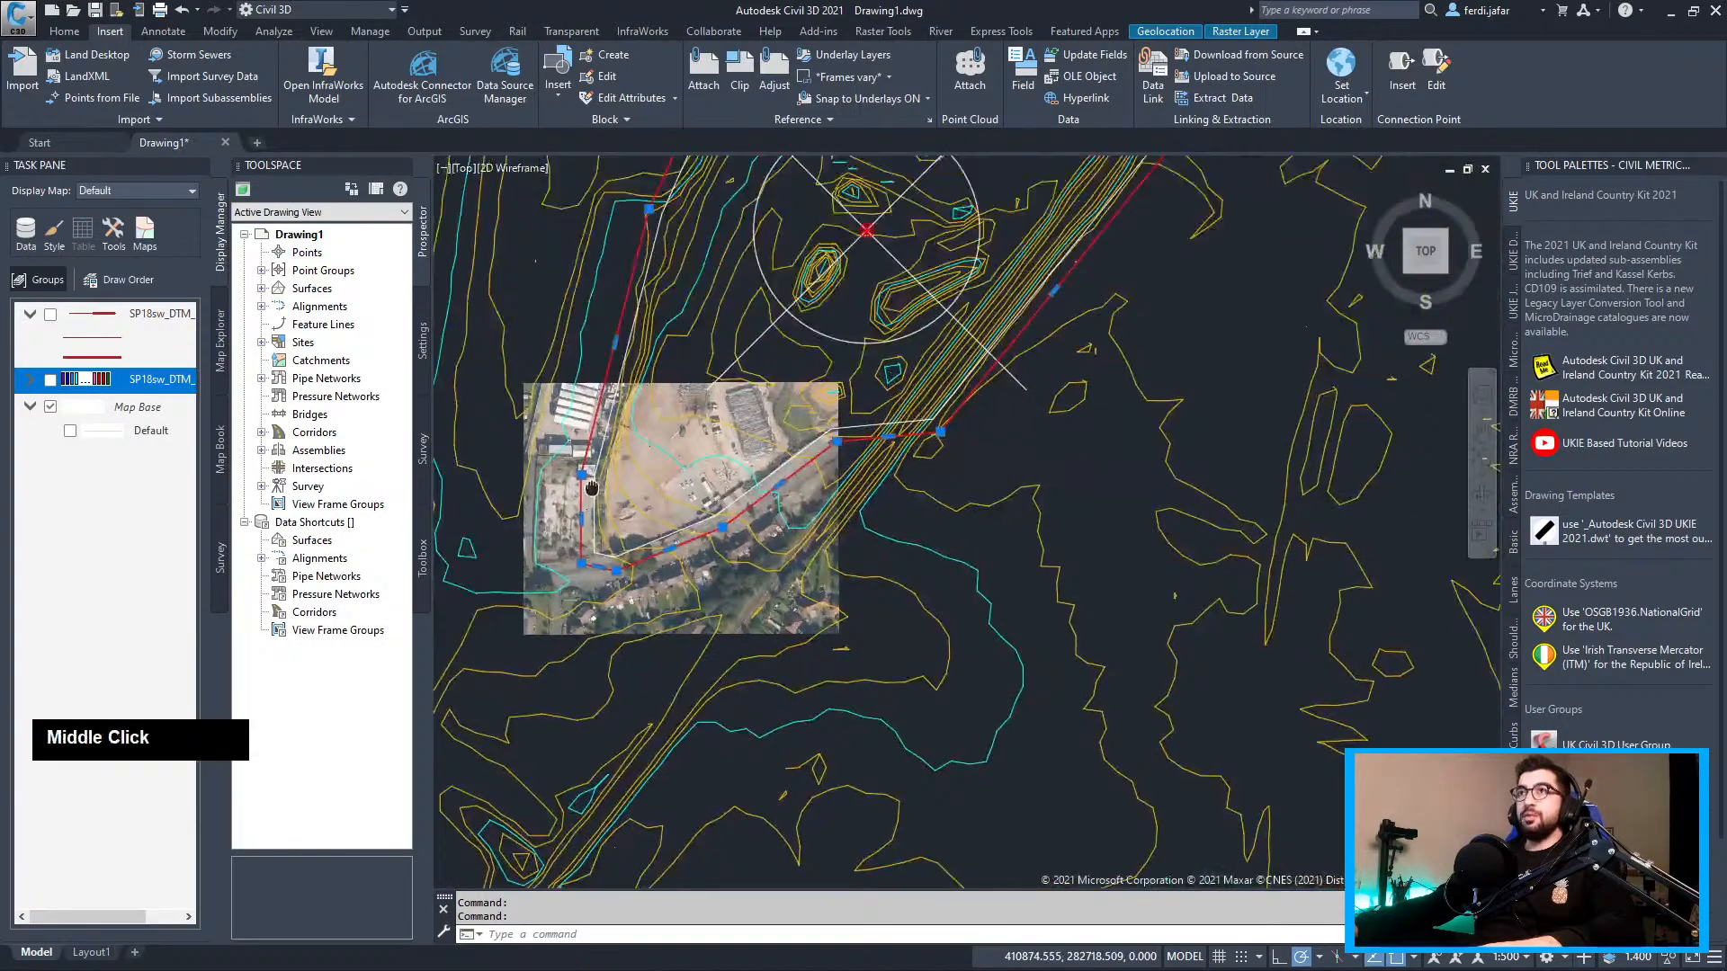
Rename Surface1 to 'Existing' in its Surface Properties
{"action": "left_click", "coordinate": [262, 289]}
{"action": "double_click", "coordinate": [279, 362]}
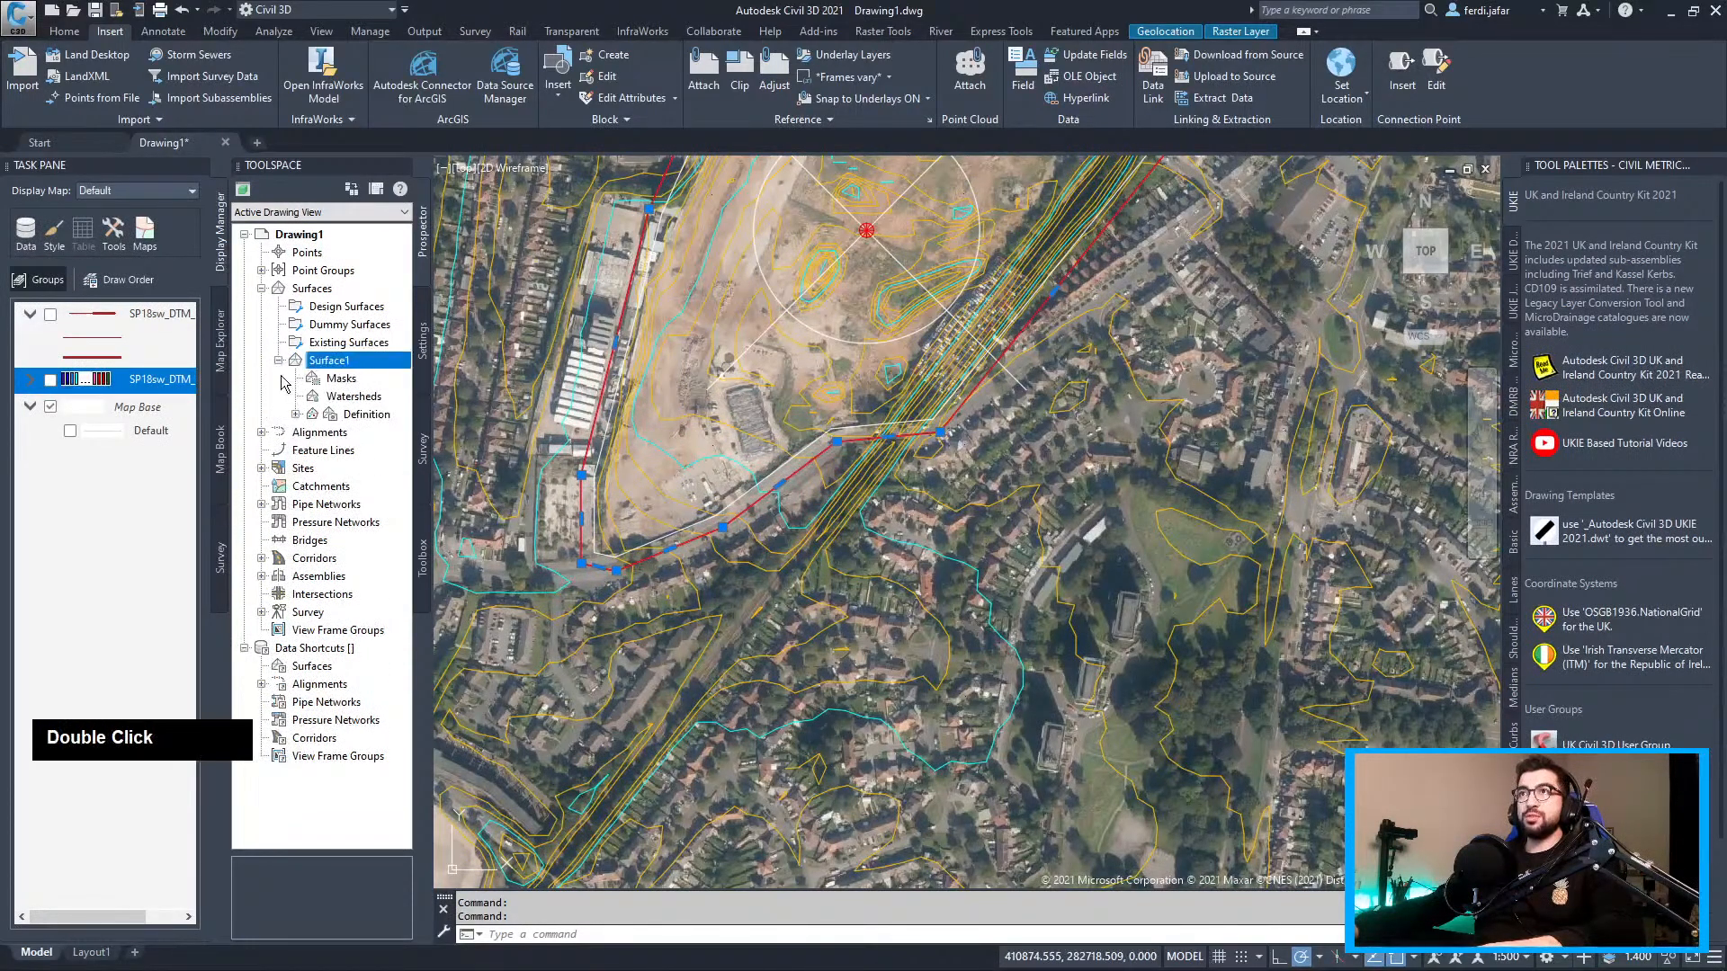
{"action": "right_click", "coordinate": [356, 362]}
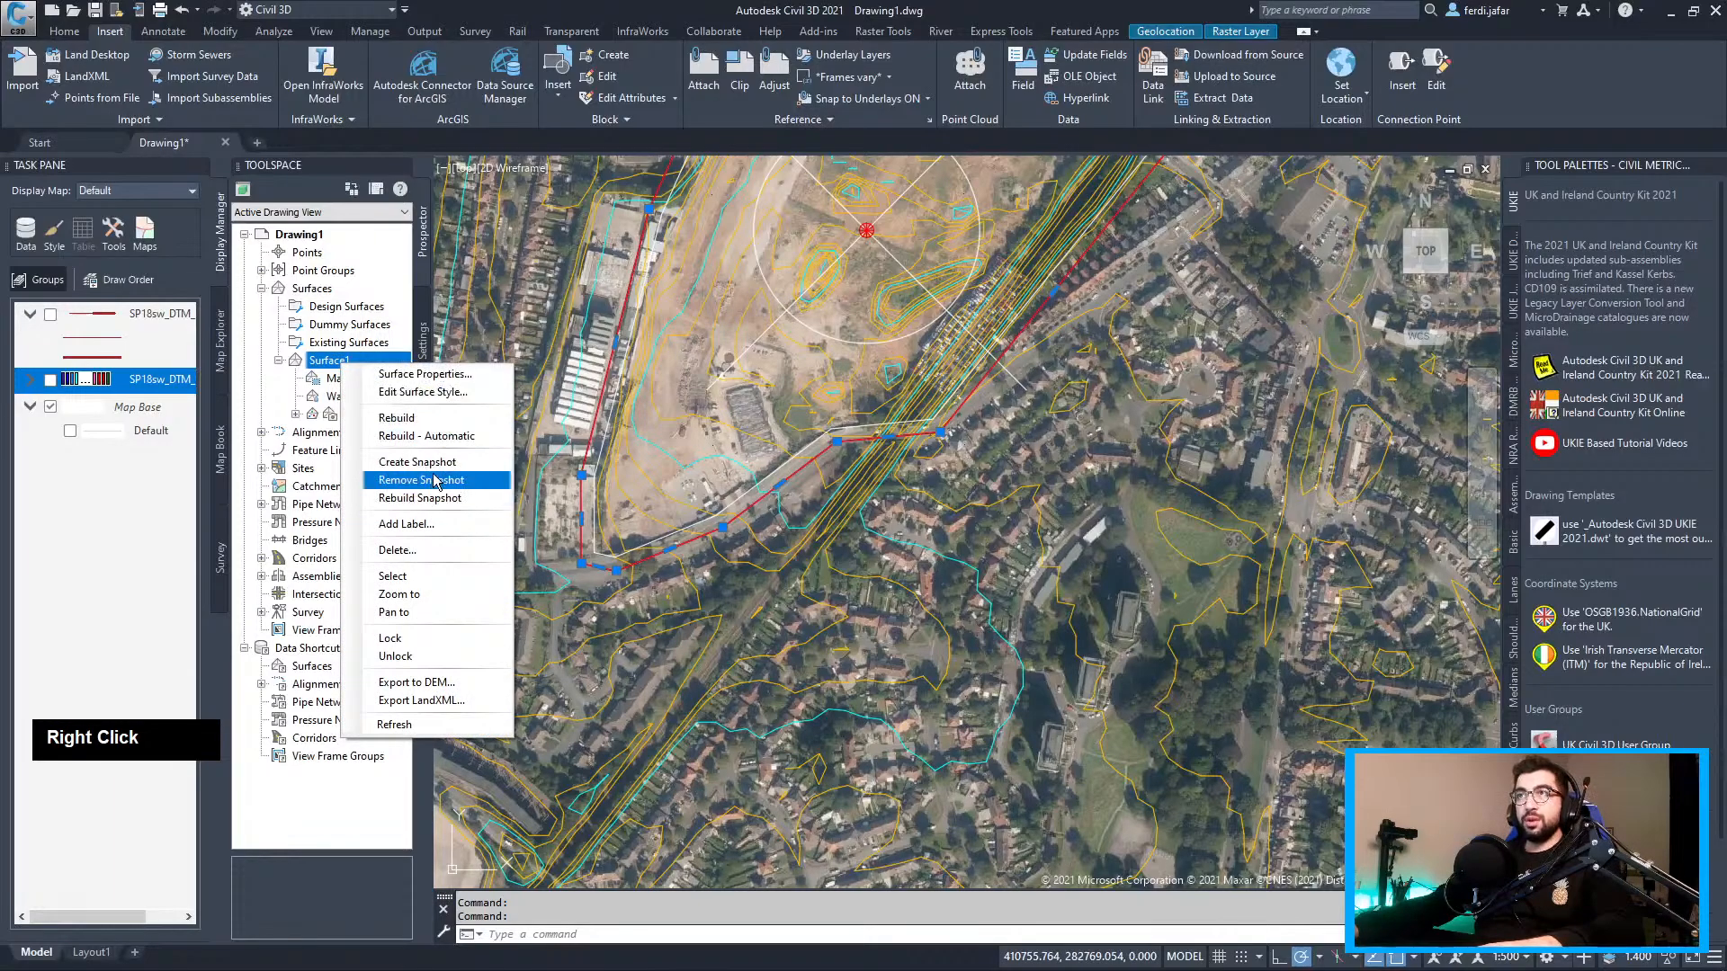
{"action": "left_click", "coordinate": [404, 392]}
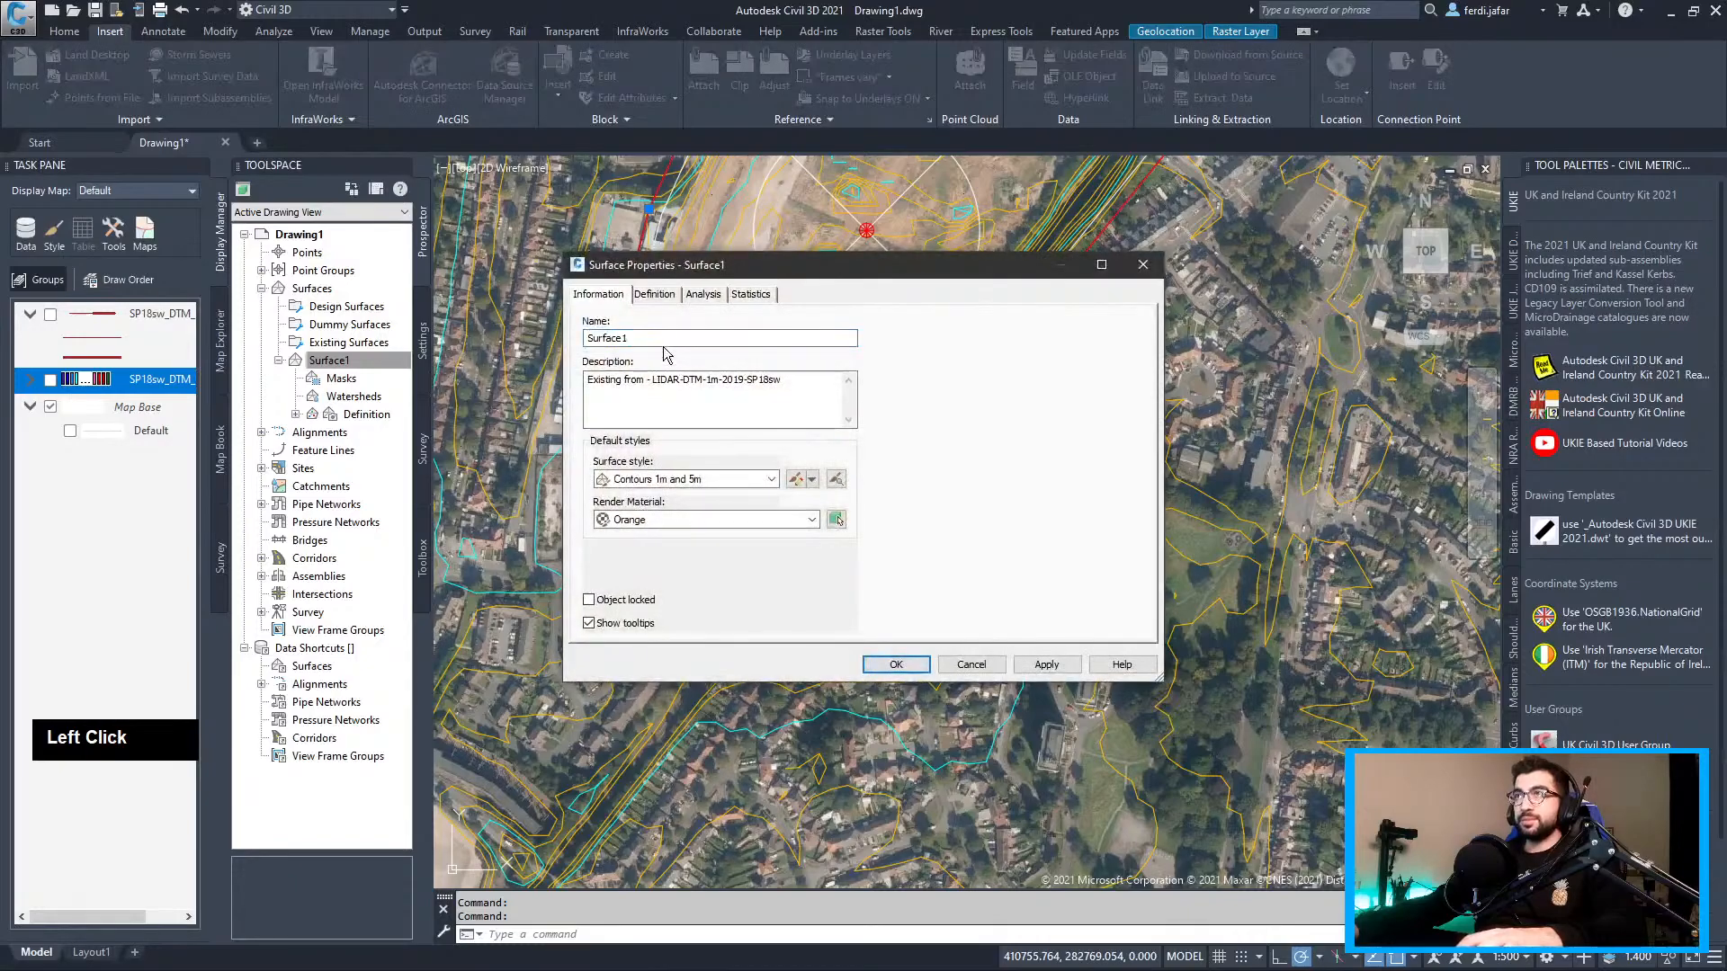
{"action": "type", "text": "Existing"}
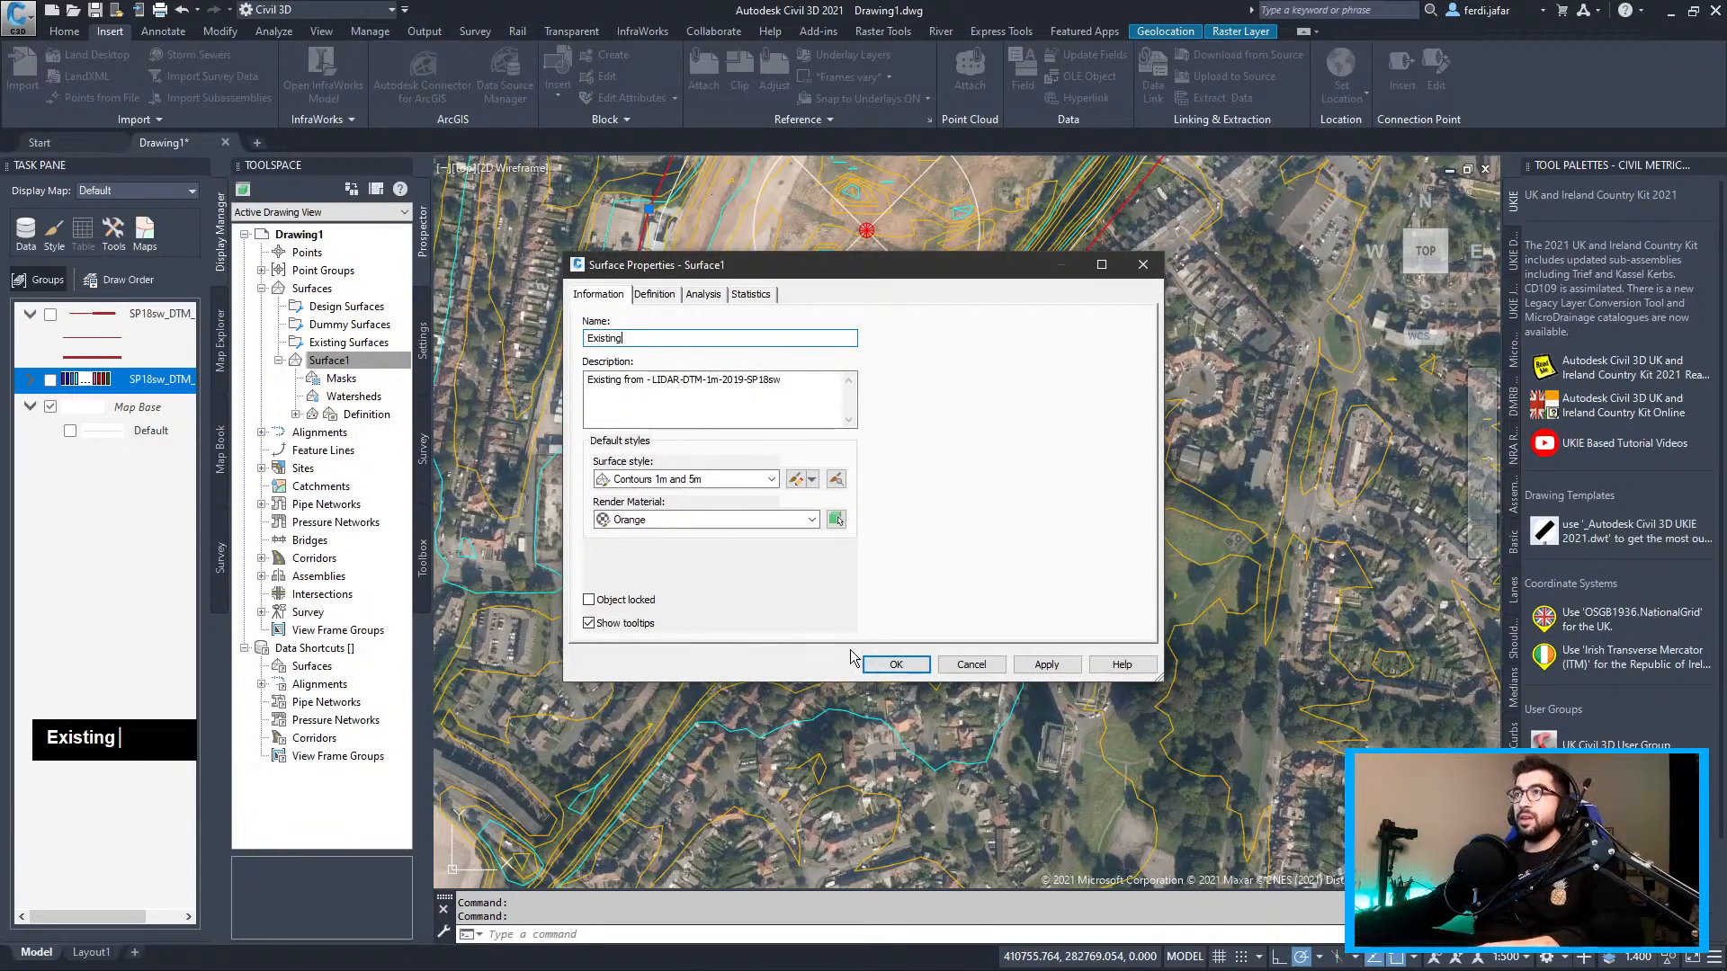
{"action": "double_click", "coordinate": [918, 664]}
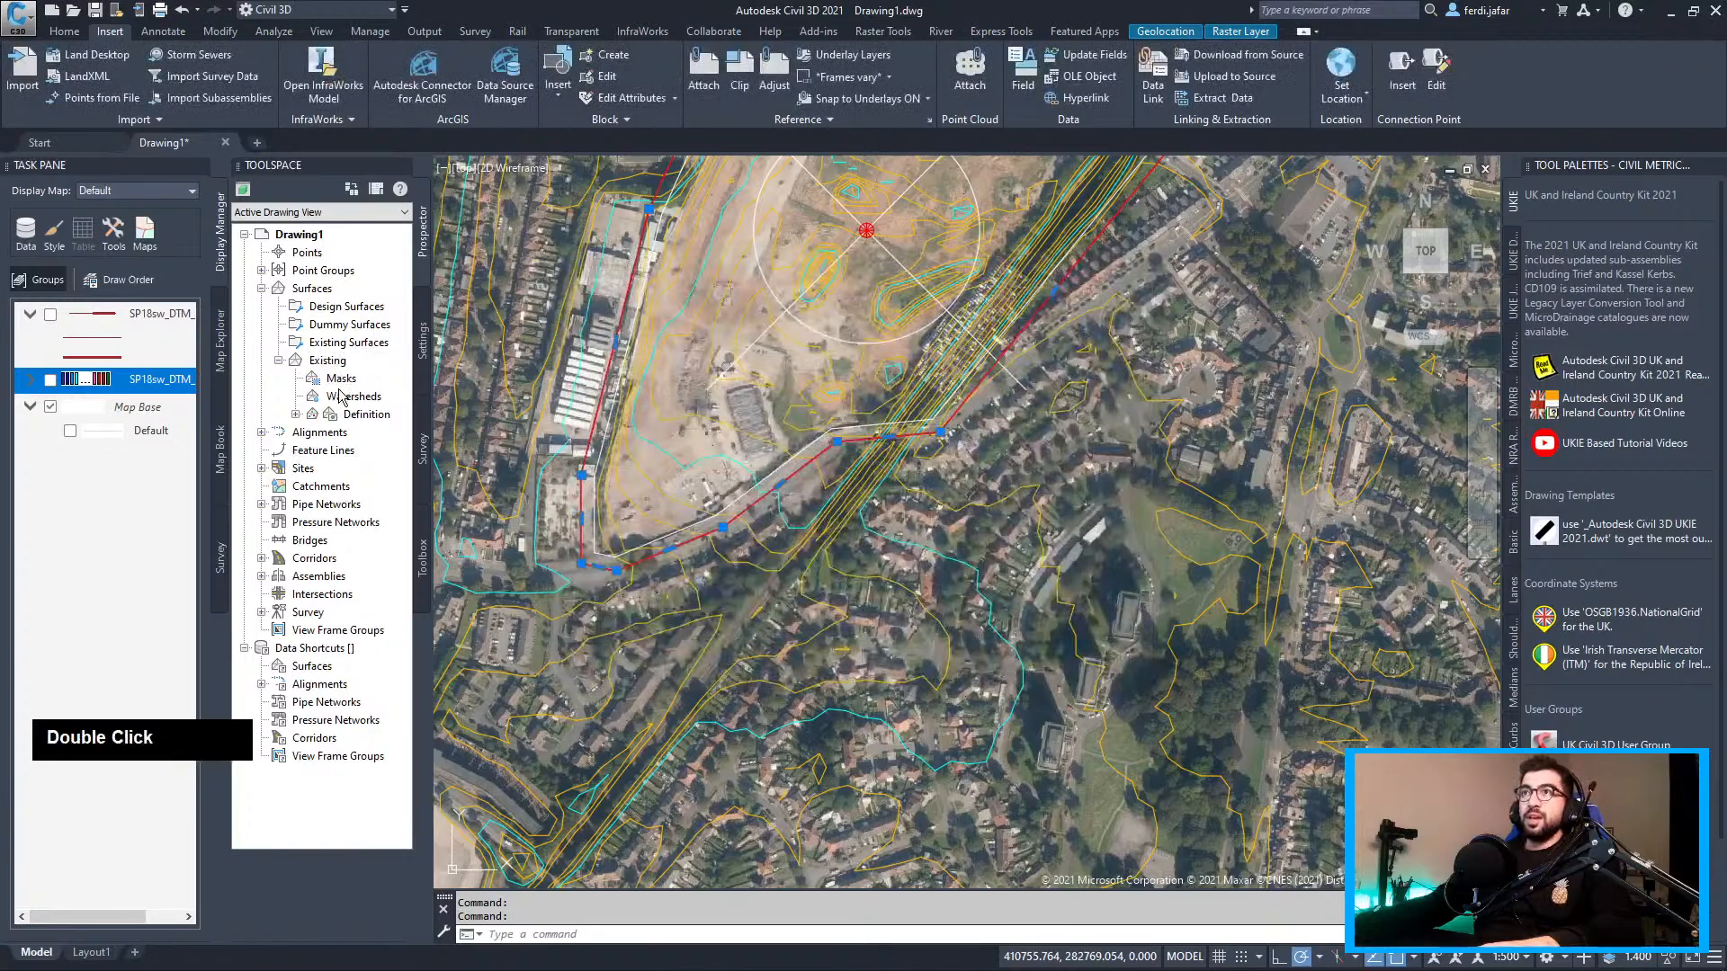
Add an outer boundary named 'Offset Boundary' to the Existing surface definition
{"action": "left_click", "coordinate": [295, 414]}
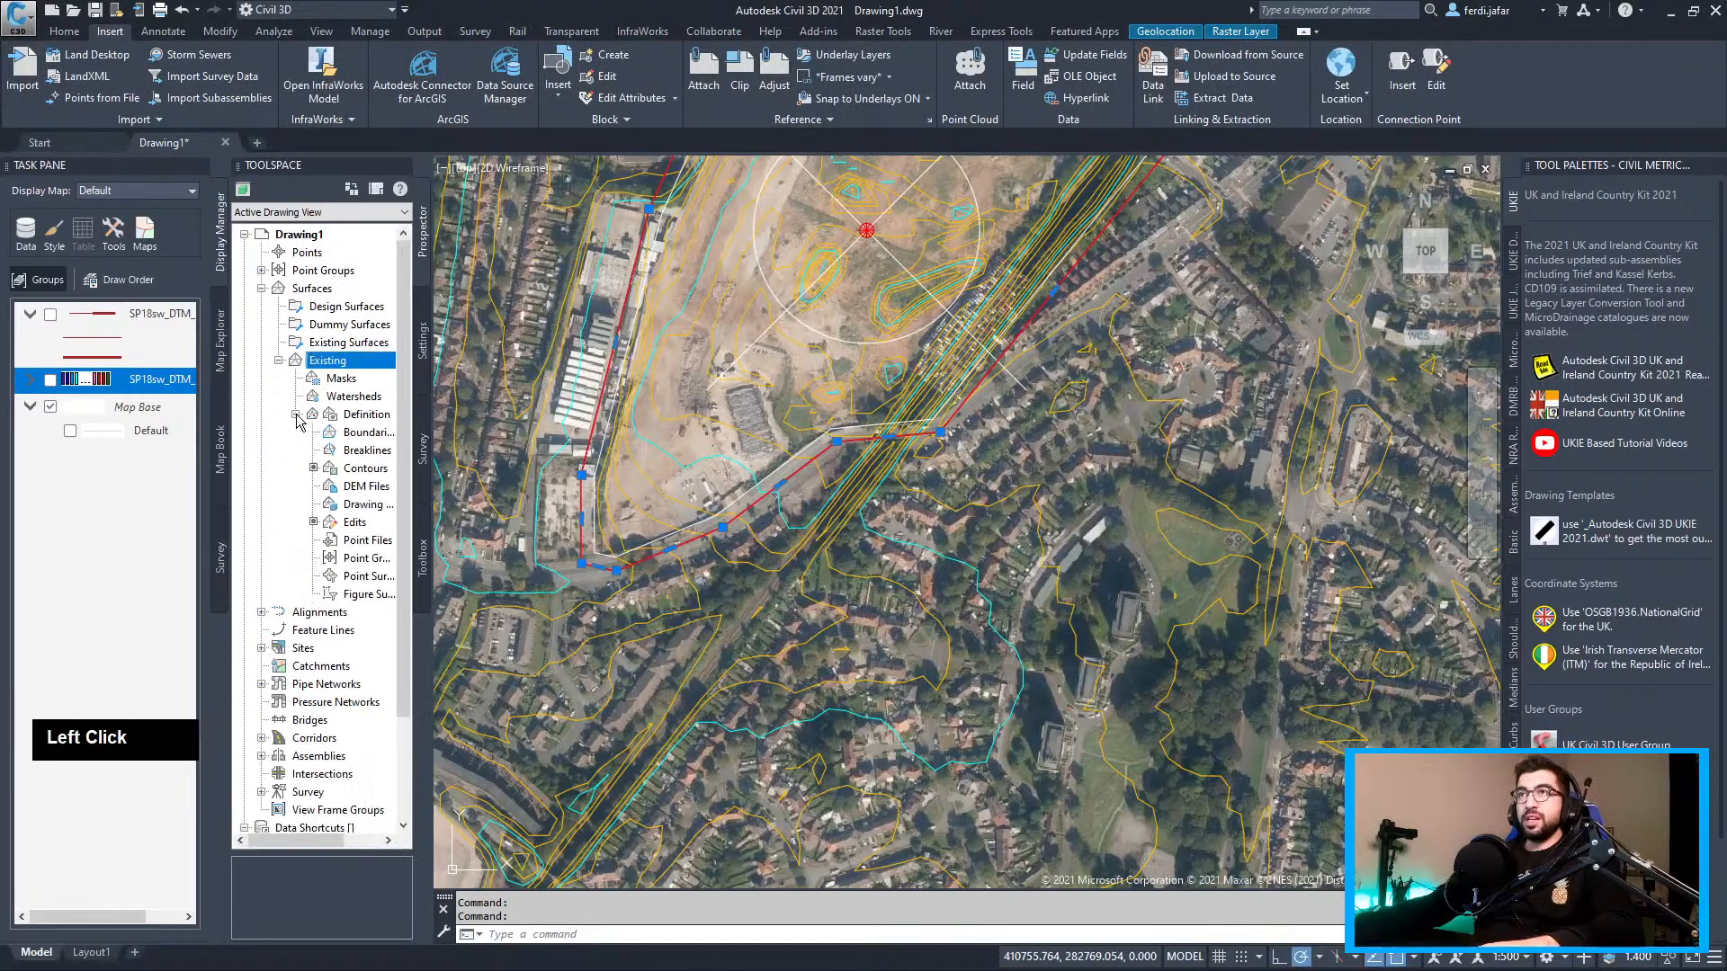
{"action": "right_click", "coordinate": [364, 440]}
{"action": "left_click", "coordinate": [392, 447]}
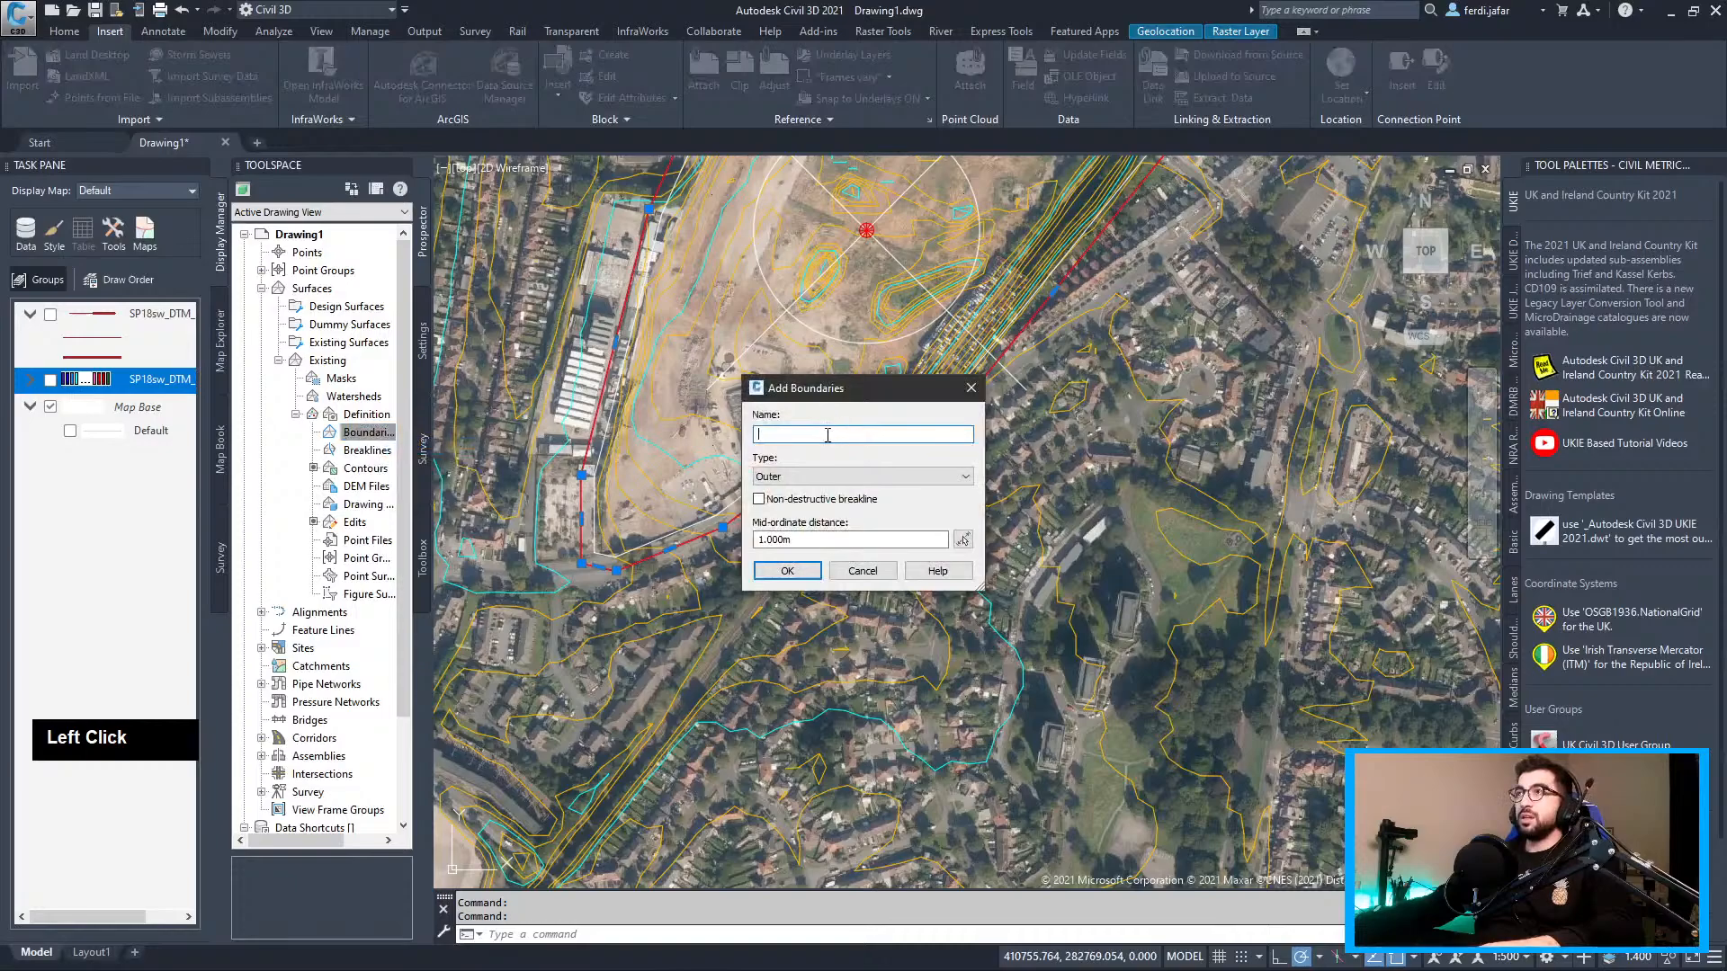
{"action": "type", "text": "B"}
{"action": "key", "text": "BackSpace"}
{"action": "type", "text": "Off"}
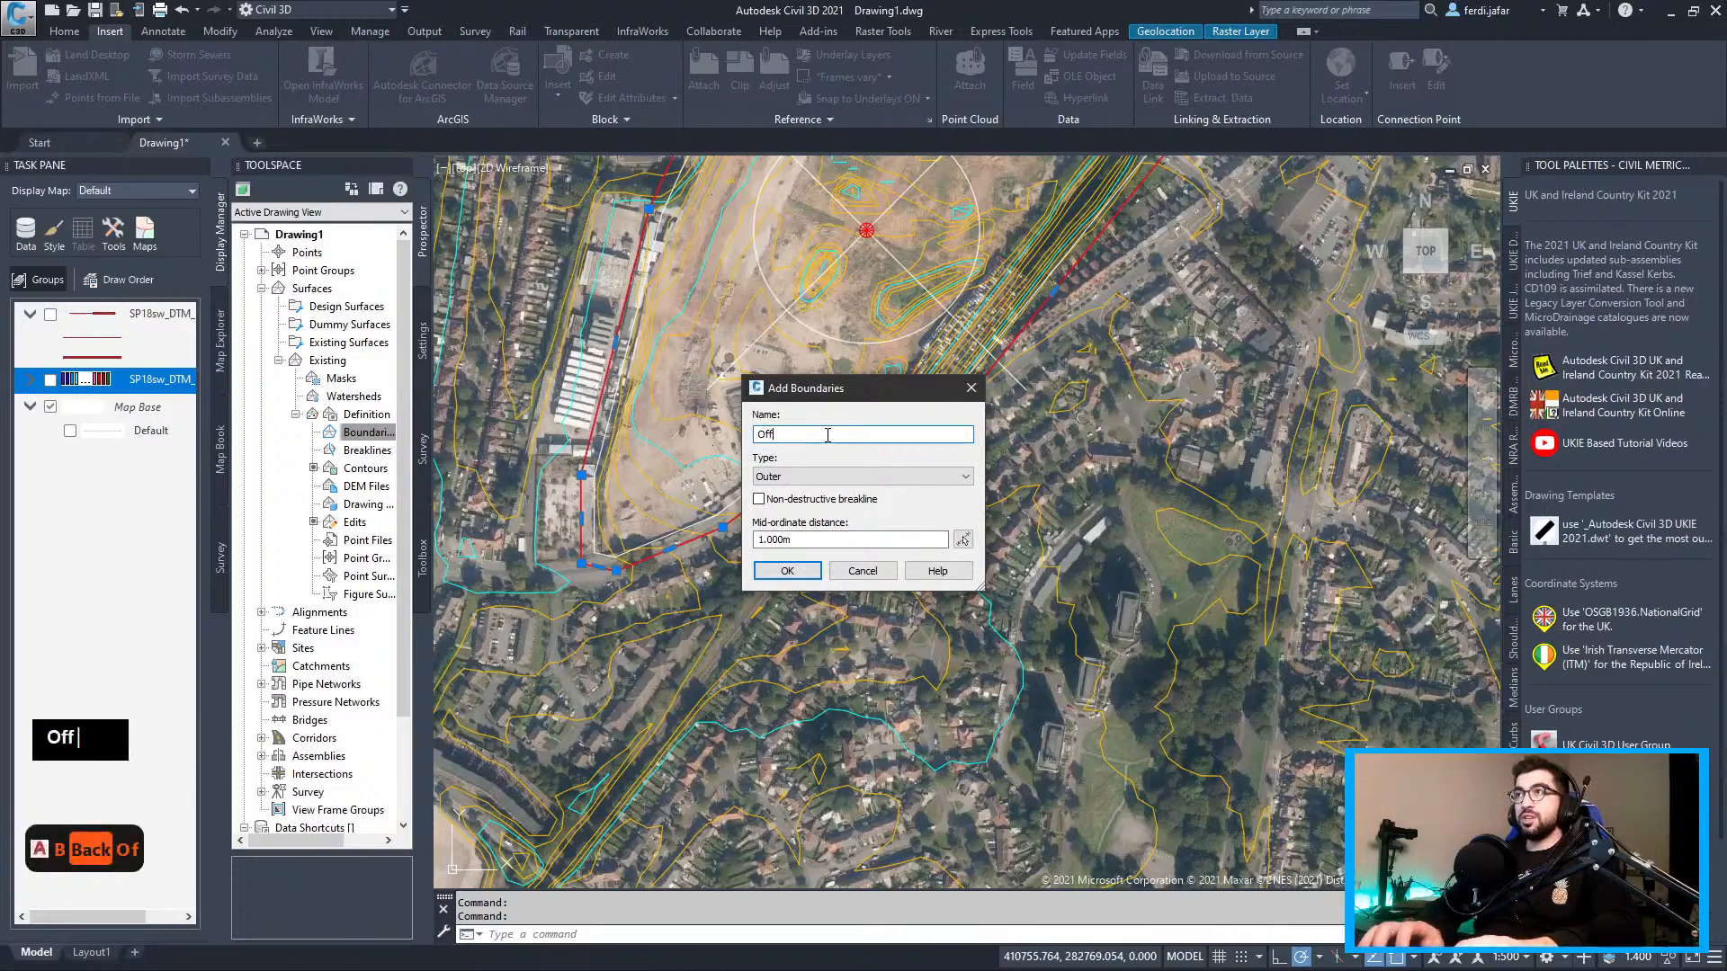
{"action": "type", "text": "set Boundary"}
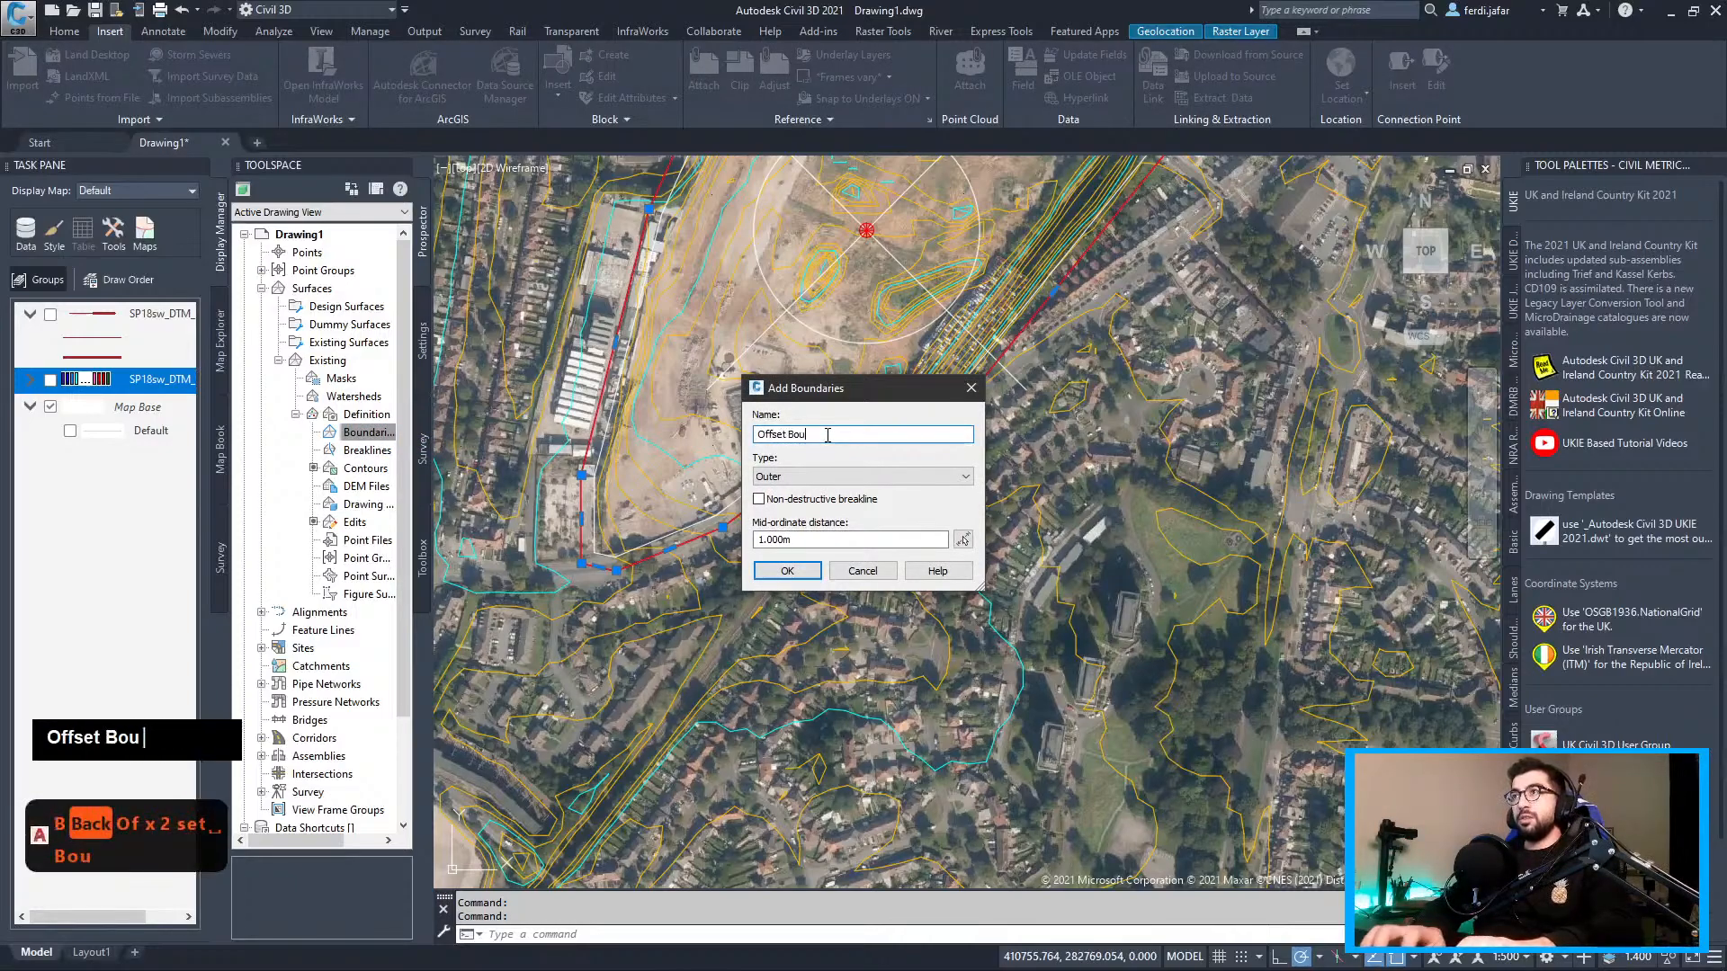
{"action": "left_click", "coordinate": [788, 572]}
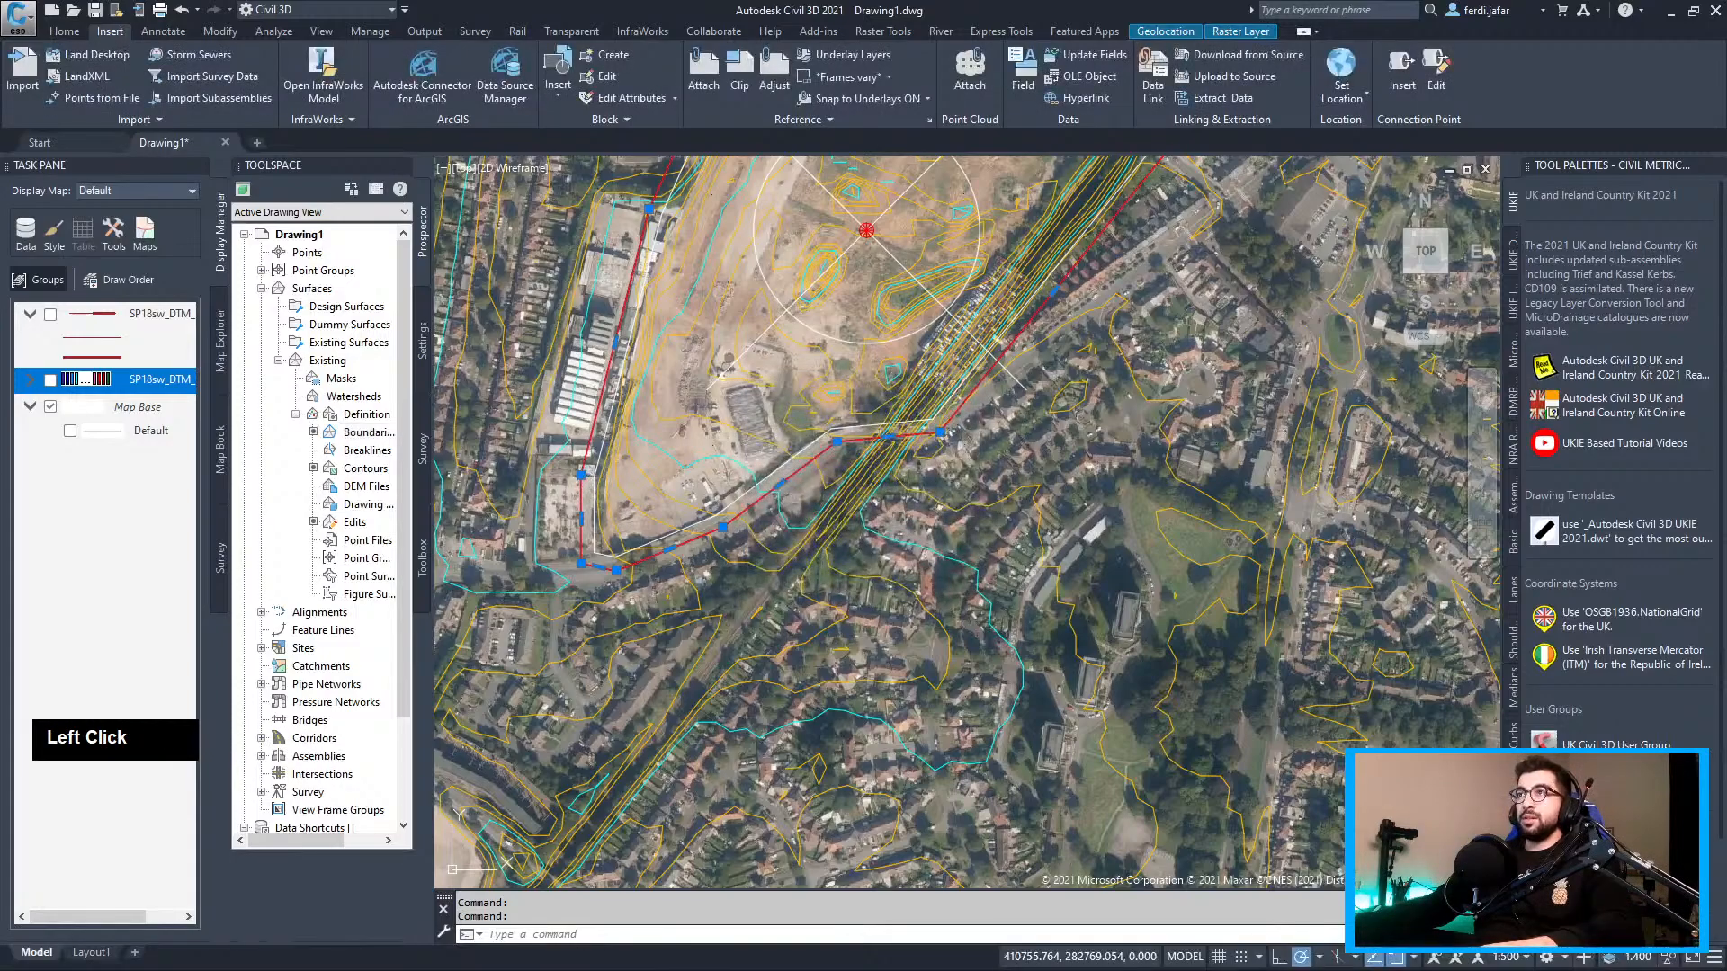
Draw a rectangle enclosing the clipped site
{"action": "scroll", "coordinate": [629, 485], "scroll_direction": "down", "scroll_amount": 4}
{"action": "middle_click", "coordinate": [700, 520]}
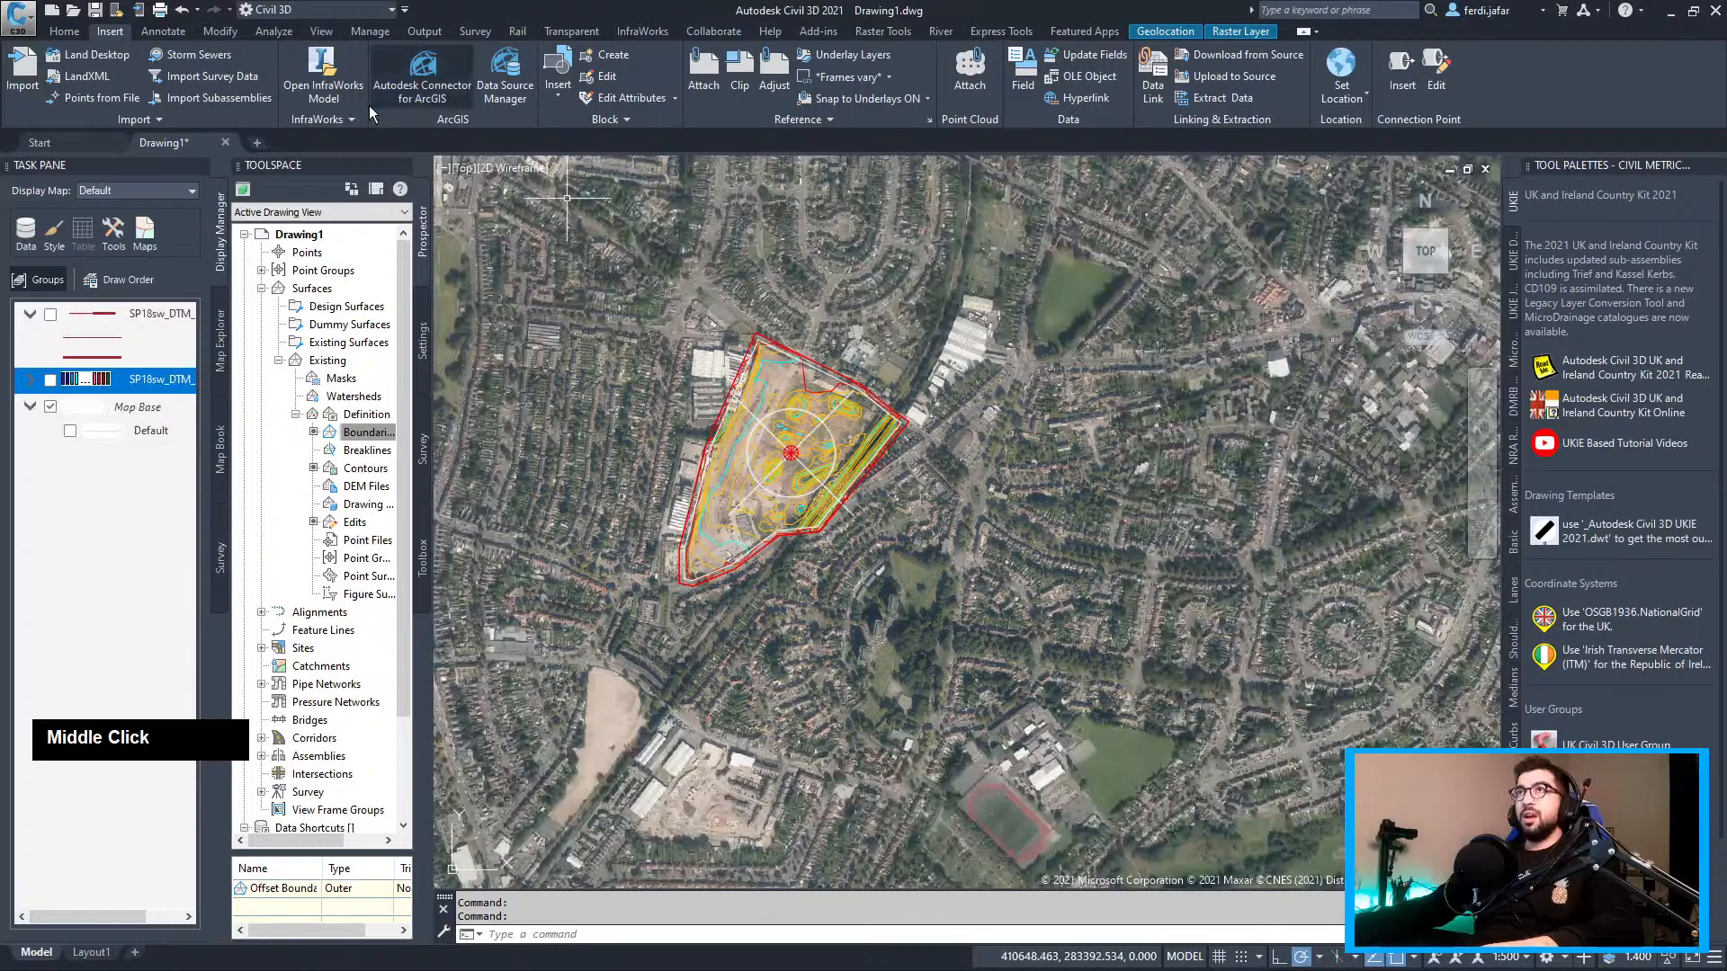
{"action": "left_click", "coordinate": [79, 33]}
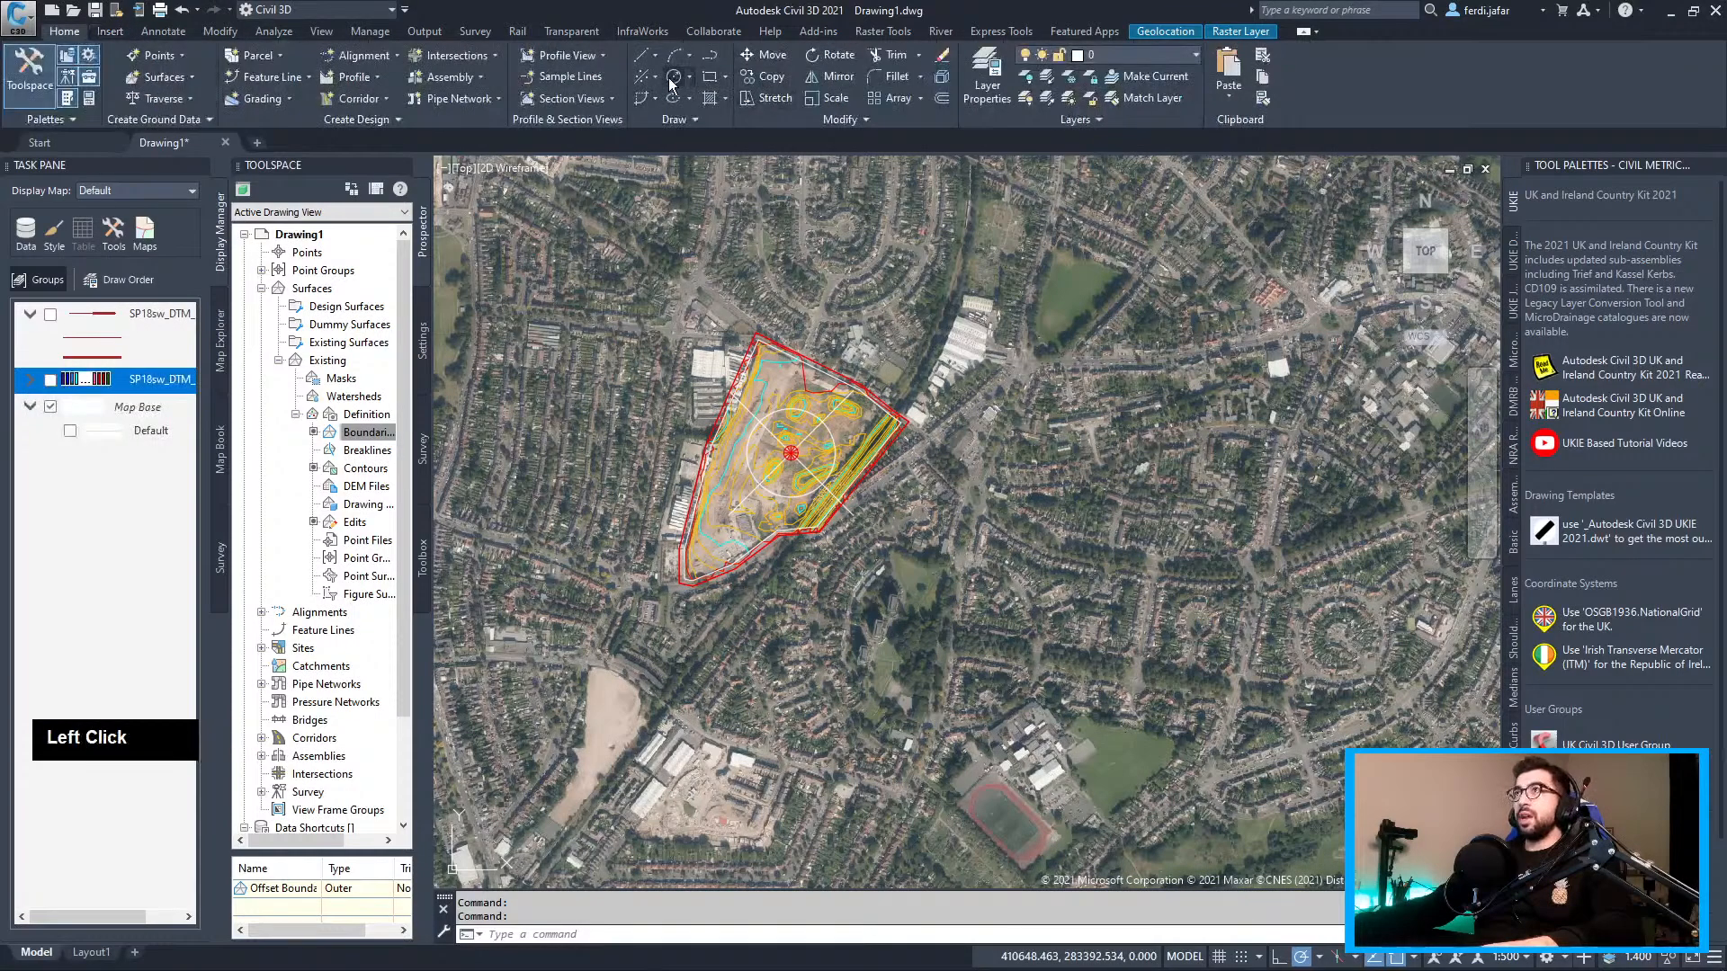
{"action": "left_click", "coordinate": [583, 313]}
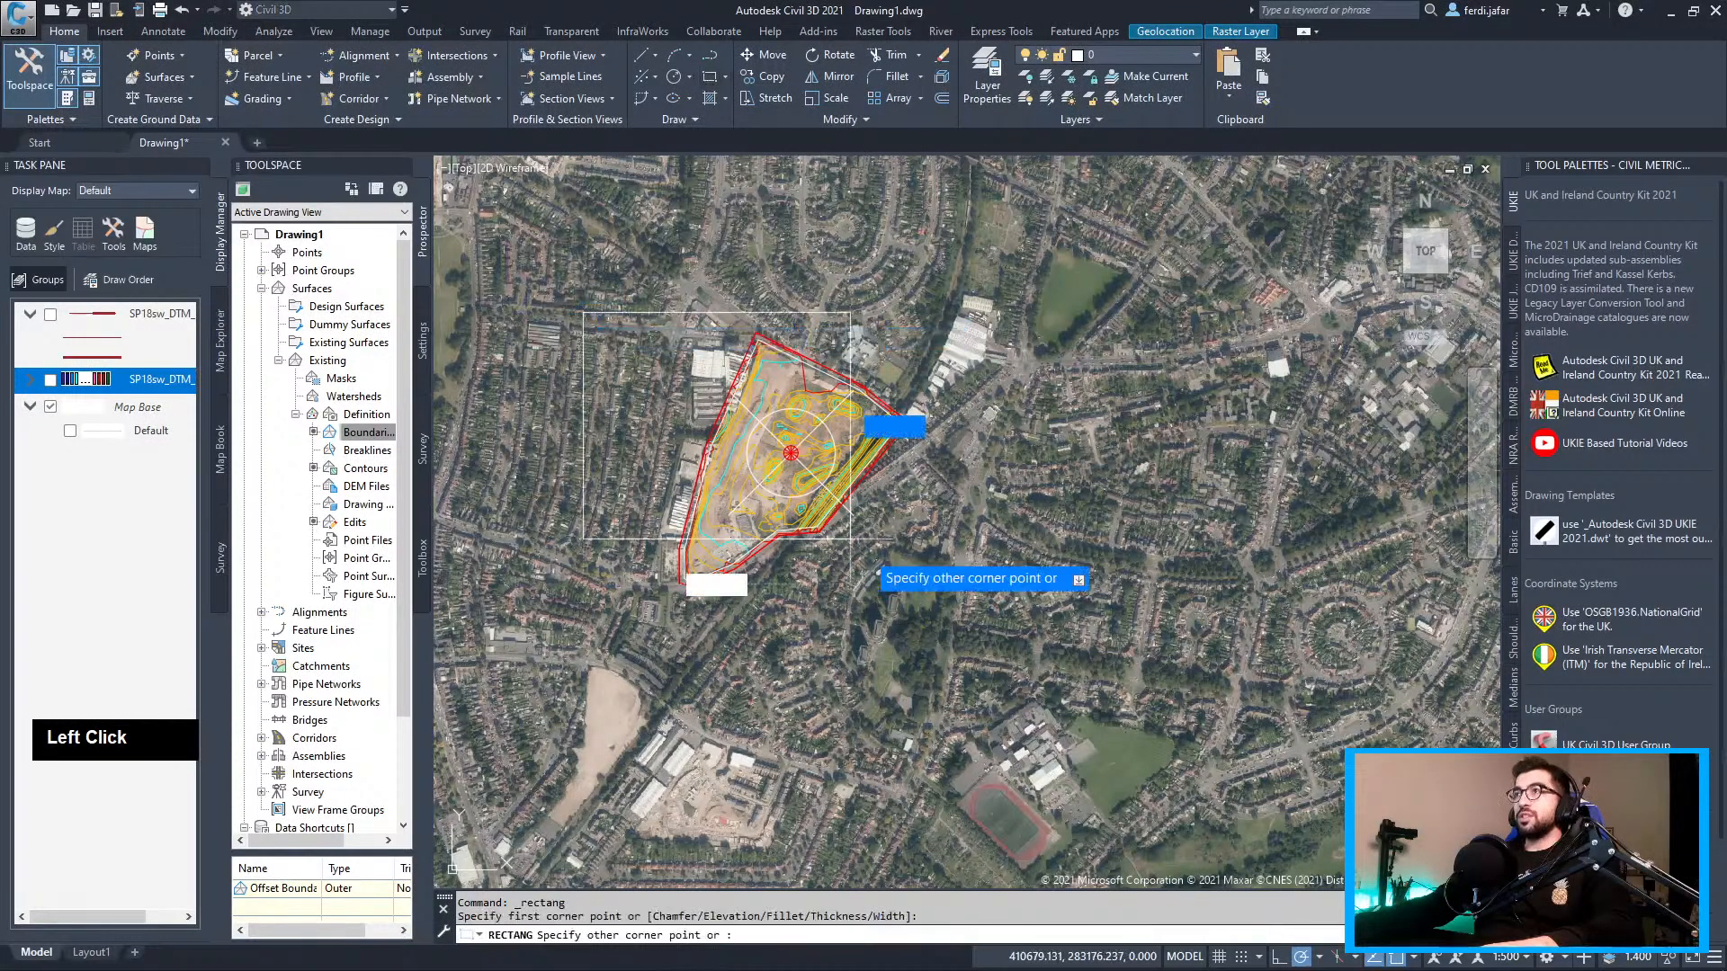
{"action": "left_click", "coordinate": [973, 607]}
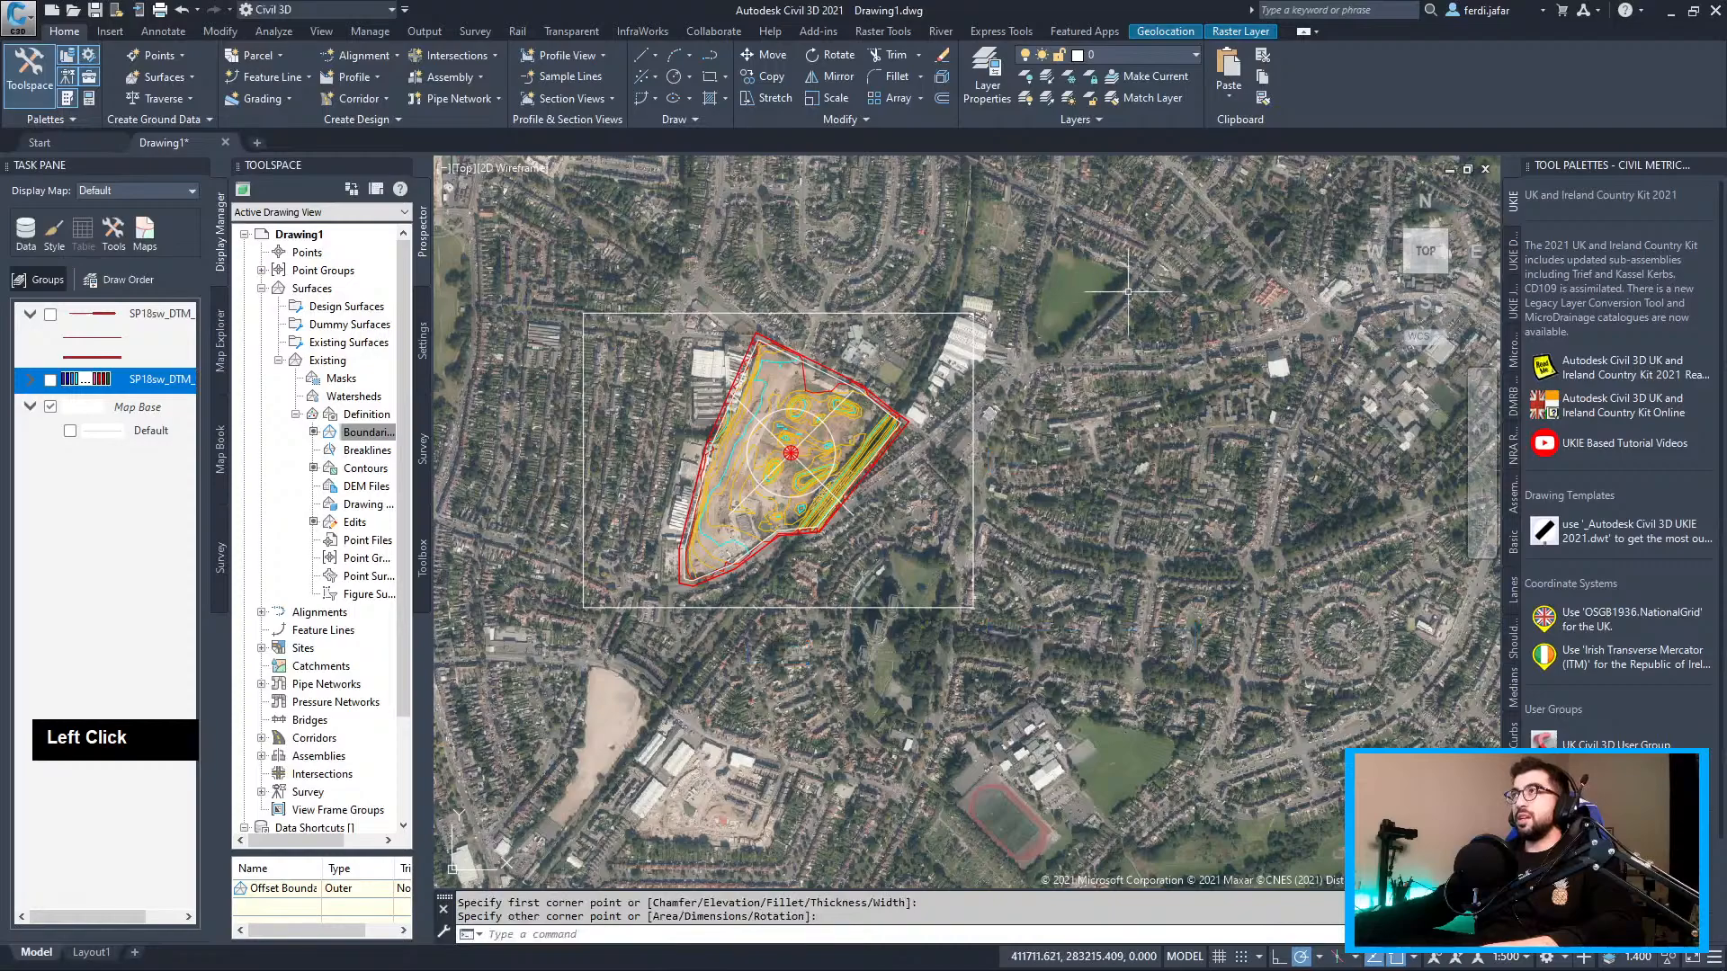
Capture the aerial map within the rectangle's corners and switch the online map off
{"action": "left_click", "coordinate": [1170, 32]}
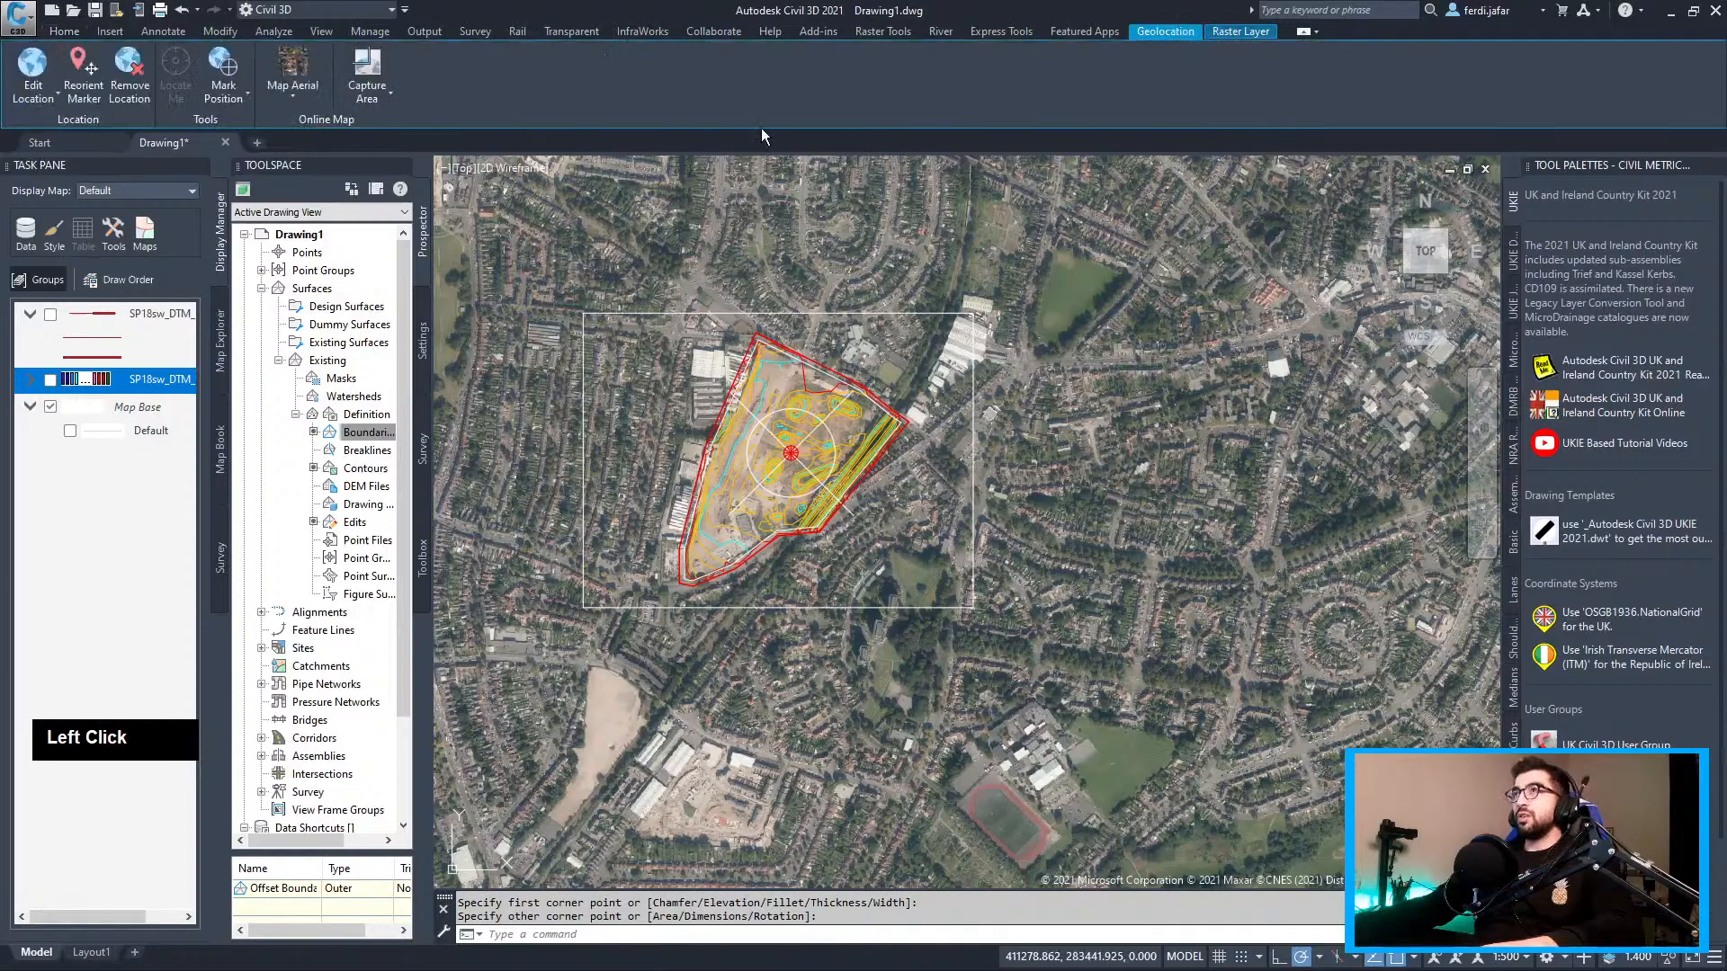
{"action": "left_click", "coordinate": [390, 95]}
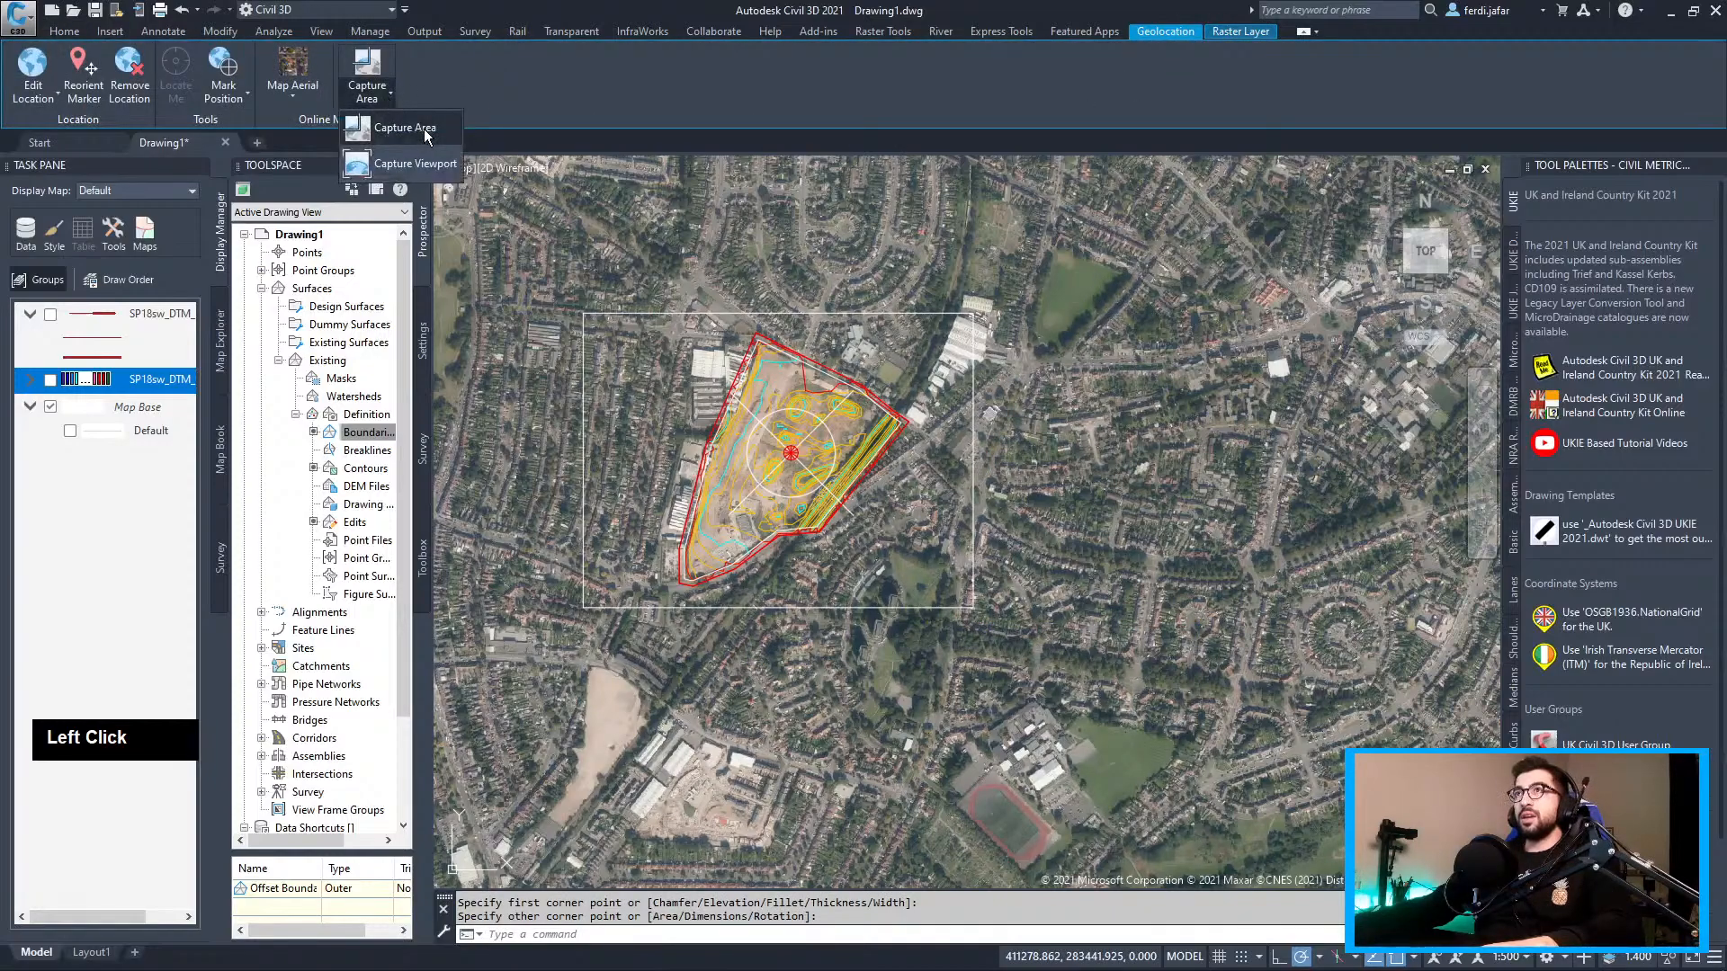
{"action": "left_click", "coordinate": [423, 128]}
{"action": "left_click", "coordinate": [583, 313]}
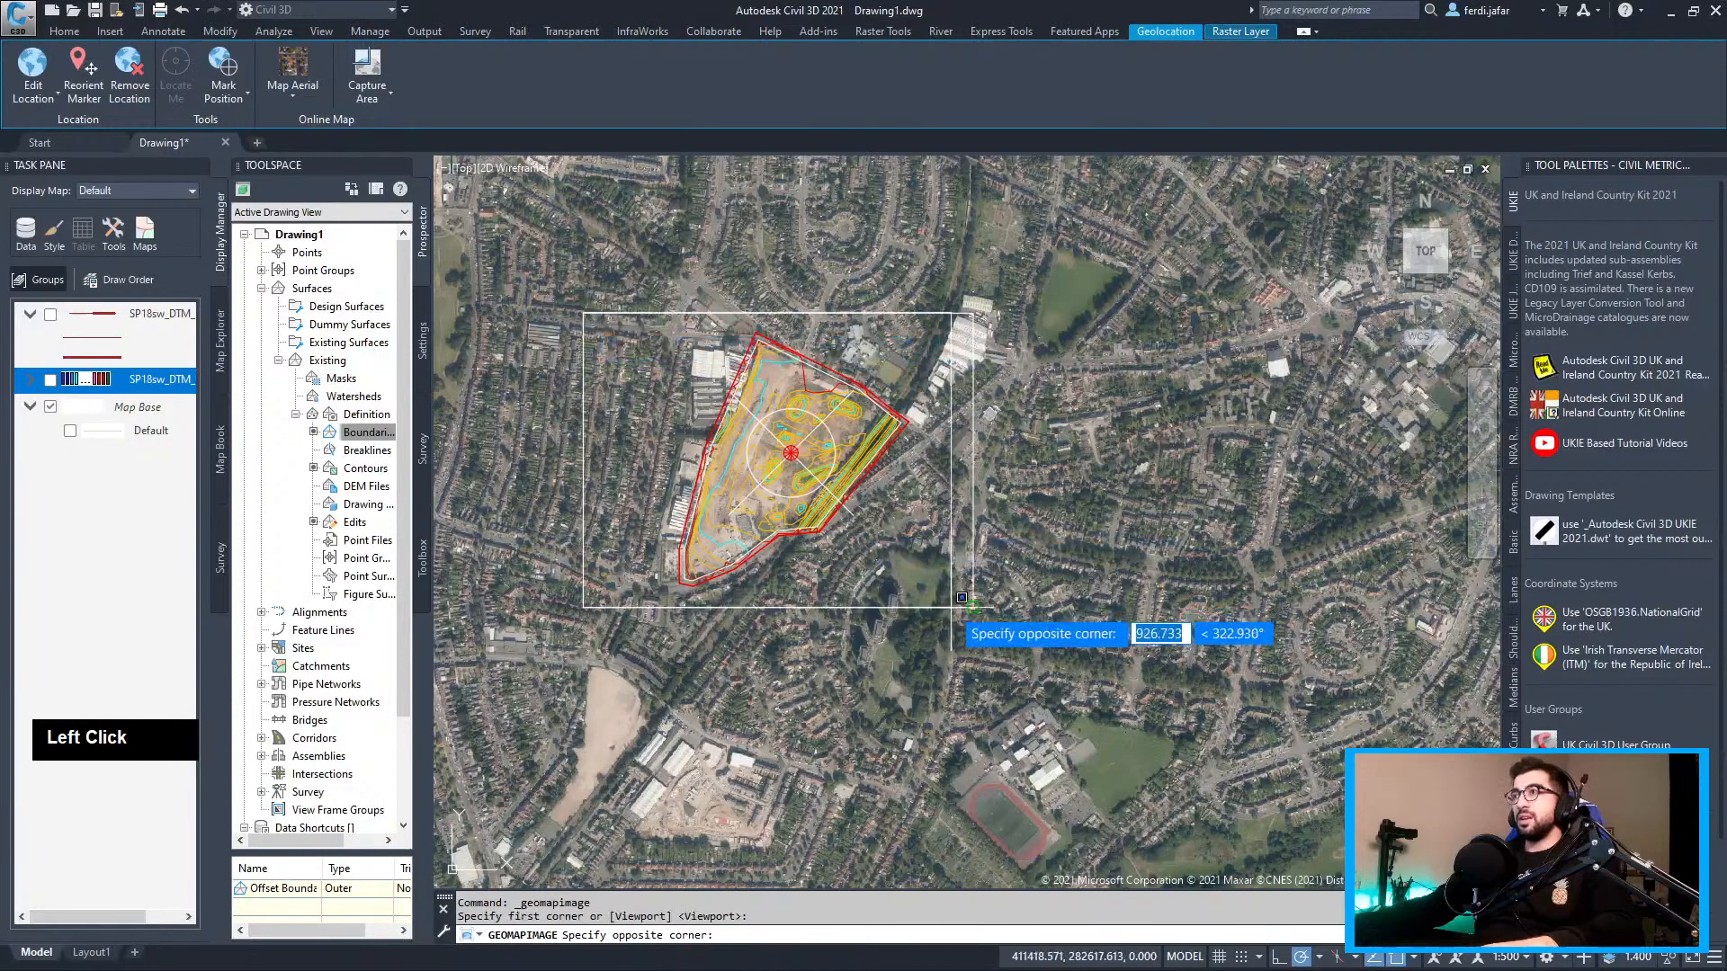
{"action": "left_click", "coordinate": [973, 607]}
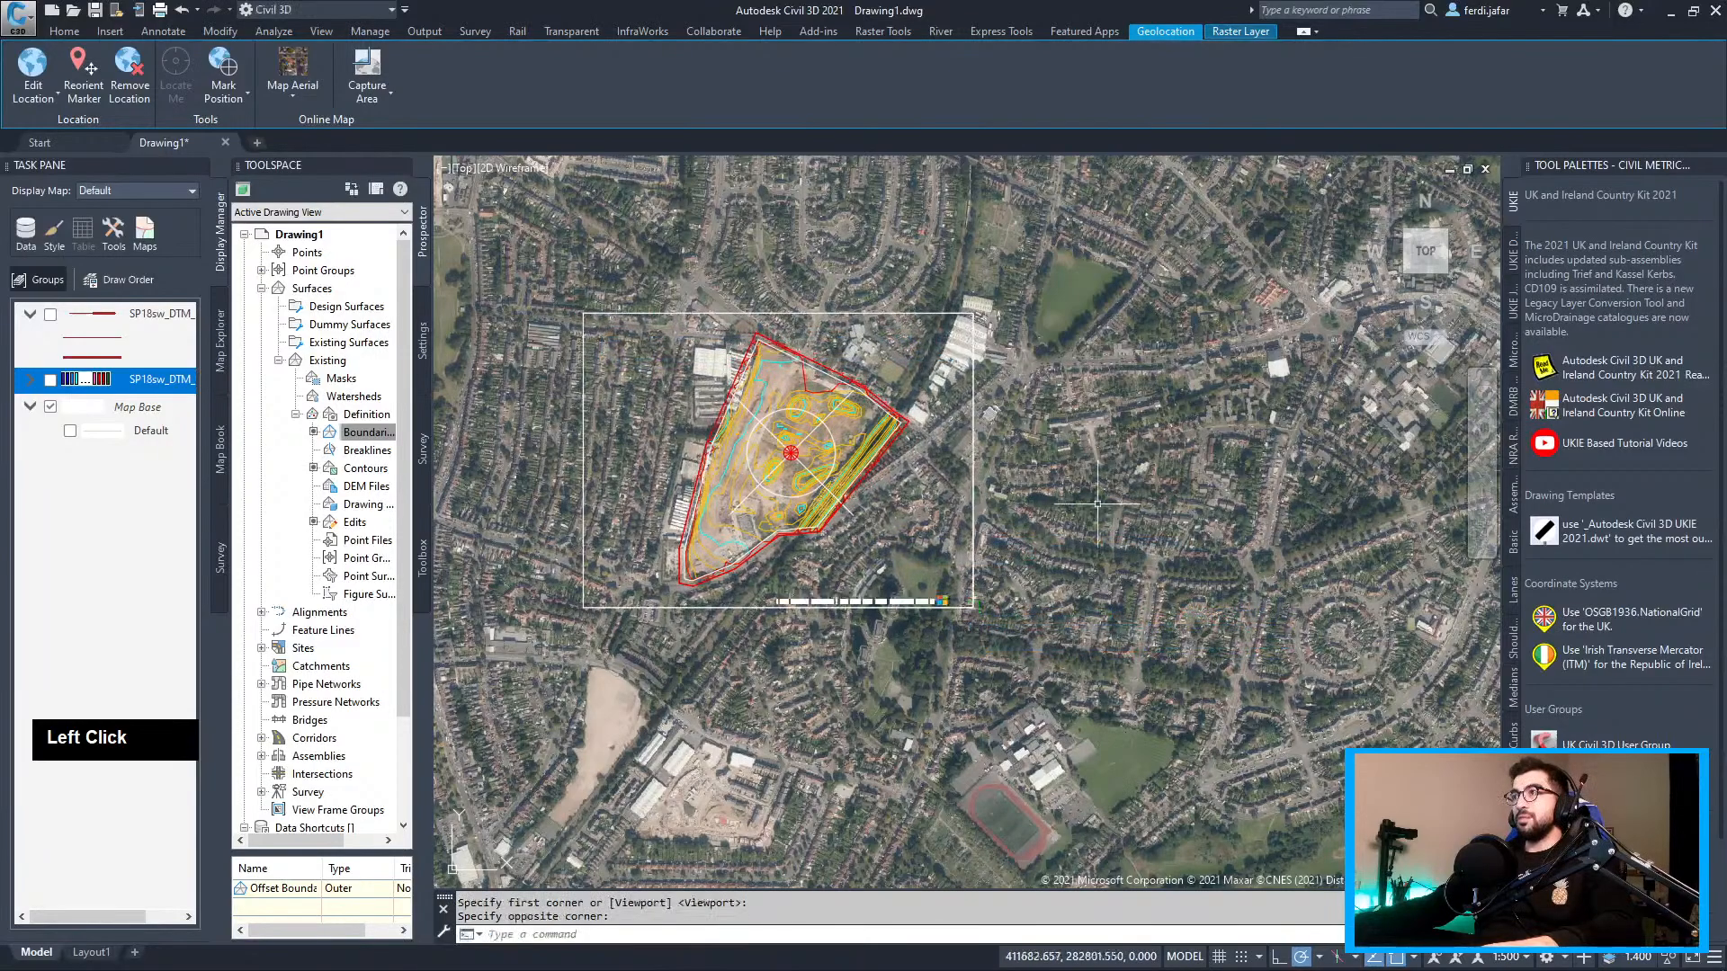
{"action": "left_click", "coordinate": [300, 88]}
{"action": "left_click", "coordinate": [327, 234]}
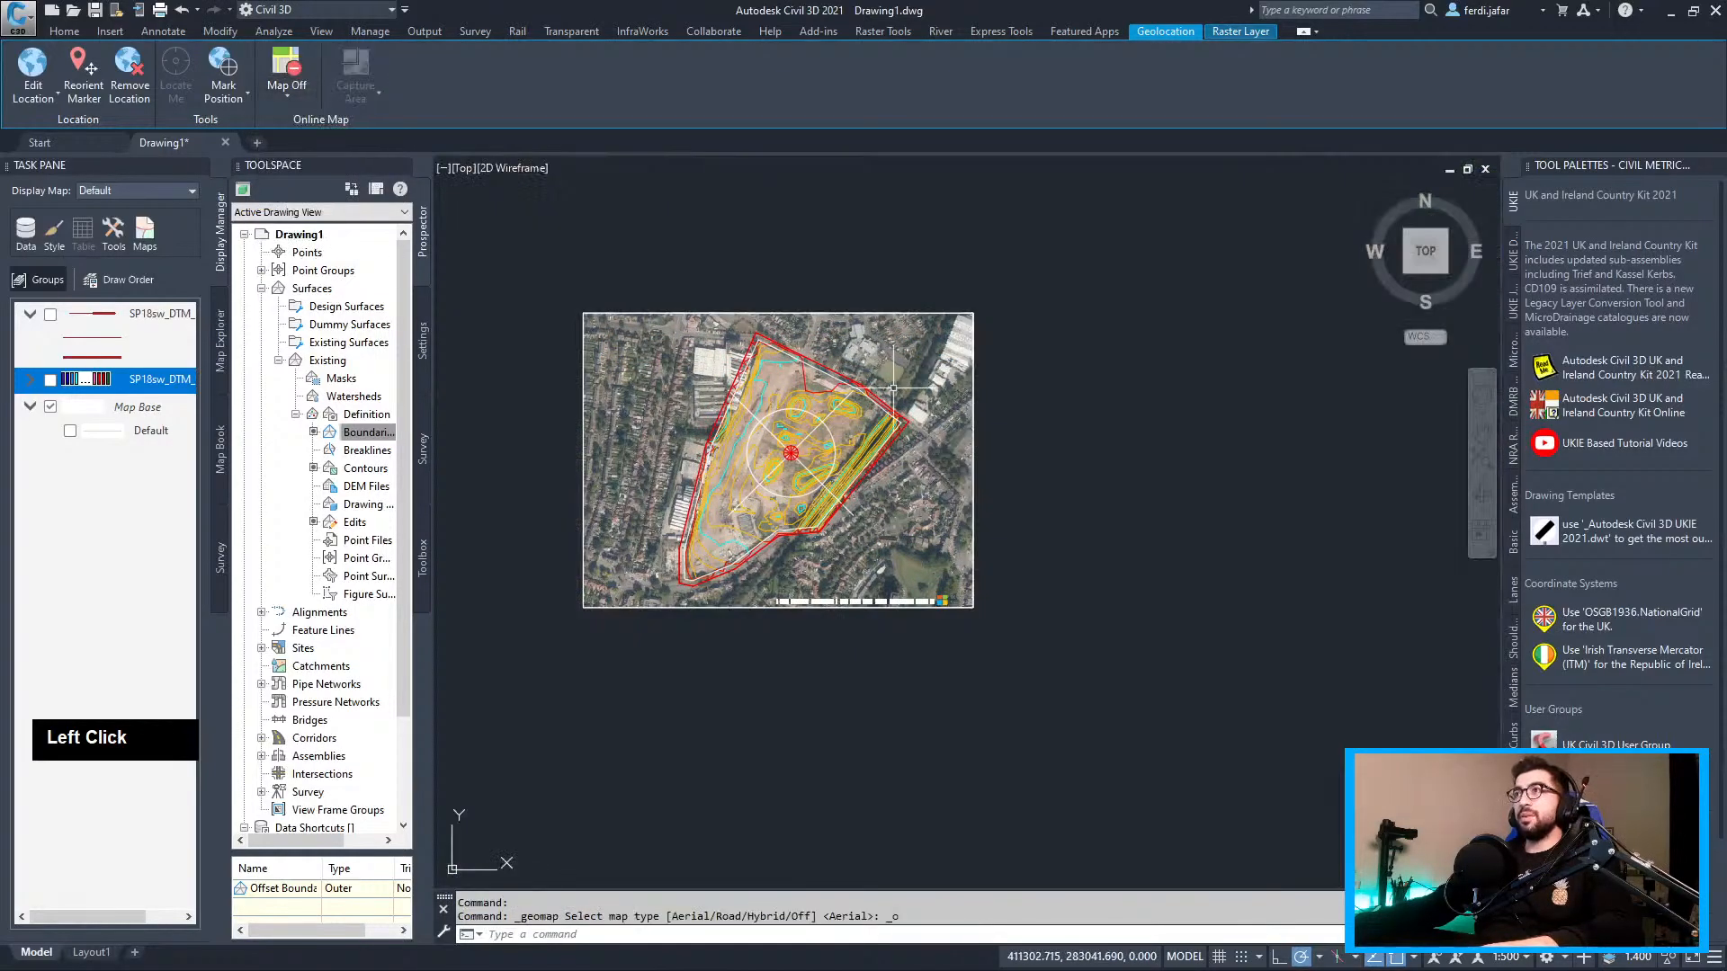
Cancel the pending prompt and select the geolocation marker near the site
{"action": "scroll", "coordinate": [823, 424], "scroll_direction": "up", "scroll_amount": 4}
{"action": "mouse_move", "coordinate": [820, 443]}
{"action": "middle_mouse_down"}
{"action": "mouse_move", "coordinate": [1031, 397]}
{"action": "mouse_move", "coordinate": [1014, 410]}
{"action": "middle_mouse_up"}
{"action": "key", "text": "Escape"}
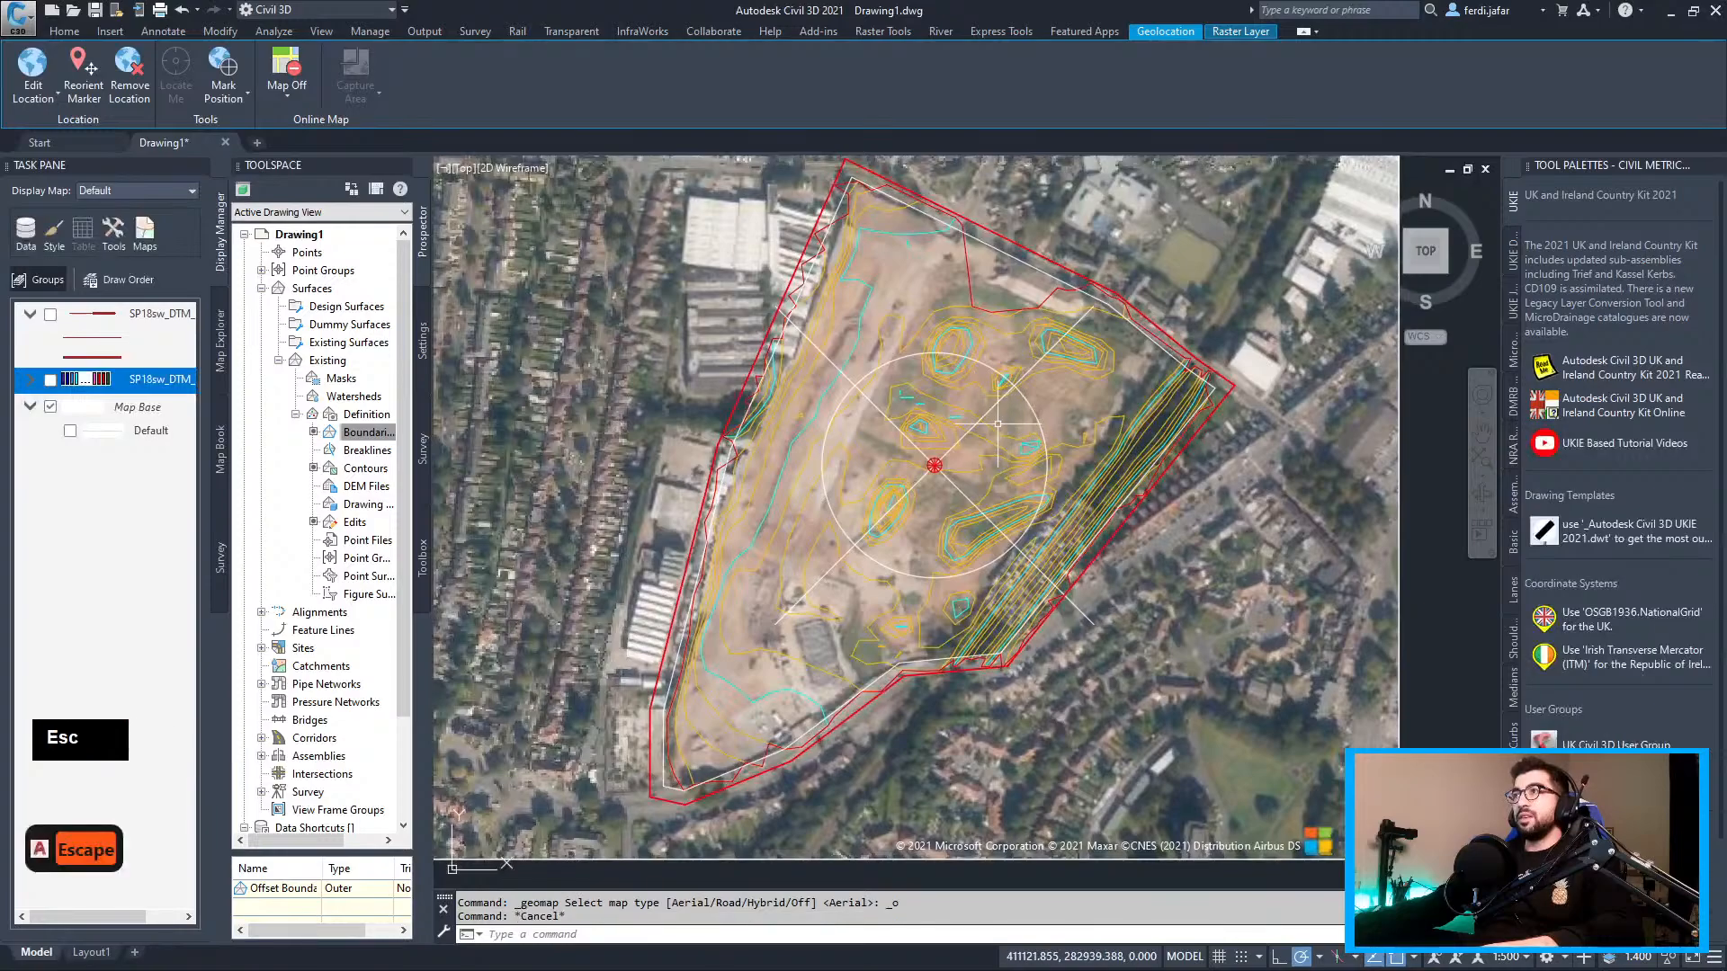
{"action": "left_click", "coordinate": [994, 395]}
{"action": "left_click", "coordinate": [983, 402]}
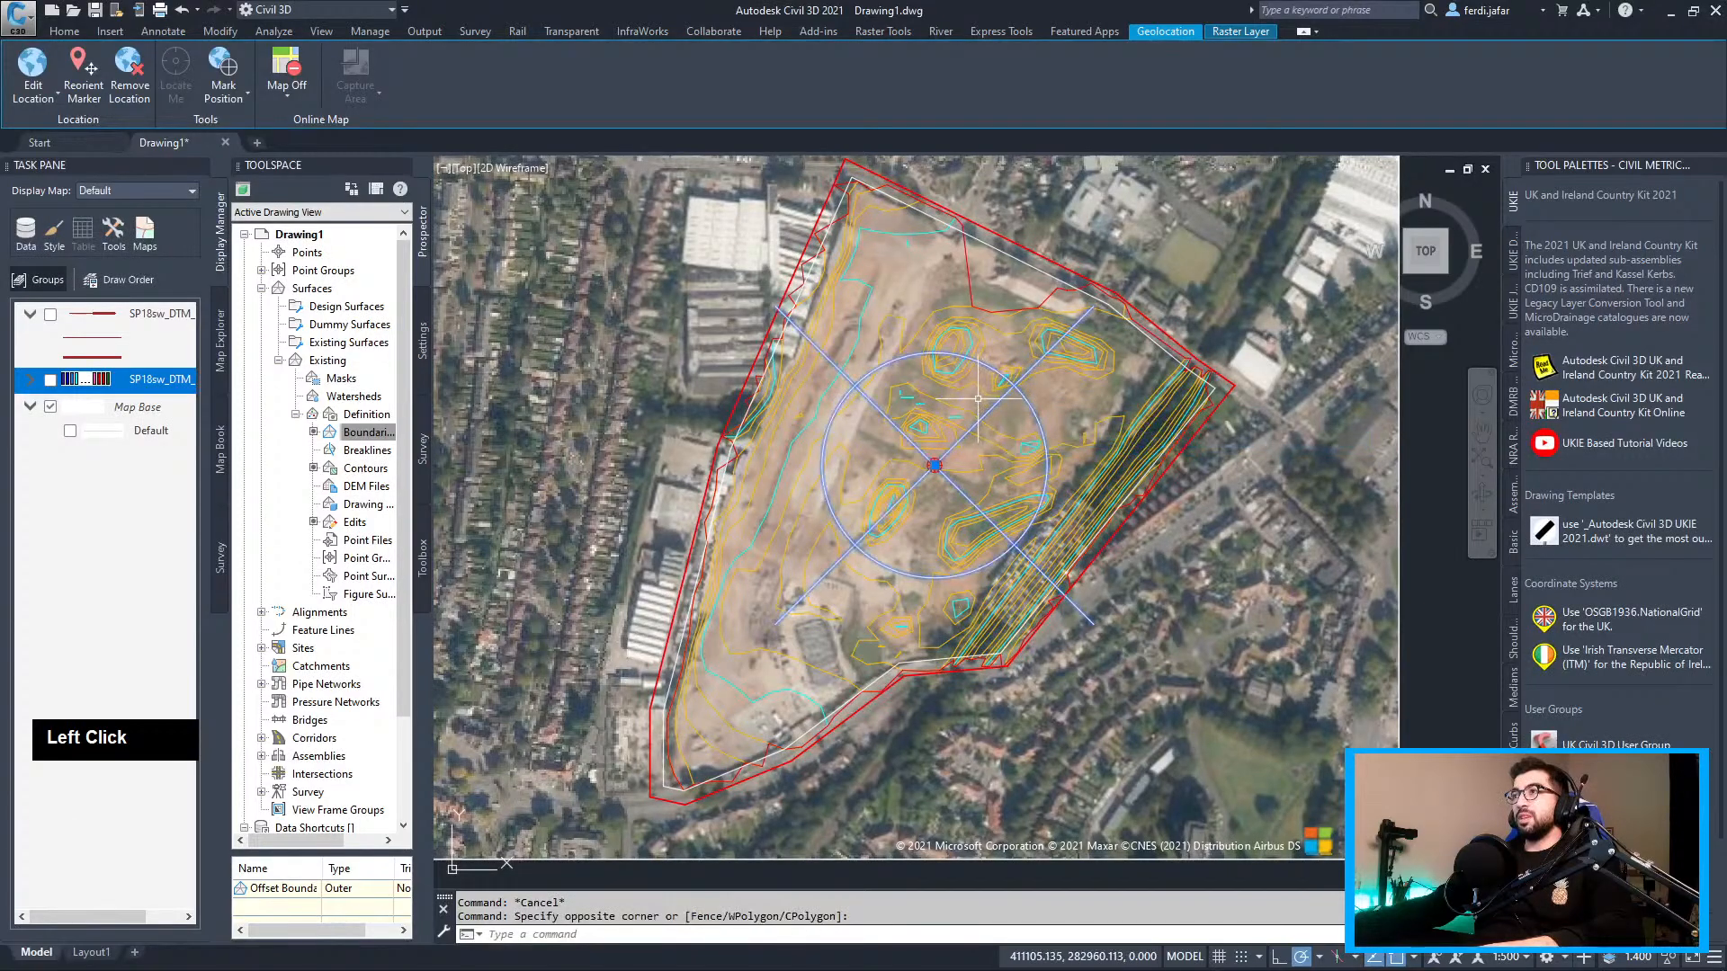
Set point display to 10-unit absolute size via PTYPE, then select the Existing TIN surface
{"action": "type", "text": "ptype"}
{"action": "key", "text": "Return"}
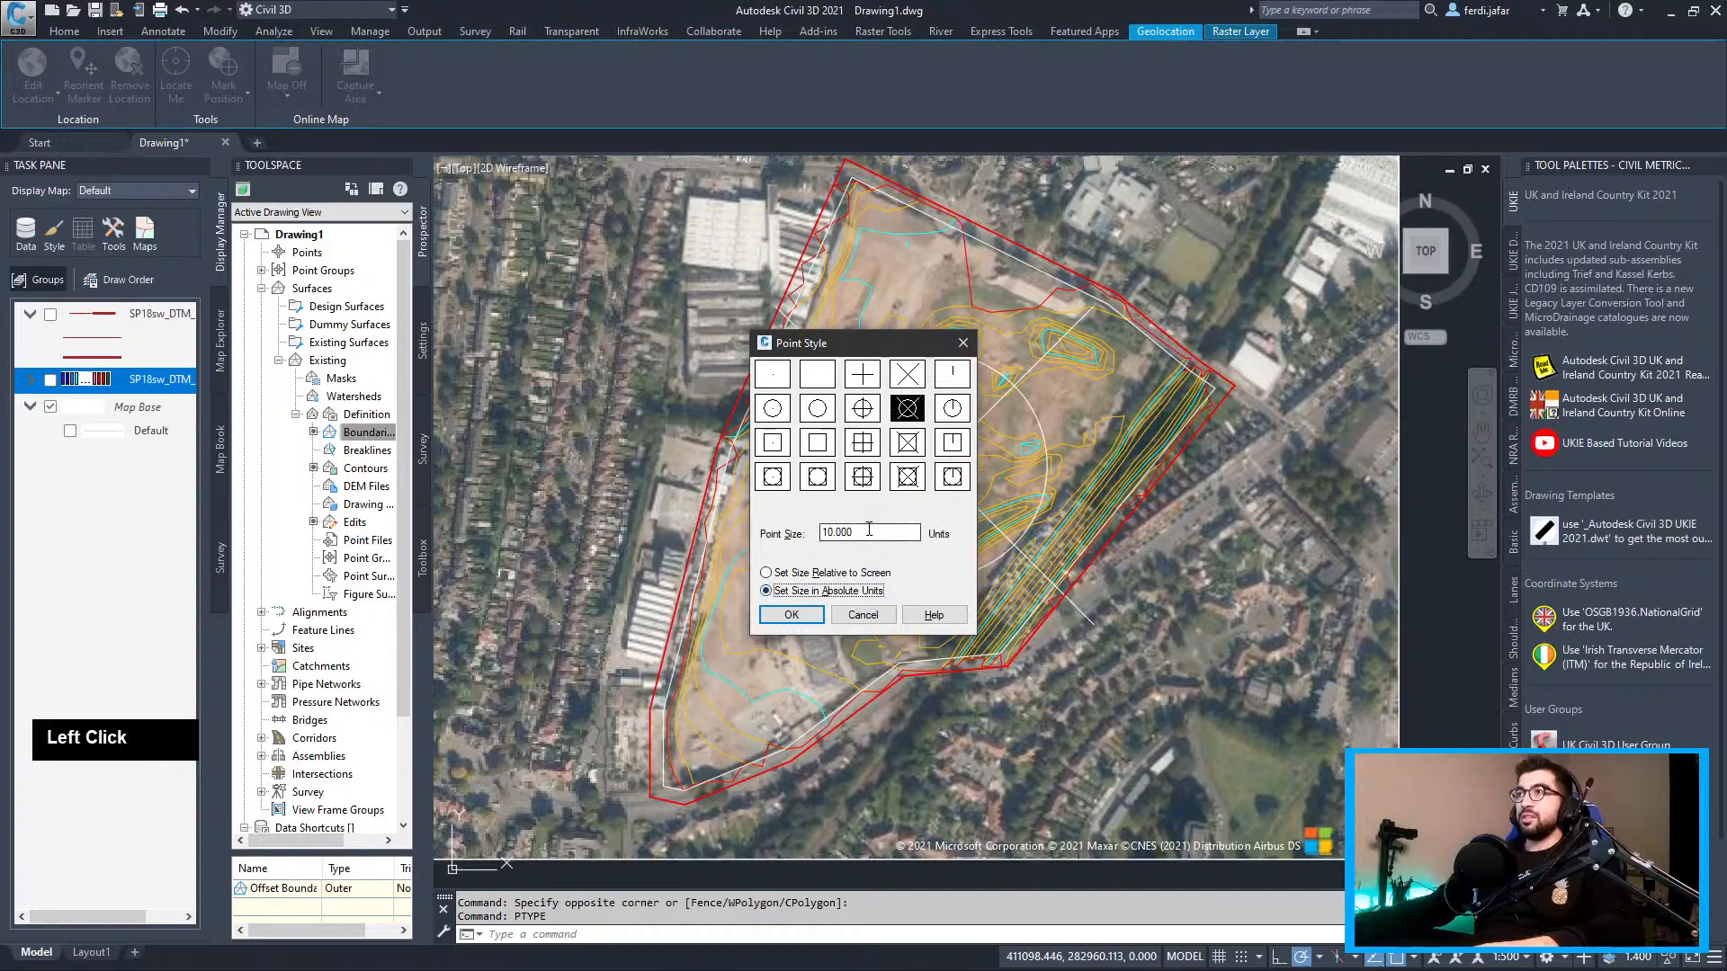
{"action": "key", "text": "Return"}
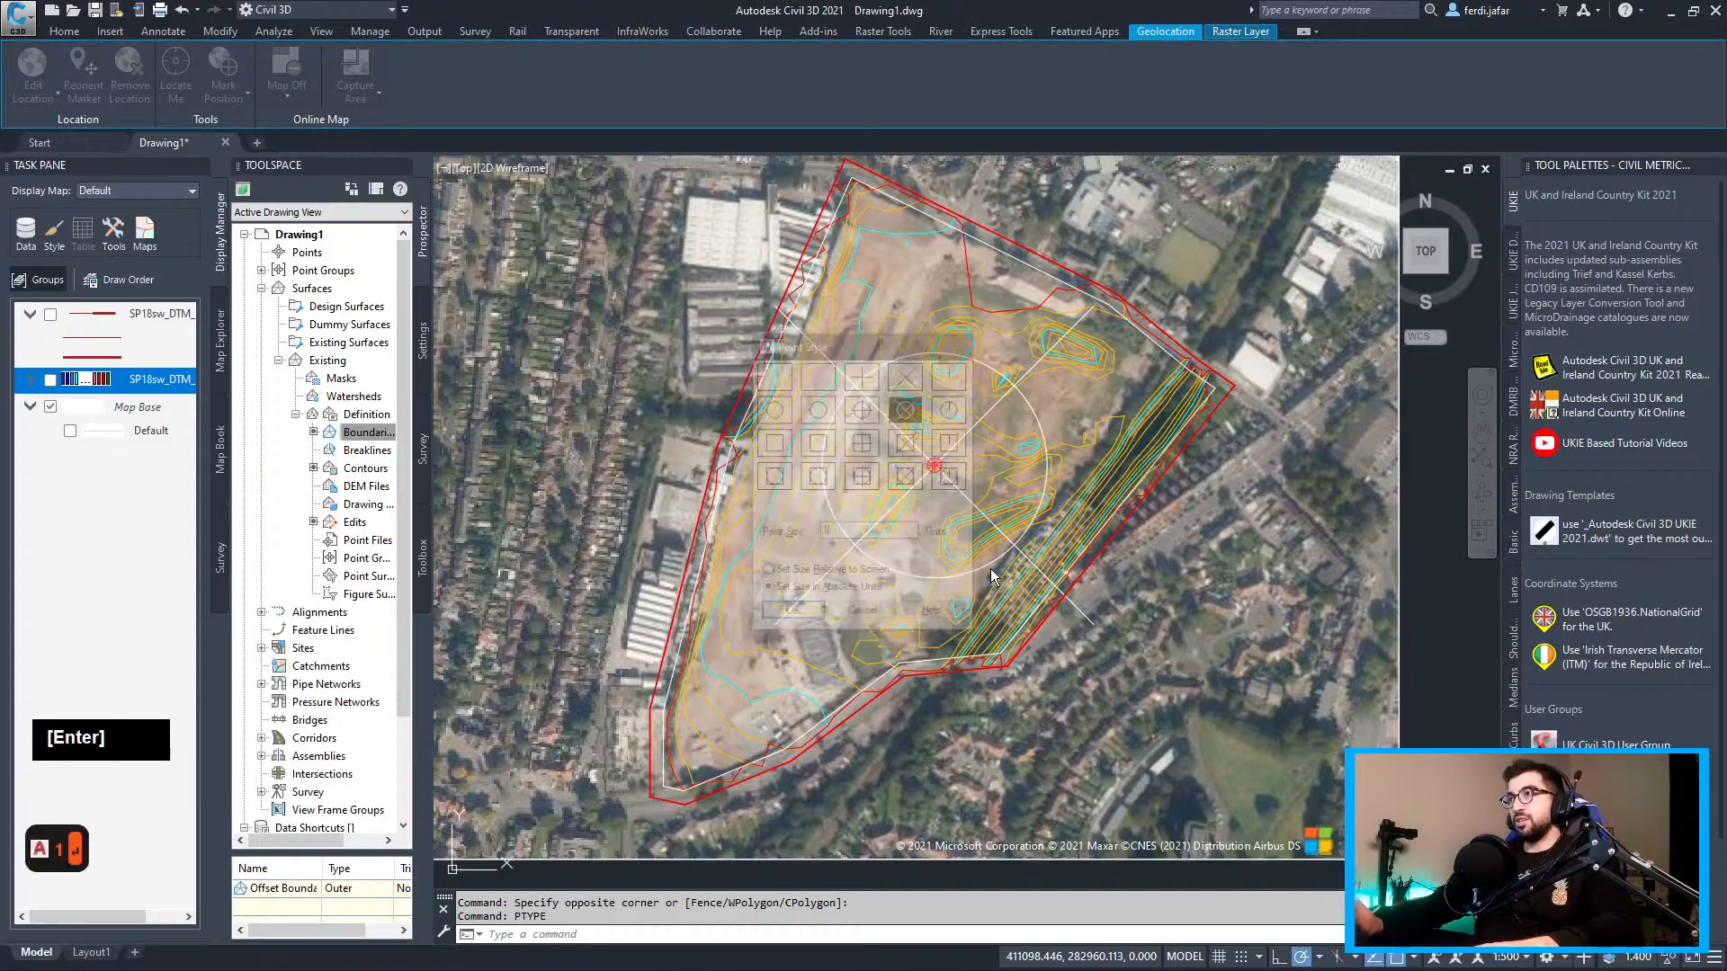
{"action": "key", "text": "Escape"}
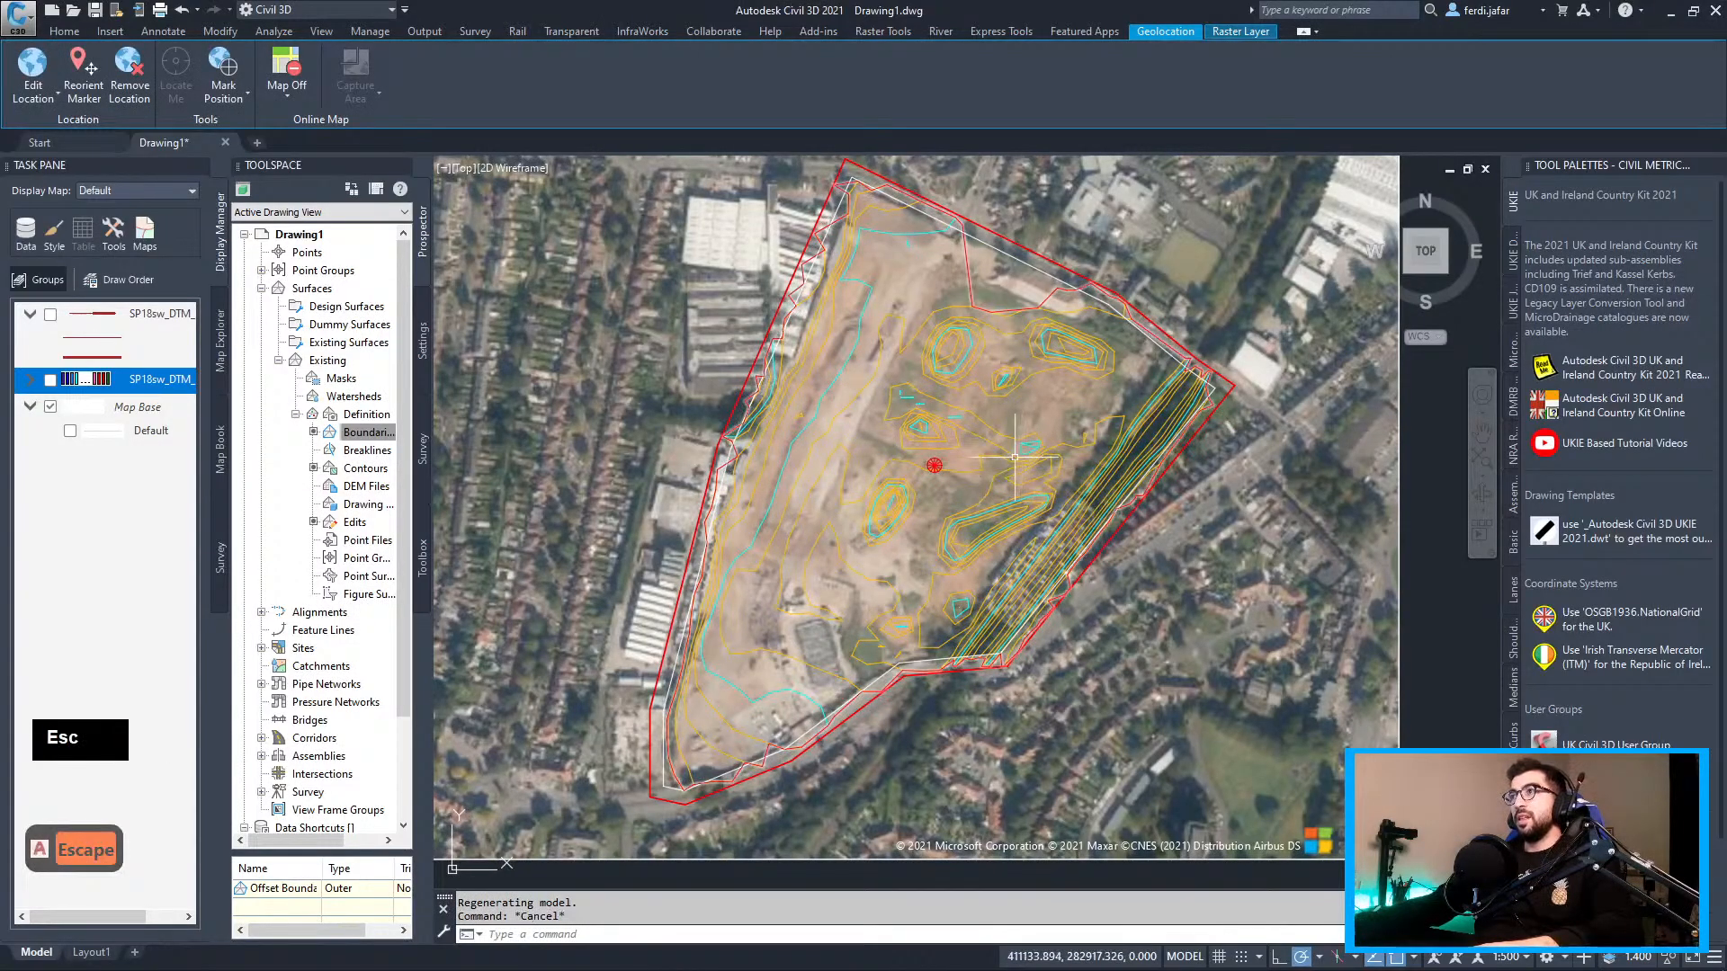
{"action": "left_click", "coordinate": [1021, 447]}
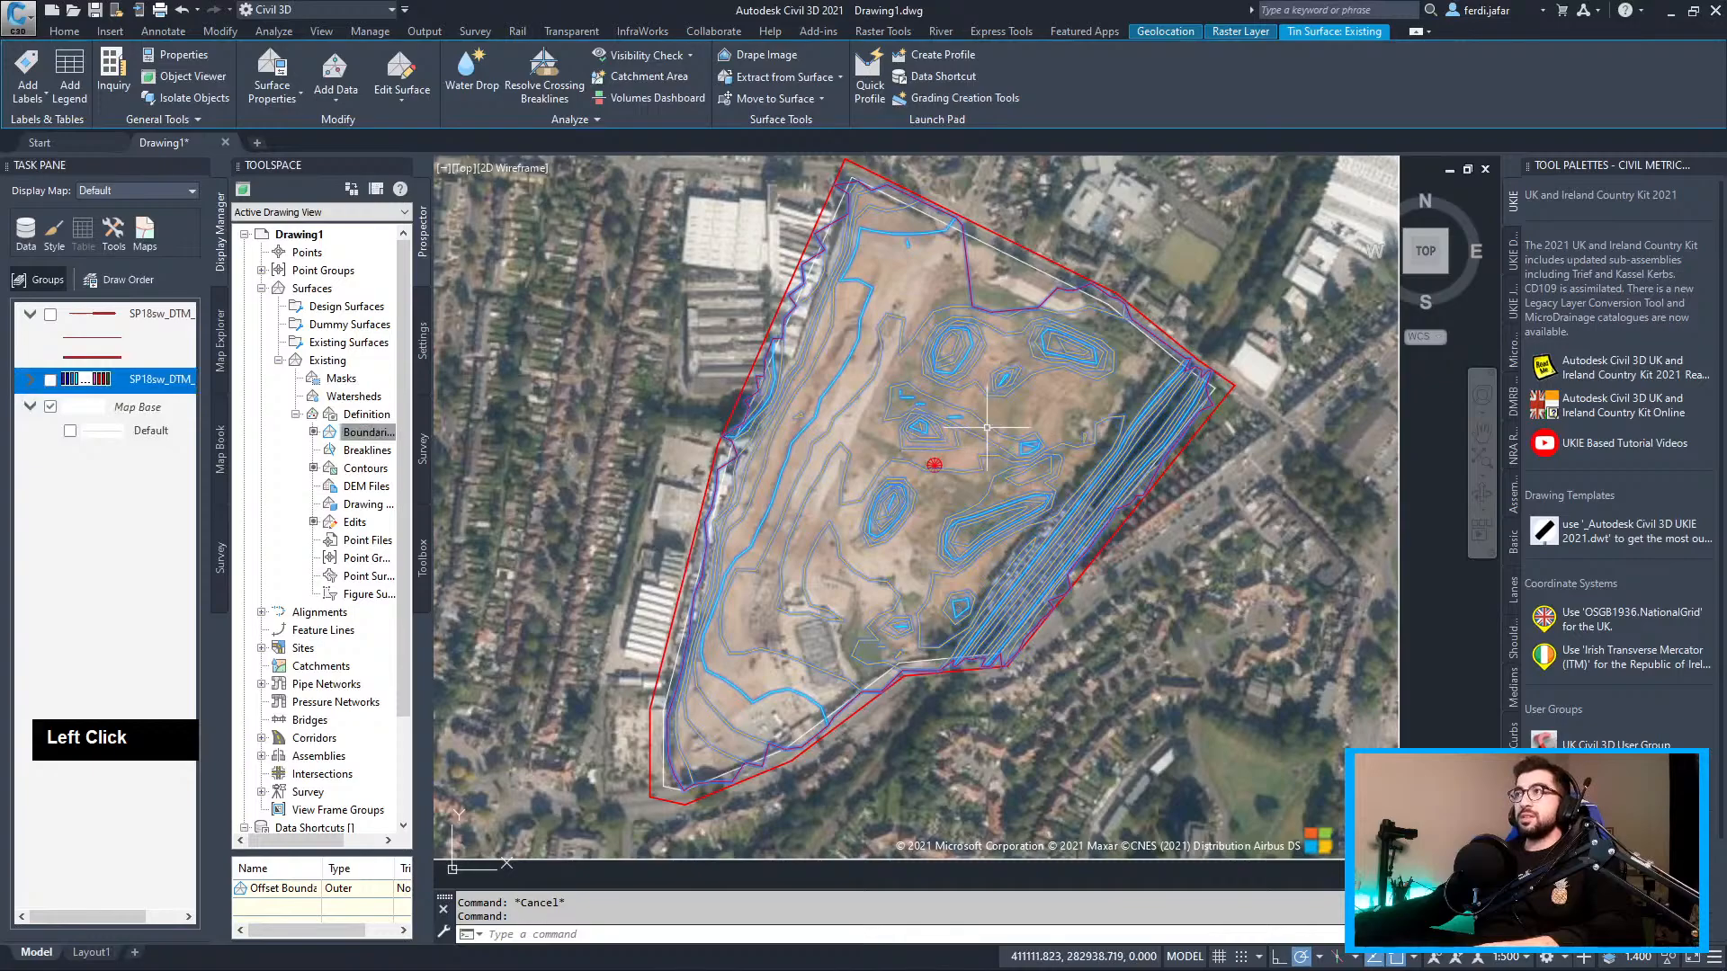
Open the selected Existing surface in Object Viewer and orbit its shaded 3D terrain
{"action": "right_click", "coordinate": [986, 429]}
{"action": "left_click", "coordinate": [1061, 677]}
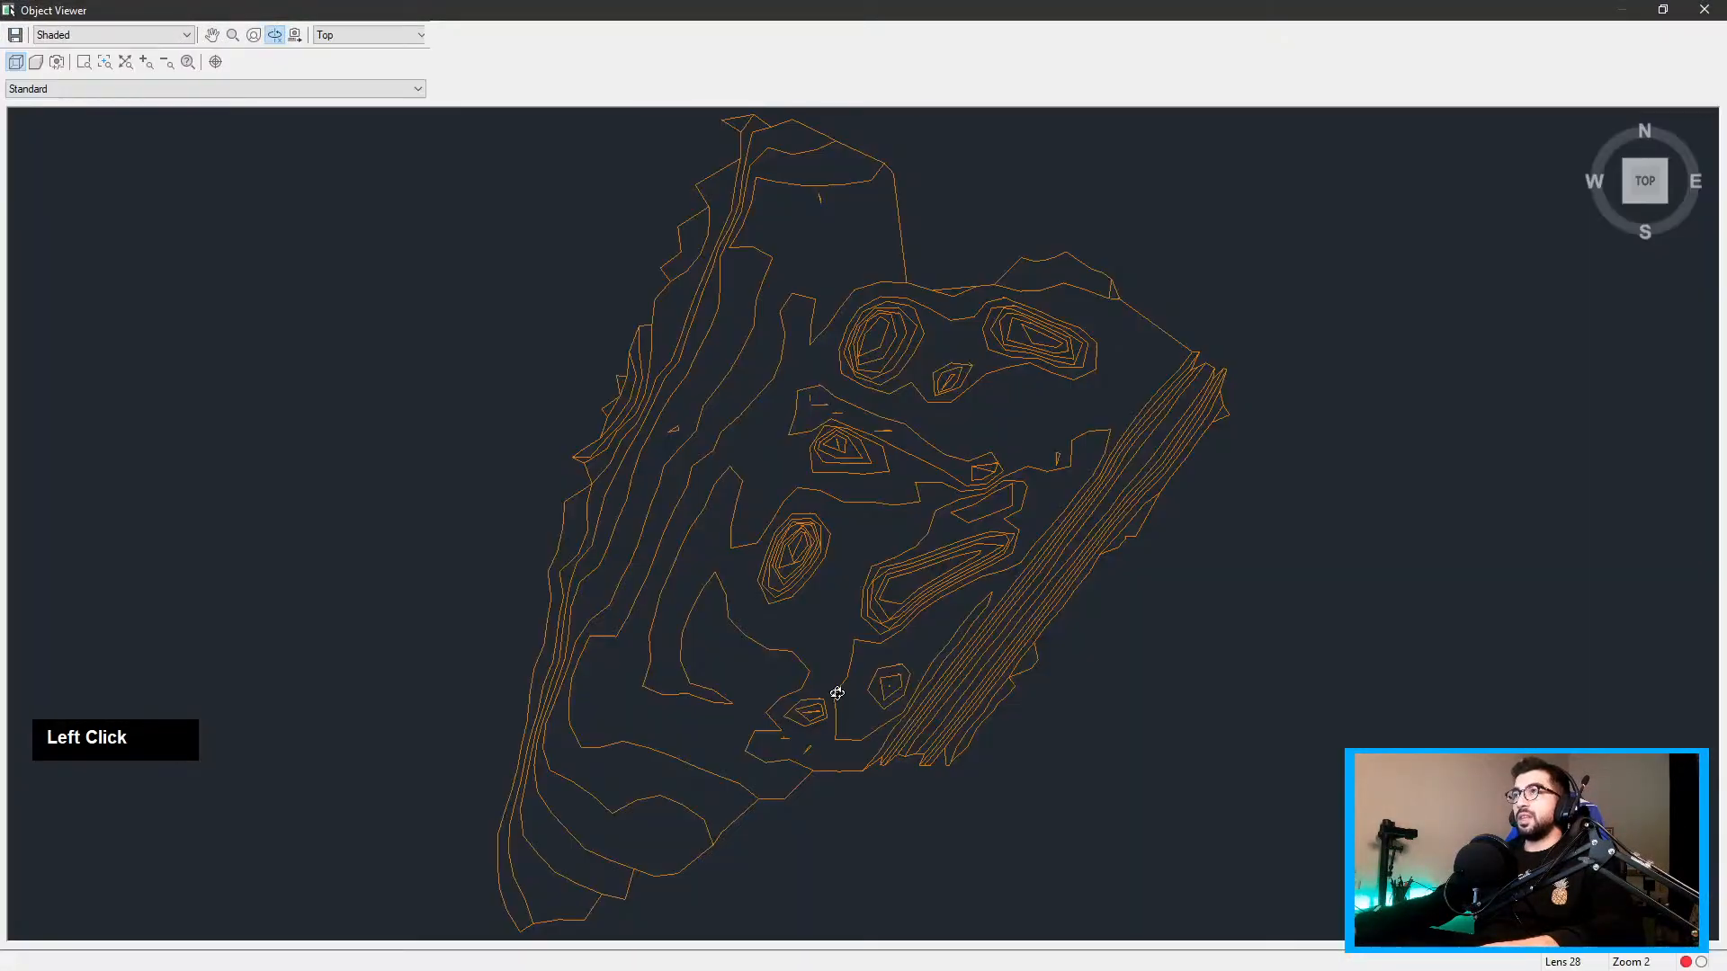
{"action": "mouse_move", "coordinate": [832, 693]}
{"action": "left_mouse_down"}
{"action": "mouse_move", "coordinate": [931, 386]}
{"action": "mouse_move", "coordinate": [878, 335]}
{"action": "mouse_move", "coordinate": [798, 616]}
{"action": "mouse_move", "coordinate": [1130, 663]}
{"action": "mouse_move", "coordinate": [1184, 530]}
{"action": "left_mouse_up"}
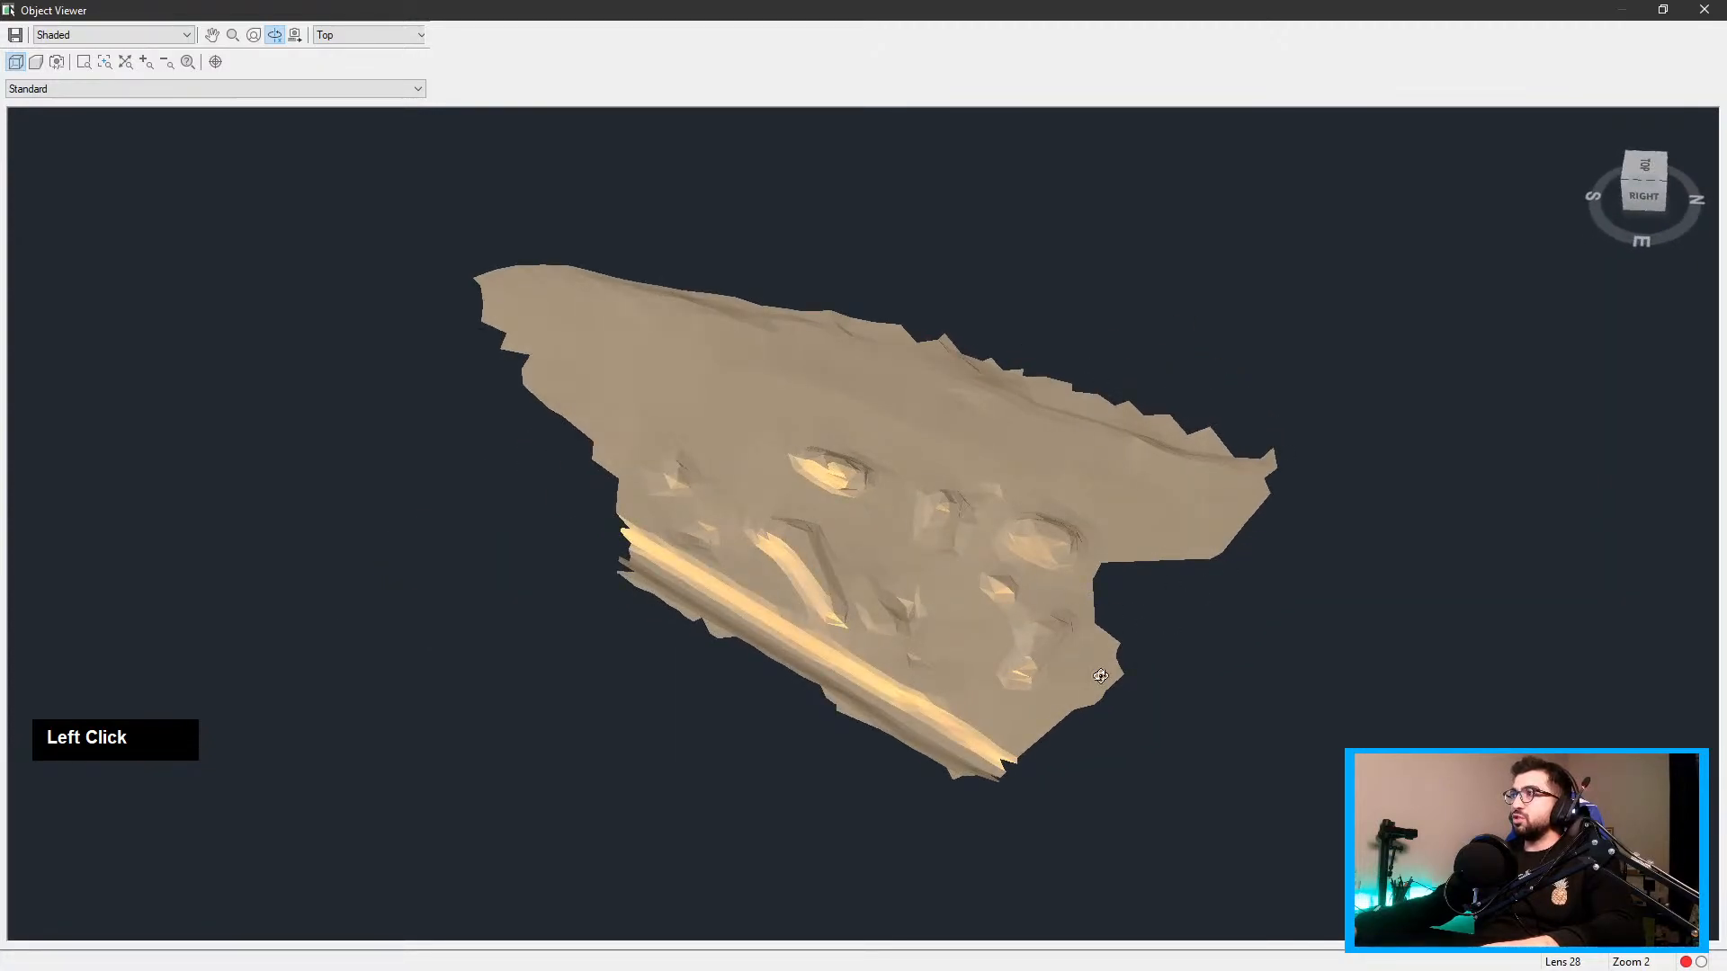
Turn on Triangles in the Existing surface style to show the TIN mesh over the aerial
{"action": "left_click", "coordinate": [1703, 9]}
{"action": "scroll", "coordinate": [1032, 312], "scroll_direction": "up", "scroll_amount": 3}
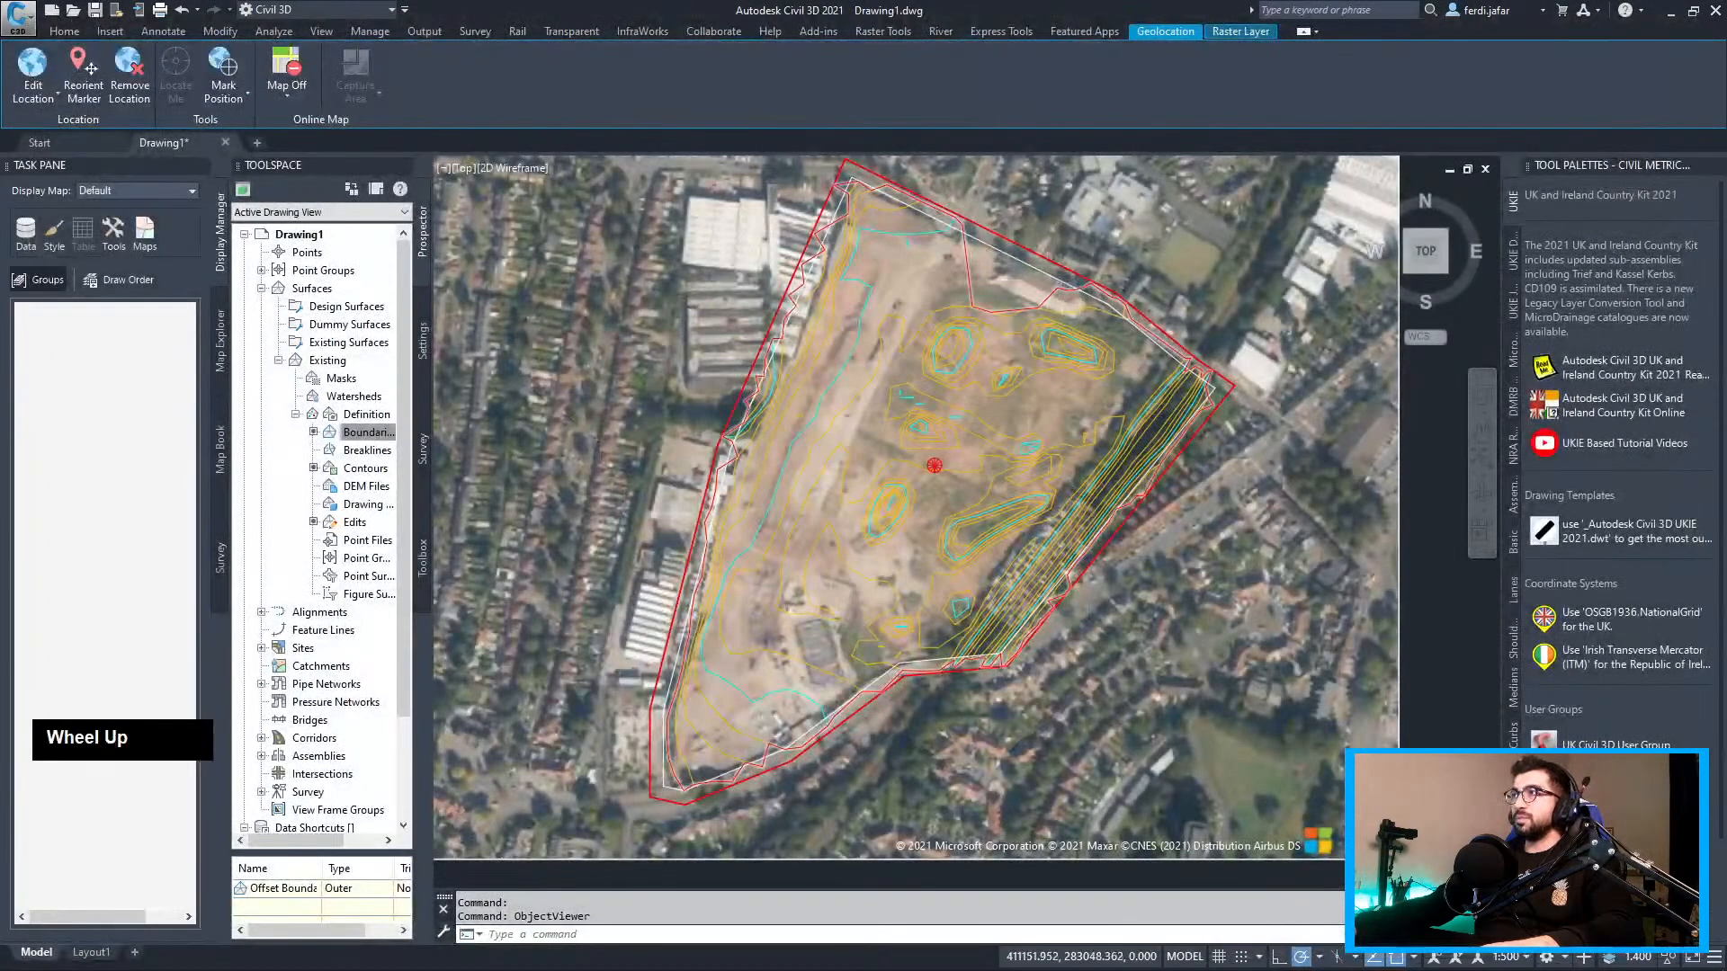
{"action": "left_click", "coordinate": [1062, 296]}
{"action": "middle_click_drag", "start_coordinate": [1061, 296], "coordinate": [968, 460]}
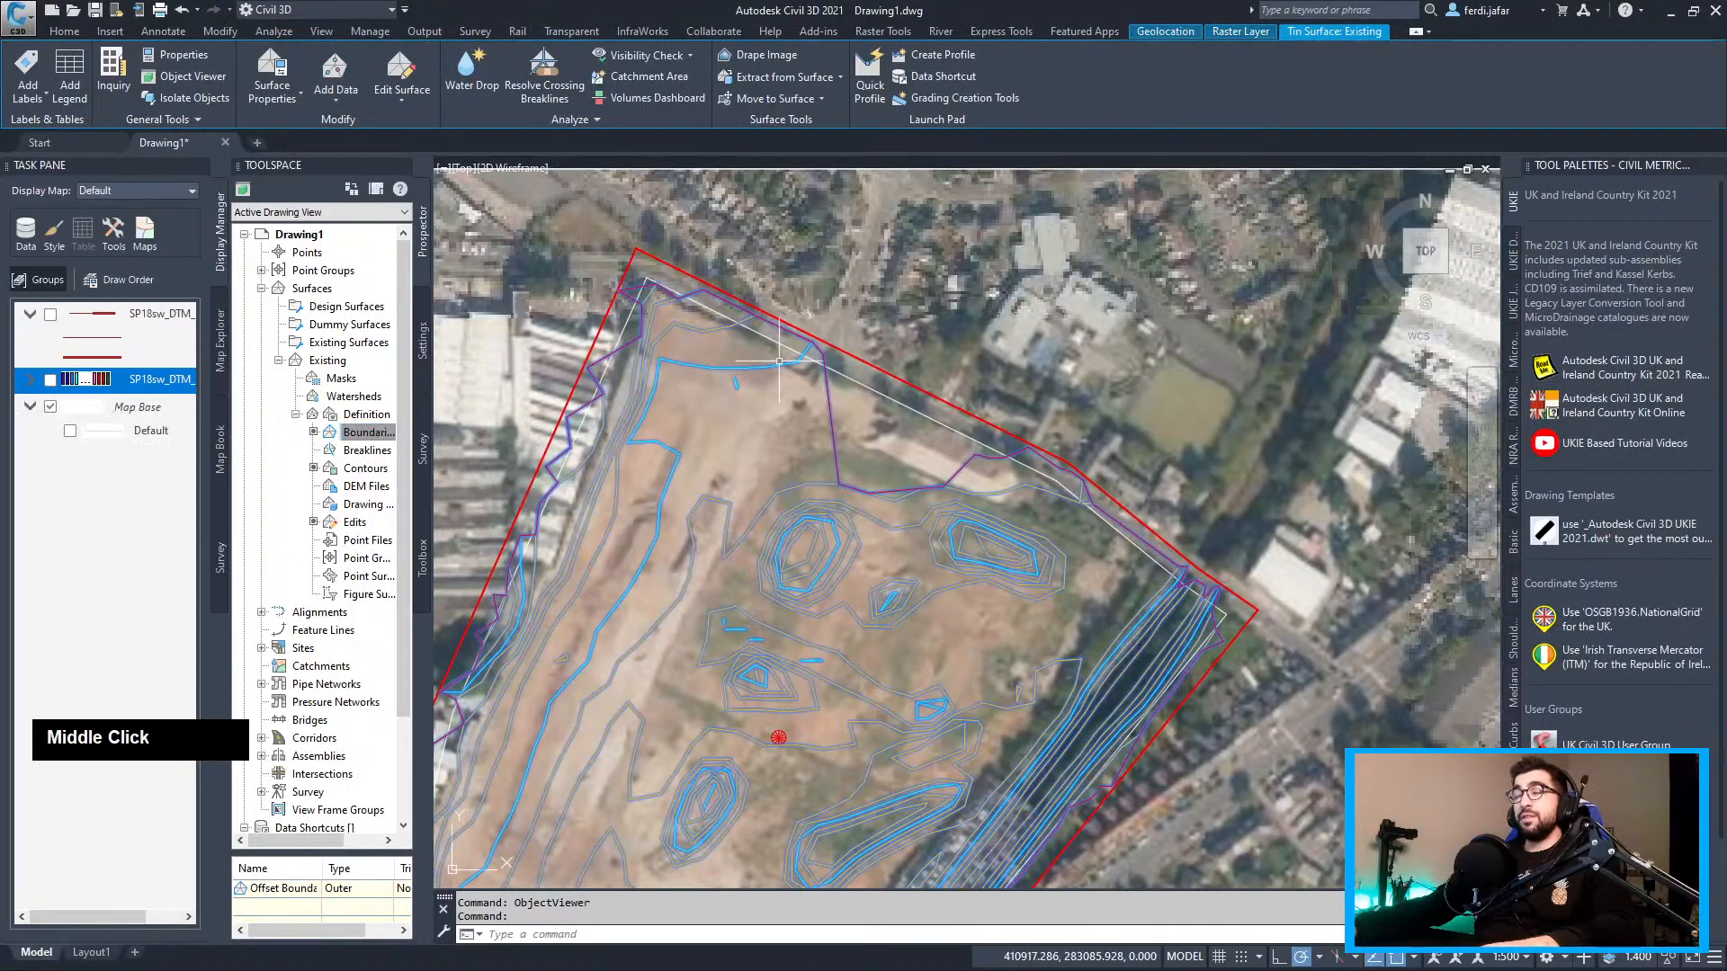
{"action": "right_click", "coordinate": [342, 359]}
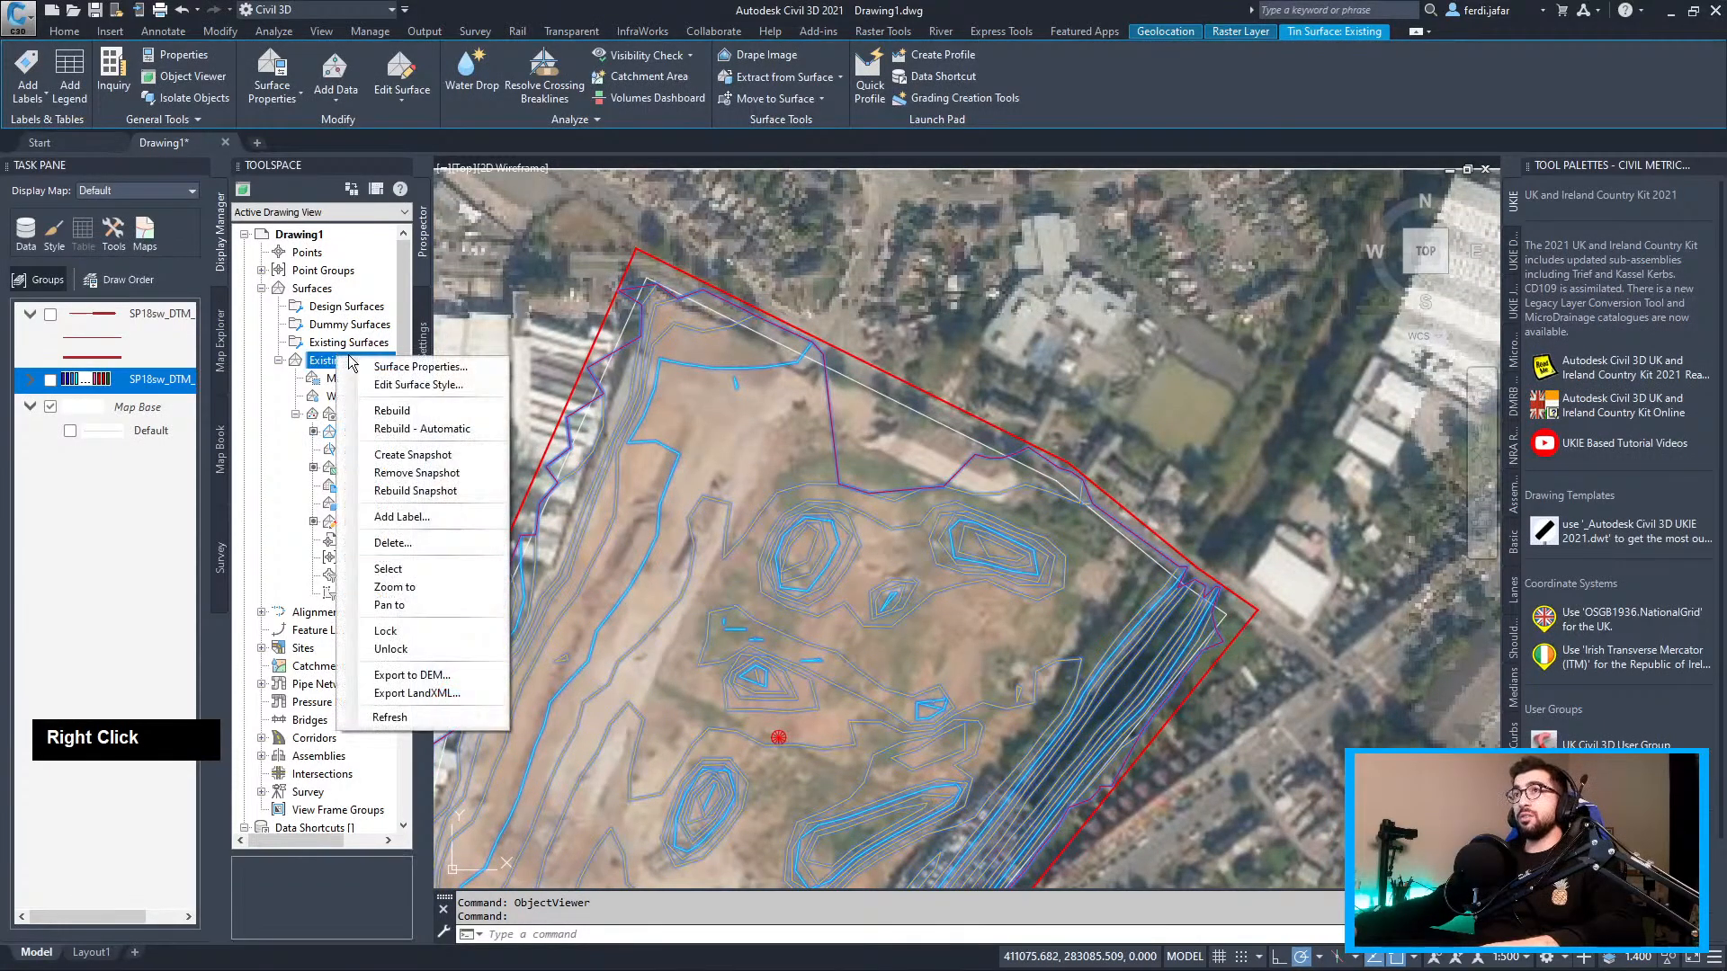
{"action": "left_click", "coordinate": [435, 386]}
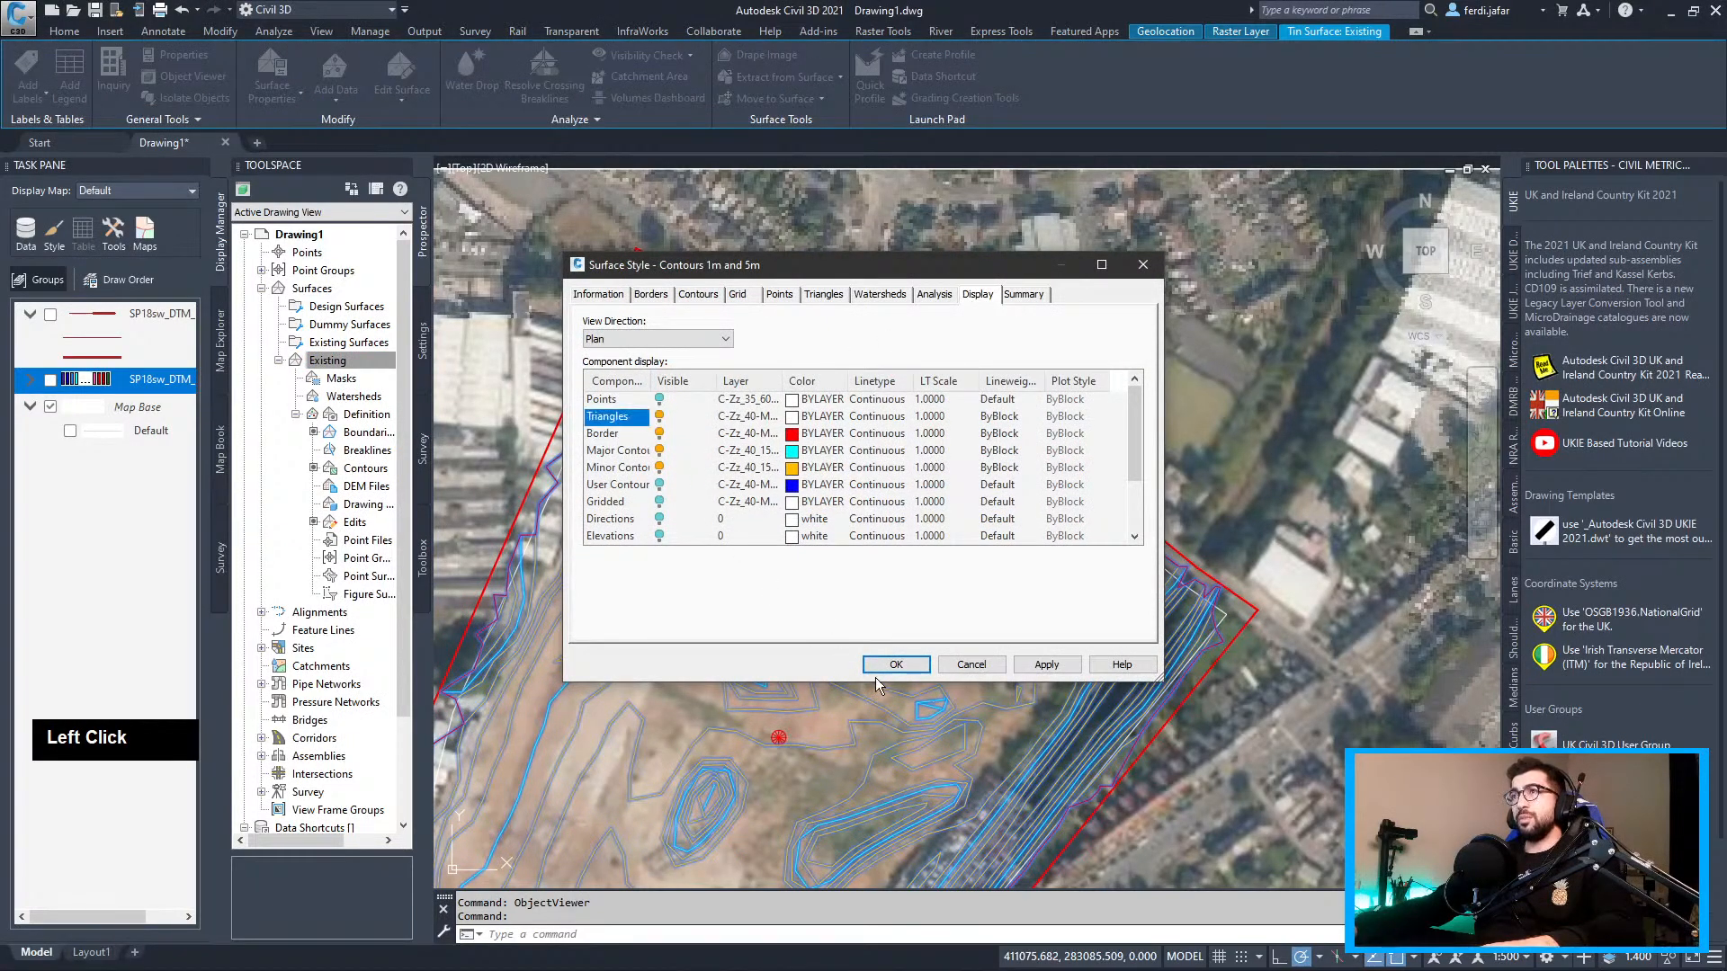
{"action": "left_click", "coordinate": [883, 666]}
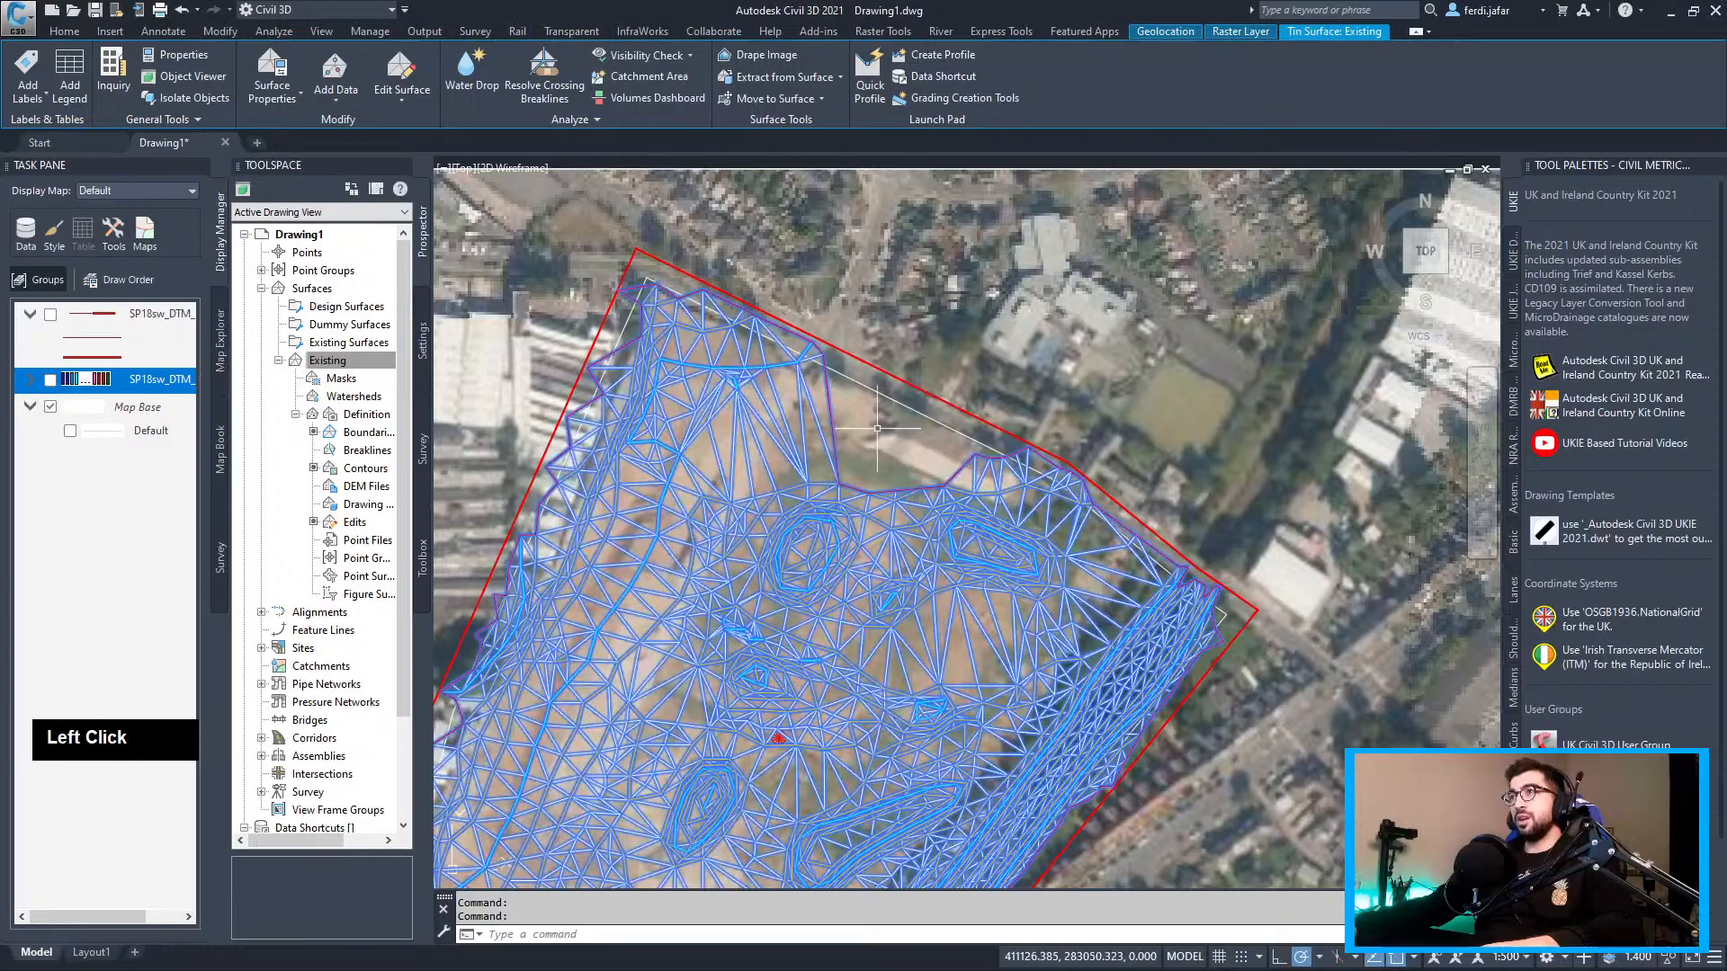
Delete the Offset Boundary from the Existing surface's Boundaries definition
{"action": "scroll", "coordinate": [899, 421], "scroll_direction": "up", "scroll_amount": 2}
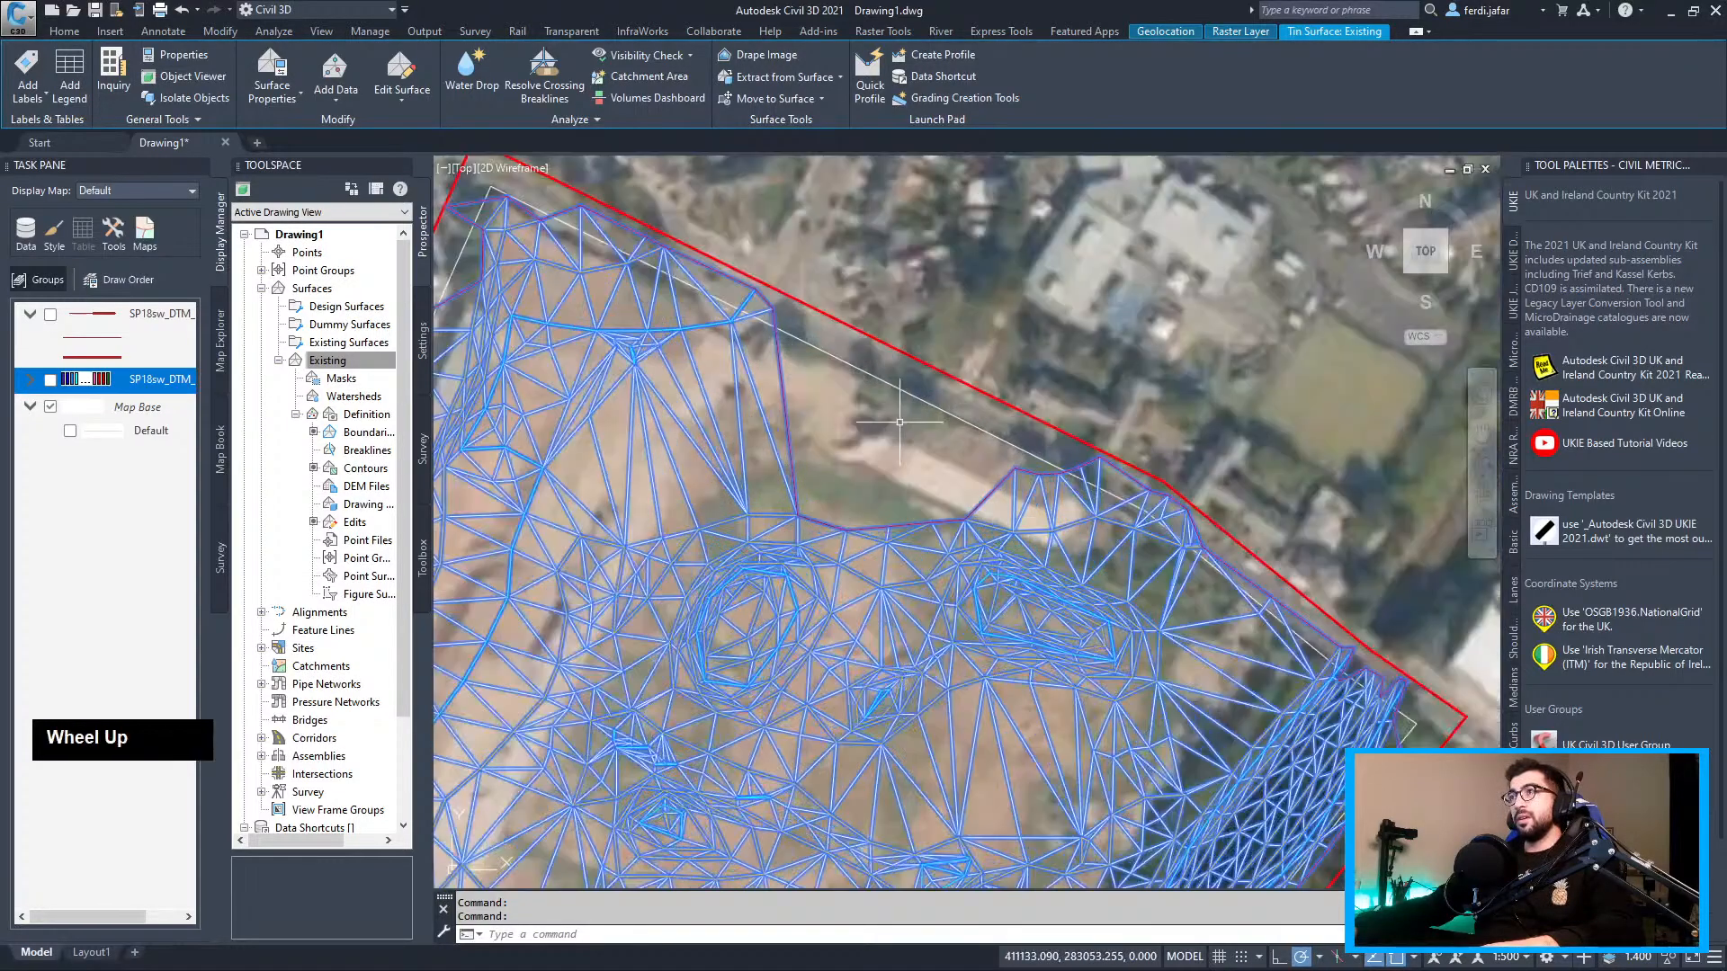
{"action": "key", "text": "Escape"}
{"action": "left_click", "coordinate": [357, 435]}
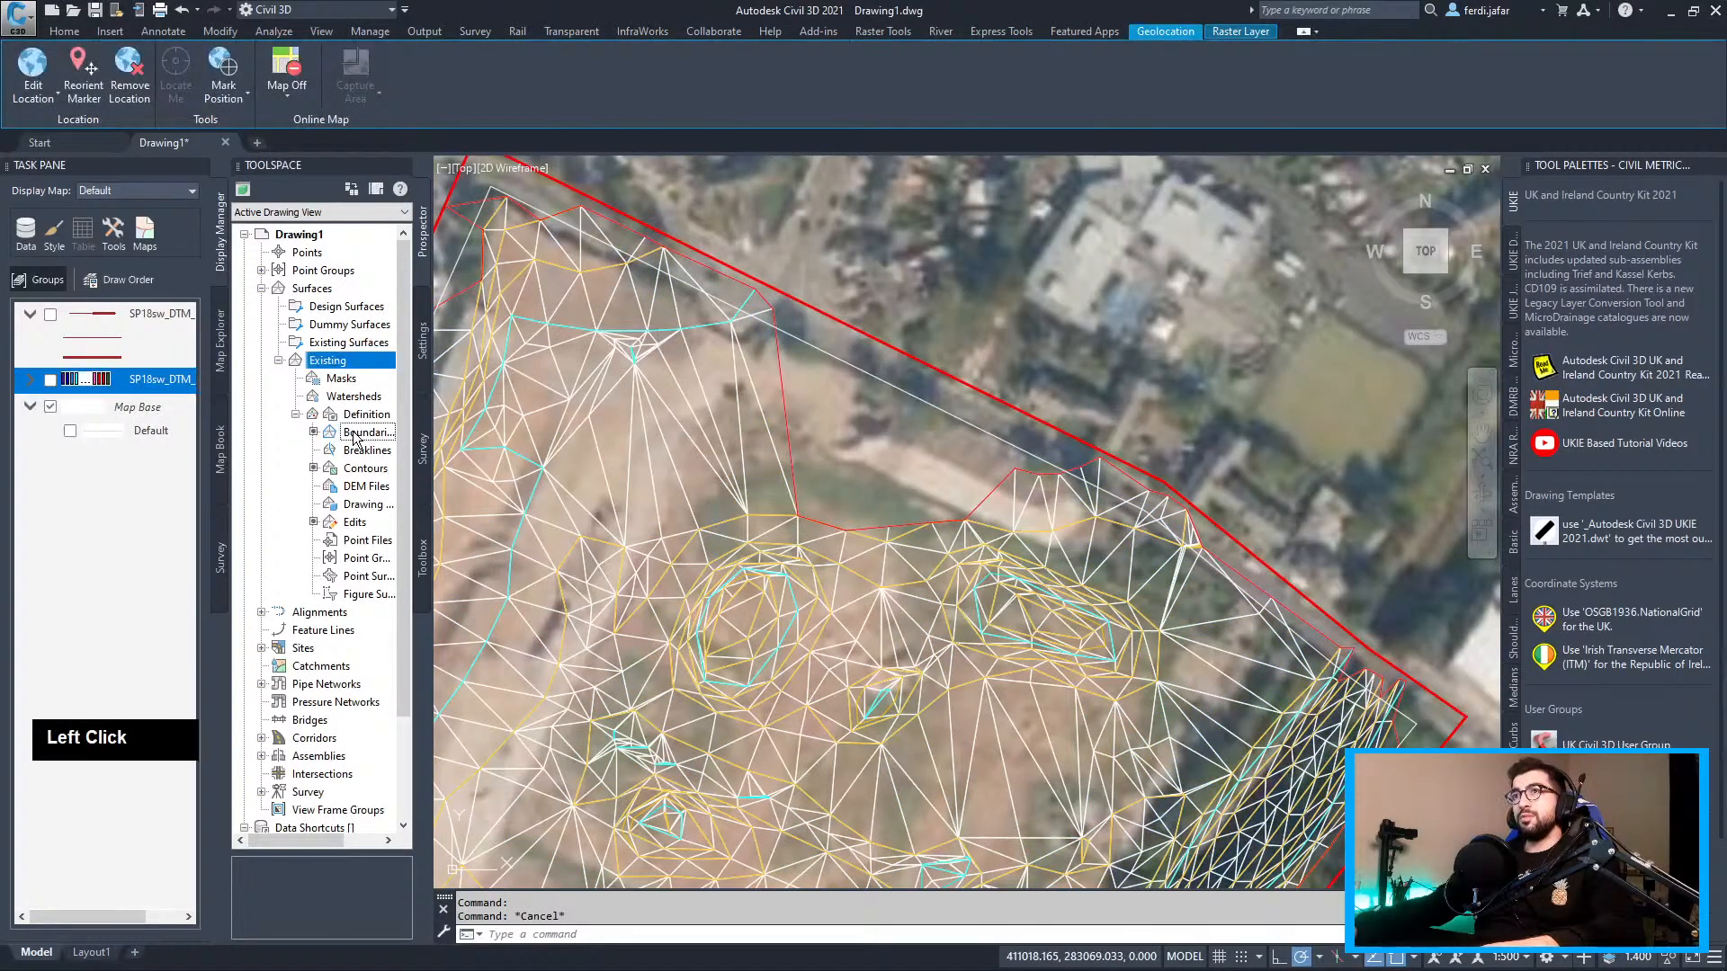
{"action": "right_click", "coordinate": [357, 438]}
{"action": "left_click", "coordinate": [290, 889]}
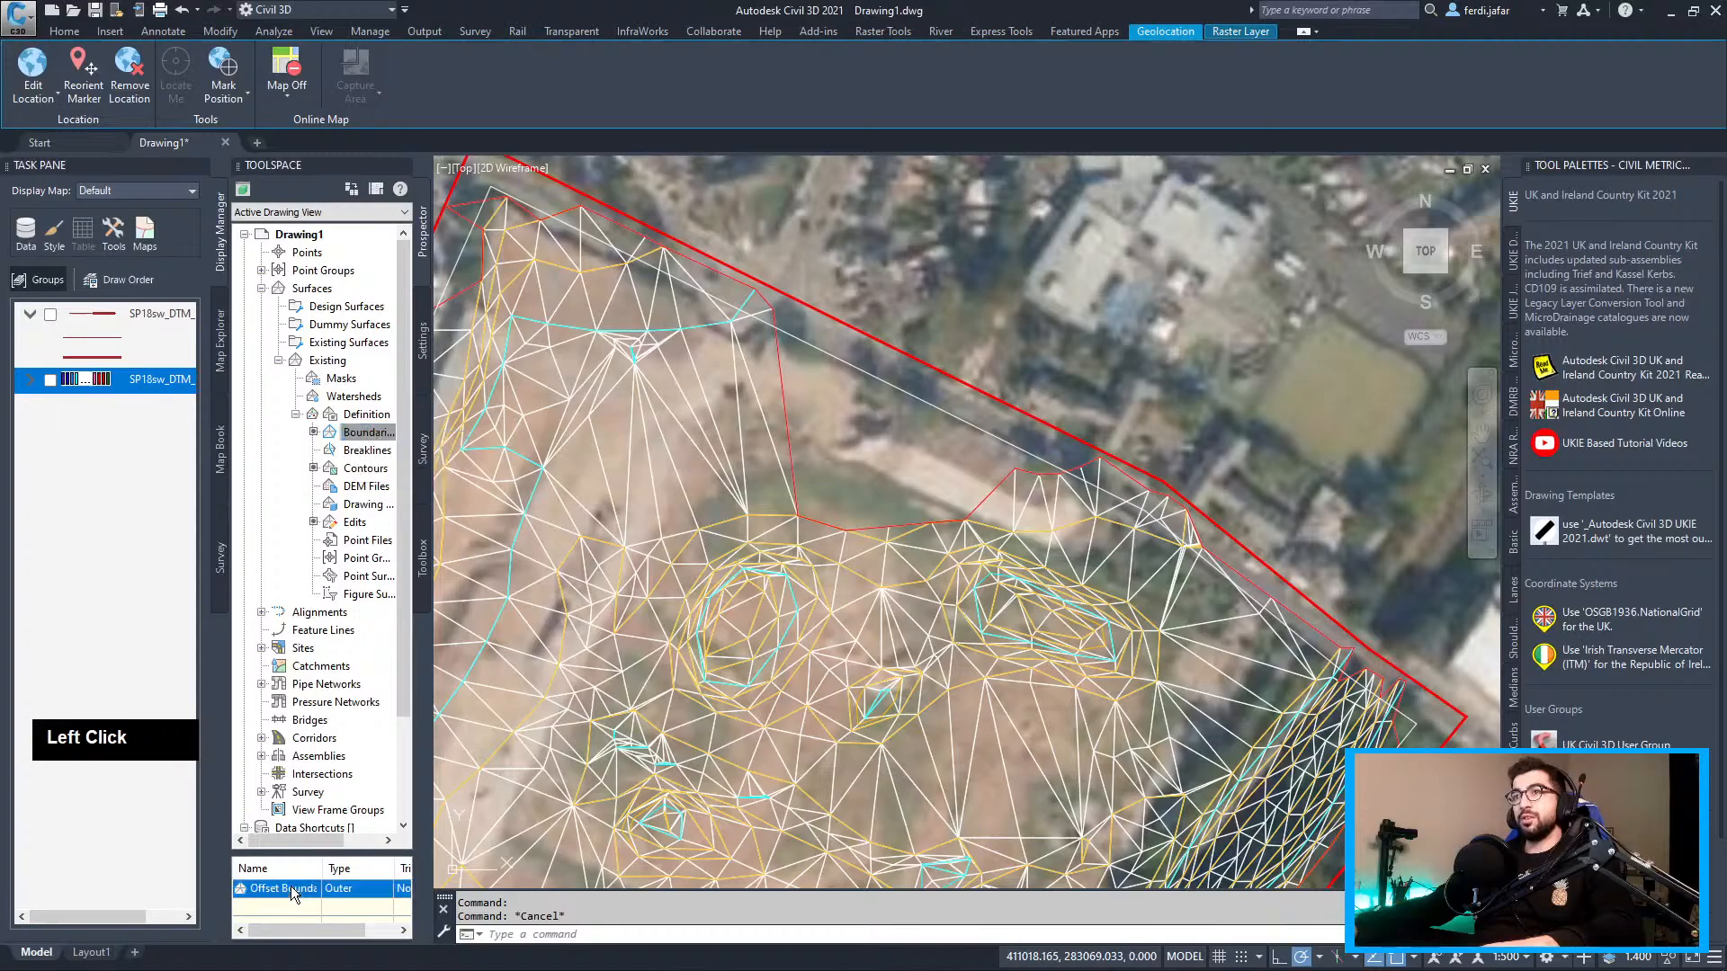
{"action": "right_click", "coordinate": [293, 887]}
{"action": "left_click", "coordinate": [346, 741]}
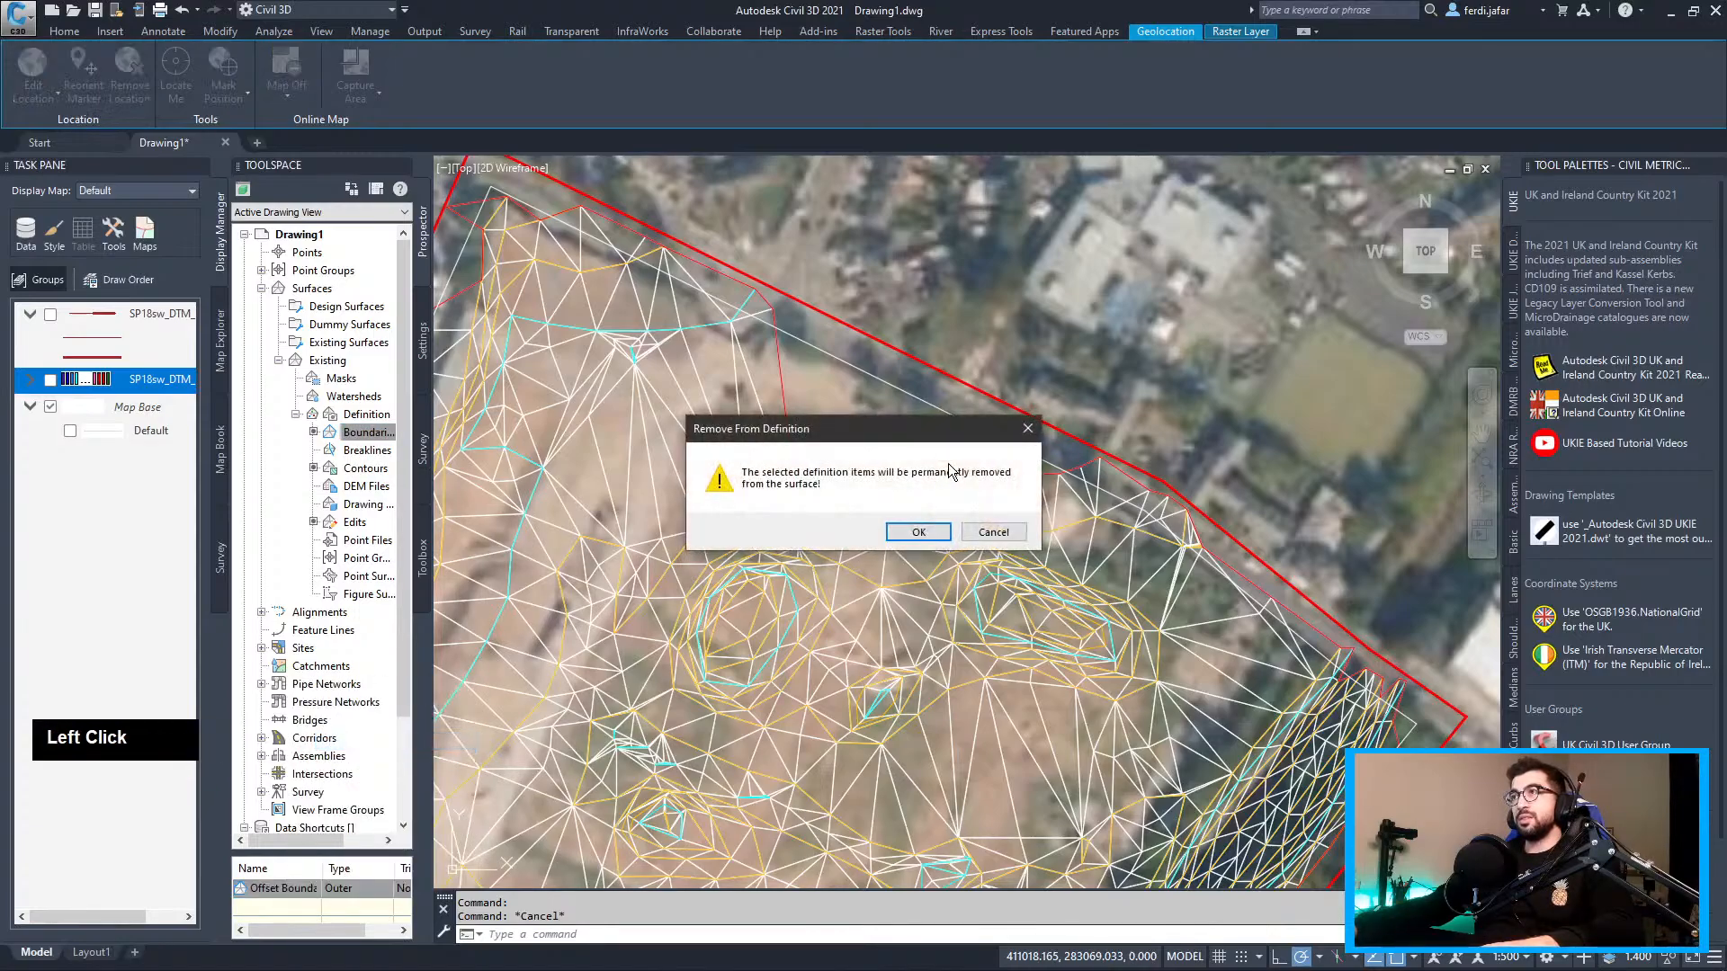
{"action": "left_click", "coordinate": [919, 531]}
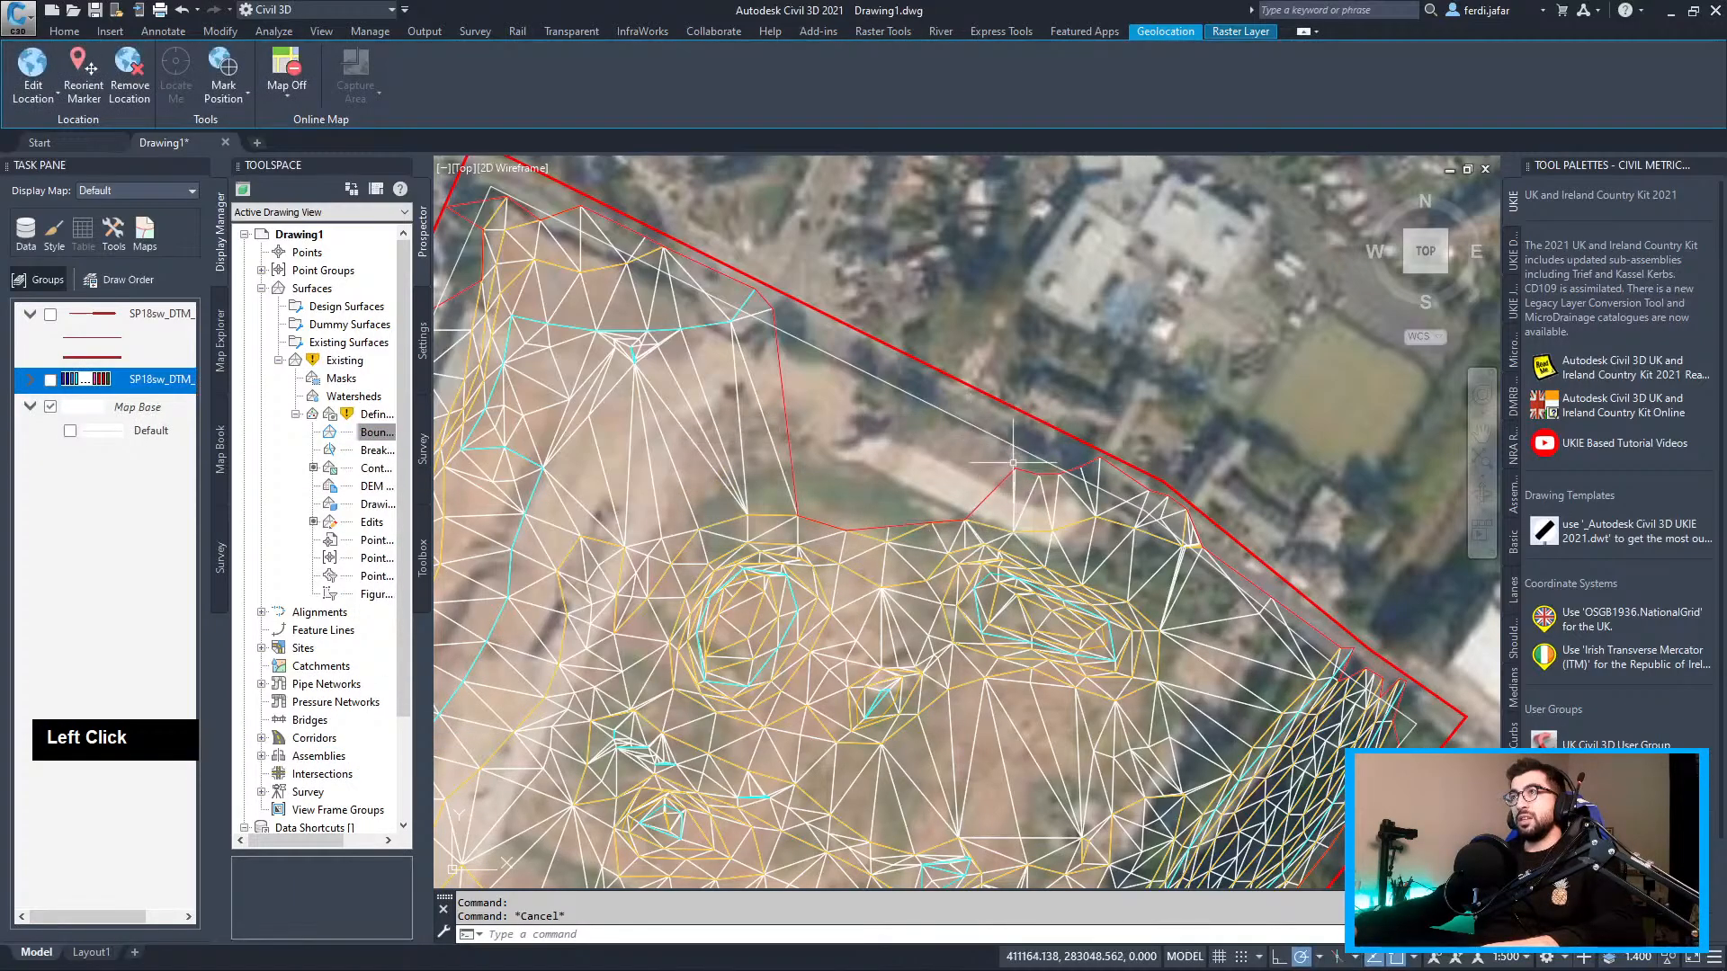
{"action": "right_click", "coordinate": [351, 365]}
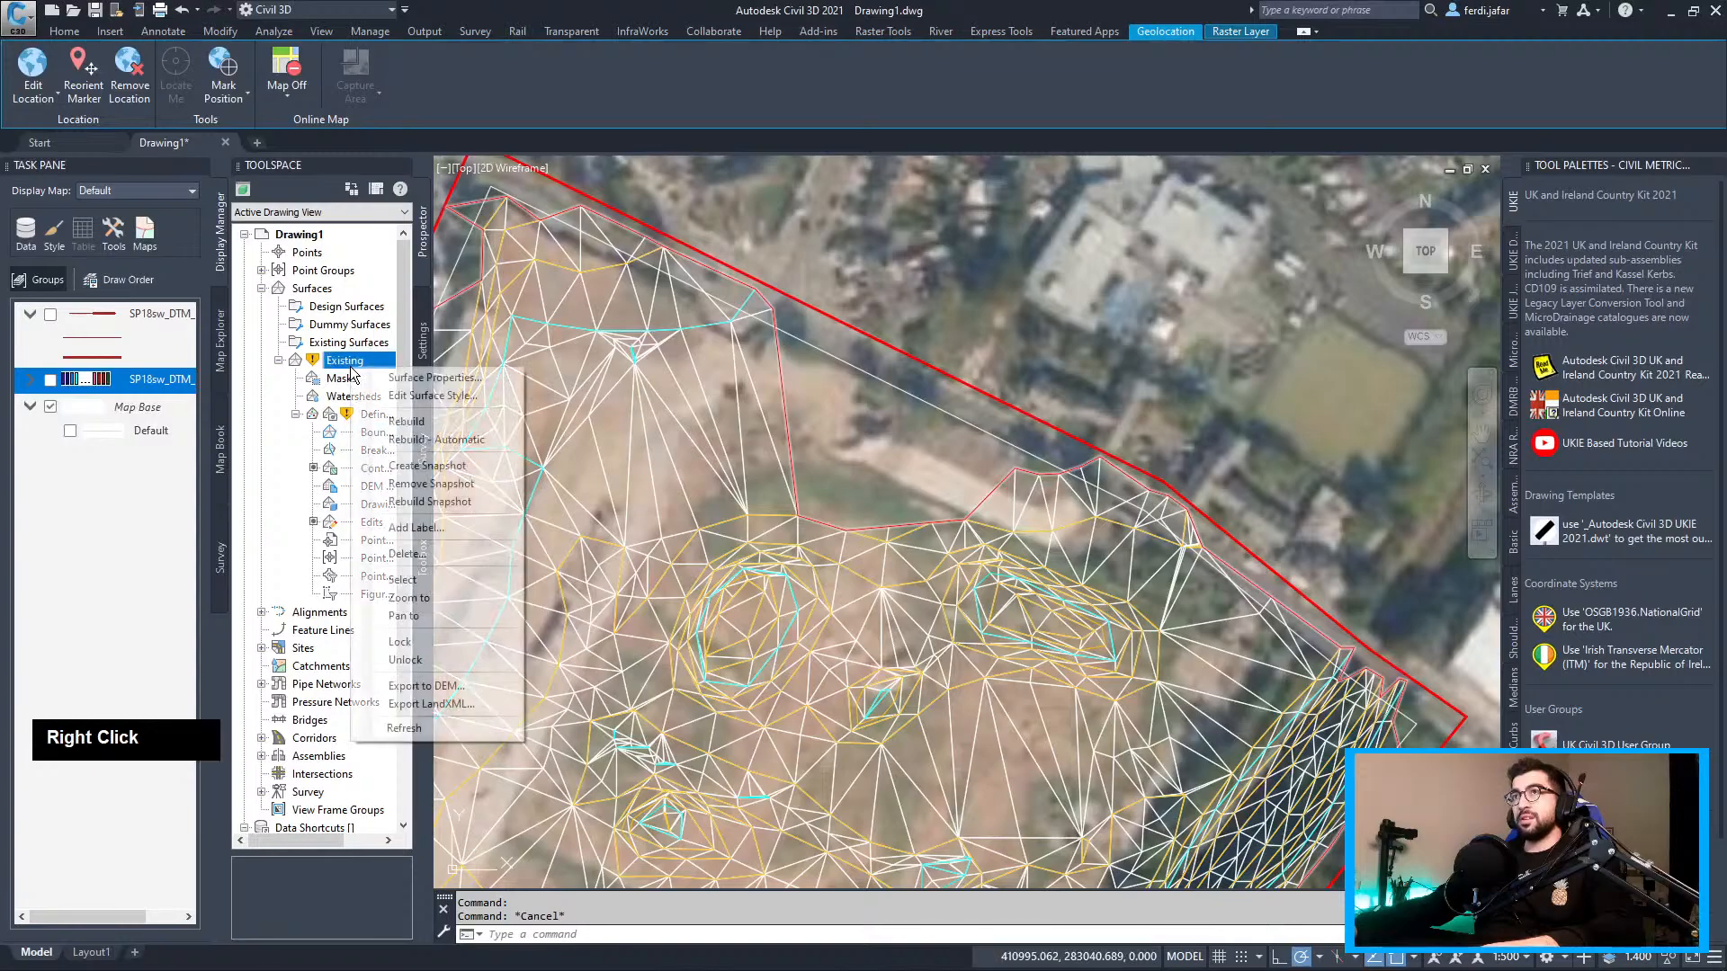
Set Existing to rebuild automatically and add a vertex to the red boundary, stretching it upward
{"action": "left_click", "coordinate": [430, 441]}
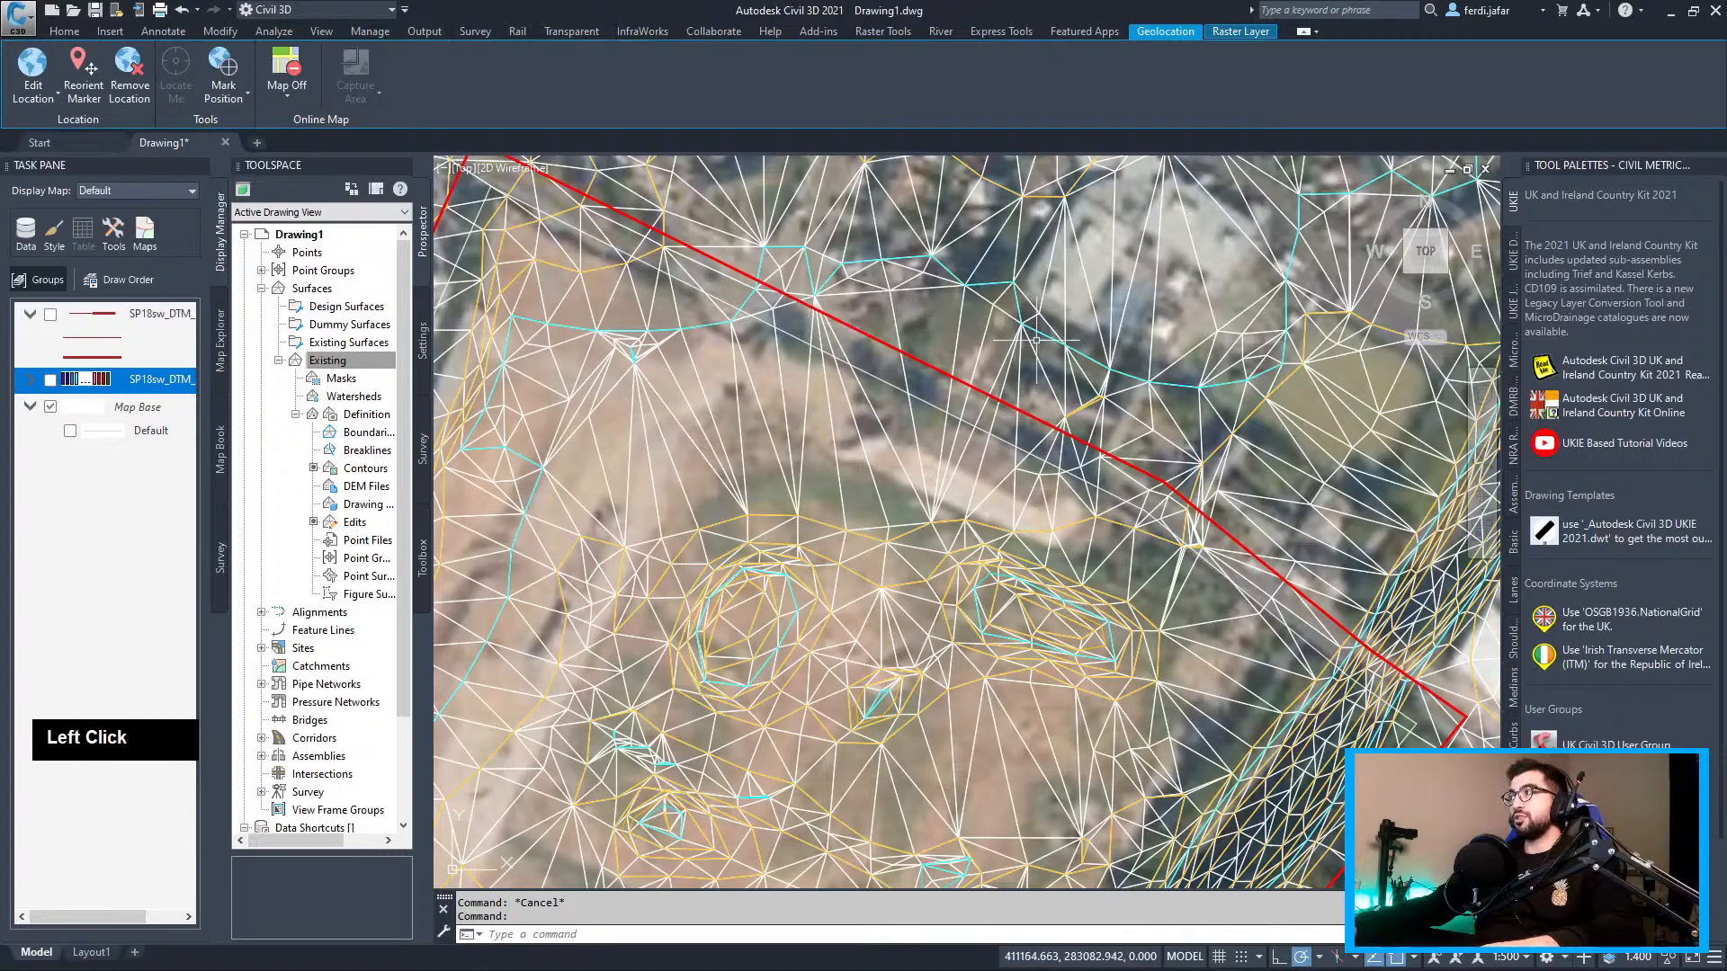
{"action": "middle_click_drag", "start_coordinate": [1007, 354], "coordinate": [954, 428]}
{"action": "scroll", "coordinate": [953, 427], "scroll_direction": "up", "scroll_amount": 2}
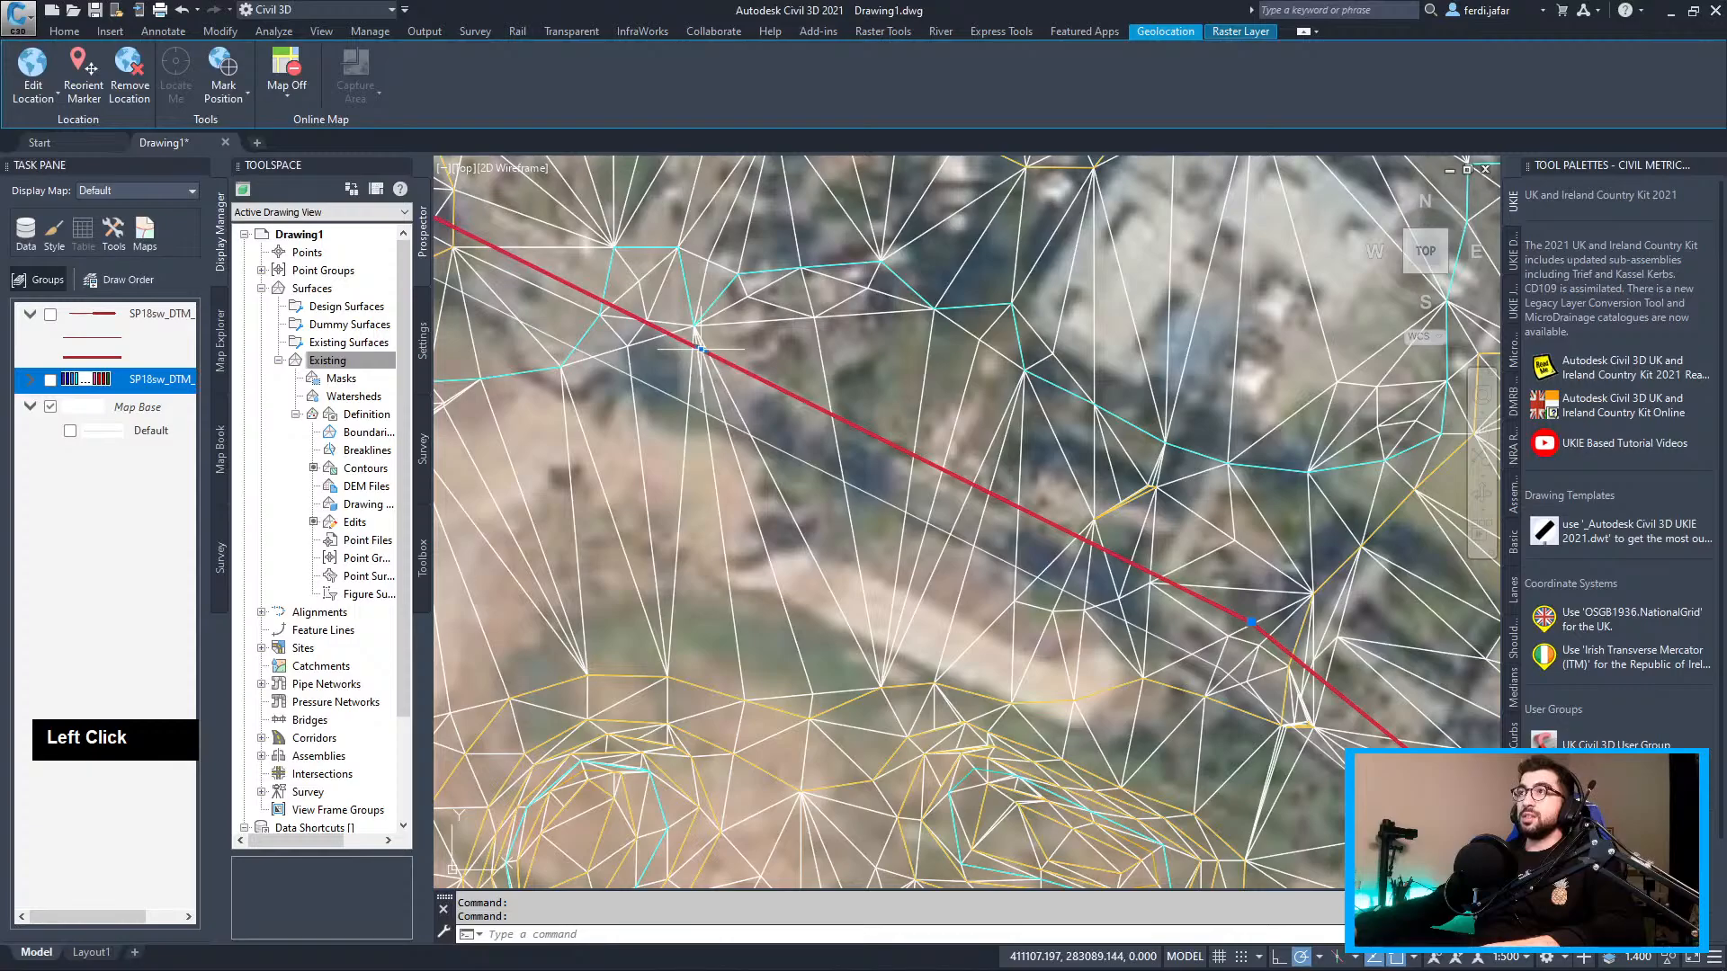
{"action": "mouse_move", "coordinate": [701, 349]}
{"action": "left_click", "coordinate": [758, 392]}
{"action": "scroll", "coordinate": [697, 303], "scroll_direction": "up", "scroll_amount": 2}
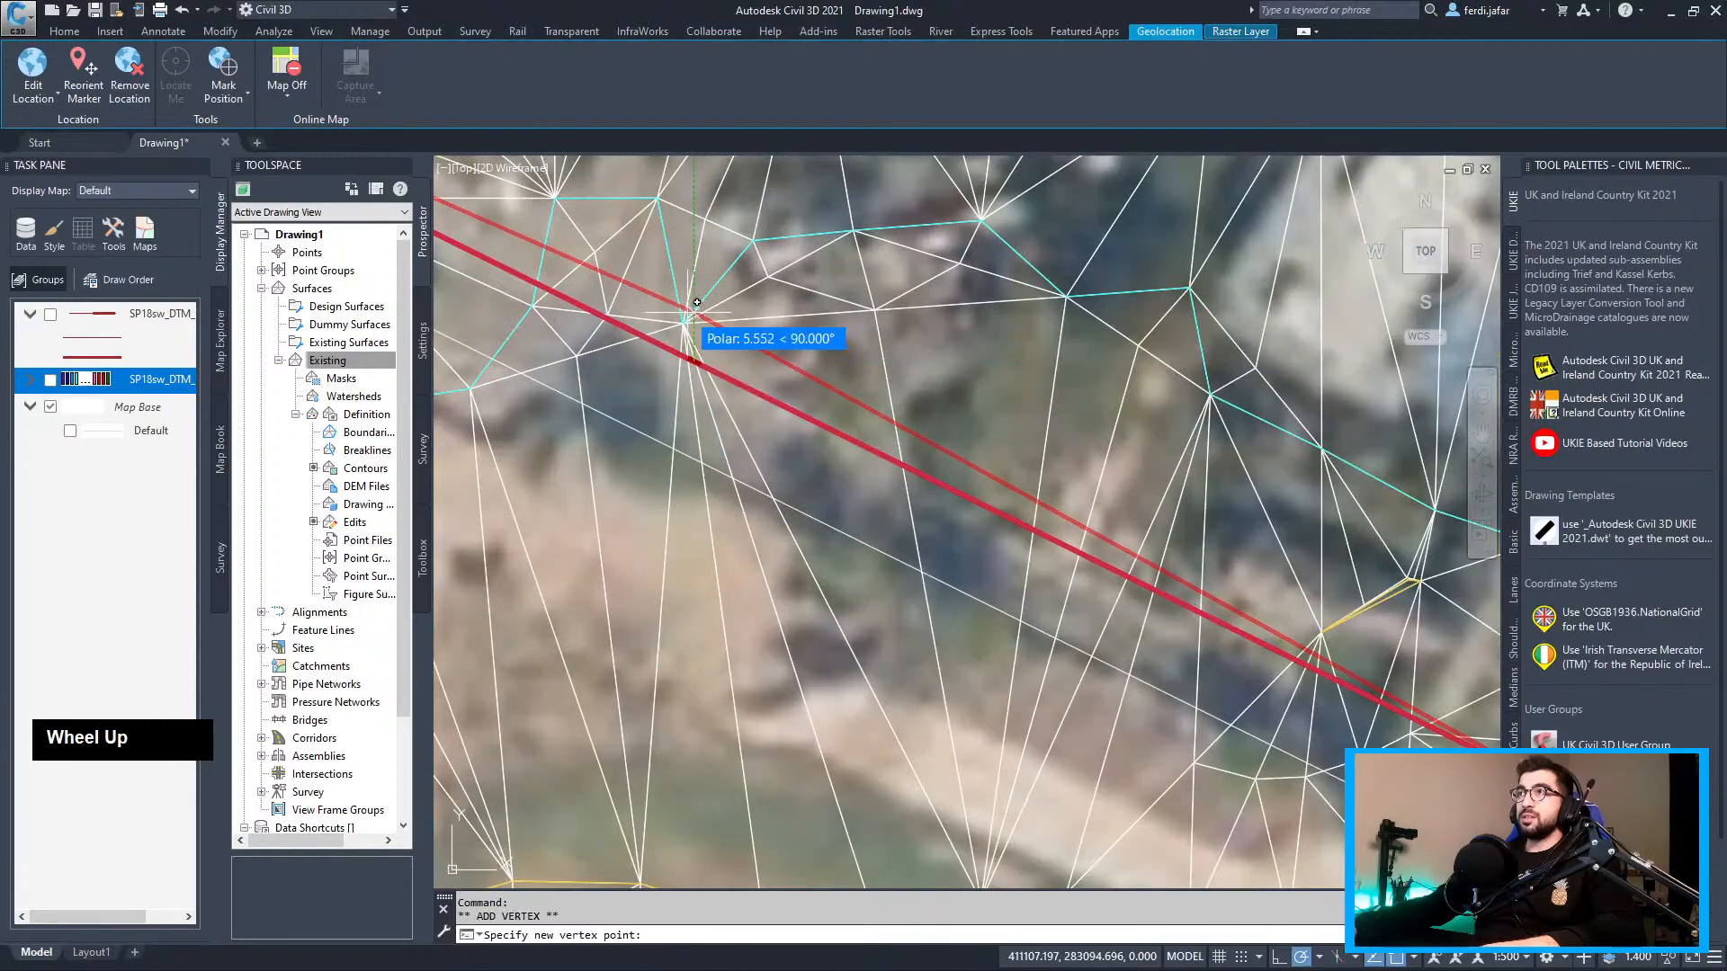
{"action": "left_click", "coordinate": [684, 316]}
{"action": "scroll", "coordinate": [683, 323], "scroll_direction": "up", "scroll_amount": 3}
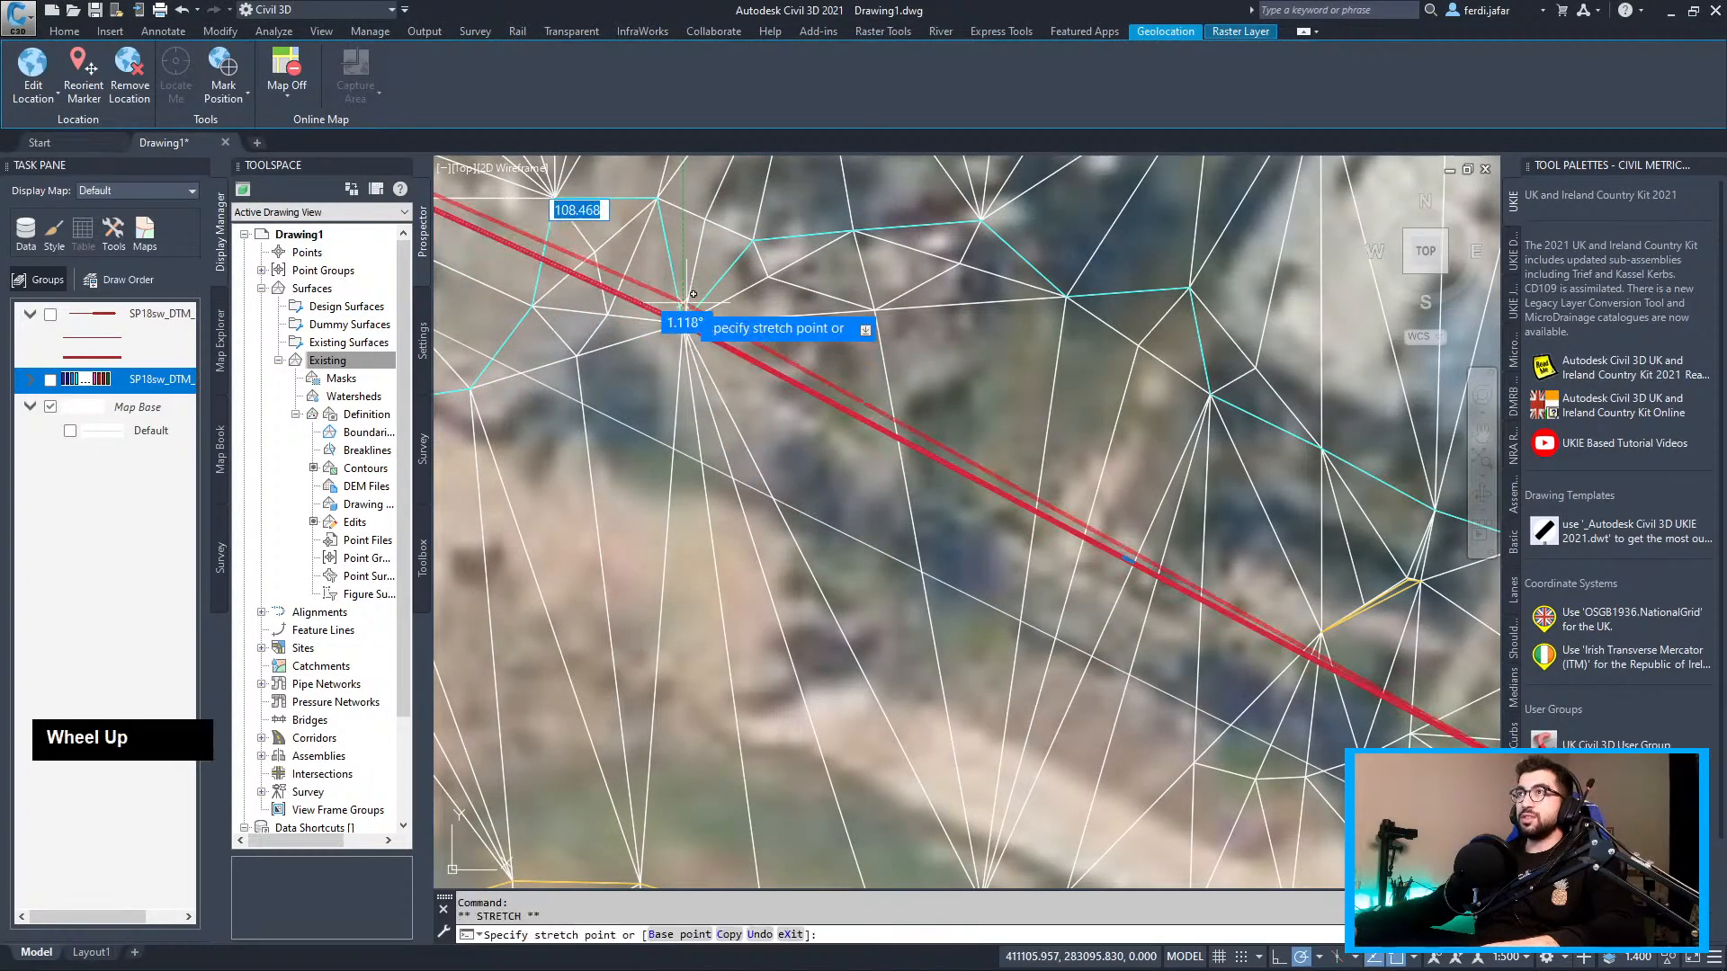
{"action": "left_click", "coordinate": [675, 356]}
{"action": "left_click", "coordinate": [674, 358]}
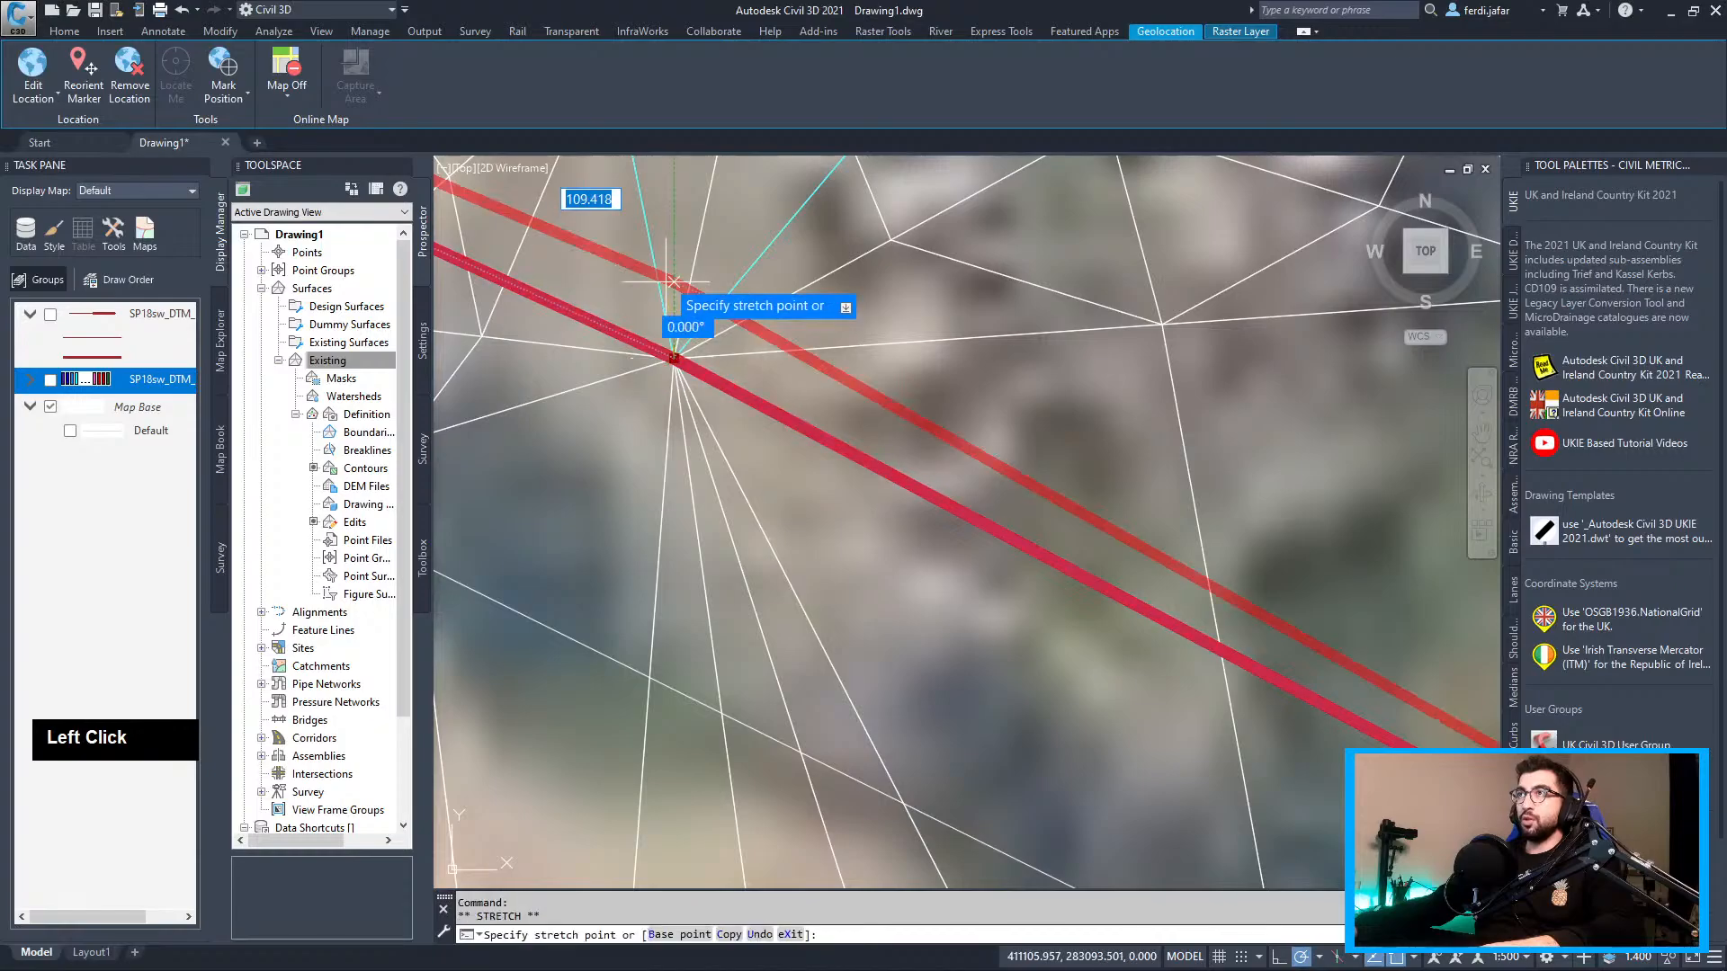
{"action": "left_click", "coordinate": [673, 270]}
Add two more vertices further along the red boundary polyline to bend its path
{"action": "scroll", "coordinate": [848, 394], "scroll_direction": "down", "scroll_amount": 2}
{"action": "scroll", "coordinate": [1042, 486], "scroll_direction": "down", "scroll_amount": 7}
{"action": "middle_click_drag", "start_coordinate": [1042, 486], "coordinate": [798, 437]}
{"action": "scroll", "coordinate": [798, 437], "scroll_direction": "up", "scroll_amount": 3}
{"action": "mouse_move", "coordinate": [897, 494]}
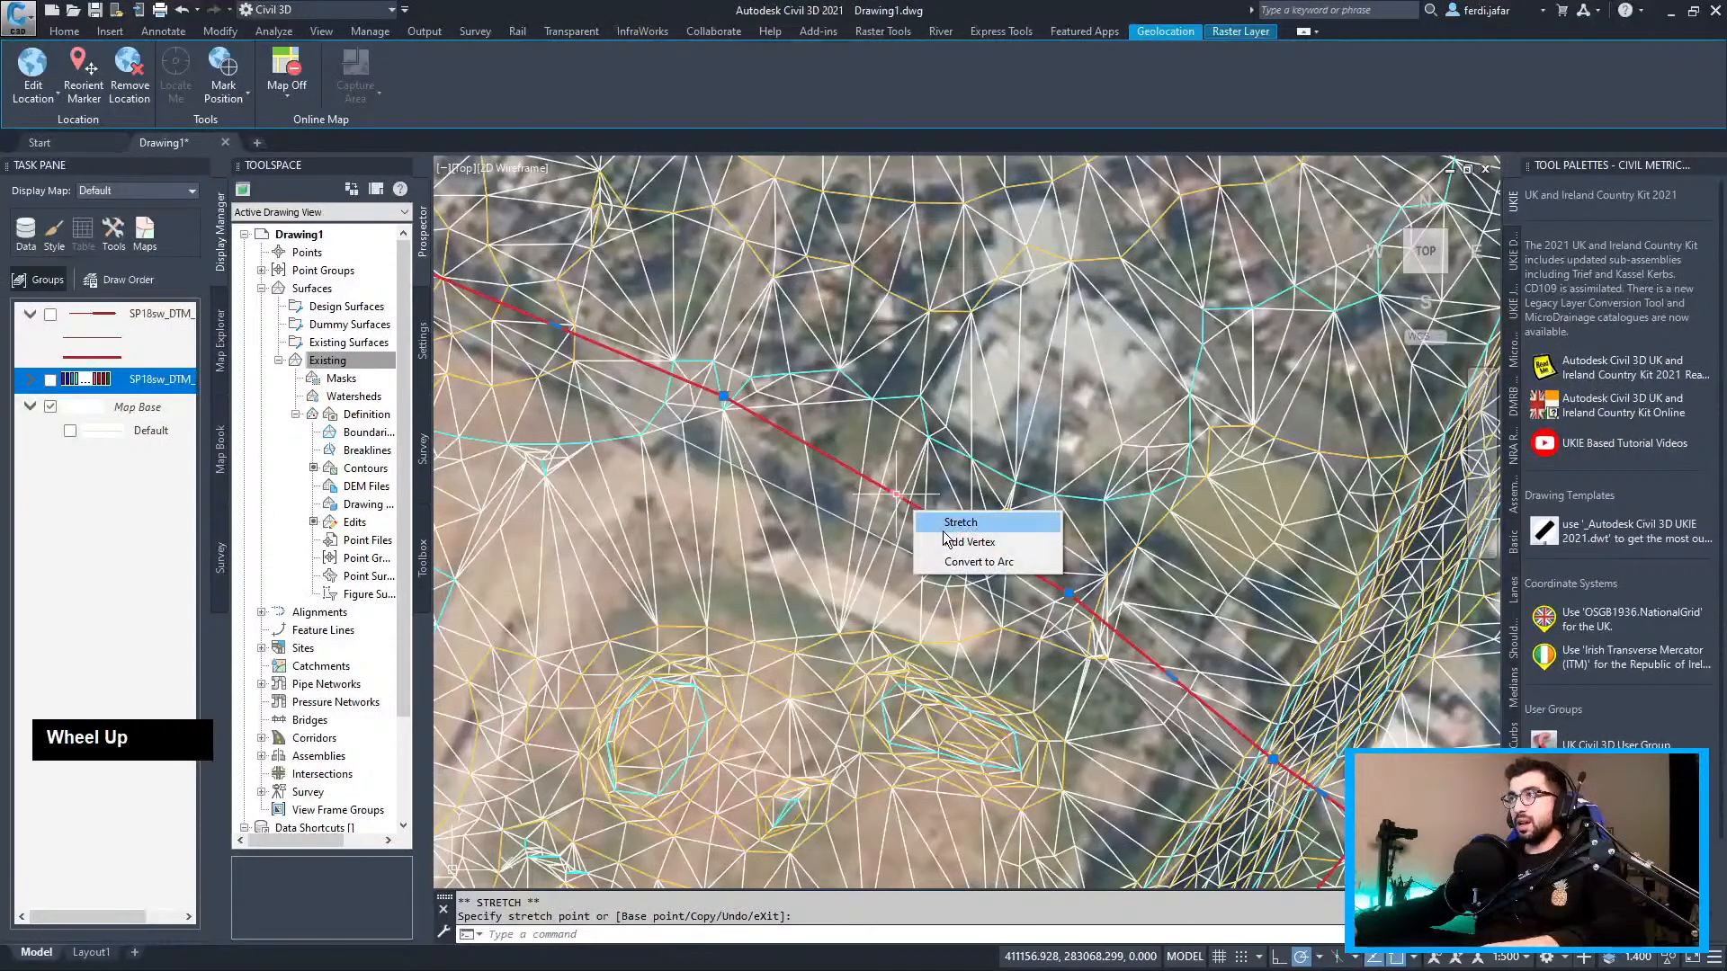
{"action": "left_click", "coordinate": [968, 542]}
{"action": "left_click", "coordinate": [897, 378]}
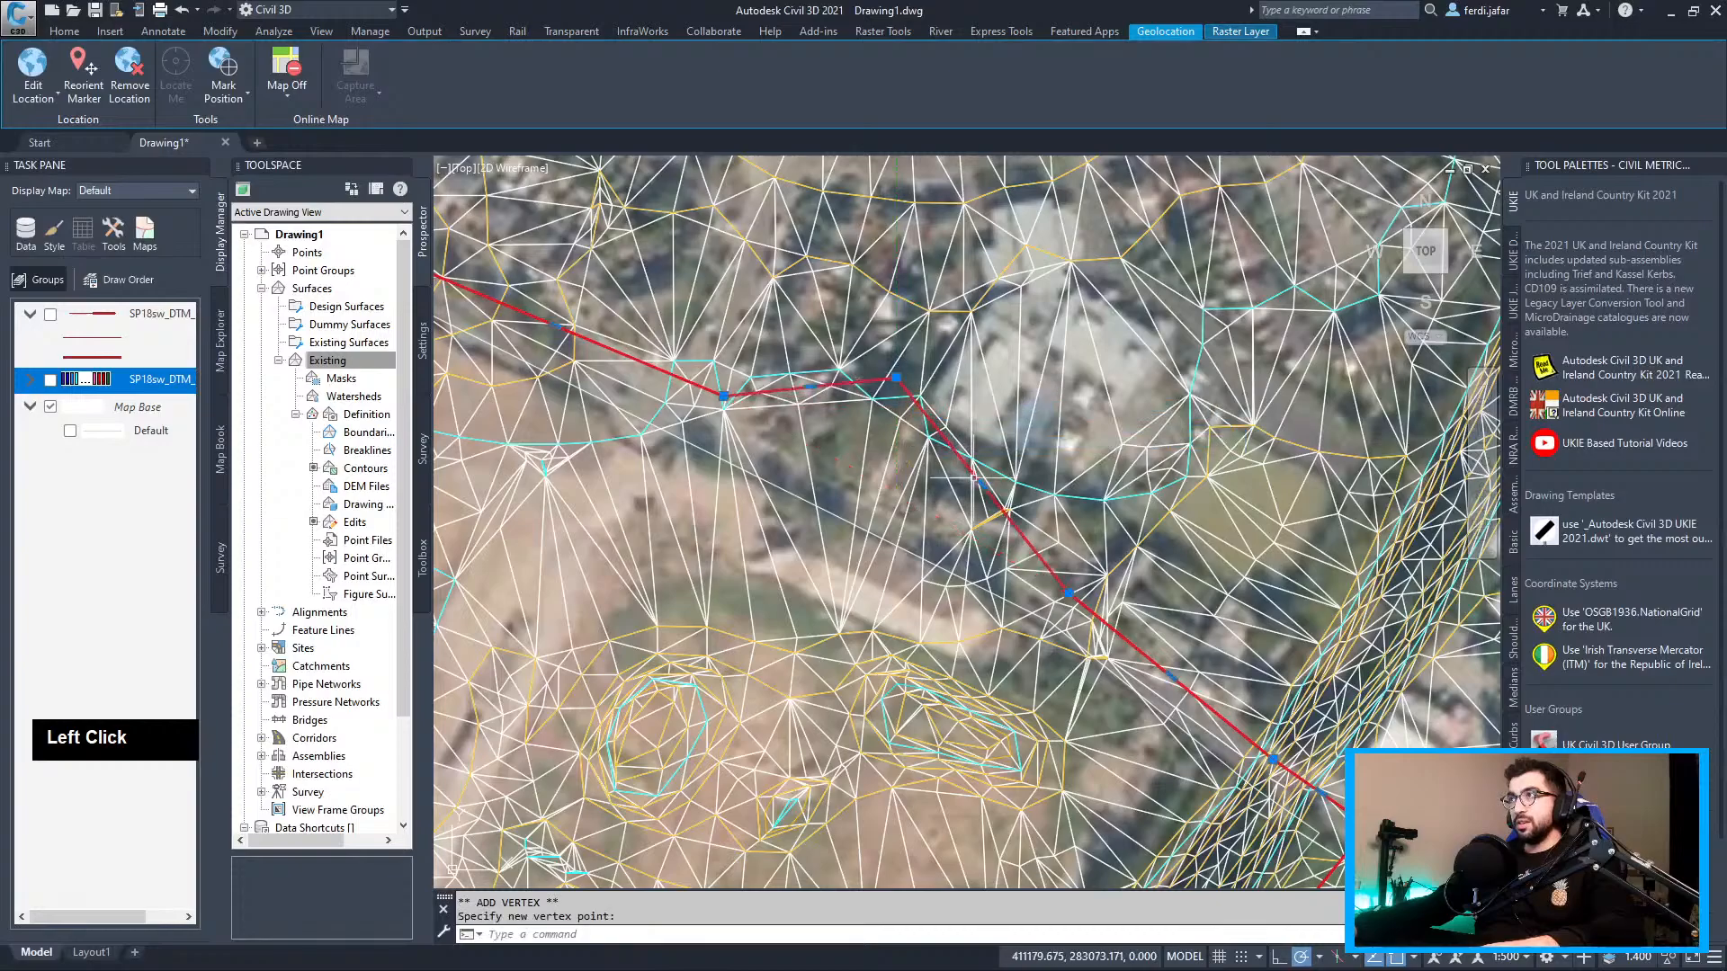
{"action": "left_click", "coordinate": [982, 486]}
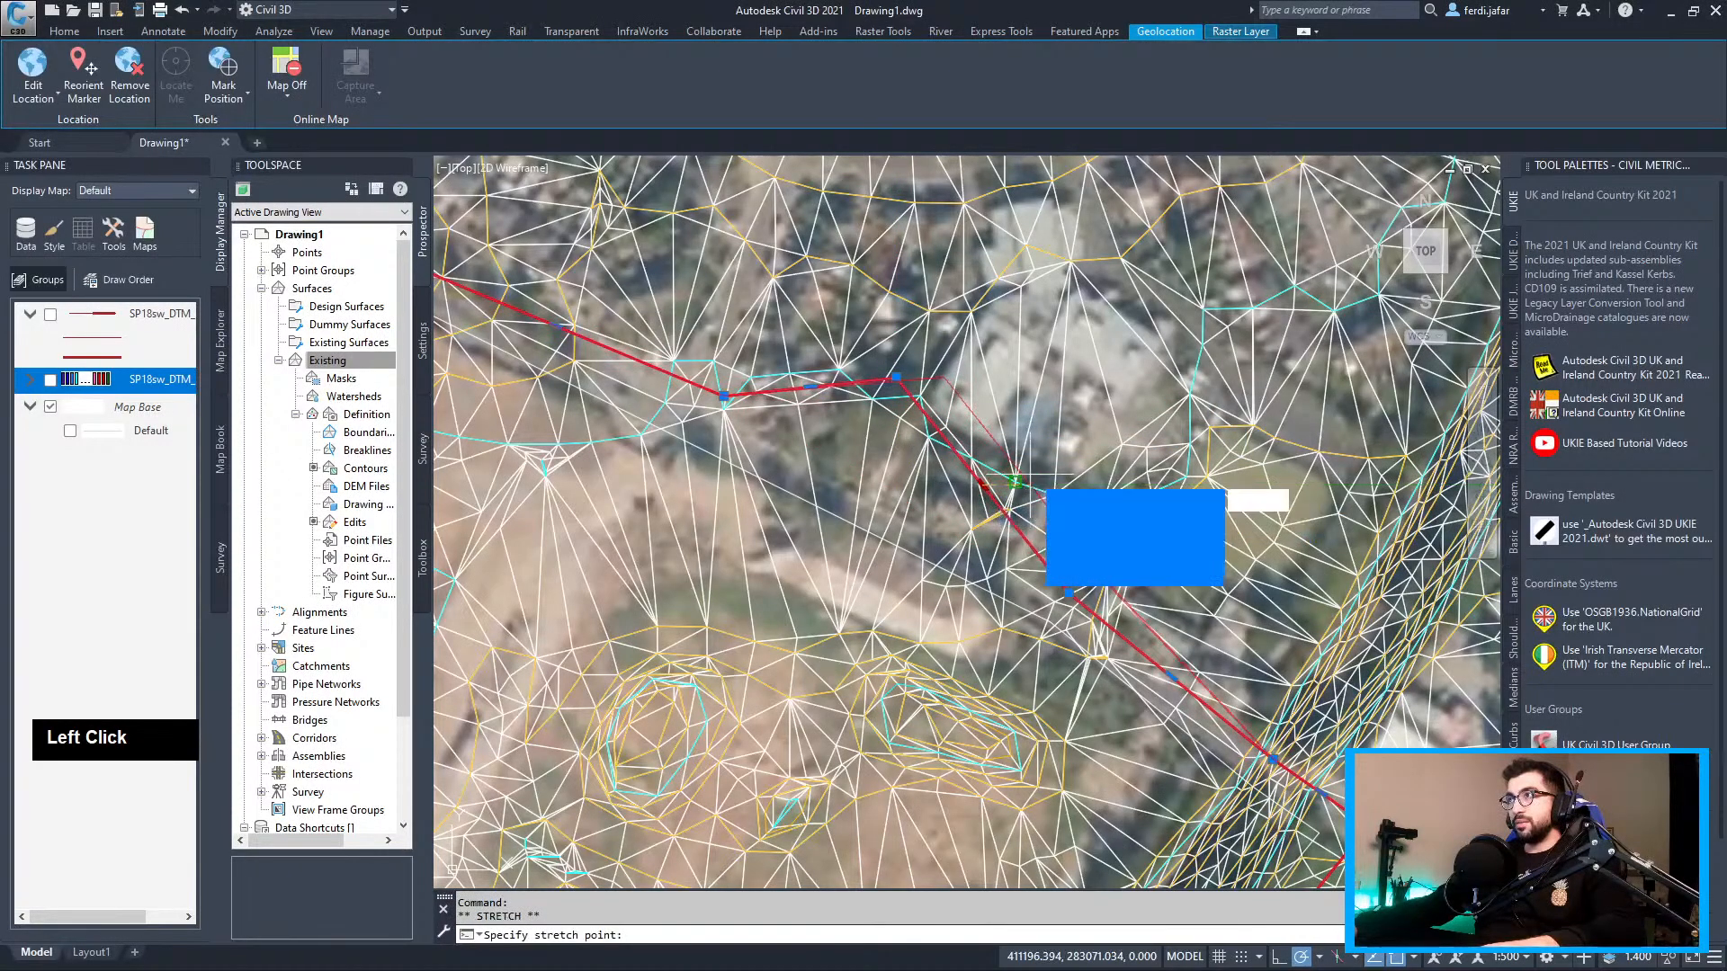
{"action": "right_click", "coordinate": [1044, 477]}
{"action": "key", "text": "Escape"}
{"action": "key", "text": "Escape"}
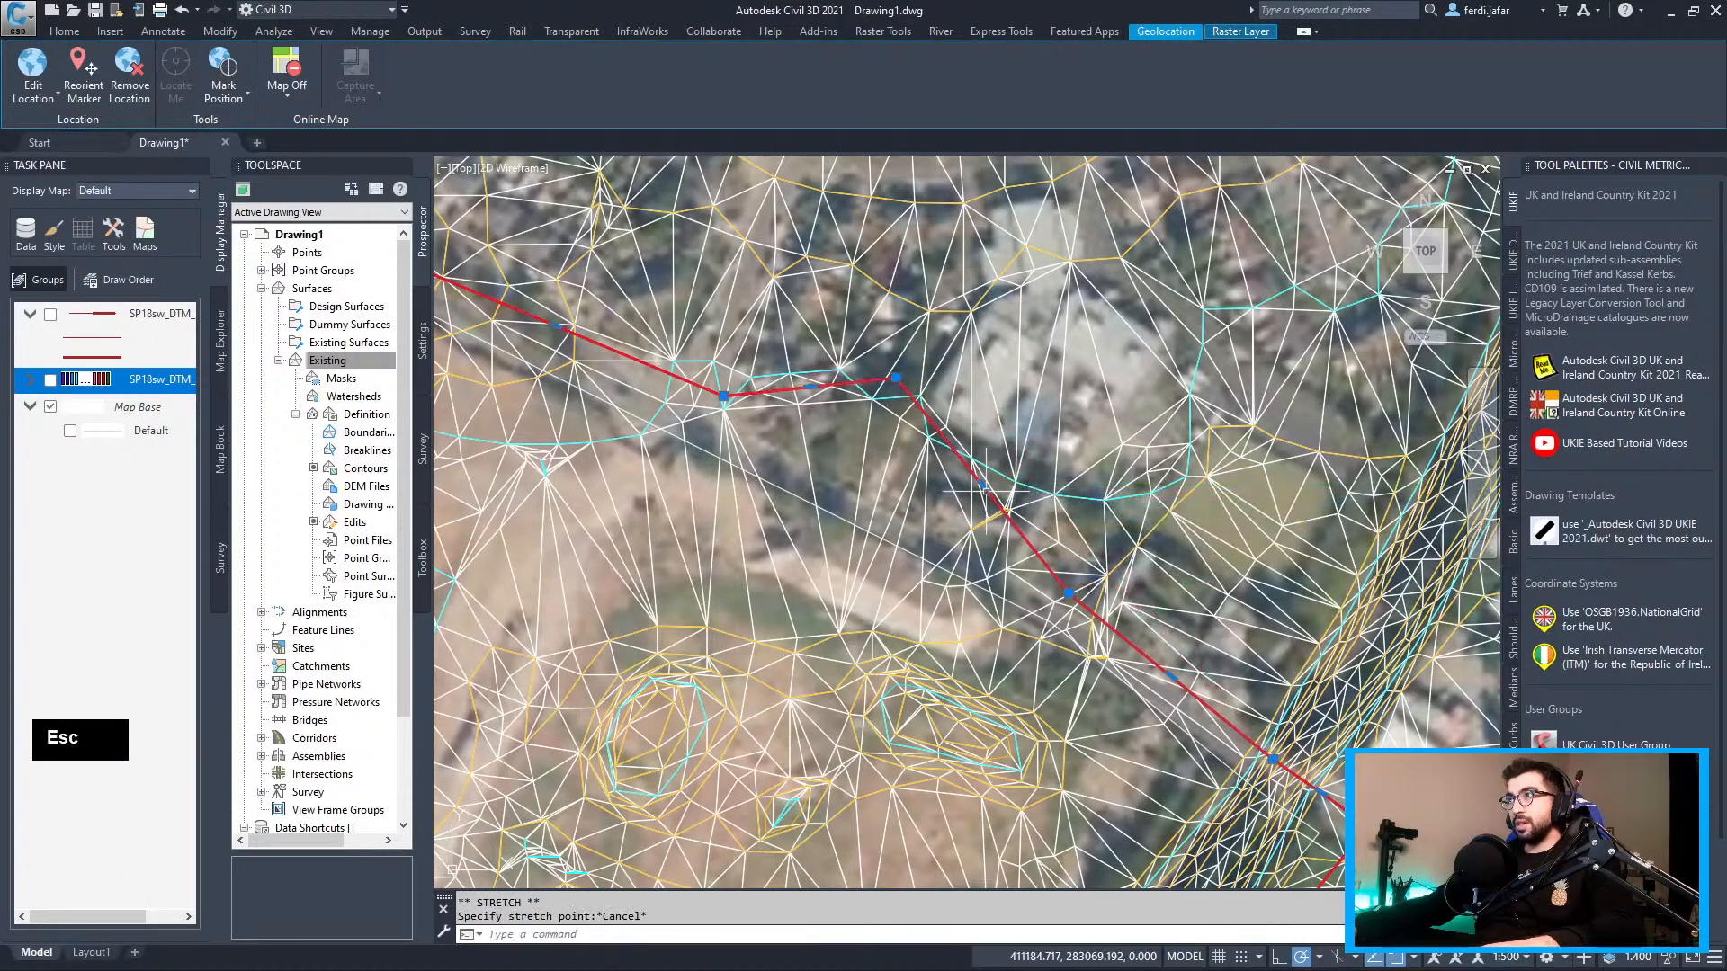
{"action": "mouse_move", "coordinate": [982, 486]}
{"action": "left_click", "coordinate": [1041, 532]}
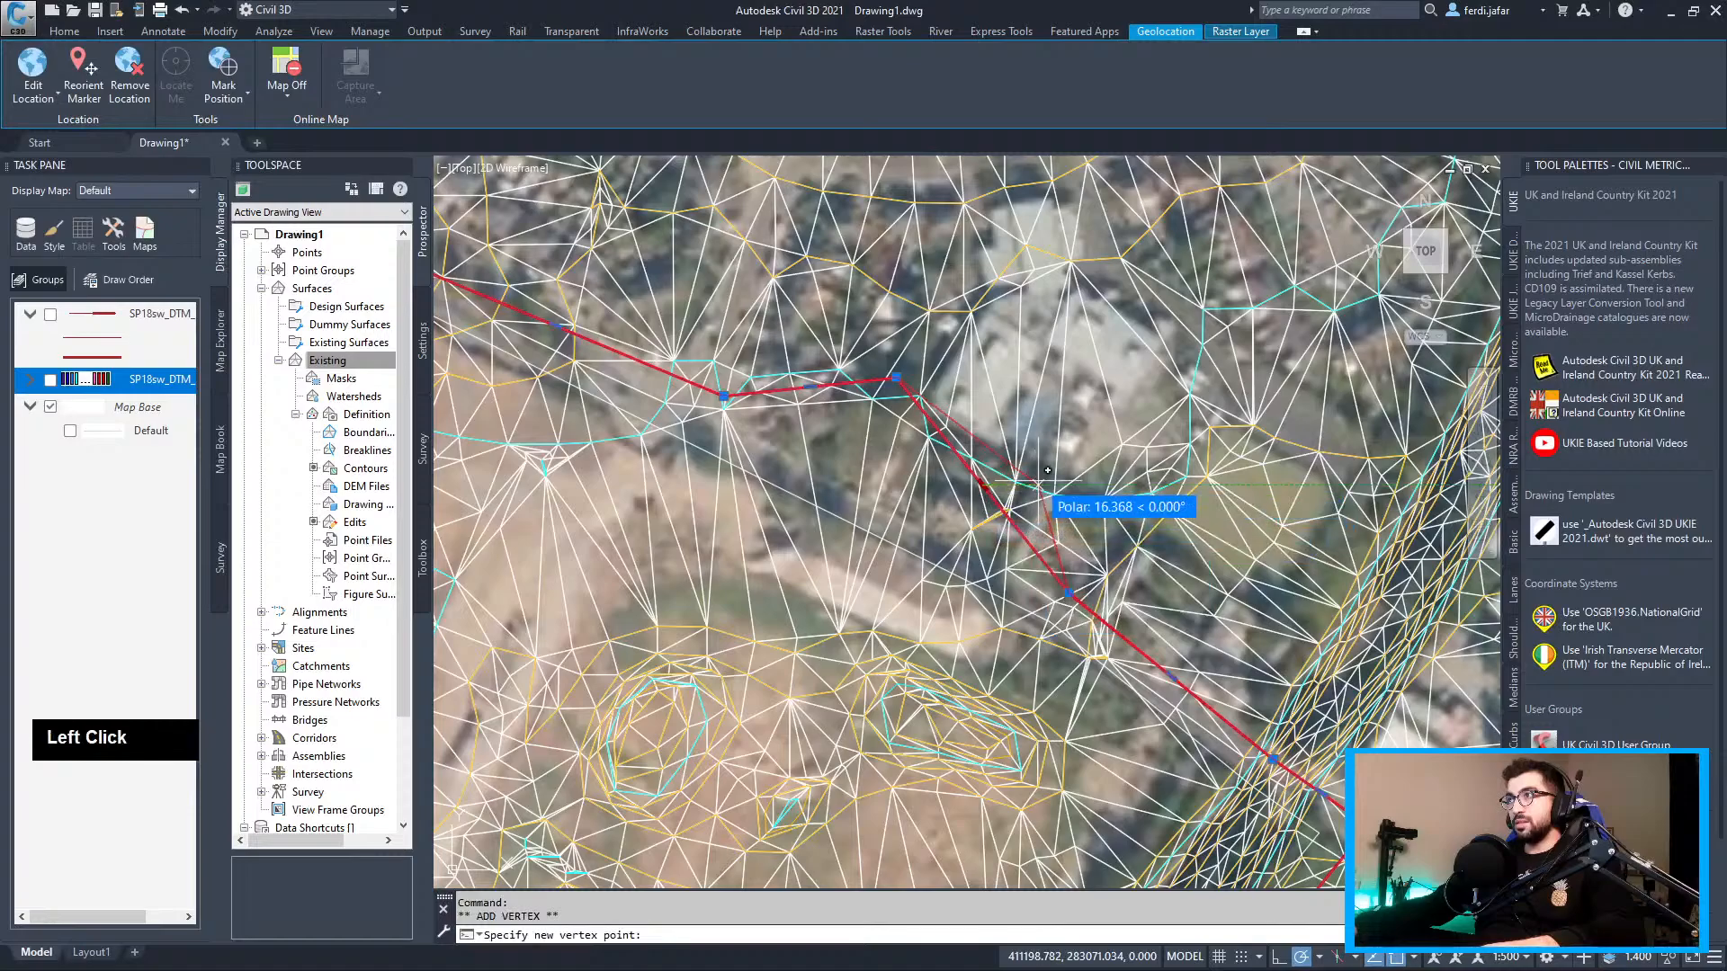
{"action": "left_click", "coordinate": [1041, 474]}
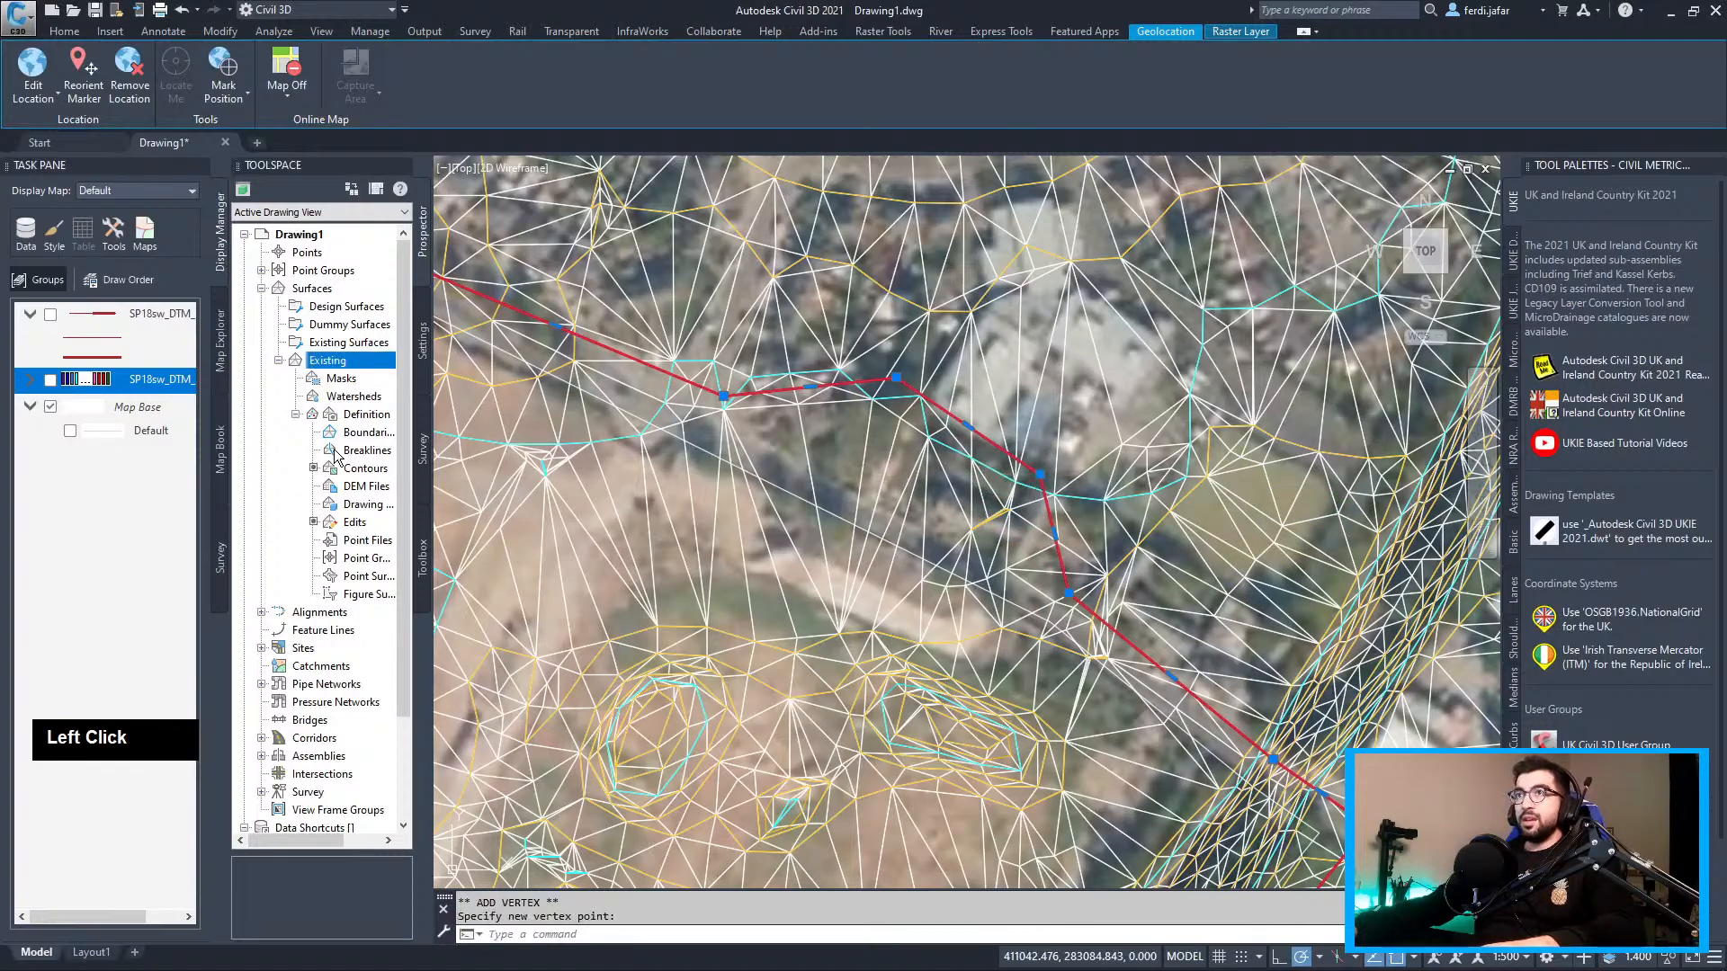
Add 'Offset Boundary' as a boundary on the Existing surface and inspect the clipped TIN
{"action": "right_click", "coordinate": [365, 435]}
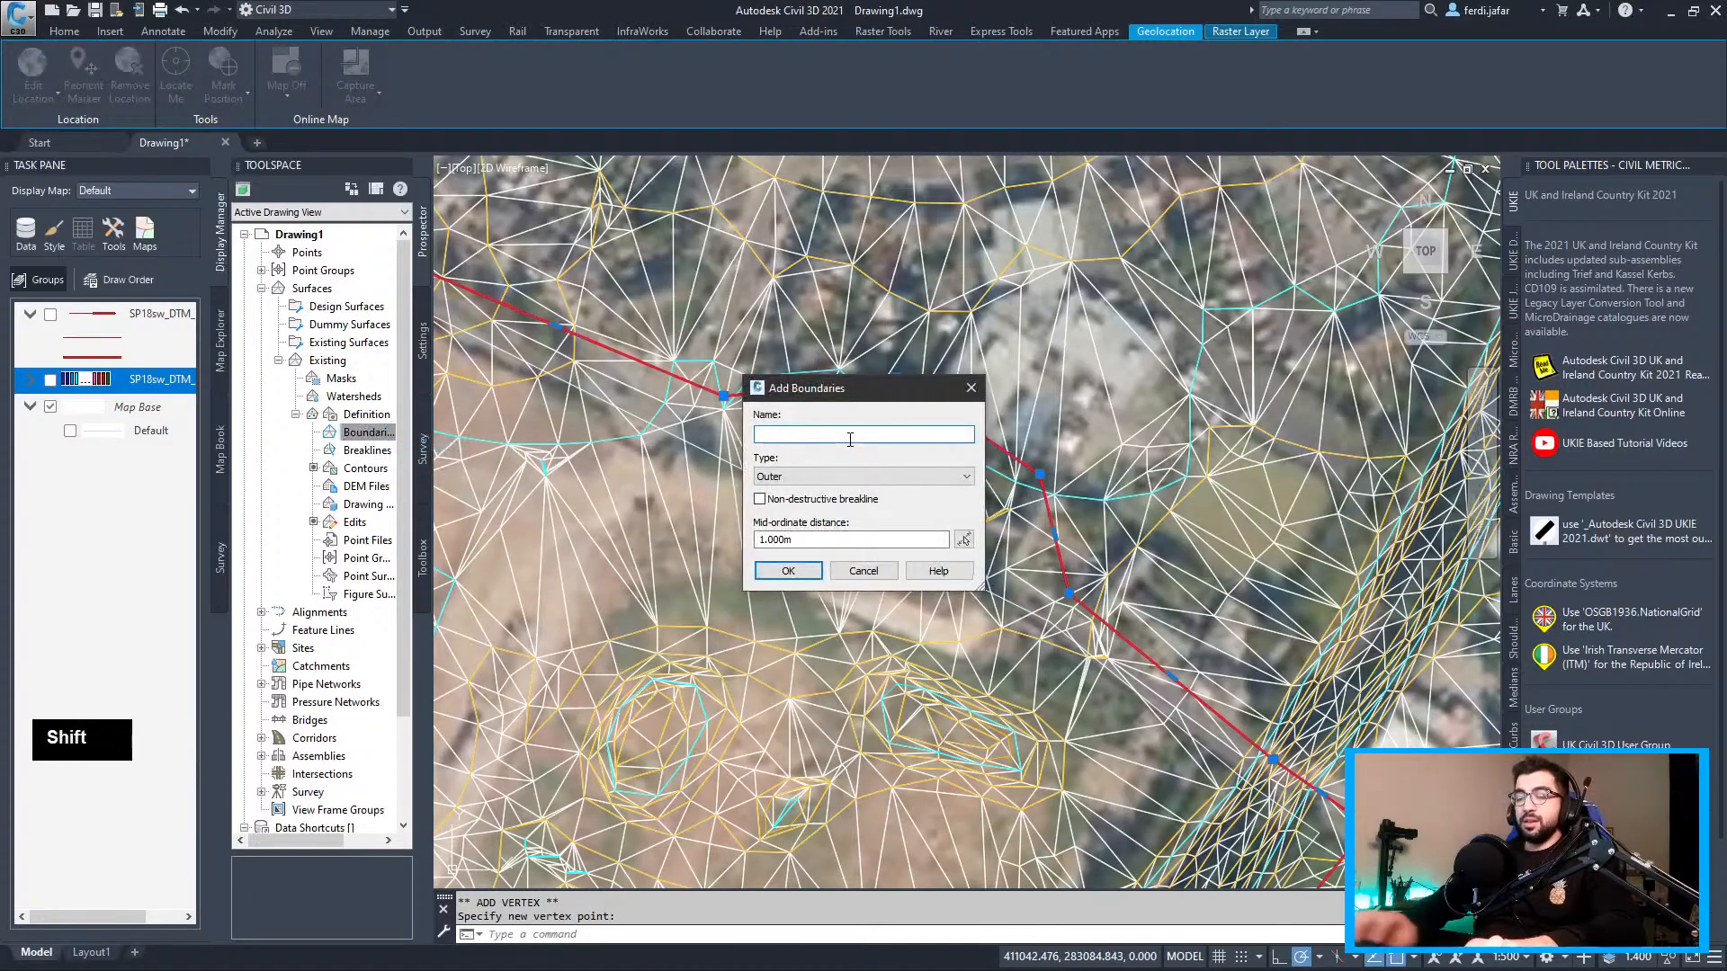
{"action": "type", "text": "Offs"}
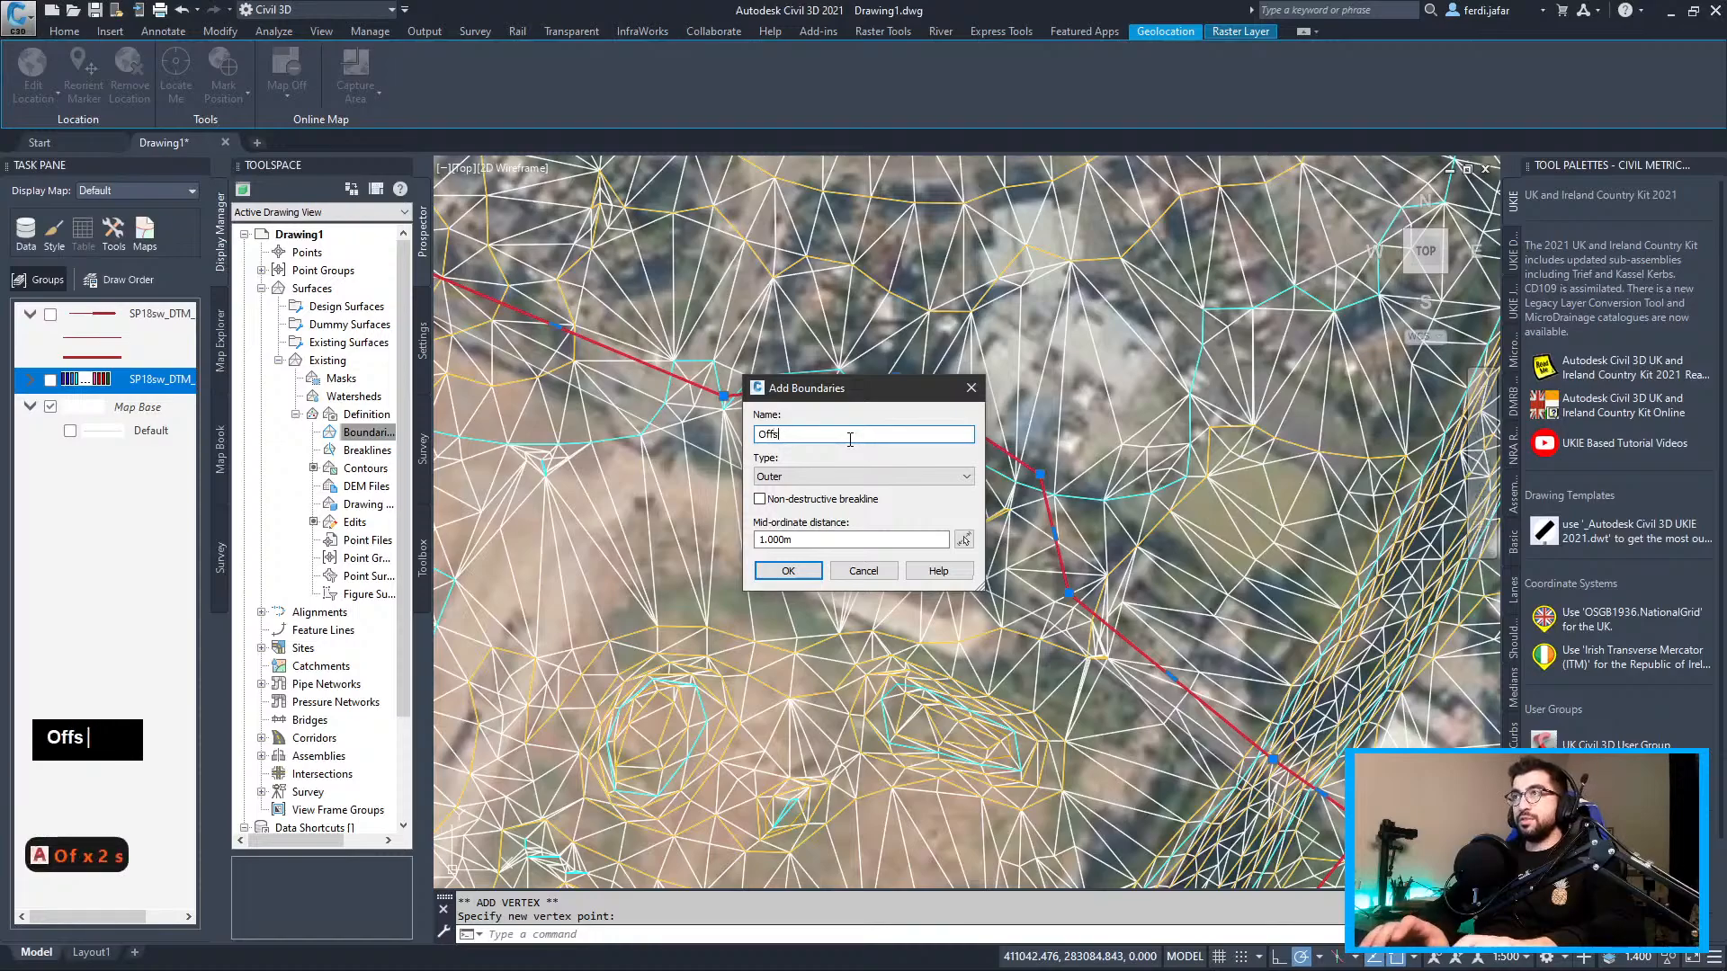
{"action": "type", "text": "et Boundary"}
{"action": "key", "text": "Return"}
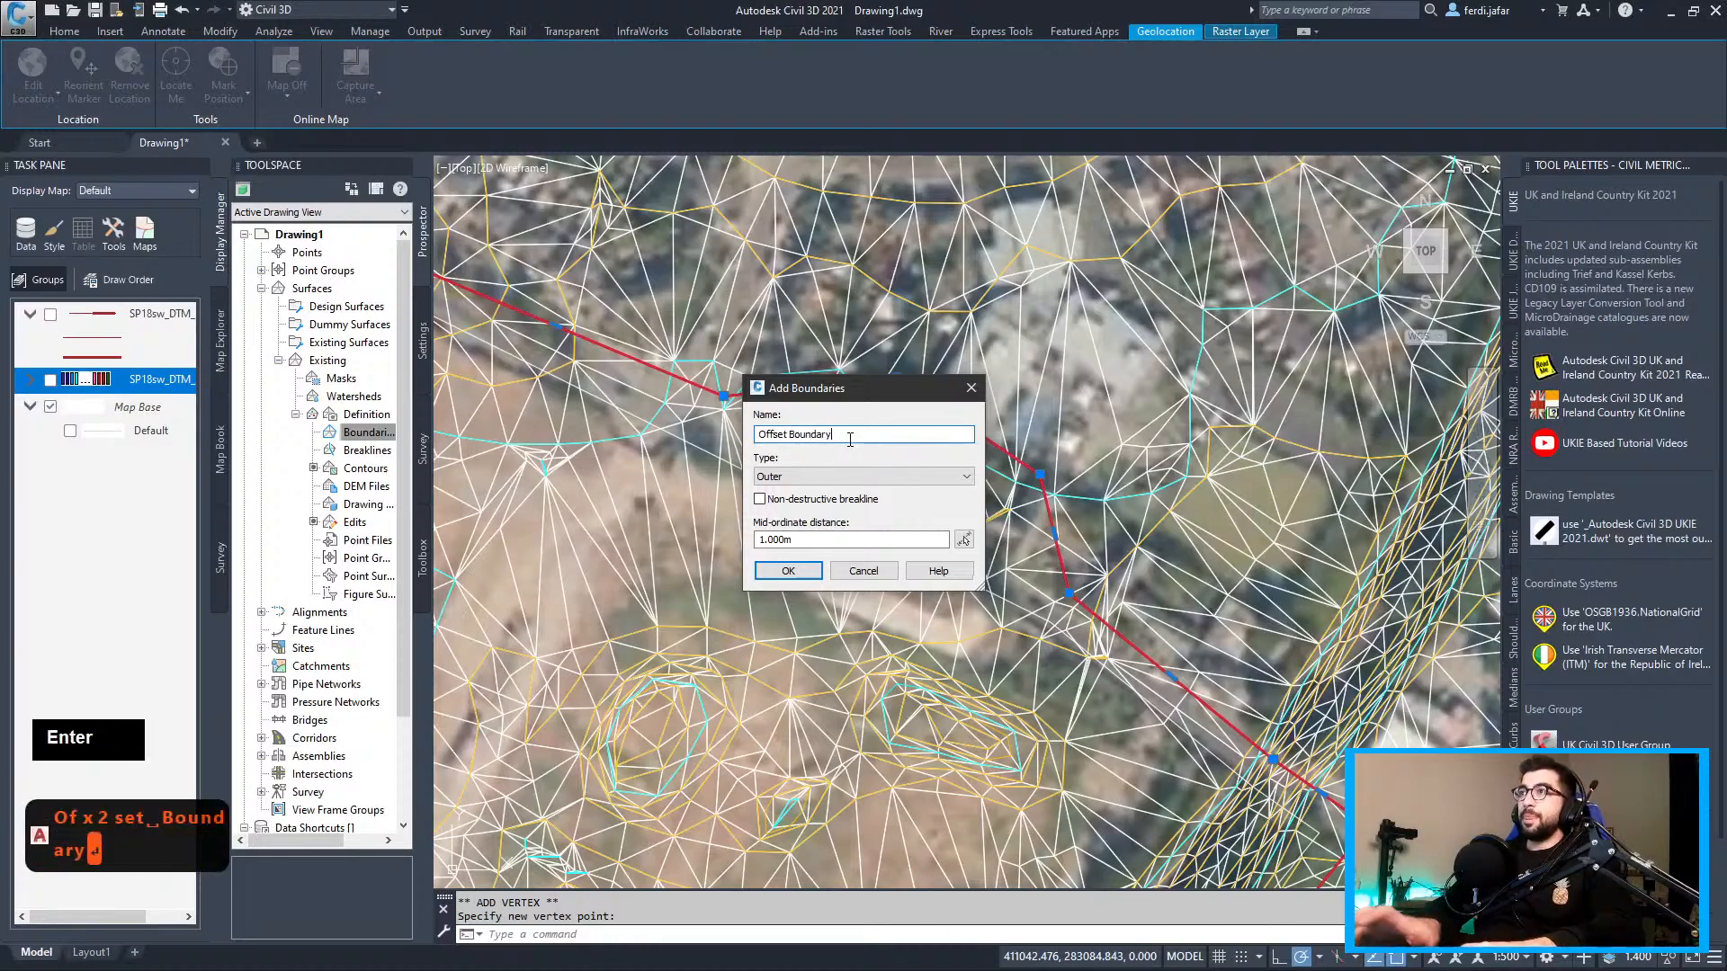
{"action": "scroll", "coordinate": [850, 439], "scroll_direction": "down", "scroll_amount": 5}
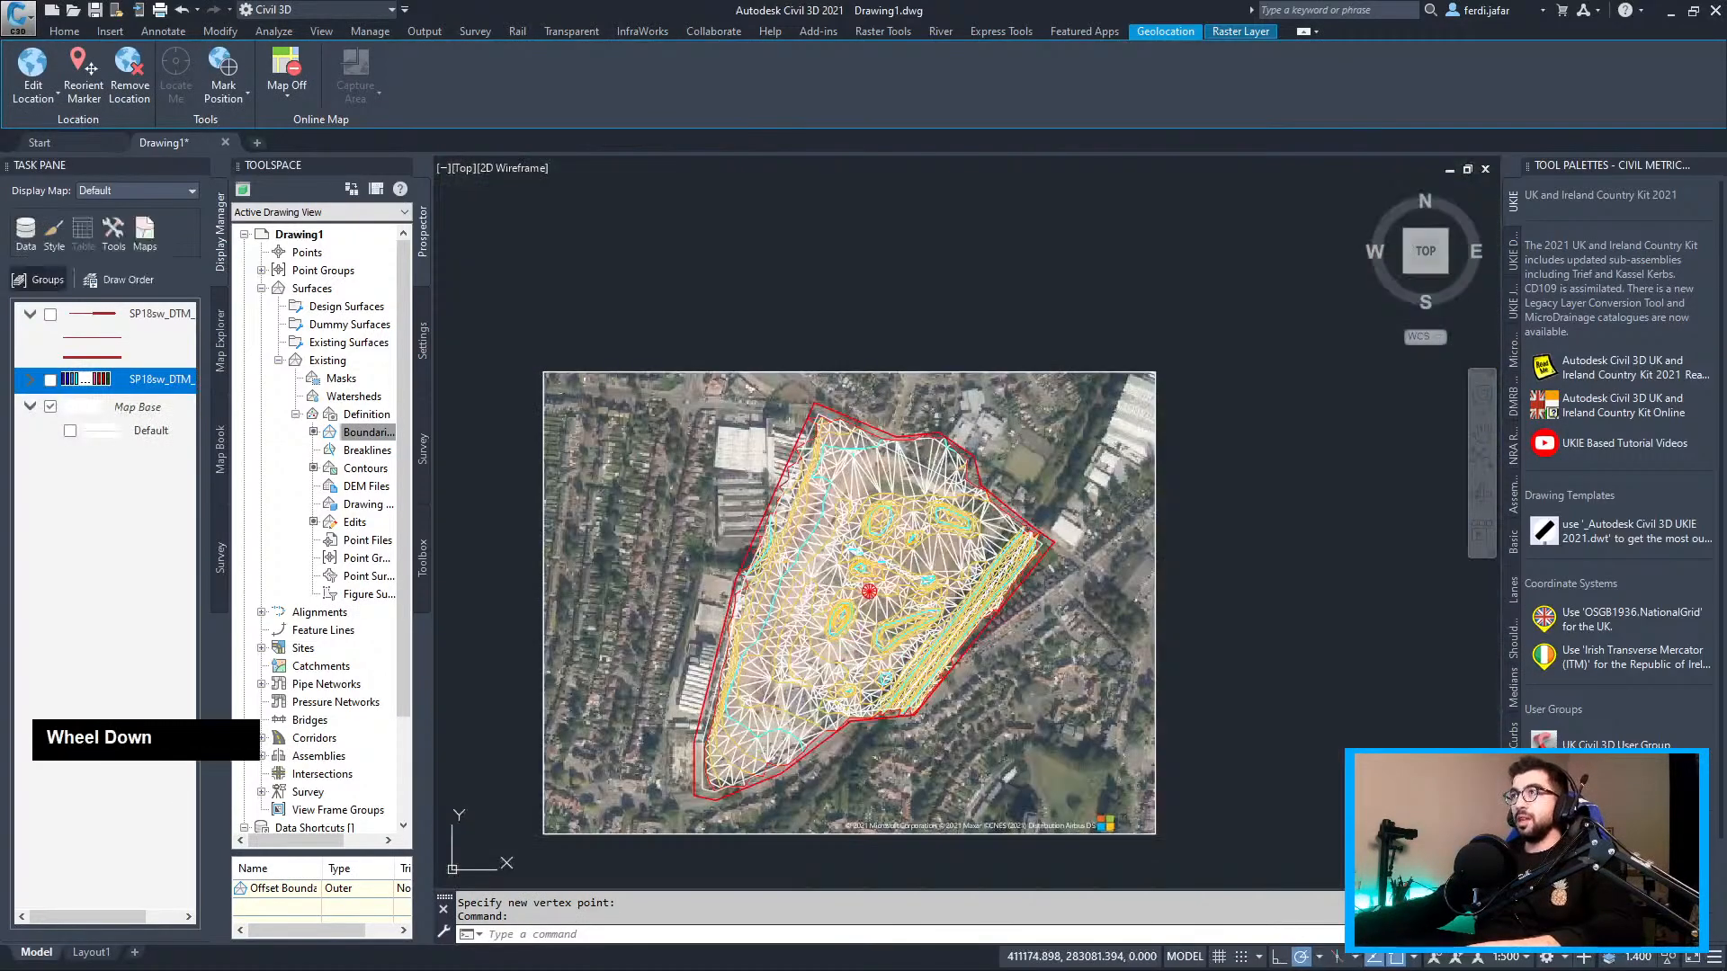
{"action": "scroll", "coordinate": [961, 449], "scroll_direction": "up", "scroll_amount": 6}
{"action": "left_click", "coordinate": [913, 405]}
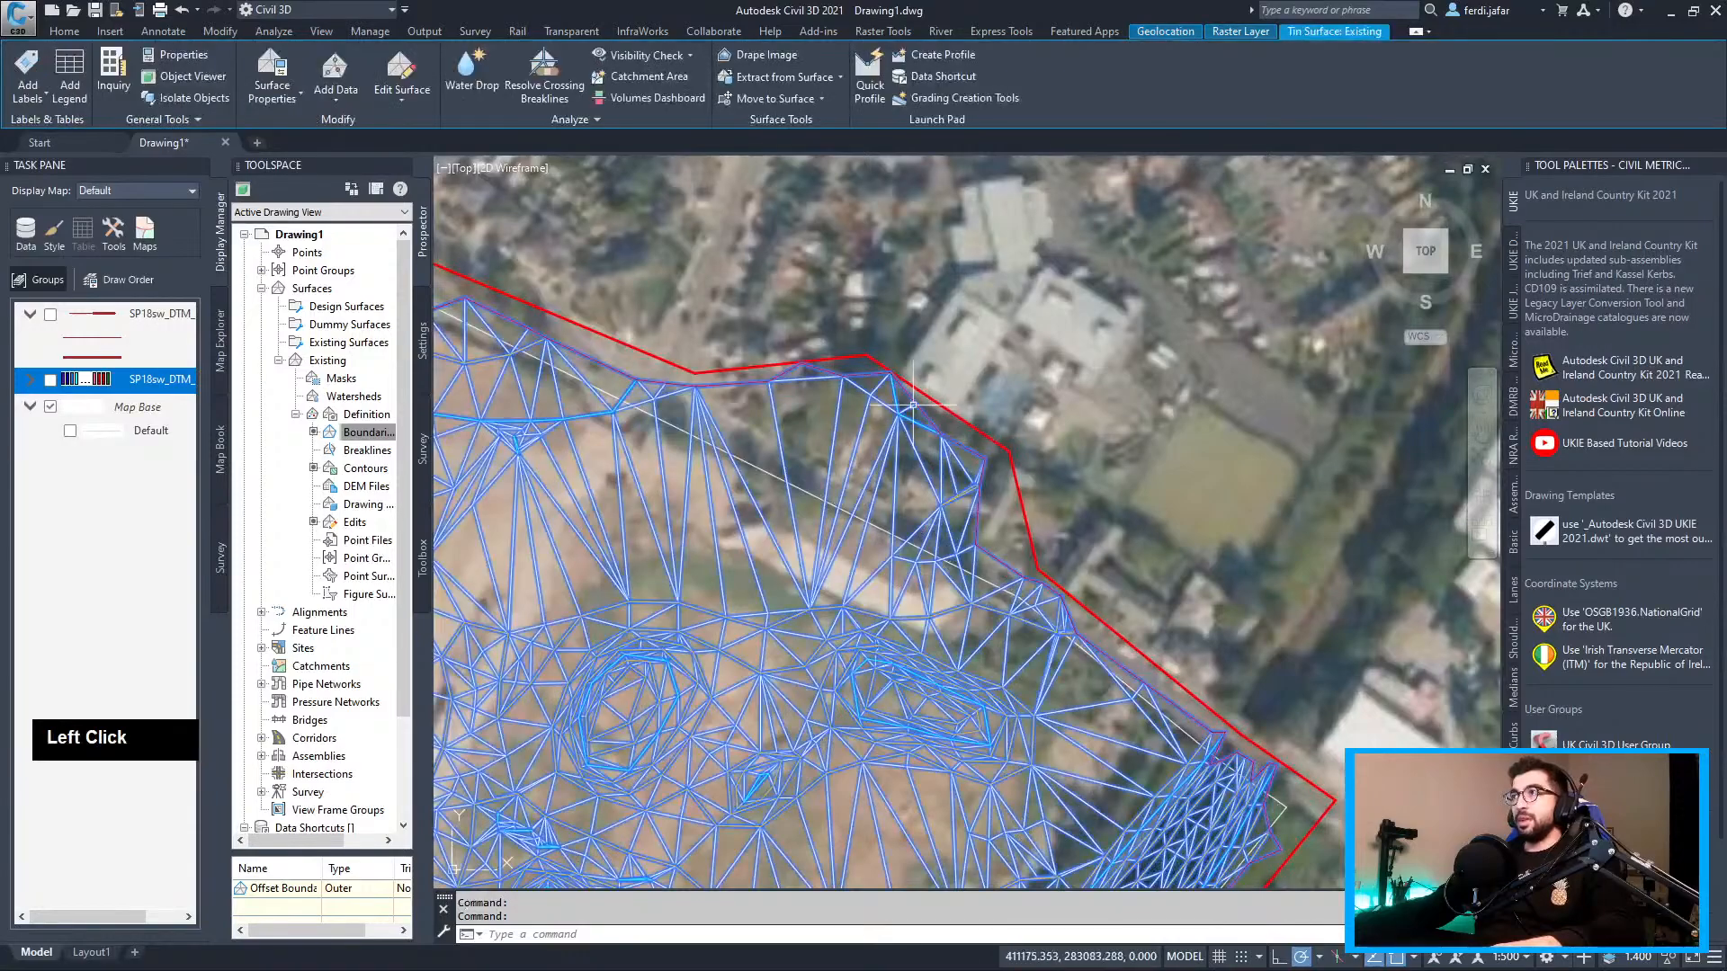
{"action": "mouse_move", "coordinate": [1295, 792]}
{"action": "middle_mouse_down"}
{"action": "mouse_move", "coordinate": [1367, 486]}
{"action": "mouse_move", "coordinate": [1097, 504]}
{"action": "mouse_move", "coordinate": [1367, 625]}
{"action": "middle_mouse_up"}
{"action": "scroll", "coordinate": [1367, 486], "scroll_direction": "down", "scroll_amount": 4}
{"action": "scroll", "coordinate": [1367, 625], "scroll_direction": "up", "scroll_amount": 2}
{"action": "key", "text": "Escape"}
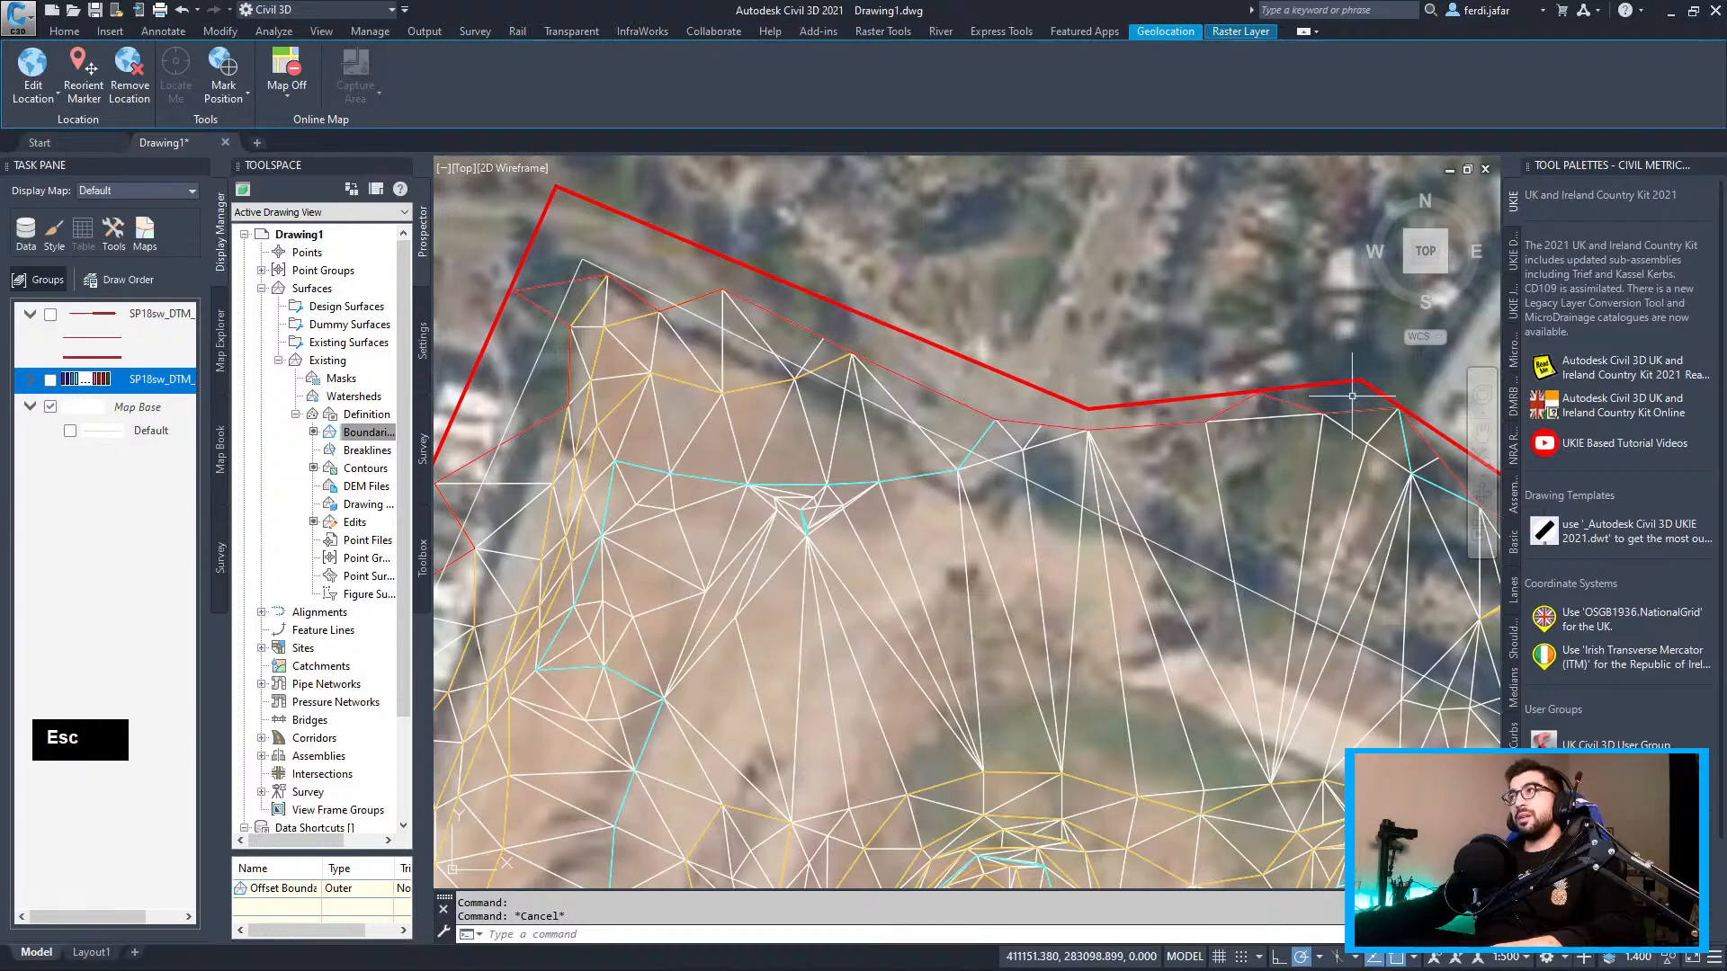
{"action": "scroll", "coordinate": [1352, 396], "scroll_direction": "down", "scroll_amount": 2}
{"action": "middle_click_drag", "start_coordinate": [1352, 396], "coordinate": [1058, 445]}
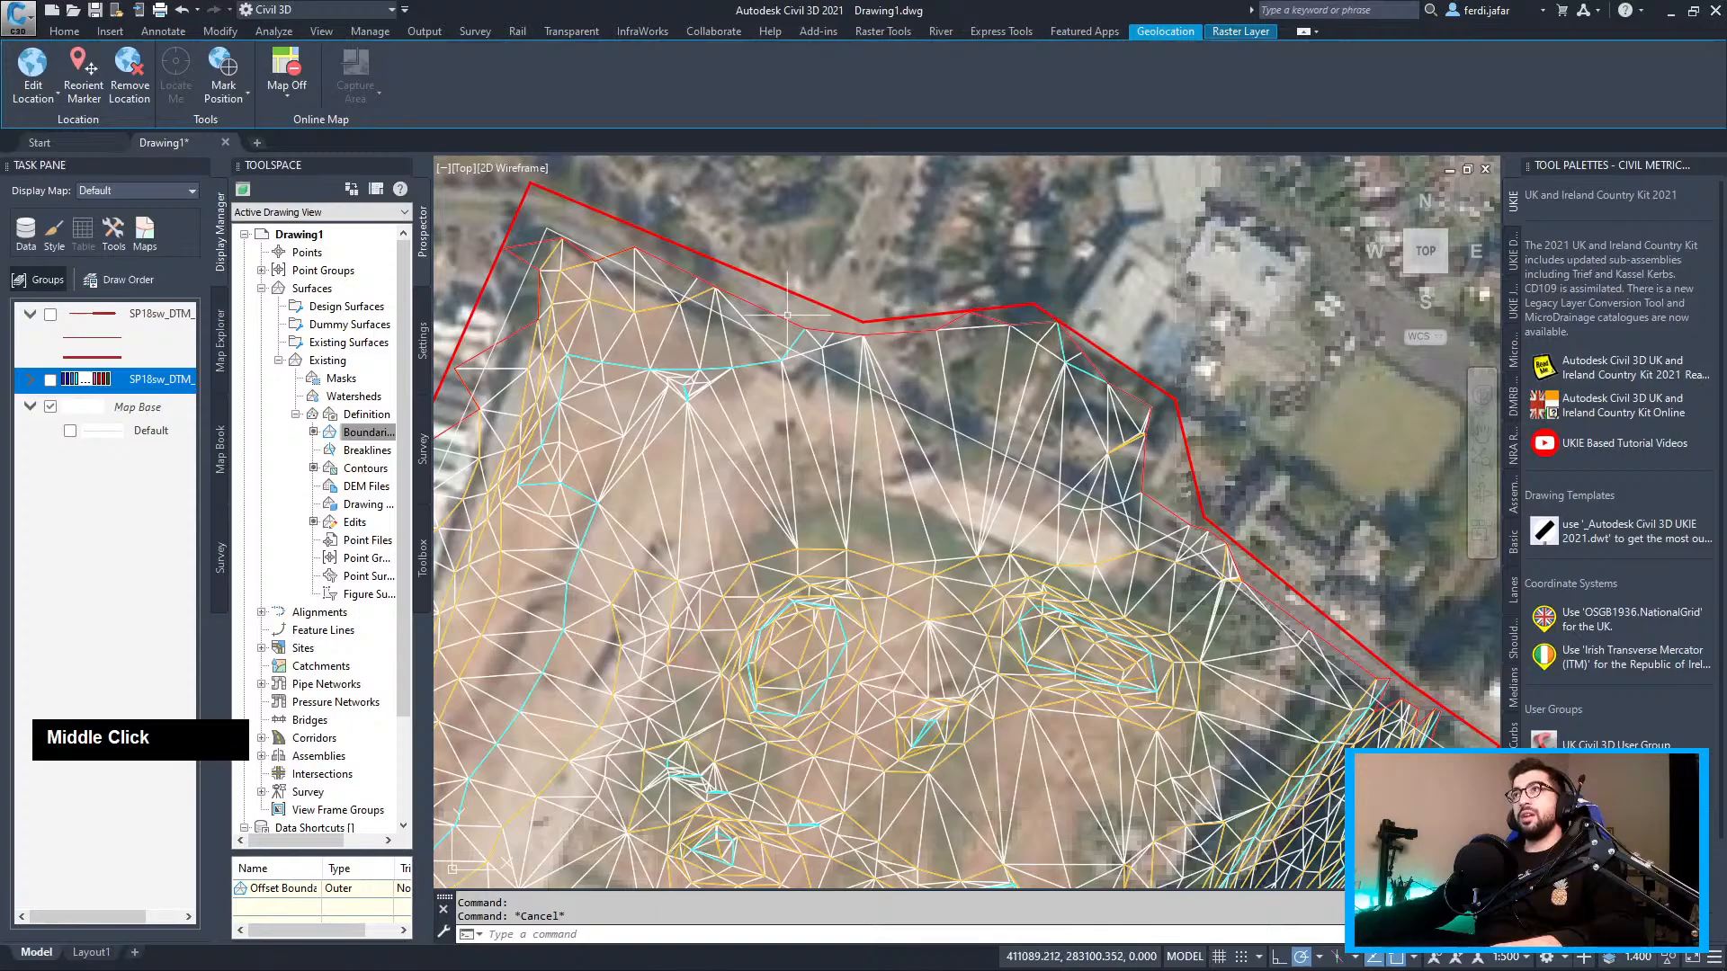
Undo four times until the boundary is gone and the TIN extends past the red line
{"action": "key", "text": "ctrl+z"}
{"action": "key", "text": "ctrl+z"}
{"action": "key", "text": "ctrl+z"}
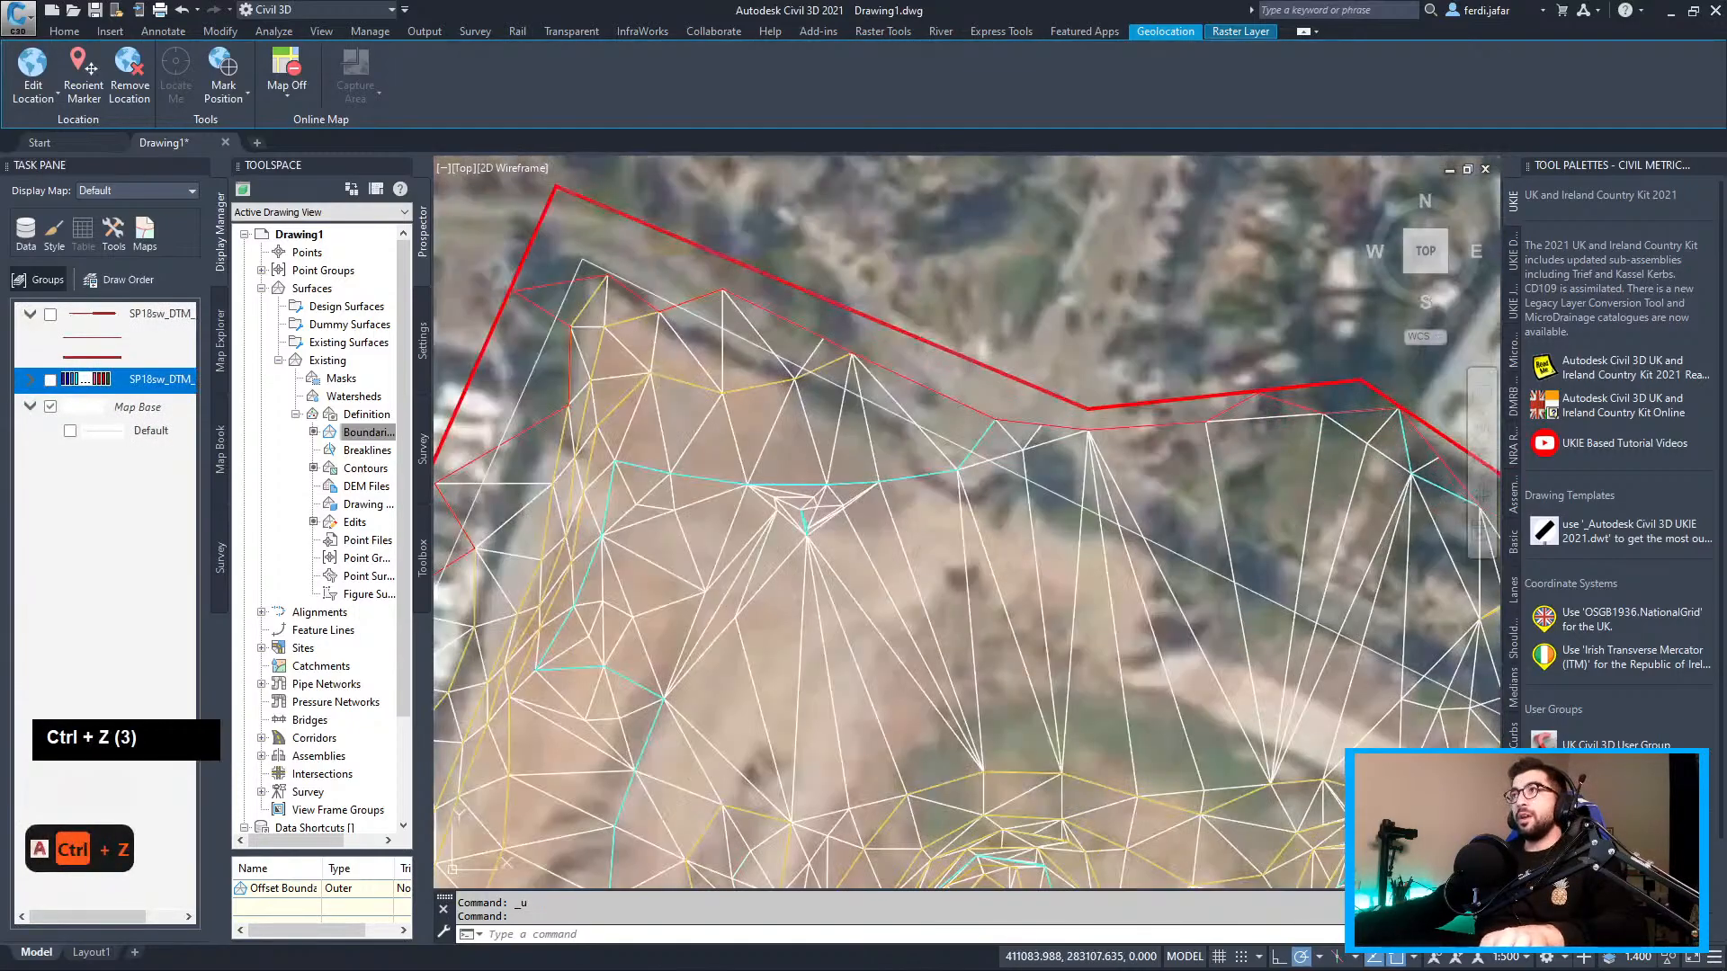
{"action": "key", "text": "ctrl+z"}
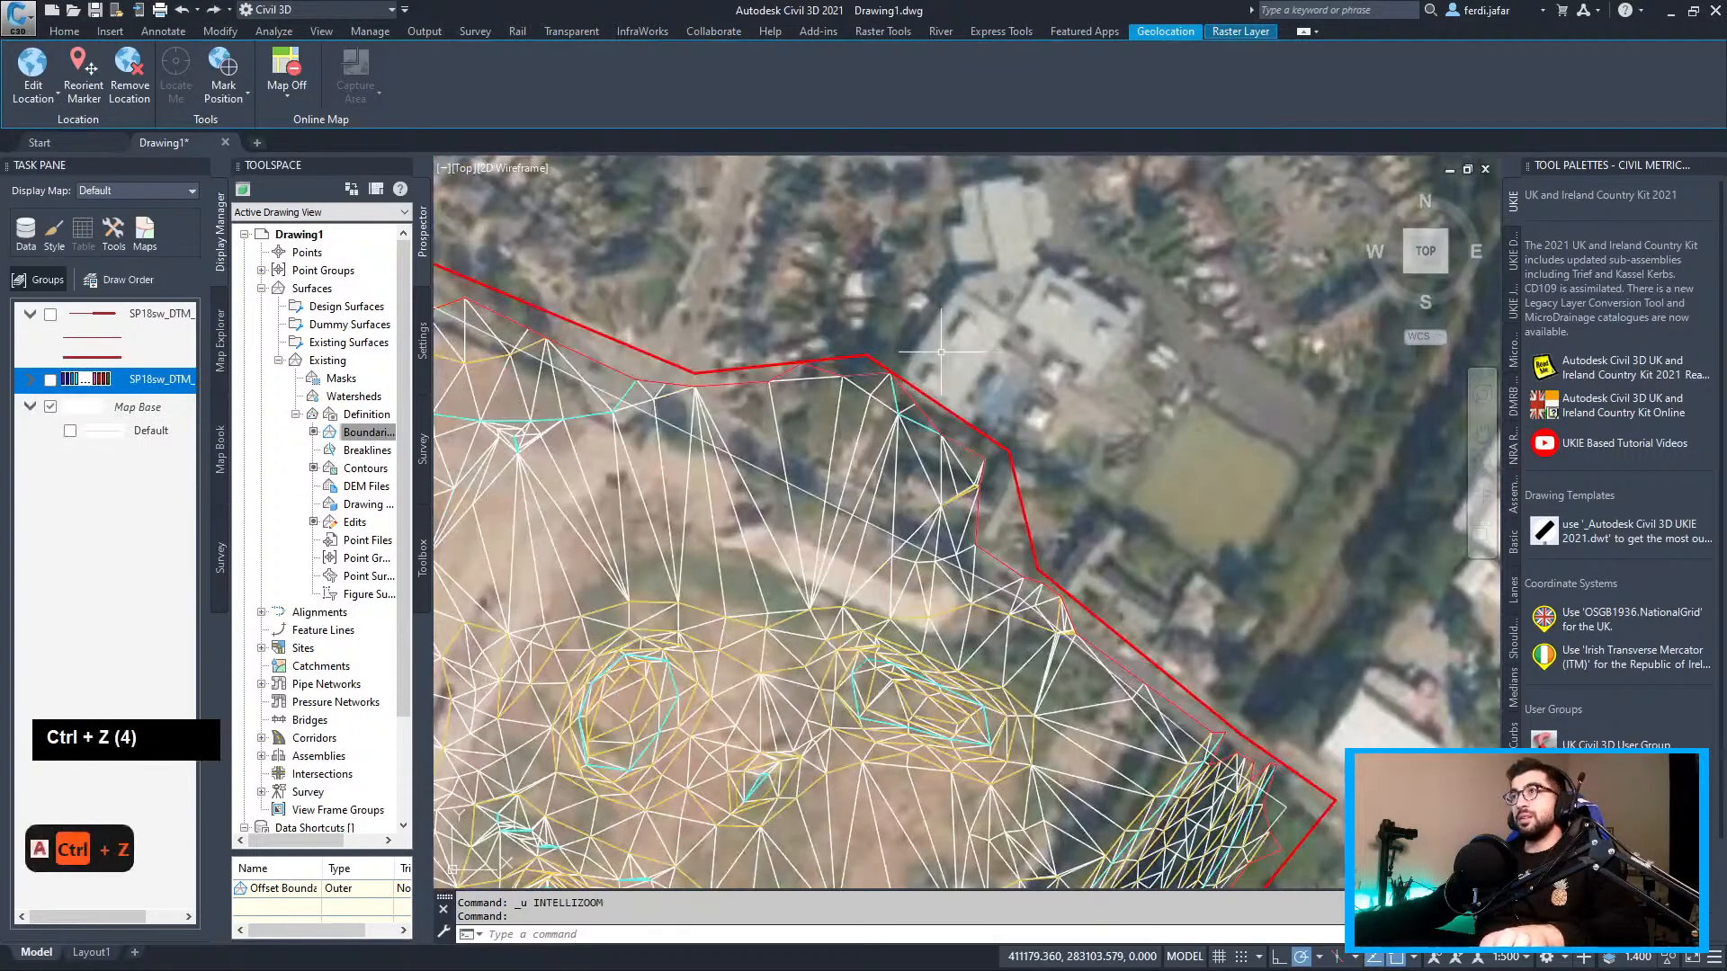
{"action": "key", "text": "ctrl+z"}
{"action": "key", "text": "ctrl+z"}
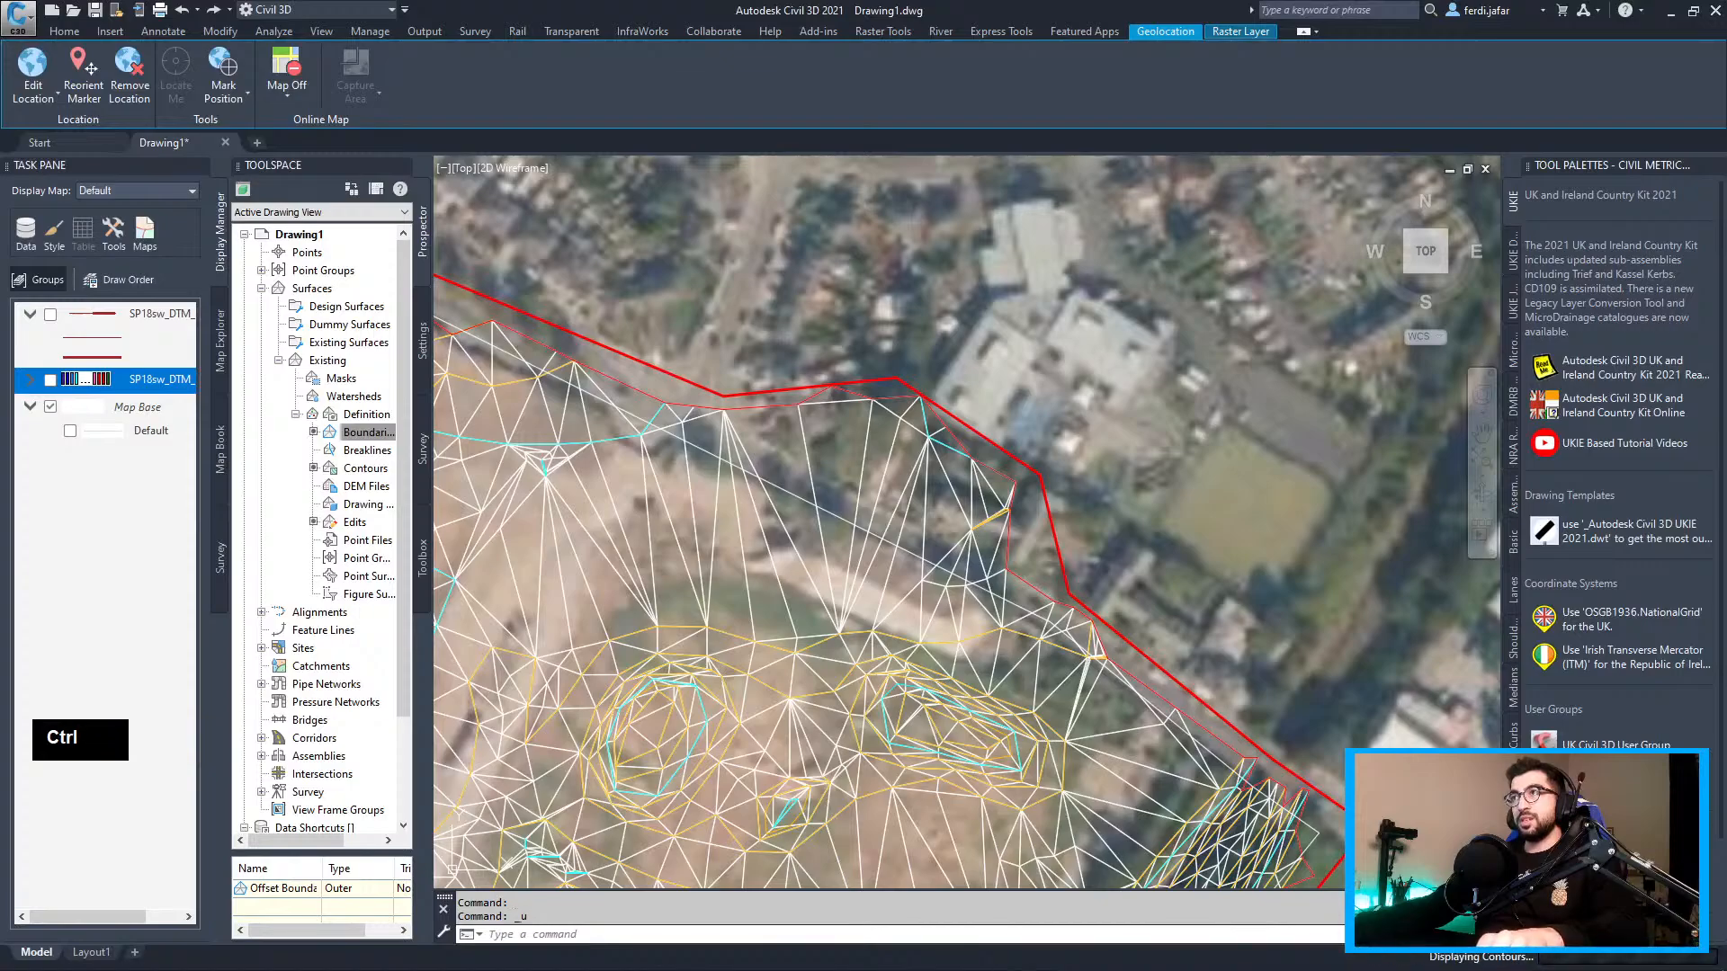
{"action": "key", "text": "ctrl+z"}
{"action": "key", "text": "ctrl+z"}
{"action": "key", "text": "ctrl+z"}
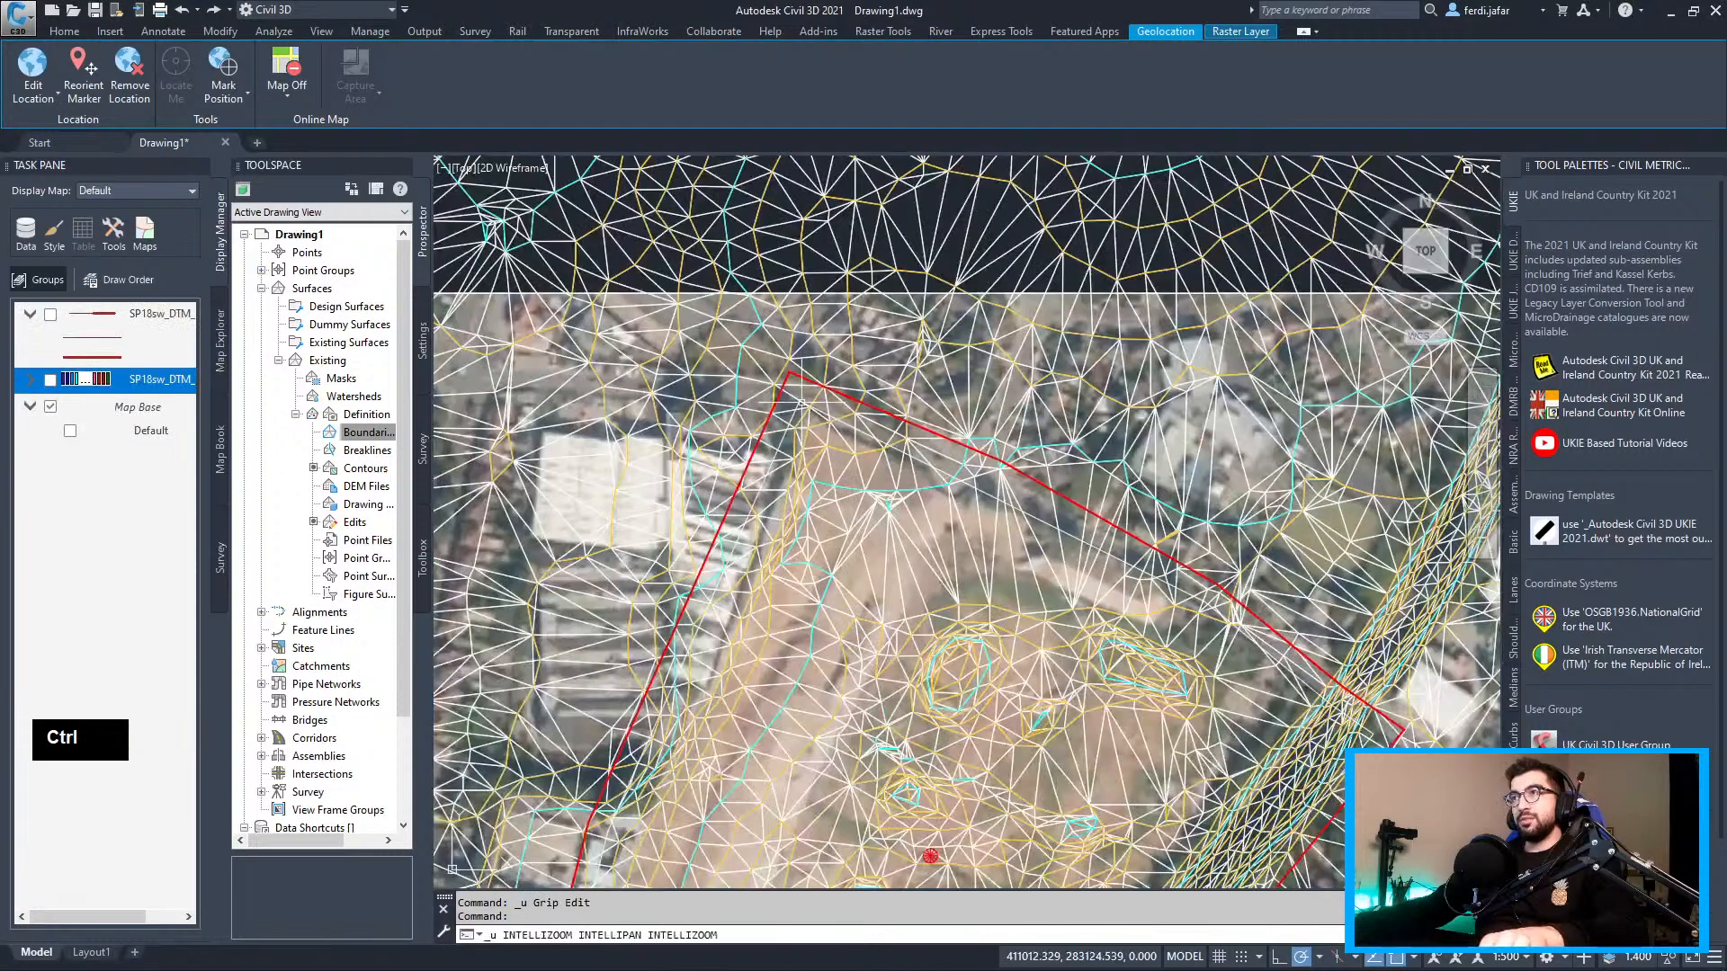
{"action": "middle_click_drag", "start_coordinate": [1119, 475], "coordinate": [1004, 448]}
{"action": "scroll", "coordinate": [1004, 448], "scroll_direction": "up", "scroll_amount": 3}
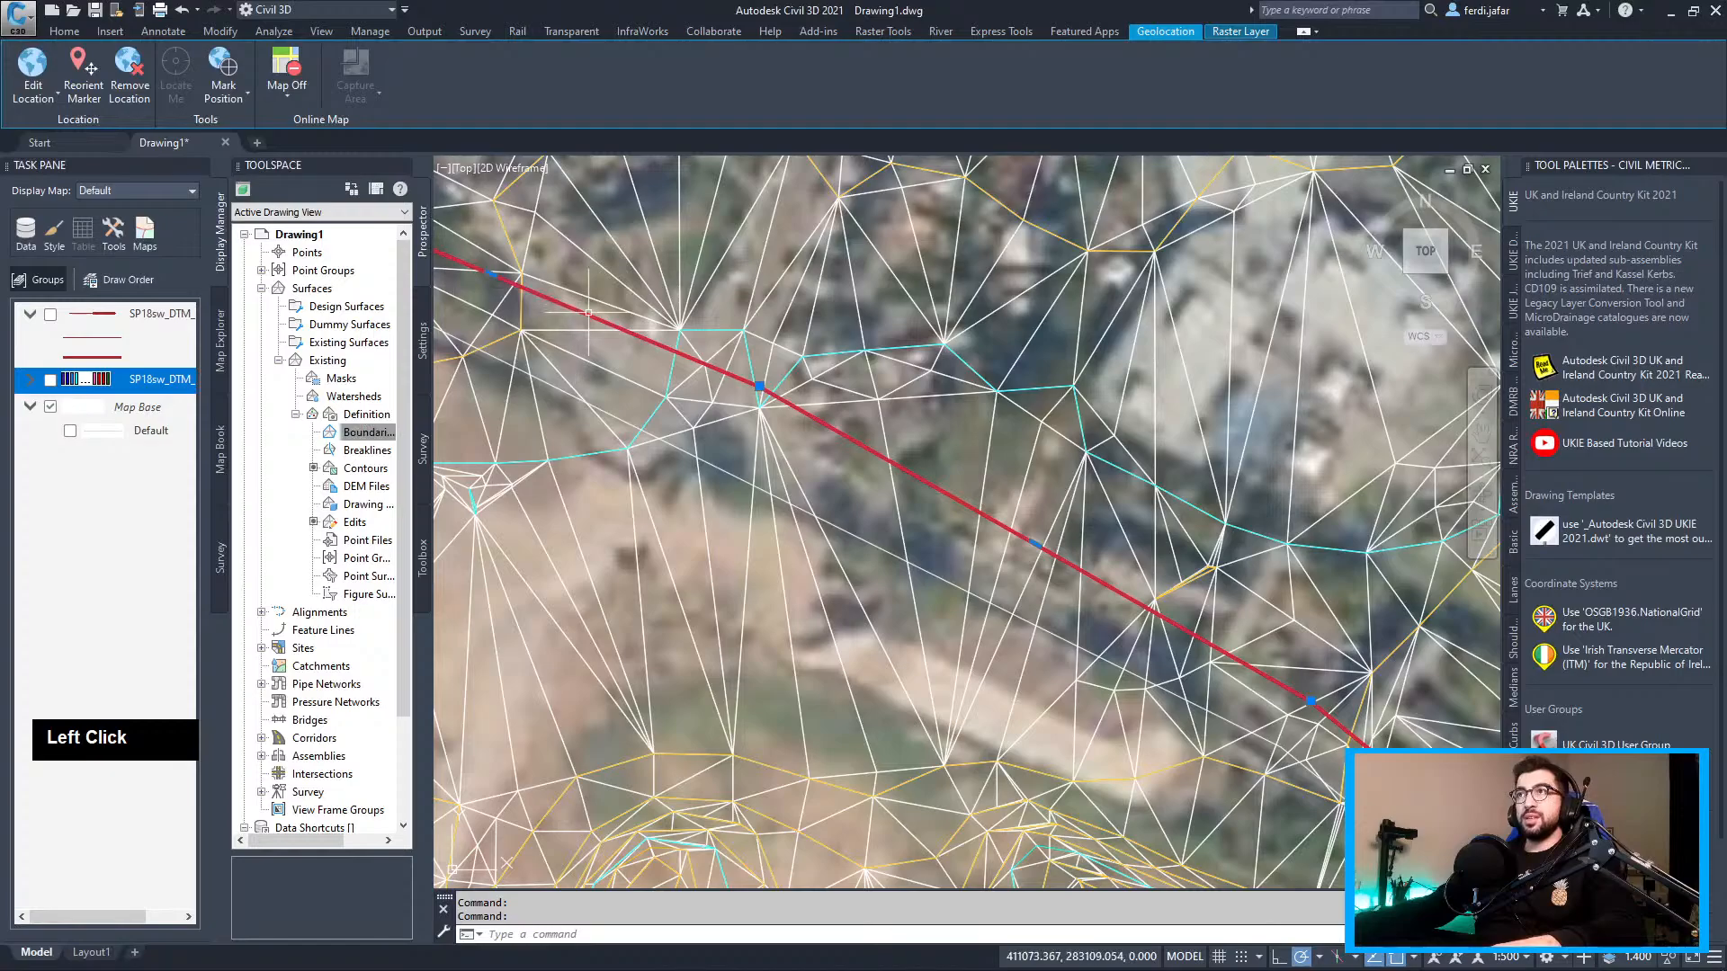
Convert the red offset polyline into a Basic-style feature line named 'Boundary Test'
{"action": "left_click", "coordinate": [65, 32]}
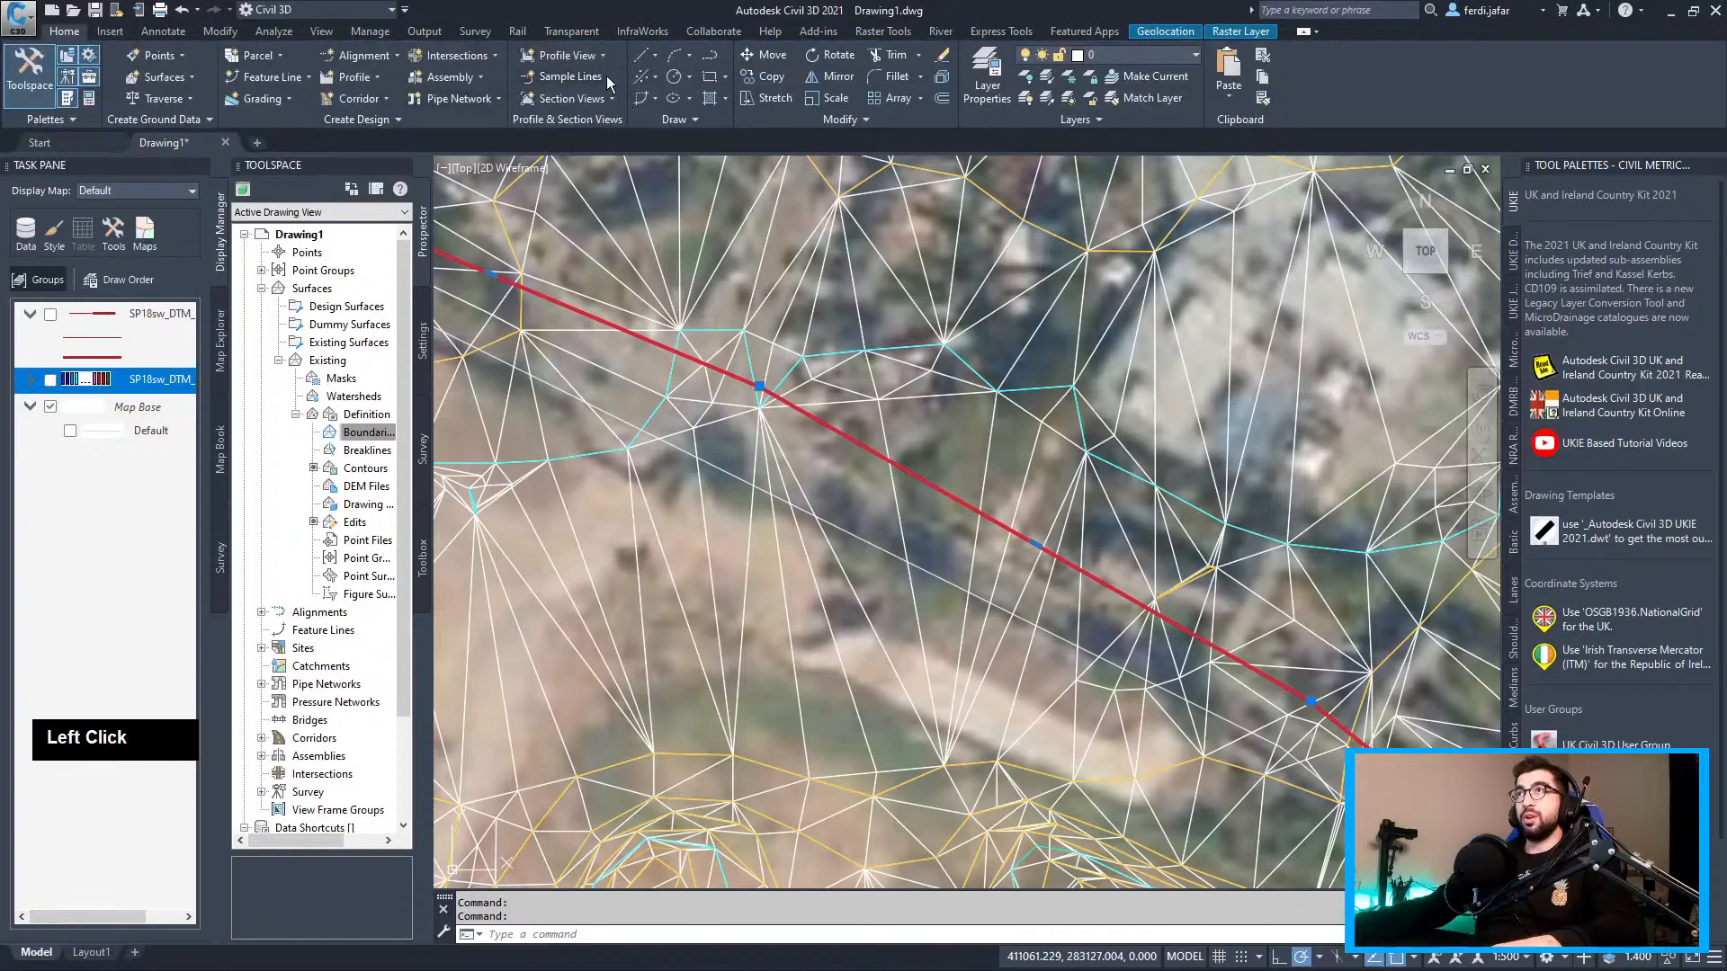
{"action": "left_click", "coordinate": [292, 79]}
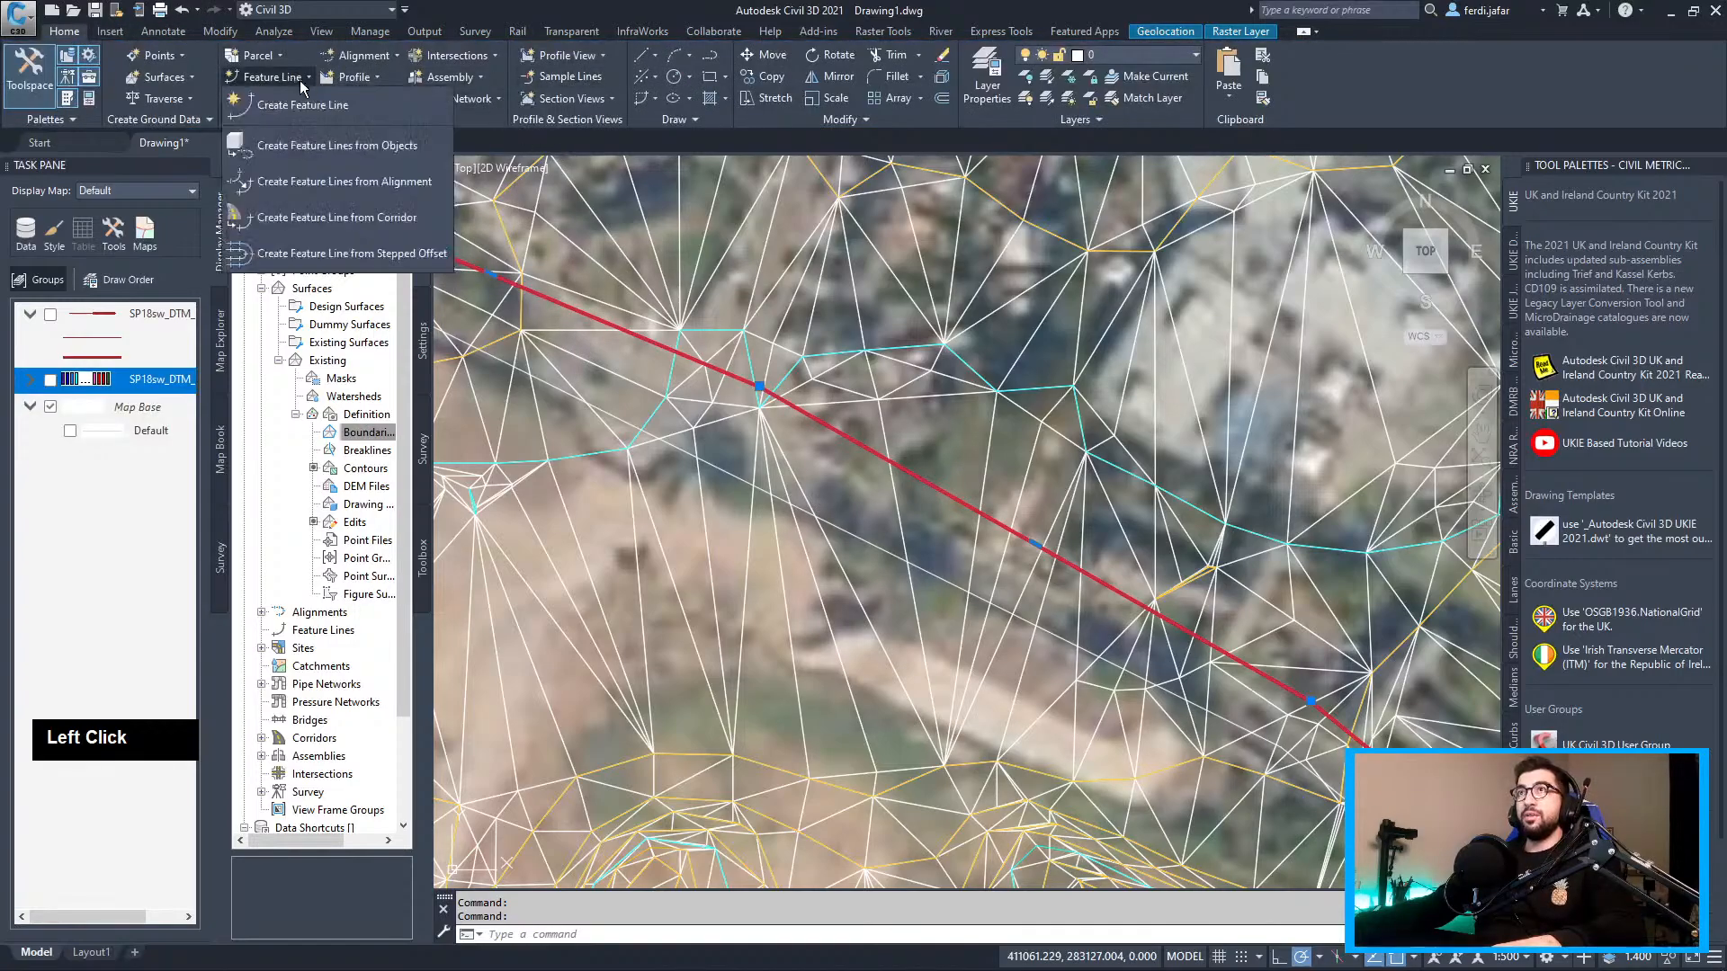
{"action": "left_click", "coordinate": [367, 148]}
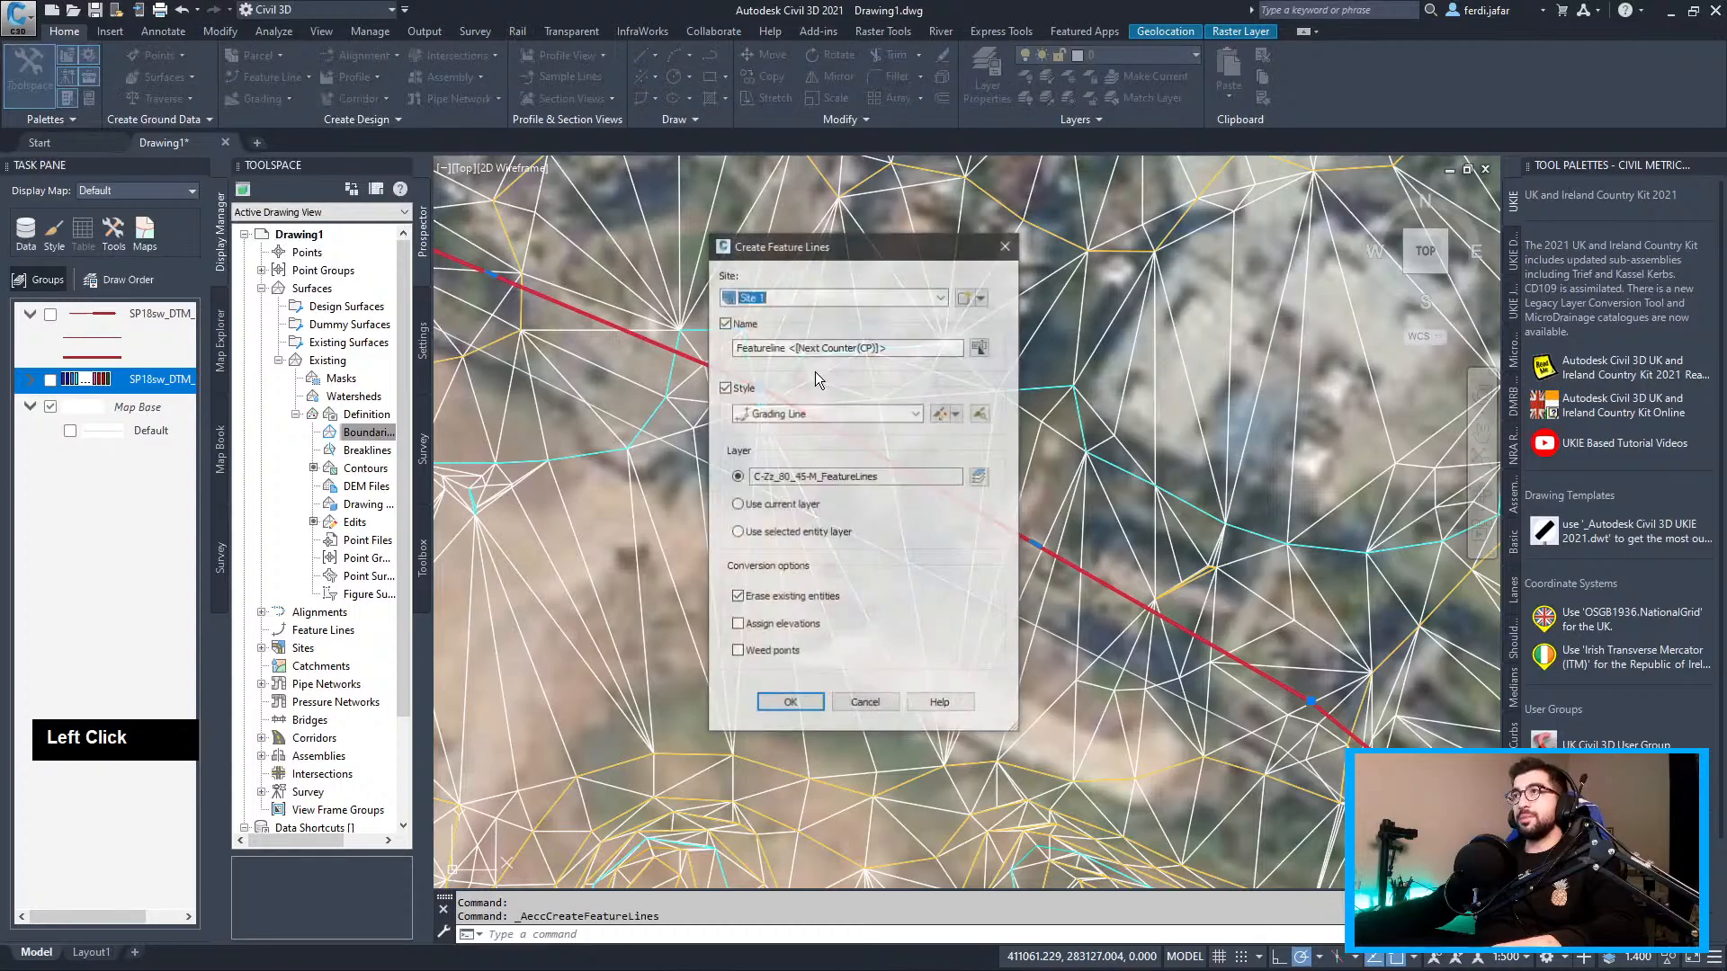
{"action": "key", "text": "shift+Home"}
{"action": "type", "text": "B"}
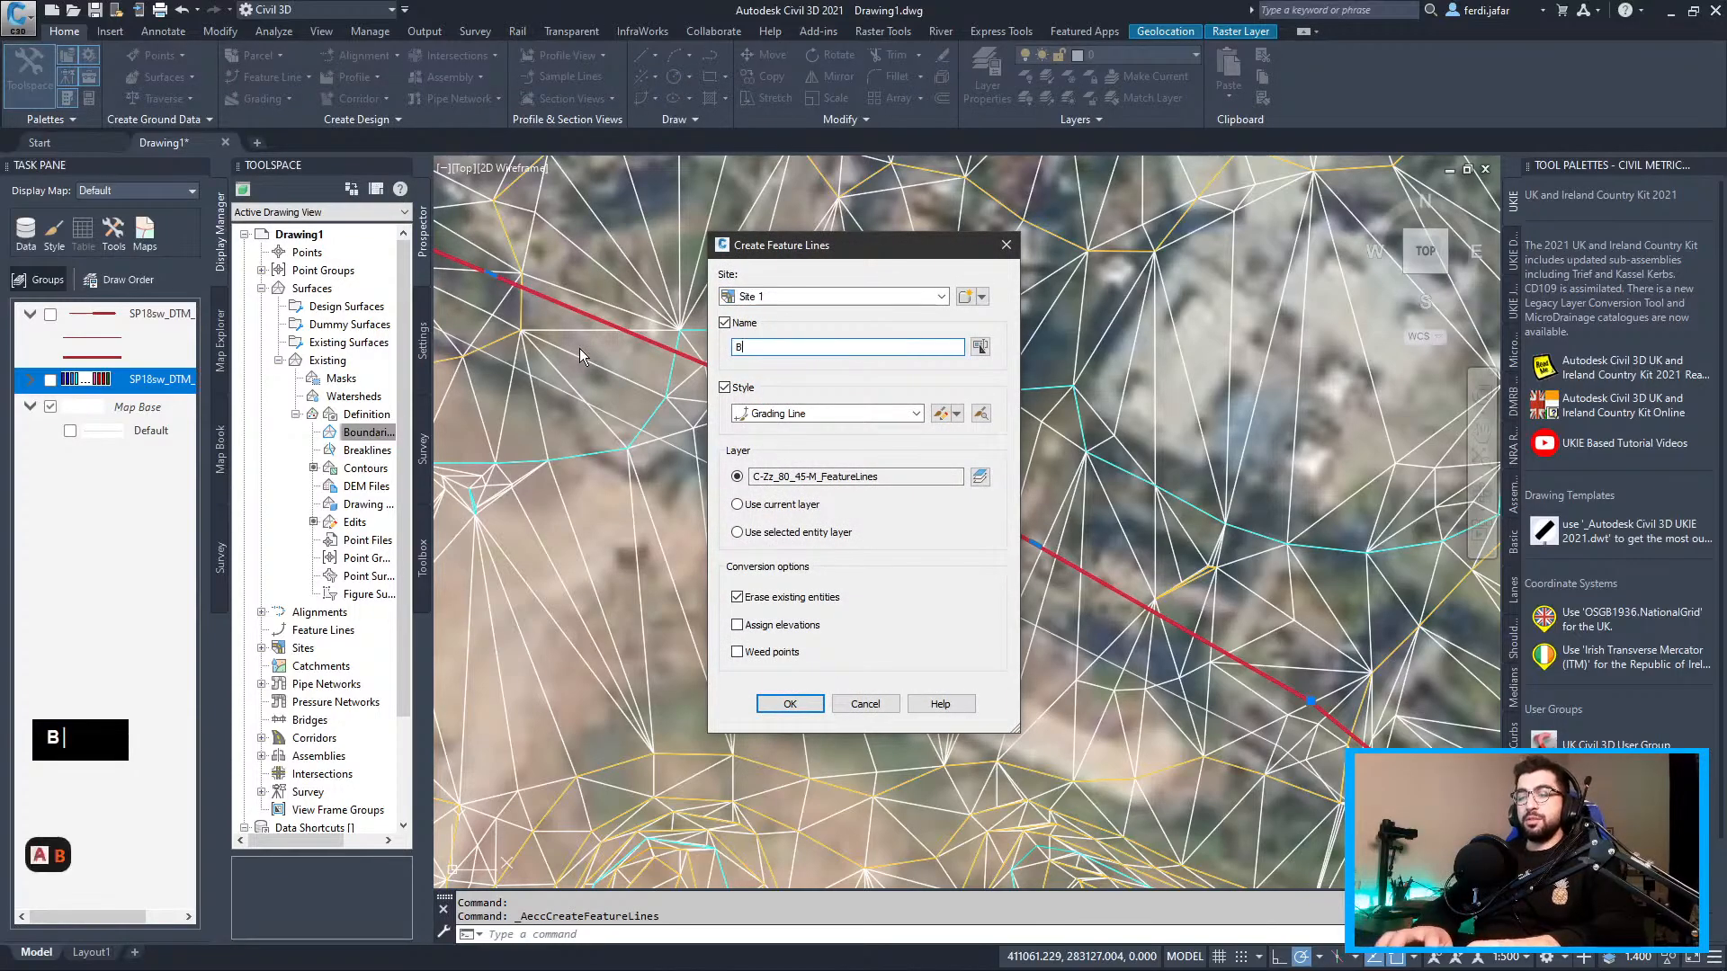
{"action": "type", "text": "oundary Test"}
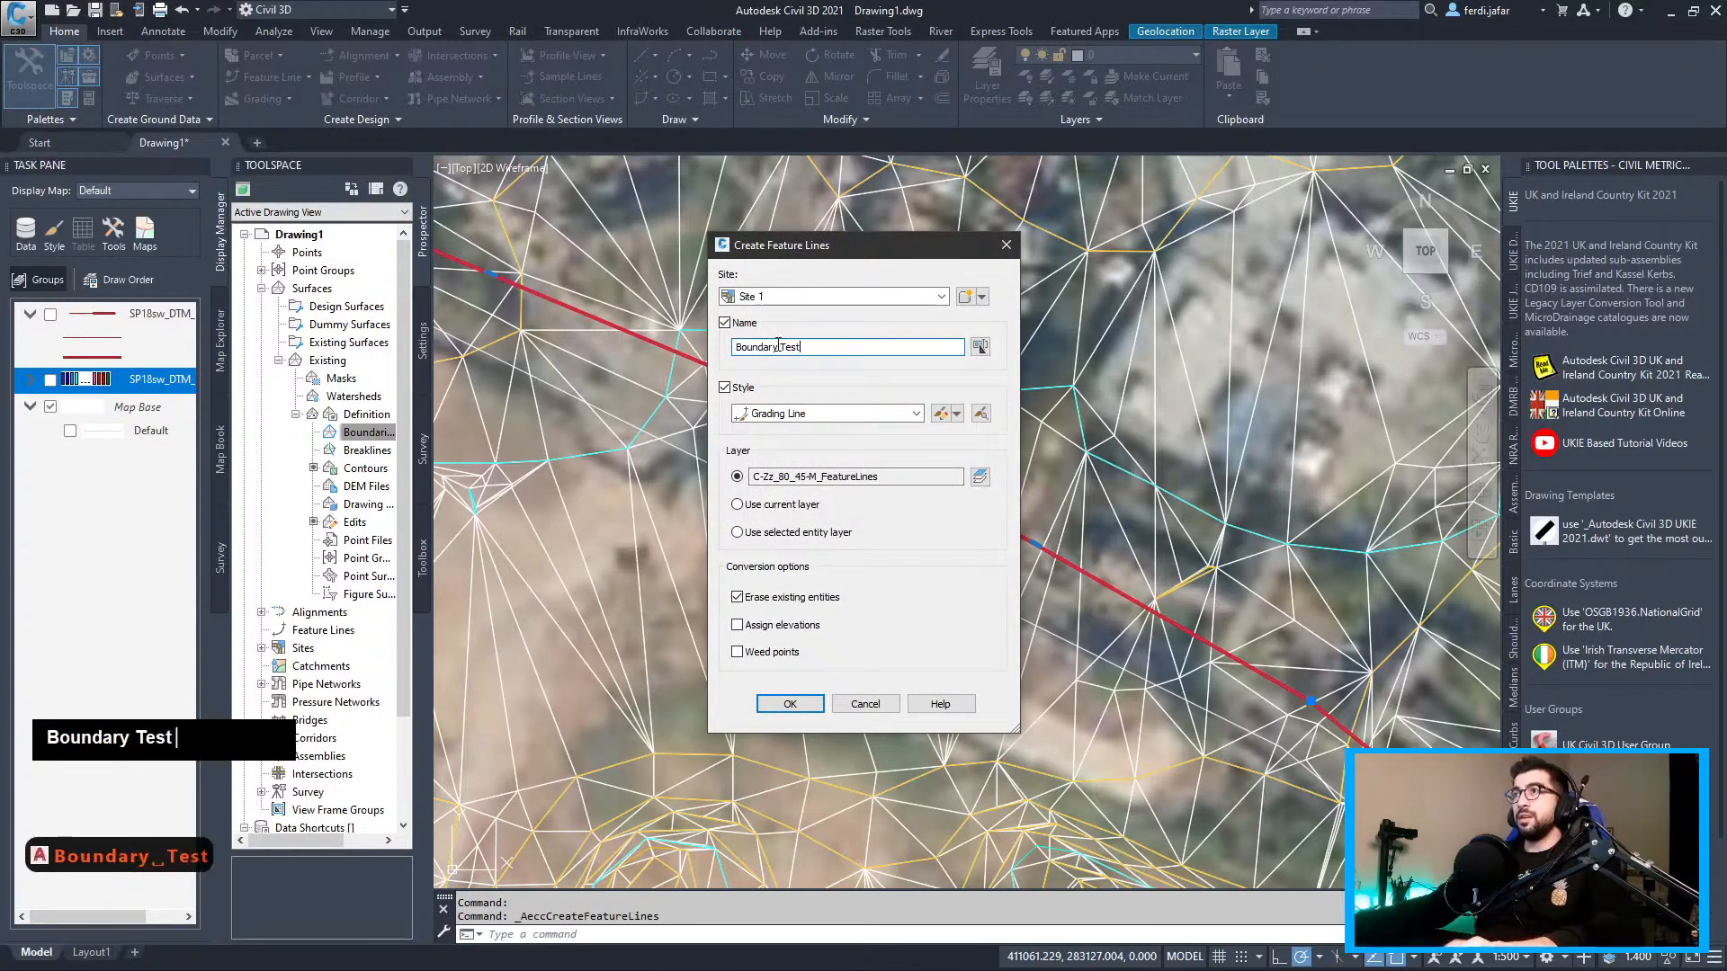
{"action": "left_click", "coordinate": [829, 413]}
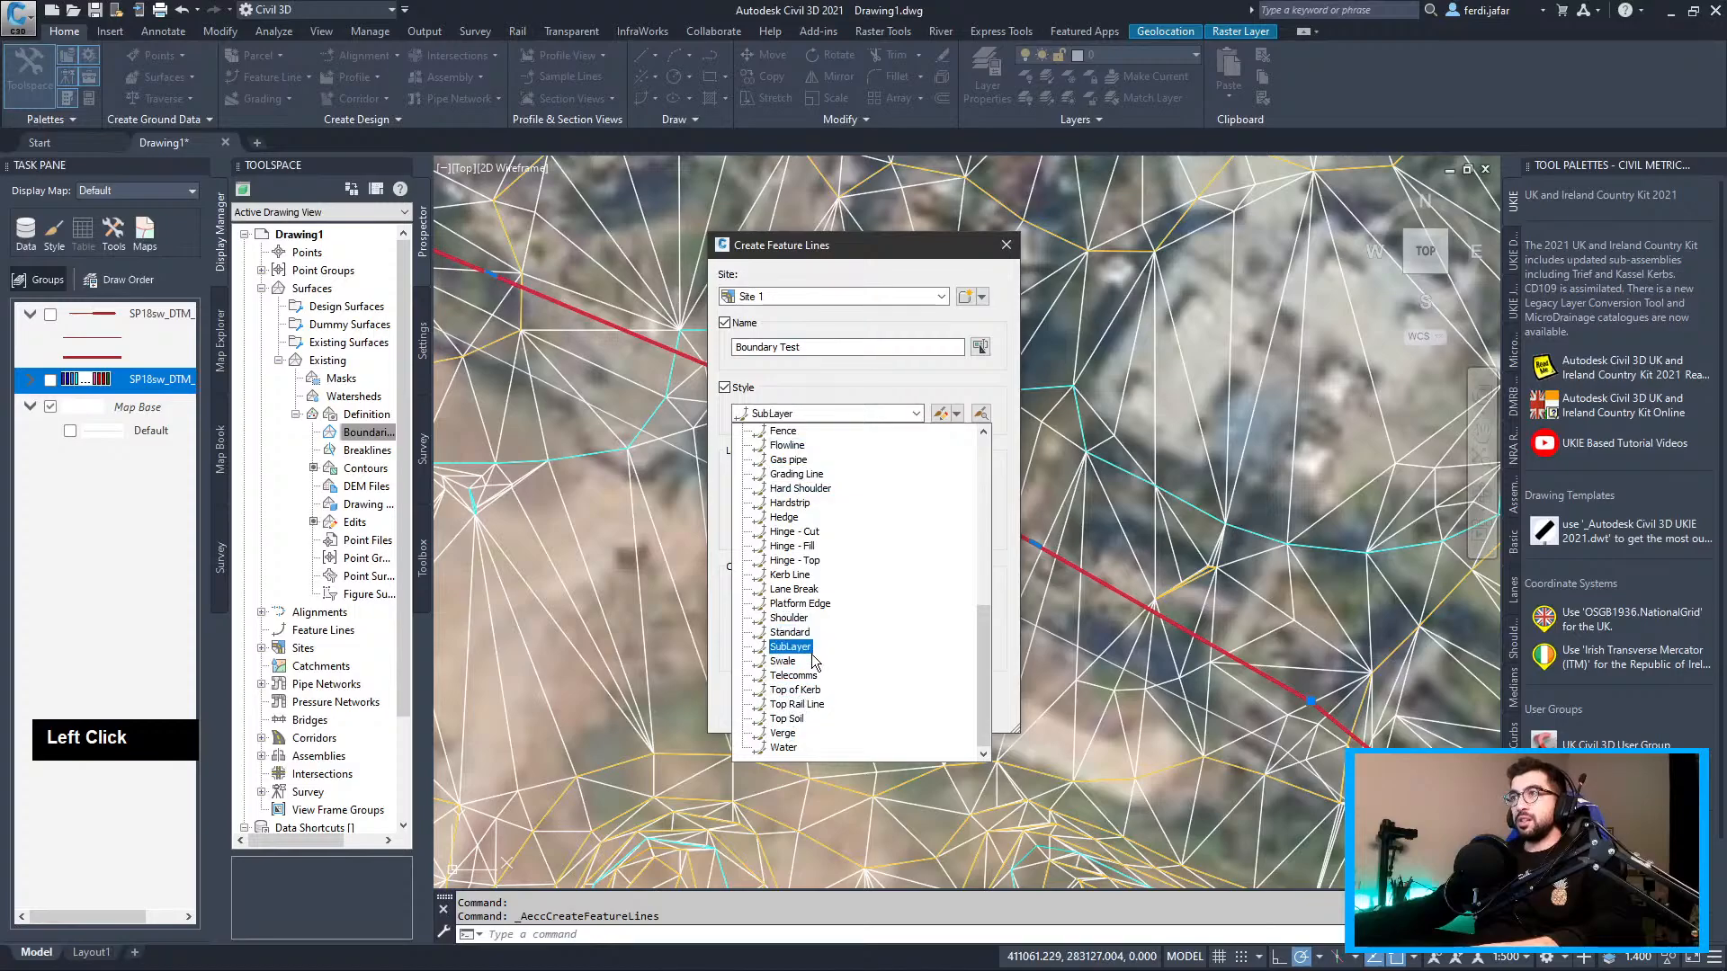
{"action": "scroll", "coordinate": [817, 734], "scroll_direction": "up", "scroll_amount": 10}
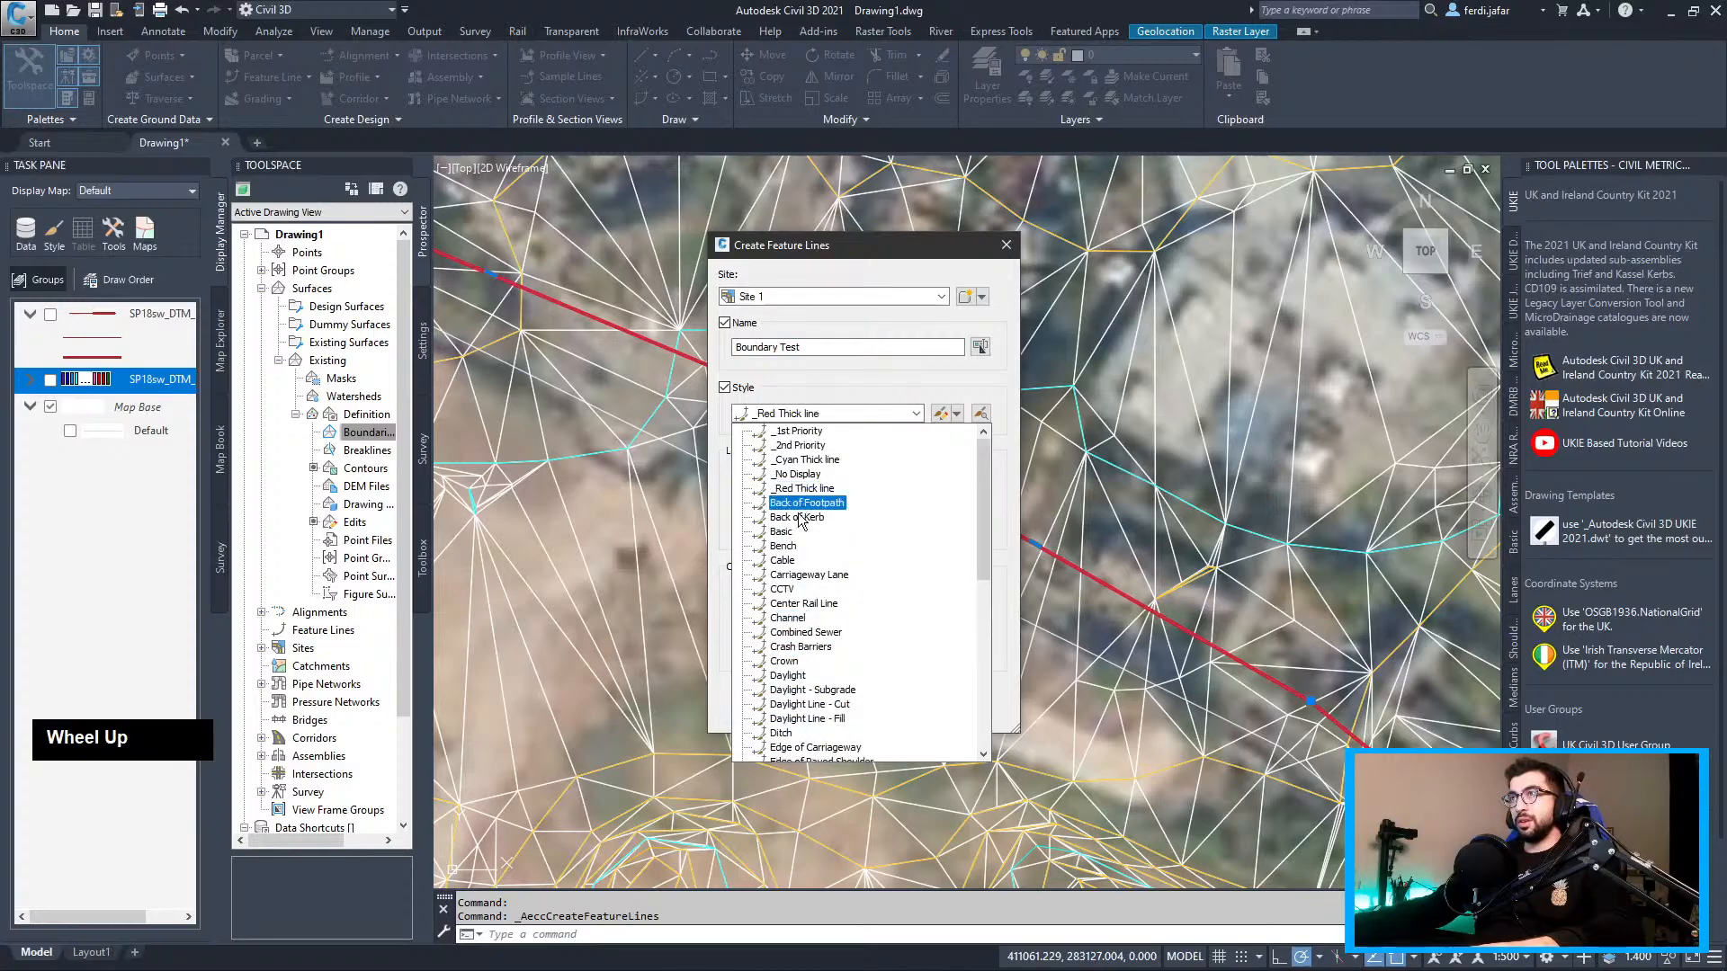
{"action": "left_click", "coordinate": [782, 534]}
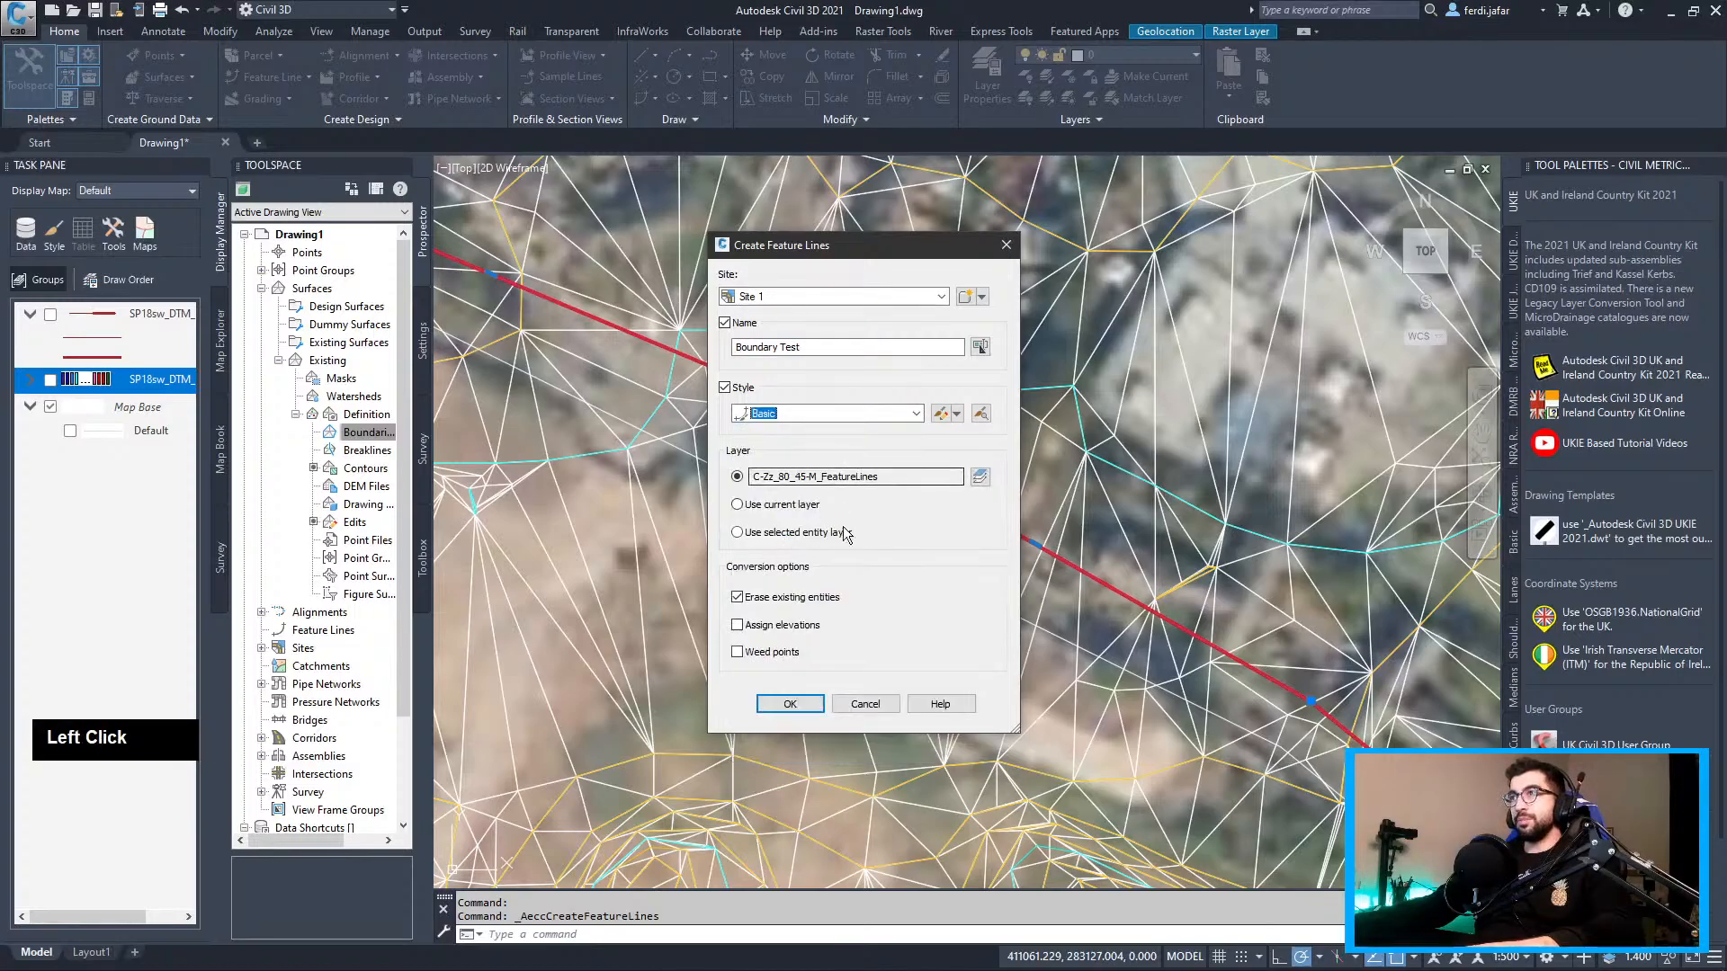
{"action": "left_click", "coordinate": [793, 704]}
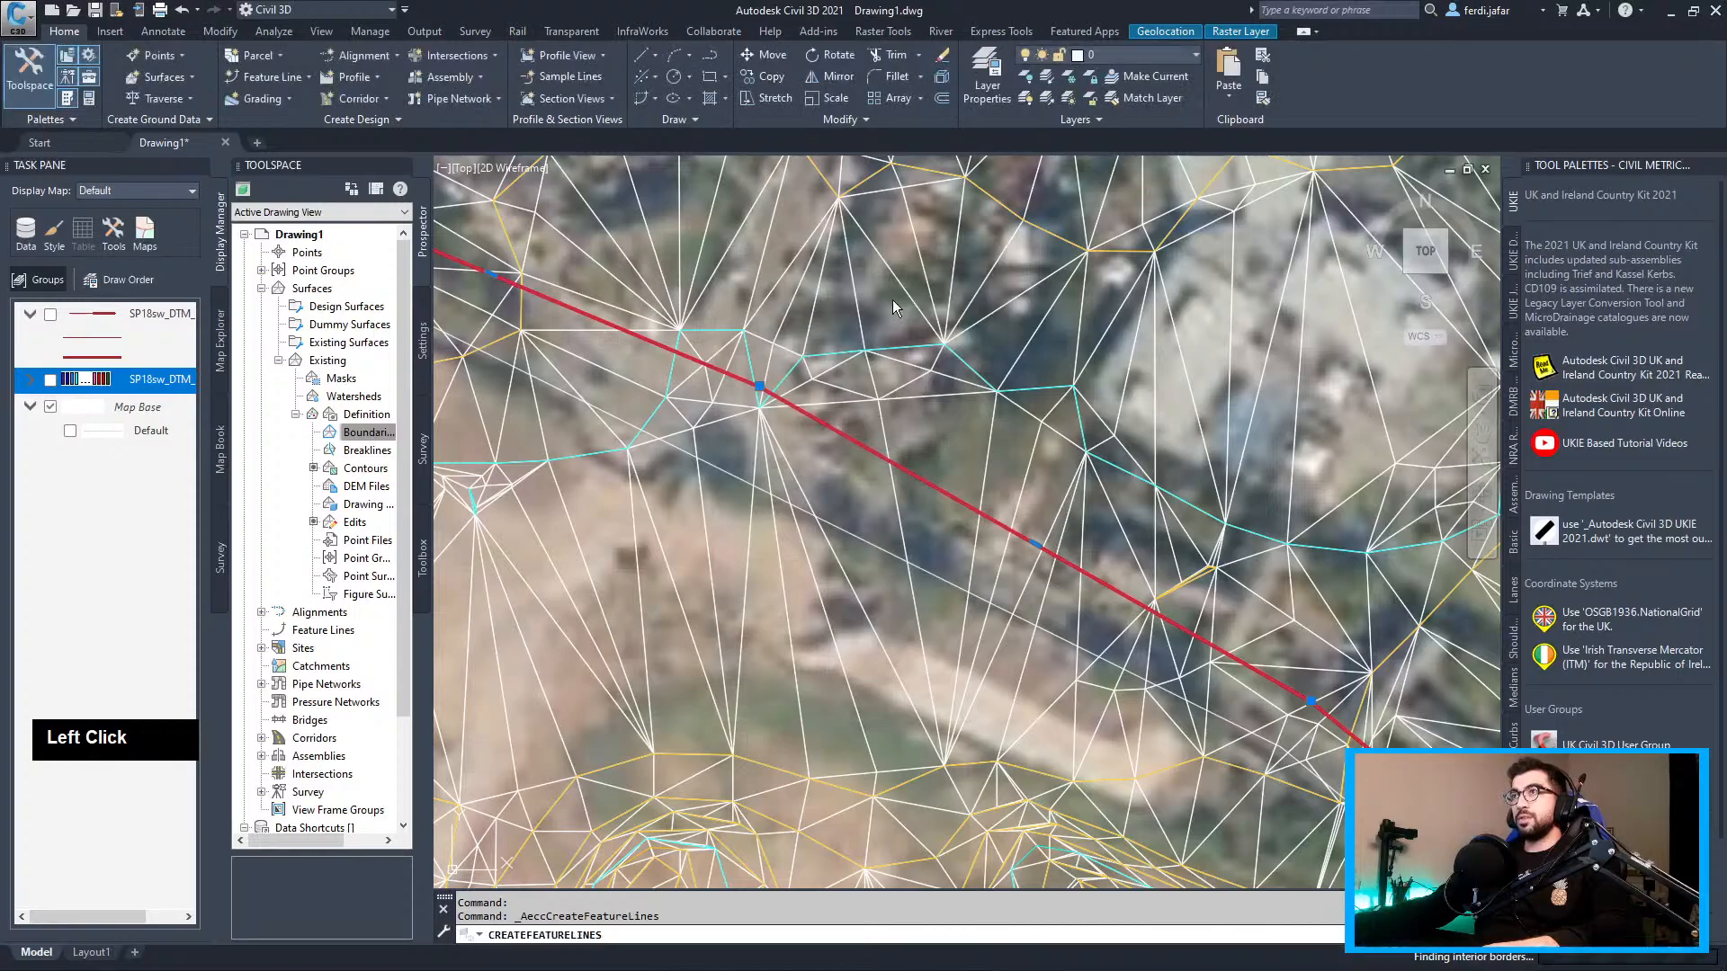
Assign Boundary Test's vertex elevations from the Existing surface, roughly 125–132 m
{"action": "left_click", "coordinate": [833, 429]}
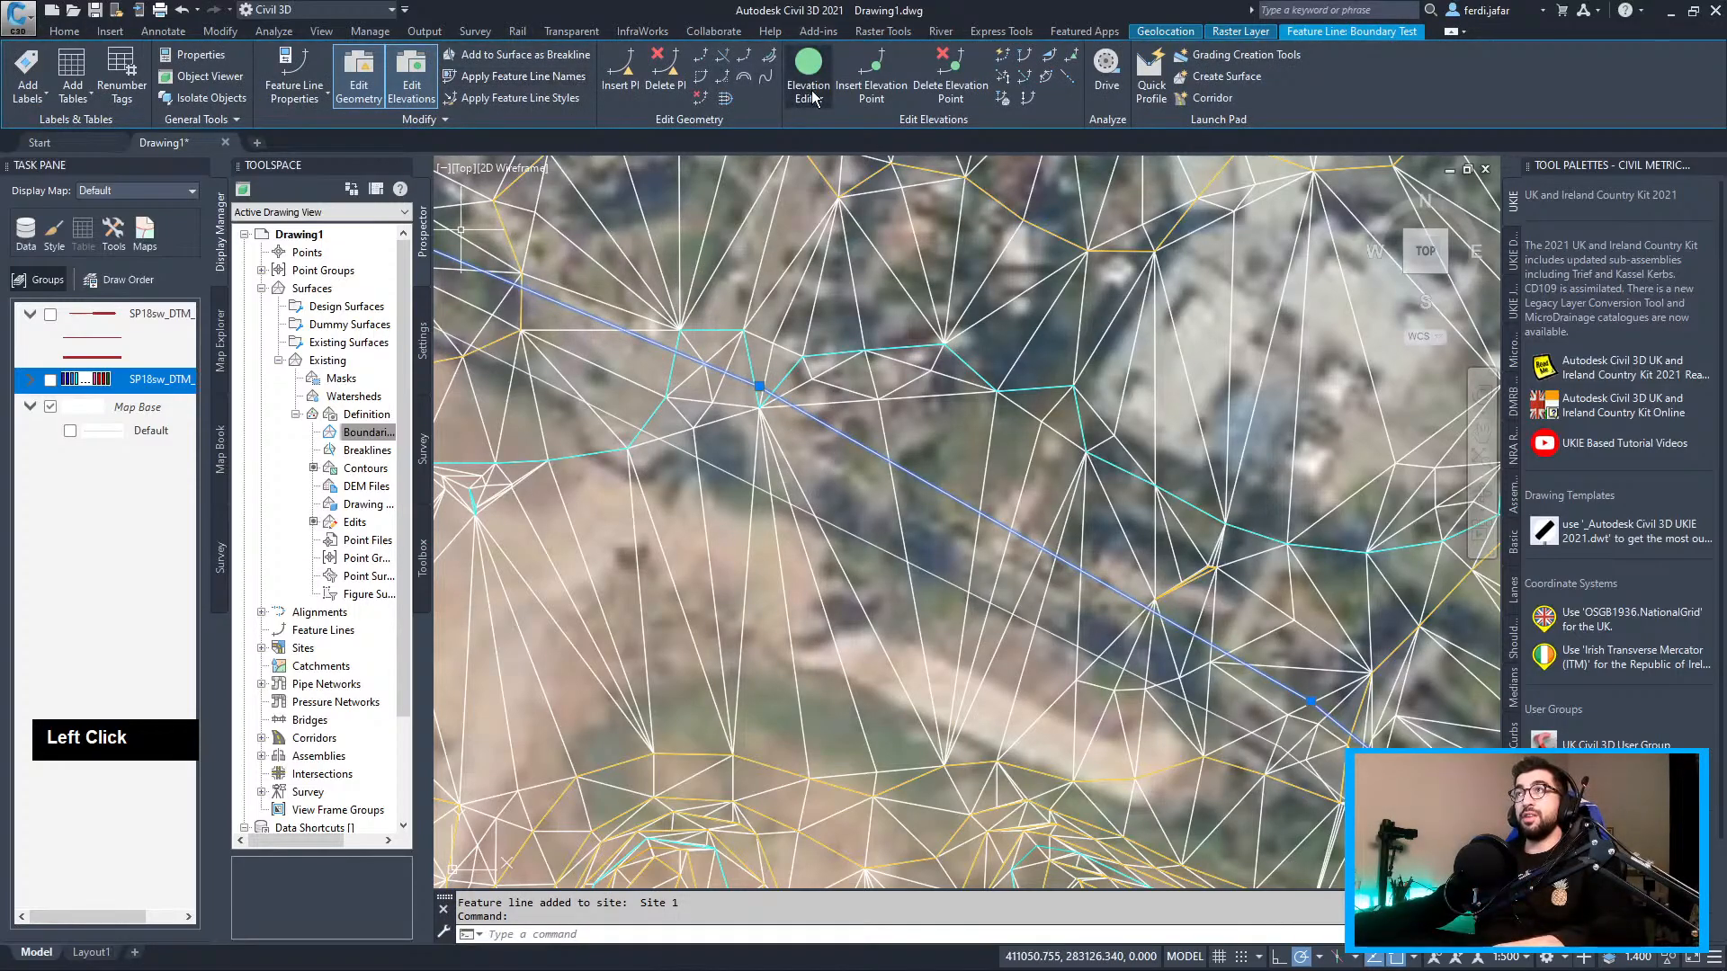
{"action": "left_click", "coordinate": [809, 88]}
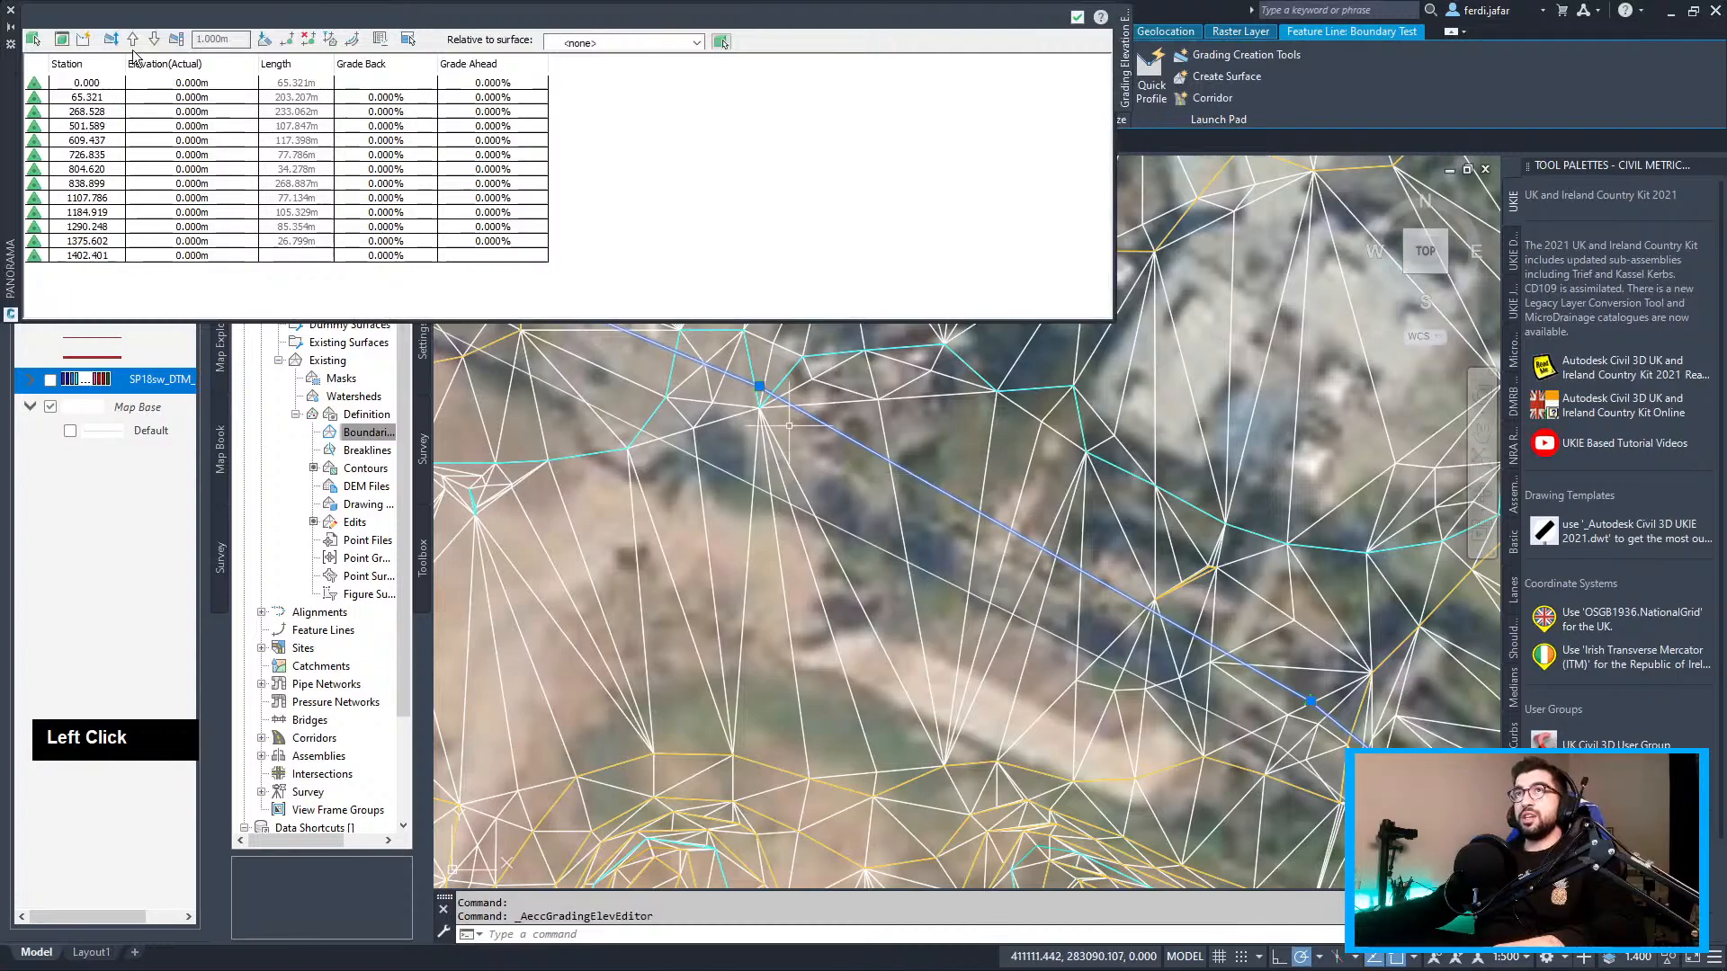
{"action": "left_click", "coordinate": [329, 45]}
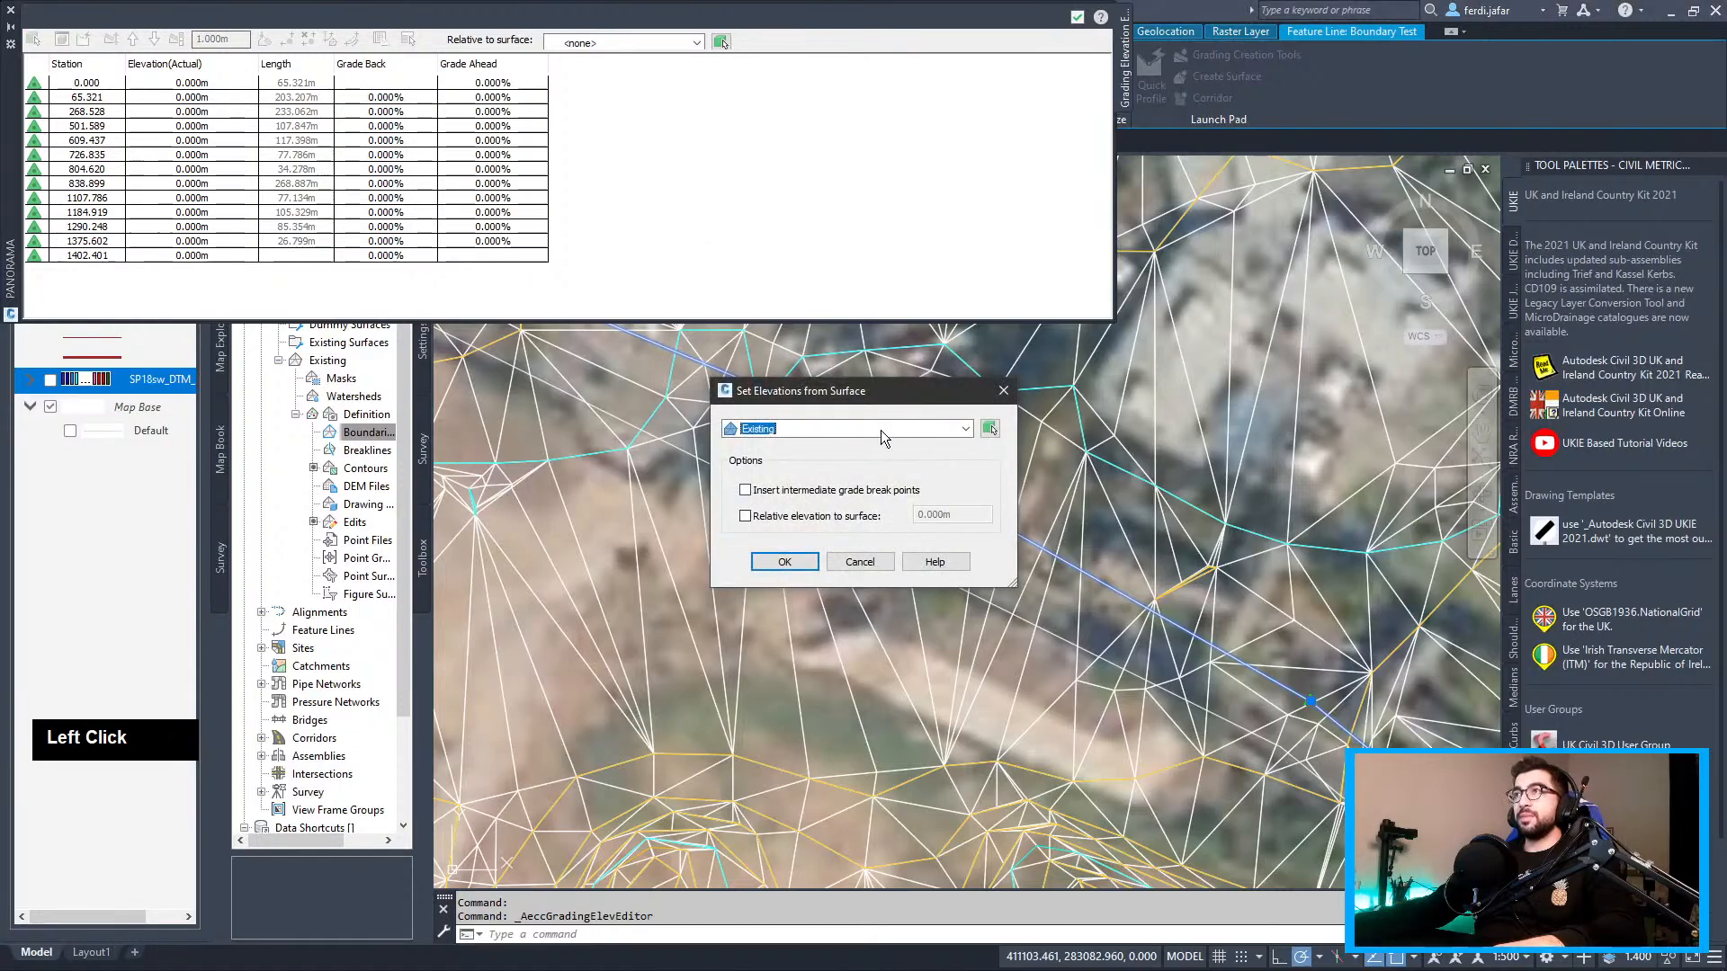
{"action": "left_click", "coordinate": [882, 430]}
{"action": "double_click", "coordinate": [881, 430]}
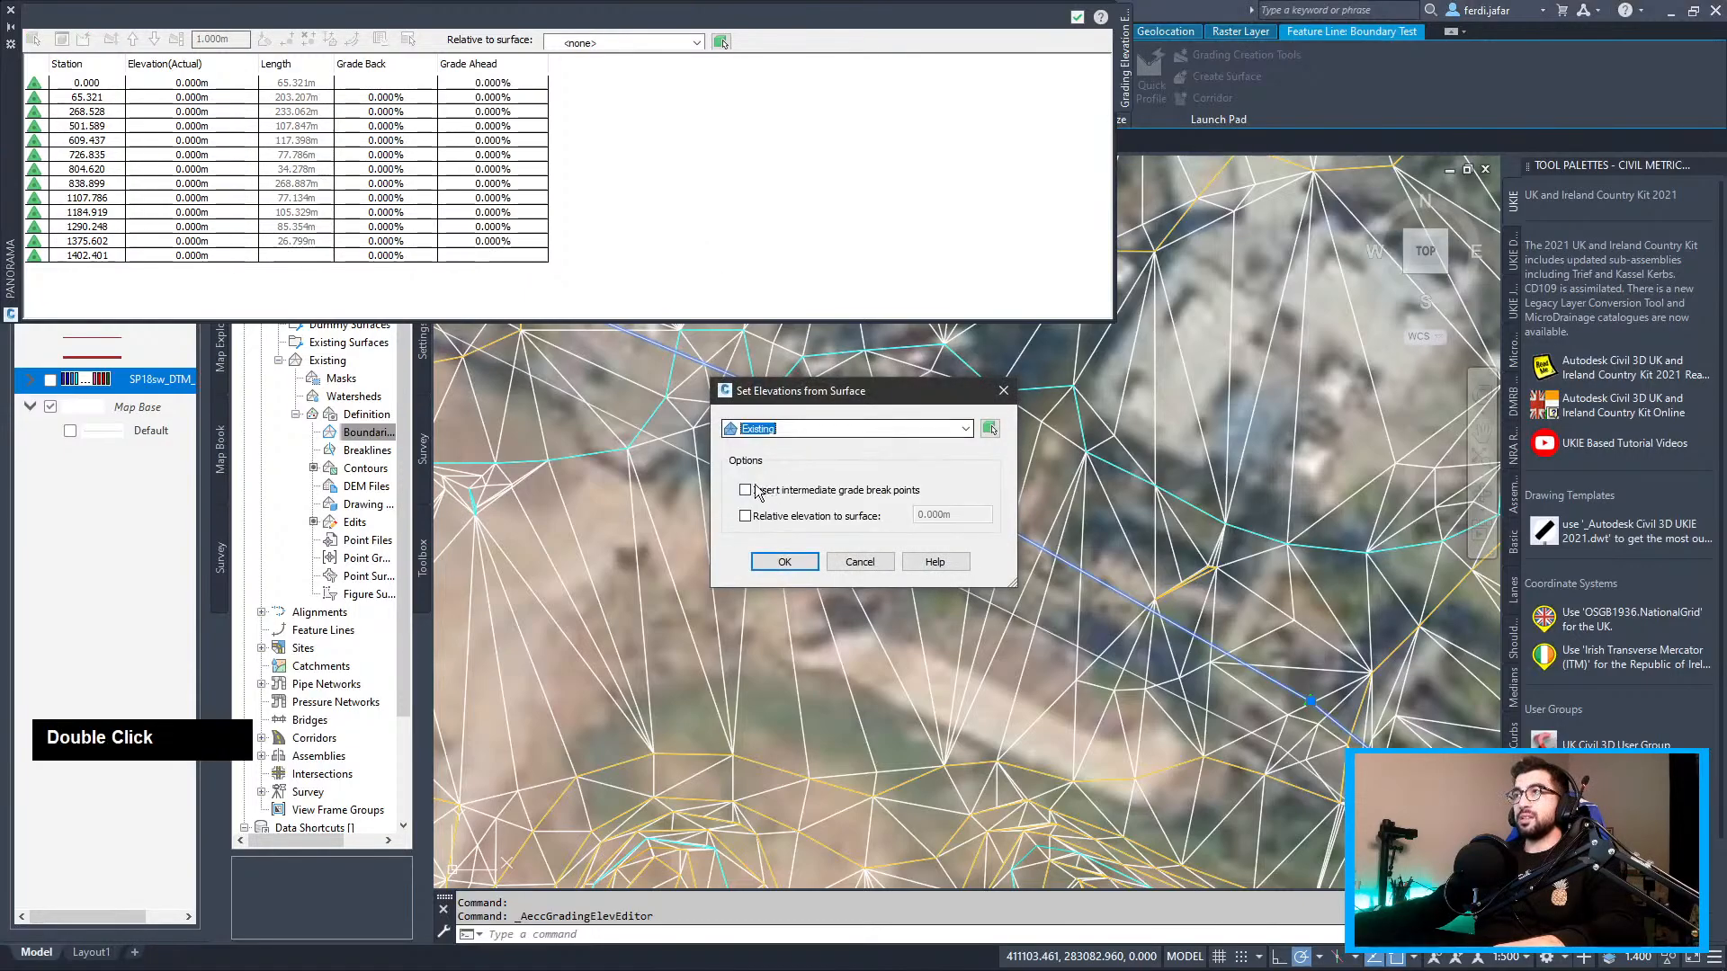
{"action": "left_click", "coordinate": [799, 563]}
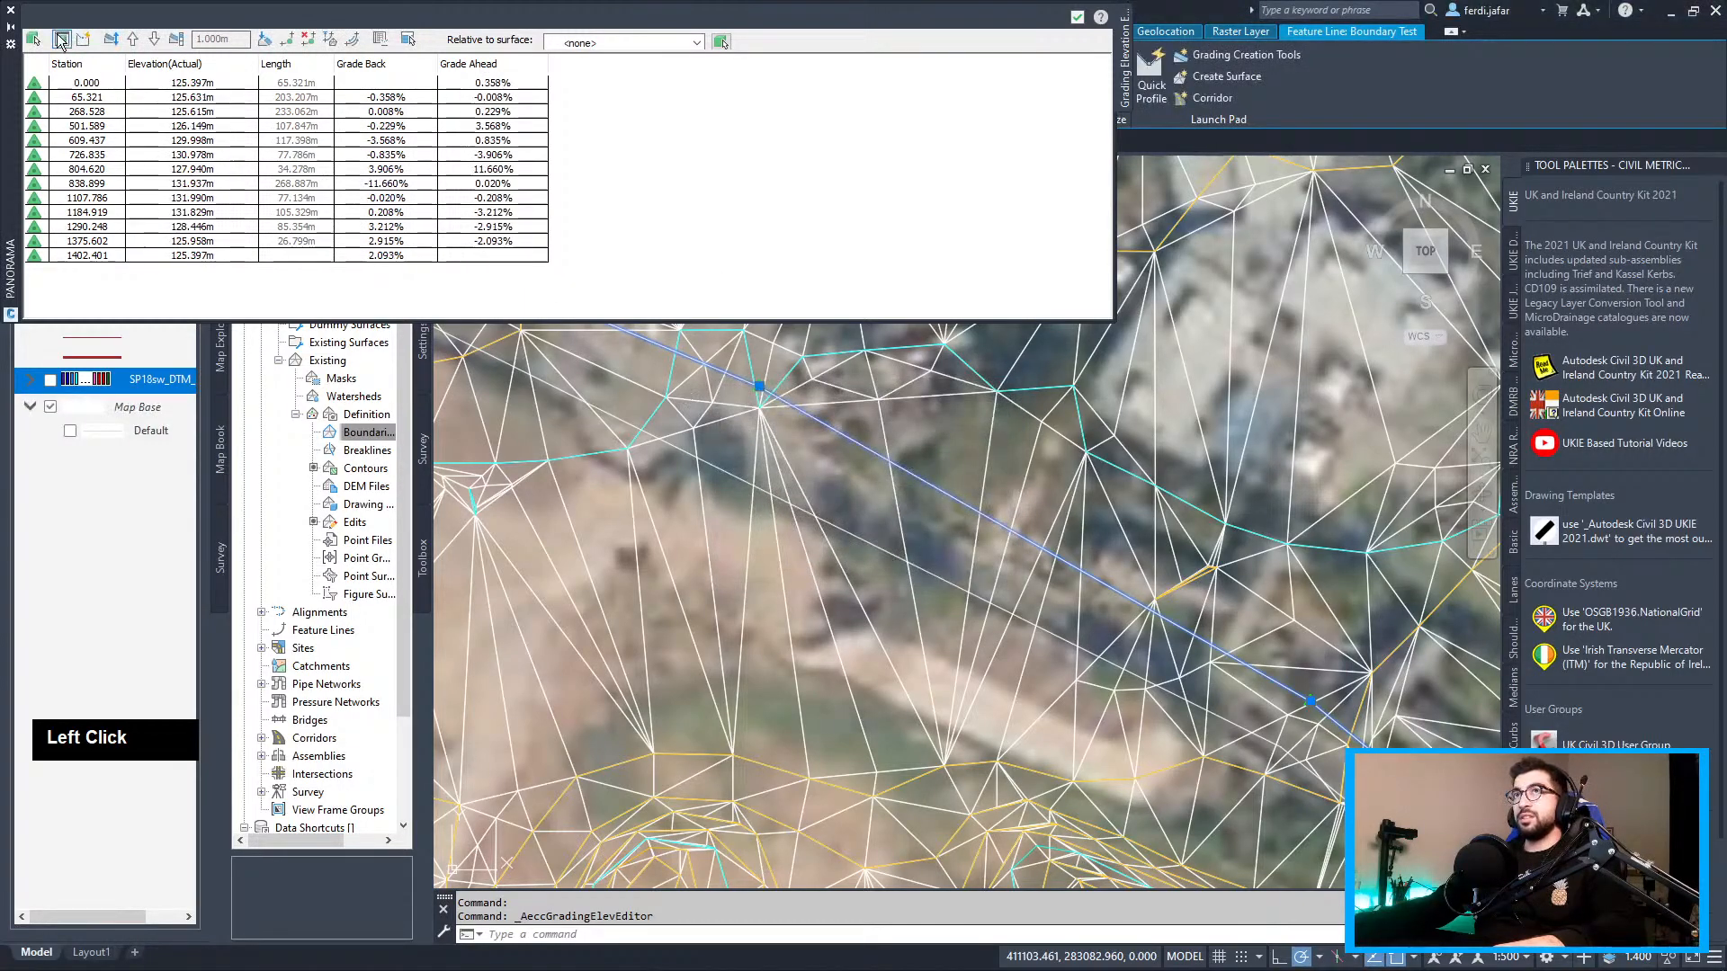
{"action": "left_click", "coordinate": [13, 14]}
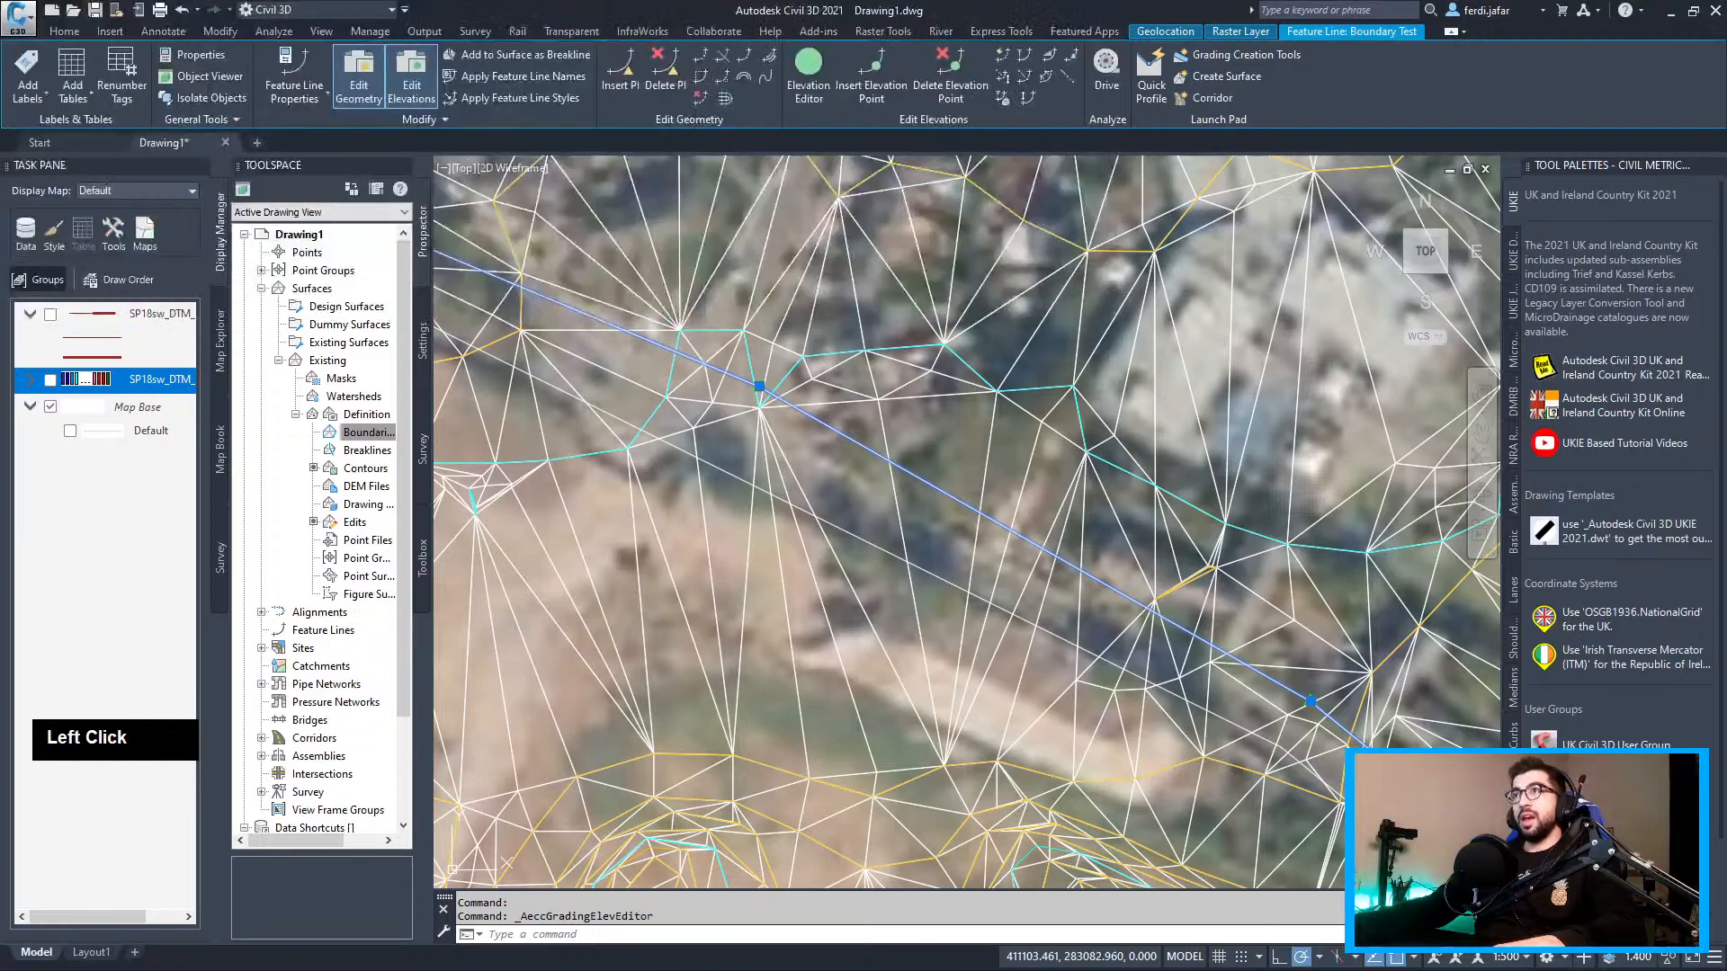
Add the Boundary Test feature line to Existing as a Standard breakline described 'Offset Boundary'
{"action": "right_click", "coordinate": [360, 450]}
{"action": "left_click", "coordinate": [385, 460]}
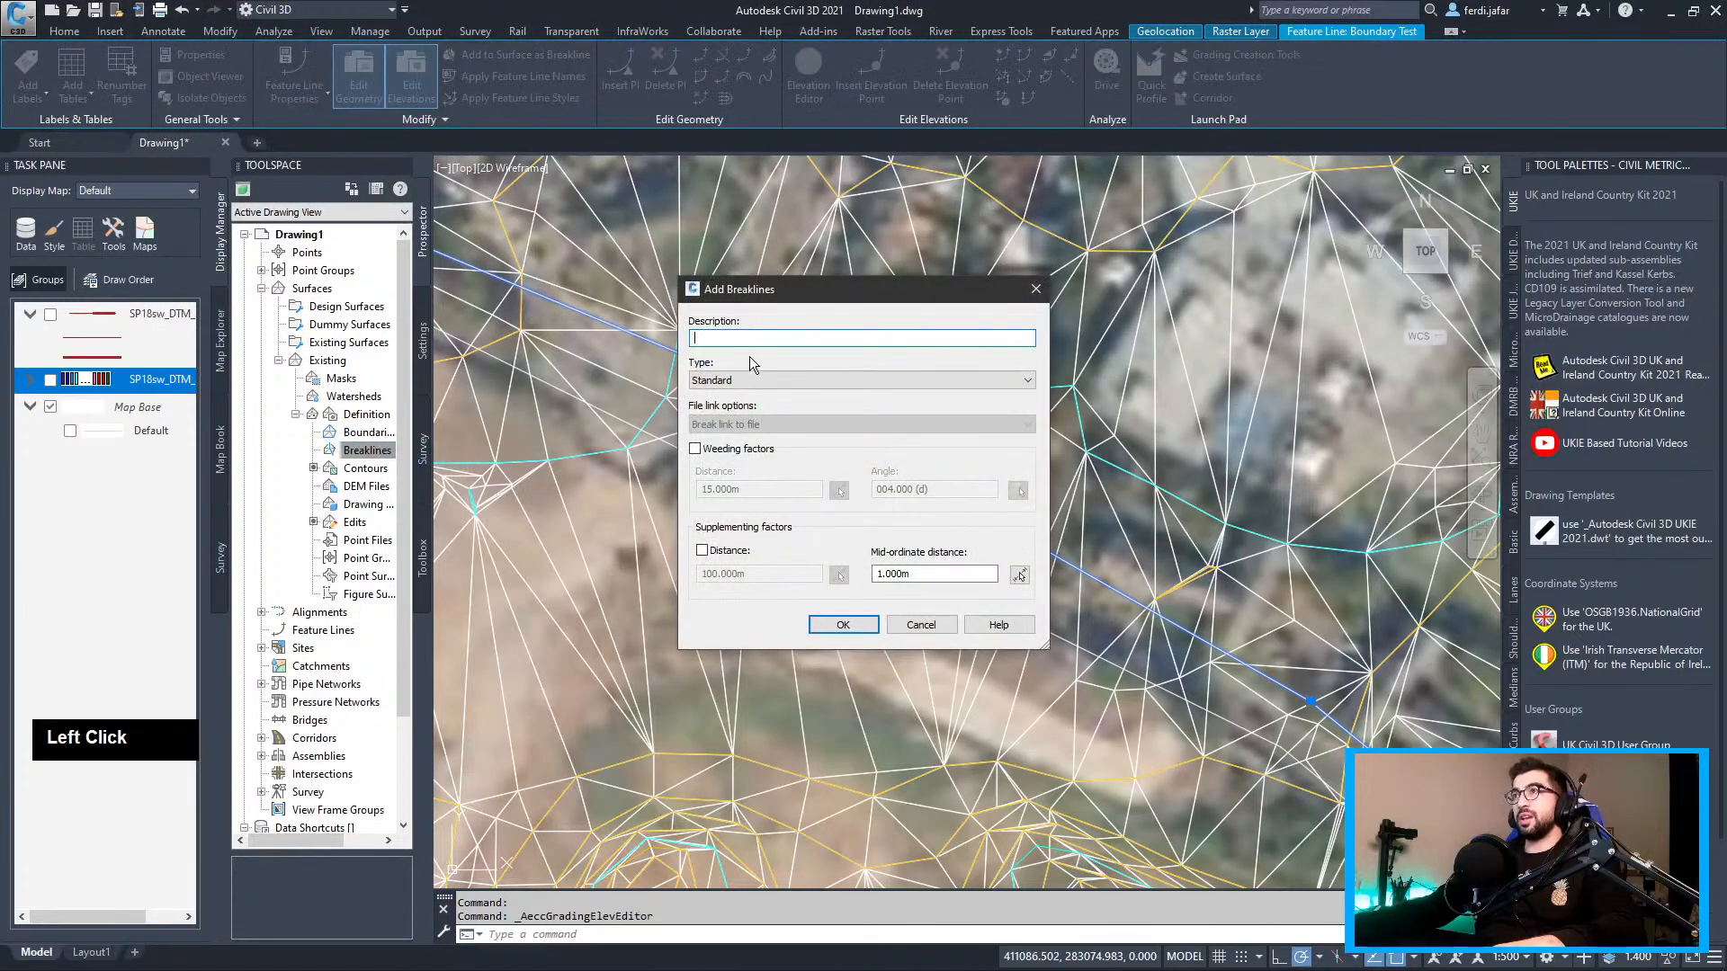
{"action": "type", "text": "Off"}
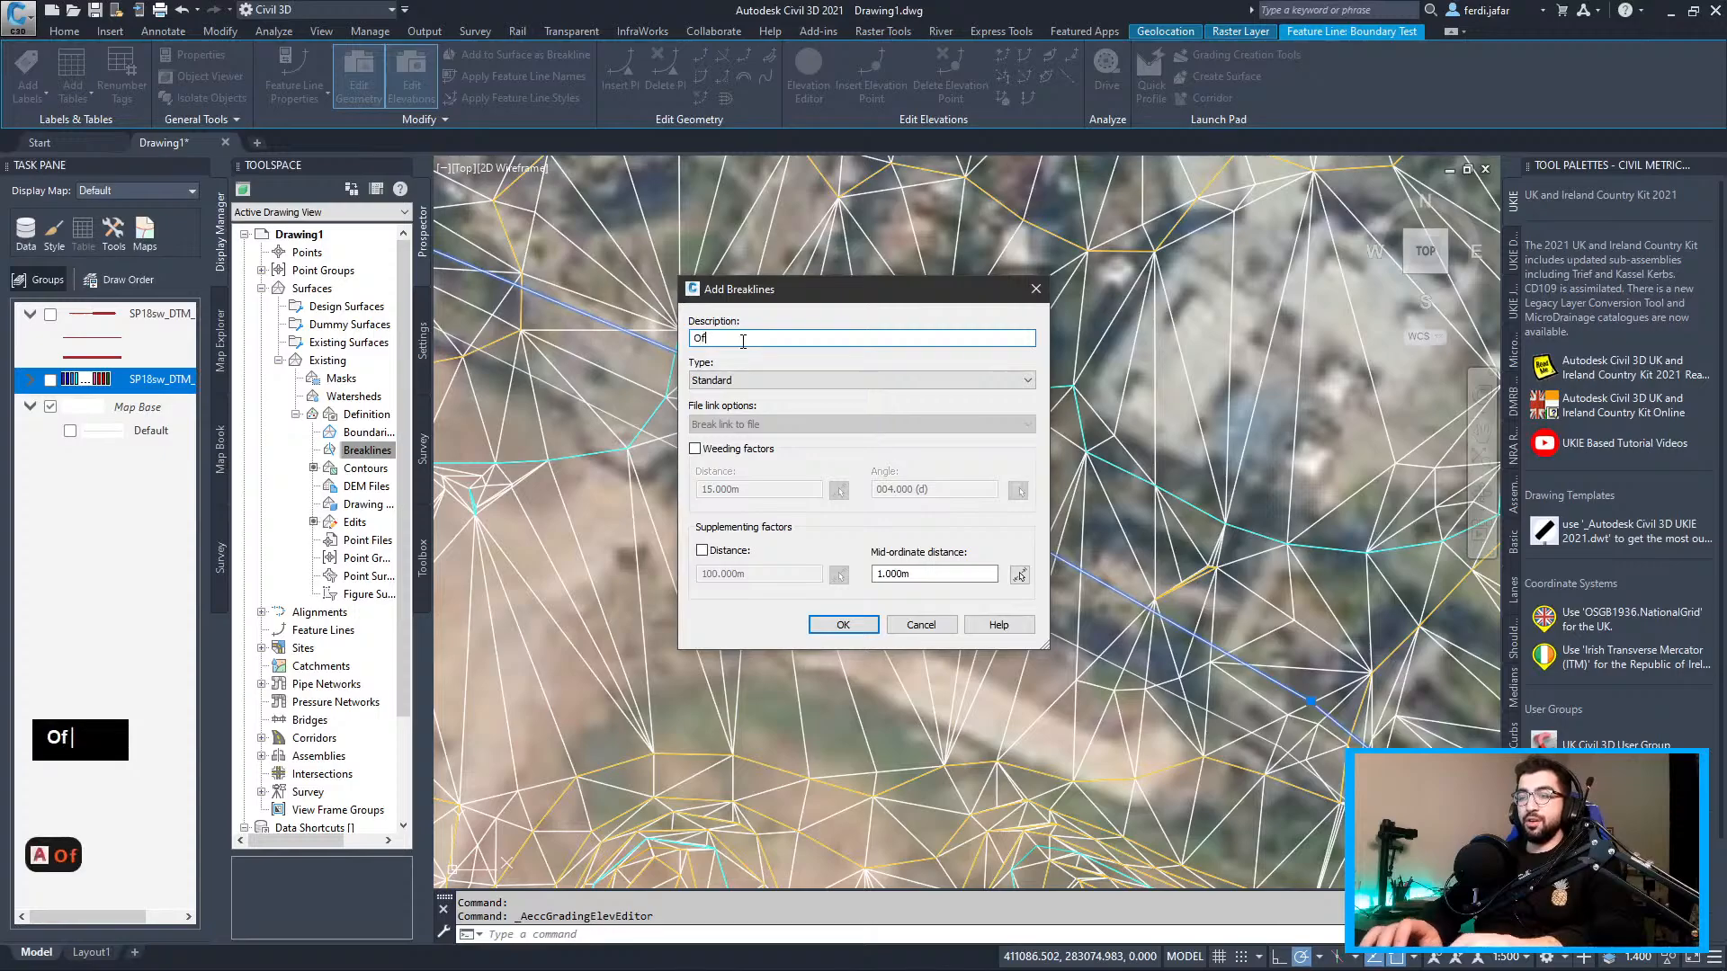
{"action": "type", "text": "set Boundary"}
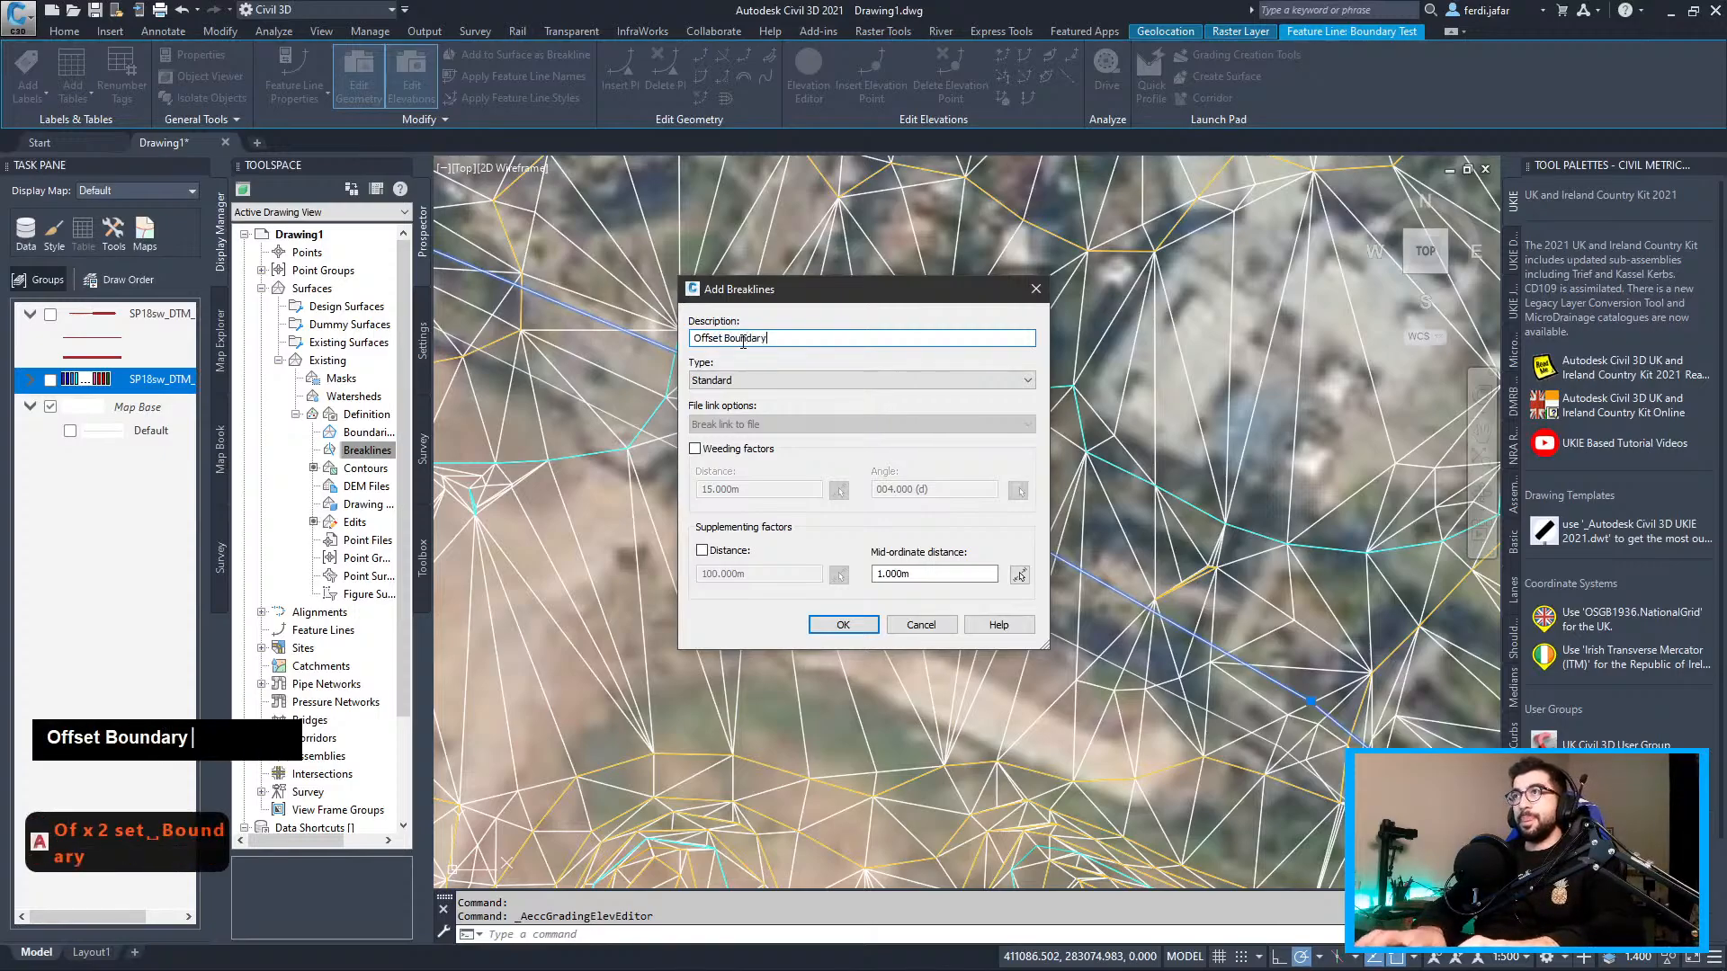
{"action": "key", "text": "Return"}
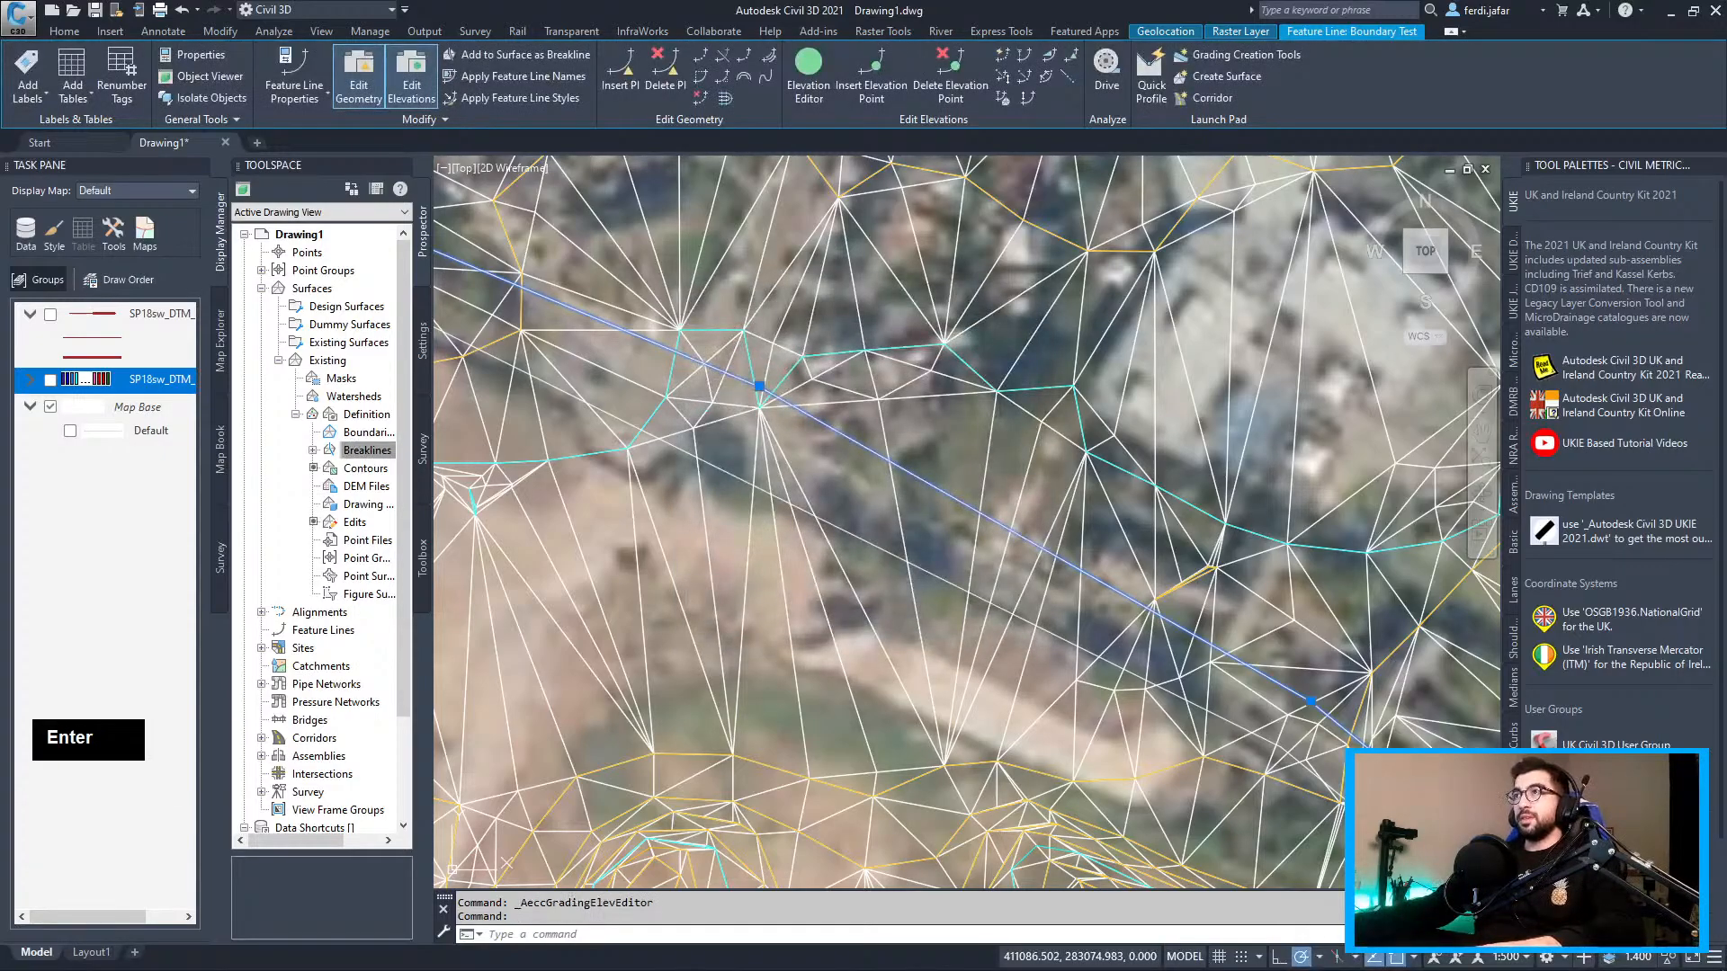
{"action": "scroll", "coordinate": [841, 423], "scroll_direction": "down", "scroll_amount": 3}
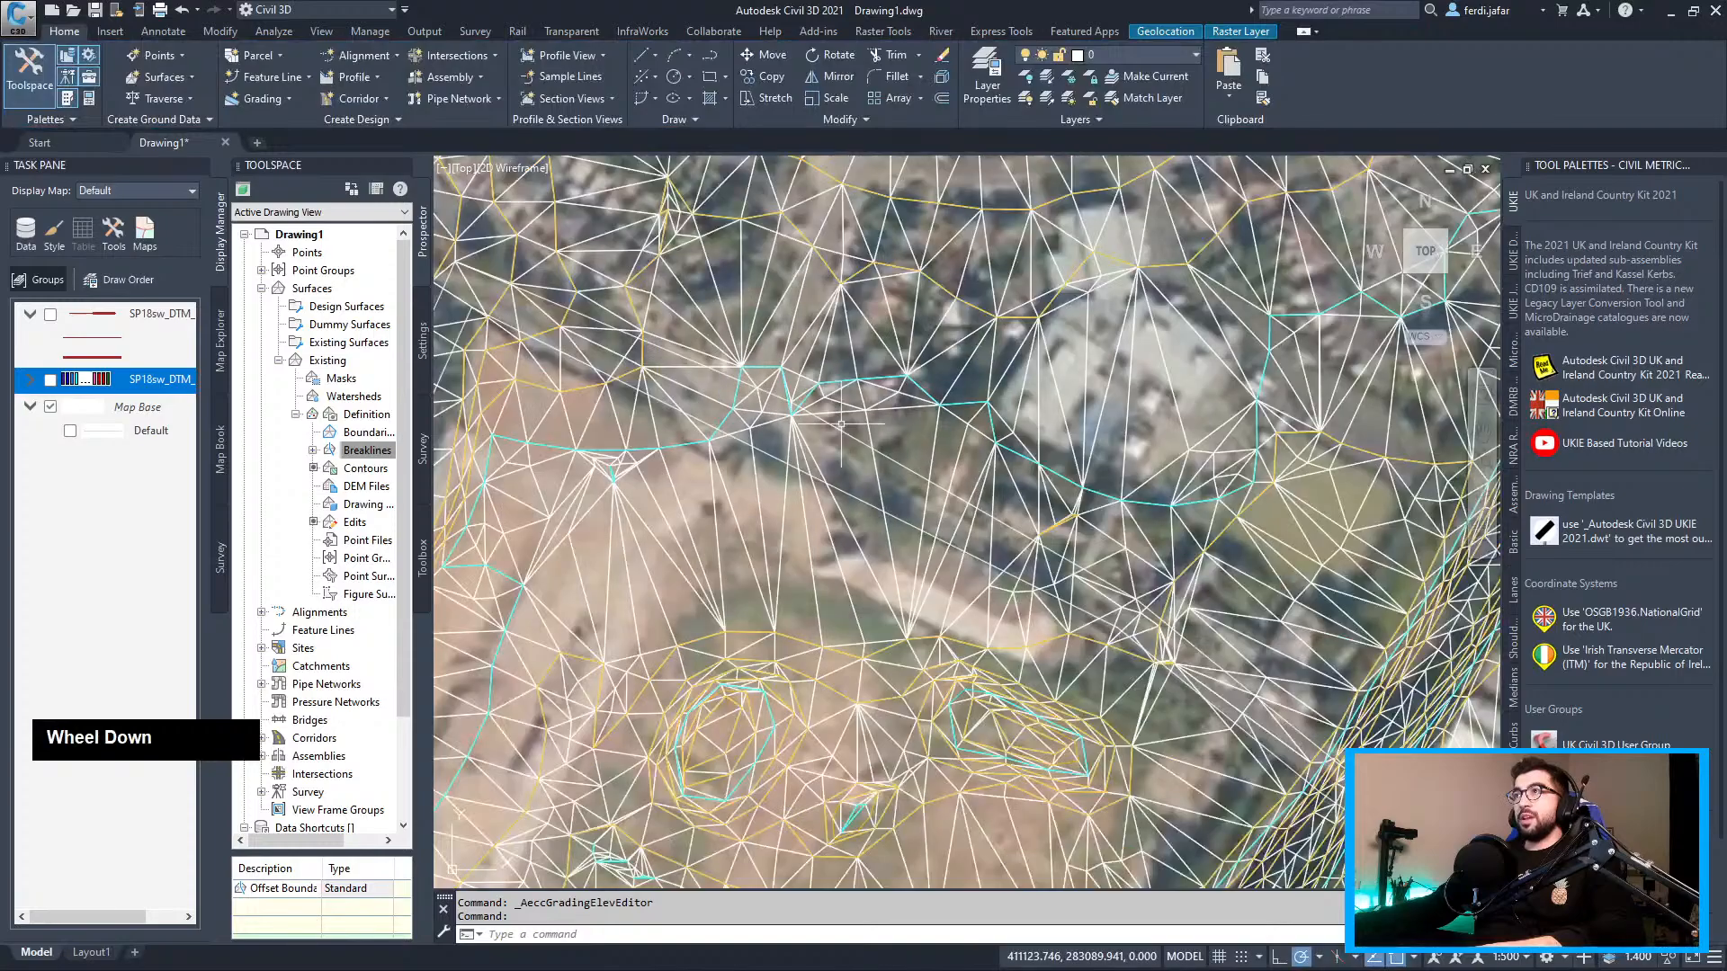
{"action": "left_click", "coordinate": [852, 434]}
{"action": "scroll", "coordinate": [841, 421], "scroll_direction": "up", "scroll_amount": 5}
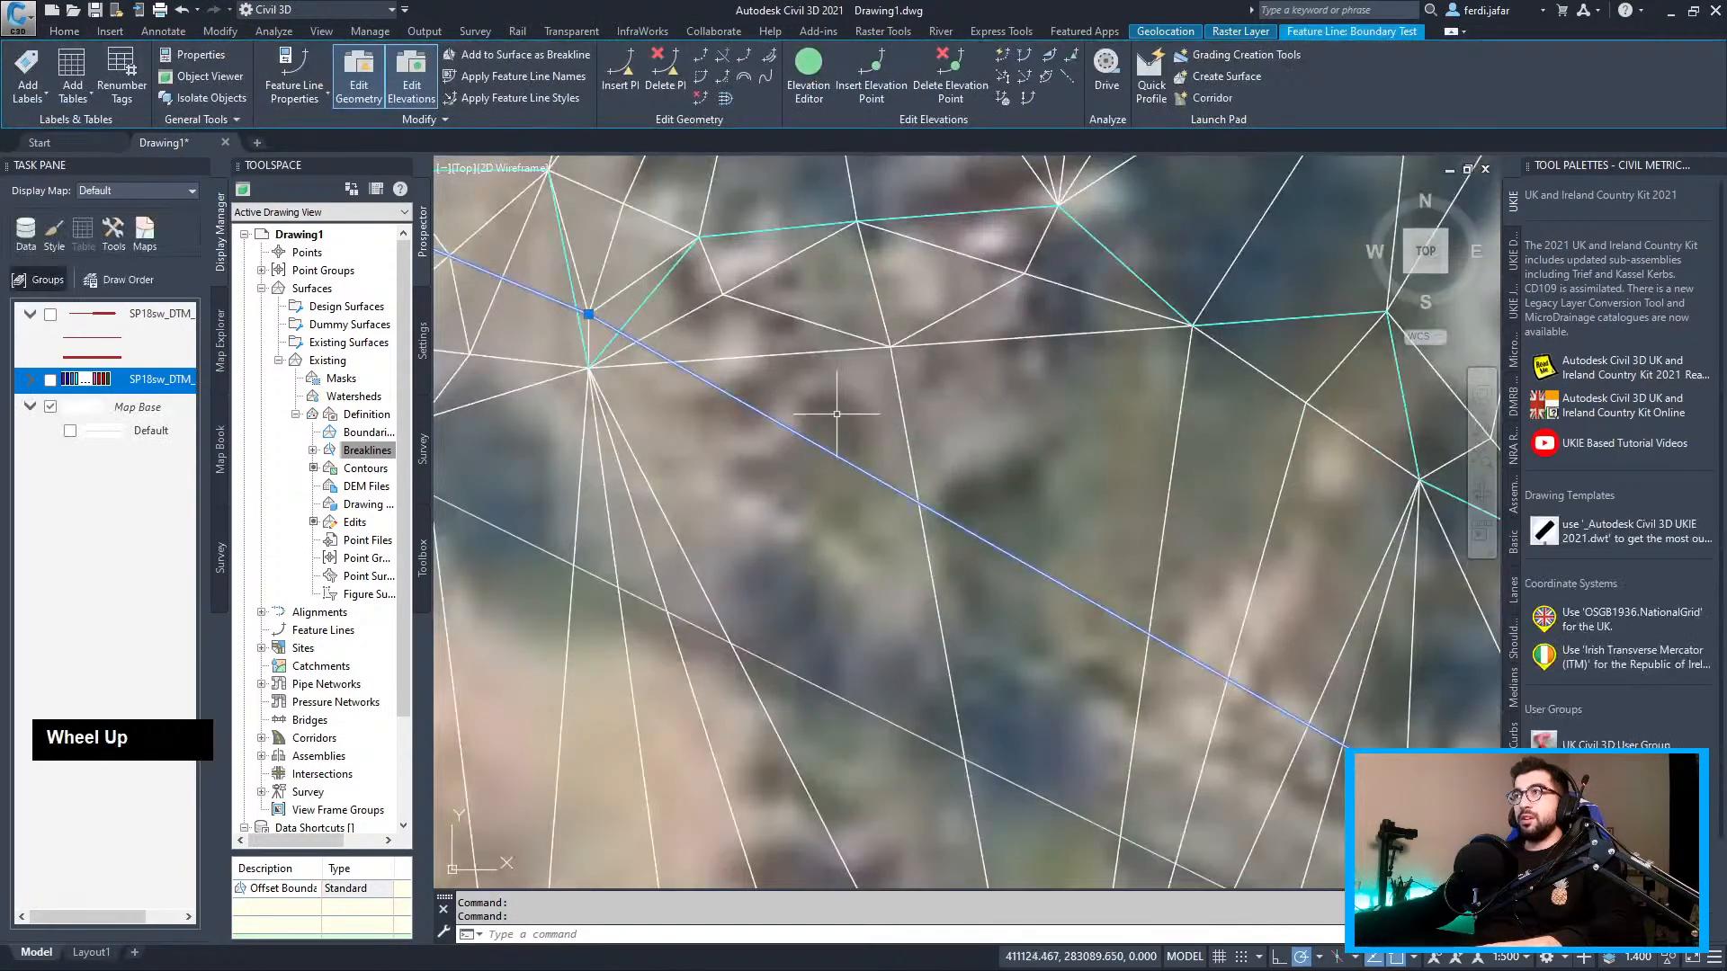
{"action": "key", "text": "Escape"}
{"action": "scroll", "coordinate": [810, 450], "scroll_direction": "down", "scroll_amount": 6}
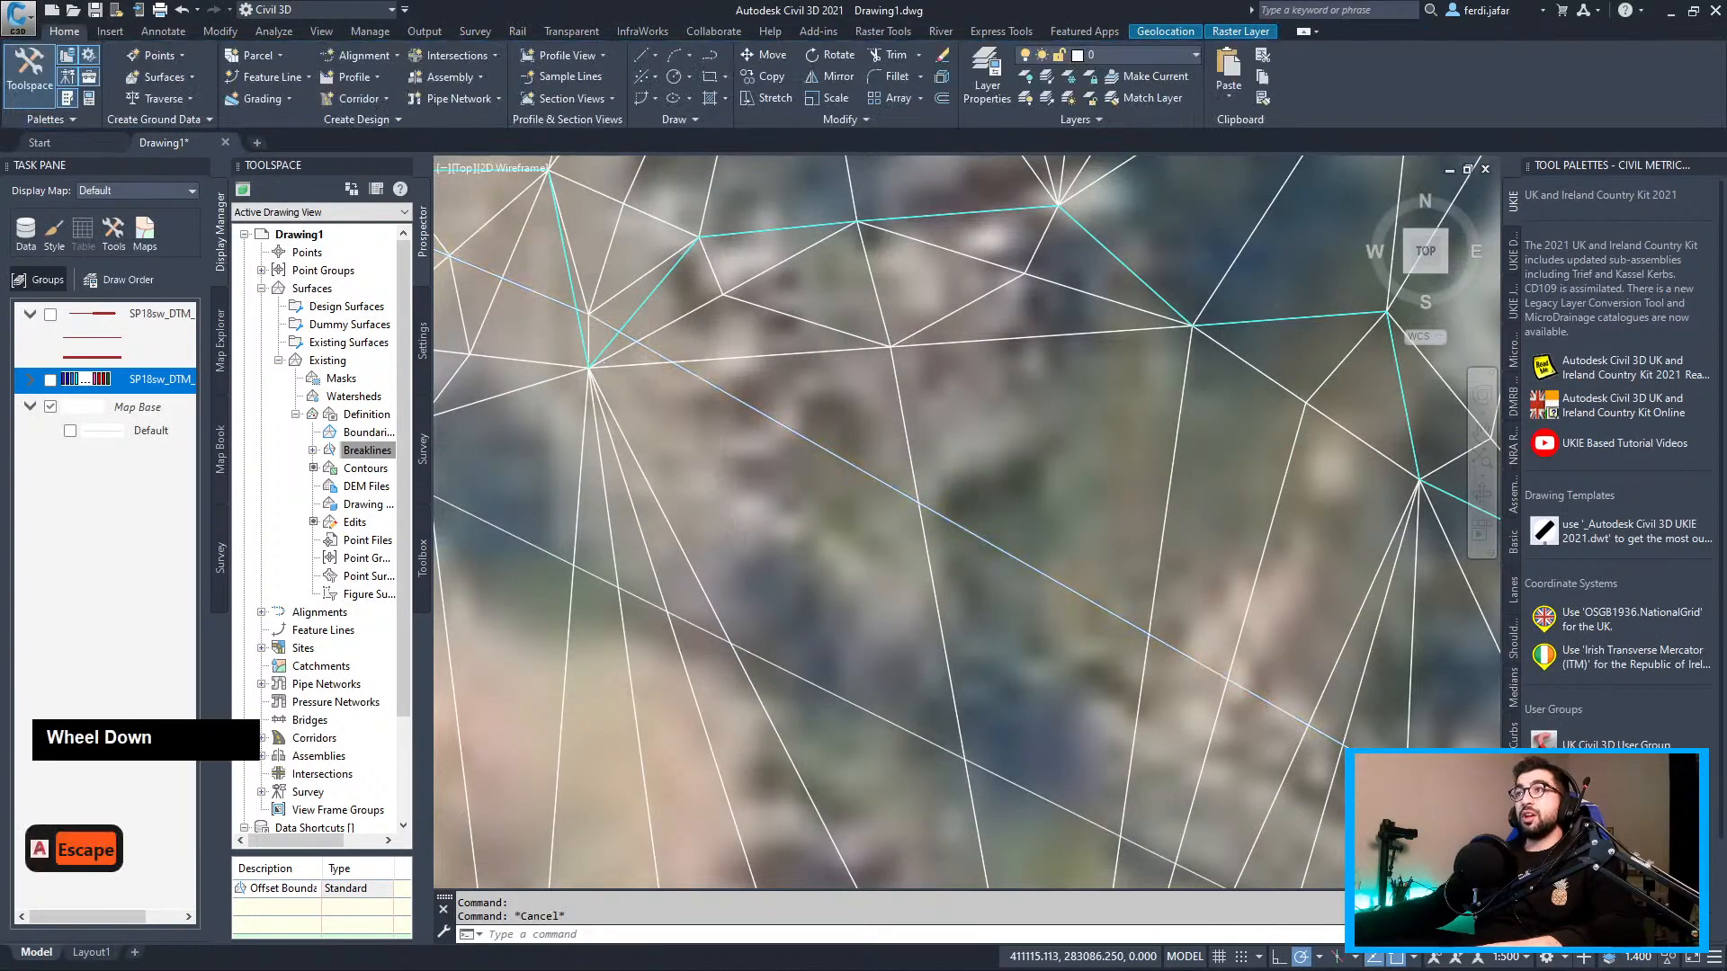
{"action": "scroll", "coordinate": [809, 450], "scroll_direction": "up", "scroll_amount": 2}
{"action": "scroll", "coordinate": [721, 409], "scroll_direction": "up", "scroll_amount": 2}
{"action": "middle_click_drag", "start_coordinate": [721, 409], "coordinate": [766, 377]}
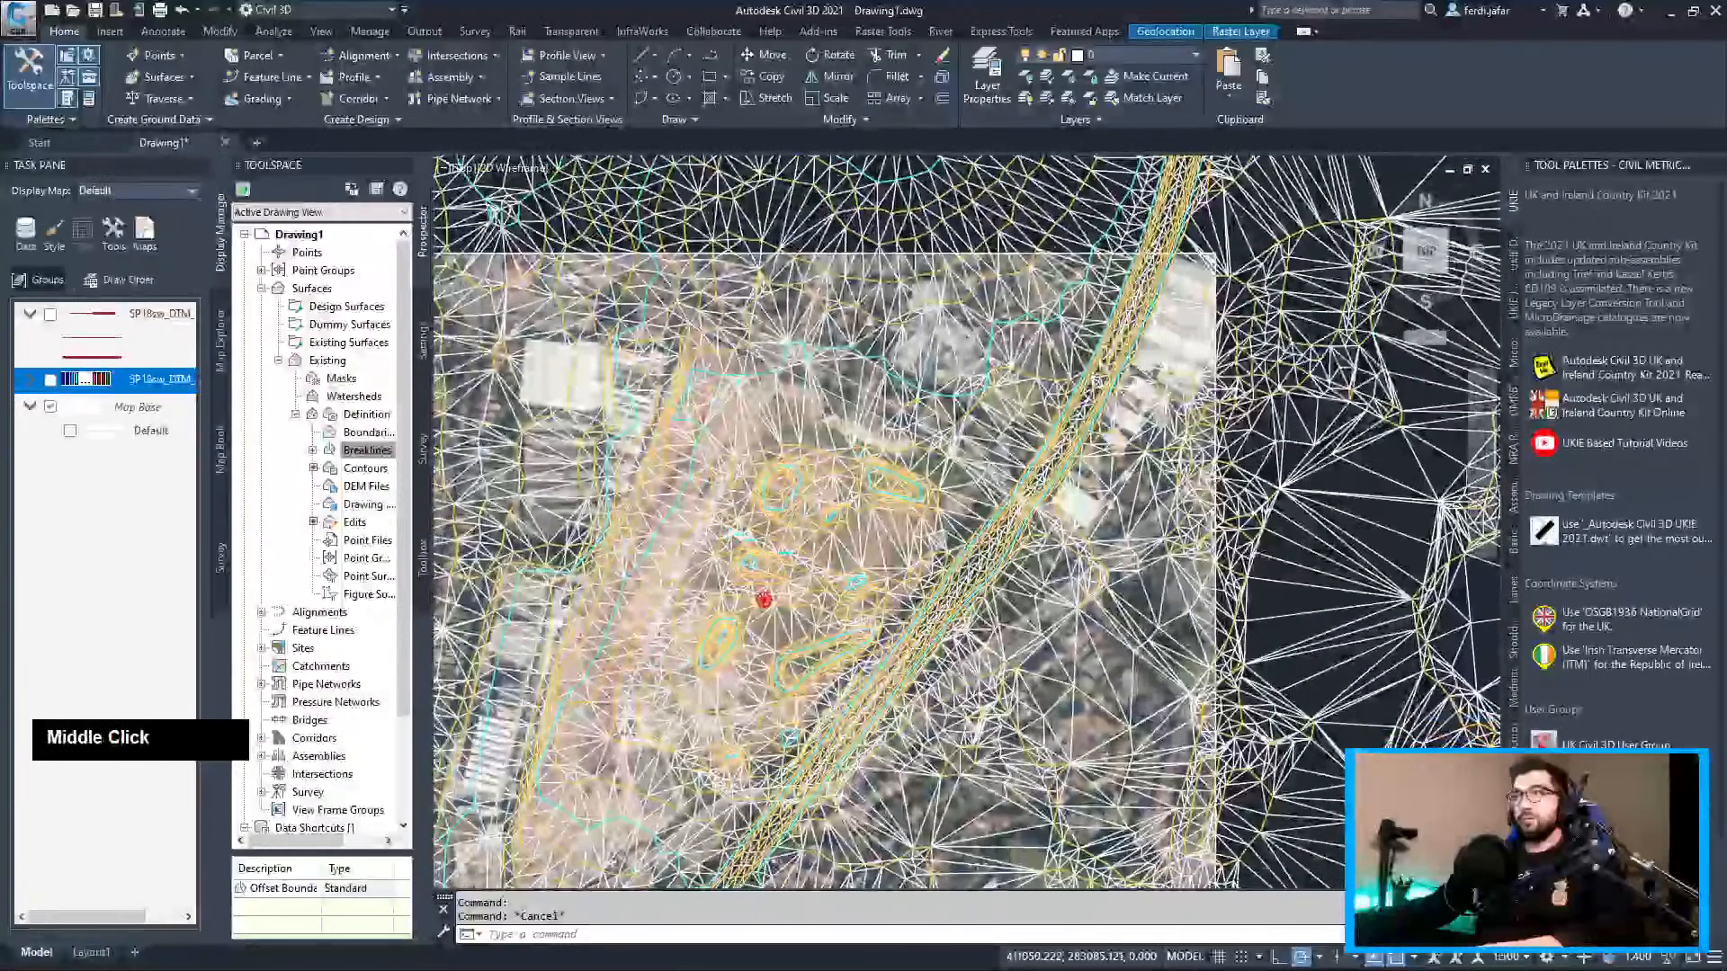
Edit the Existing surface style so it shows contours without triangles
{"action": "right_click", "coordinate": [338, 361]}
{"action": "left_click", "coordinate": [396, 391]}
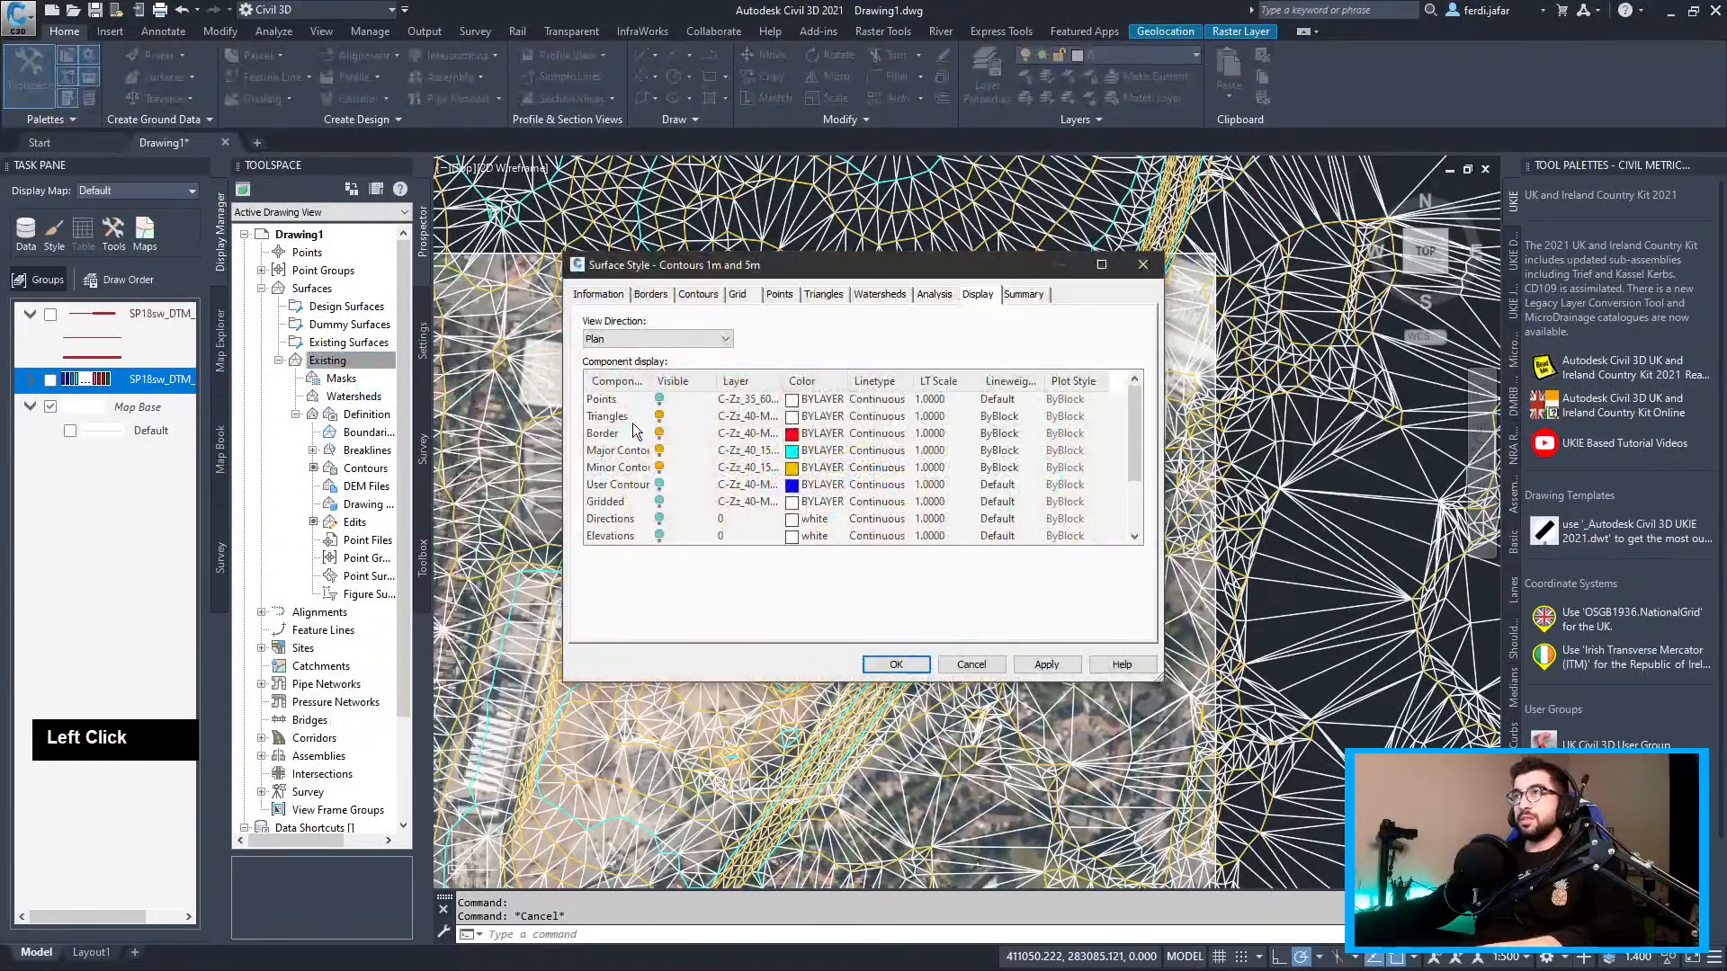
{"action": "left_click", "coordinate": [886, 664]}
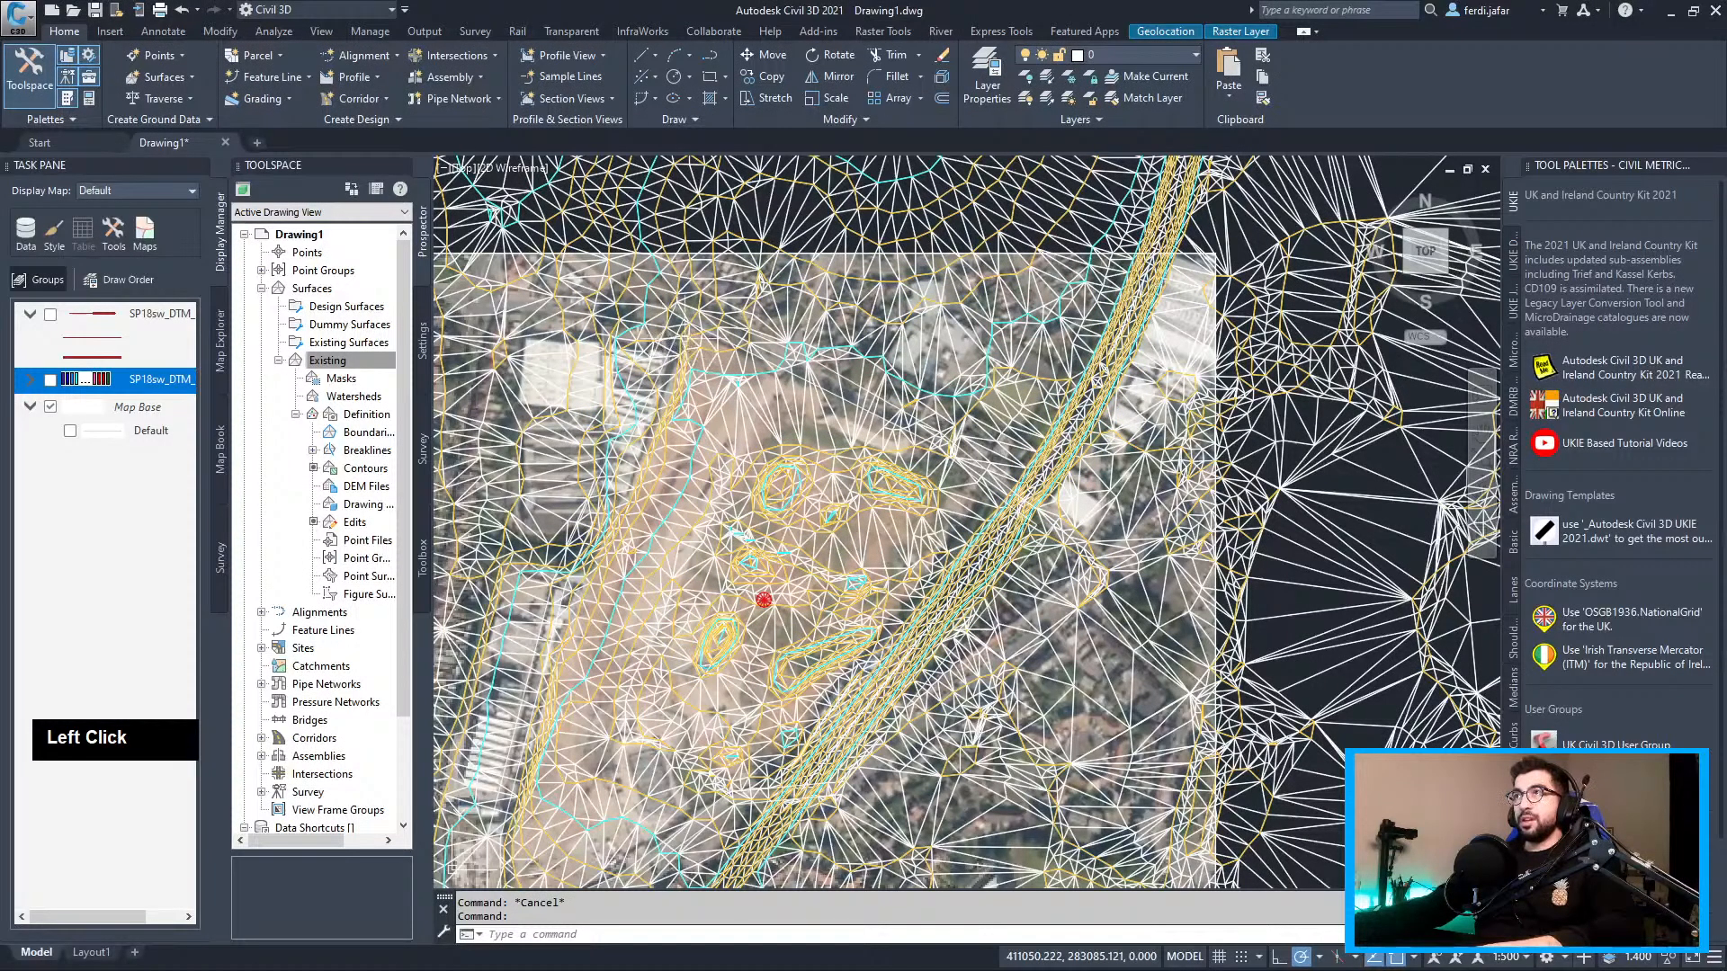
Select the site outline and begin an offset at distance 11, then cancel it
{"action": "scroll", "coordinate": [724, 336], "scroll_direction": "up", "scroll_amount": 5}
{"action": "left_click", "coordinate": [727, 331]}
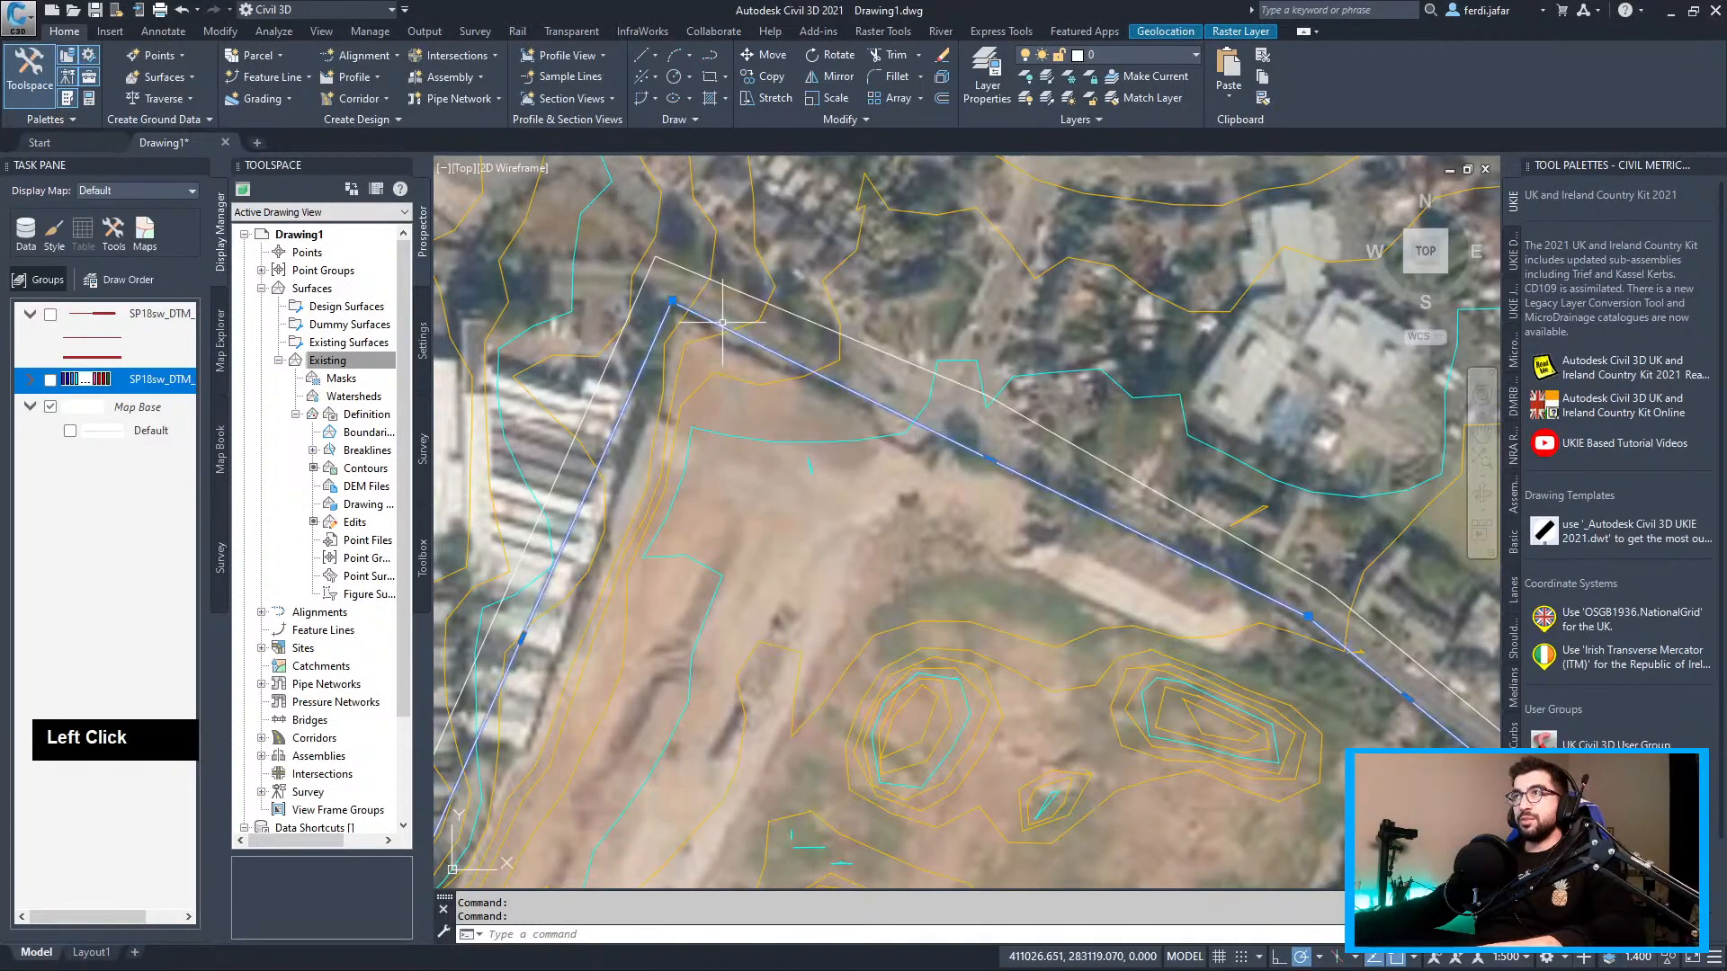
{"action": "type", "text": "offset"}
{"action": "key", "text": "Return"}
{"action": "type", "text": "11"}
{"action": "key", "text": "Return"}
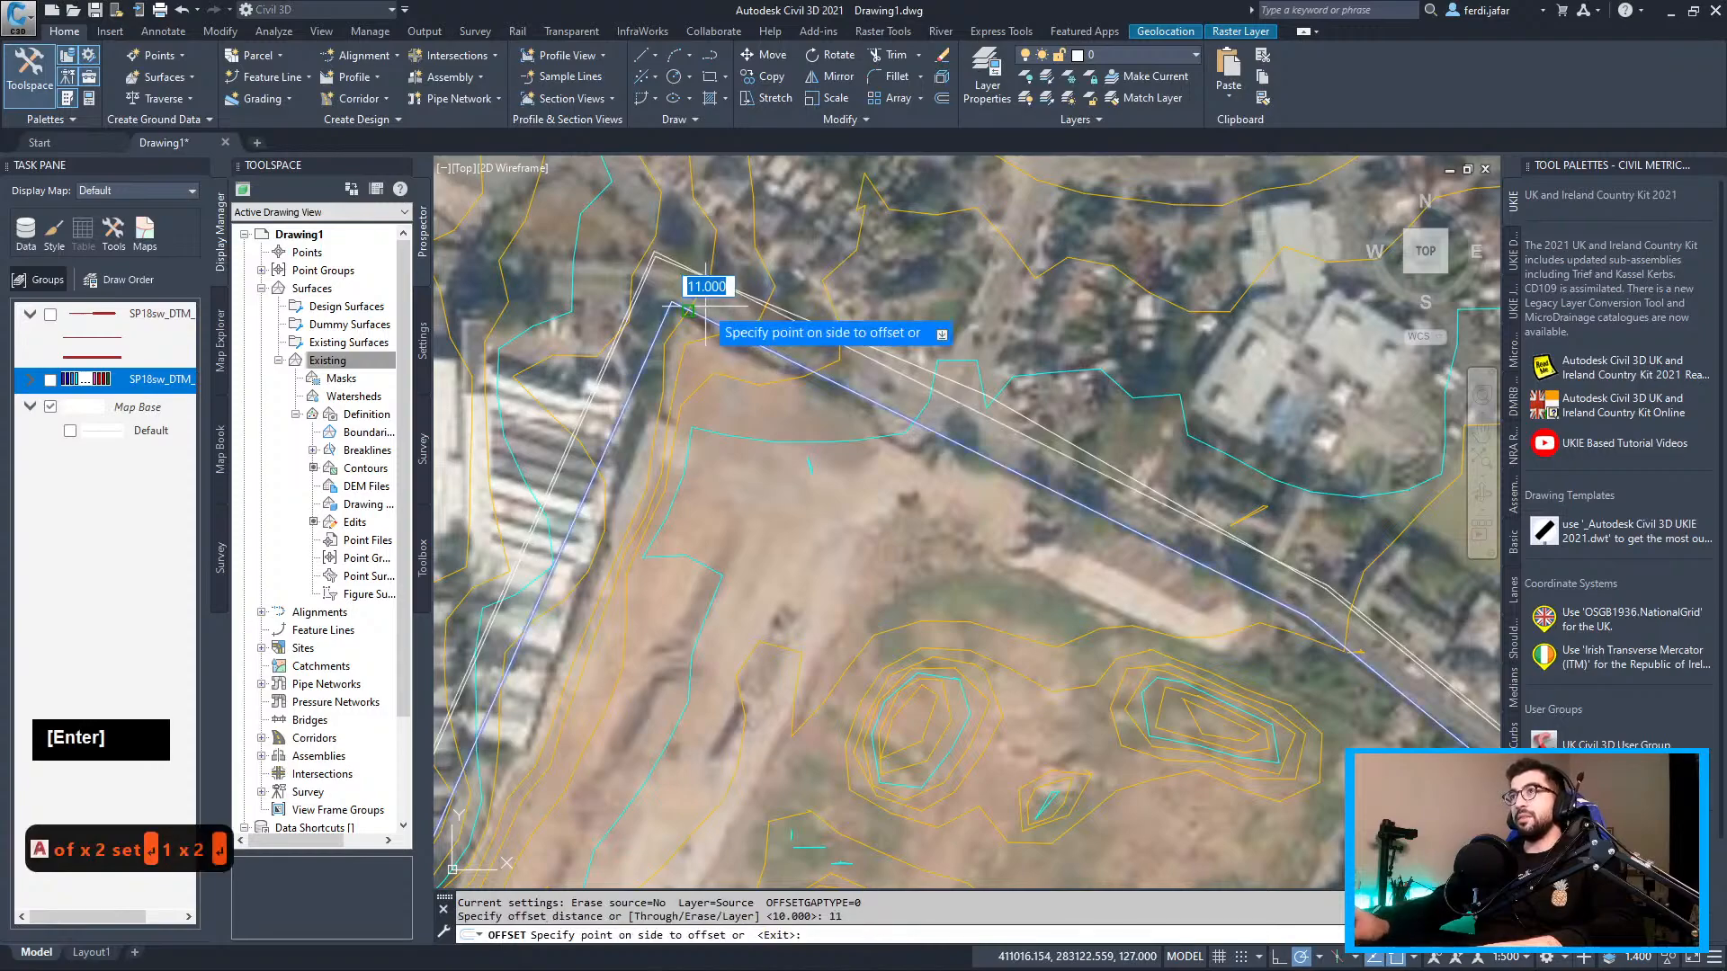
{"action": "key", "text": "Escape"}
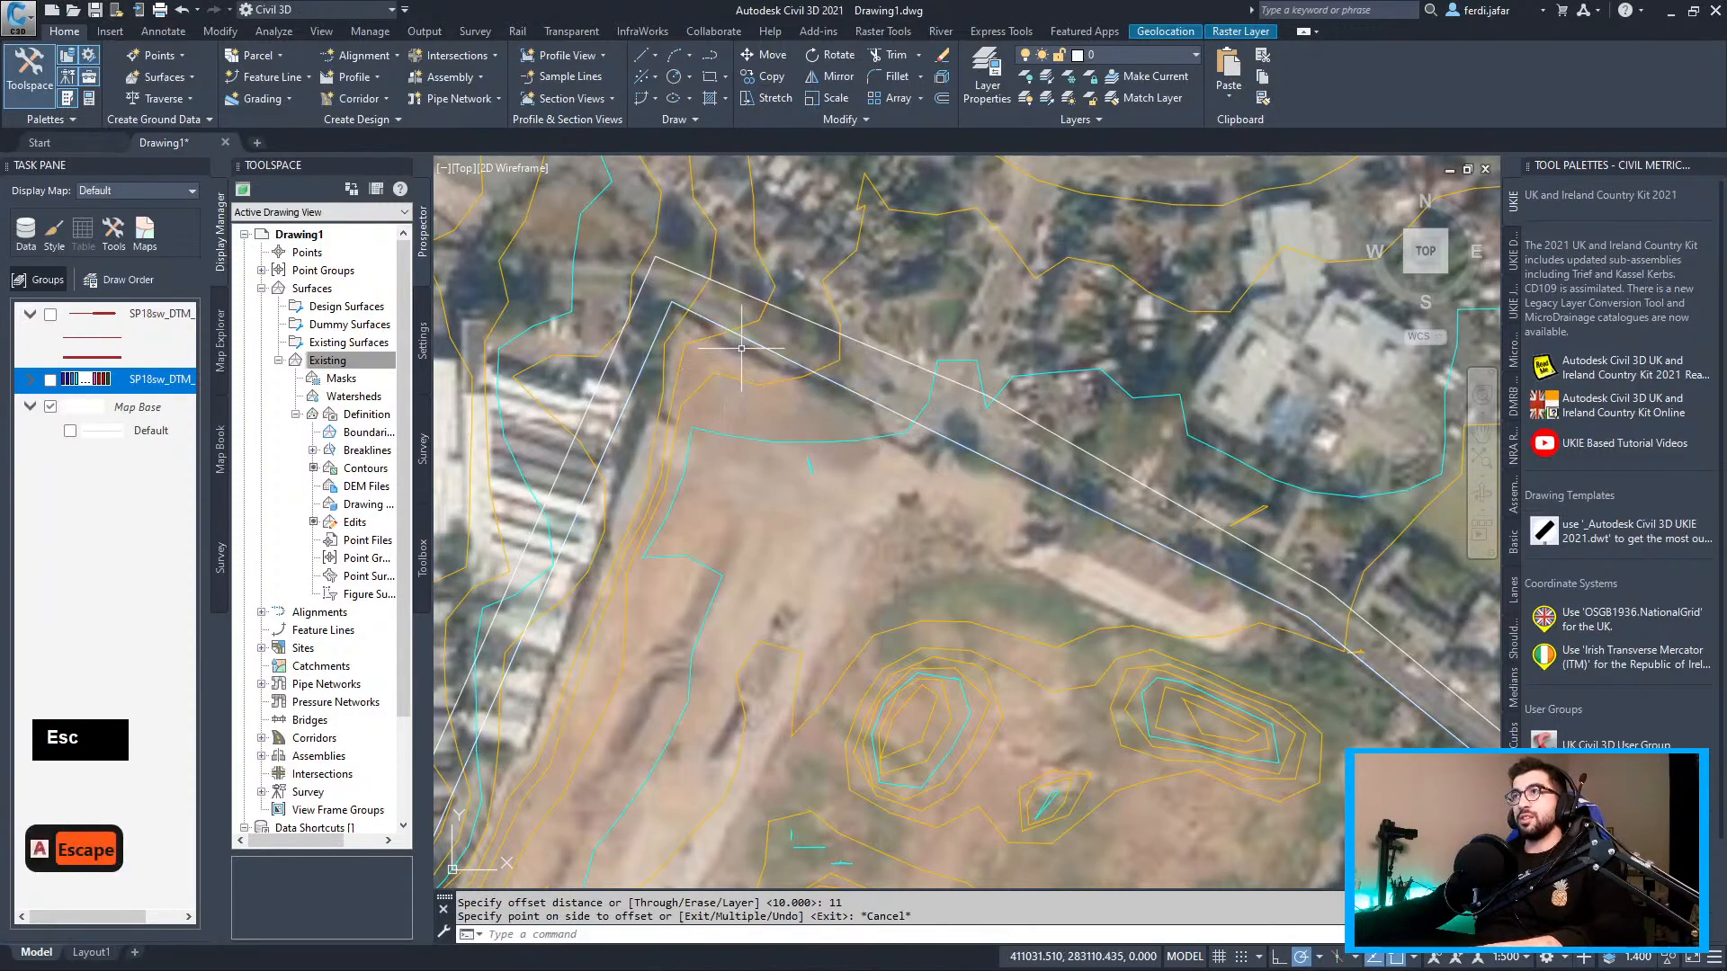
Offset the site polyline 20 units to the outside and select the new outer line
{"action": "left_click", "coordinate": [675, 305]}
{"action": "type", "text": "offset"}
{"action": "key", "text": "Return"}
{"action": "type", "text": "20"}
{"action": "key", "text": "Return"}
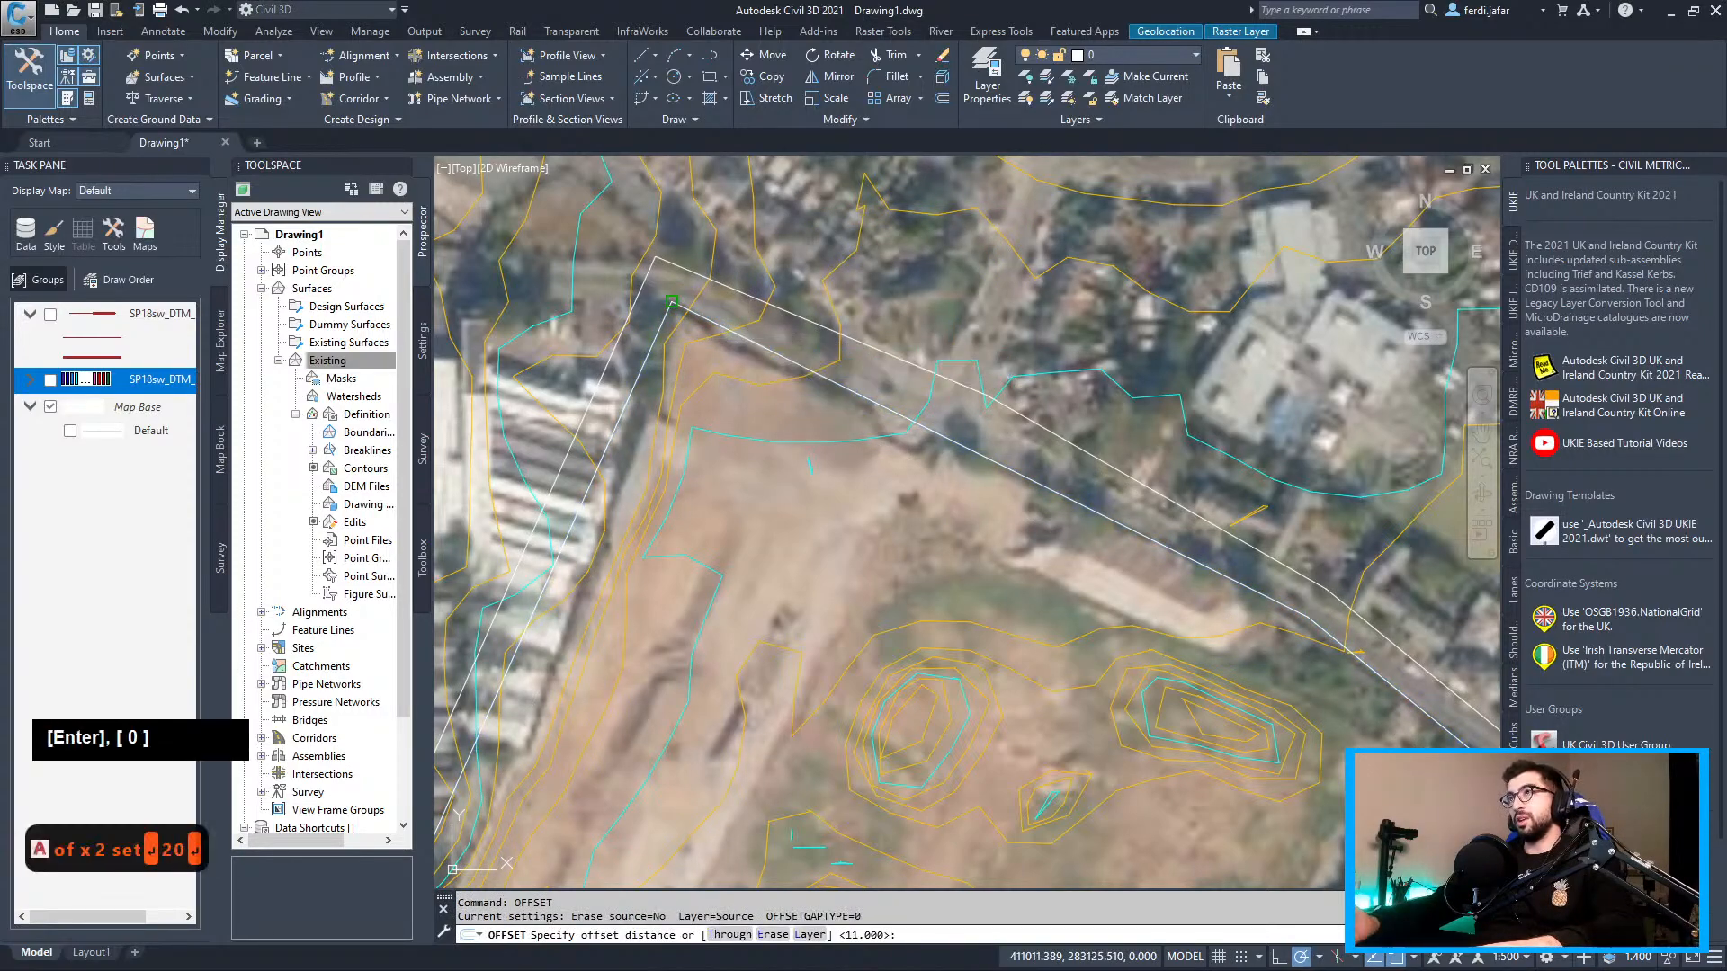
{"action": "left_click", "coordinate": [809, 221]}
{"action": "key", "text": "Escape"}
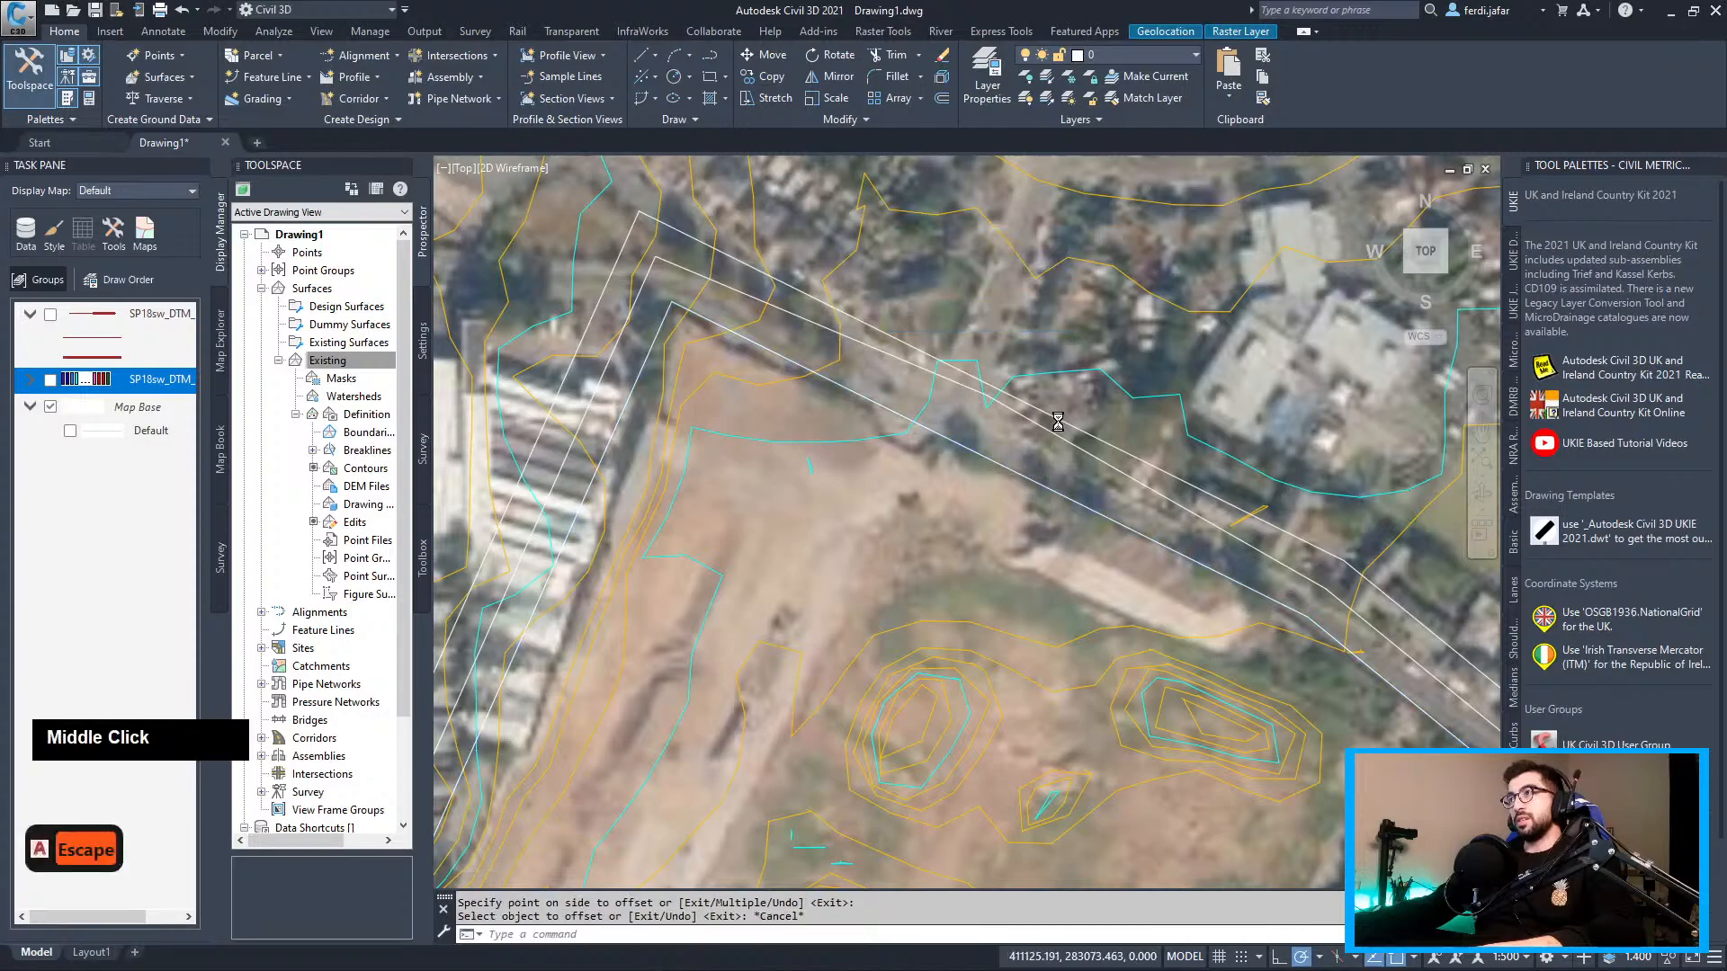
{"action": "middle_click_drag", "start_coordinate": [1040, 405], "coordinate": [1043, 378]}
{"action": "scroll", "coordinate": [1048, 386], "scroll_direction": "up", "scroll_amount": 2}
{"action": "left_click", "coordinate": [1083, 362]}
{"action": "scroll", "coordinate": [1083, 362], "scroll_direction": "down", "scroll_amount": 2}
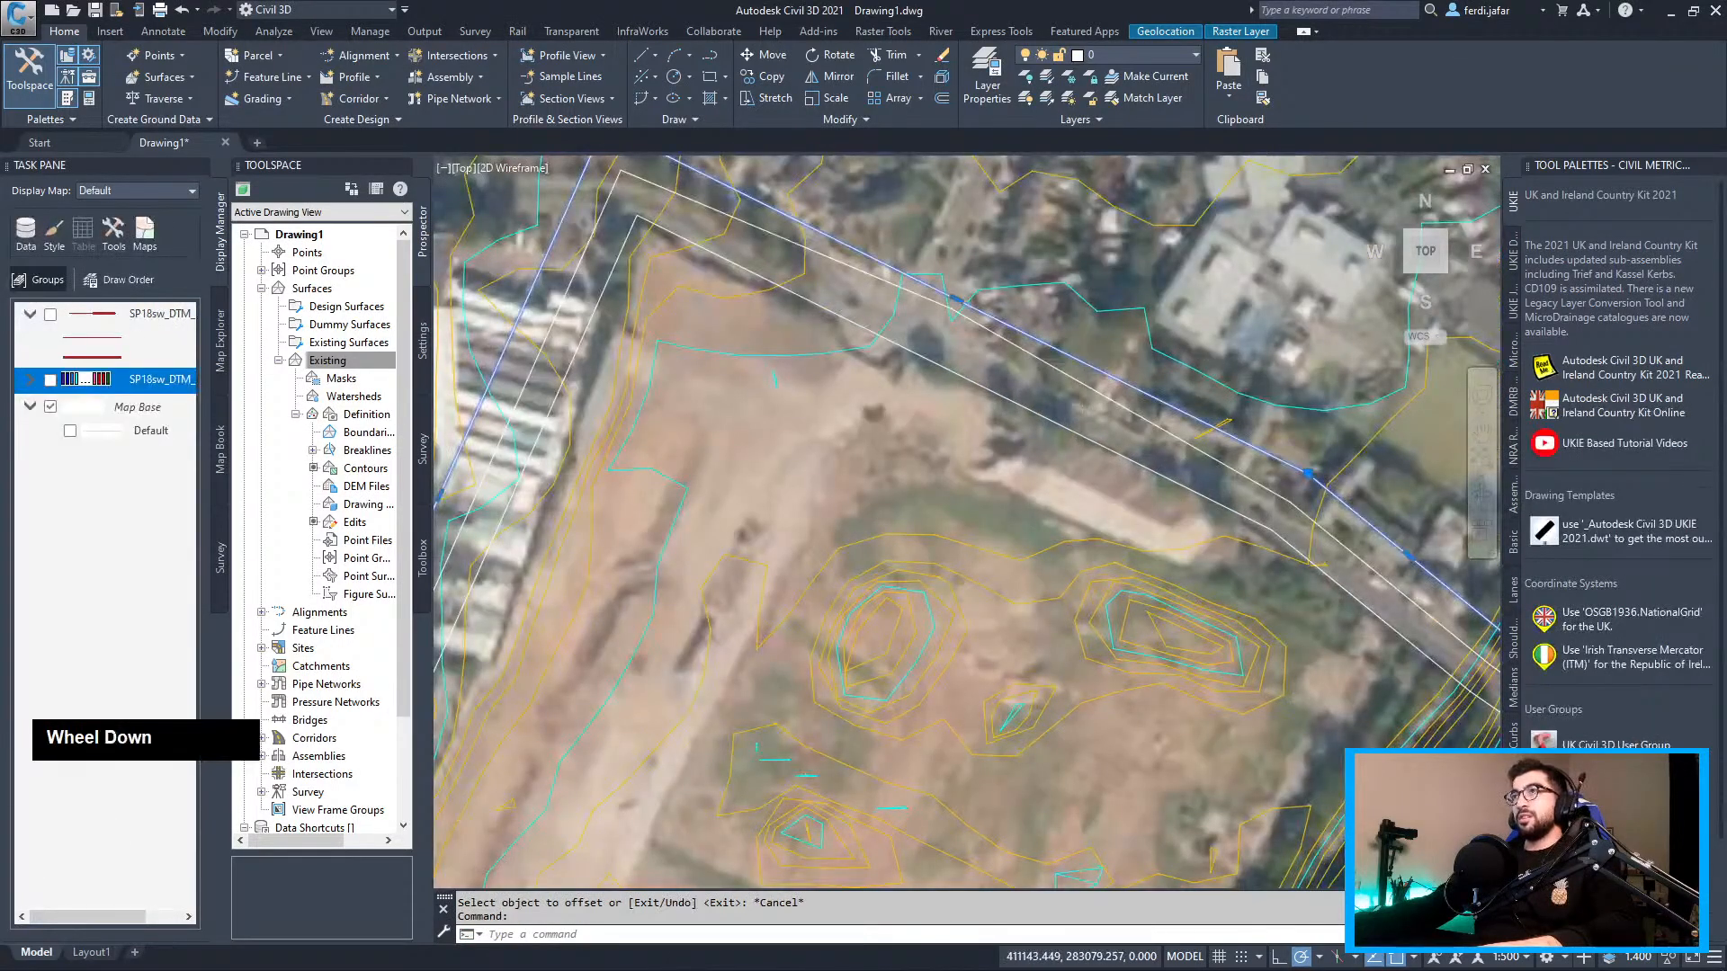
Add an Outer boundary named 'Boundary' to the Existing surface using the offset polyline
{"action": "right_click", "coordinate": [334, 433]}
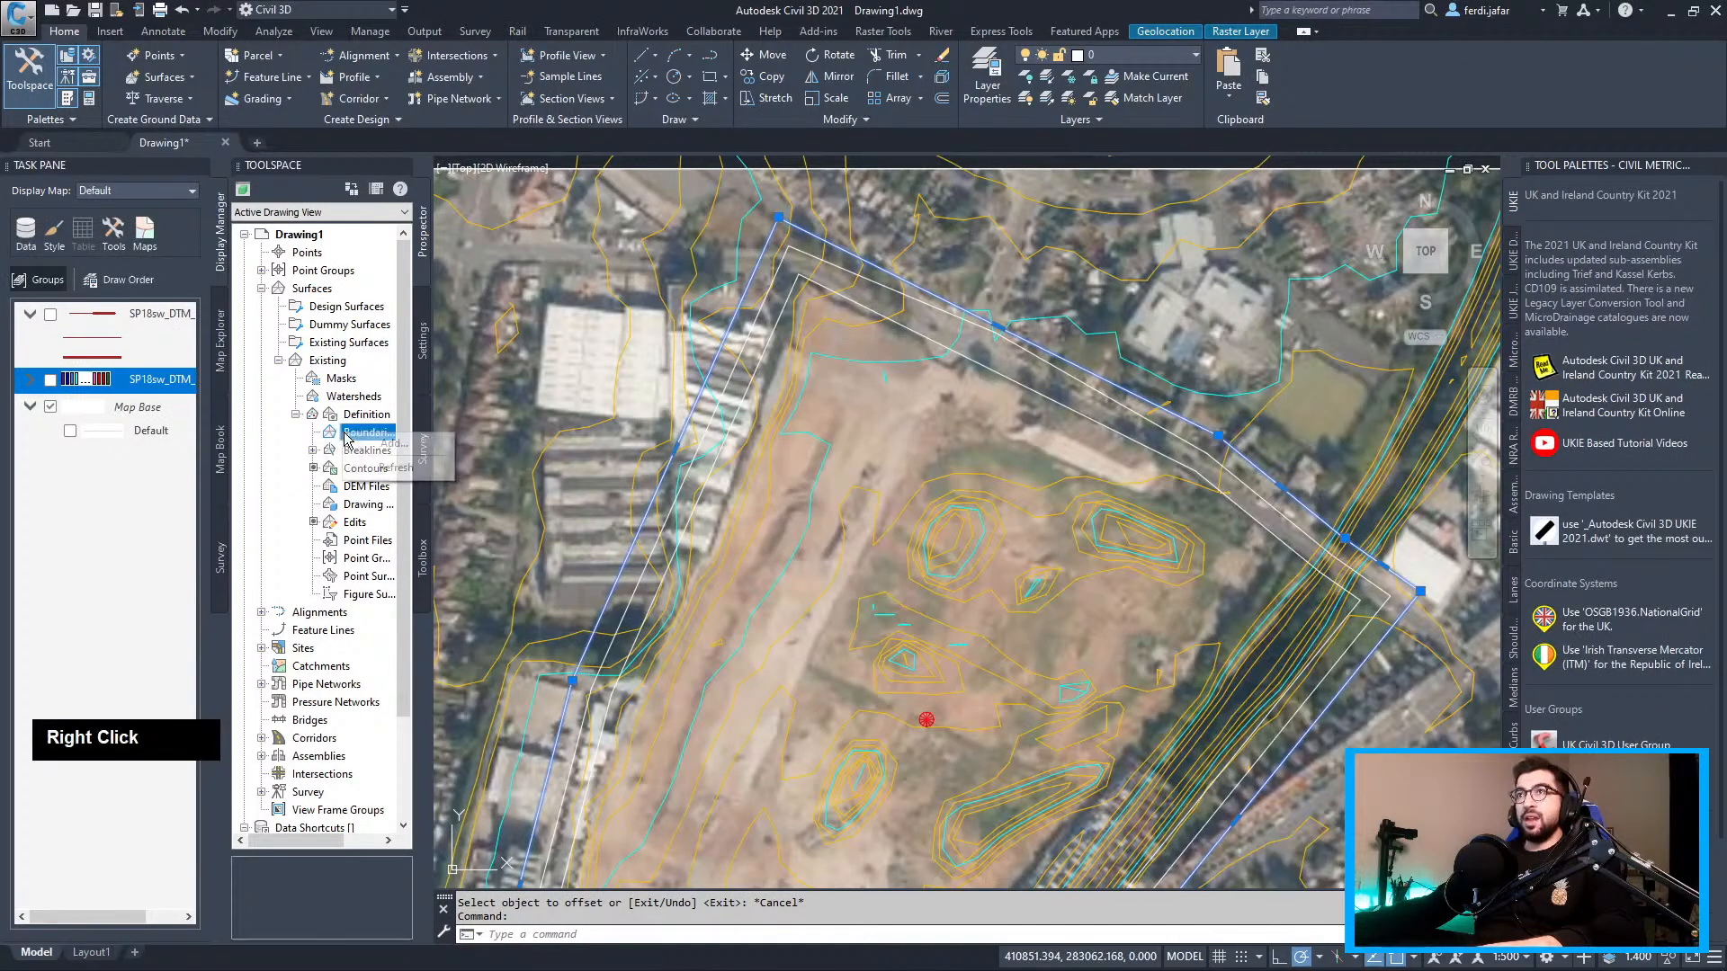
{"action": "left_click", "coordinate": [393, 444]}
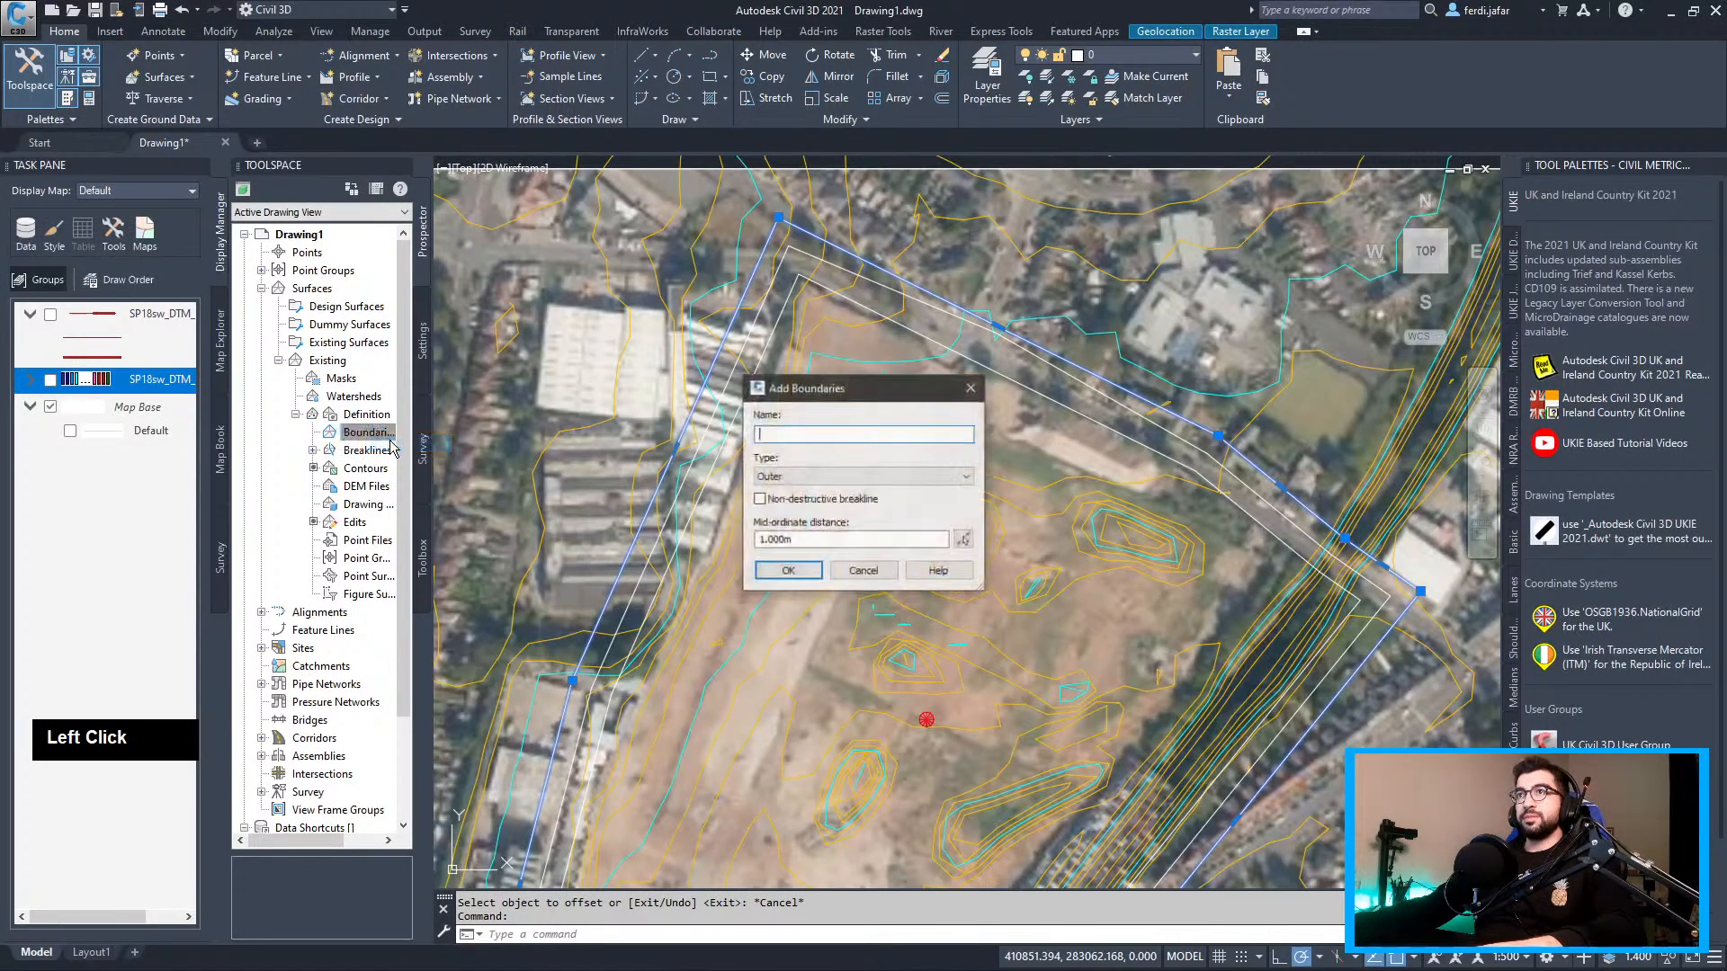
{"action": "double_click", "coordinate": [861, 439]}
{"action": "type", "text": "Of"}
{"action": "key", "text": "BackSpace"}
{"action": "key", "text": "BackSpace"}
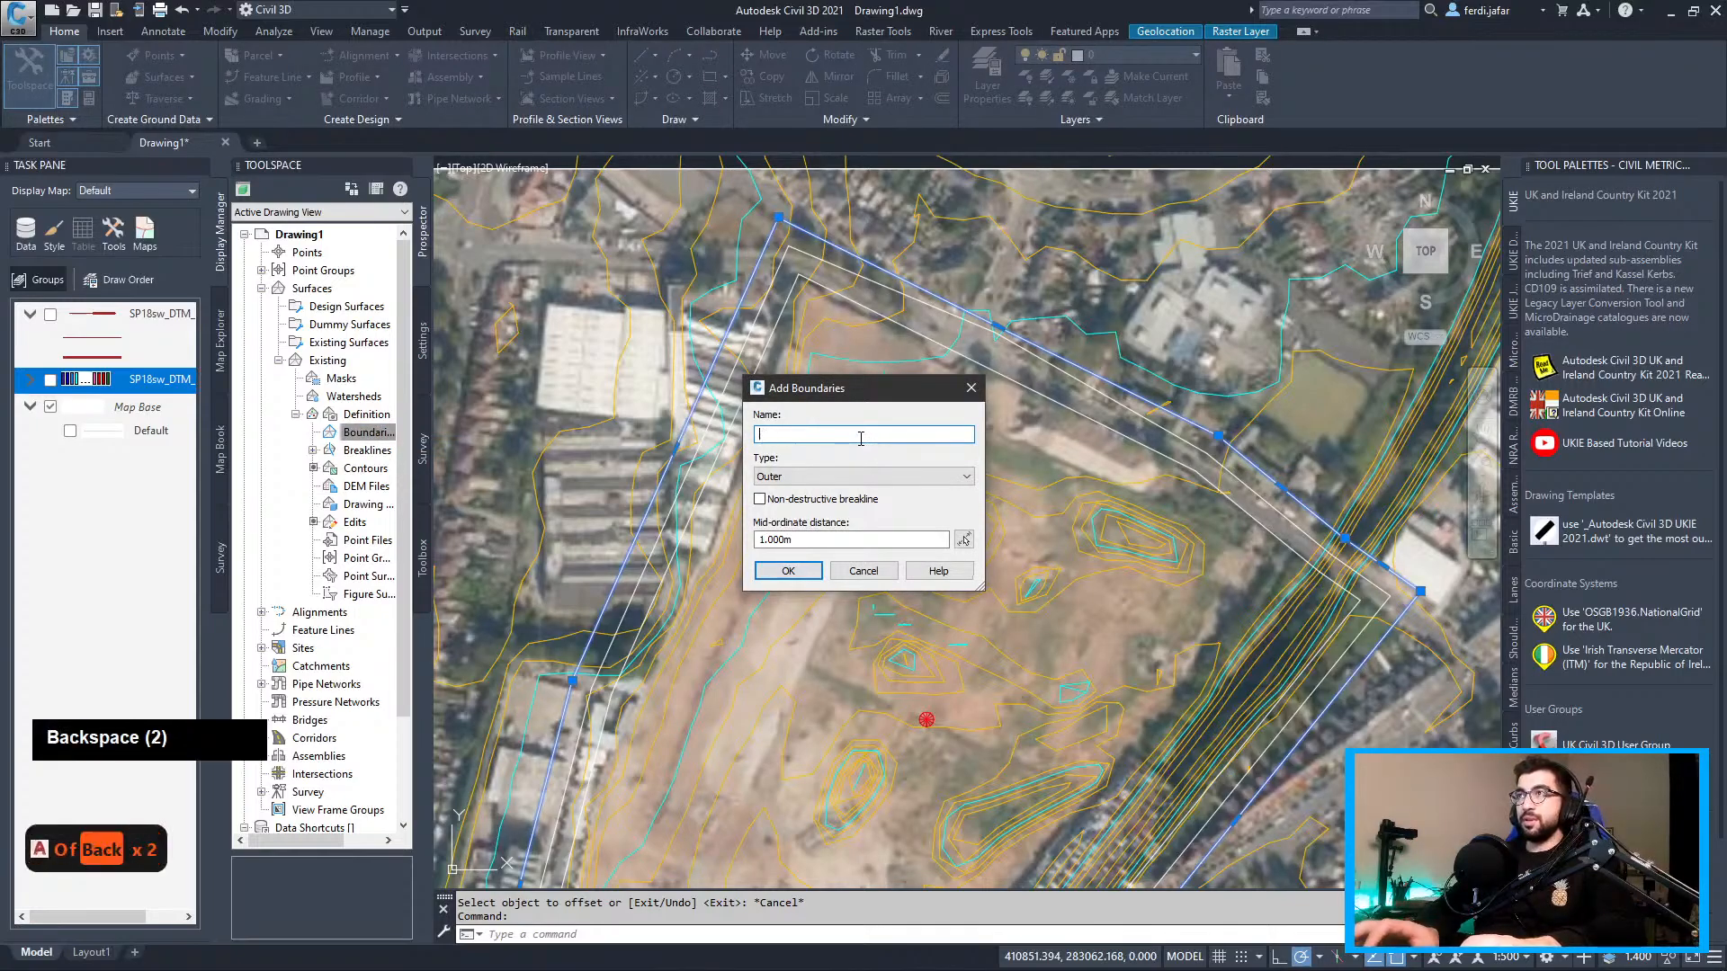
{"action": "type", "text": "Boundary"}
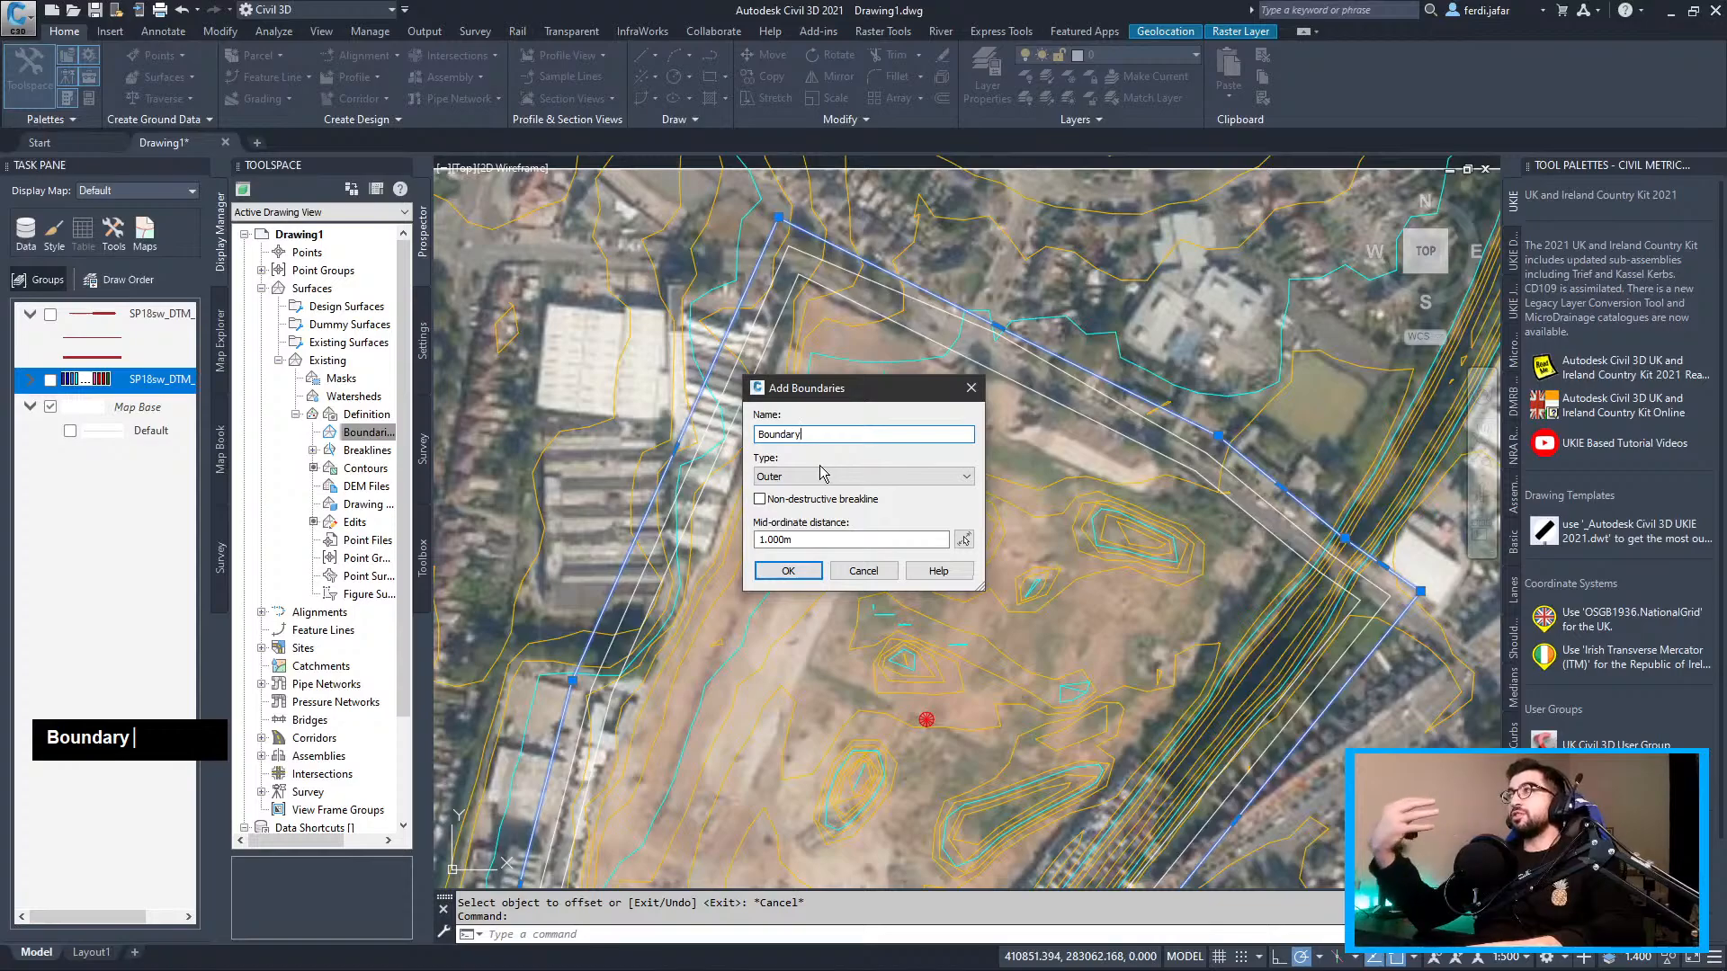
{"action": "left_click", "coordinate": [784, 577]}
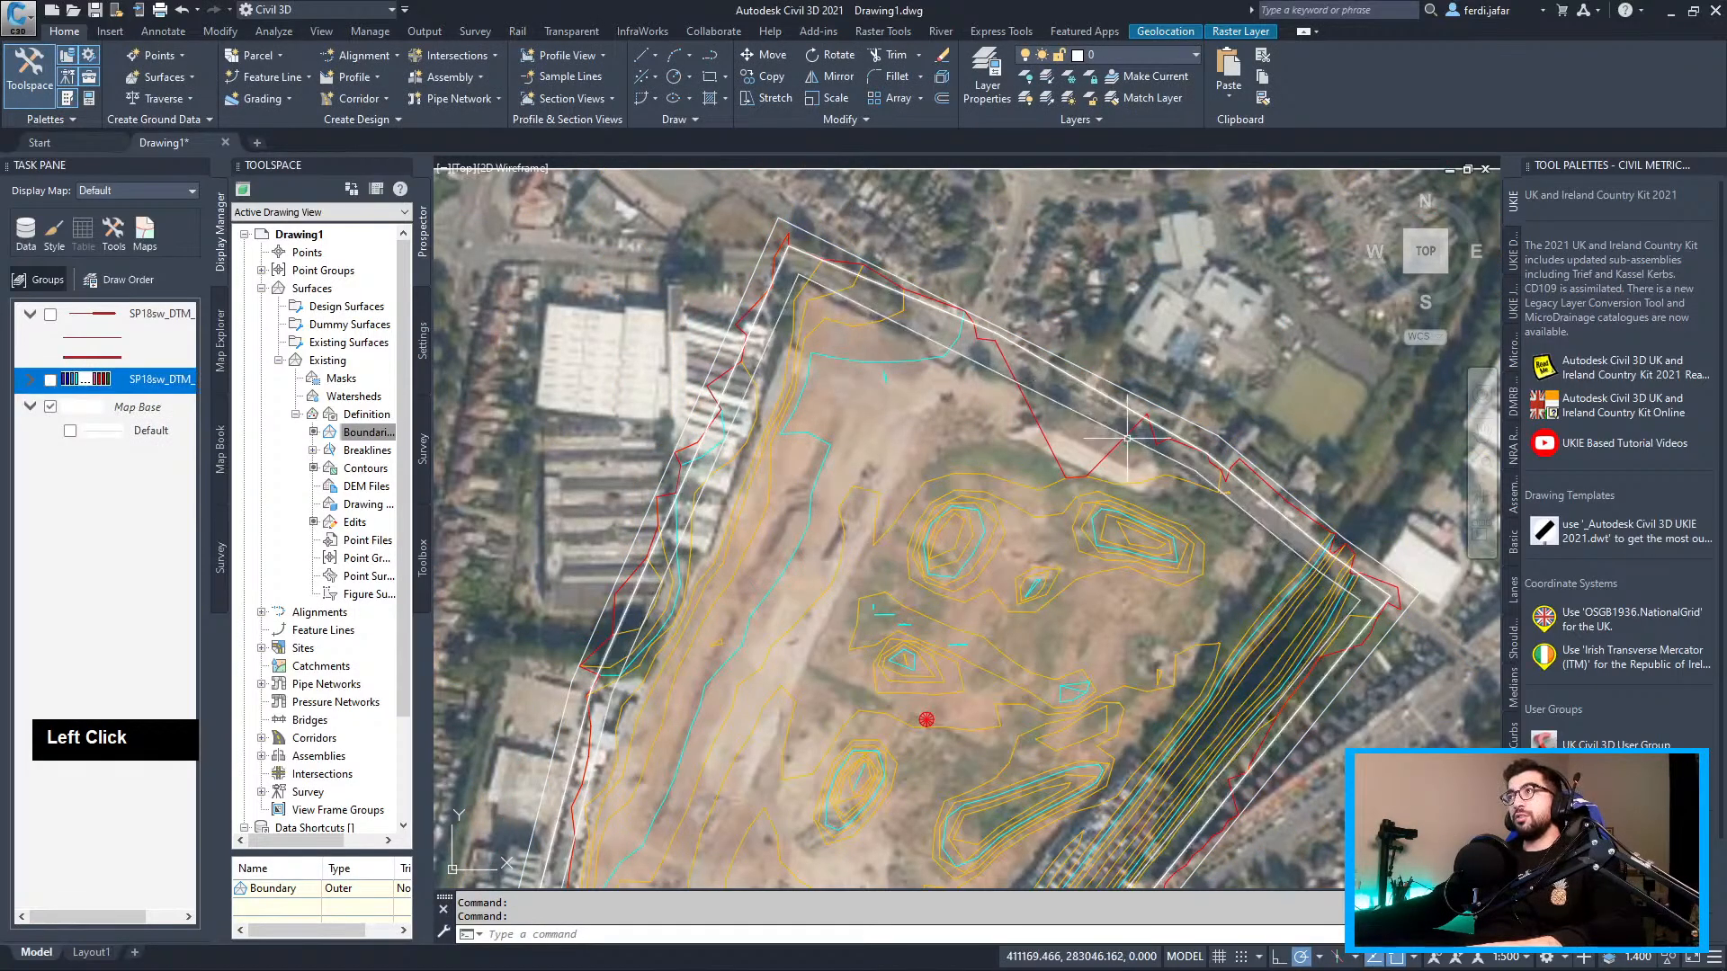
{"action": "scroll", "coordinate": [1127, 438], "scroll_direction": "up", "scroll_amount": 2}
{"action": "left_click", "coordinate": [1138, 395]}
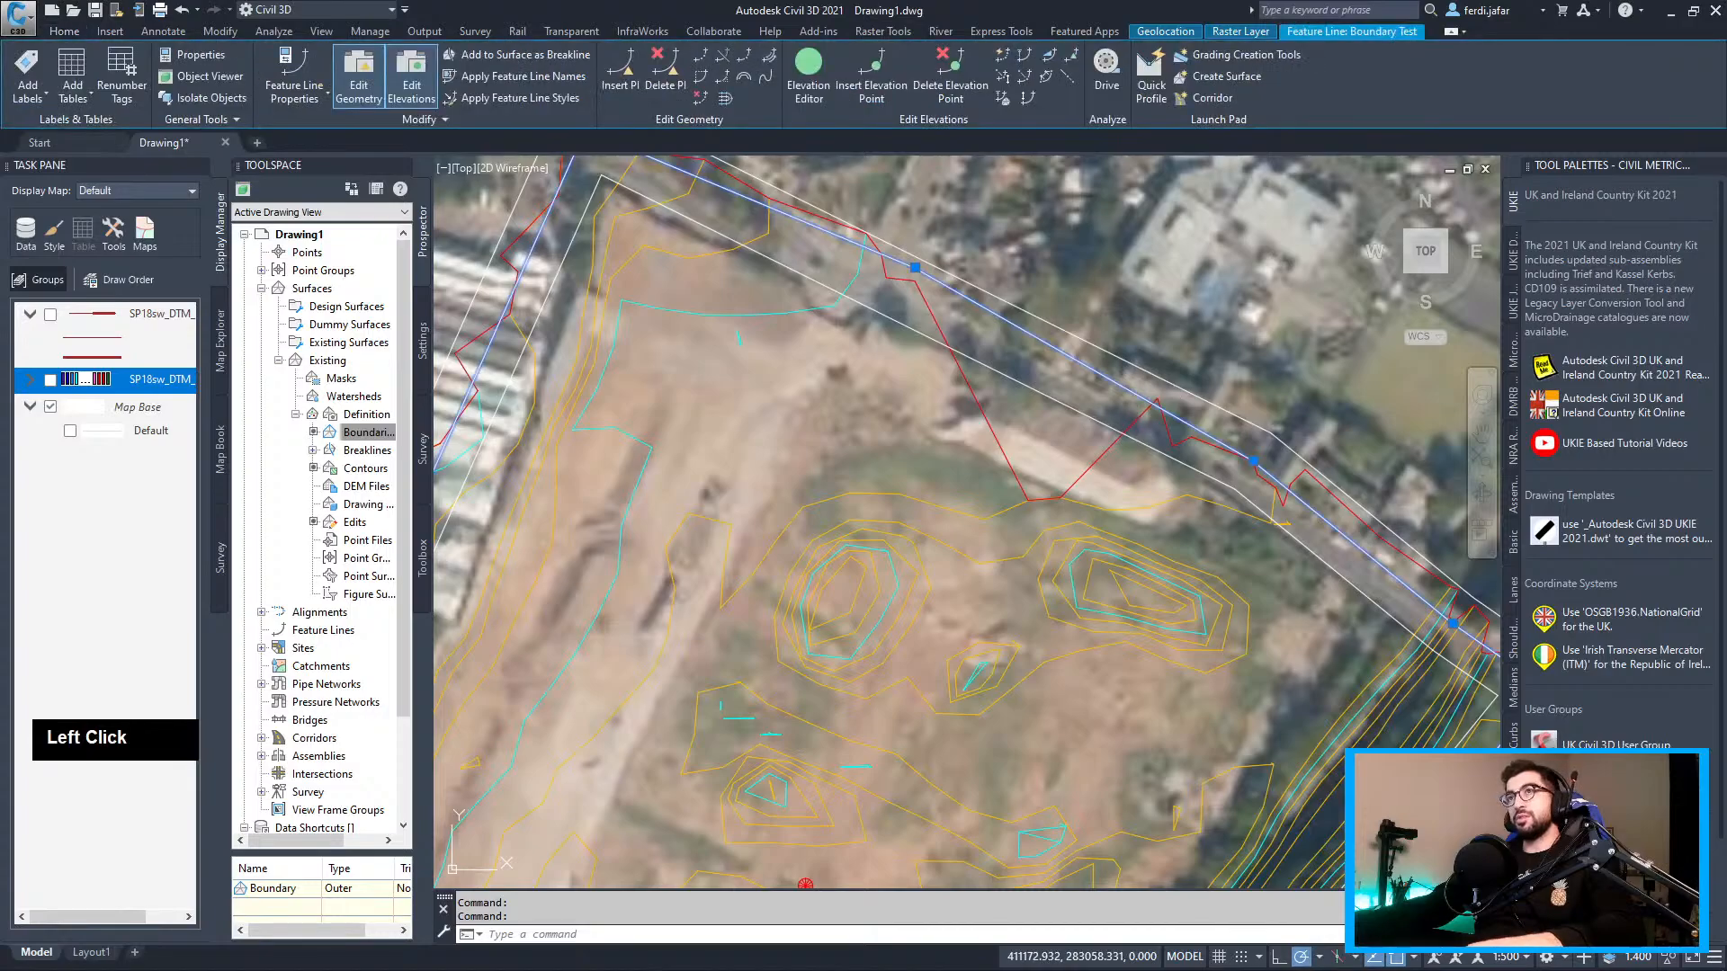
Change the Existing surface style to display triangles again
{"action": "right_click", "coordinate": [329, 360]}
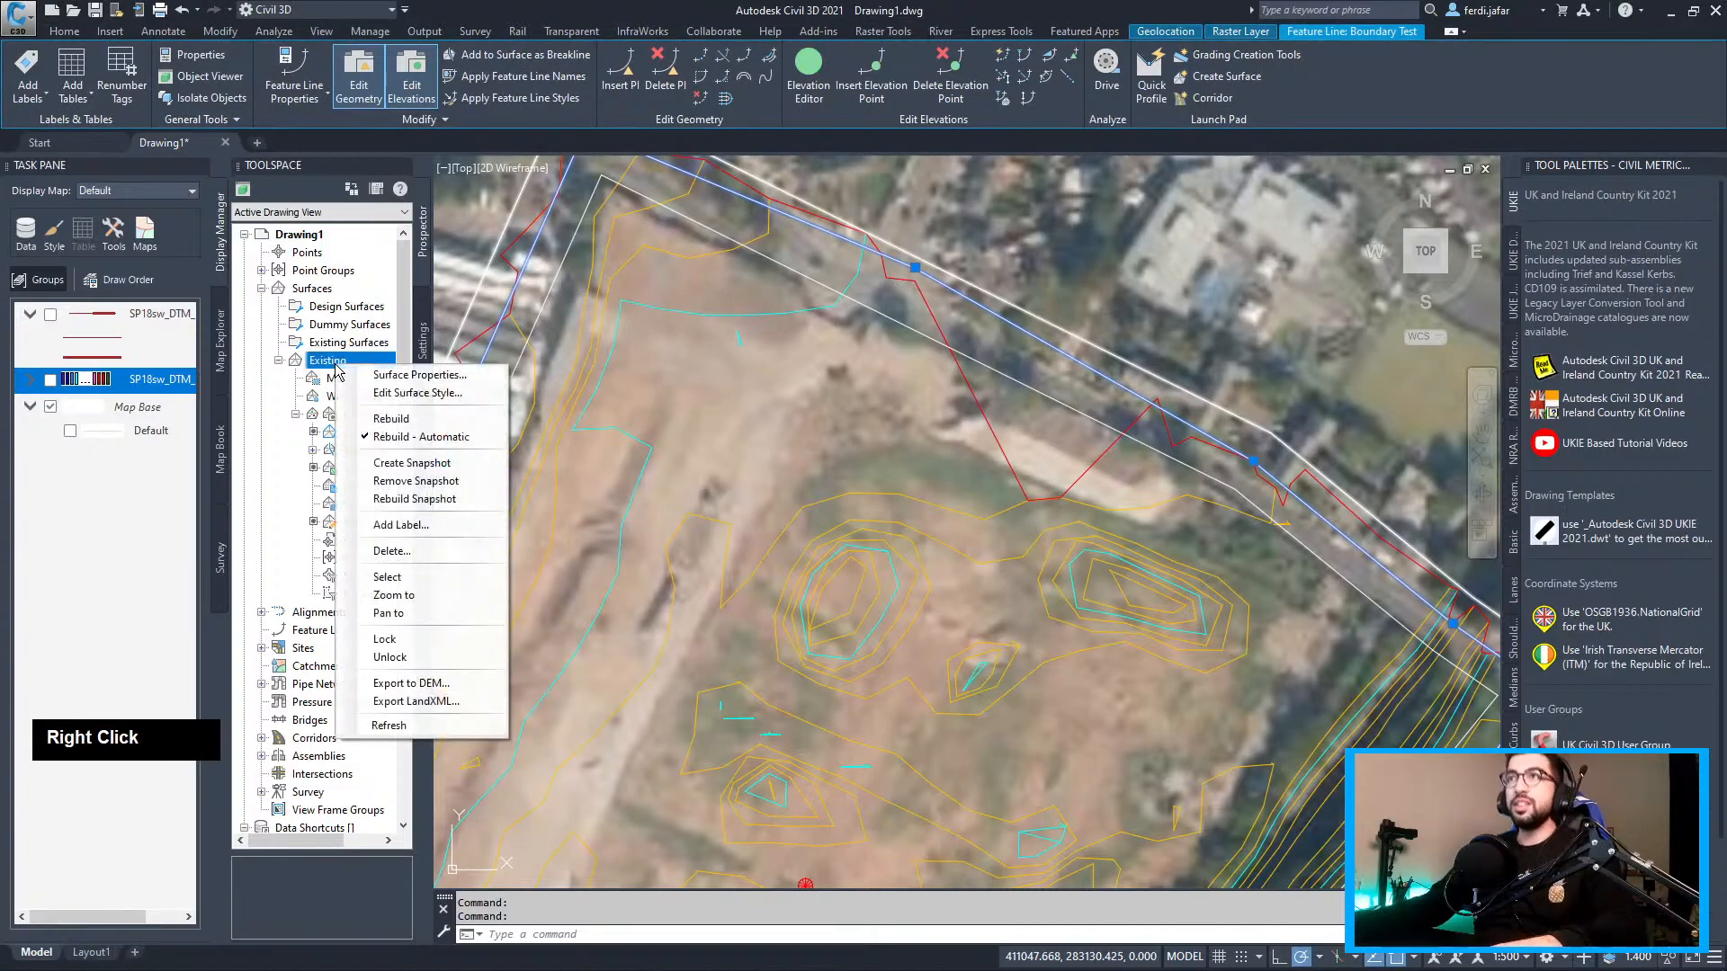
{"action": "left_click", "coordinate": [393, 394]}
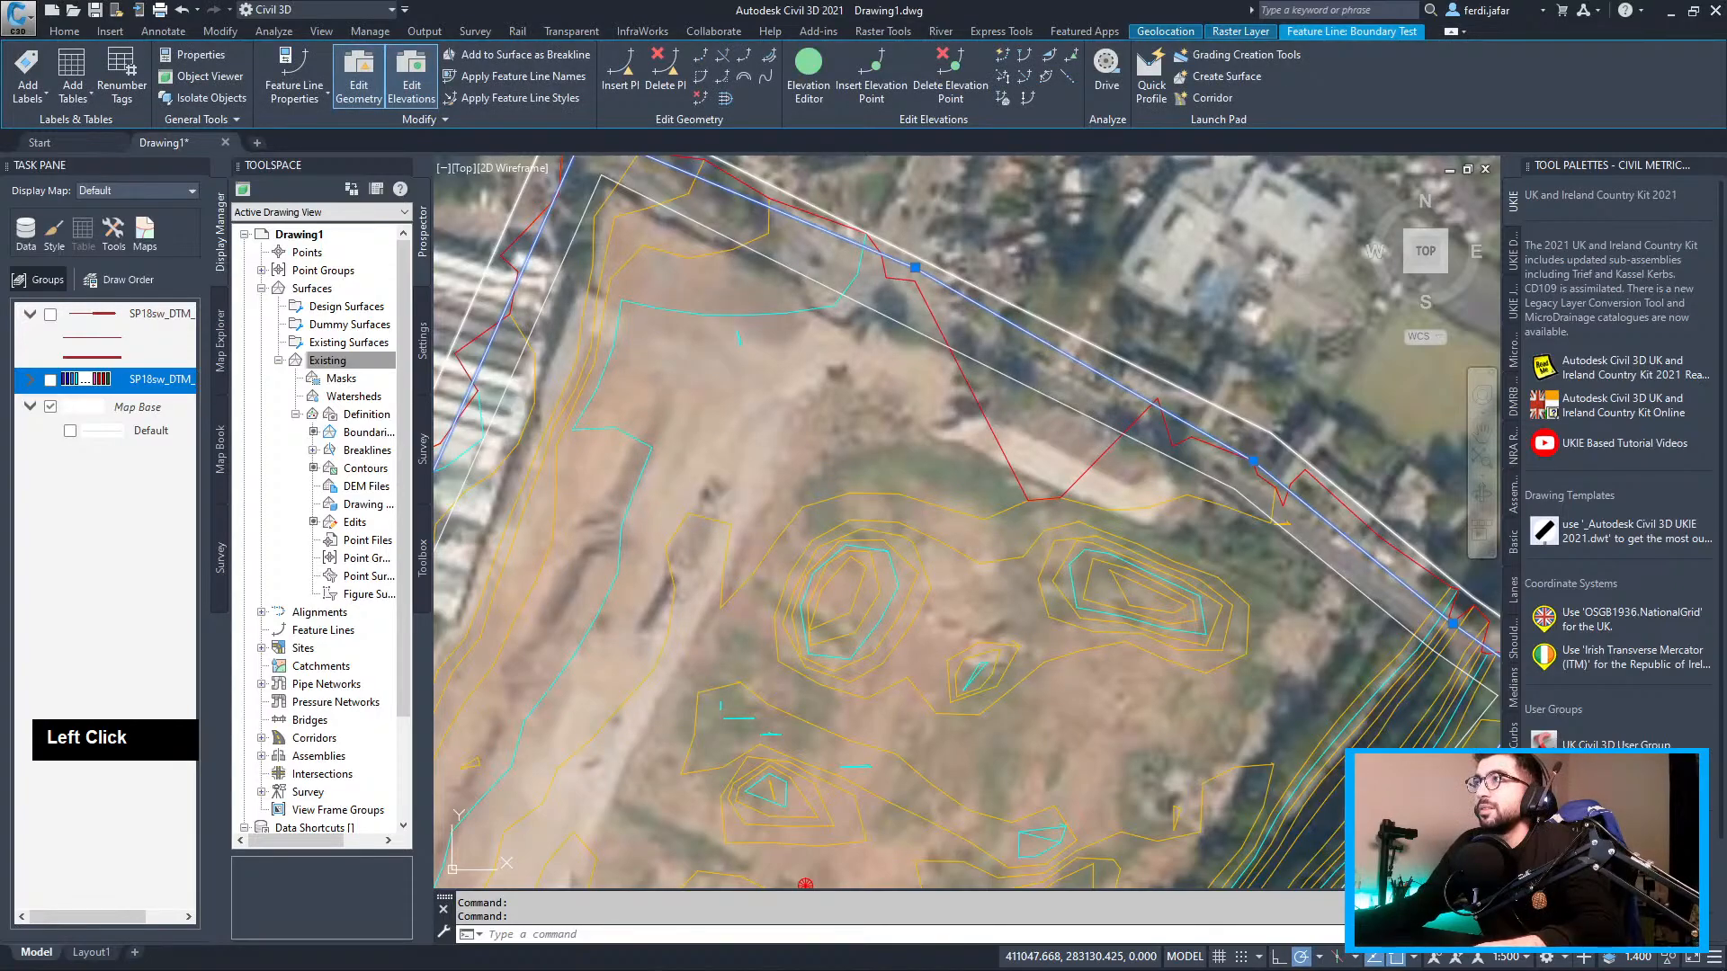
{"action": "scroll", "coordinate": [1066, 297], "scroll_direction": "up", "scroll_amount": 3}
{"action": "scroll", "coordinate": [1066, 297], "scroll_direction": "down", "scroll_amount": 1}
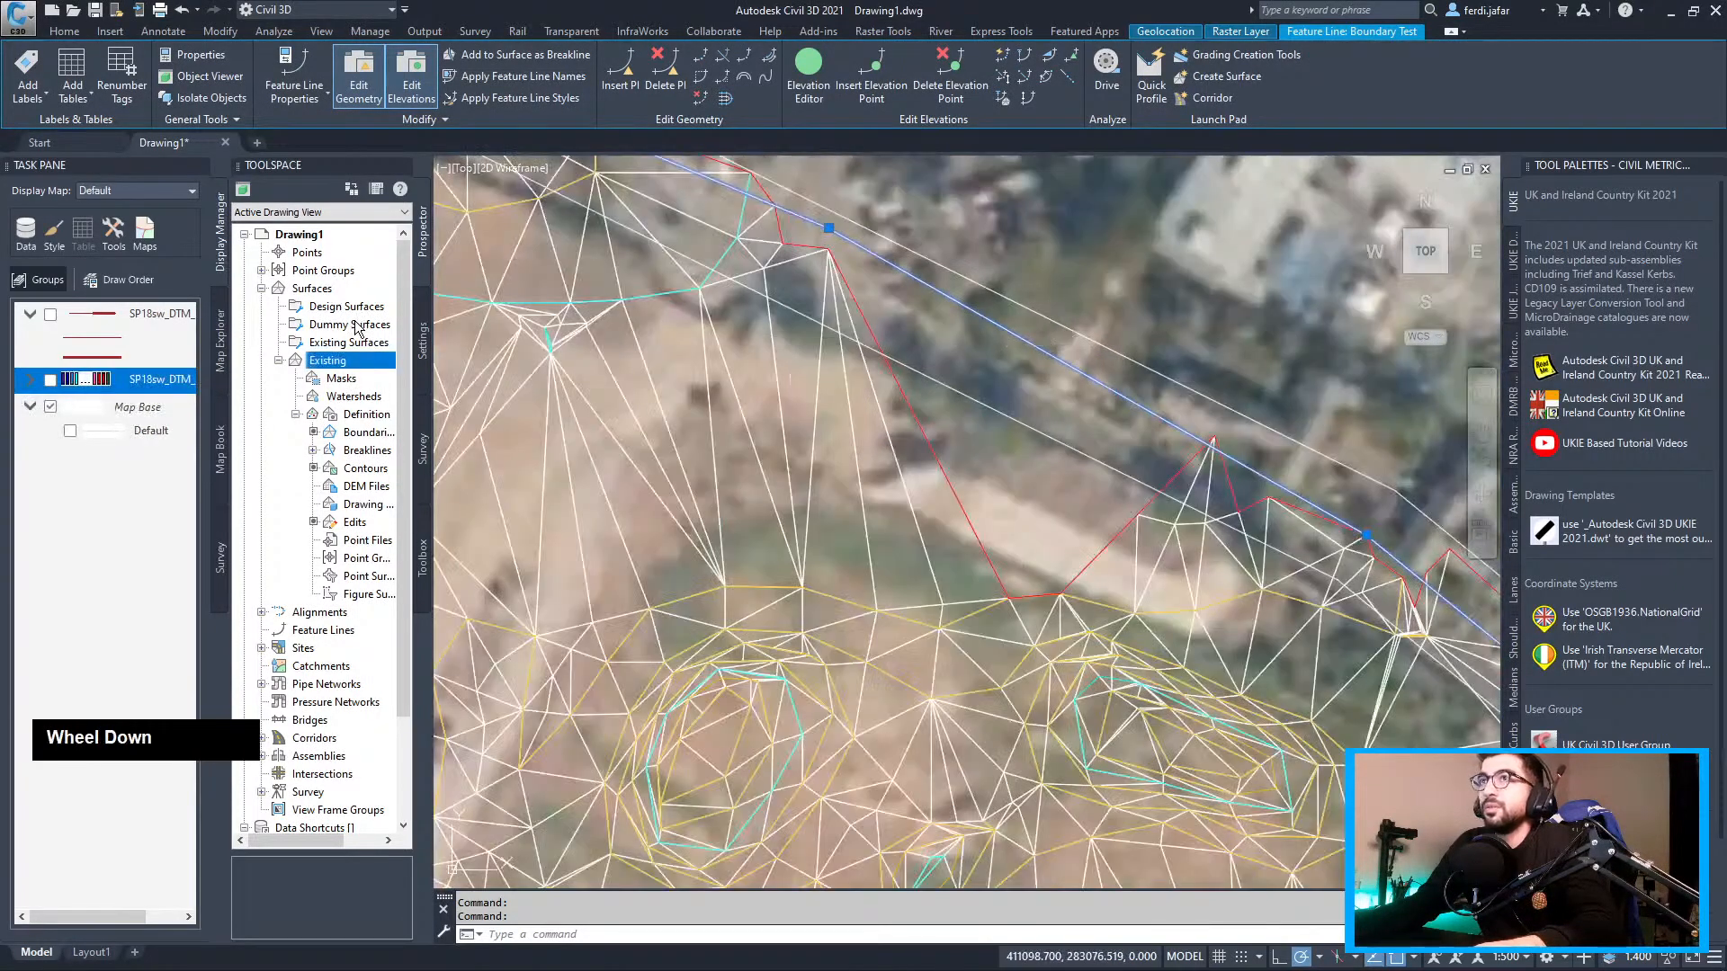
Delete the 'Boundary' entry from the Existing surface's boundary definitions
{"action": "left_click", "coordinate": [355, 430]}
{"action": "scroll", "coordinate": [338, 764], "scroll_direction": "down", "scroll_amount": 2}
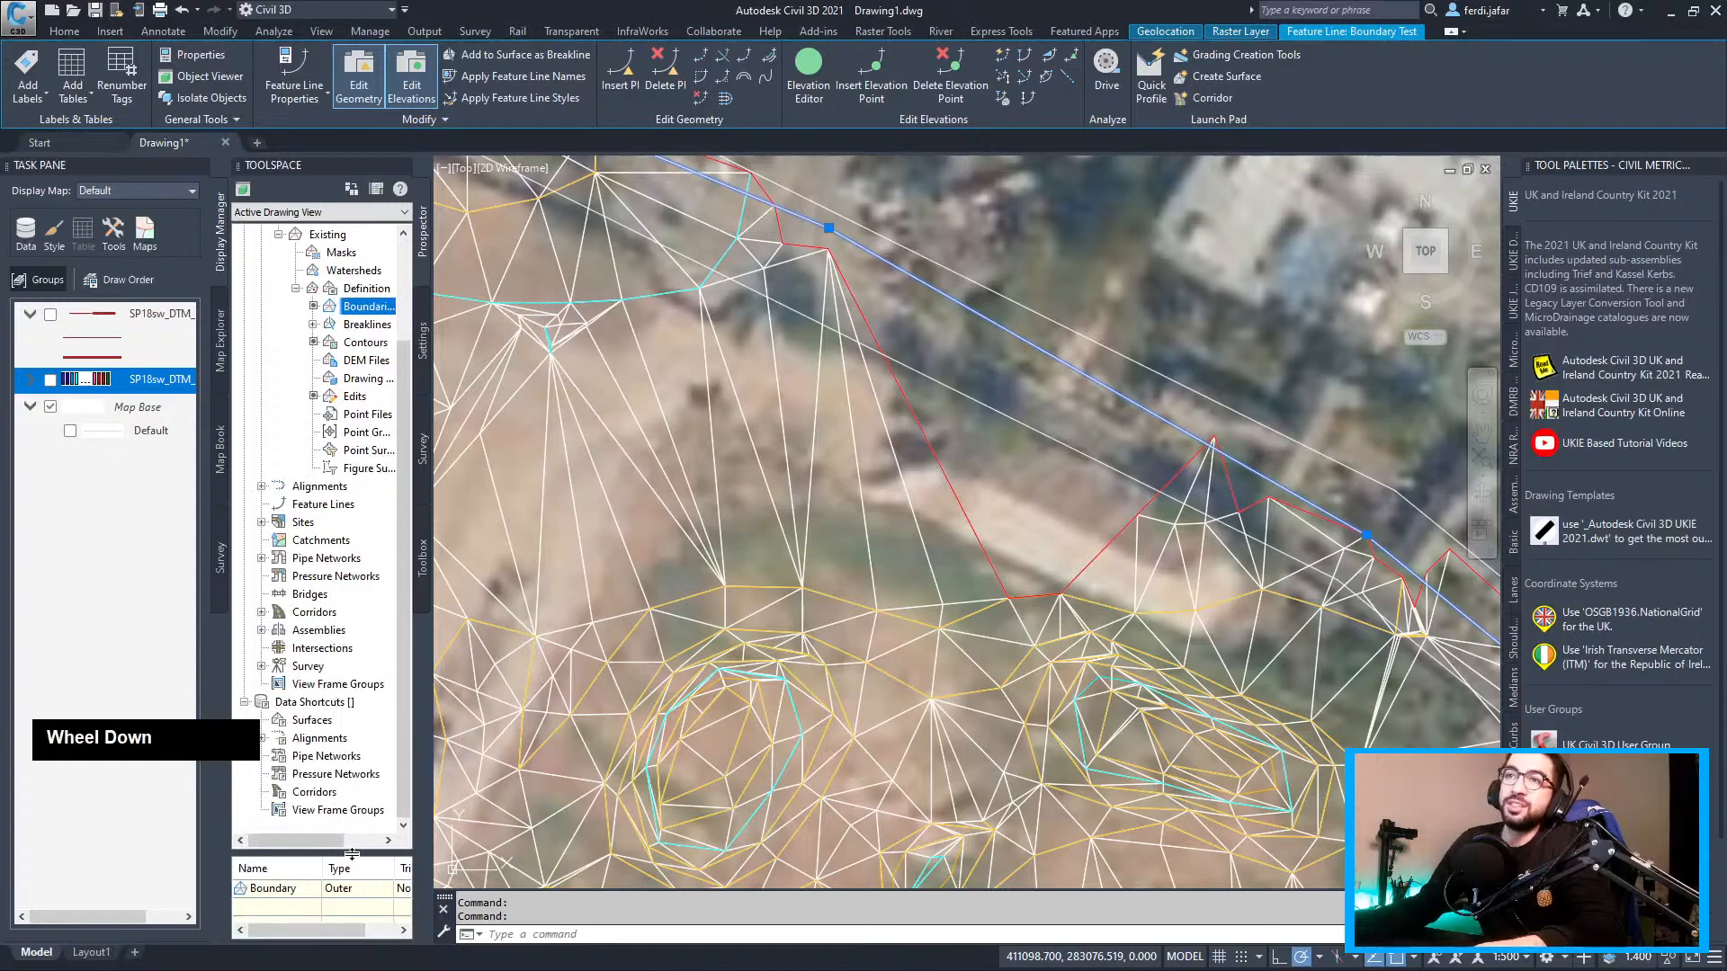
{"action": "right_click", "coordinate": [304, 890]}
{"action": "left_click", "coordinate": [347, 743]}
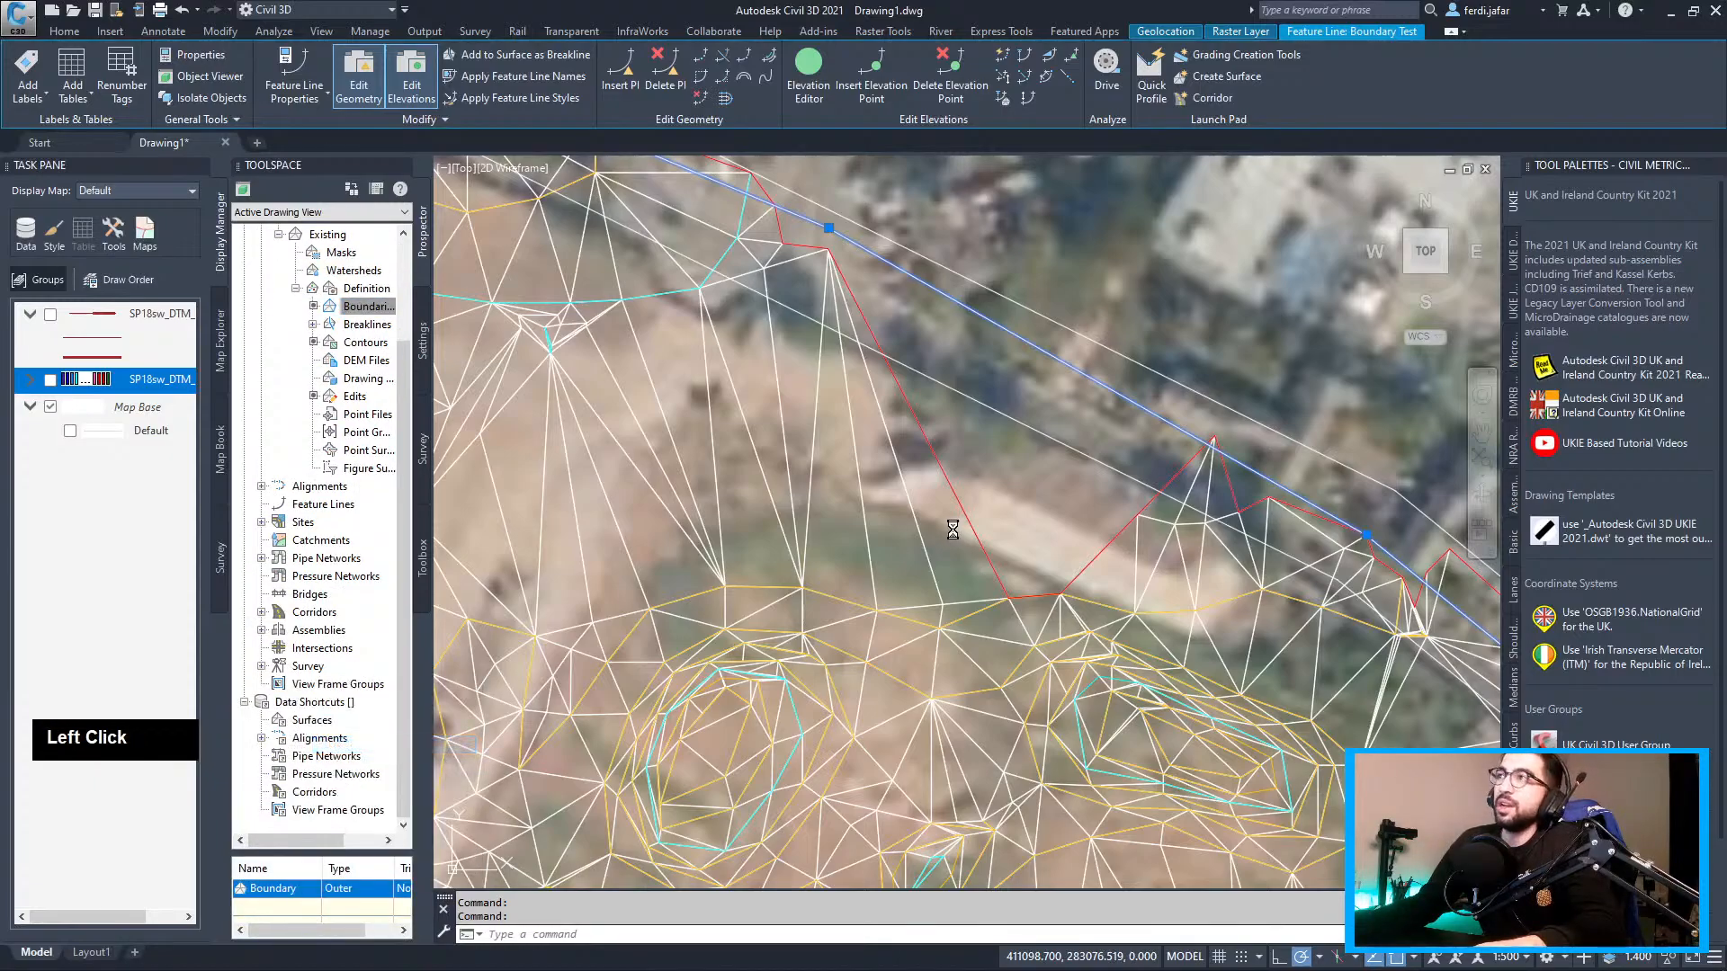
{"action": "left_click", "coordinate": [936, 536]}
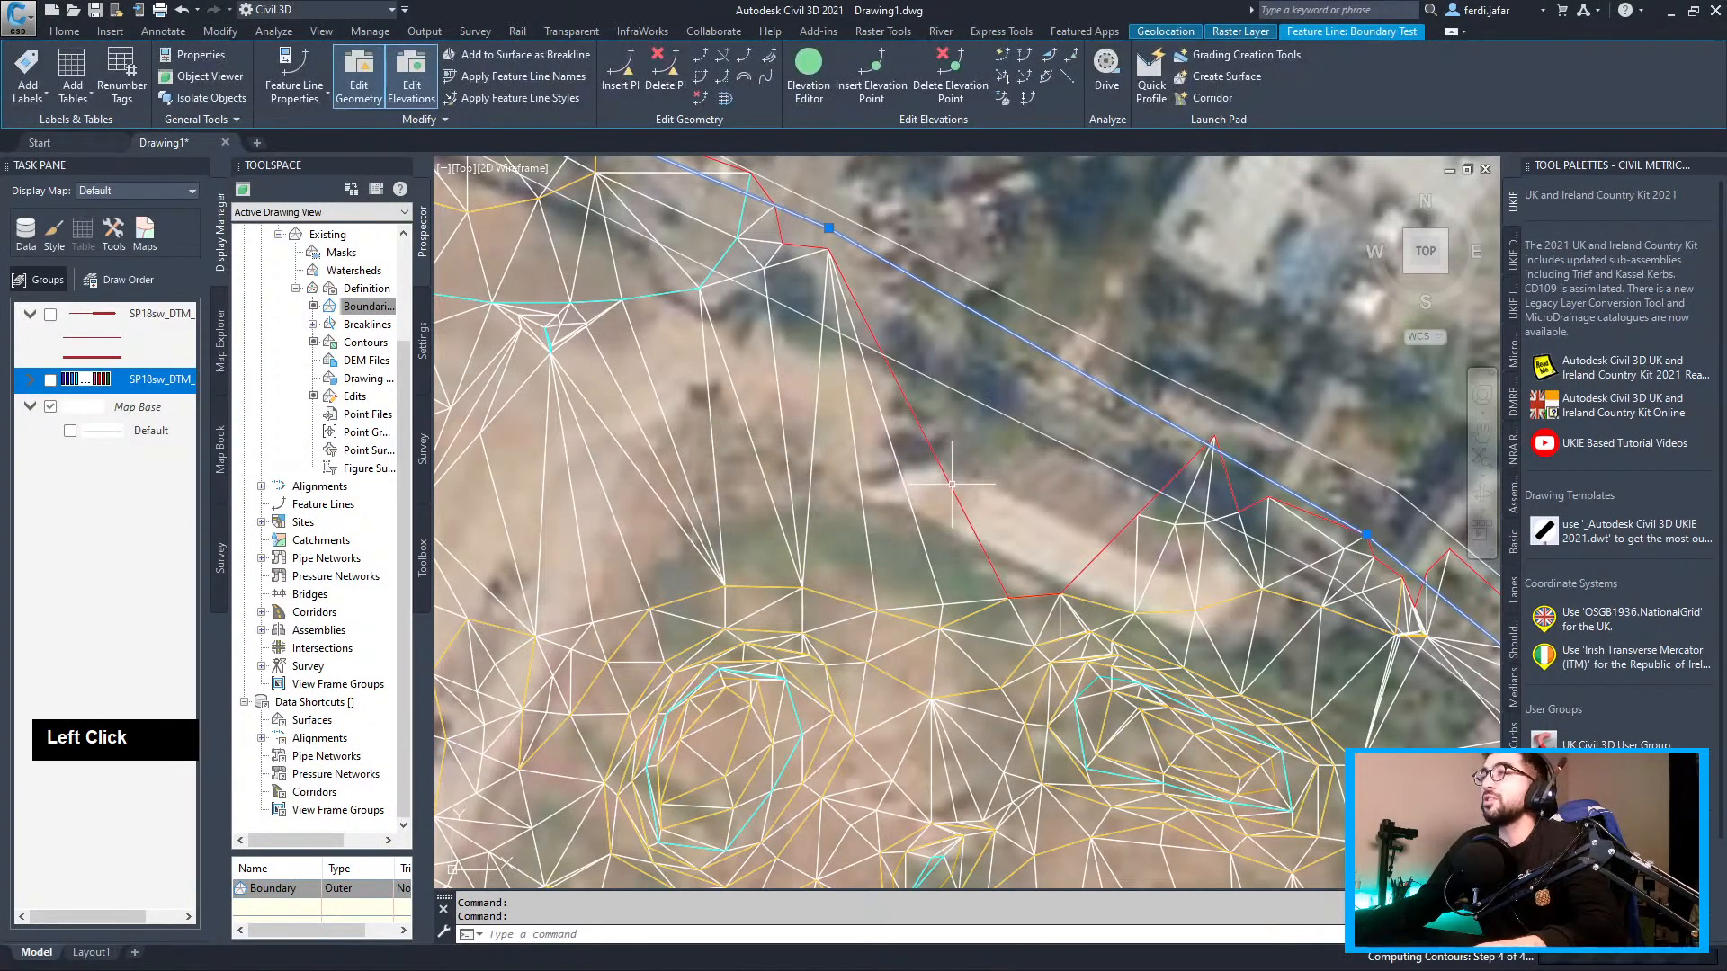
Try adding the Boundary Test feature line to Existing as a breakline; it already is one
{"action": "mouse_move", "coordinate": [888, 345]}
{"action": "middle_mouse_down"}
{"action": "mouse_move", "coordinate": [863, 364]}
{"action": "mouse_move", "coordinate": [899, 373]}
{"action": "middle_mouse_up"}
{"action": "scroll", "coordinate": [918, 376], "scroll_direction": "up", "scroll_amount": 2}
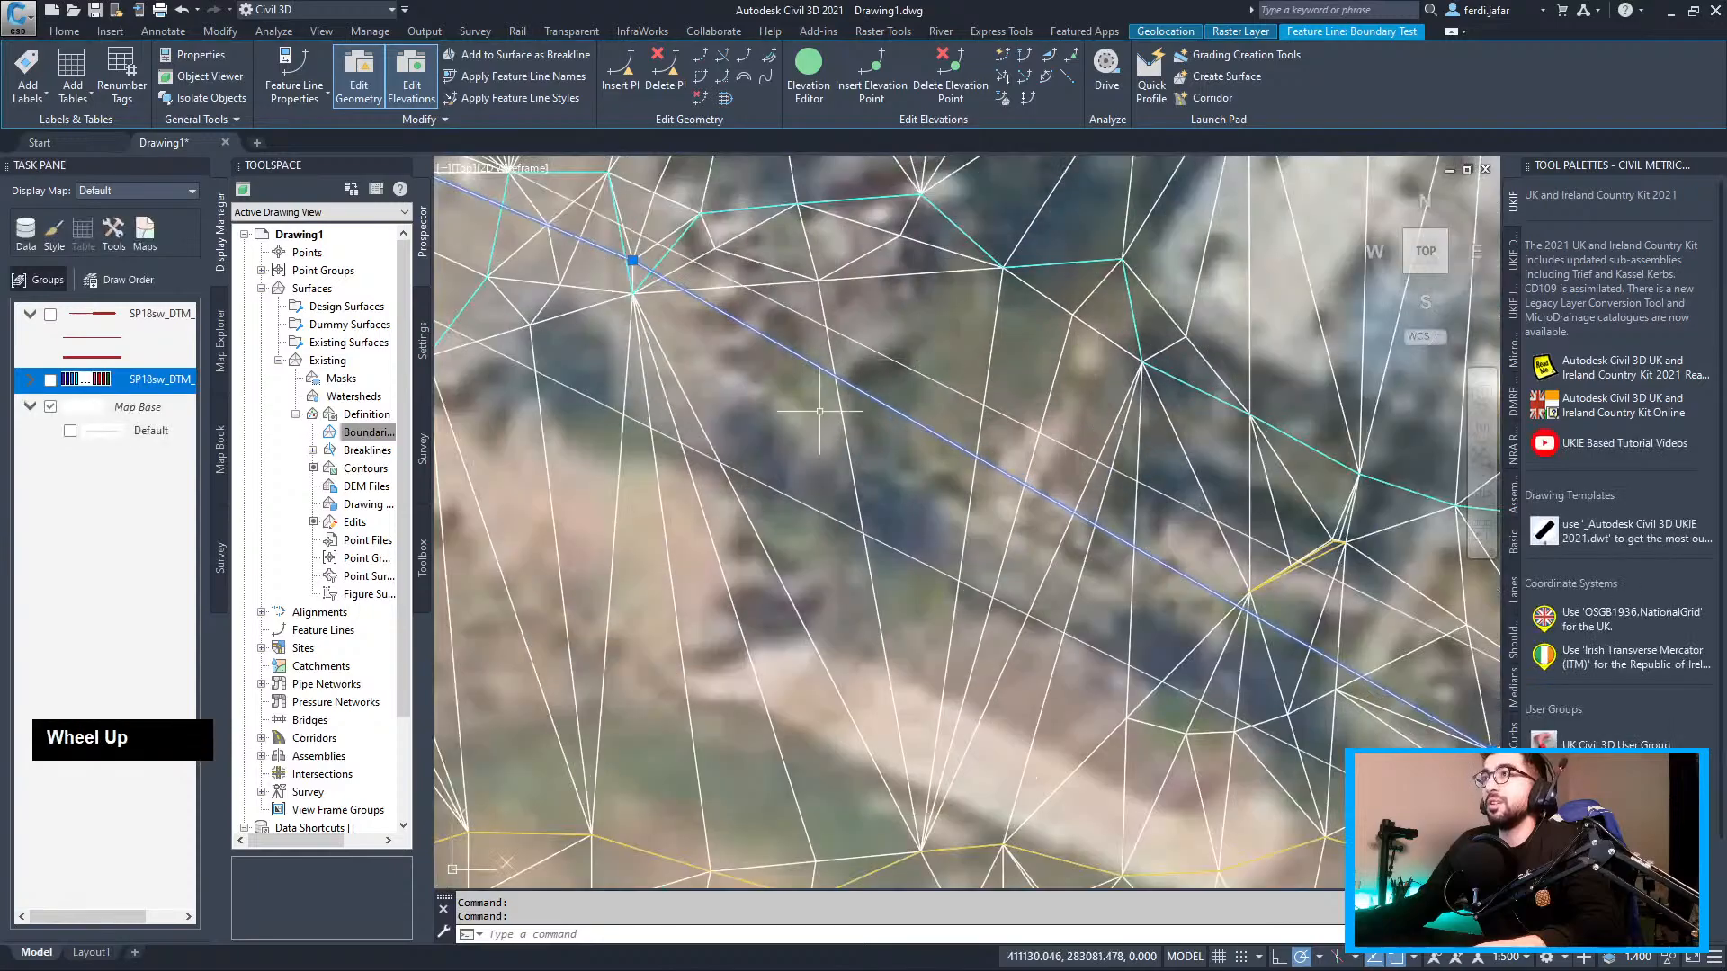
{"action": "key", "text": "Escape"}
{"action": "left_click", "coordinate": [934, 378]}
{"action": "scroll", "coordinate": [927, 382], "scroll_direction": "down", "scroll_amount": 3}
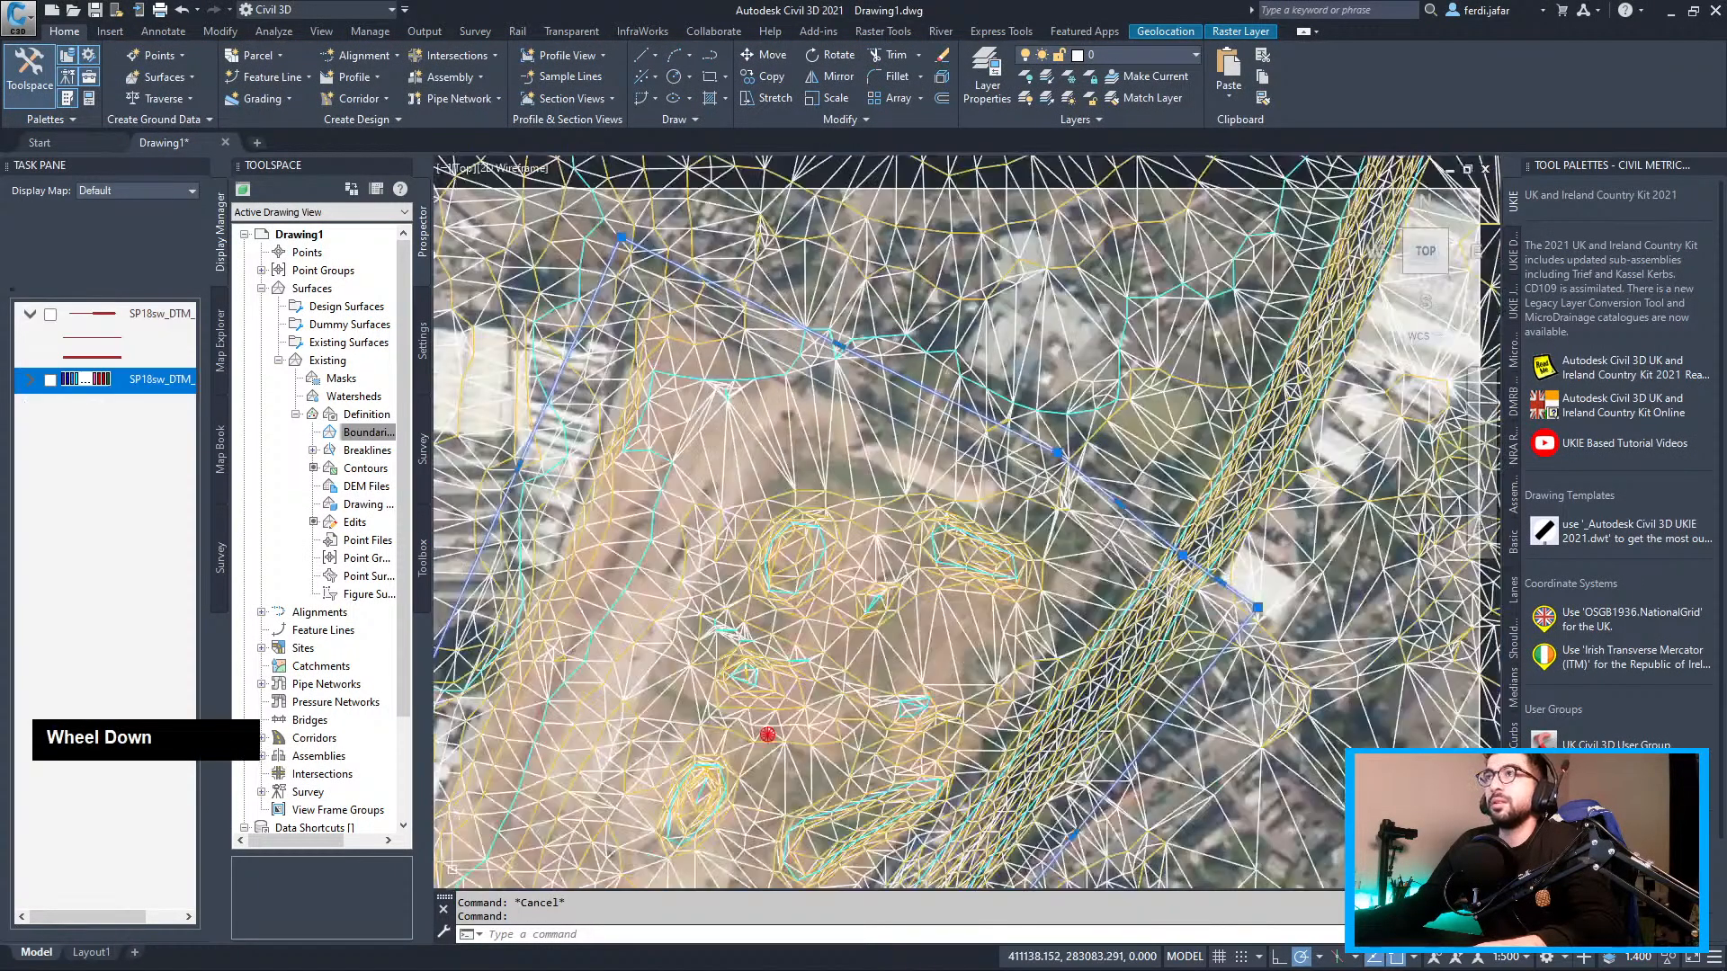
{"action": "scroll", "coordinate": [917, 396], "scroll_direction": "up", "scroll_amount": 3}
{"action": "key", "text": "Escape"}
{"action": "left_click", "coordinate": [914, 402]}
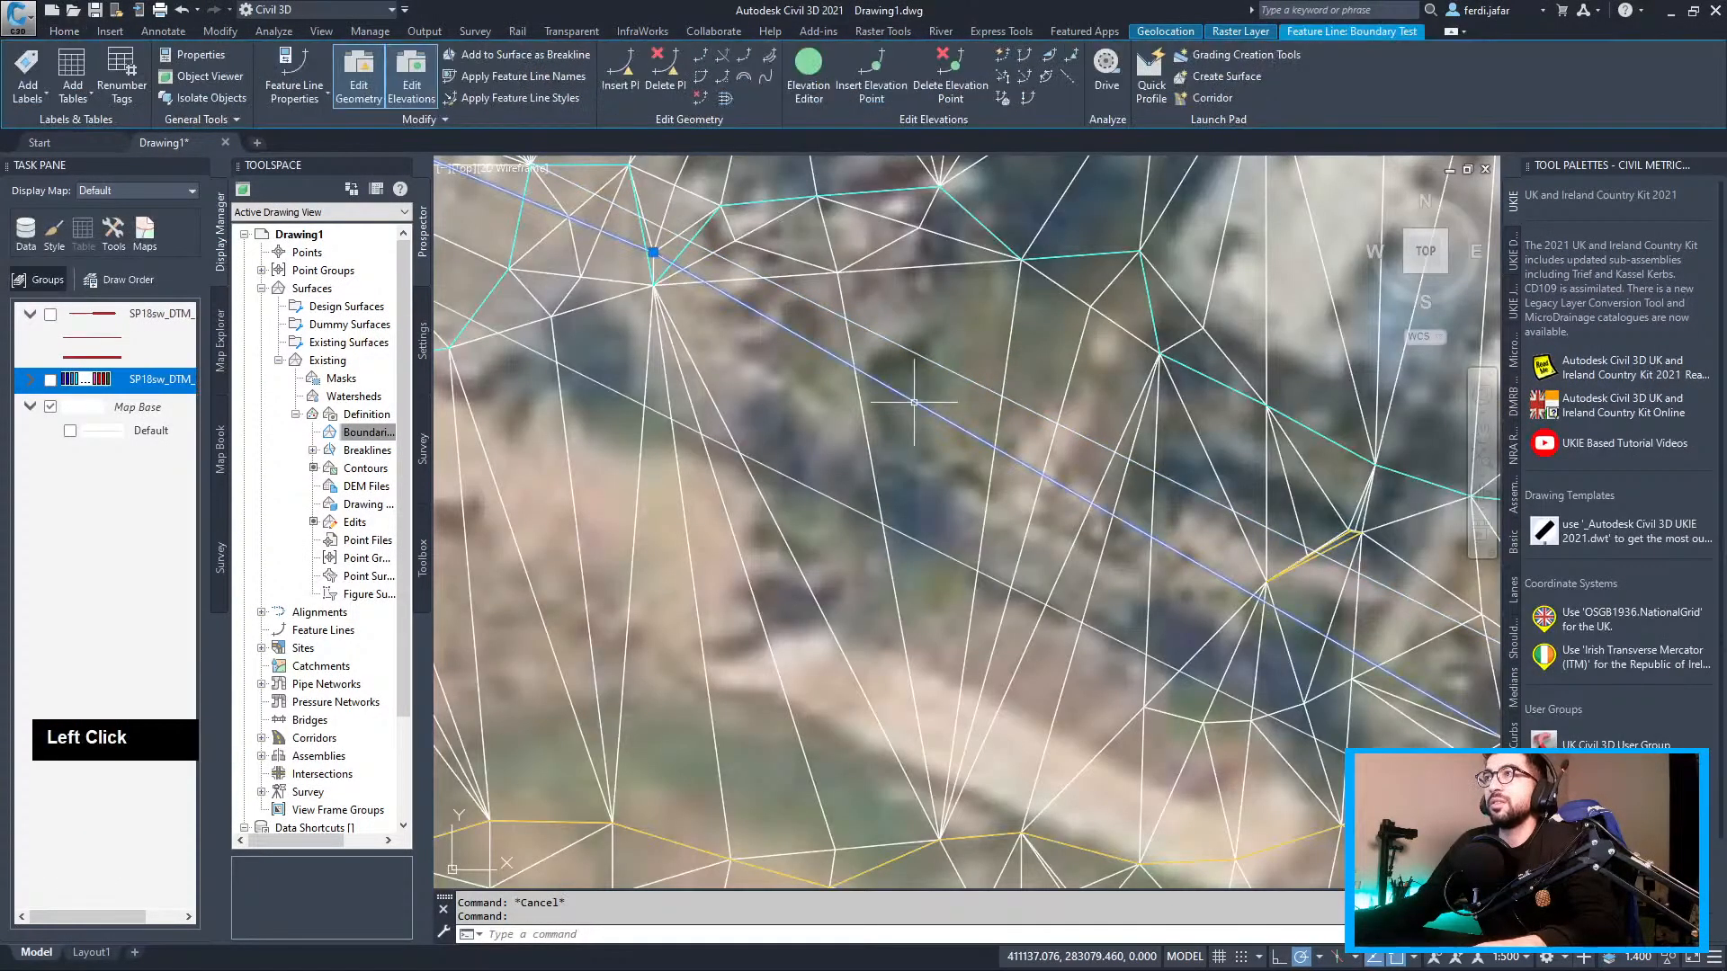
{"action": "left_click", "coordinate": [493, 54]}
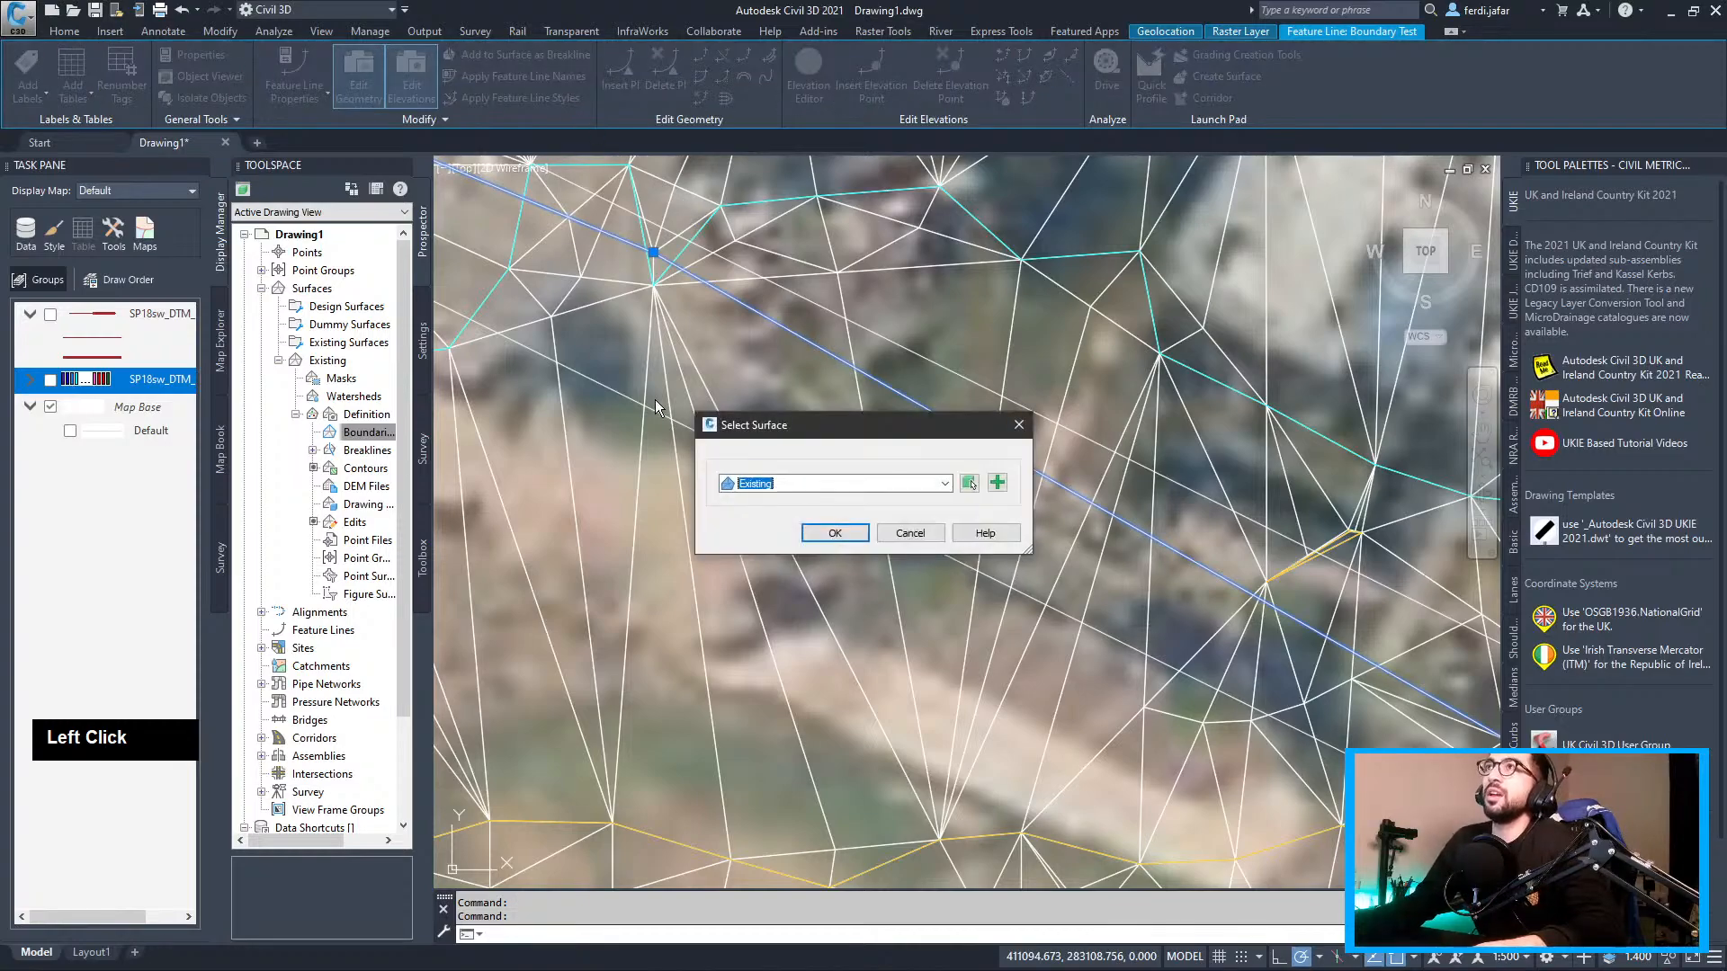
{"action": "left_click", "coordinate": [813, 533]}
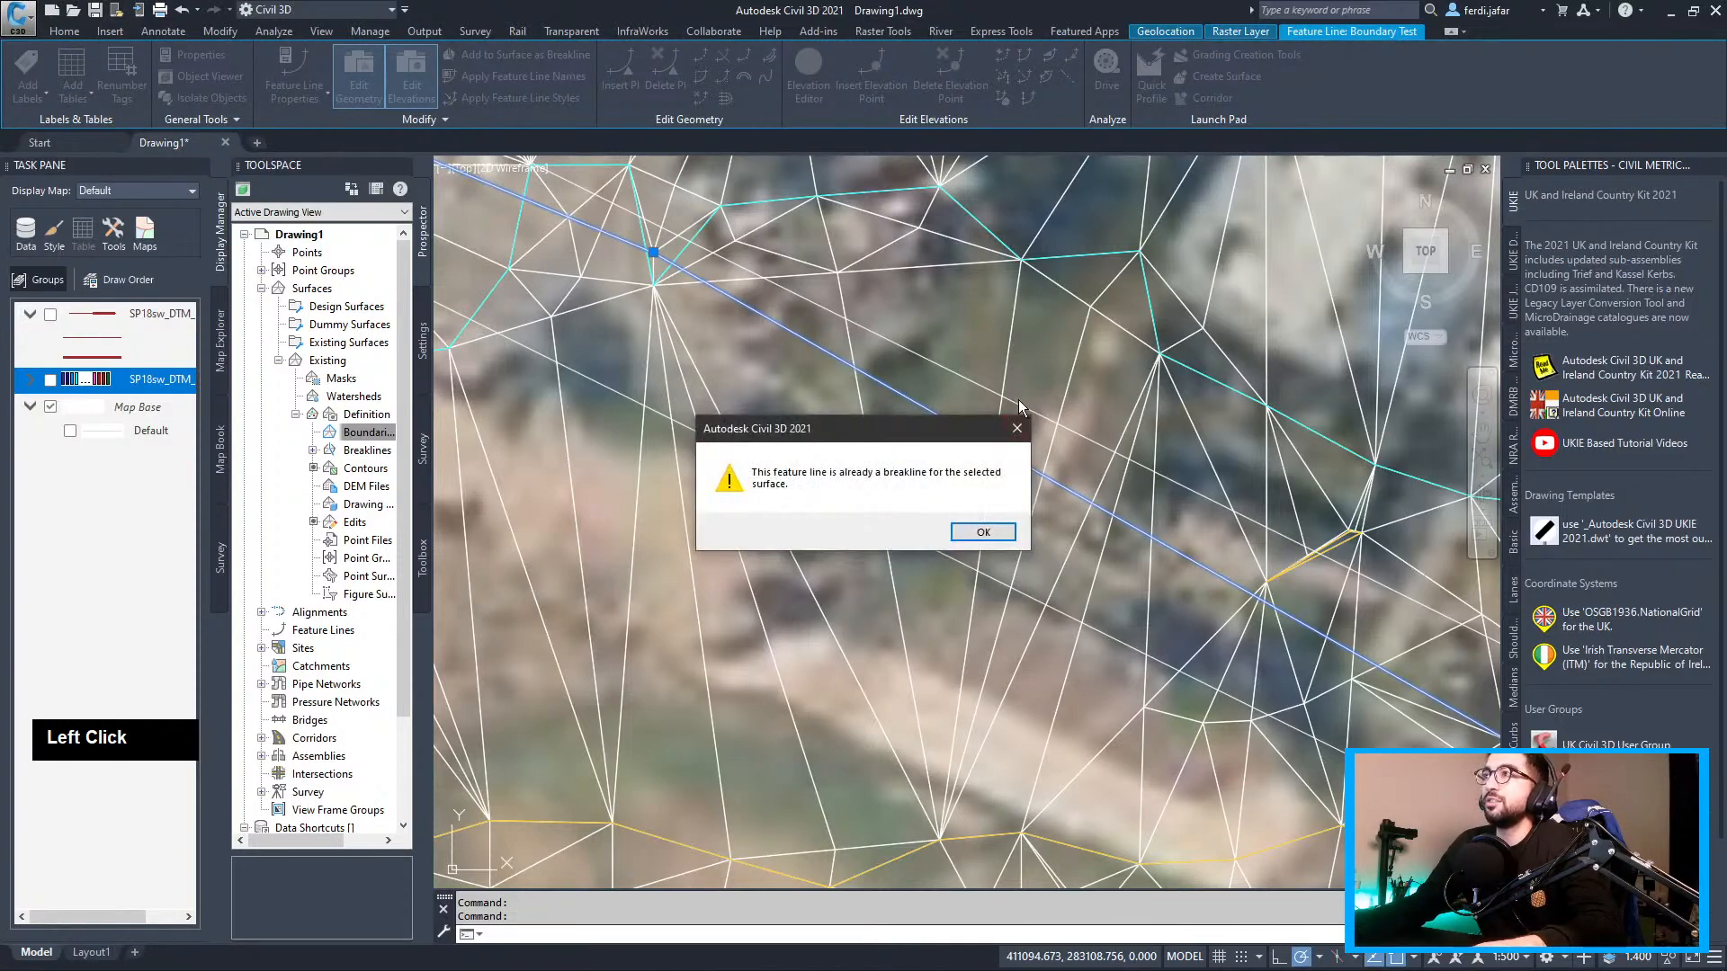
{"action": "left_click", "coordinate": [979, 534]}
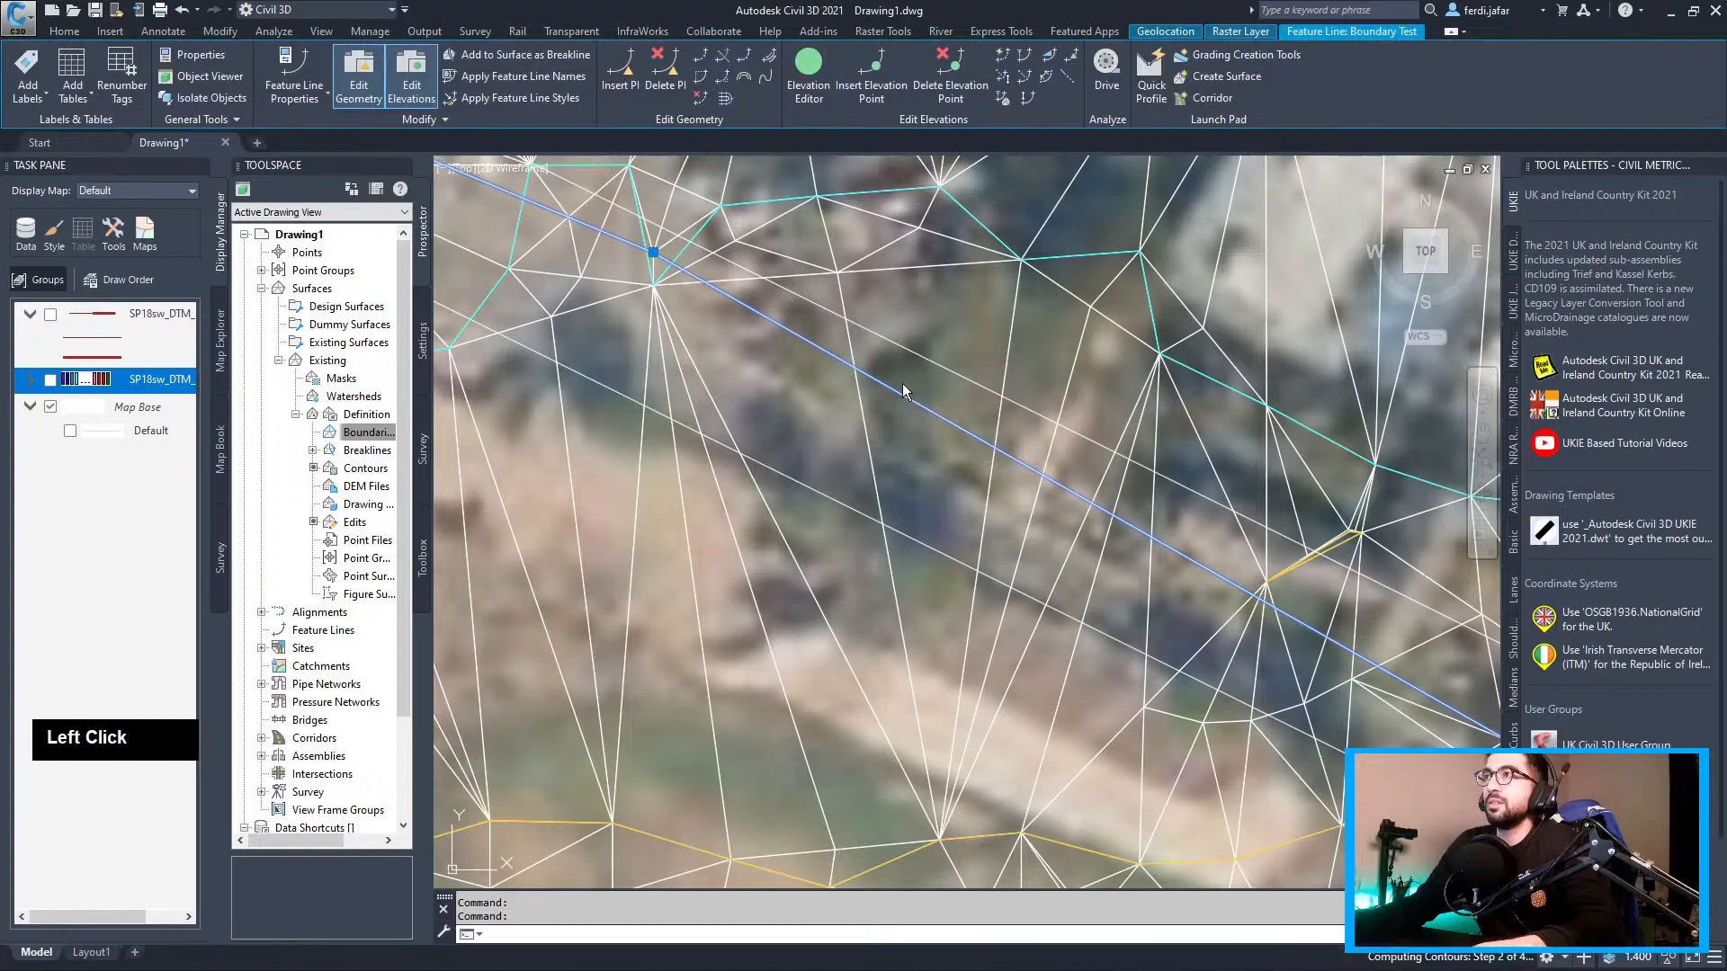
Rebuild the Existing surface to refresh its triangulation
{"action": "right_click", "coordinate": [328, 360]}
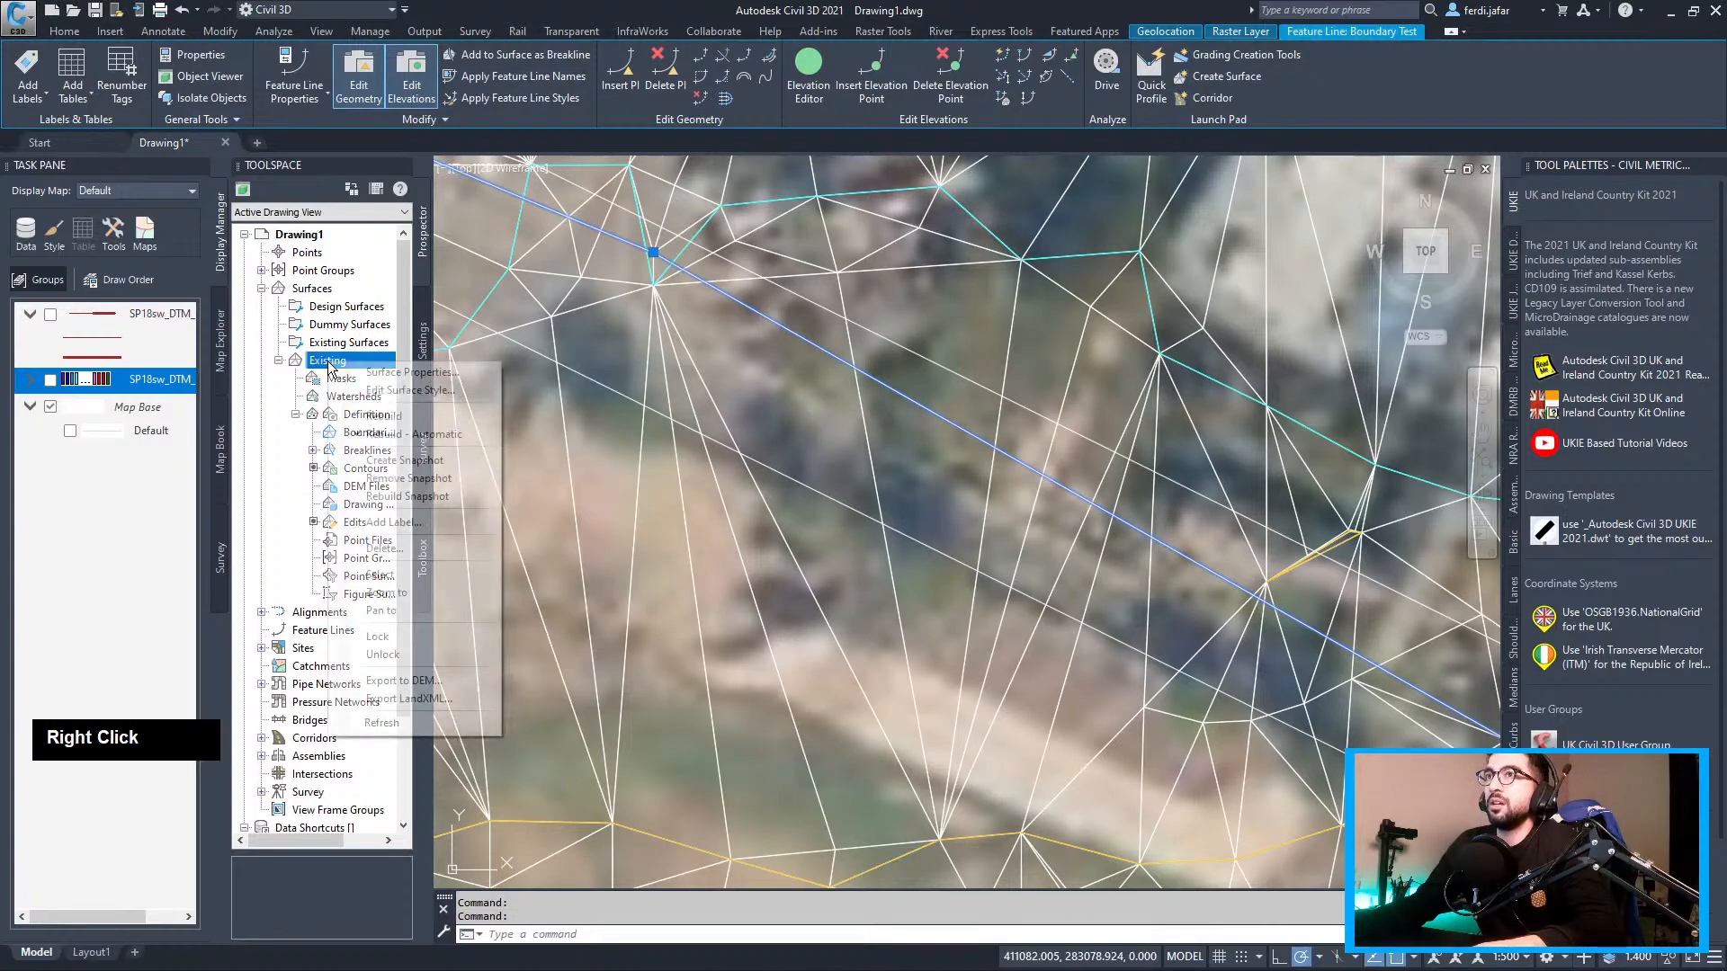
{"action": "left_click", "coordinate": [394, 418]}
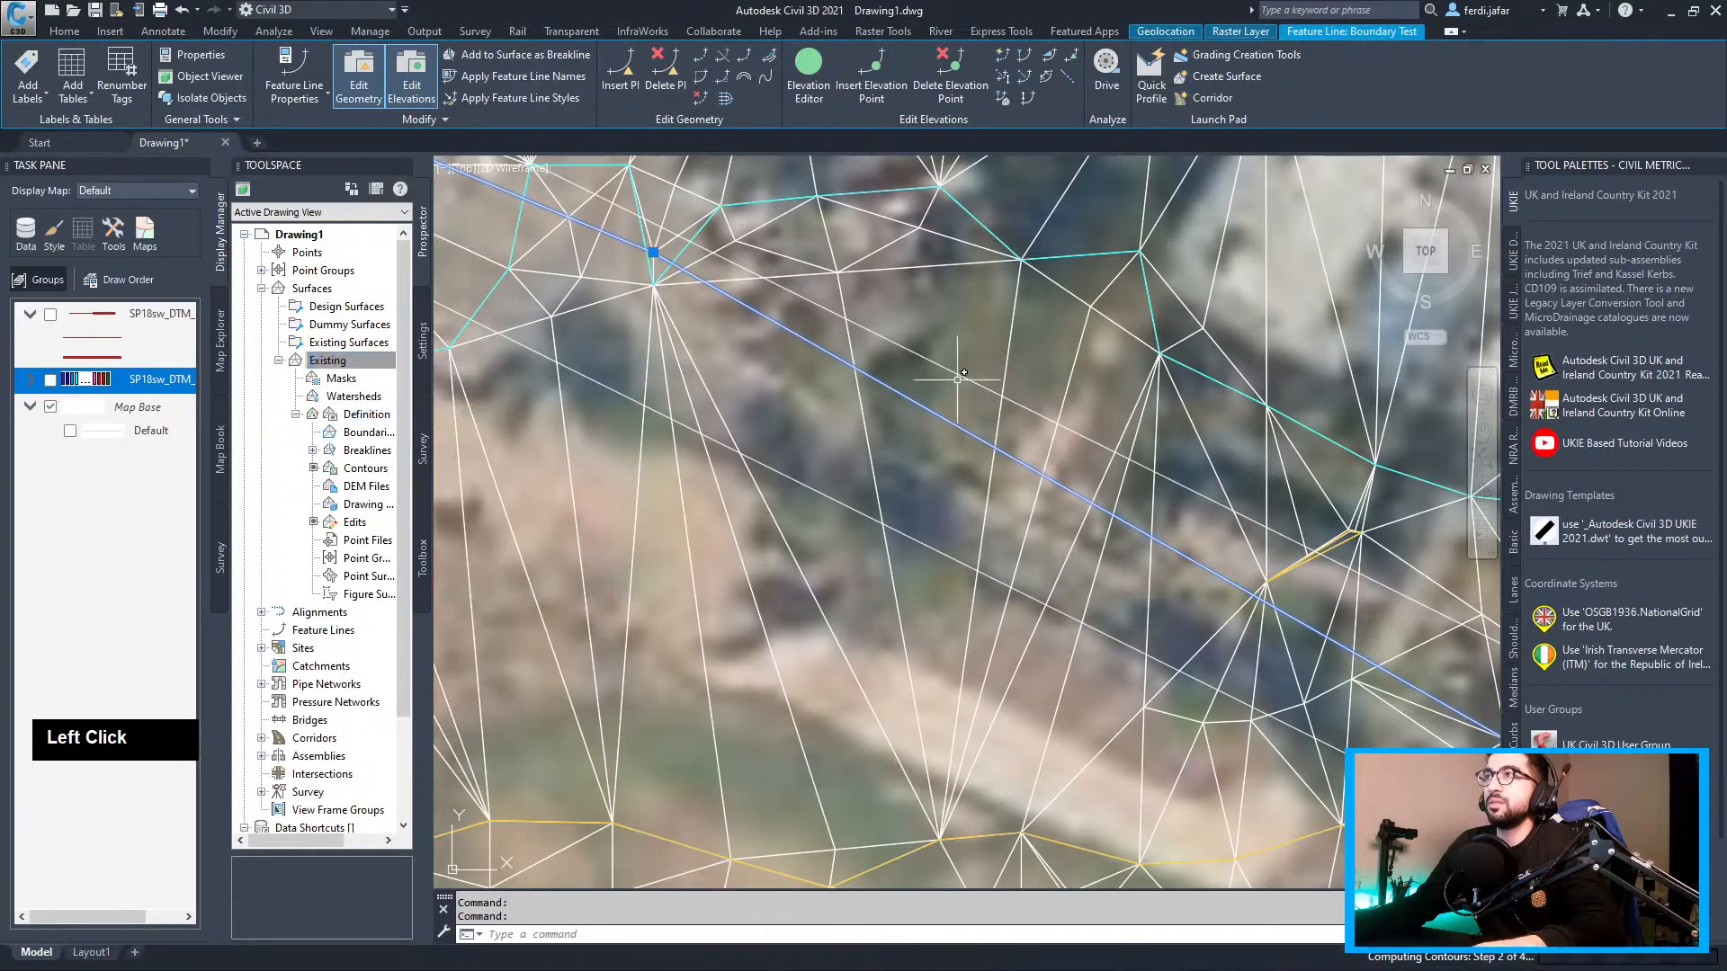
{"action": "middle_click_drag", "start_coordinate": [1067, 479], "coordinate": [914, 401]}
{"action": "scroll", "coordinate": [914, 401], "scroll_direction": "up", "scroll_amount": 3}
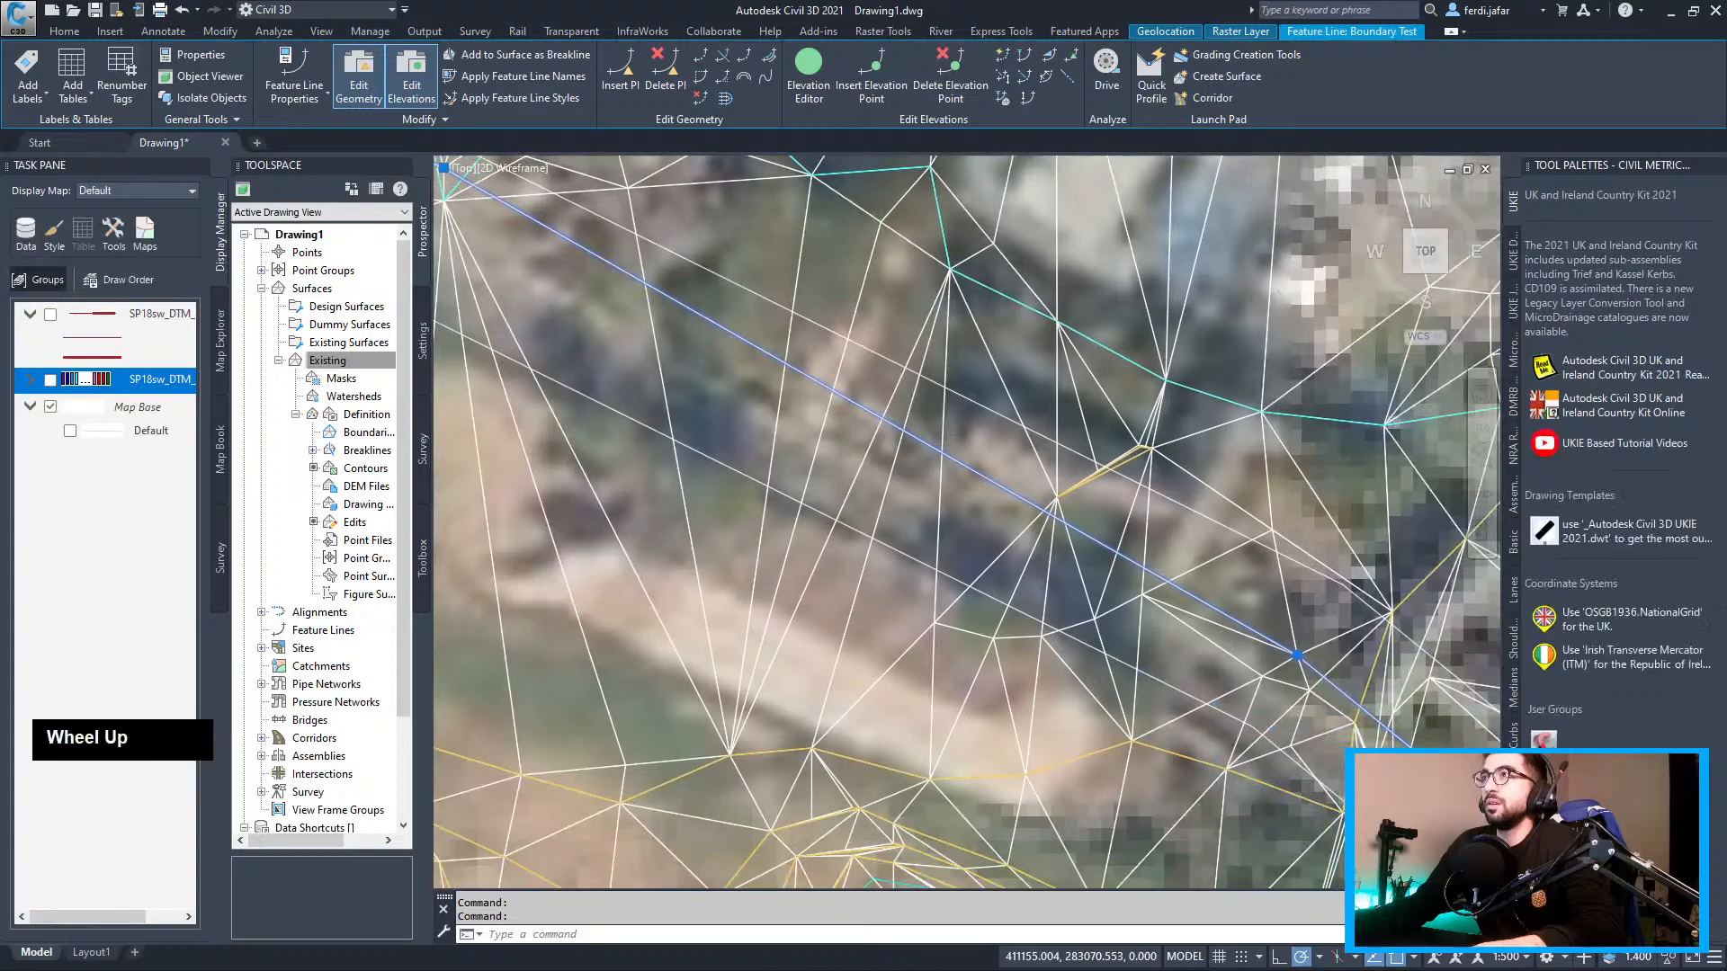
{"action": "key", "text": "Escape"}
Select the Existing TIN and start Edit Surface > Add Point, adjusting object snaps
{"action": "left_click", "coordinate": [836, 371]}
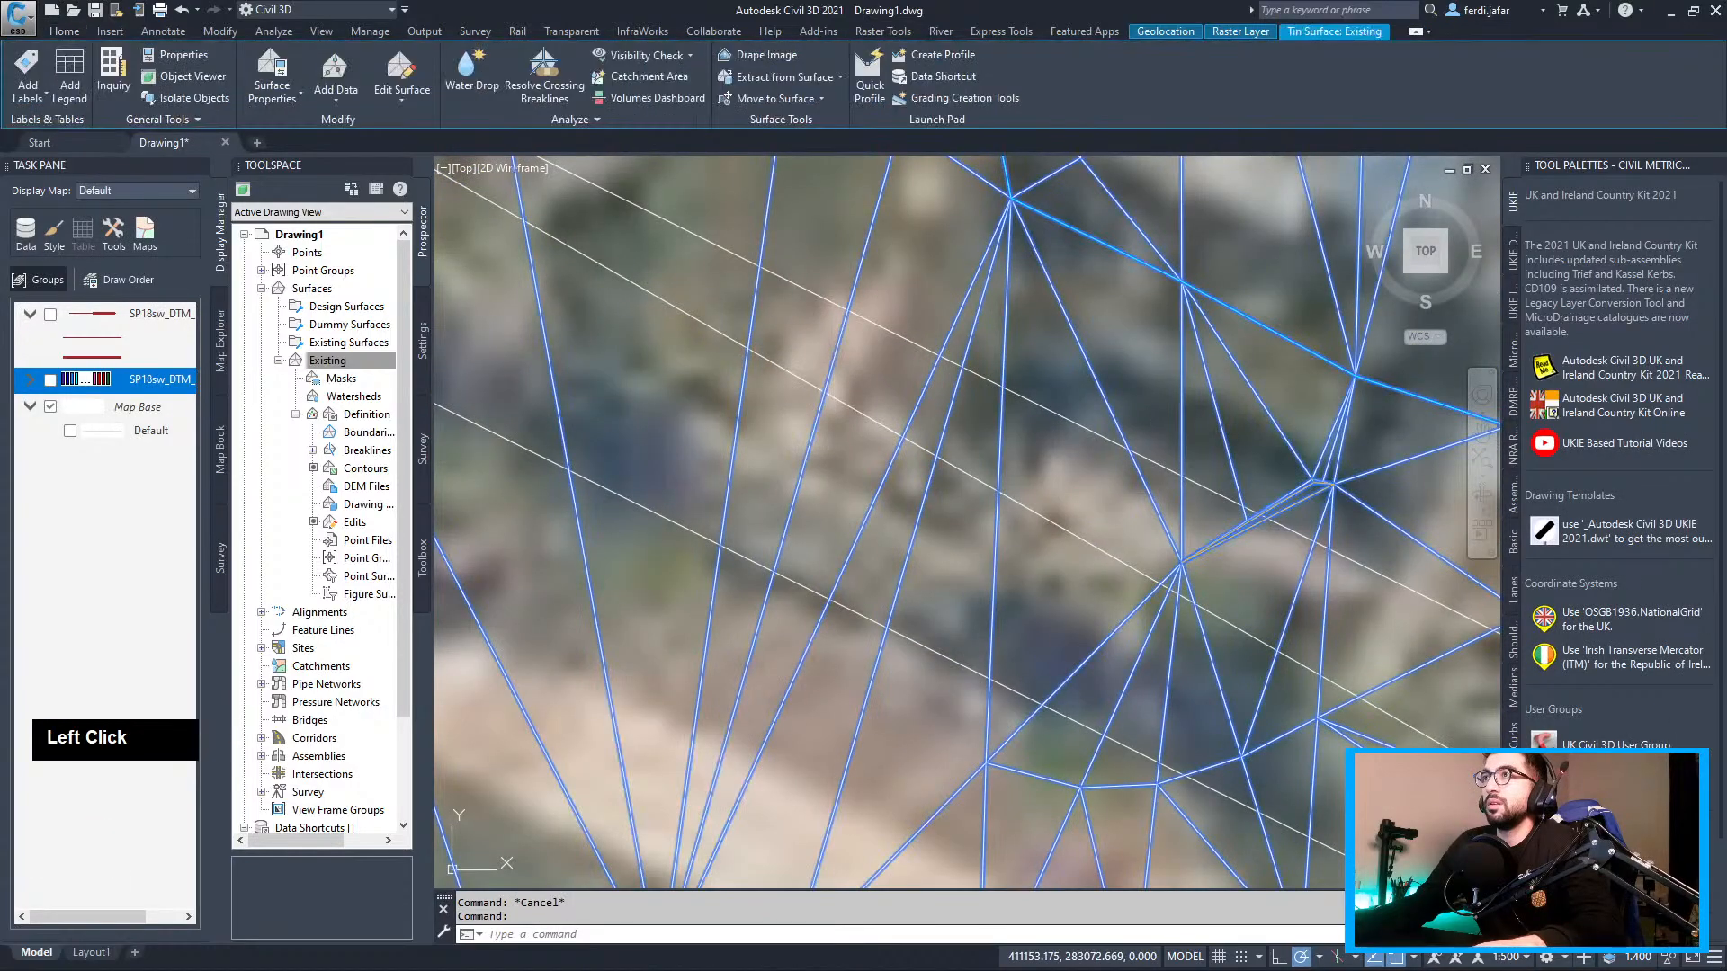
{"action": "scroll", "coordinate": [828, 367], "scroll_direction": "down", "scroll_amount": 2}
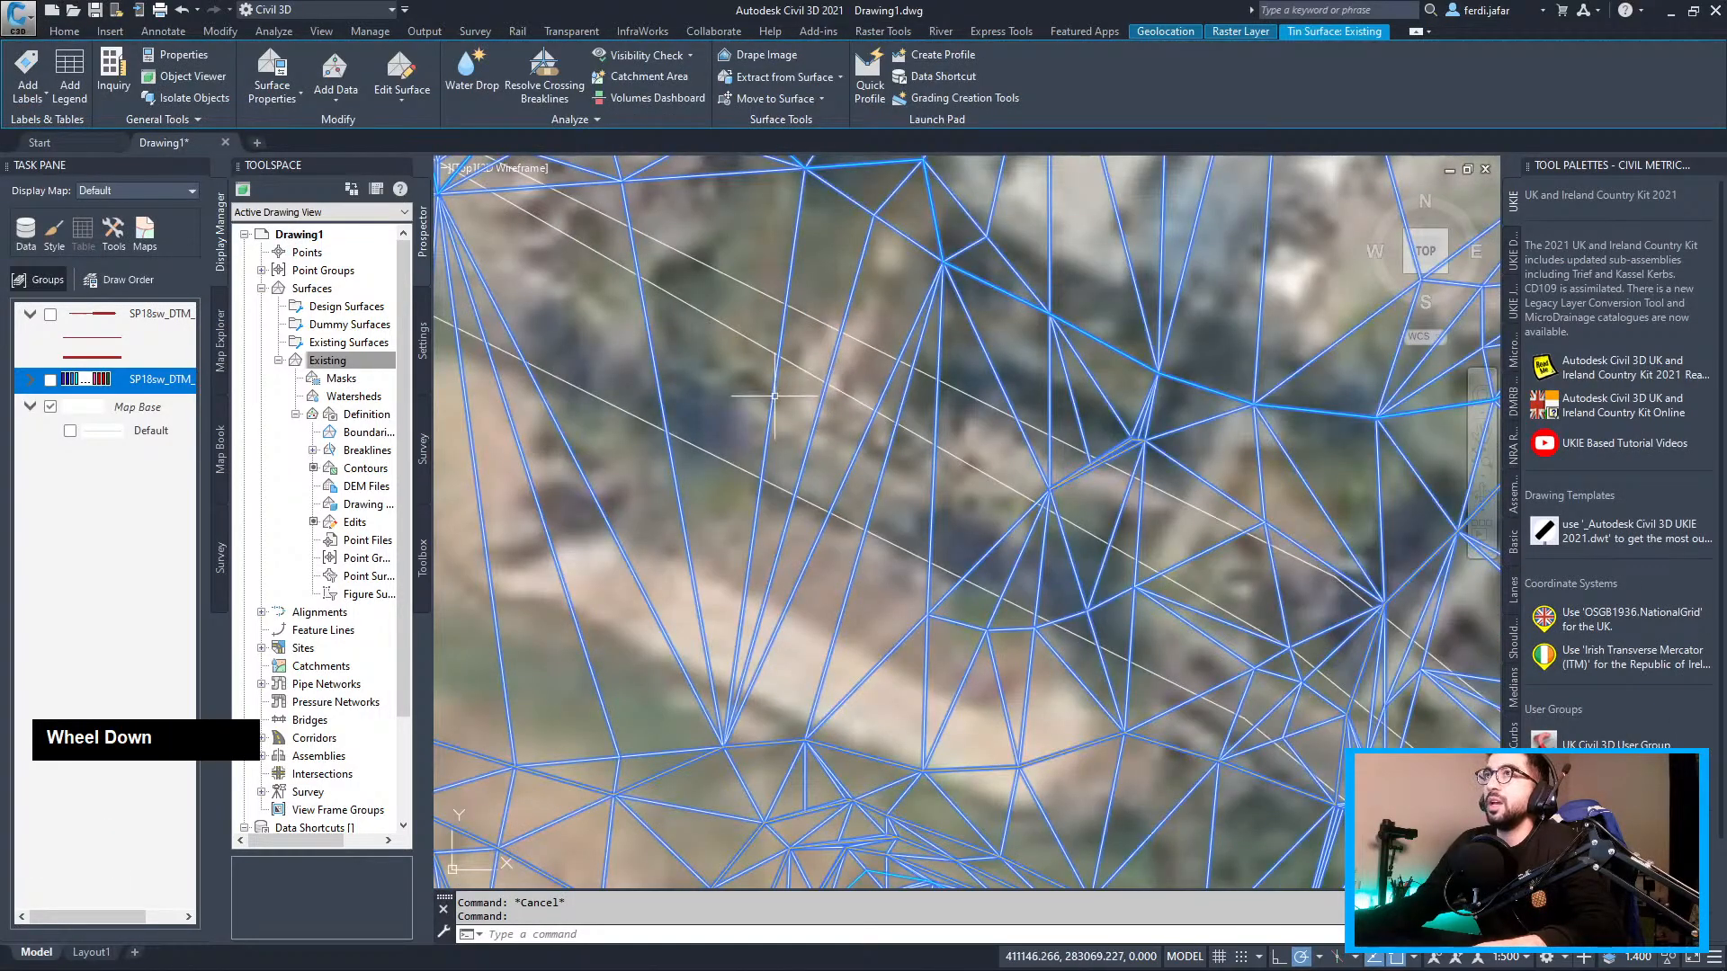
{"action": "scroll", "coordinate": [772, 382], "scroll_direction": "down", "scroll_amount": 5}
{"action": "middle_click_drag", "start_coordinate": [772, 381], "coordinate": [831, 430]}
{"action": "scroll", "coordinate": [832, 430], "scroll_direction": "up", "scroll_amount": 5}
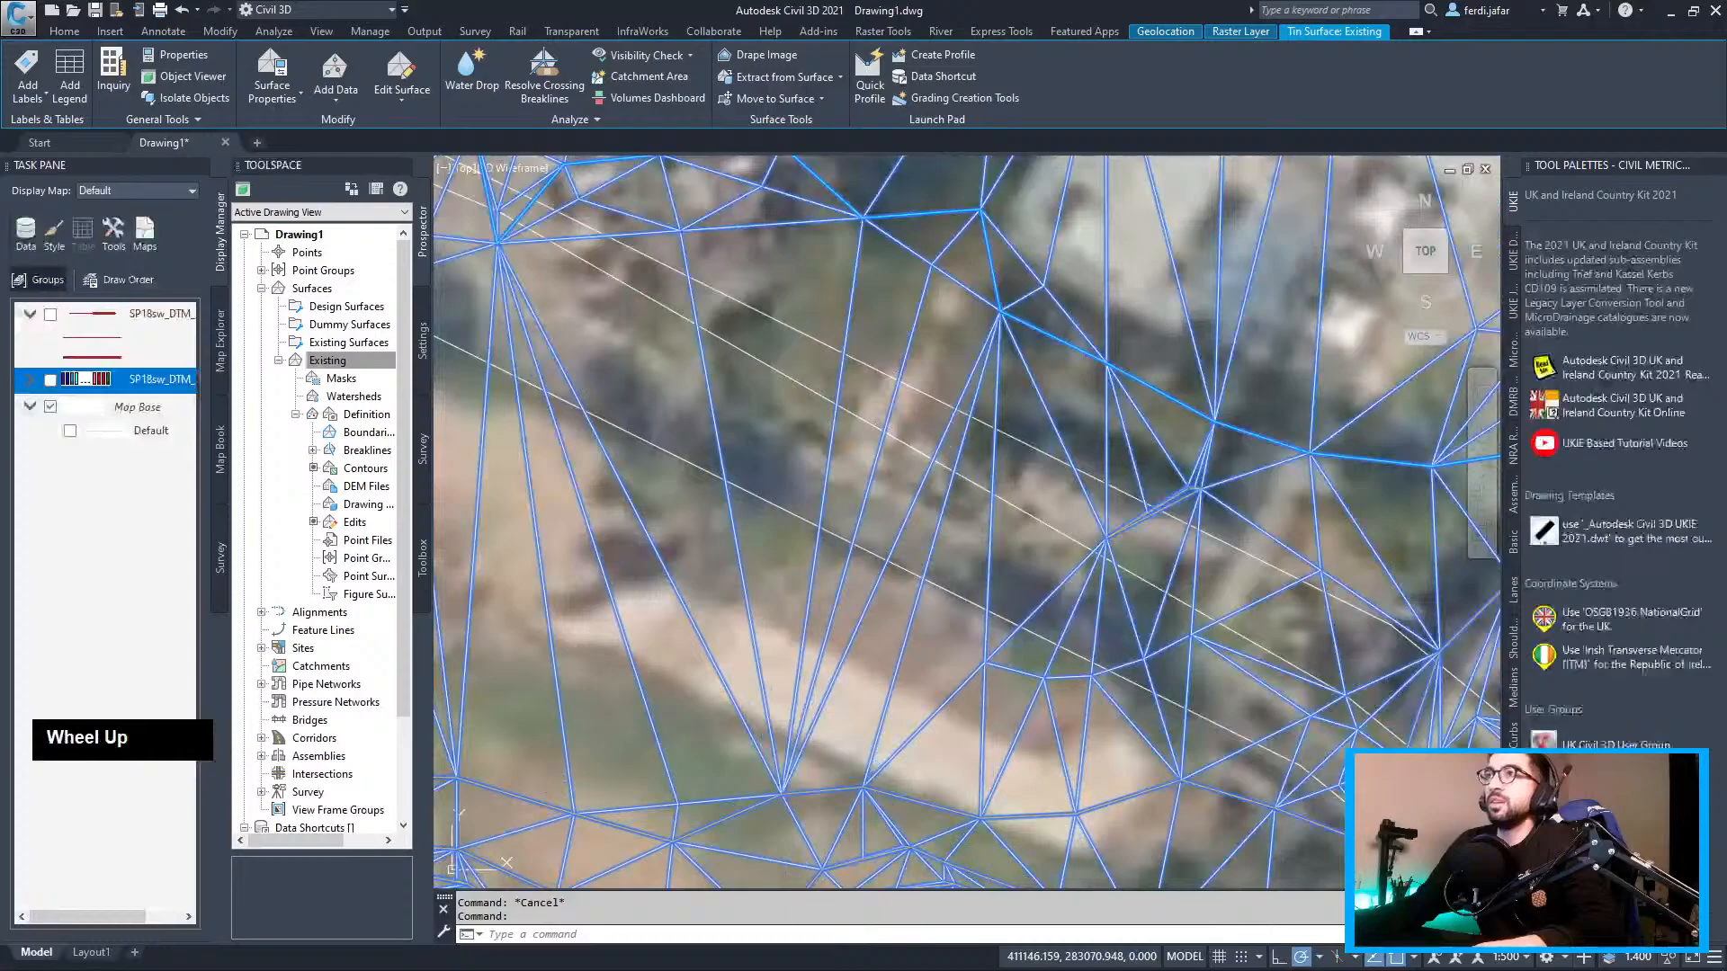
{"action": "left_click", "coordinate": [419, 91]}
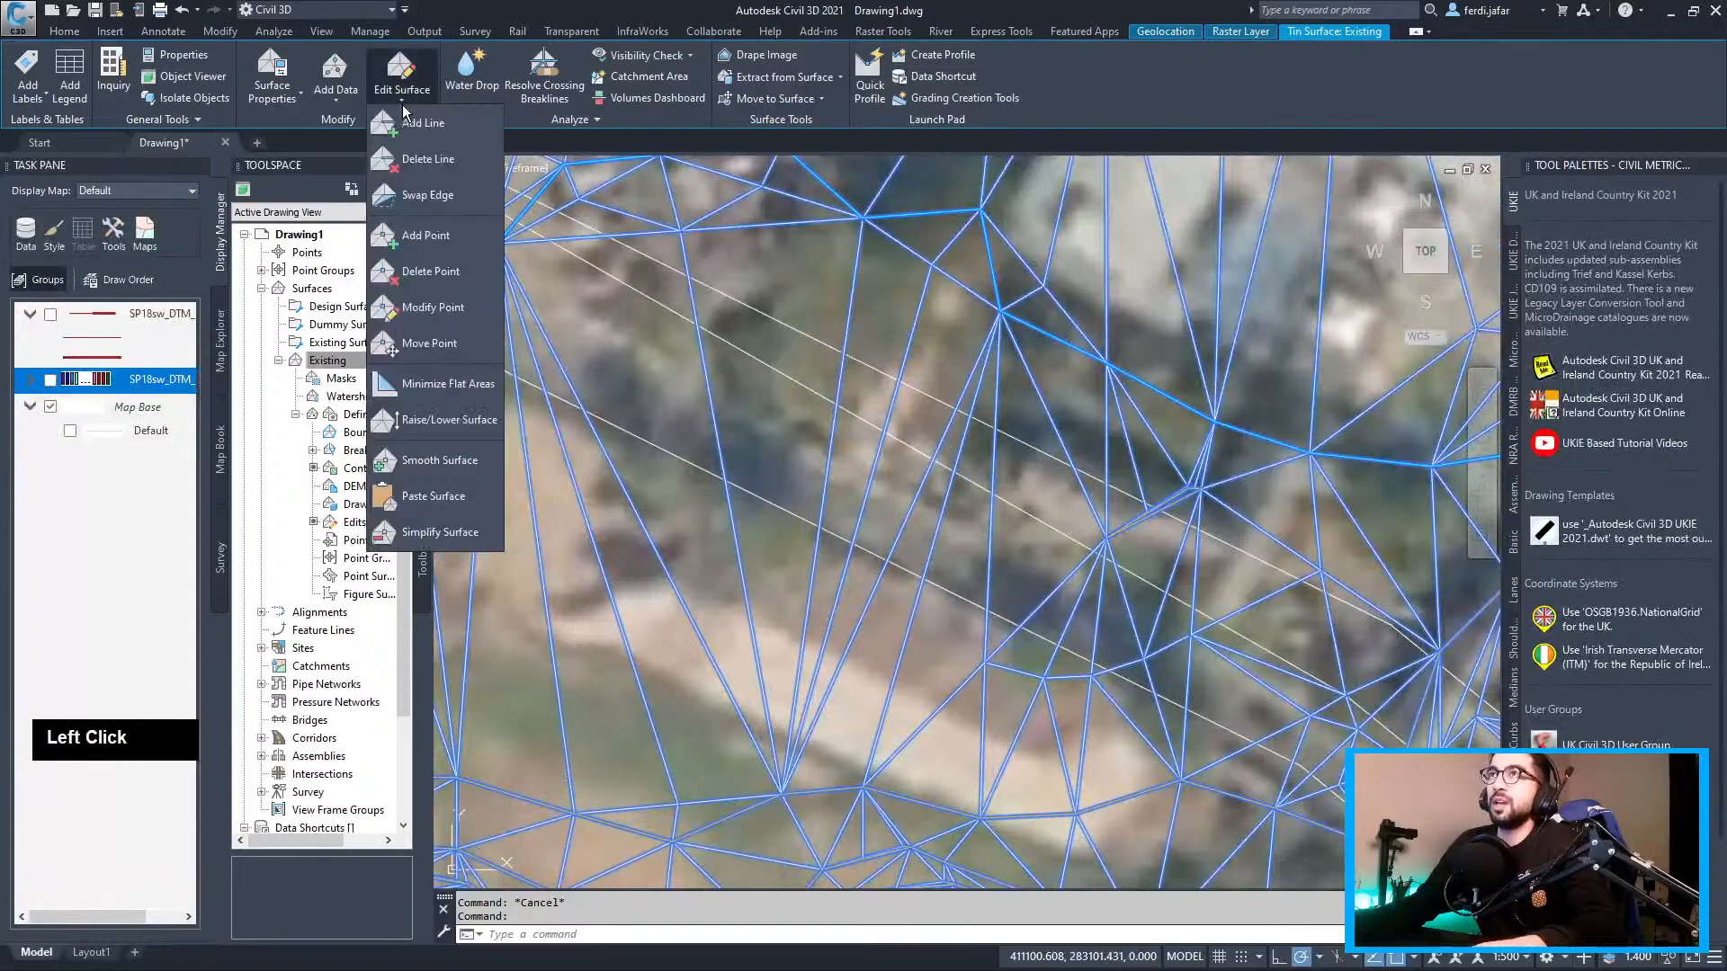
{"action": "left_click", "coordinate": [430, 233]}
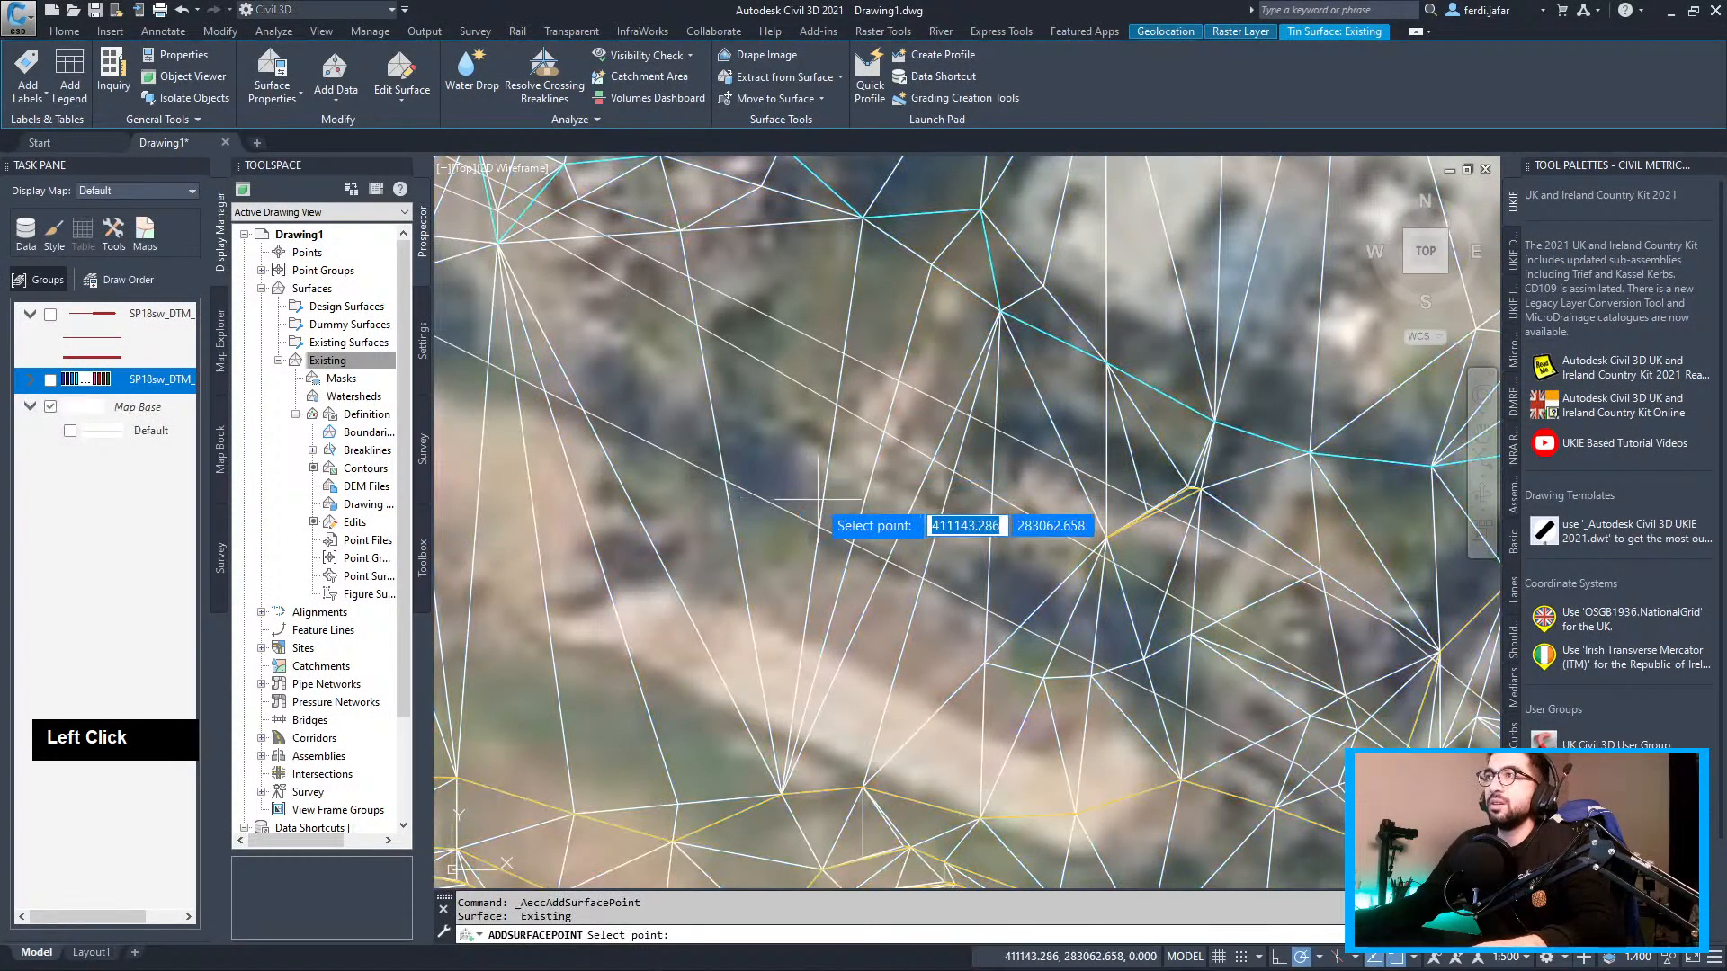
{"action": "left_click", "coordinate": [1414, 959]}
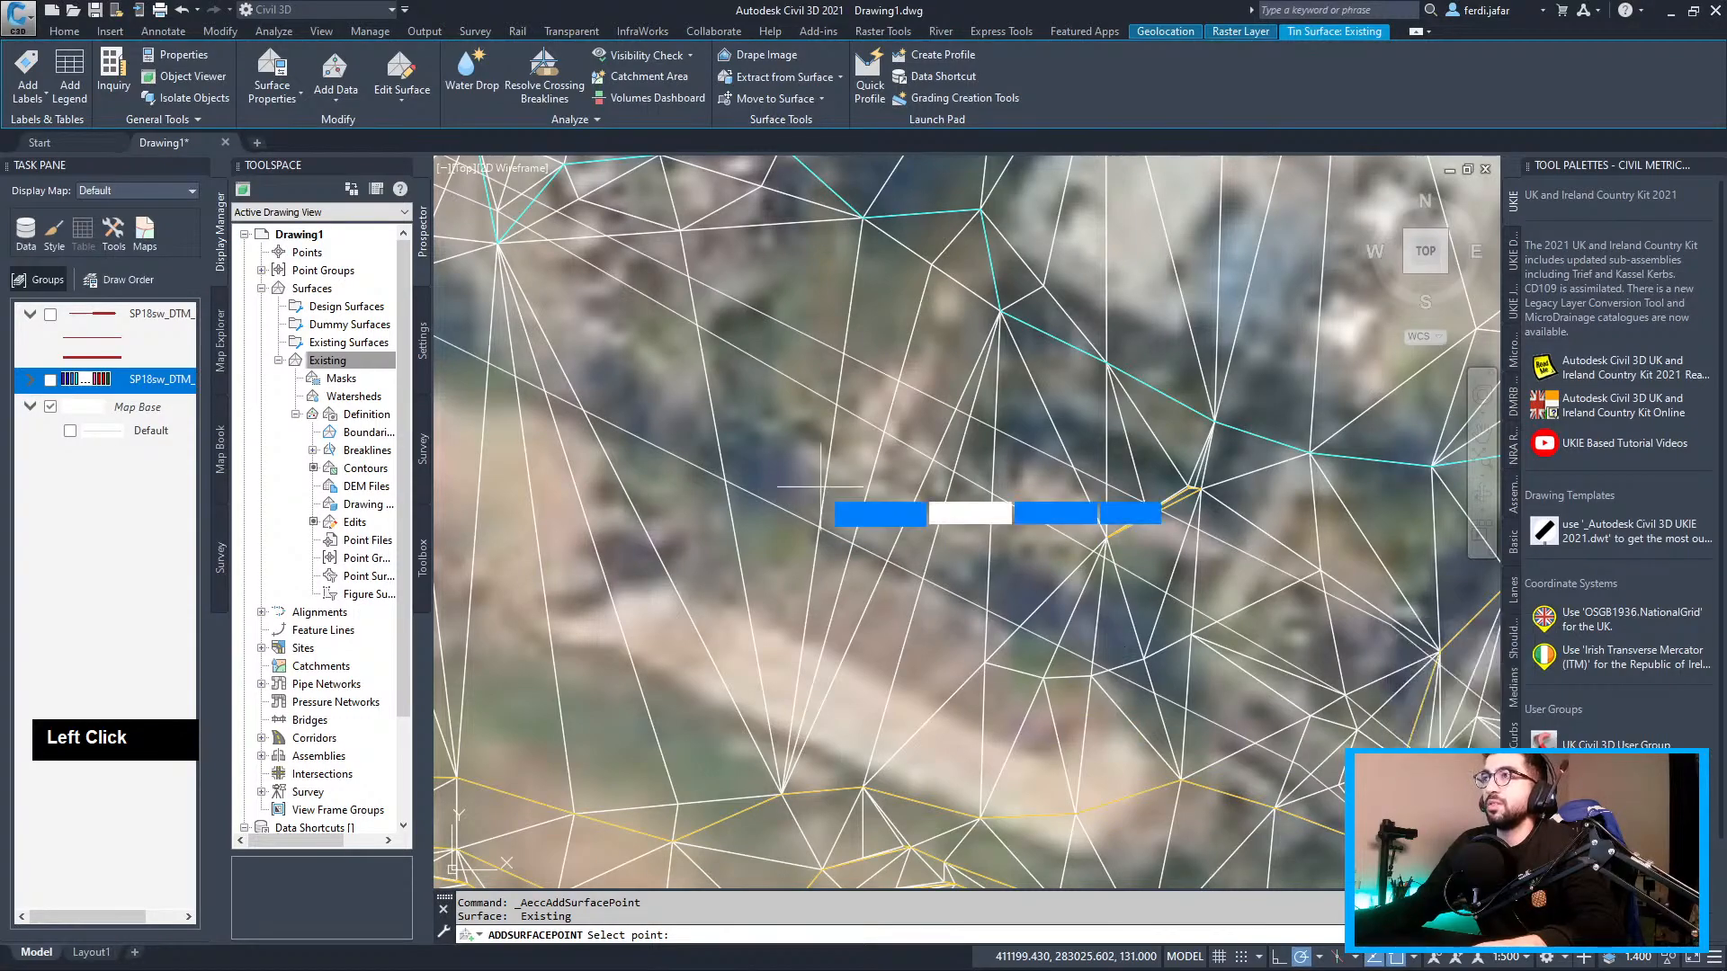
Add four surface points at elevations 130.467916, 130.778535, 130.937918 and 130.956878
{"action": "left_click", "coordinate": [718, 479]}
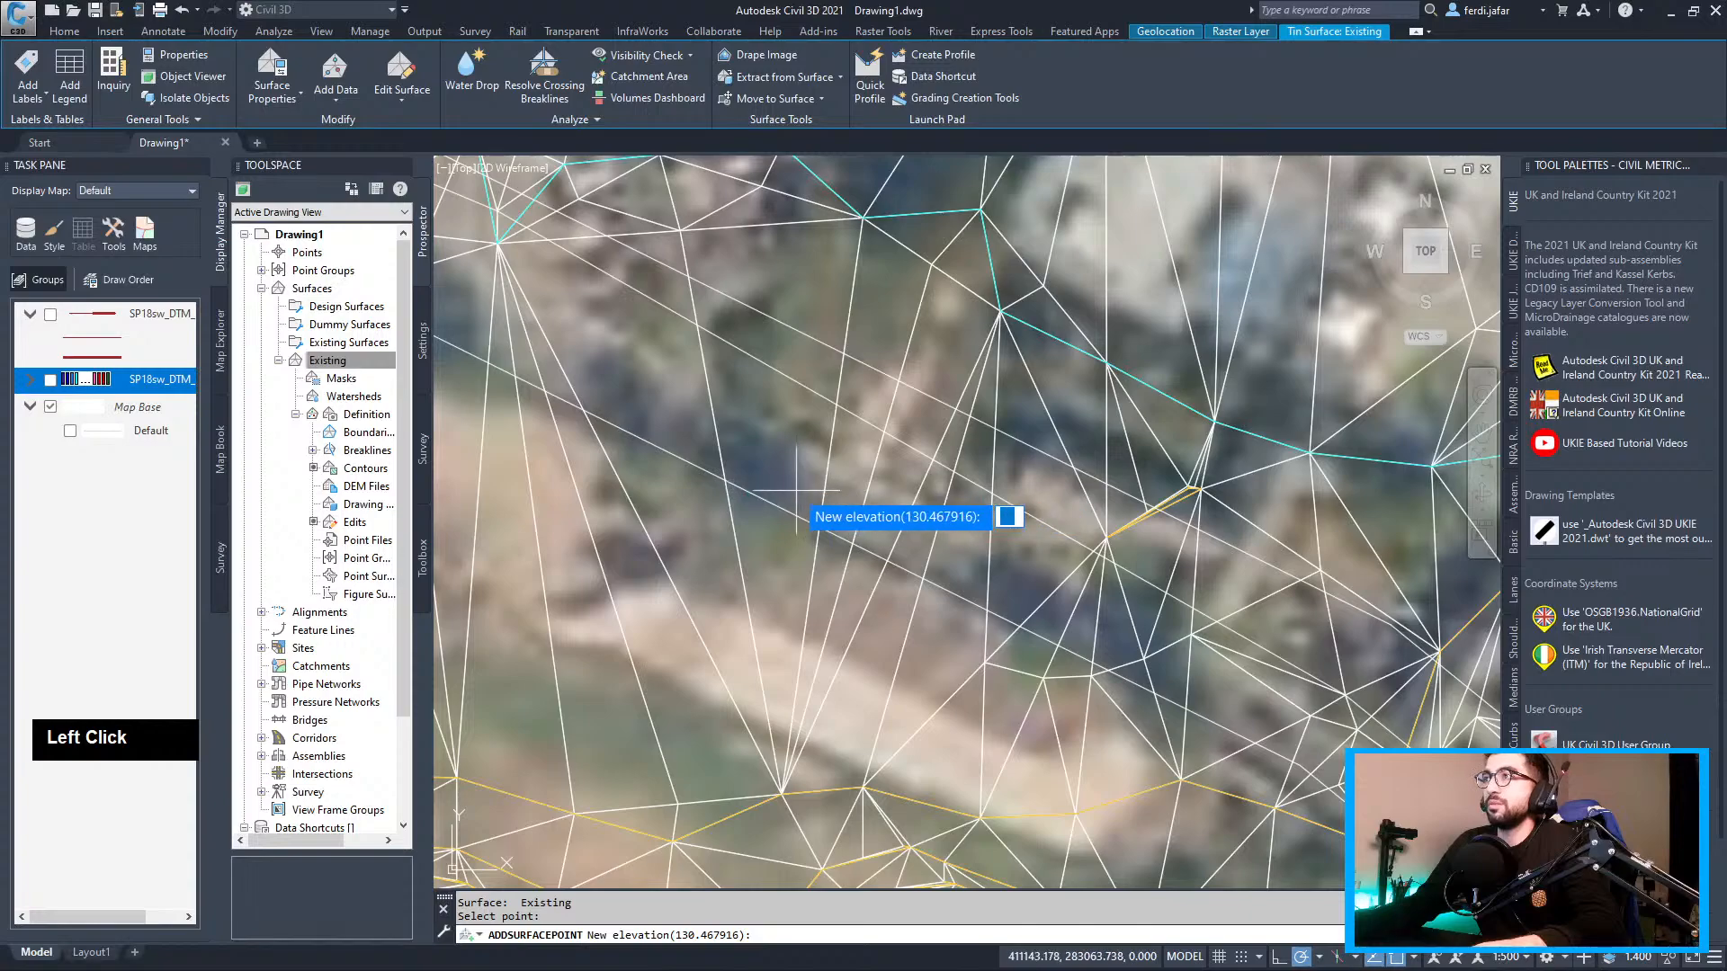
{"action": "key", "text": "Return"}
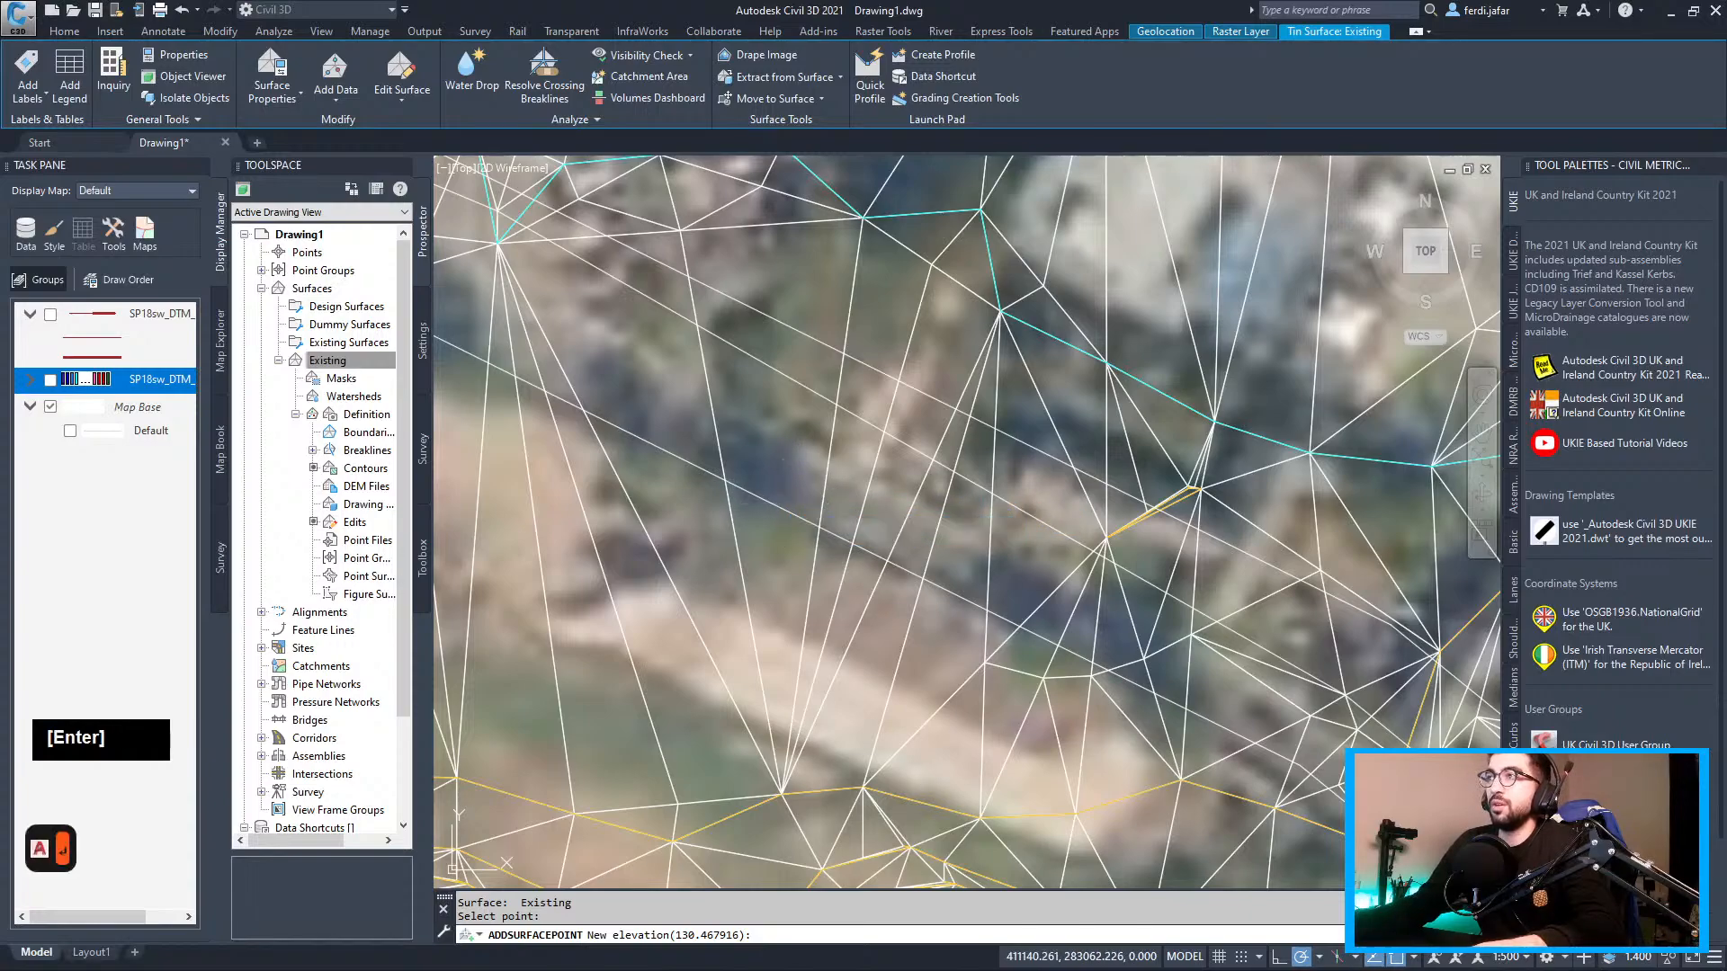
{"action": "left_click", "coordinate": [987, 610]}
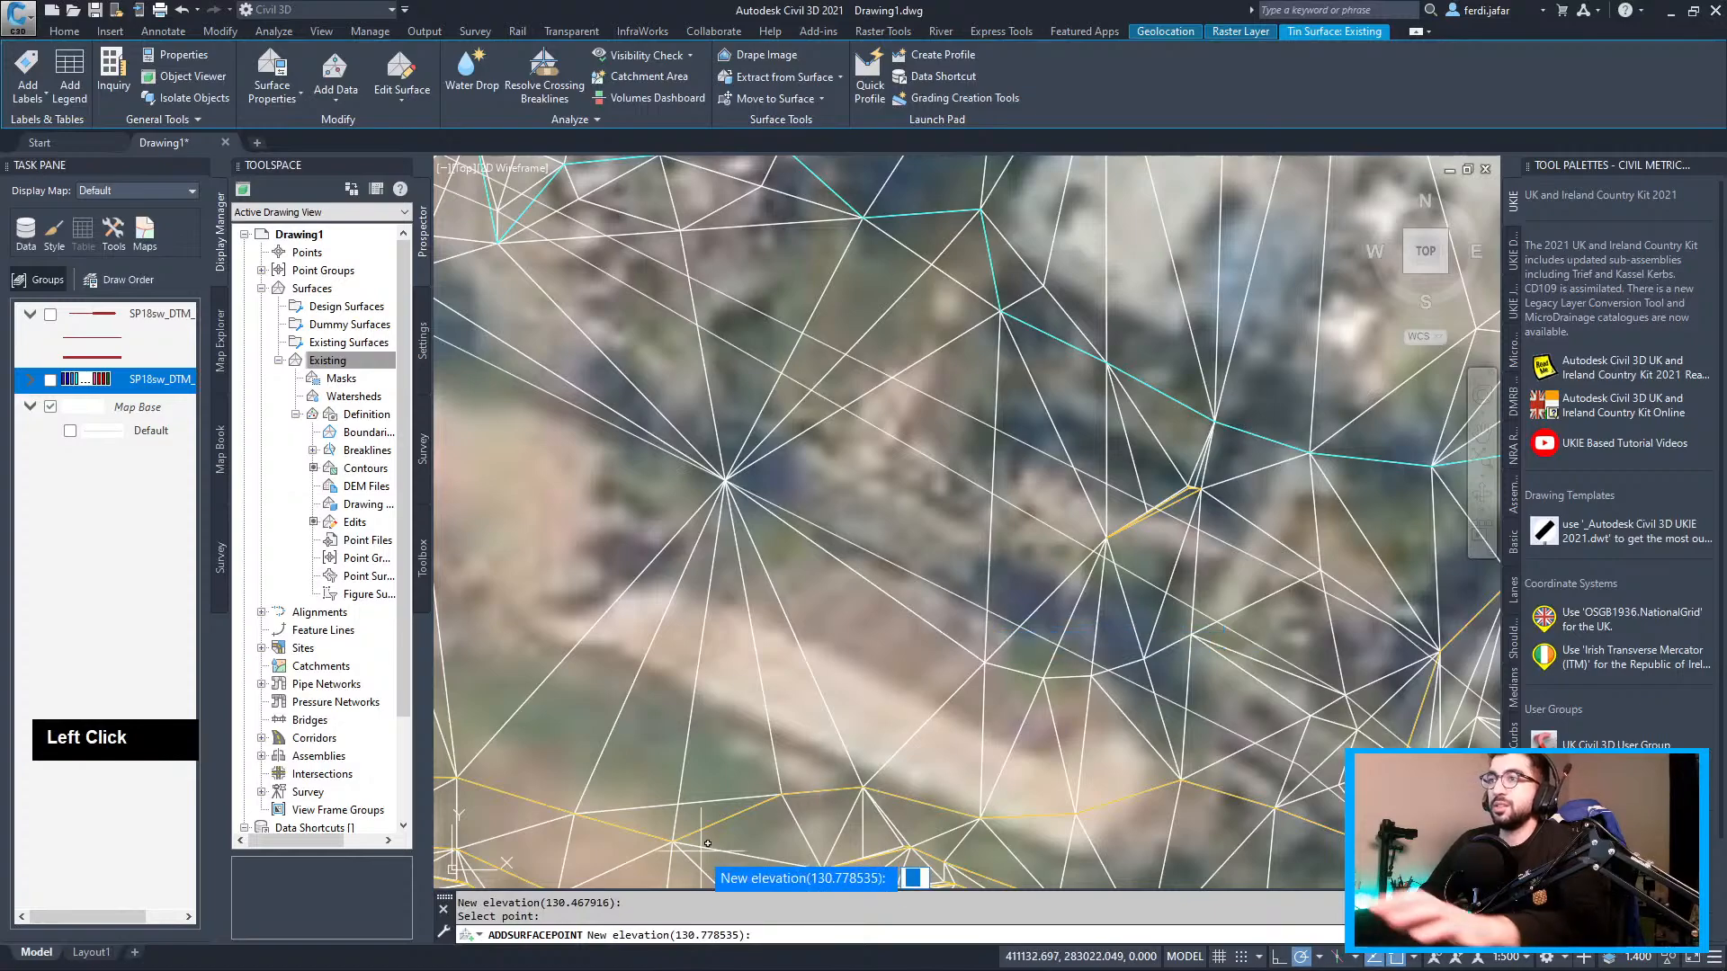
{"action": "key", "text": "Return"}
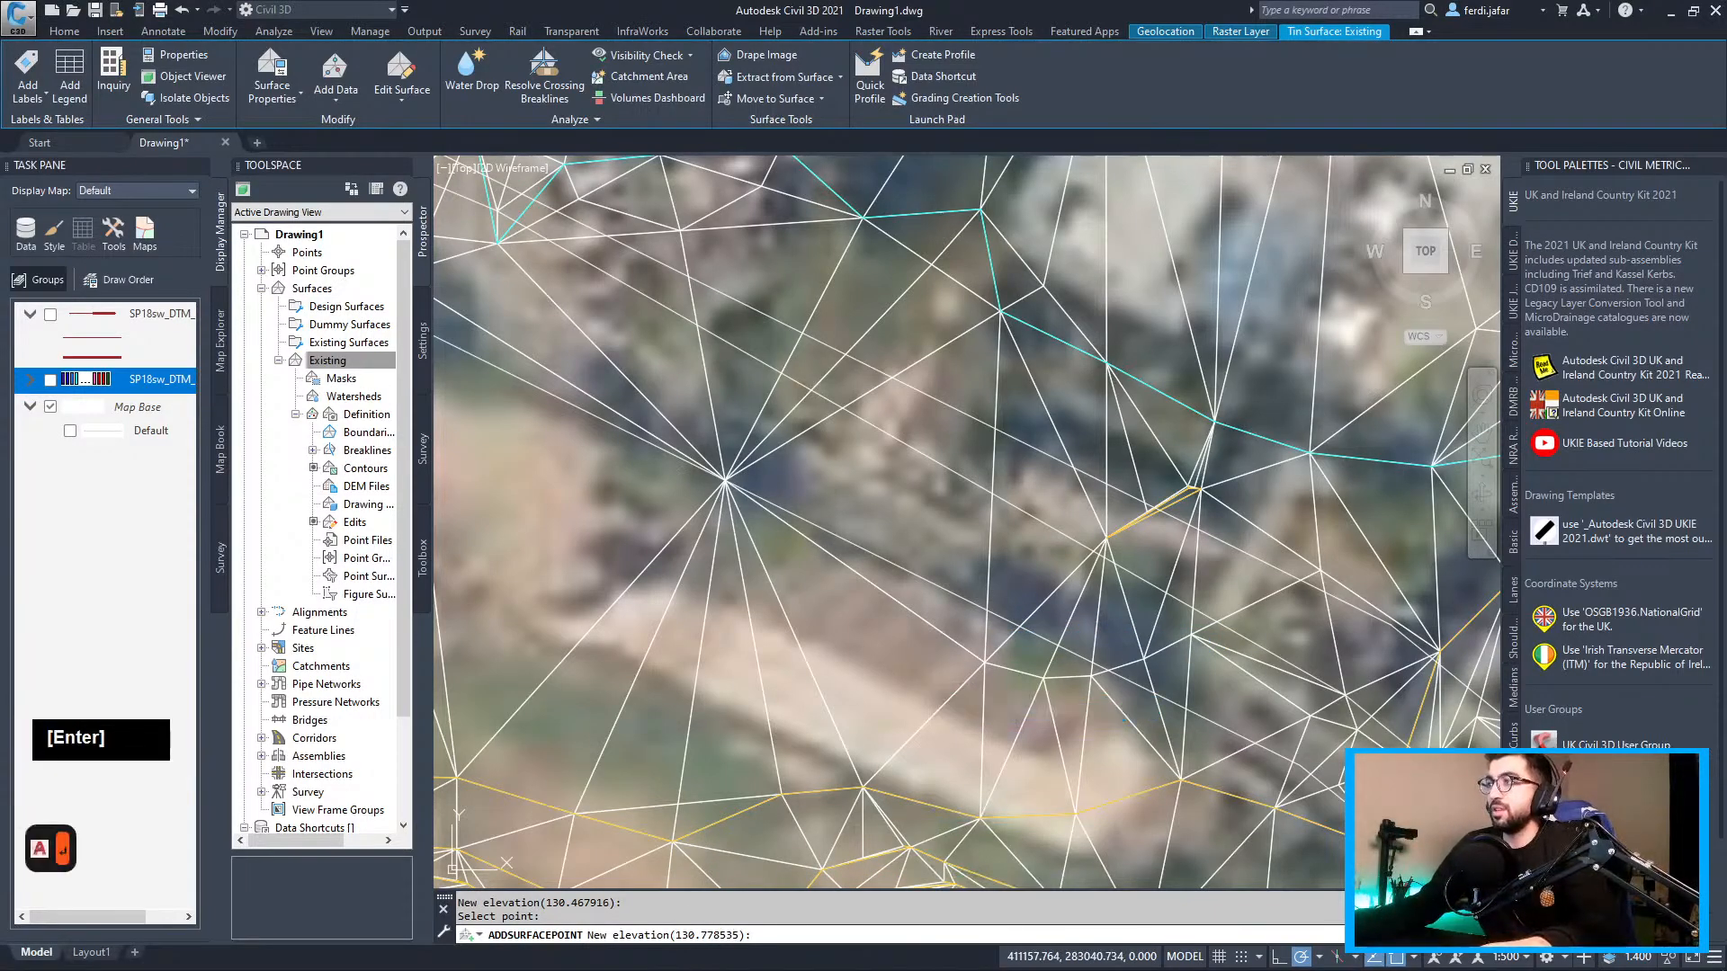
{"action": "left_click", "coordinate": [1097, 663]}
{"action": "key", "text": "Return"}
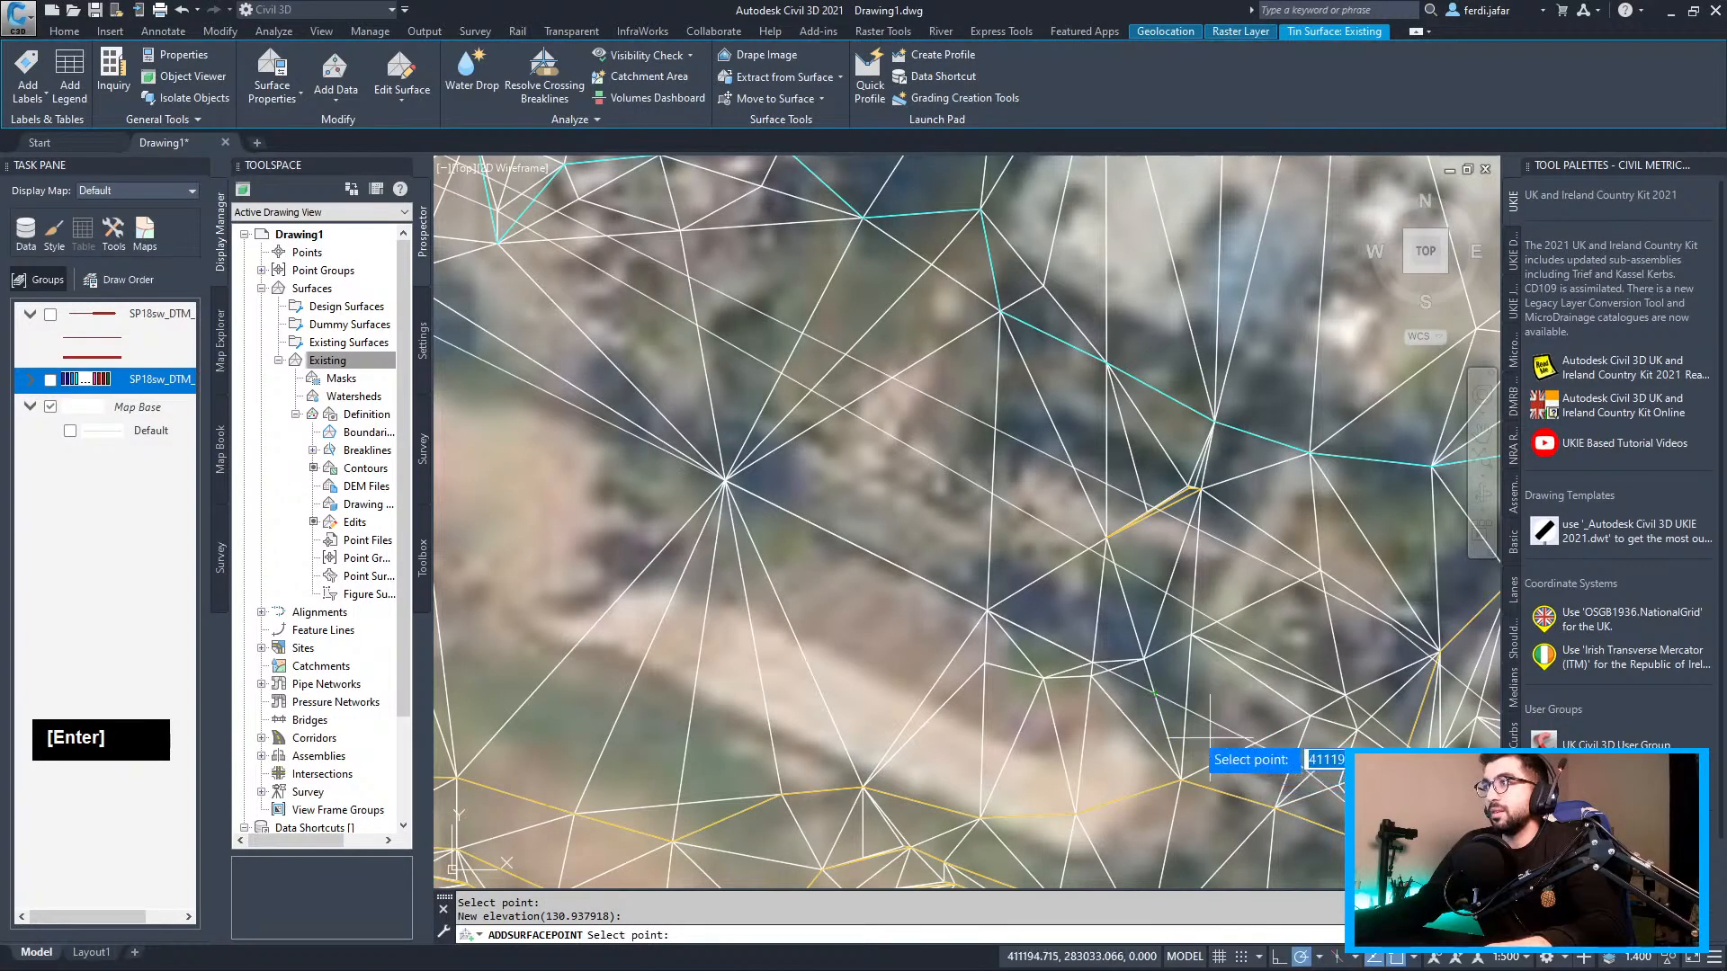
{"action": "left_click", "coordinate": [1166, 688]}
{"action": "key", "text": "Return"}
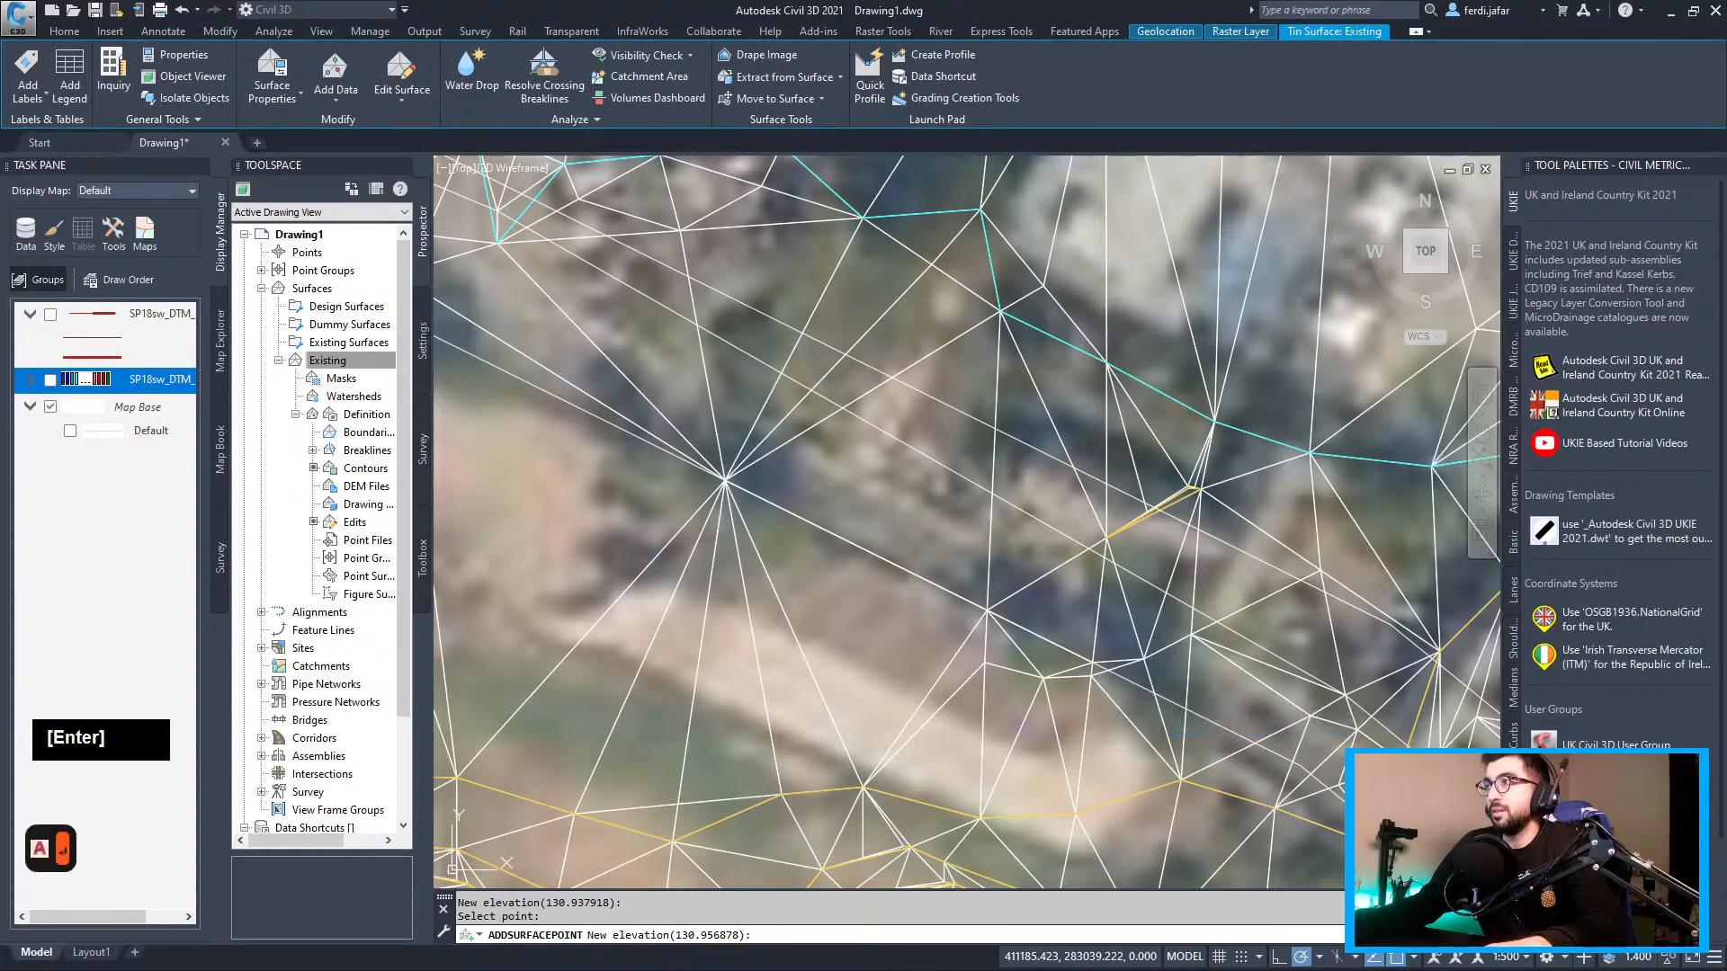
{"action": "key", "text": "Escape"}
{"action": "key", "text": "Escape"}
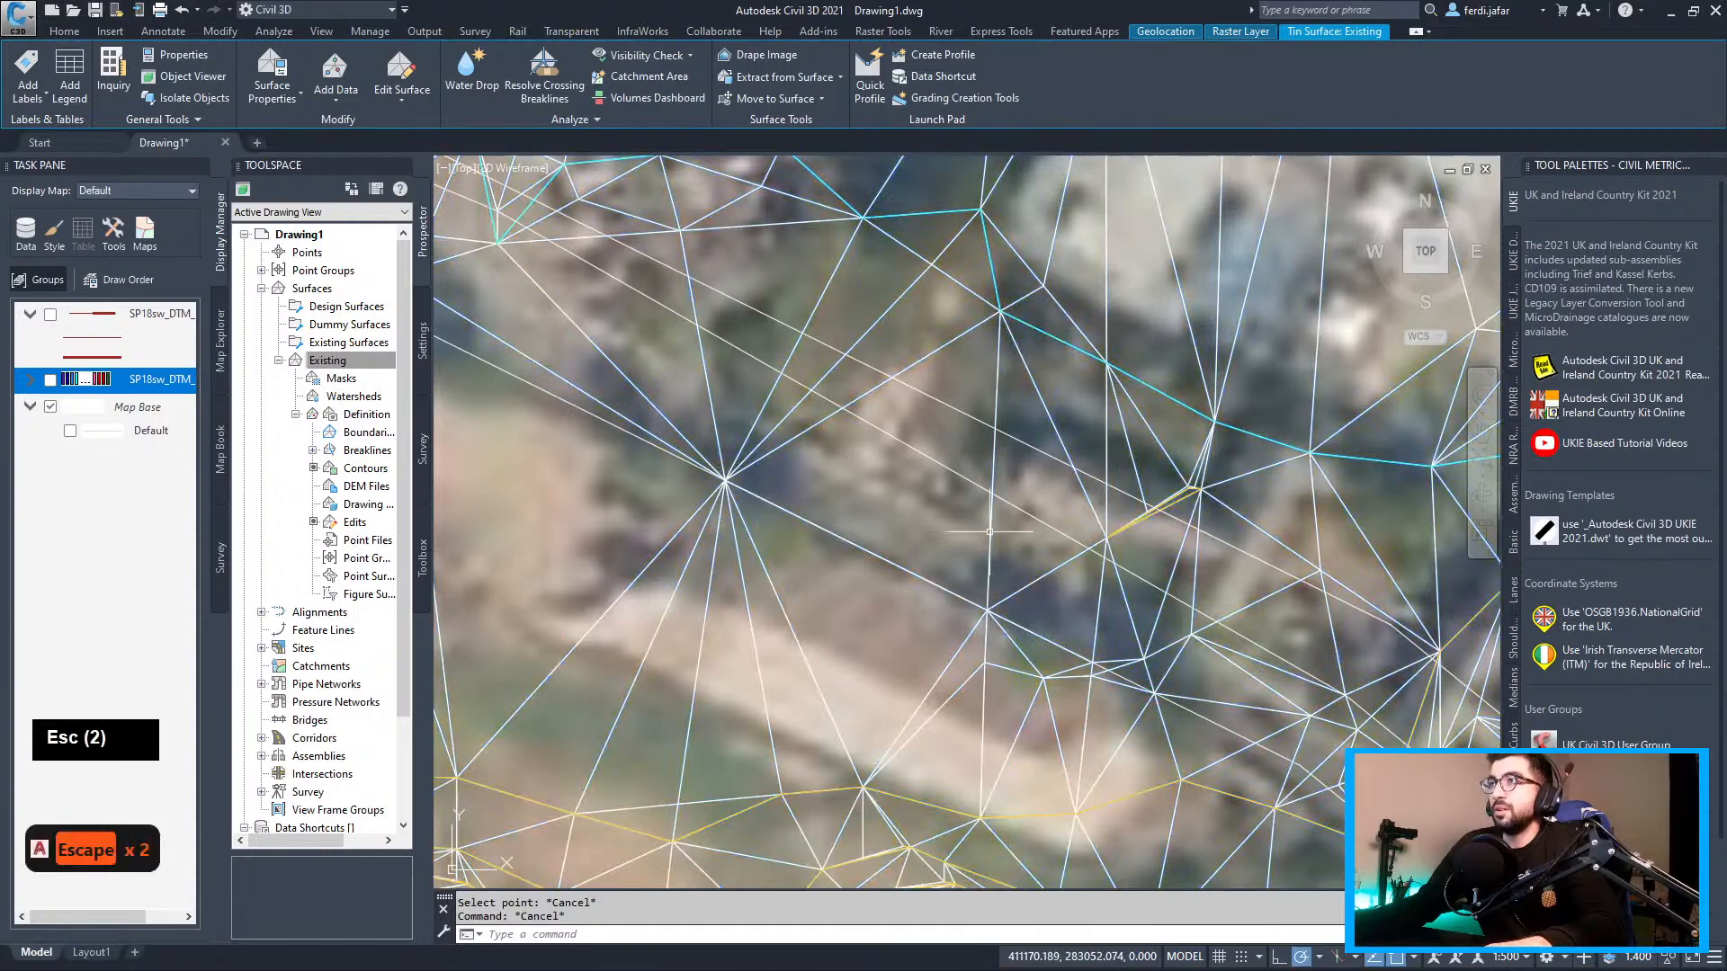
Add an Outer boundary named 'Boundary' to the Existing surface by picking the offset line
{"action": "scroll", "coordinate": [1036, 590], "scroll_direction": "down", "scroll_amount": 4}
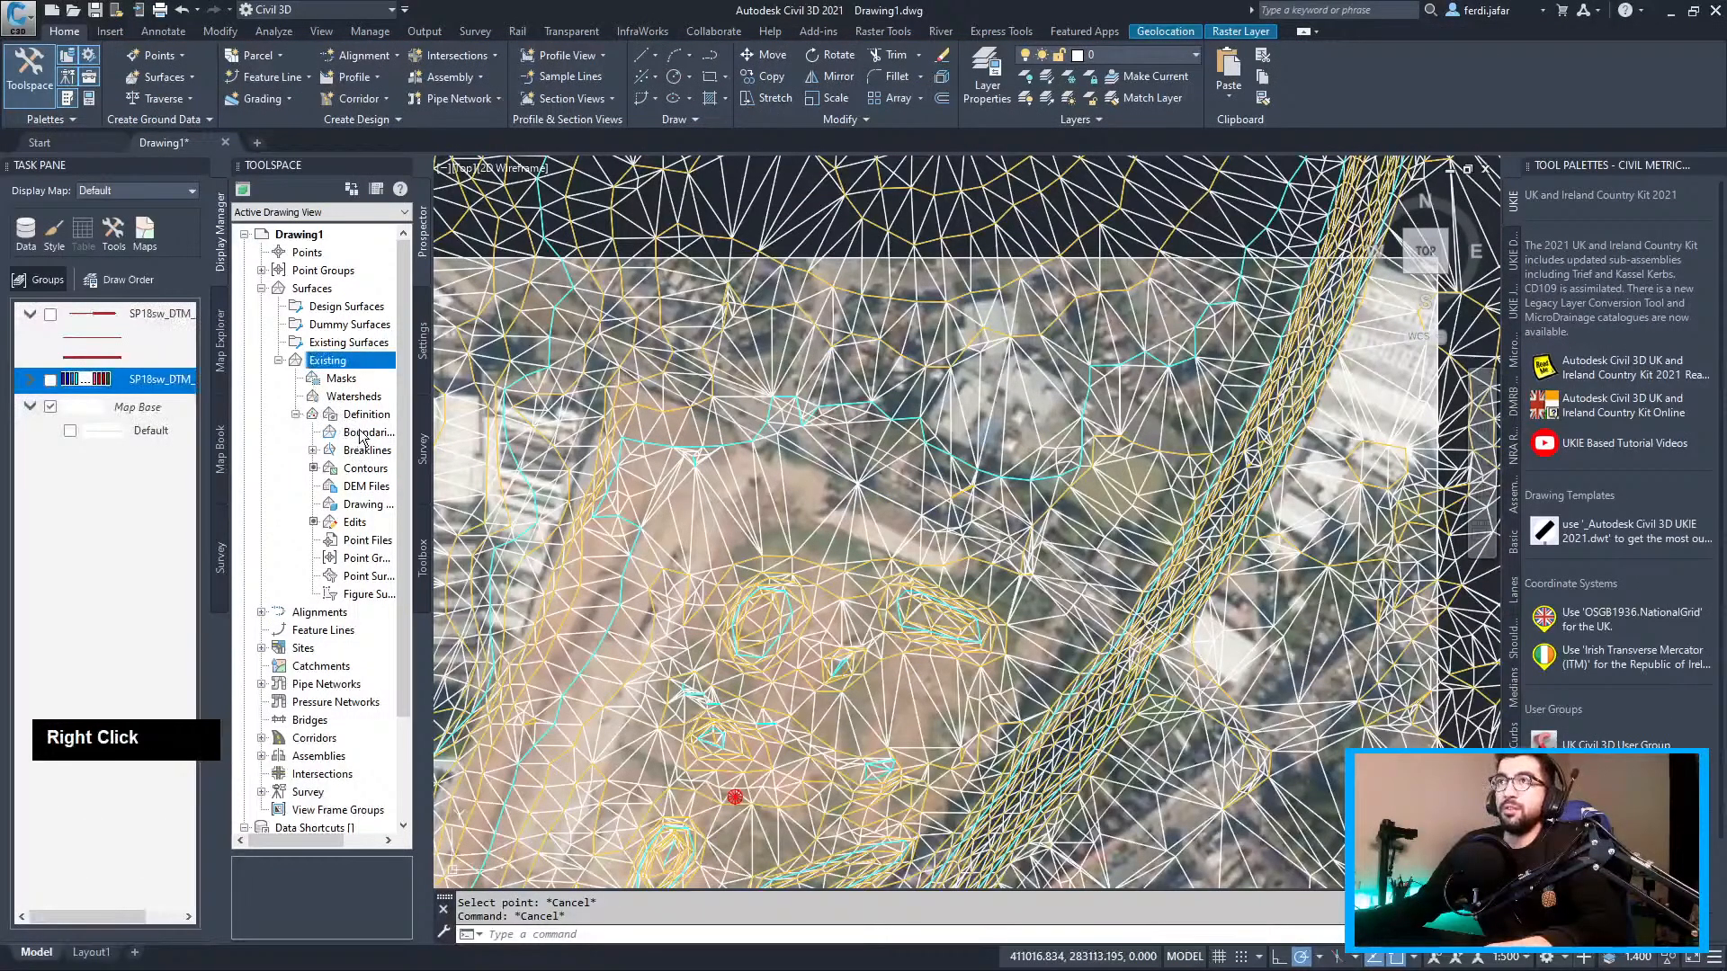
{"action": "right_click", "coordinate": [361, 437]}
{"action": "left_click", "coordinate": [389, 446]}
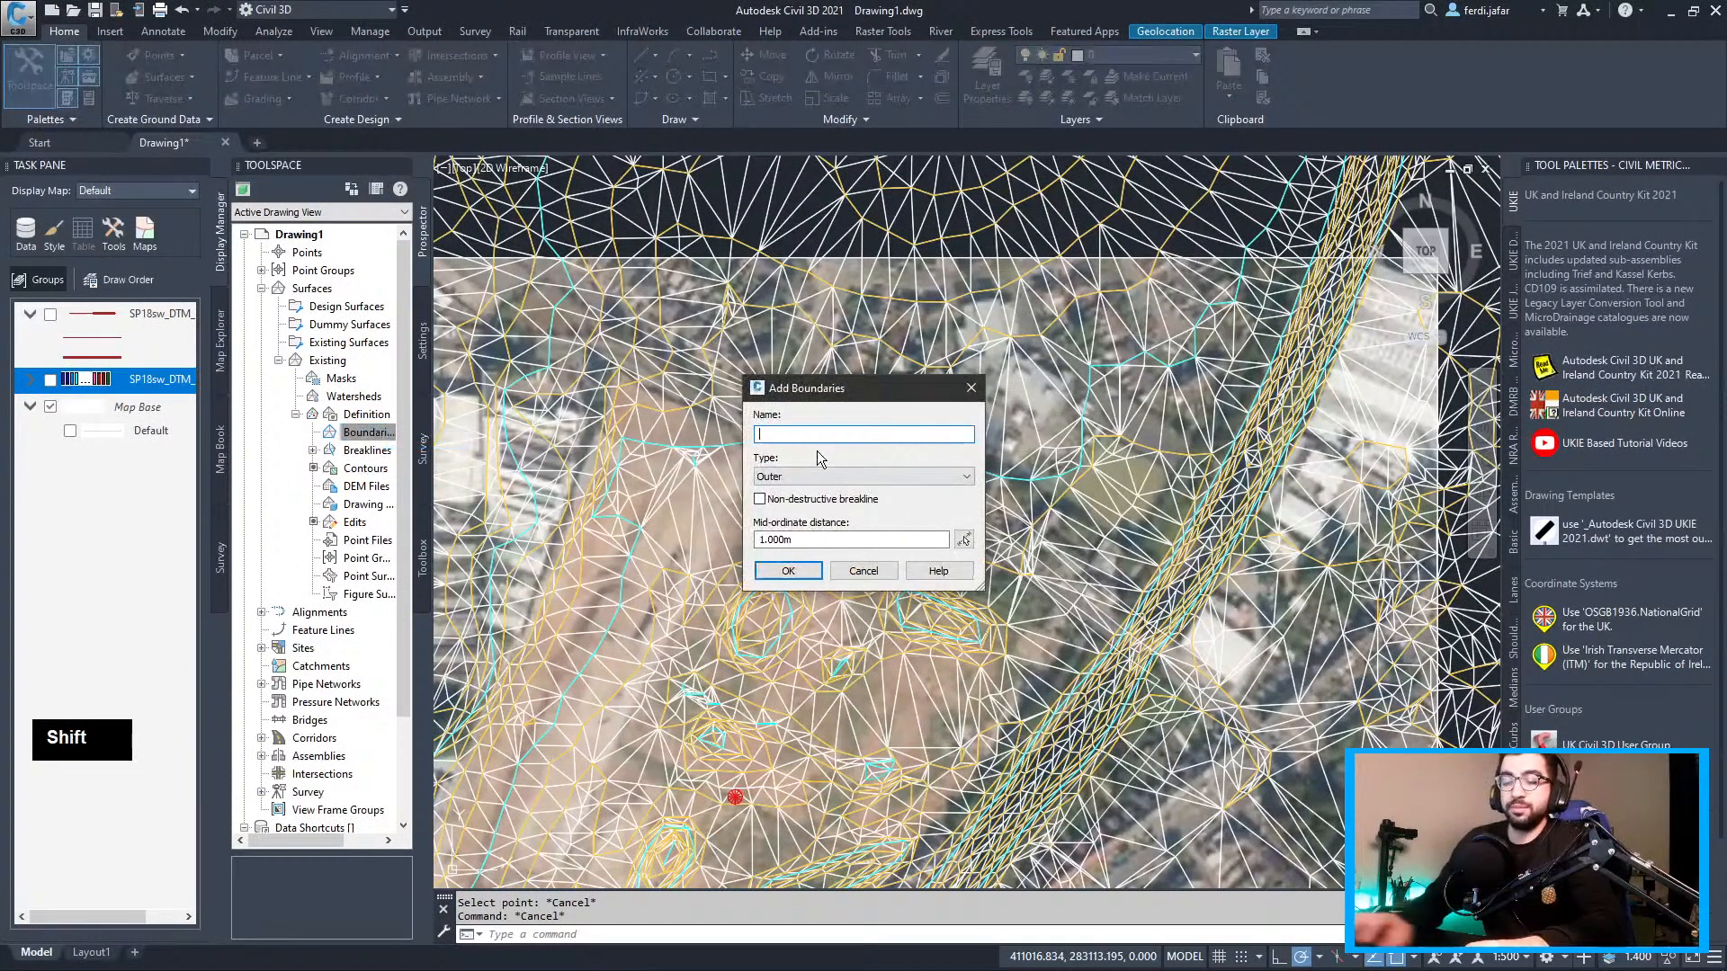
{"action": "type", "text": "Boundary"}
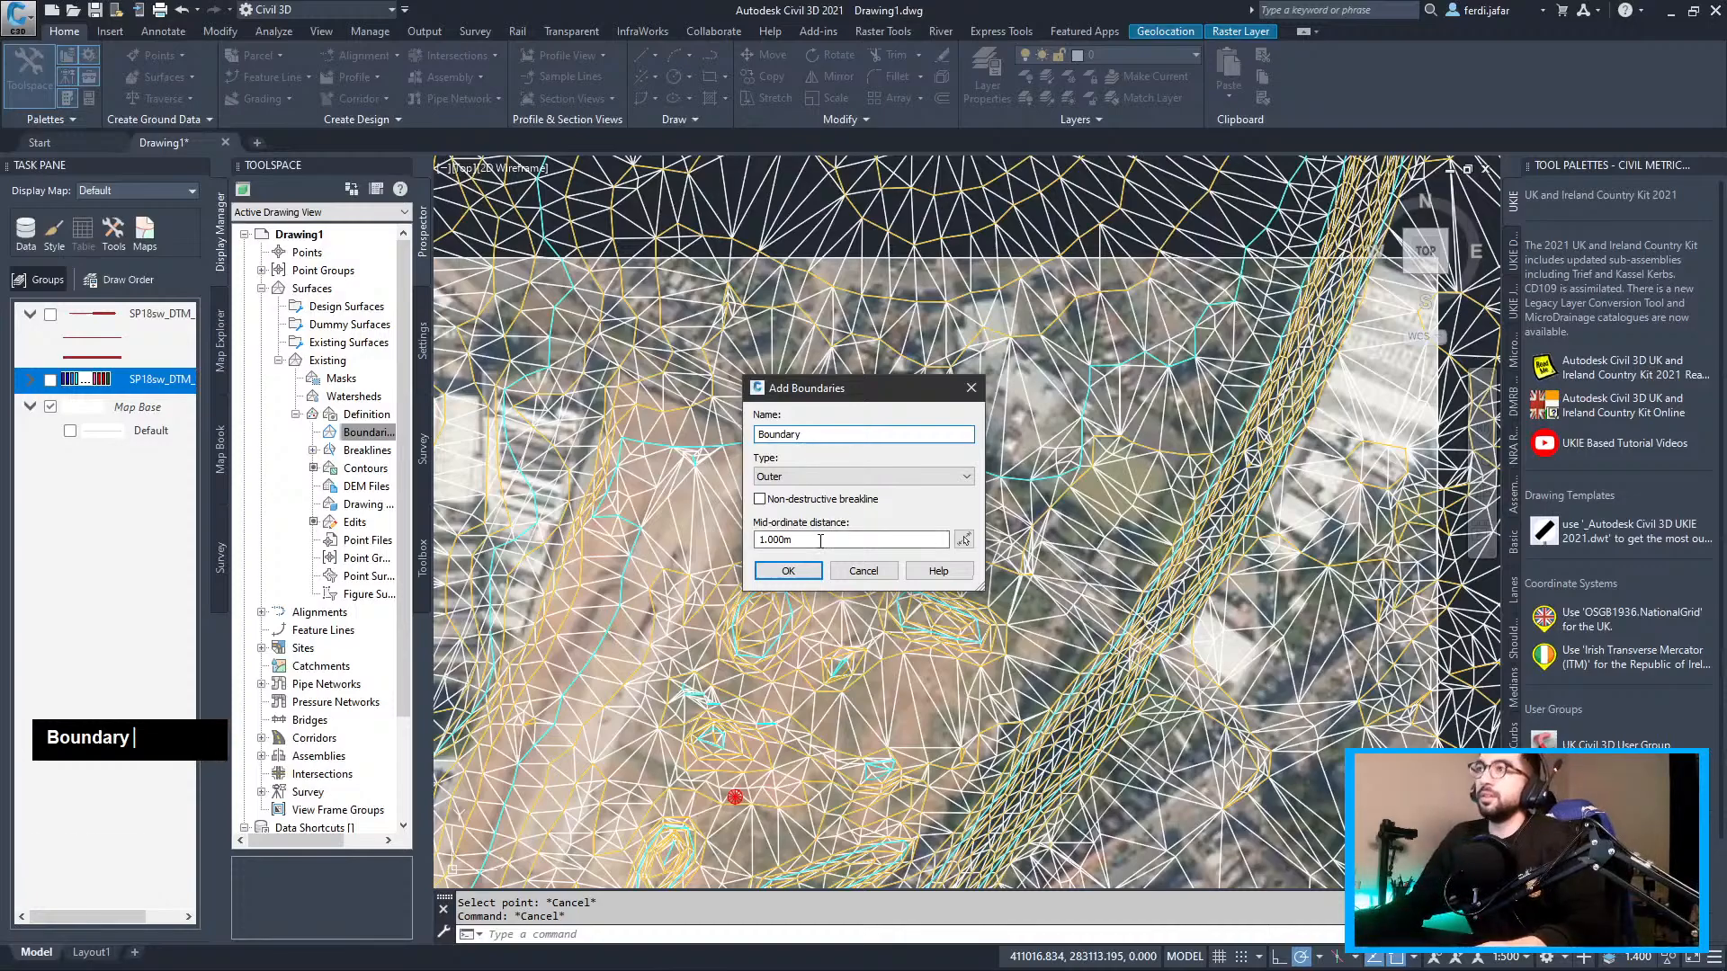
{"action": "left_click", "coordinate": [788, 570]}
{"action": "scroll", "coordinate": [899, 471], "scroll_direction": "up", "scroll_amount": 5}
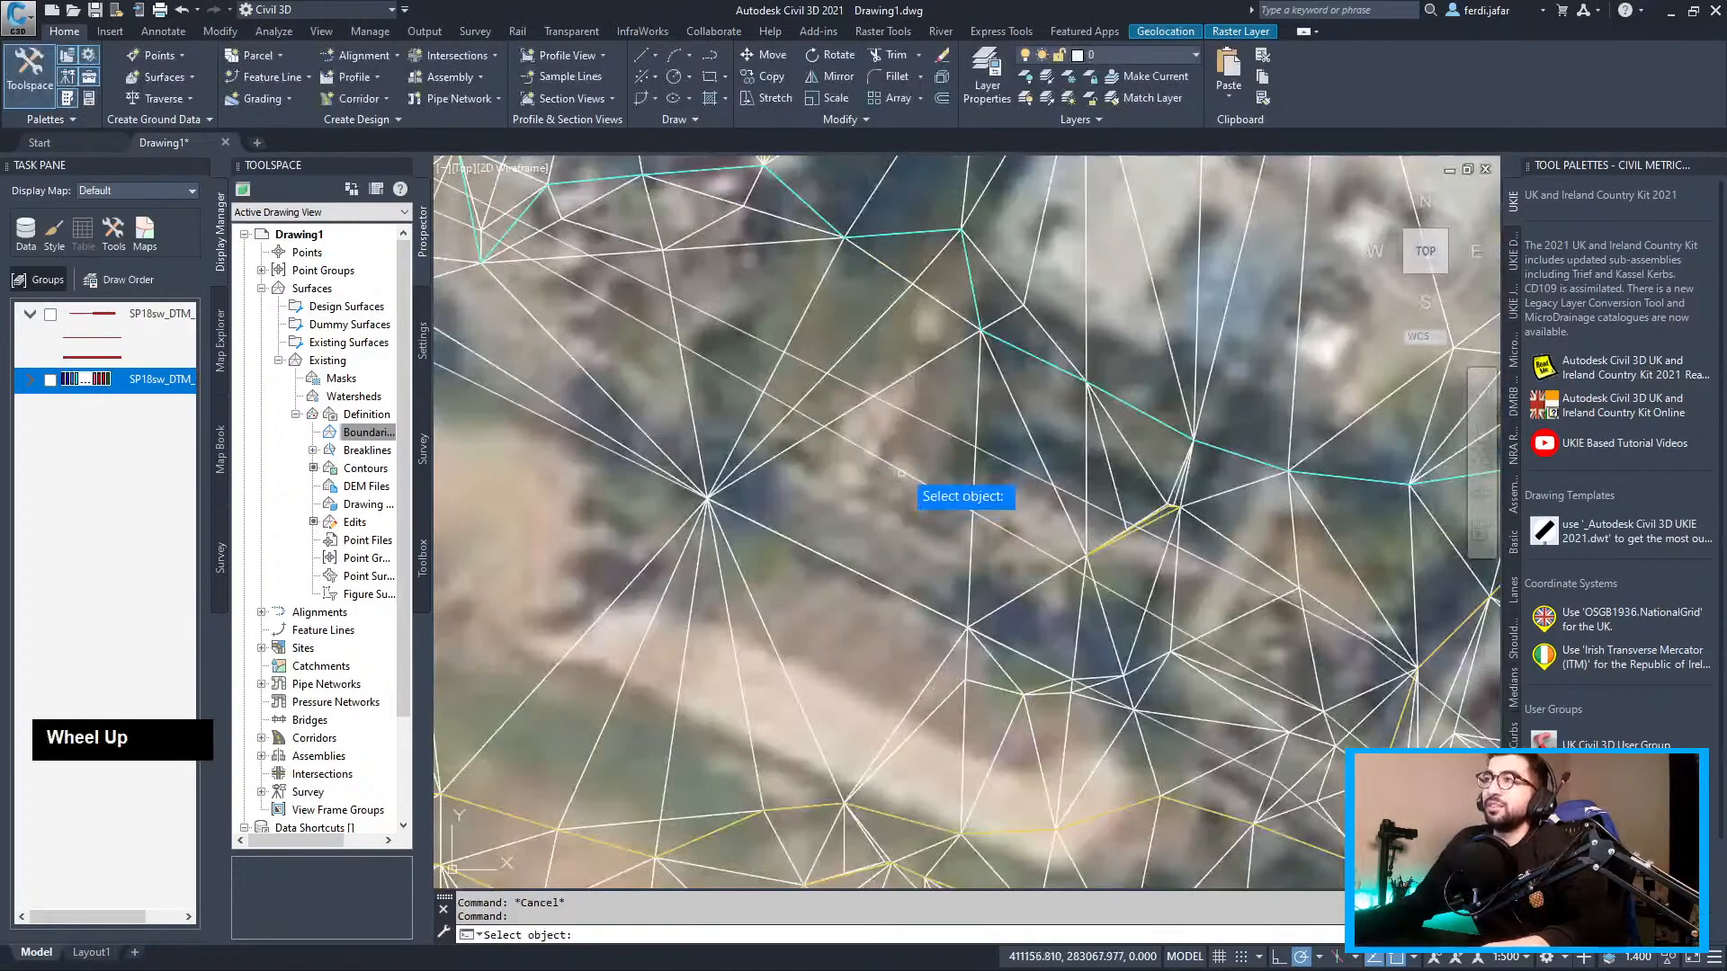
{"action": "left_click", "coordinate": [894, 468]}
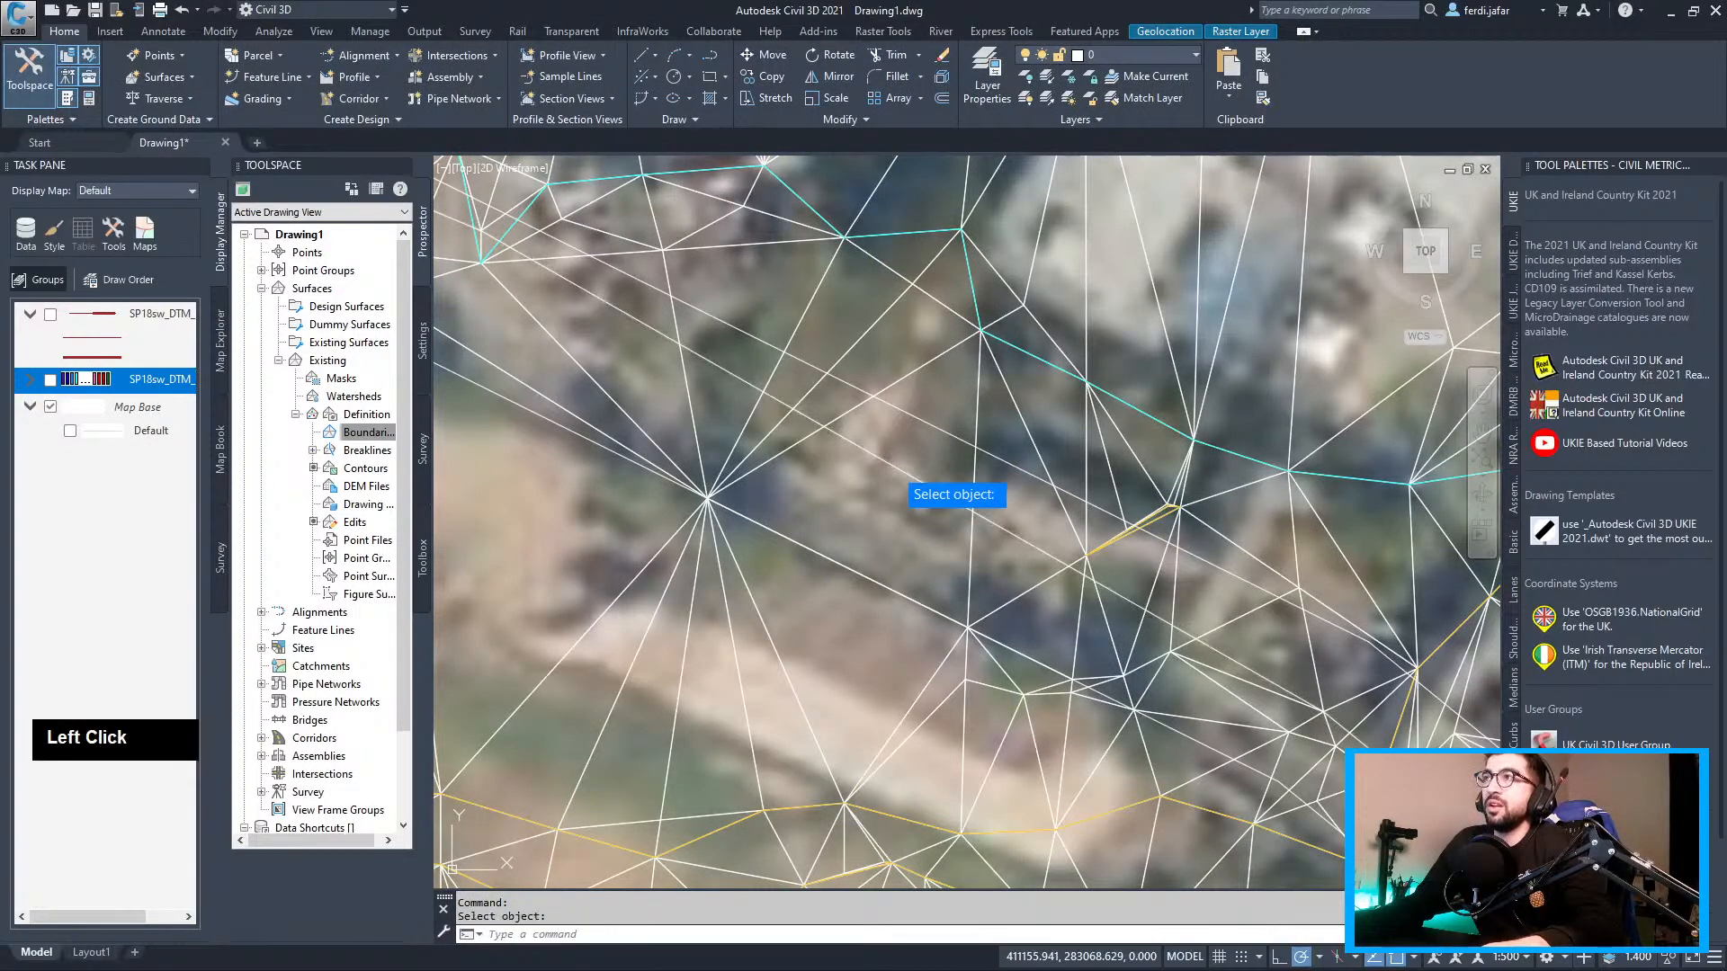
{"action": "scroll", "coordinate": [894, 468], "scroll_direction": "down", "scroll_amount": 4}
{"action": "scroll", "coordinate": [868, 503], "scroll_direction": "down", "scroll_amount": 3}
{"action": "scroll", "coordinate": [868, 504], "scroll_direction": "up", "scroll_amount": 5}
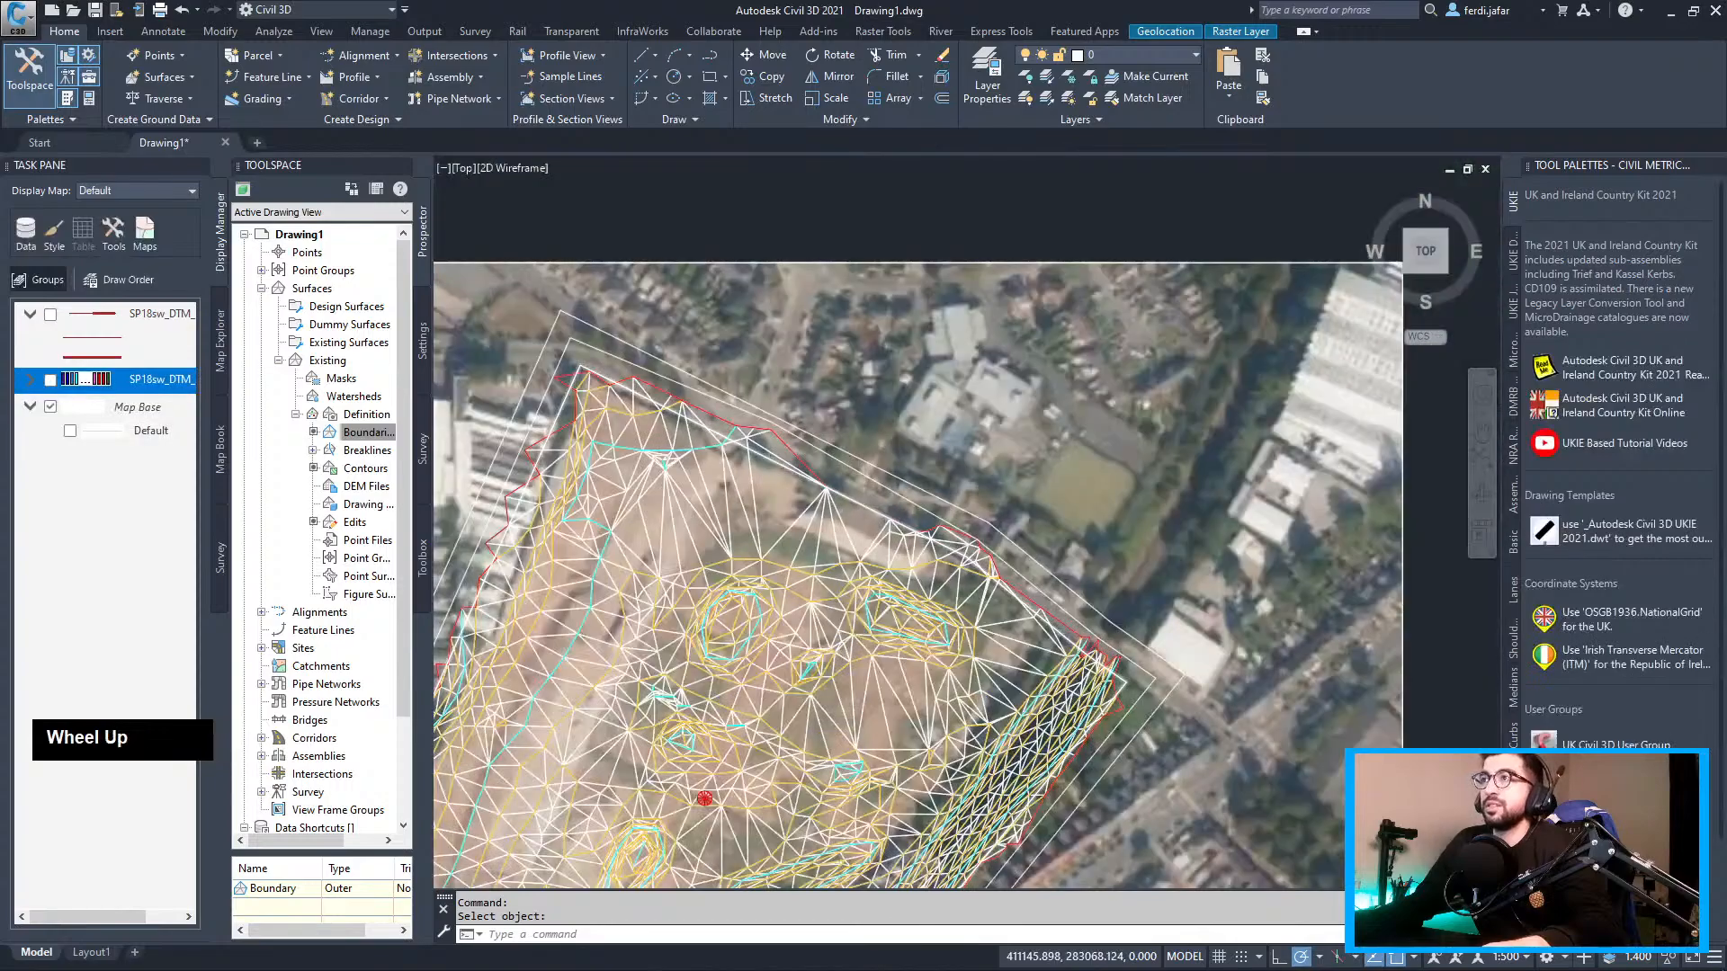
{"action": "middle_click_drag", "start_coordinate": [851, 519], "coordinate": [919, 430]}
{"action": "key", "text": "Escape"}
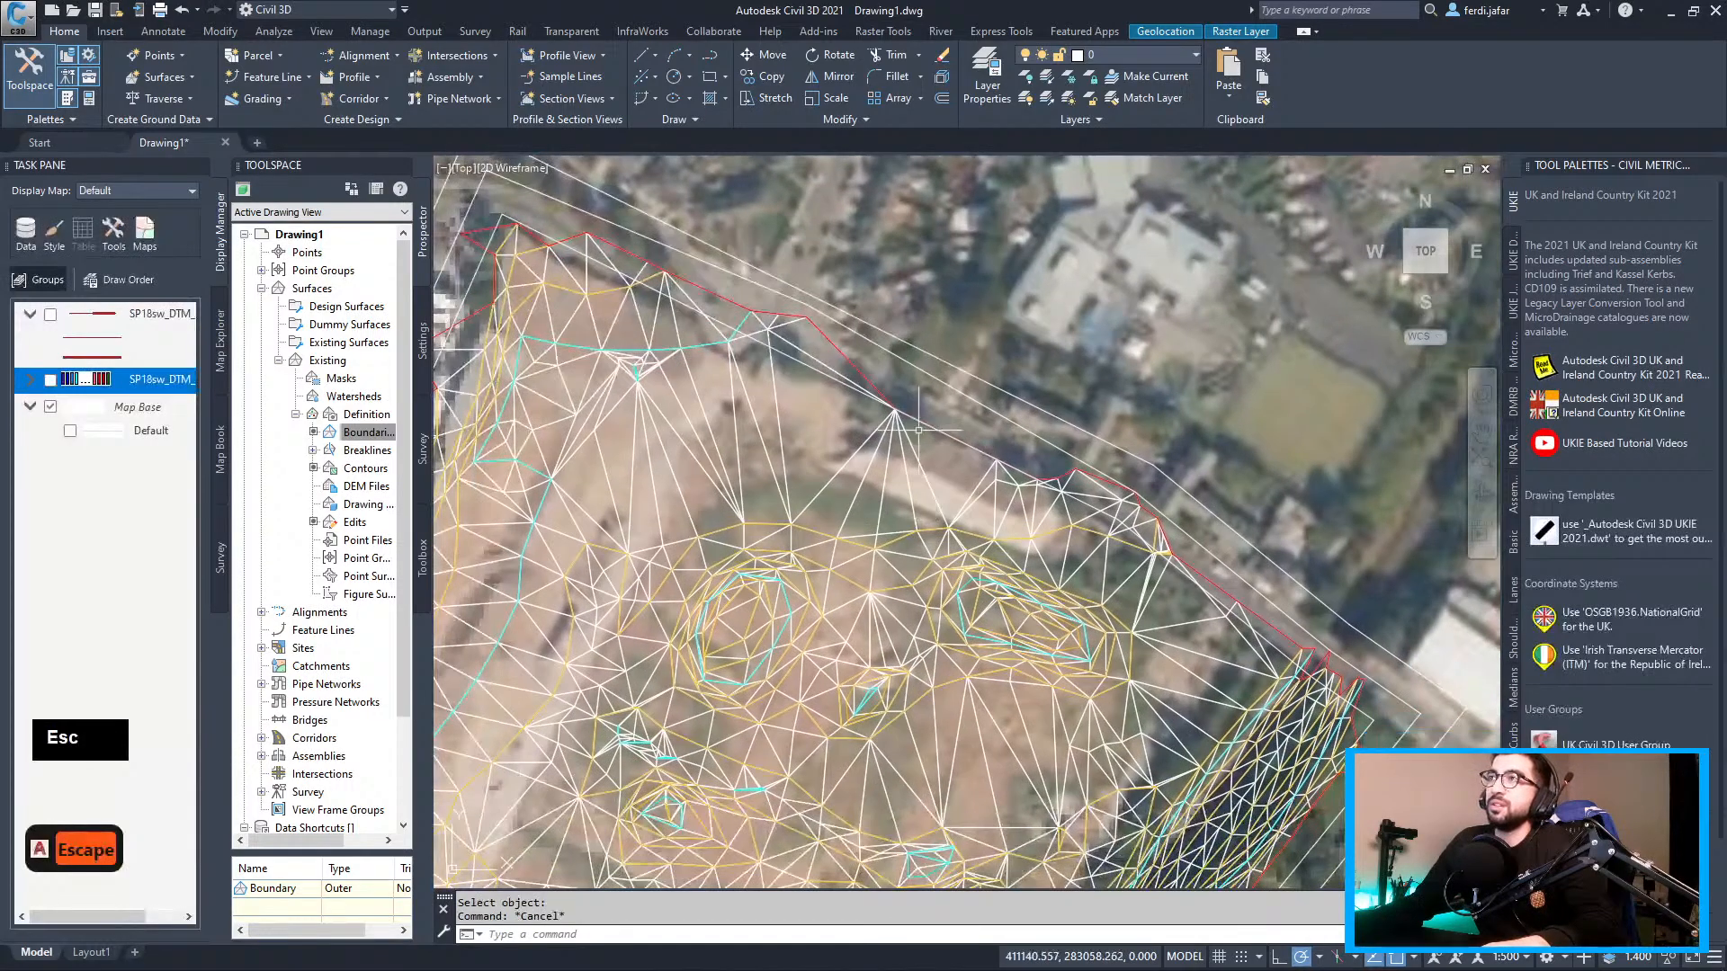
Delete the leftover boundary polyline, undoing an accidental deletion of two lines first
{"action": "left_click", "coordinate": [939, 387]}
{"action": "left_click", "coordinate": [937, 377]}
{"action": "left_click", "coordinate": [952, 368]}
{"action": "left_click", "coordinate": [954, 353]}
{"action": "key", "text": "Delete"}
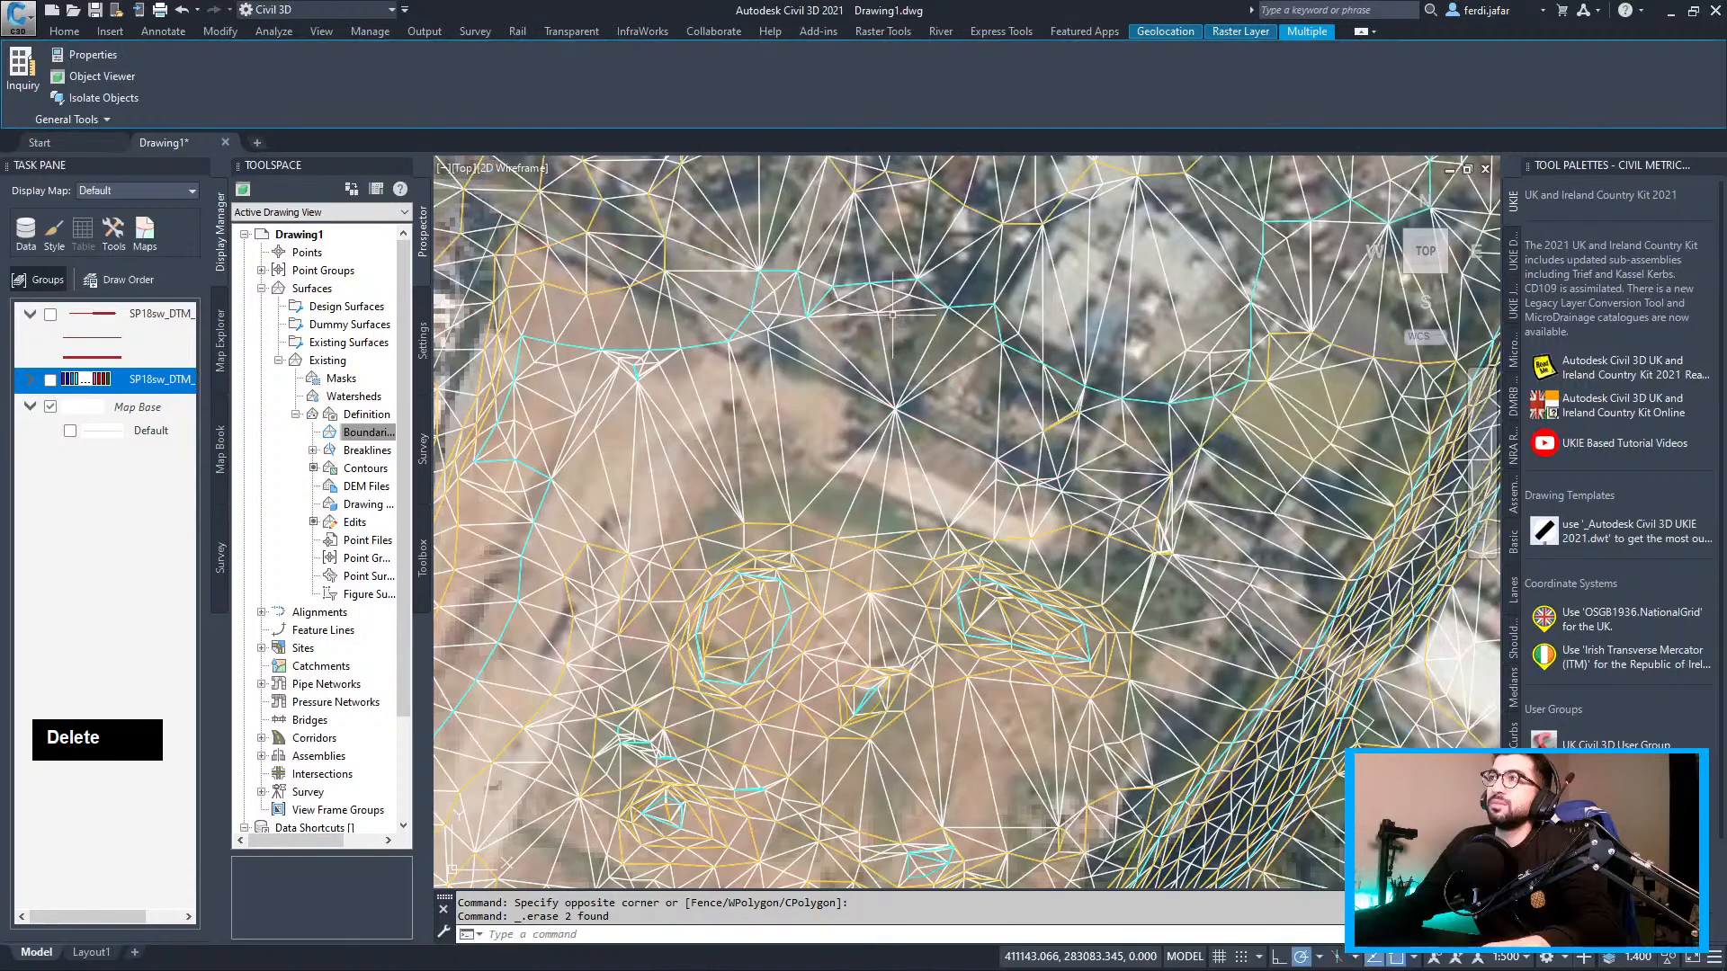
{"action": "key", "text": "ctrl+z"}
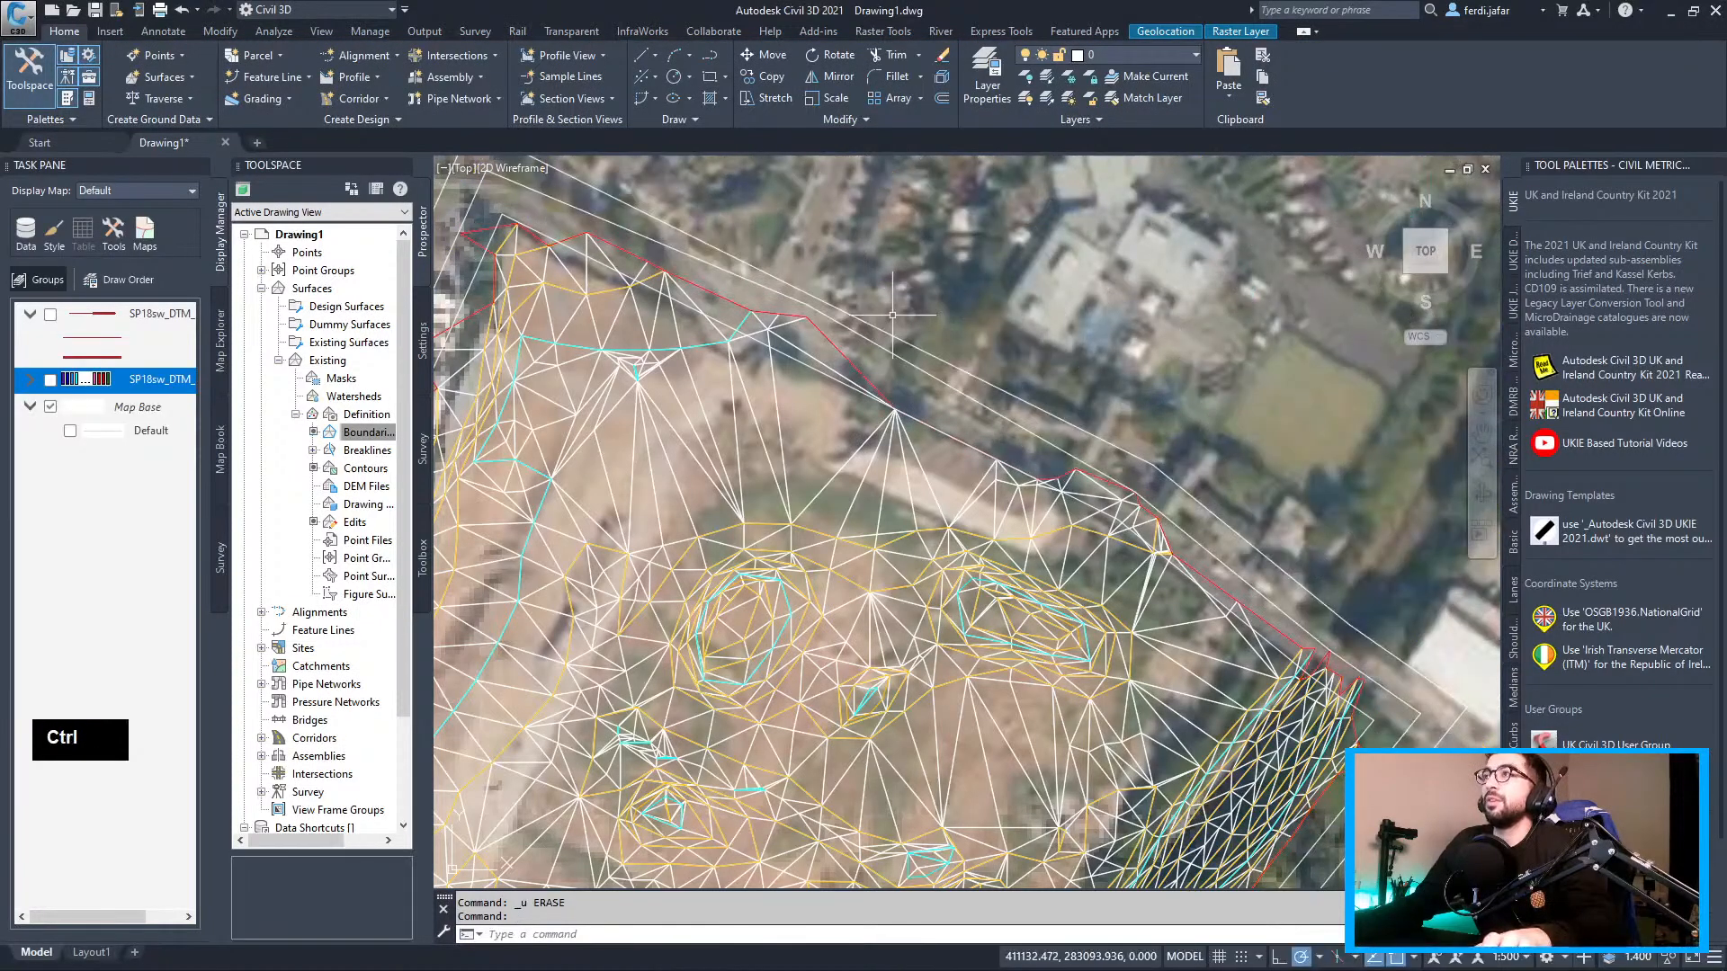
{"action": "left_click", "coordinate": [936, 358]}
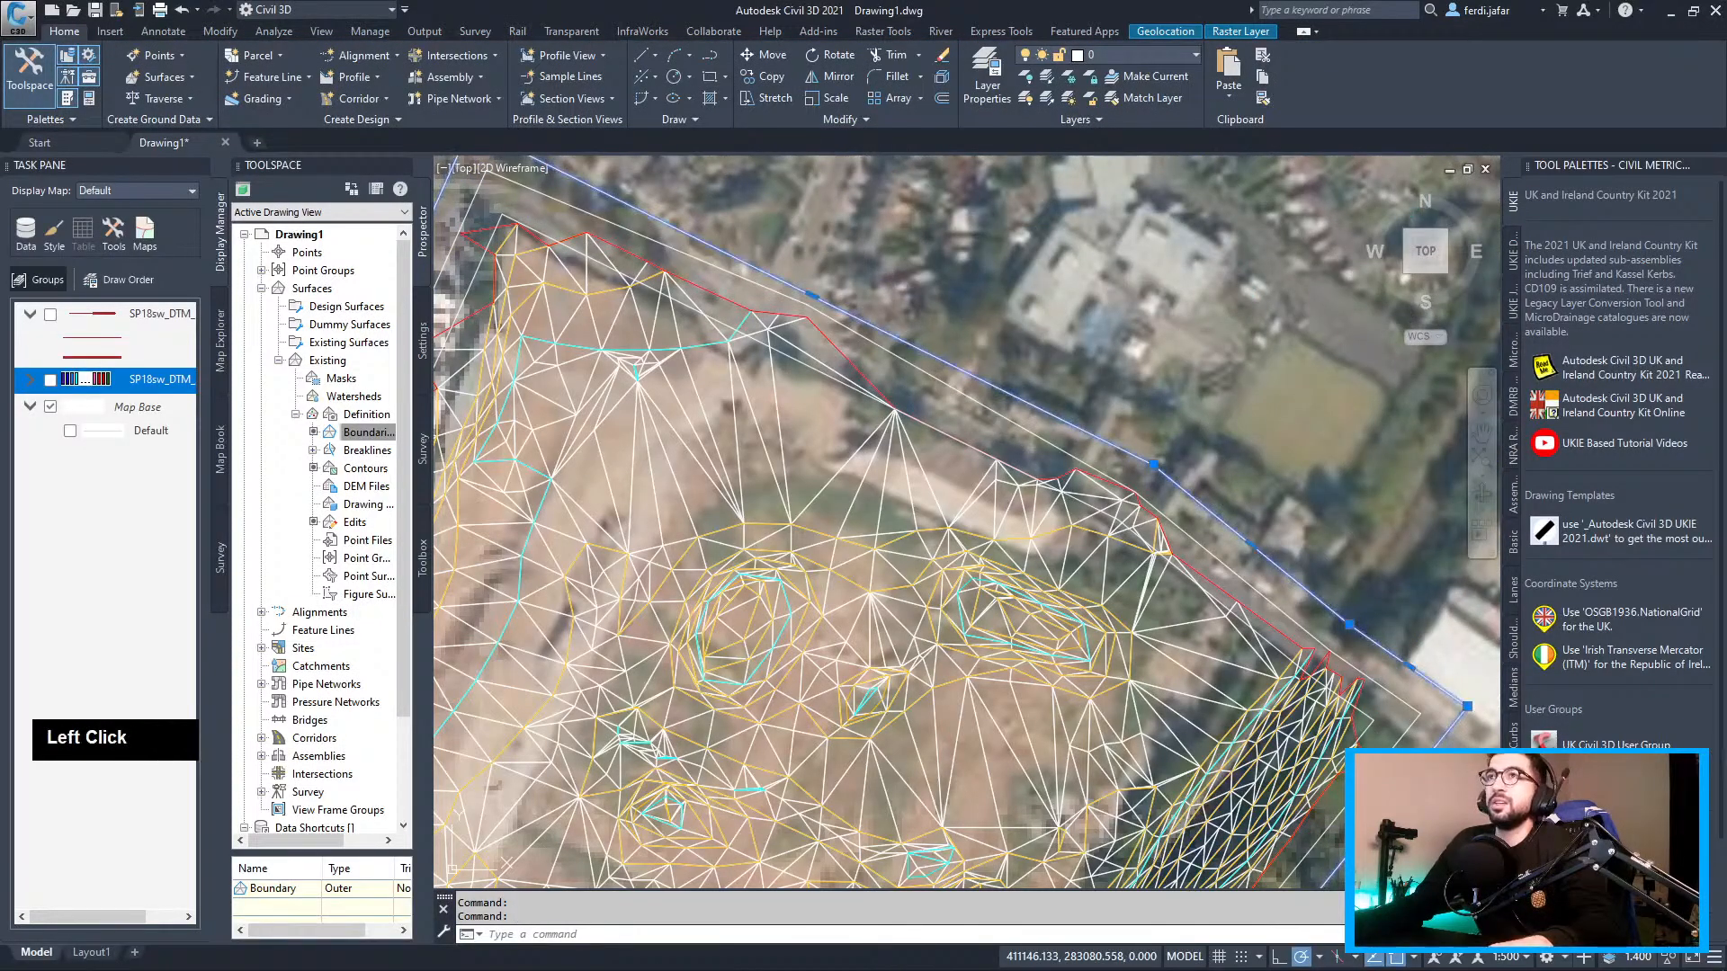
{"action": "key", "text": "Delete"}
Select the Existing TIN surface and open its context menu to view it in Object Viewer
{"action": "left_click", "coordinate": [909, 364]}
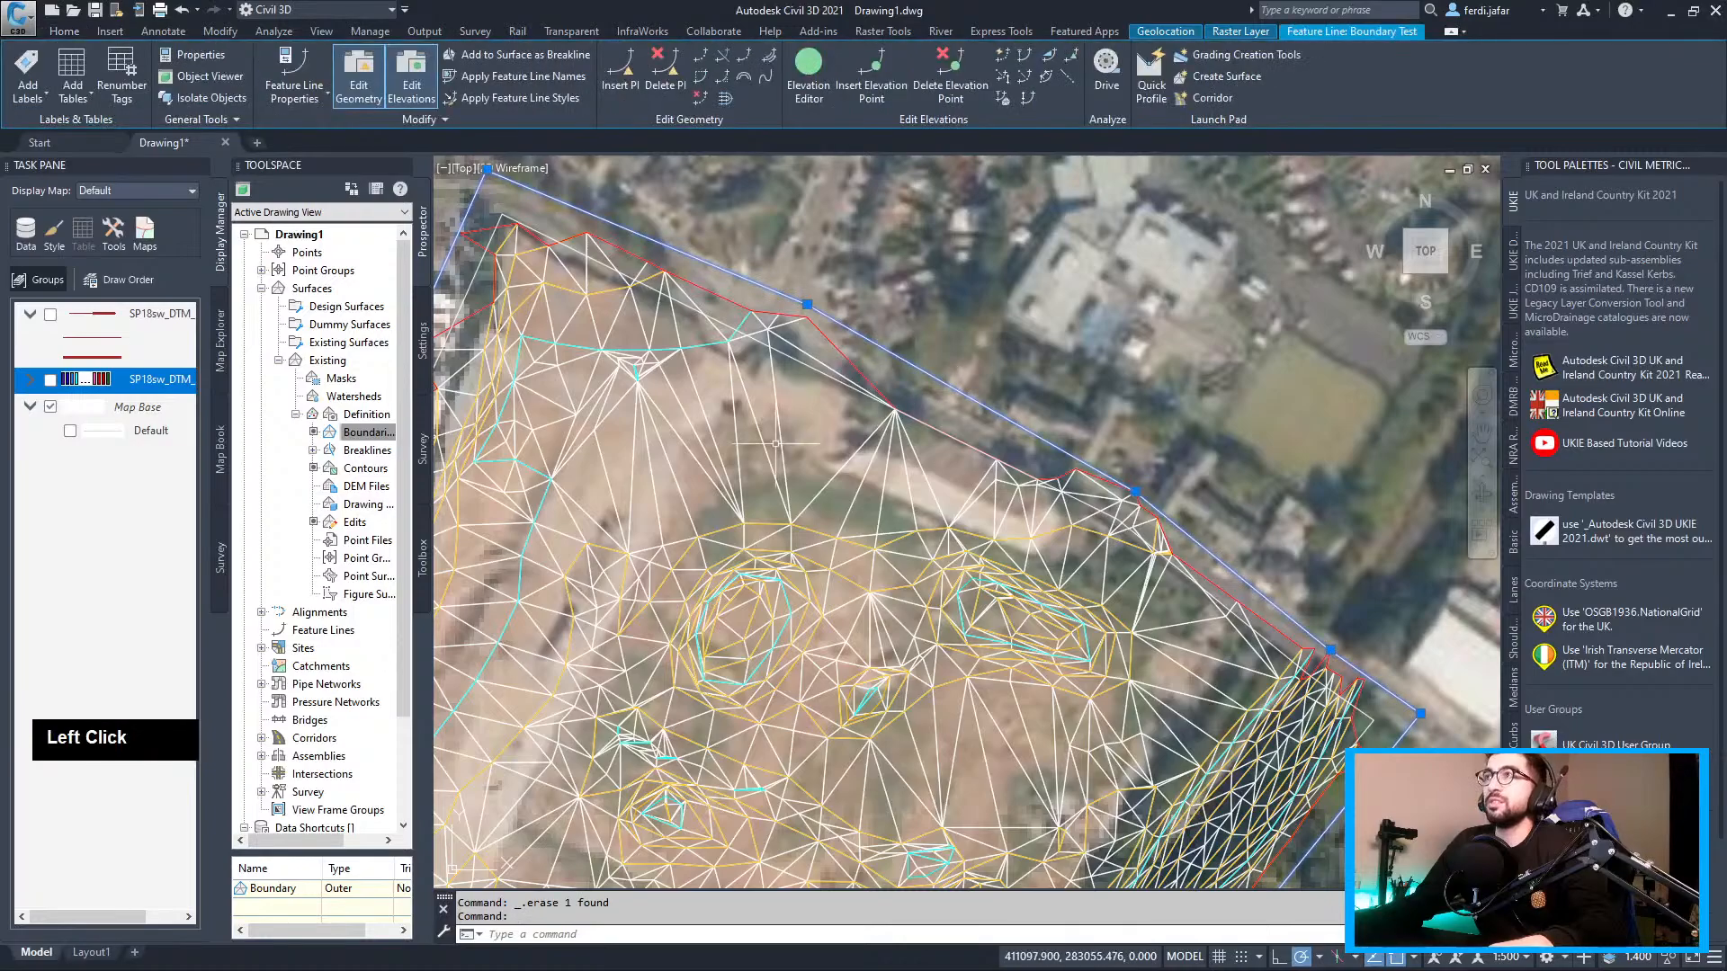
{"action": "scroll", "coordinate": [754, 363], "scroll_direction": "down", "scroll_amount": 4}
{"action": "middle_click_drag", "start_coordinate": [754, 363], "coordinate": [808, 305]}
{"action": "scroll", "coordinate": [808, 306], "scroll_direction": "down", "scroll_amount": 3}
{"action": "scroll", "coordinate": [801, 315], "scroll_direction": "up", "scroll_amount": 3}
{"action": "key", "text": "Escape"}
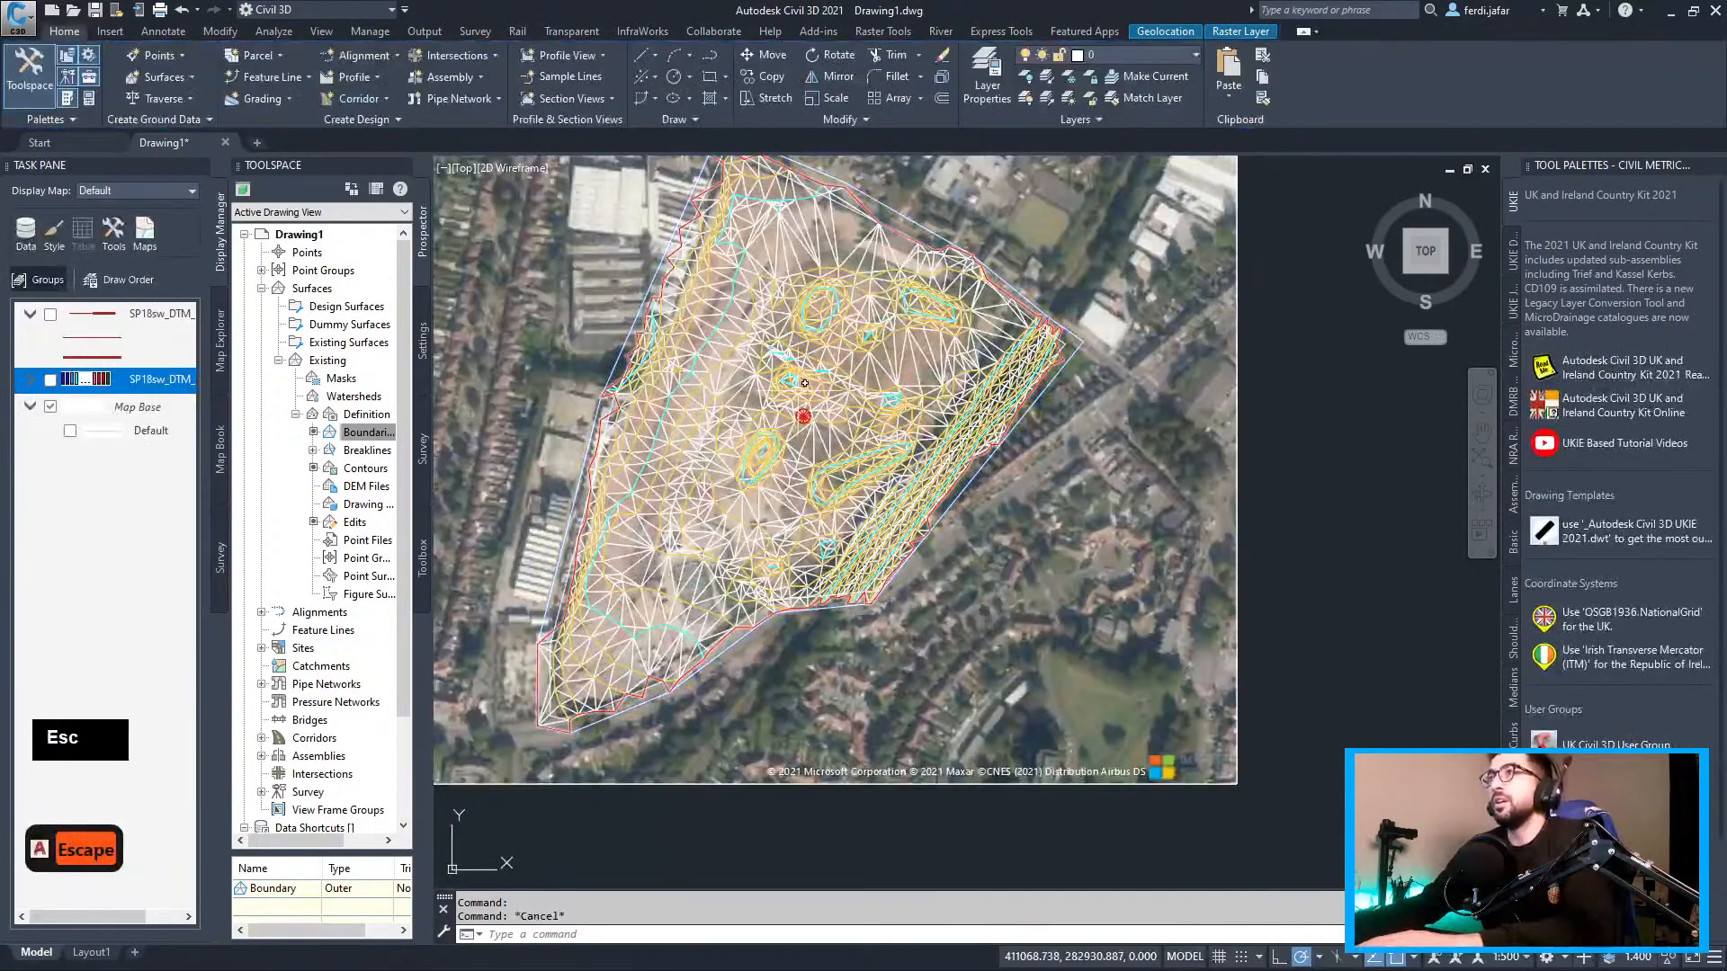
{"action": "left_click", "coordinate": [809, 395]}
{"action": "right_click", "coordinate": [829, 335]}
{"action": "left_click", "coordinate": [895, 582]}
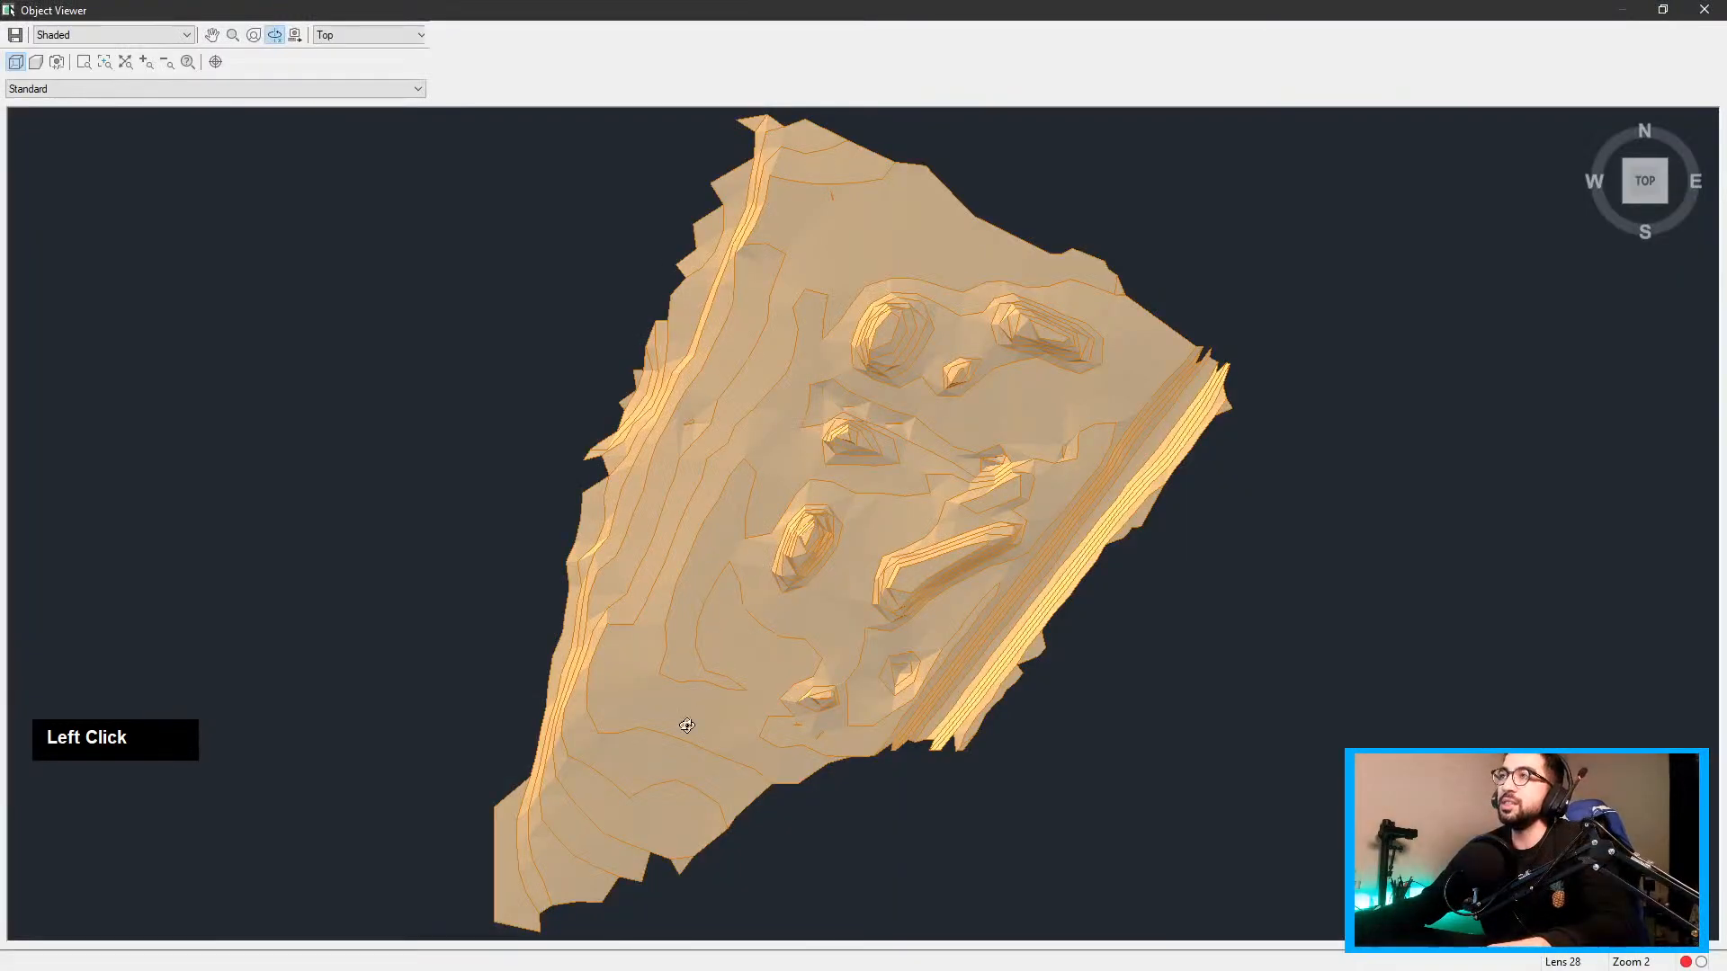
{"action": "left_click_drag", "start_coordinate": [687, 725], "coordinate": [673, 318]}
{"action": "scroll", "coordinate": [673, 319], "scroll_direction": "down", "scroll_amount": 3}
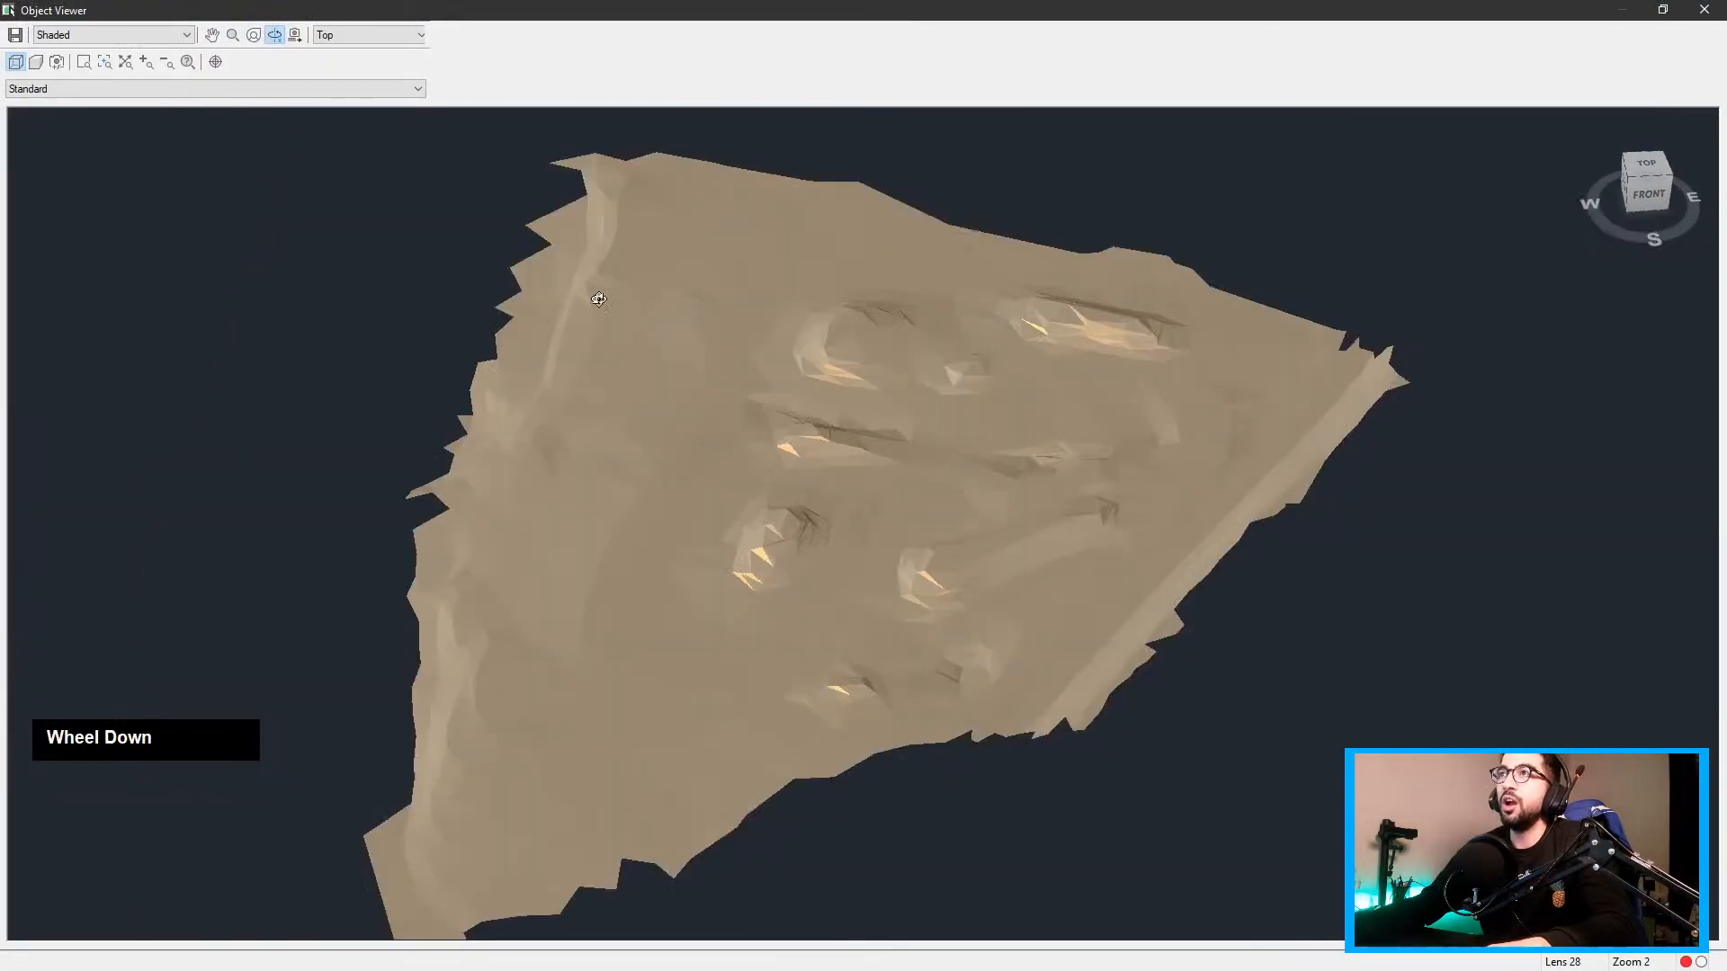
{"action": "left_click", "coordinate": [1704, 9]}
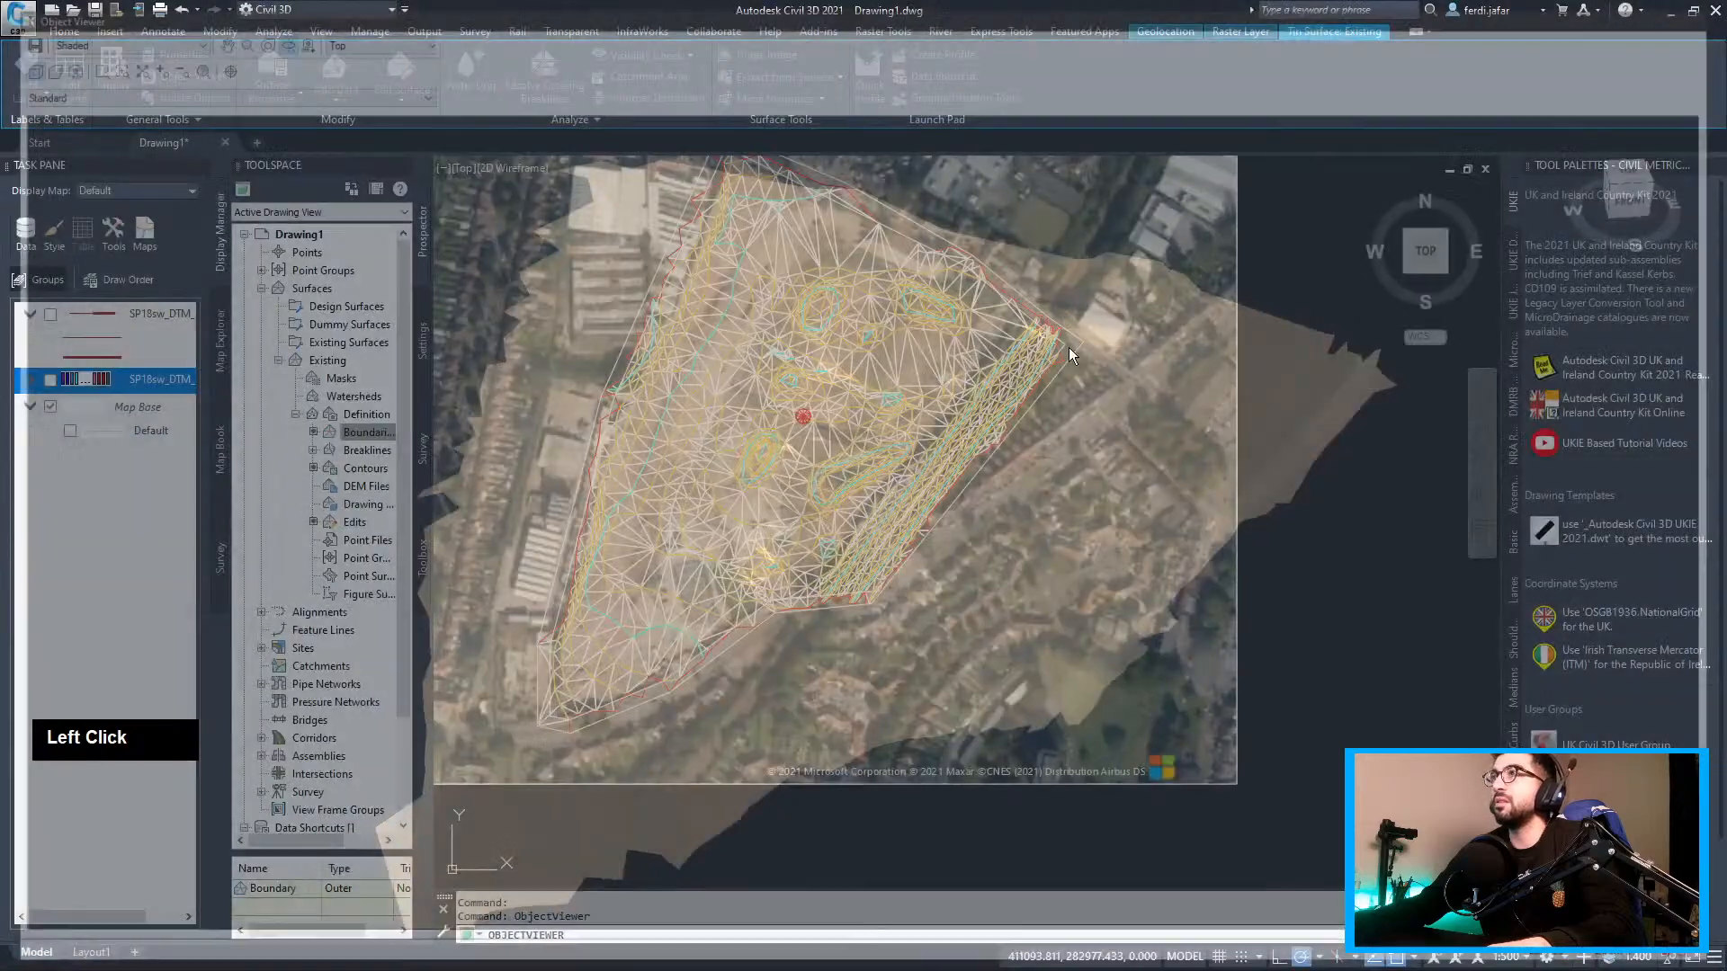
{"action": "scroll", "coordinate": [909, 366], "scroll_direction": "up", "scroll_amount": 5}
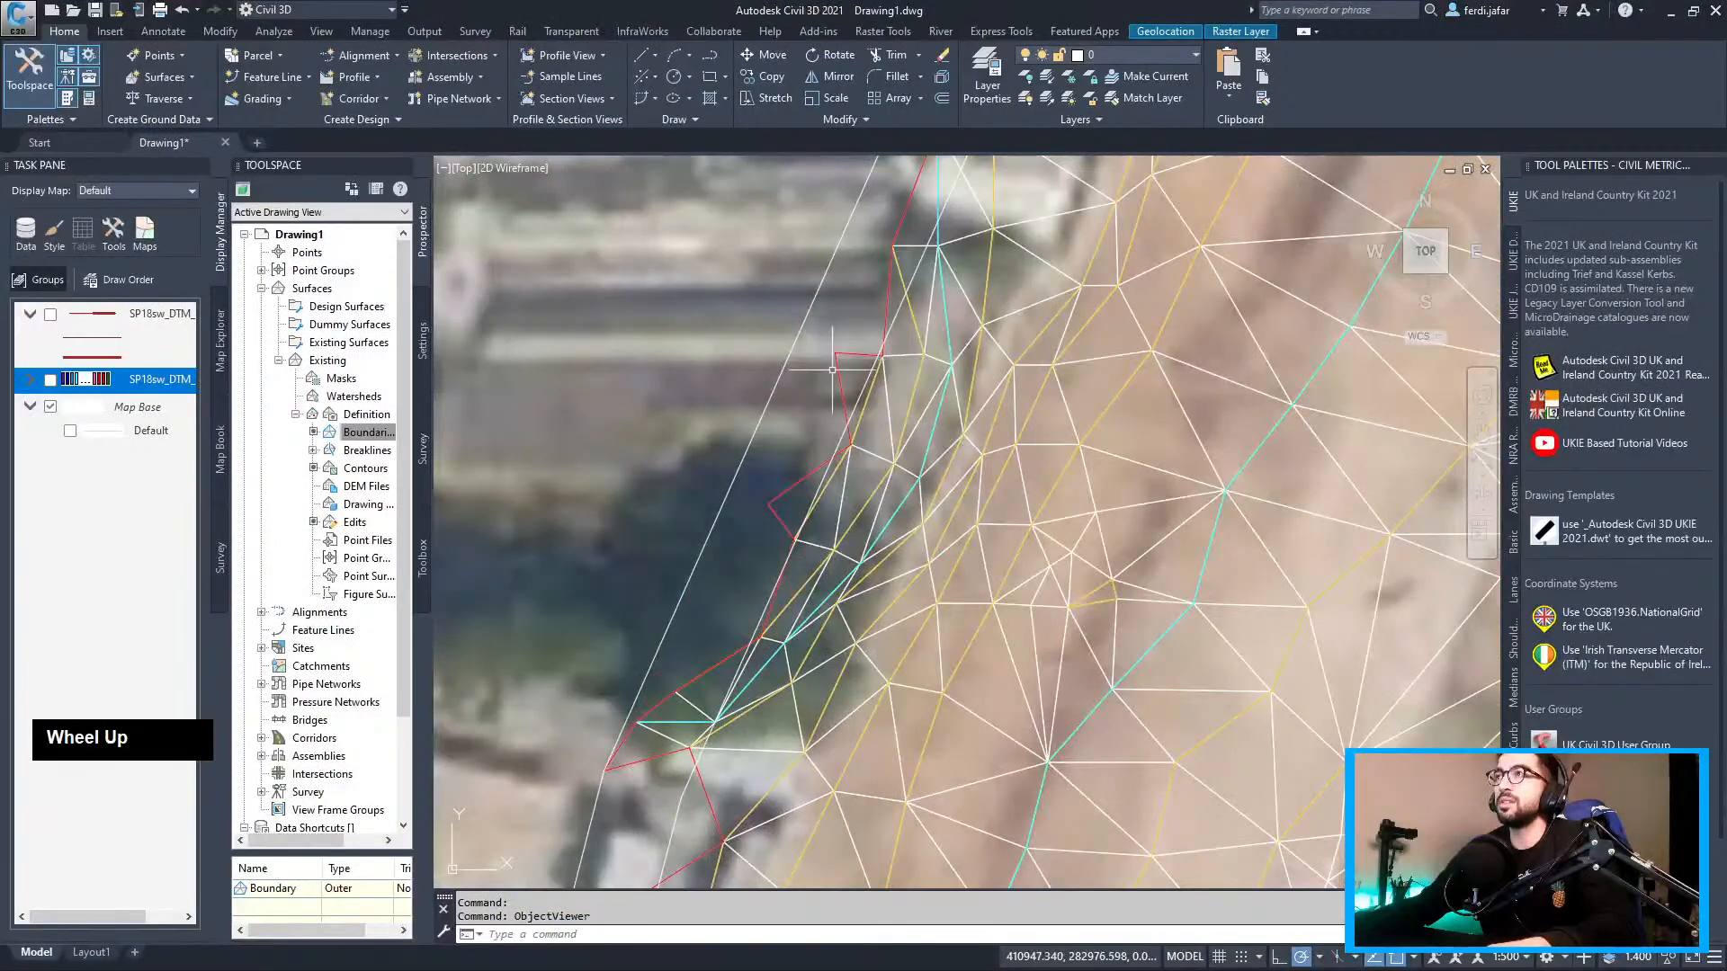
{"action": "scroll", "coordinate": [674, 706], "scroll_direction": "down", "scroll_amount": 3}
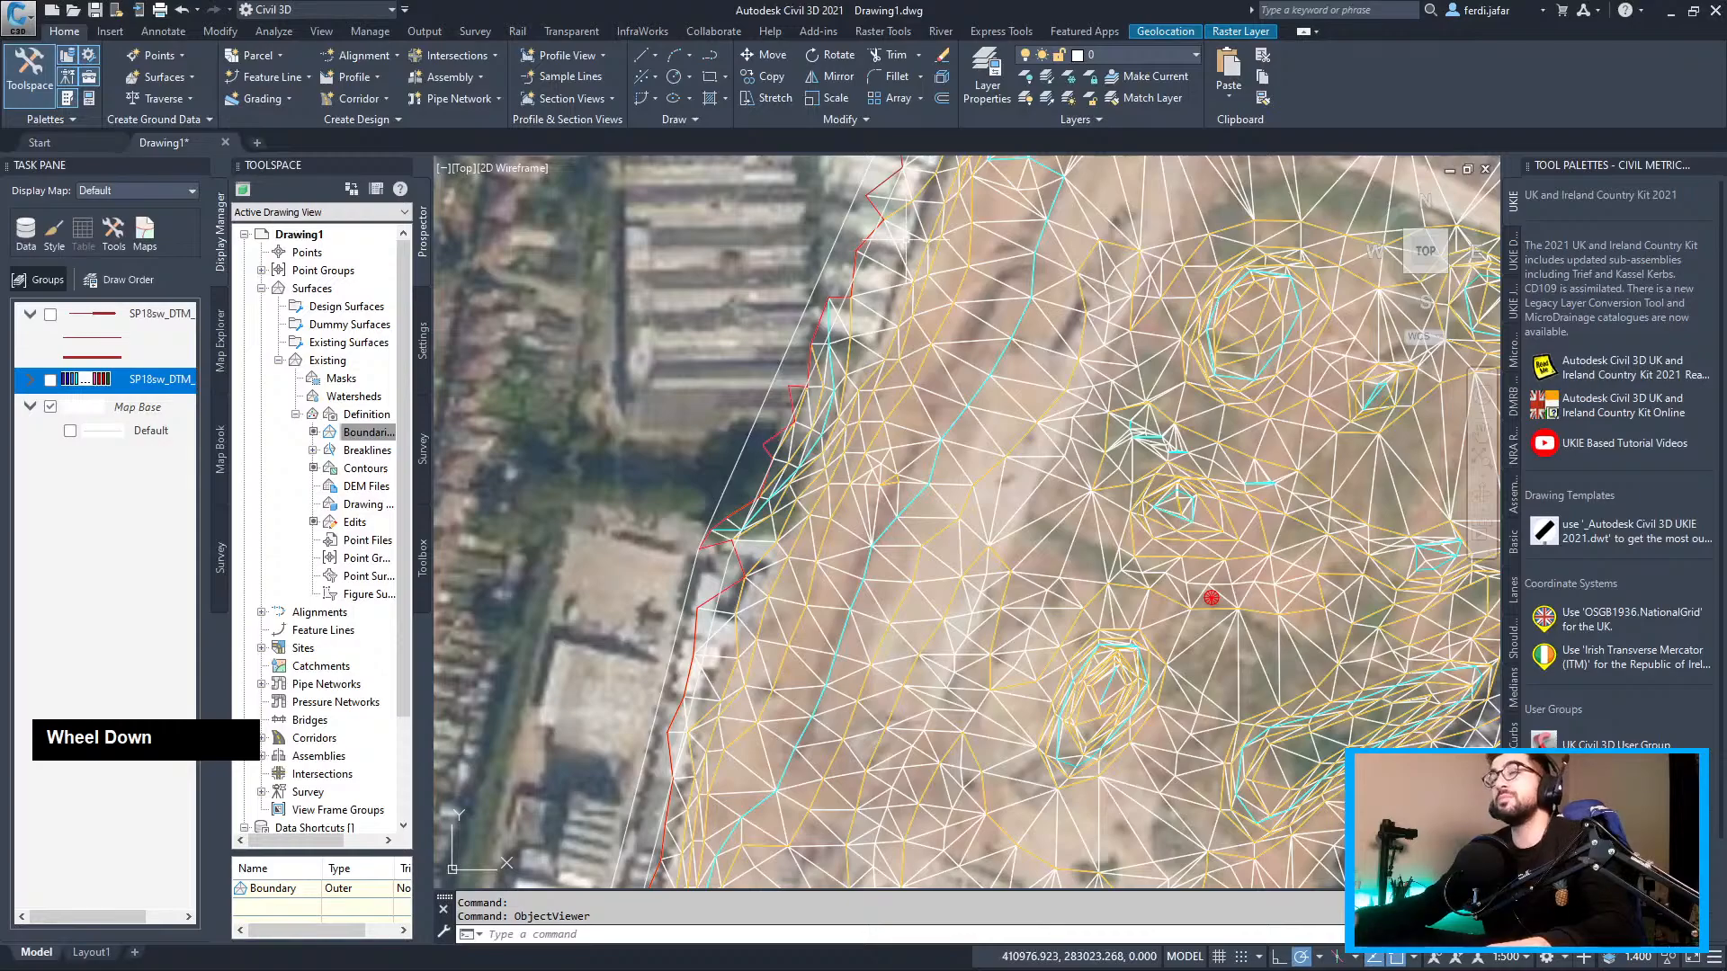
{"action": "scroll", "coordinate": [751, 365], "scroll_direction": "up", "scroll_amount": 2}
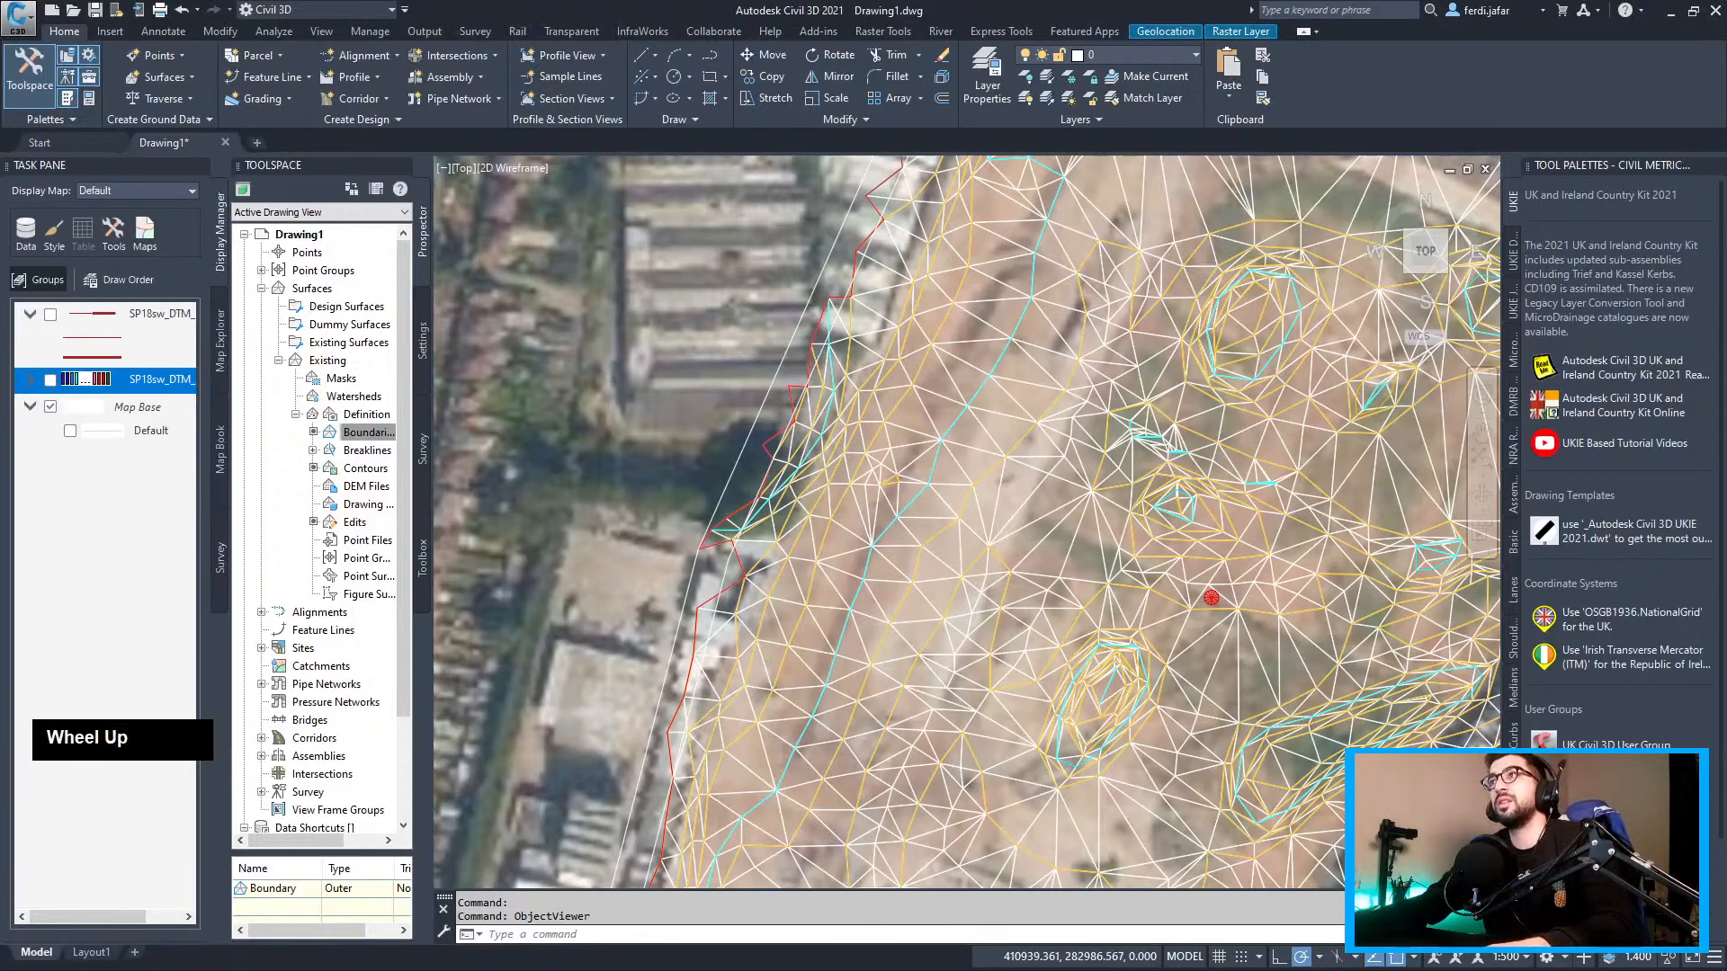
{"action": "scroll", "coordinate": [856, 338], "scroll_direction": "down", "scroll_amount": 4}
{"action": "middle_click_drag", "start_coordinate": [890, 348], "coordinate": [772, 333]}
{"action": "scroll", "coordinate": [1387, 644], "scroll_direction": "up", "scroll_amount": 3}
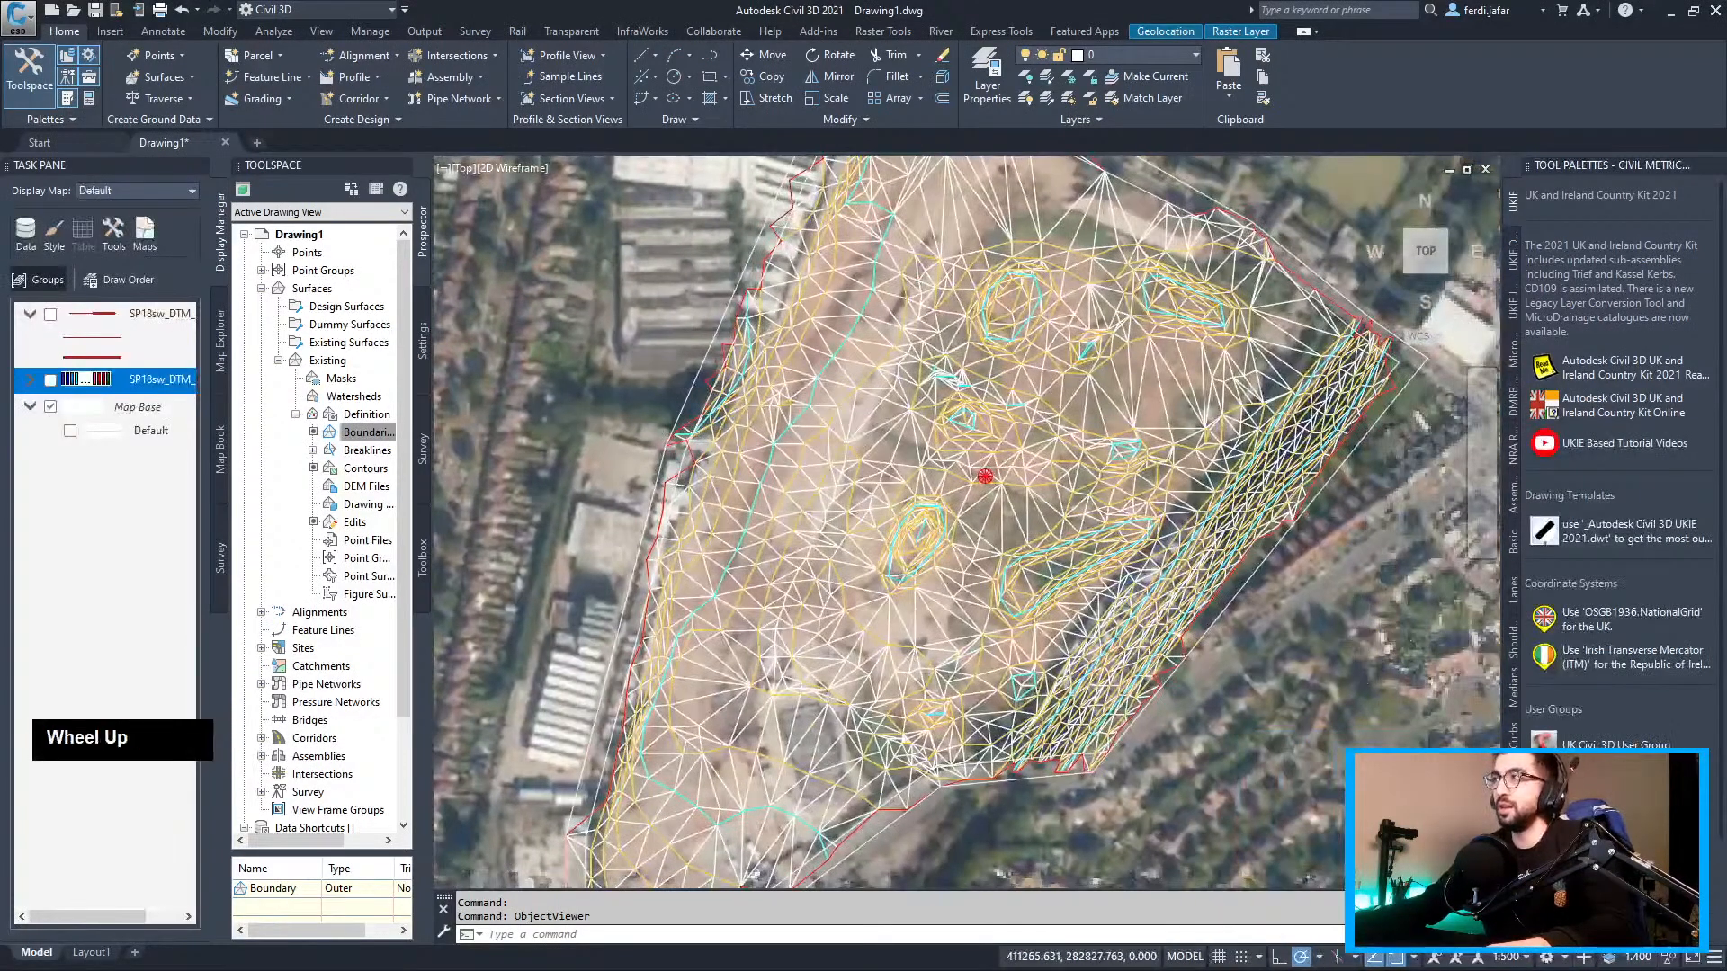
{"action": "middle_click_drag", "start_coordinate": [1258, 459], "coordinate": [1190, 619]}
{"action": "scroll", "coordinate": [1315, 373], "scroll_direction": "up", "scroll_amount": 2}
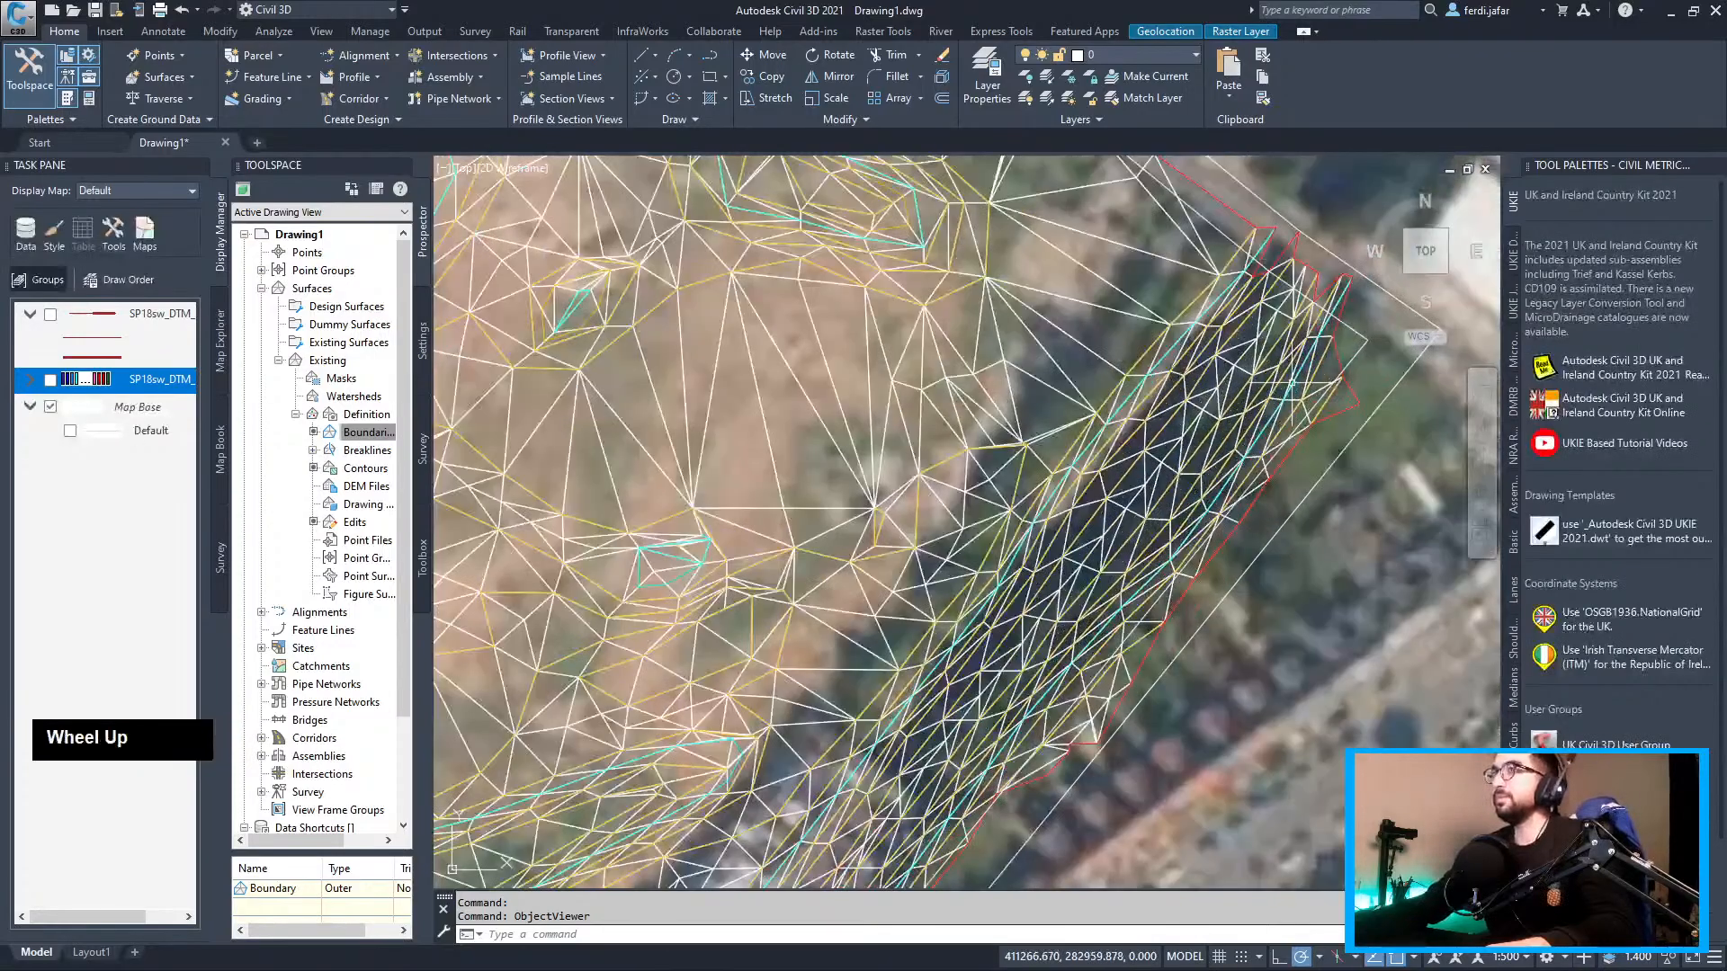
{"action": "scroll", "coordinate": [767, 420], "scroll_direction": "down", "scroll_amount": 2}
{"action": "scroll", "coordinate": [768, 420], "scroll_direction": "down", "scroll_amount": 2}
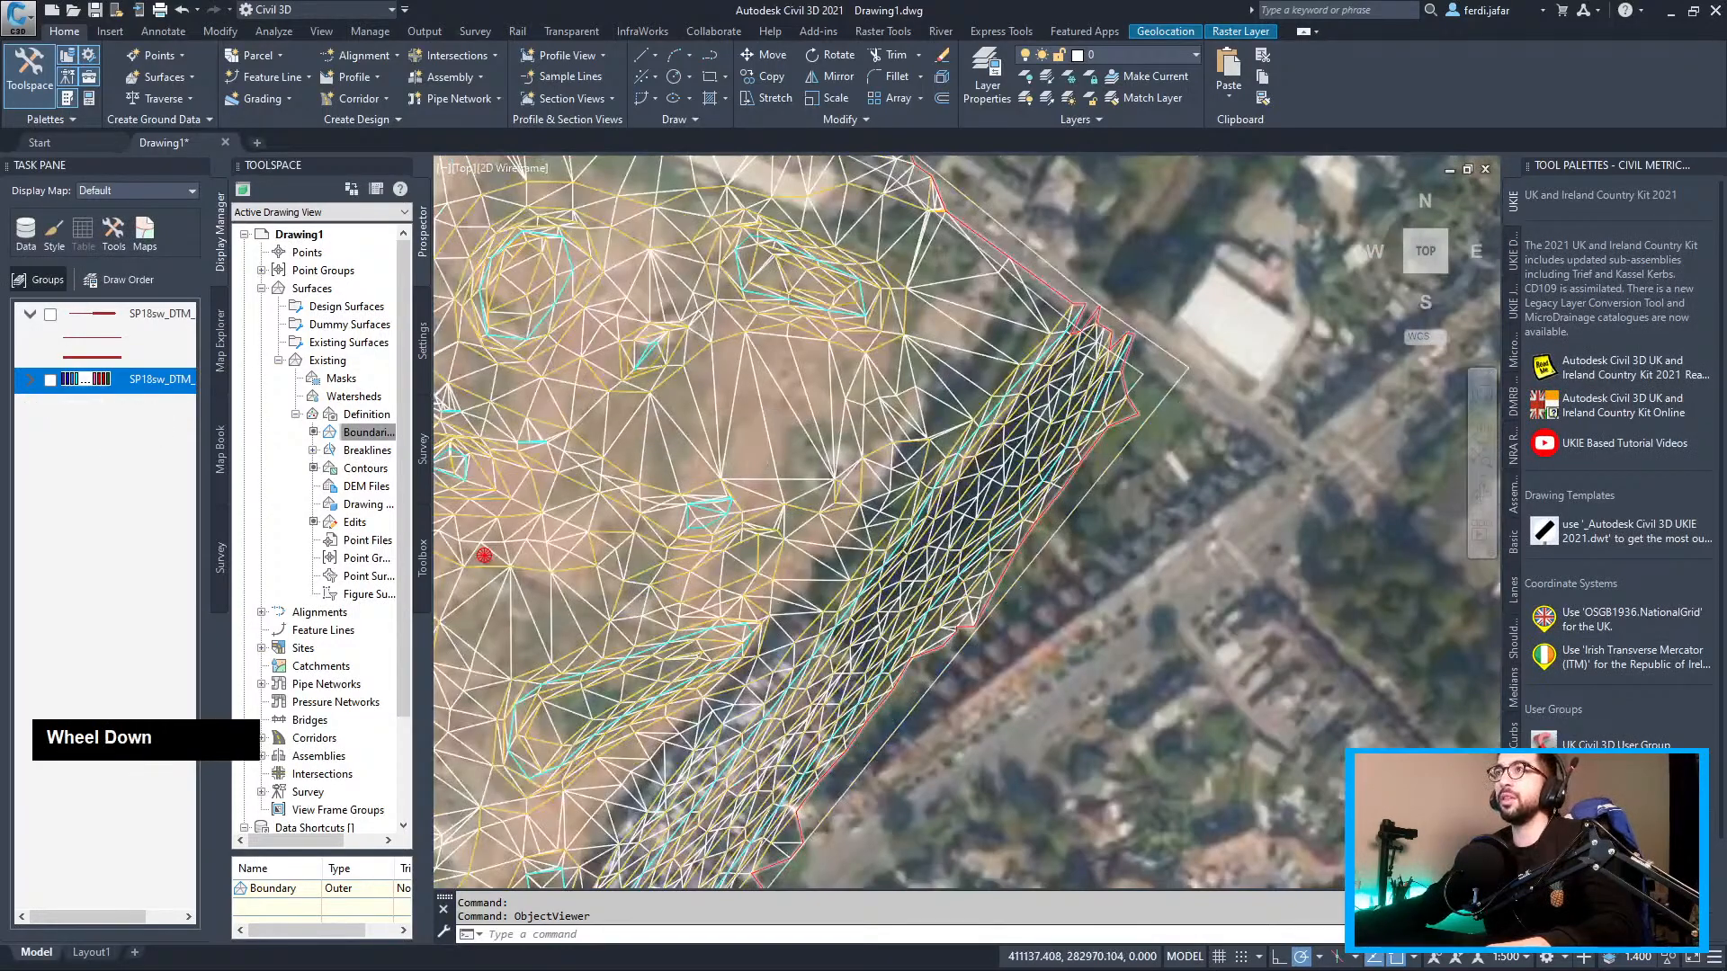
{"action": "mouse_move", "coordinate": [767, 420]}
{"action": "middle_mouse_down"}
{"action": "mouse_move", "coordinate": [998, 374]}
{"action": "mouse_move", "coordinate": [1090, 277]}
{"action": "middle_mouse_up"}
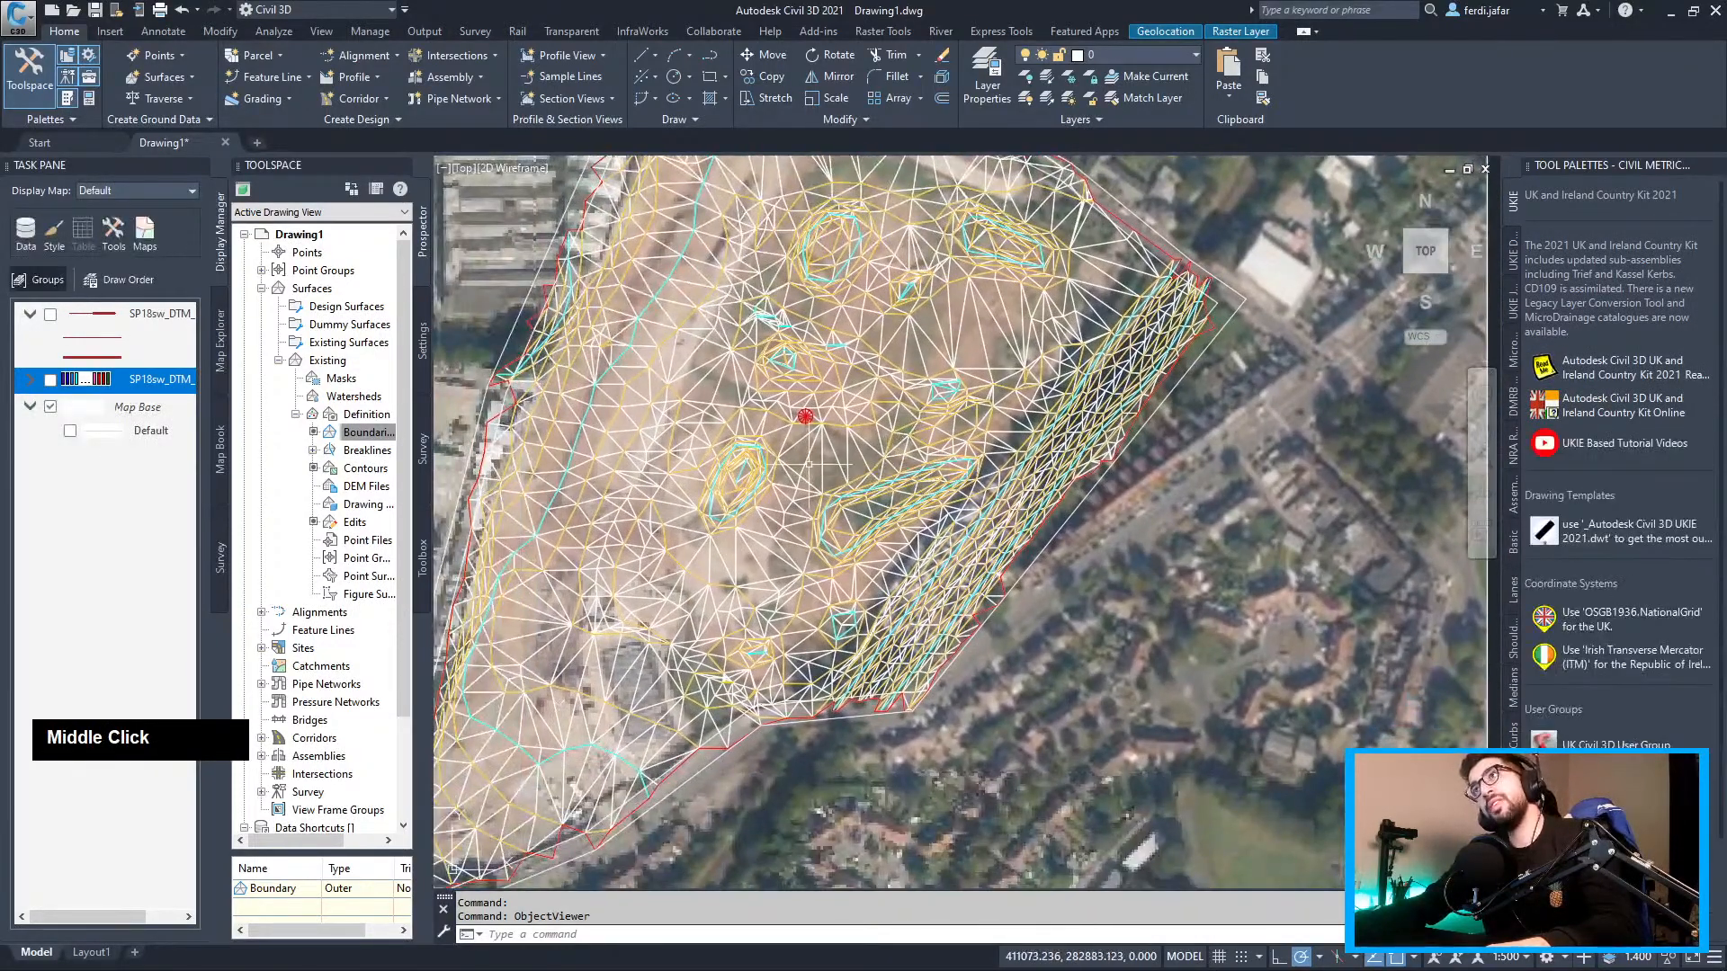
{"action": "scroll", "coordinate": [667, 413], "scroll_direction": "down", "scroll_amount": 1}
{"action": "scroll", "coordinate": [701, 450], "scroll_direction": "up", "scroll_amount": 2}
{"action": "scroll", "coordinate": [702, 447], "scroll_direction": "down", "scroll_amount": 4}
{"action": "middle_click_drag", "start_coordinate": [701, 447], "coordinate": [715, 501]}
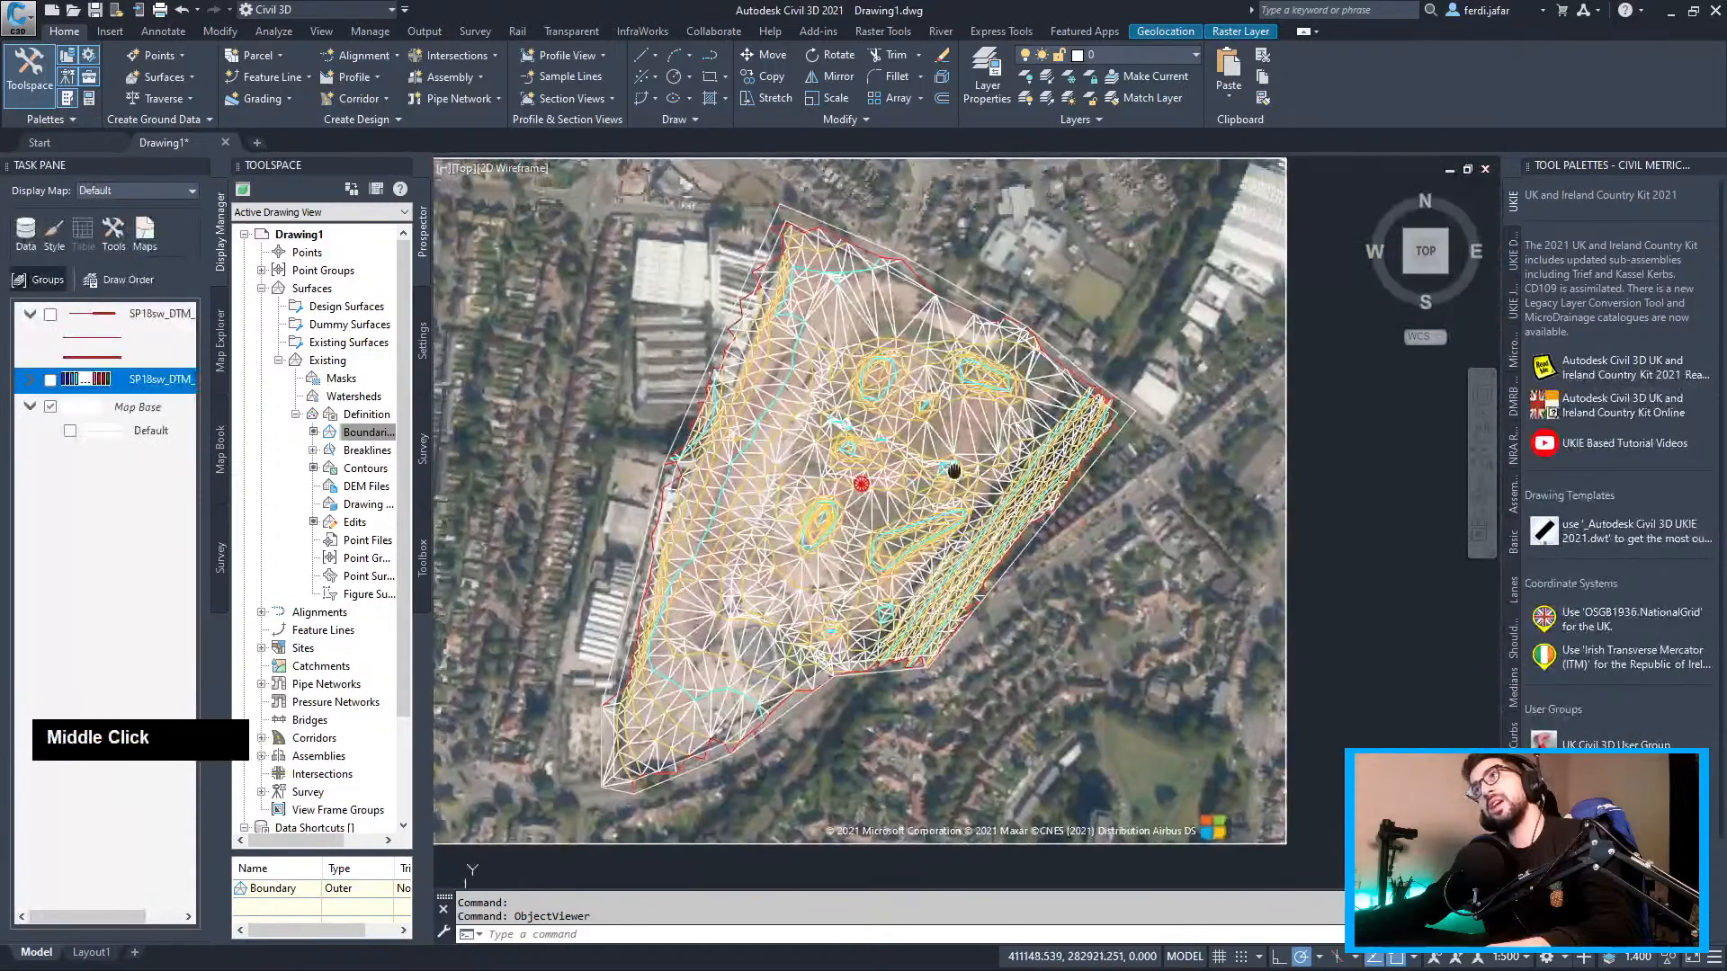
{"action": "left_click", "coordinate": [996, 440]}
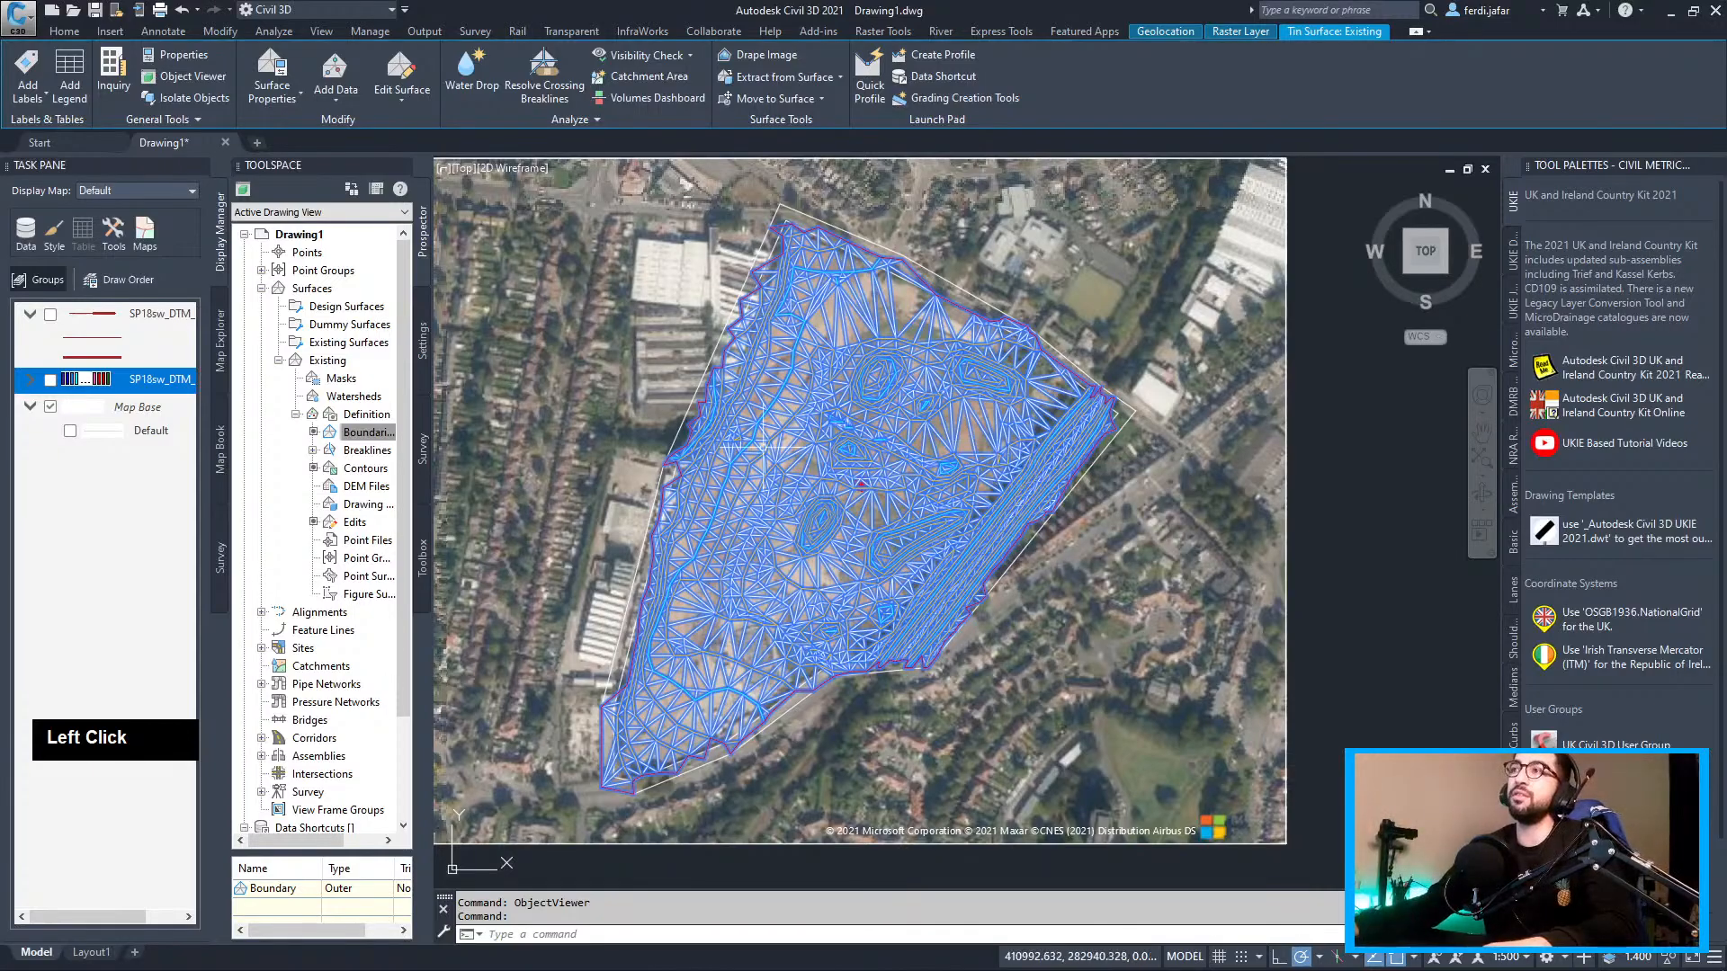
{"action": "key", "text": "alt+Tab"}
{"action": "left_click", "coordinate": [719, 236], "text": "alt"}
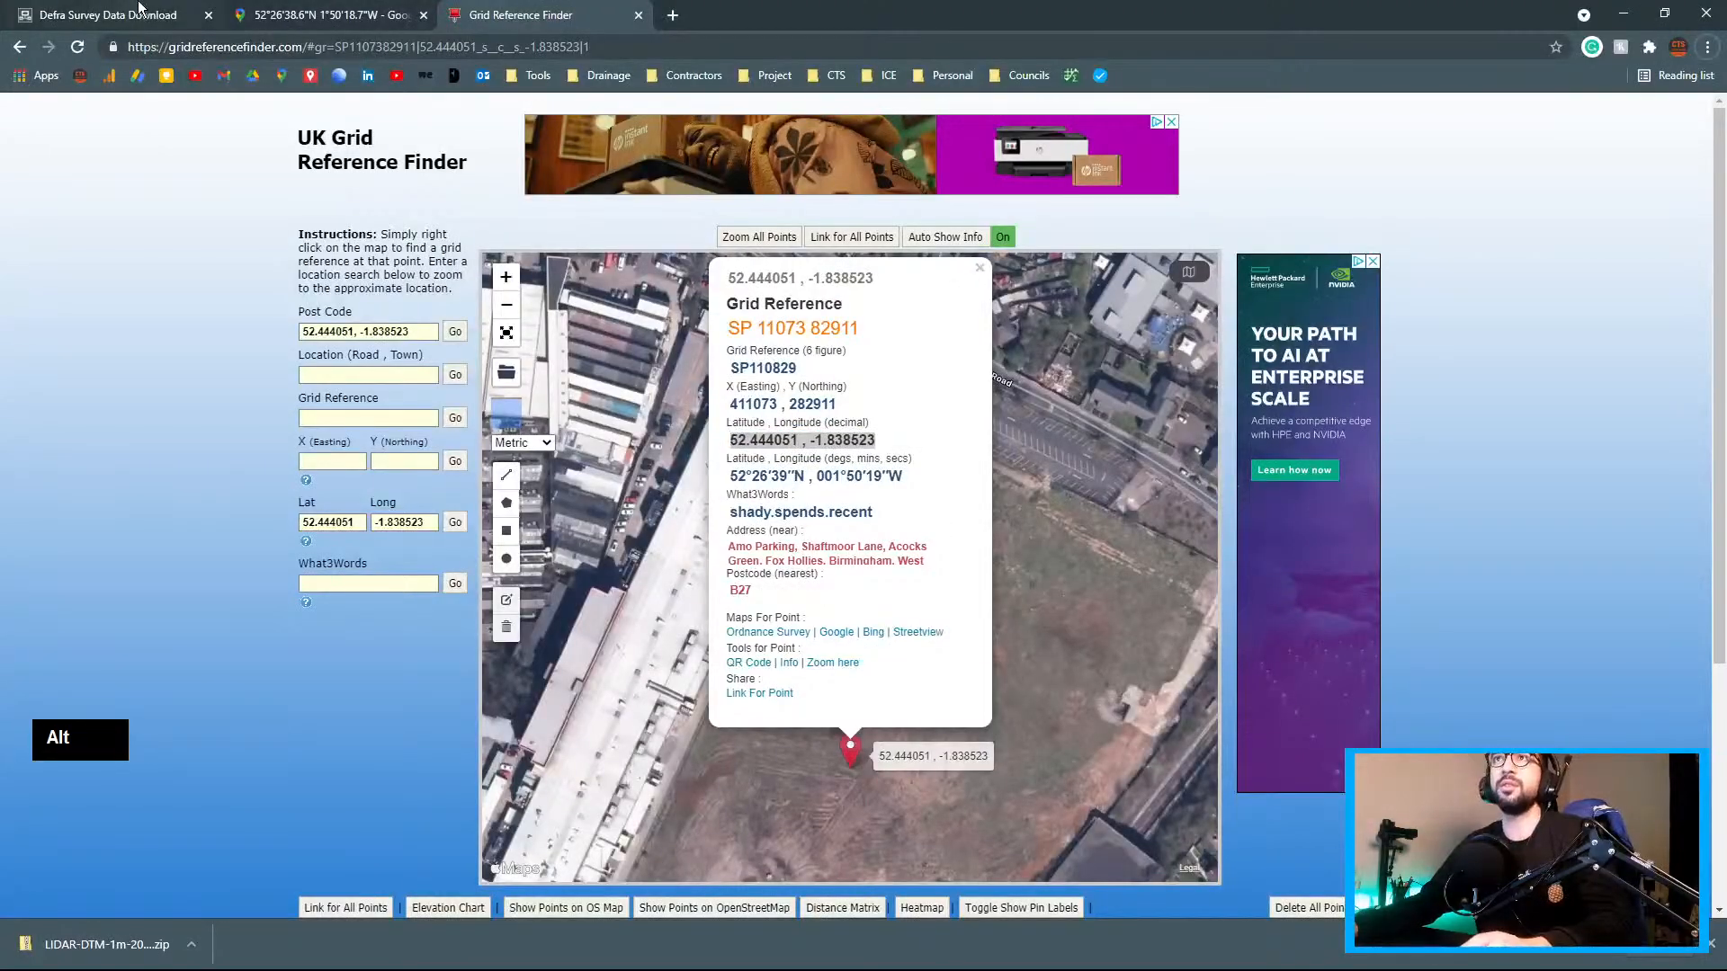
{"action": "left_click", "coordinate": [108, 14]}
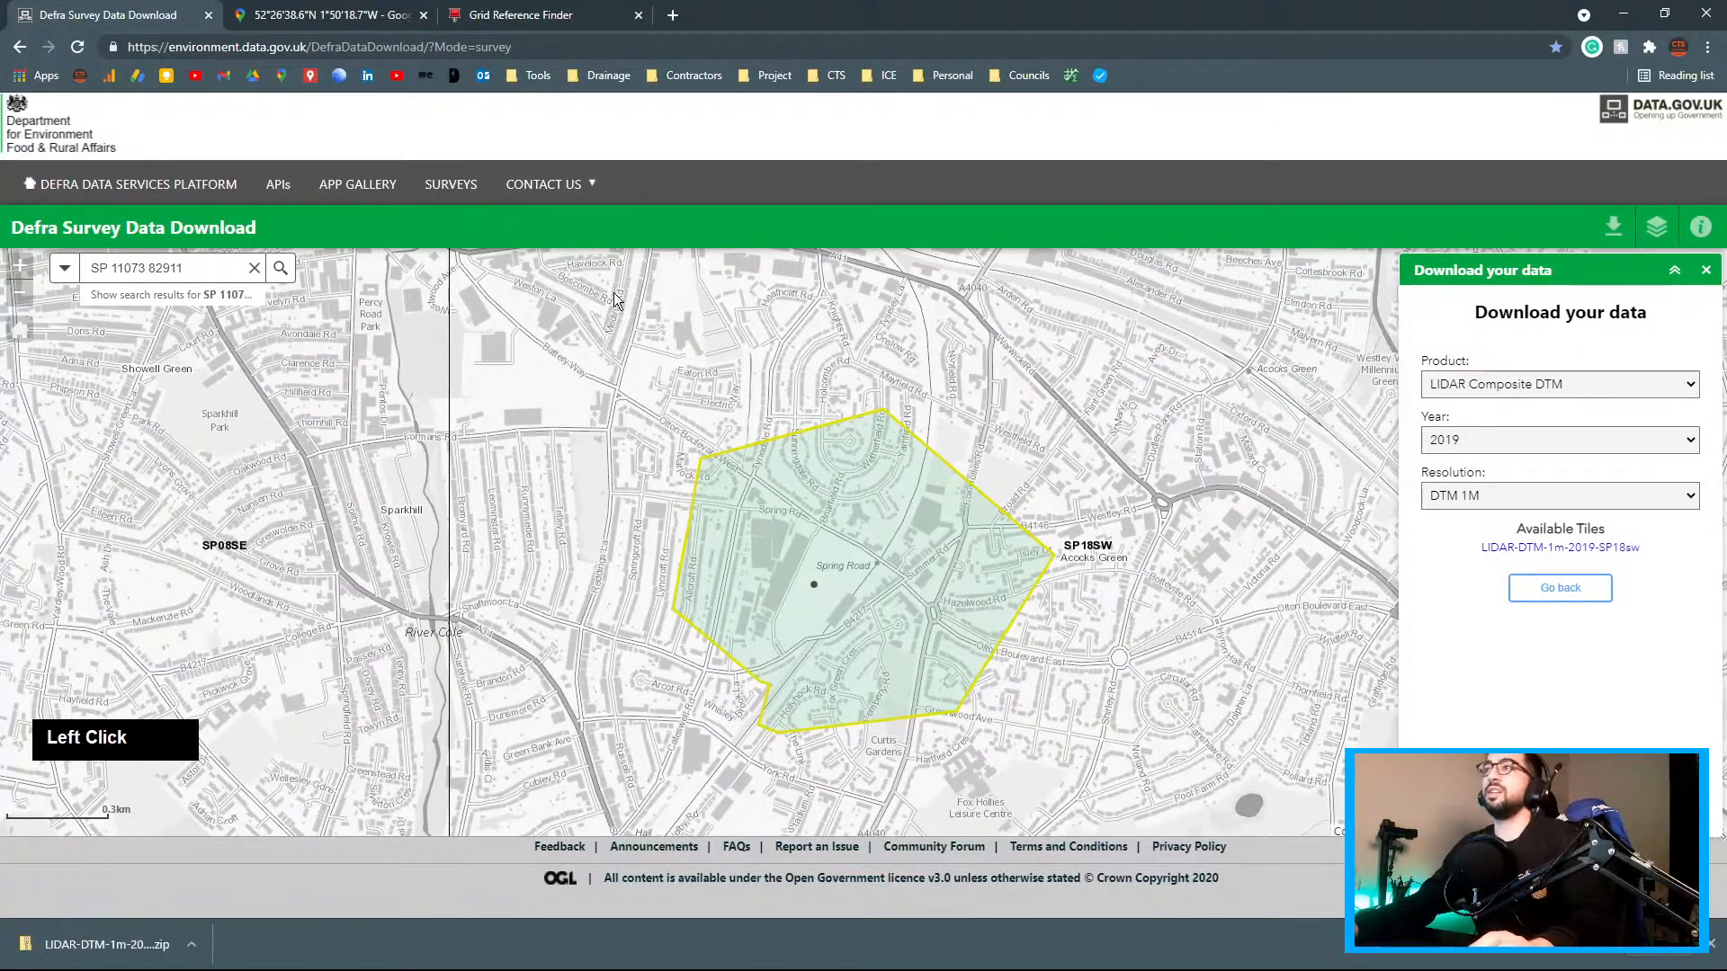
{"action": "key", "text": "alt+Tab"}
{"action": "left_click", "coordinate": [829, 302], "text": "alt"}
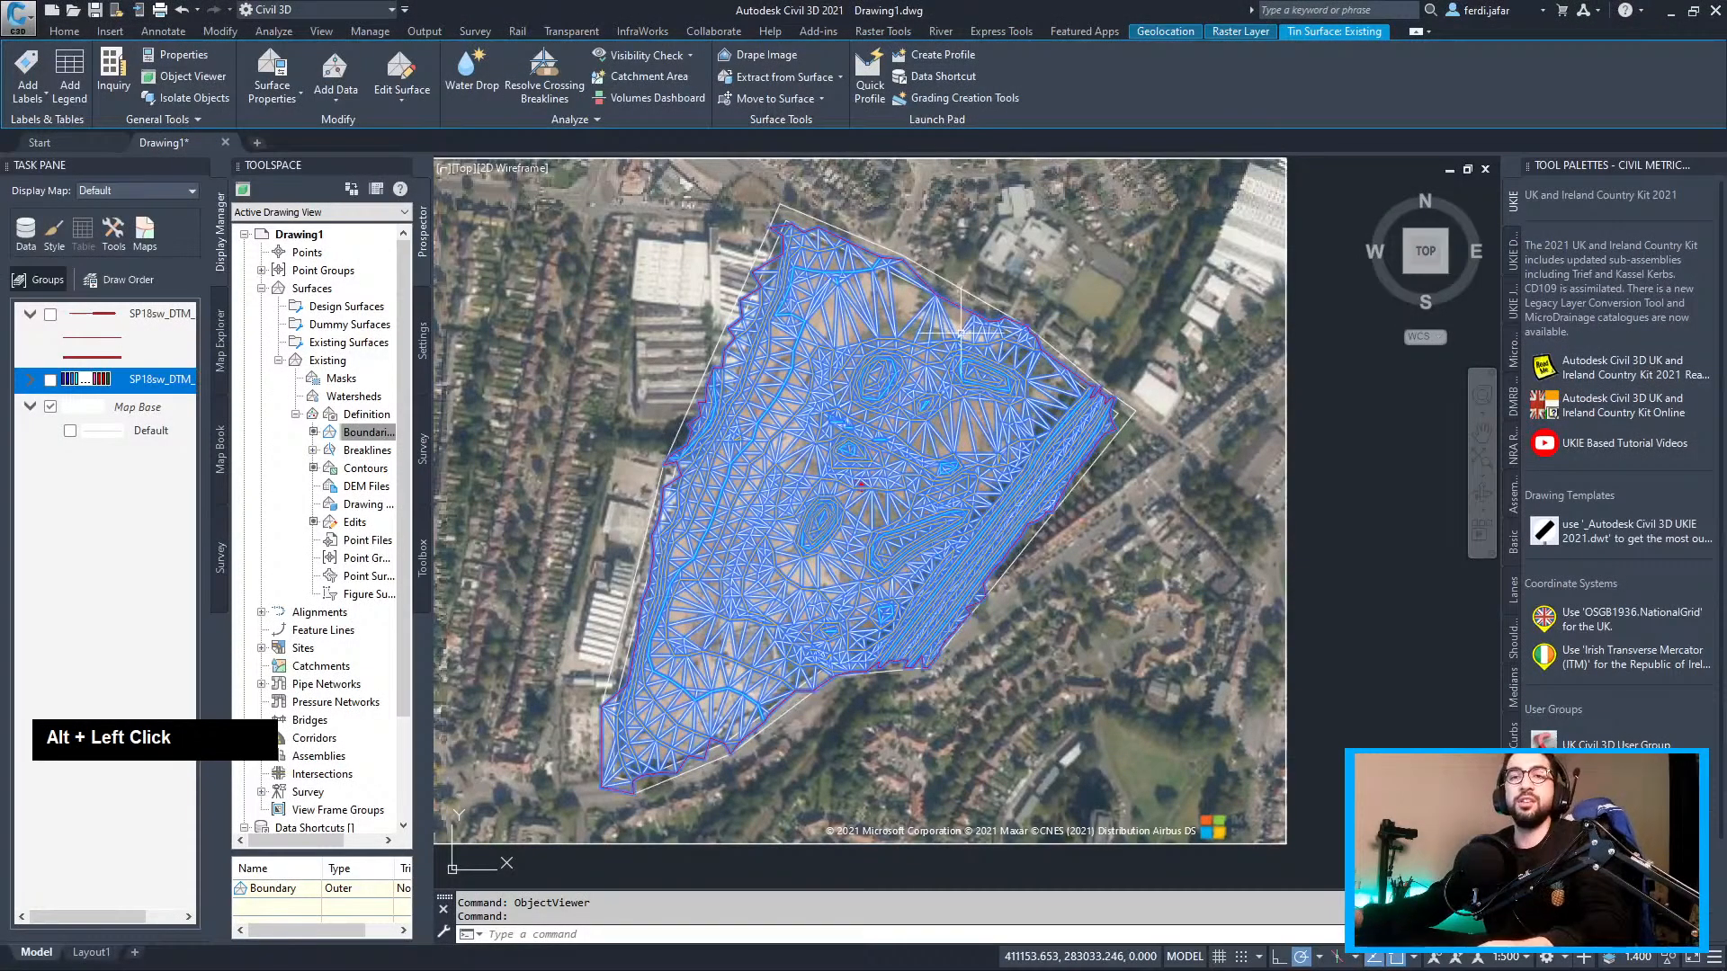
{"action": "mouse_move", "coordinate": [960, 332]}
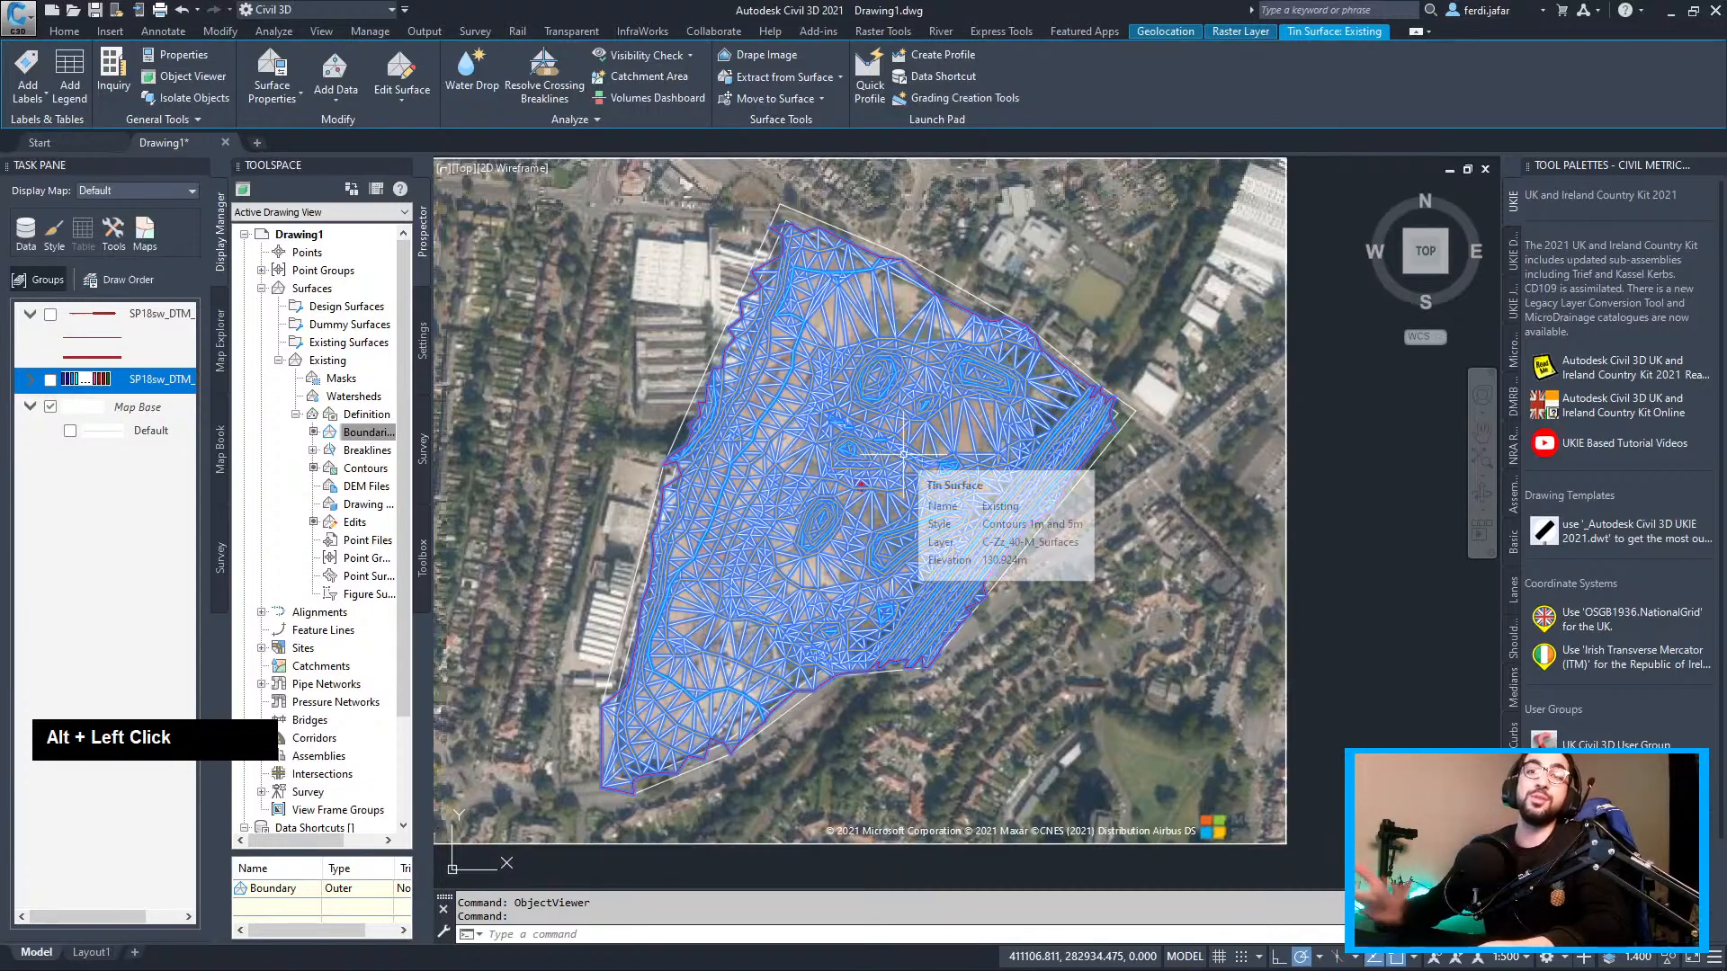
{"action": "scroll", "coordinate": [868, 524], "scroll_direction": "up", "scroll_amount": 3}
{"action": "scroll", "coordinate": [853, 421], "scroll_direction": "down", "scroll_amount": 2}
{"action": "middle_click_drag", "start_coordinate": [922, 478], "coordinate": [1032, 418]}
{"action": "scroll", "coordinate": [1039, 481], "scroll_direction": "down", "scroll_amount": 2}
{"action": "scroll", "coordinate": [1042, 519], "scroll_direction": "down", "scroll_amount": 2}
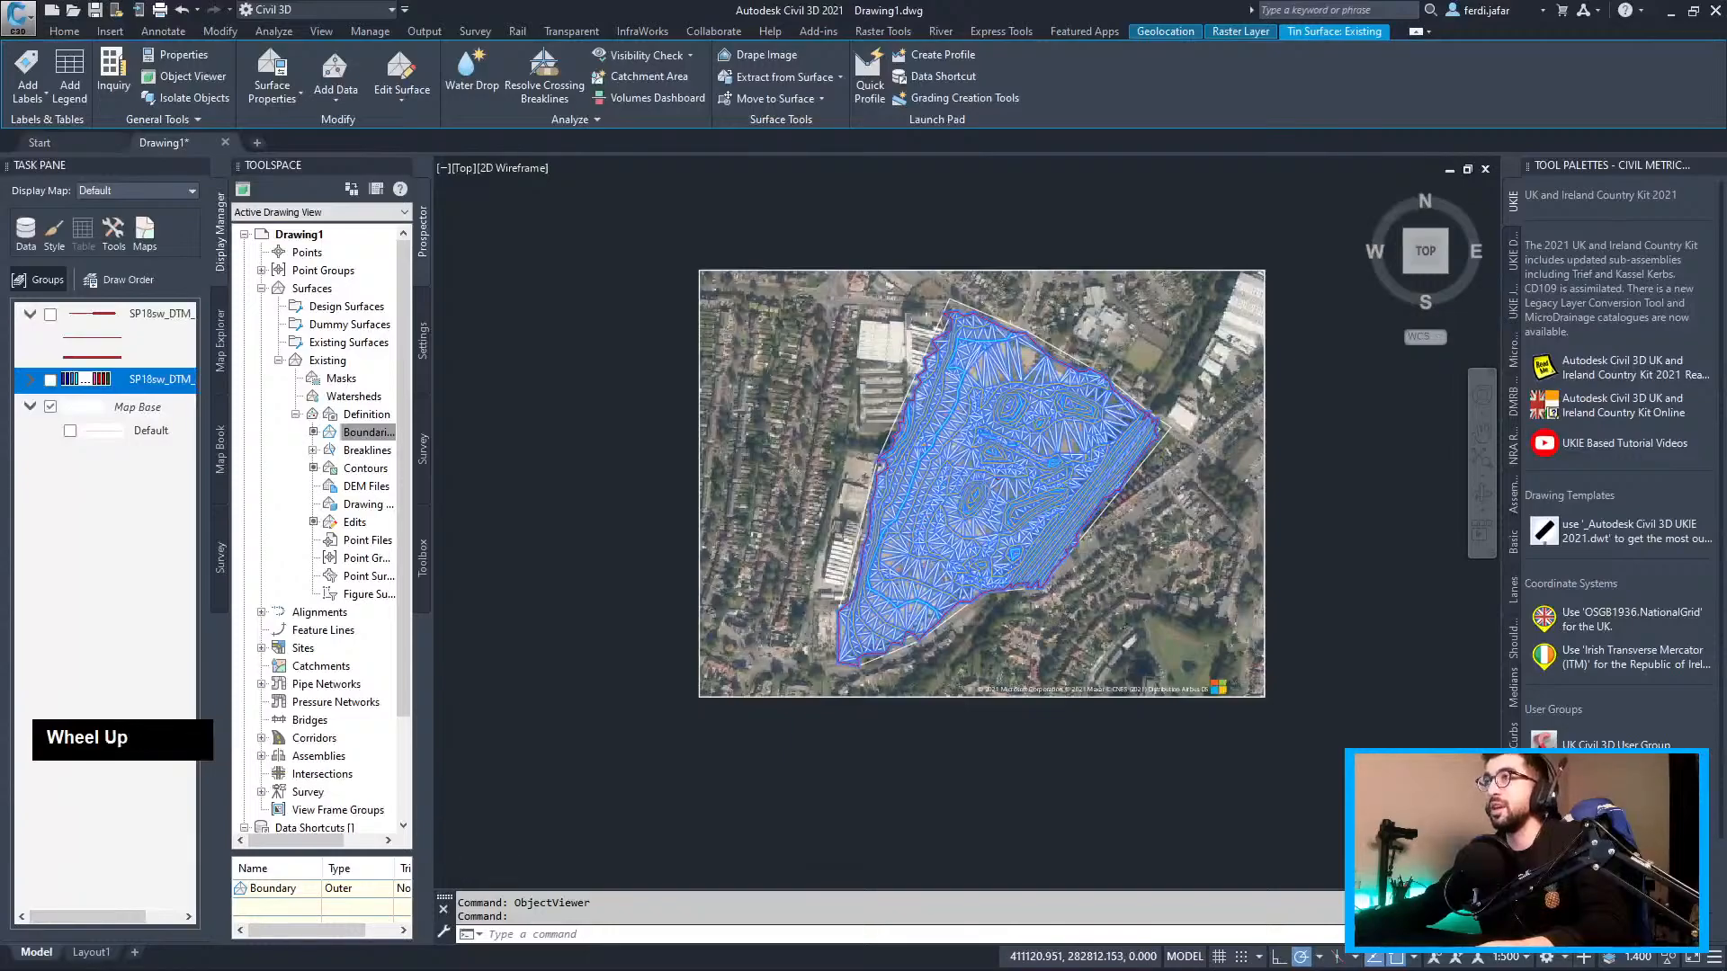
{"action": "scroll", "coordinate": [1037, 539], "scroll_direction": "up", "scroll_amount": 2}
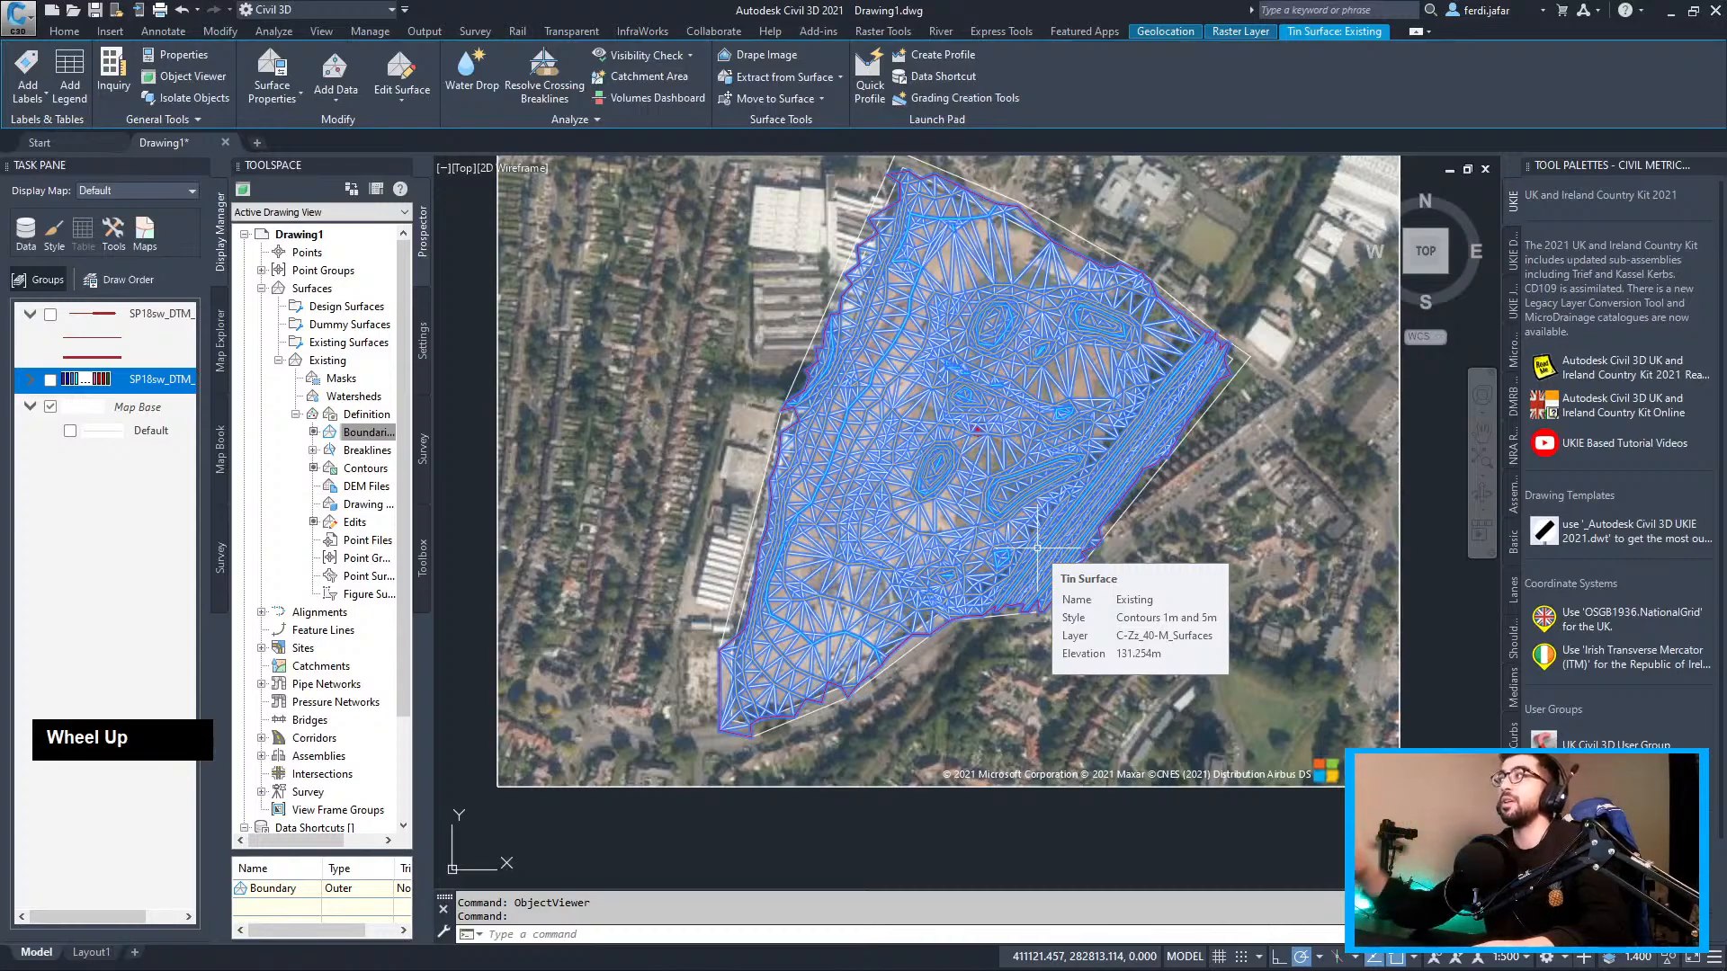
{"action": "middle_click_drag", "start_coordinate": [1017, 438], "coordinate": [991, 511]}
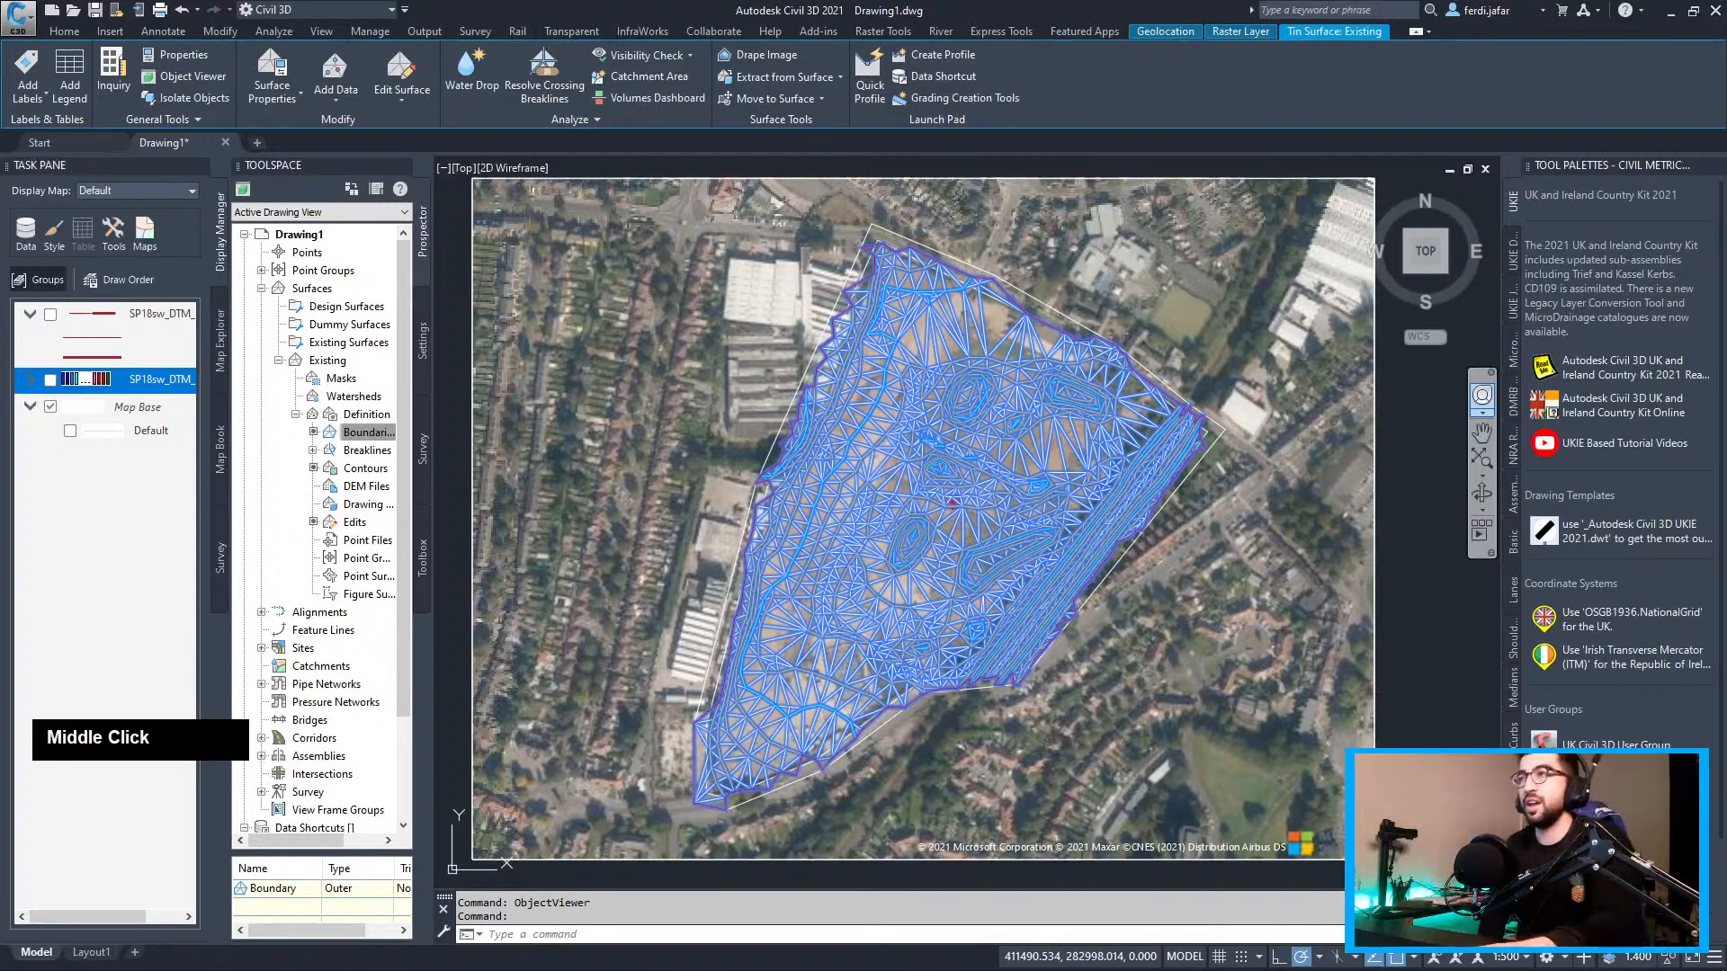
{"action": "scroll", "coordinate": [953, 502], "scroll_direction": "up", "scroll_amount": 3}
{"action": "key", "text": "Escape"}
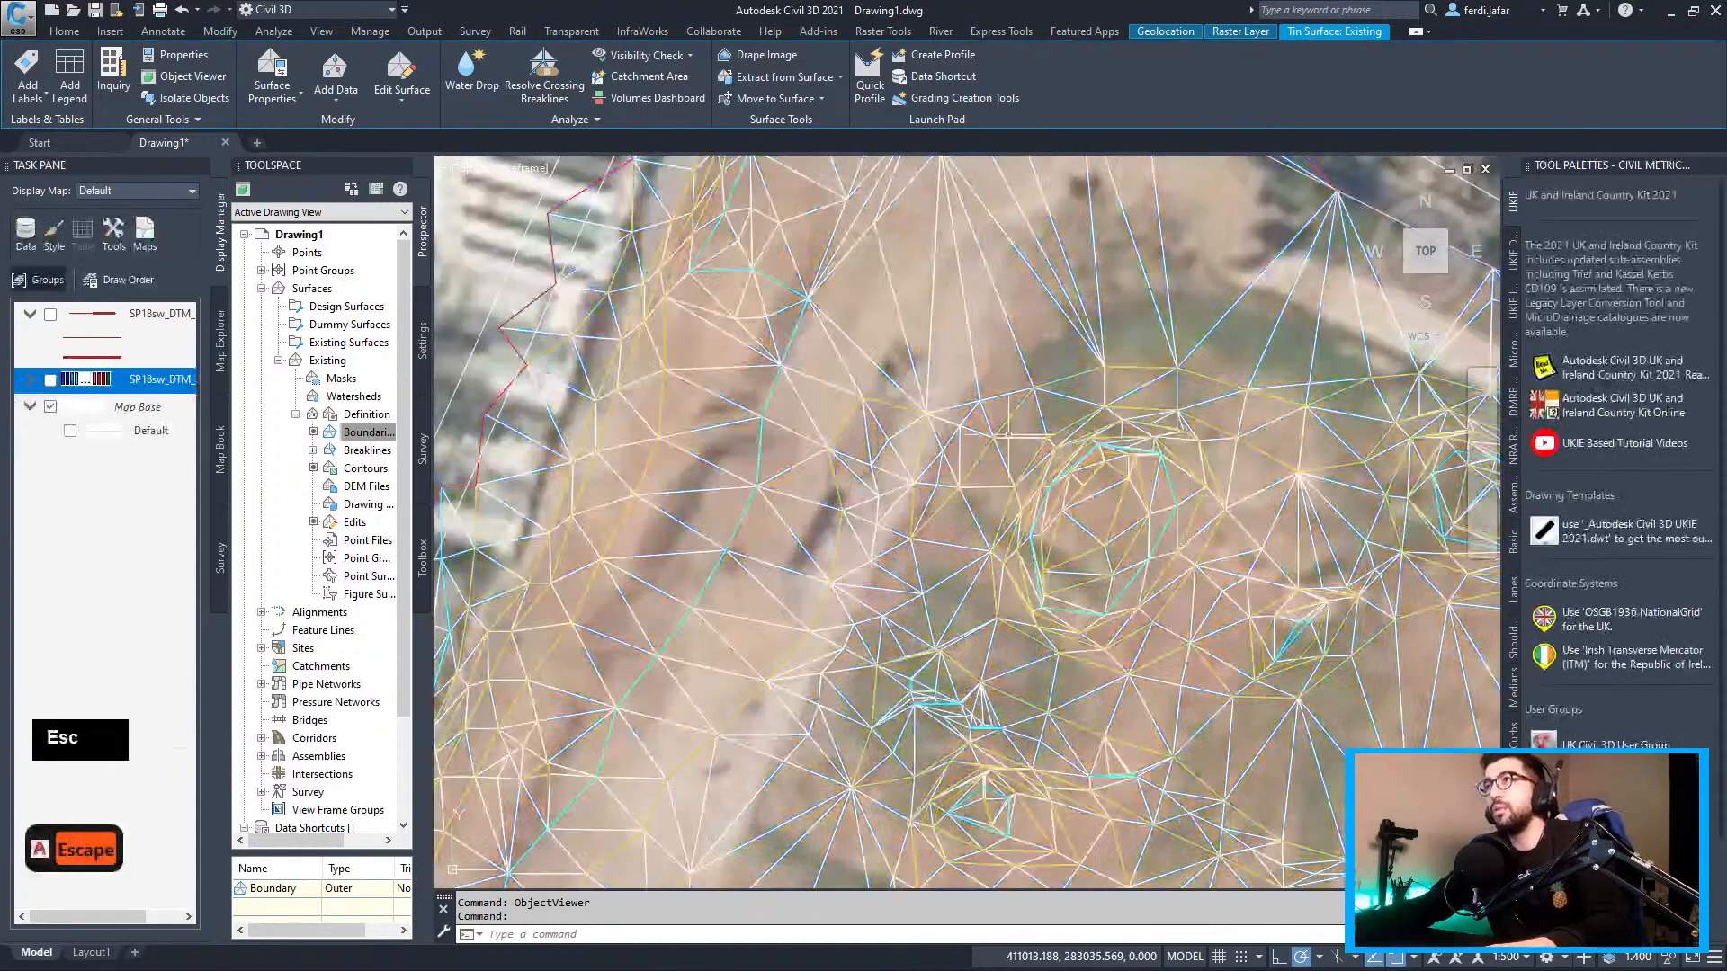
{"action": "scroll", "coordinate": [960, 557], "scroll_direction": "down", "scroll_amount": 2}
{"action": "scroll", "coordinate": [965, 602], "scroll_direction": "up", "scroll_amount": 2}
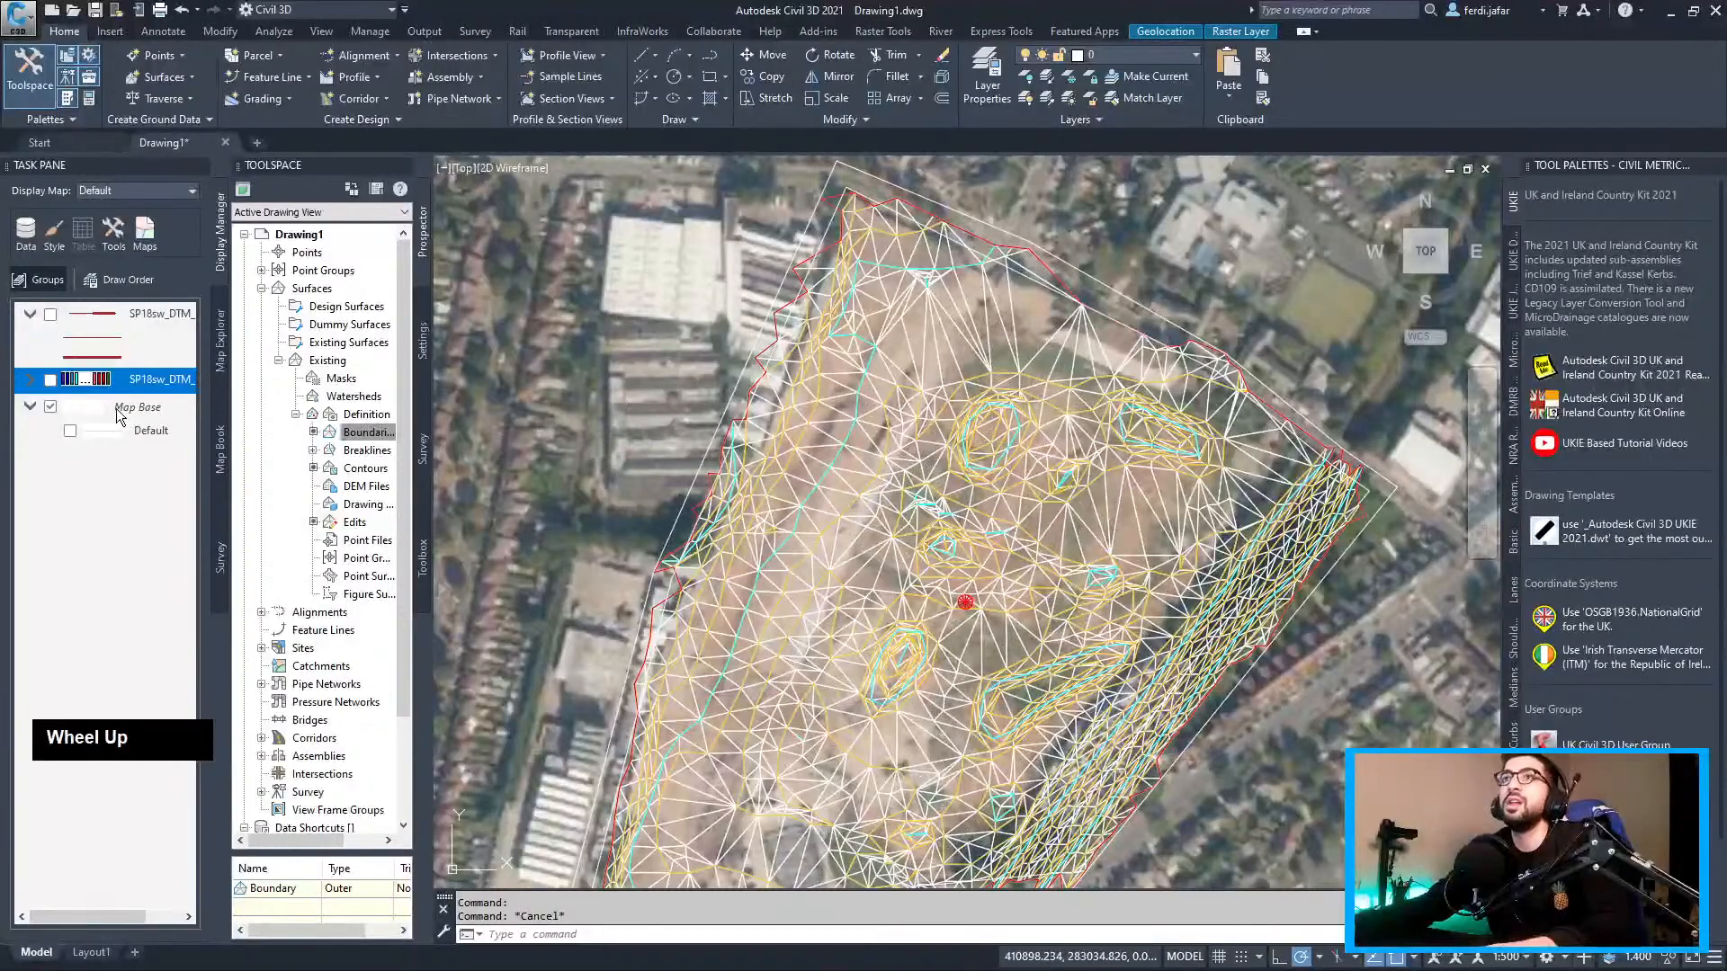
{"action": "scroll", "coordinate": [991, 409], "scroll_direction": "down", "scroll_amount": 2}
{"action": "middle_click_drag", "start_coordinate": [991, 409], "coordinate": [935, 394]}
{"action": "scroll", "coordinate": [934, 394], "scroll_direction": "up", "scroll_amount": 4}
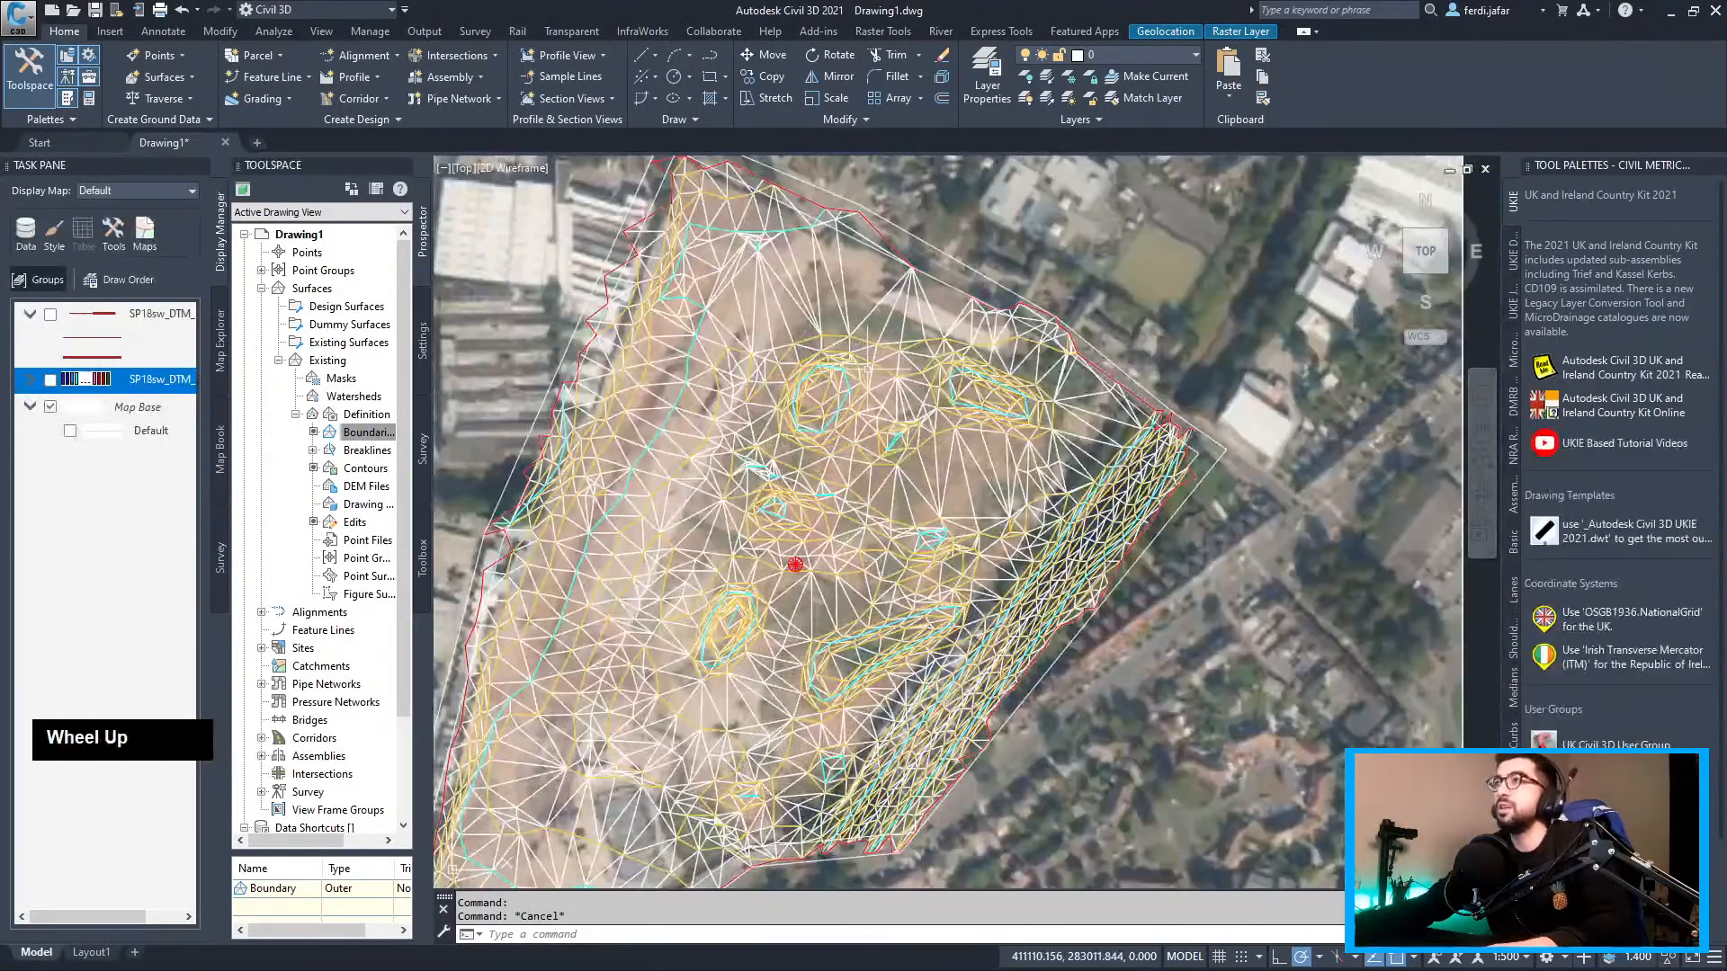
{"action": "left_click", "coordinate": [865, 364]}
{"action": "key", "text": "Escape"}
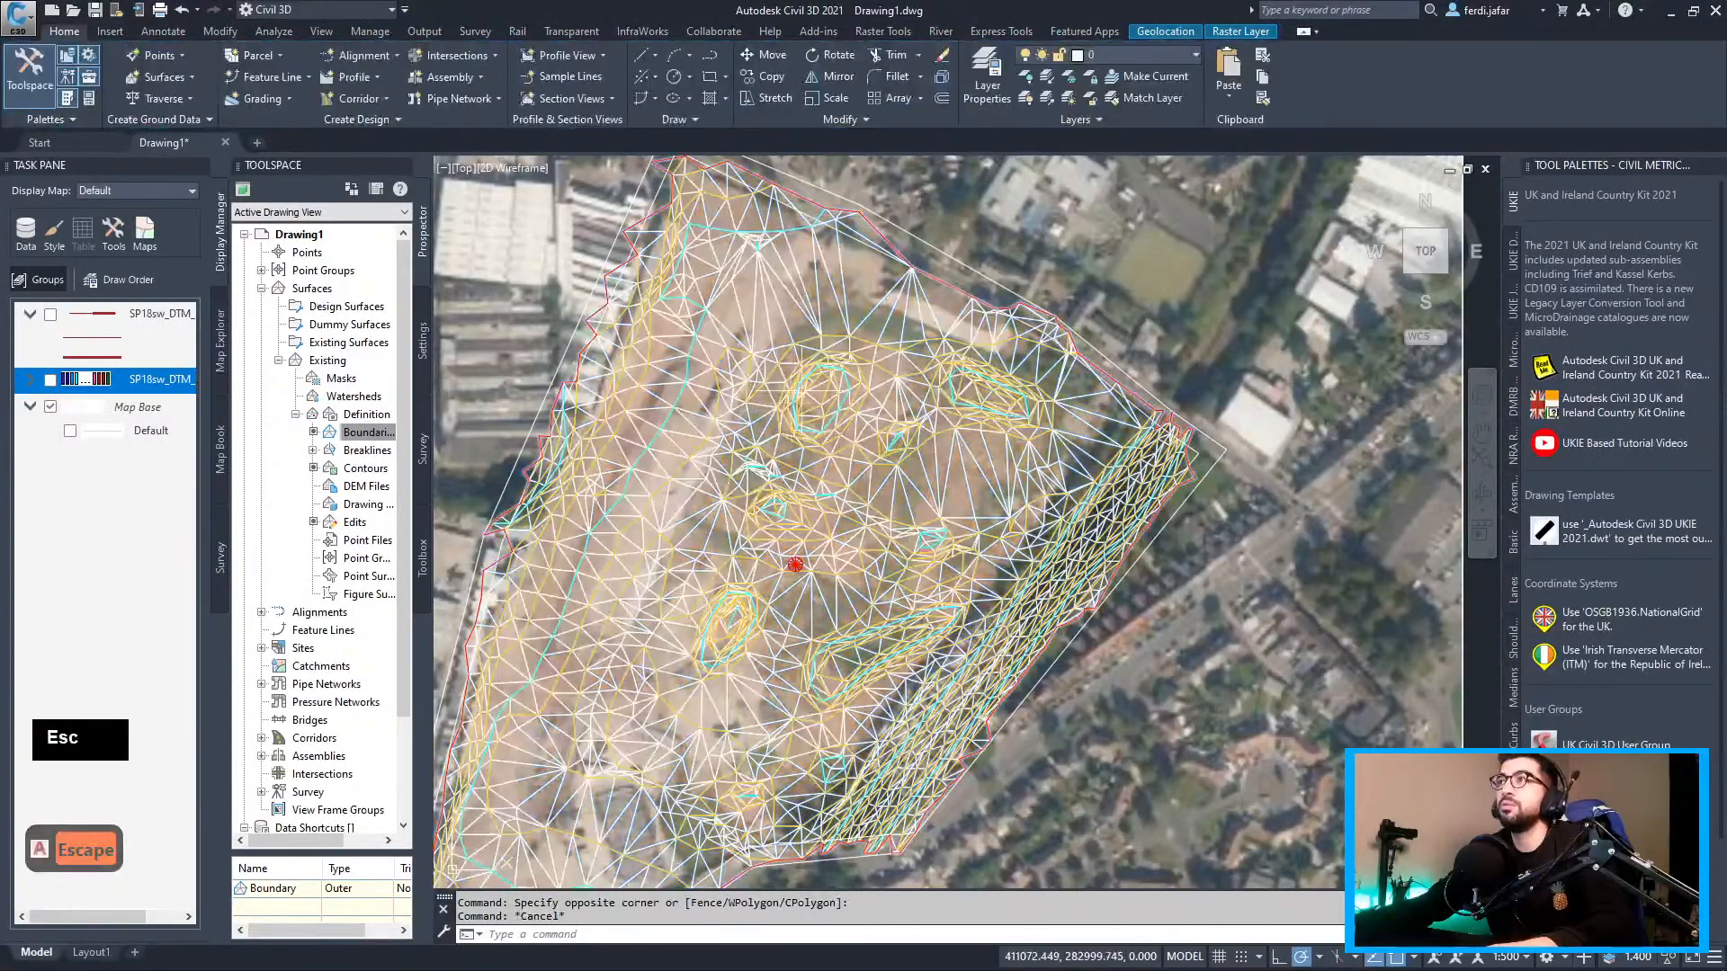
{"action": "left_click", "coordinate": [865, 355]}
{"action": "left_click", "coordinate": [879, 343]}
{"action": "right_click", "coordinate": [884, 340]}
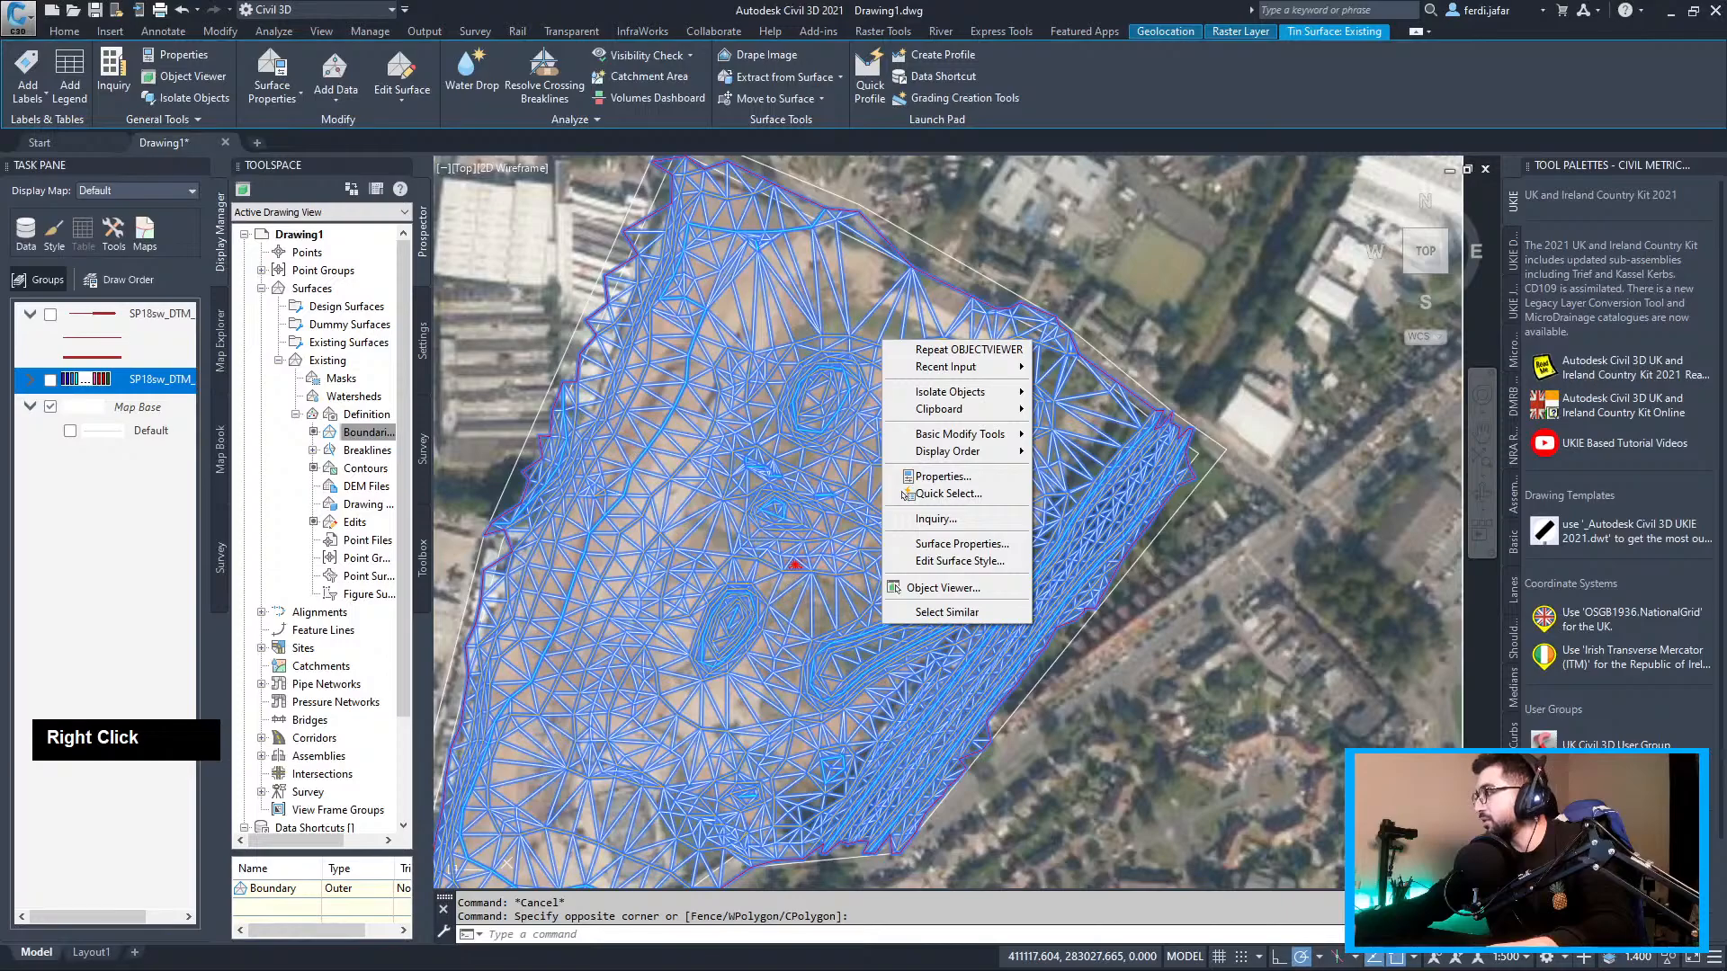
{"action": "left_click", "coordinate": [650, 385]}
{"action": "key", "text": "Escape"}
{"action": "middle_click", "coordinate": [884, 457]}
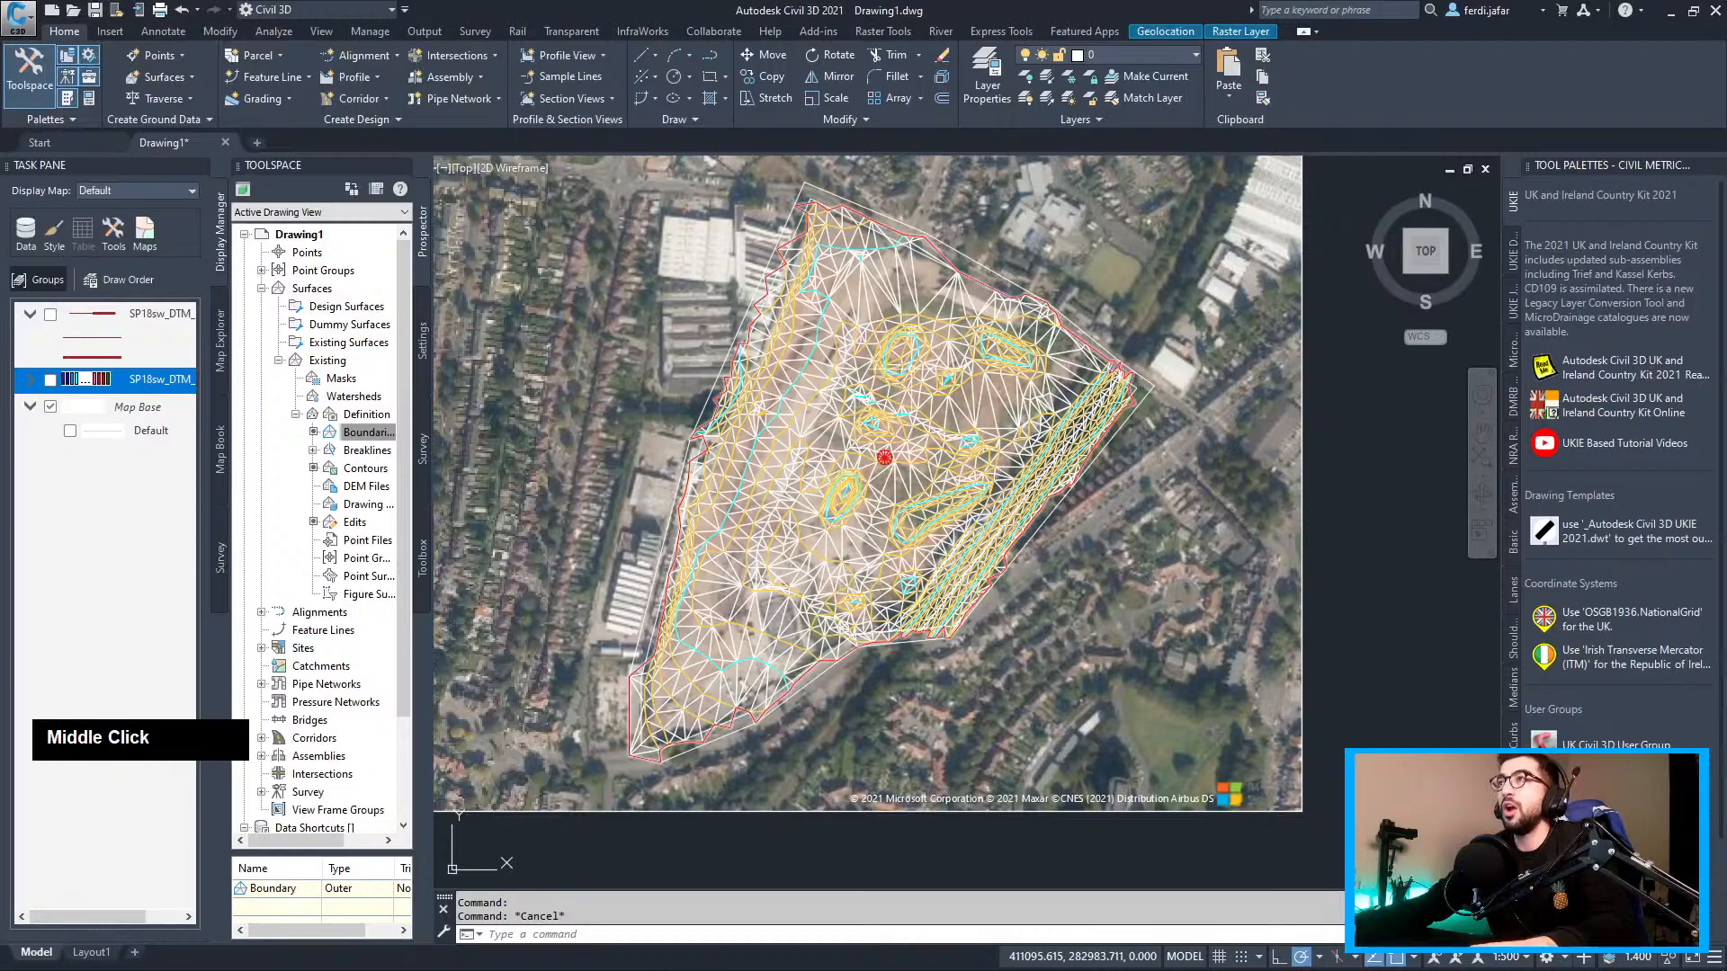
{"action": "scroll", "coordinate": [867, 510], "scroll_direction": "up", "scroll_amount": 2}
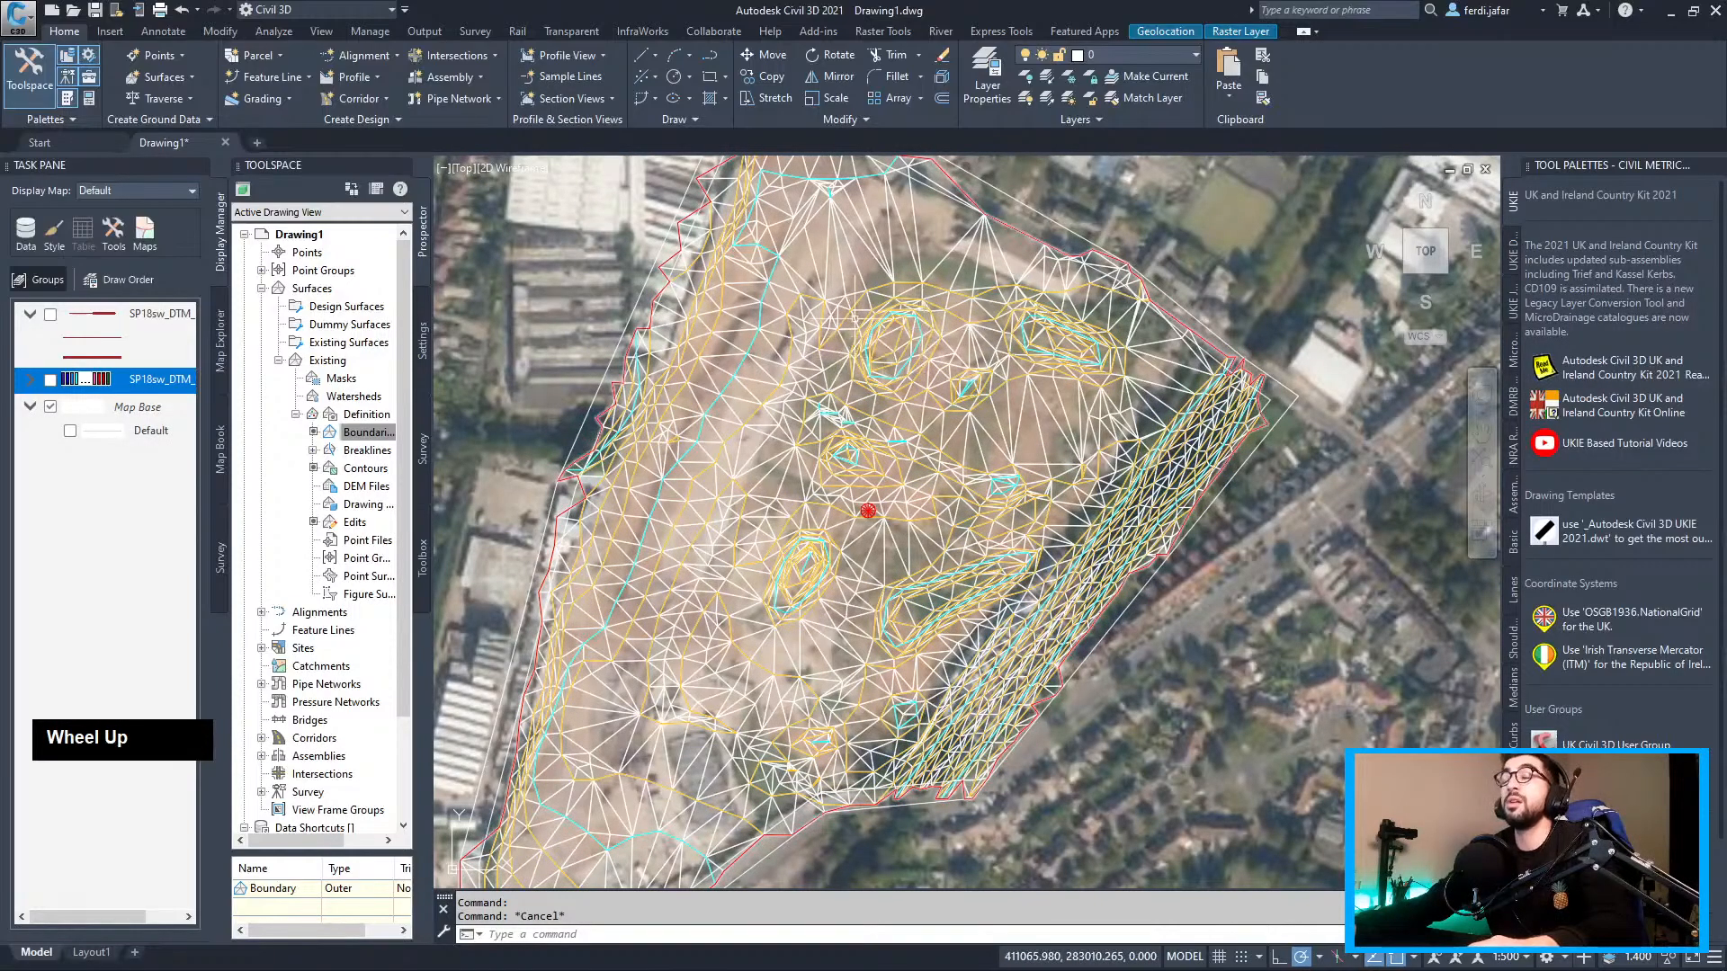
{"action": "middle_click_drag", "start_coordinate": [867, 510], "coordinate": [845, 549]}
{"action": "scroll", "coordinate": [860, 538], "scroll_direction": "down", "scroll_amount": 2}
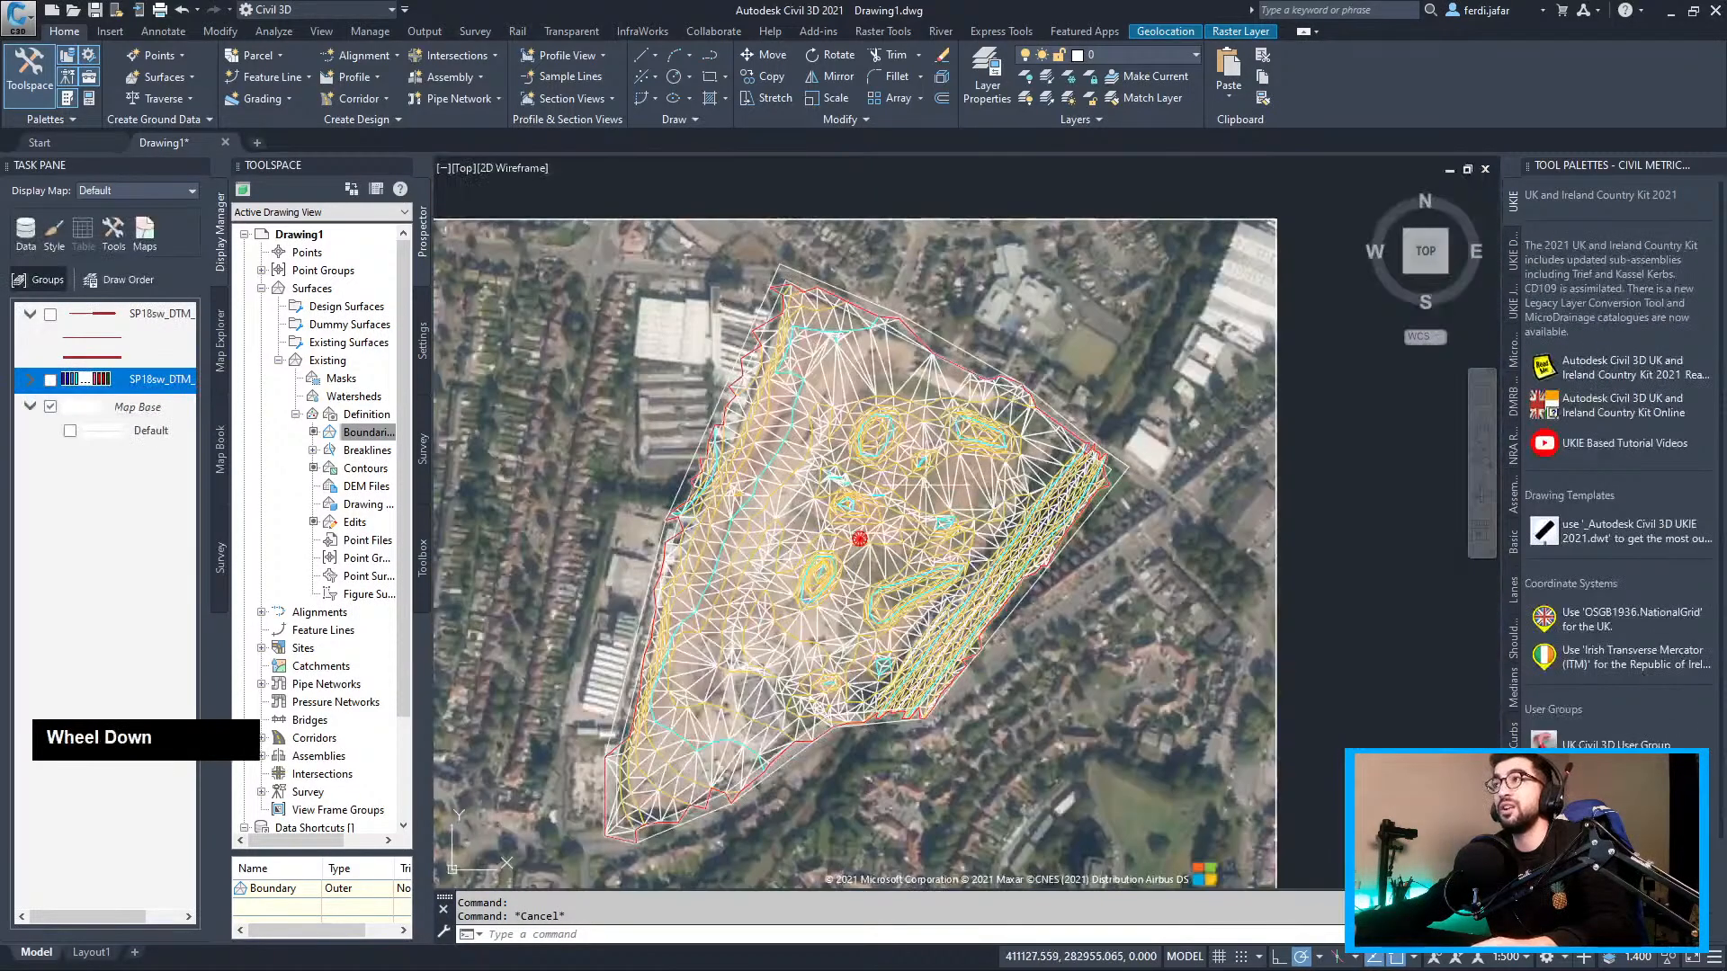
{"action": "scroll", "coordinate": [858, 538], "scroll_direction": "up", "scroll_amount": 2}
{"action": "scroll", "coordinate": [856, 539], "scroll_direction": "down", "scroll_amount": 2}
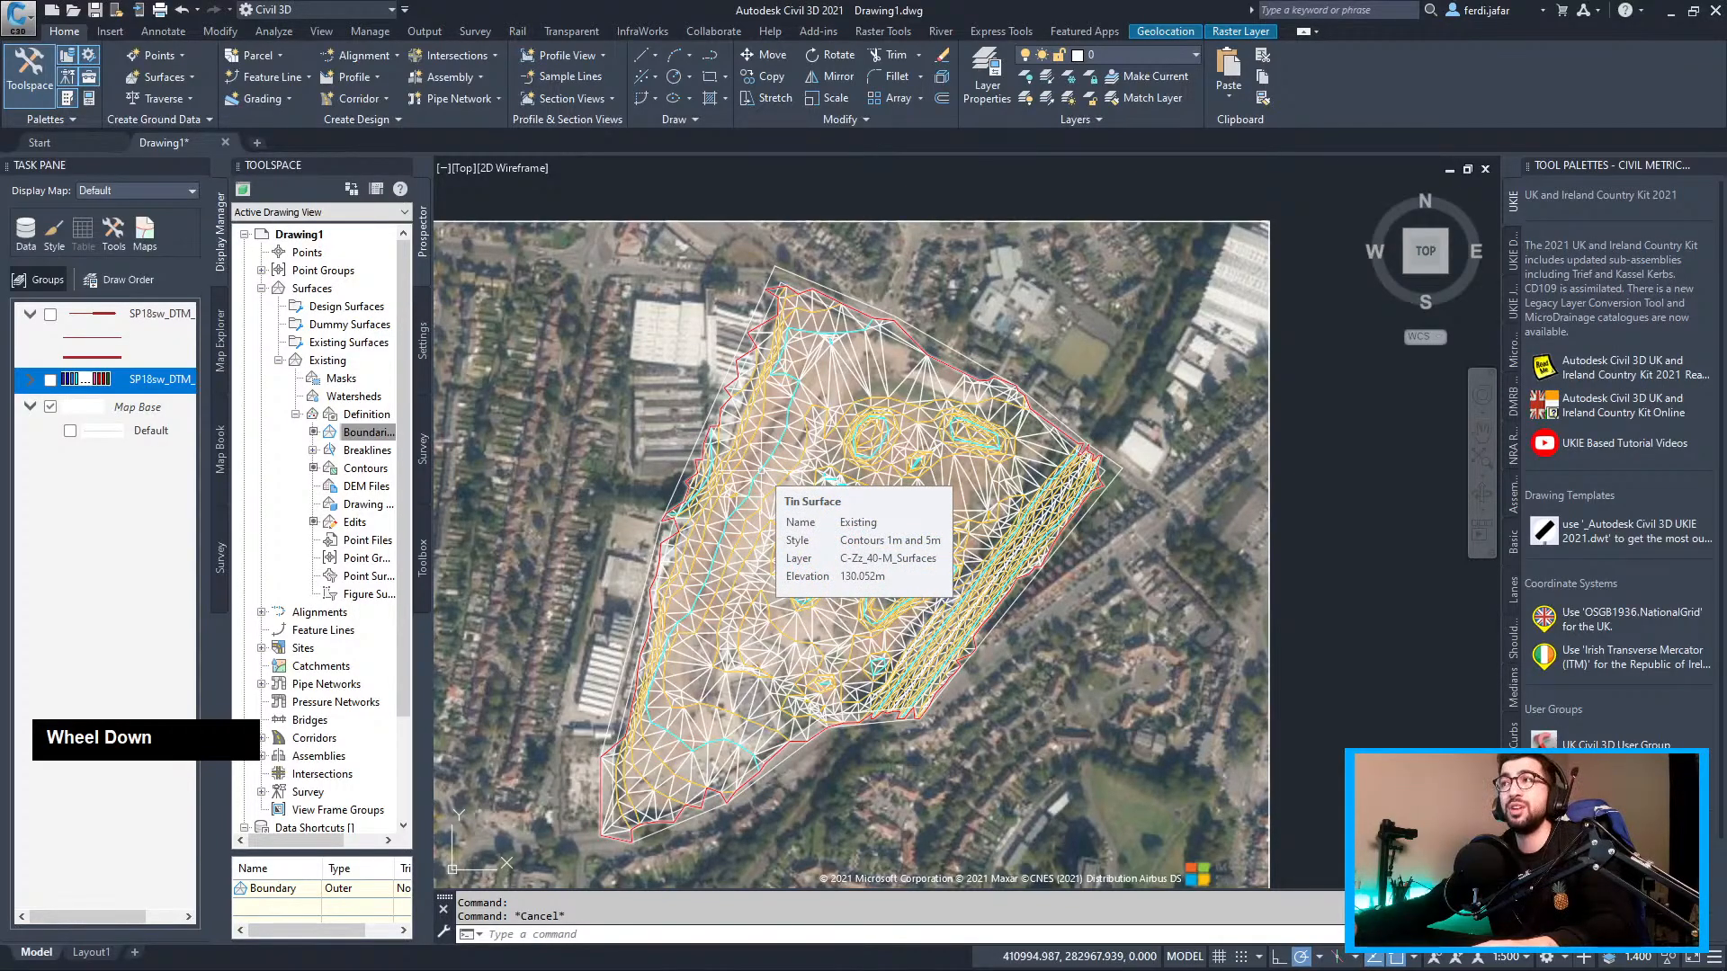
{"action": "scroll", "coordinate": [978, 479], "scroll_direction": "down", "scroll_amount": 2}
{"action": "middle_click_drag", "start_coordinate": [978, 479], "coordinate": [941, 450]}
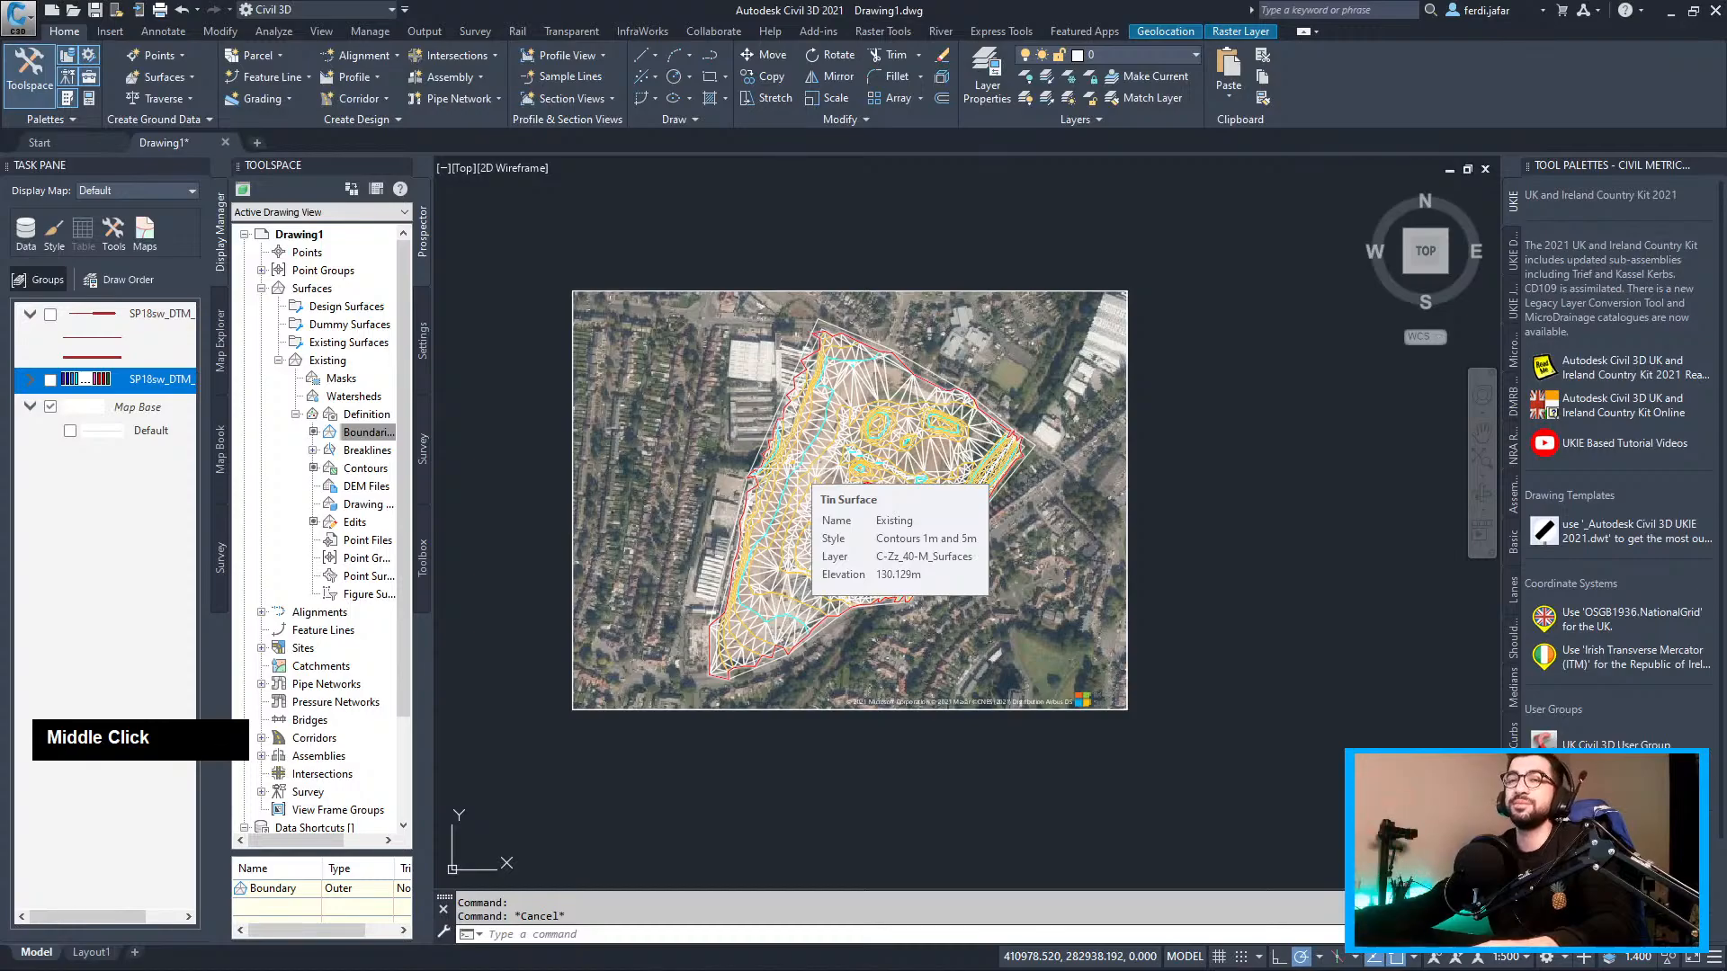
{"action": "middle_click", "coordinate": [867, 489]}
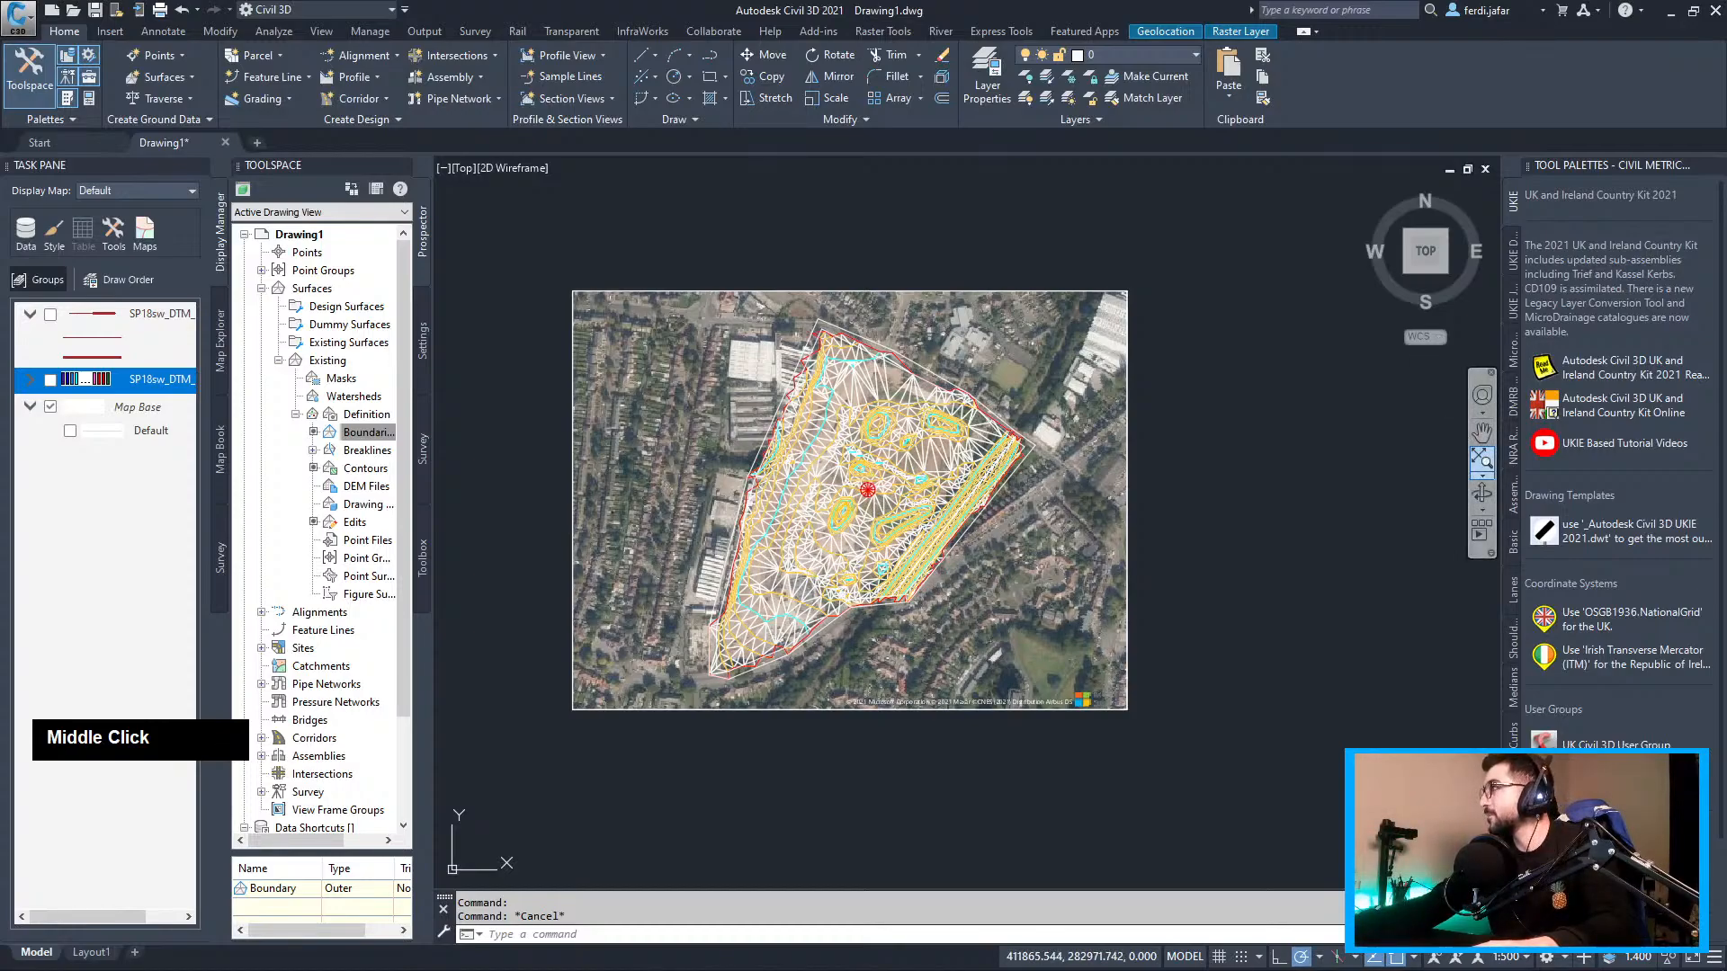